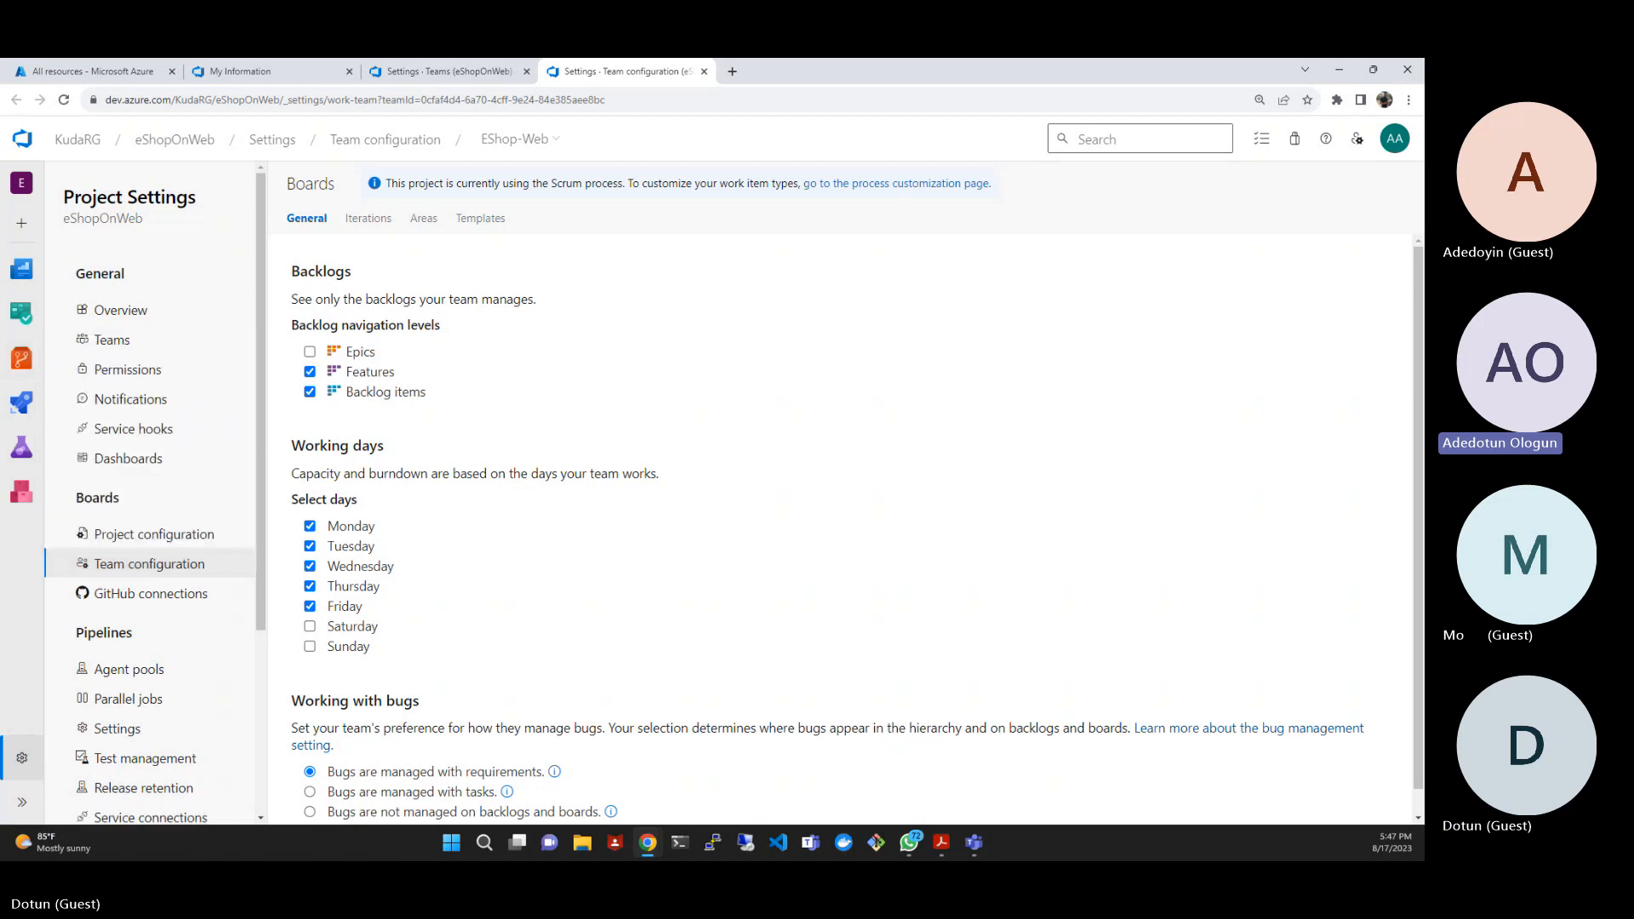
mouse_move(18, 356)
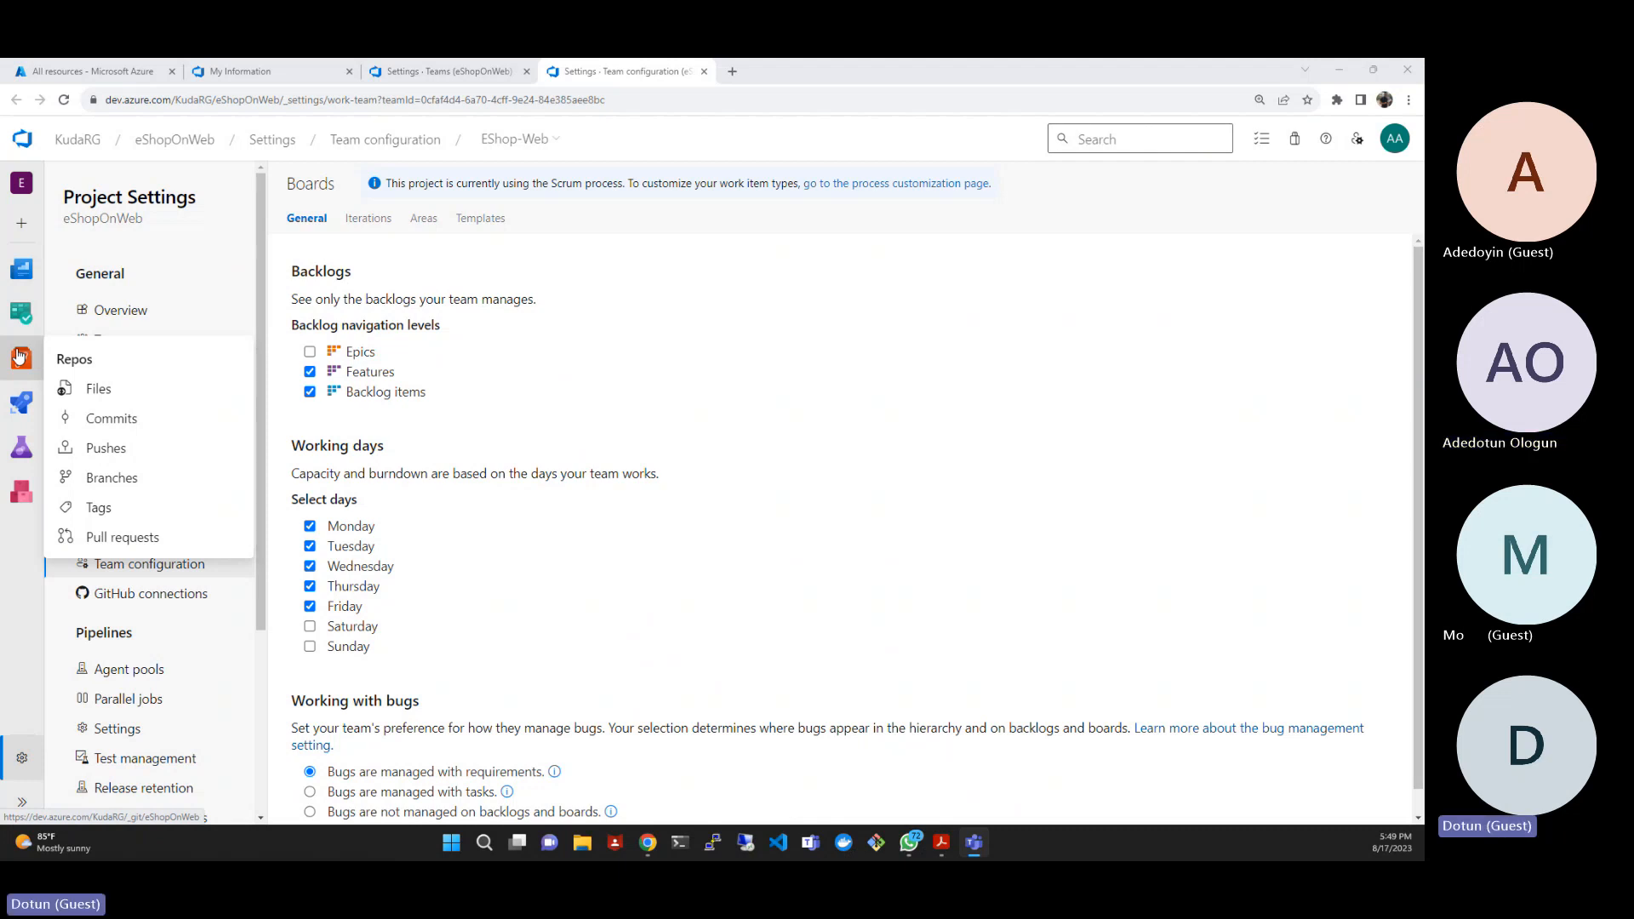
mouse_move(27, 402)
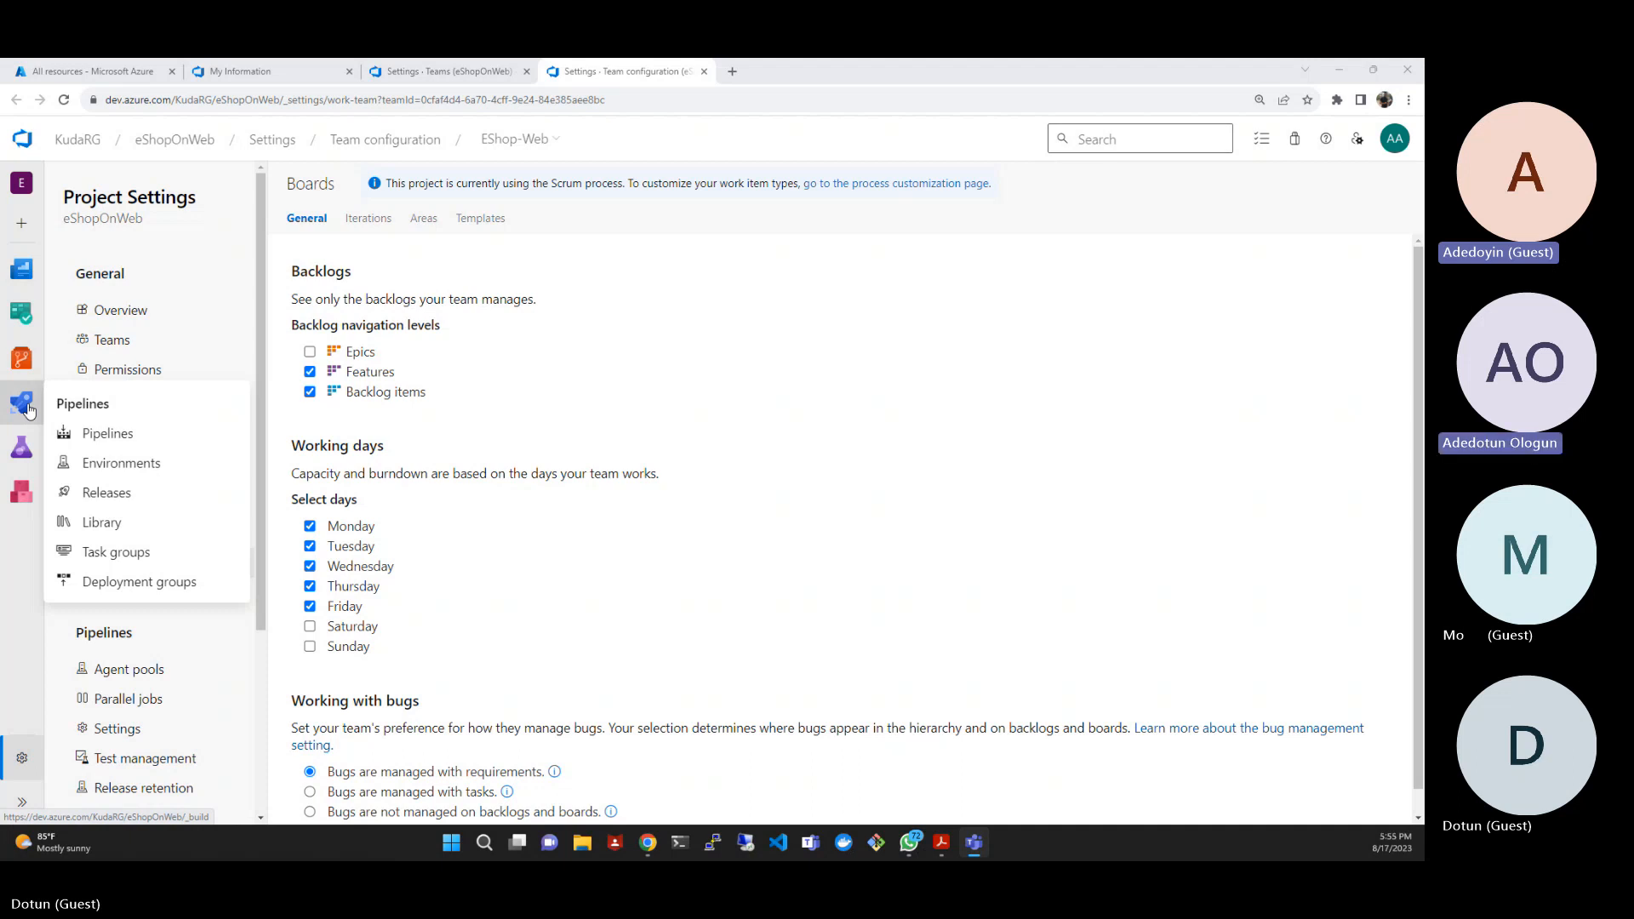
mouse_move(24, 449)
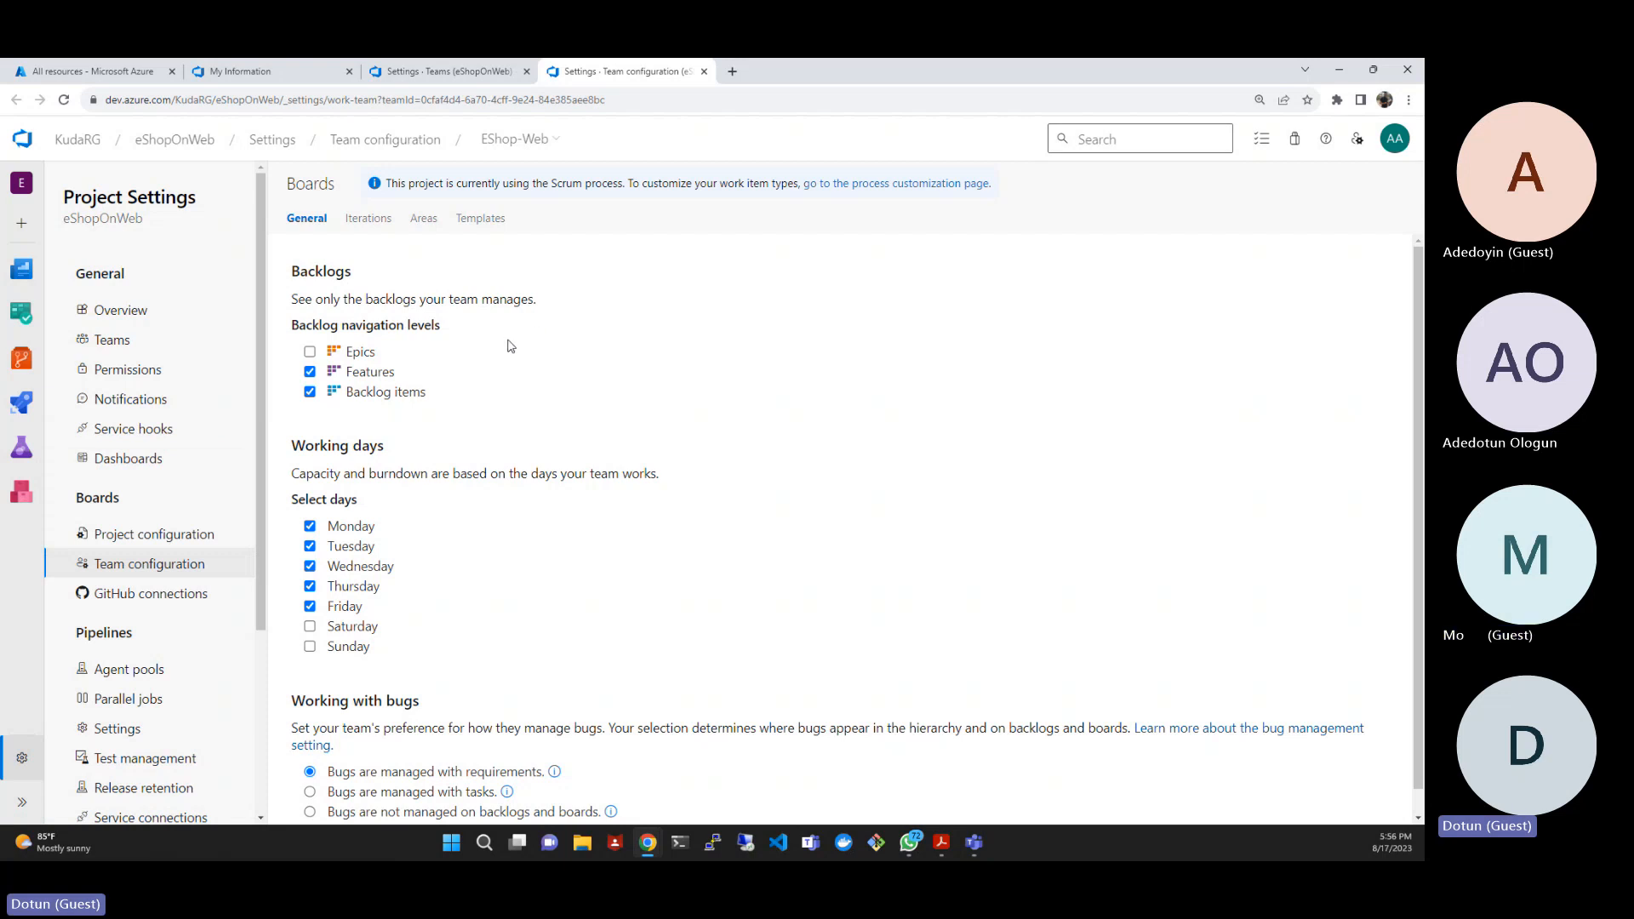
drag(511, 347, 642, 401)
click(643, 401)
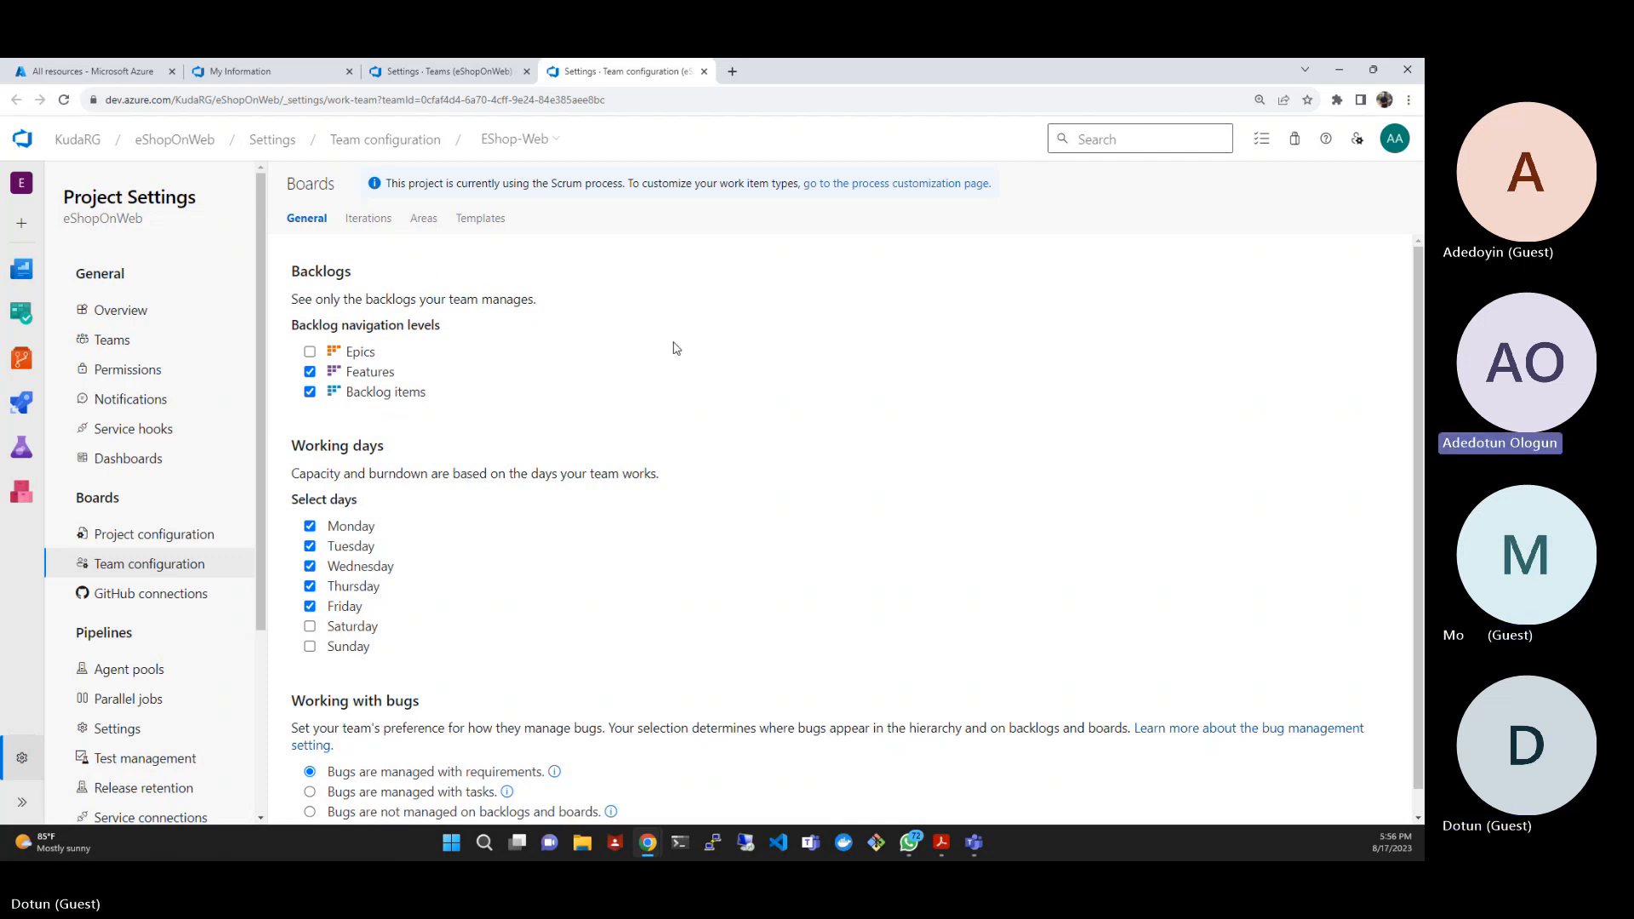
- Review the EShop-Web team's General, Iterations, Areas and Templates configuration pages
click(371, 228)
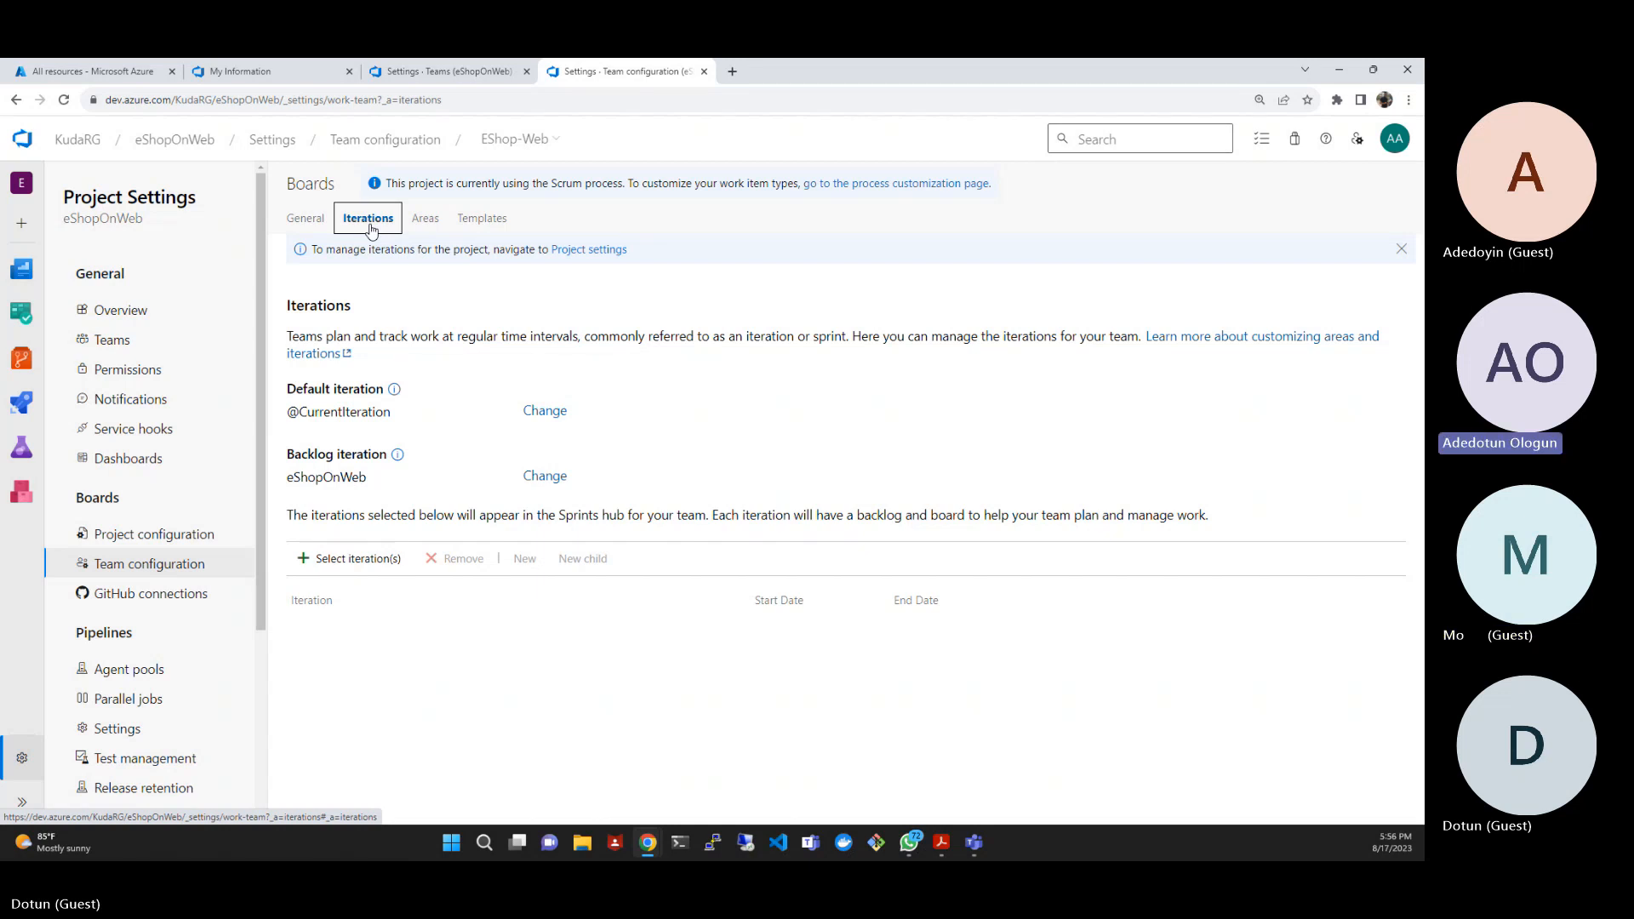
click(424, 220)
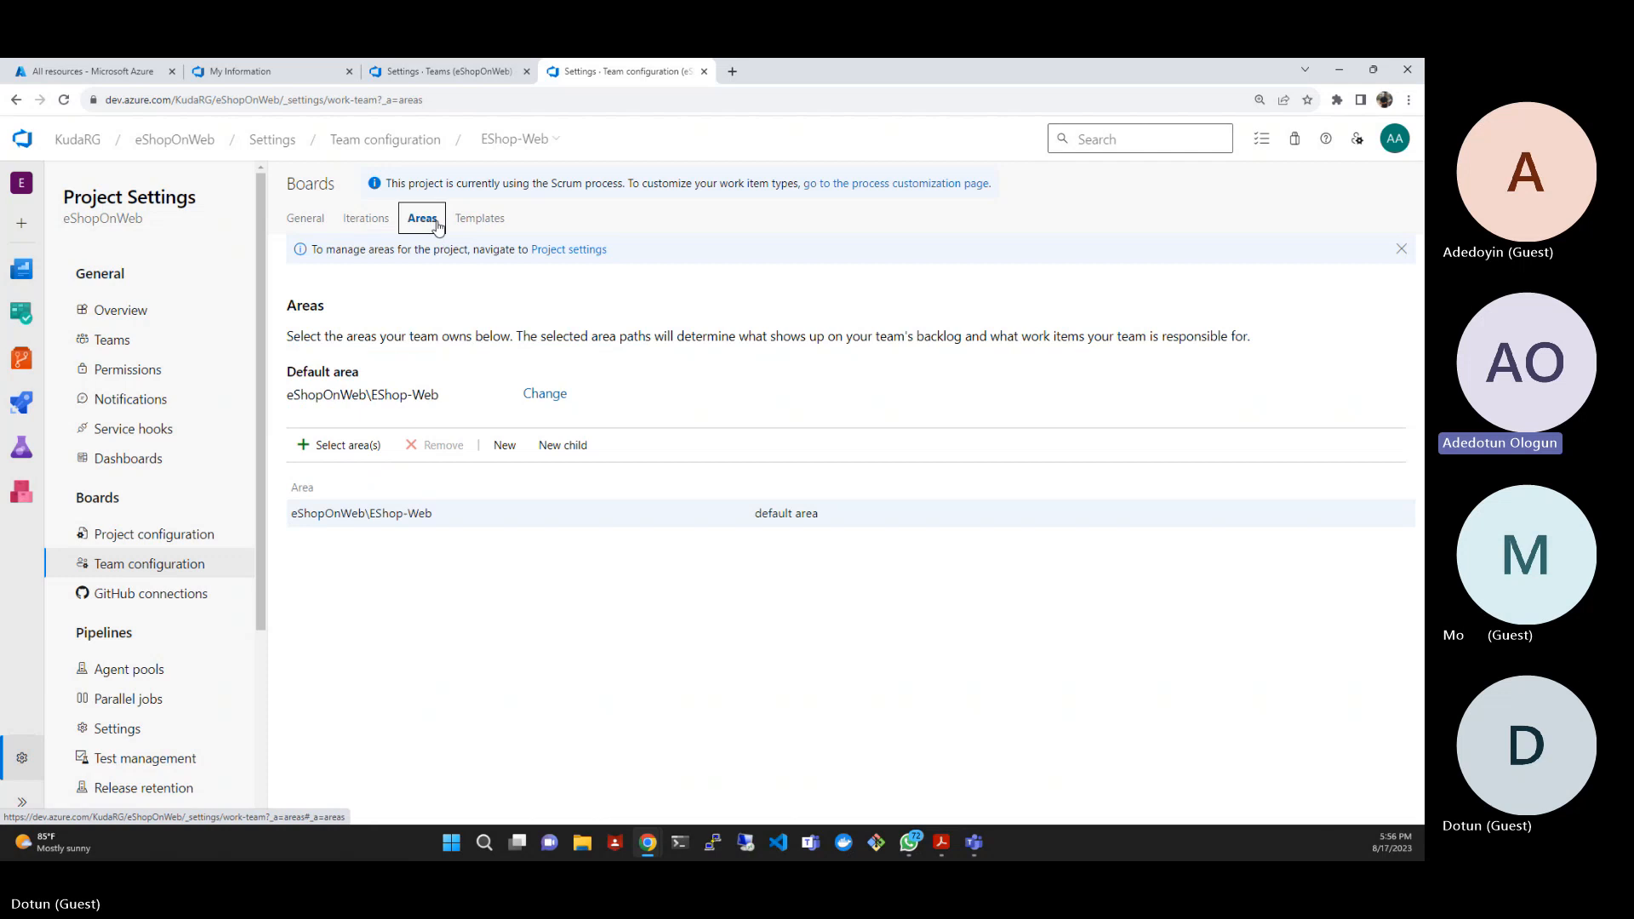
click(486, 221)
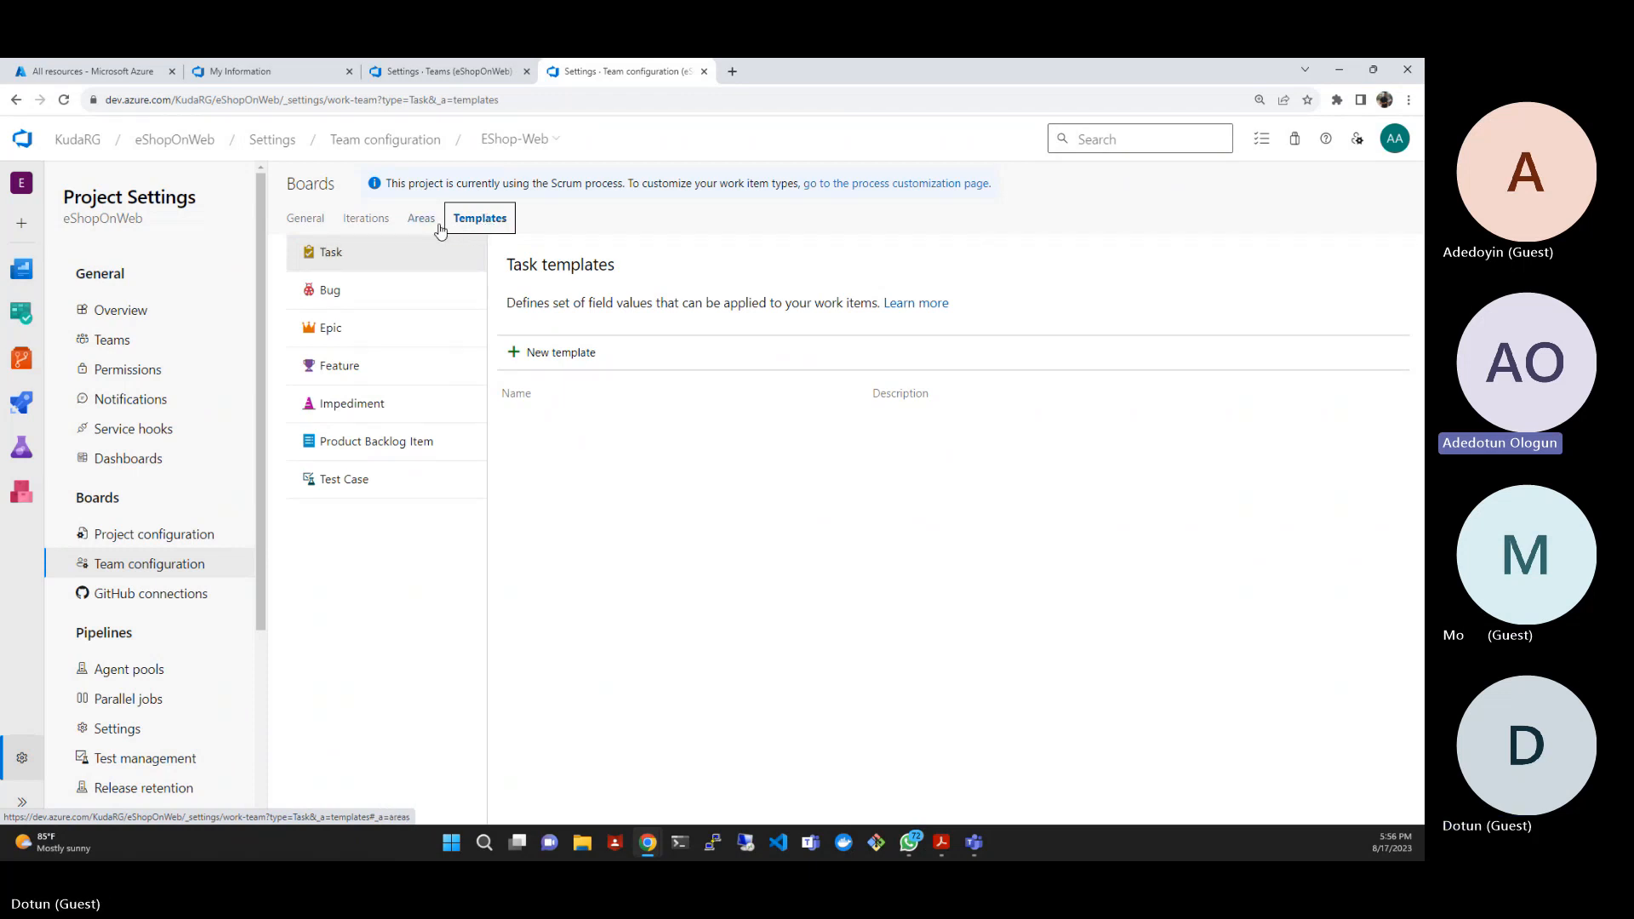
click(317, 221)
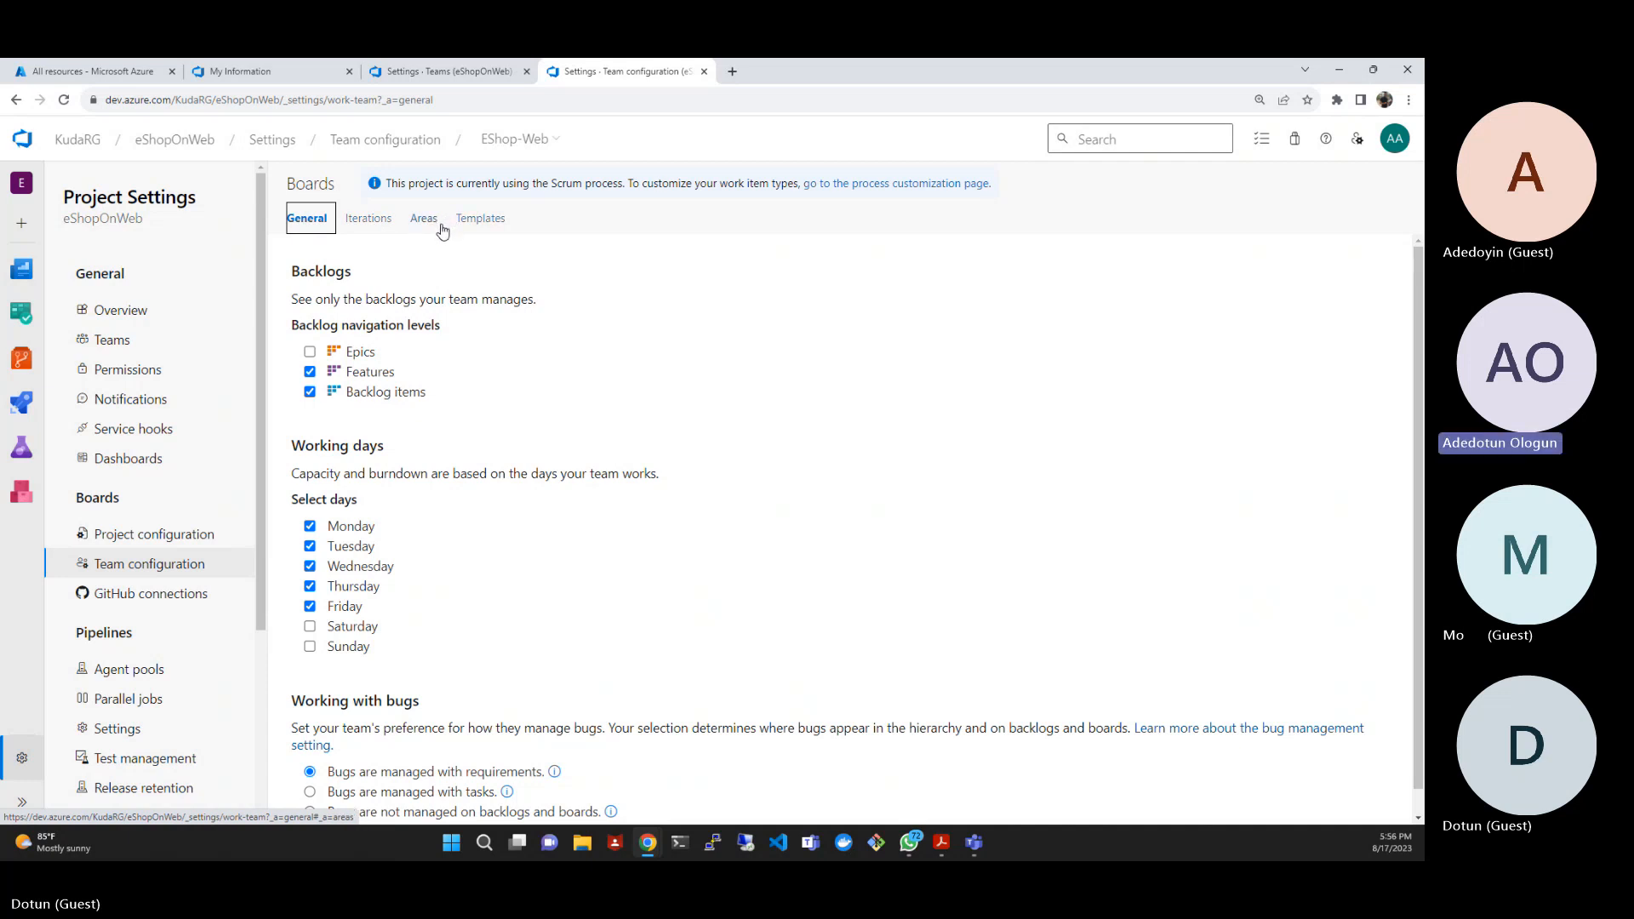
click(378, 221)
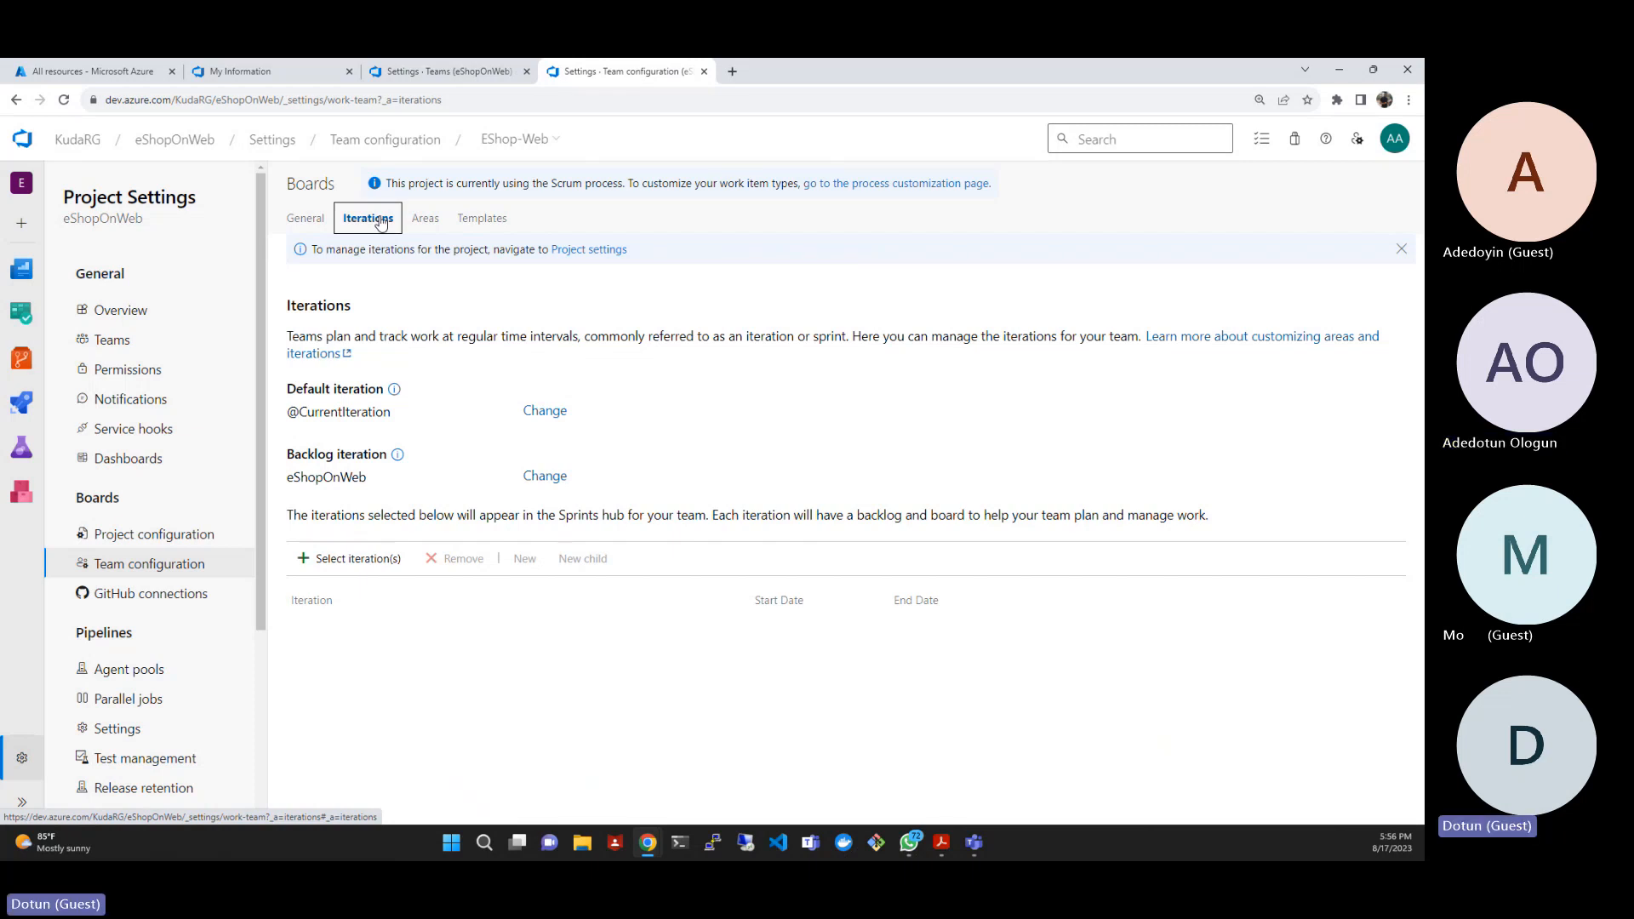
click(424, 223)
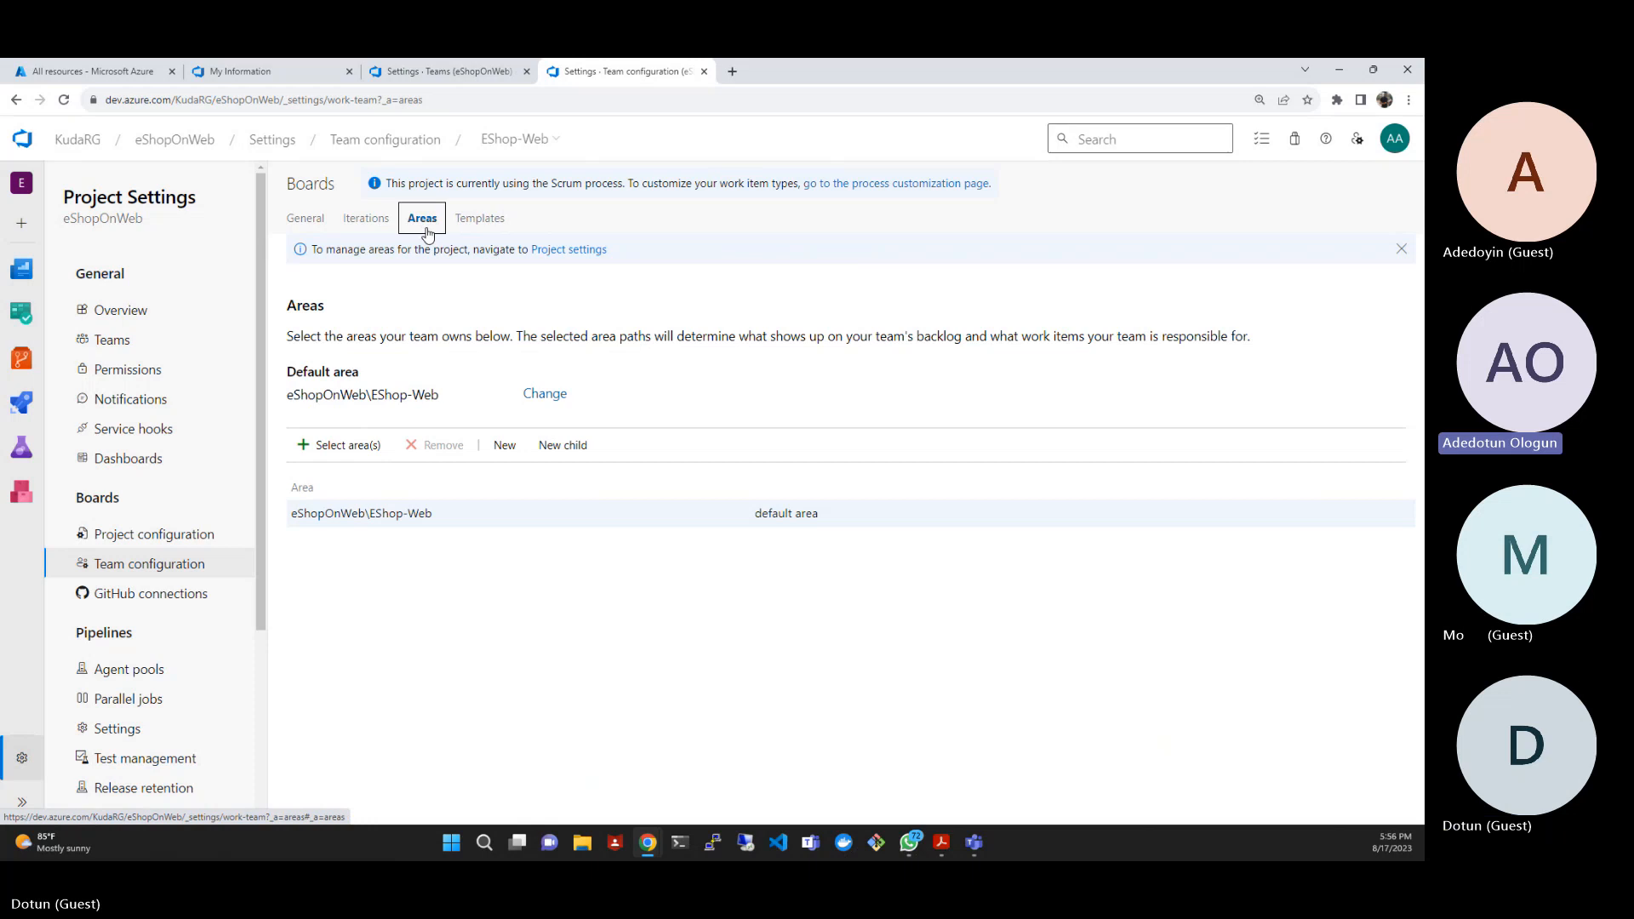
click(477, 218)
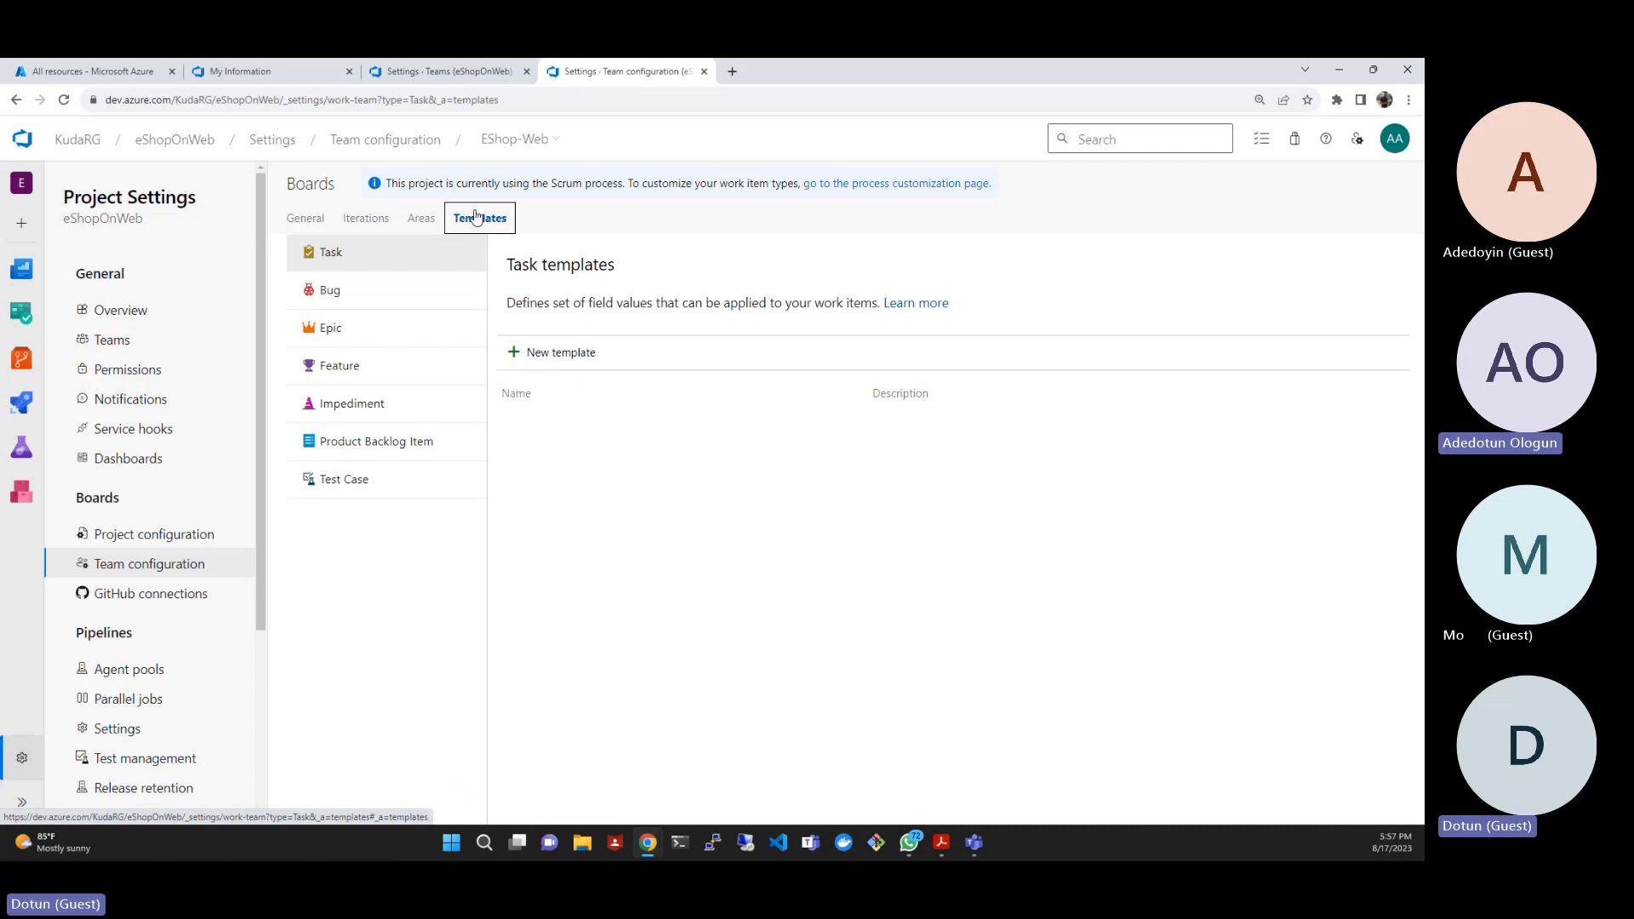
- Add eShopOnWeb\Sprint 1 to the EShop-Web team's iterations and save the selection
click(358, 218)
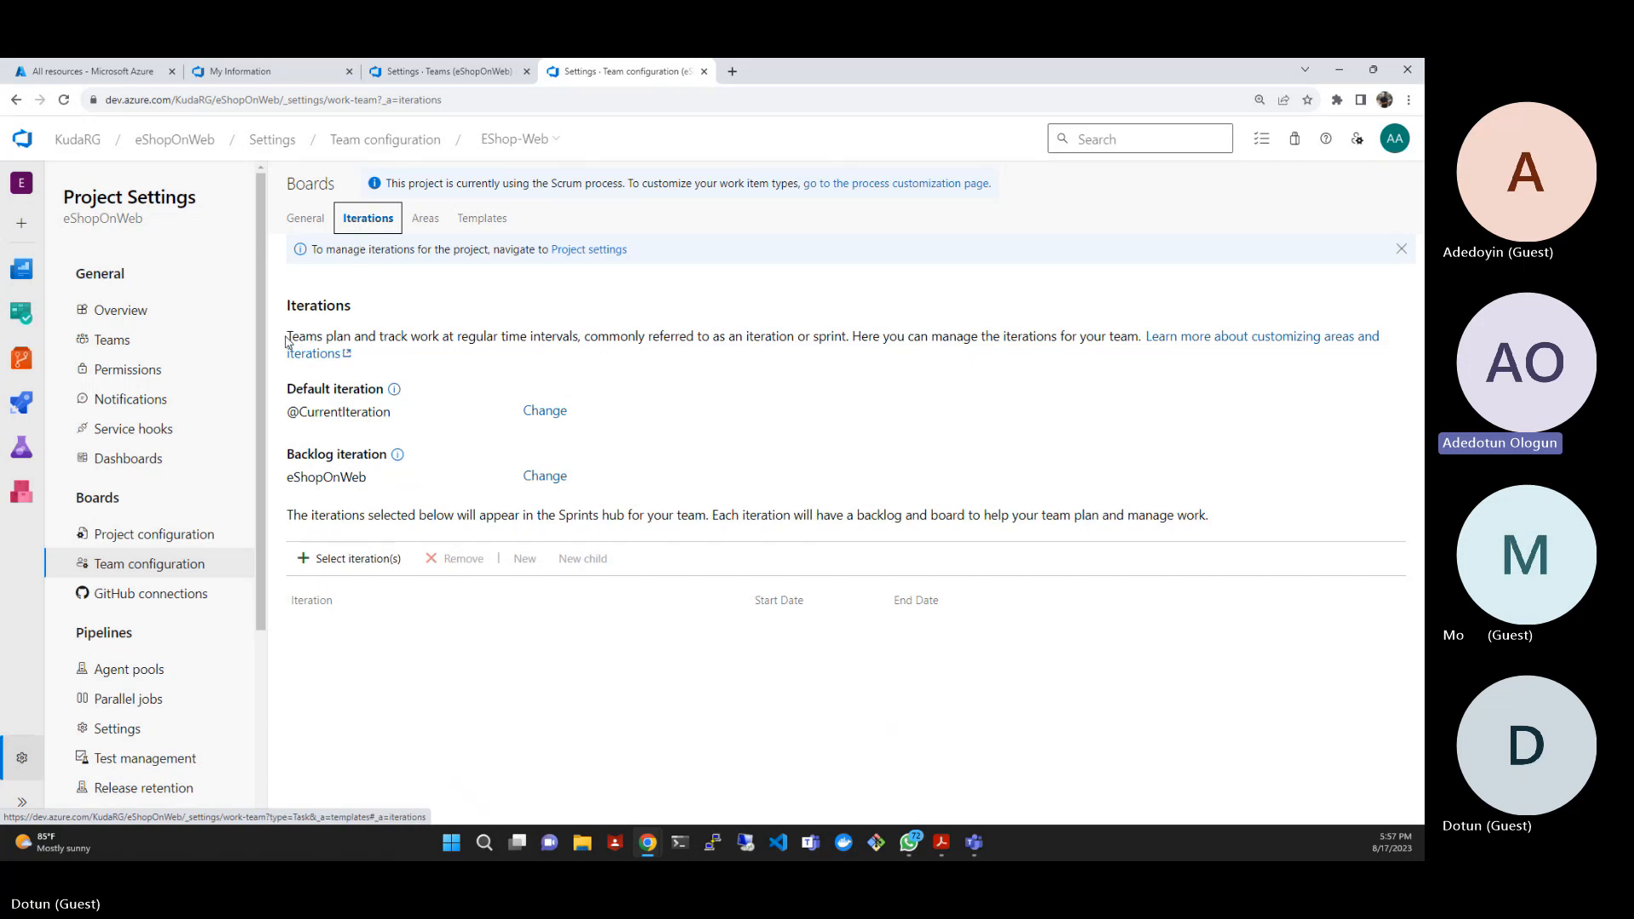
drag(287, 339, 405, 358)
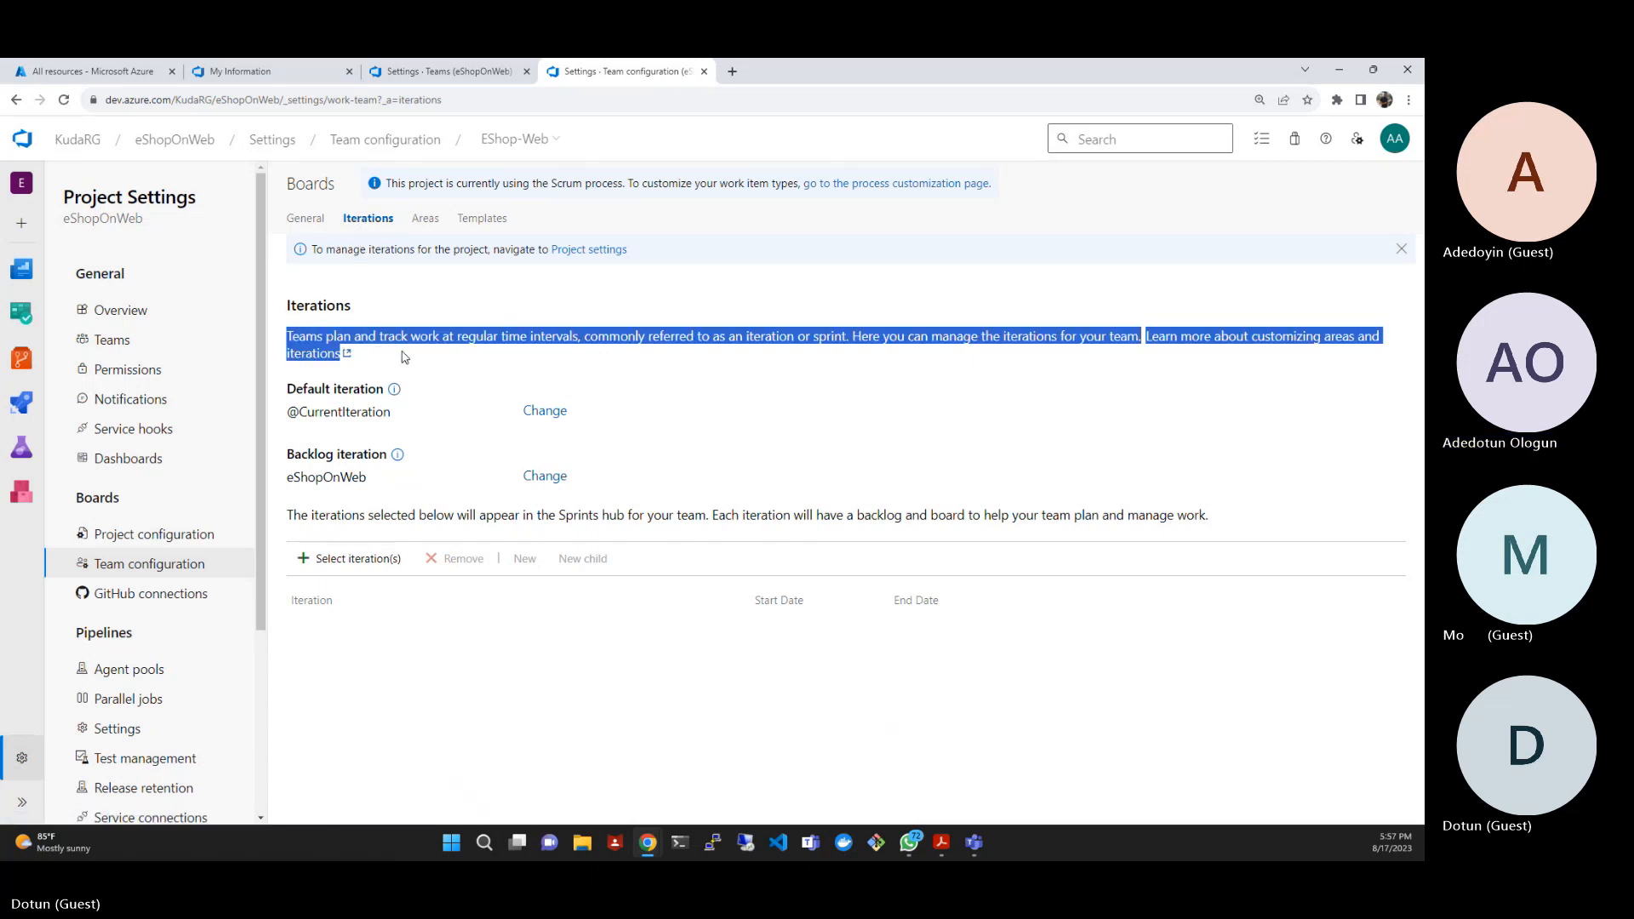
click(484, 358)
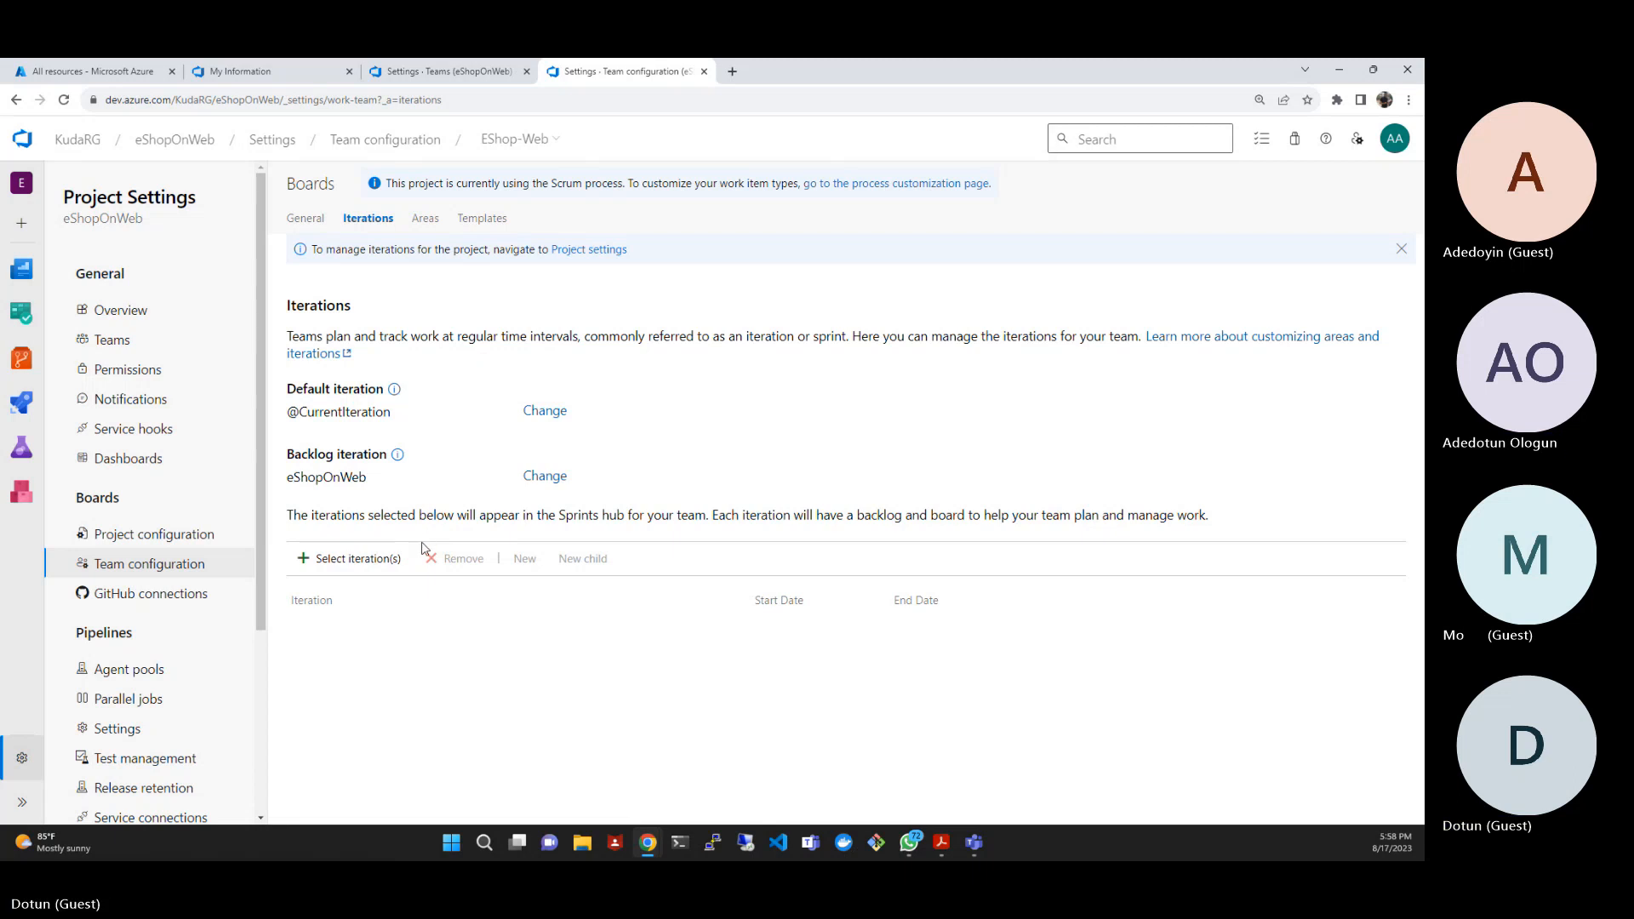
click(356, 562)
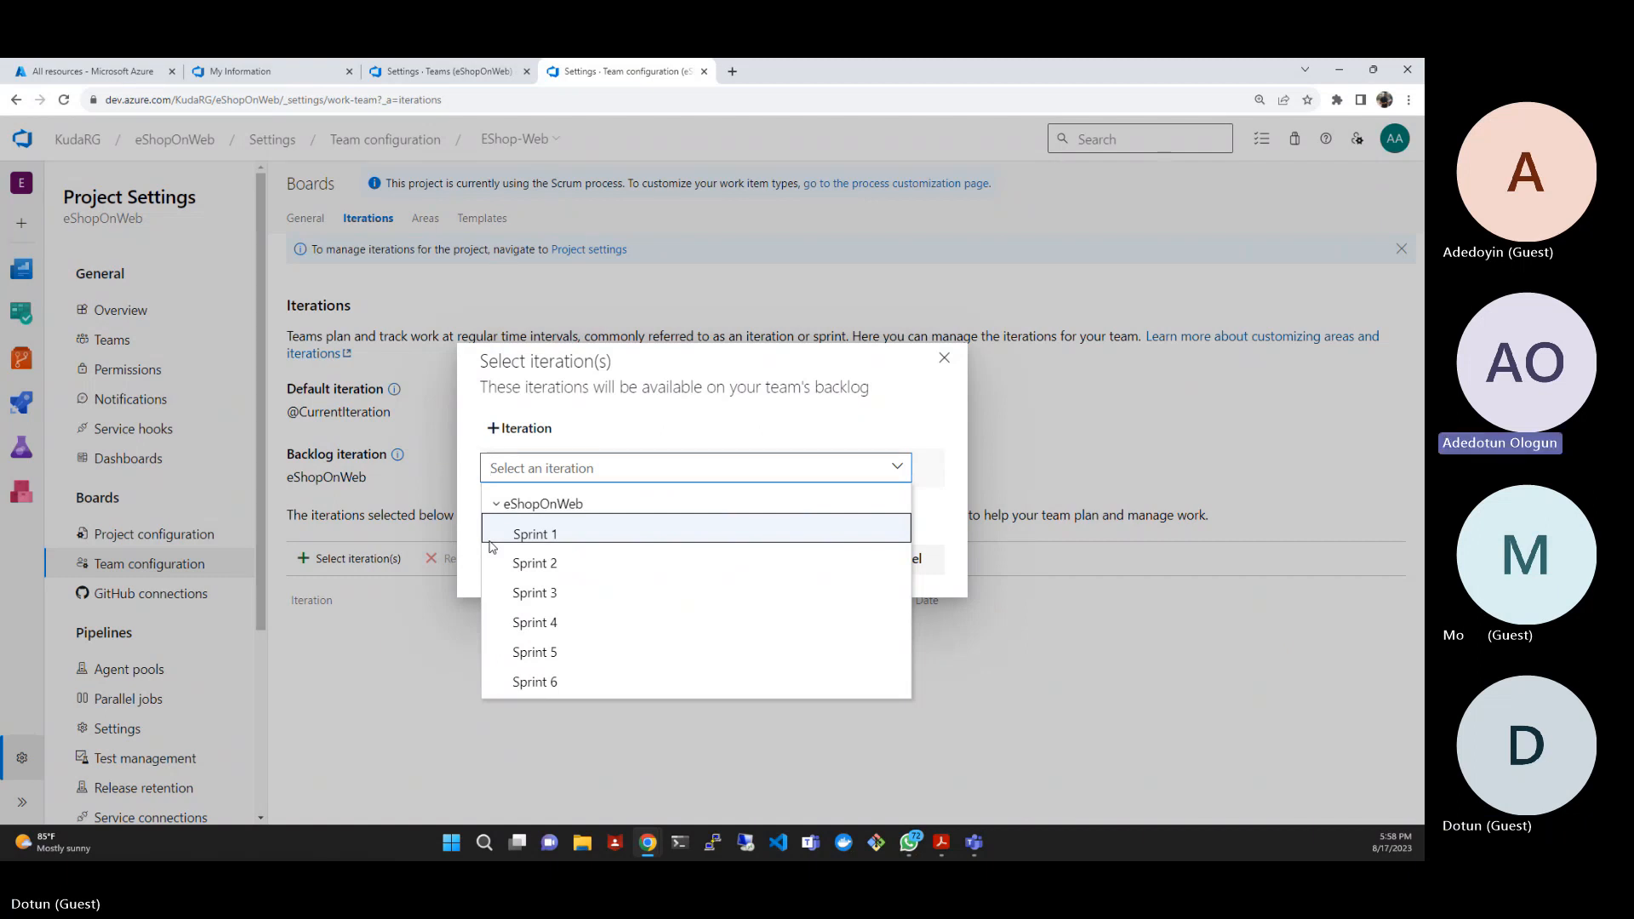
click(536, 504)
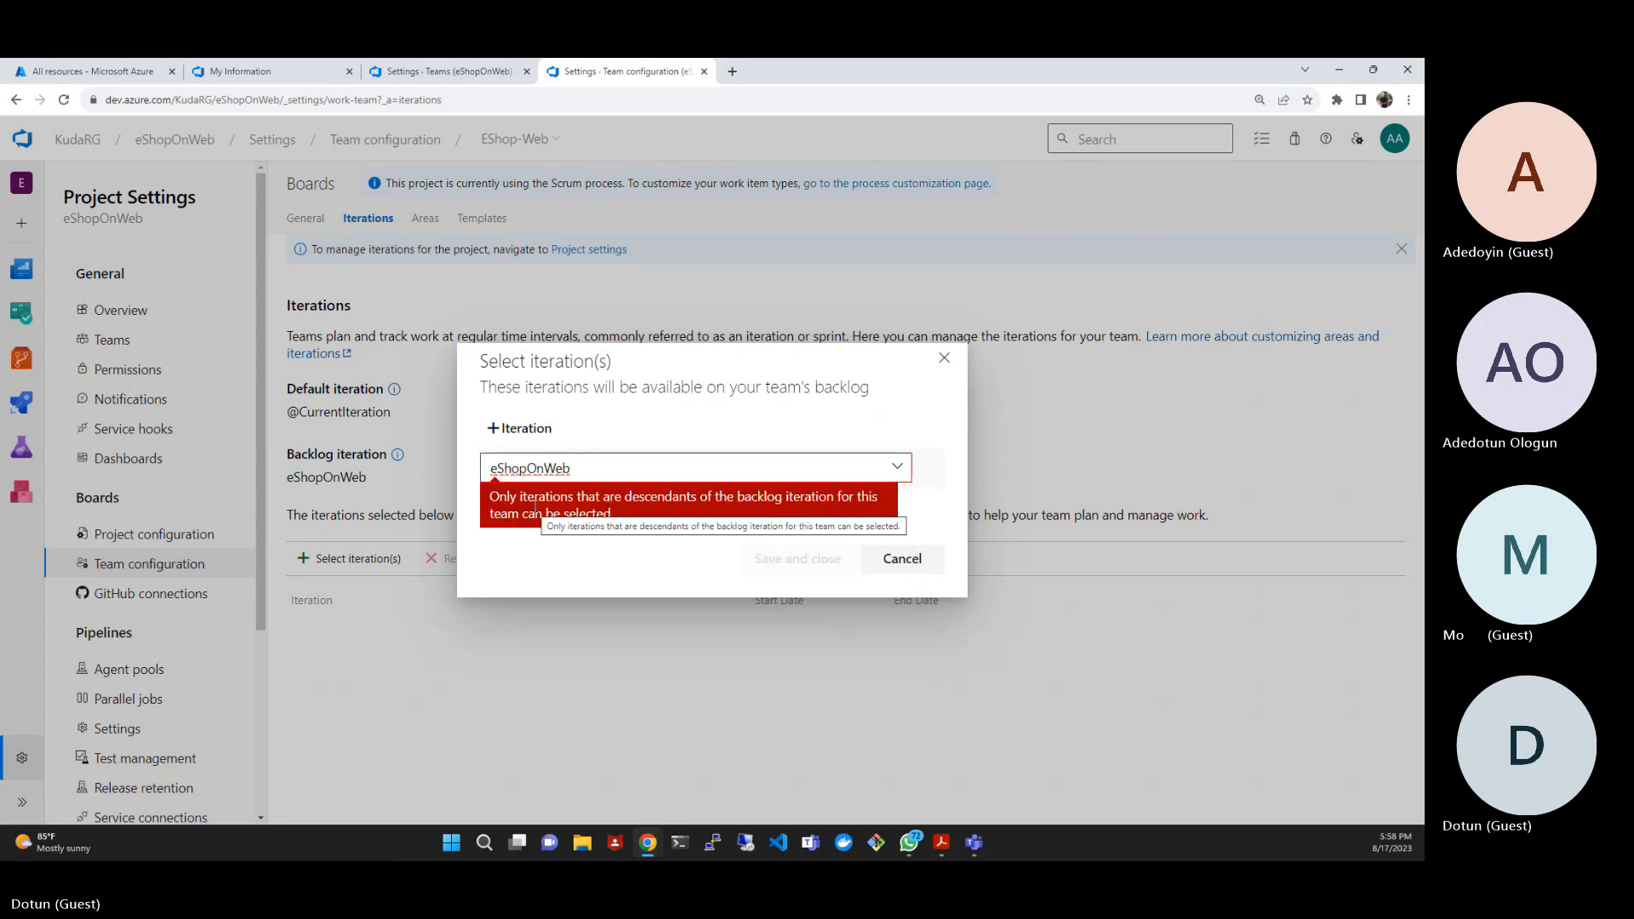
click(898, 469)
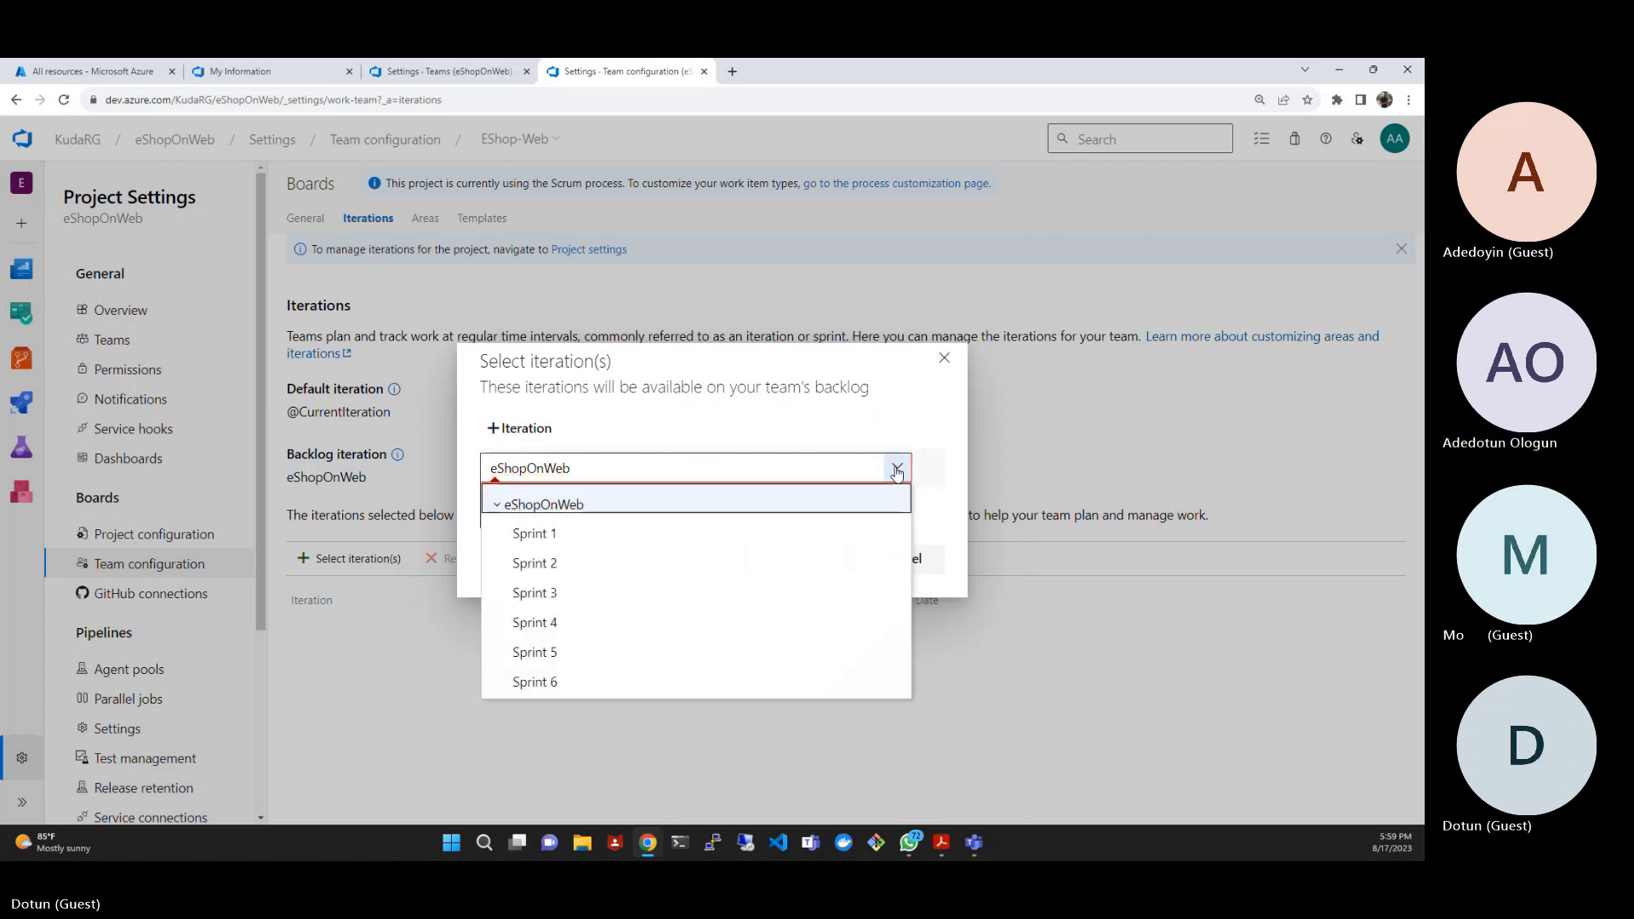
click(586, 535)
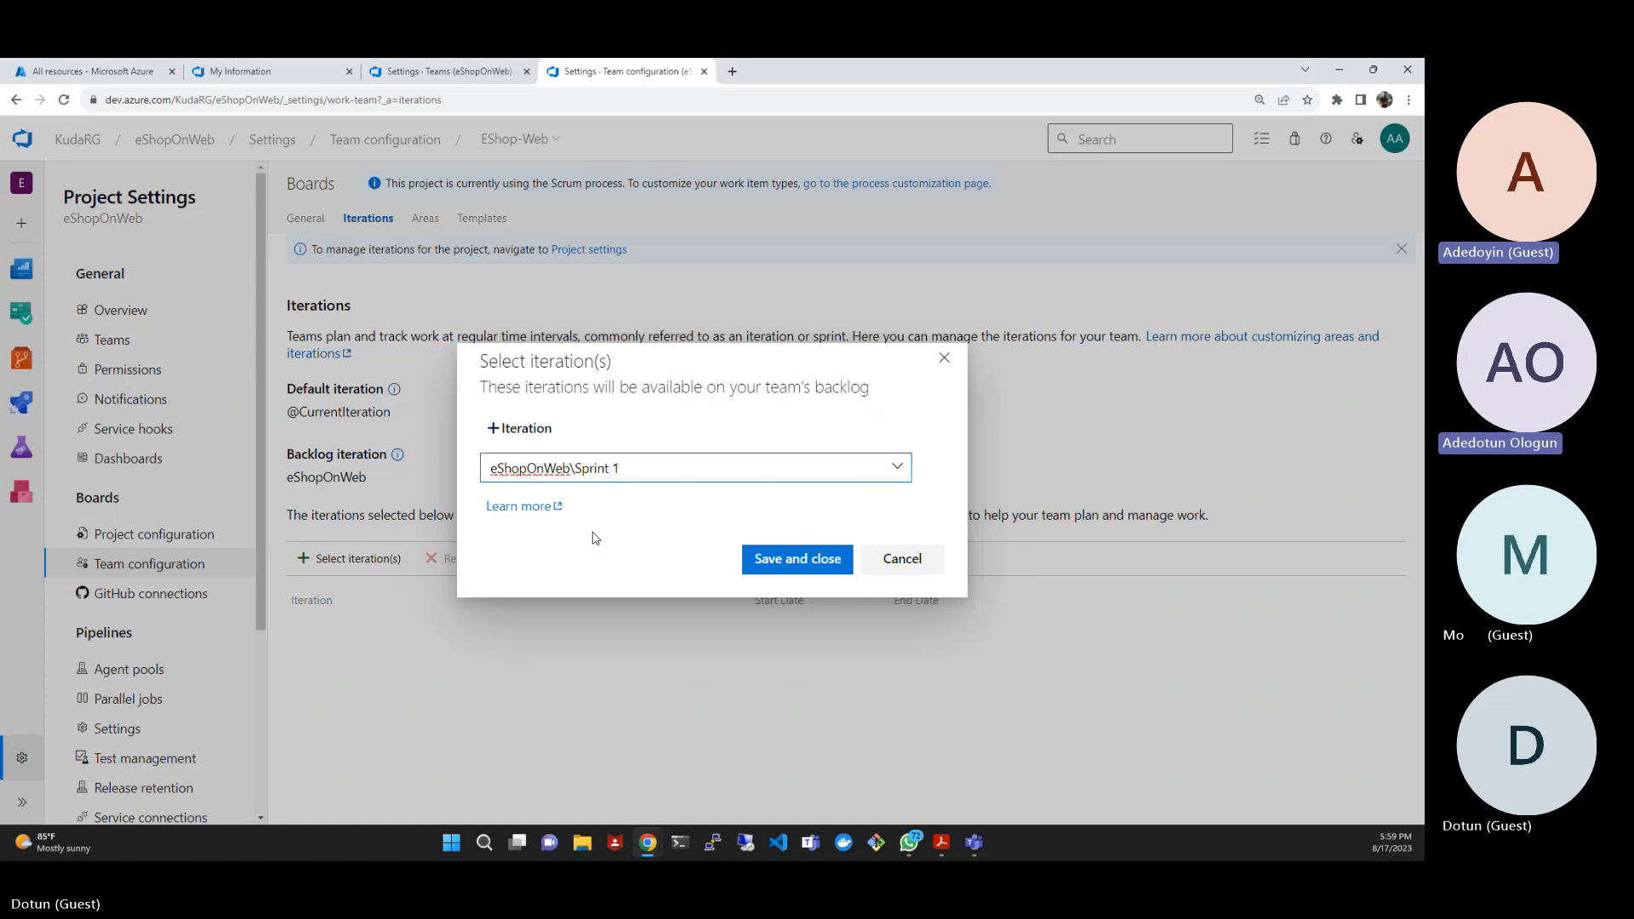
click(780, 562)
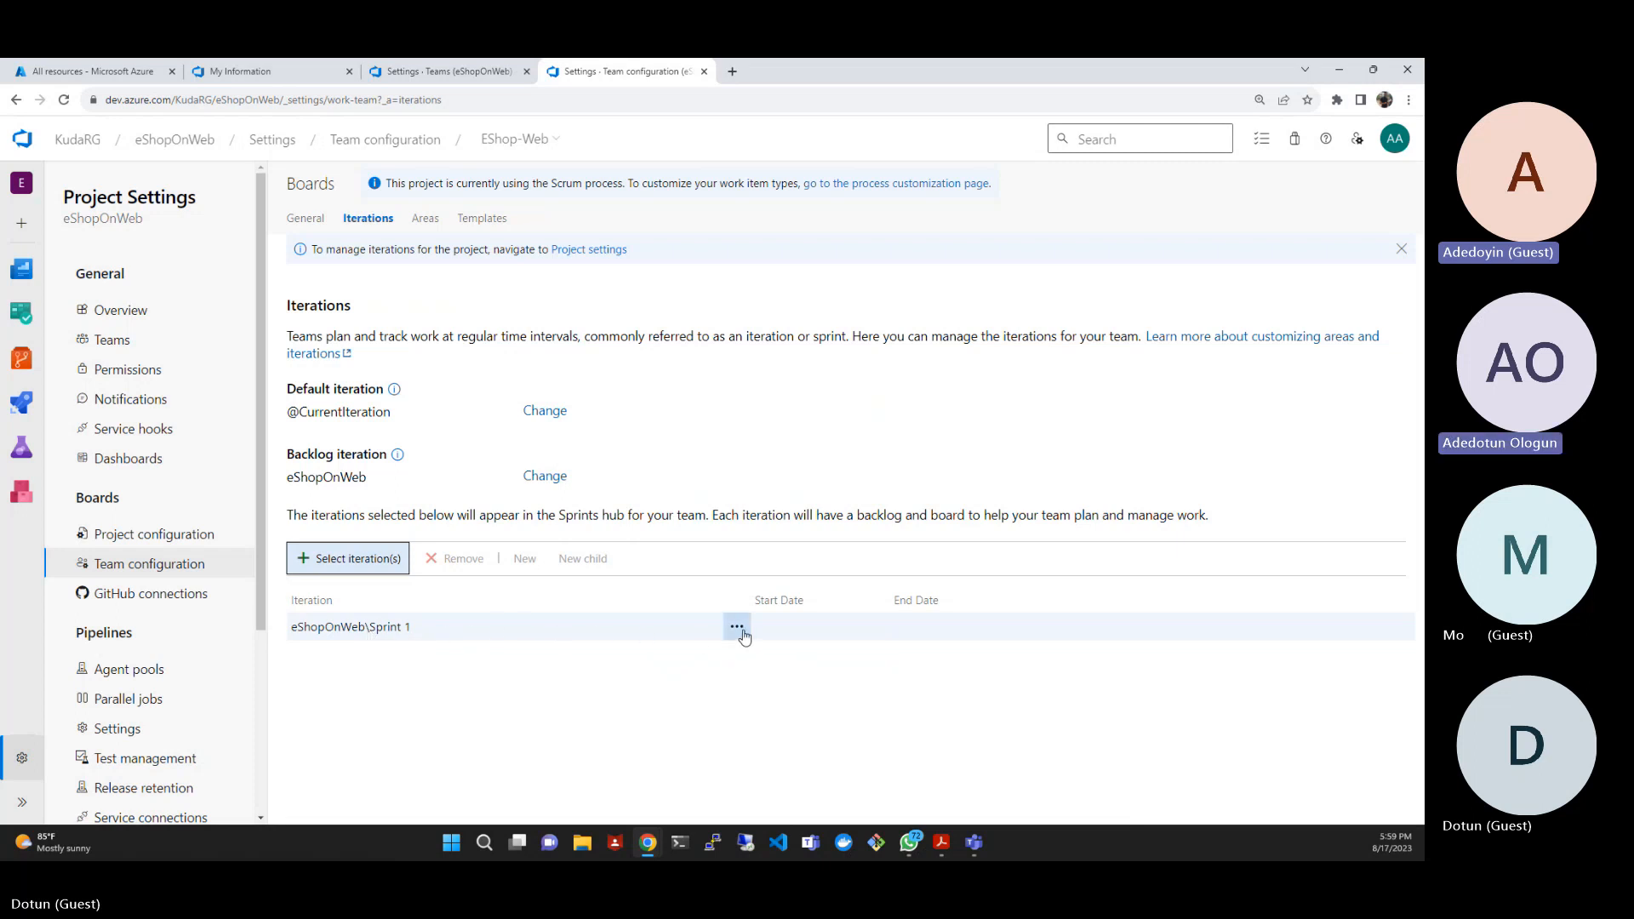
- Edit Sprint 1 to start on 8/7/2023 and end on 8/25/2023, and save the iteration
click(741, 631)
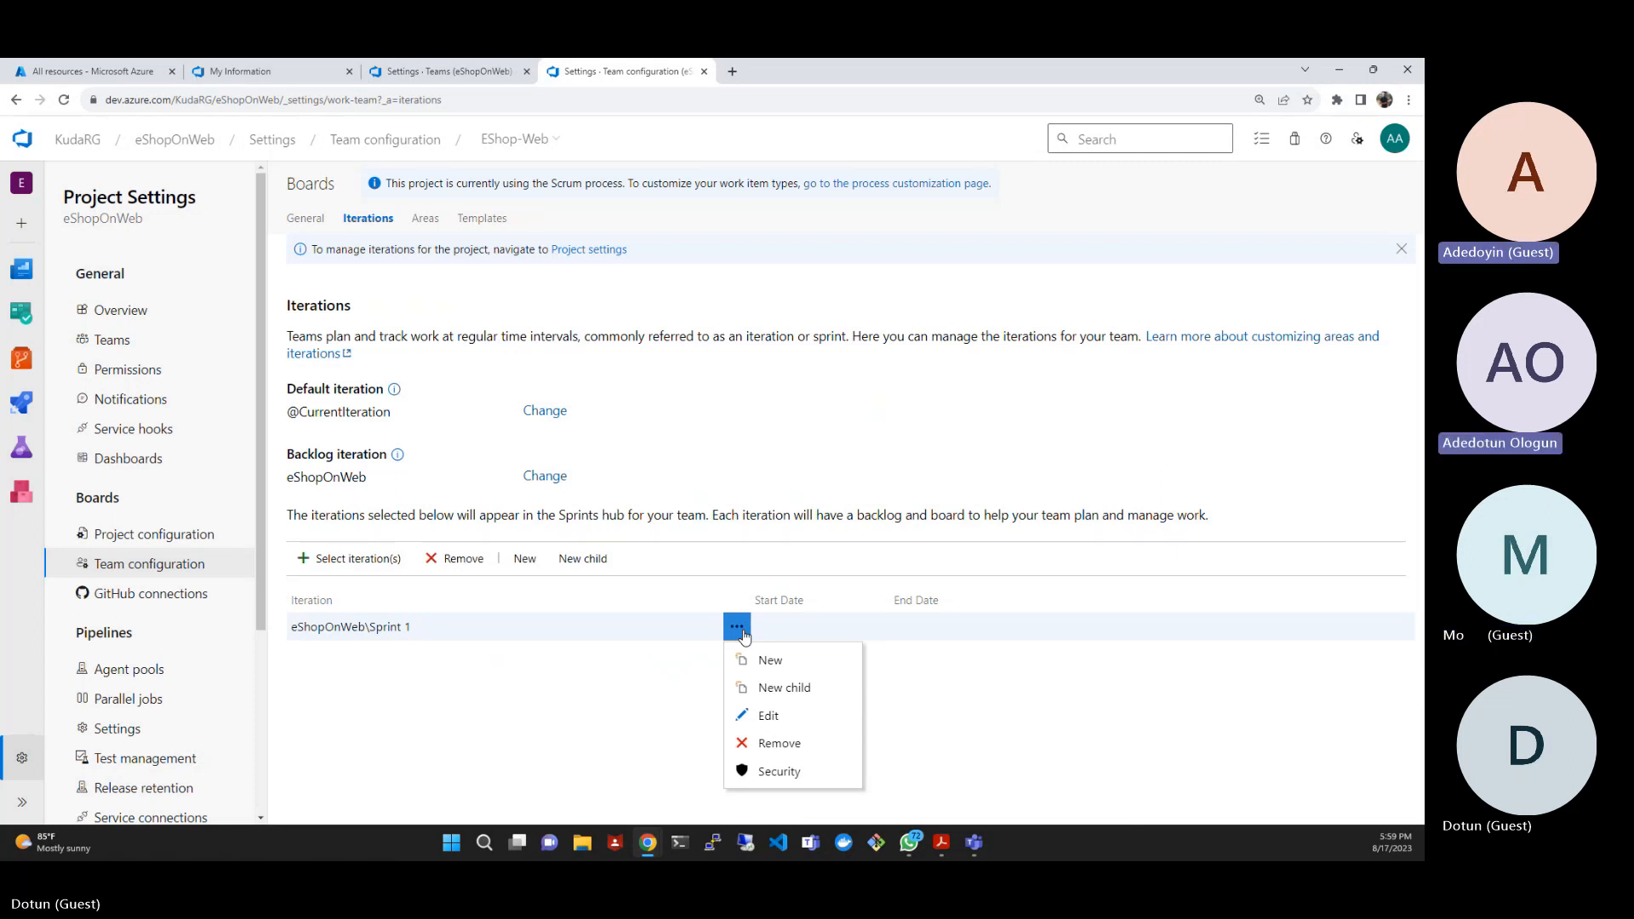
click(778, 719)
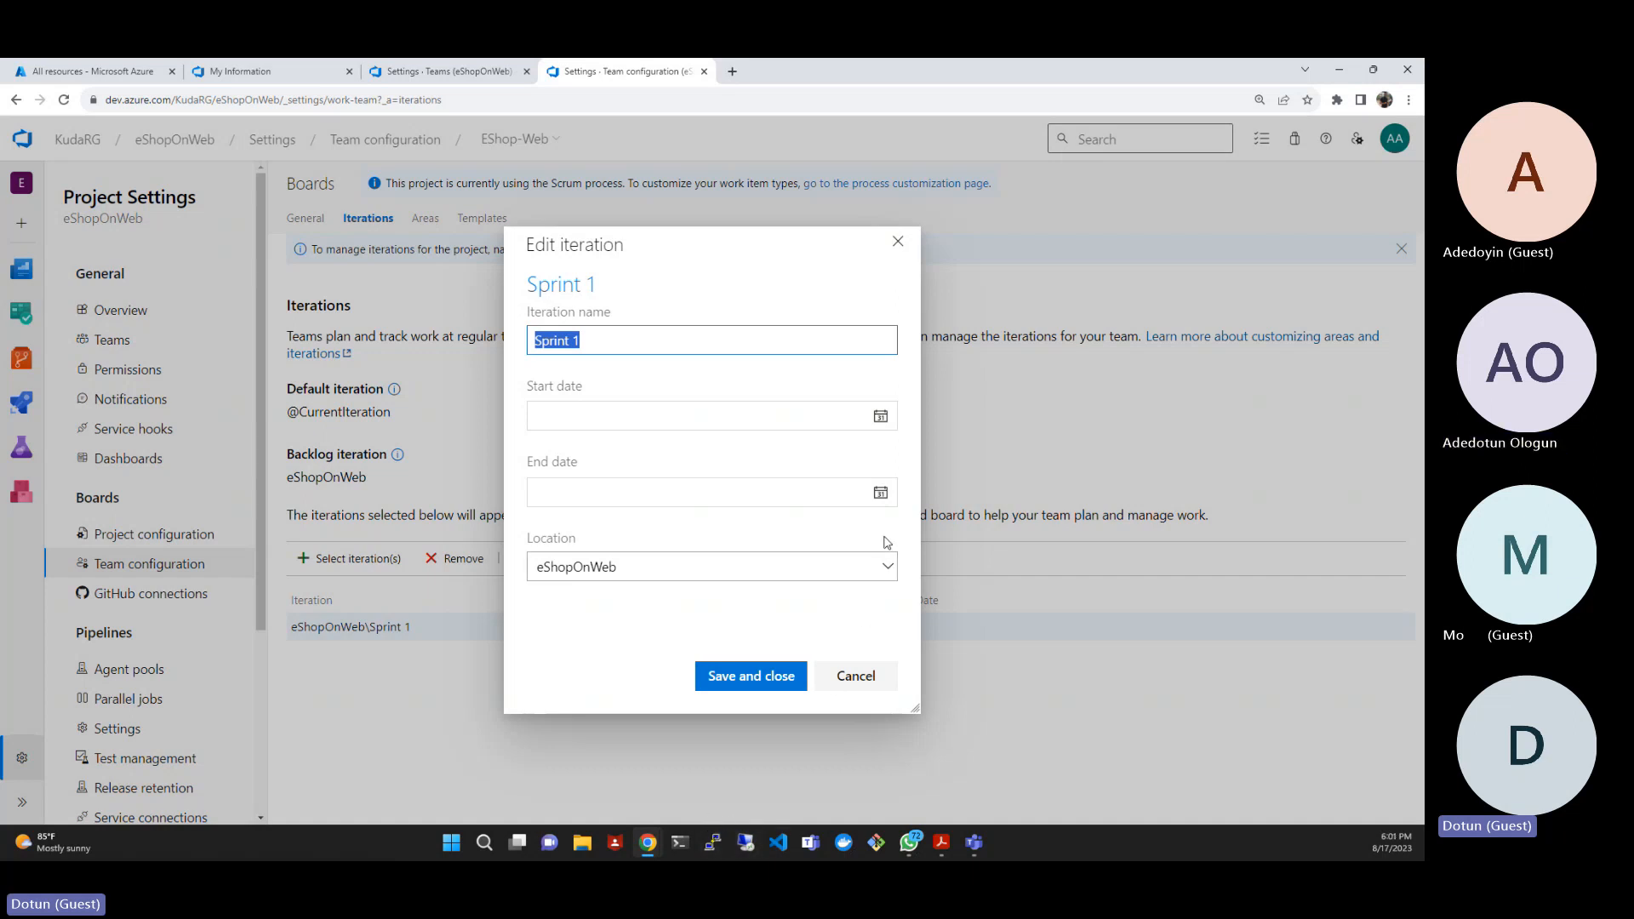
click(882, 418)
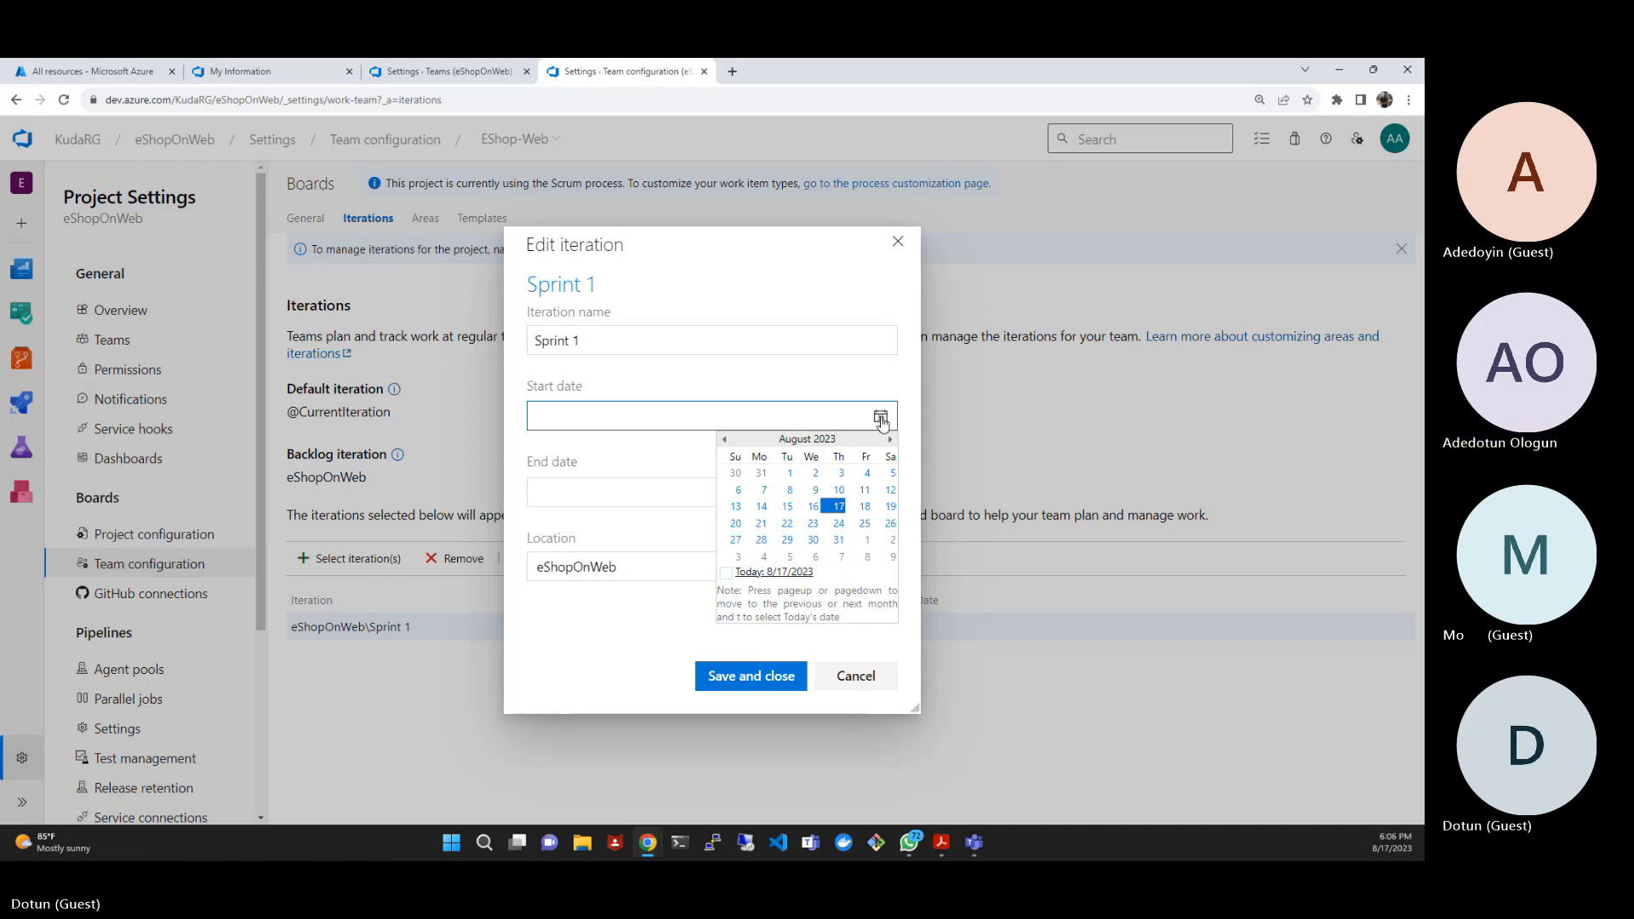
click(765, 492)
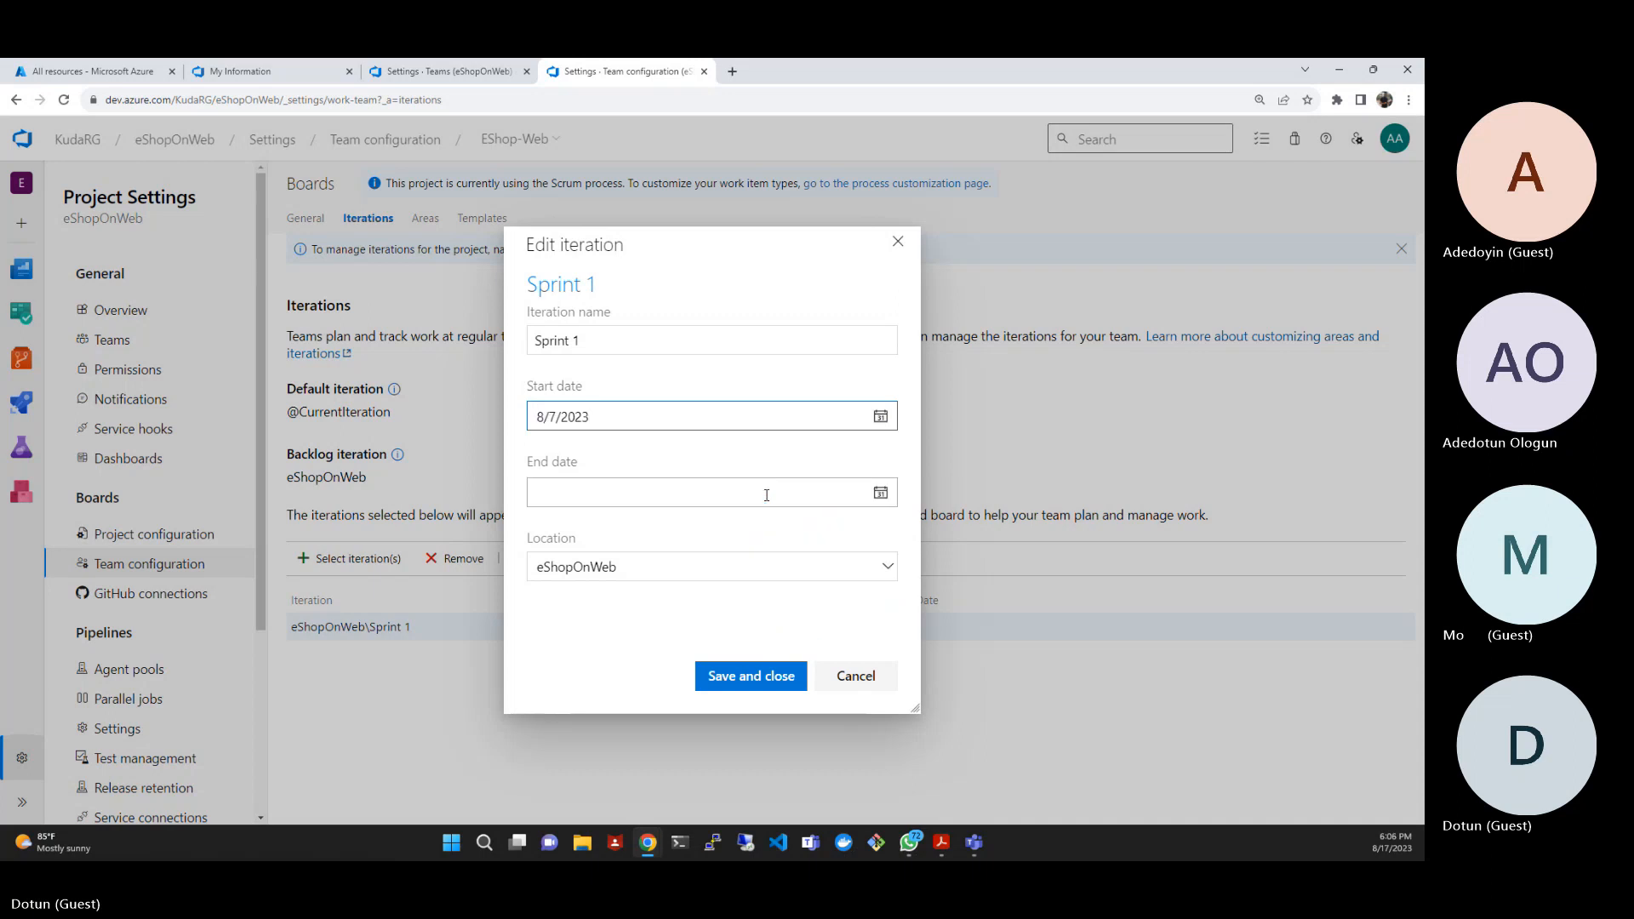
click(881, 493)
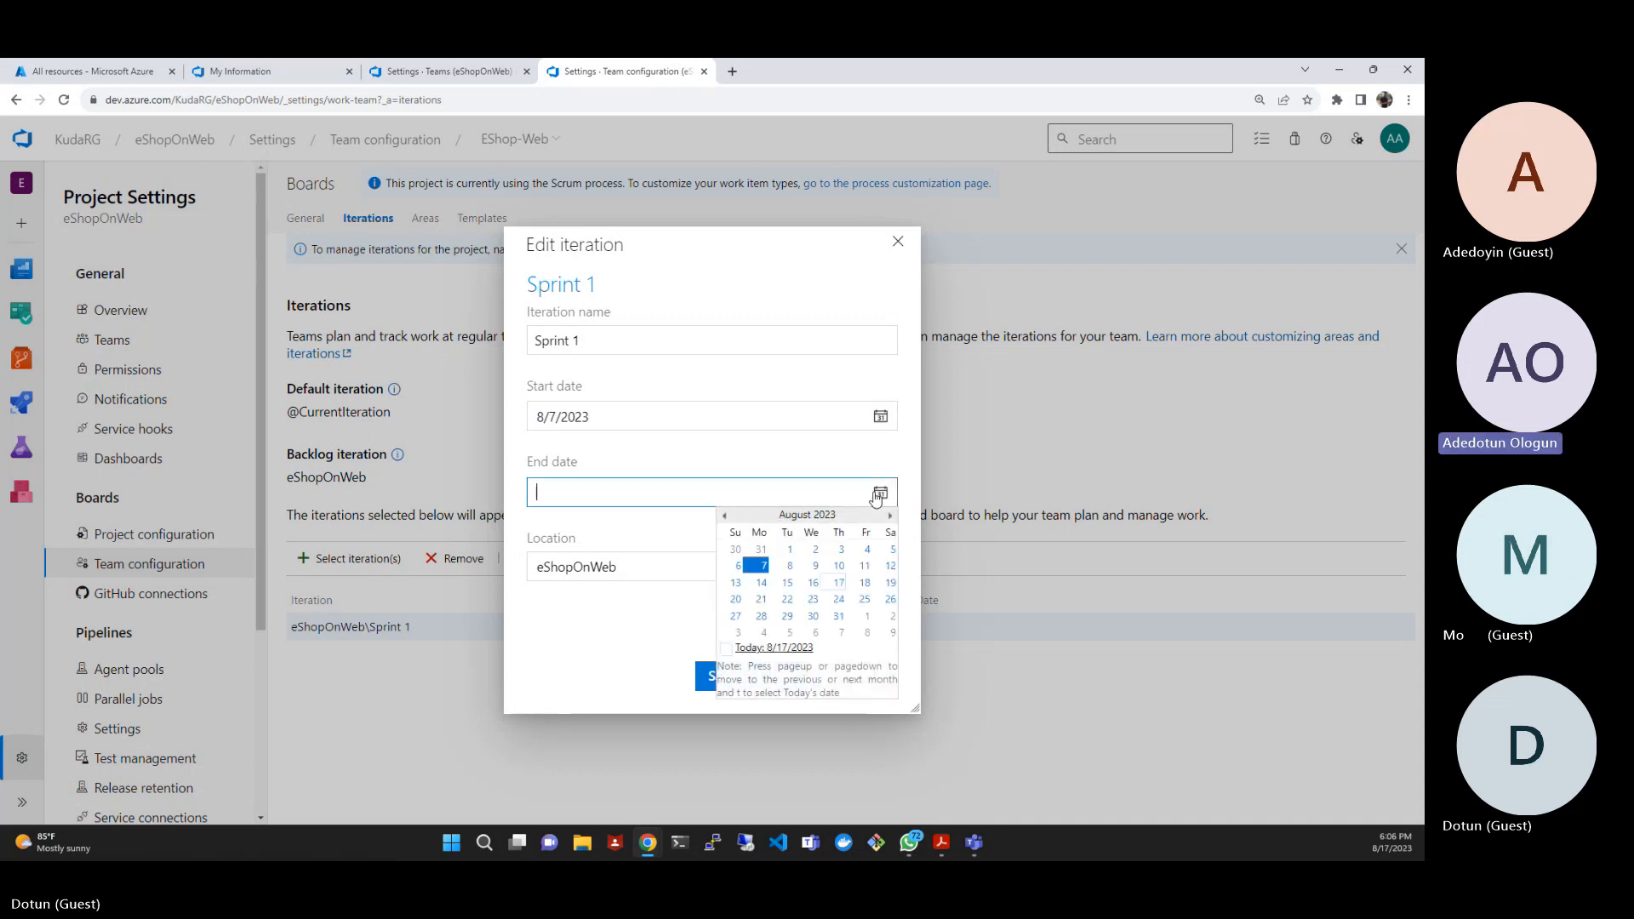
click(865, 599)
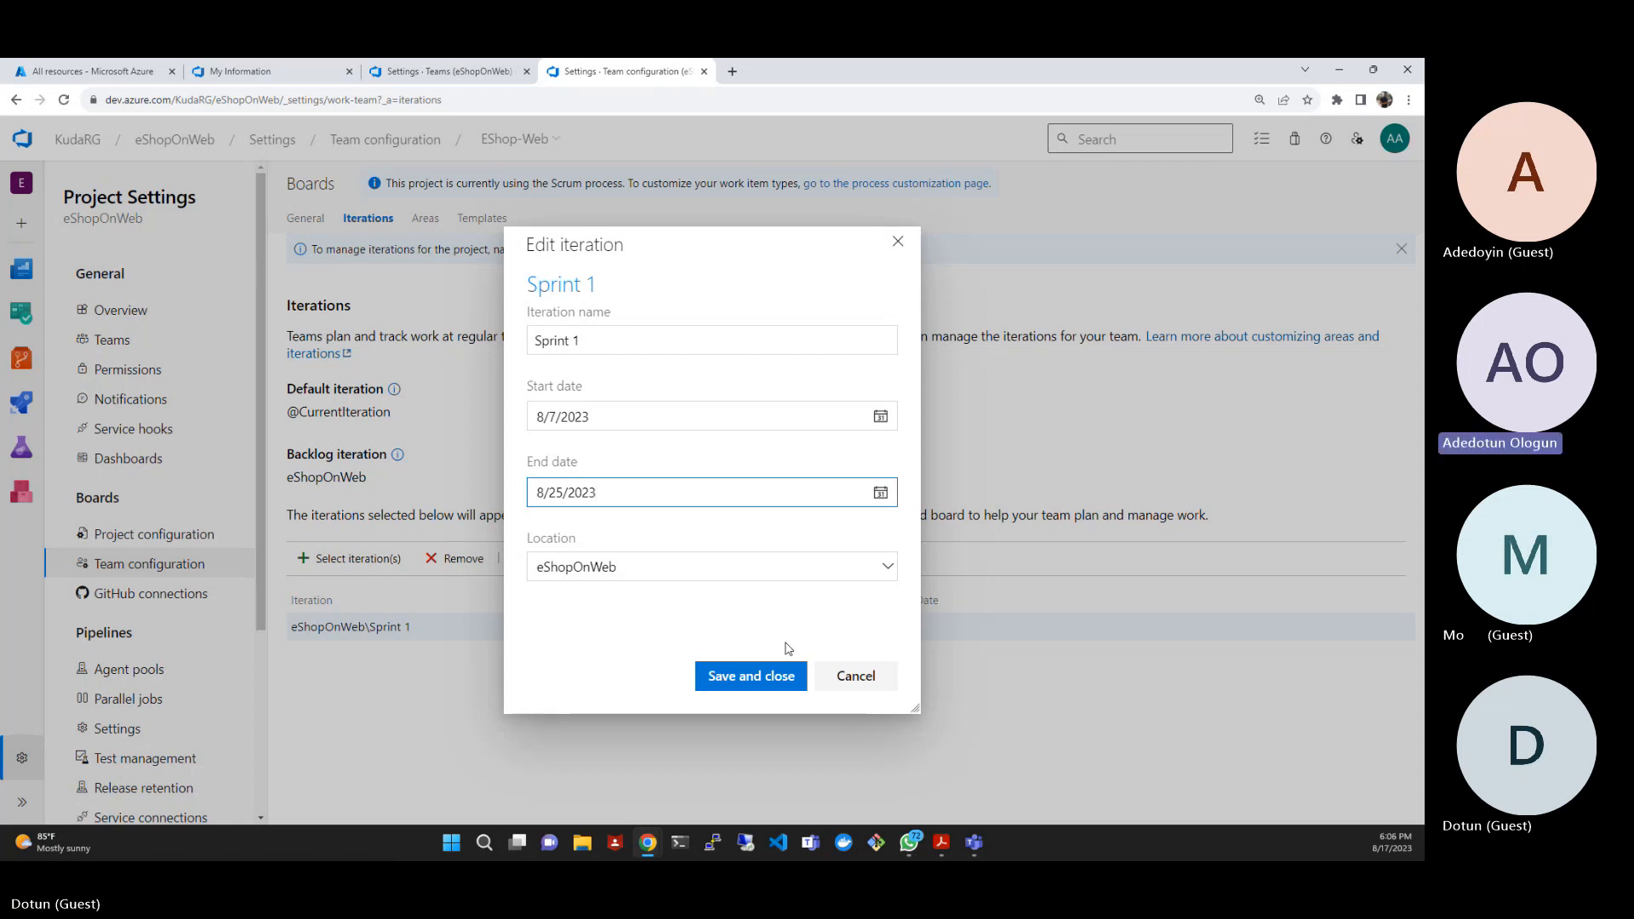
click(773, 677)
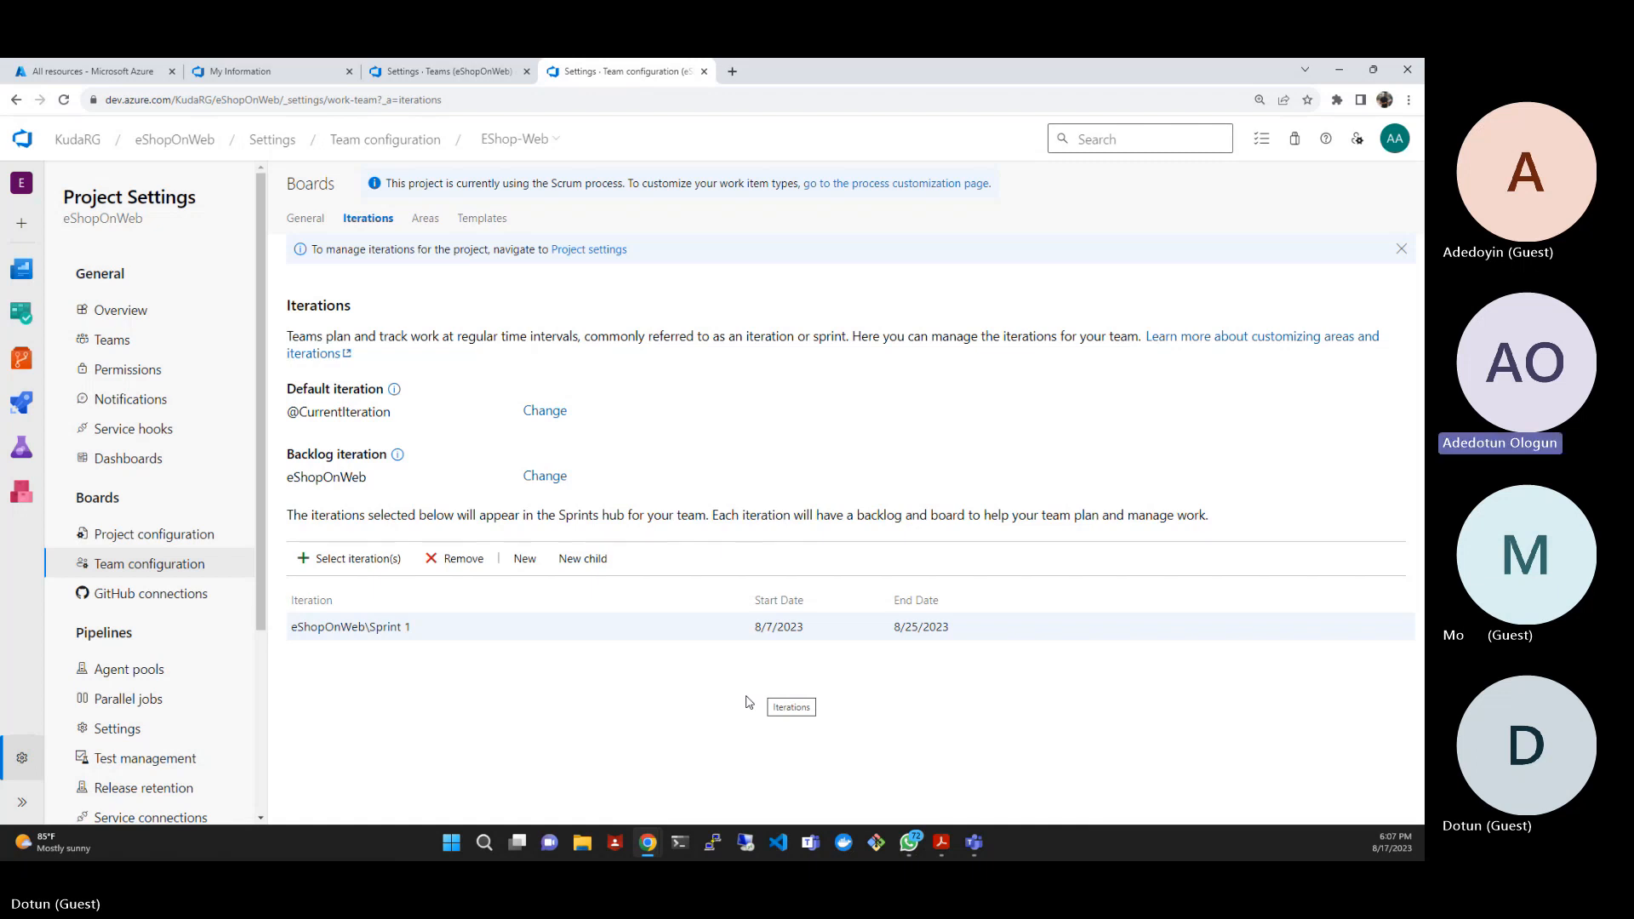
- Add eShopOnWeb\Sprint 2 to the team's iterations and save the selection
click(340, 559)
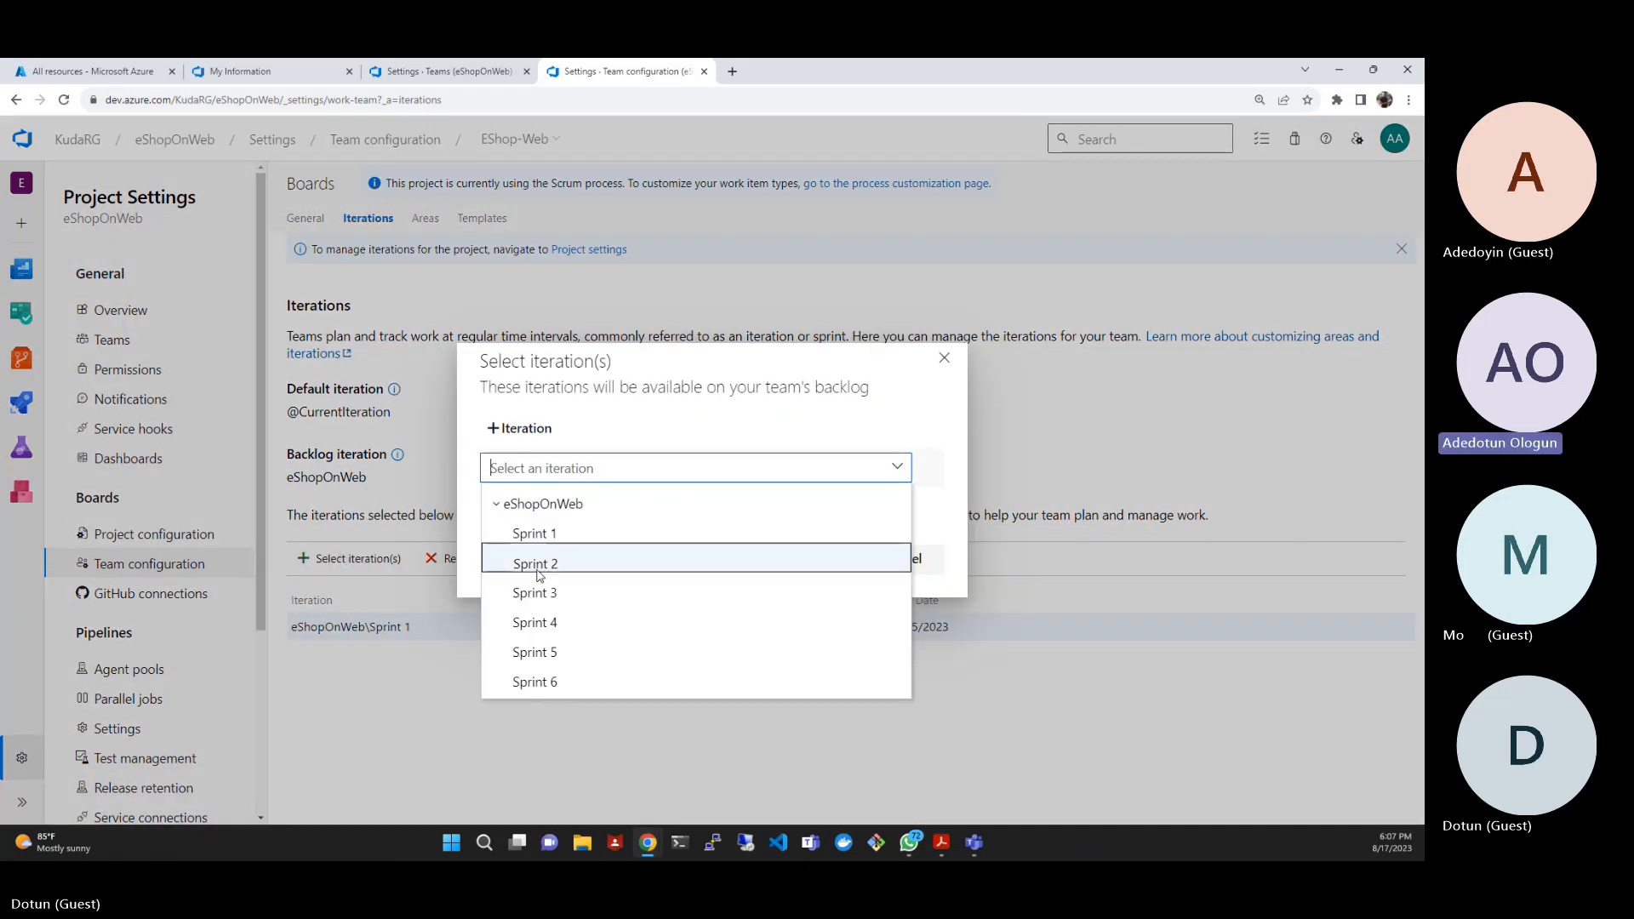
click(539, 568)
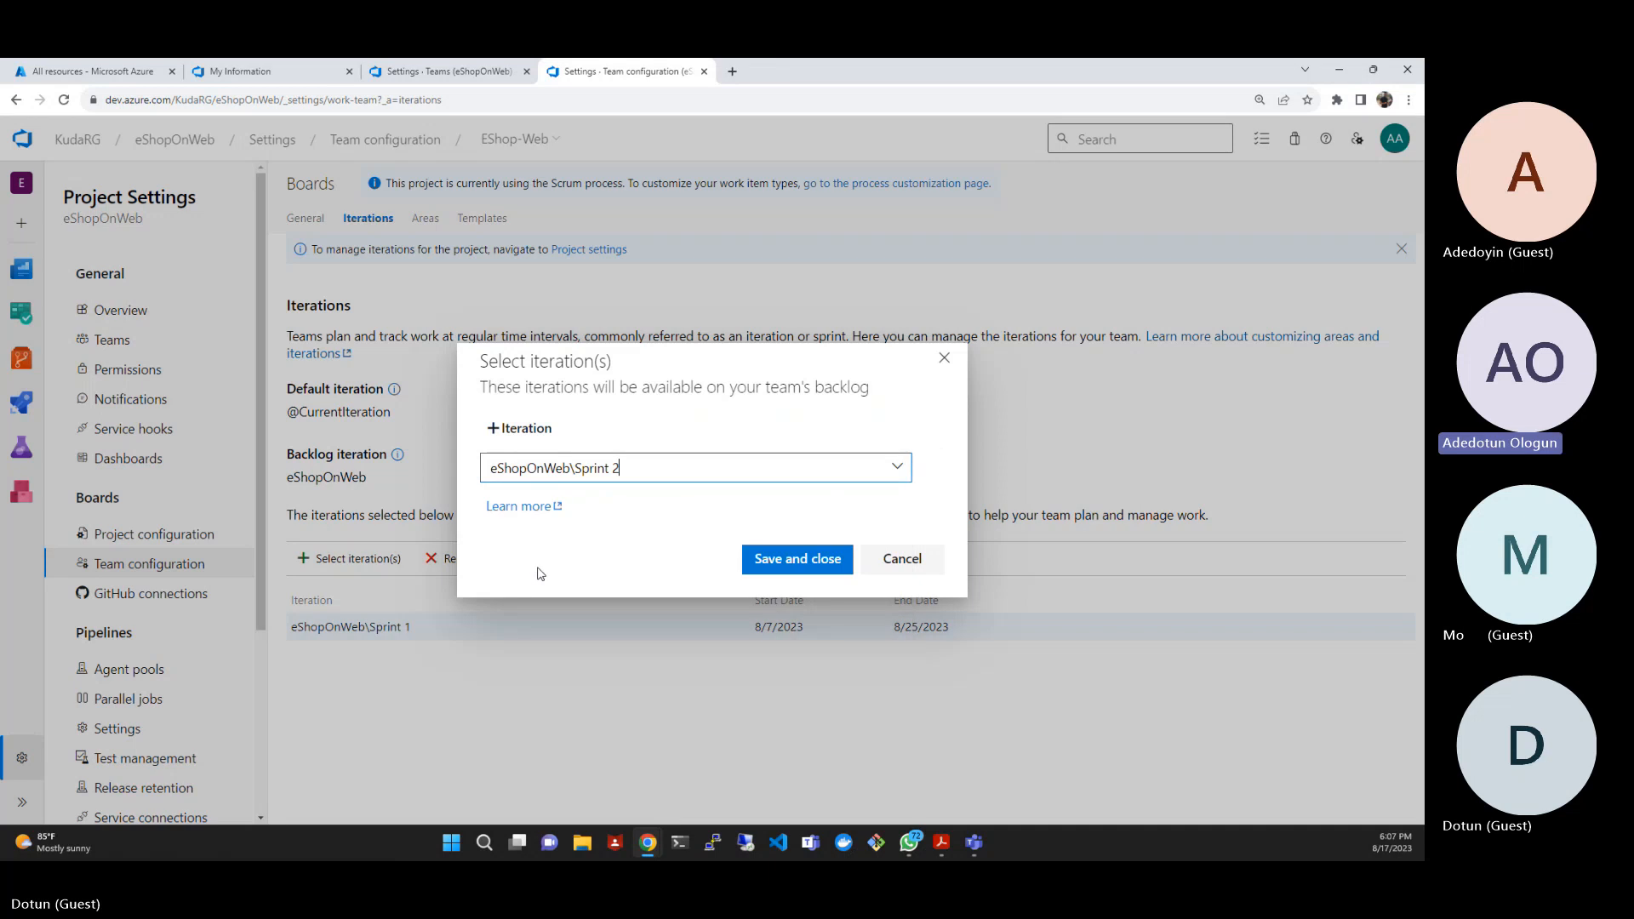
click(784, 567)
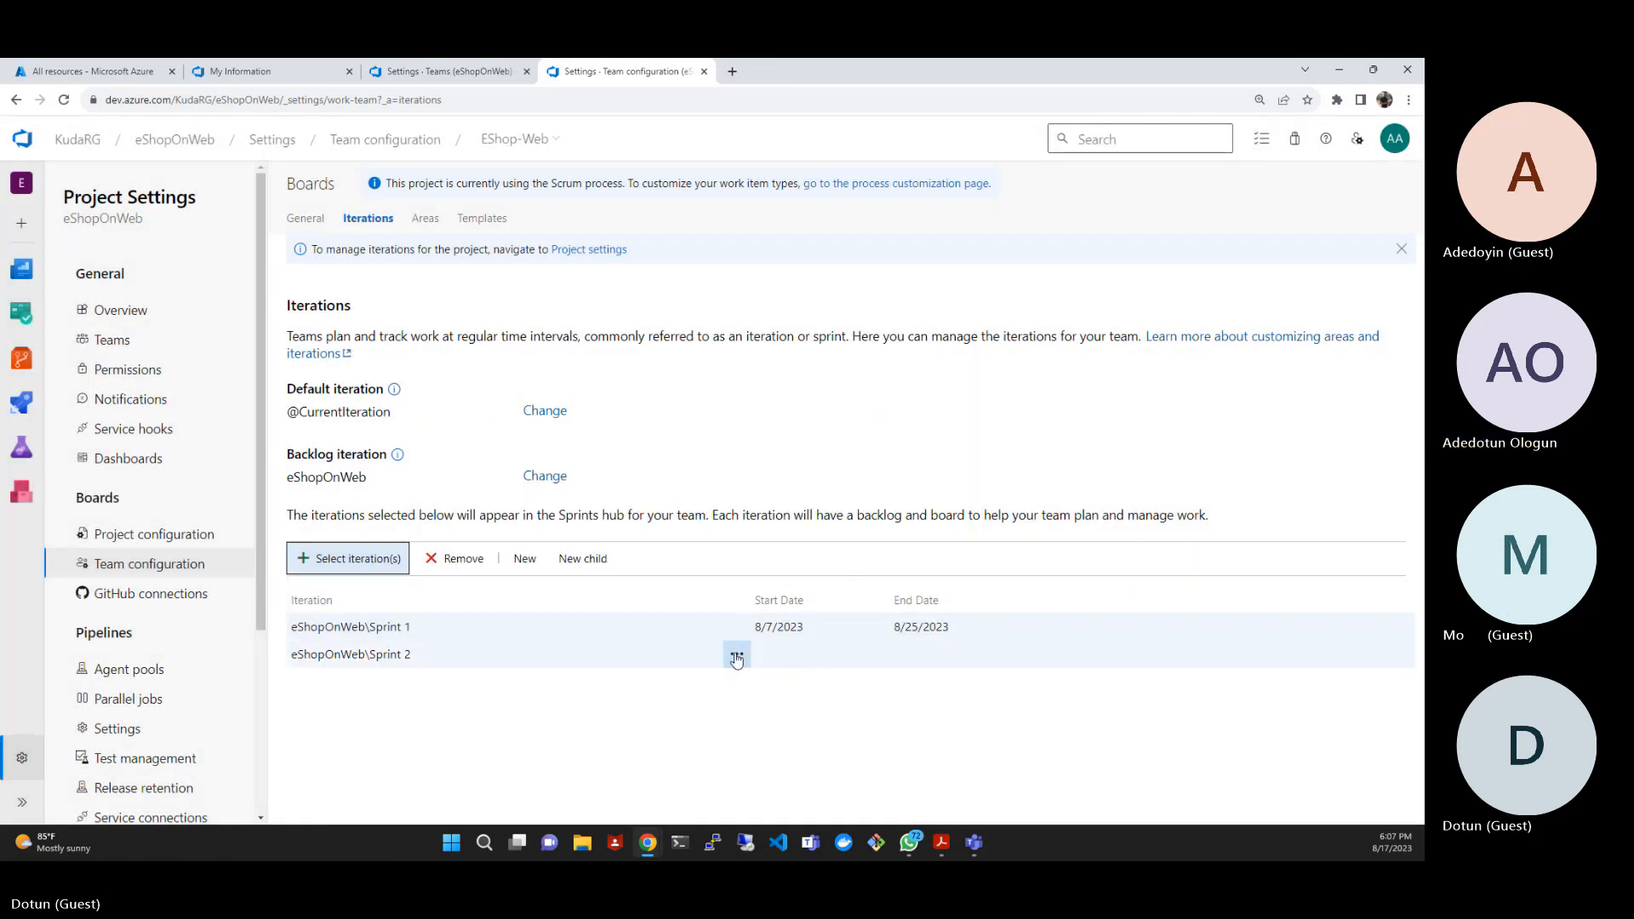
- Edit Sprint 2 to run from 8/28/2023 to 9/15/2023 and save the iteration
click(737, 659)
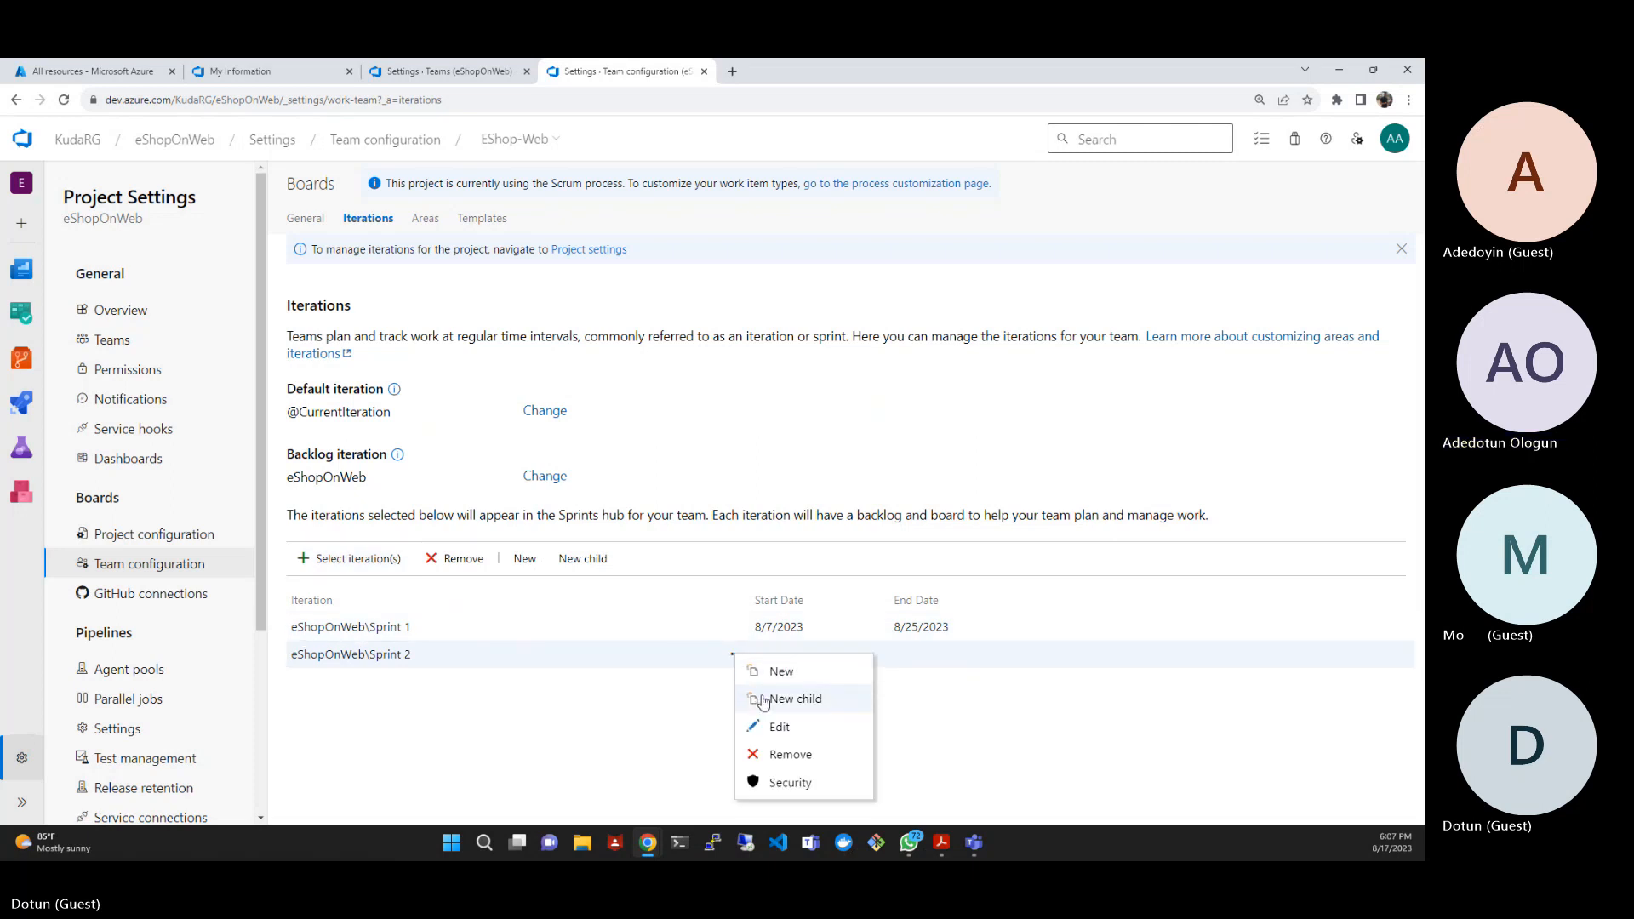
click(788, 726)
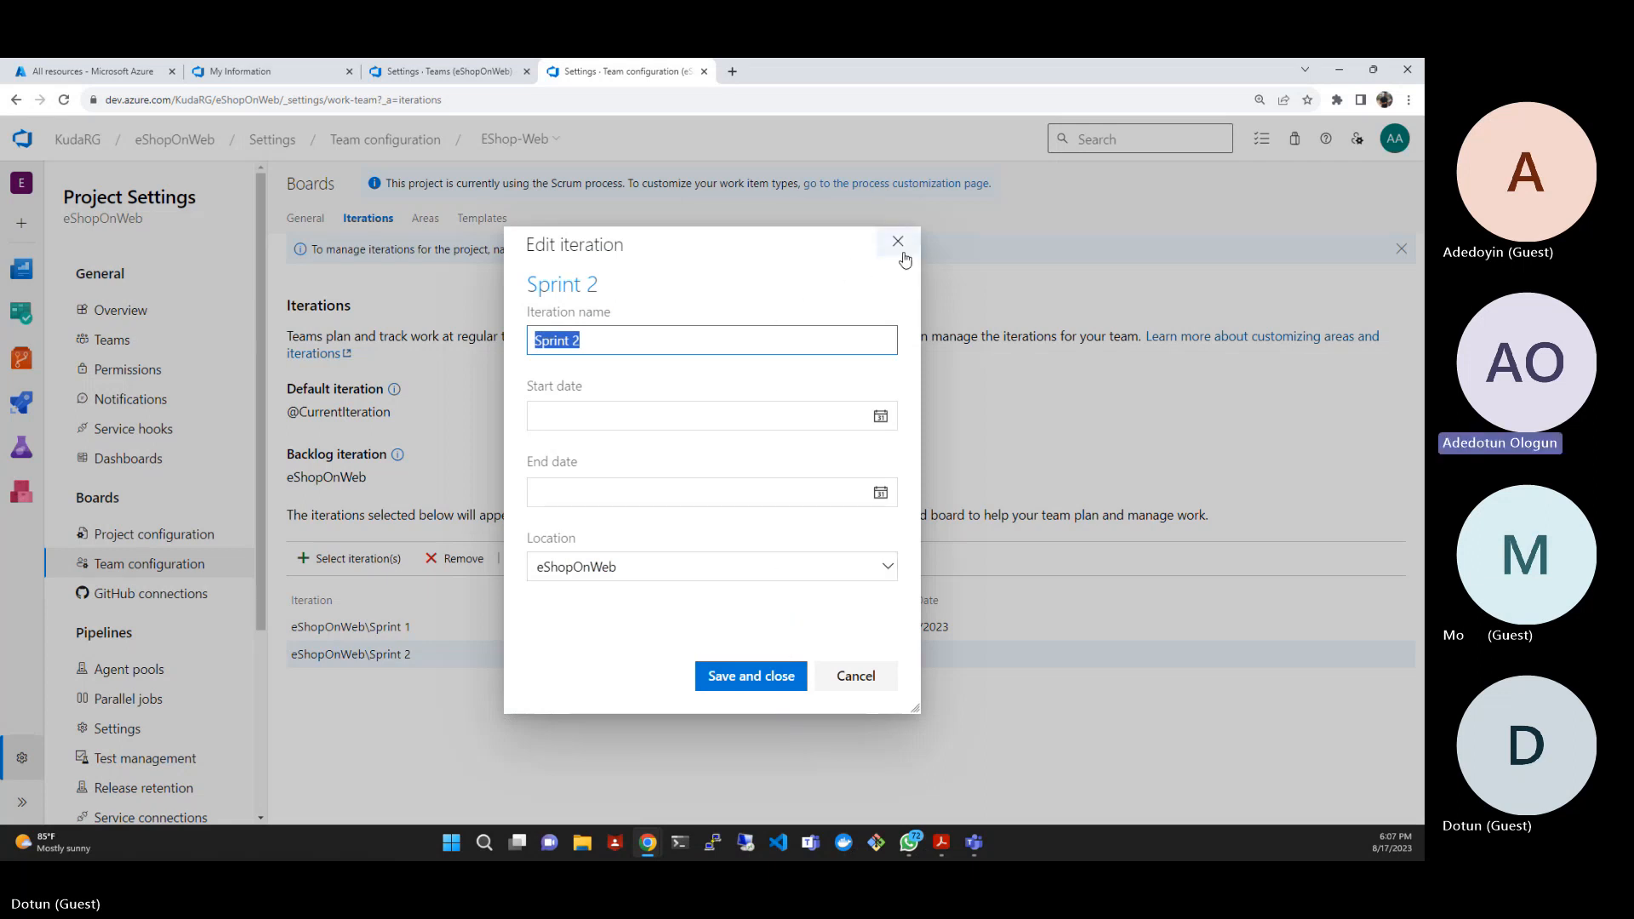
click(880, 416)
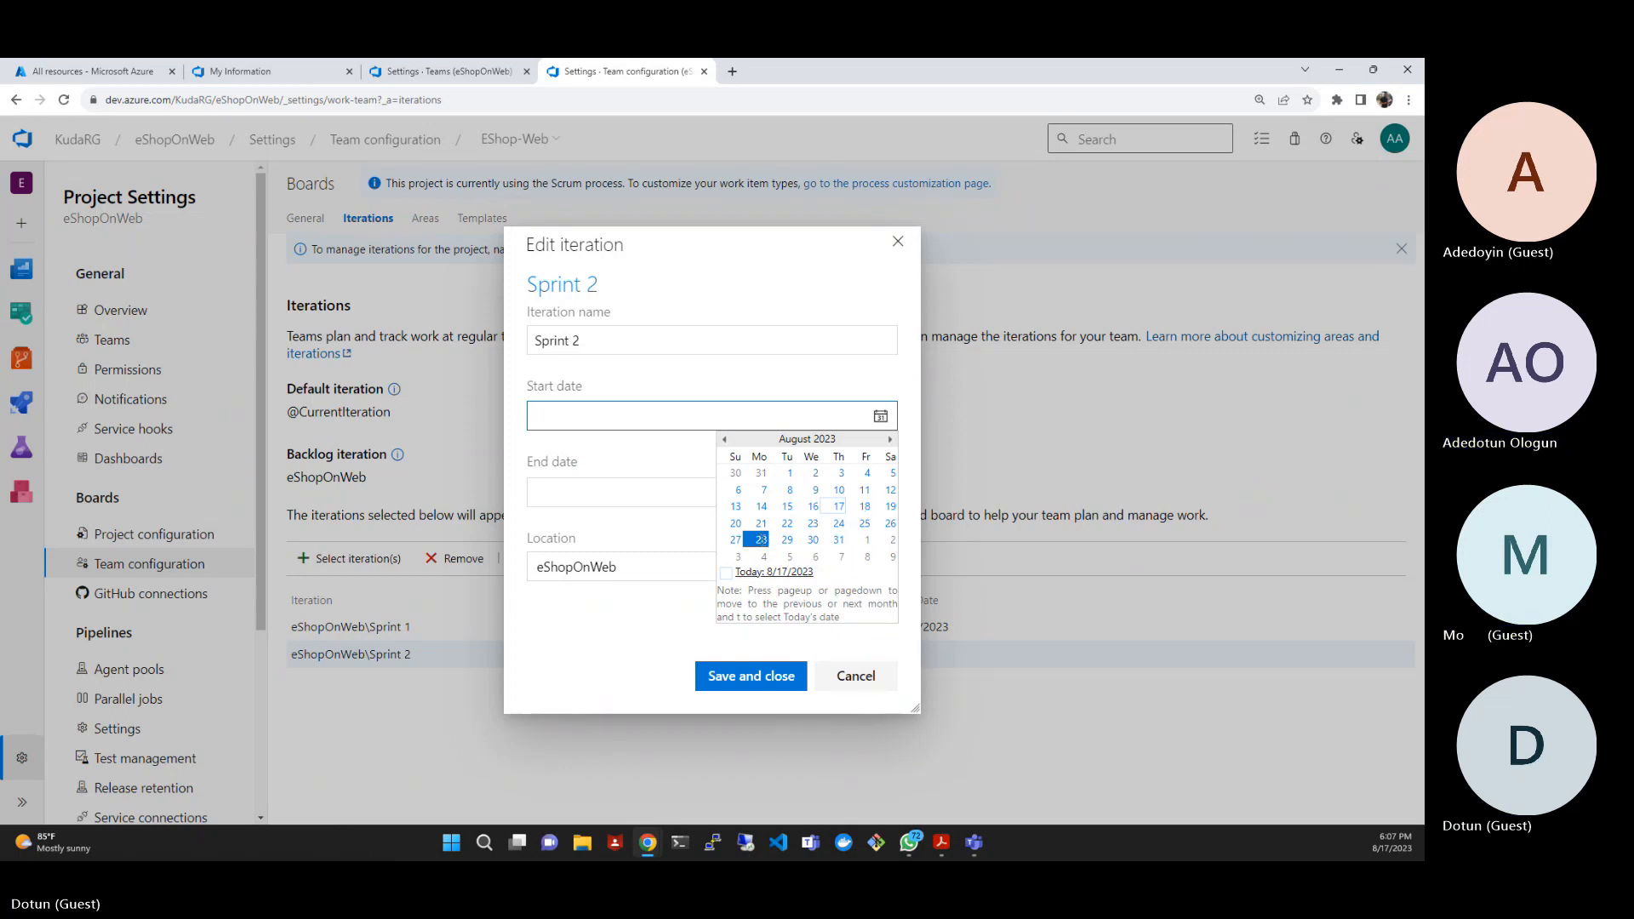
click(760, 539)
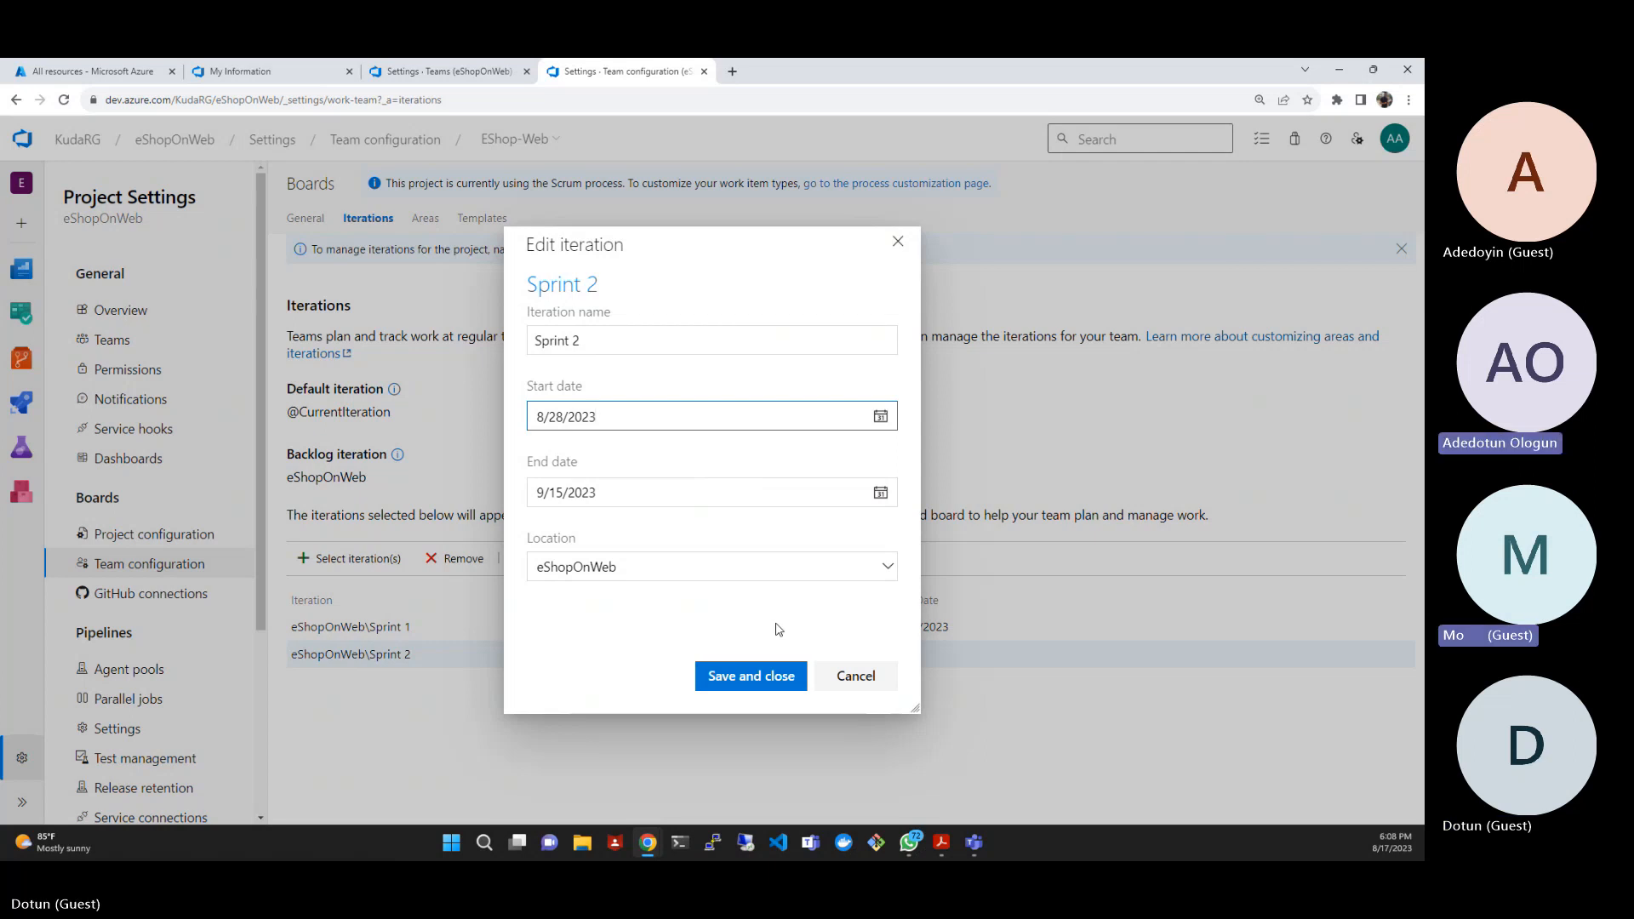
click(775, 676)
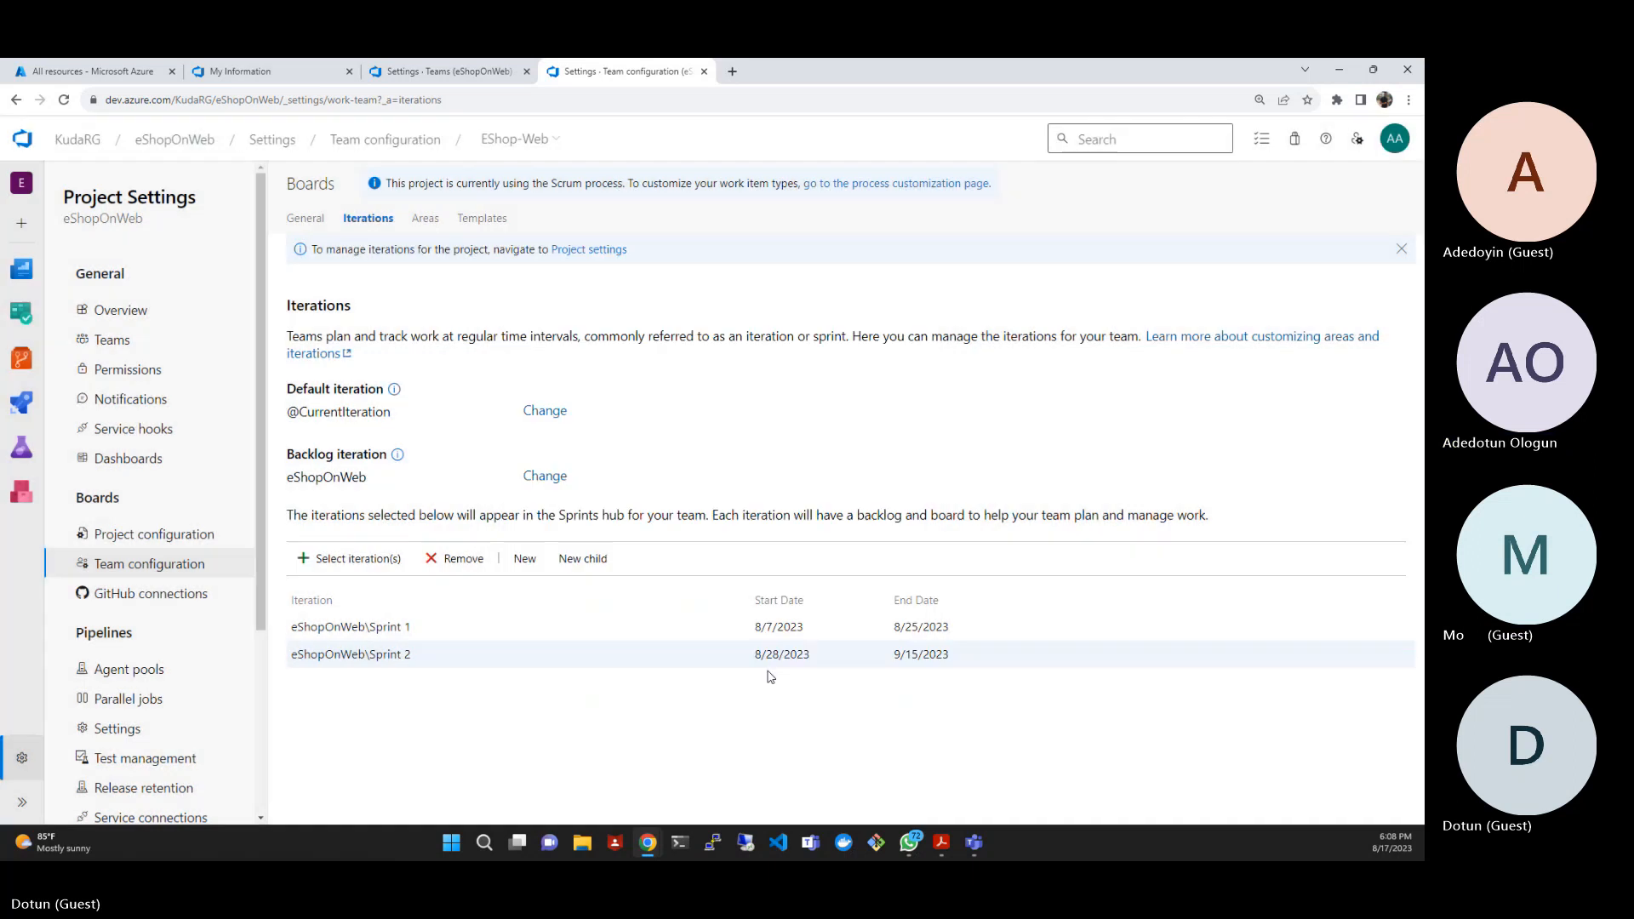
- Add eShopOnWeb\Sprint 3 to the EShop-Web team's iterations and save the selection
click(372, 573)
click(584, 600)
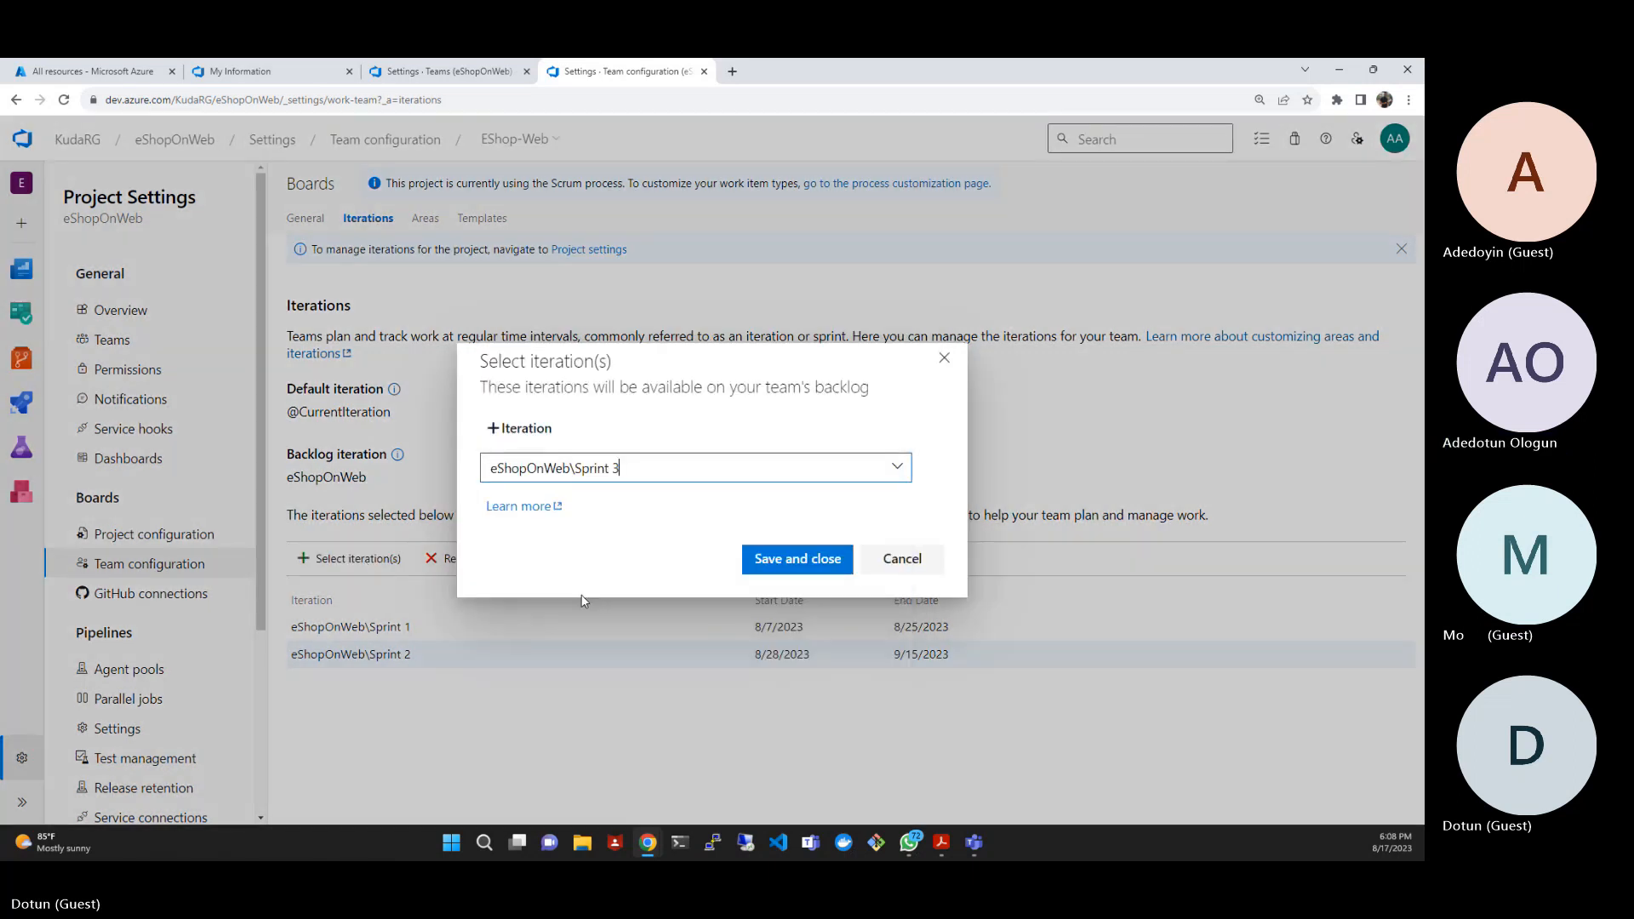
click(773, 563)
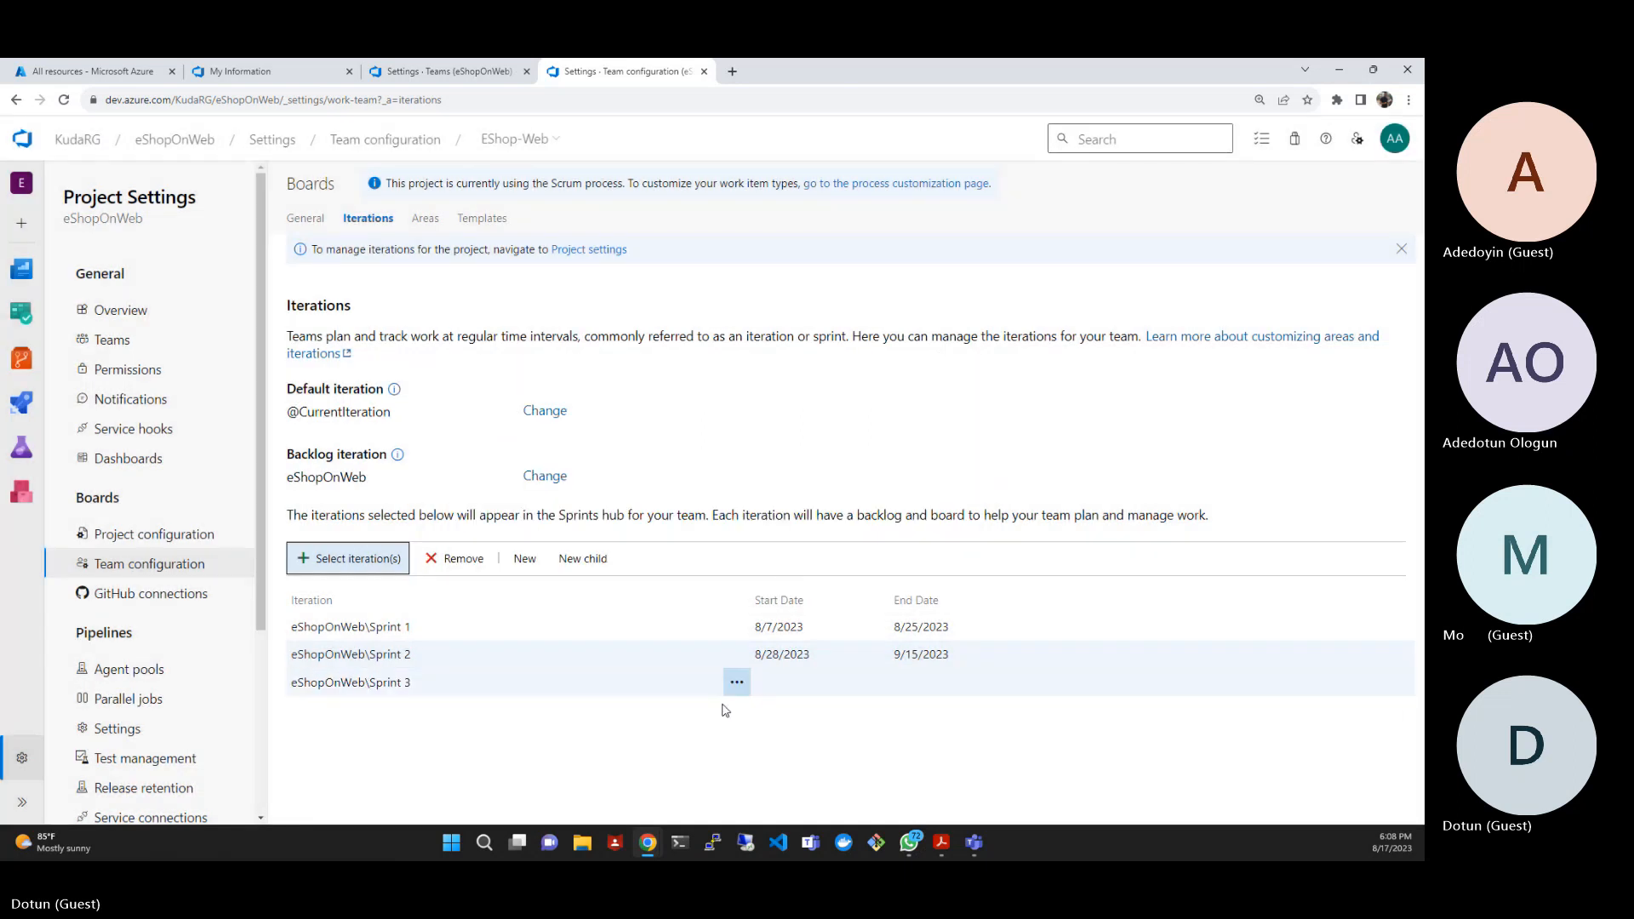
- Edit Sprint 3 to run from 9/18/2023 to 10/6/2023 and save the iteration
click(737, 682)
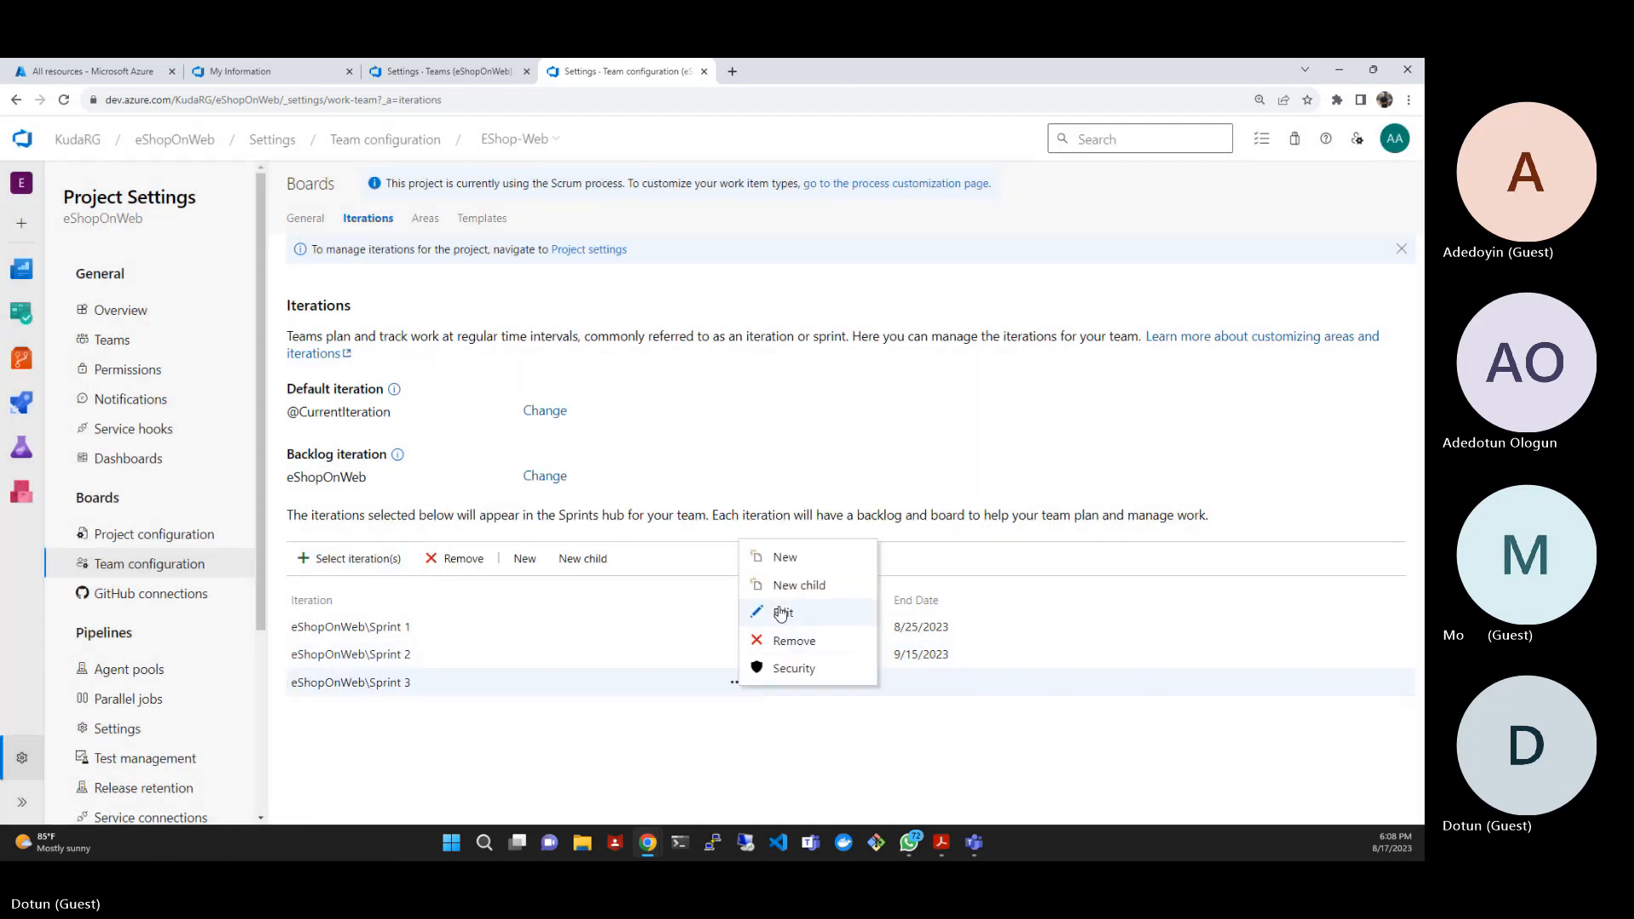
click(781, 613)
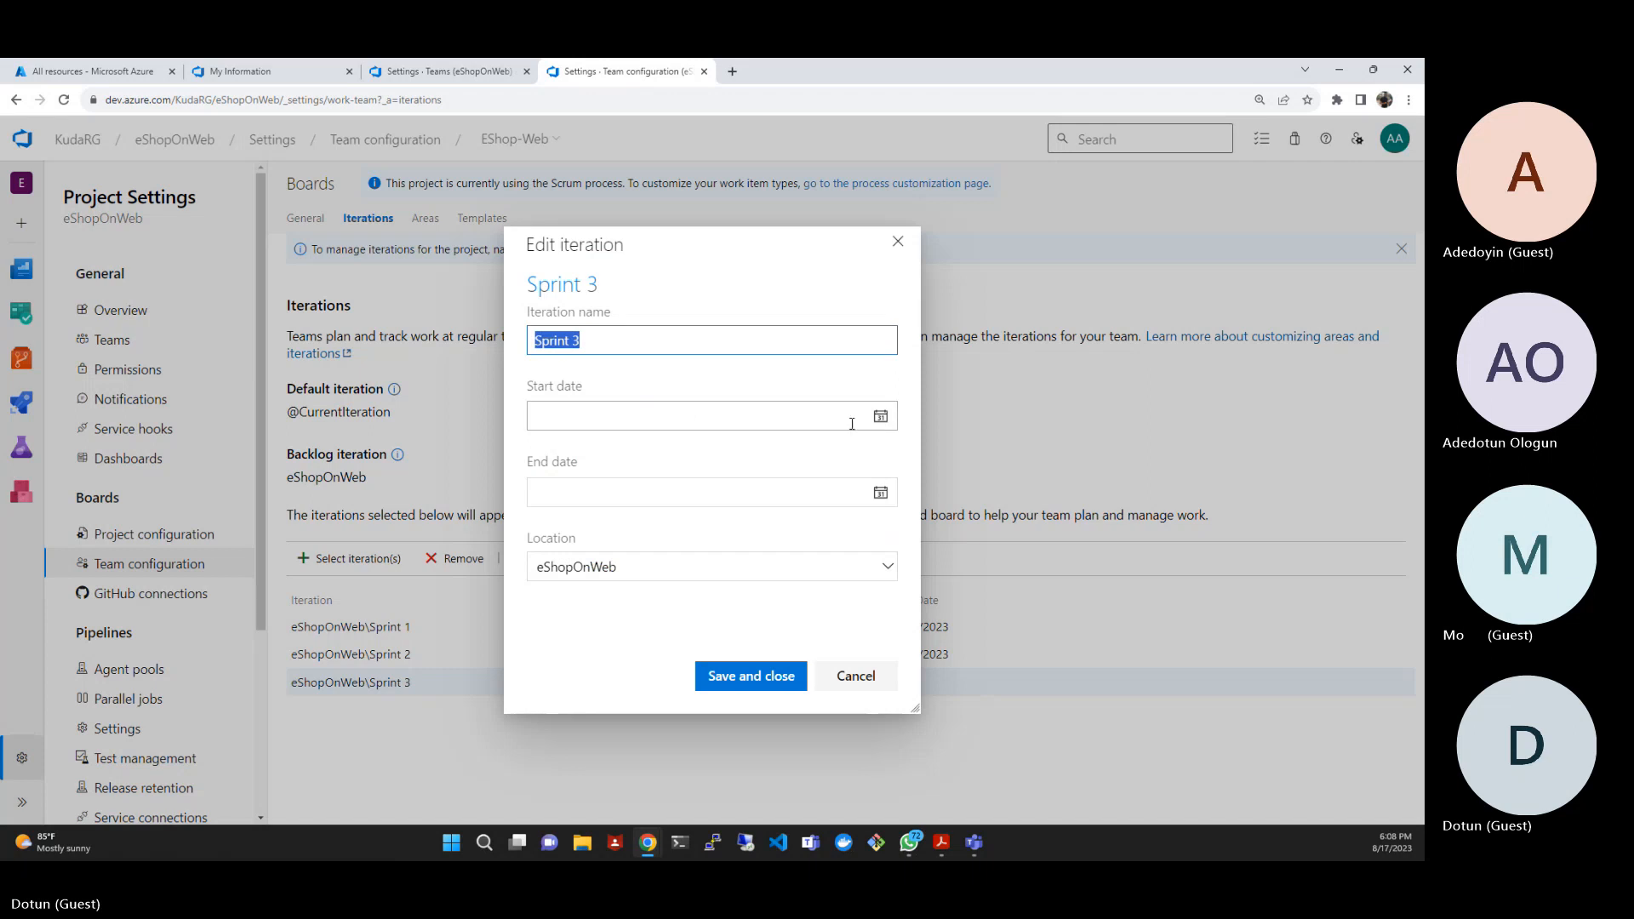
click(879, 417)
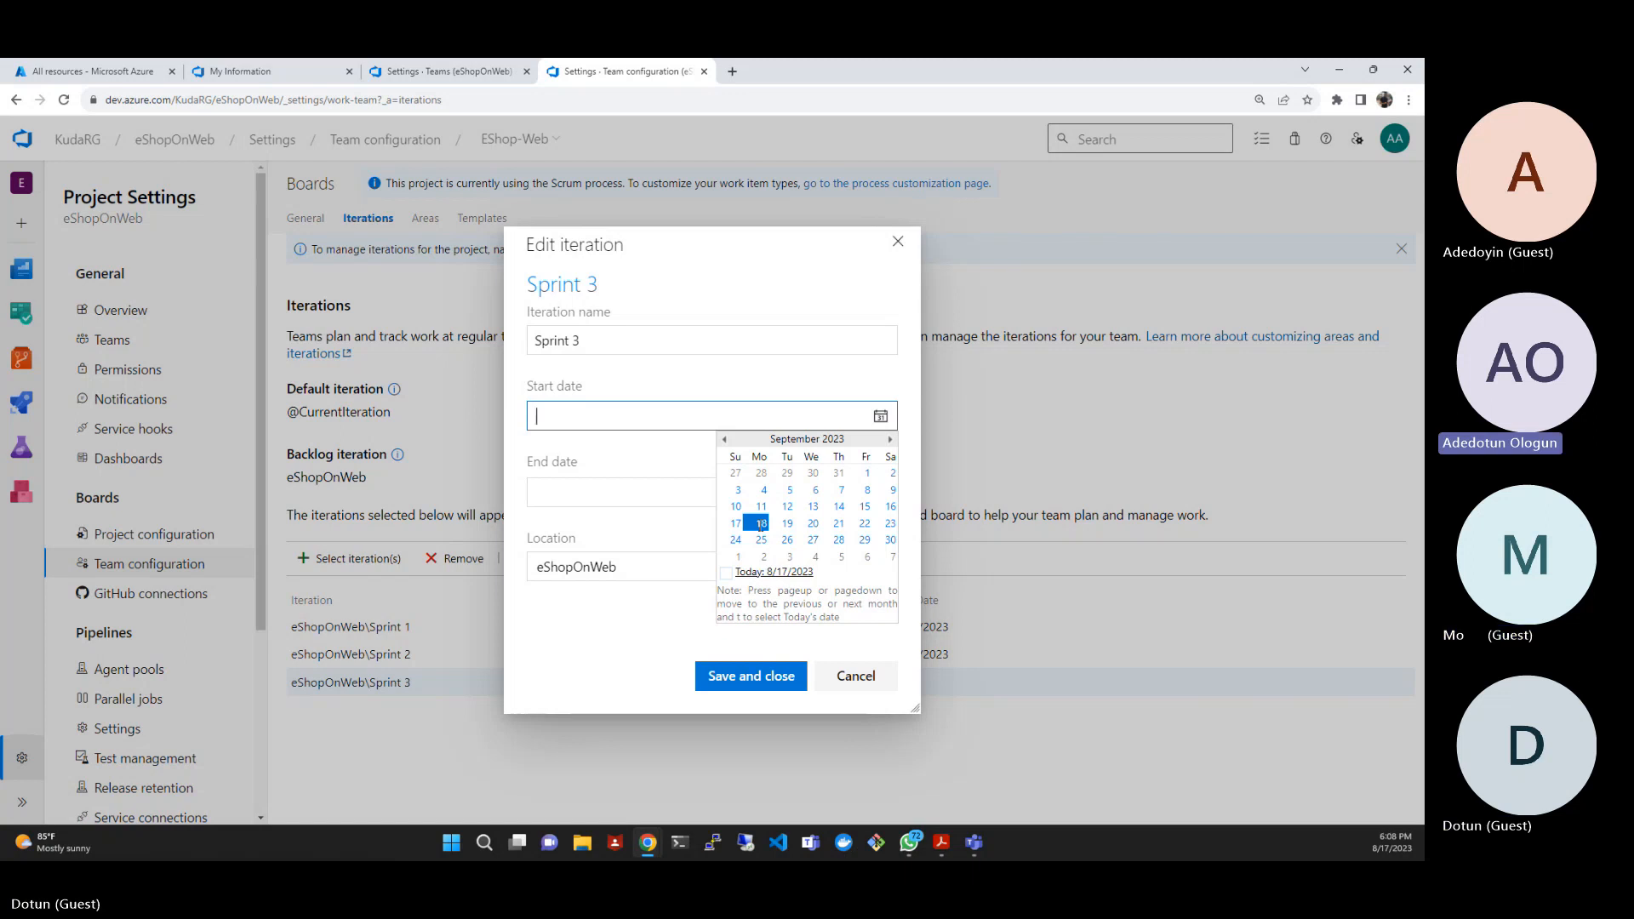
click(760, 524)
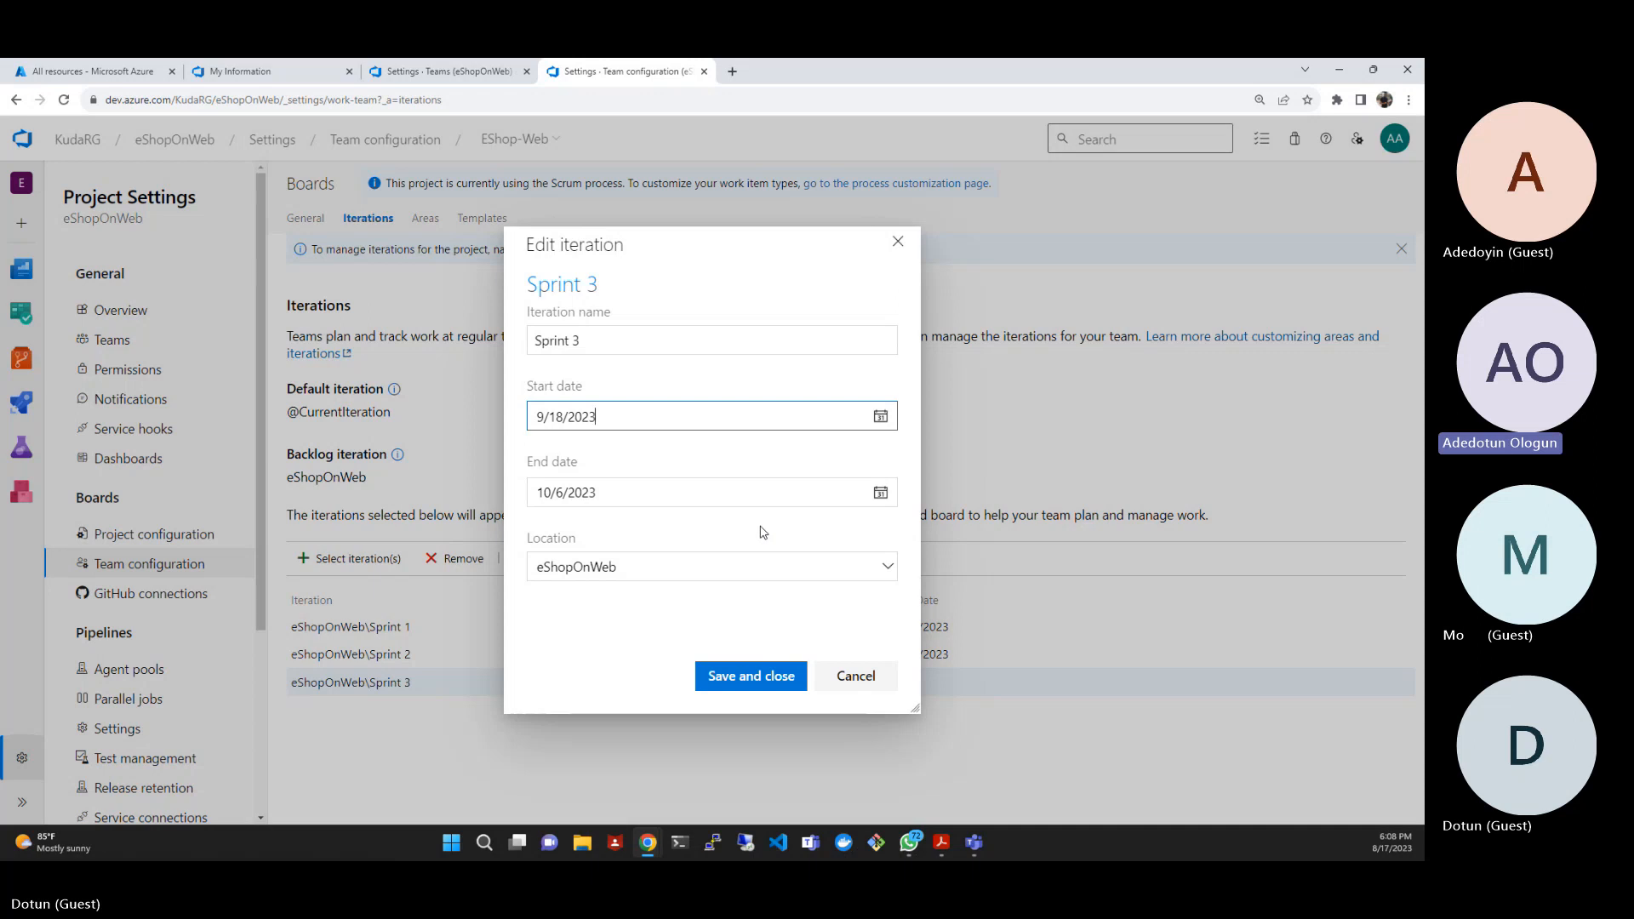
click(770, 686)
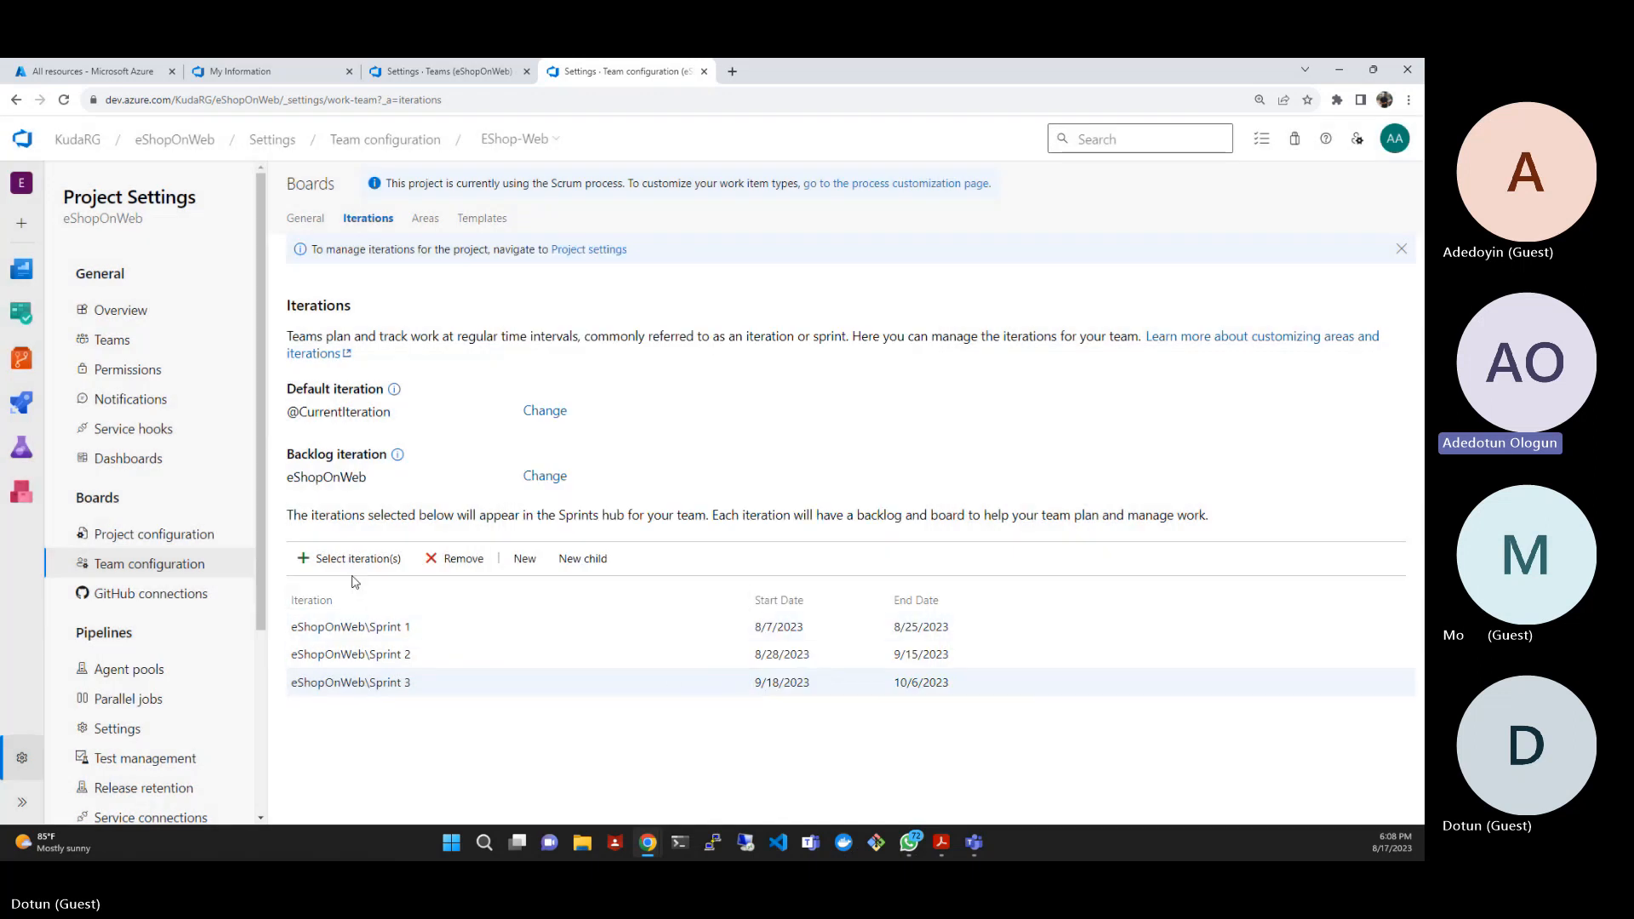
- Add eShopOnWeb\Sprint 4 to the team's iterations and save the selection
click(353, 559)
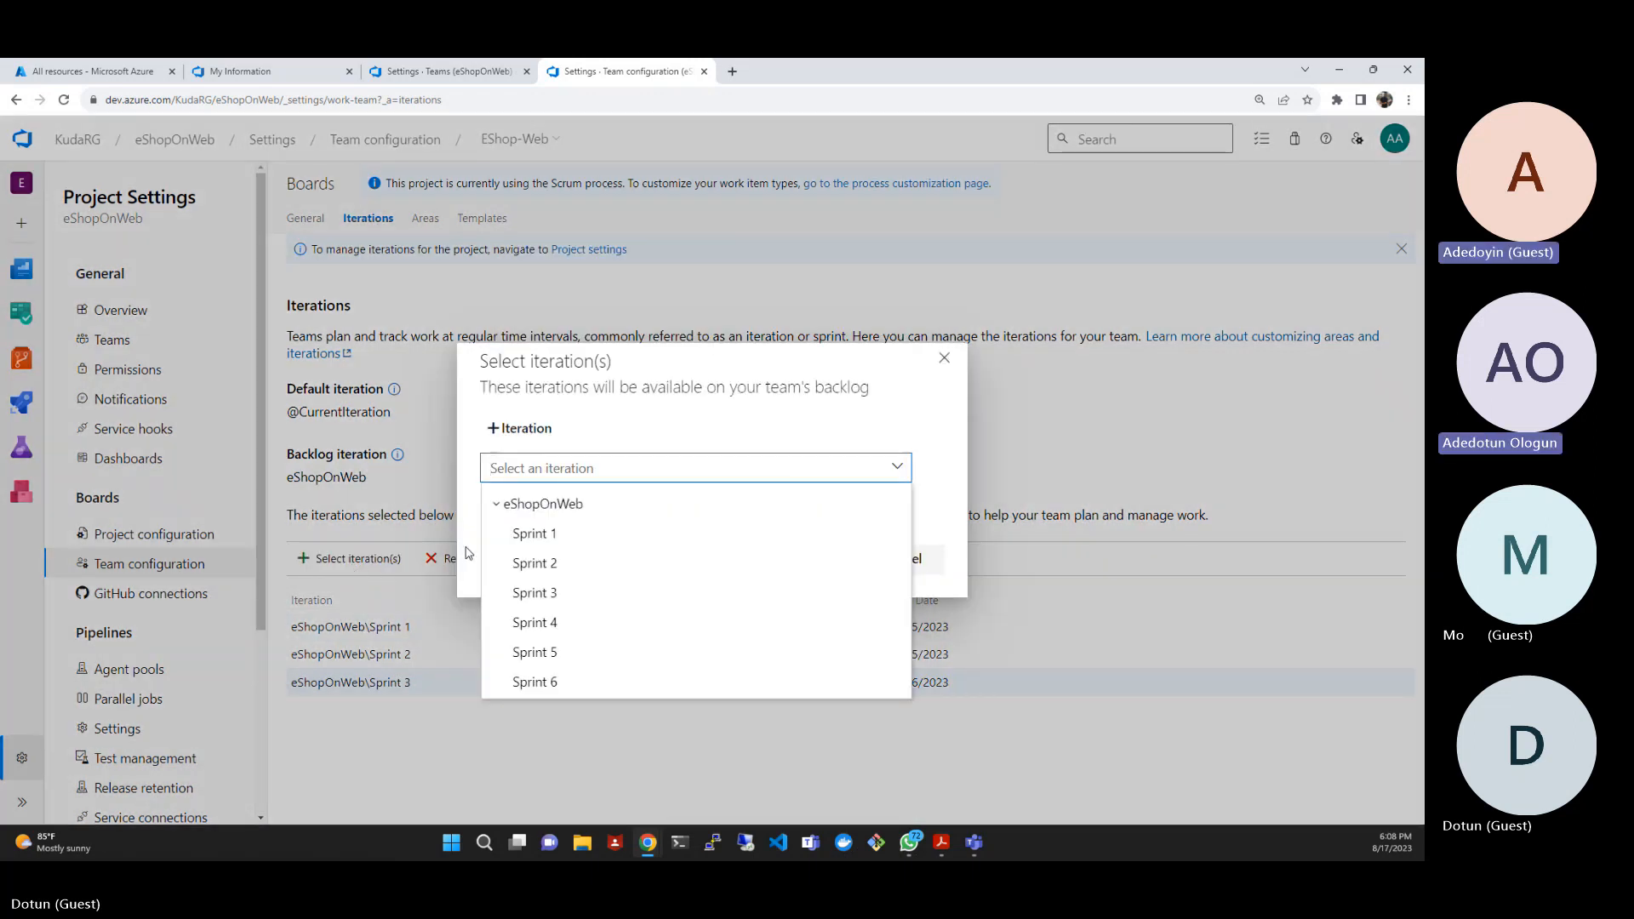
click(551, 622)
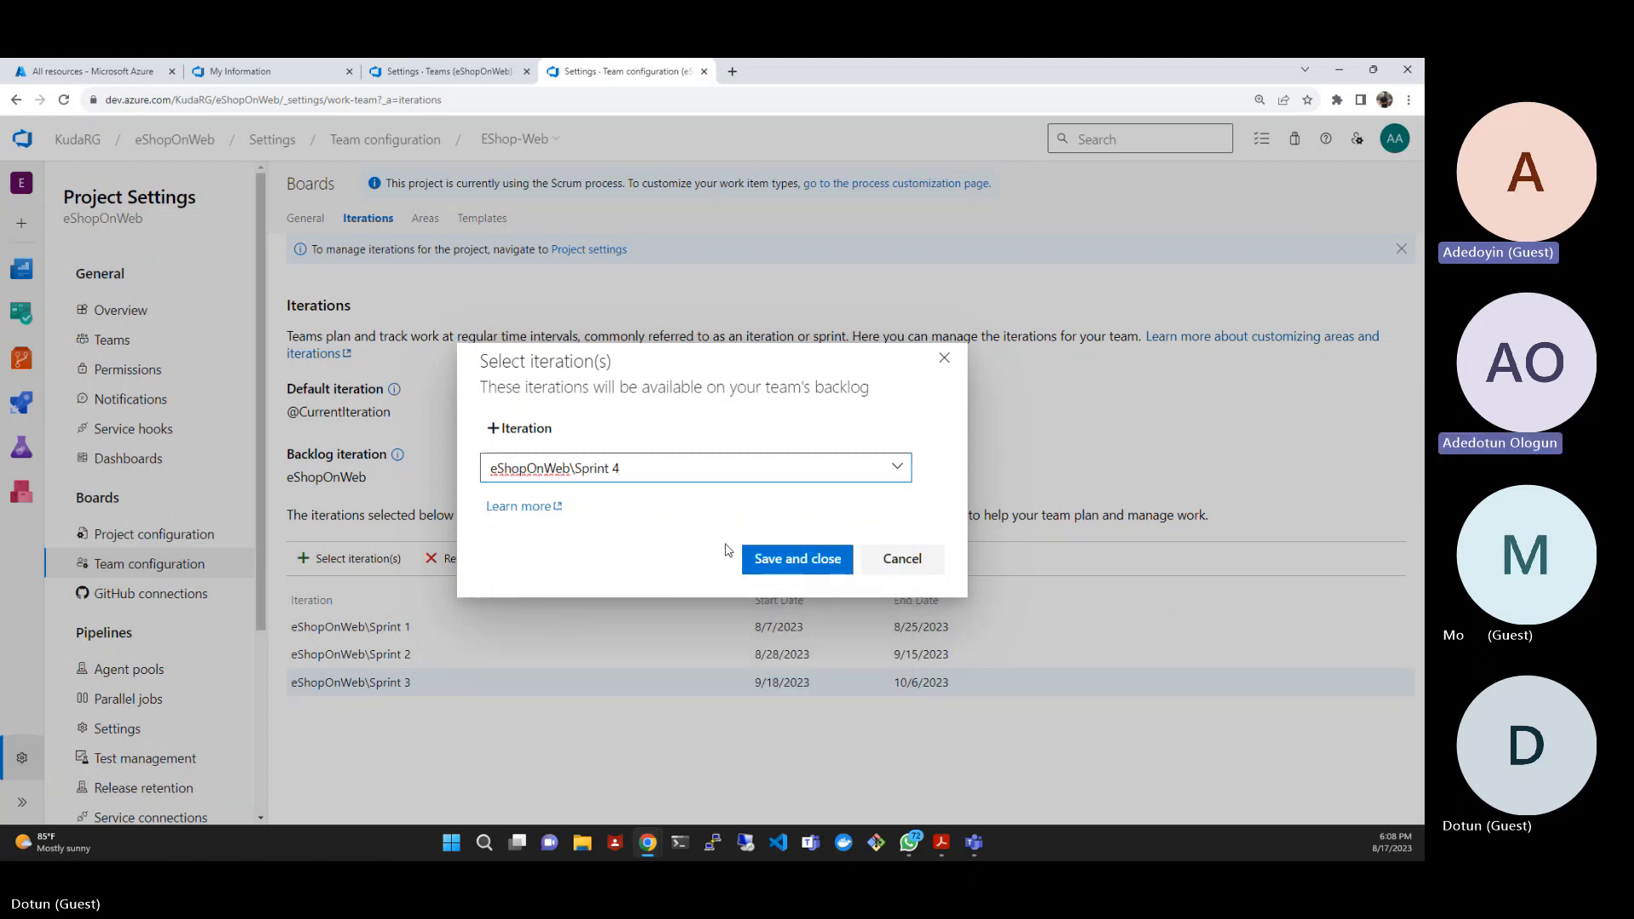
click(764, 567)
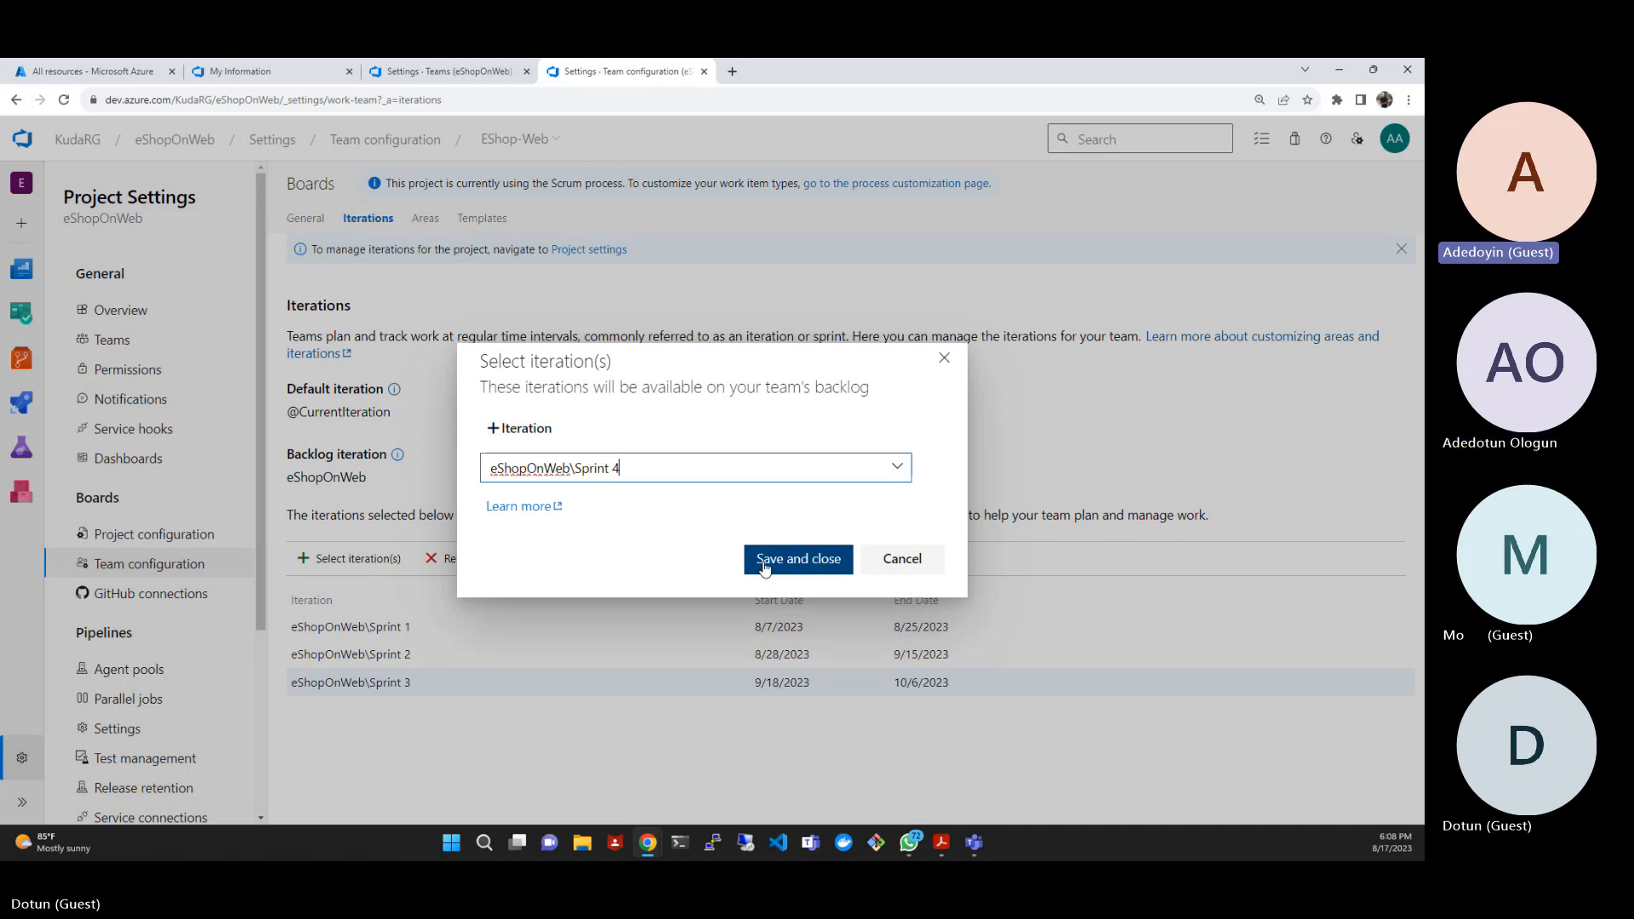
click(764, 567)
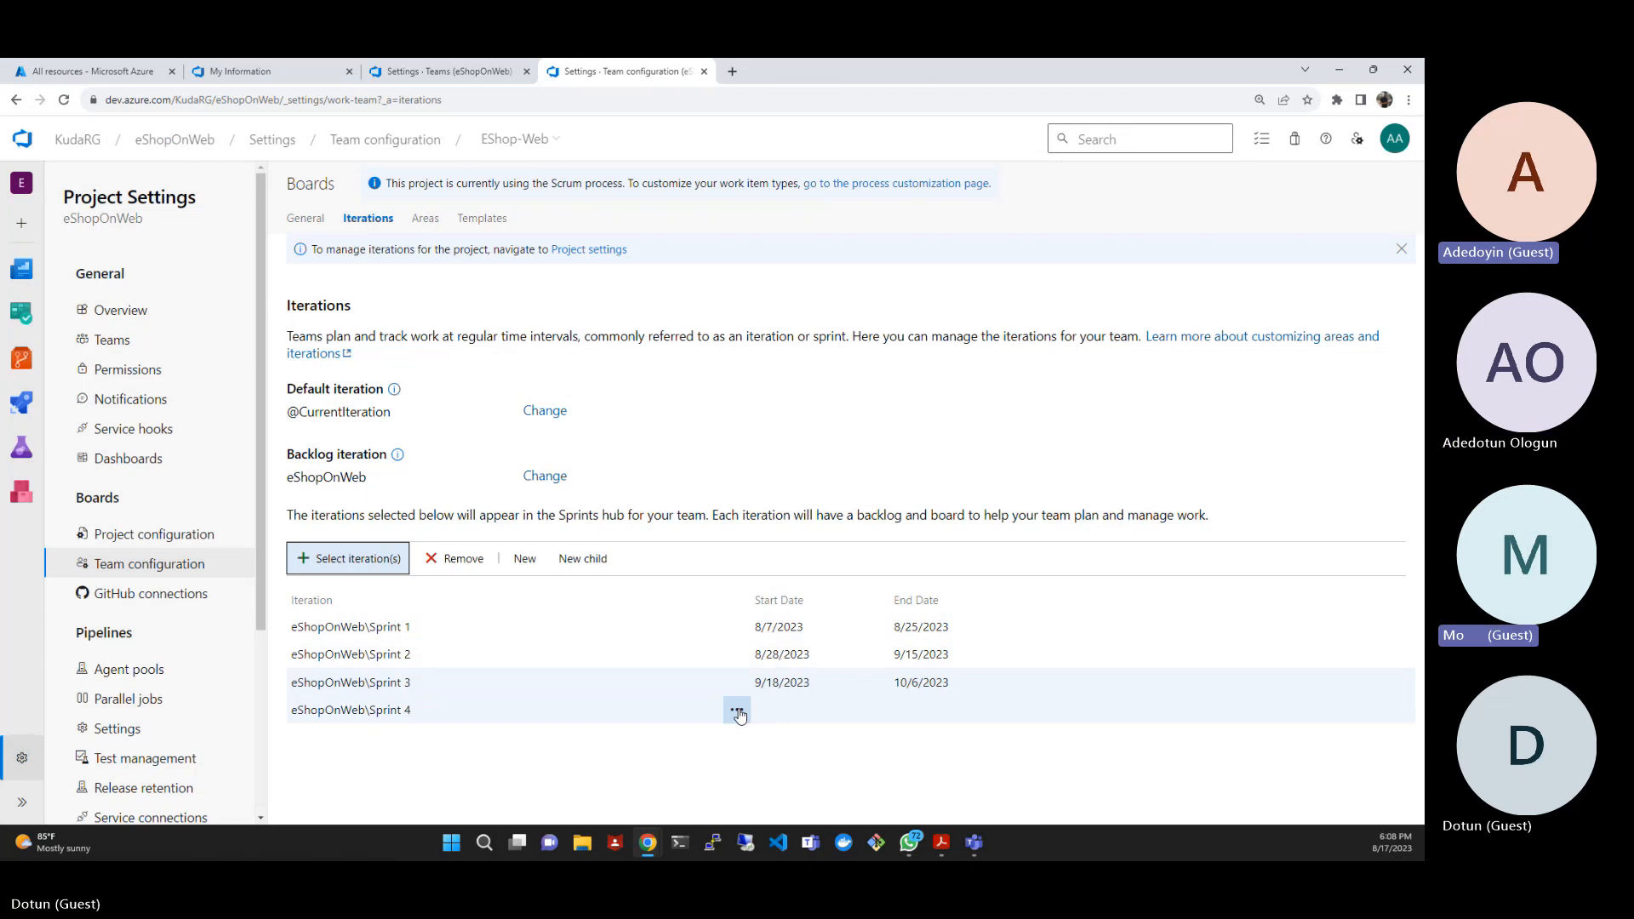
- Edit Sprint 4 to run from 10/9/2023 to 10/27/2023 and save the iteration
click(738, 712)
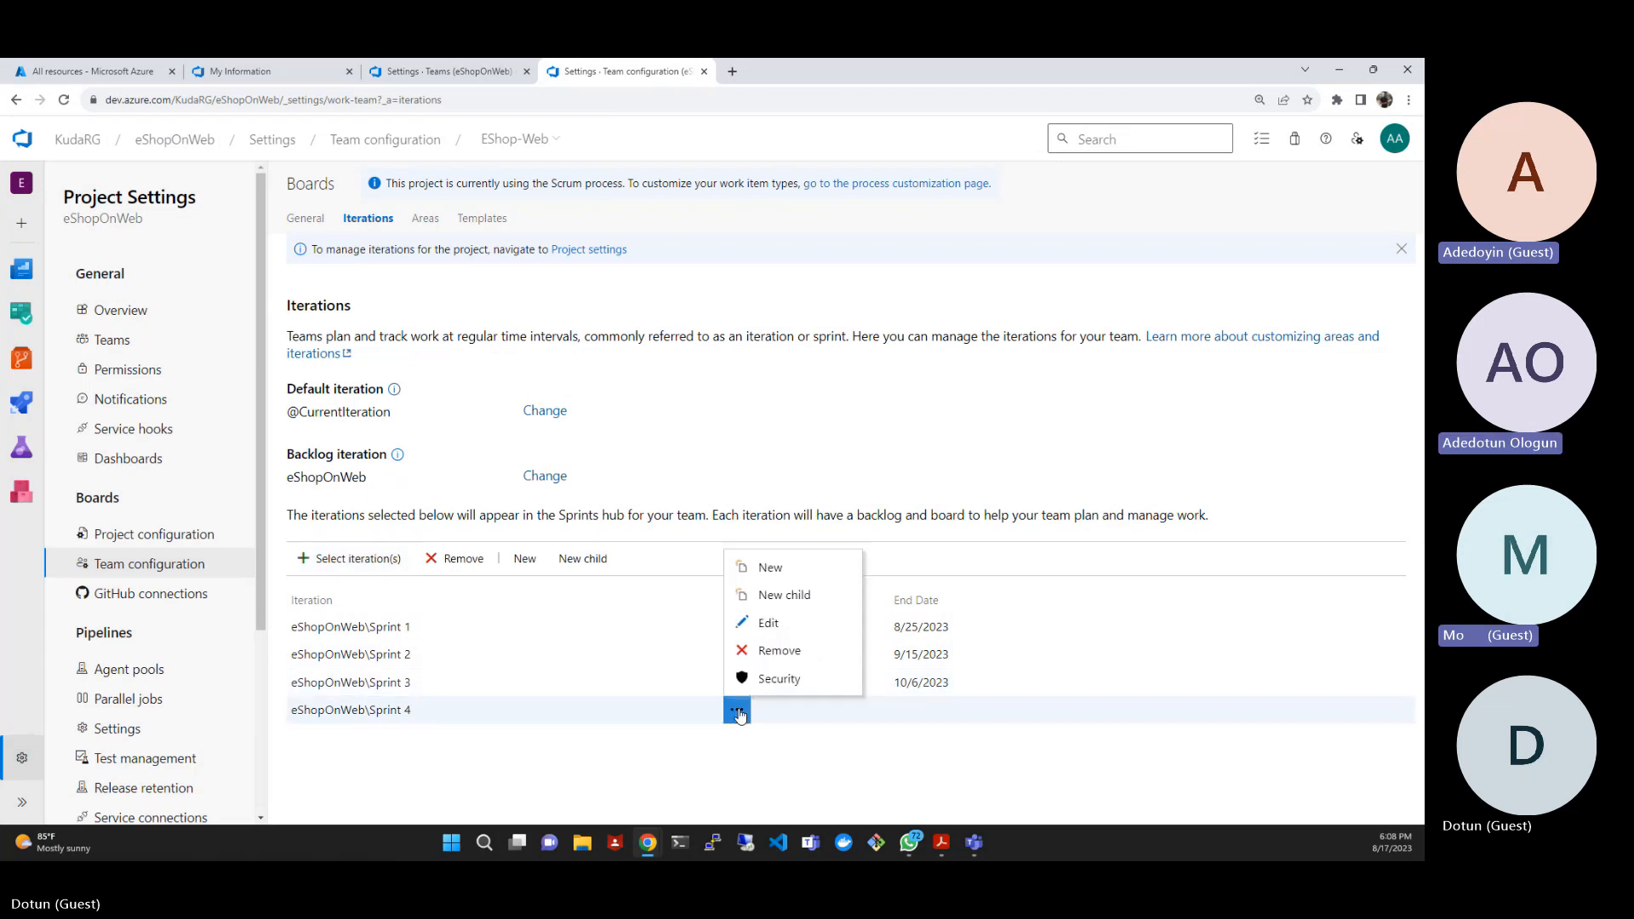
click(769, 625)
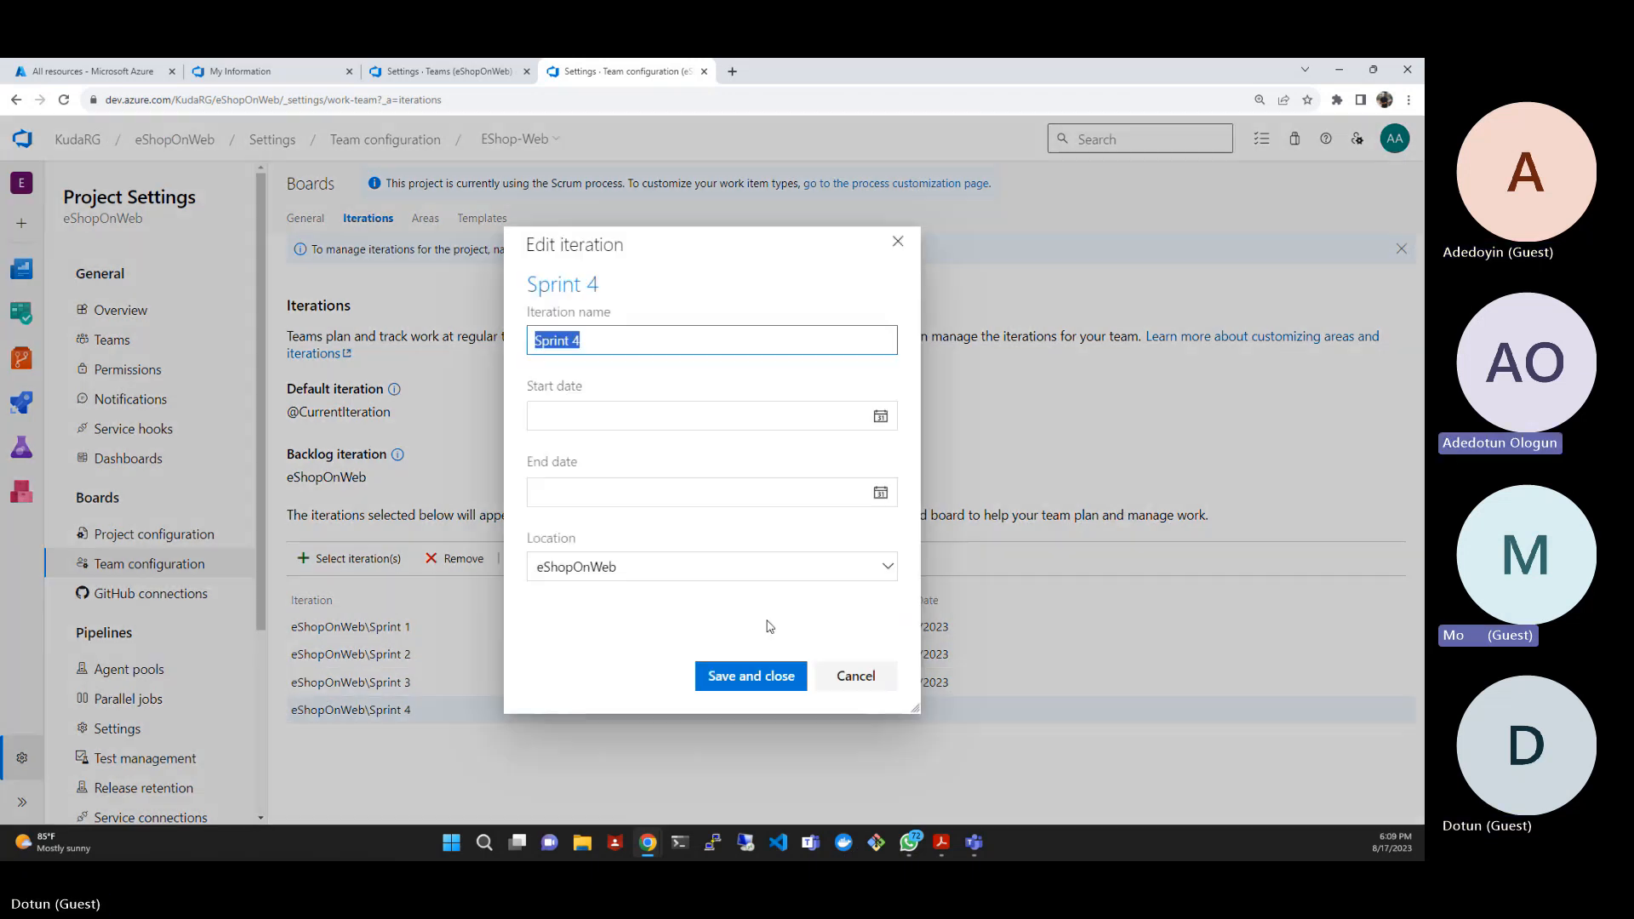
click(880, 419)
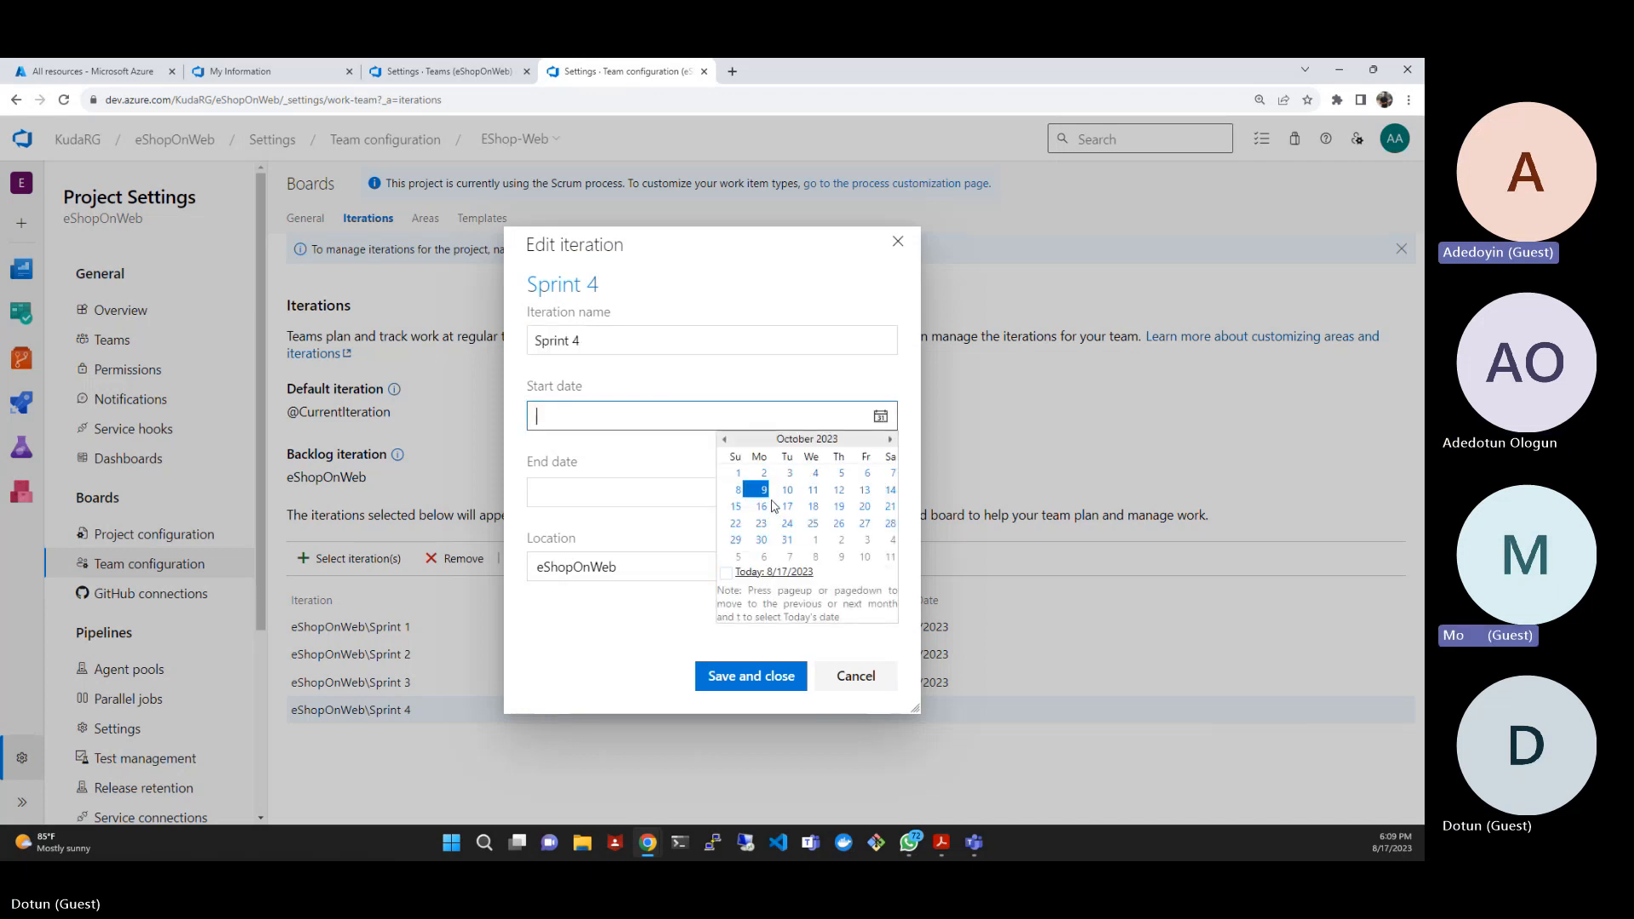
click(762, 490)
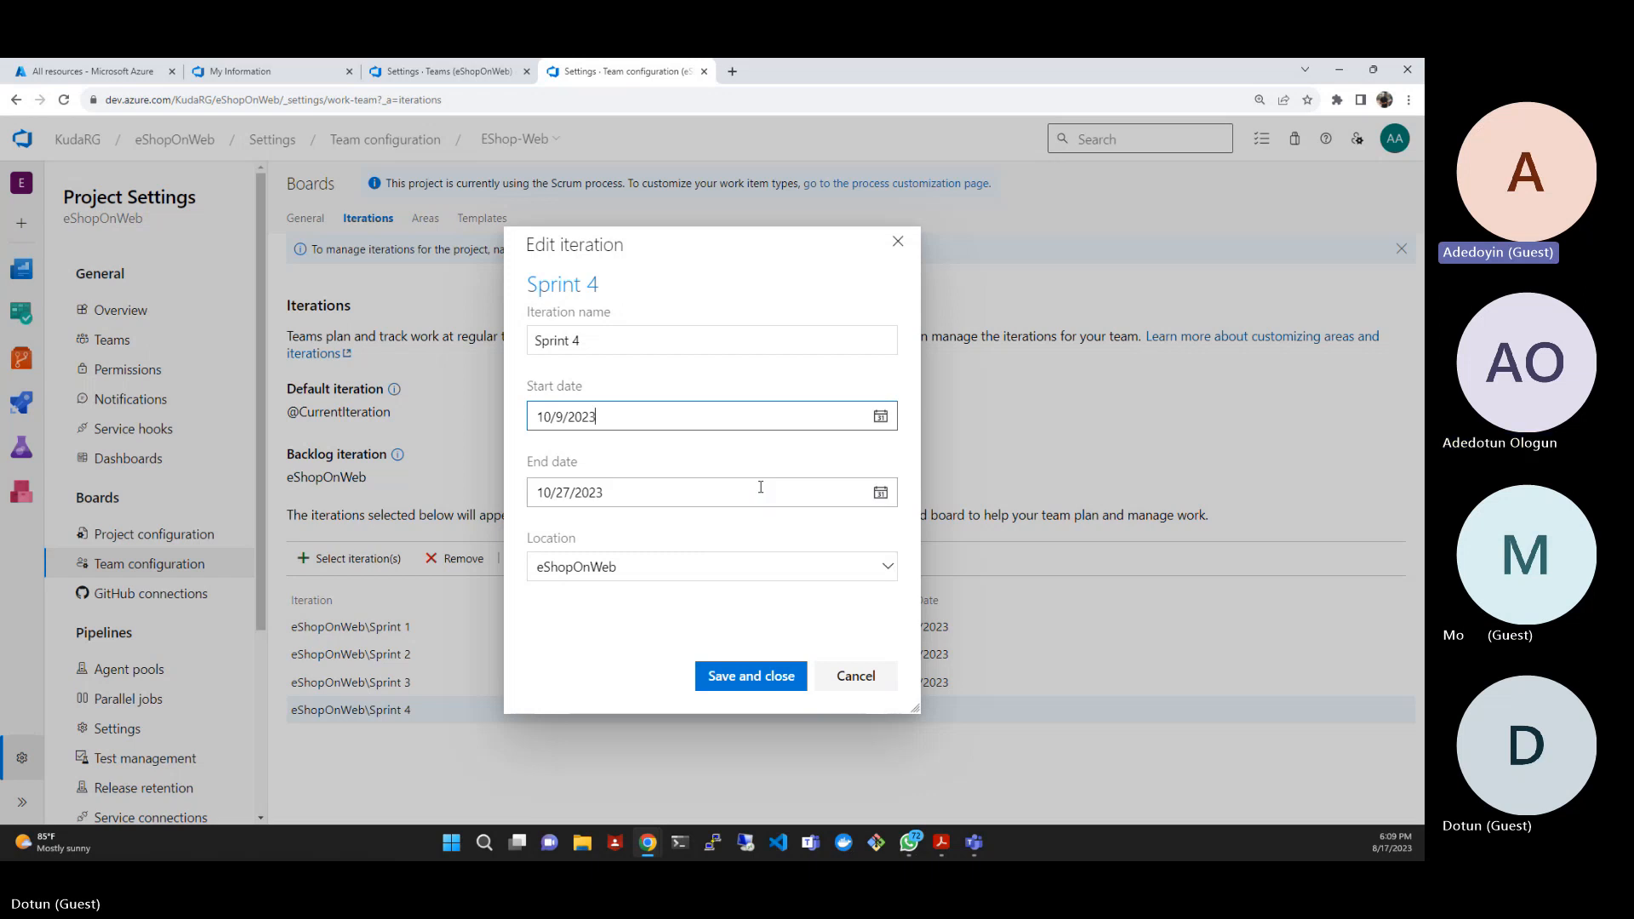
click(769, 677)
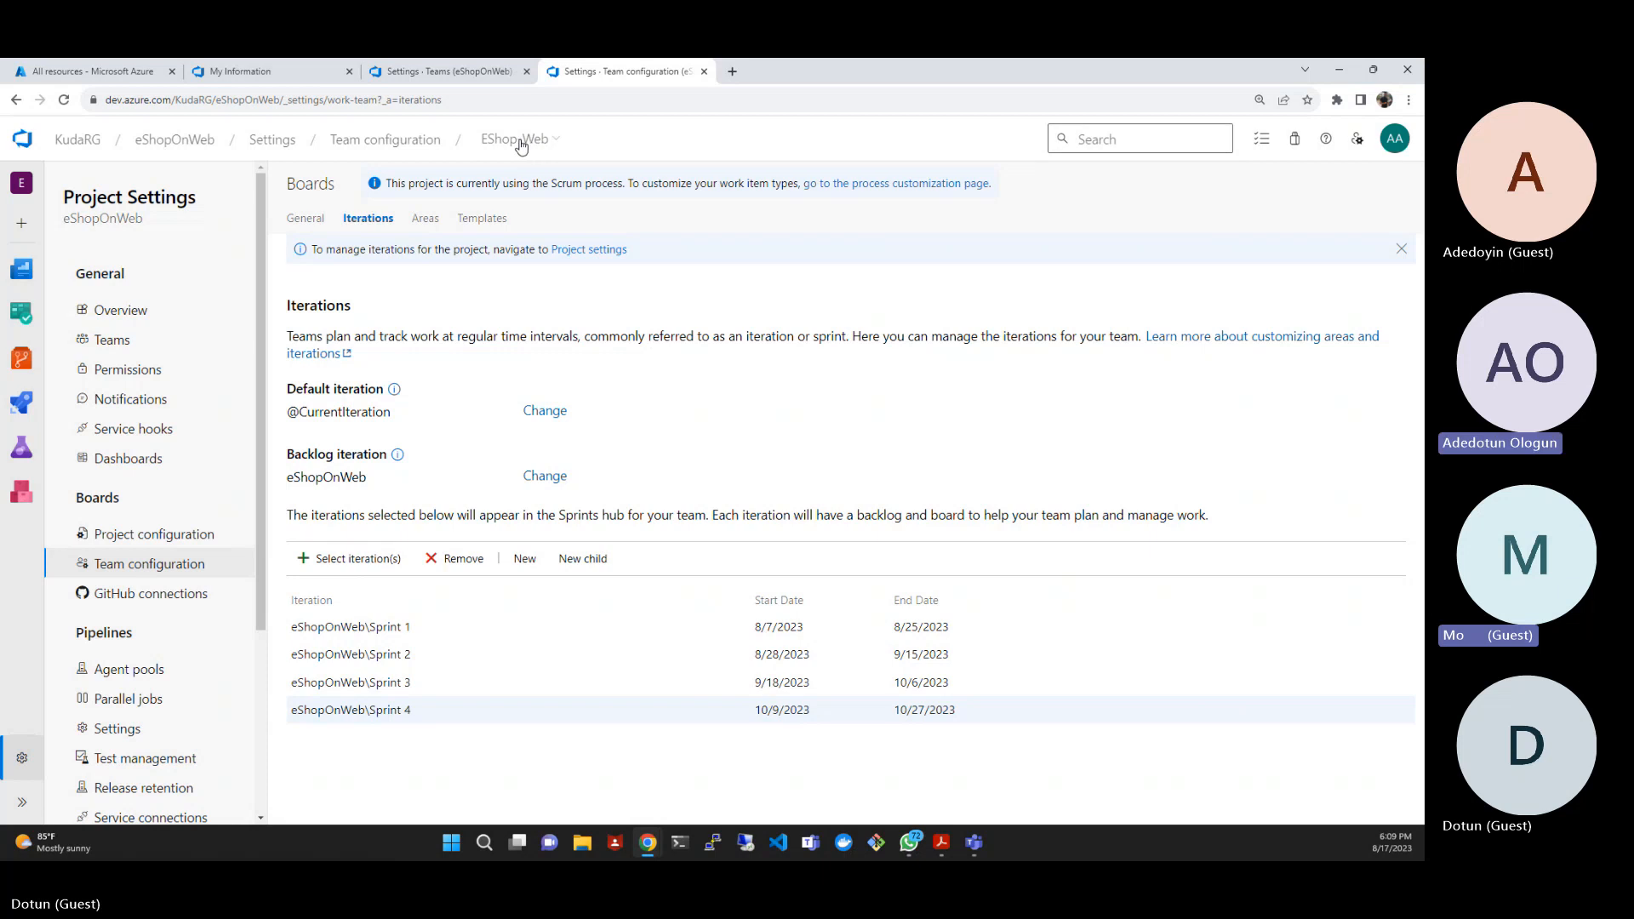
click(556, 141)
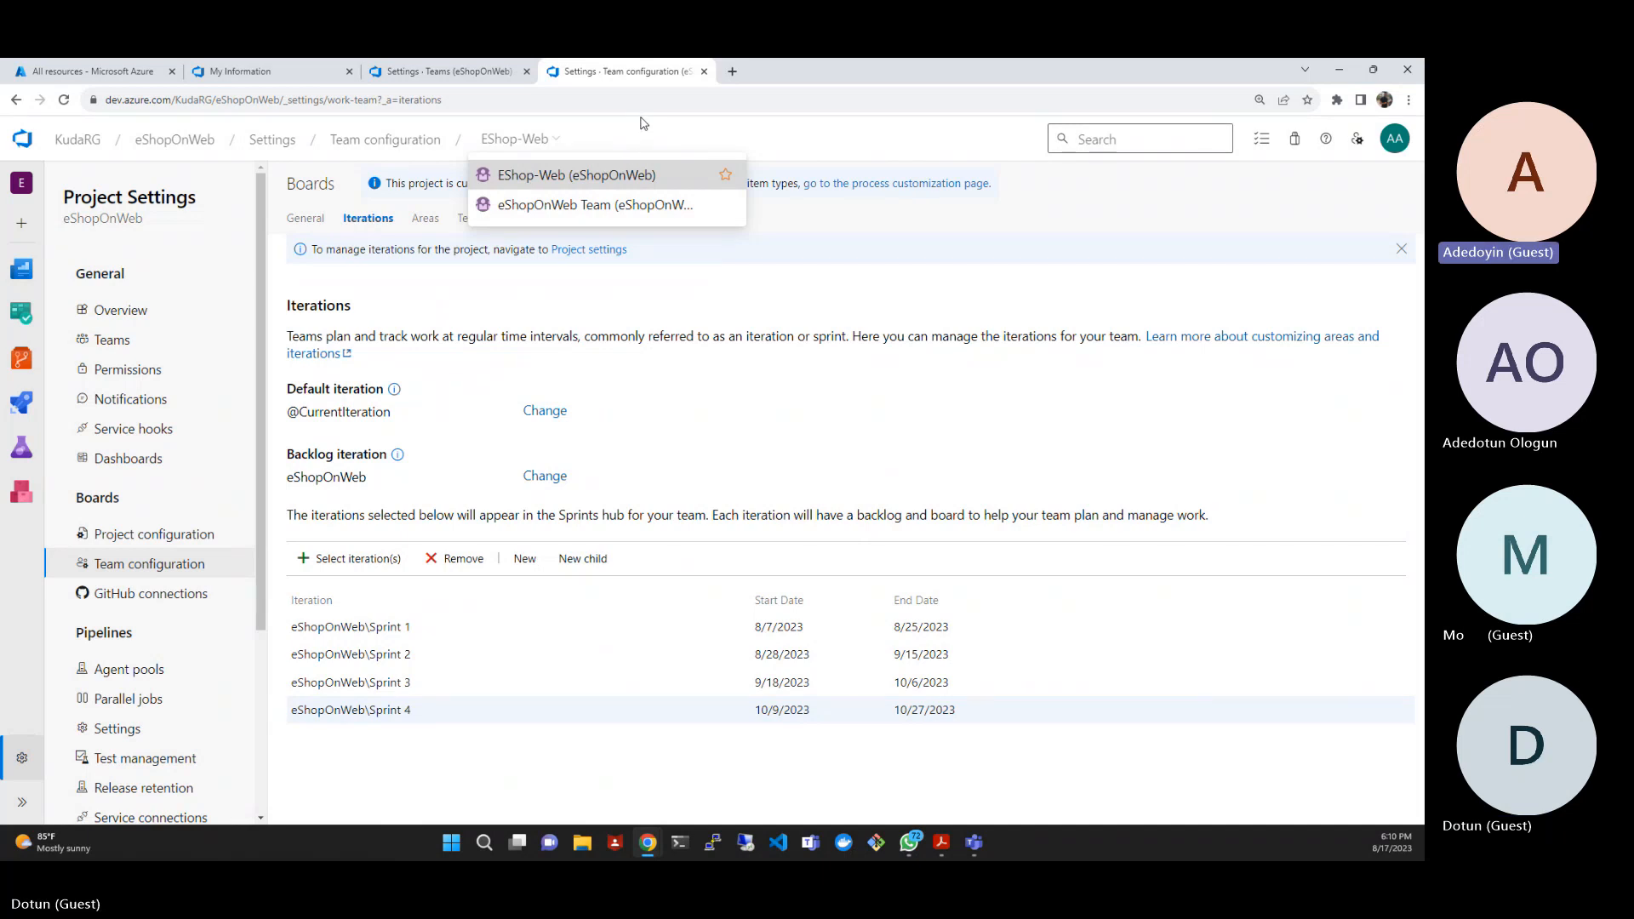
click(711, 134)
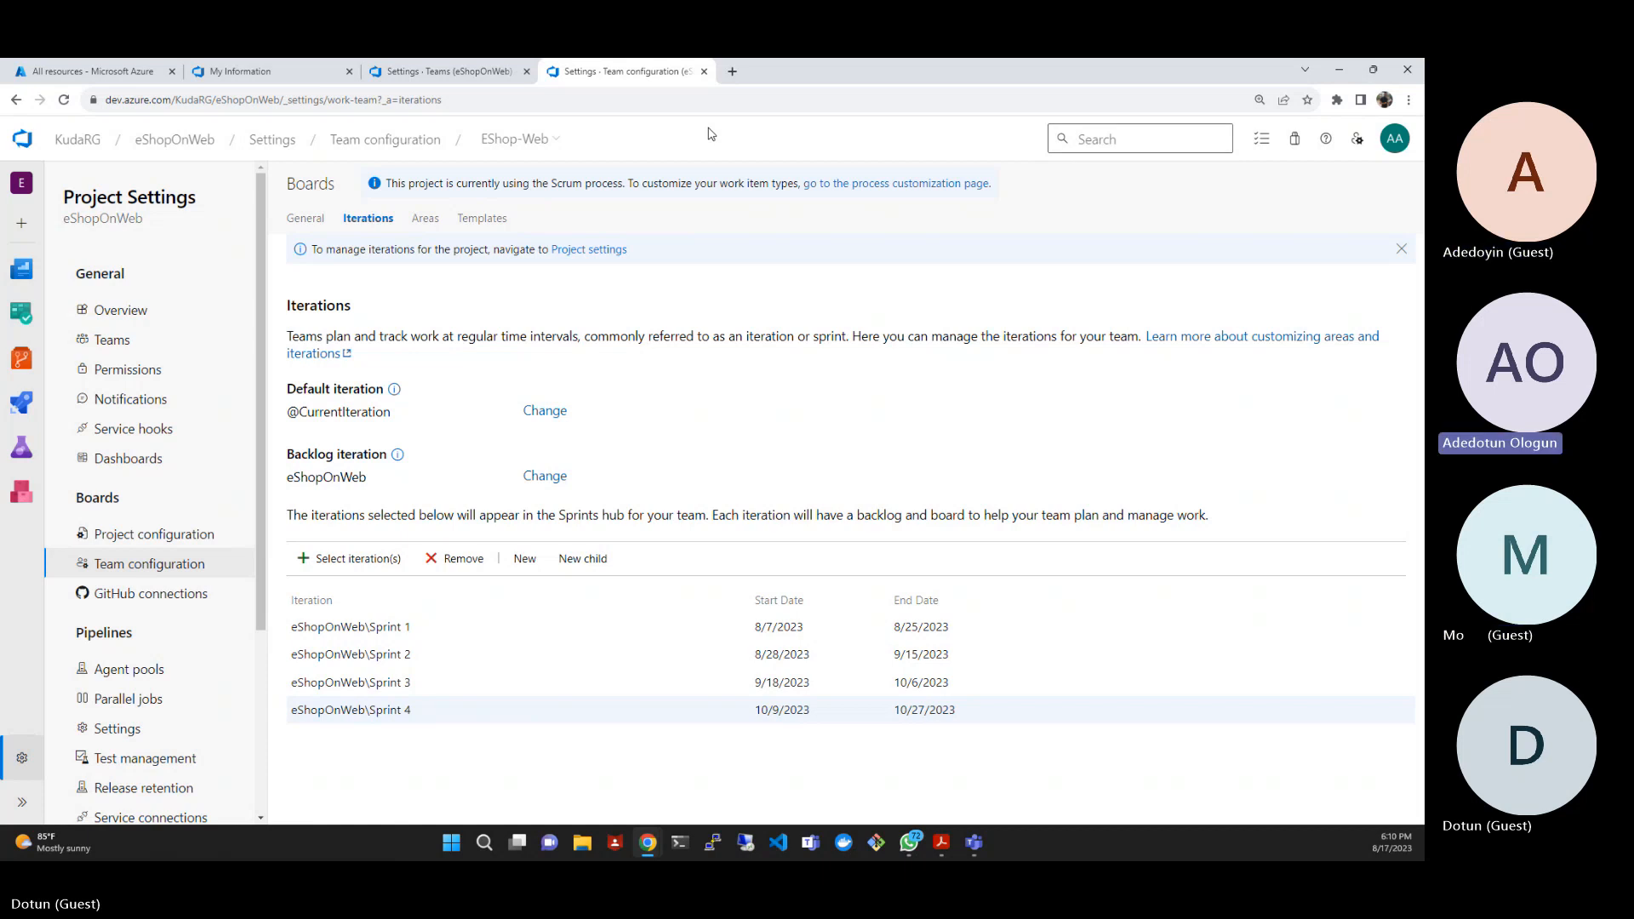
key(Tab)
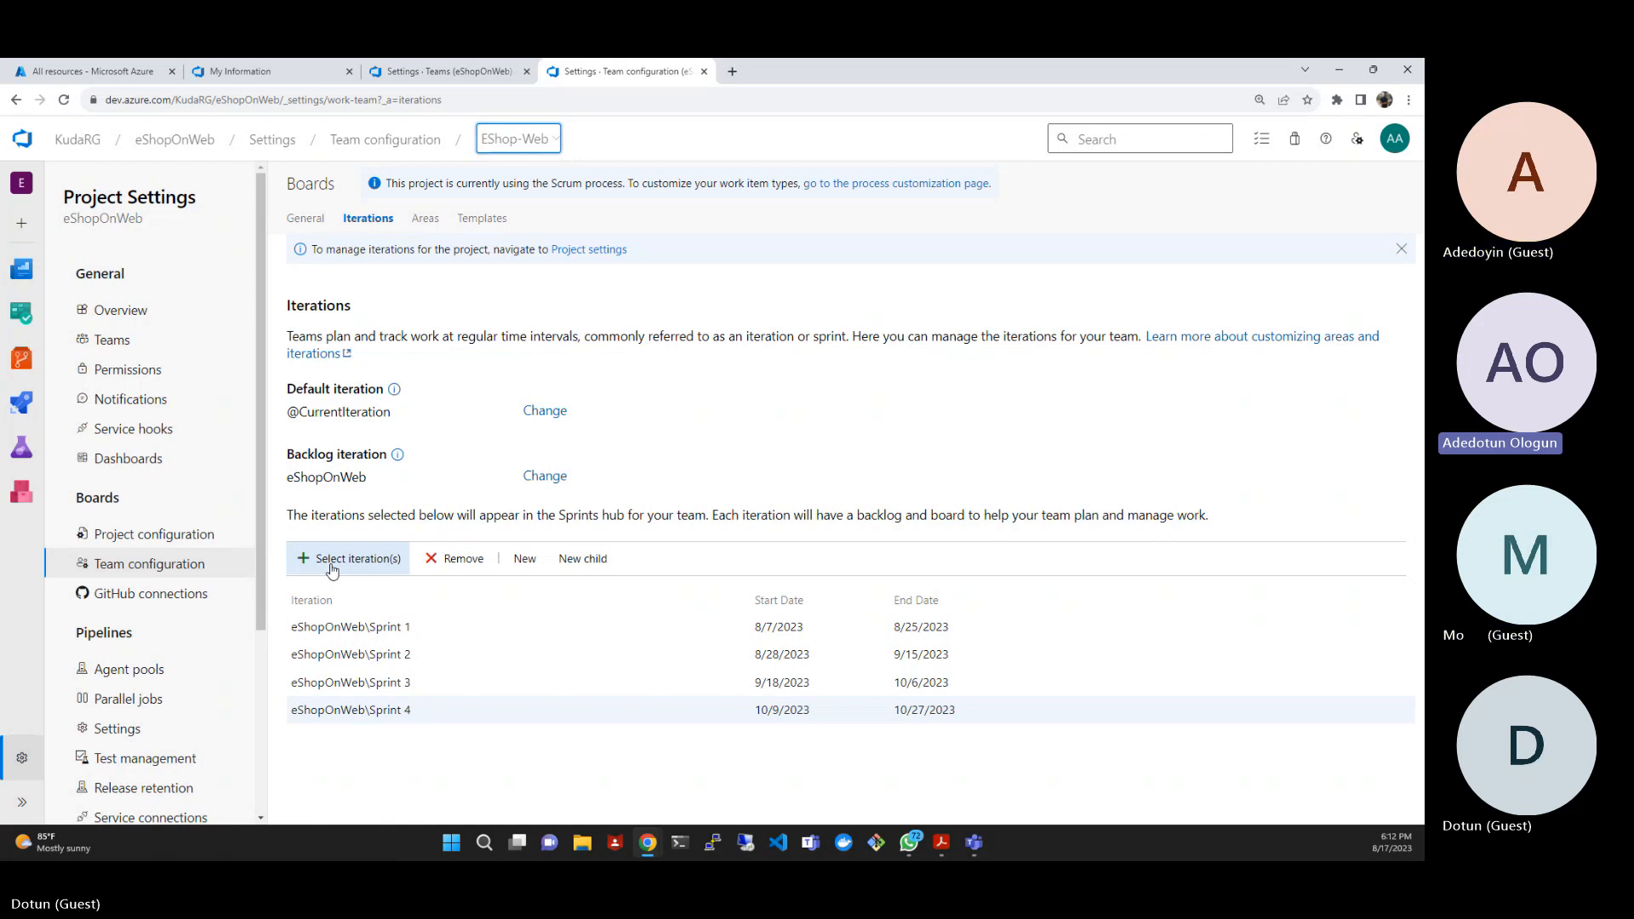
- Add eShopOnWeb\Sprint 5 to the team's iterations and save the selection
click(332, 560)
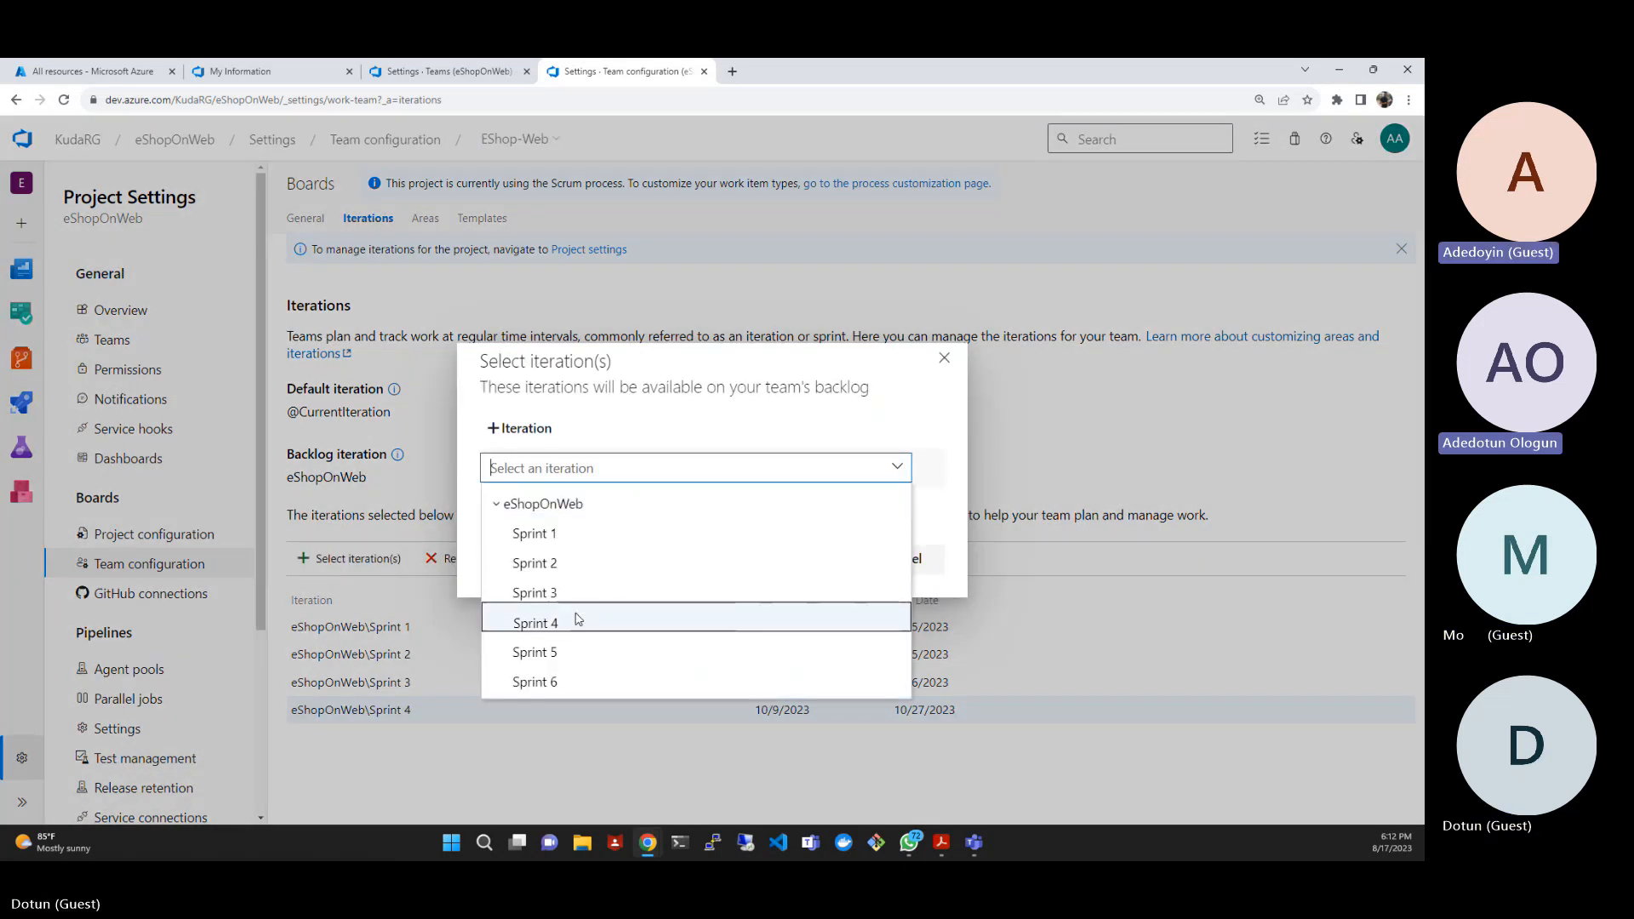
click(569, 653)
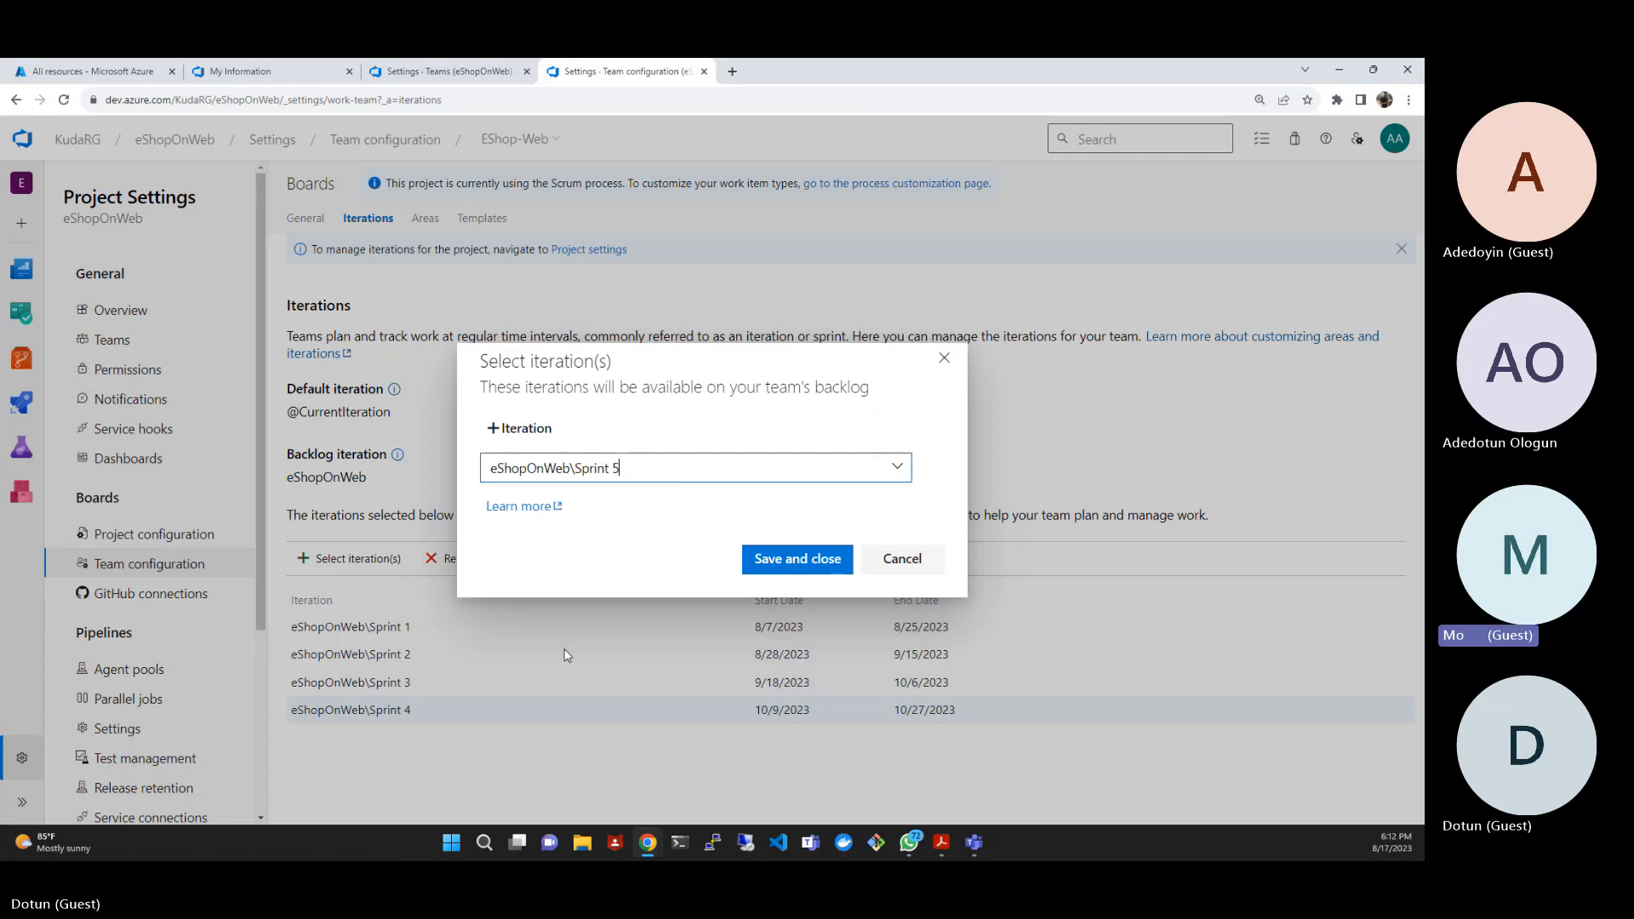
click(787, 558)
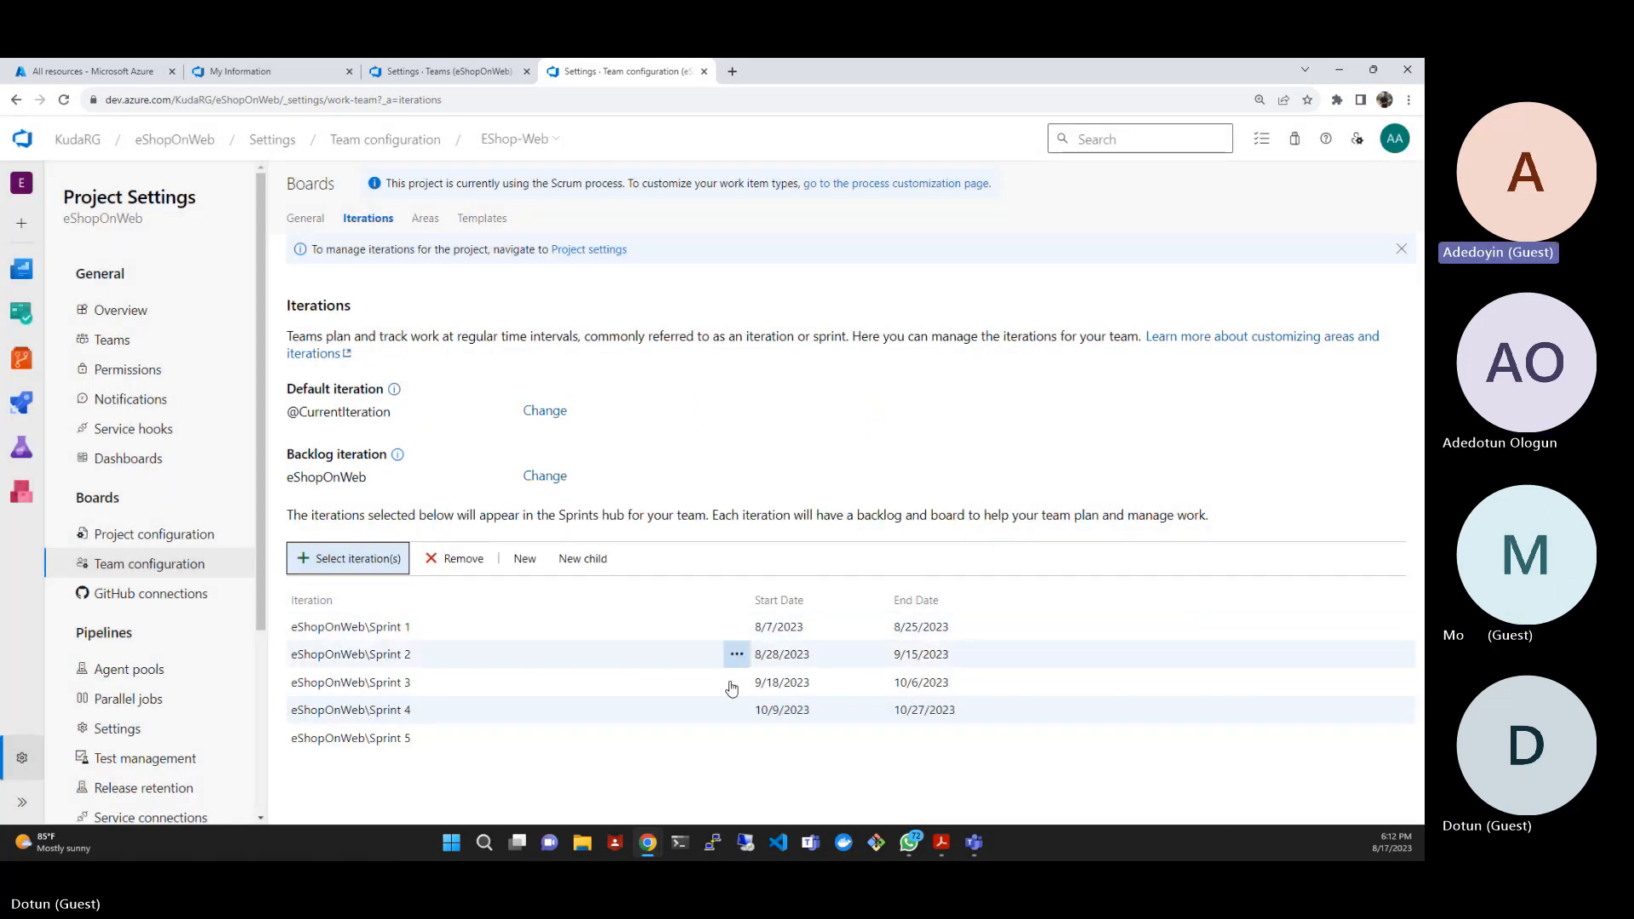
- Edit Sprint 5 to run from 10/30/2023 to 11/17/2023 and save the iteration
click(737, 738)
click(776, 662)
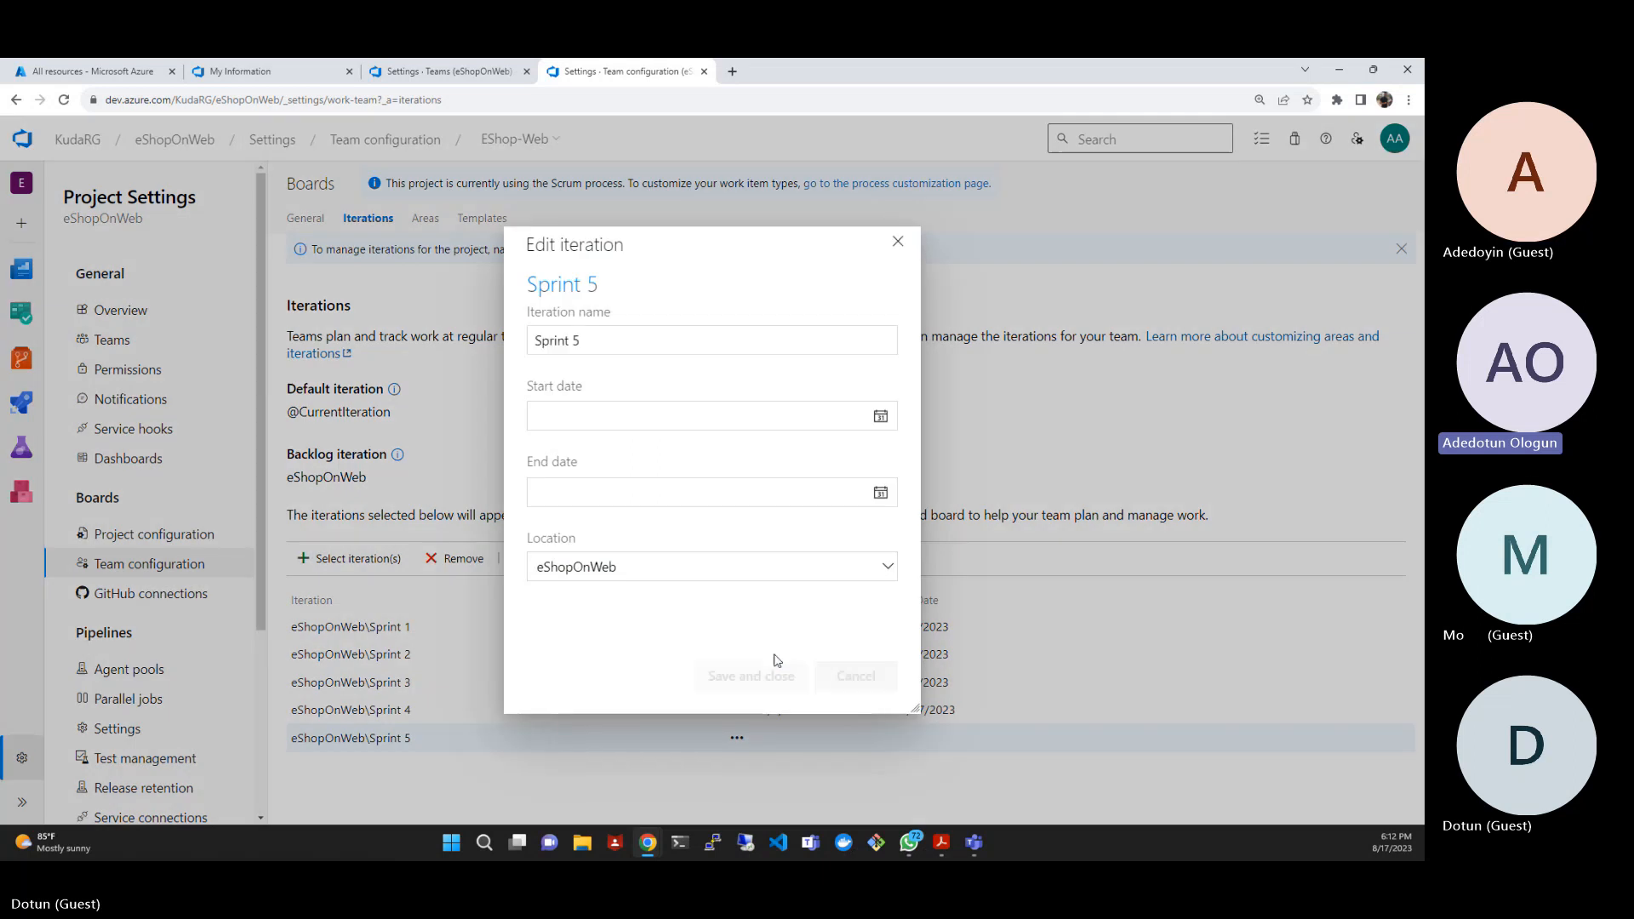
click(884, 416)
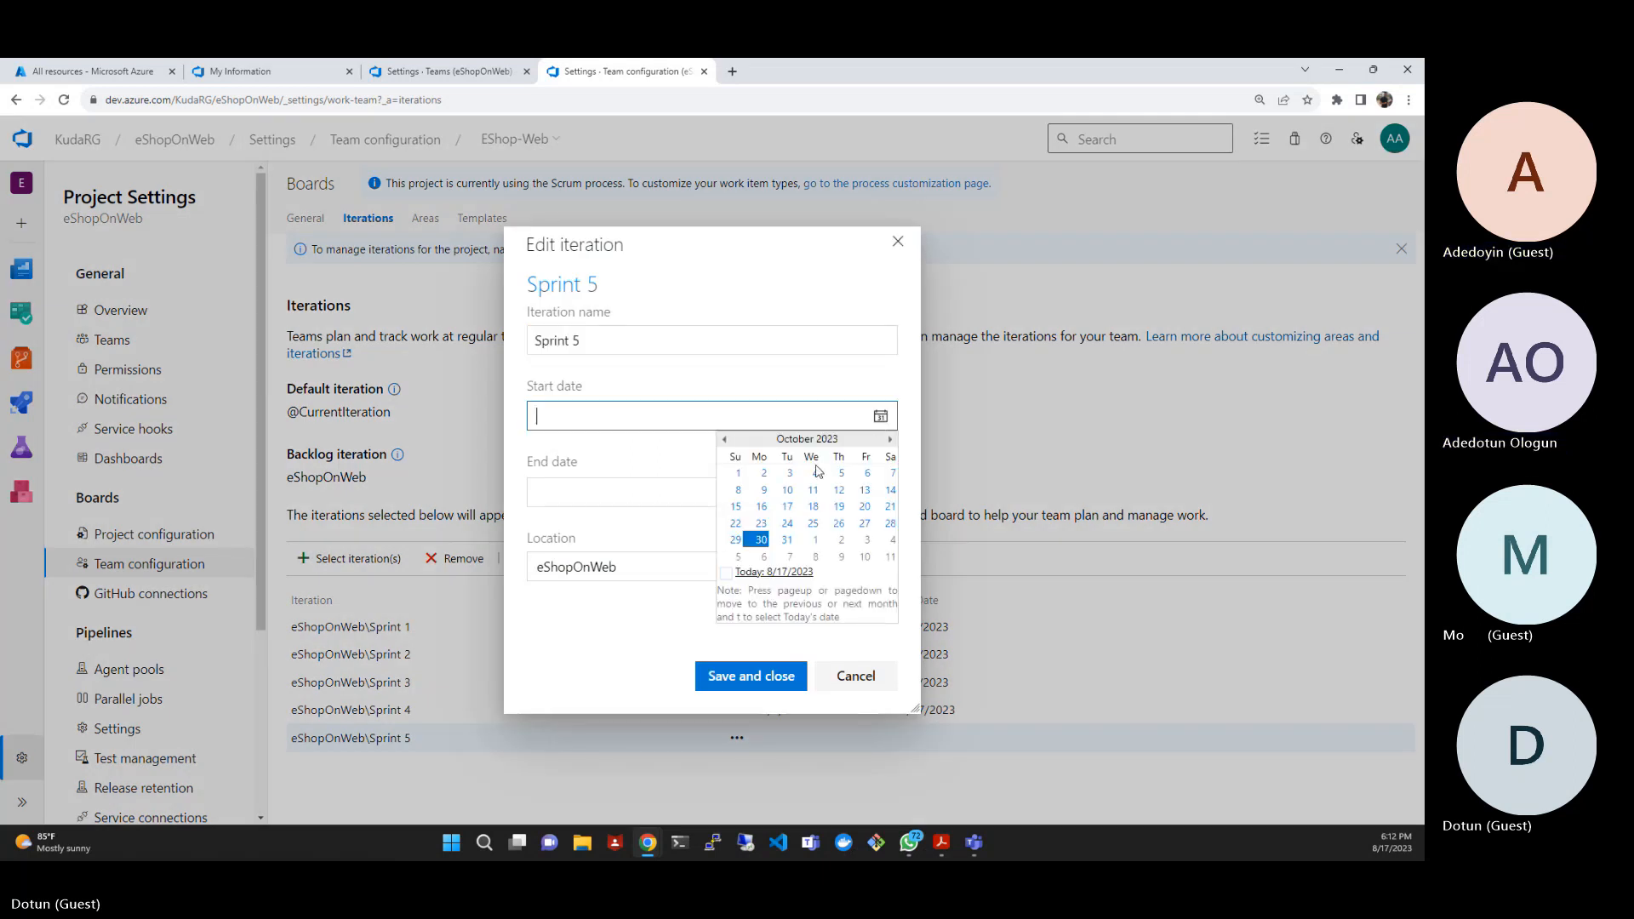
click(759, 540)
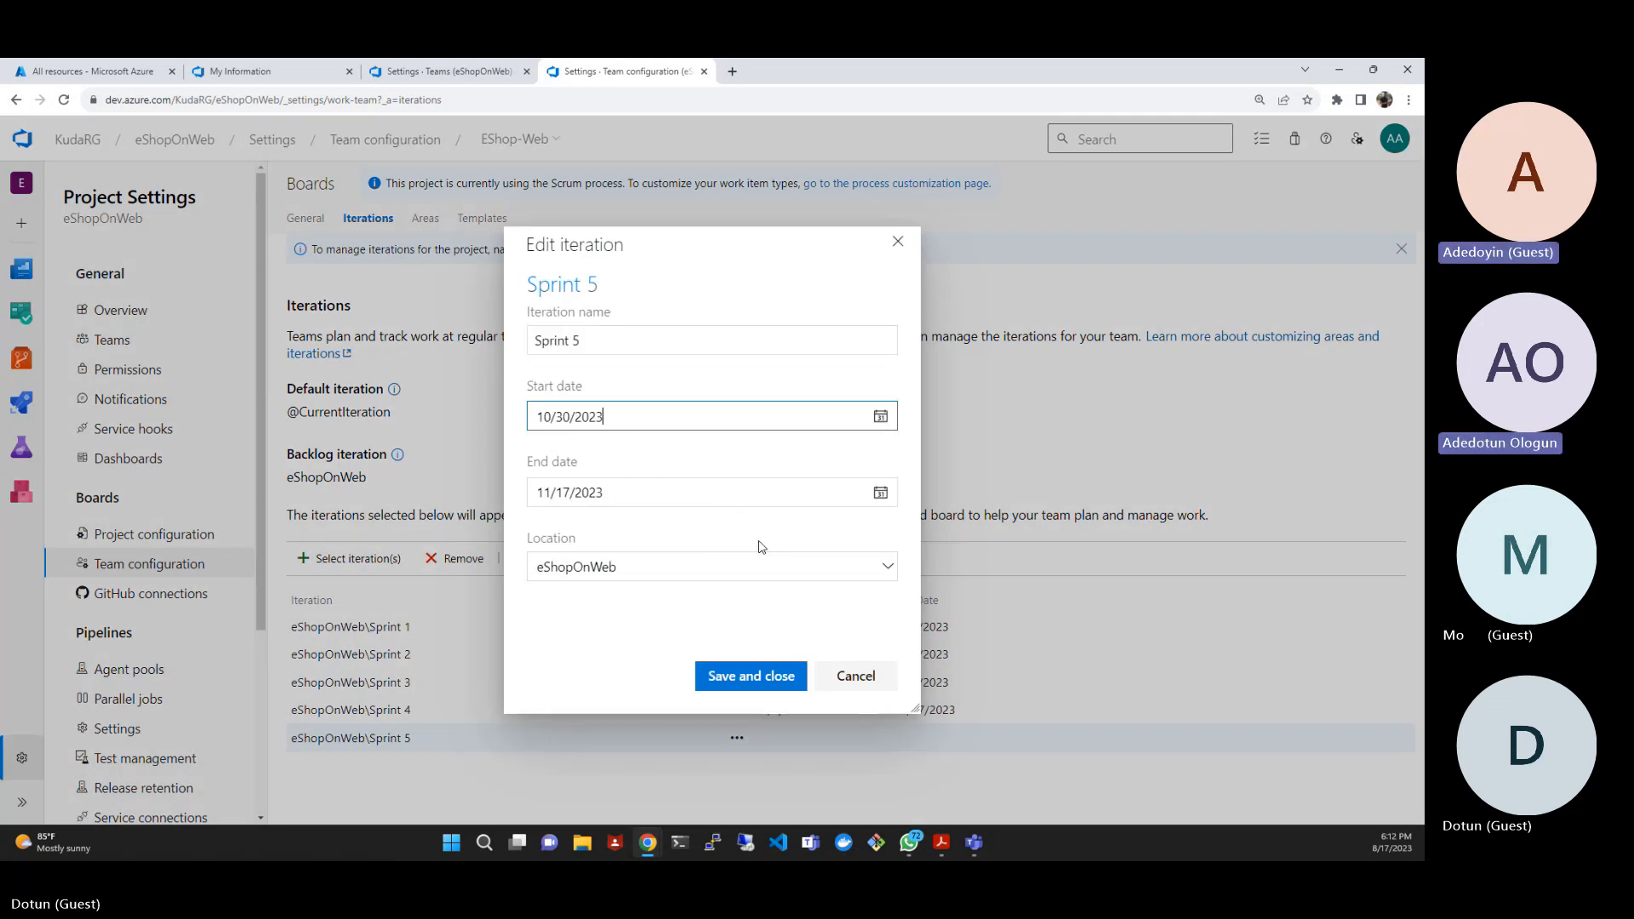
click(753, 681)
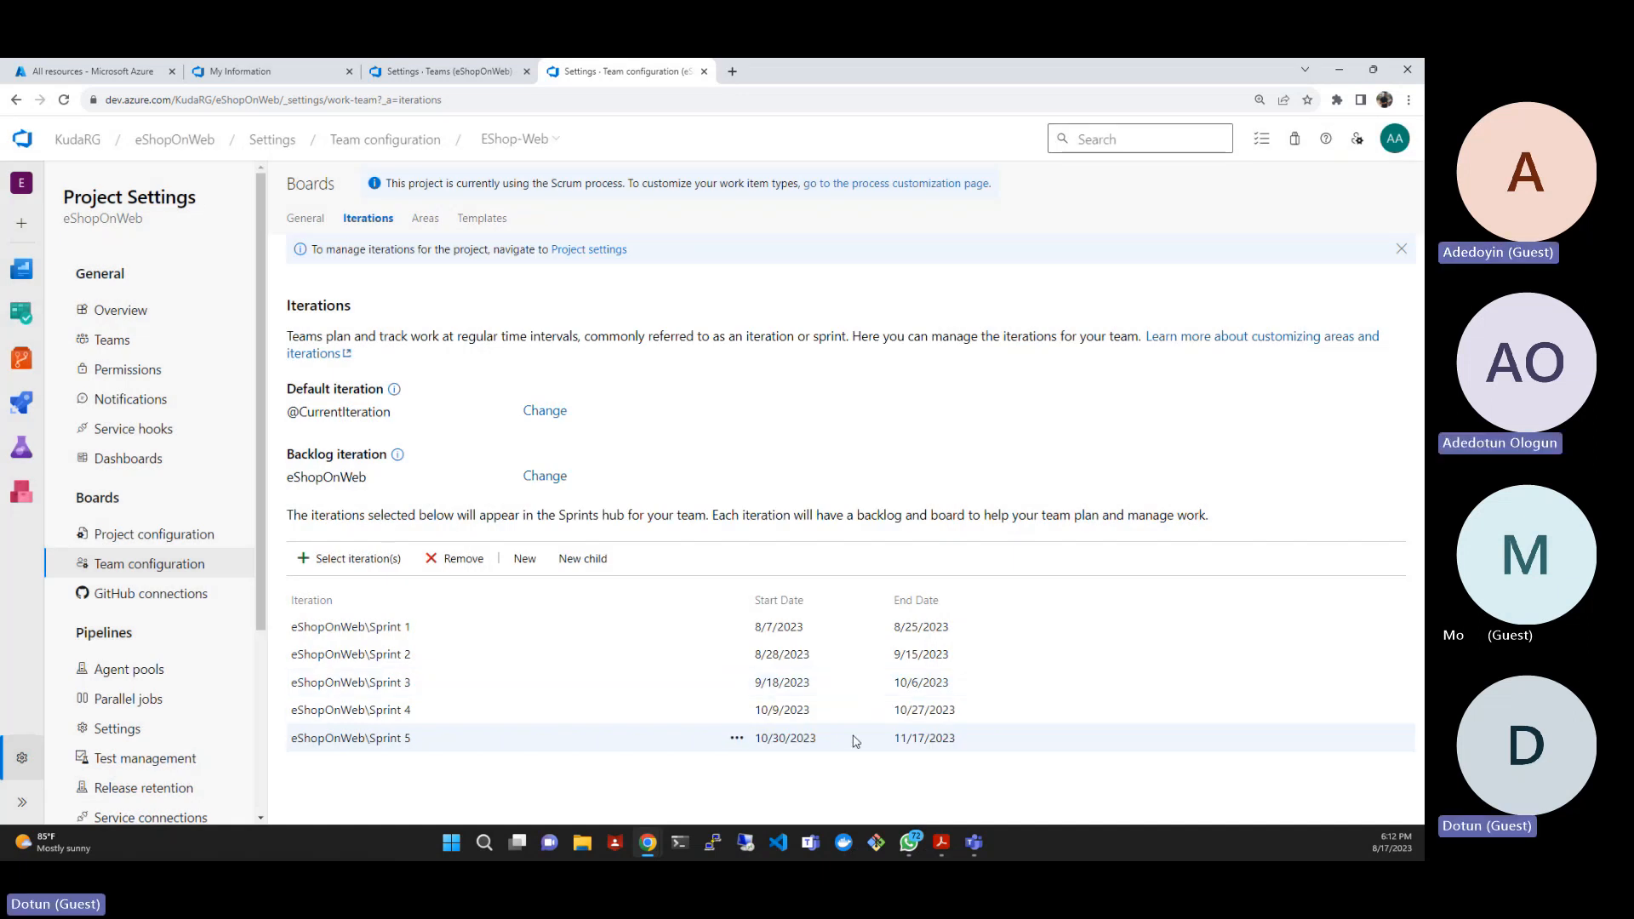
- Add eShopOnWeb\Sprint 6 to the team's iterations and save the selection
click(349, 558)
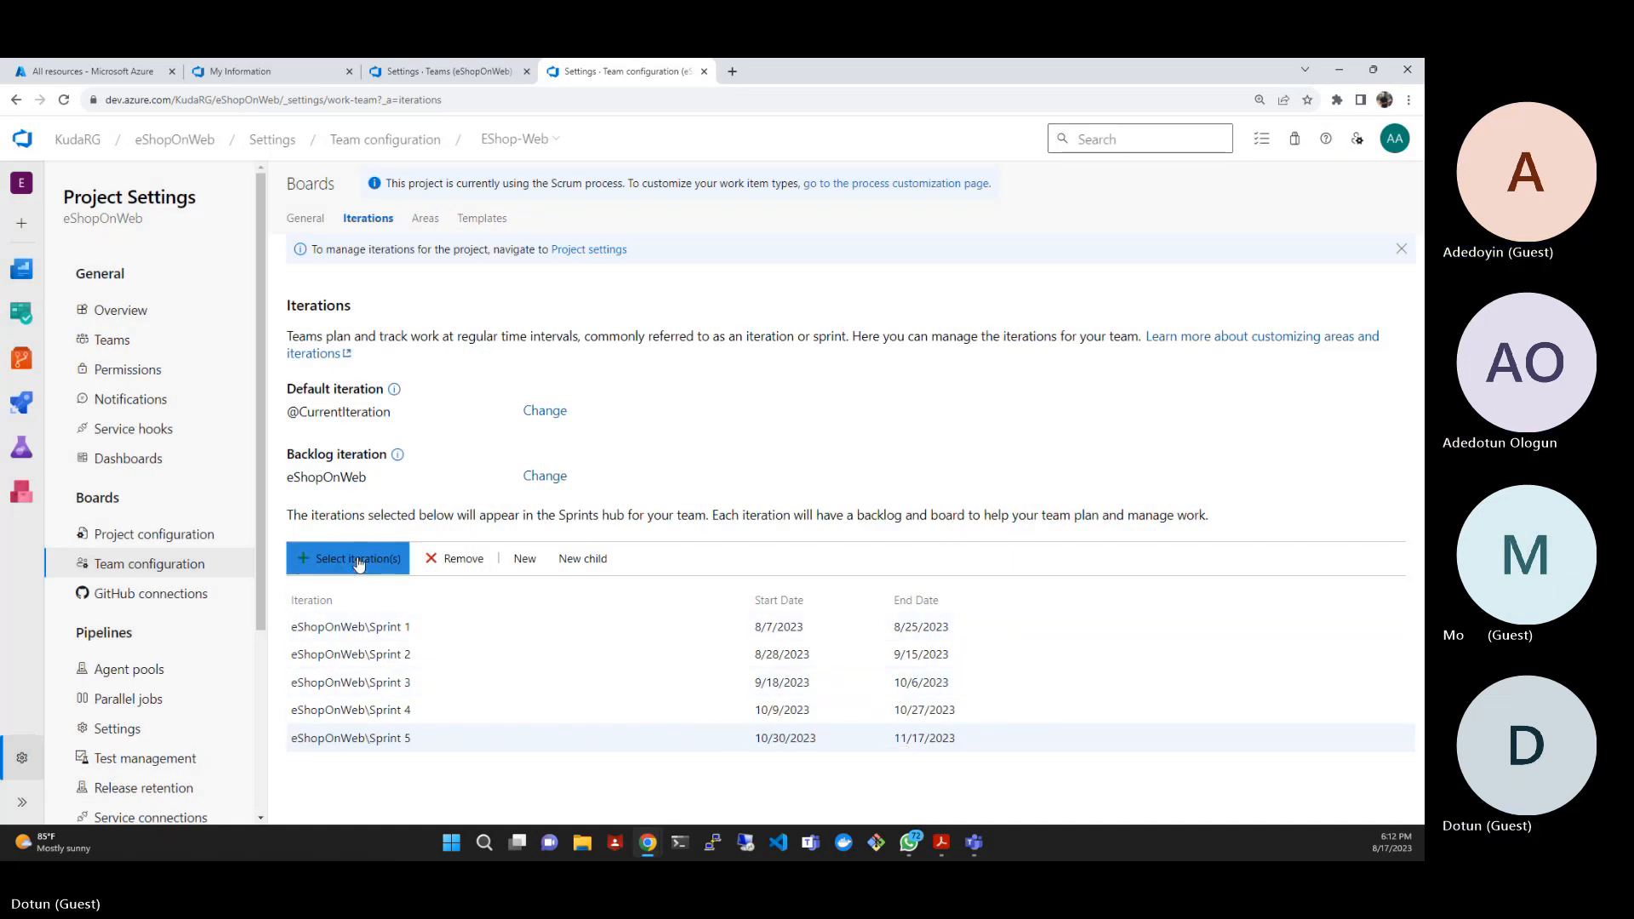
click(570, 681)
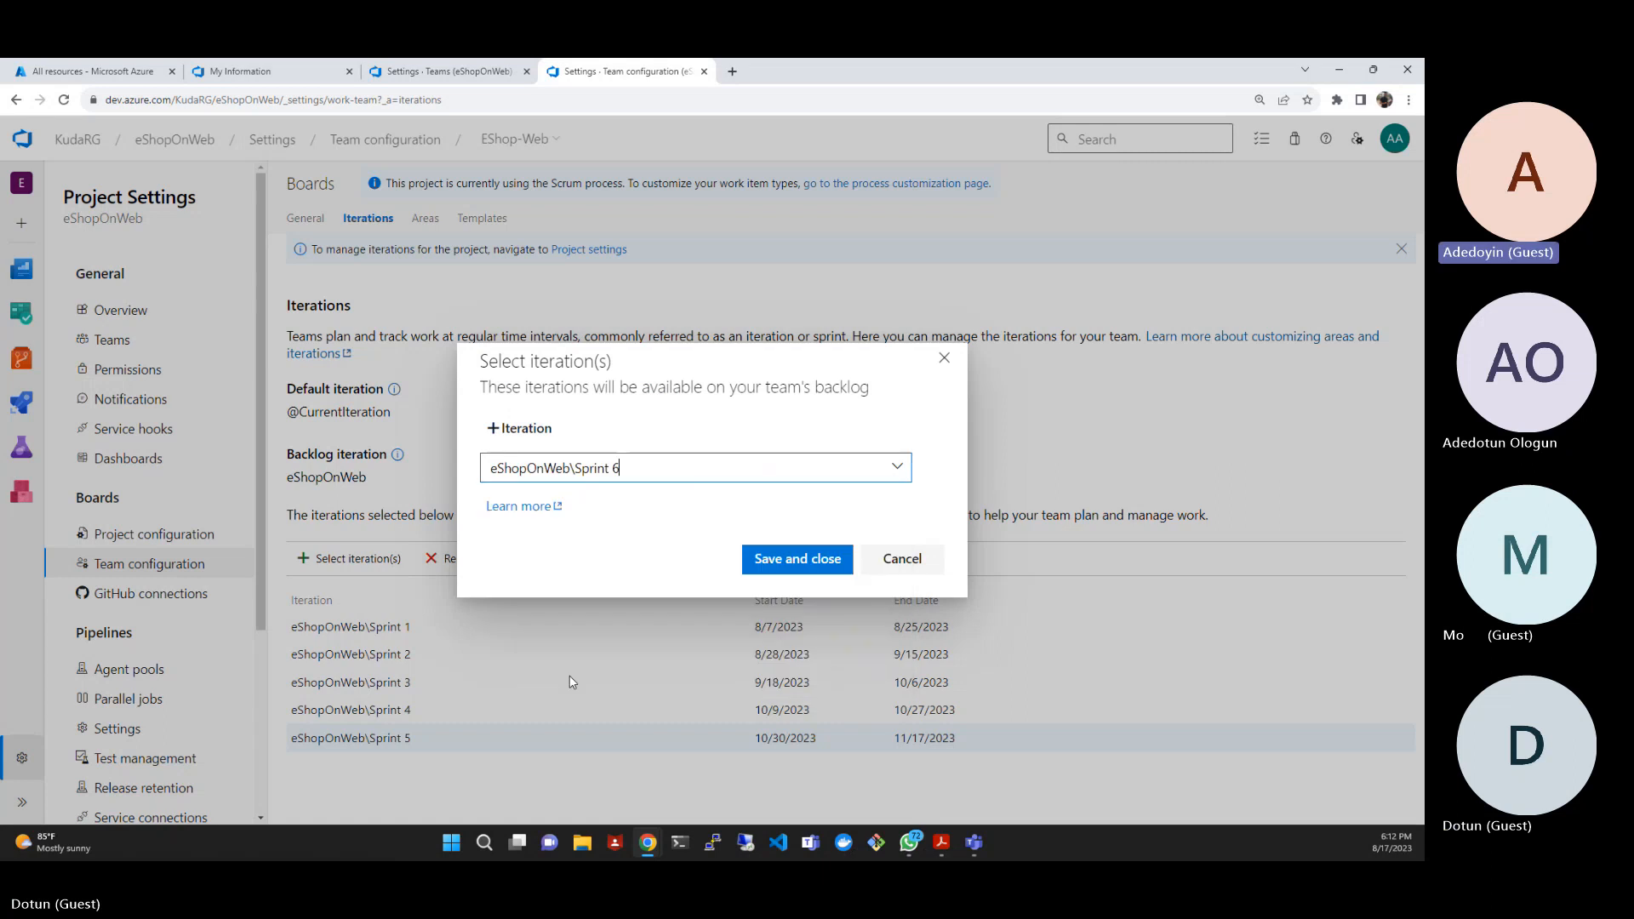
click(796, 558)
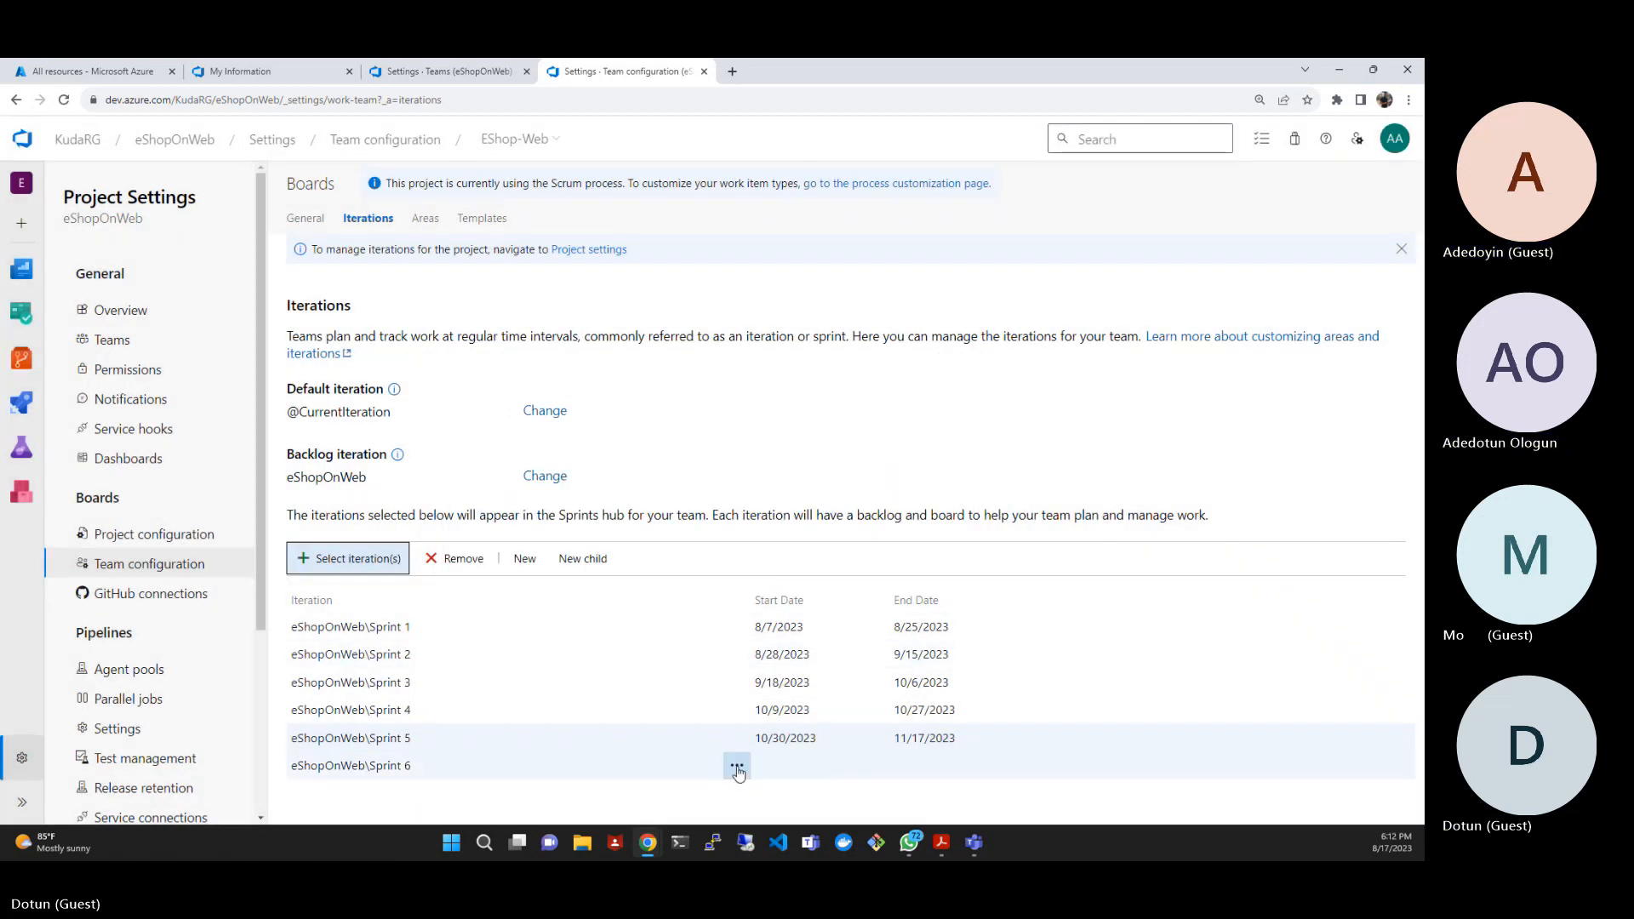
- Edit Sprint 6 to run from 11/20/2023 to 12/8/2023 and save the iteration
click(736, 766)
click(783, 691)
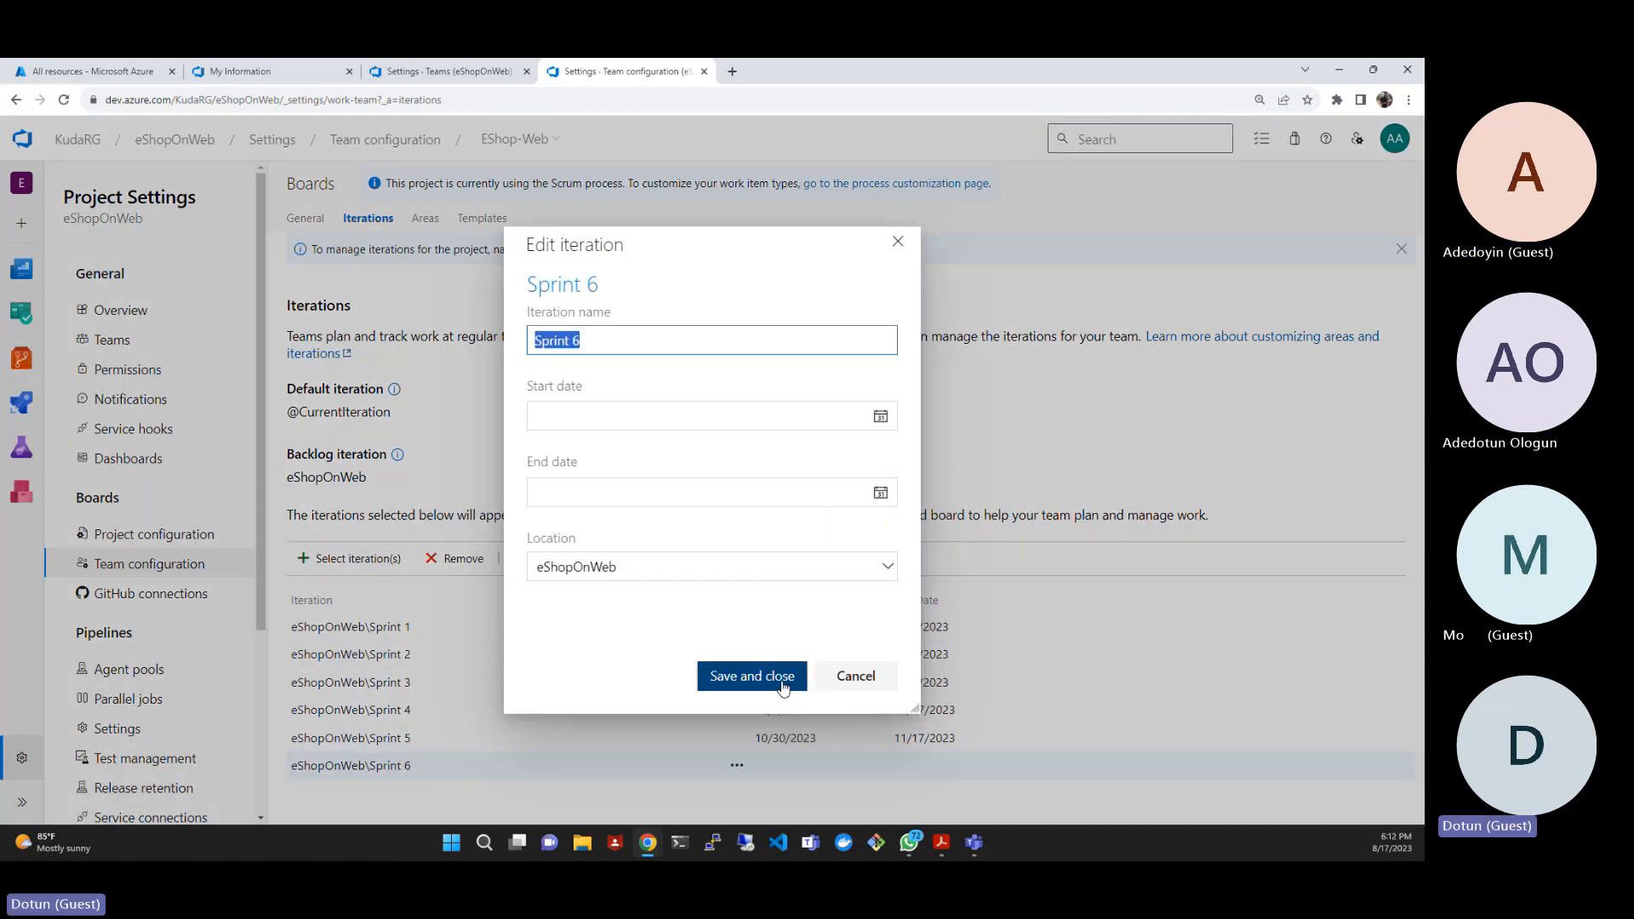
click(878, 418)
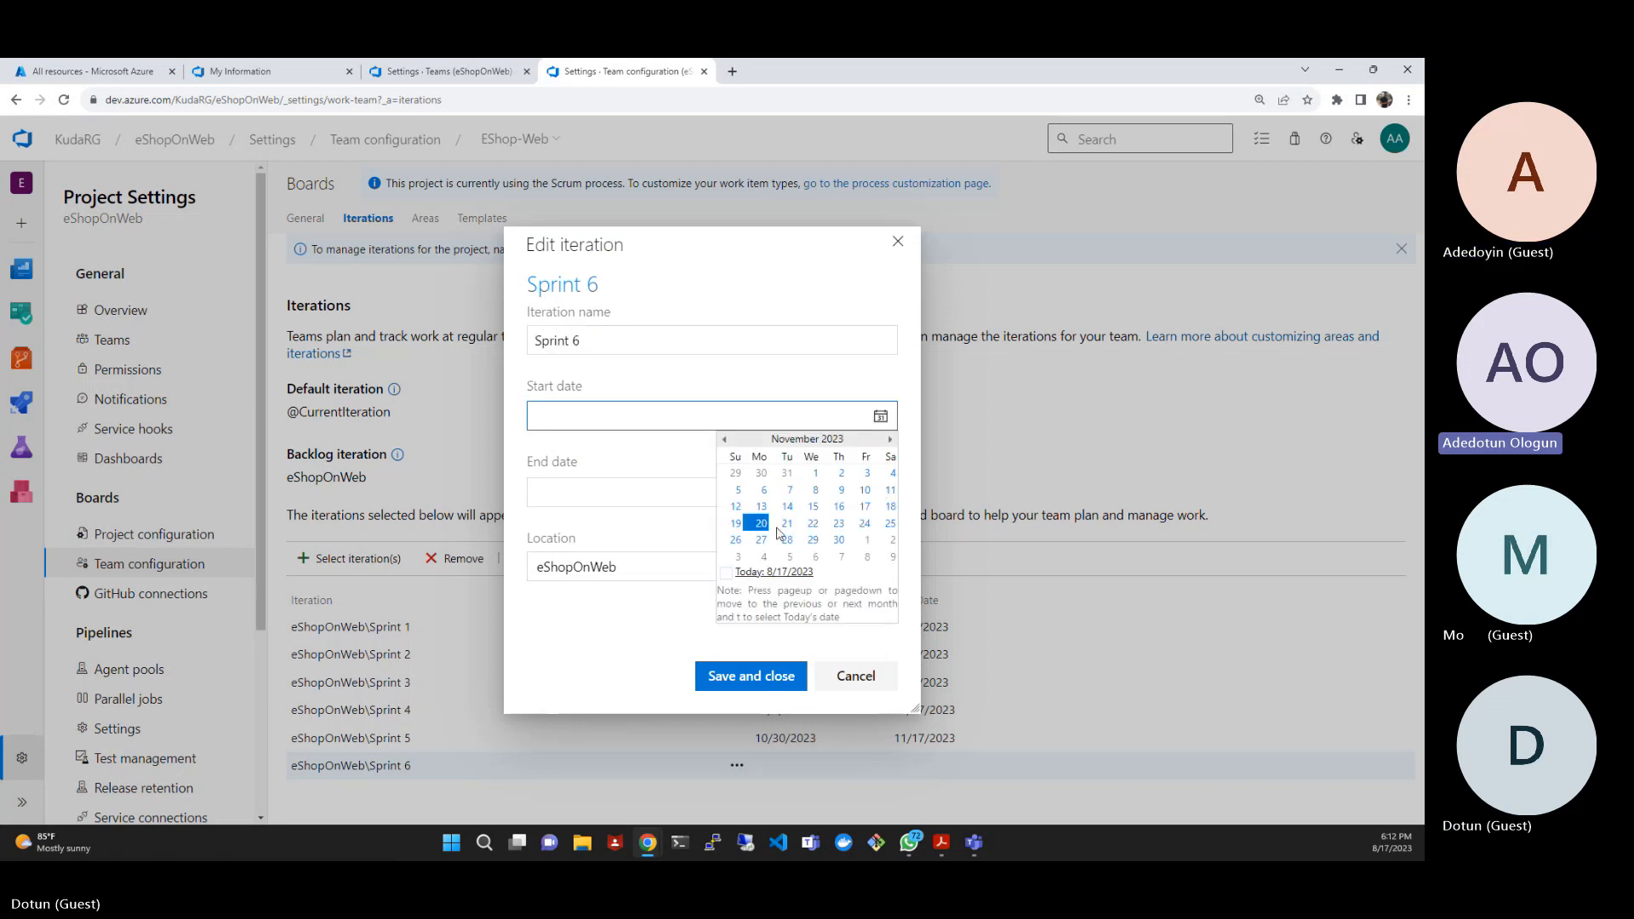
click(762, 524)
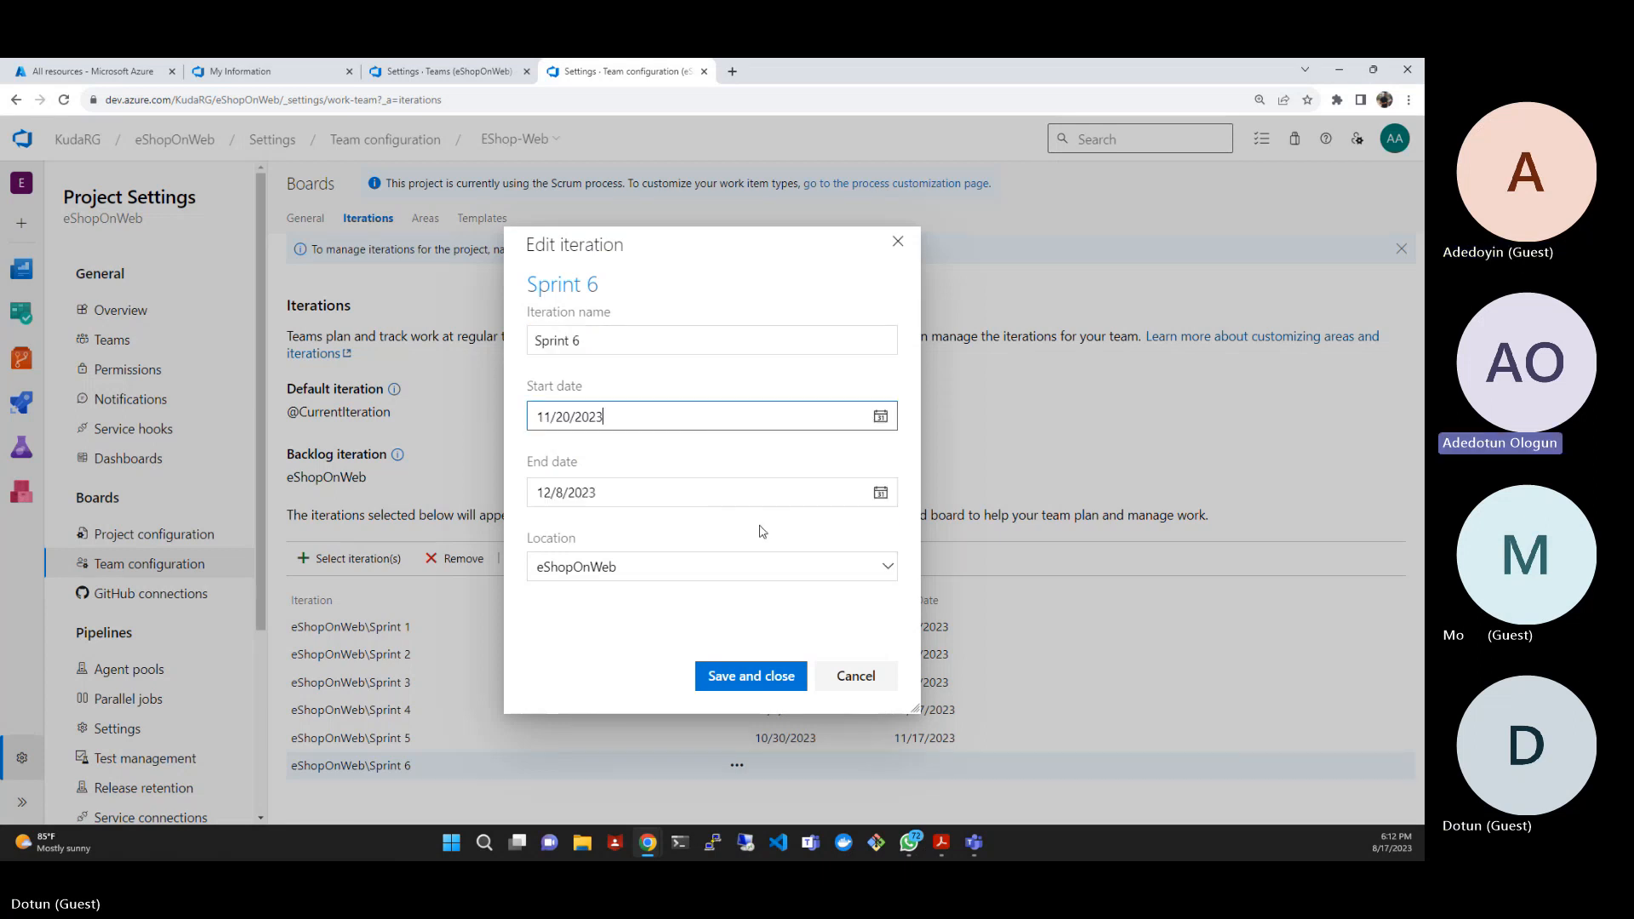
click(769, 674)
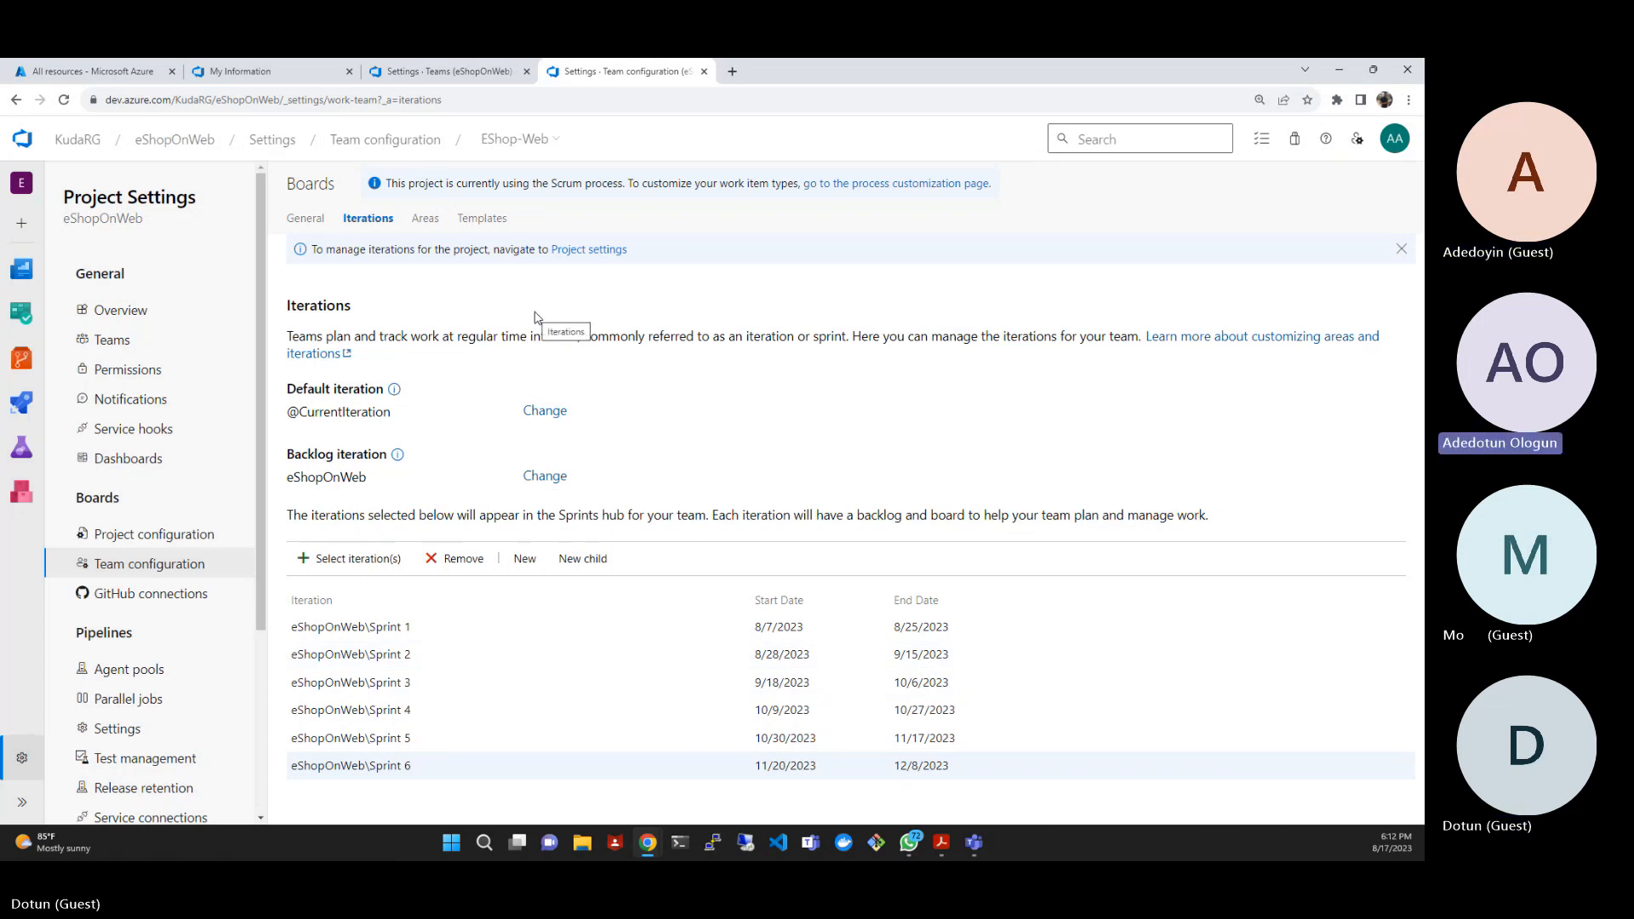
- In the team's area settings, include sub areas for the default area eShopOnWeb\EShop-Web
click(432, 223)
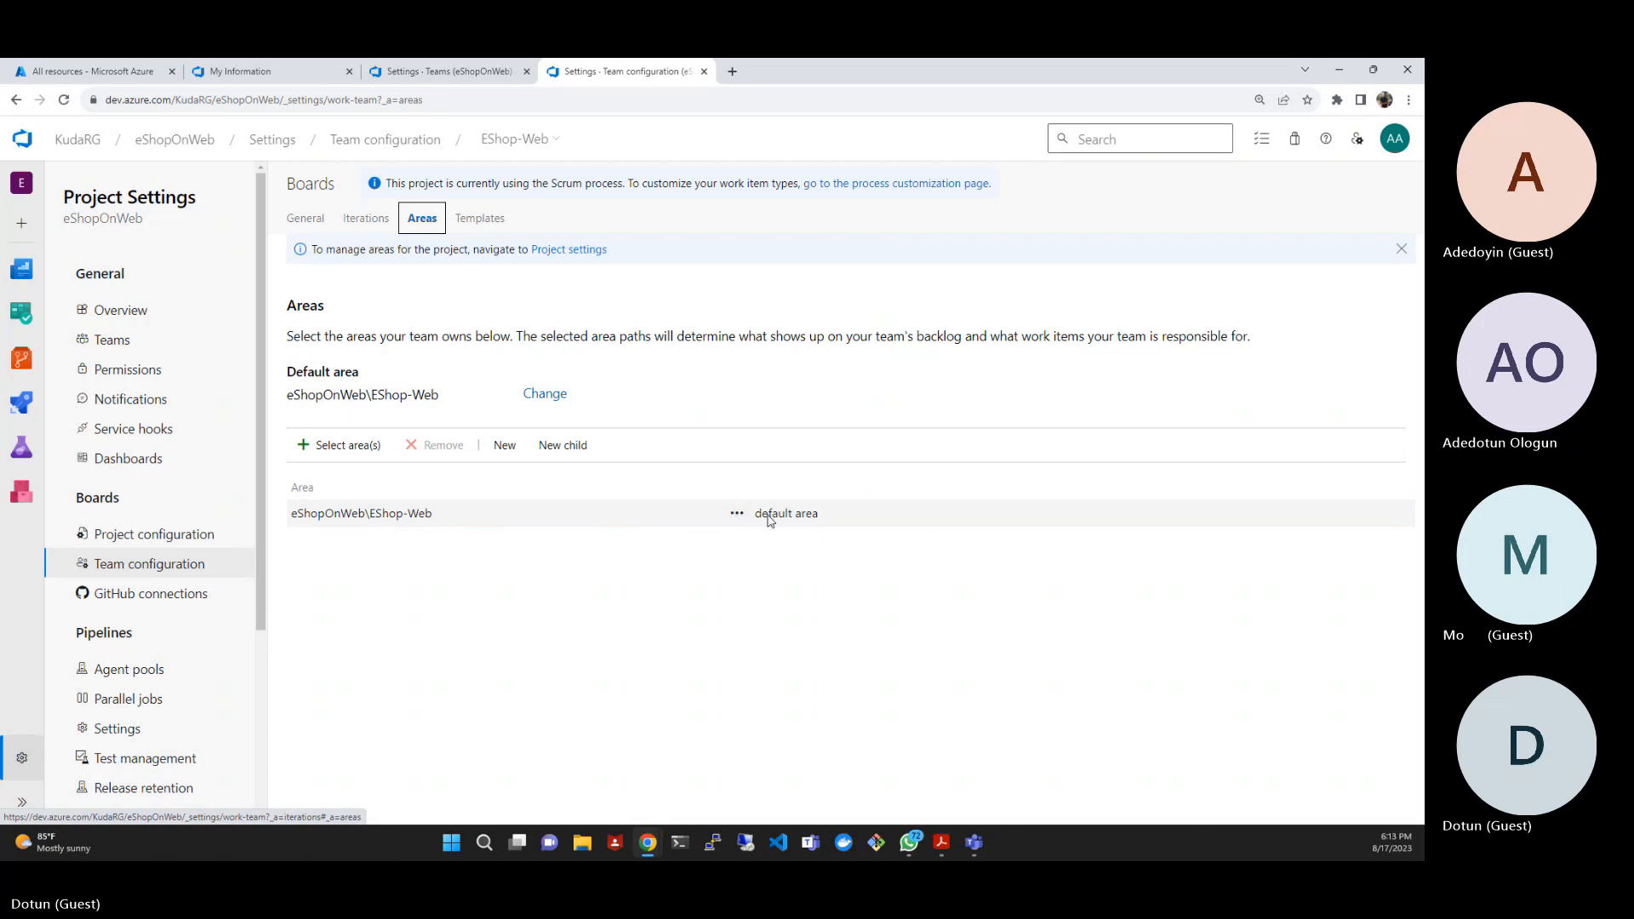
click(737, 514)
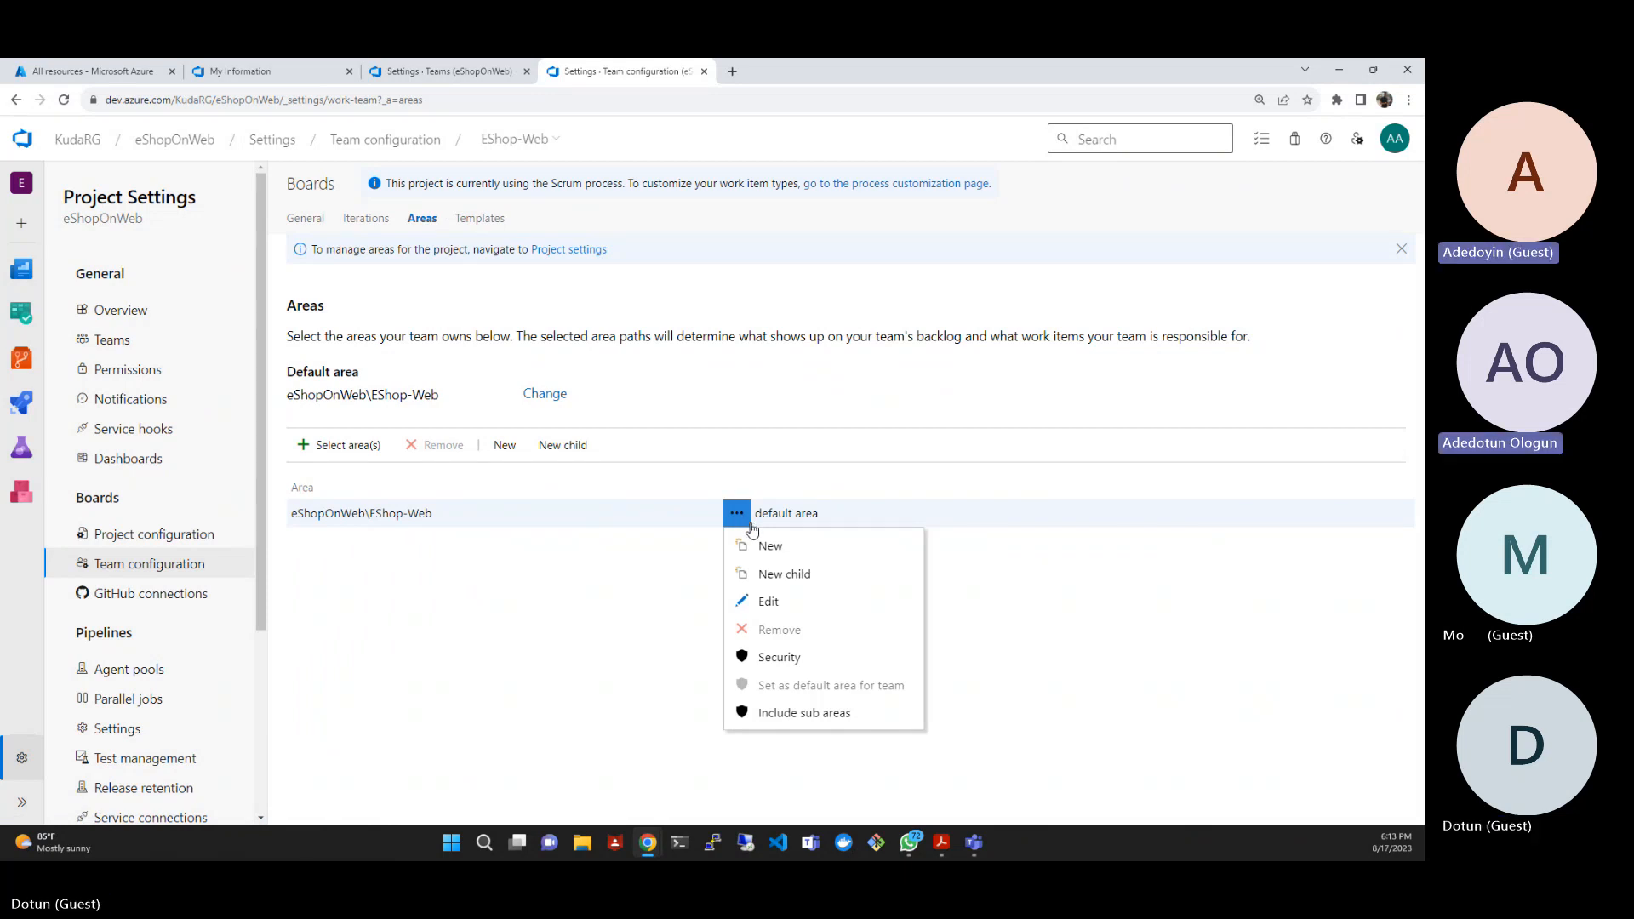
click(818, 721)
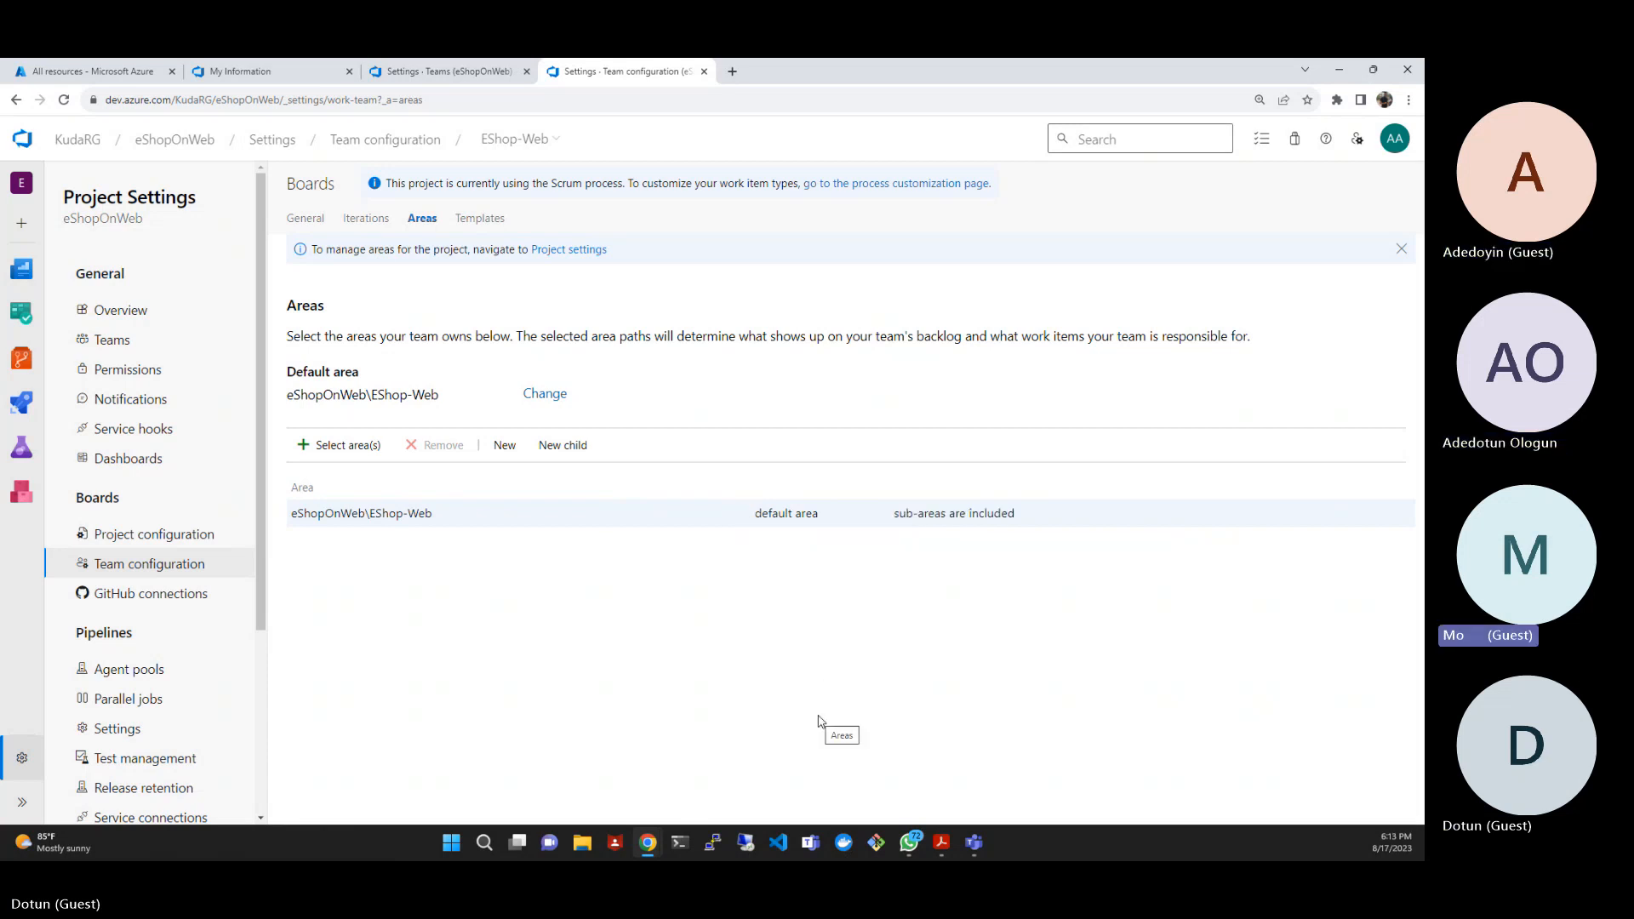
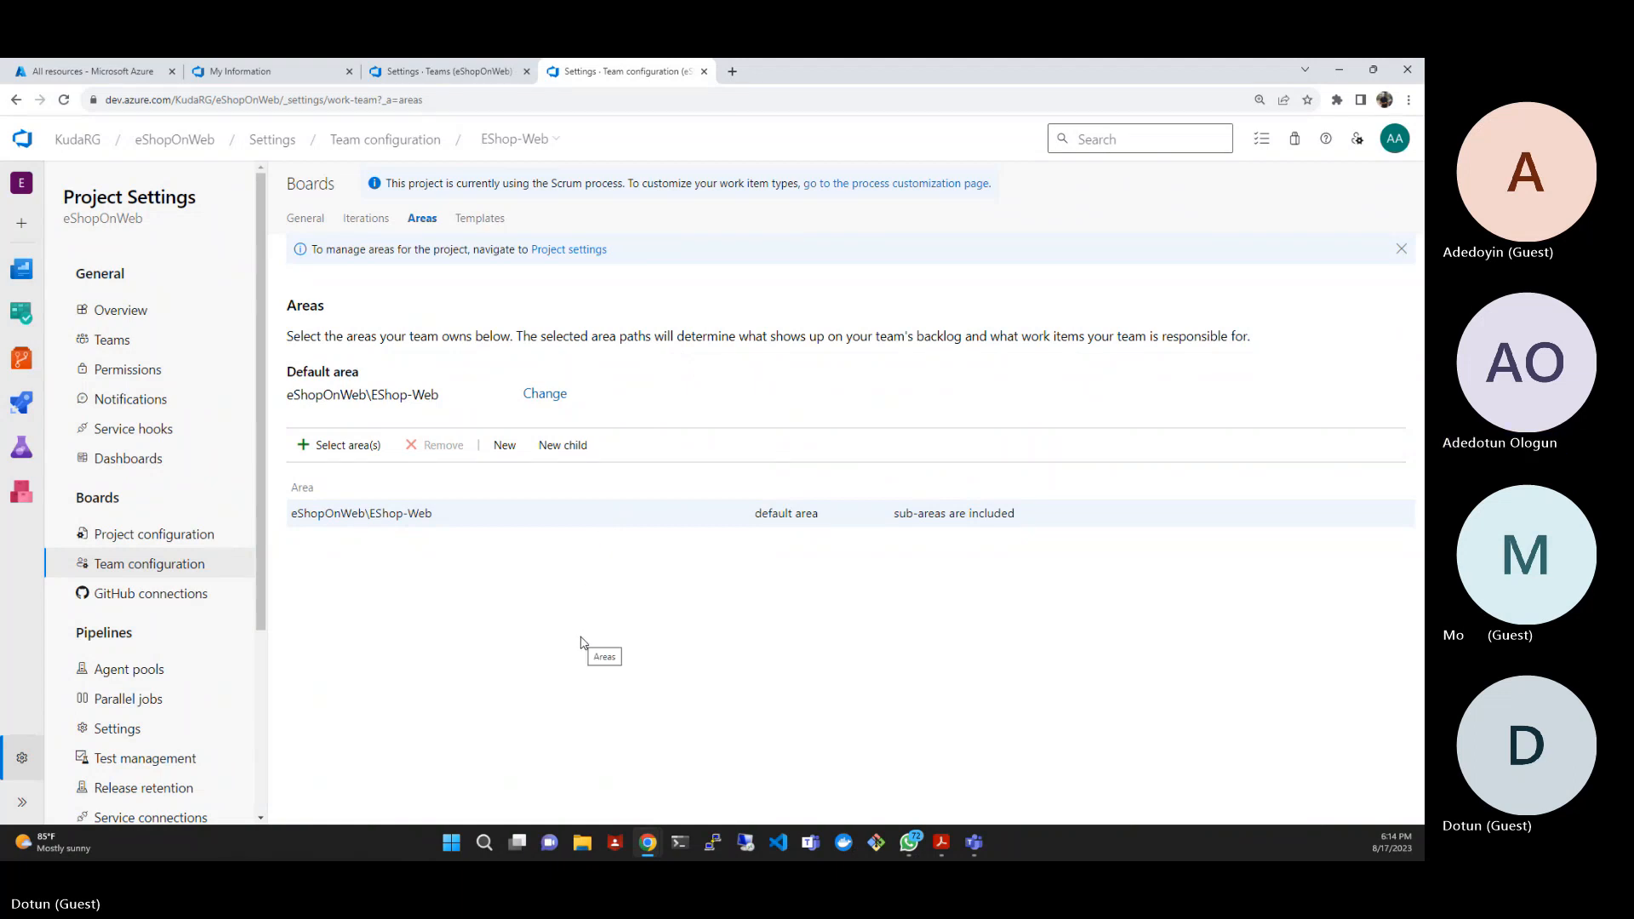
- Create a new Epic work item in the project's Boards and title it "Product training"
mouse_move(24, 316)
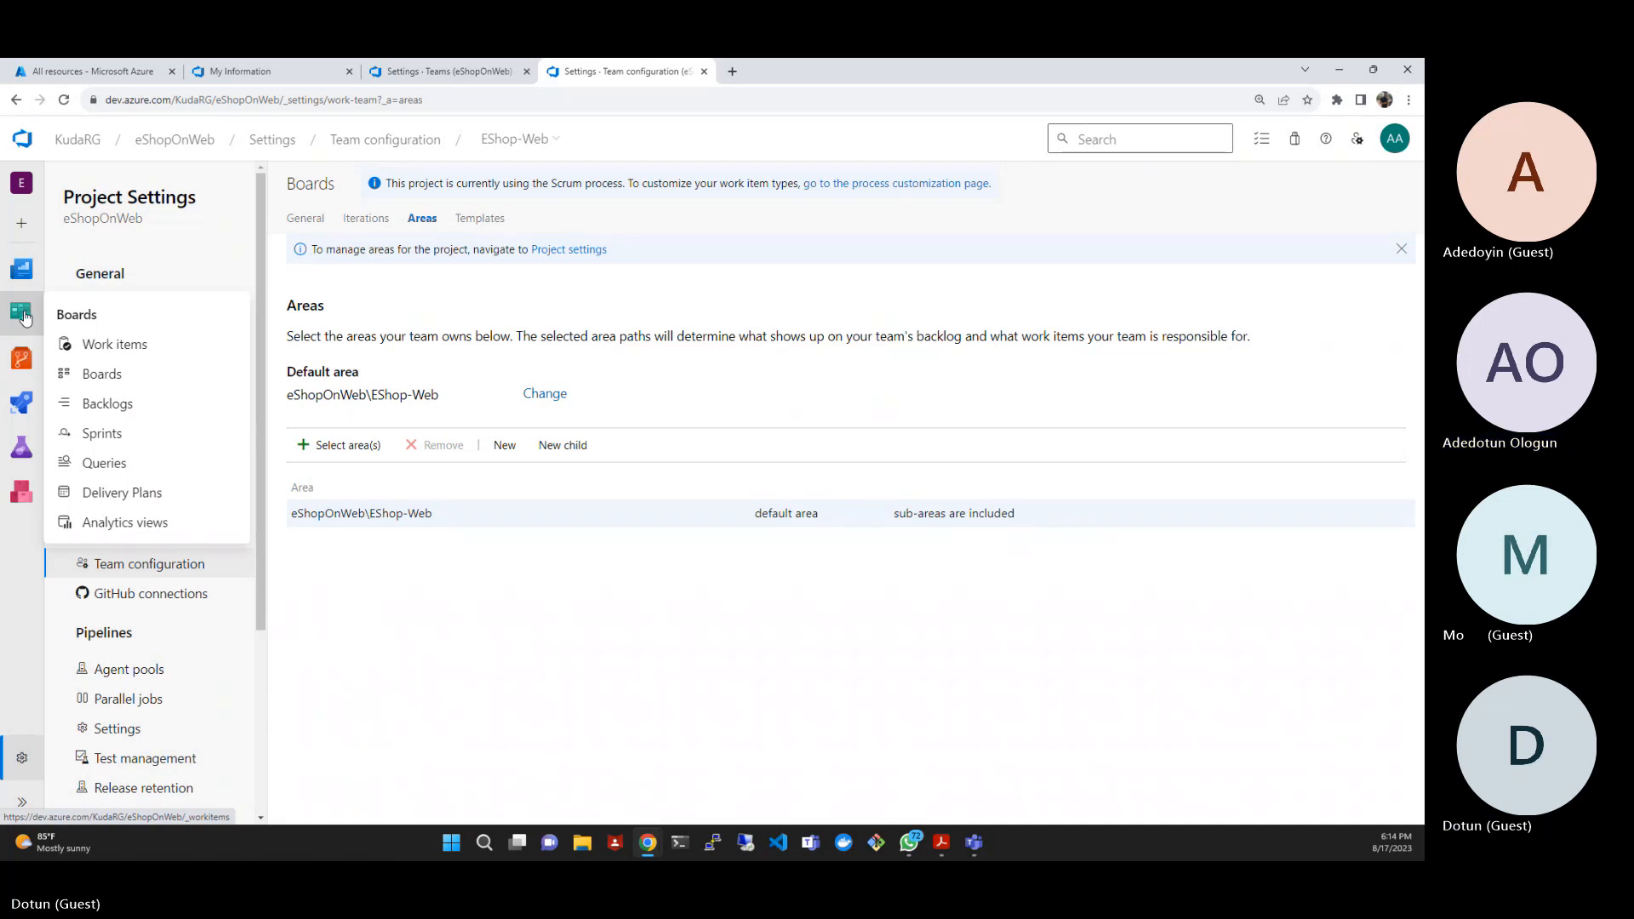
click(119, 347)
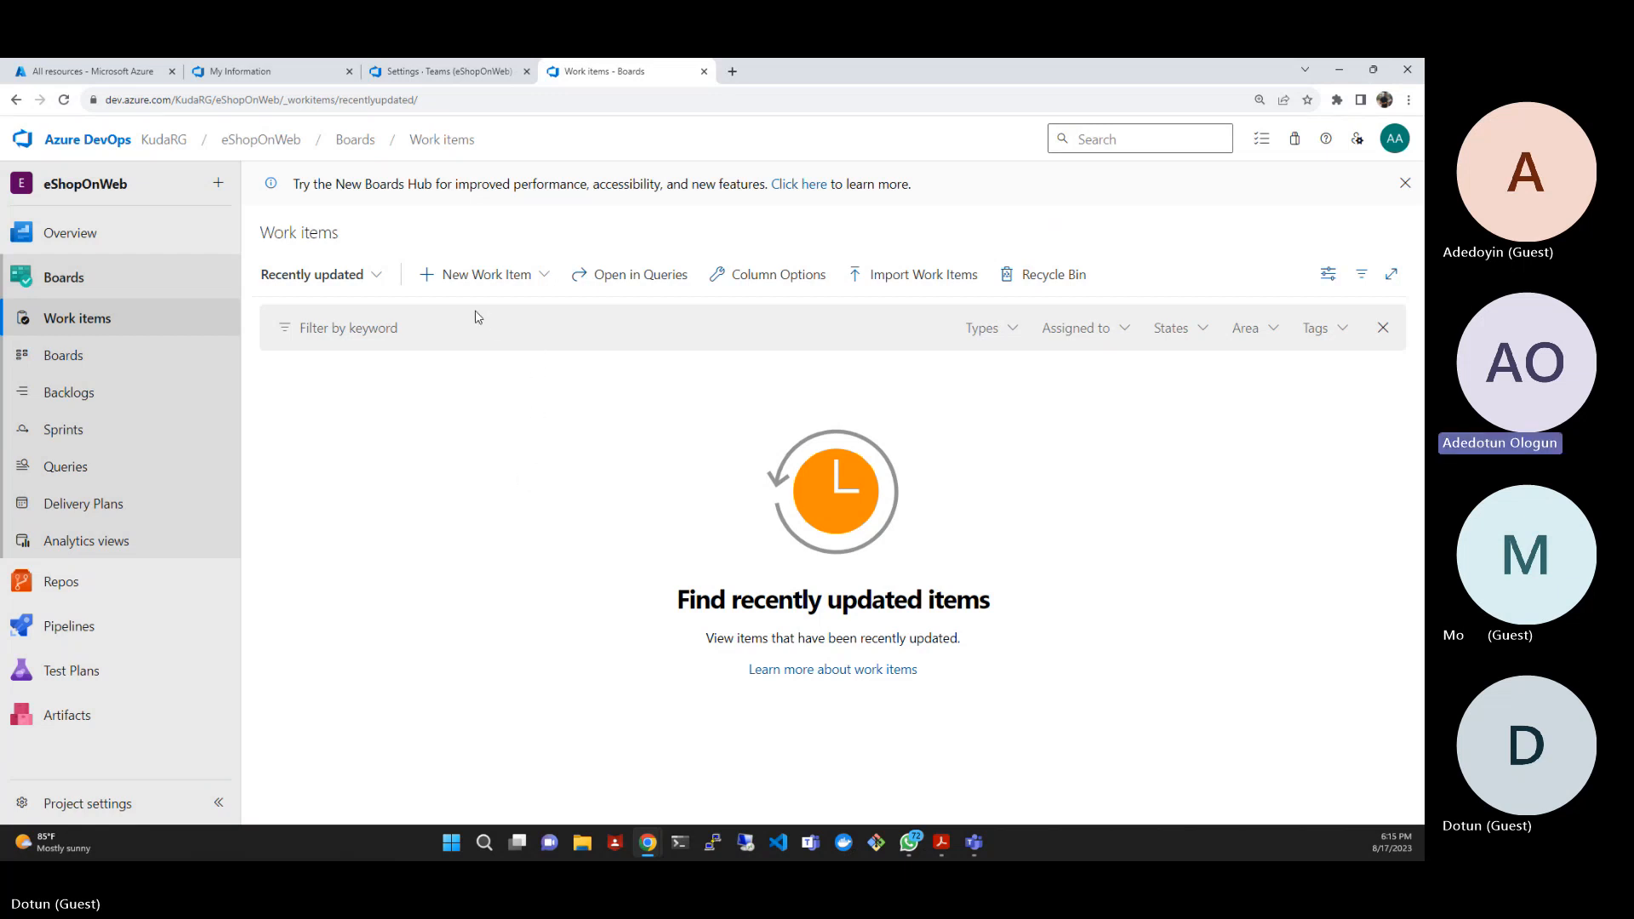
click(538, 273)
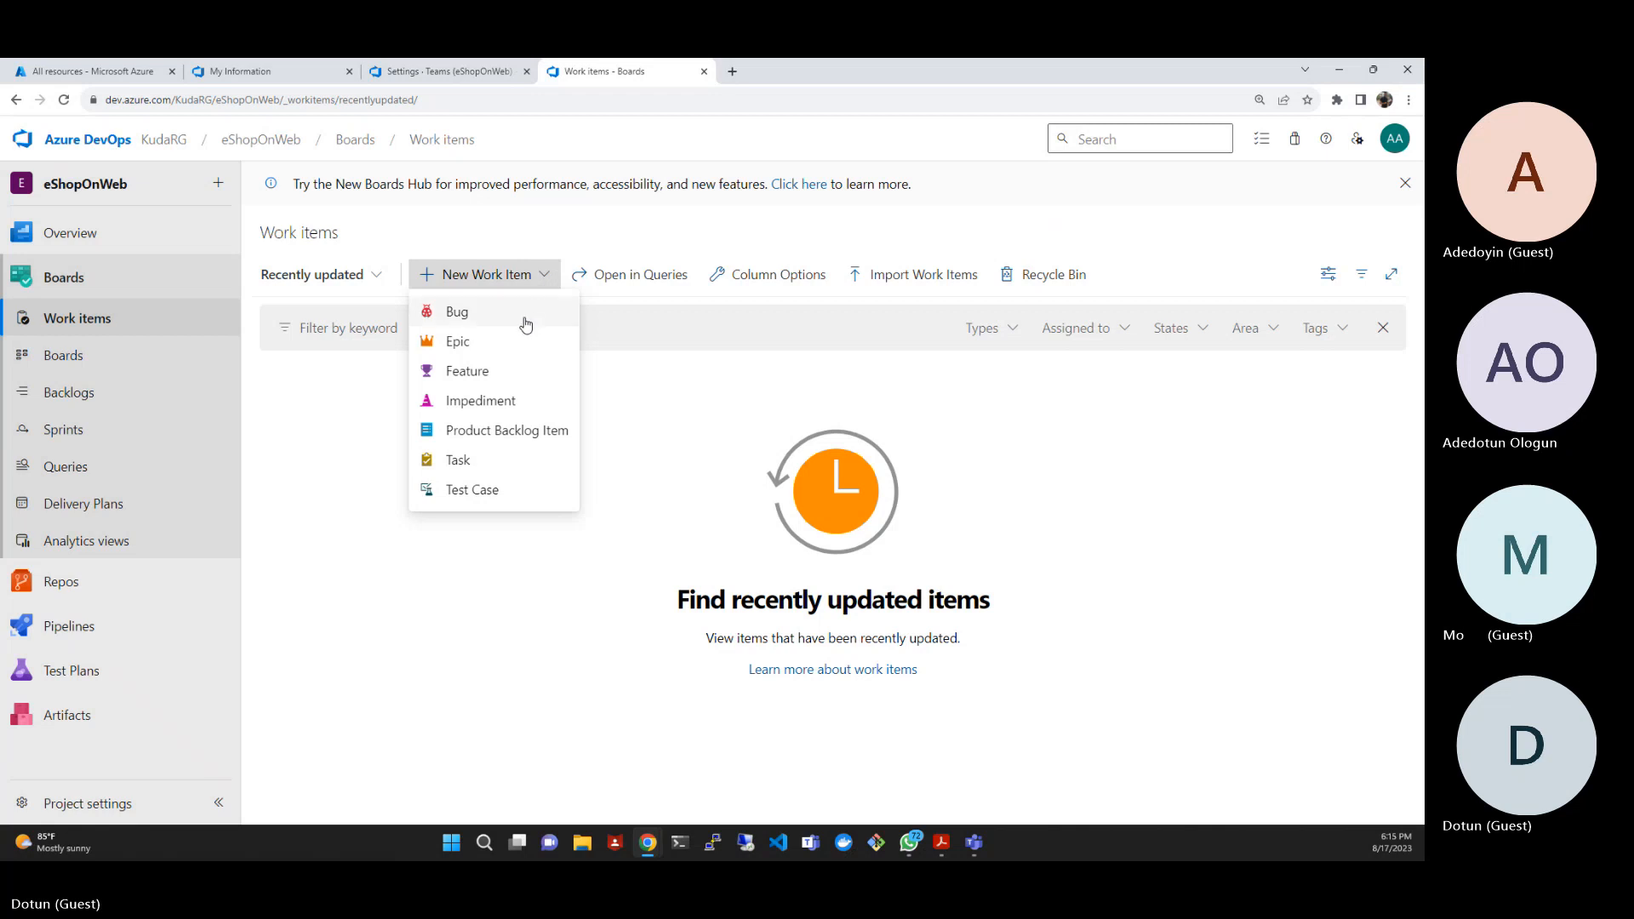
click(516, 345)
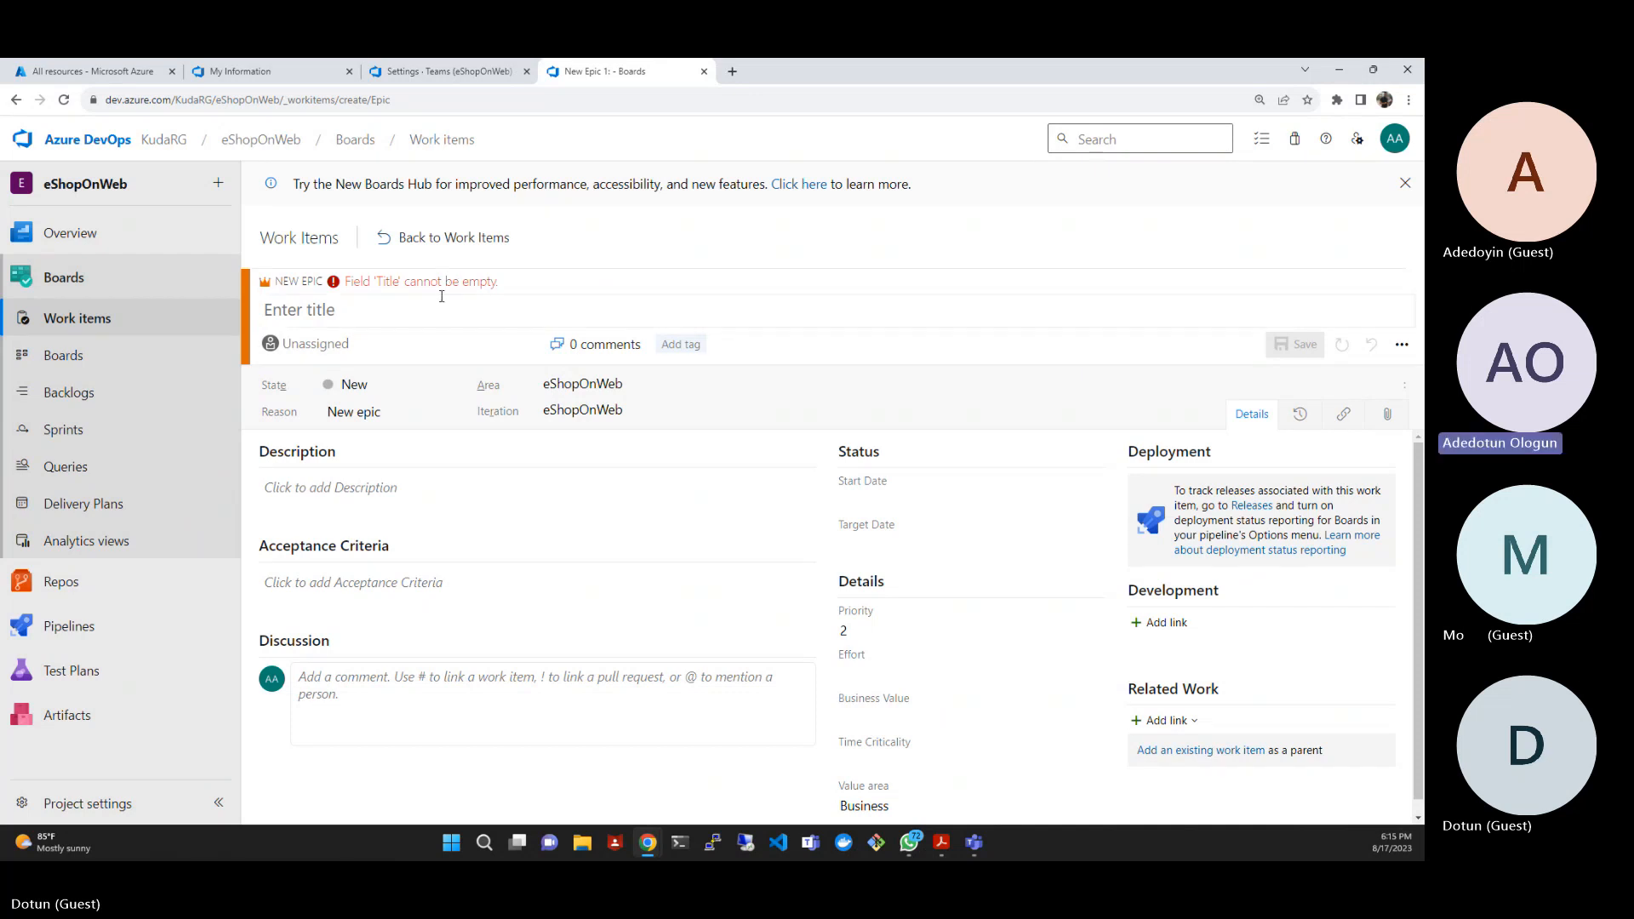
click(416, 315)
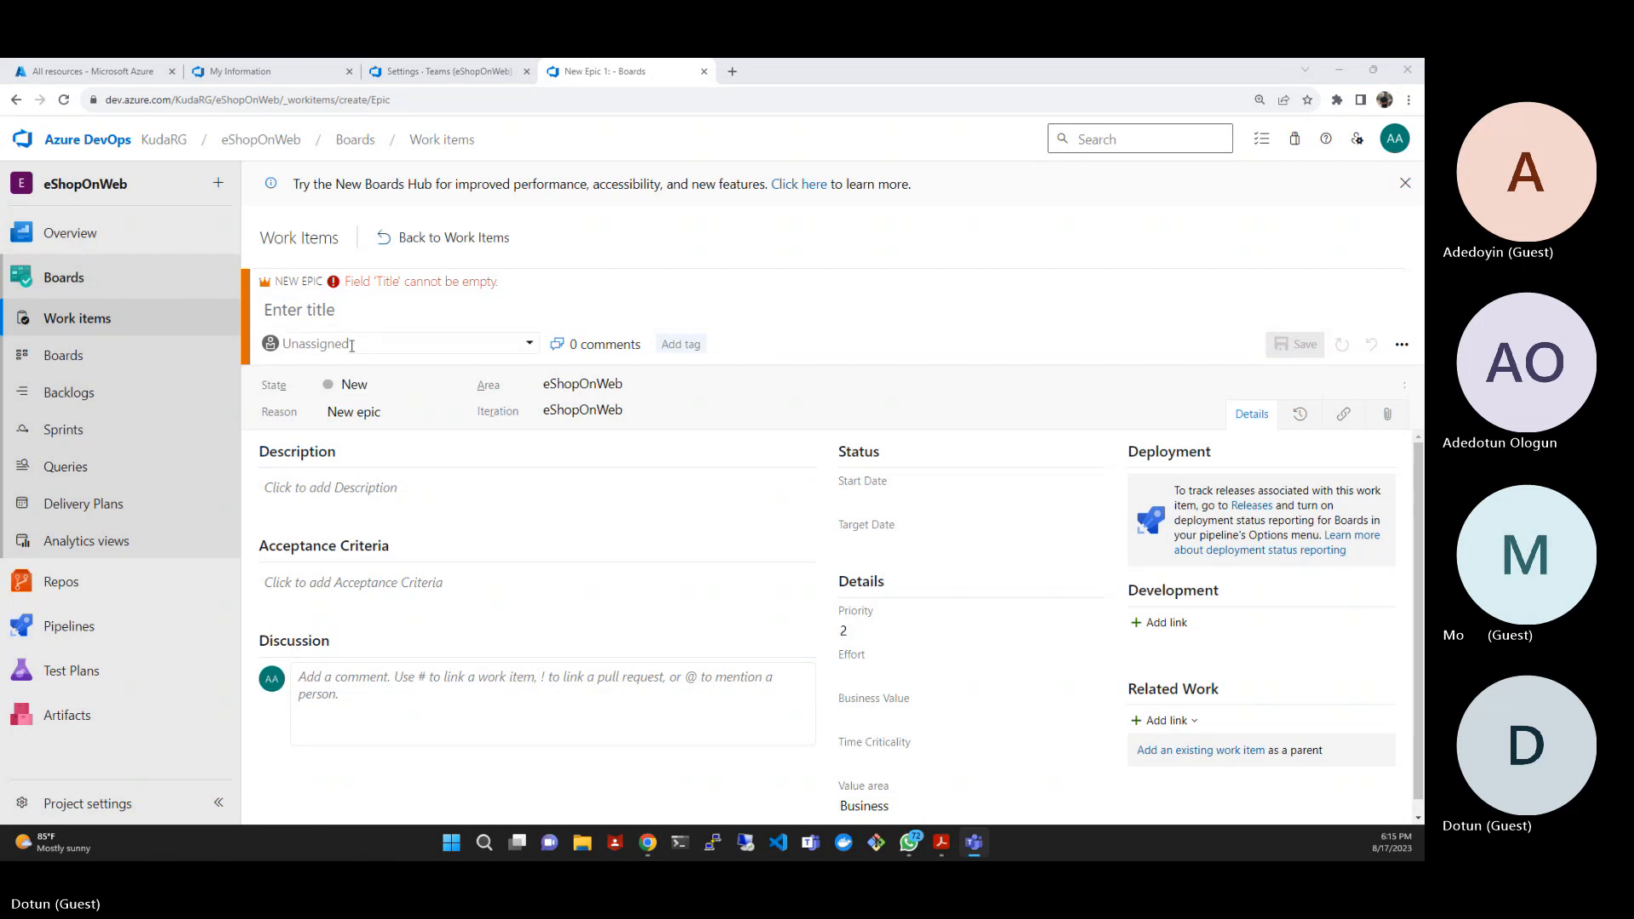
click(338, 313)
text(Product training)
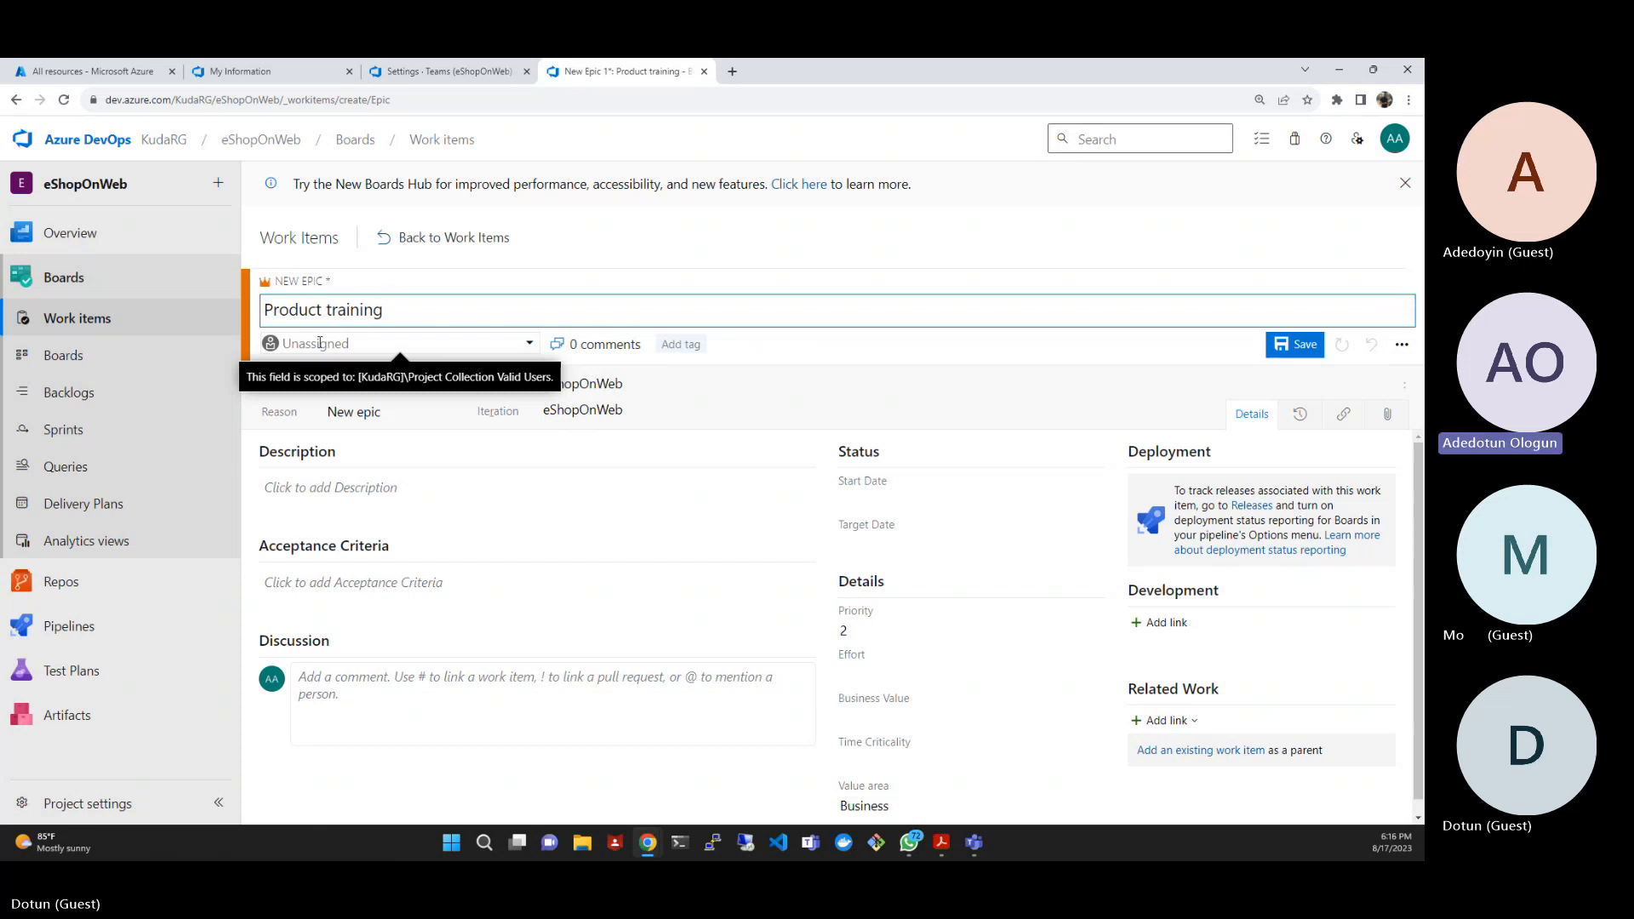
- Assign the Product training epic to the project member by searching for their first name
click(528, 345)
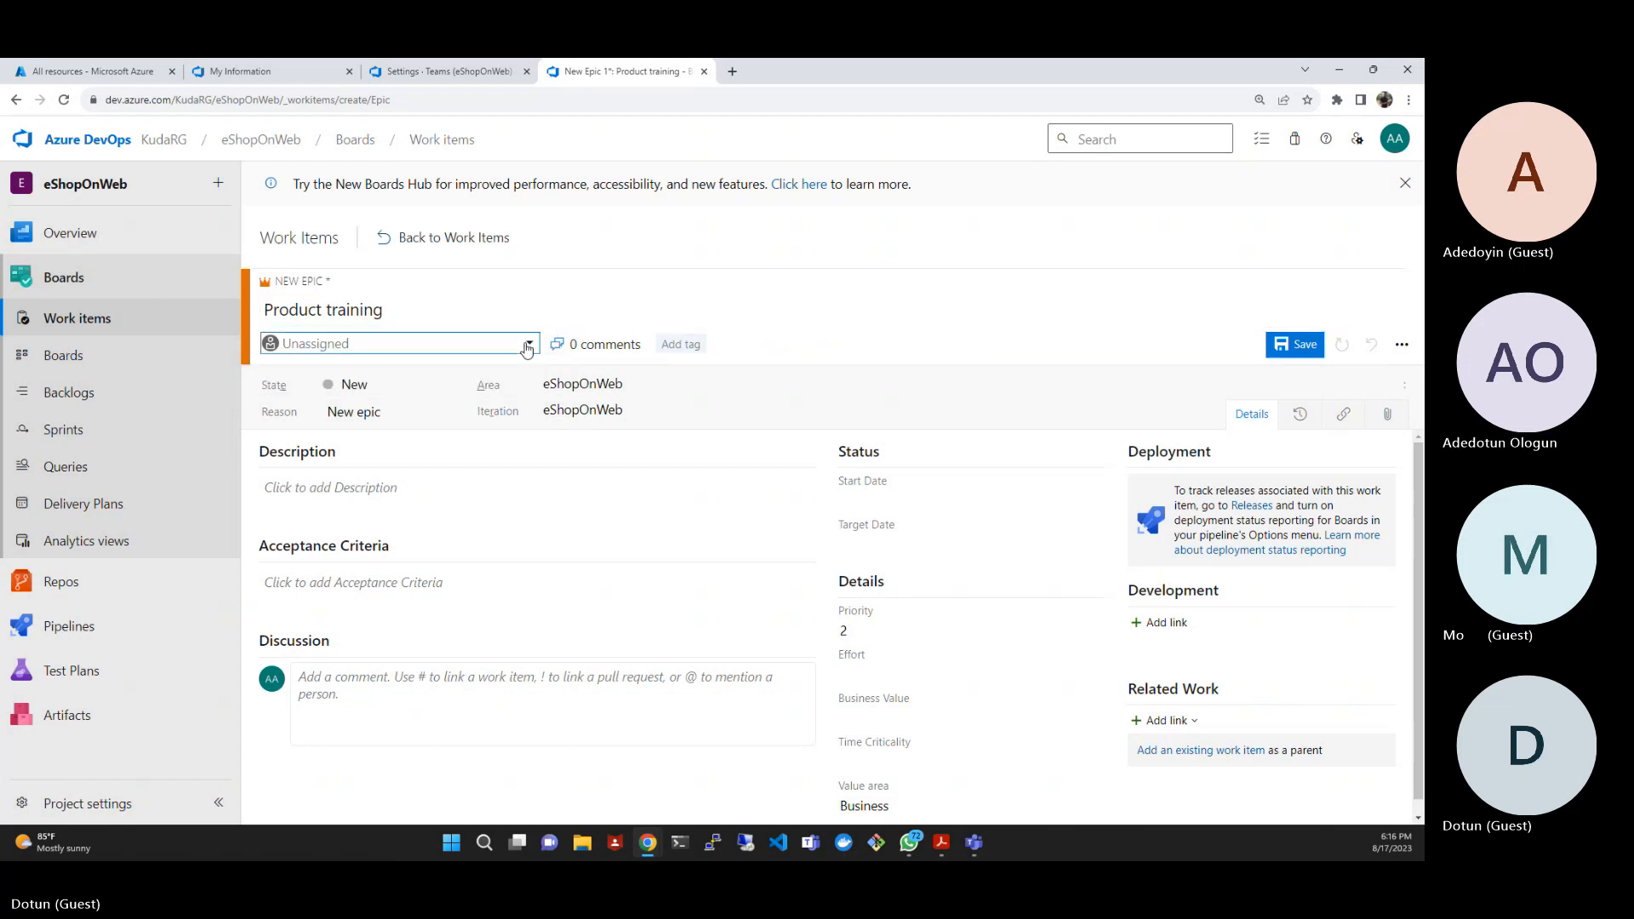
click(394, 341)
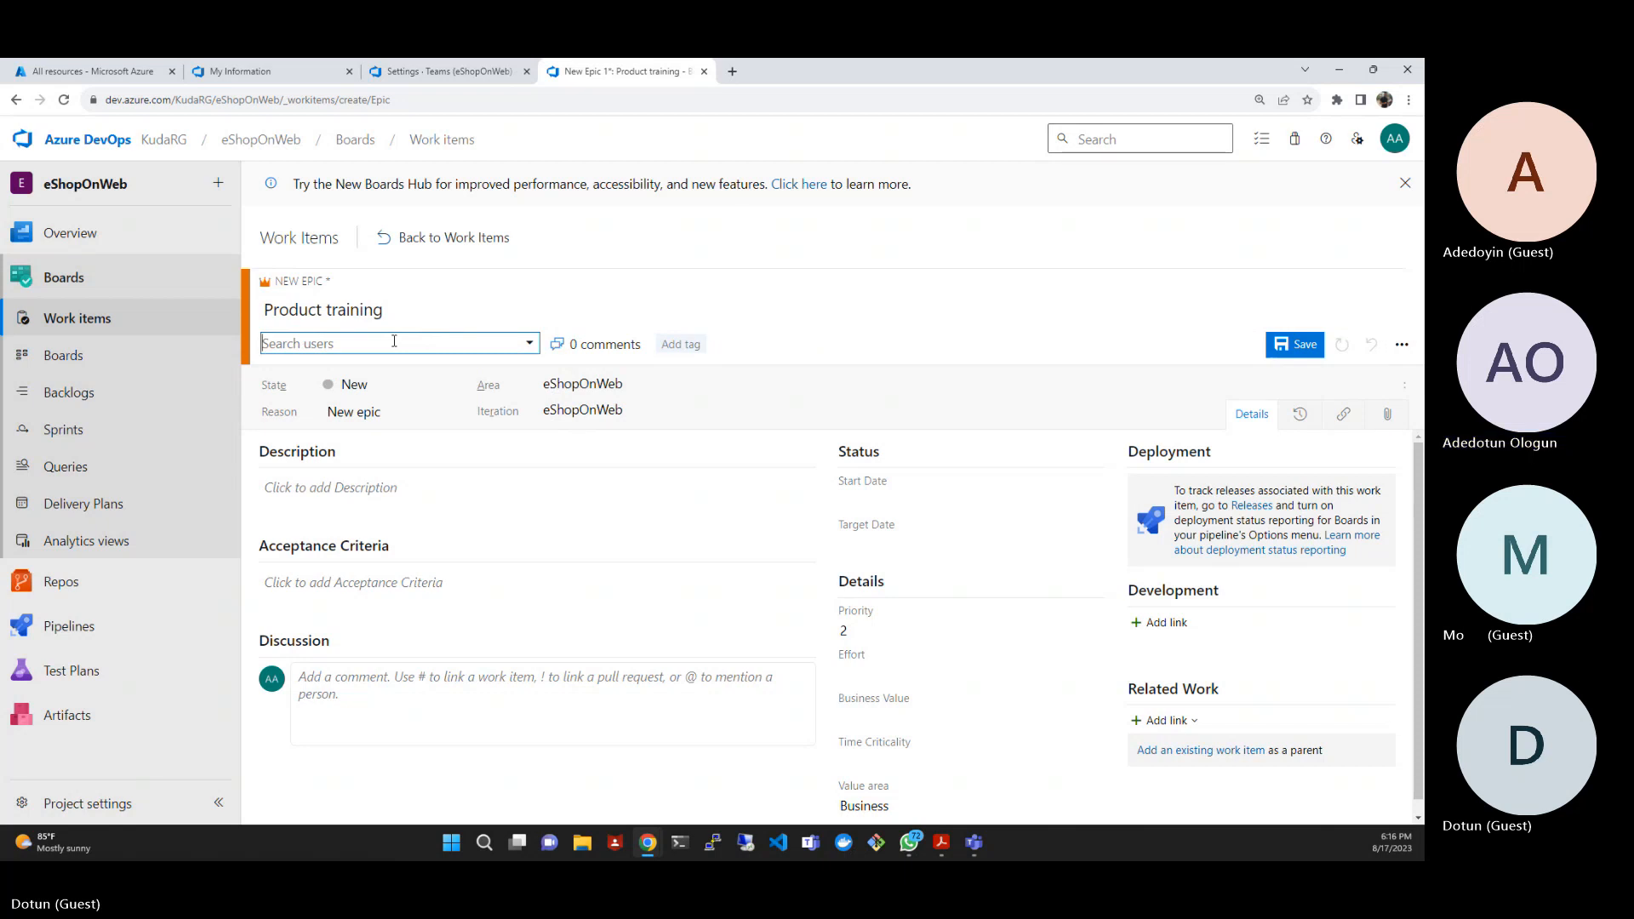
text(aD)
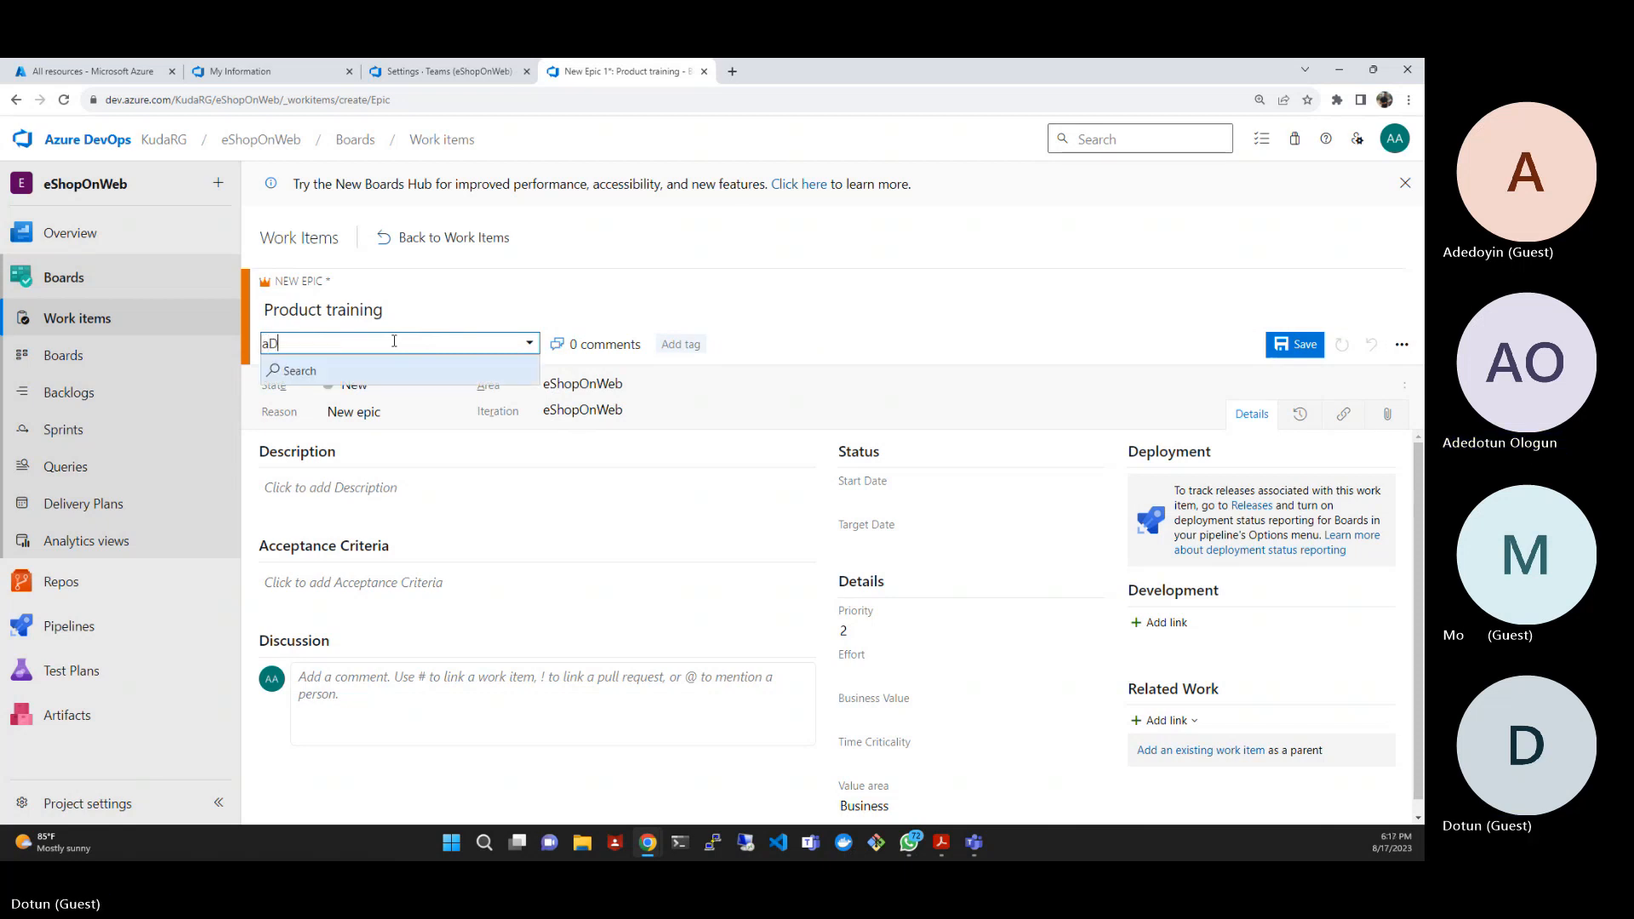
text(EDOTUN)
key(BackSpace)
key(BackSpace)
key(BackSpace)
key(BackSpace)
key(BackSpace)
key(BackSpace)
key(BackSpace)
key(BackSpace)
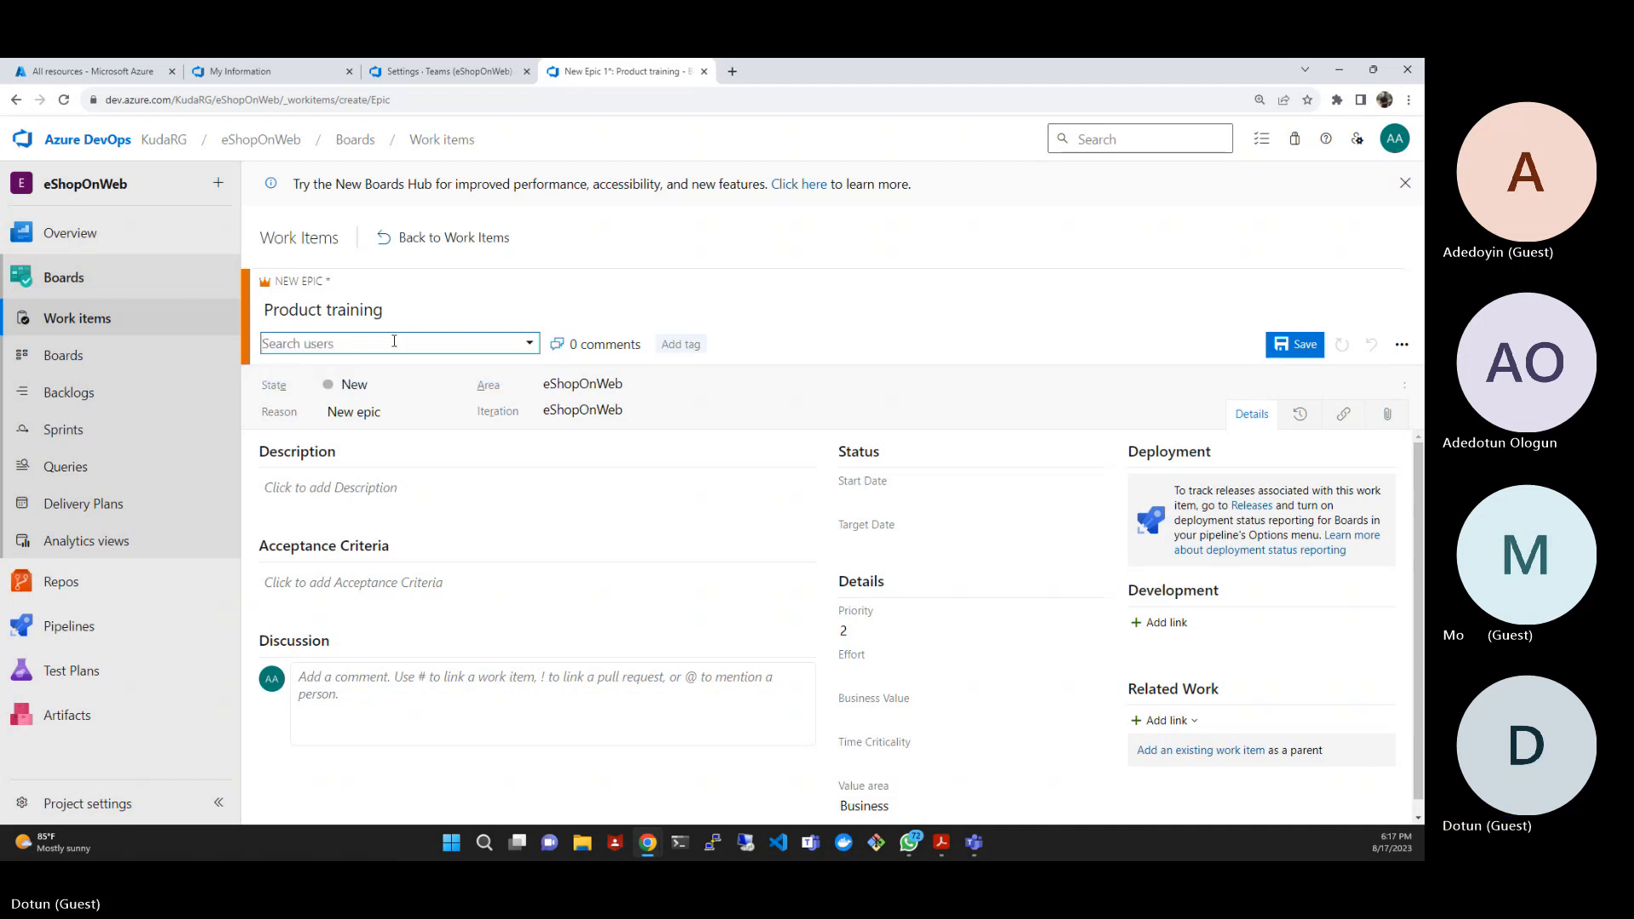
text(Adedo)
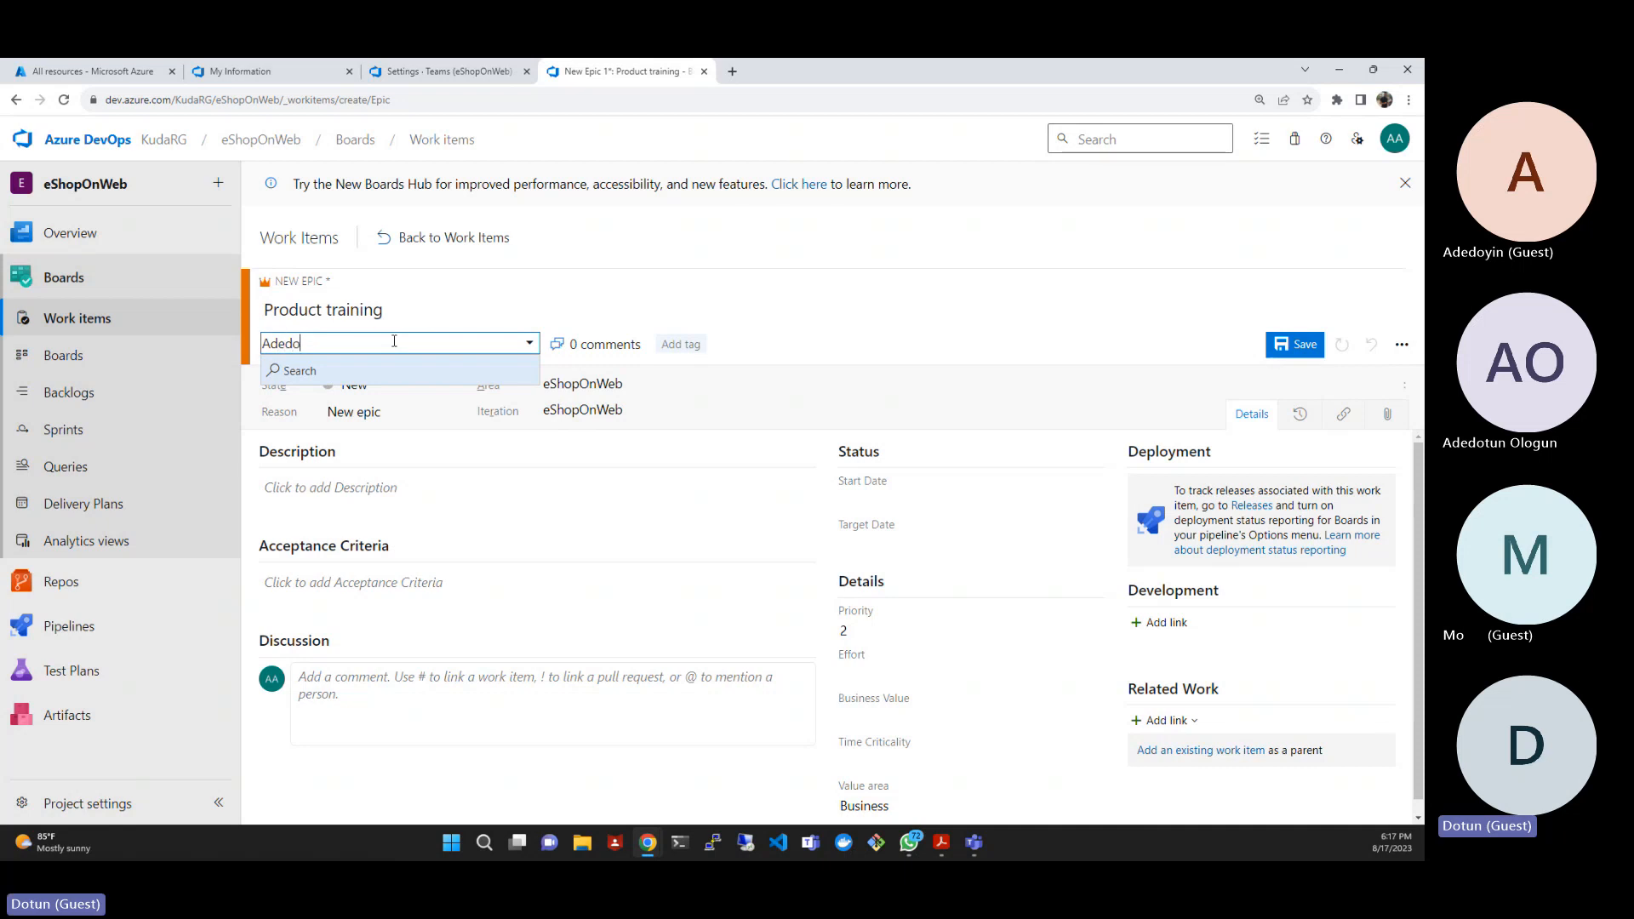
text(tun)
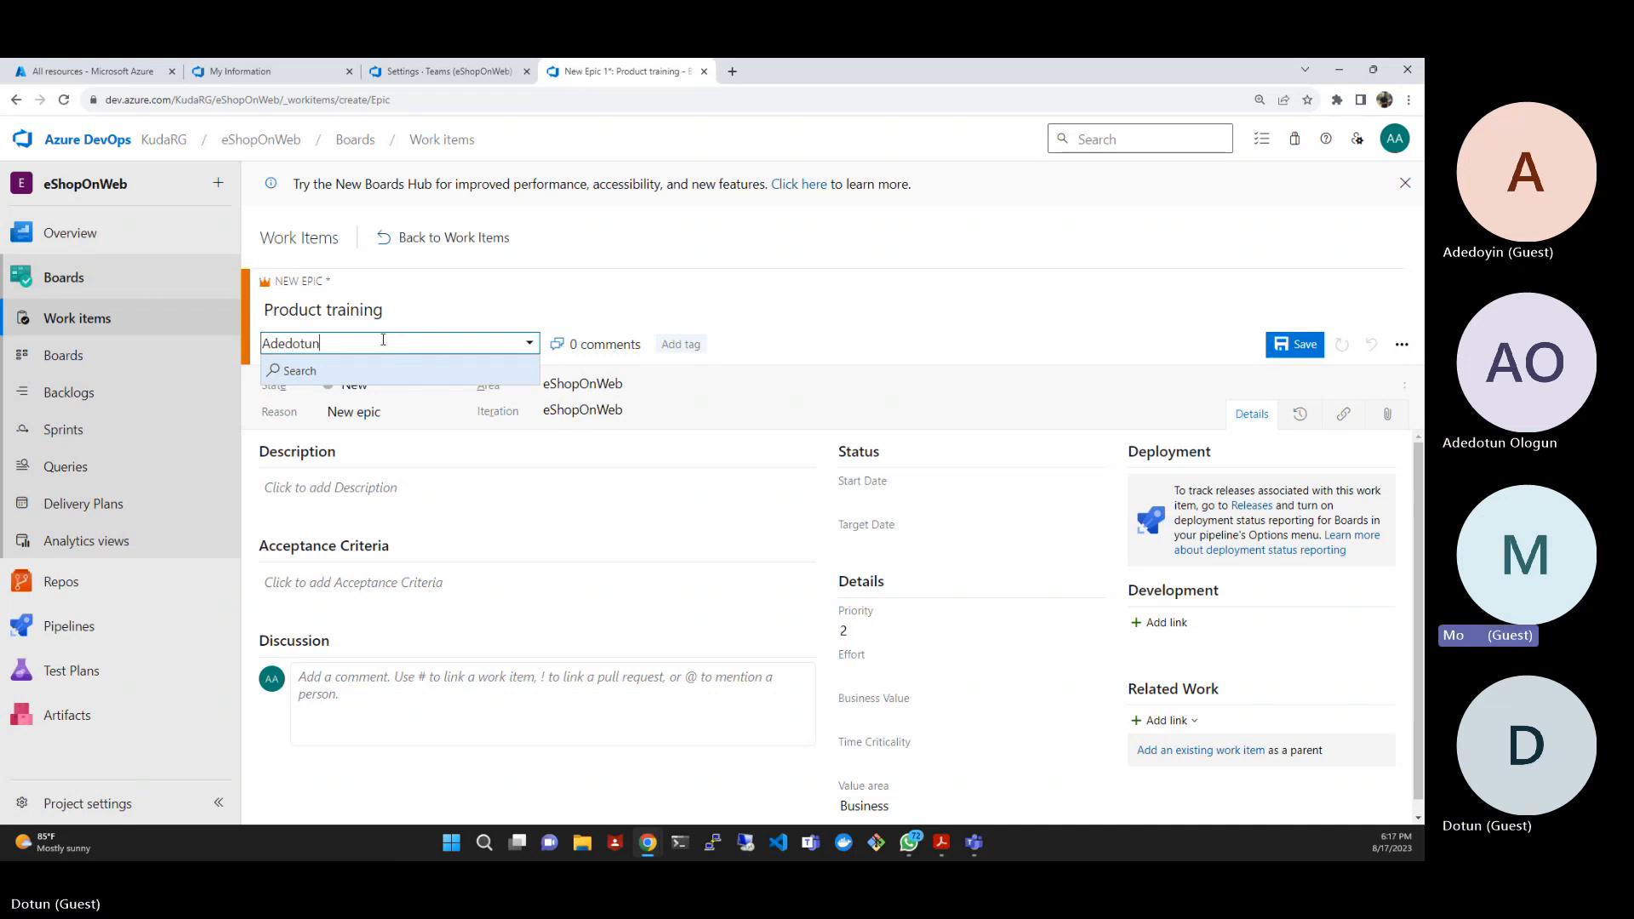
click(371, 381)
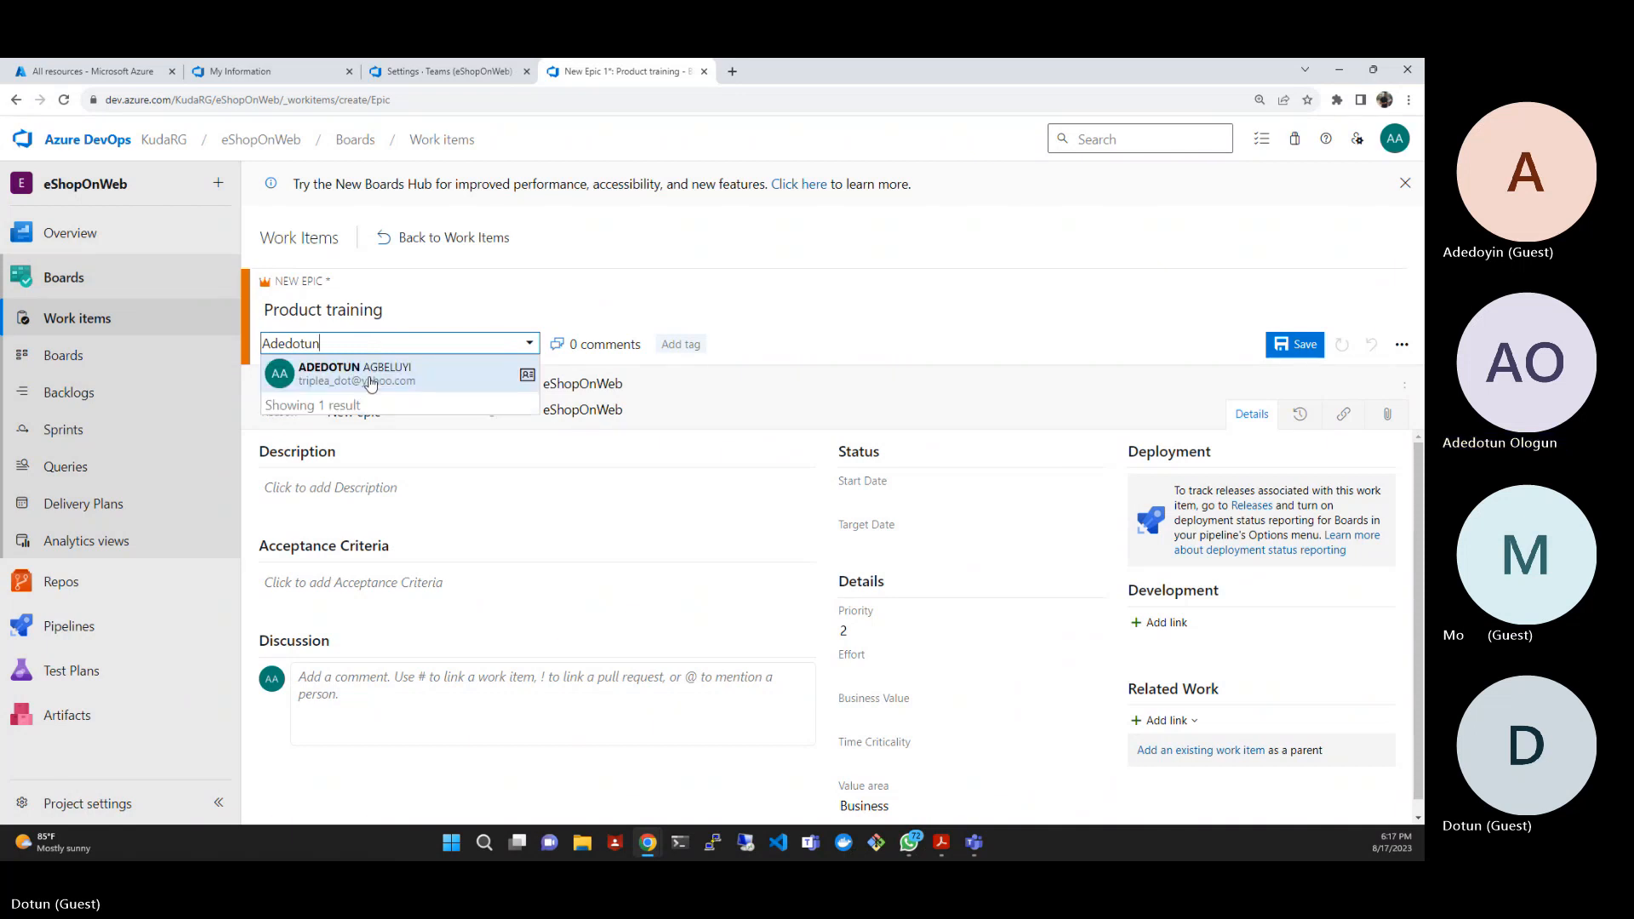
click(366, 376)
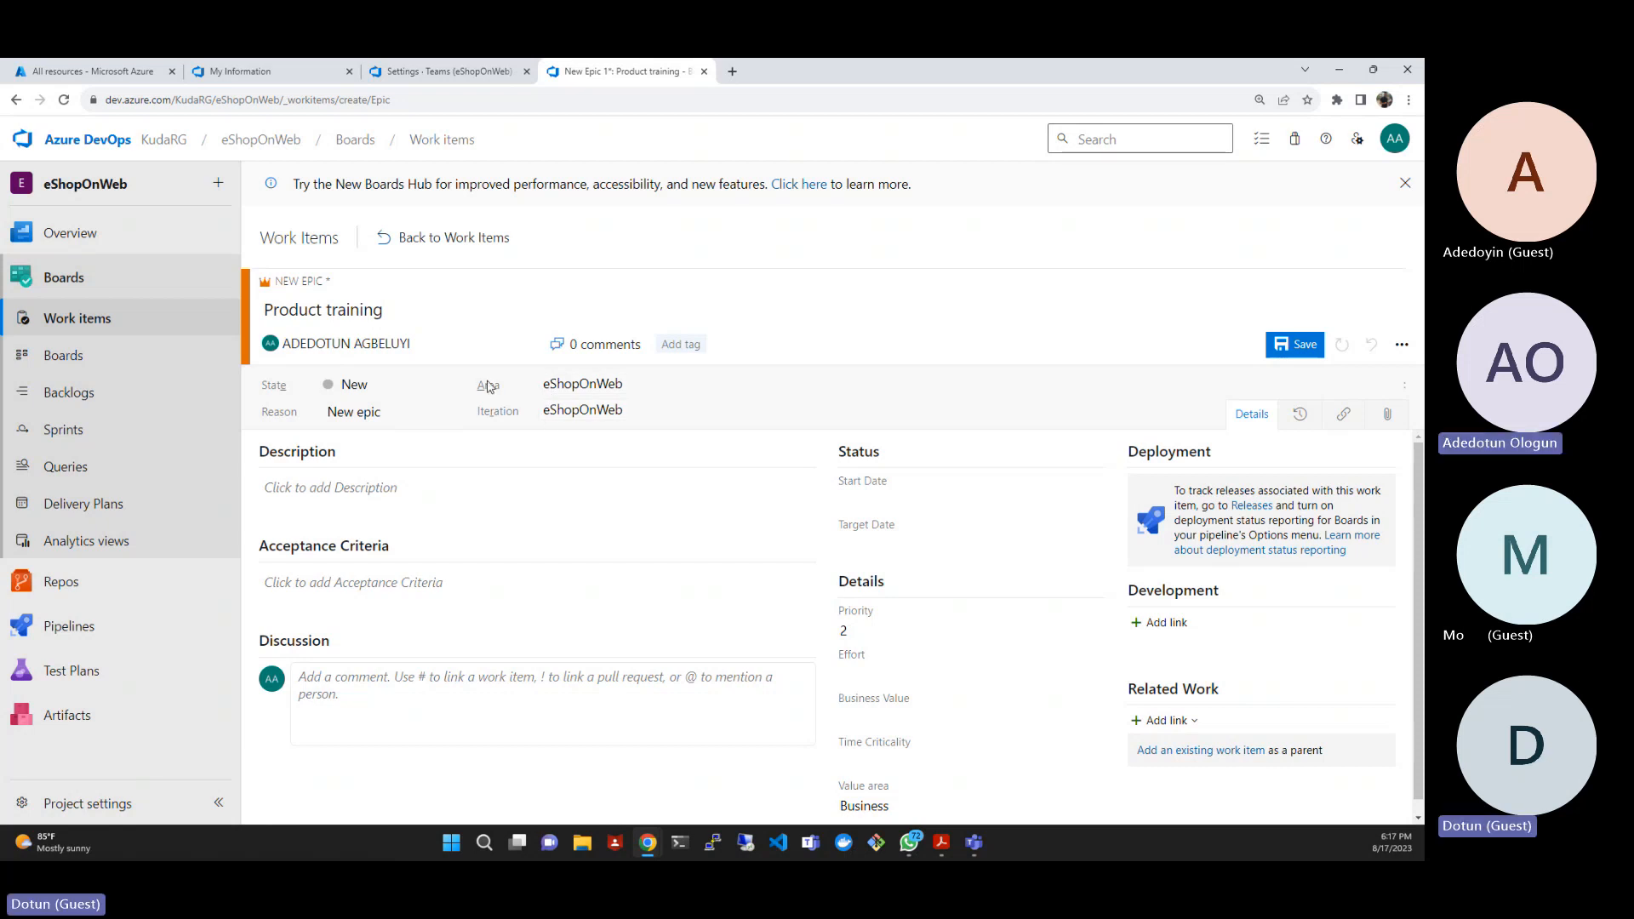
- Set the epic's area to eShopOnWeb\EShop-Web and its iteration to eShopOnWeb\Sprint 2, and save it
click(681, 387)
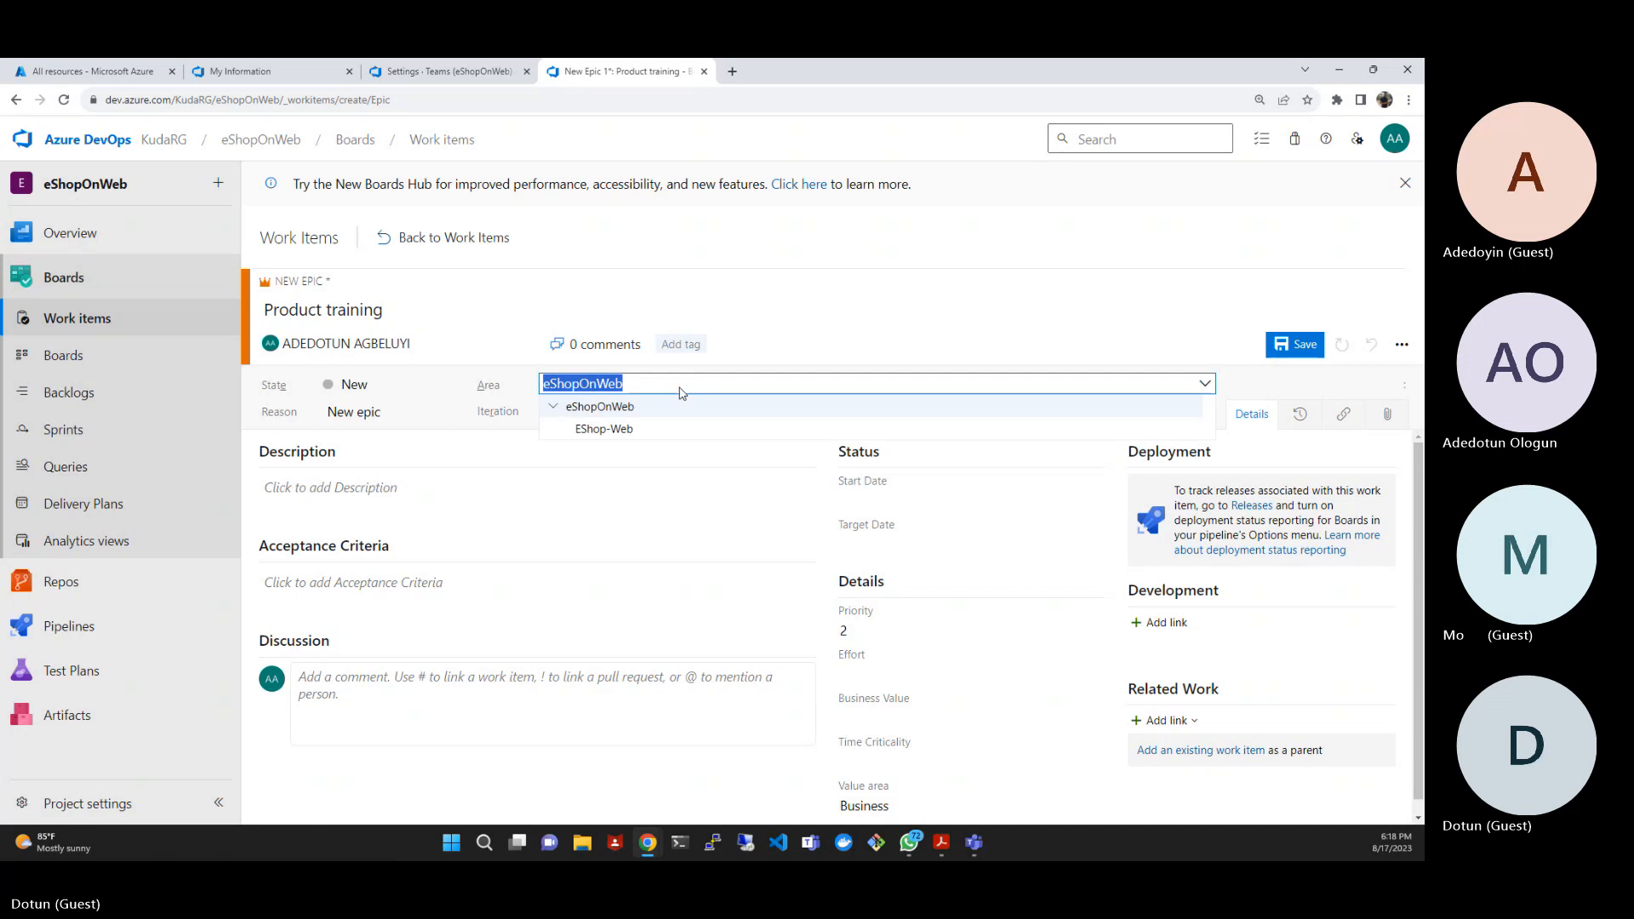
click(651, 431)
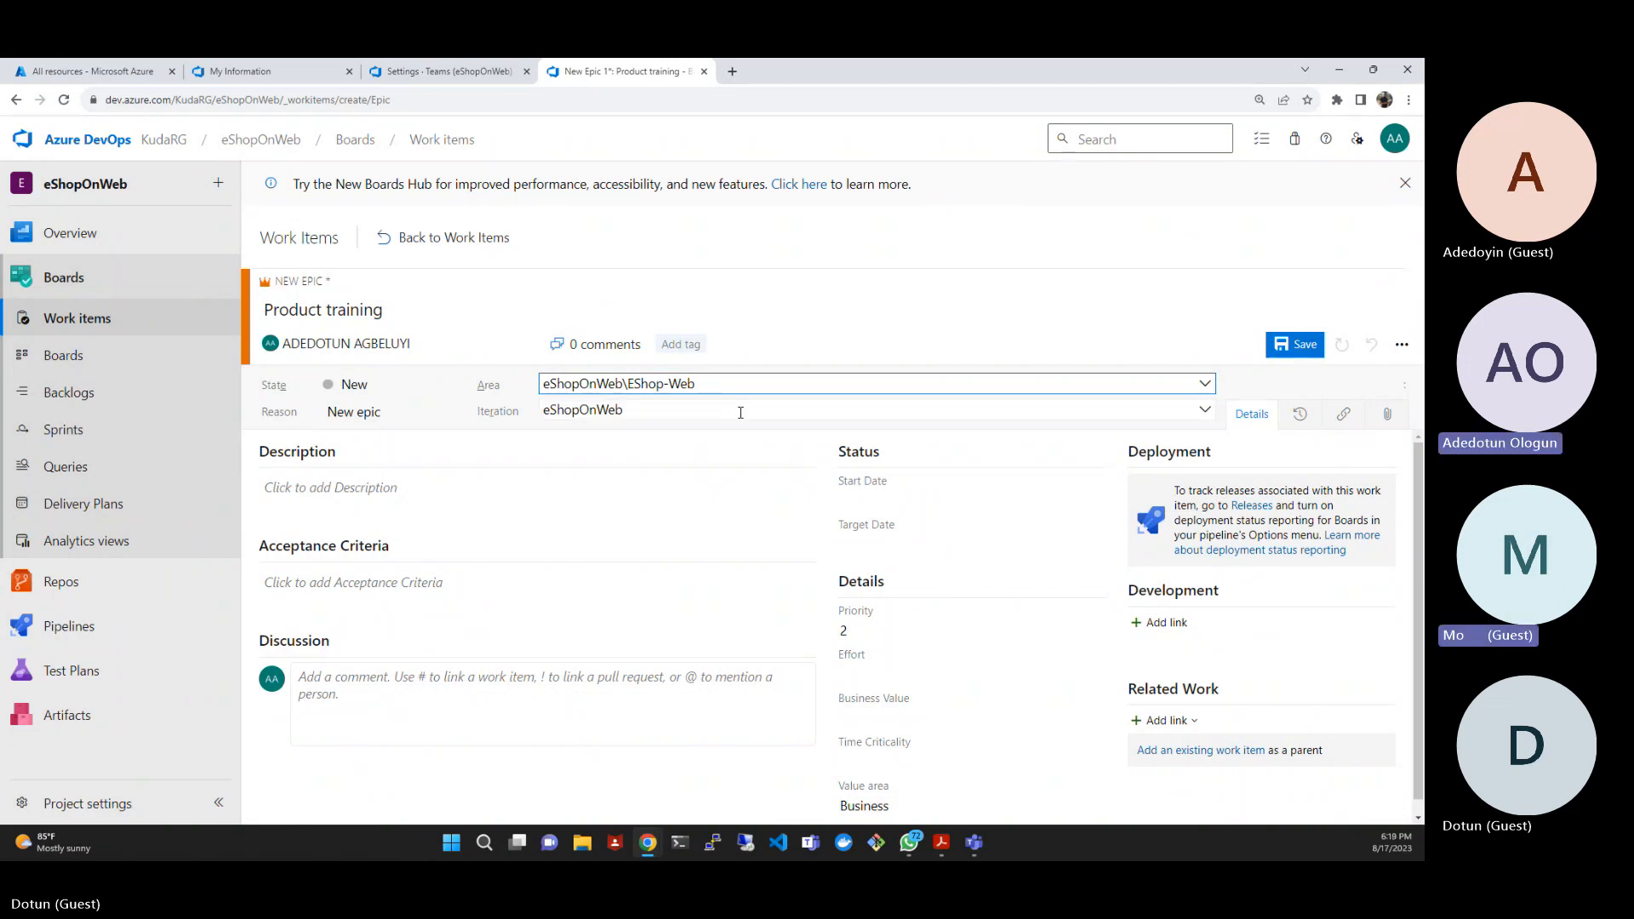
click(1147, 409)
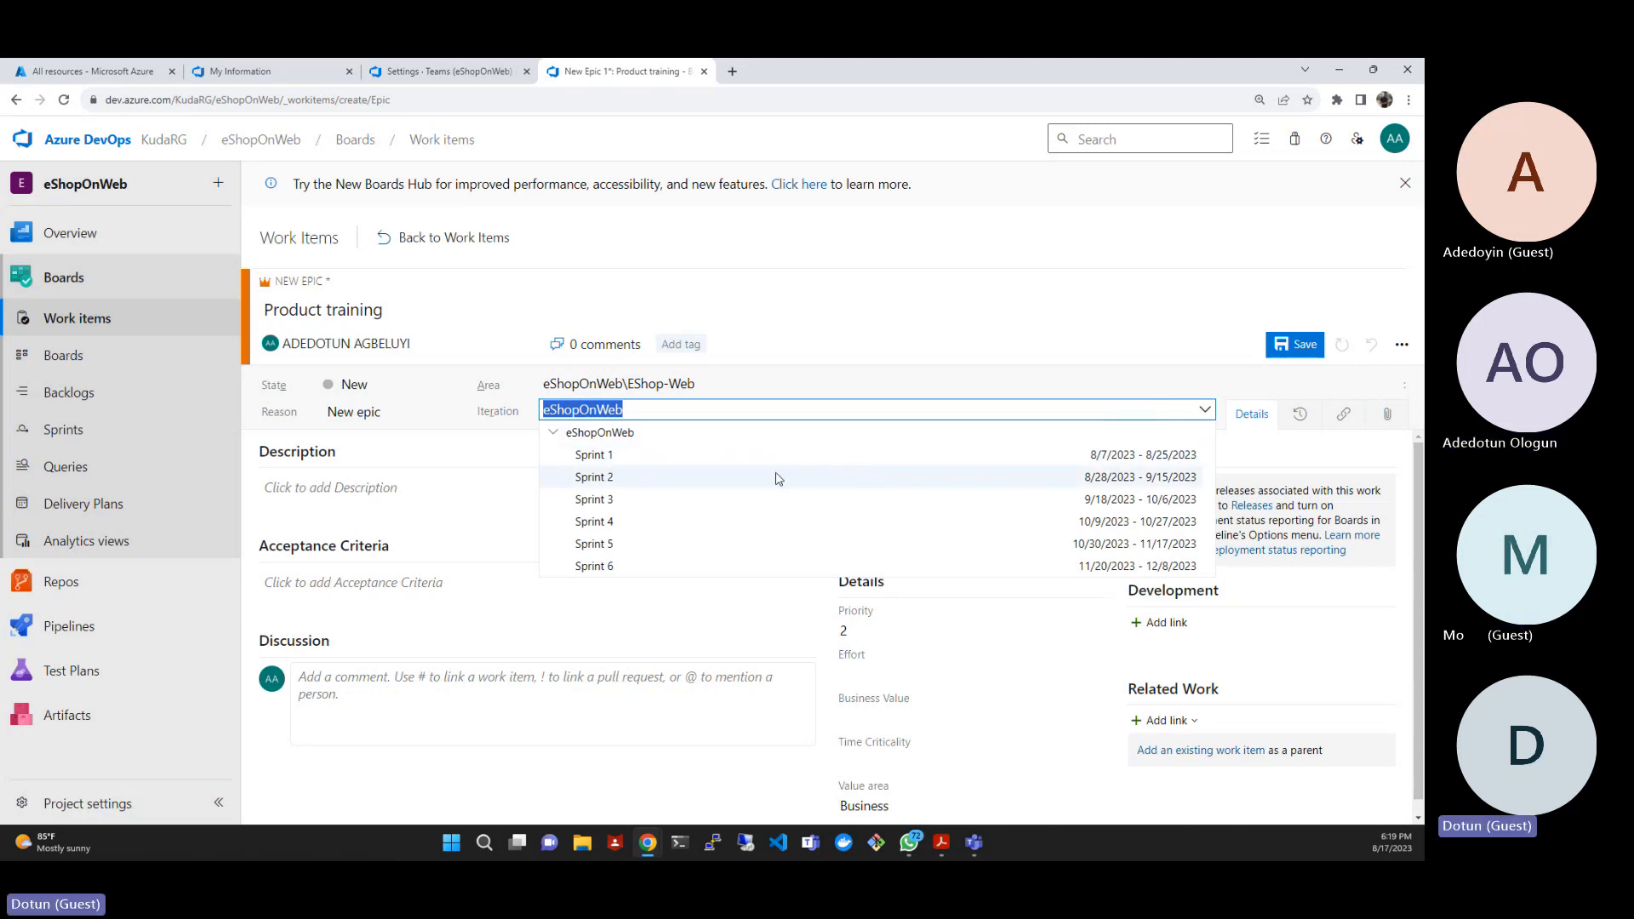
click(606, 480)
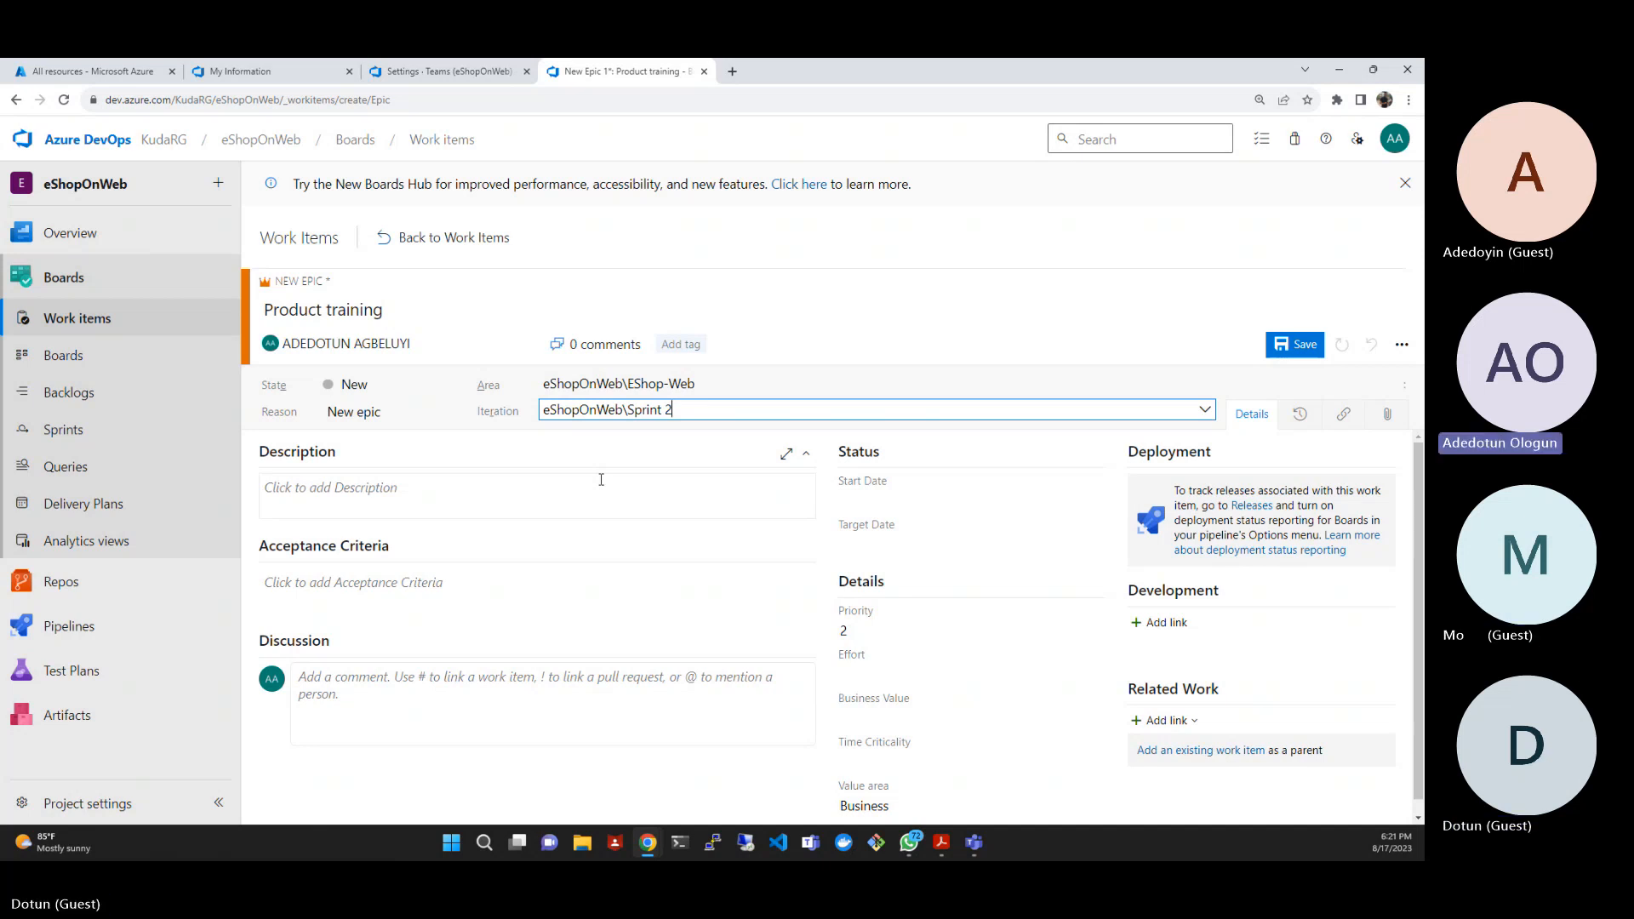
click(1305, 345)
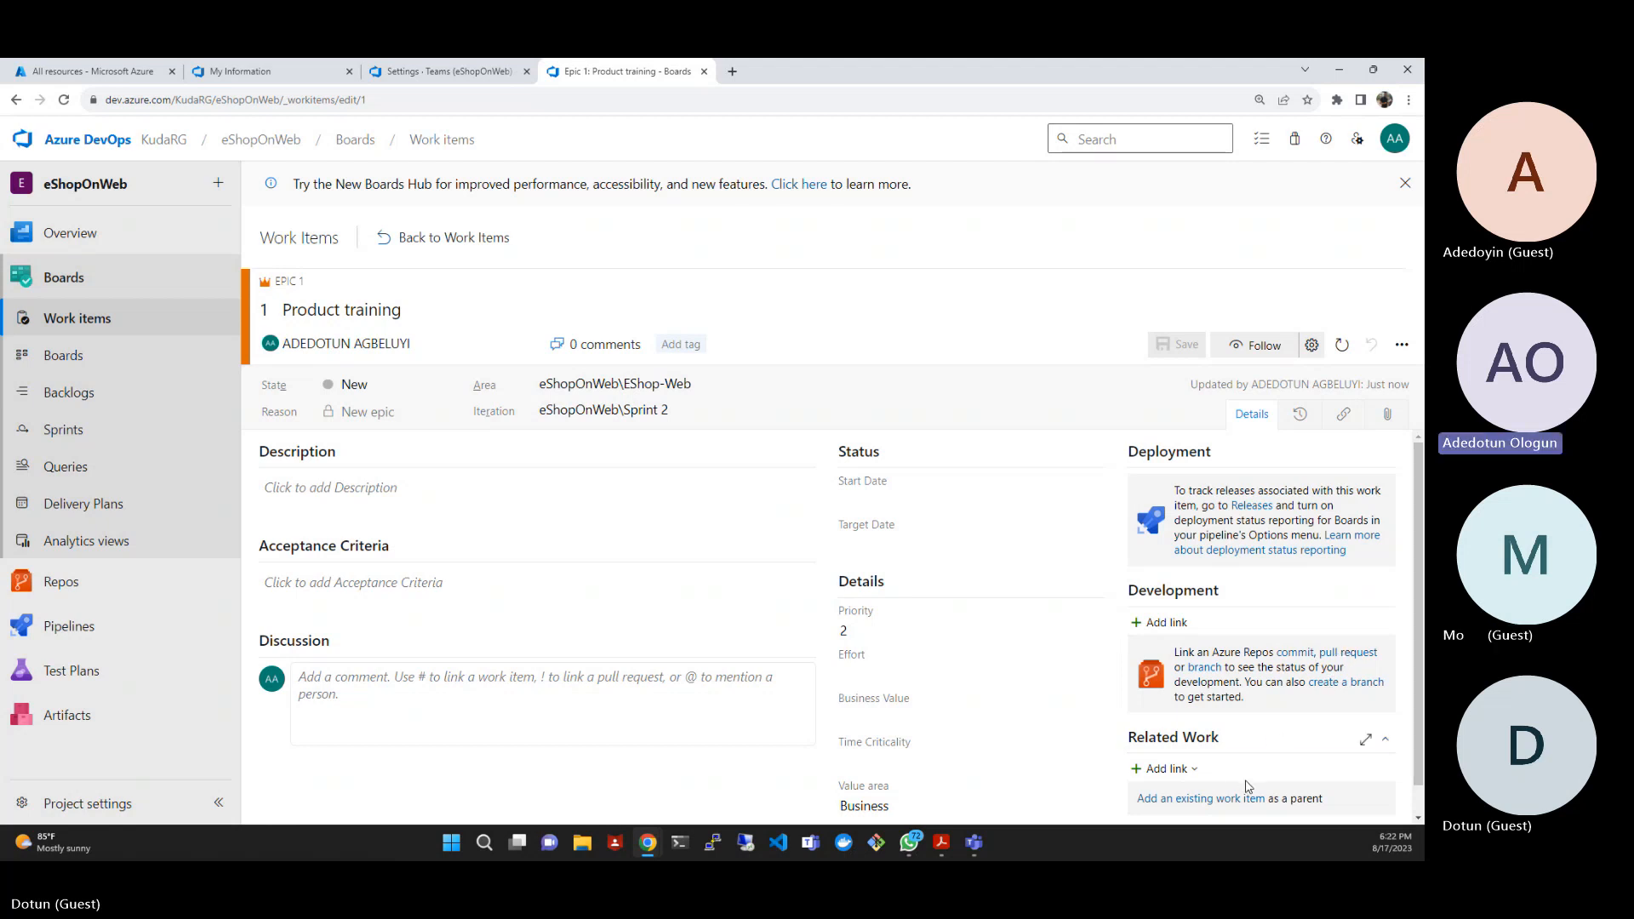
- Start adding a new related item to the epic, with link type Child and work item type Feature
scroll(1241, 769, down, 1)
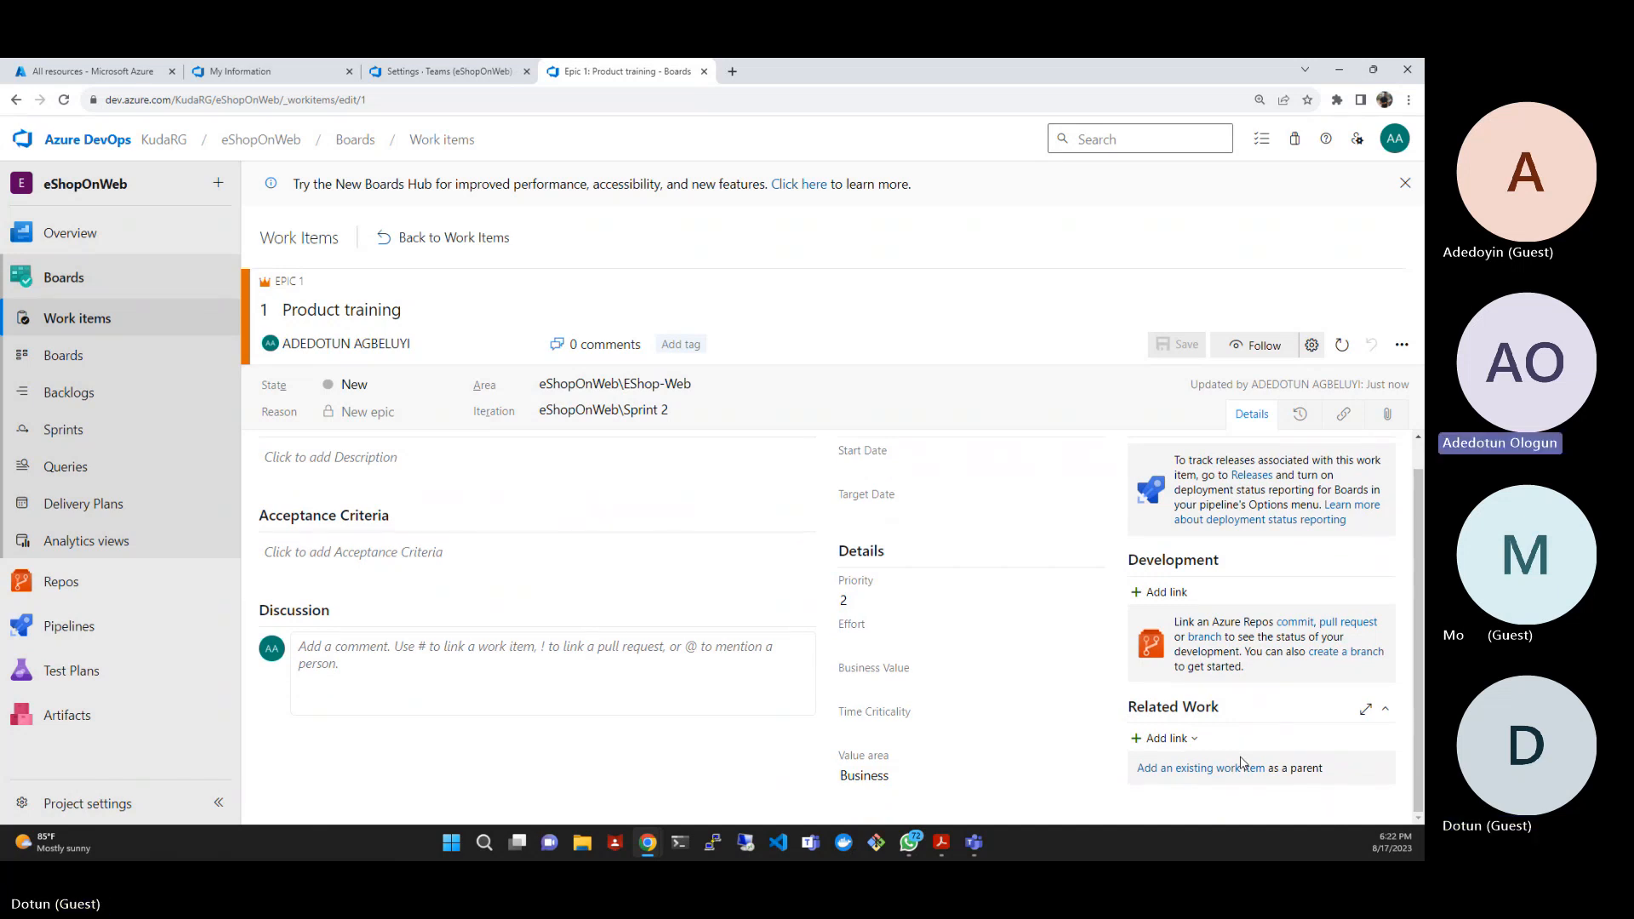
click(1194, 741)
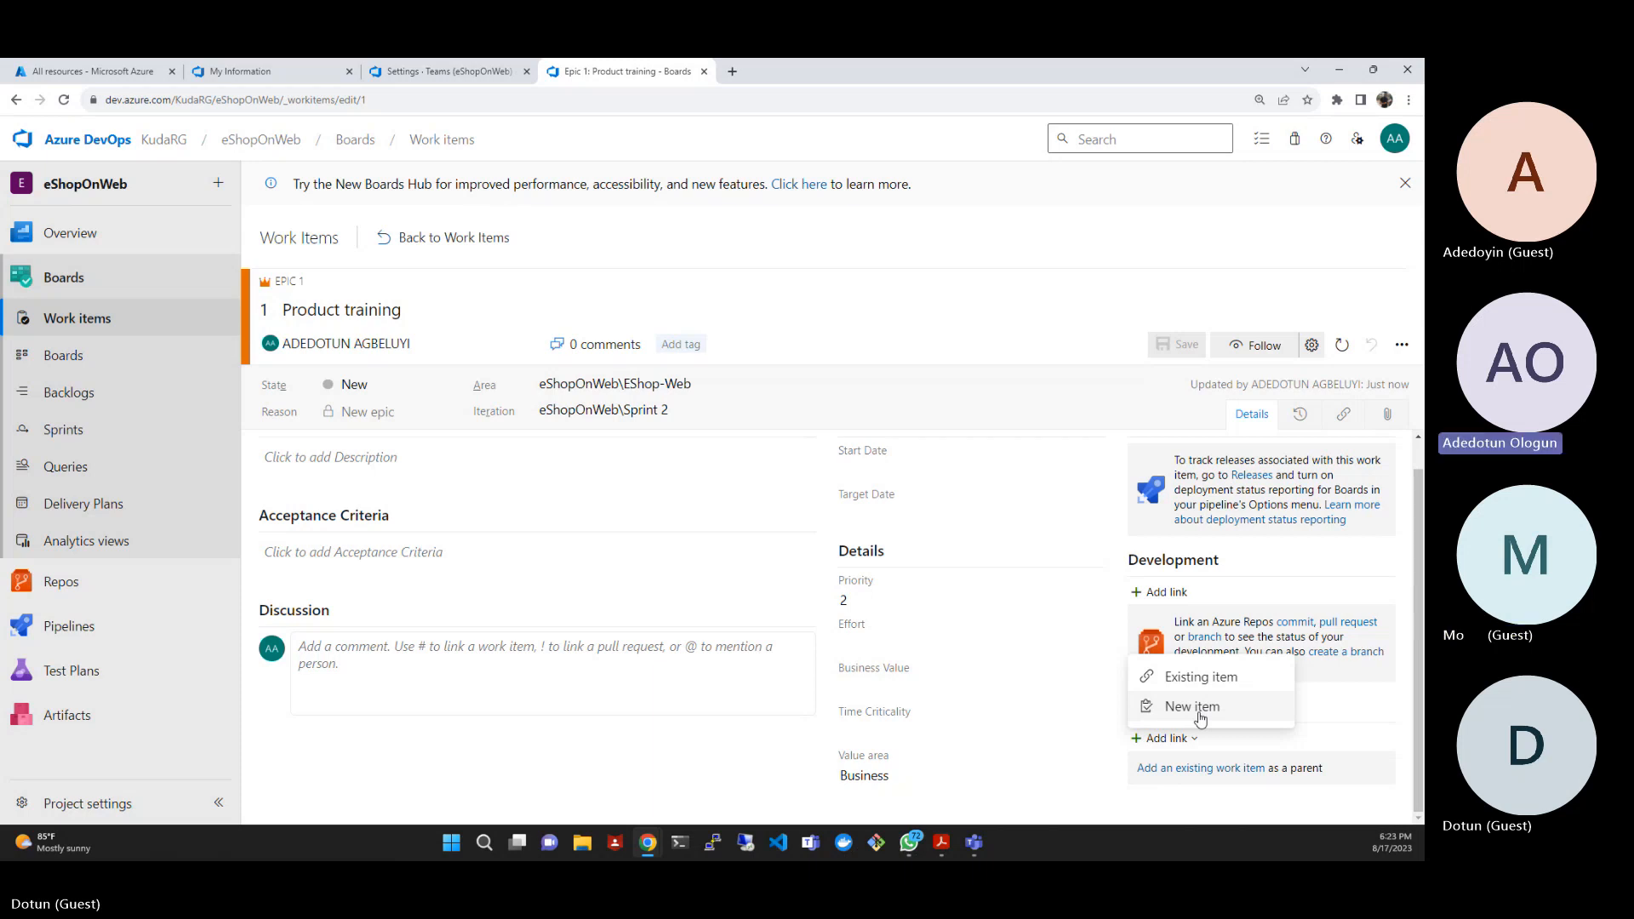
click(1193, 707)
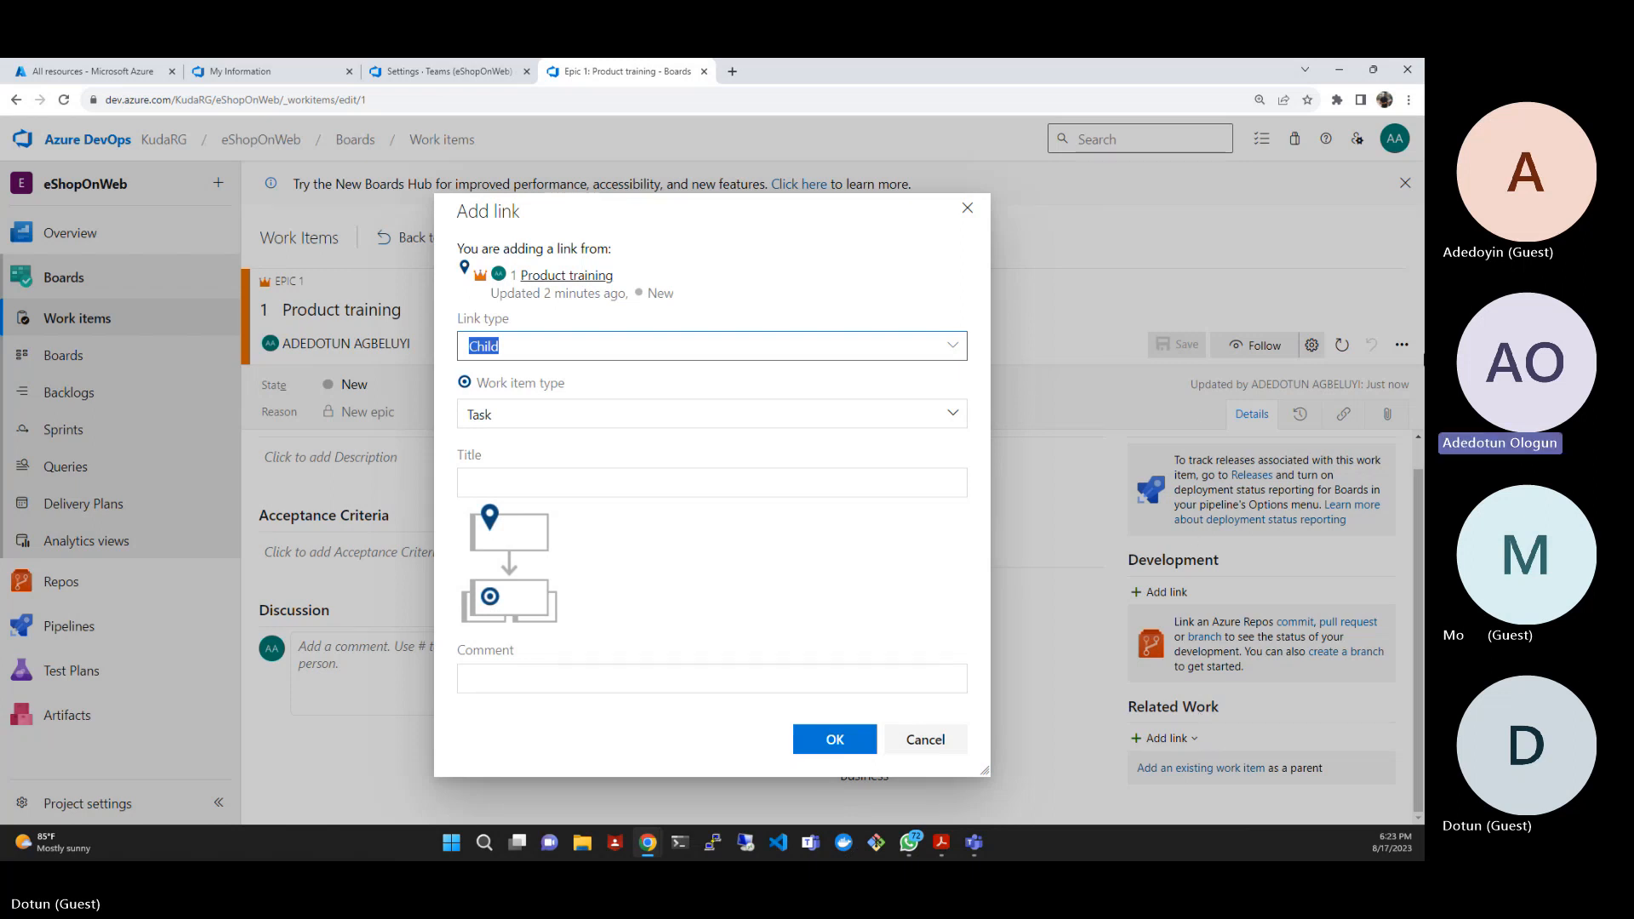
click(927, 347)
click(954, 348)
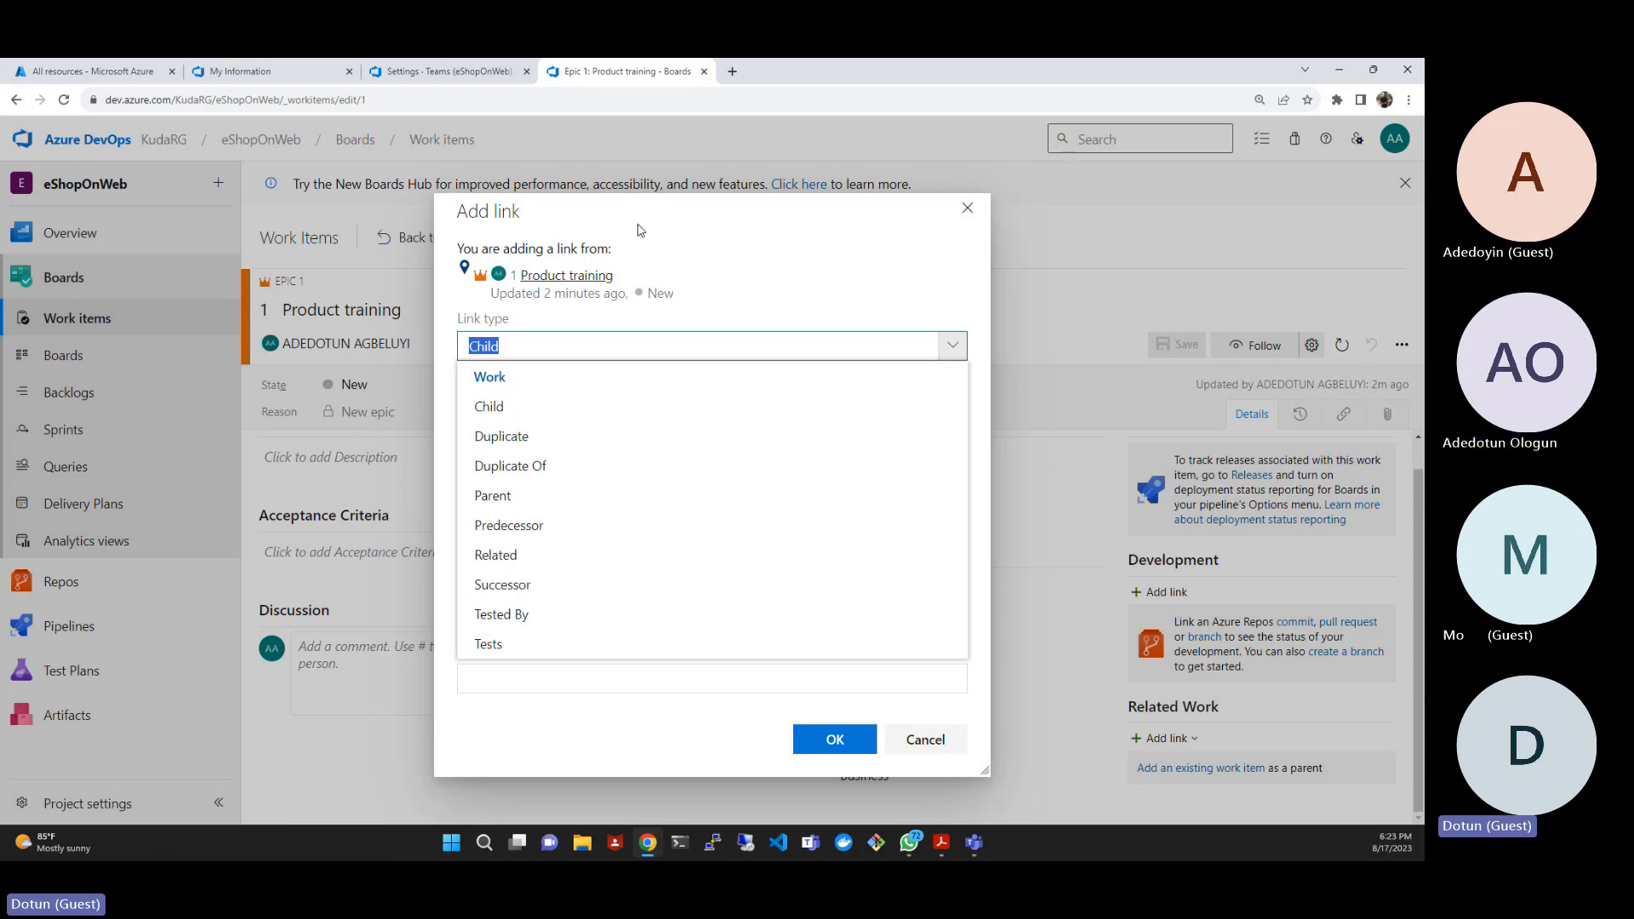
click(489, 404)
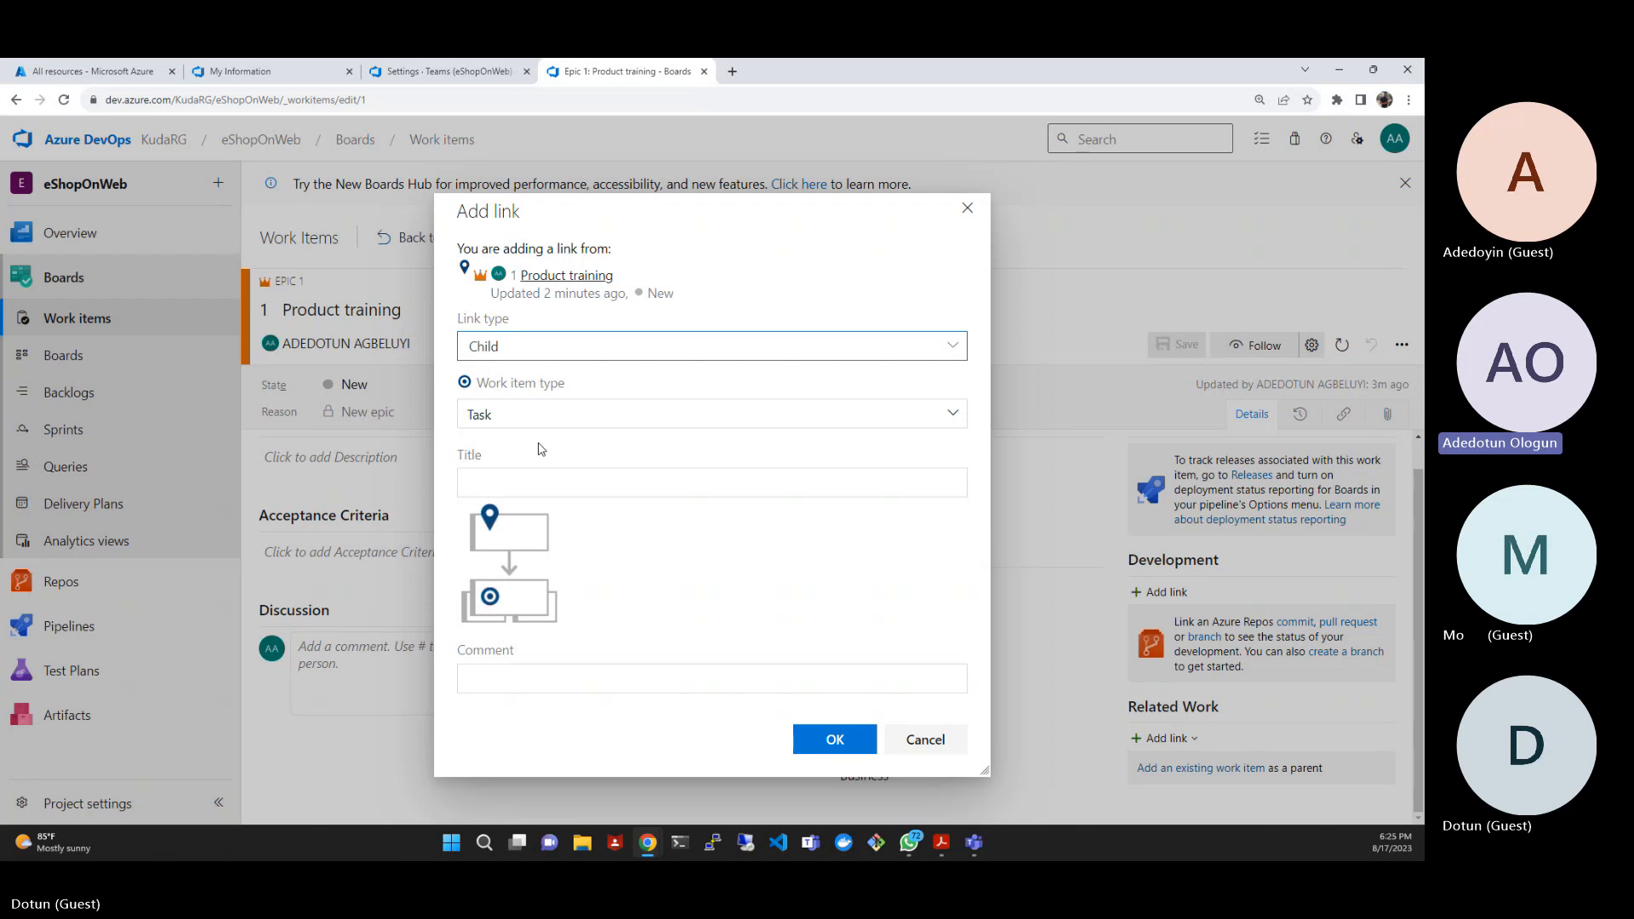
click(960, 346)
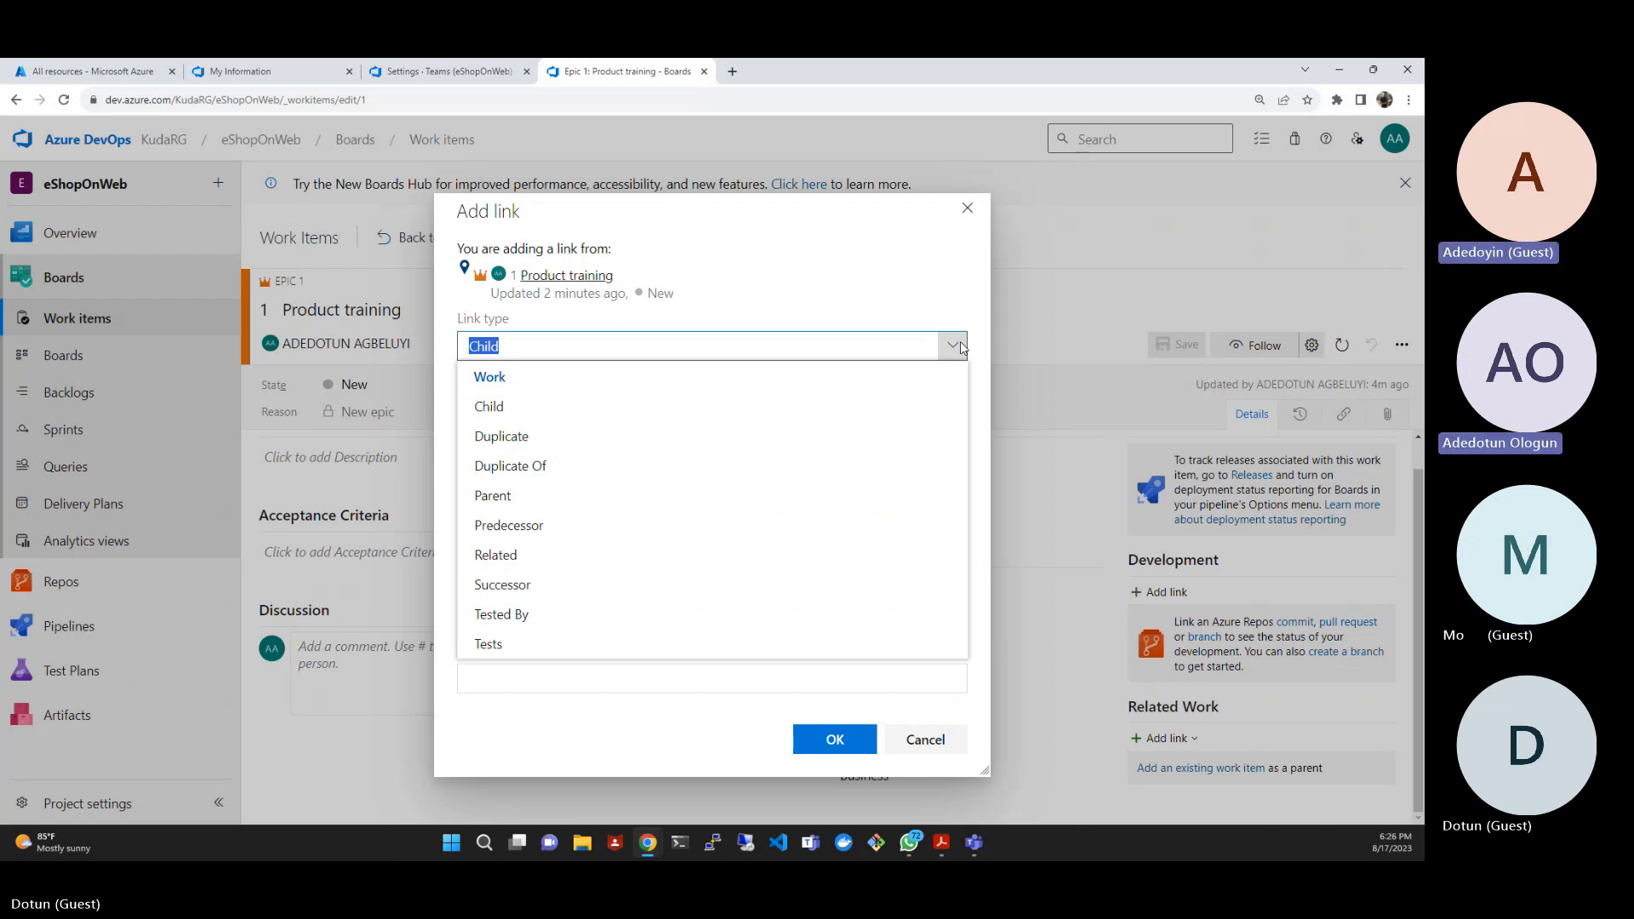
click(544, 407)
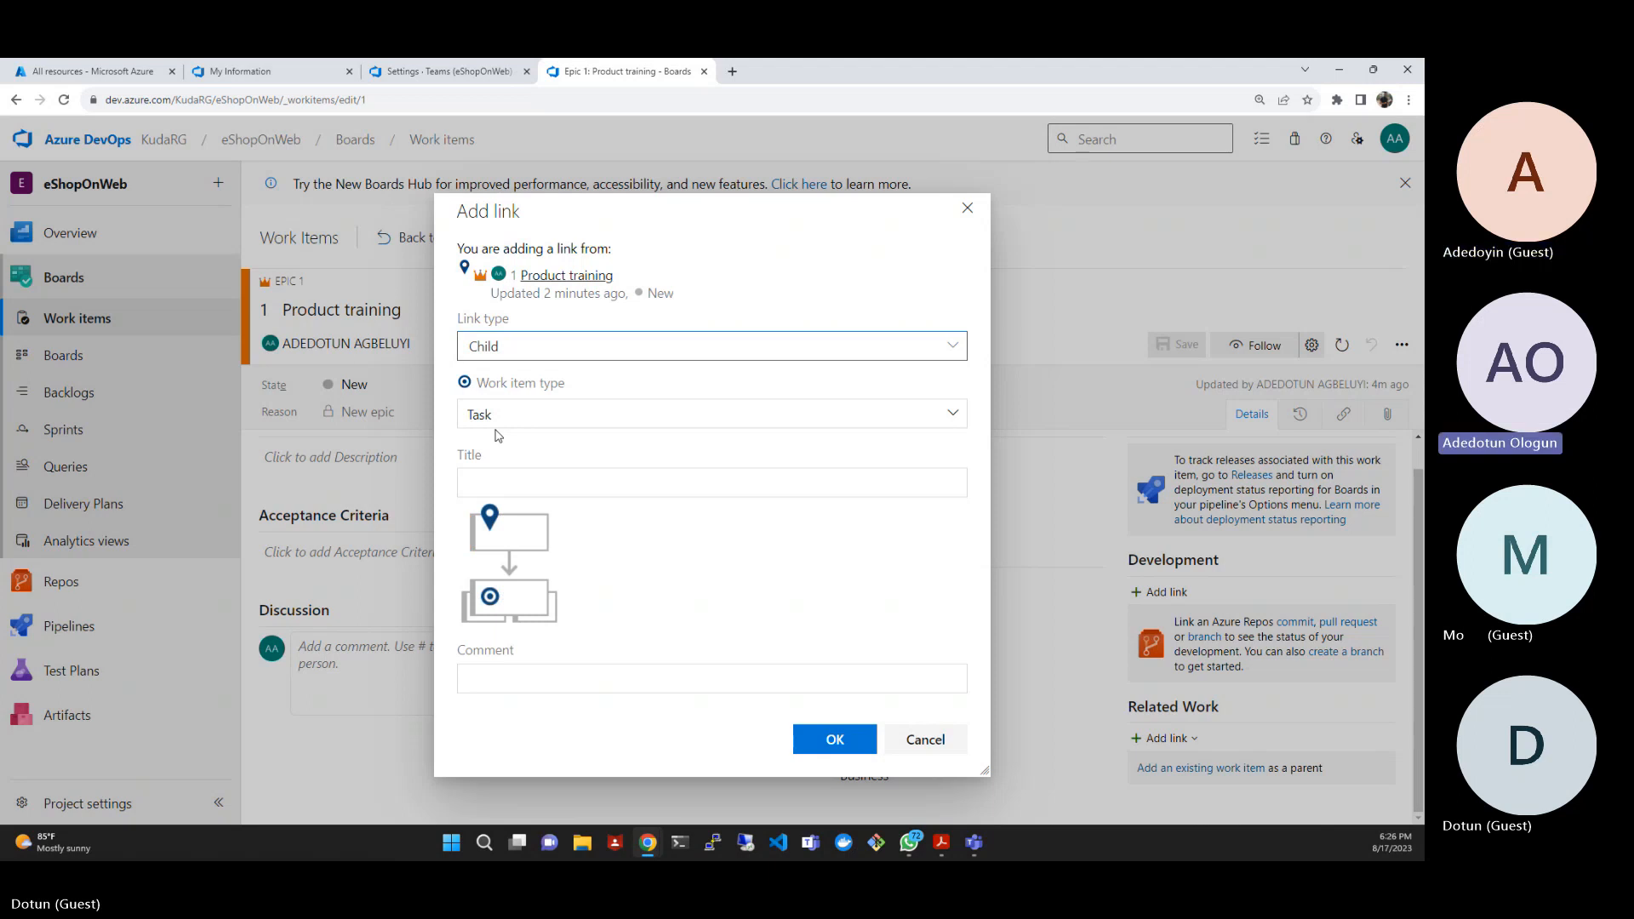
click(504, 415)
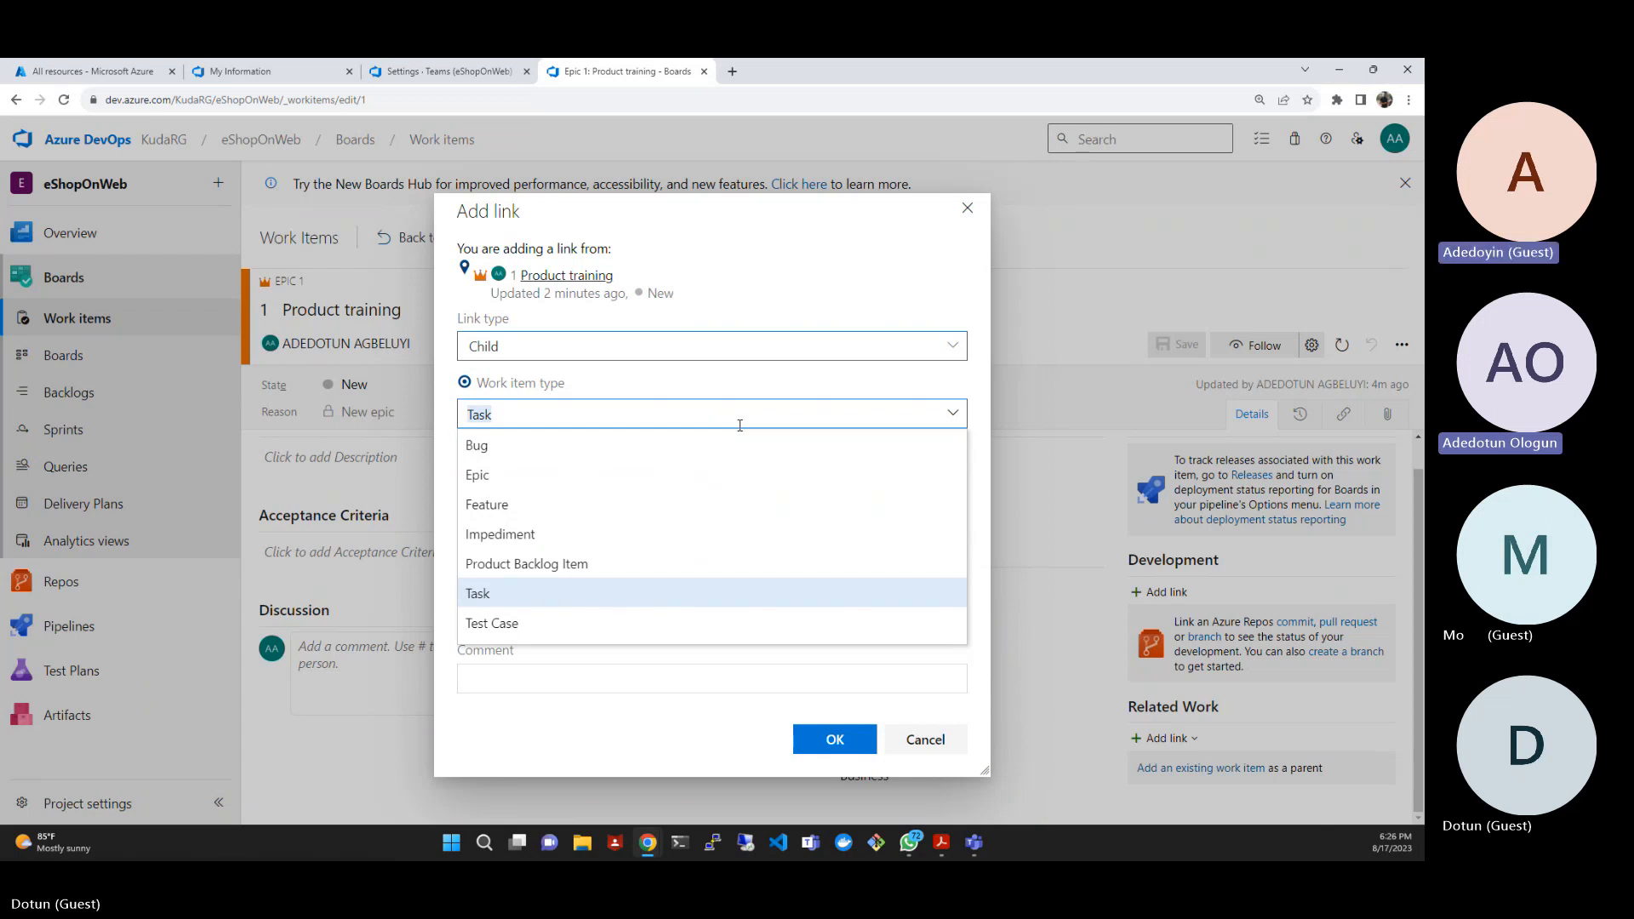
click(496, 511)
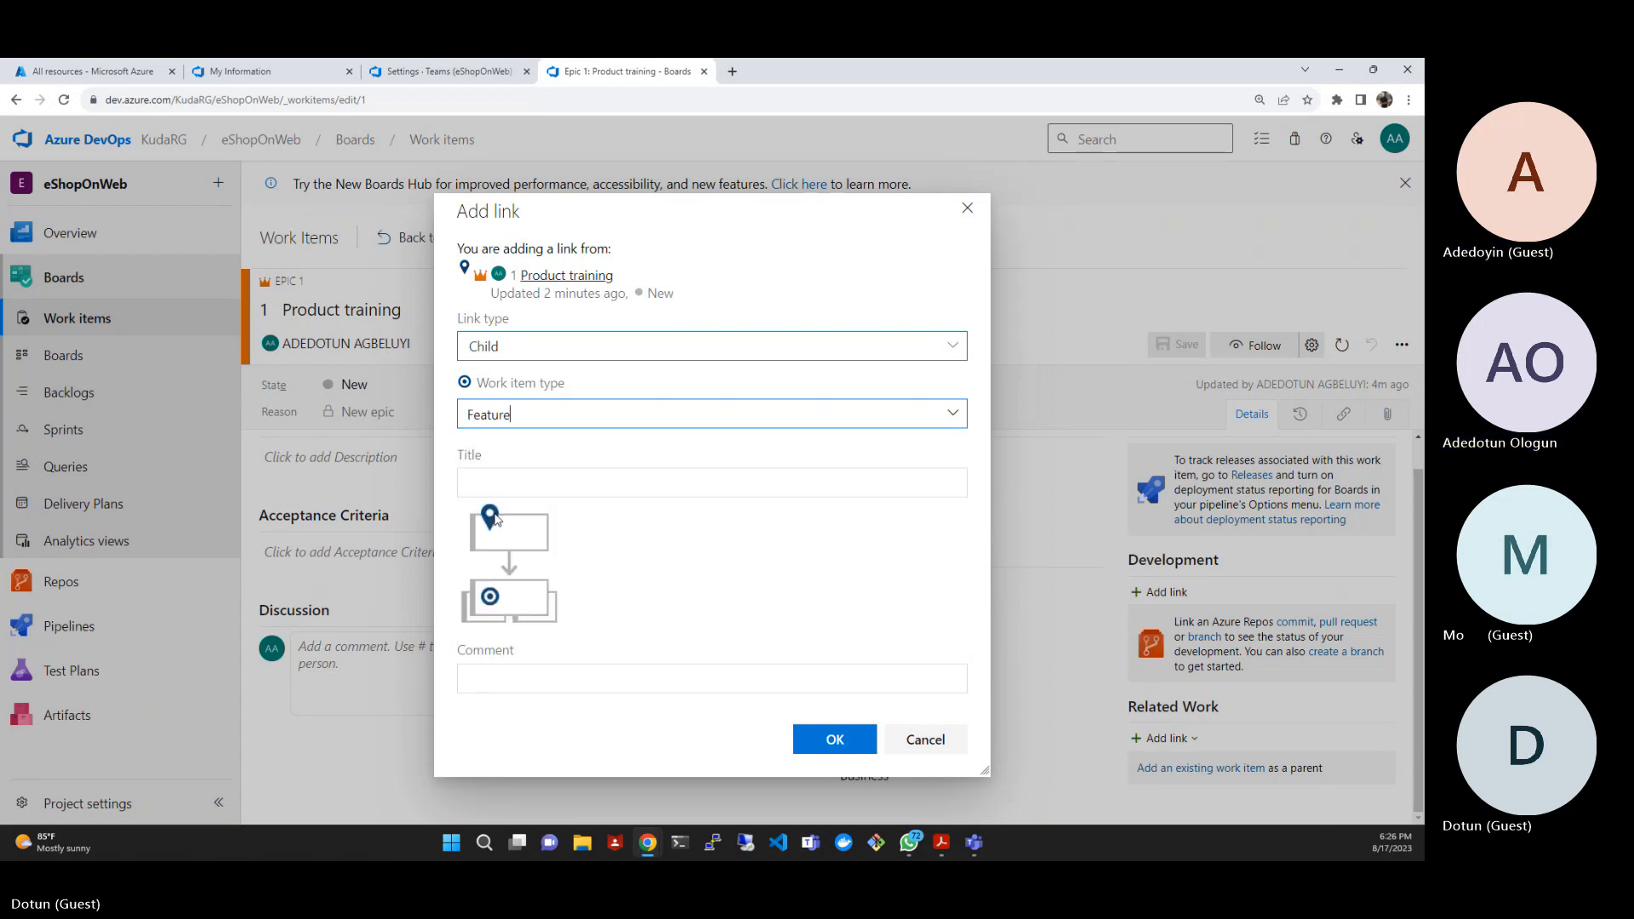
- Title the child feature "Training dashboard", confirm the link, and save and close the new feature
click(528, 479)
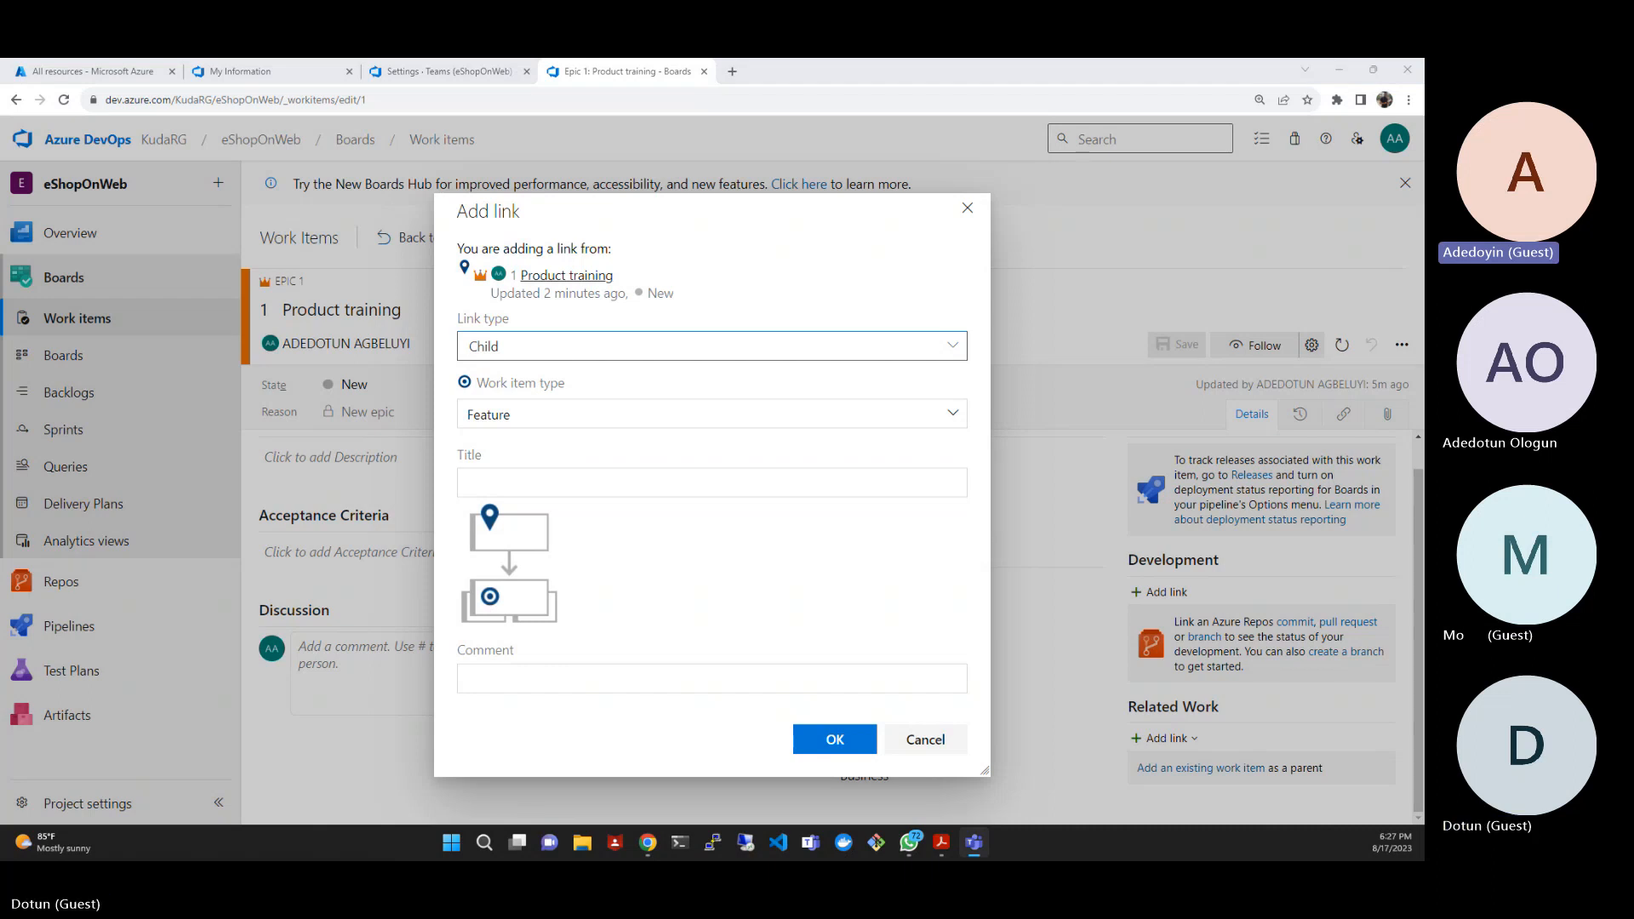
click(594, 482)
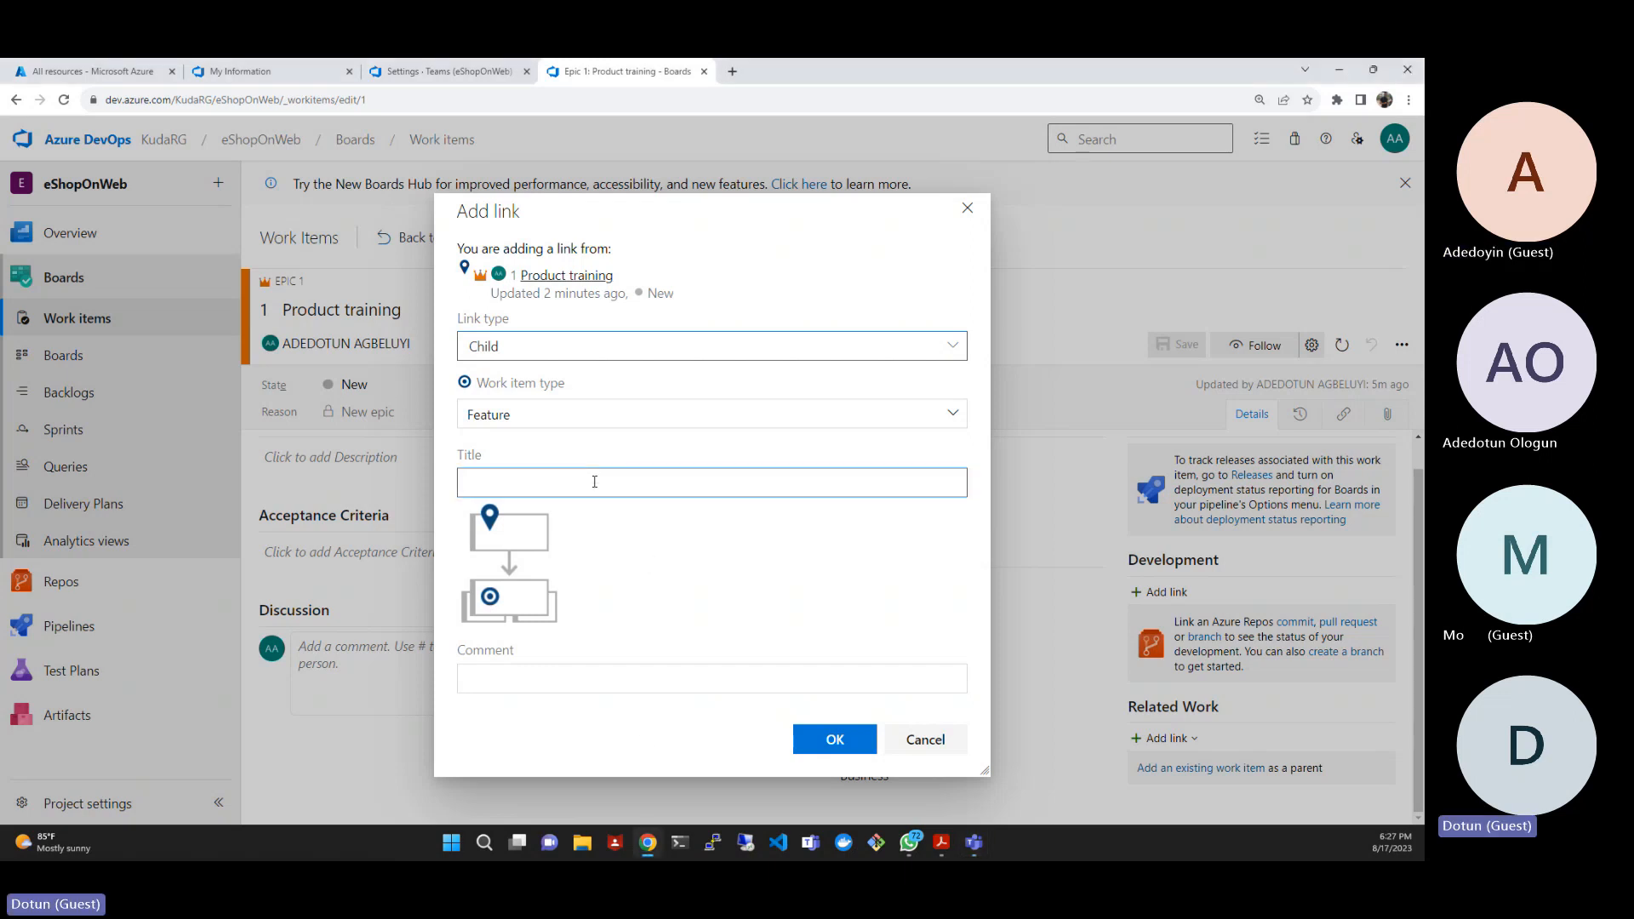
text(Training dashboard)
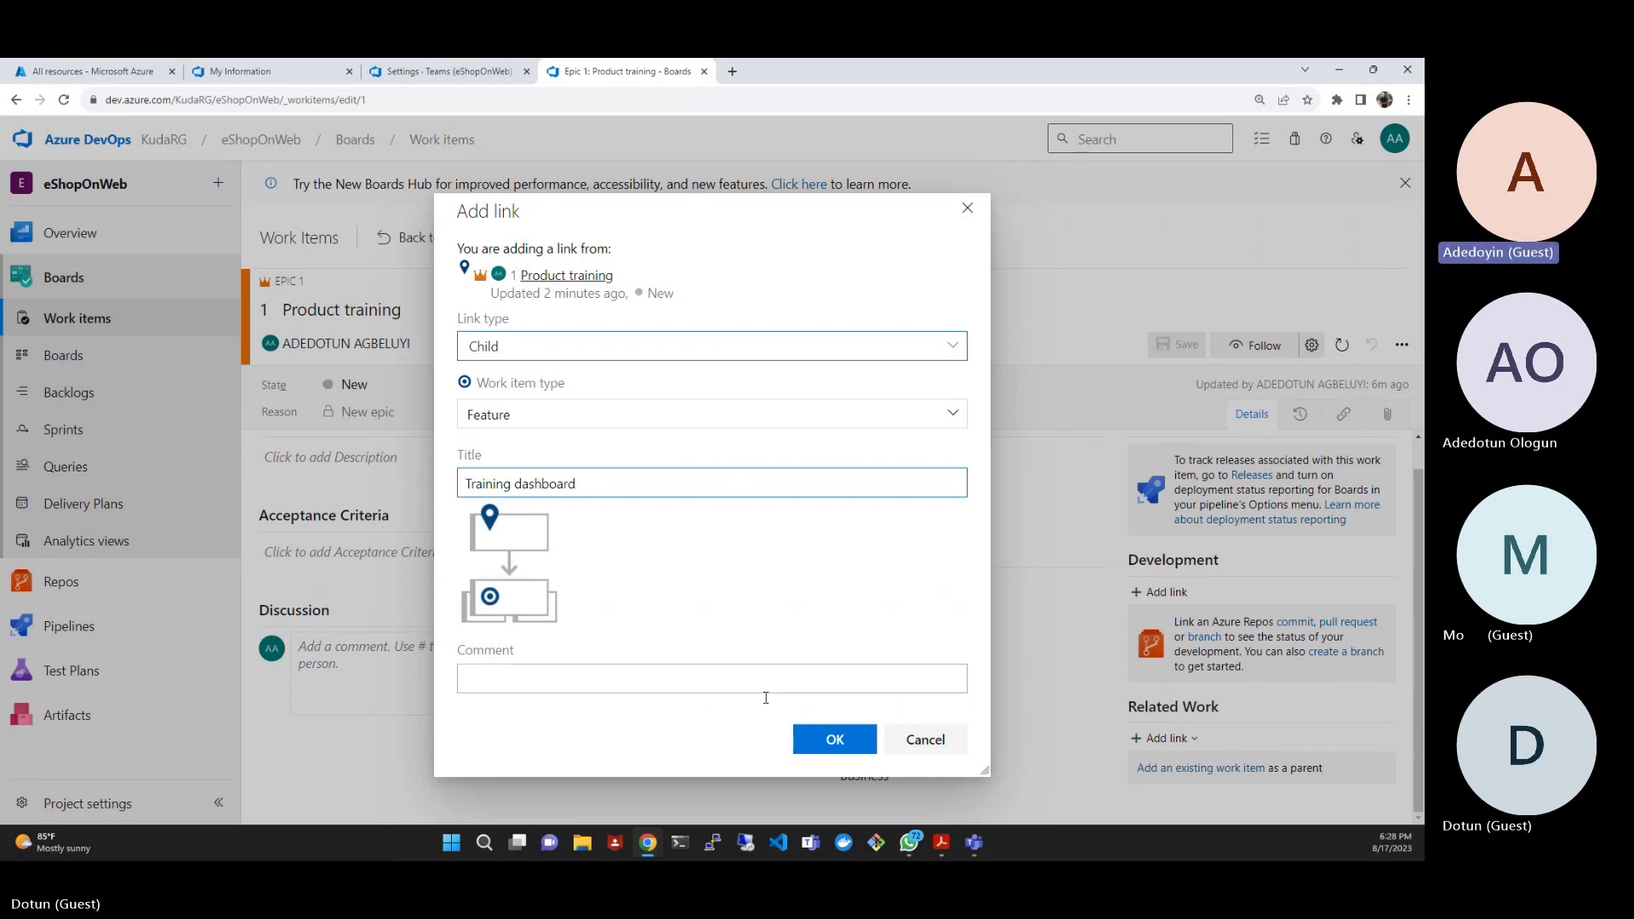
click(825, 746)
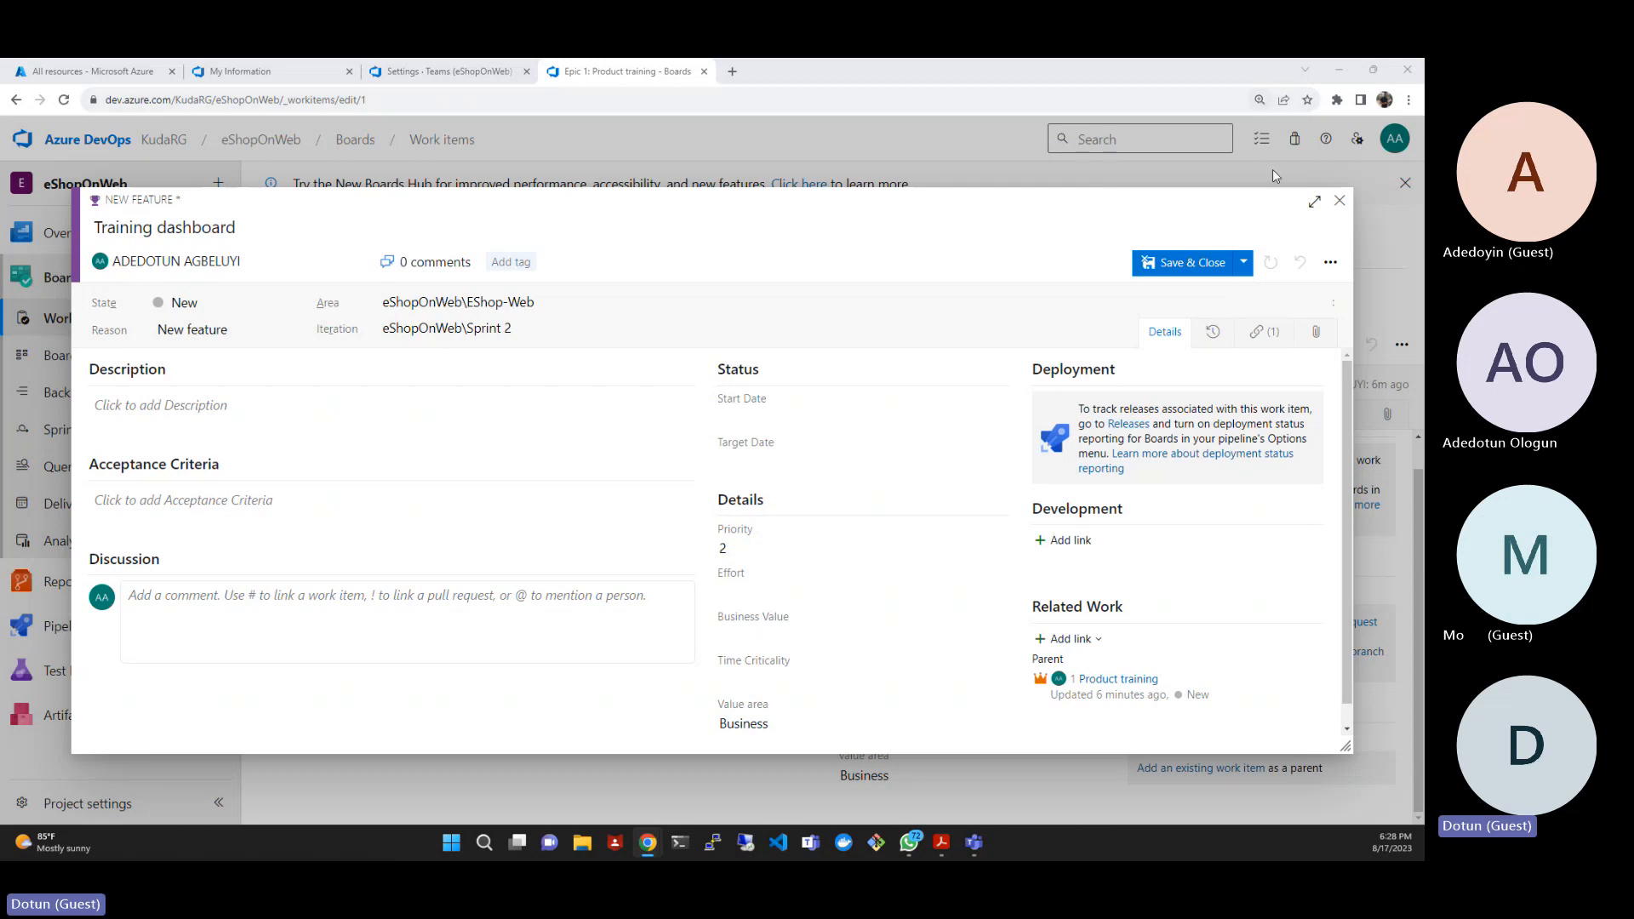
click(1211, 266)
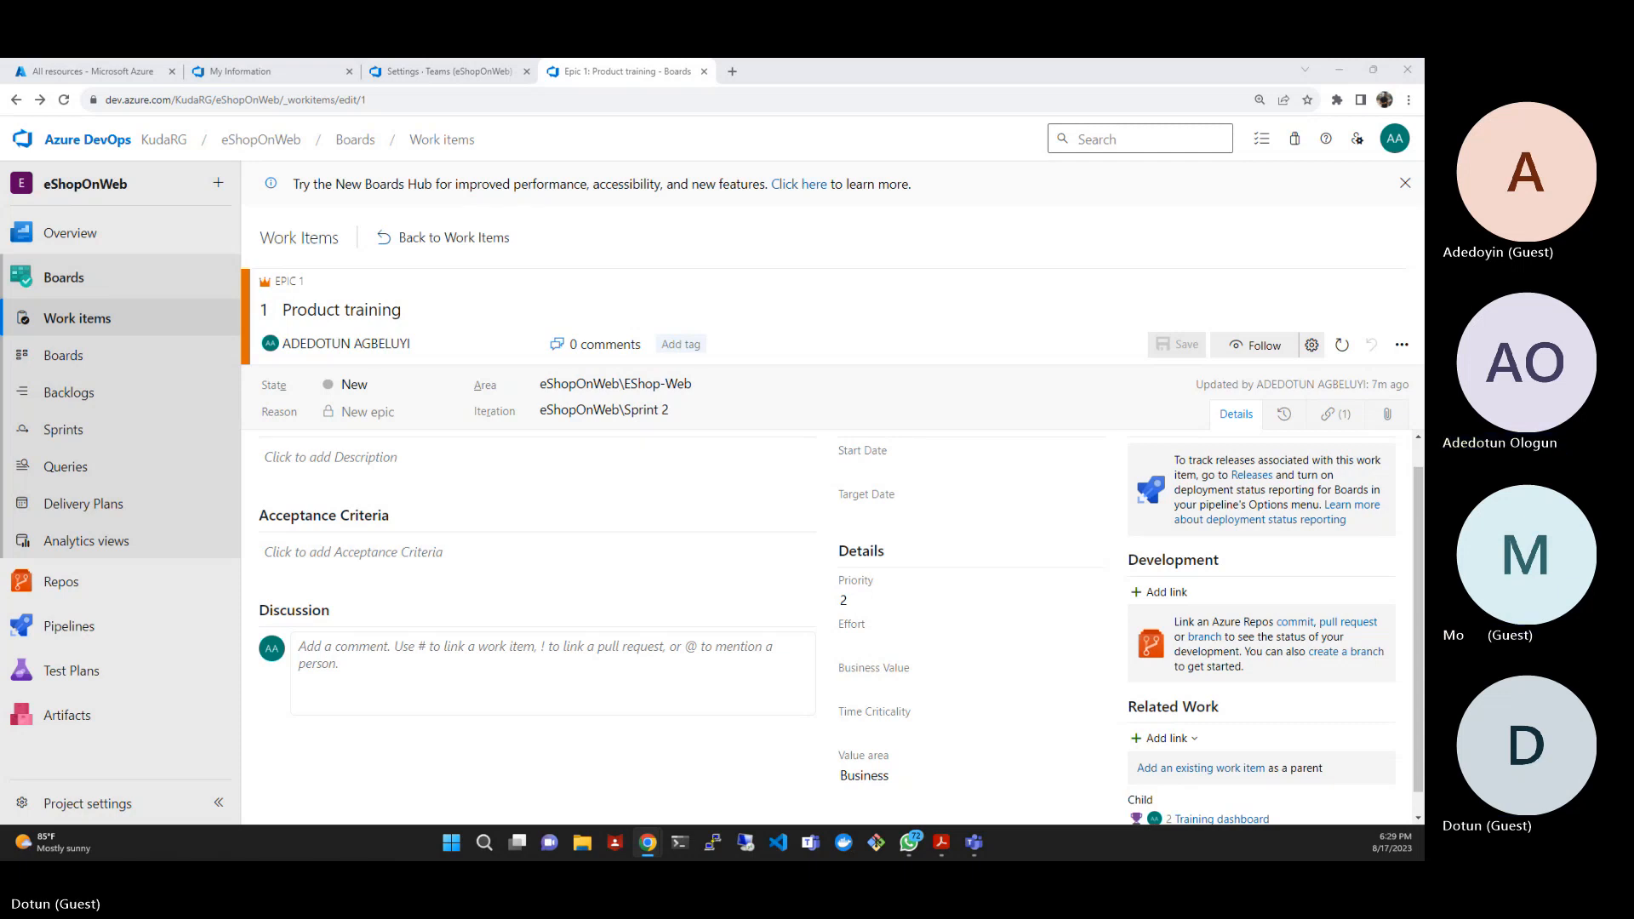
- Open the project's boards and switch from the default team's board to the EShop-Web team's board
click(81, 362)
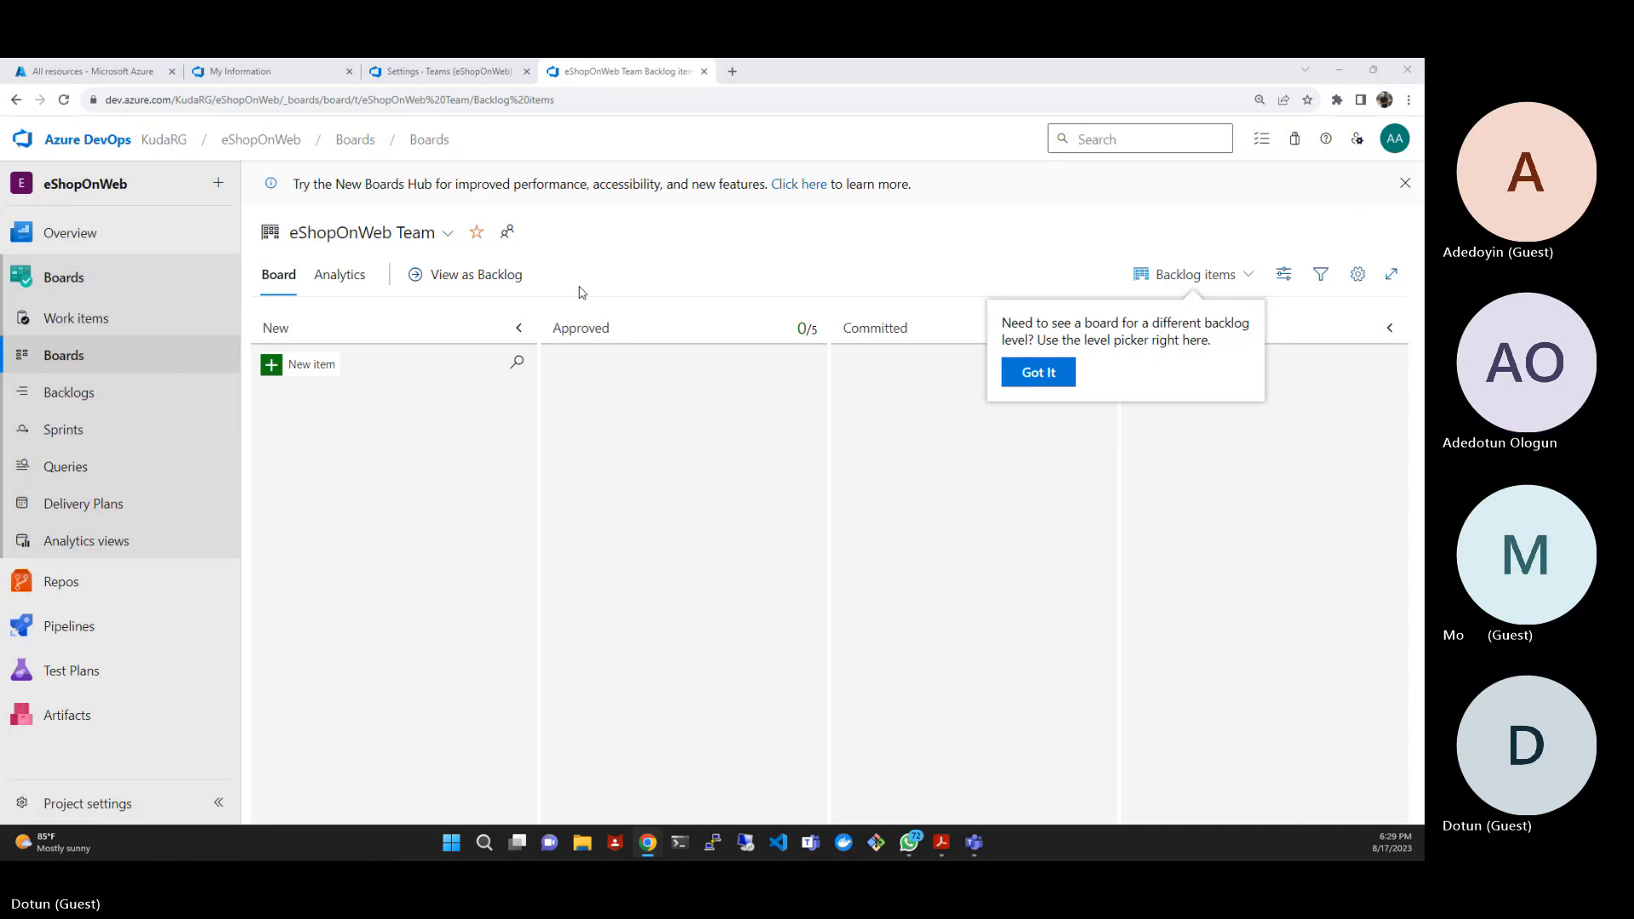
click(1221, 206)
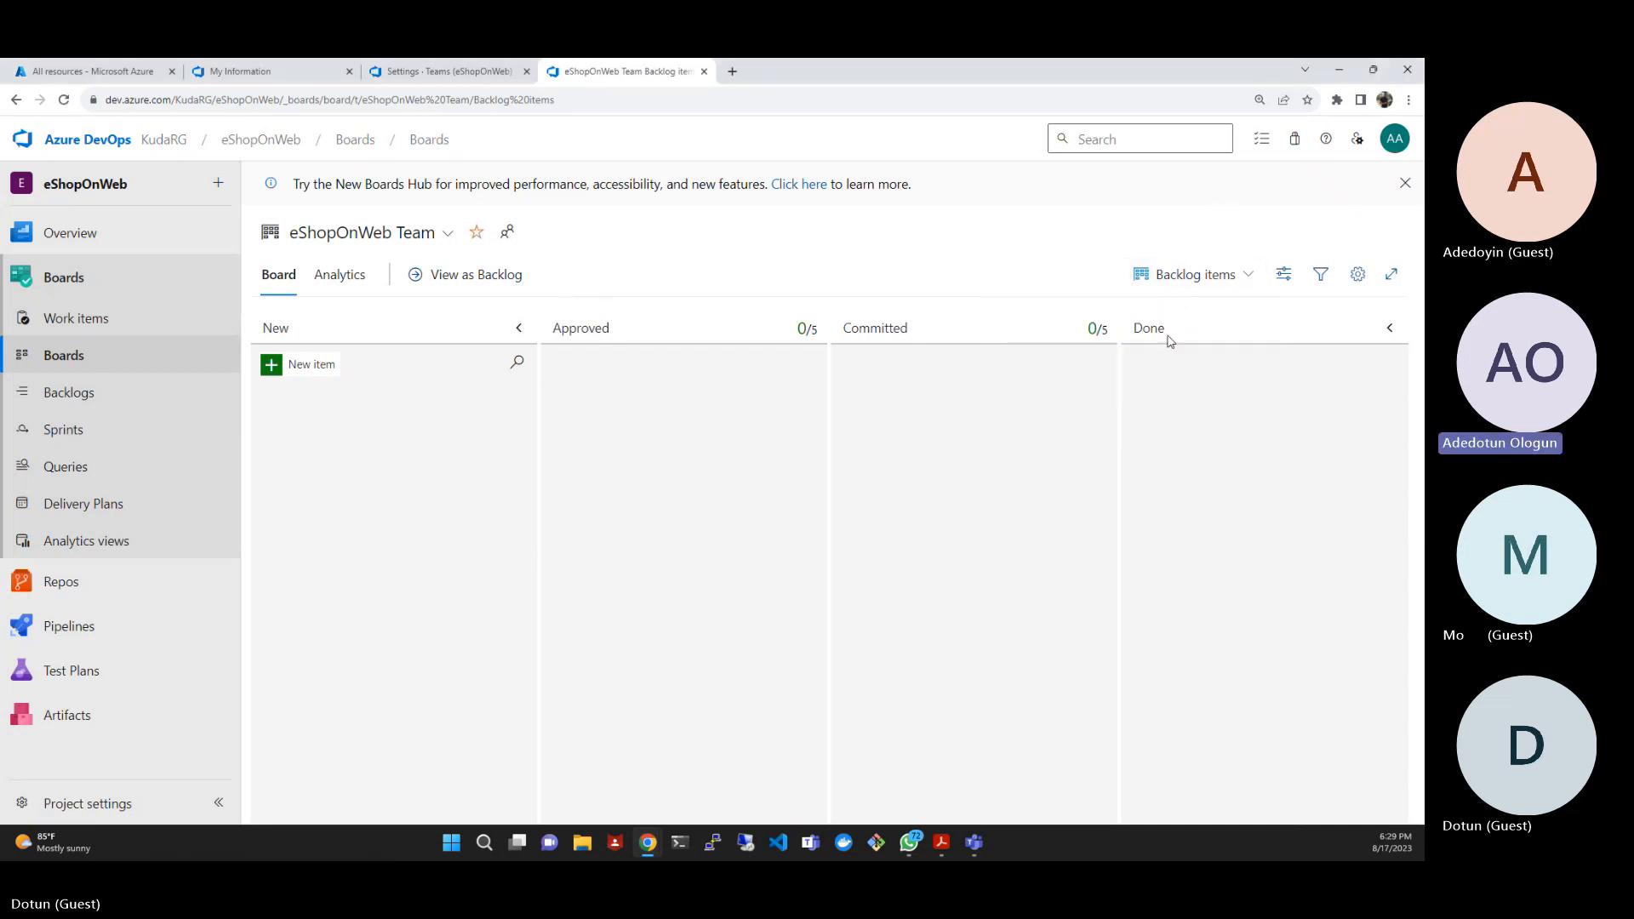
click(449, 235)
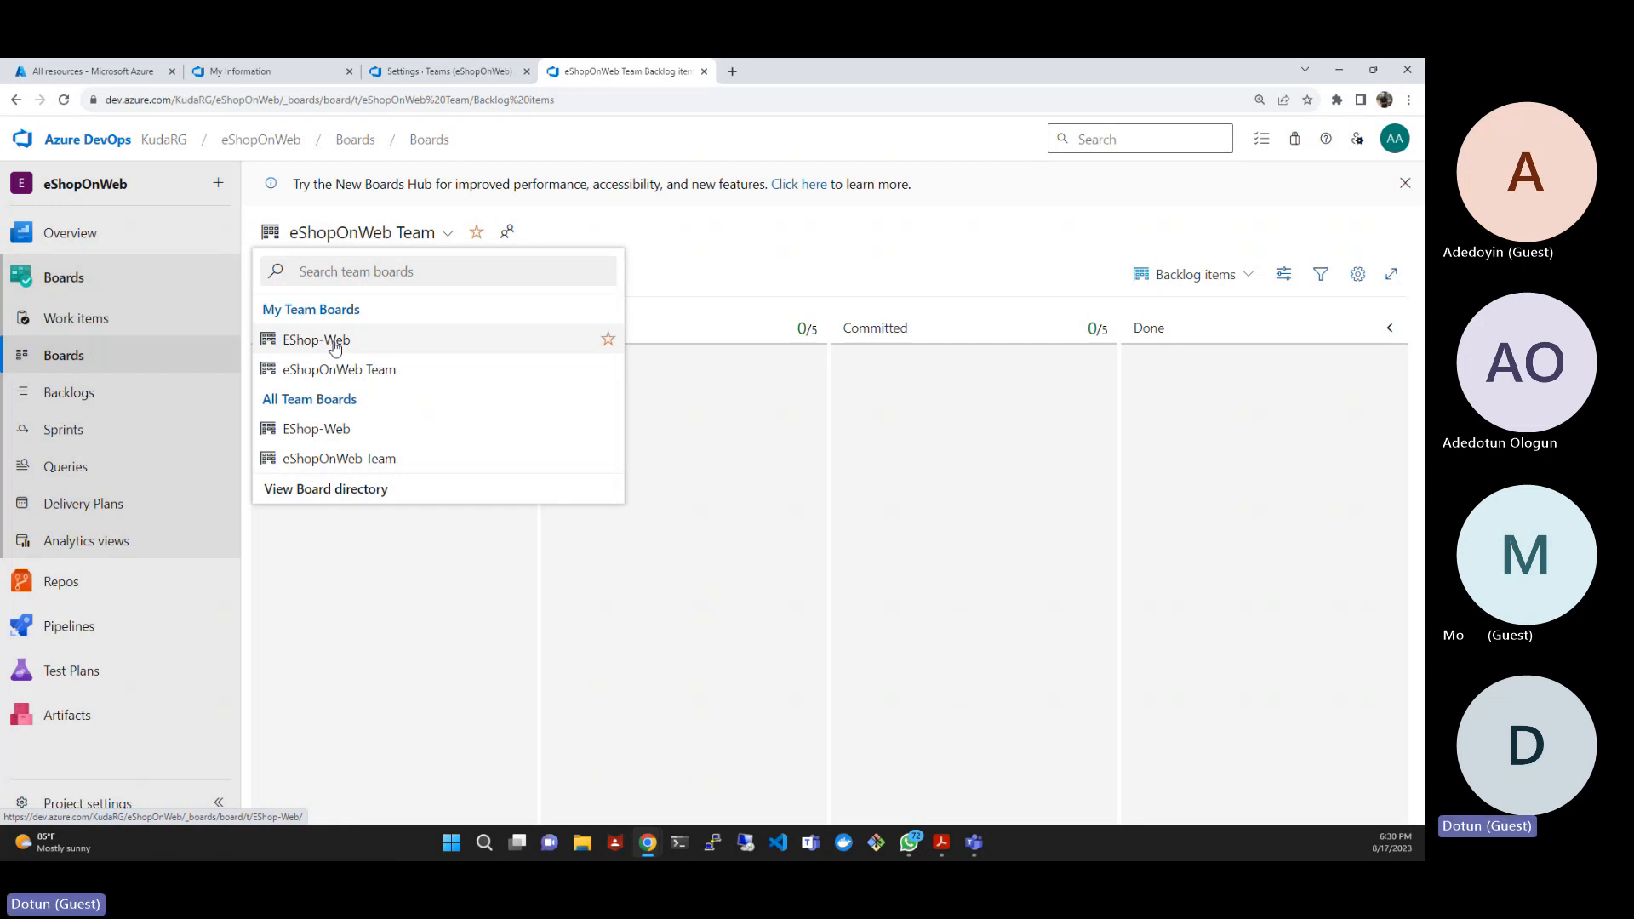
click(796, 267)
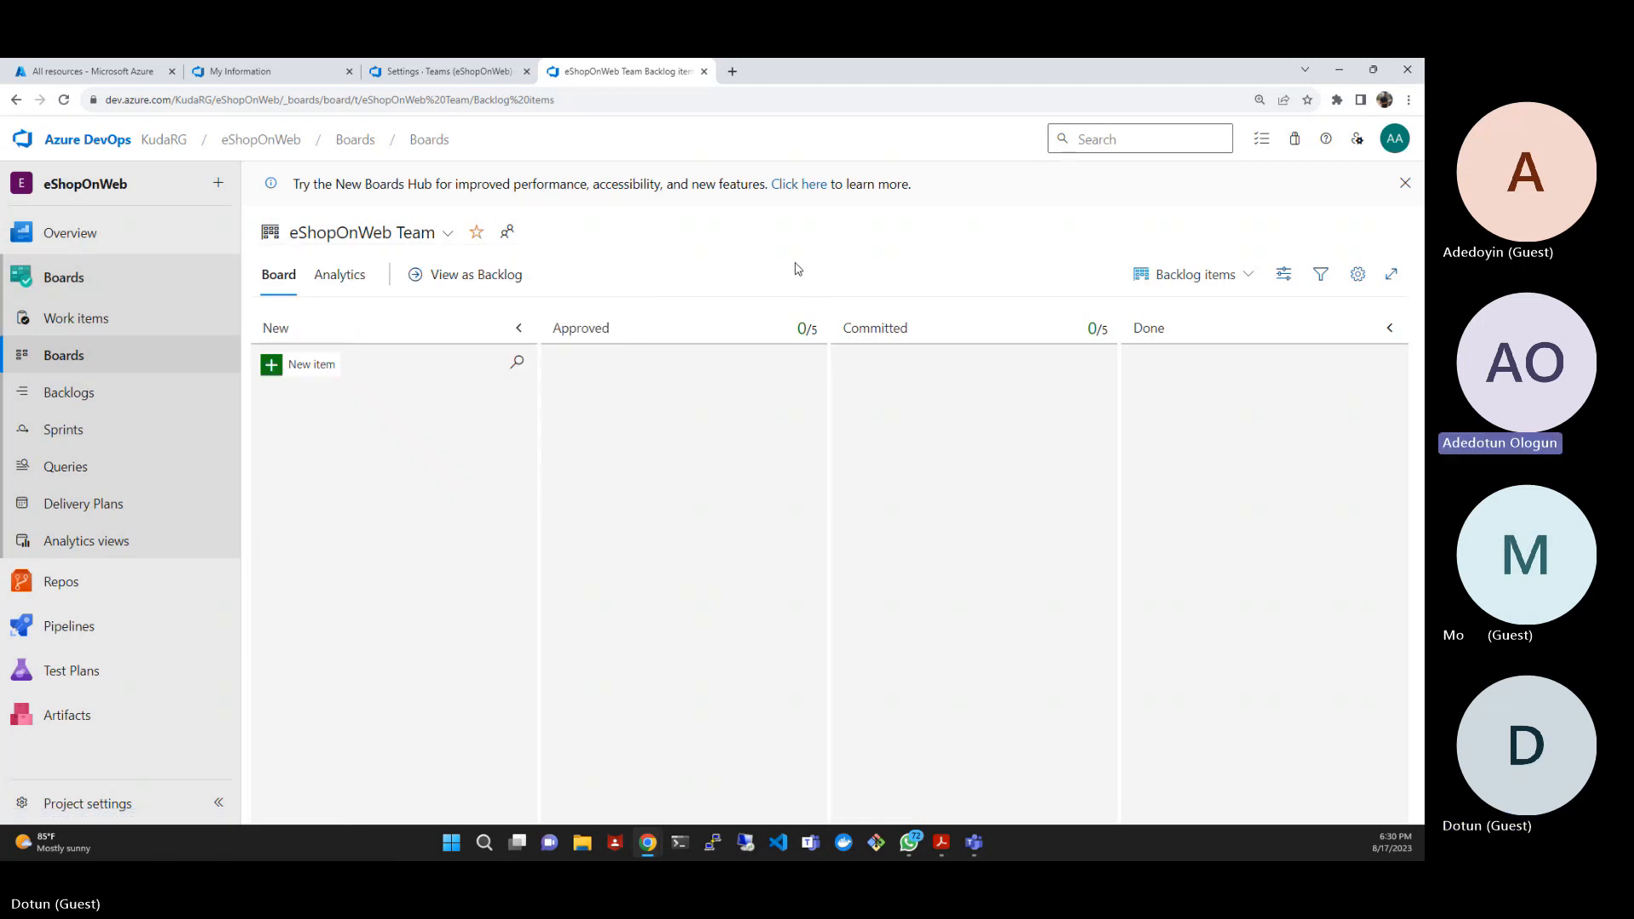
click(409, 246)
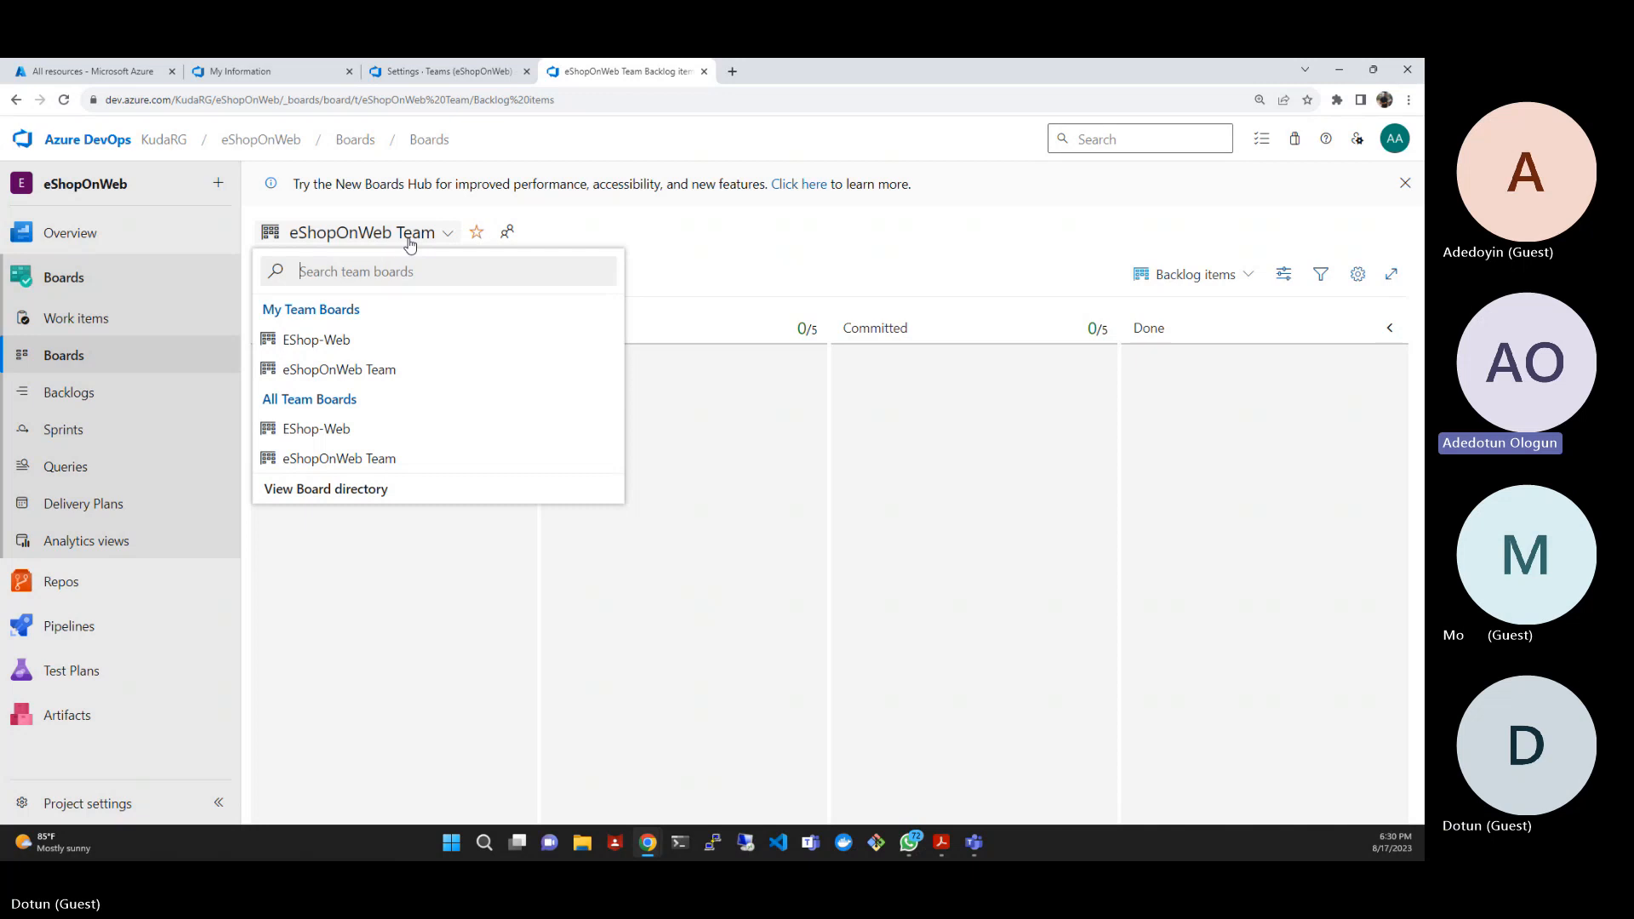
click(321, 341)
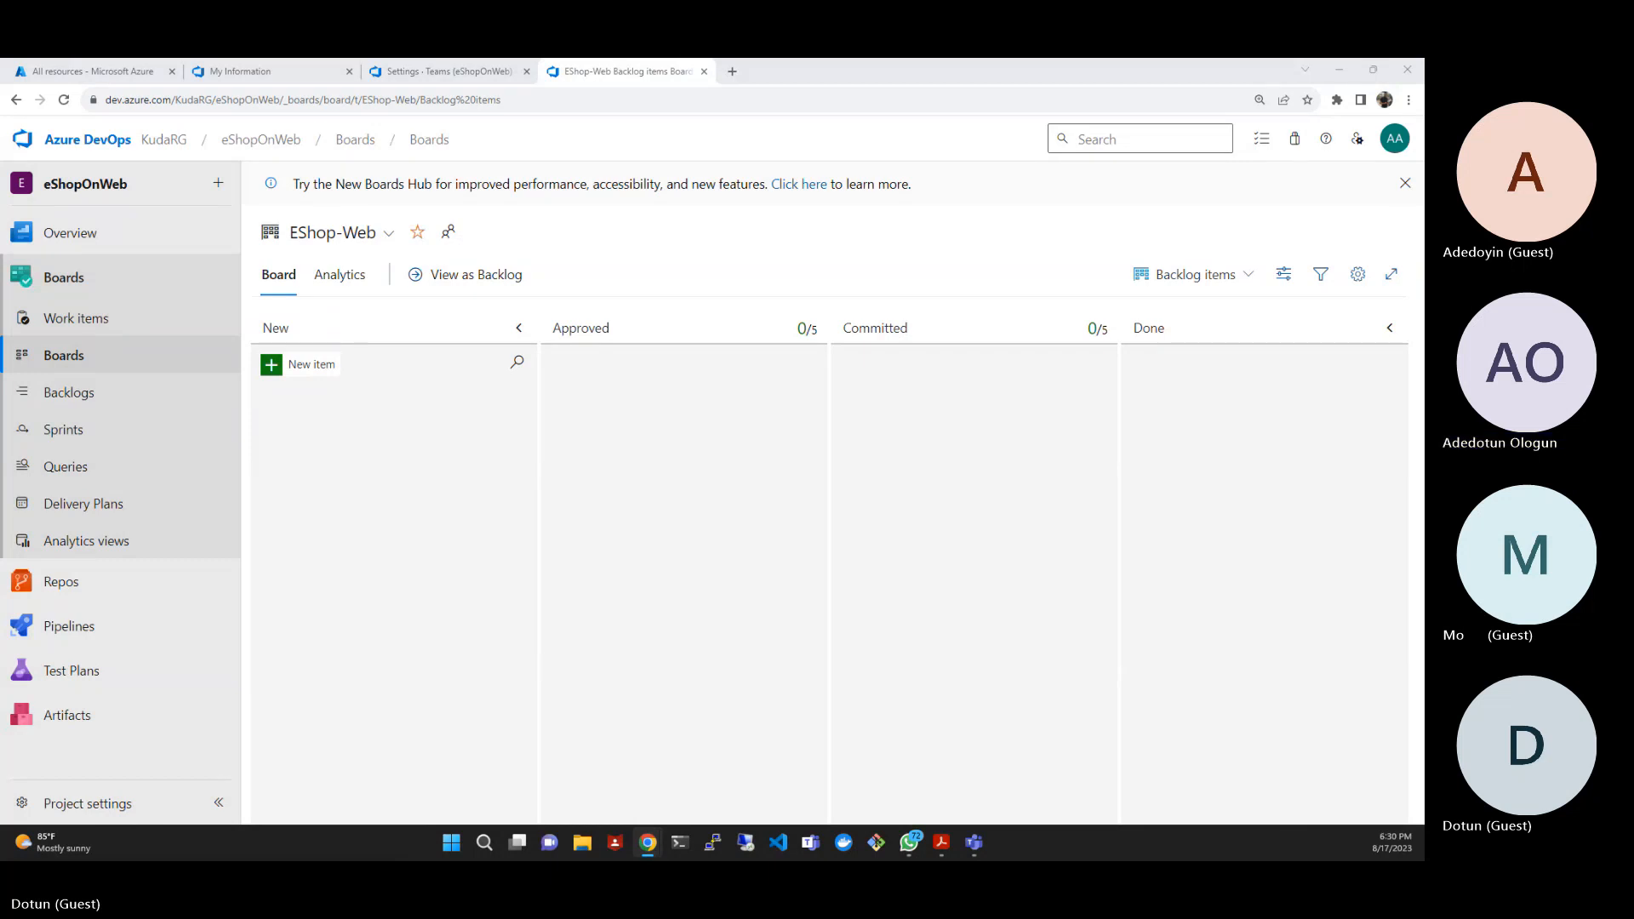
- Examine the EShop-Web board's analytics, its backlog level choices and its view options
mouse_move(127, 233)
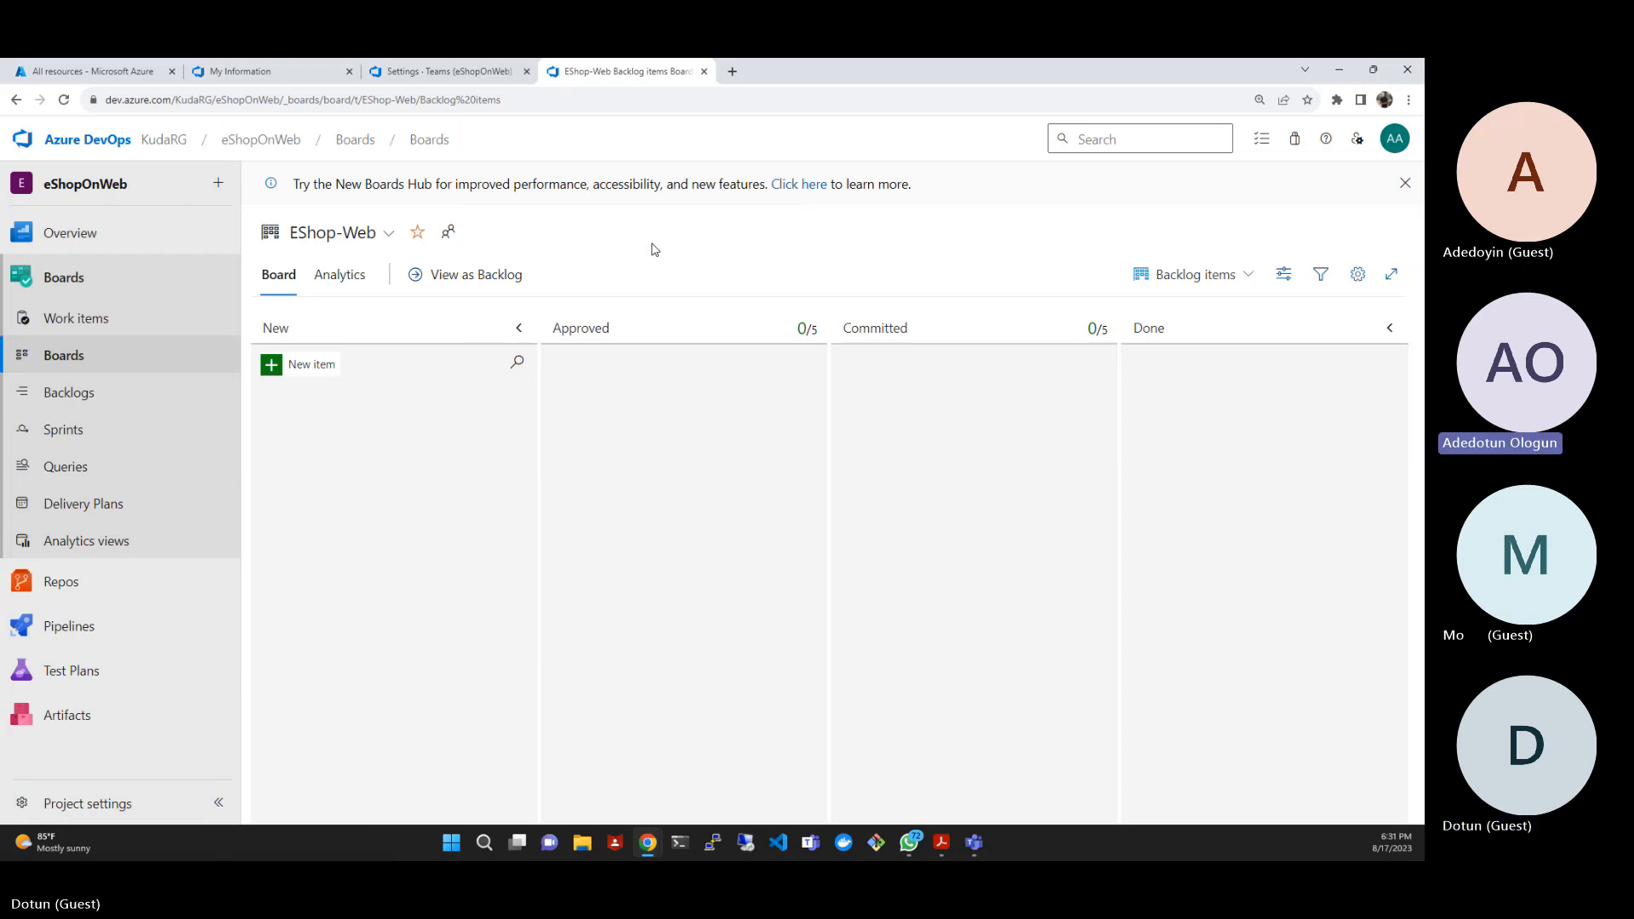
click(332, 276)
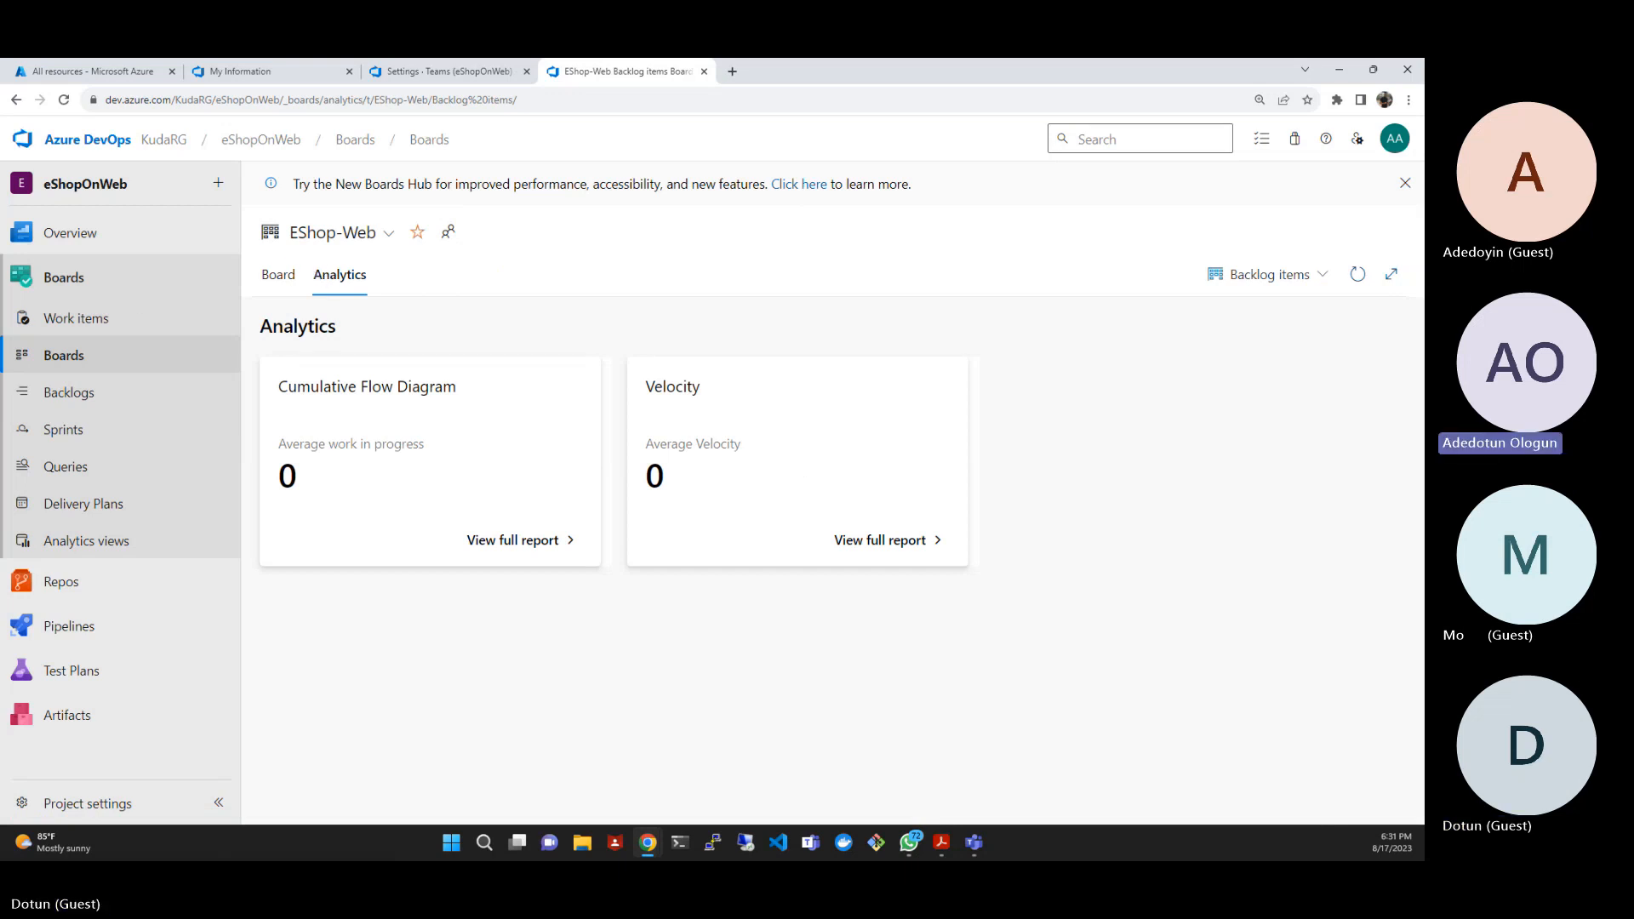
click(290, 279)
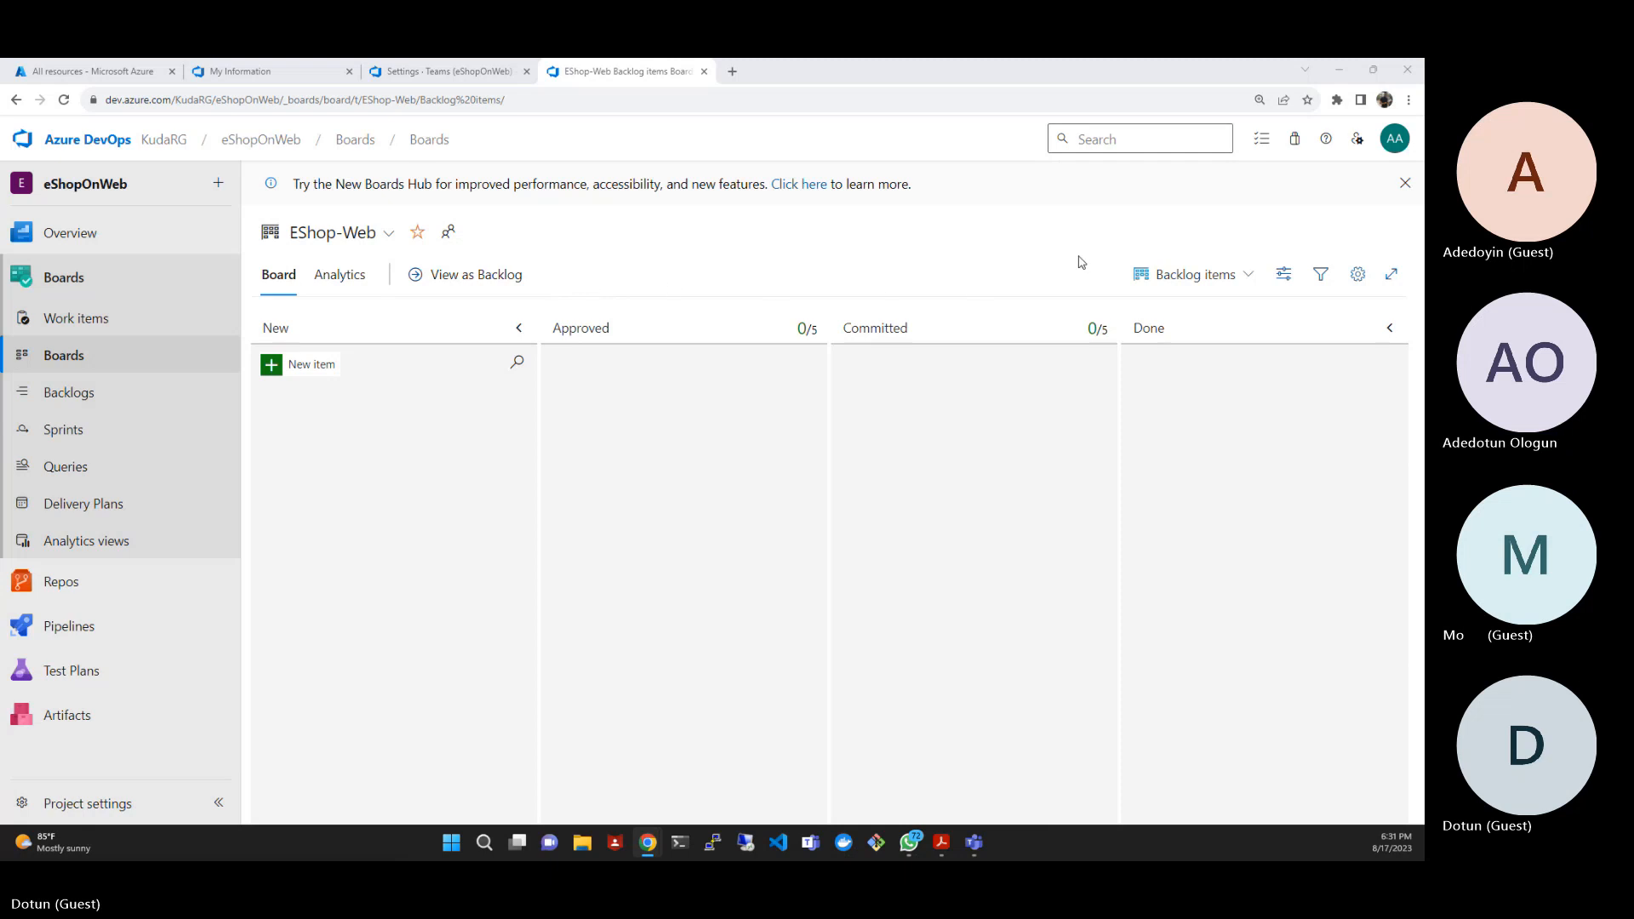
click(1249, 277)
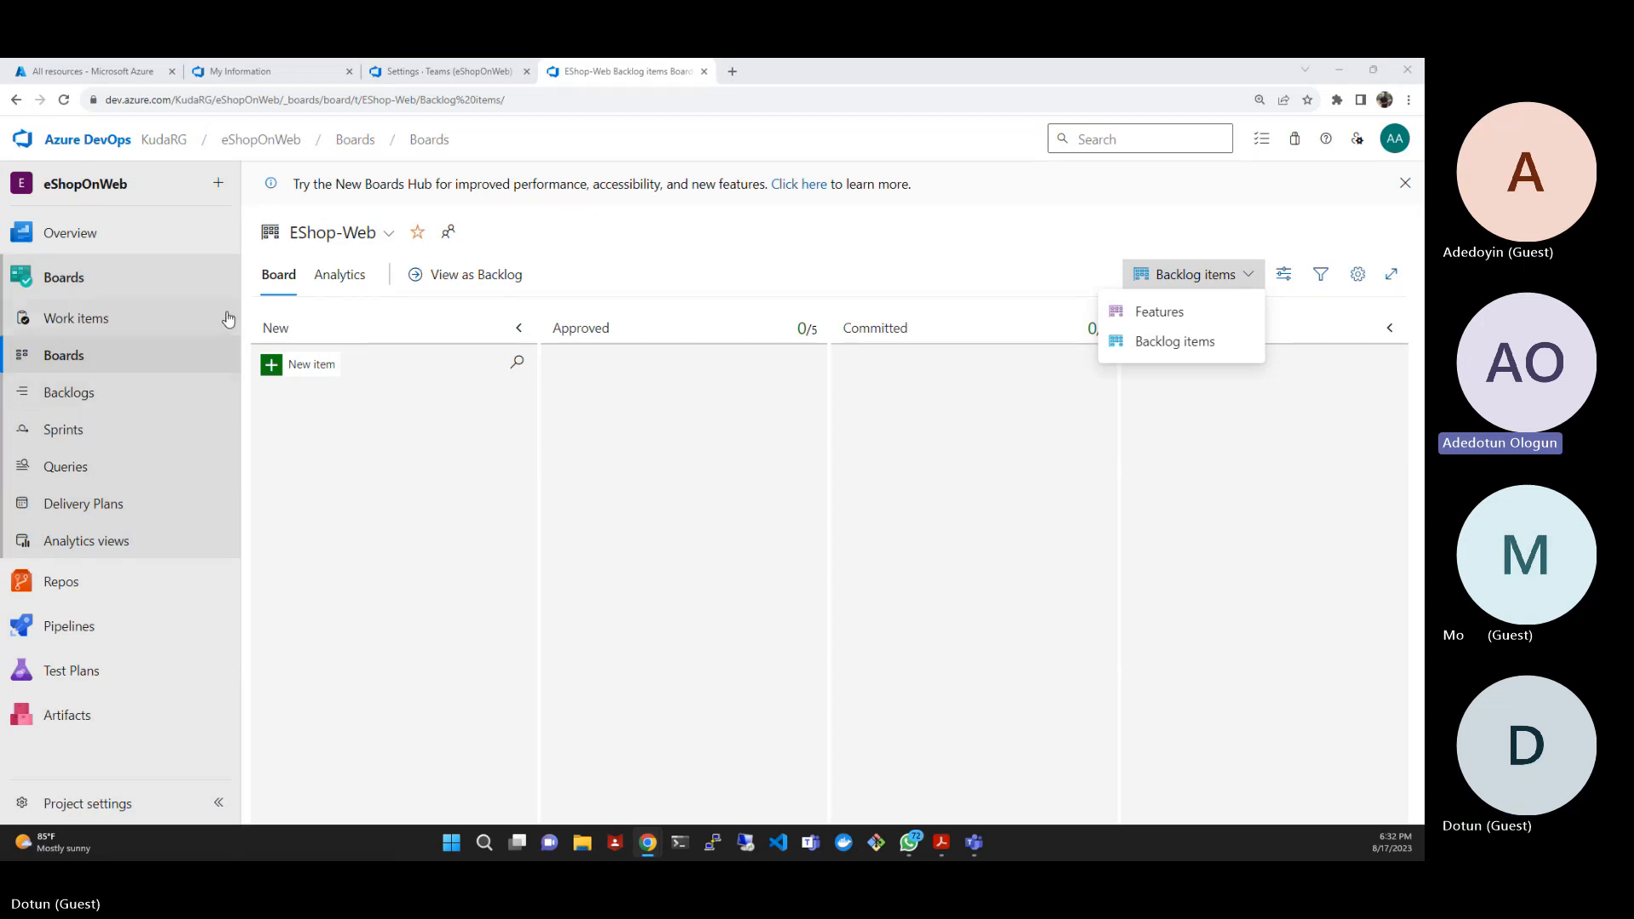
click(1212, 274)
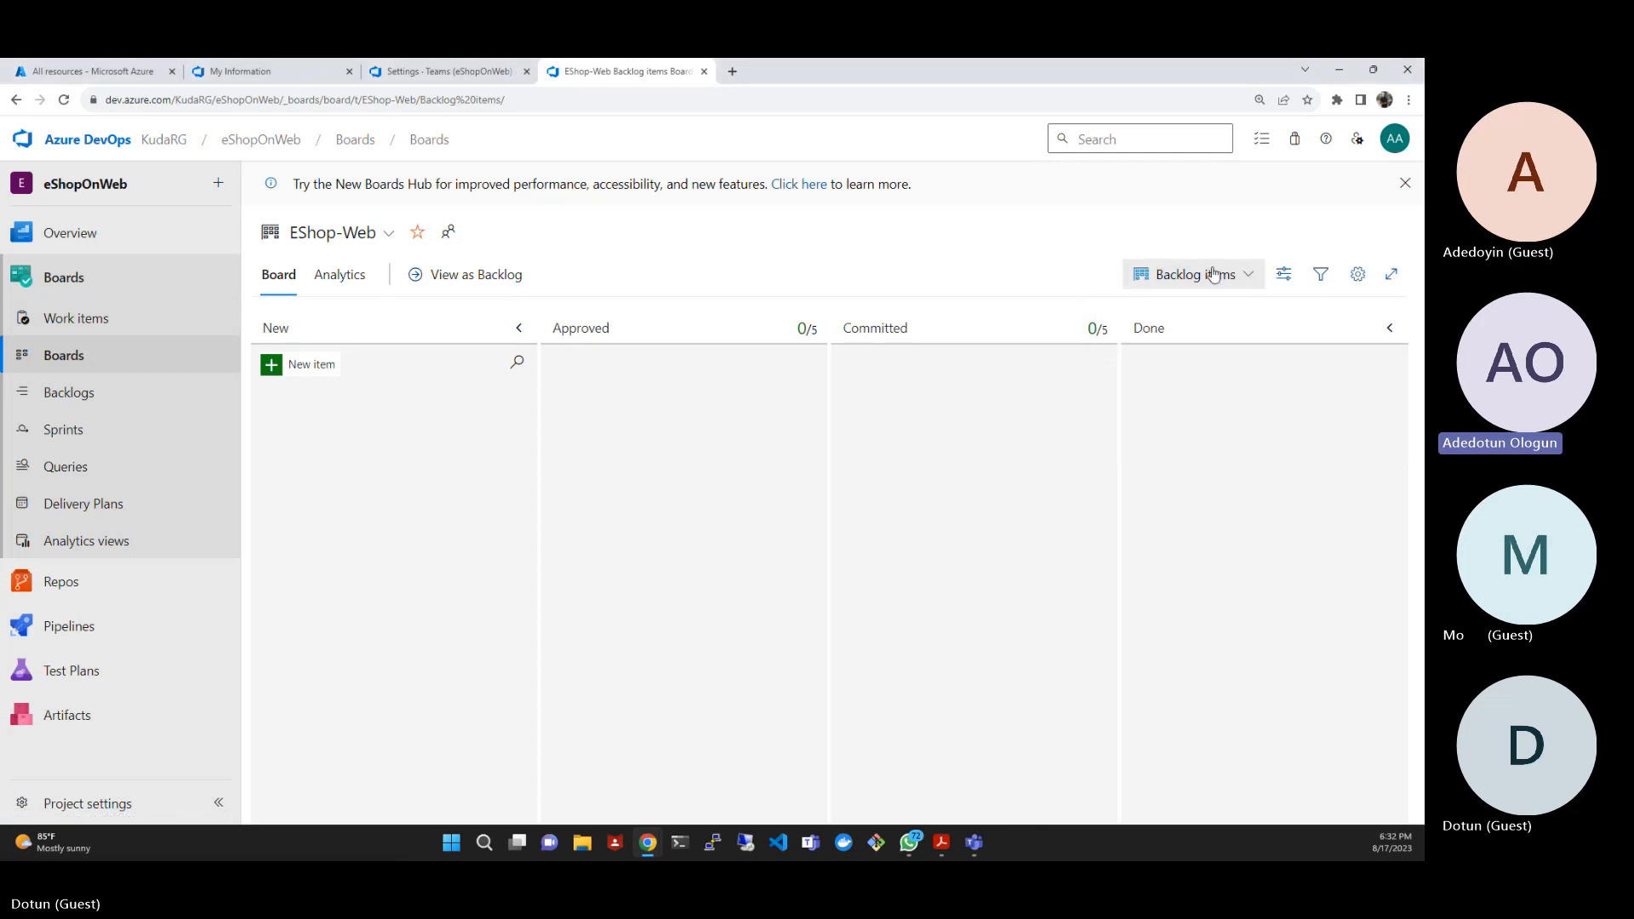
click(1281, 276)
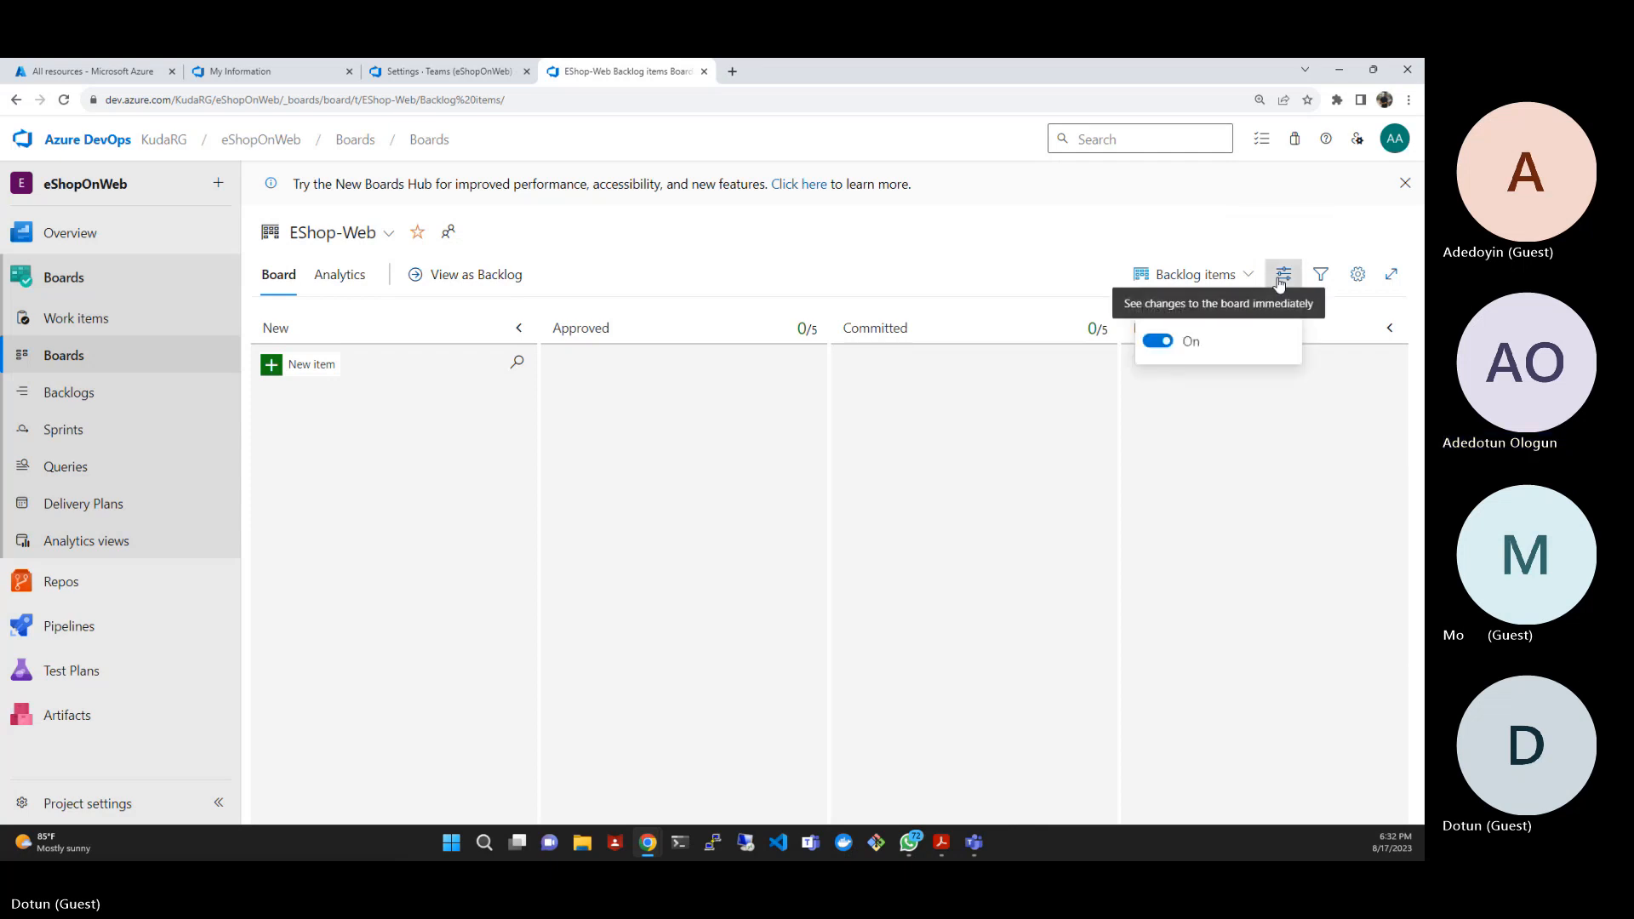
click(1276, 200)
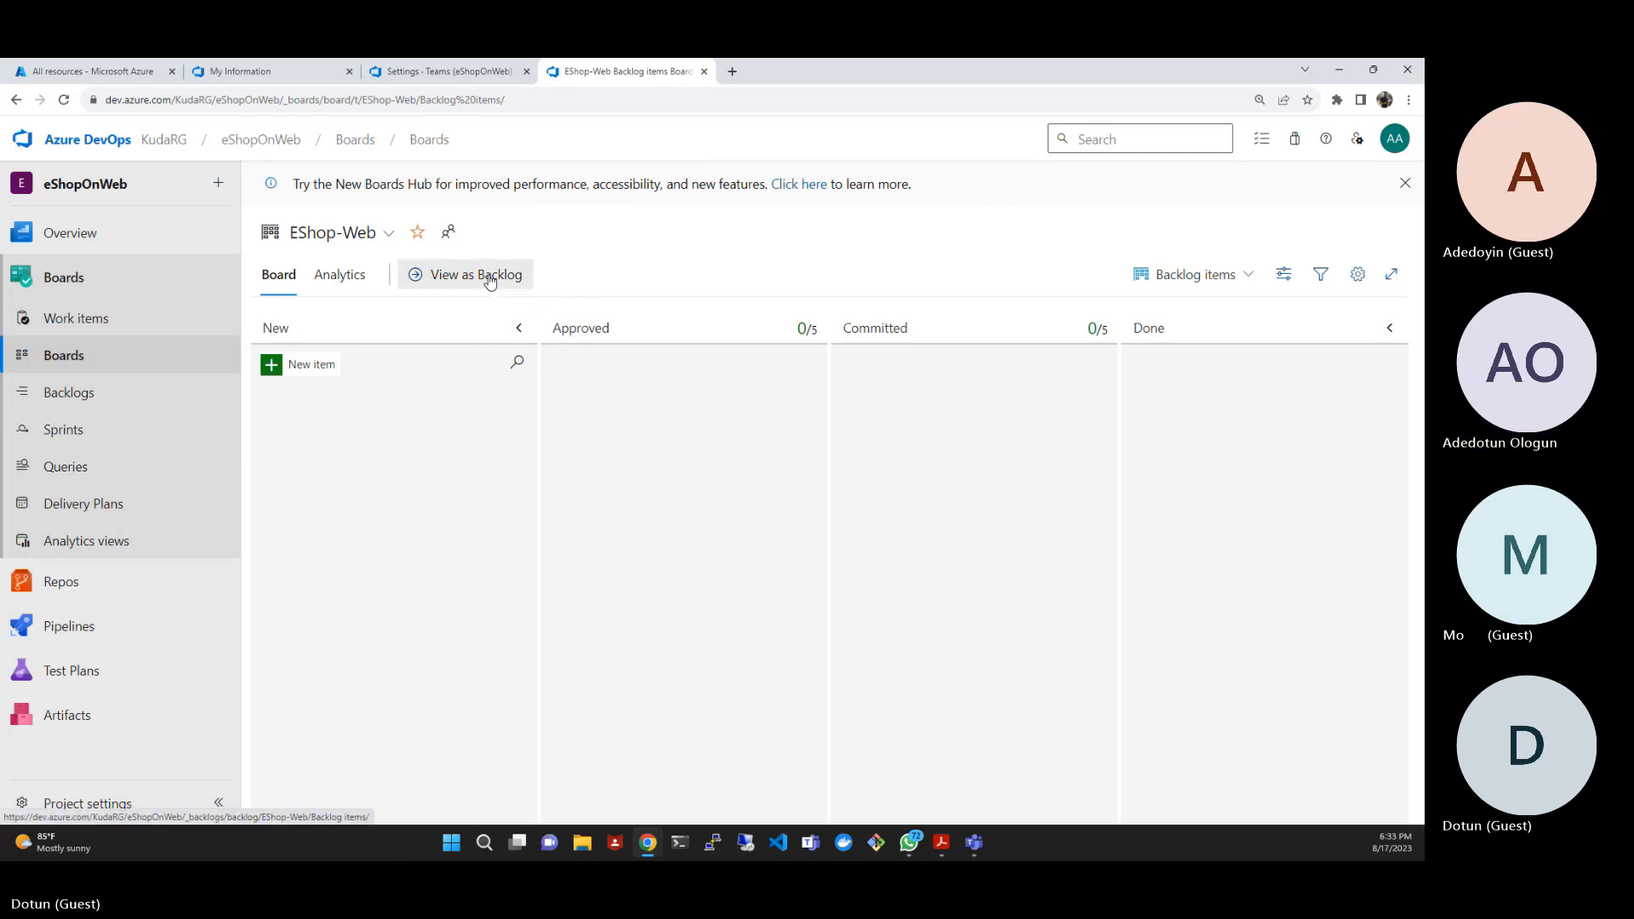
- Look over the EShop-Web backlog with its sprint planning and the project's work items list, and return to the board
click(73, 396)
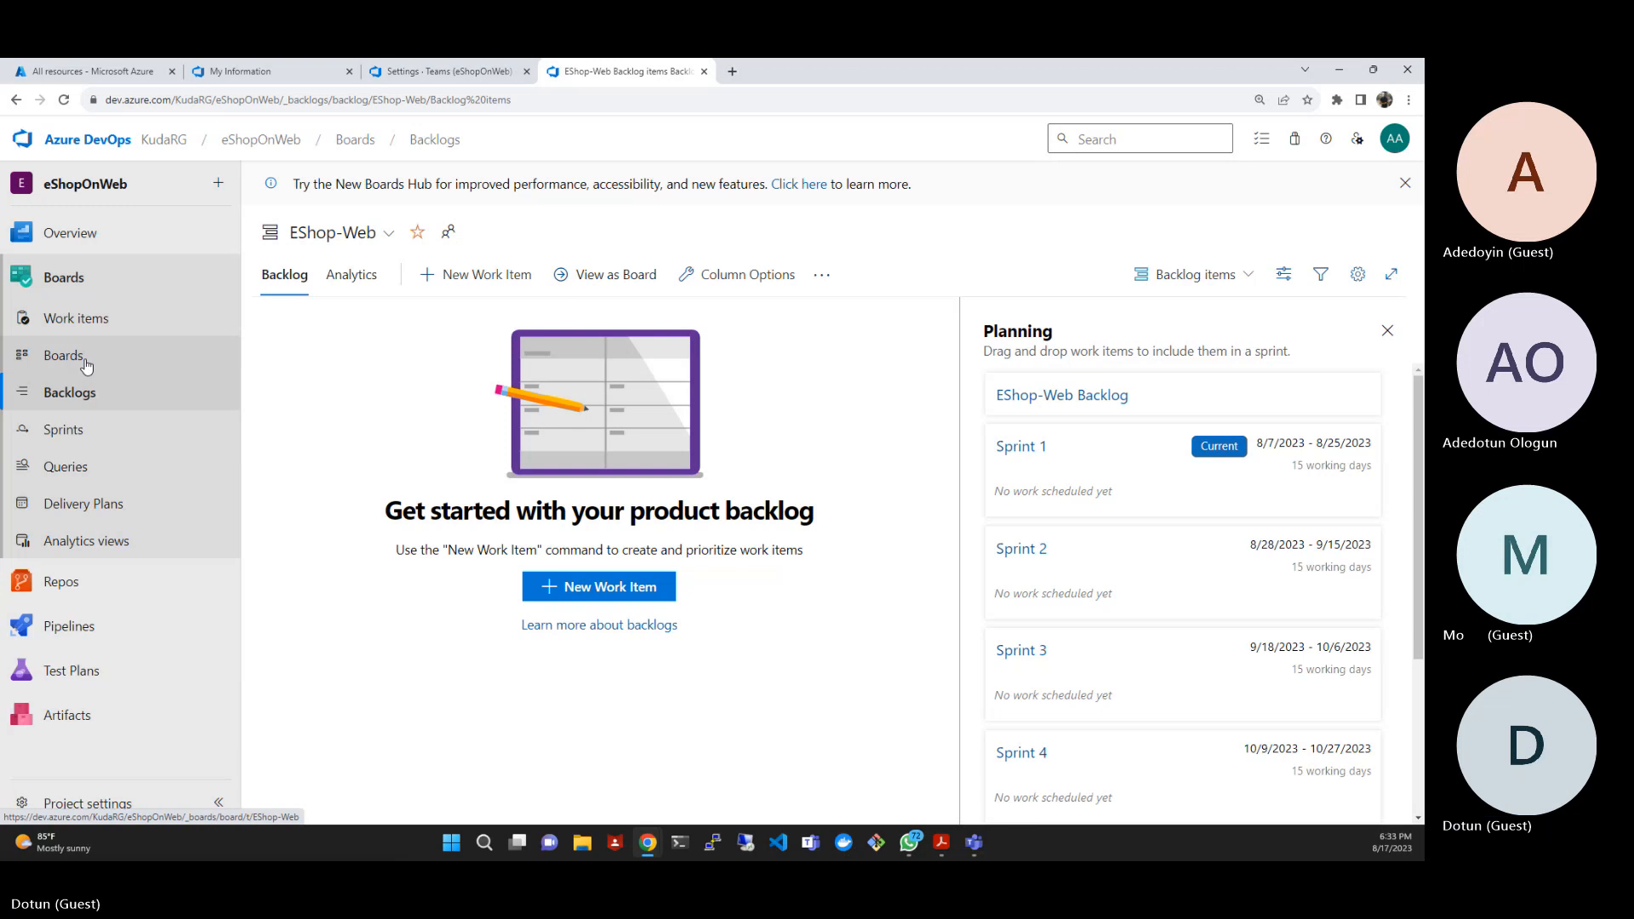
click(355, 141)
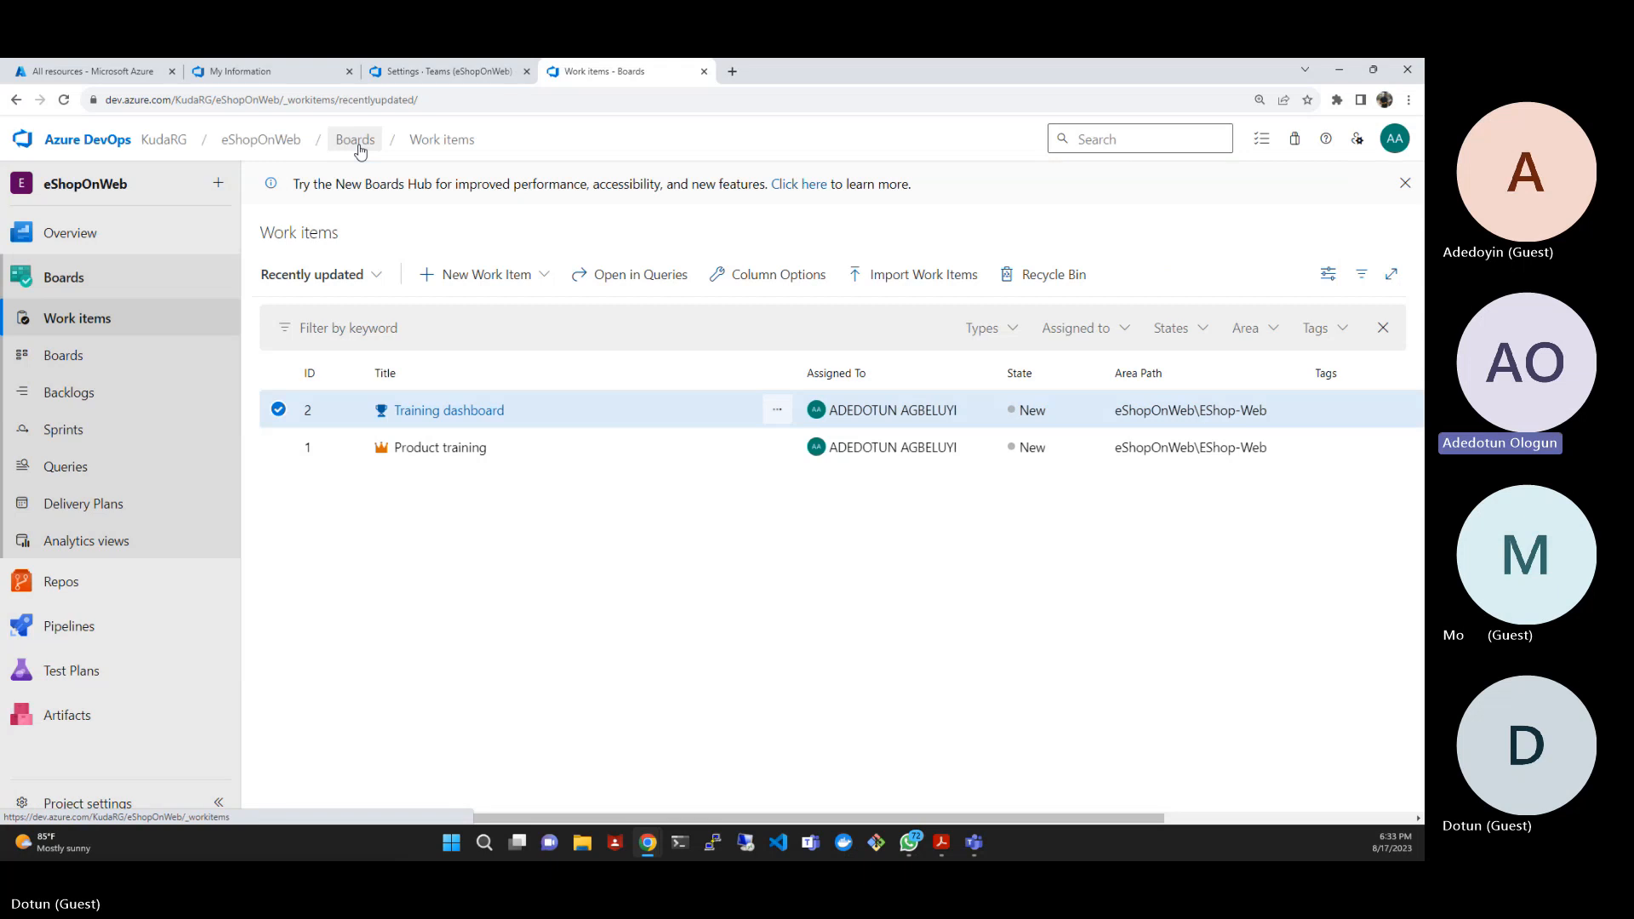
click(16, 101)
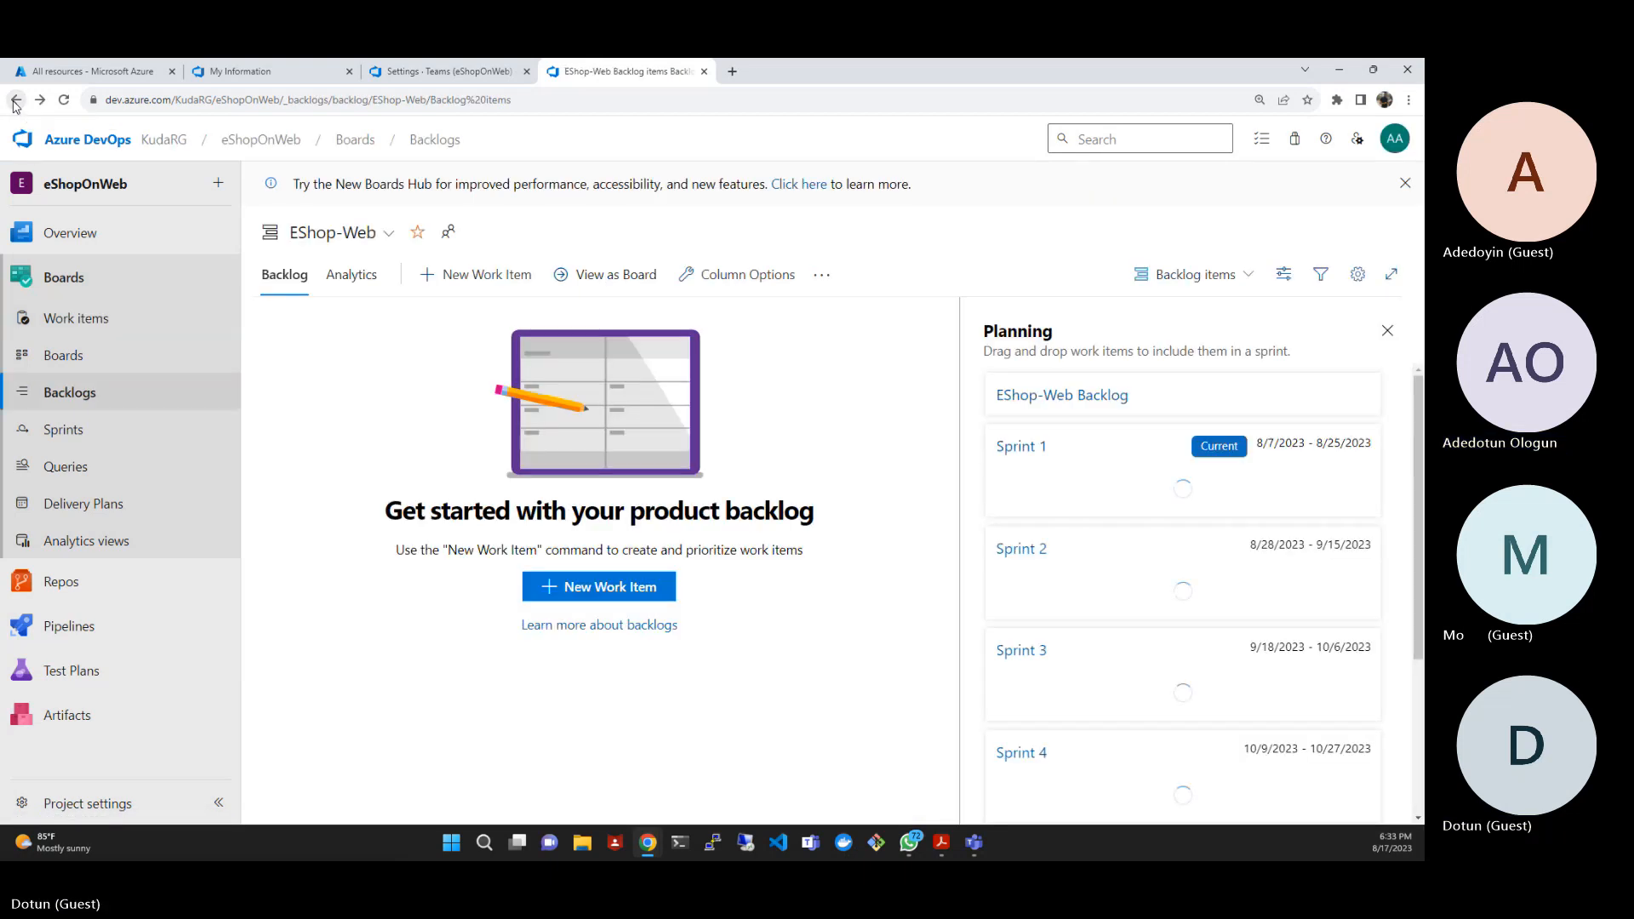
click(15, 101)
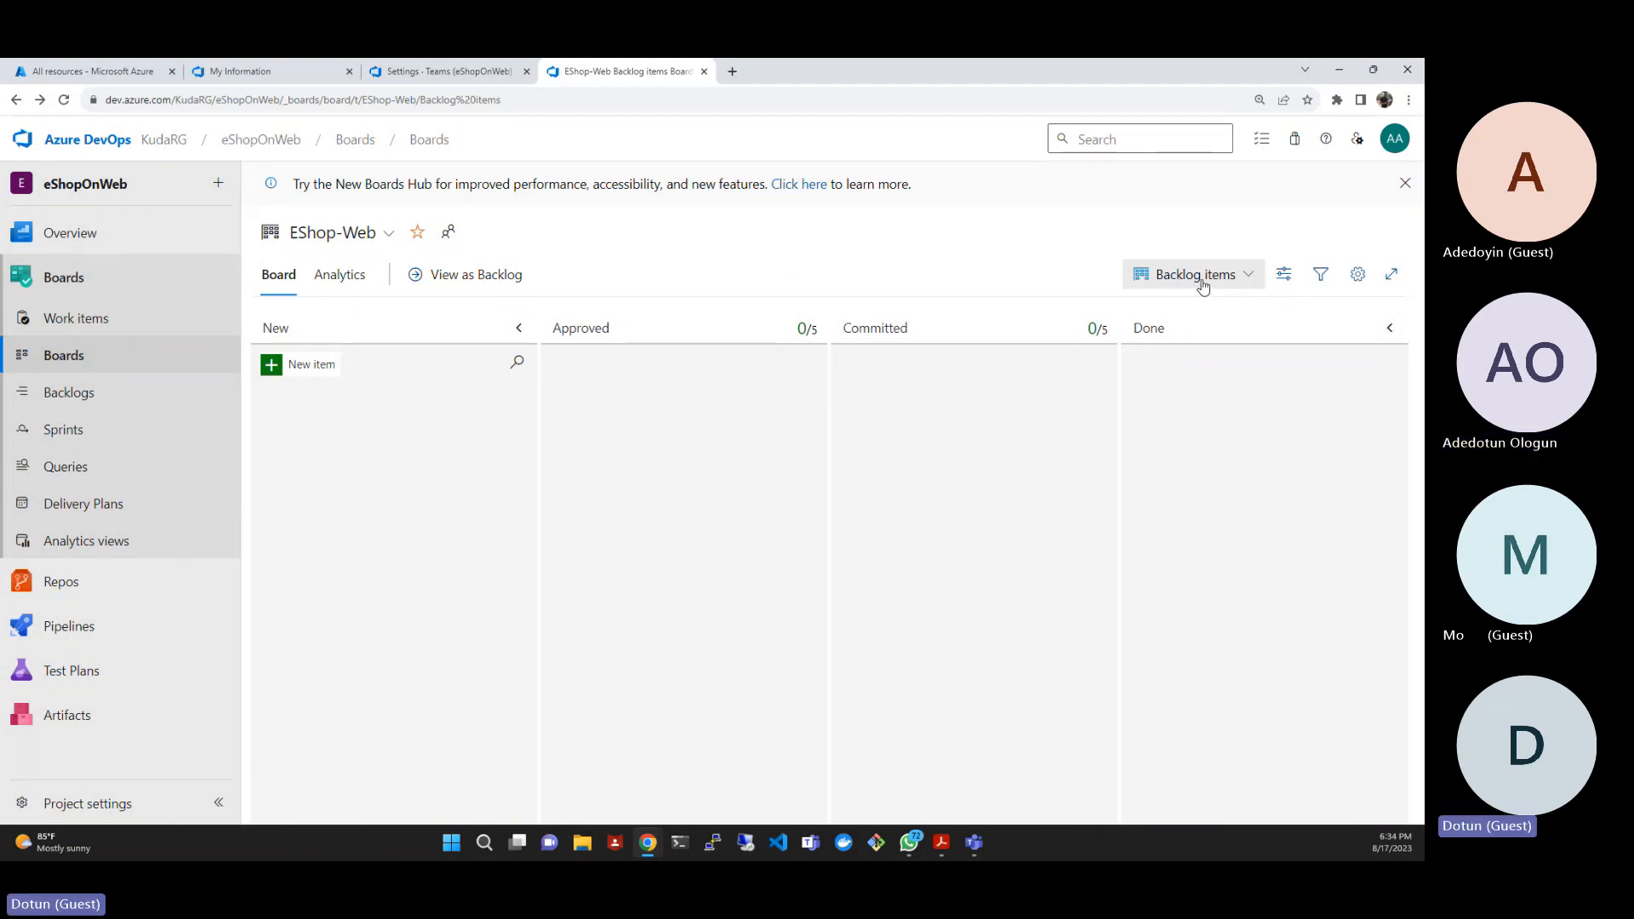
- Switch the EShop-Web board from the Backlog items level to the Features level
click(1245, 276)
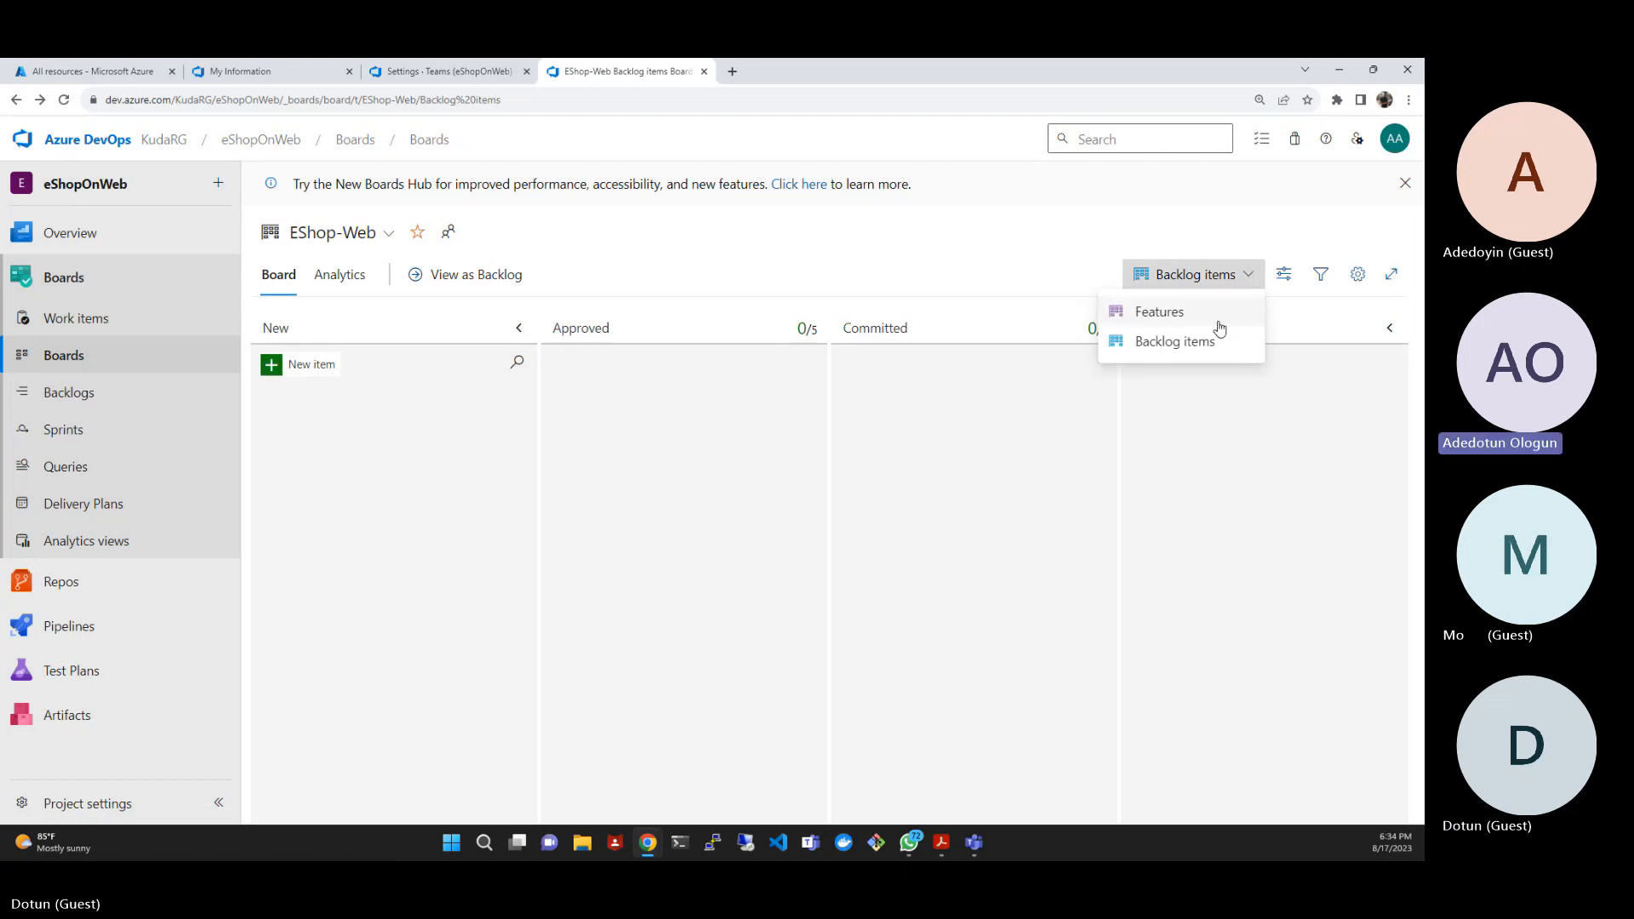
click(1187, 346)
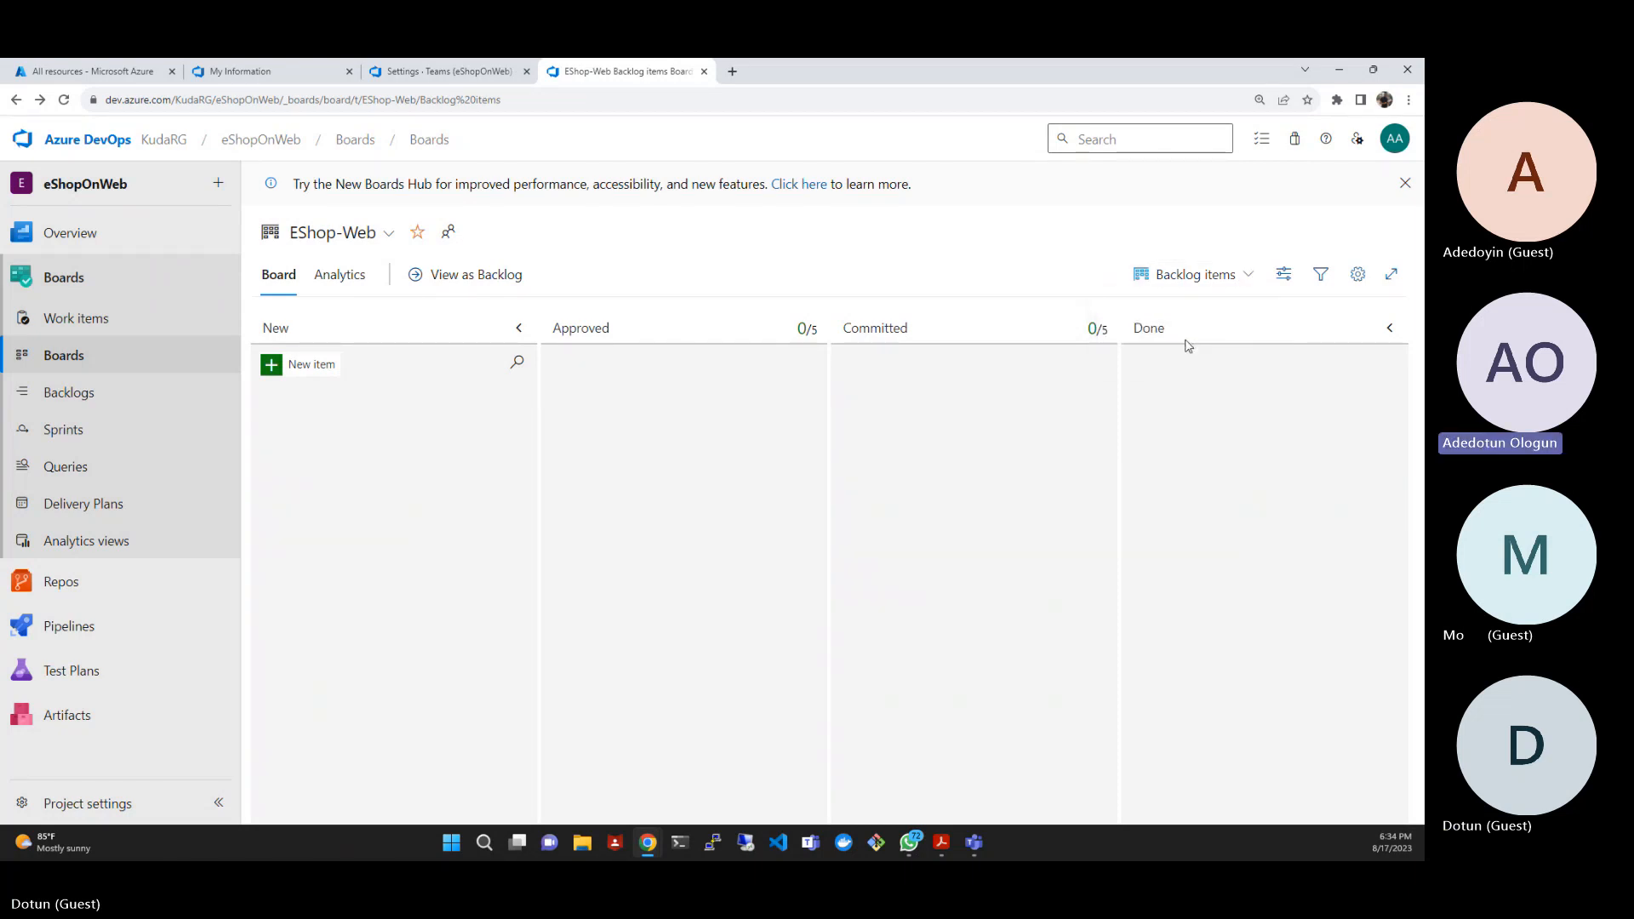
click(1232, 271)
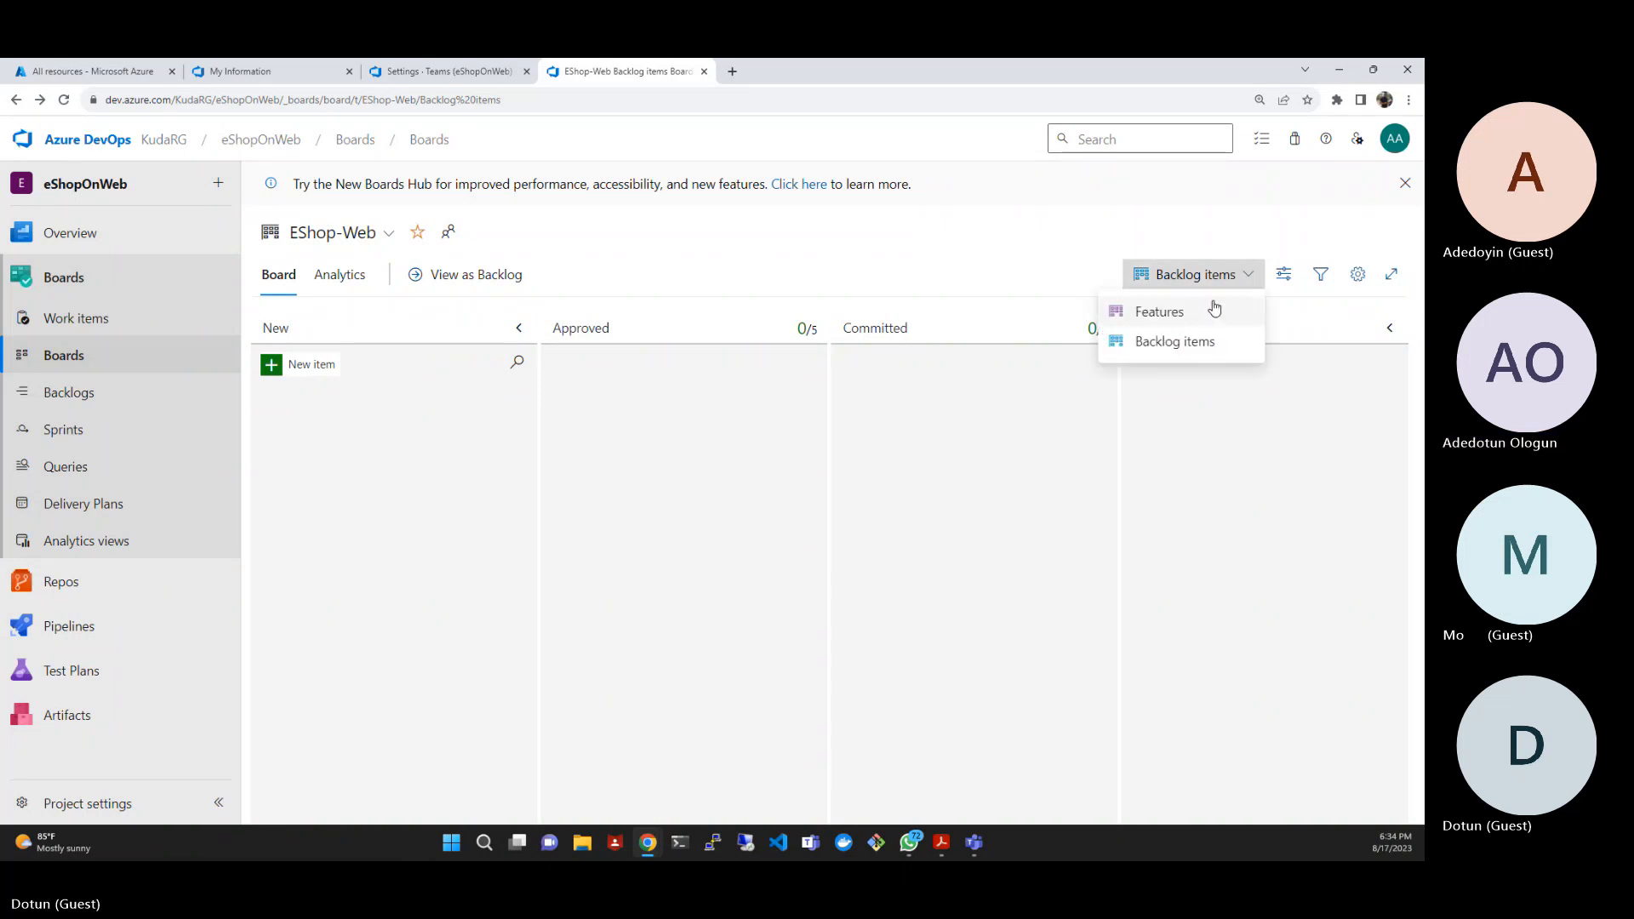
click(1214, 310)
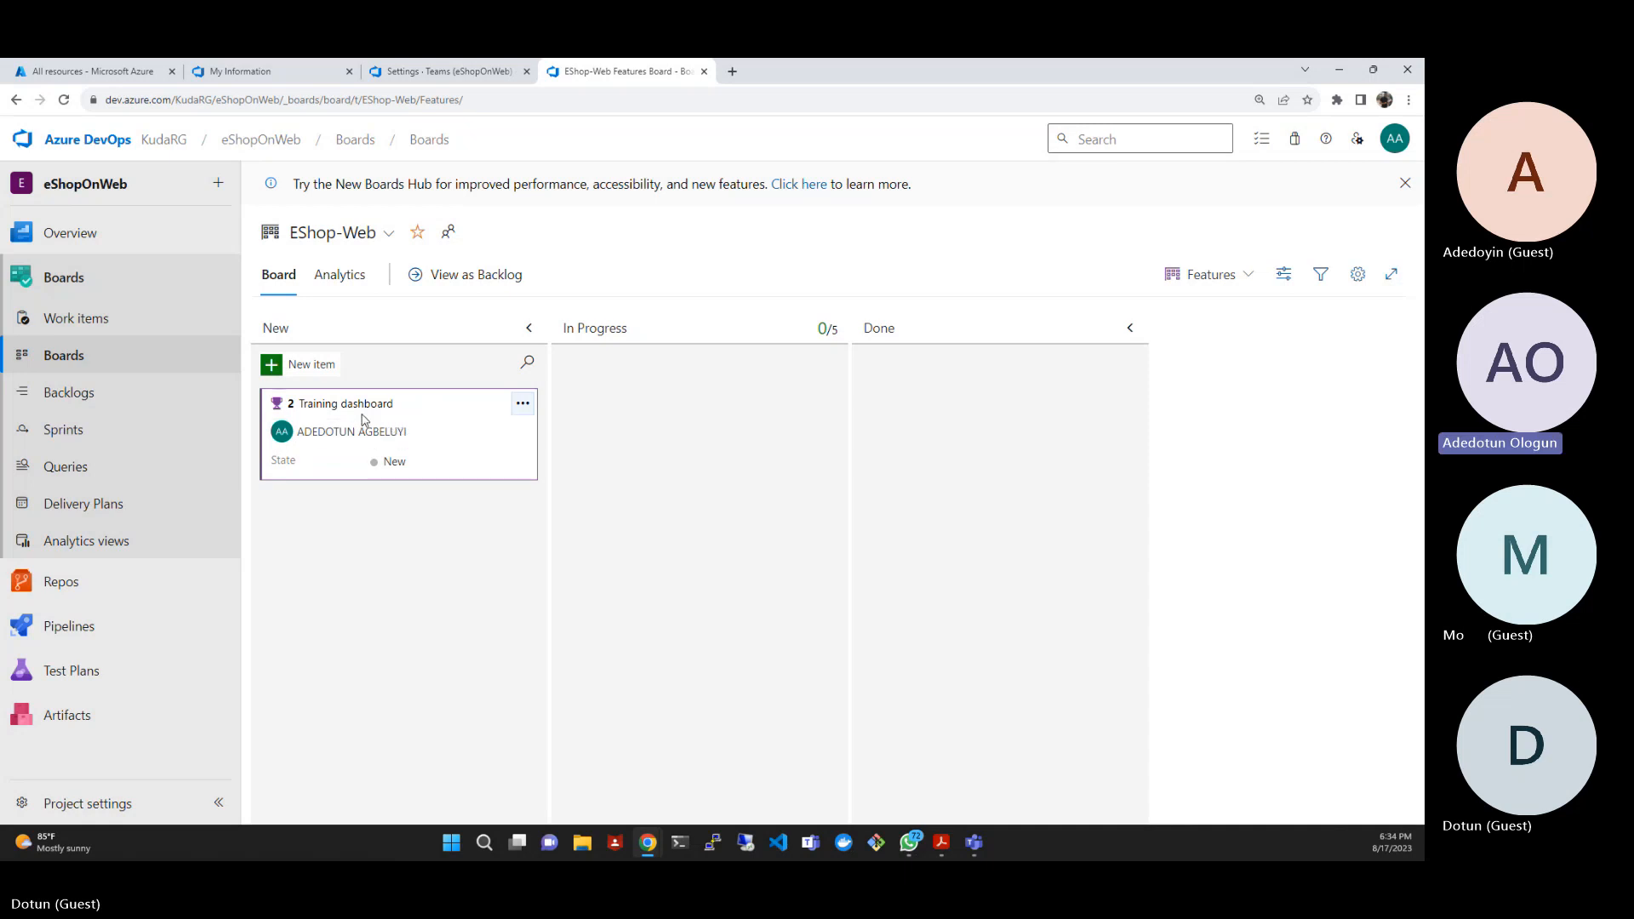
click(523, 406)
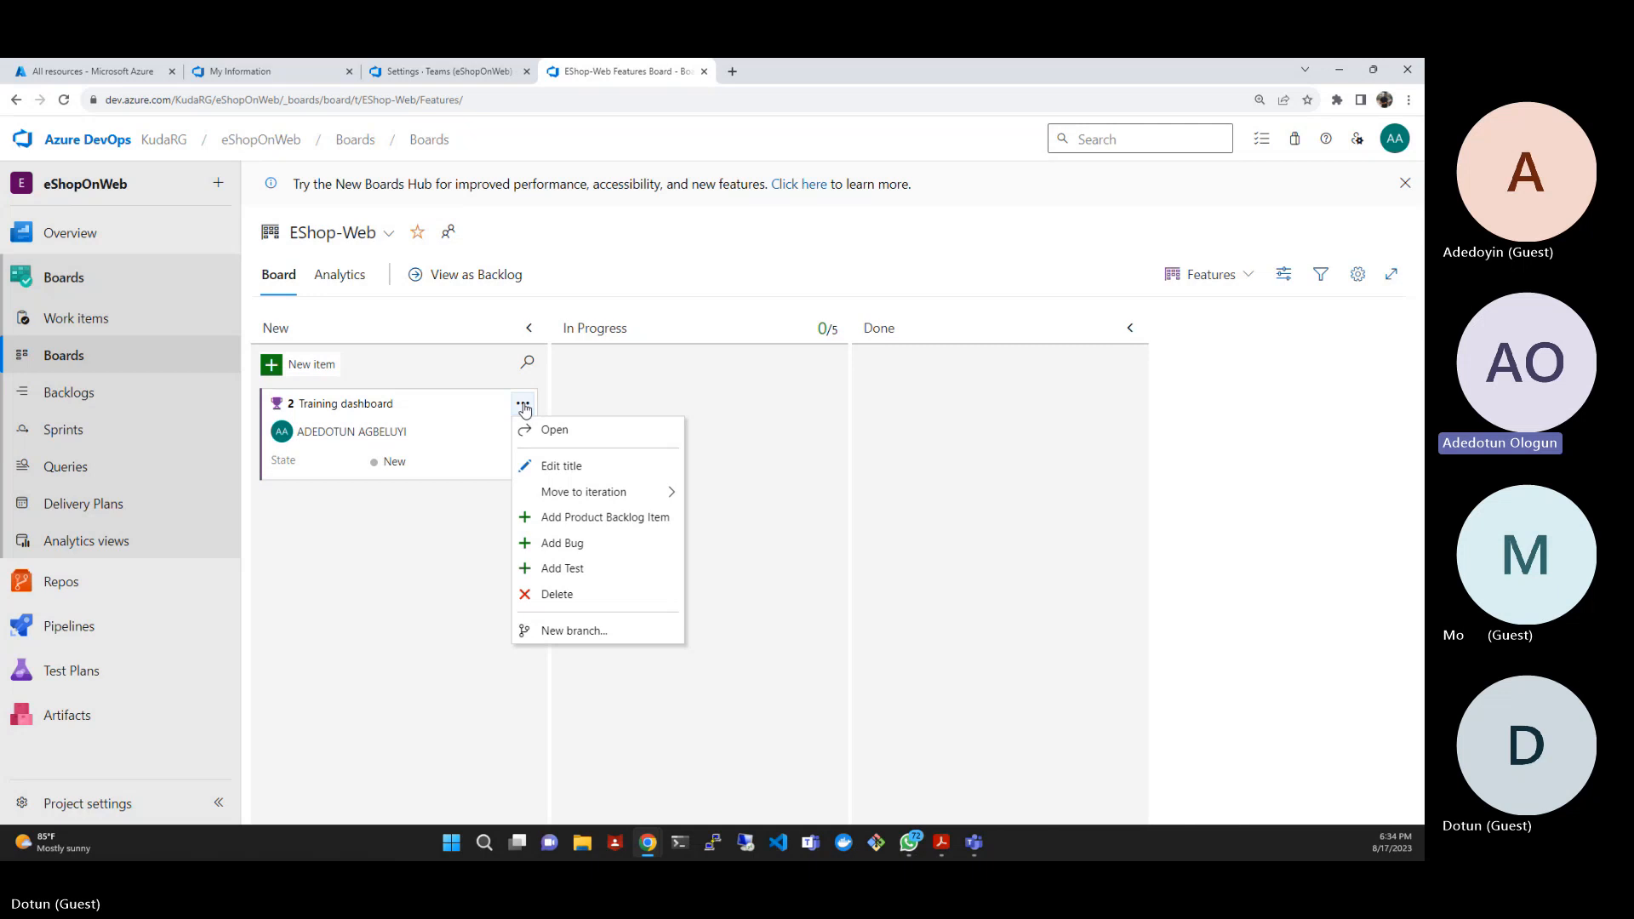
click(626, 519)
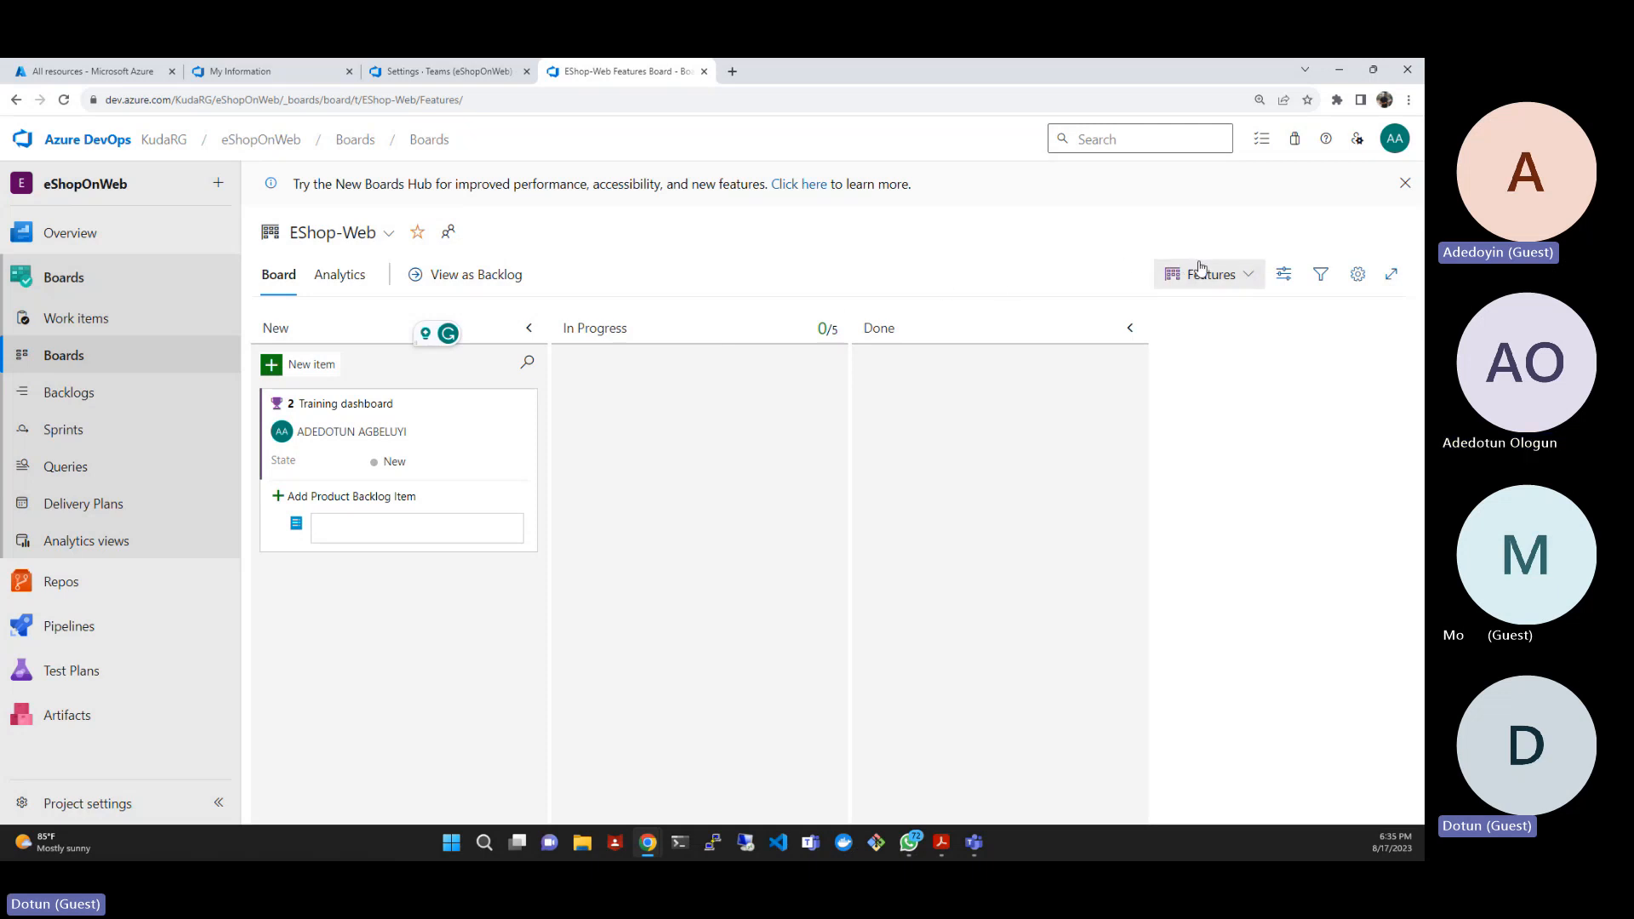
click(1249, 278)
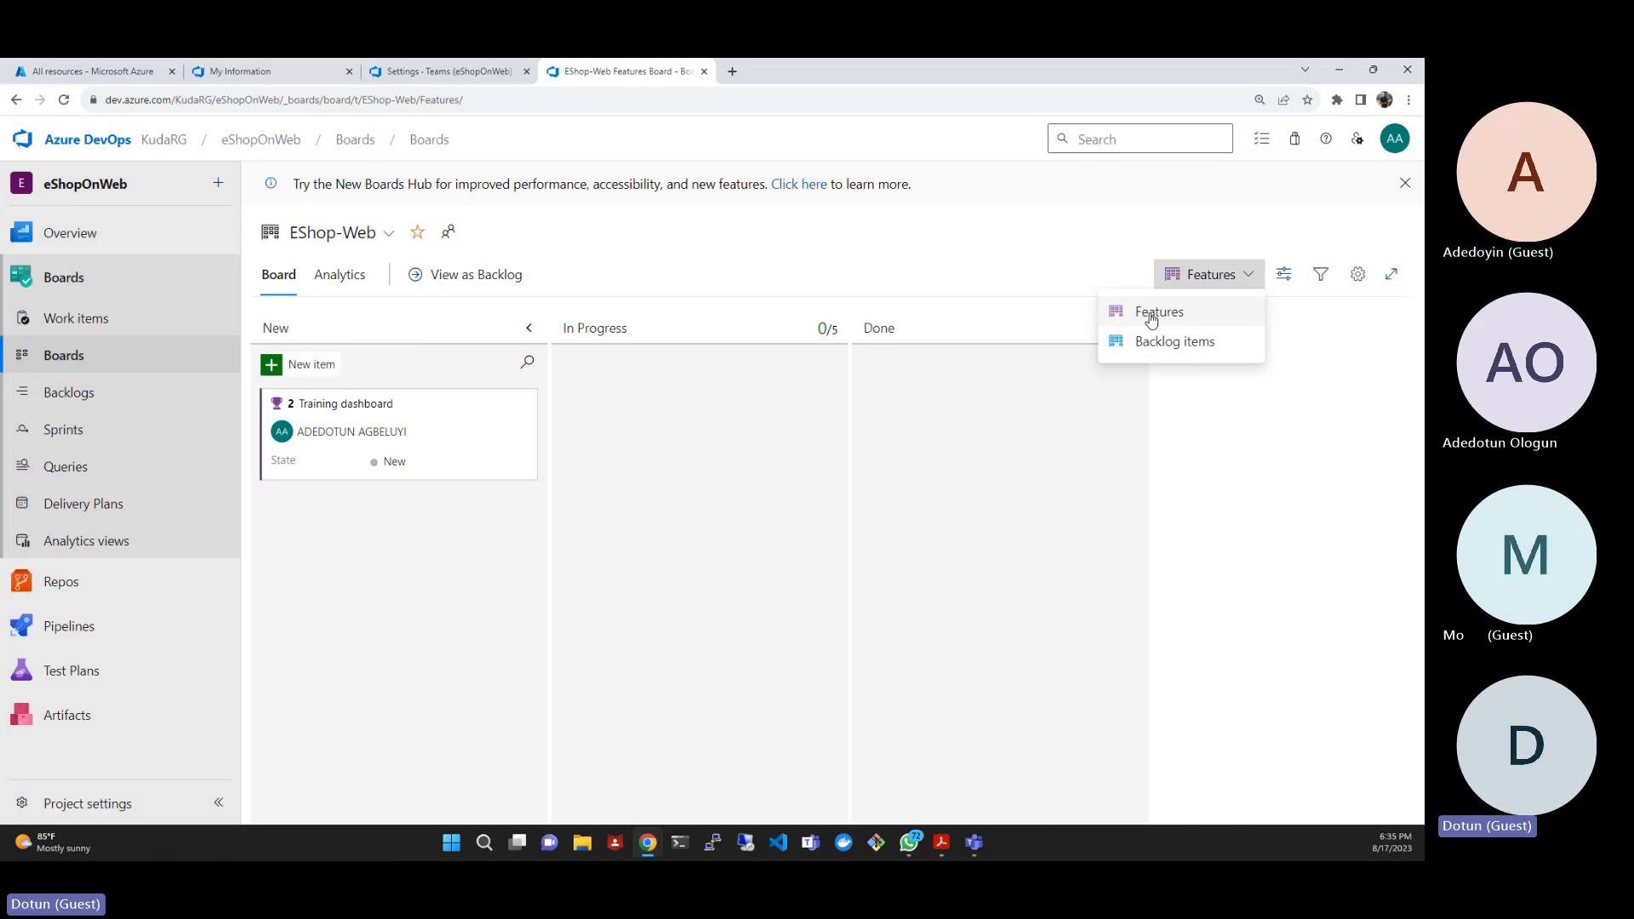
click(905, 244)
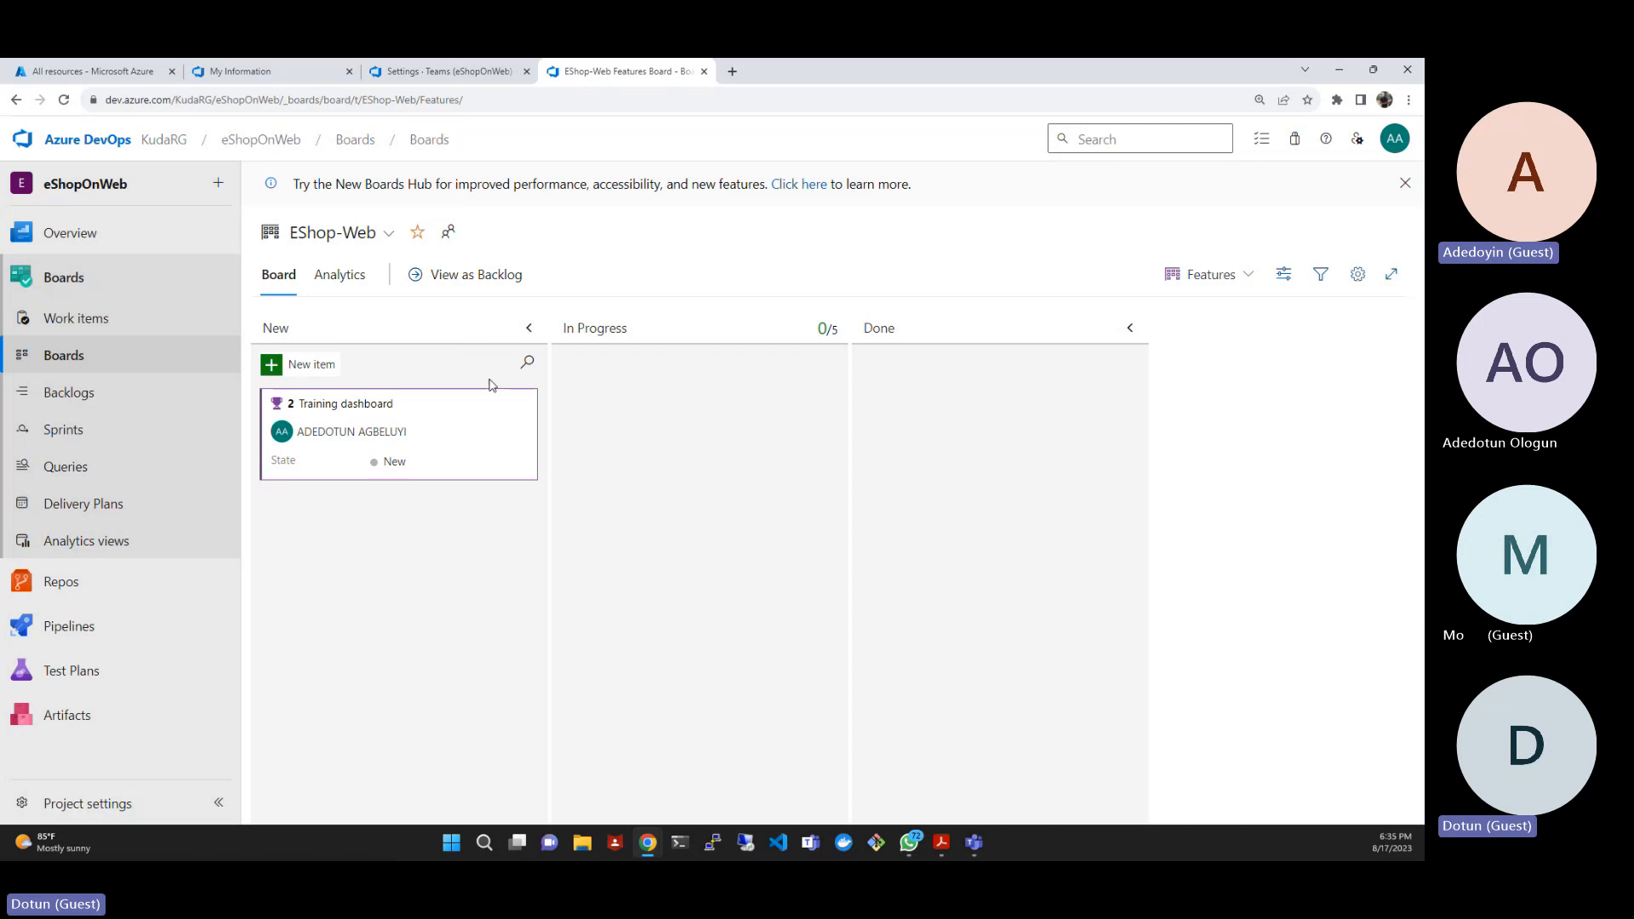
mouse_move(502, 401)
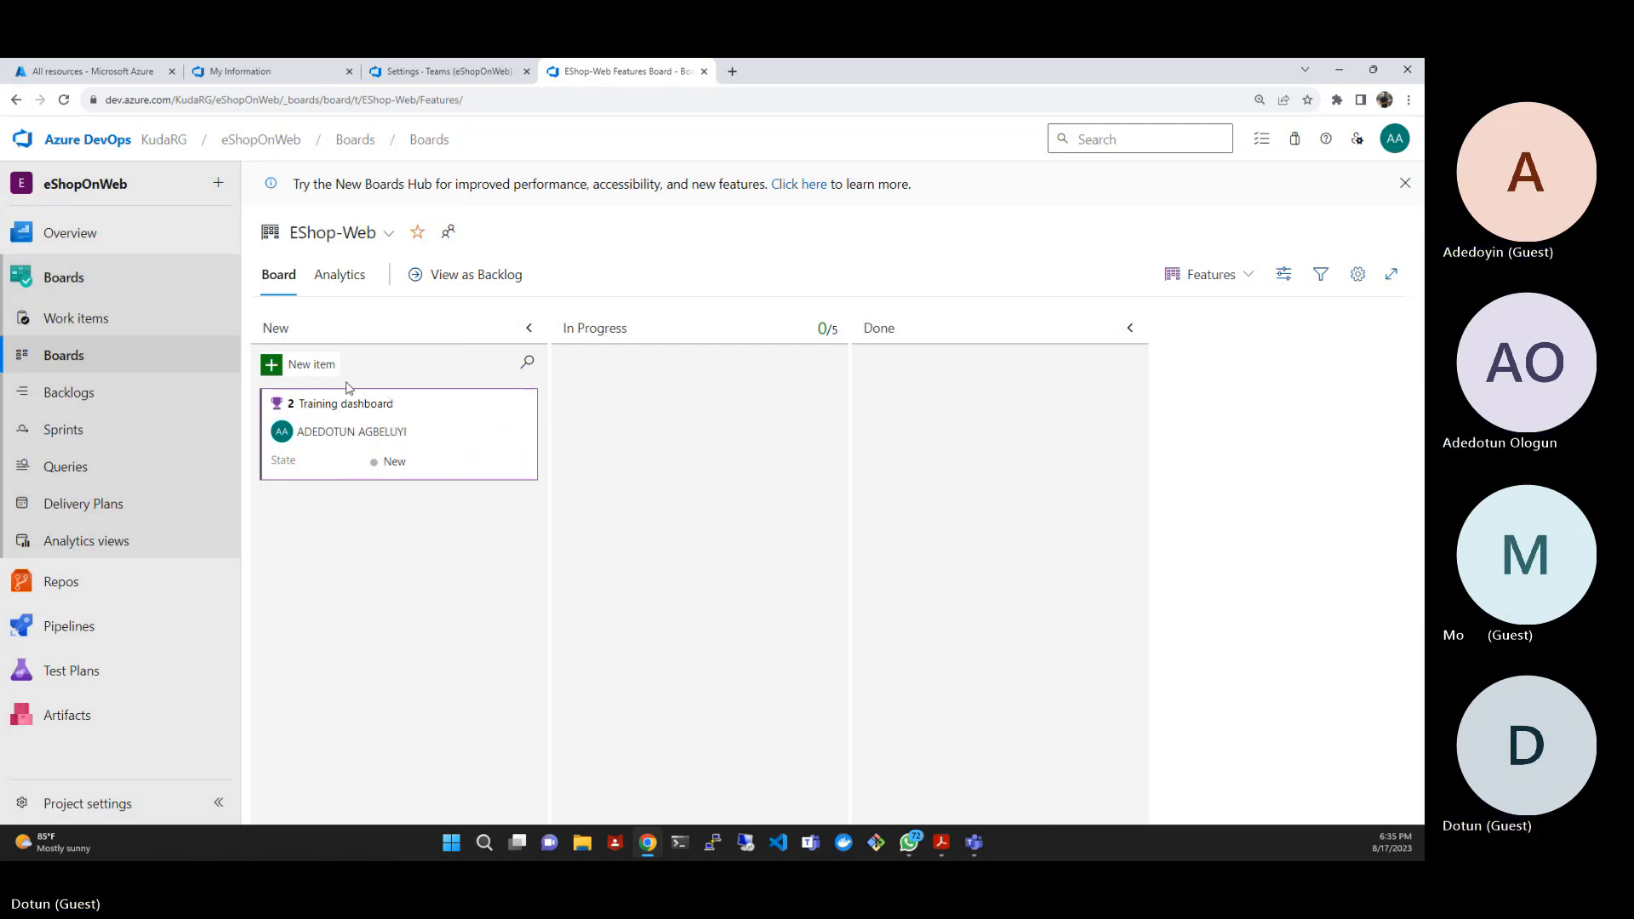
click(523, 402)
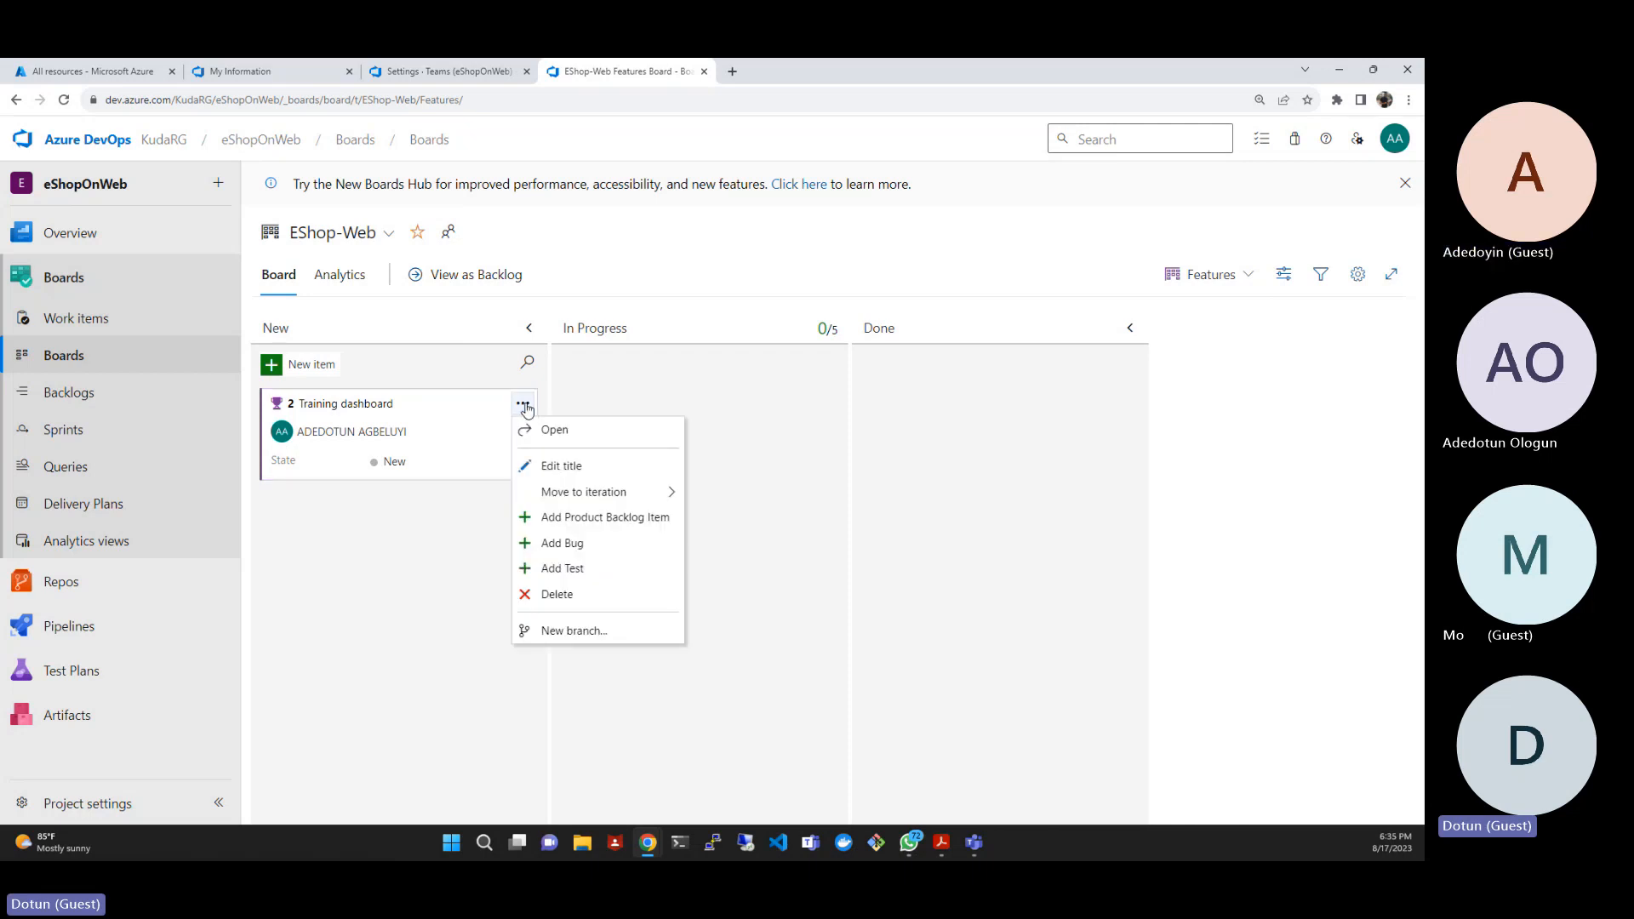
click(571, 518)
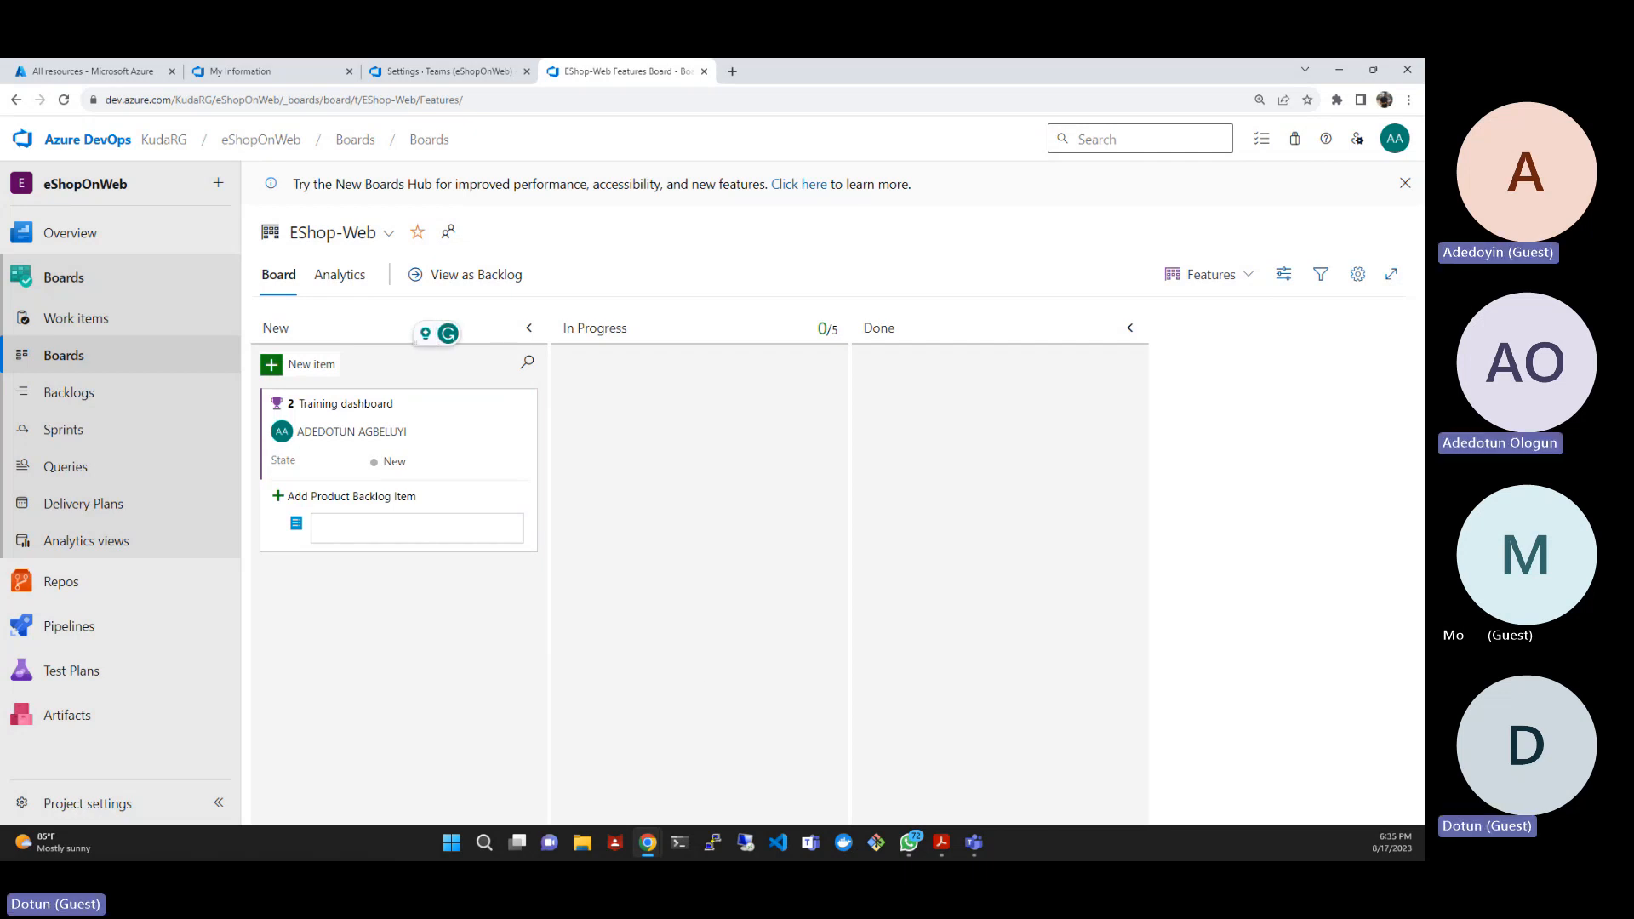
- Add the product backlog item "As a customer, I want to view new tutorials" under the Training dashboard feature
key(alt+Tab)
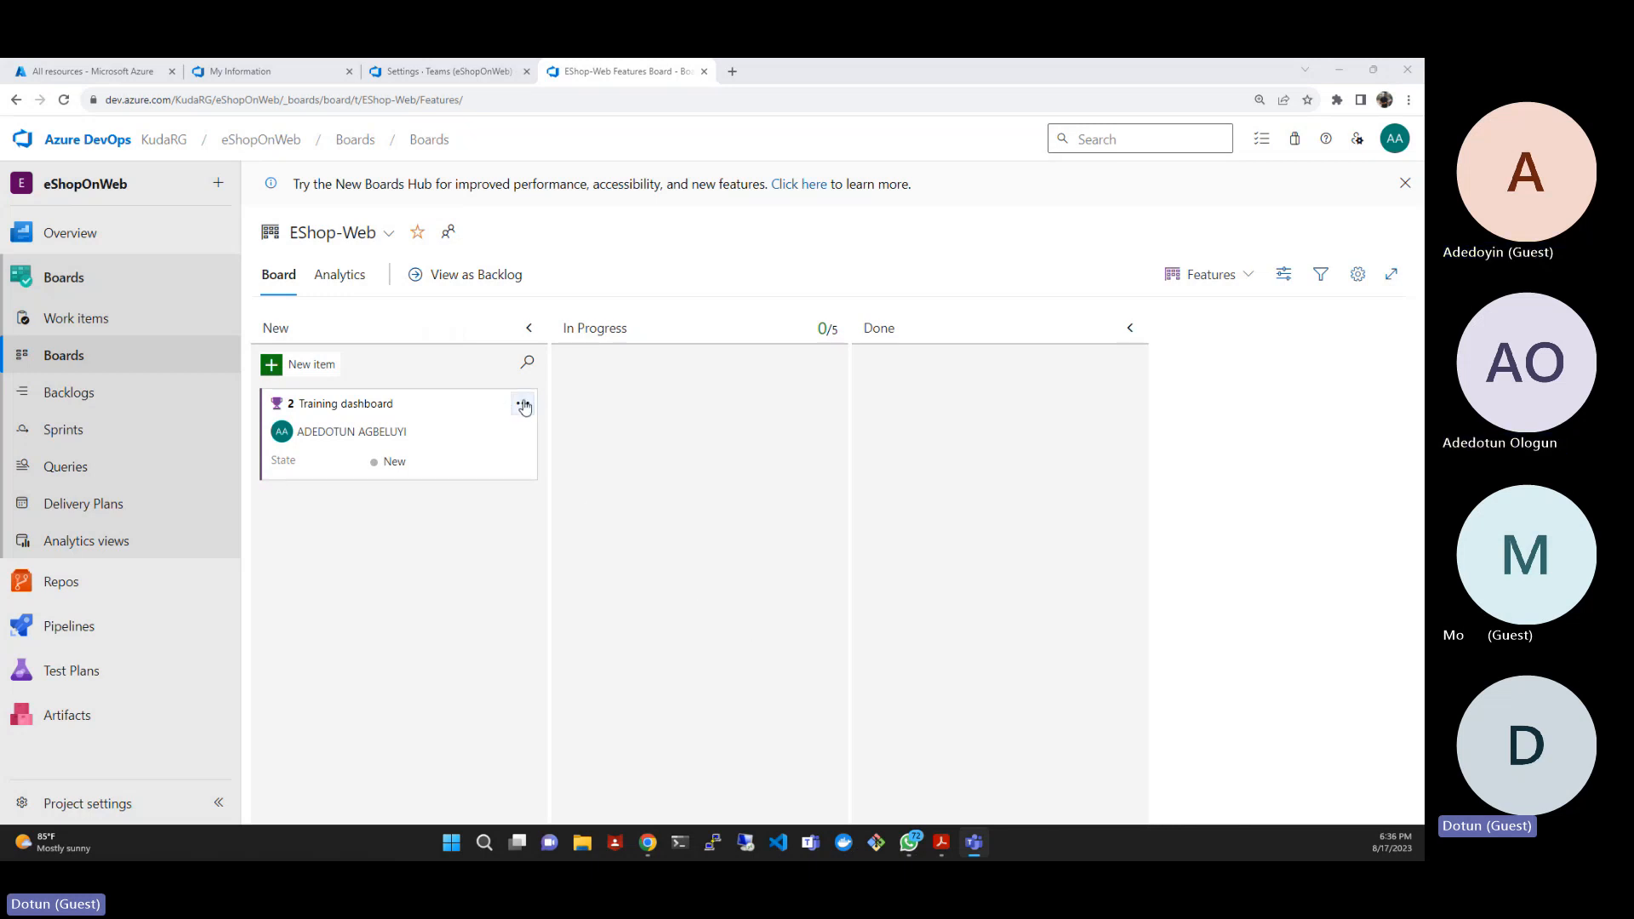
click(523, 403)
click(566, 517)
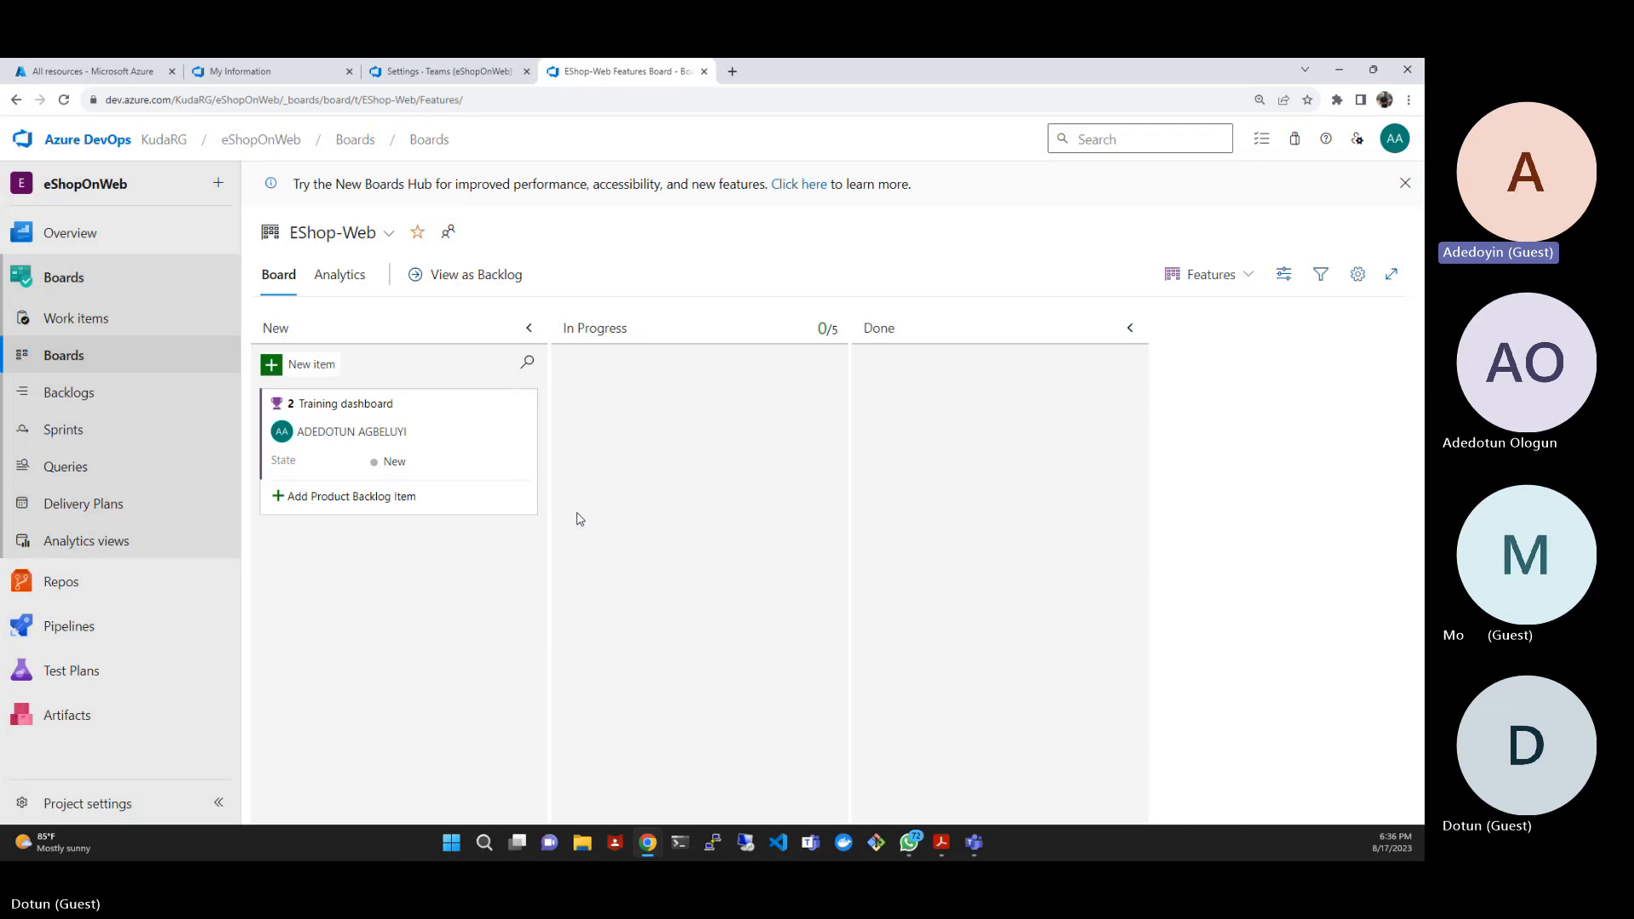
text(As a customer, I want to view new tutorials)
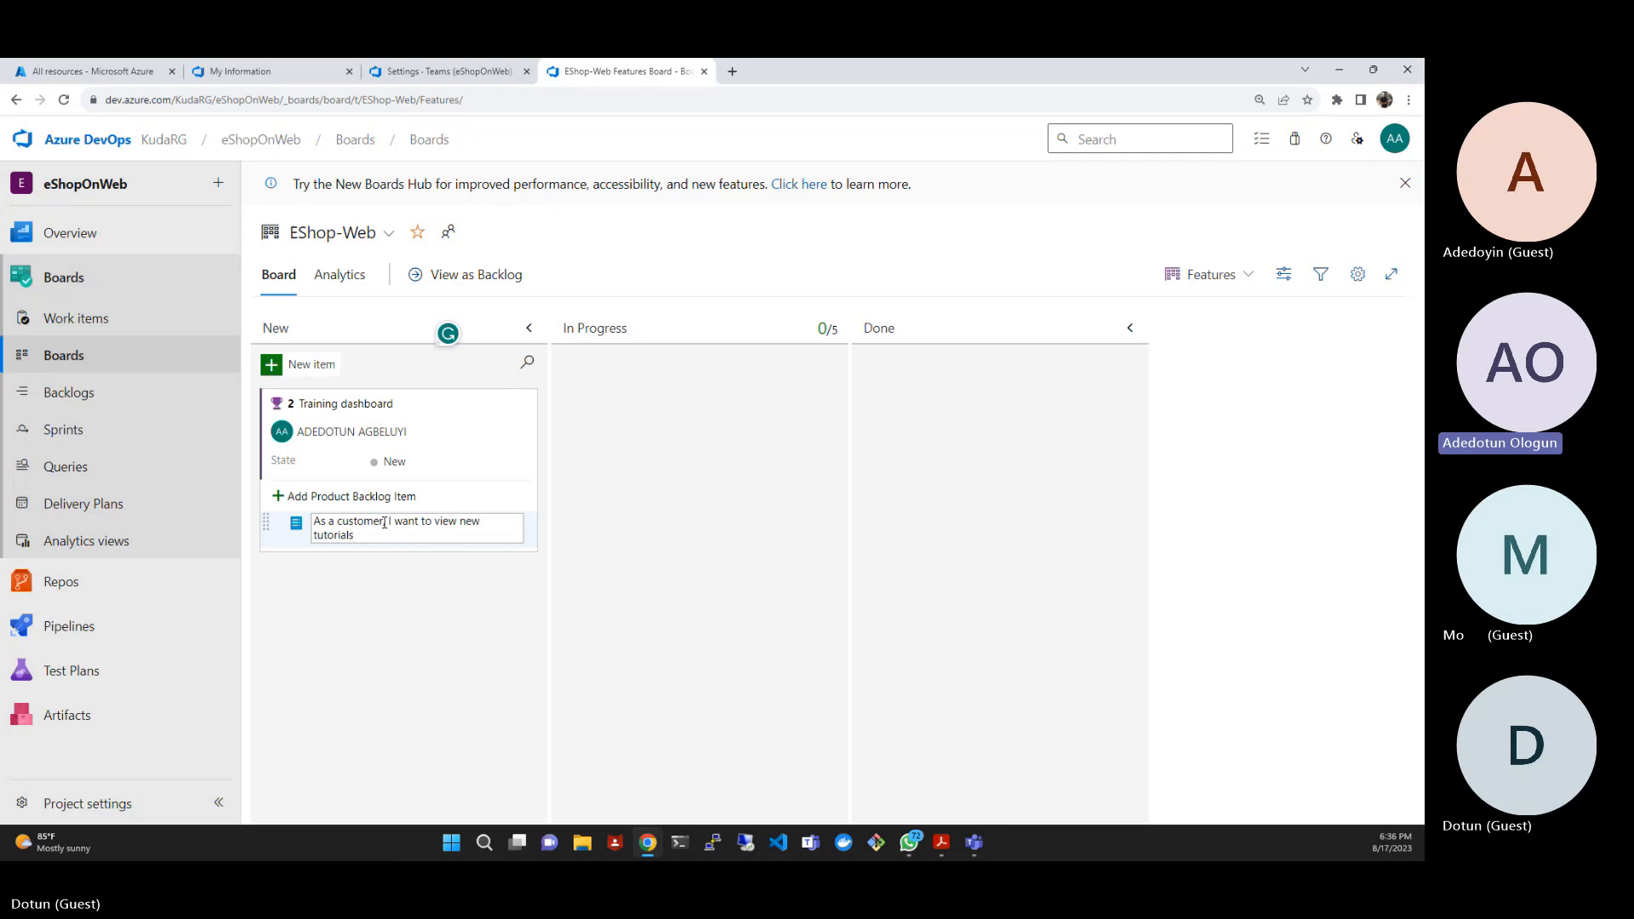
key(Return)
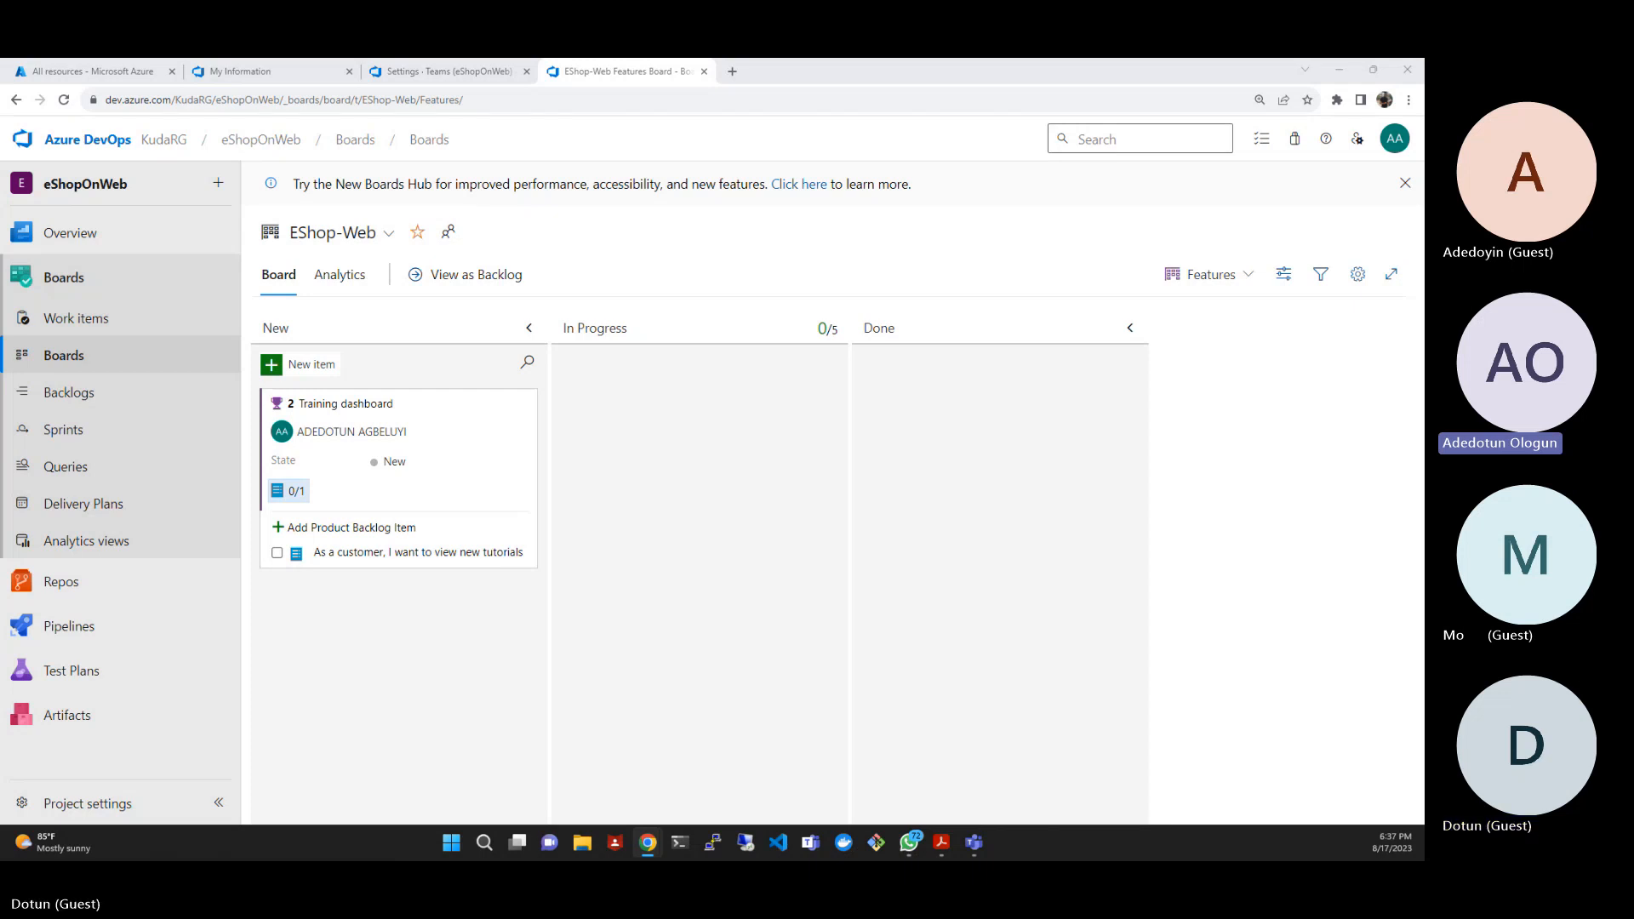
- Add the product backlog item "As a customer, I want to see tutorials I recently viewed" under the Training dashboard feature
click(280, 529)
click(300, 531)
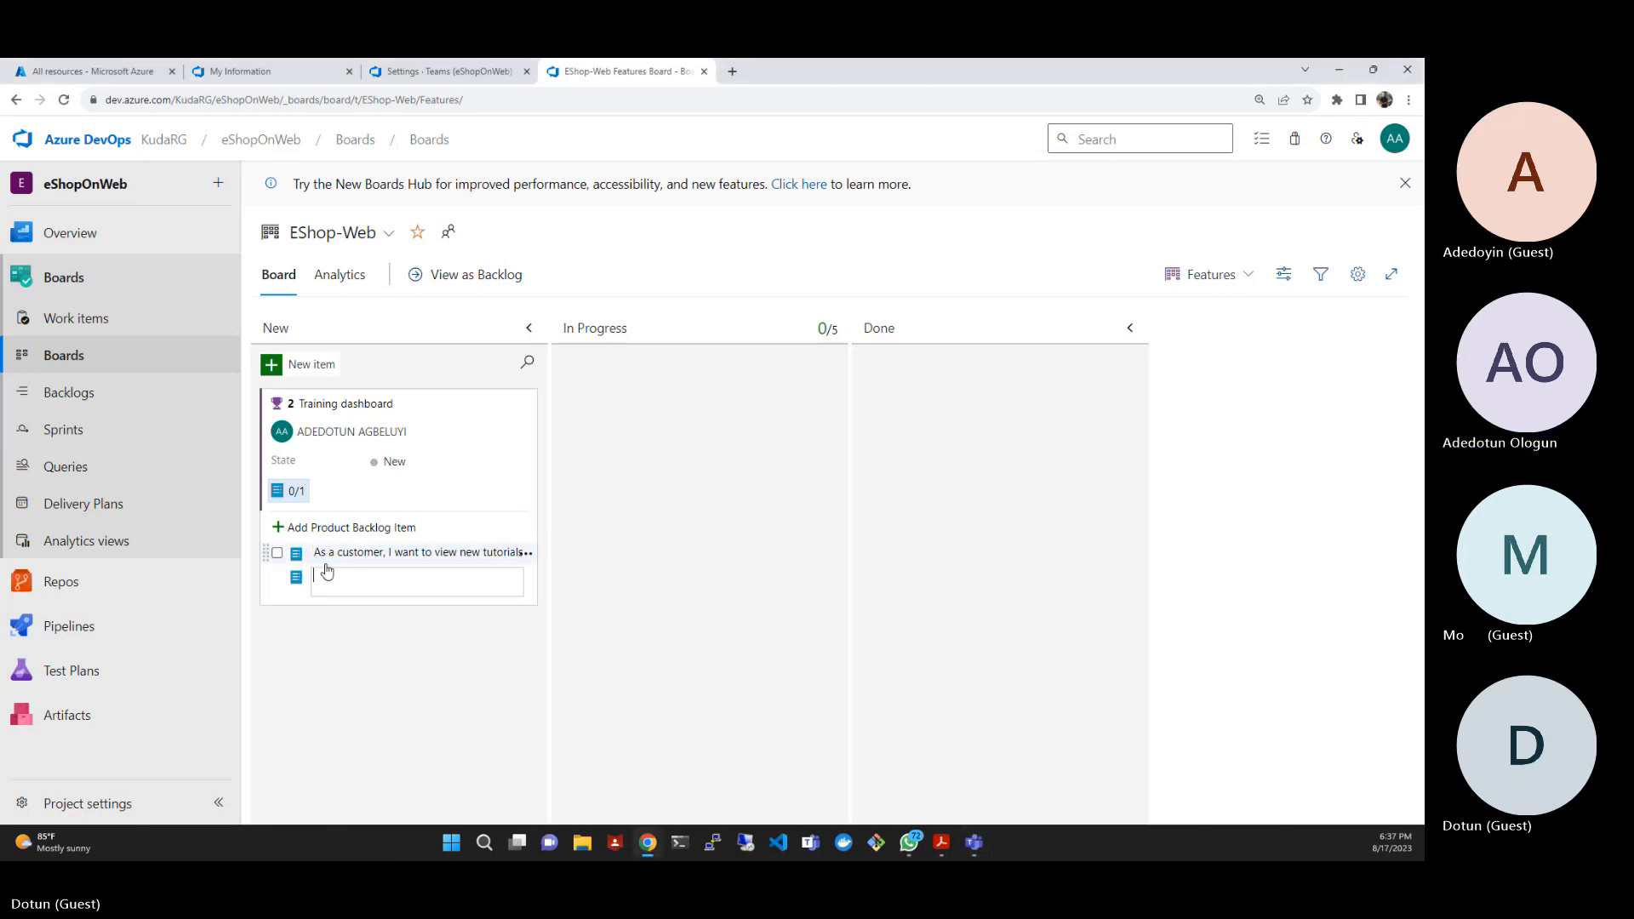
text(As a customer, I want to see tutorials I recently viewed)
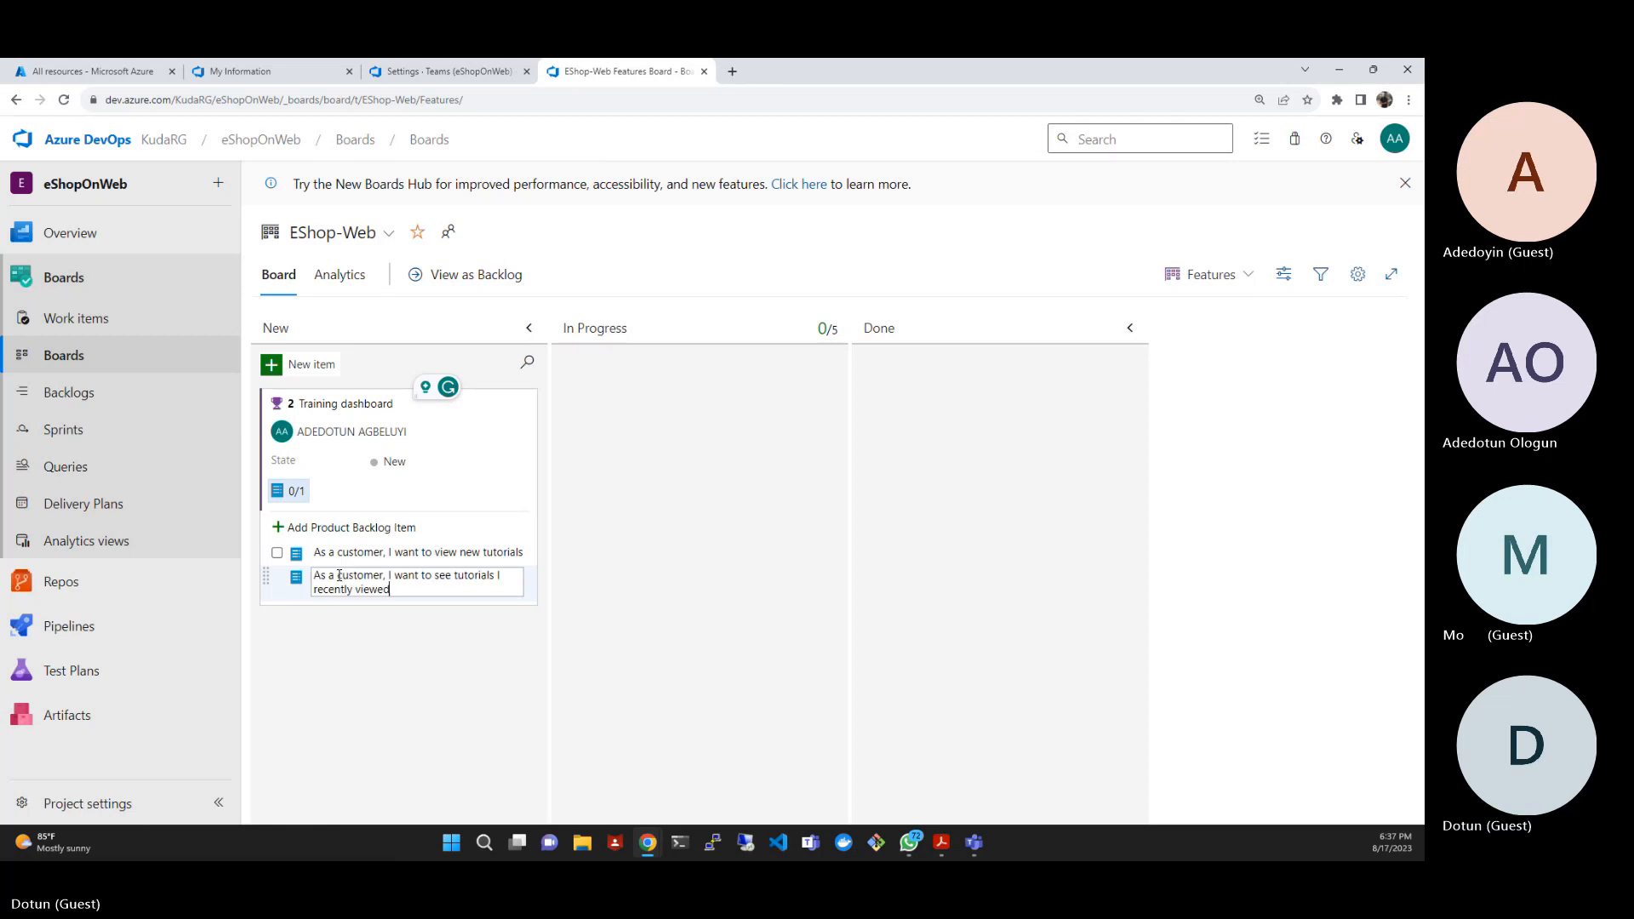
key(Return)
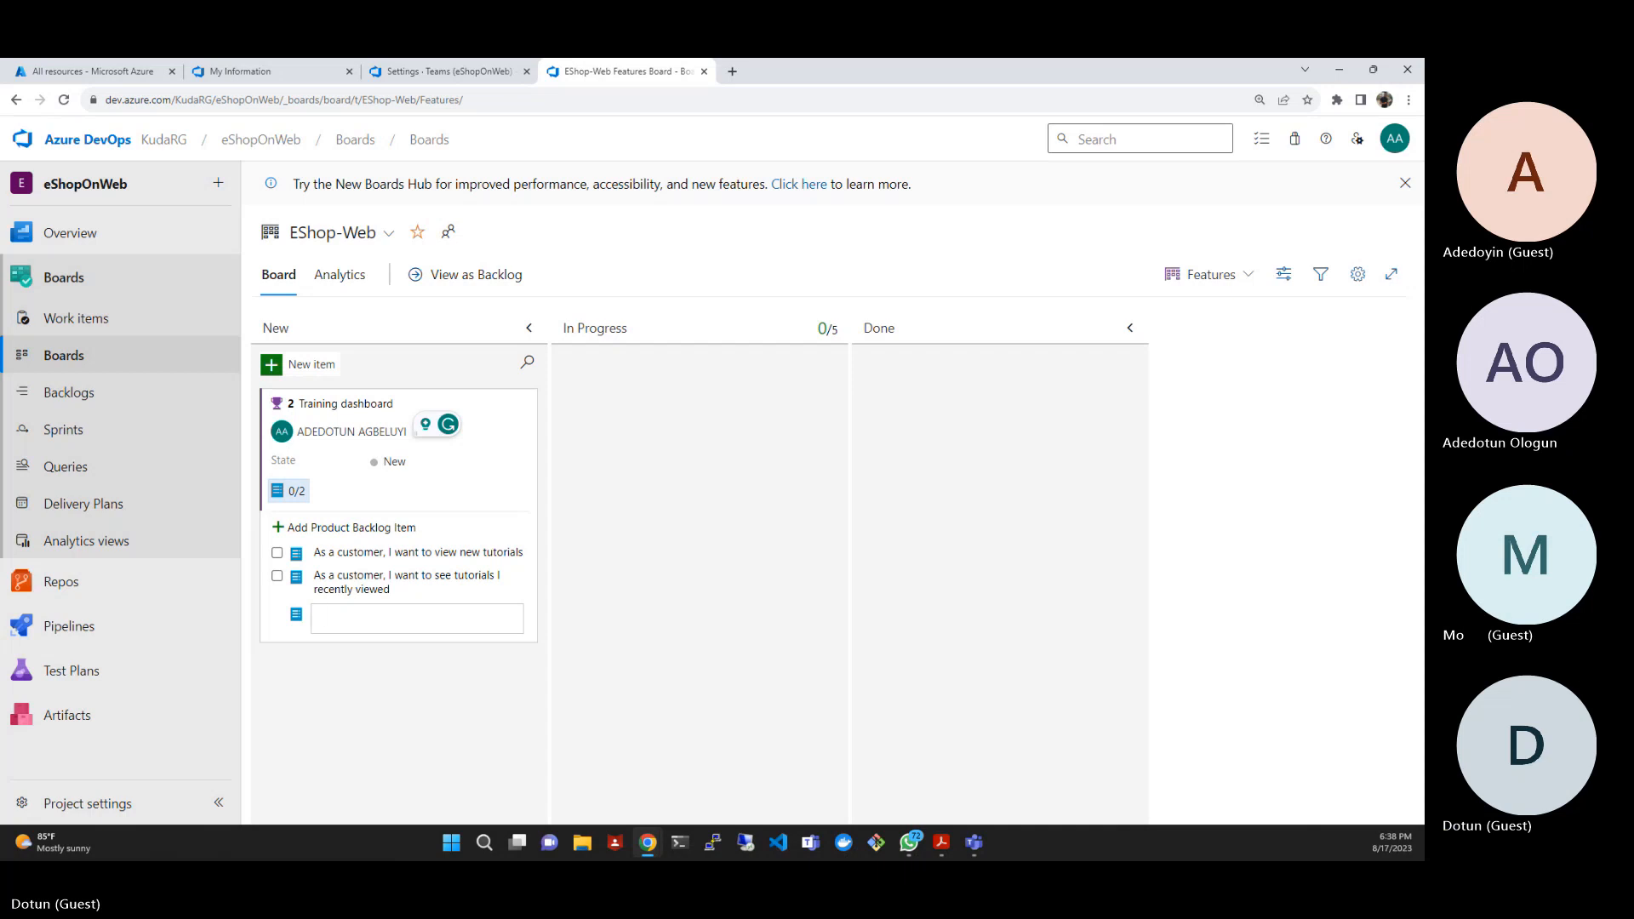
- Add the product backlog item "As a customer, I want to request new tutorials" under the Training dashboard feature
key(alt+Tab)
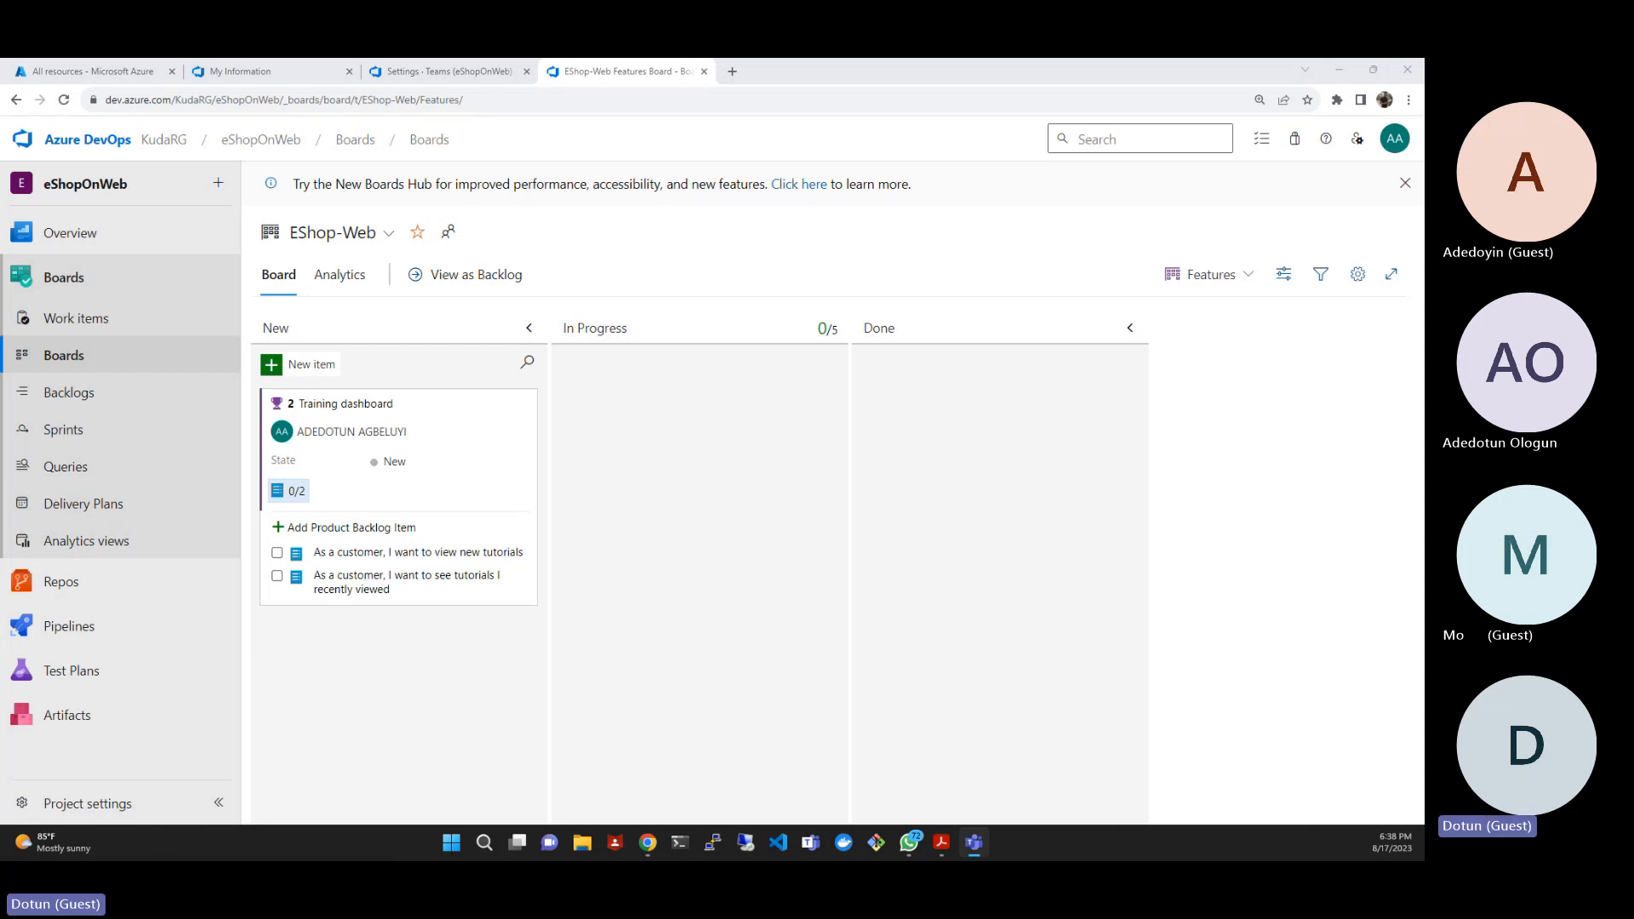
click(331, 528)
text(As a customer, I want to request new tutorials)
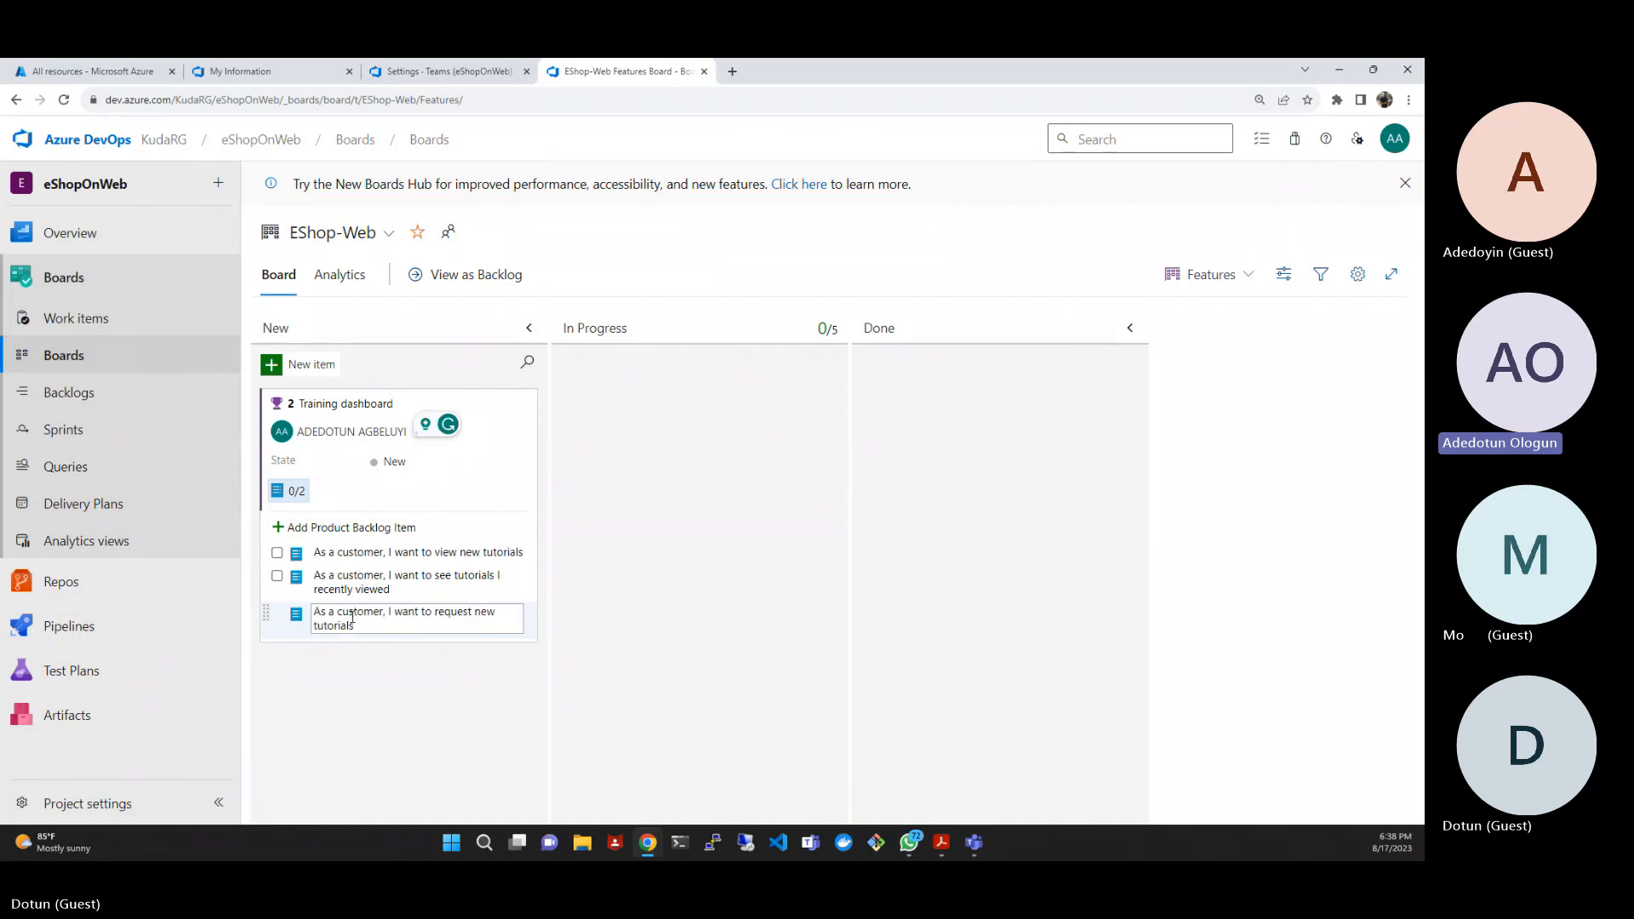
key(Return)
click(352, 725)
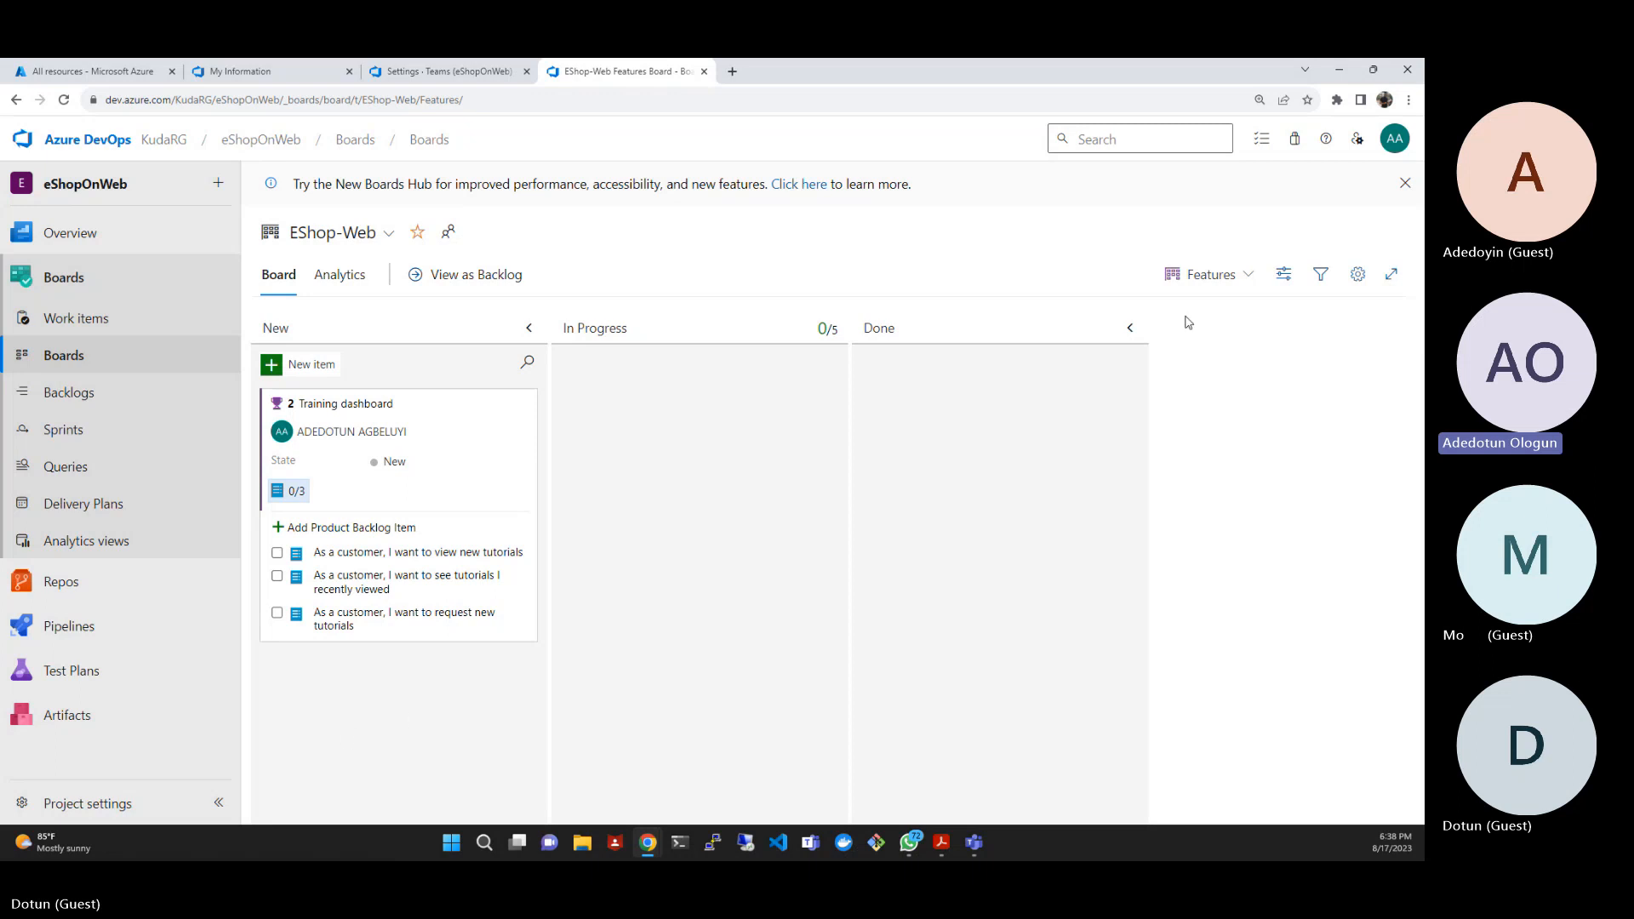
- View the EShop-Web board at the Backlog items level and return it to the Features level
click(1253, 274)
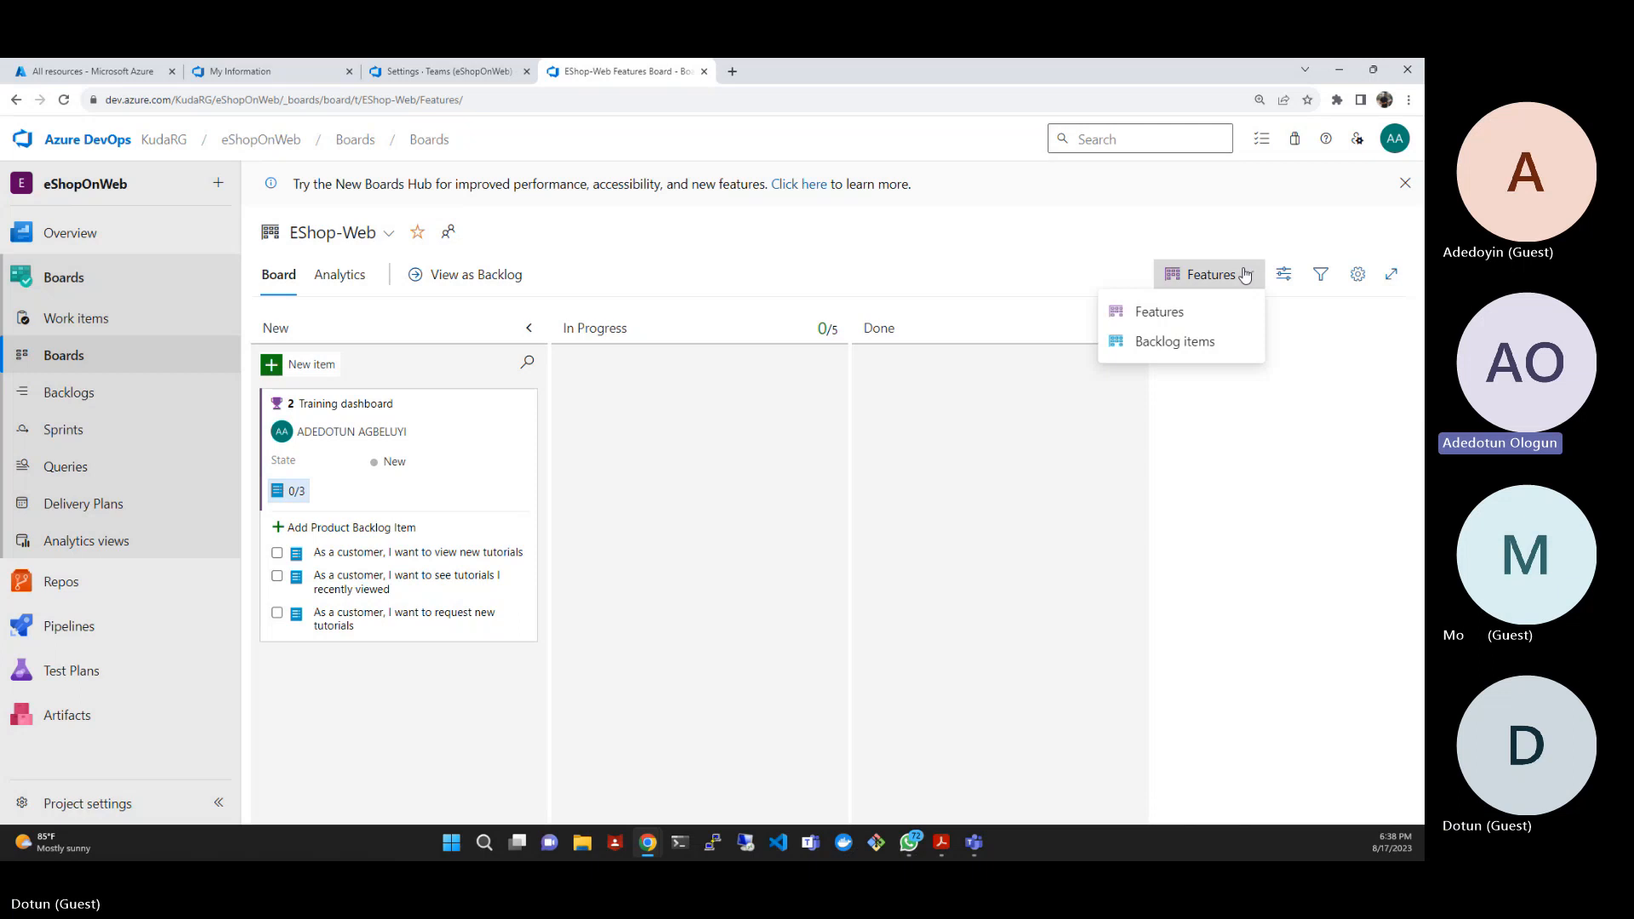
click(1214, 342)
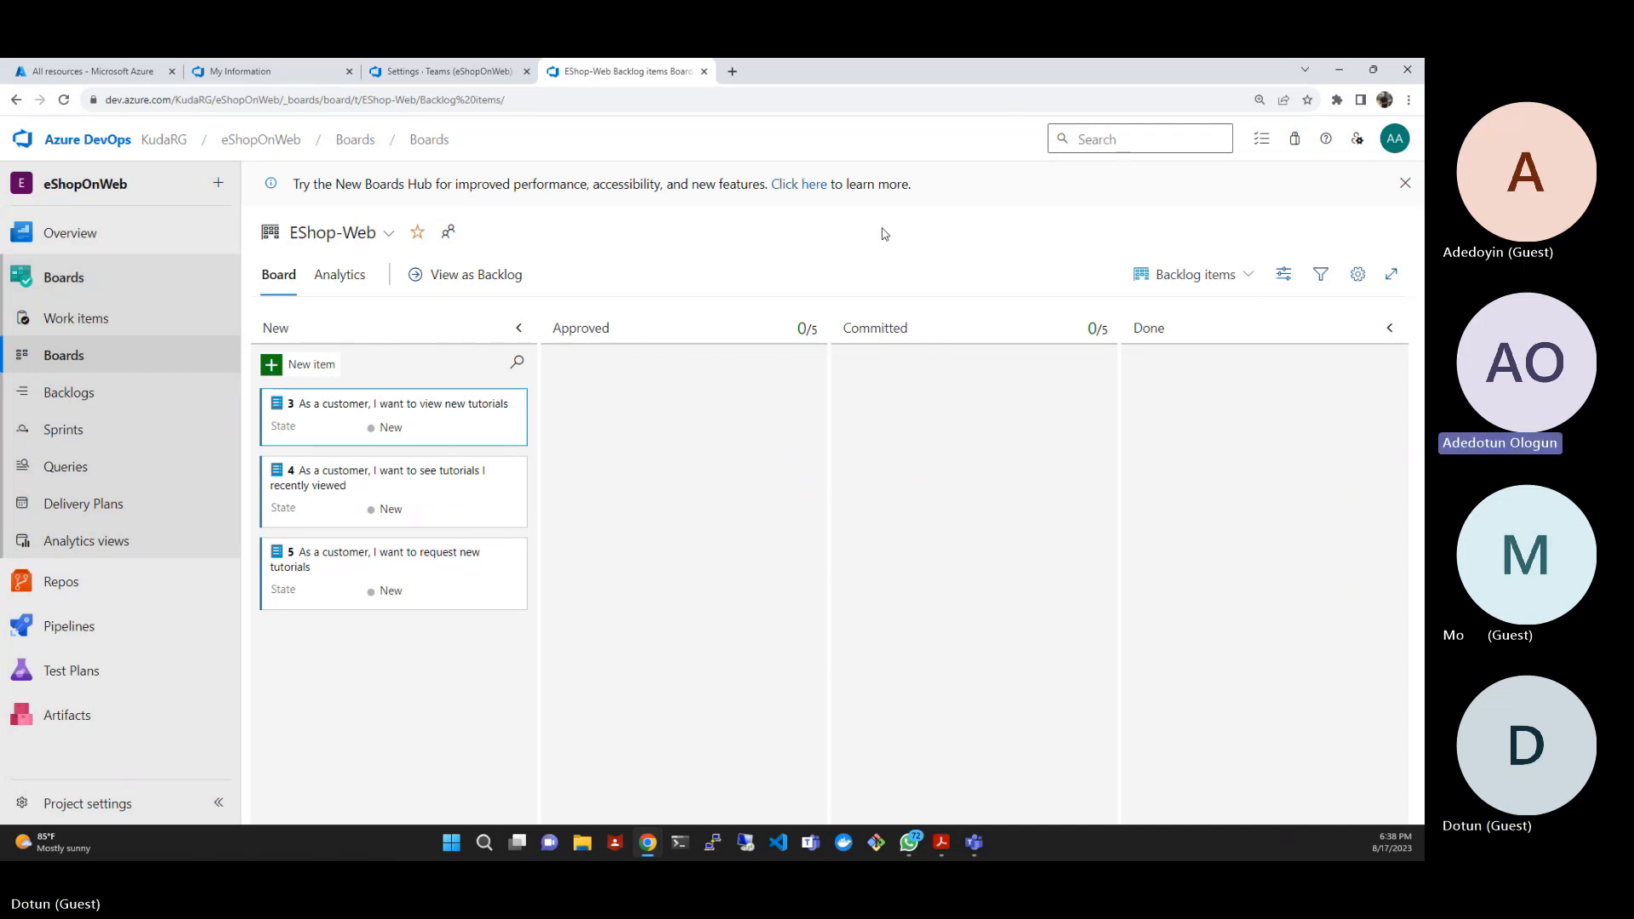
click(1241, 274)
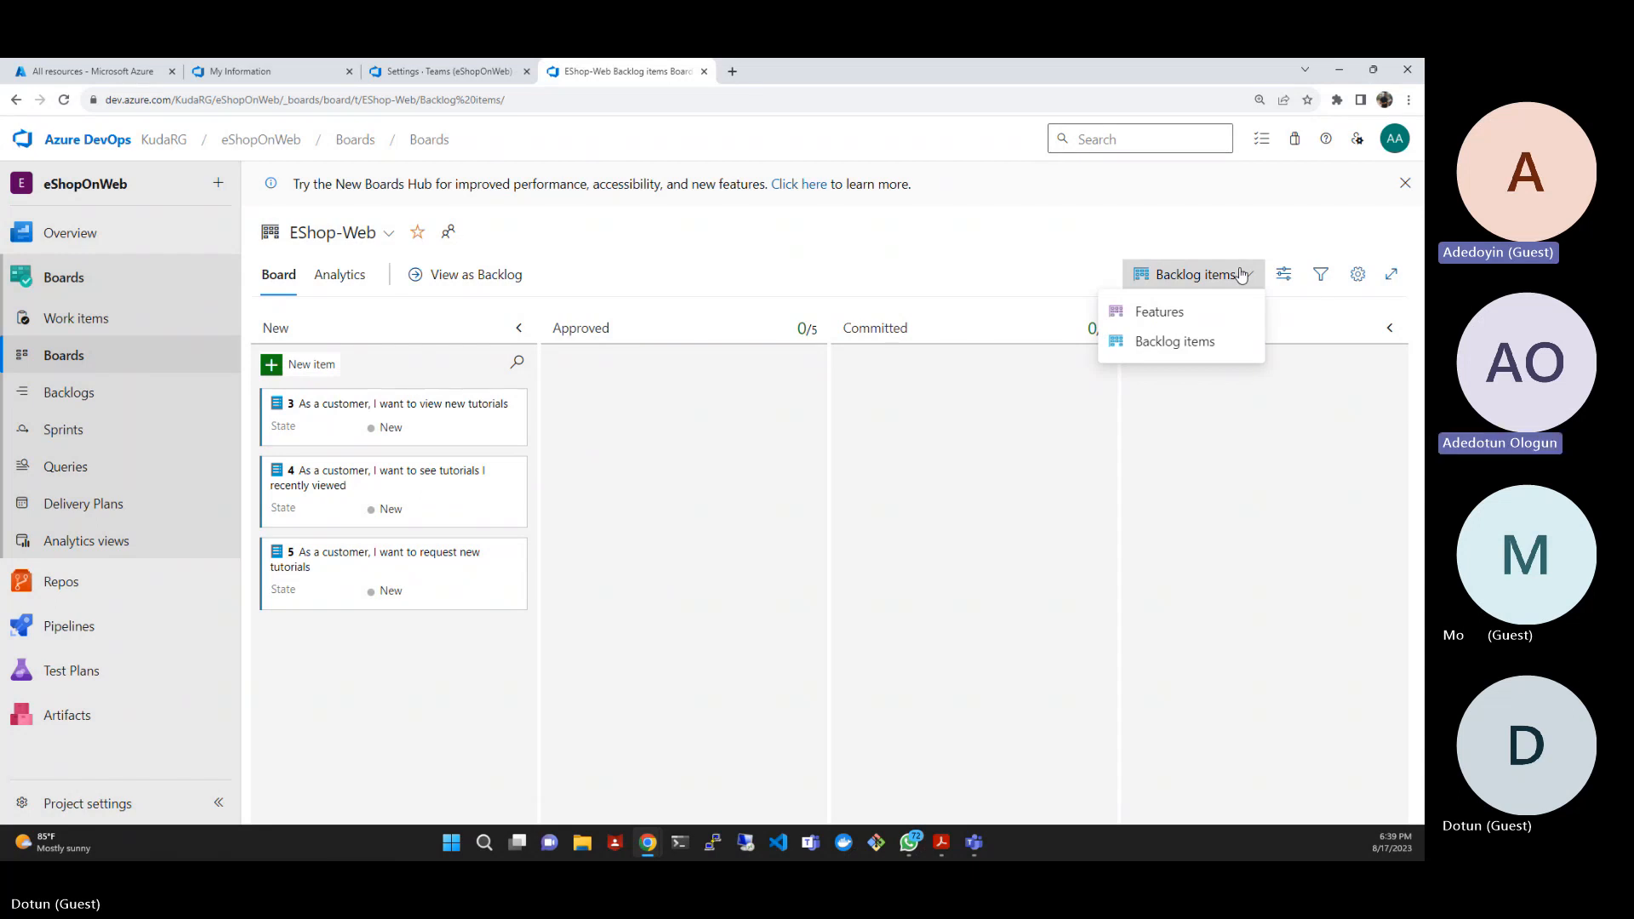
click(1222, 313)
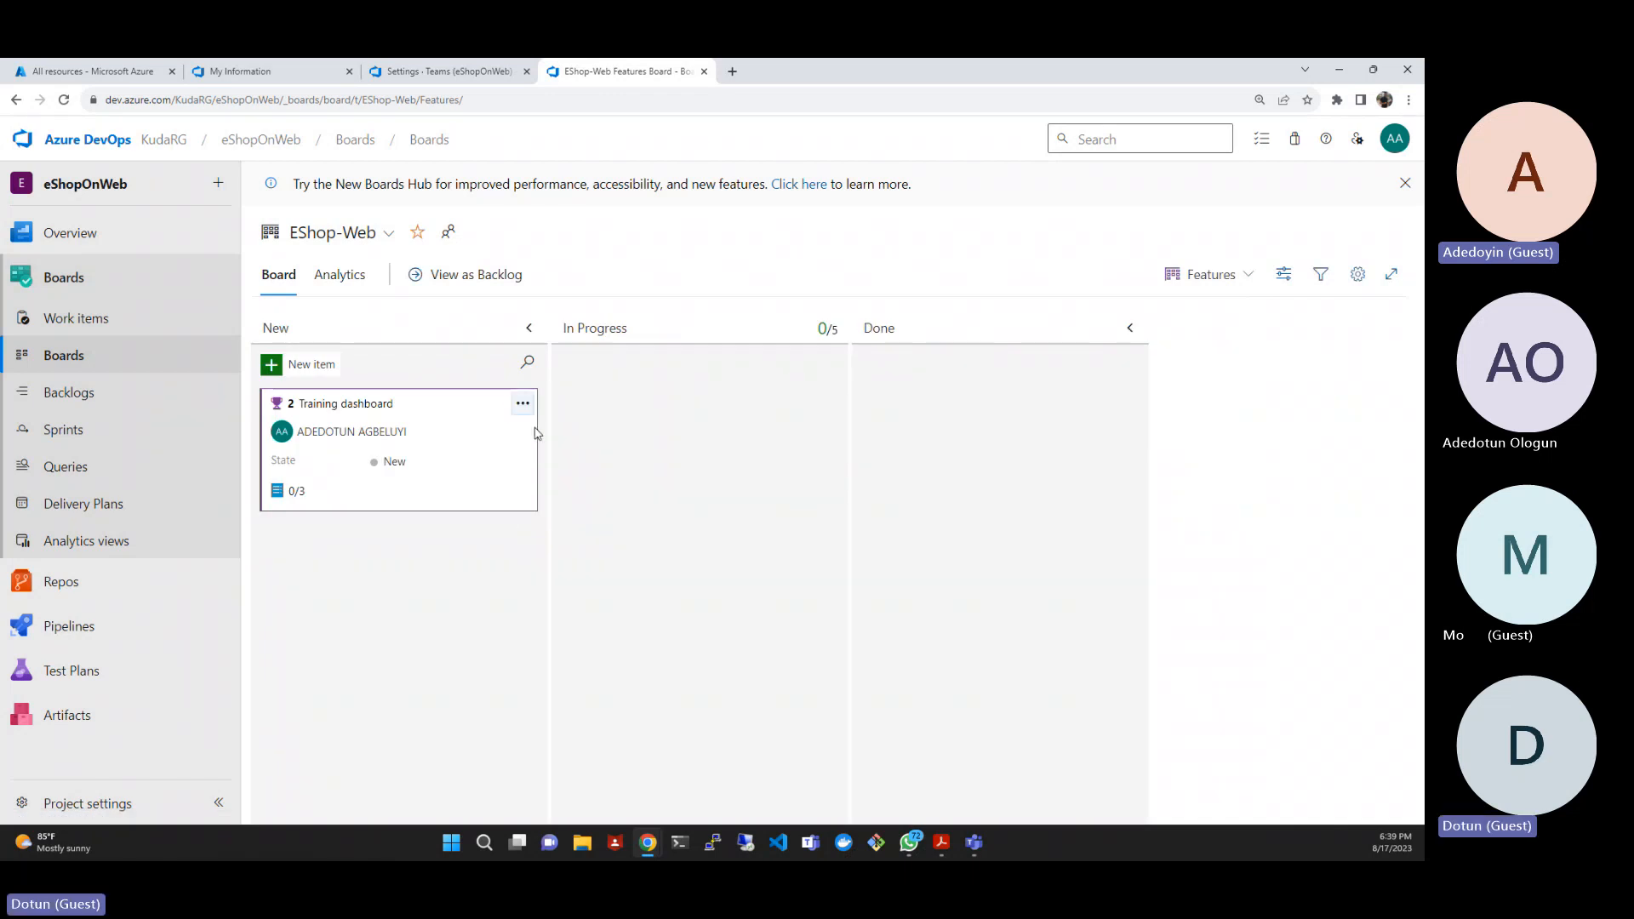
- Examine the actions available for the Training dashboard feature, including adding child items
click(523, 405)
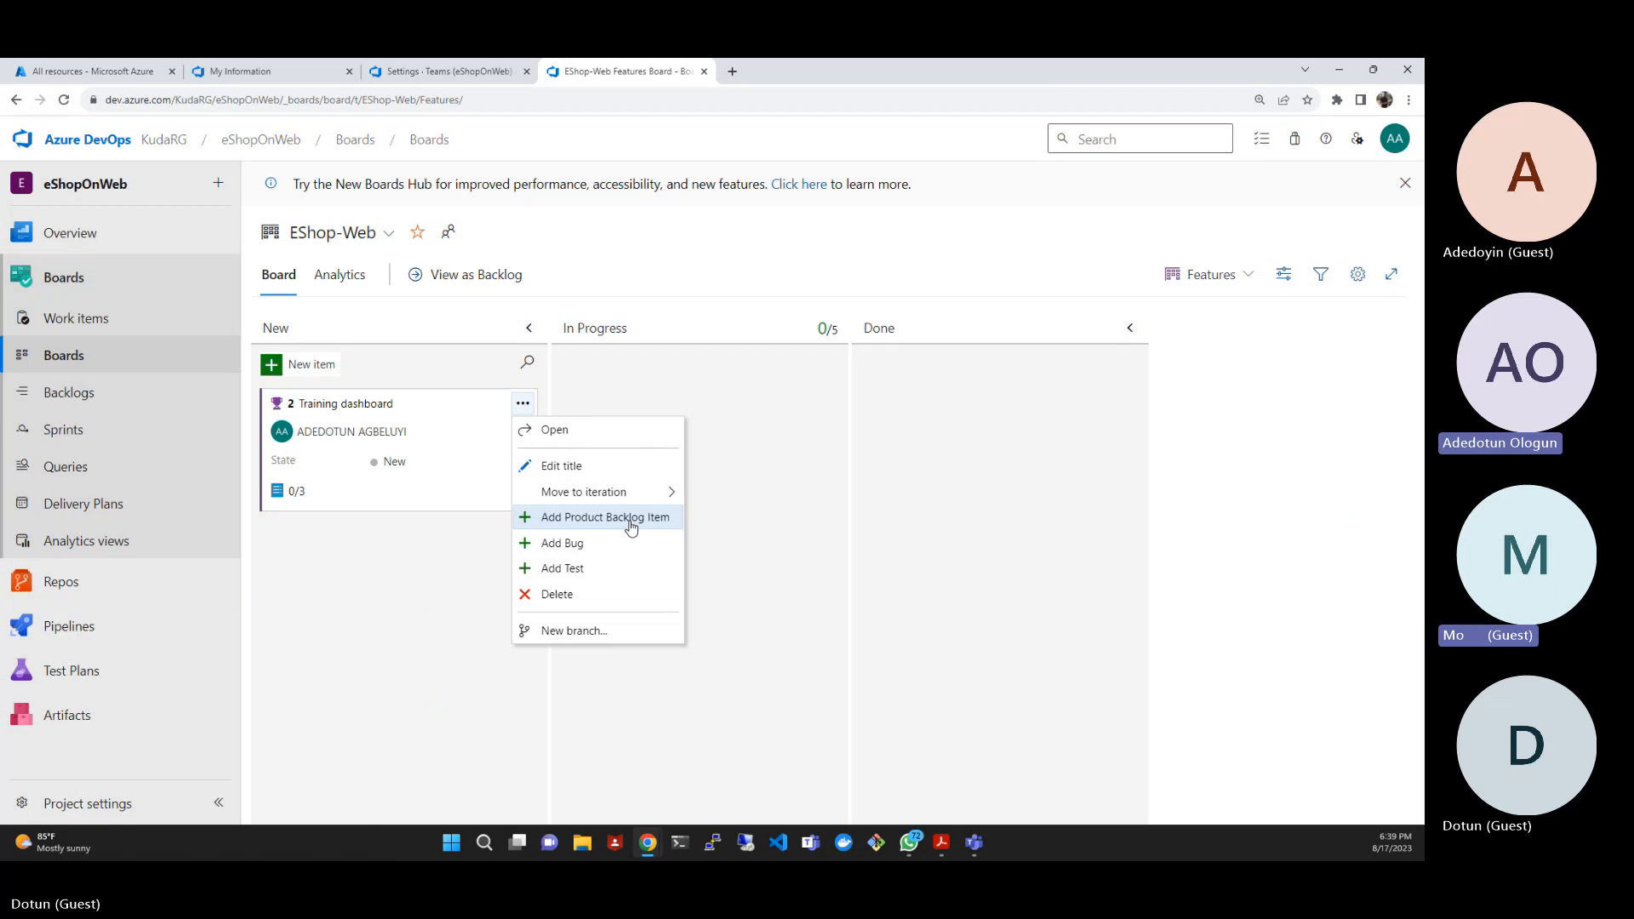
click(412, 569)
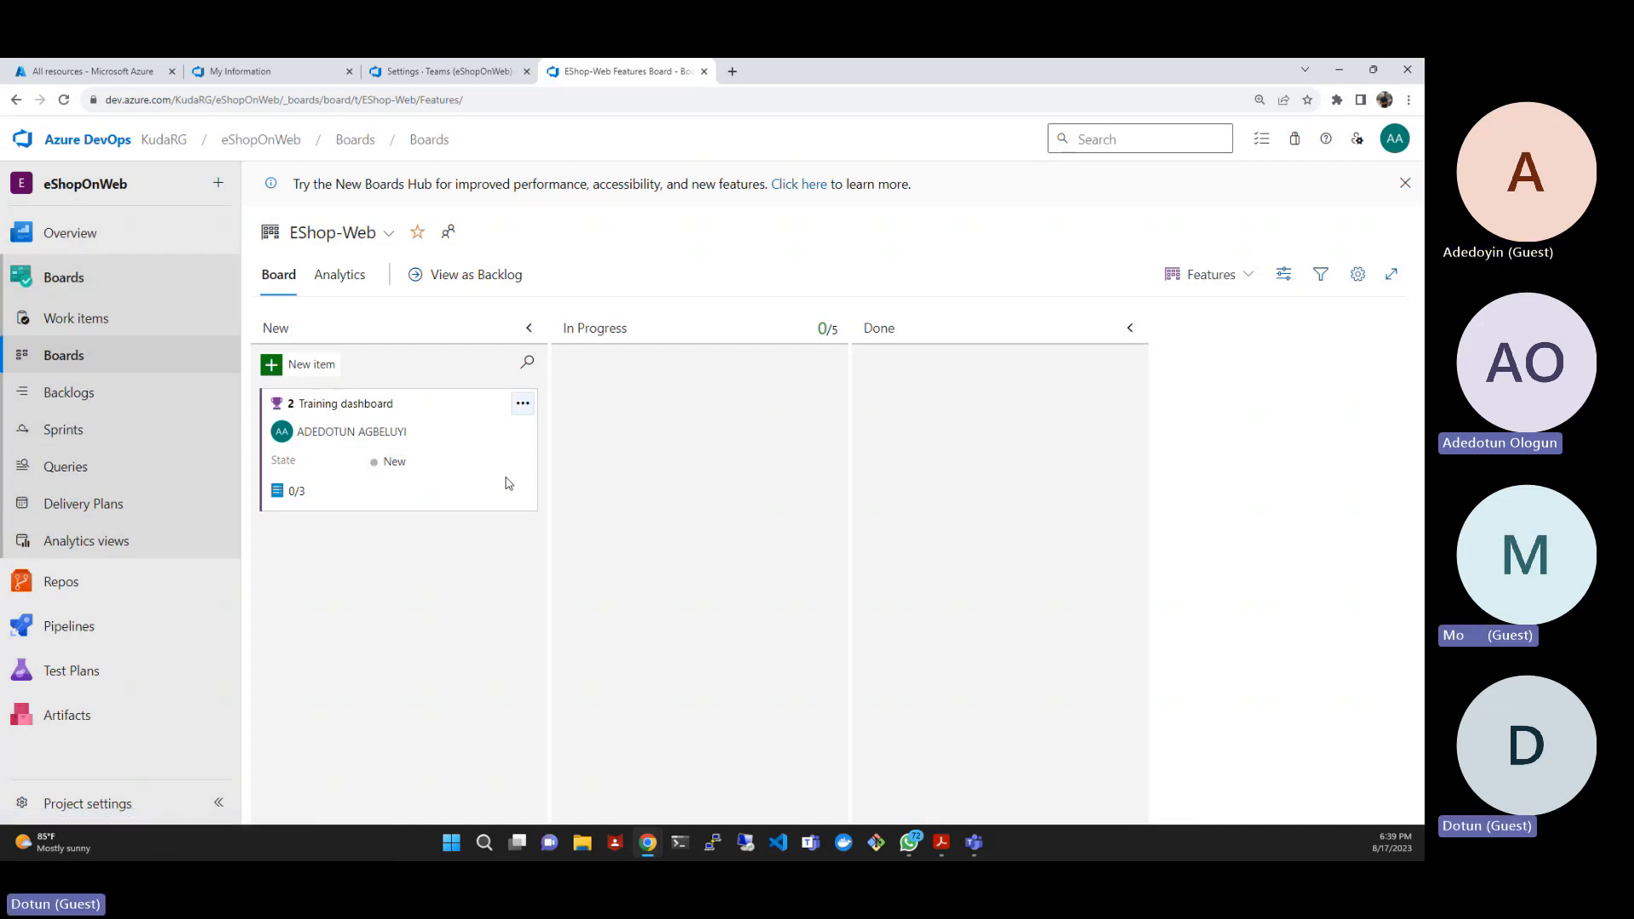
click(522, 403)
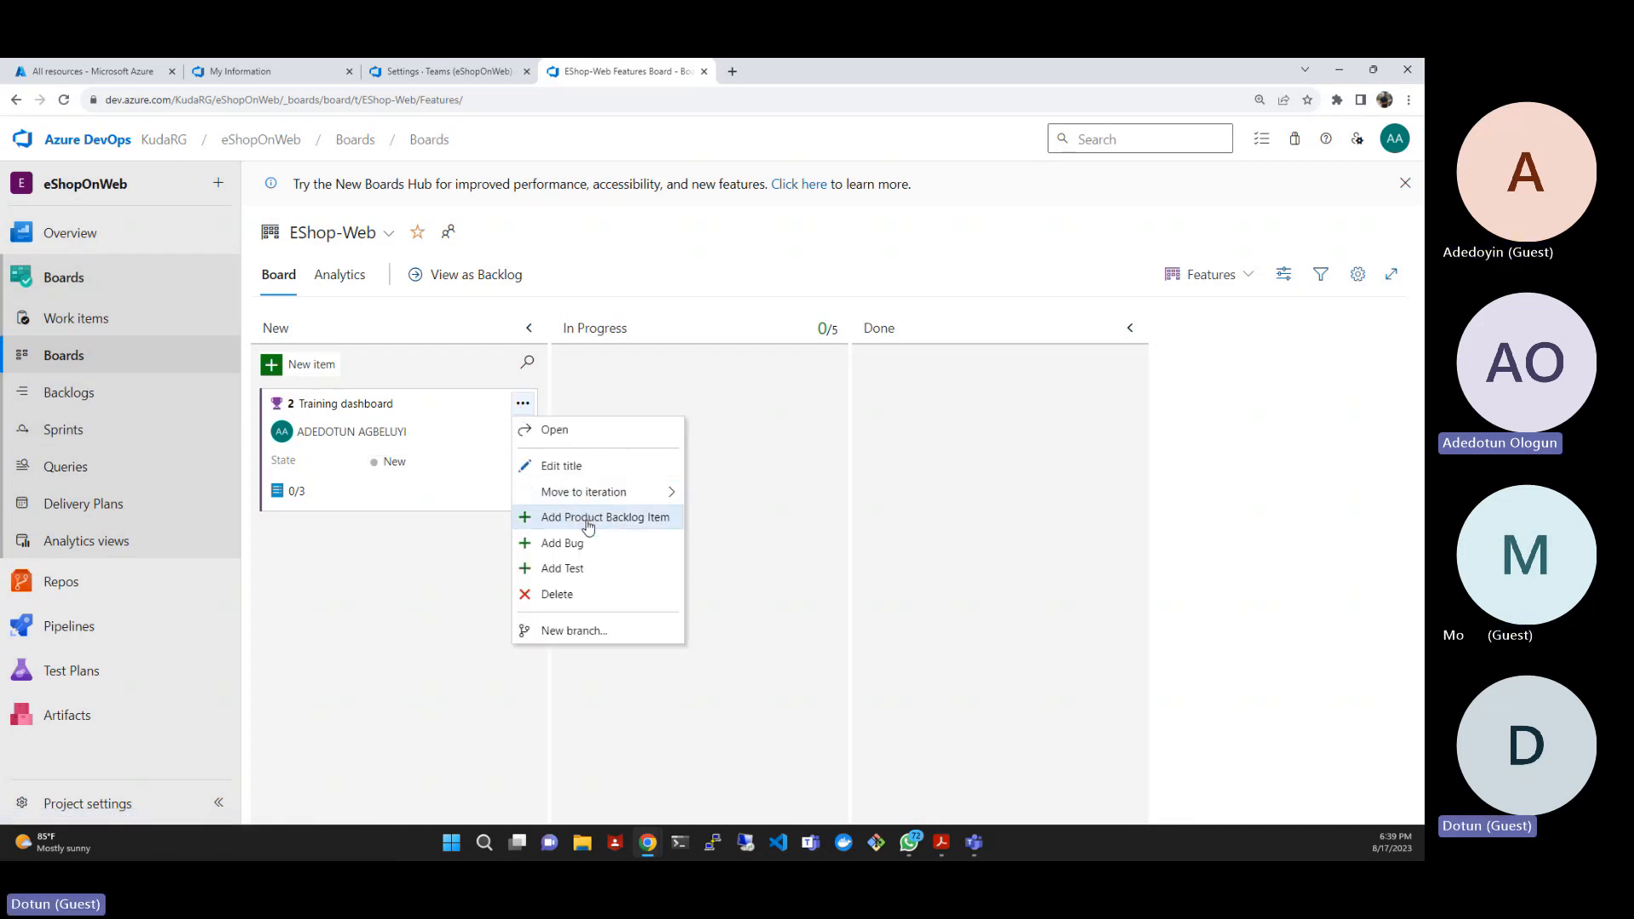
click(798, 389)
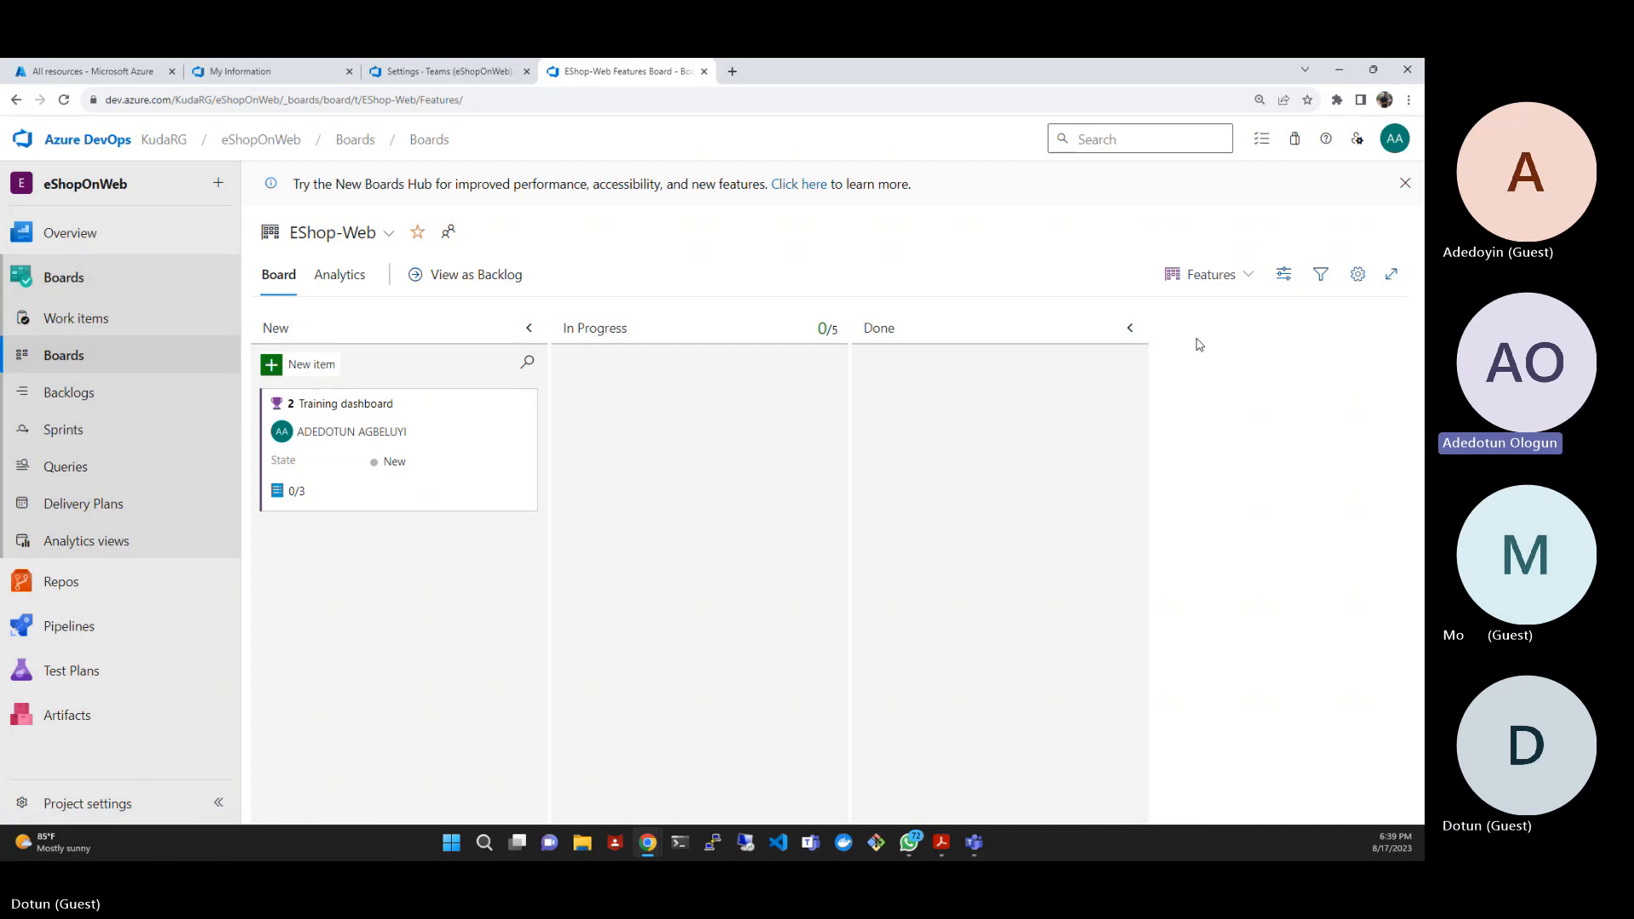
- Switch the EShop-Web board to the Backlog items level and examine the actions available for "As a customer, I want to view new tutorials"
click(1235, 282)
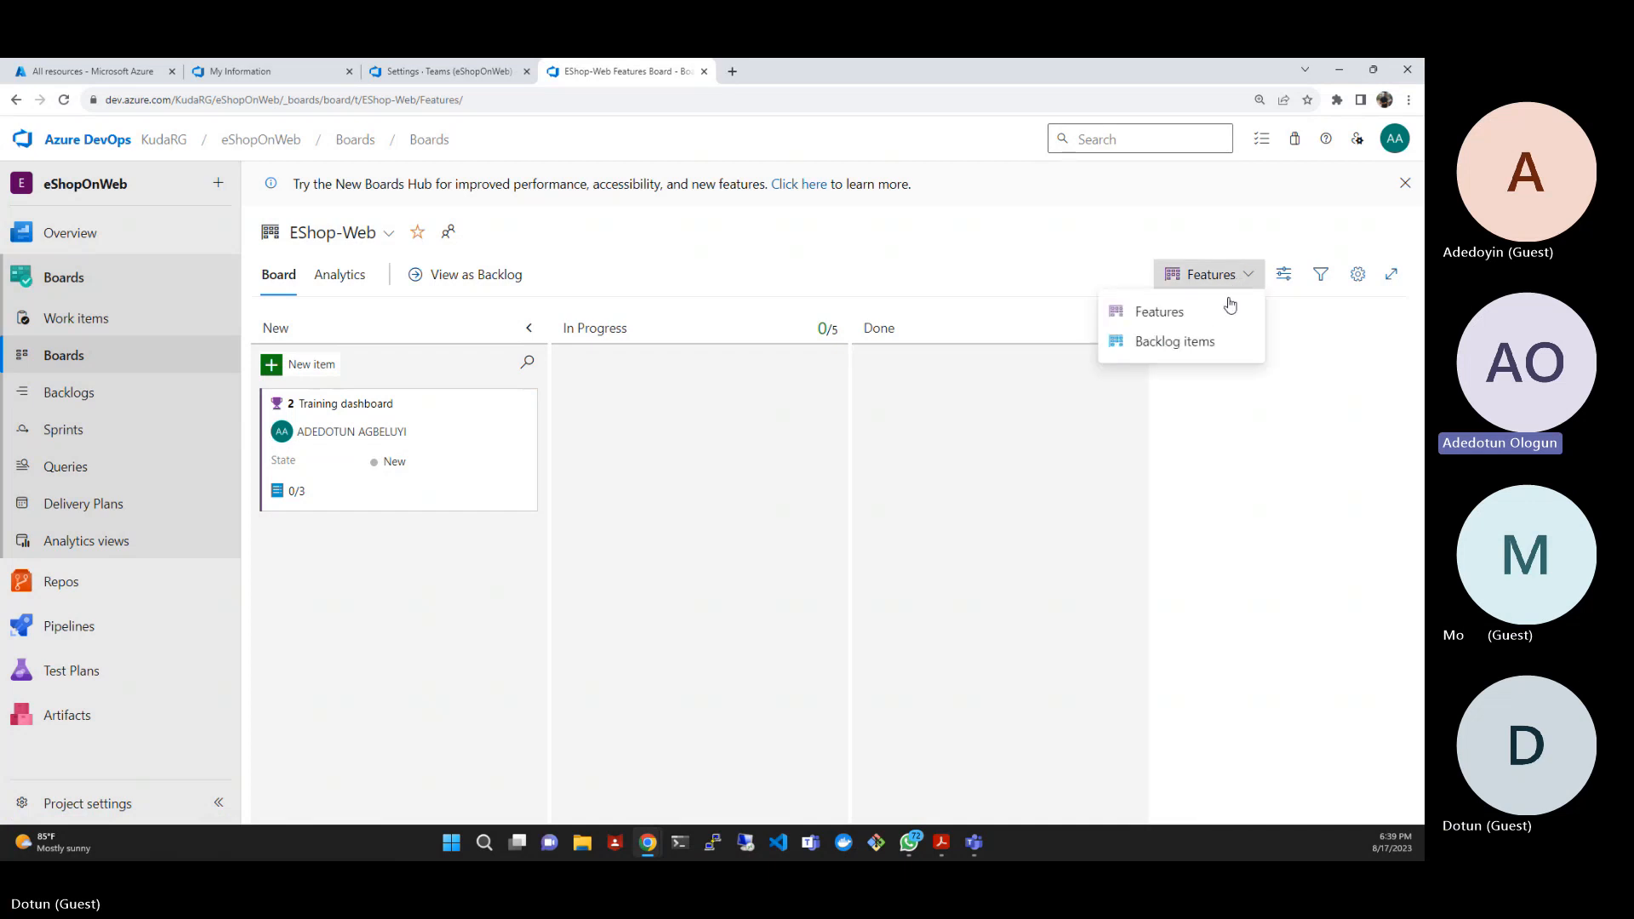
click(1195, 343)
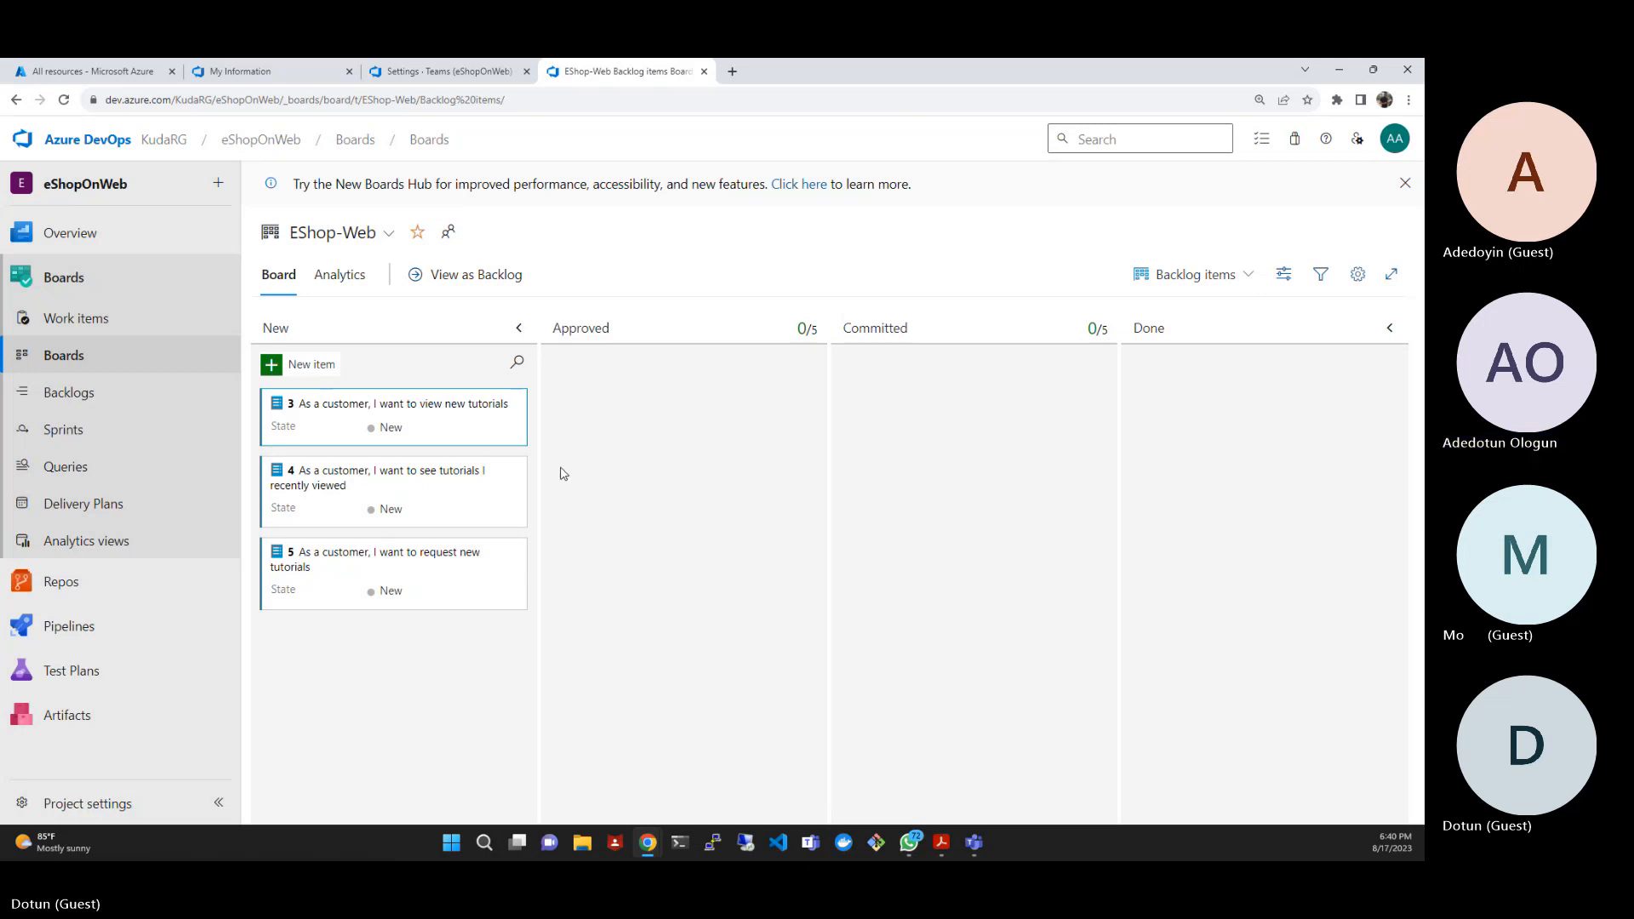
click(513, 405)
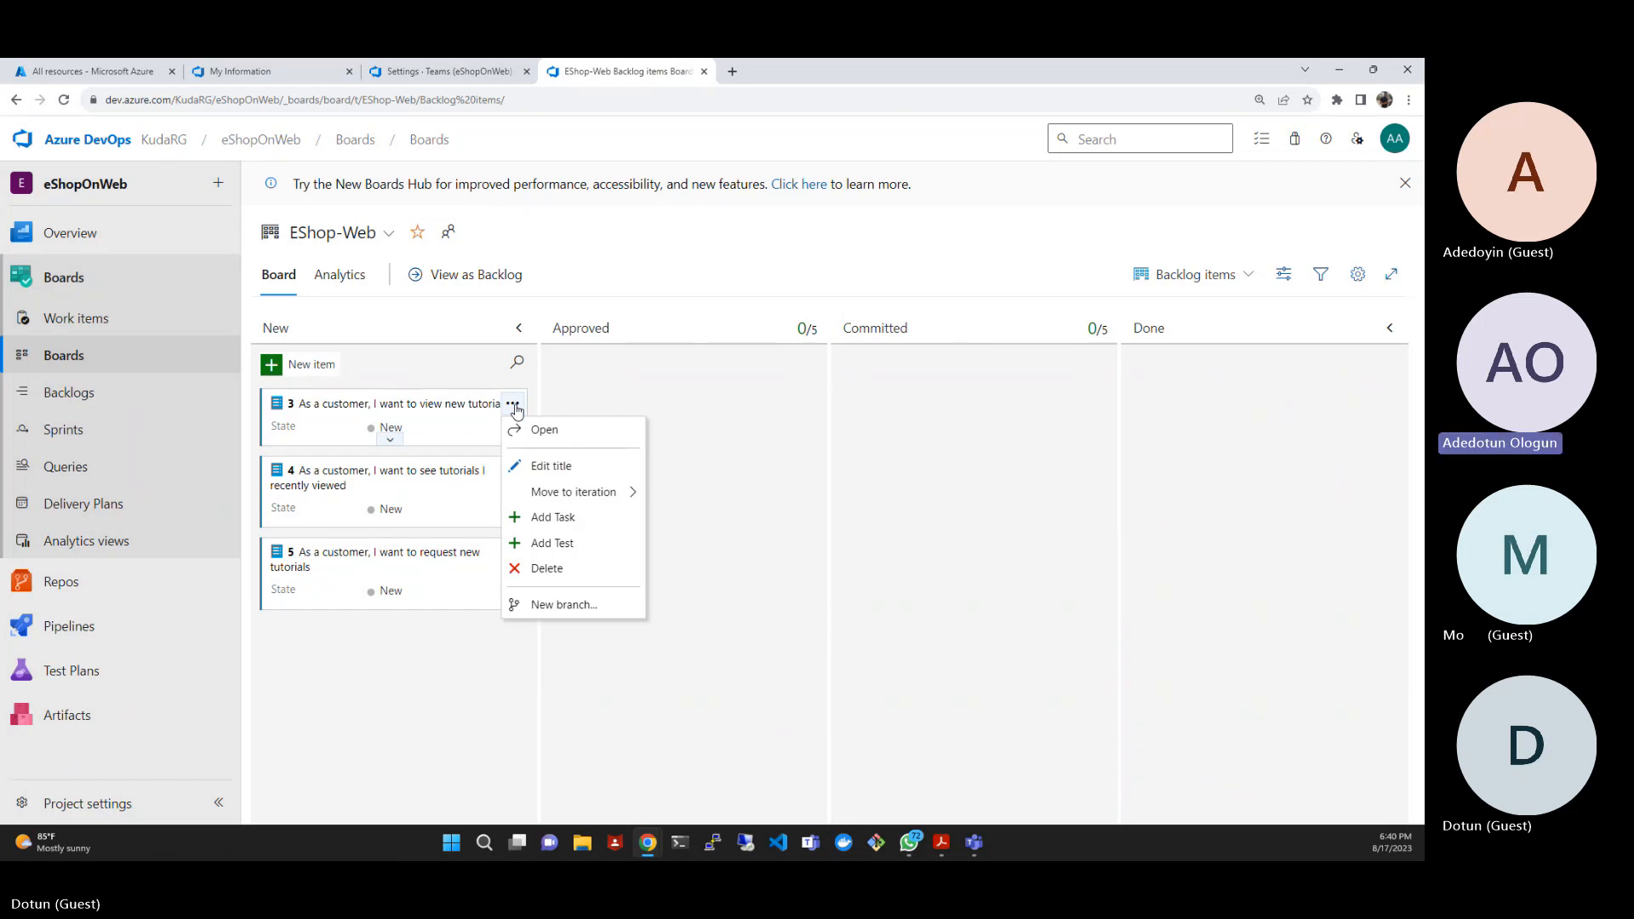
click(467, 366)
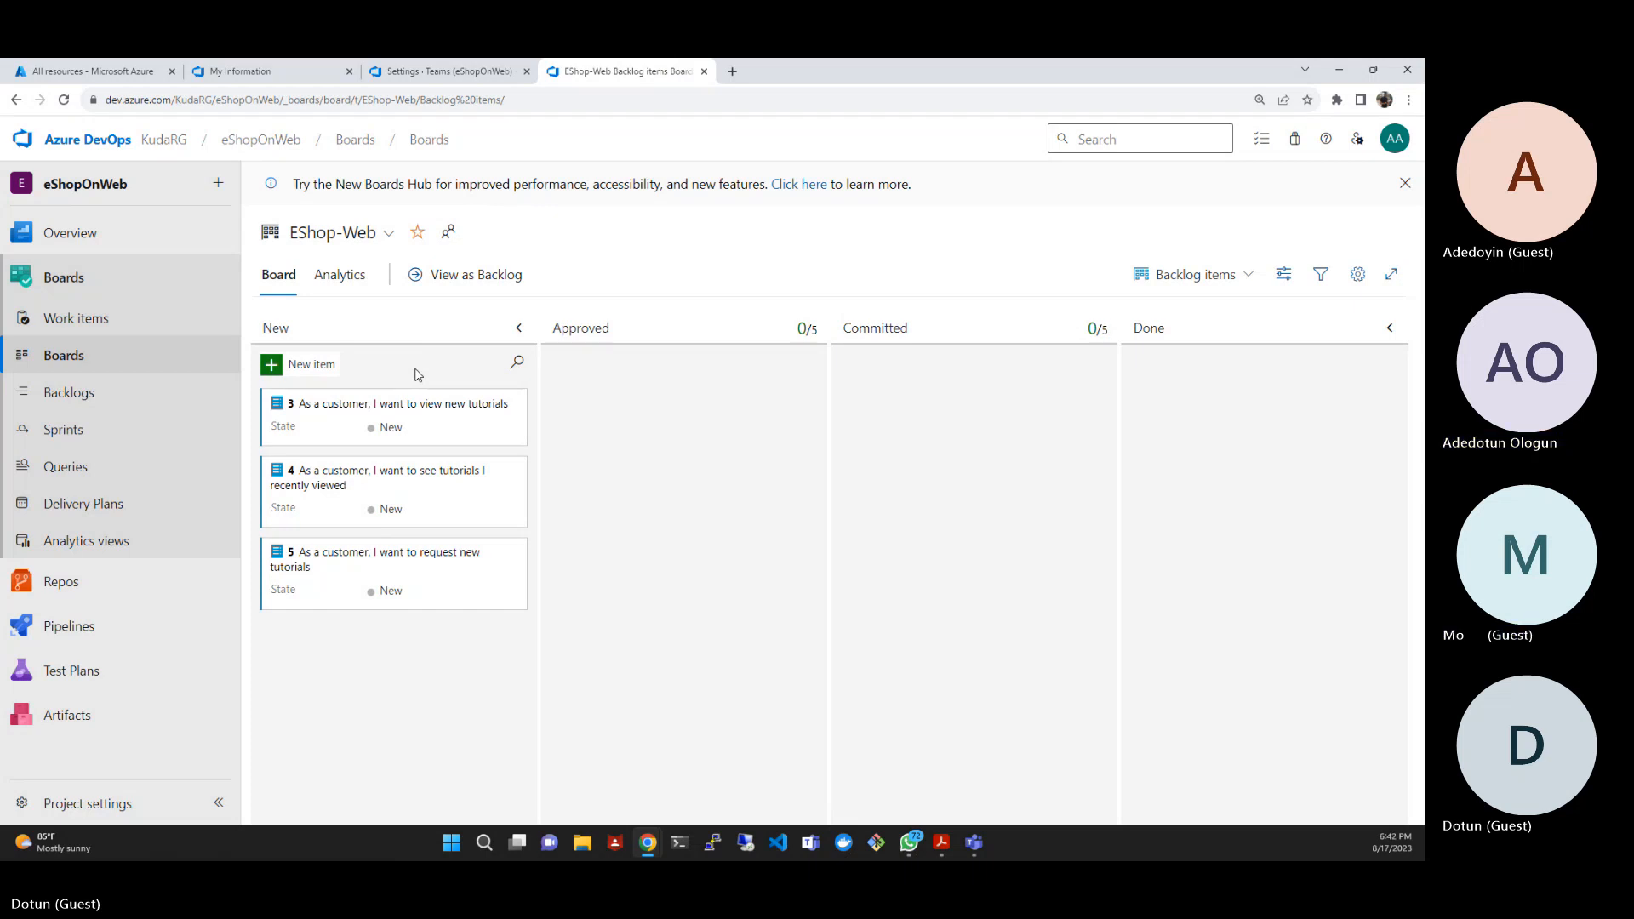
- Move the item "As a customer, I want to view new tutorials" to the Approved column and back to New
drag(425, 401, 722, 389)
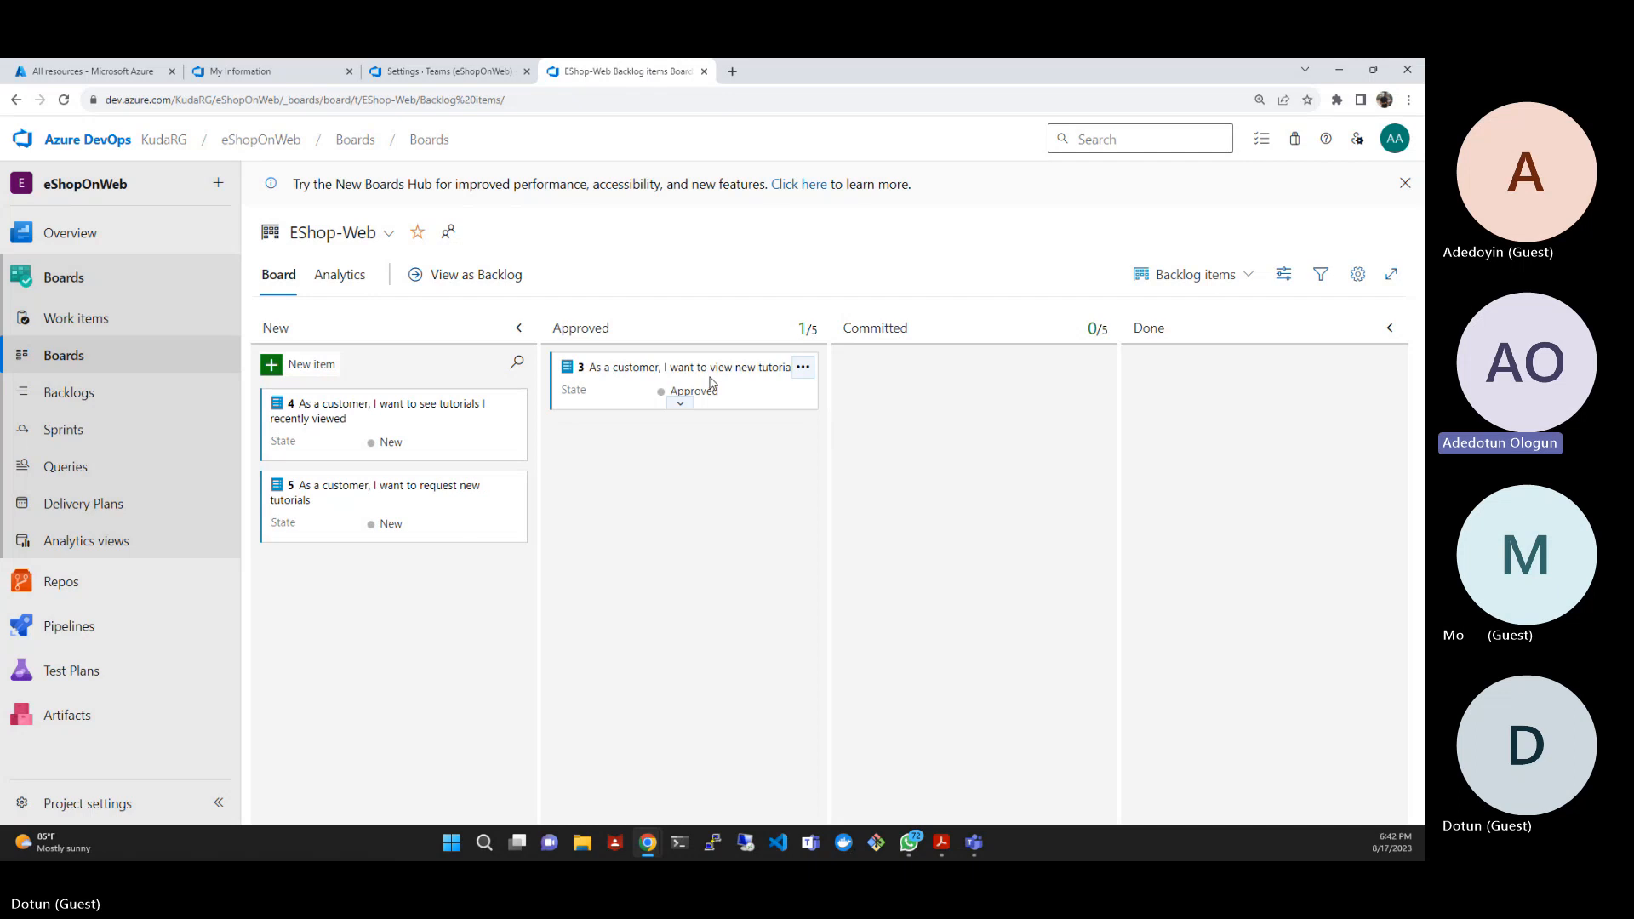
drag(710, 388, 419, 408)
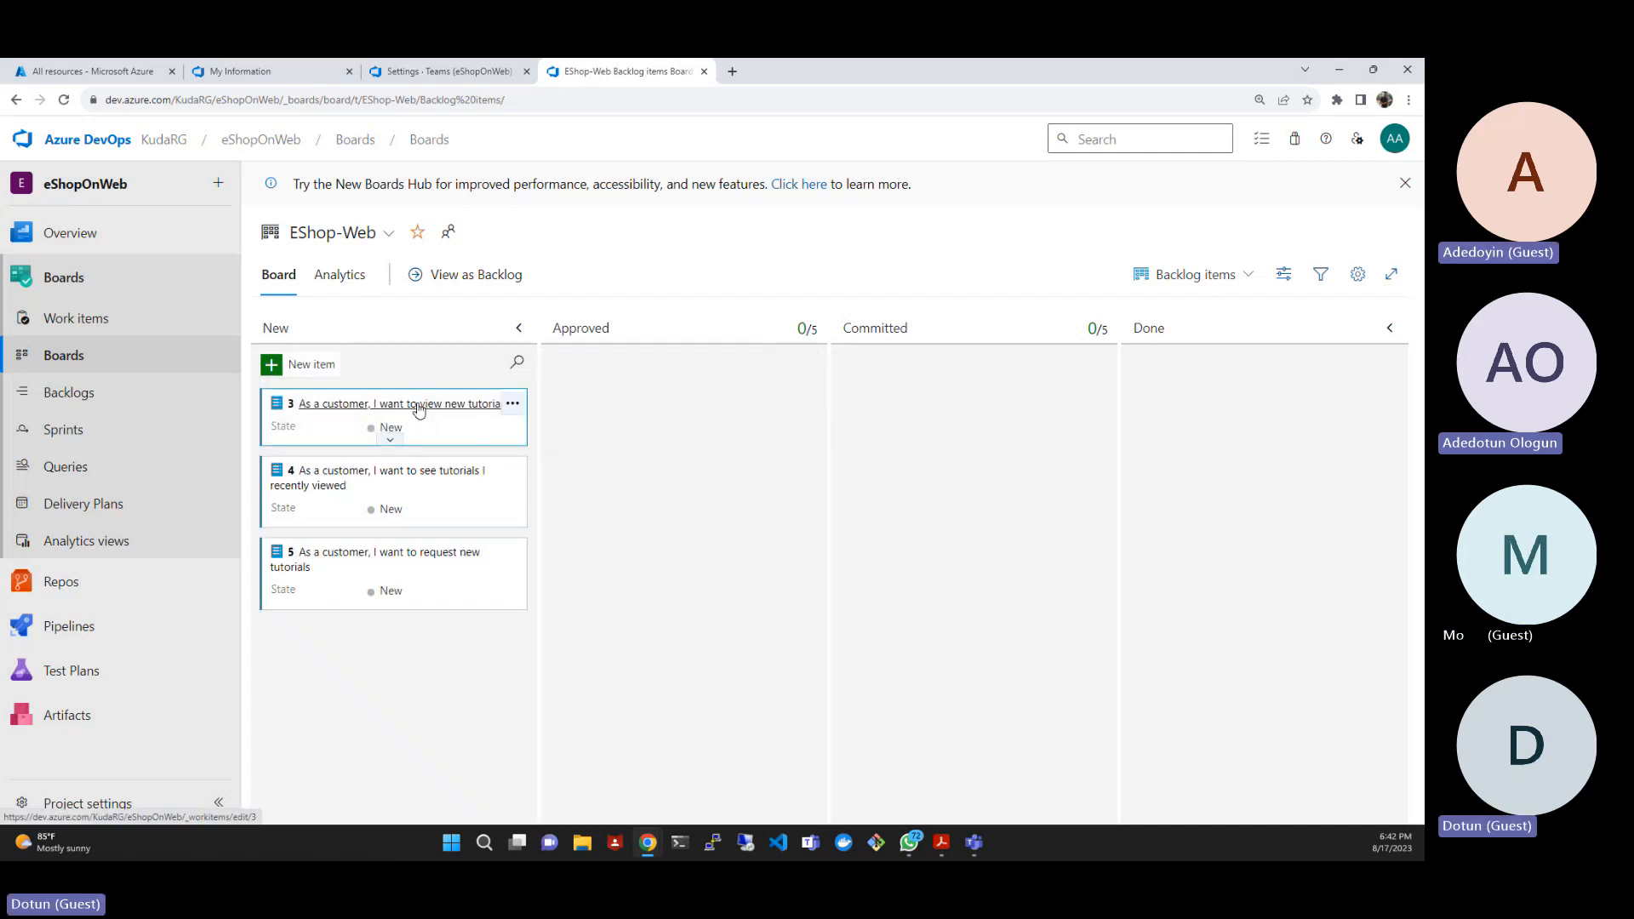
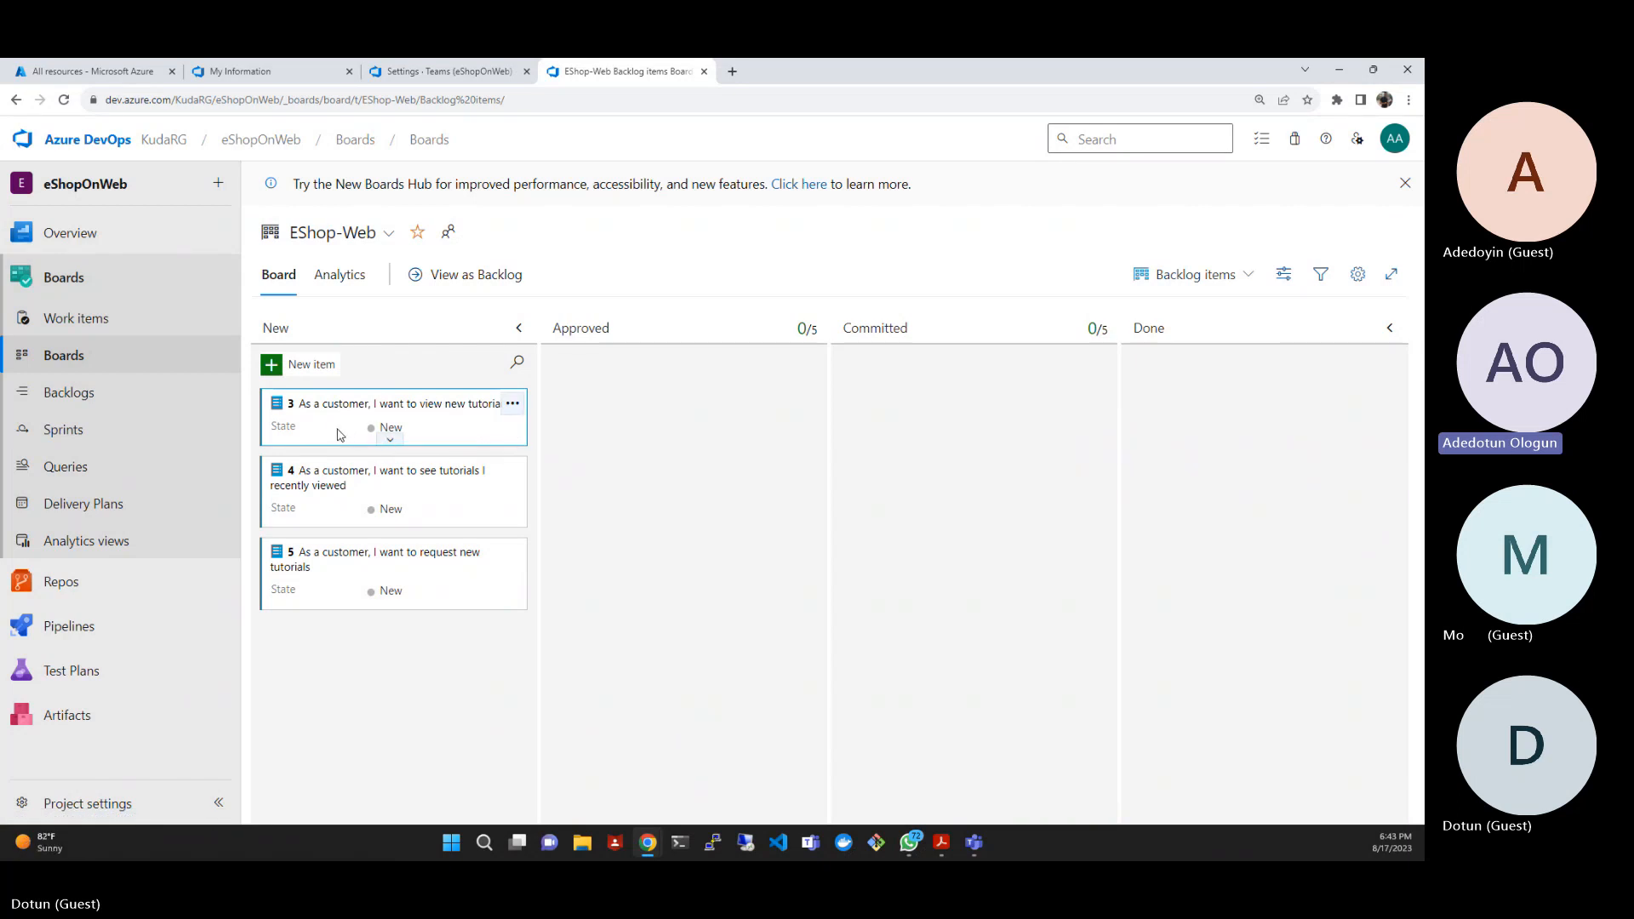
- Move the item "As a customer, I want to view new tutorials" to the Approved column and assign it to the team member
drag(340, 435, 430, 433)
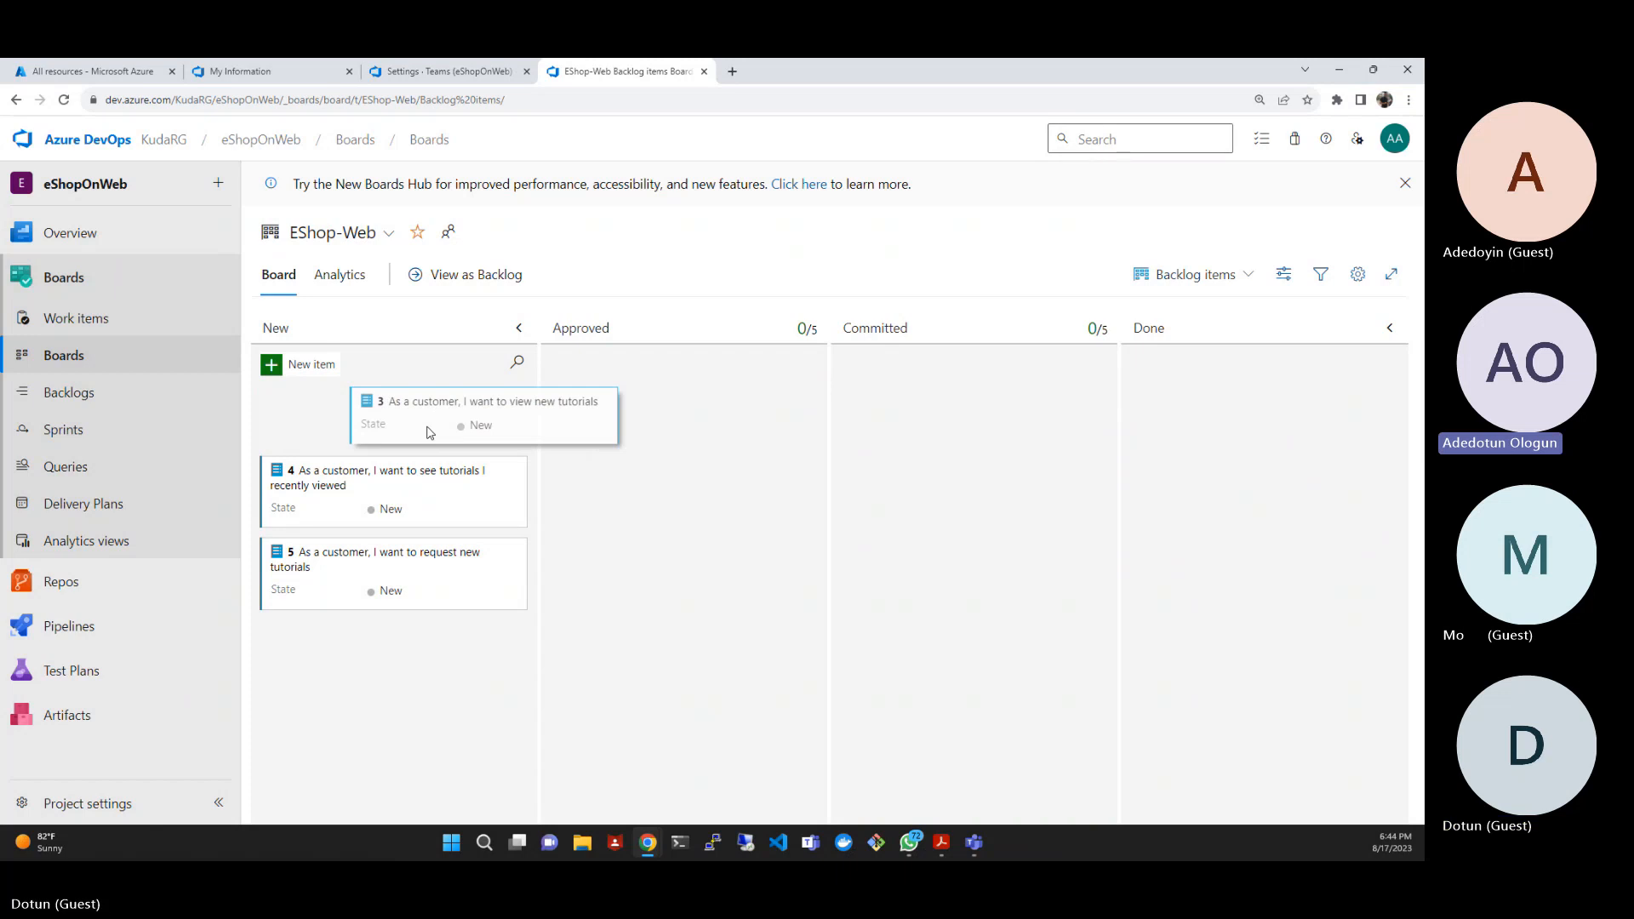
drag(430, 432, 609, 407)
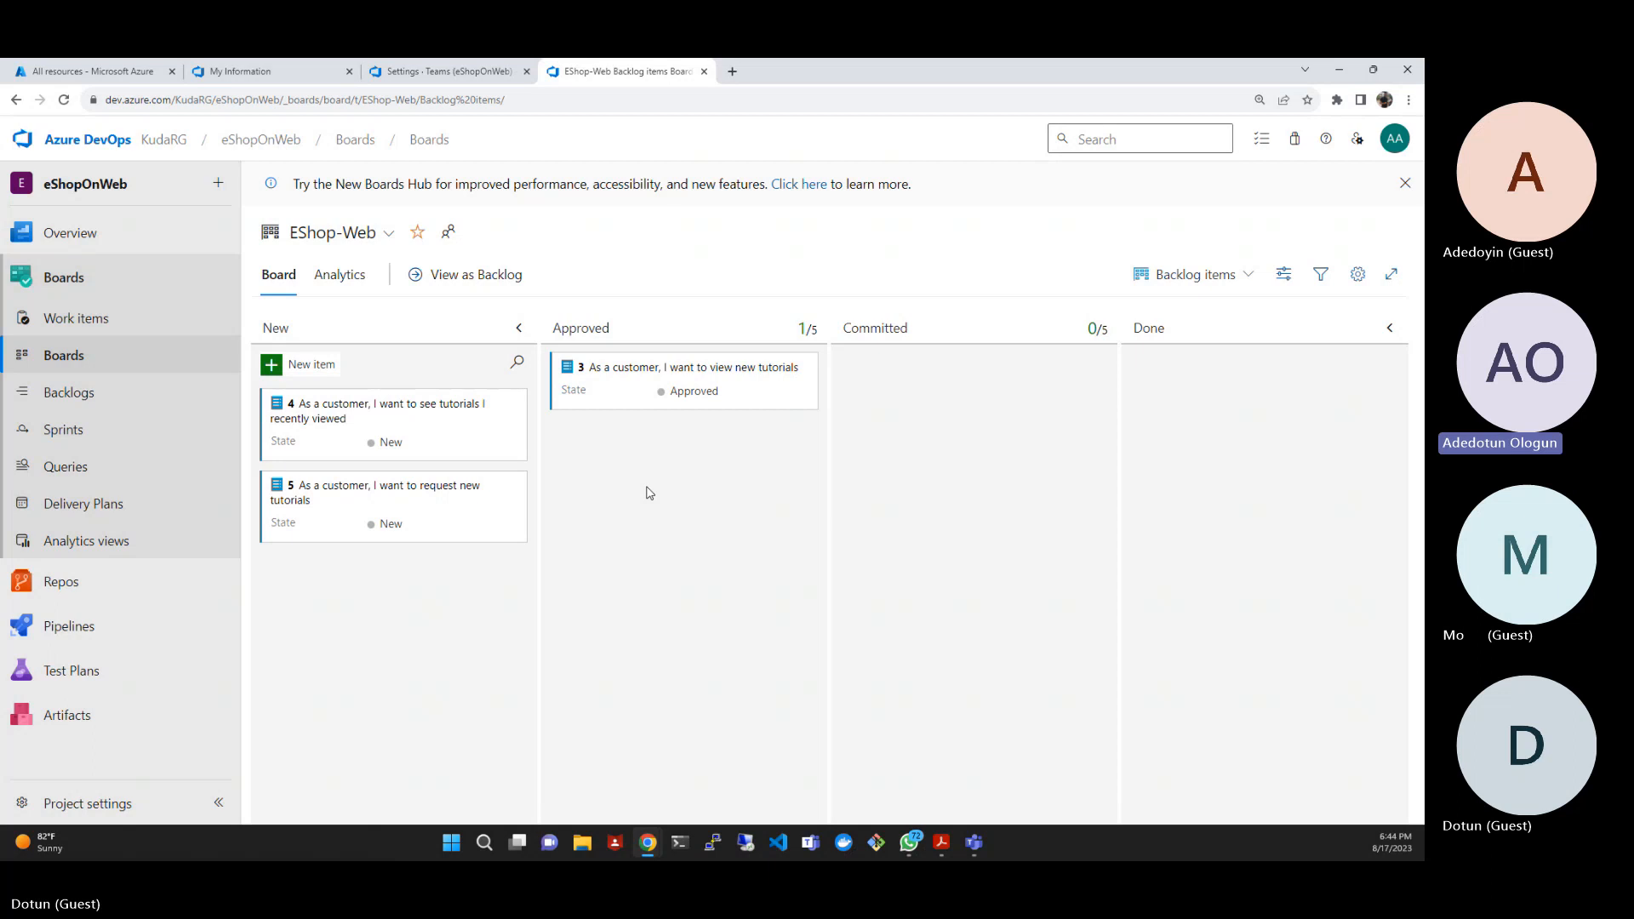
click(679, 408)
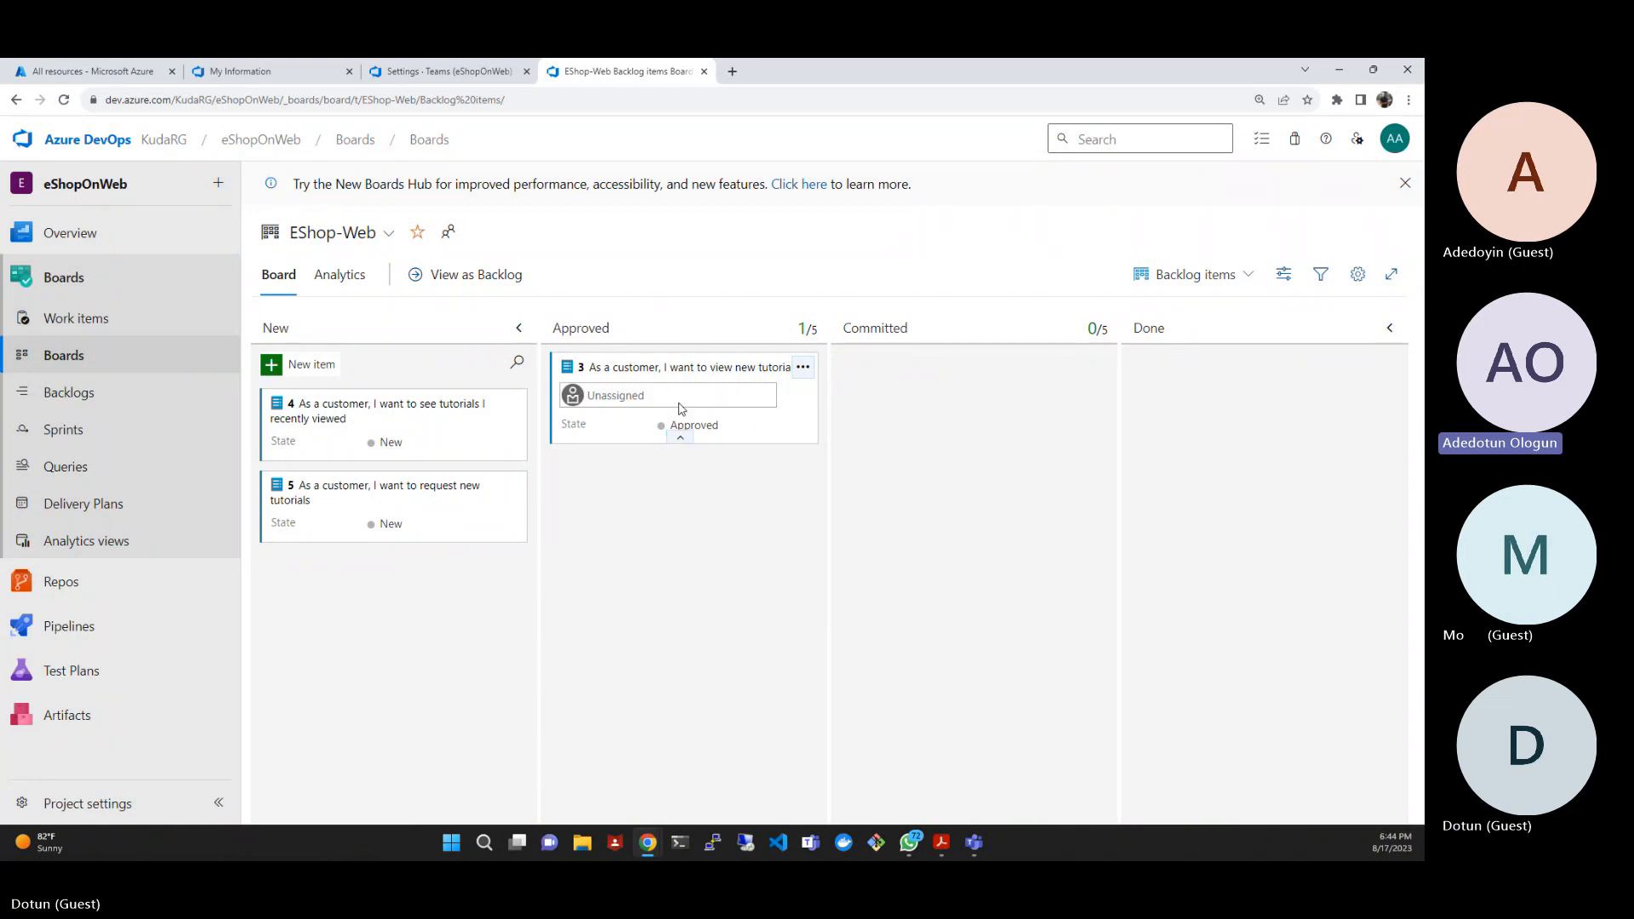
click(633, 399)
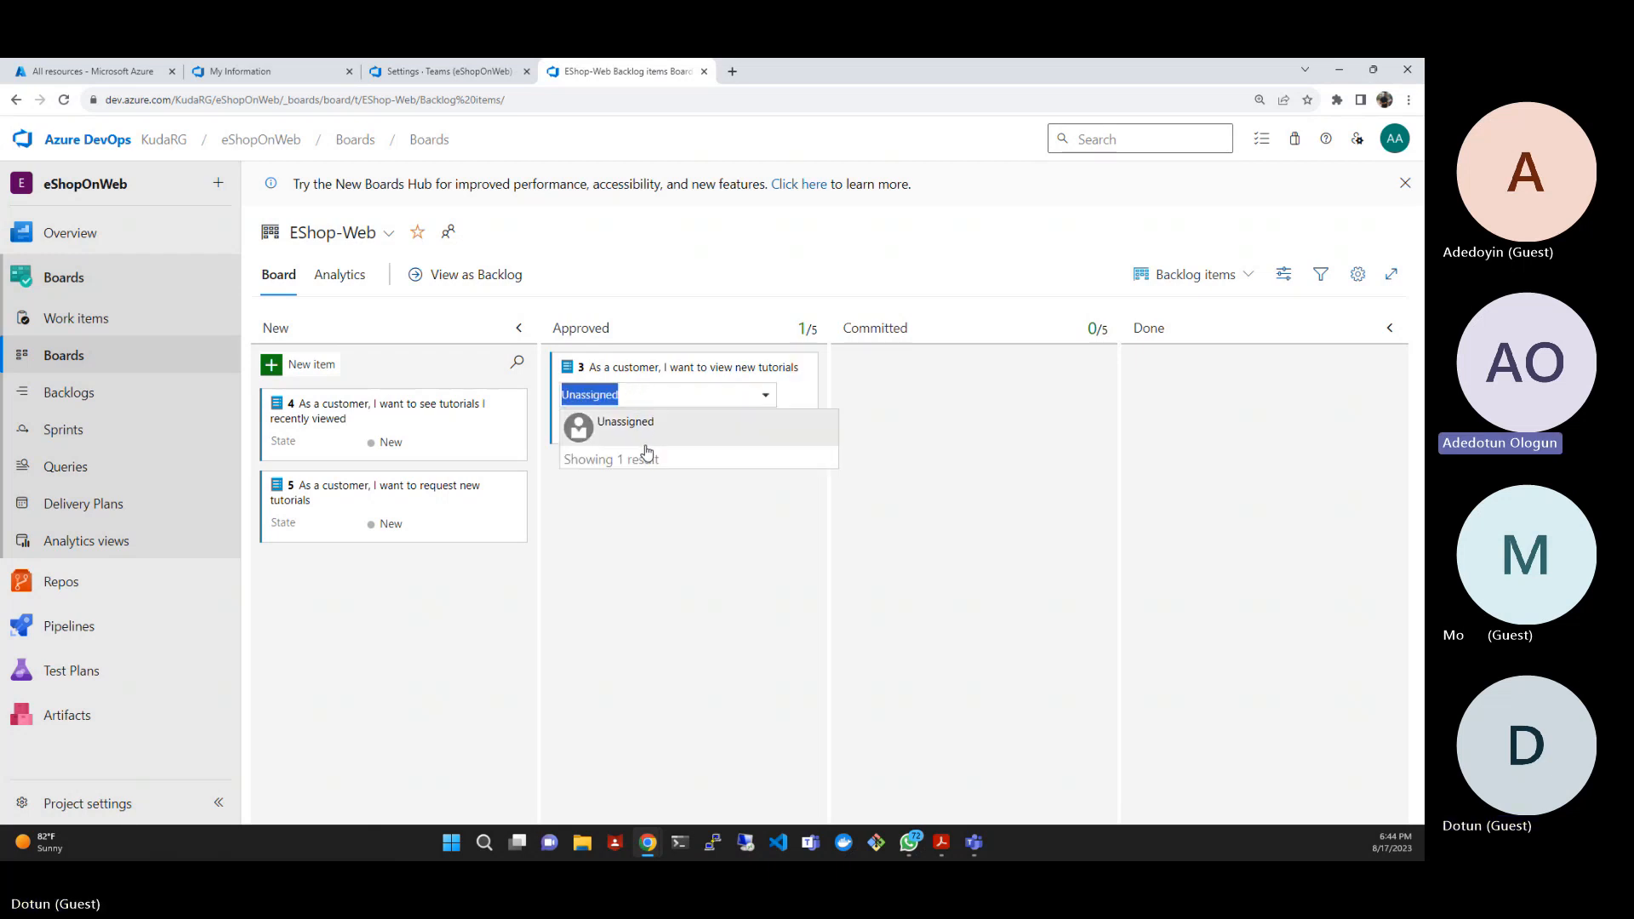
click(766, 399)
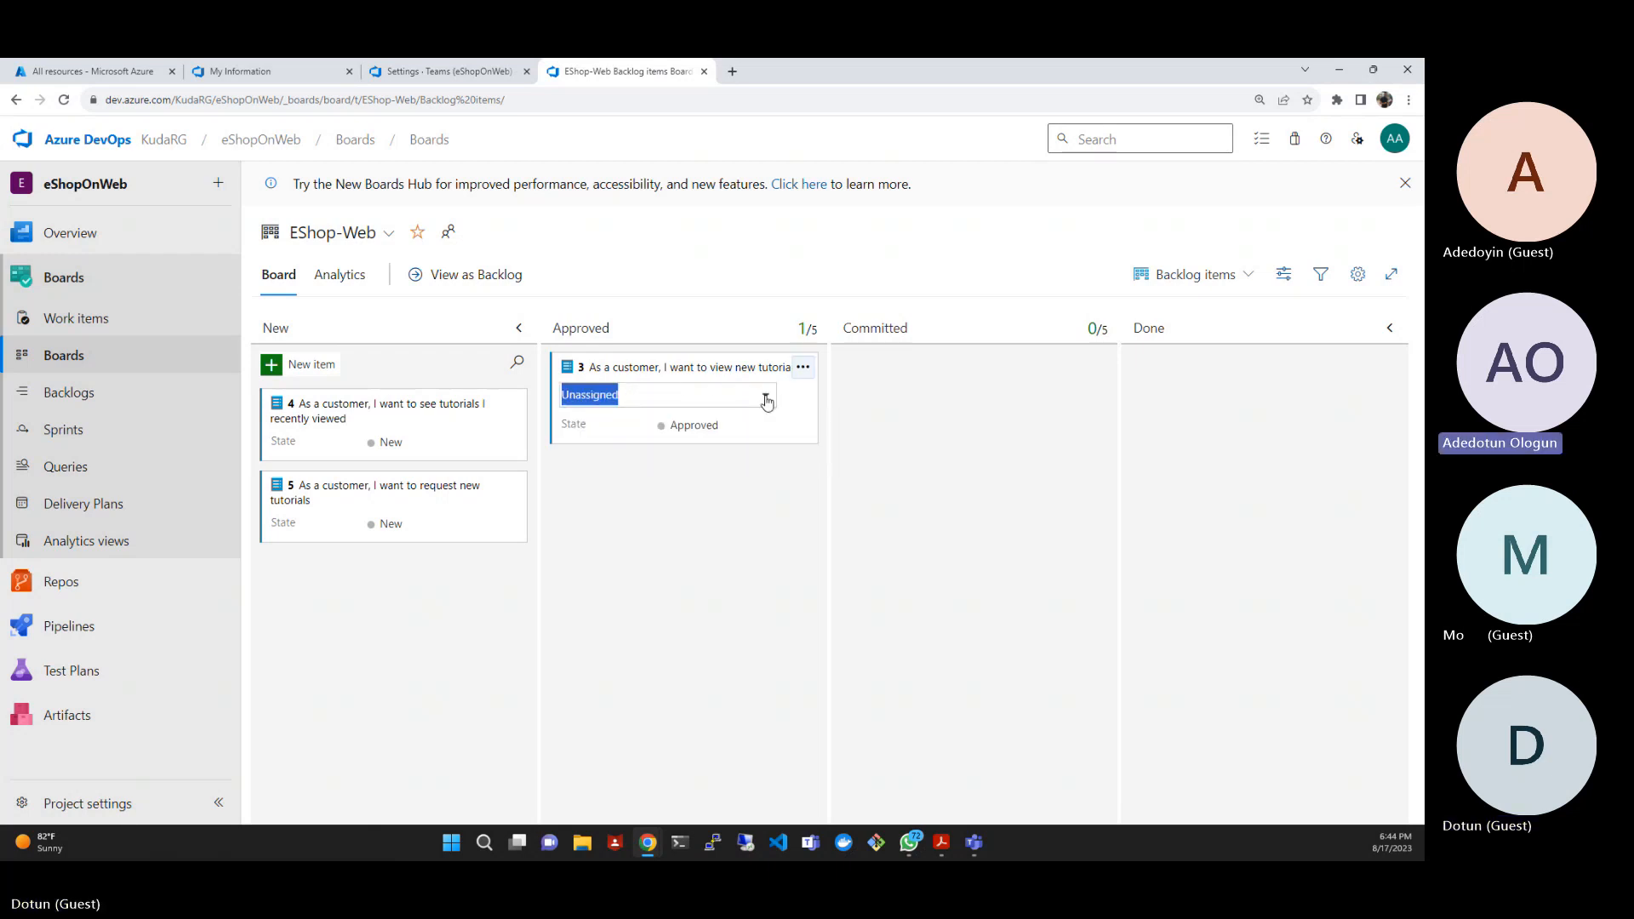
click(767, 400)
click(655, 425)
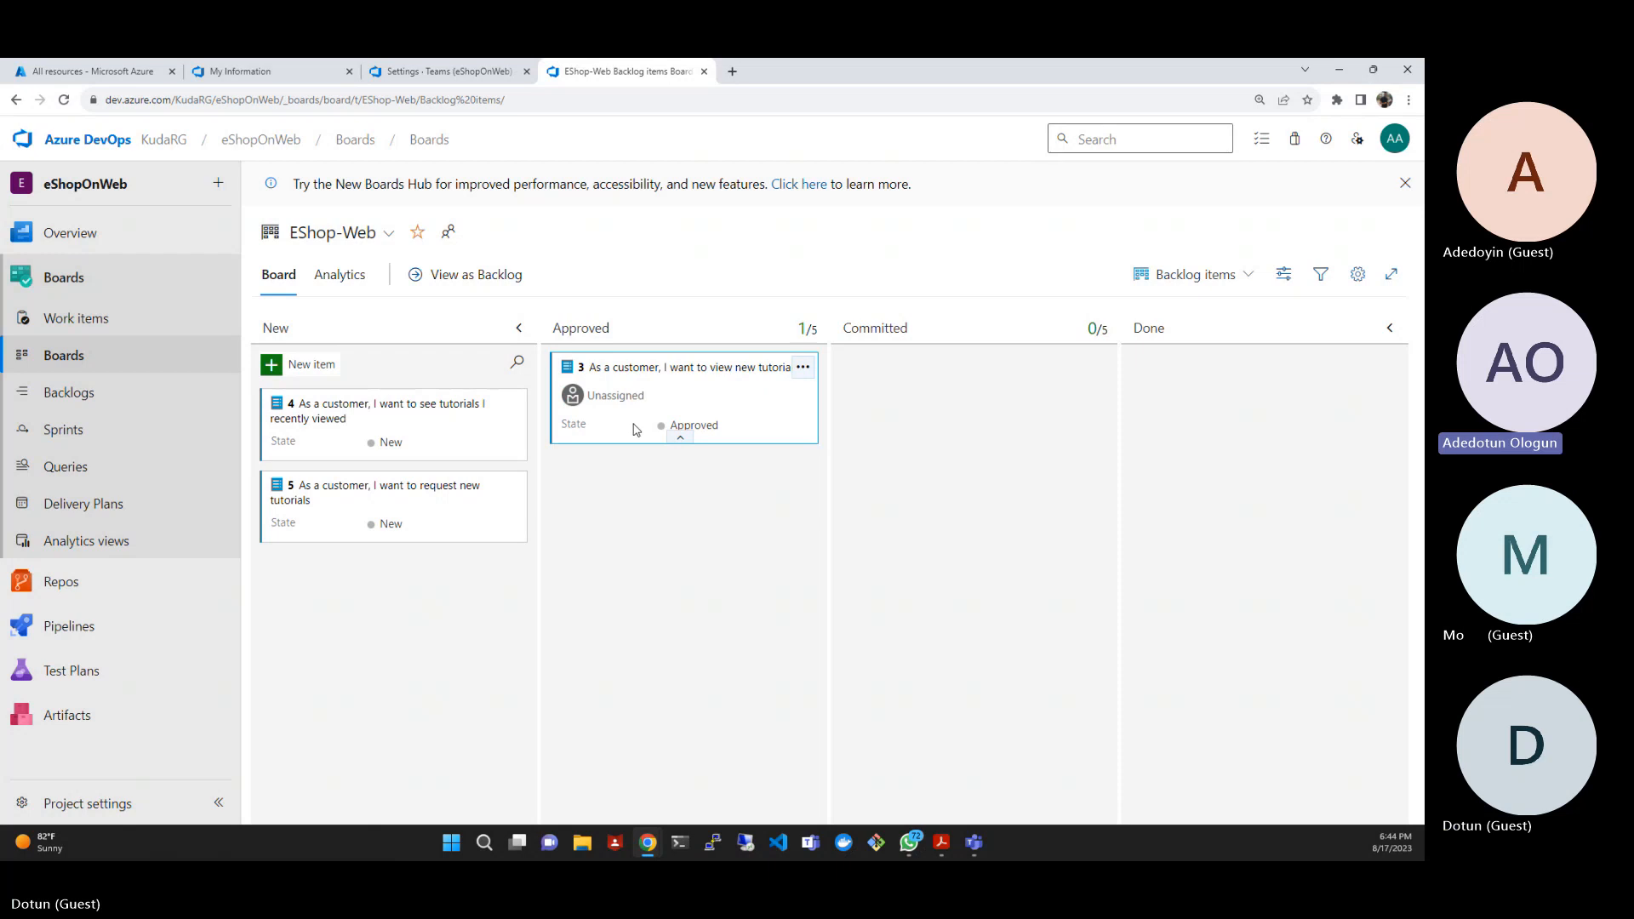
click(622, 399)
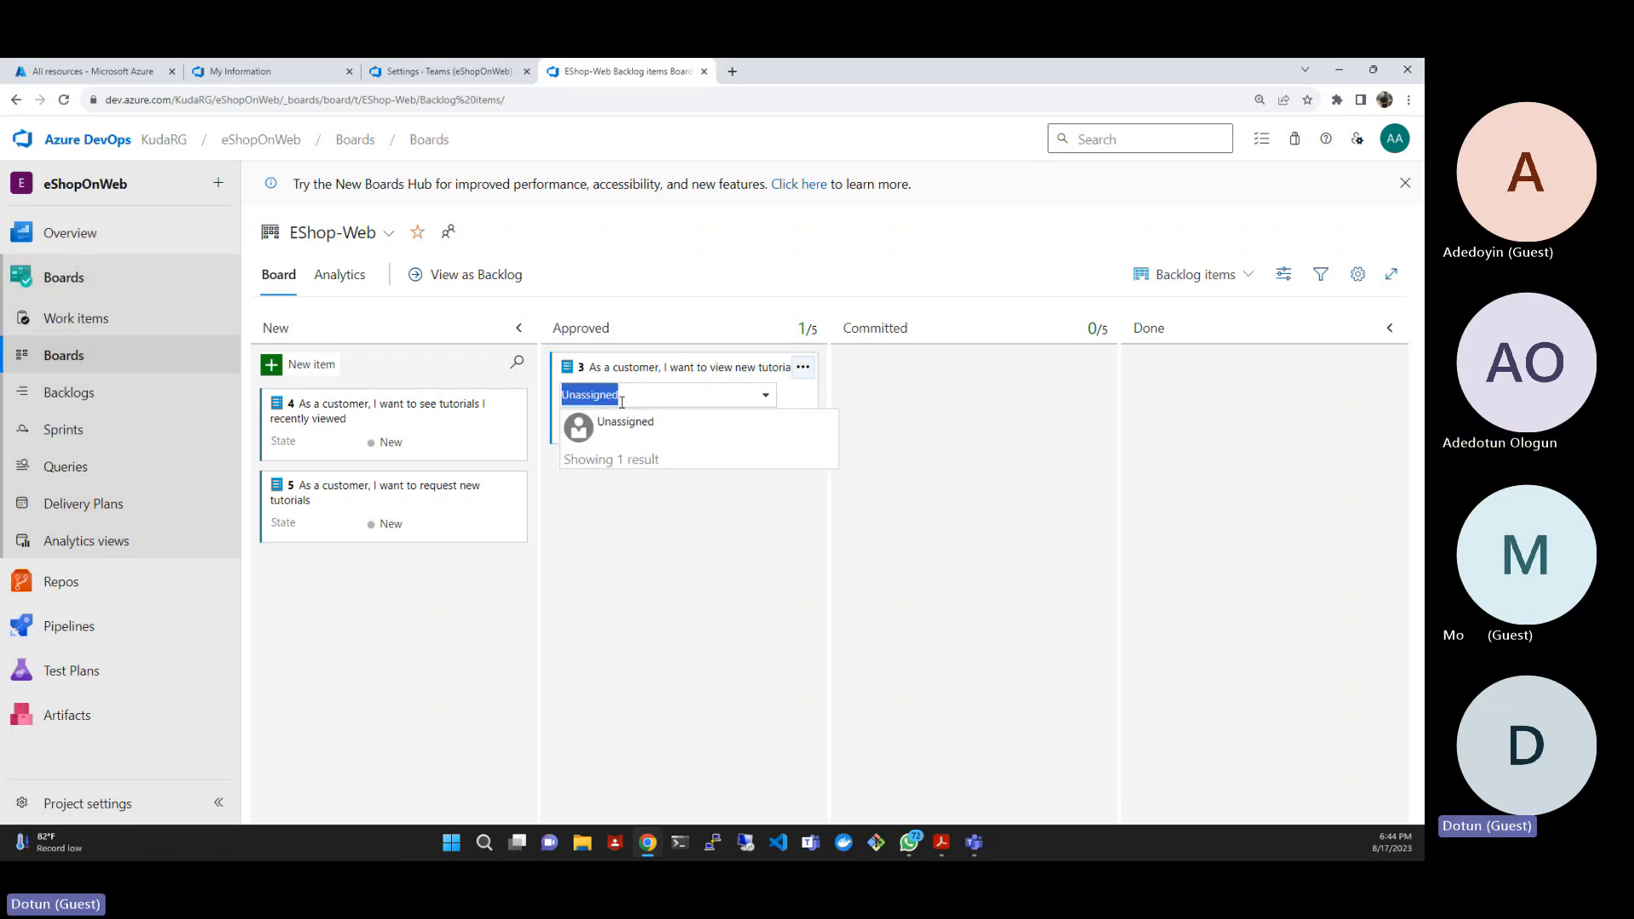
text(Ade)
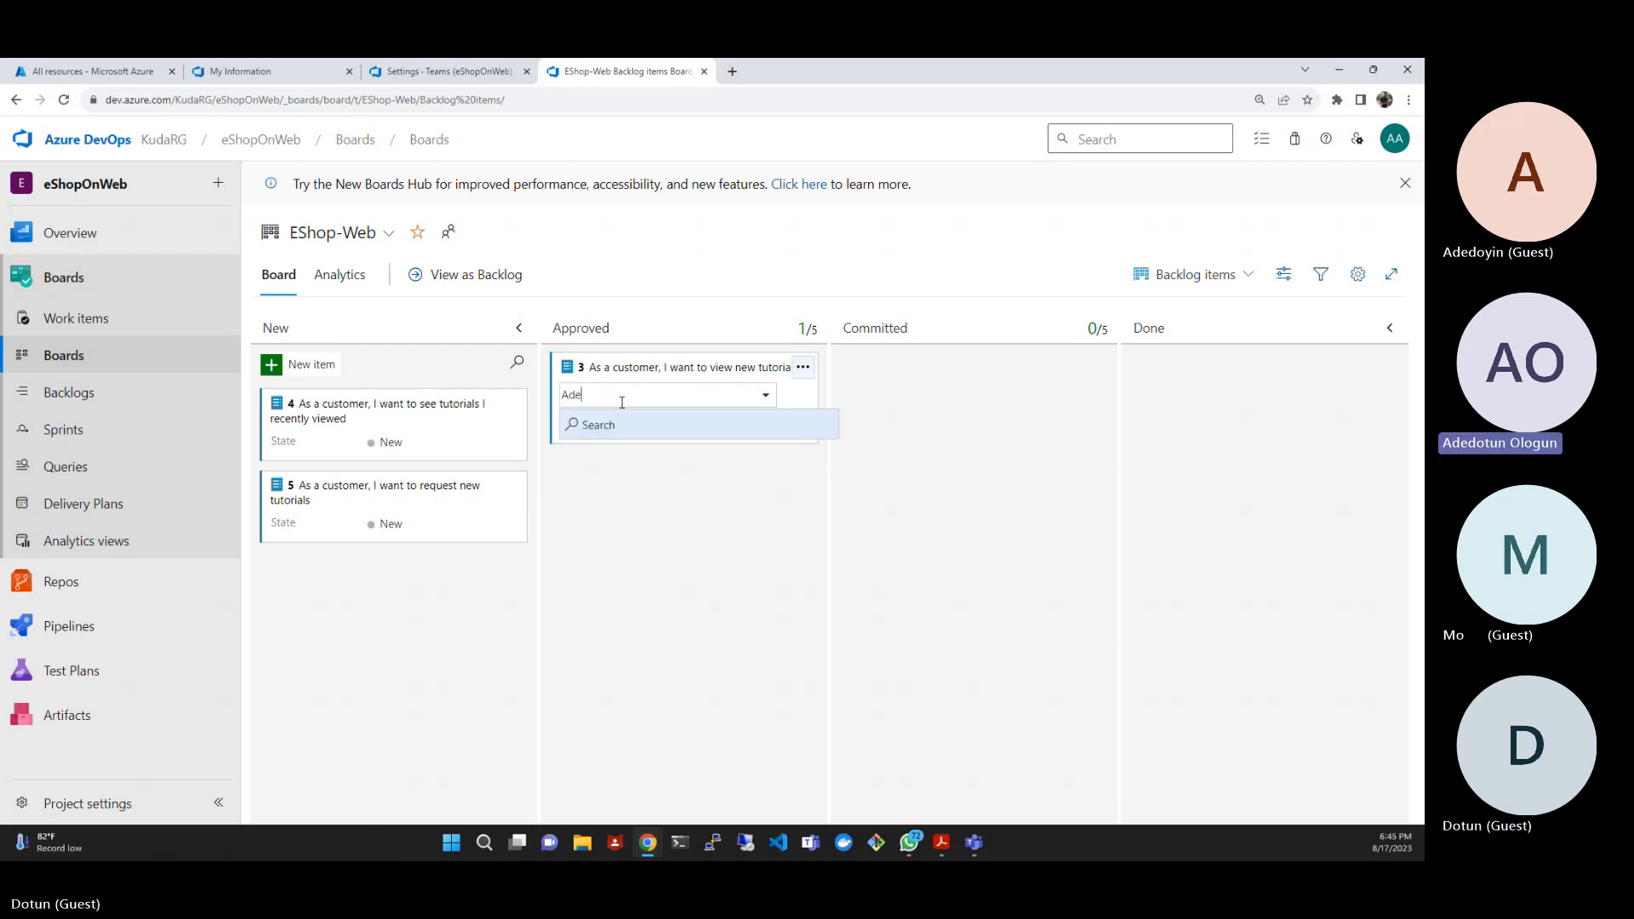
text(dotun)
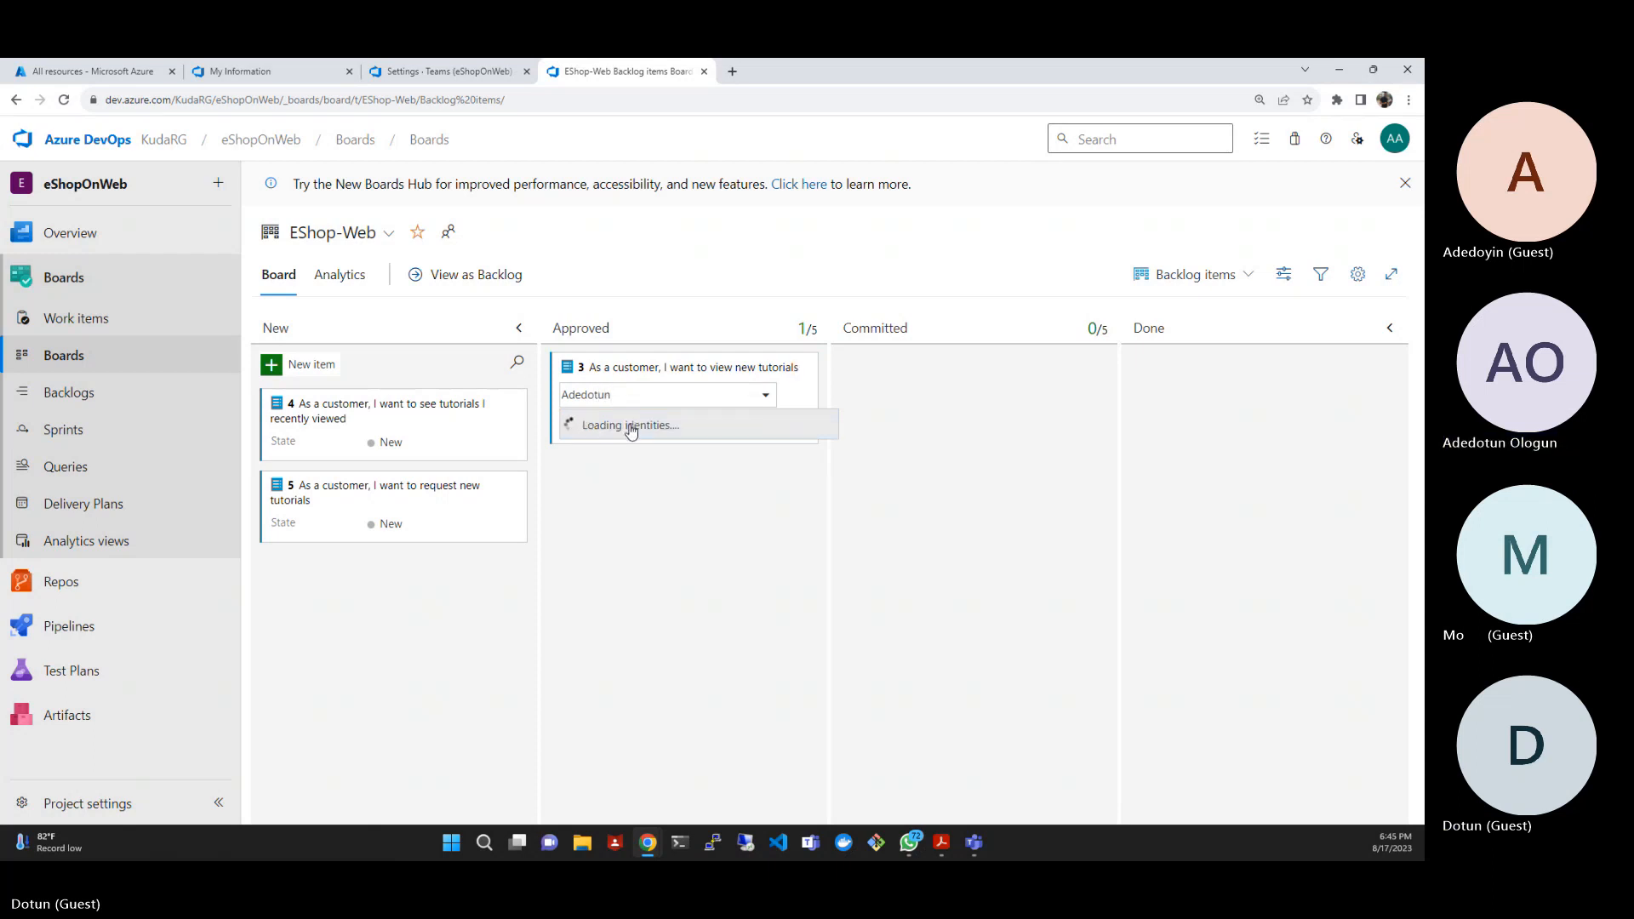
click(630, 429)
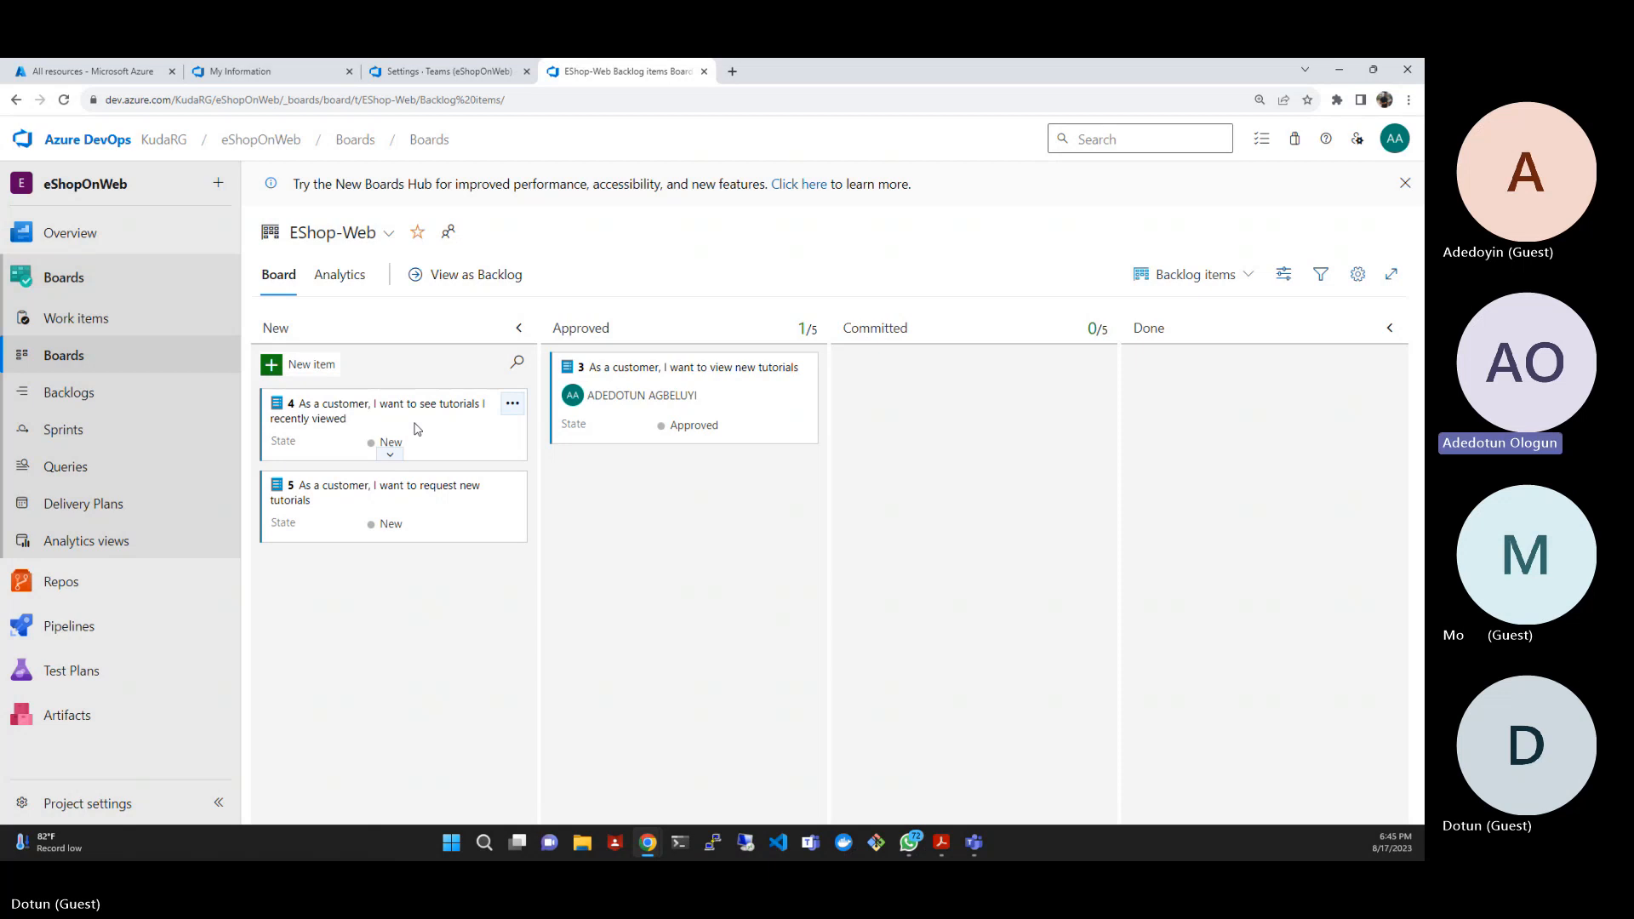
- Move "As a customer, I want to see tutorials I recently viewed" to Committed and "As a customer, I want to request new tutorials" to Done
drag(419, 430, 1020, 390)
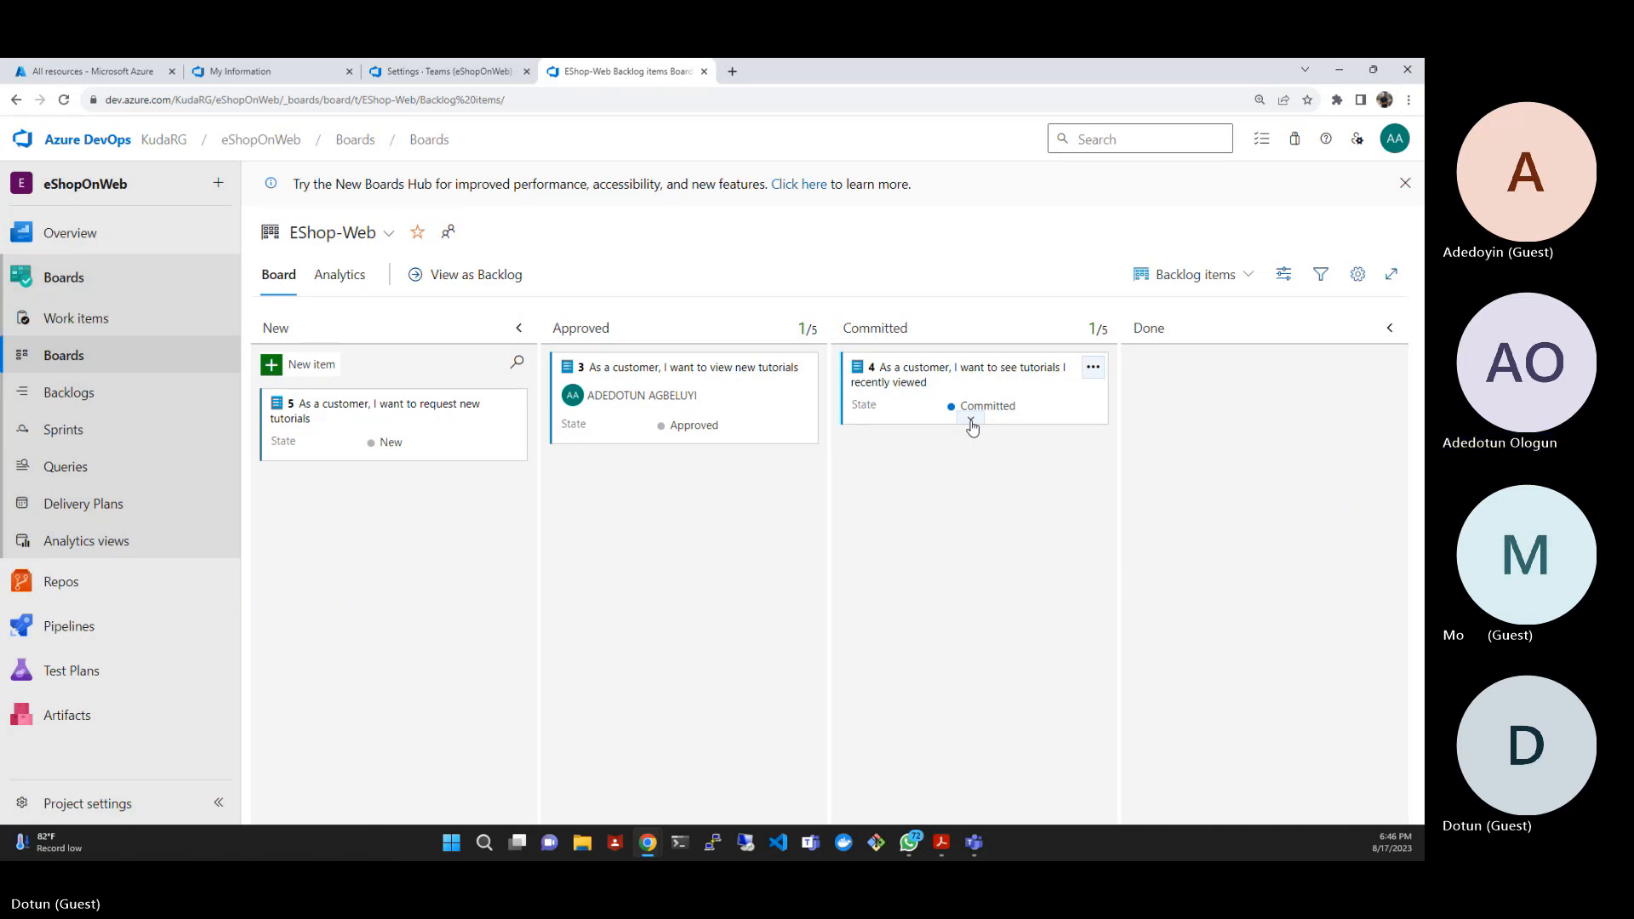
click(972, 424)
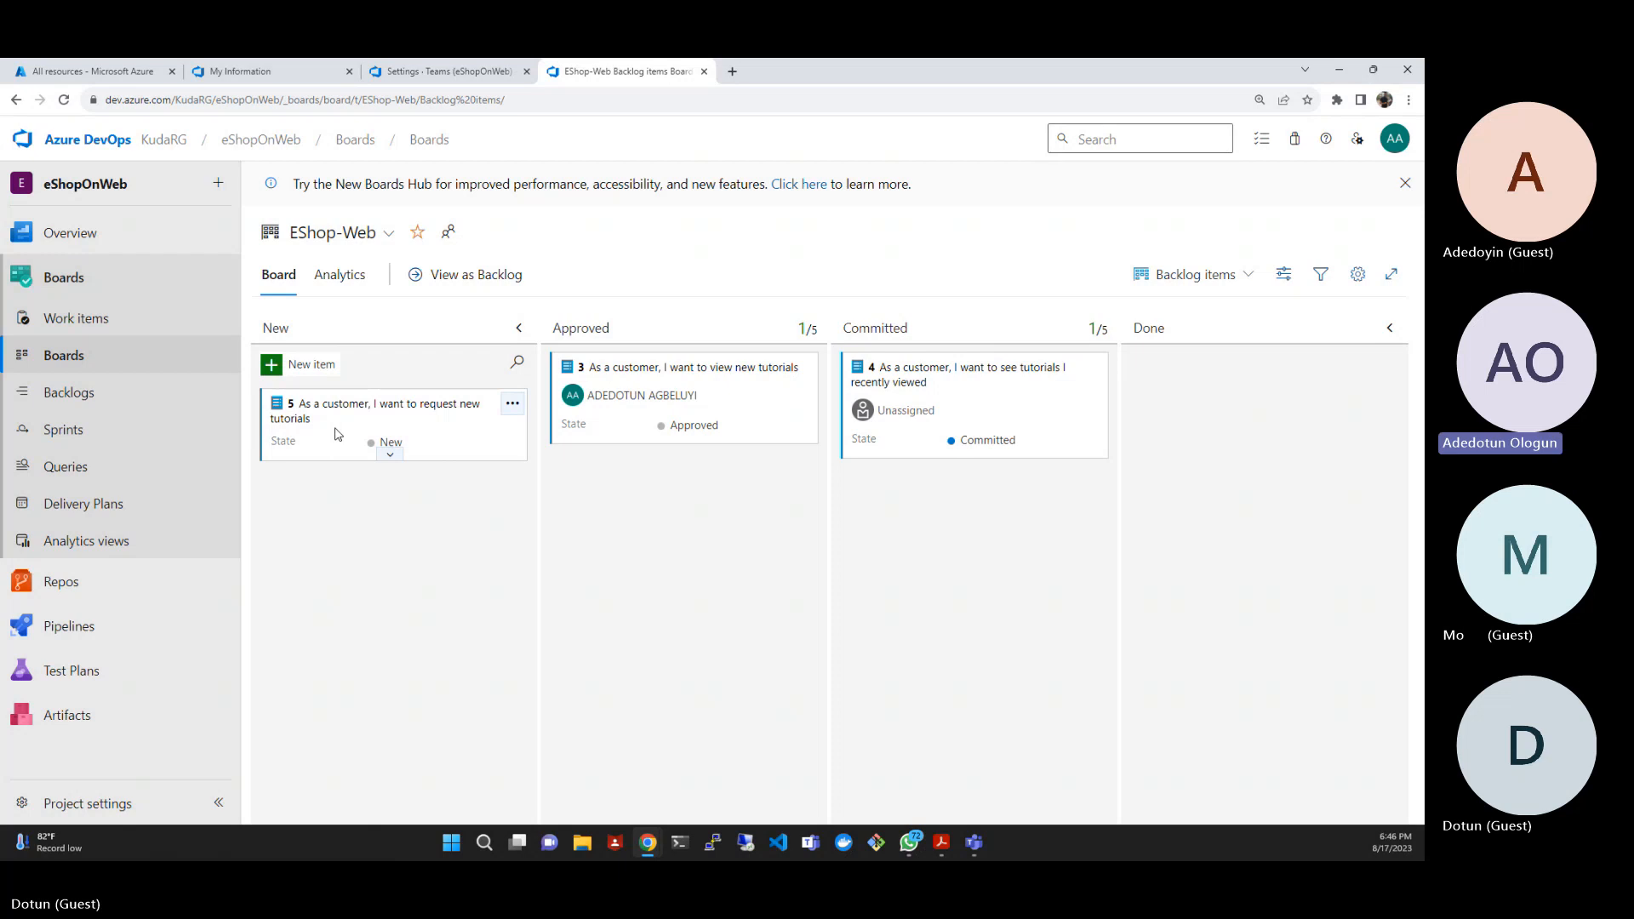
mouse_move(338, 434)
mouse_down()
mouse_move(792, 400)
mouse_move(1192, 407)
mouse_up()
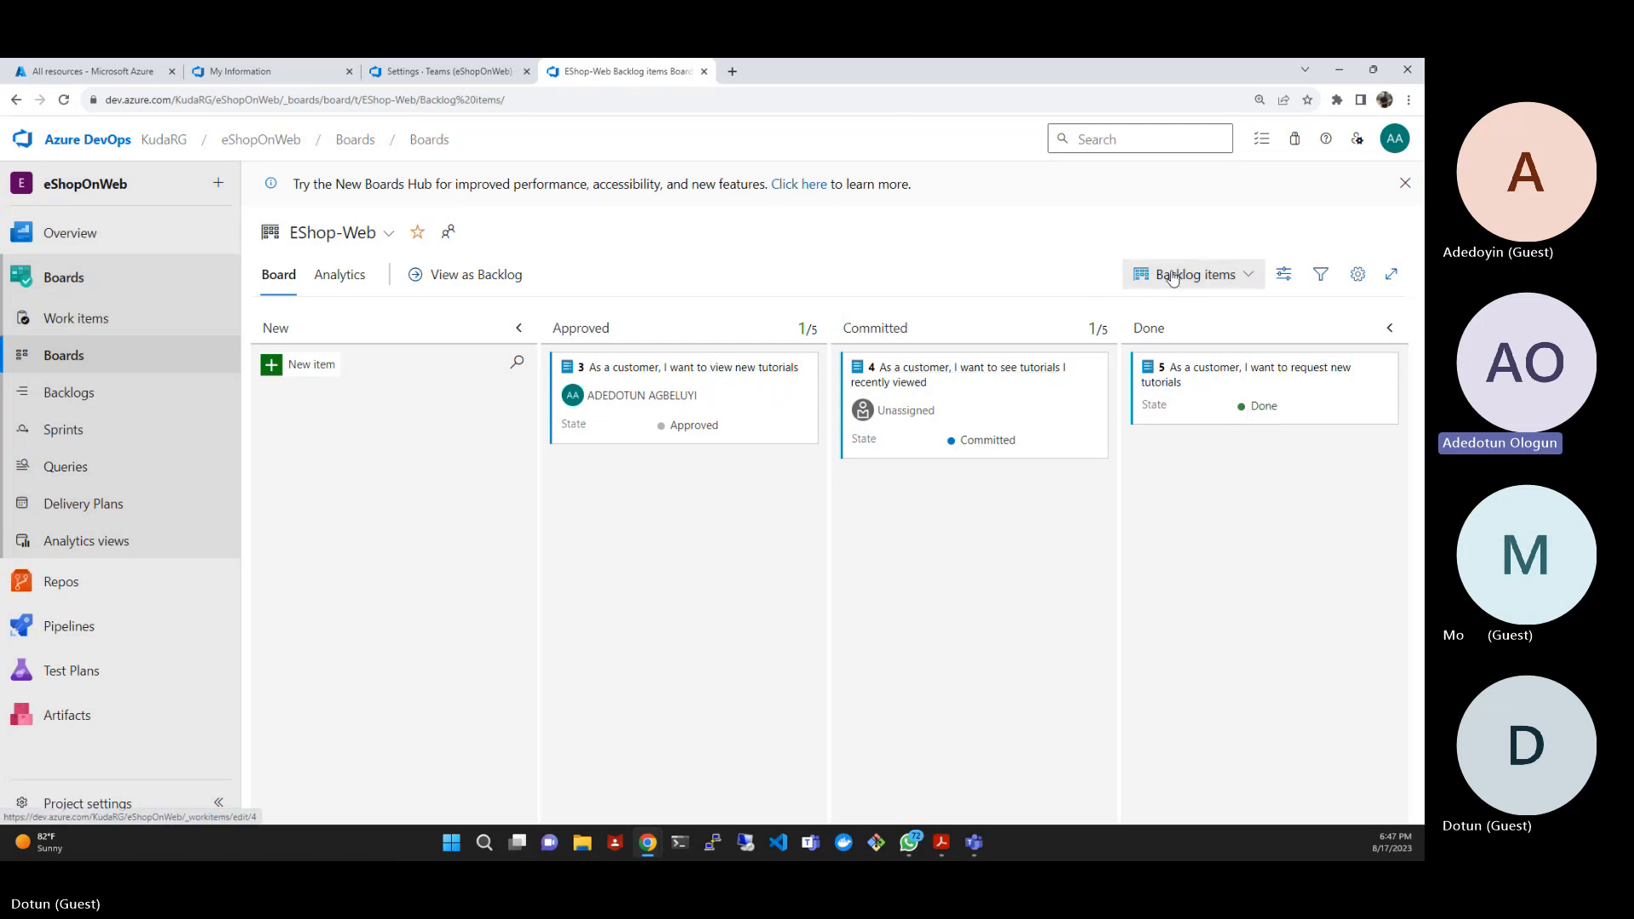
- In the EShop-Web backlog, start a task titled "Add page for most recent tutorials" under "As a customer, I want to see tutorials I recently viewed"
click(509, 277)
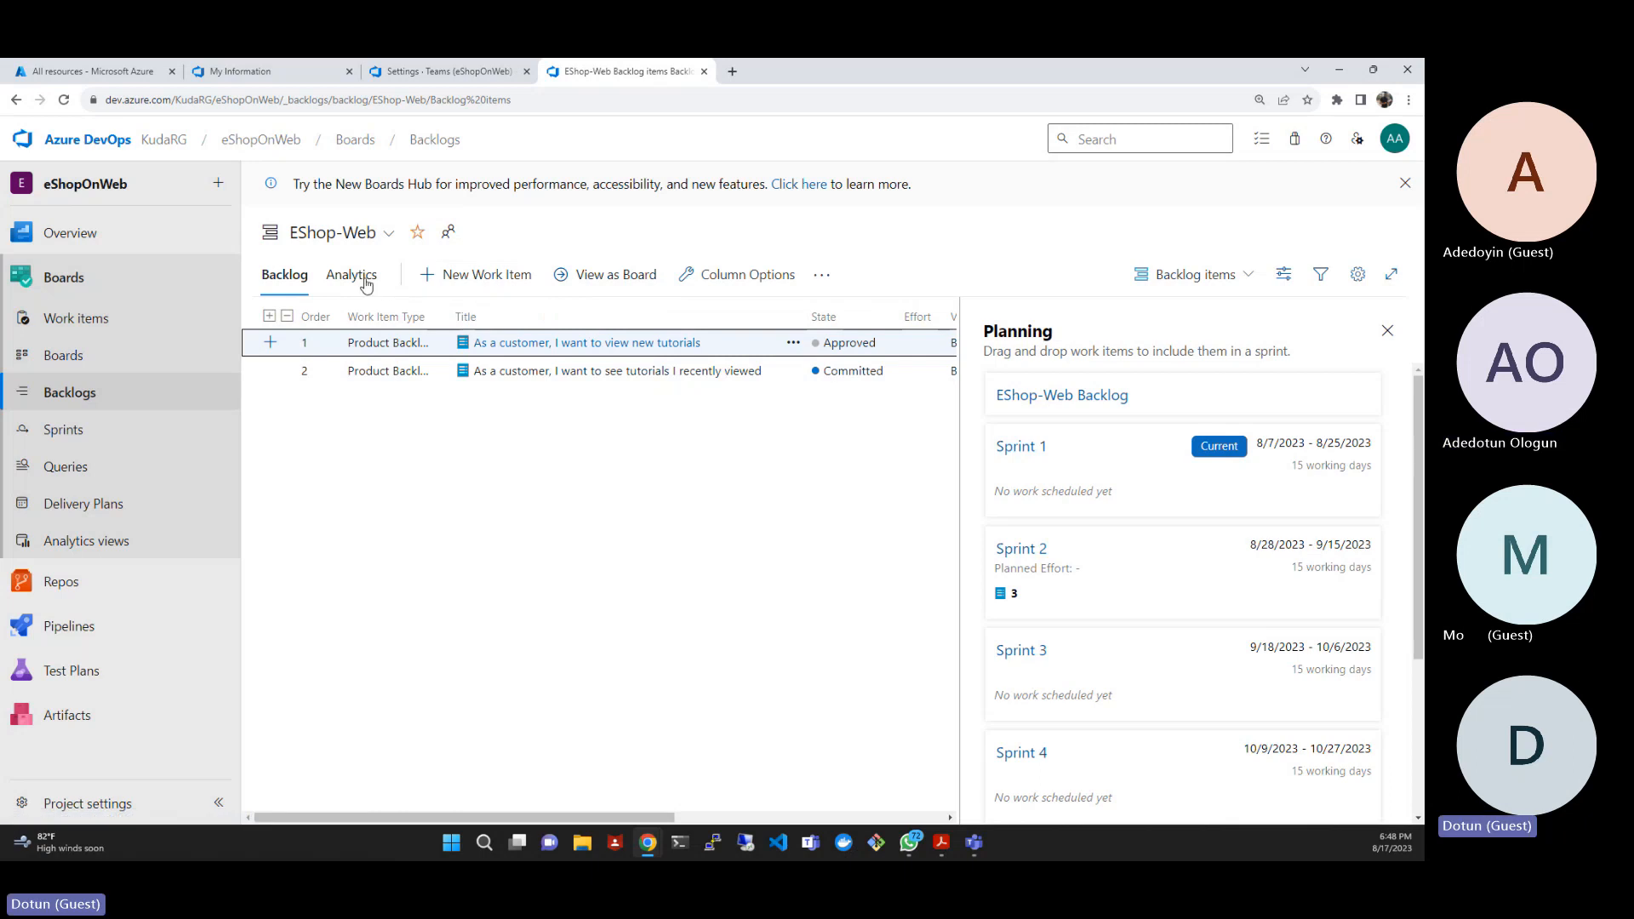
click(300, 282)
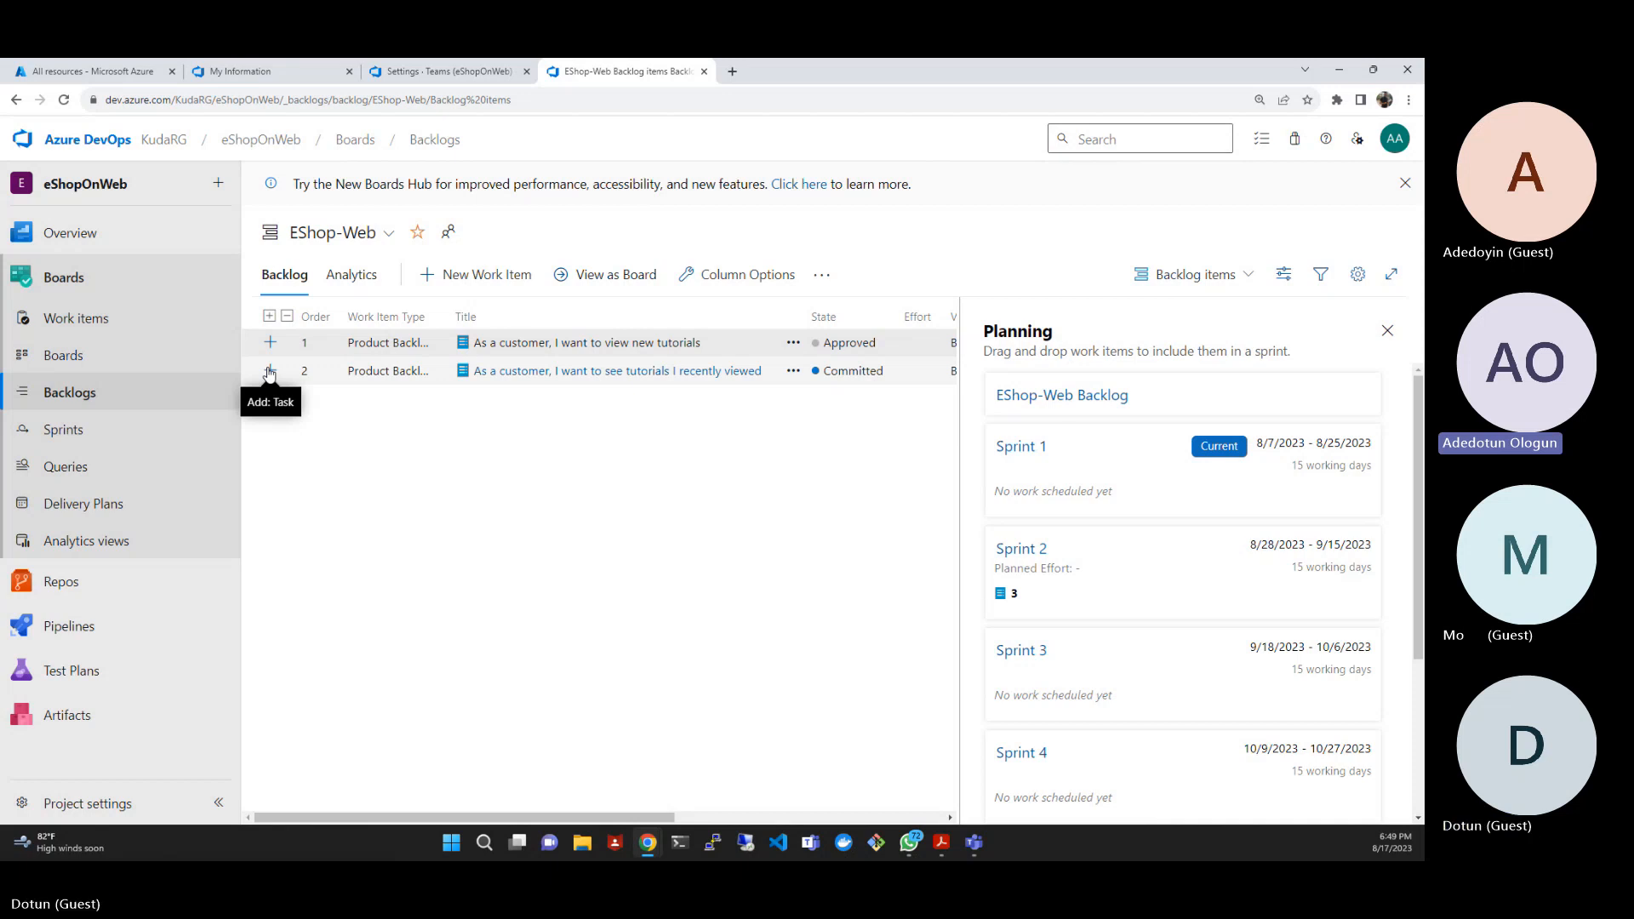
click(269, 372)
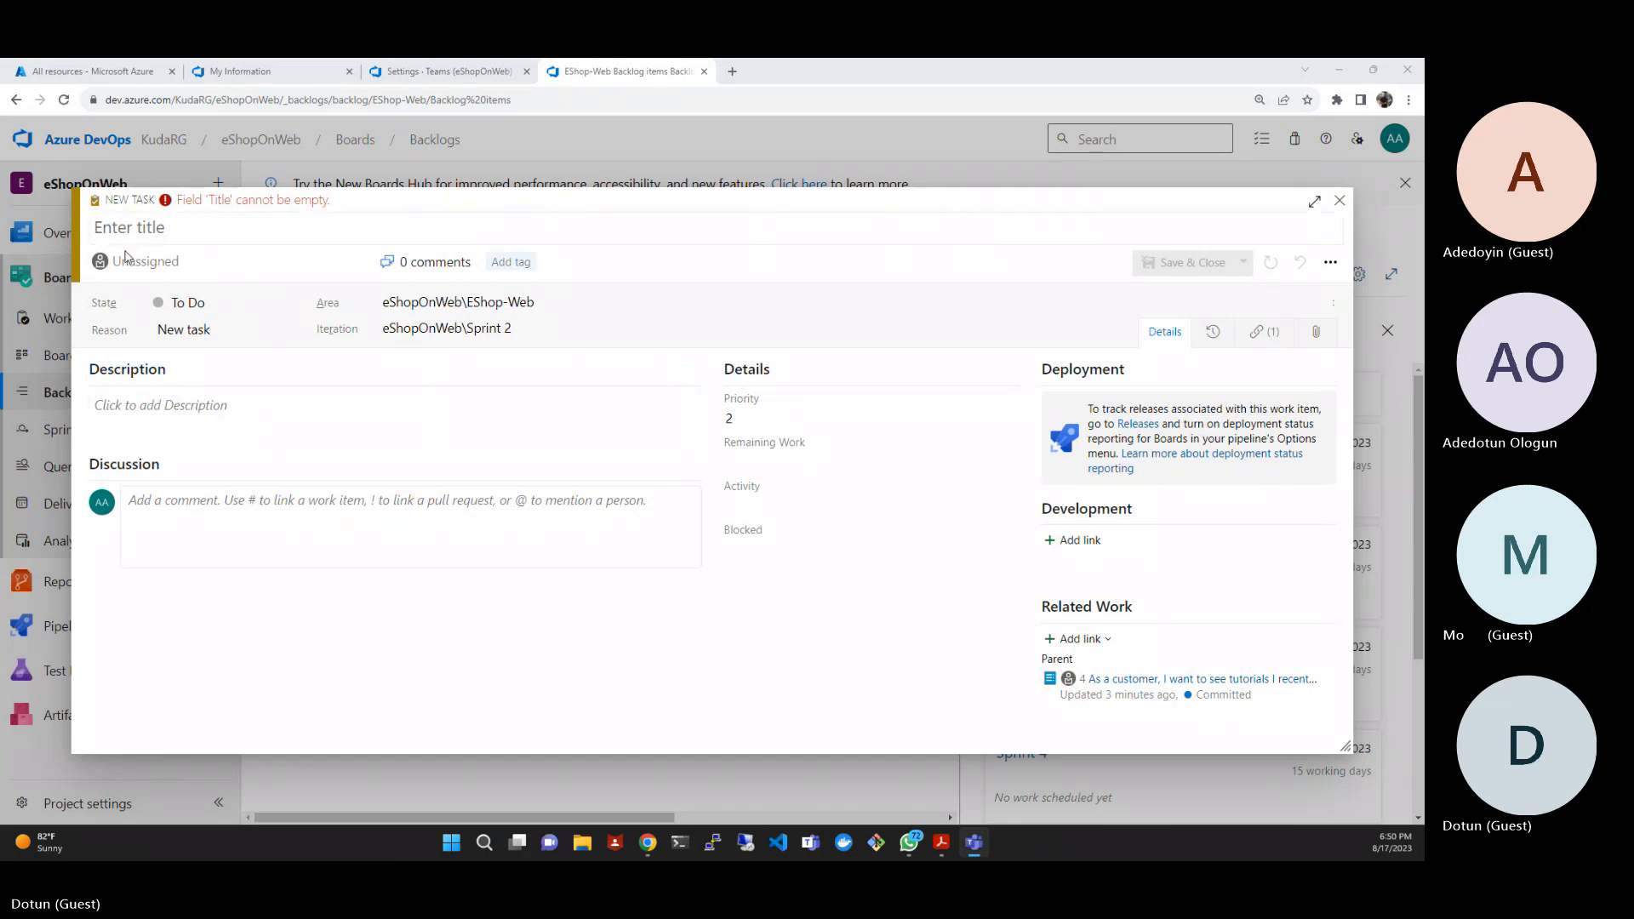
click(159, 230)
text(Add page for most recent tutorials)
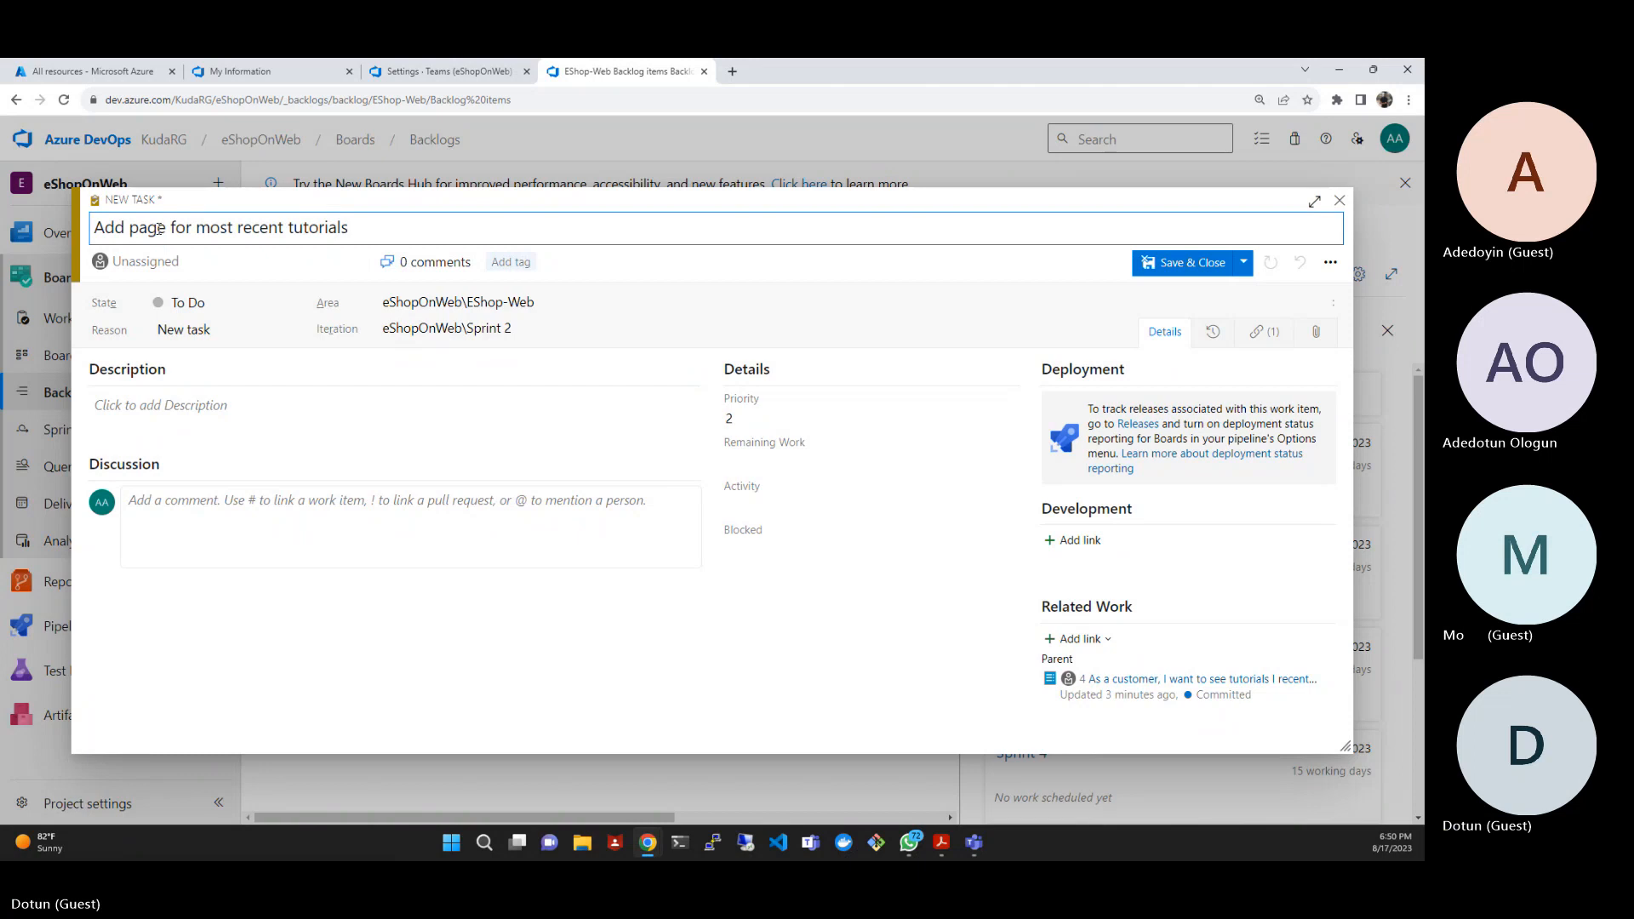
click(279, 262)
text(ad)
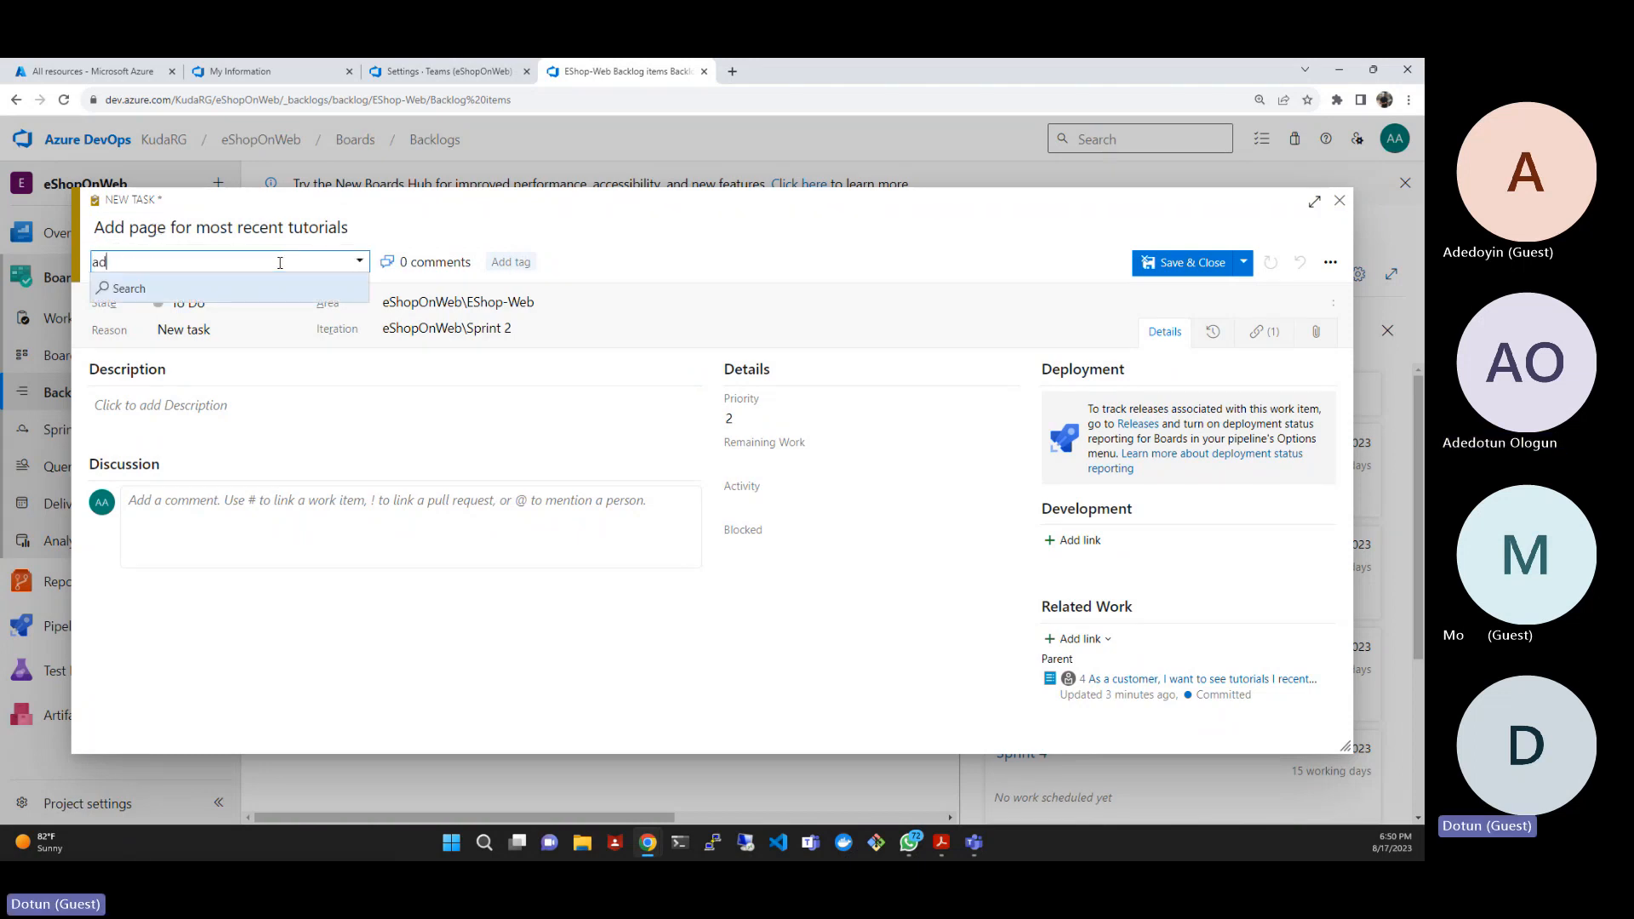
text(edotu)
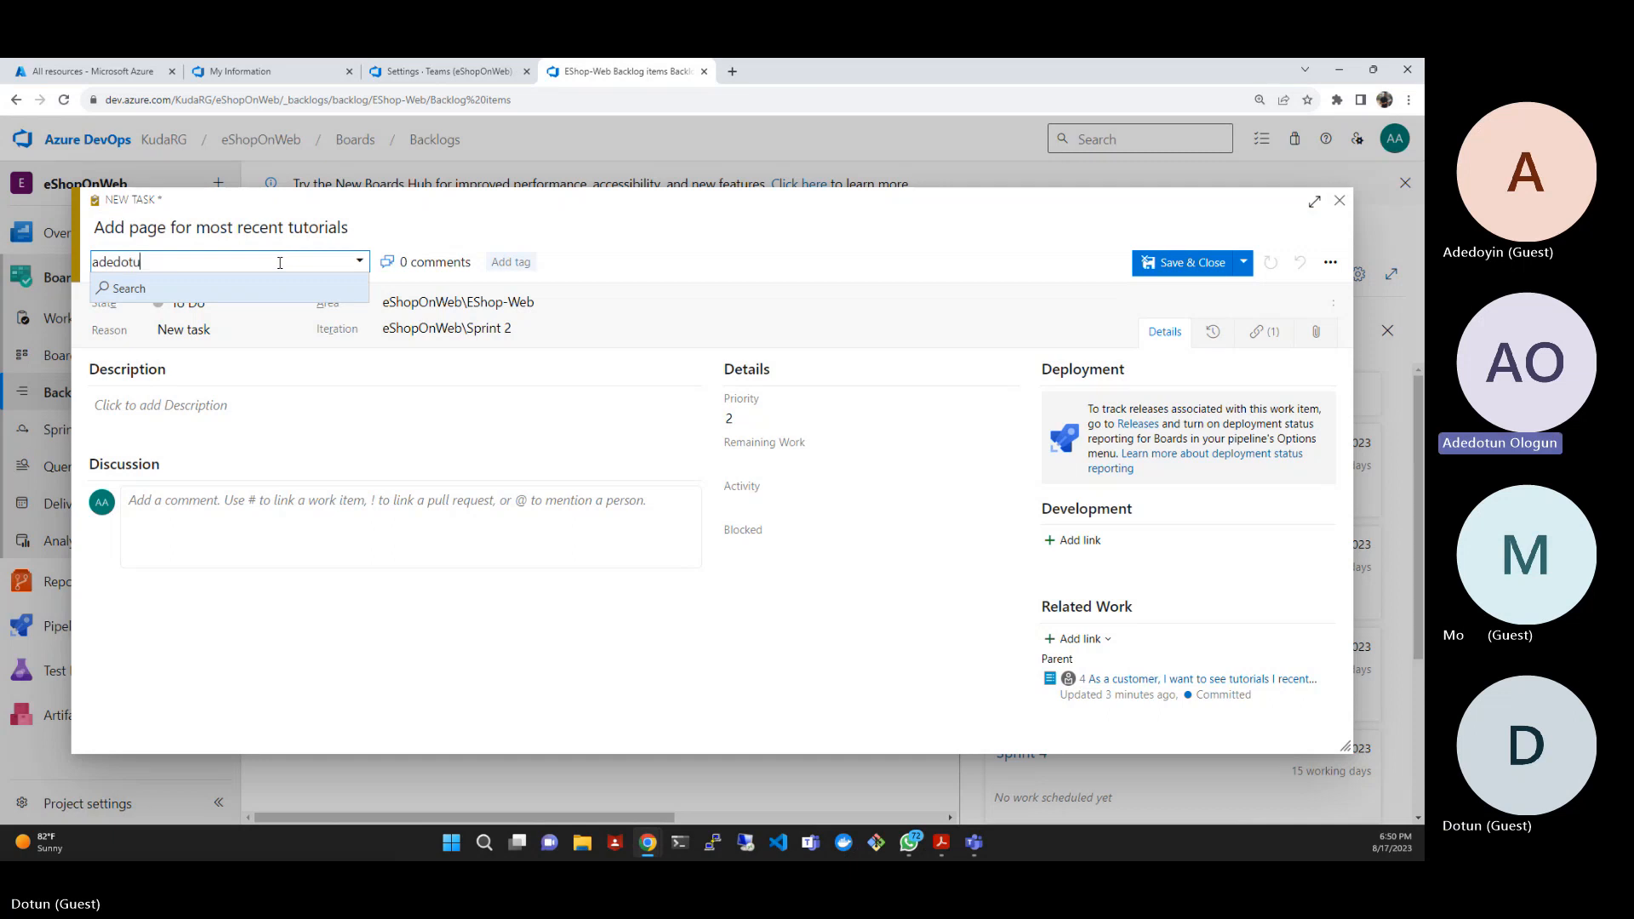
key(BackSpace)
key(BackSpace)
key(BackSpace)
key(BackSpace)
key(BackSpace)
key(BackSpace)
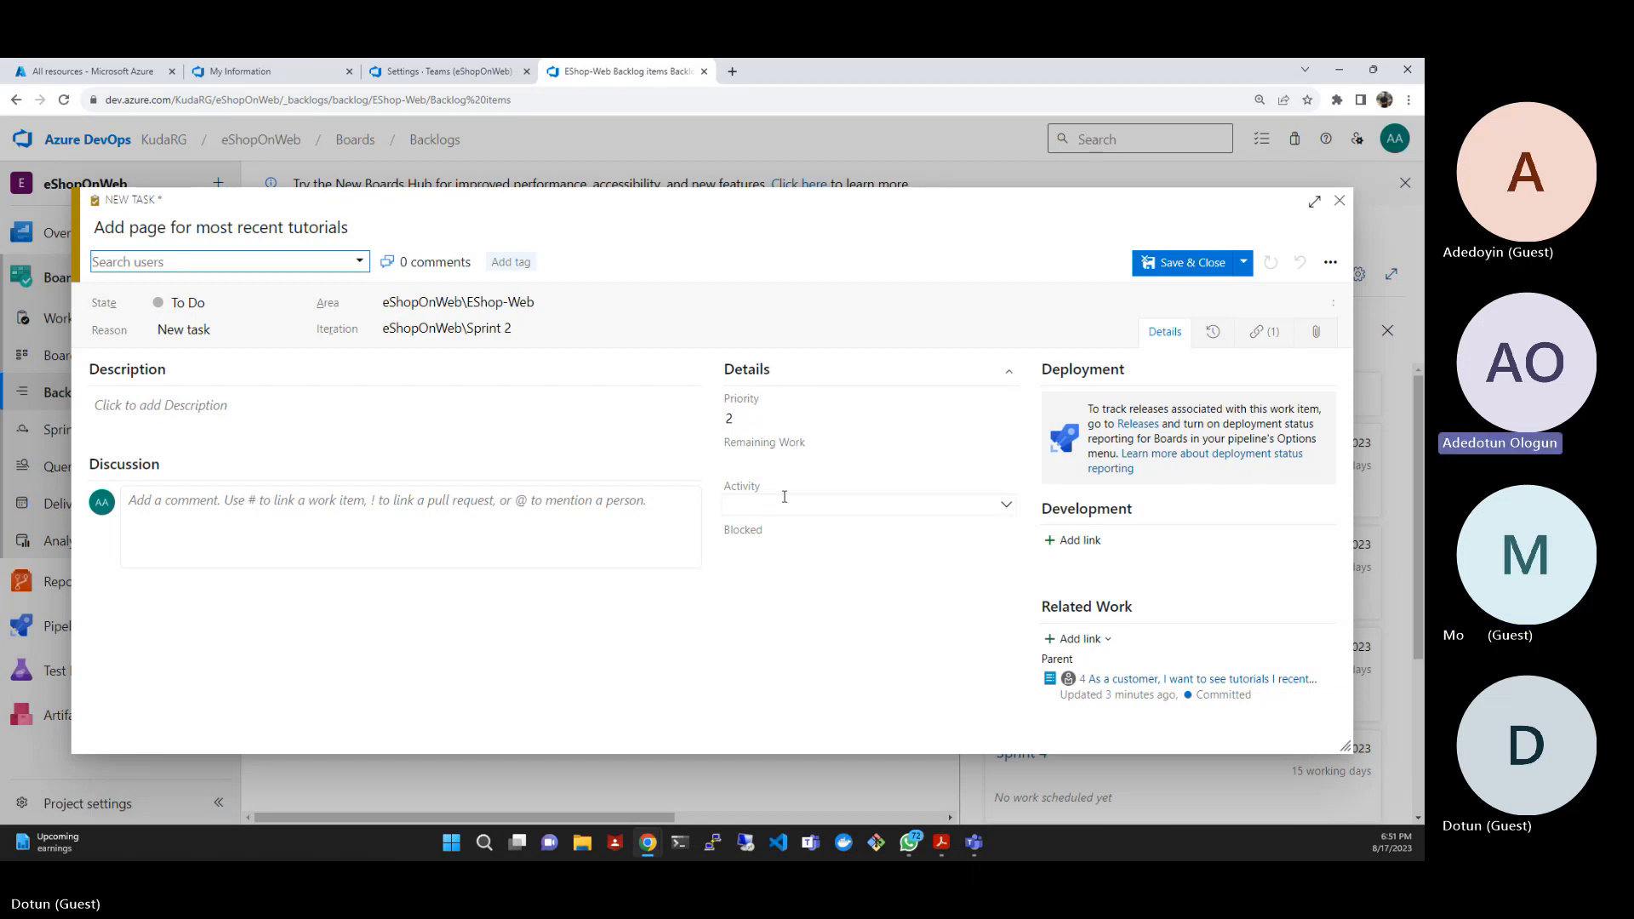
- Set the new task's remaining work to 5 and its activity to Development, and save the task
click(777, 461)
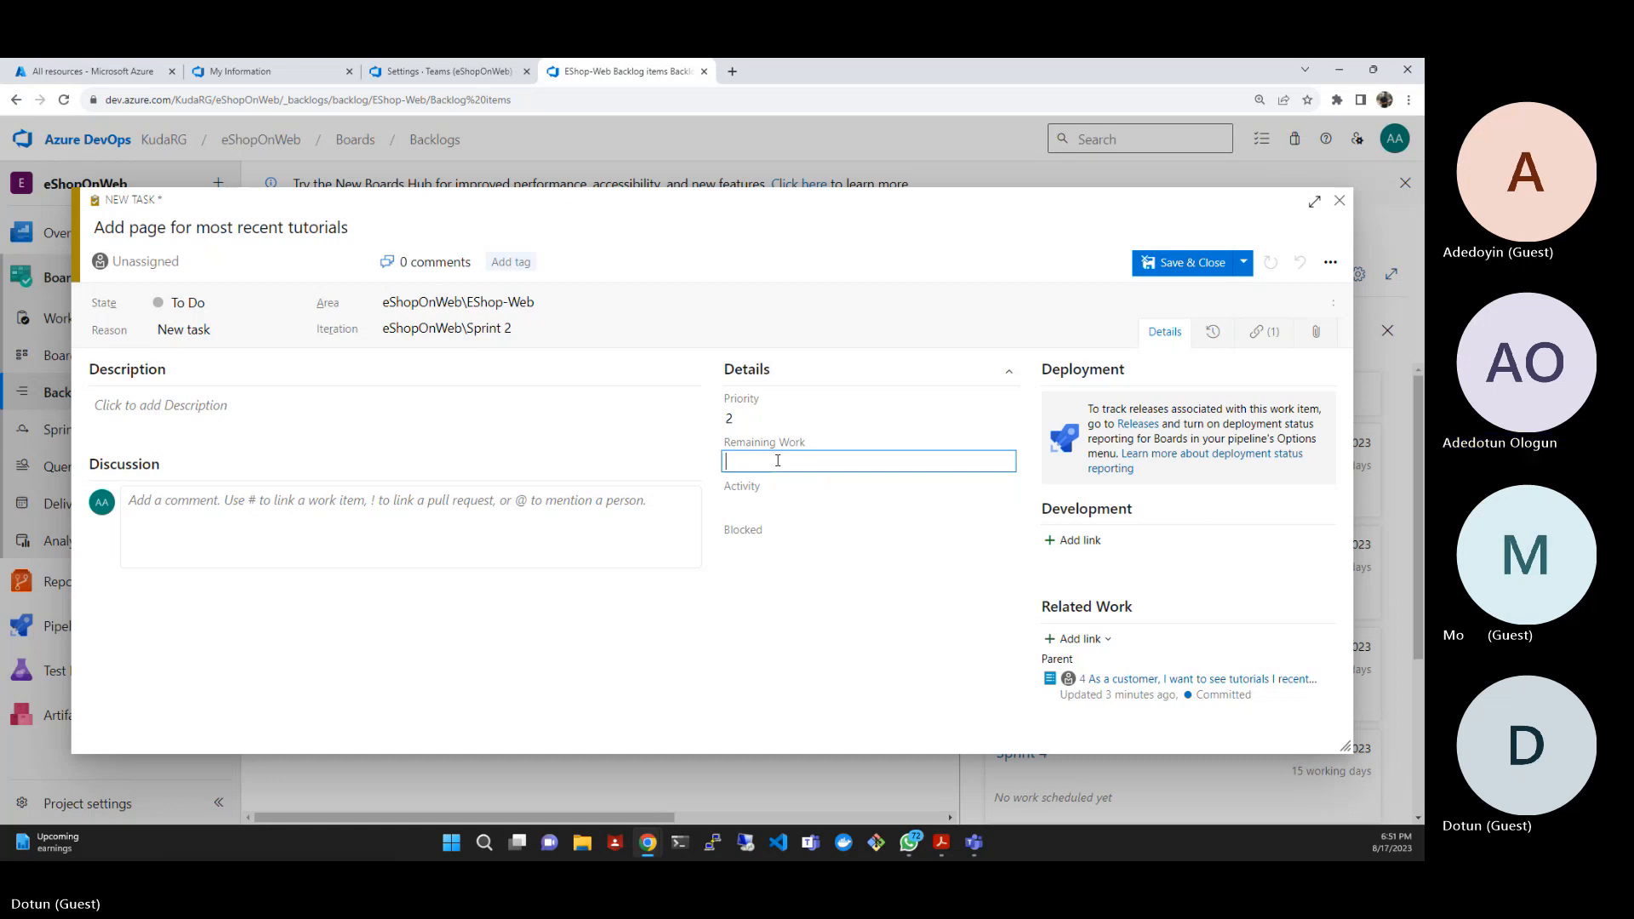
text(5)
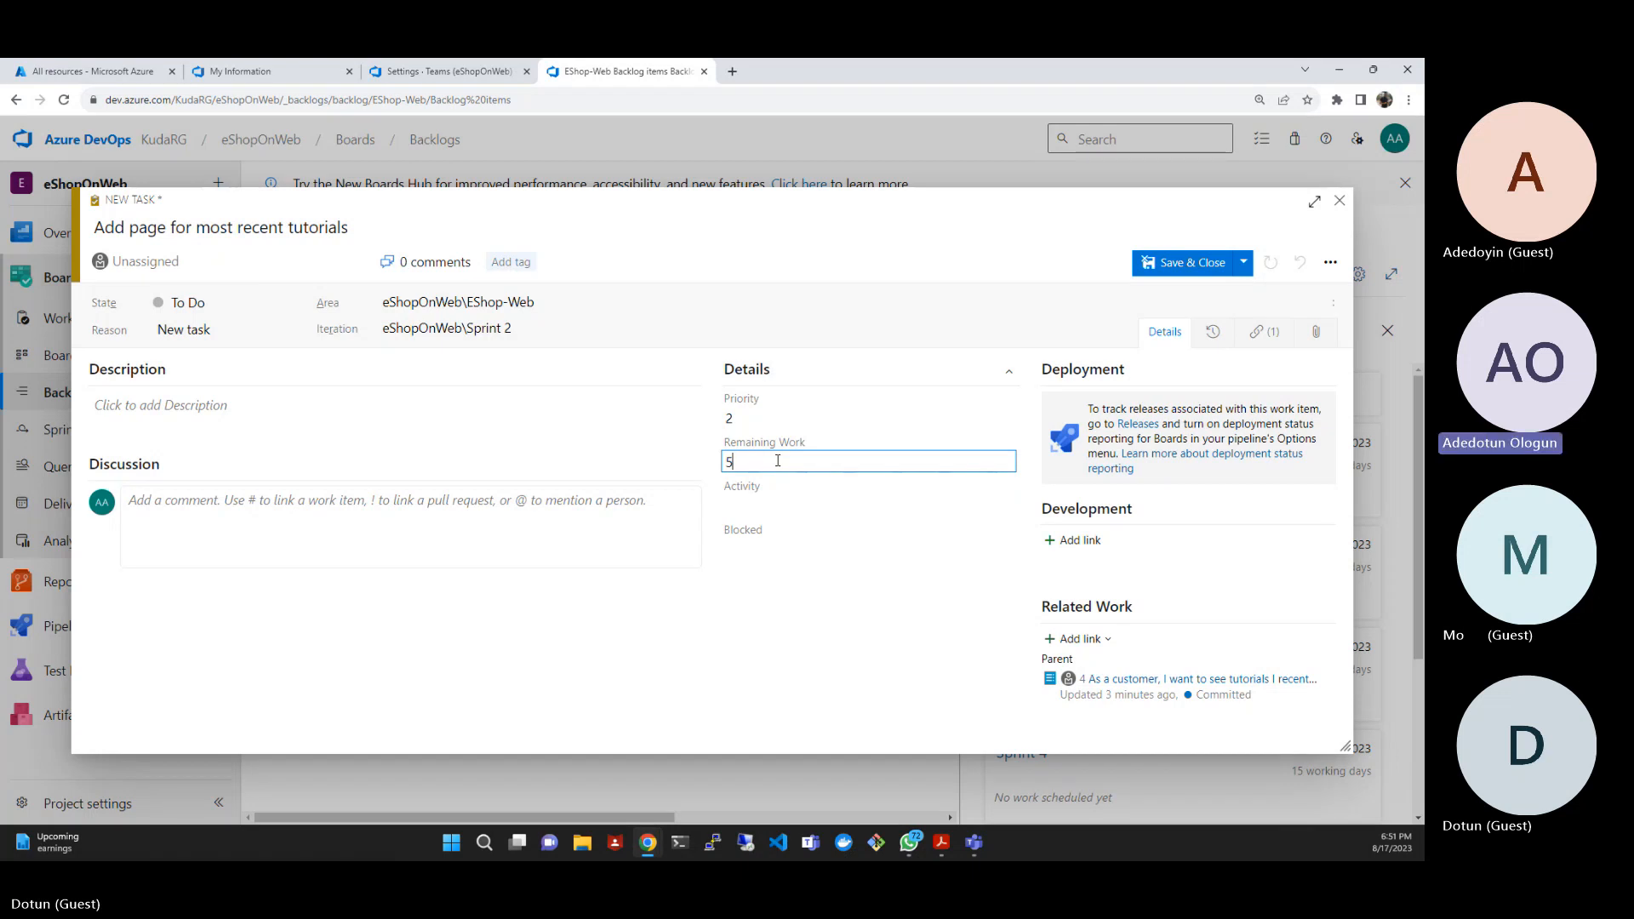
click(767, 501)
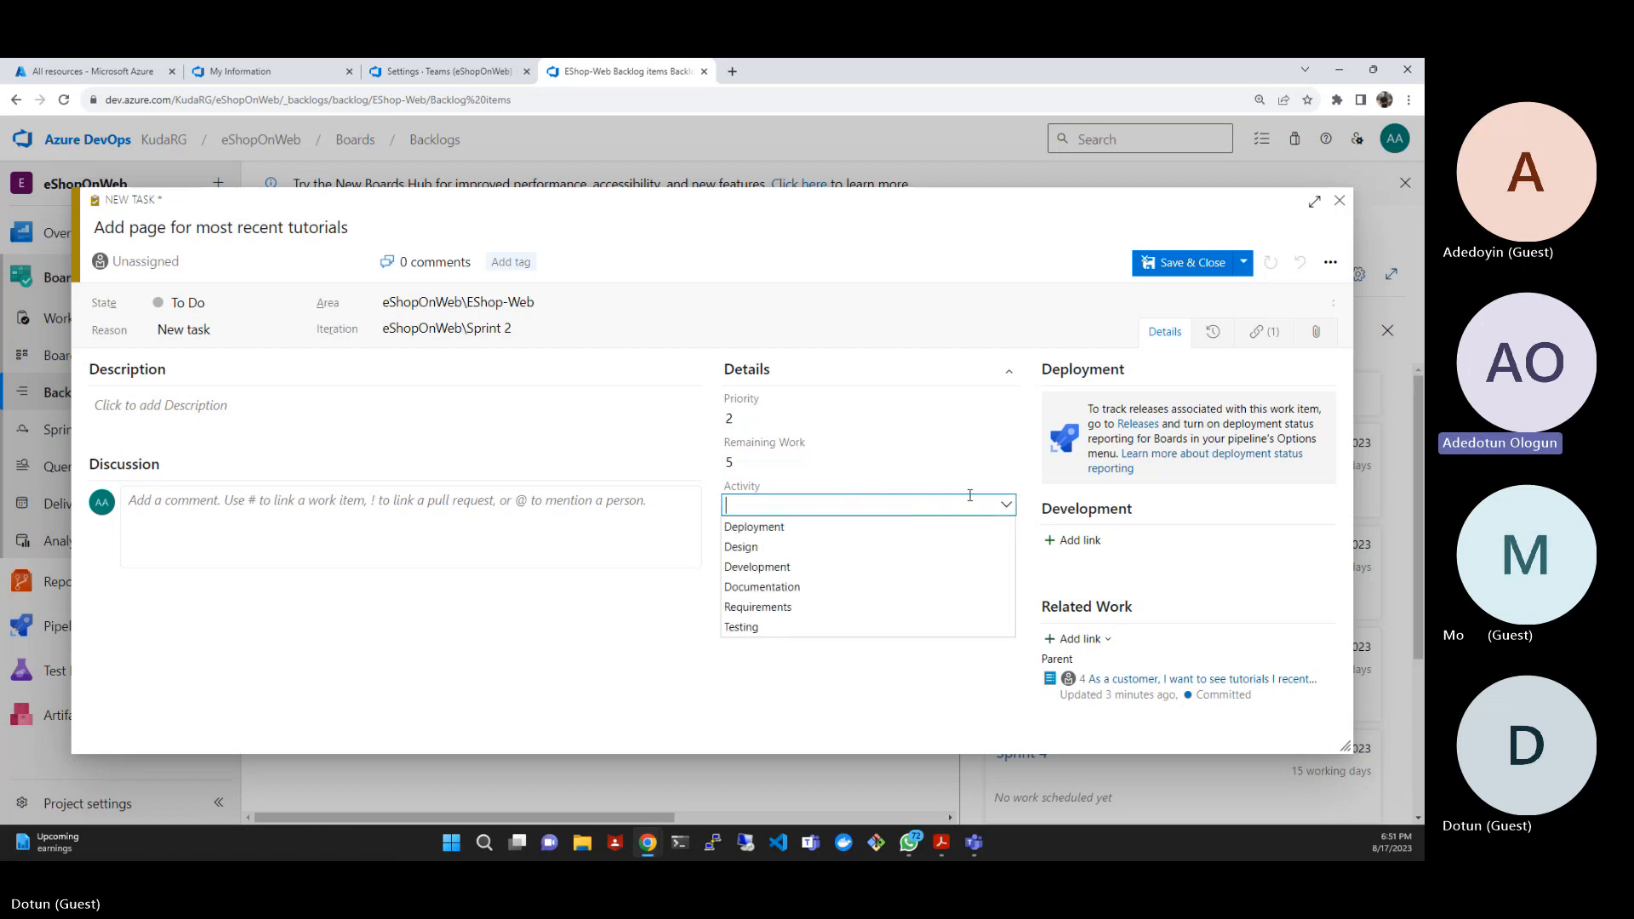
click(769, 569)
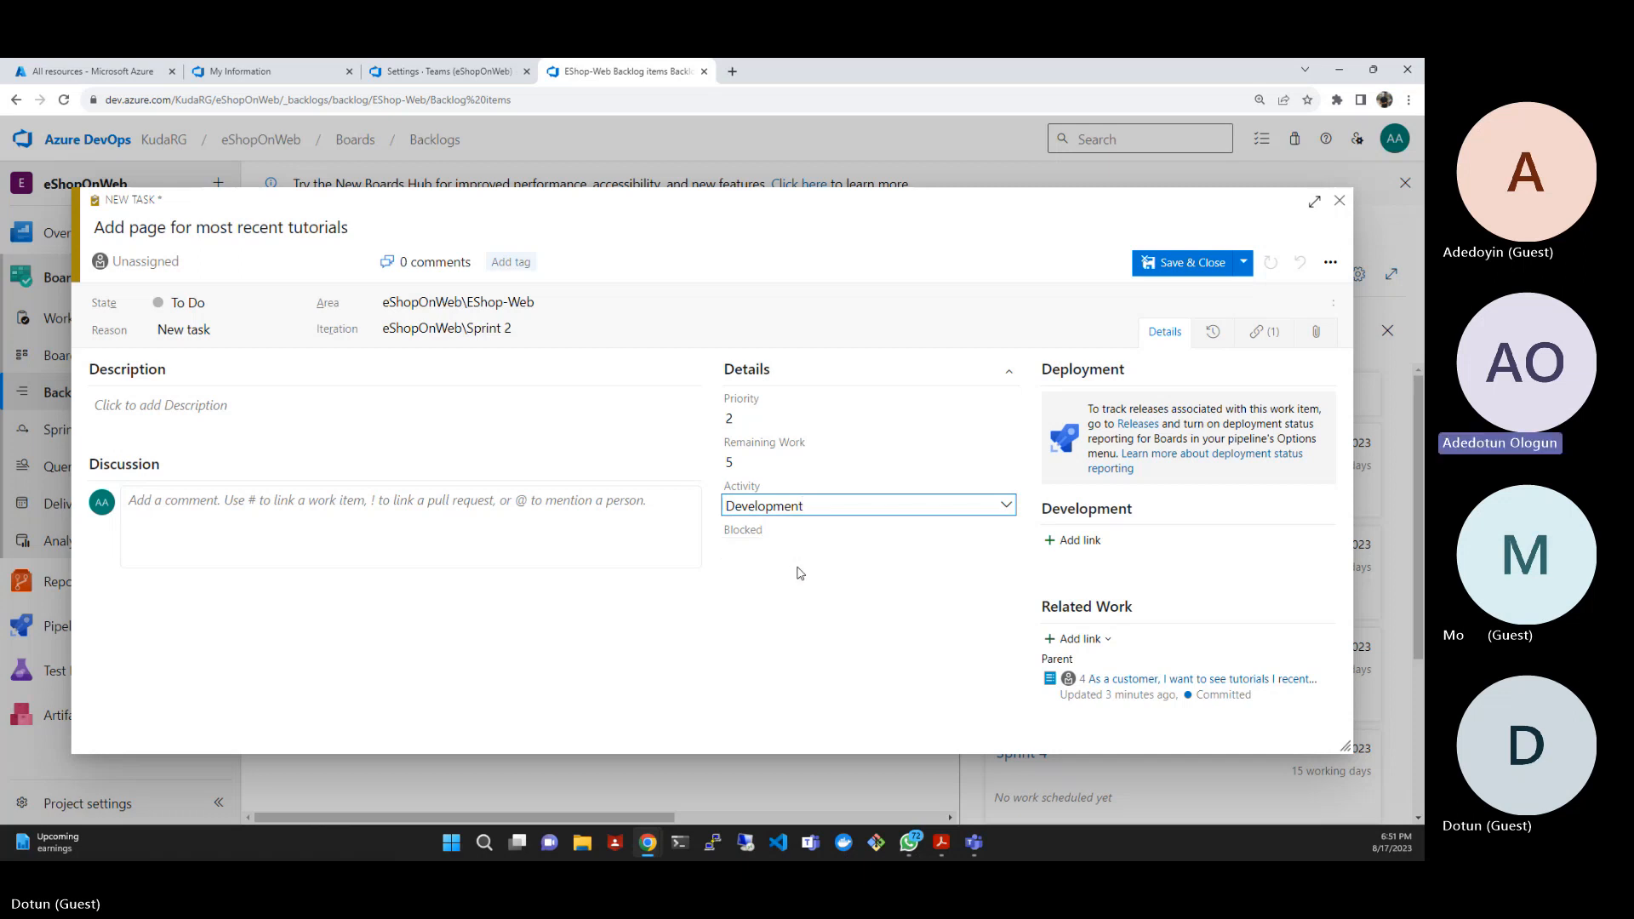
click(1180, 263)
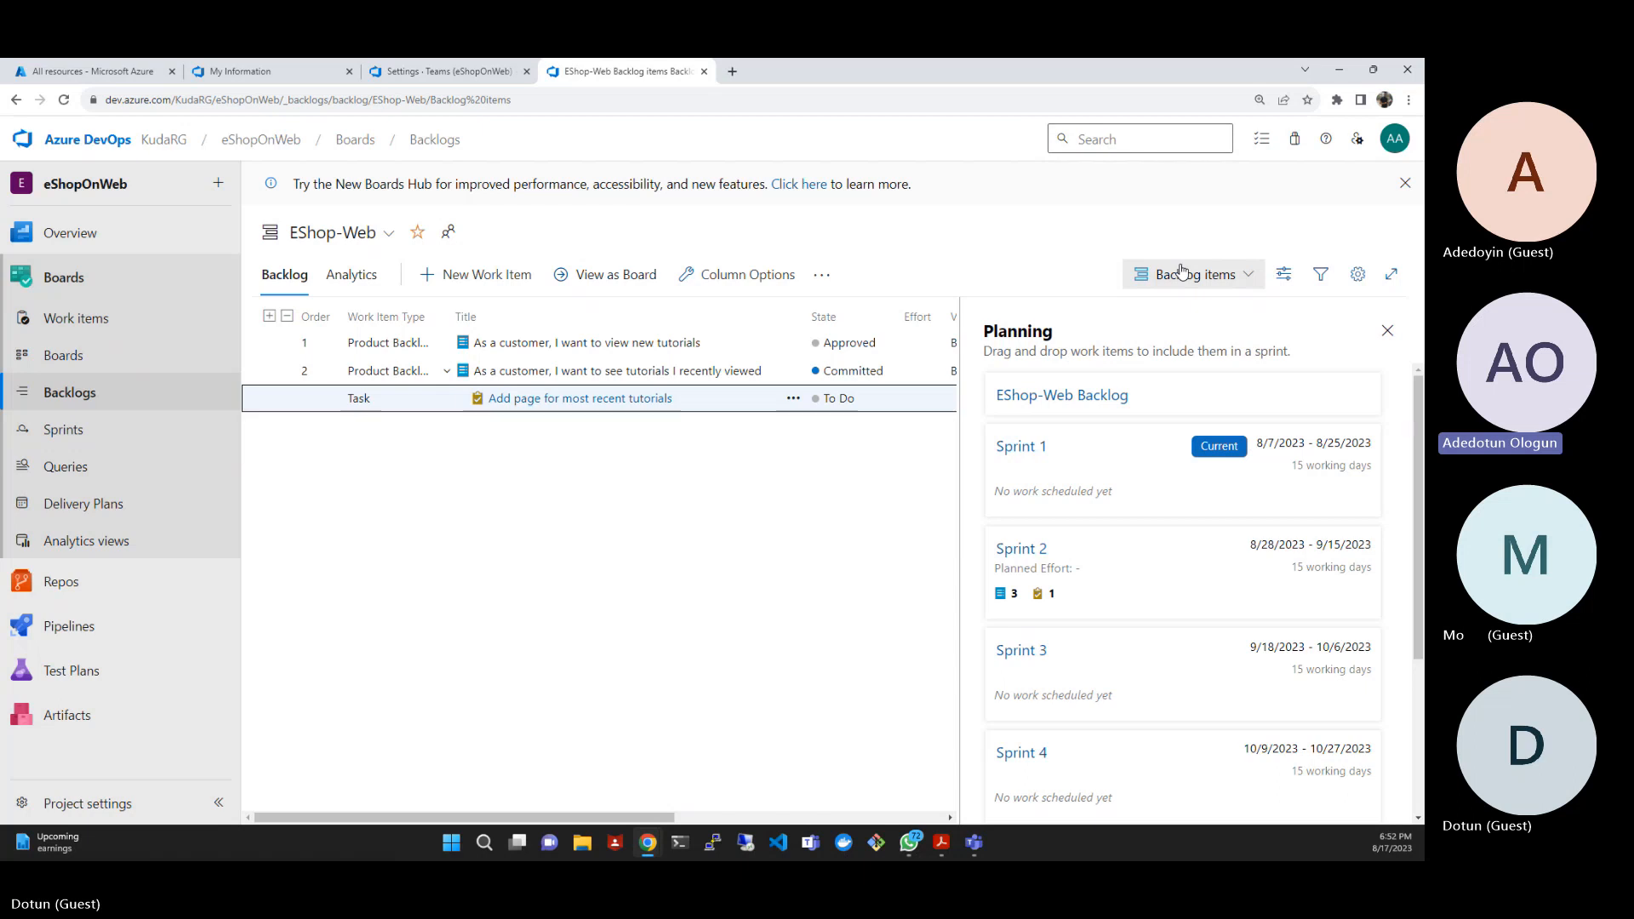
click(329, 431)
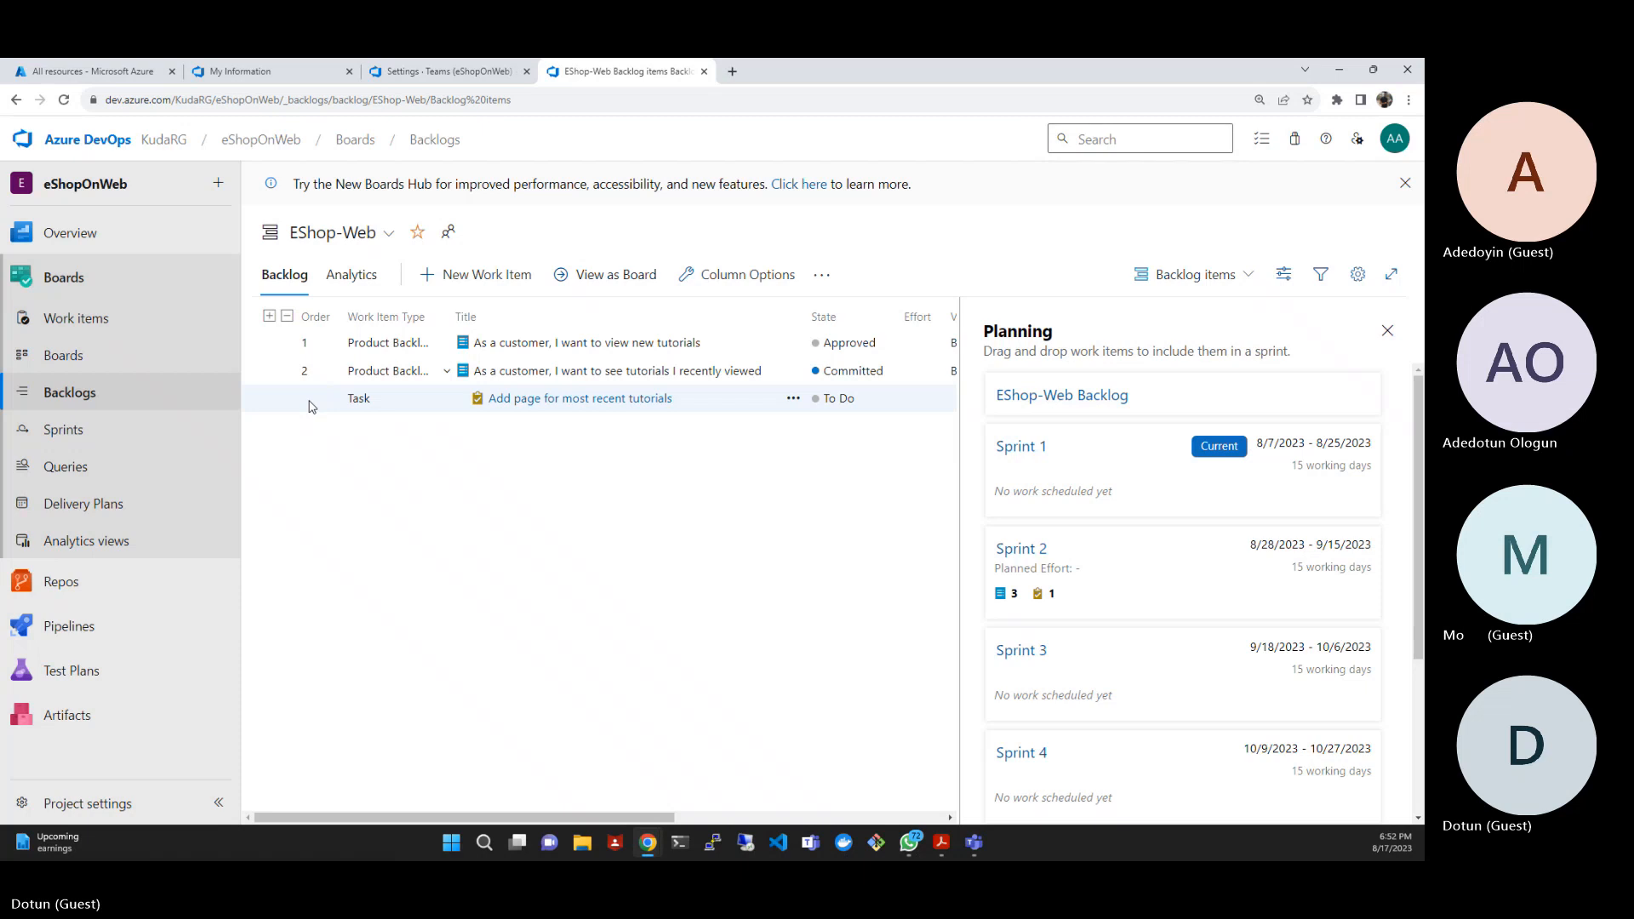
click(271, 372)
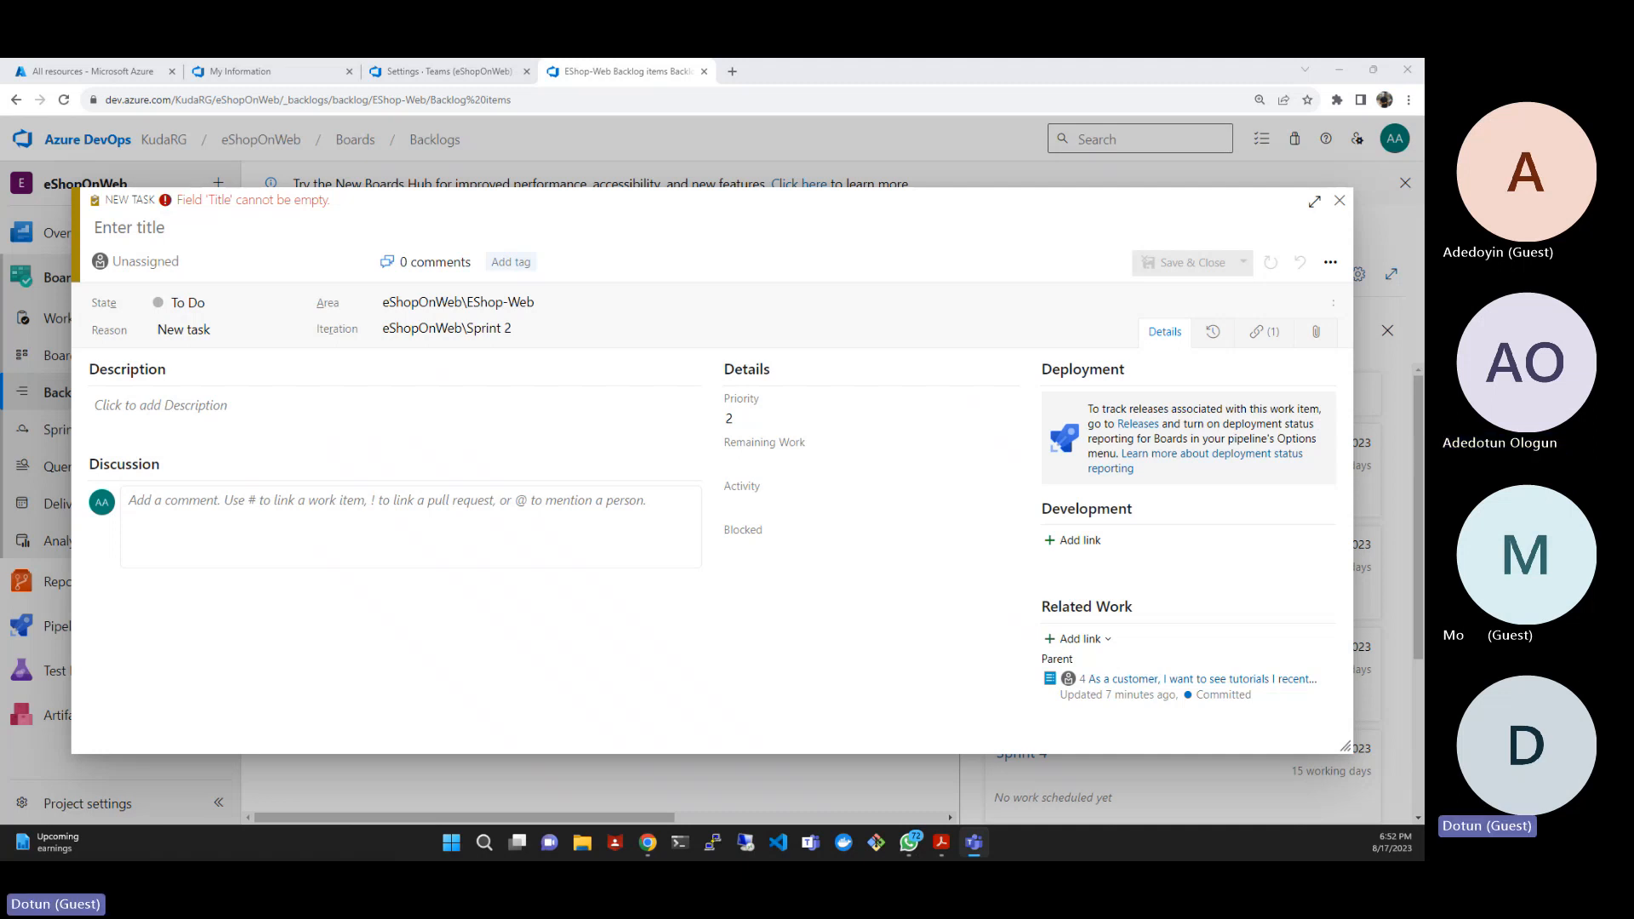
click(1340, 201)
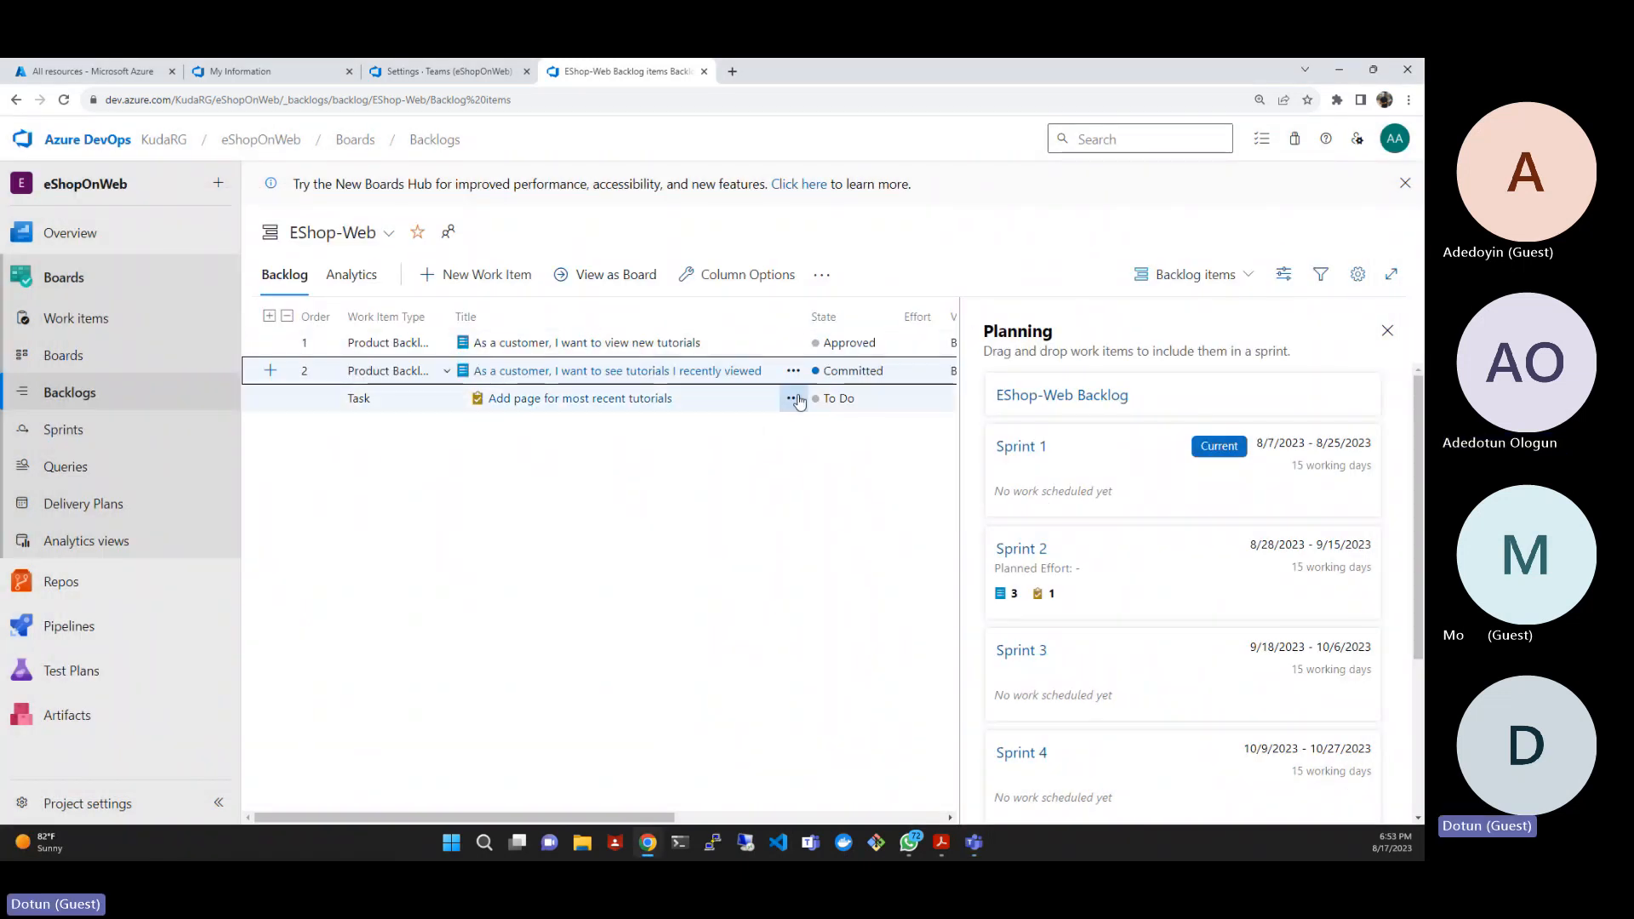
click(793, 399)
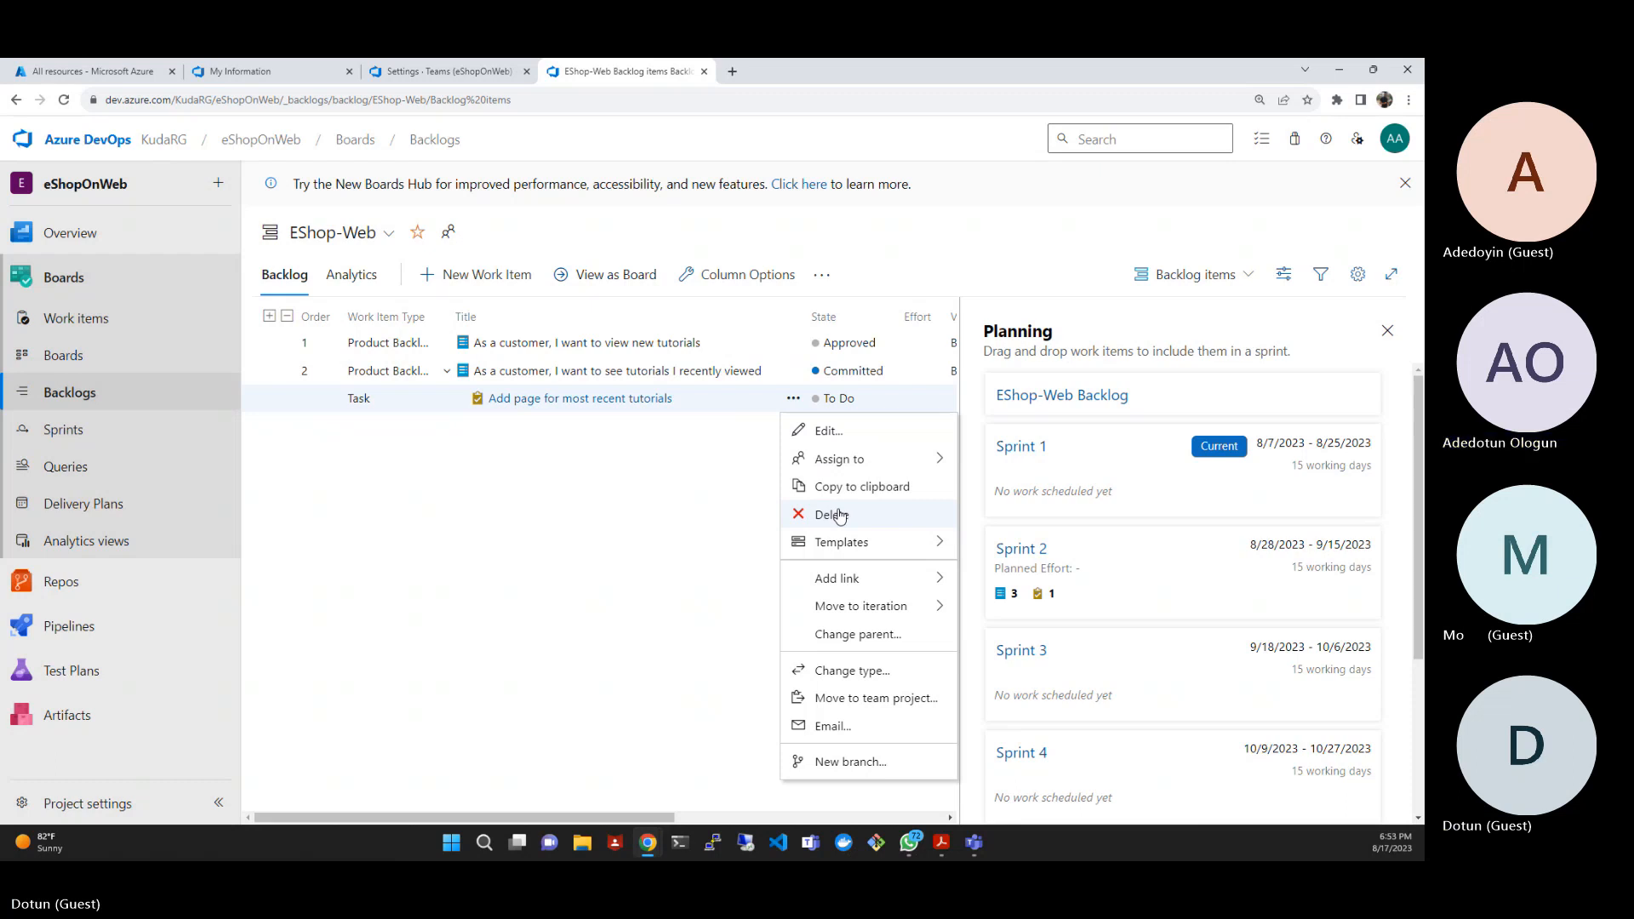
click(631, 479)
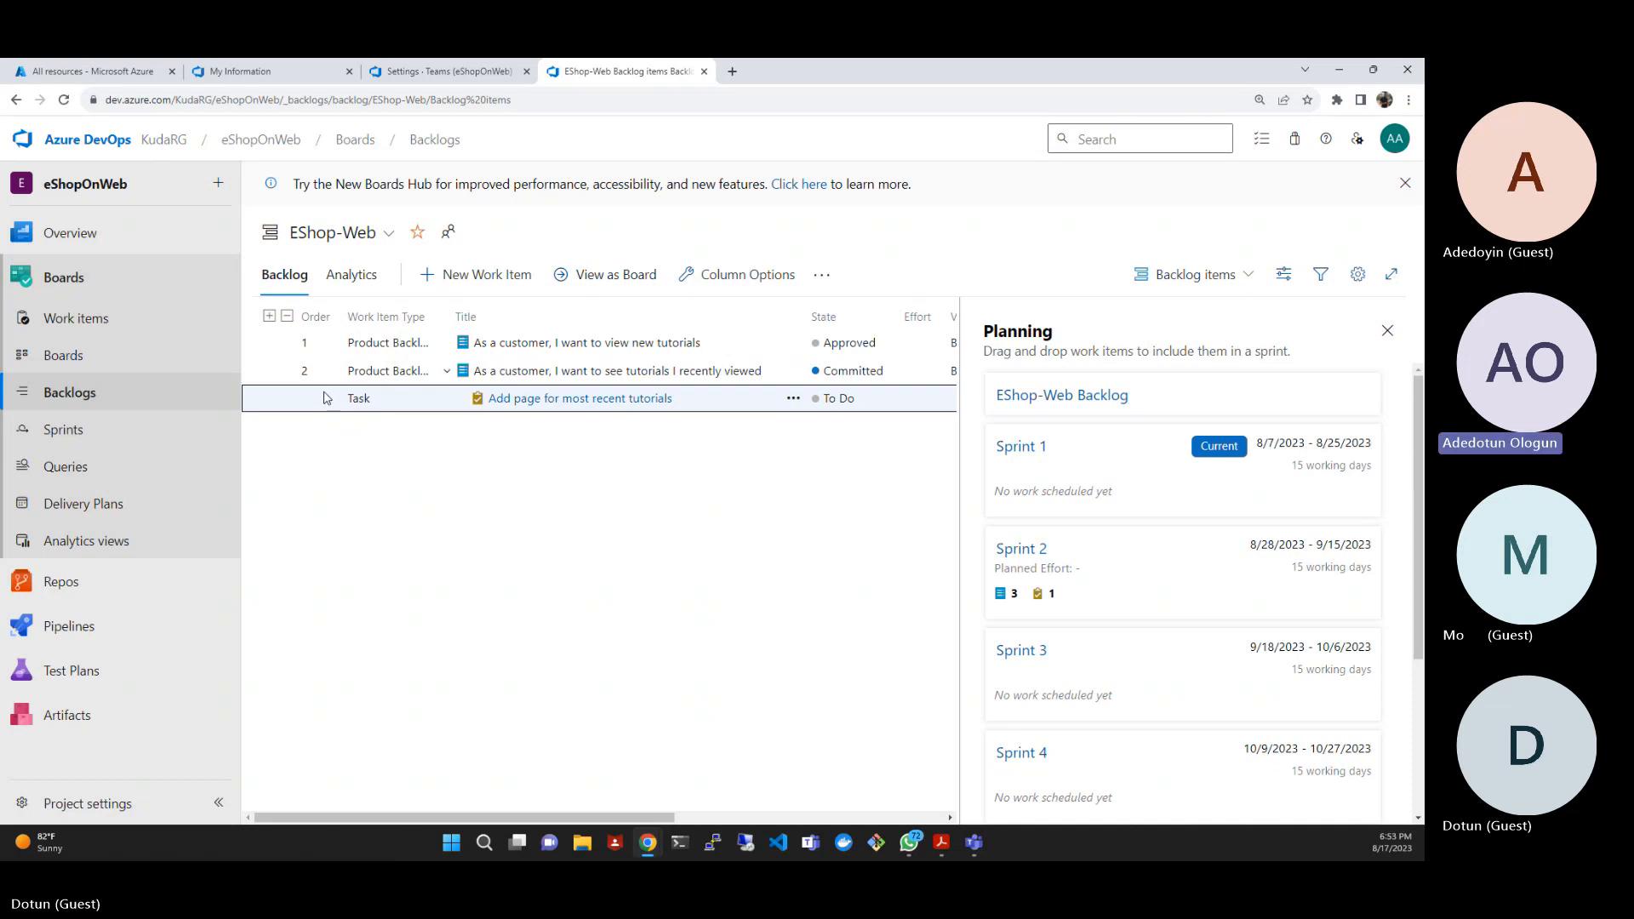
- Start a second task titled "Optimize data query for most recent tutorials" under "As a customer, I want to see tutorials I recently viewed"
click(271, 373)
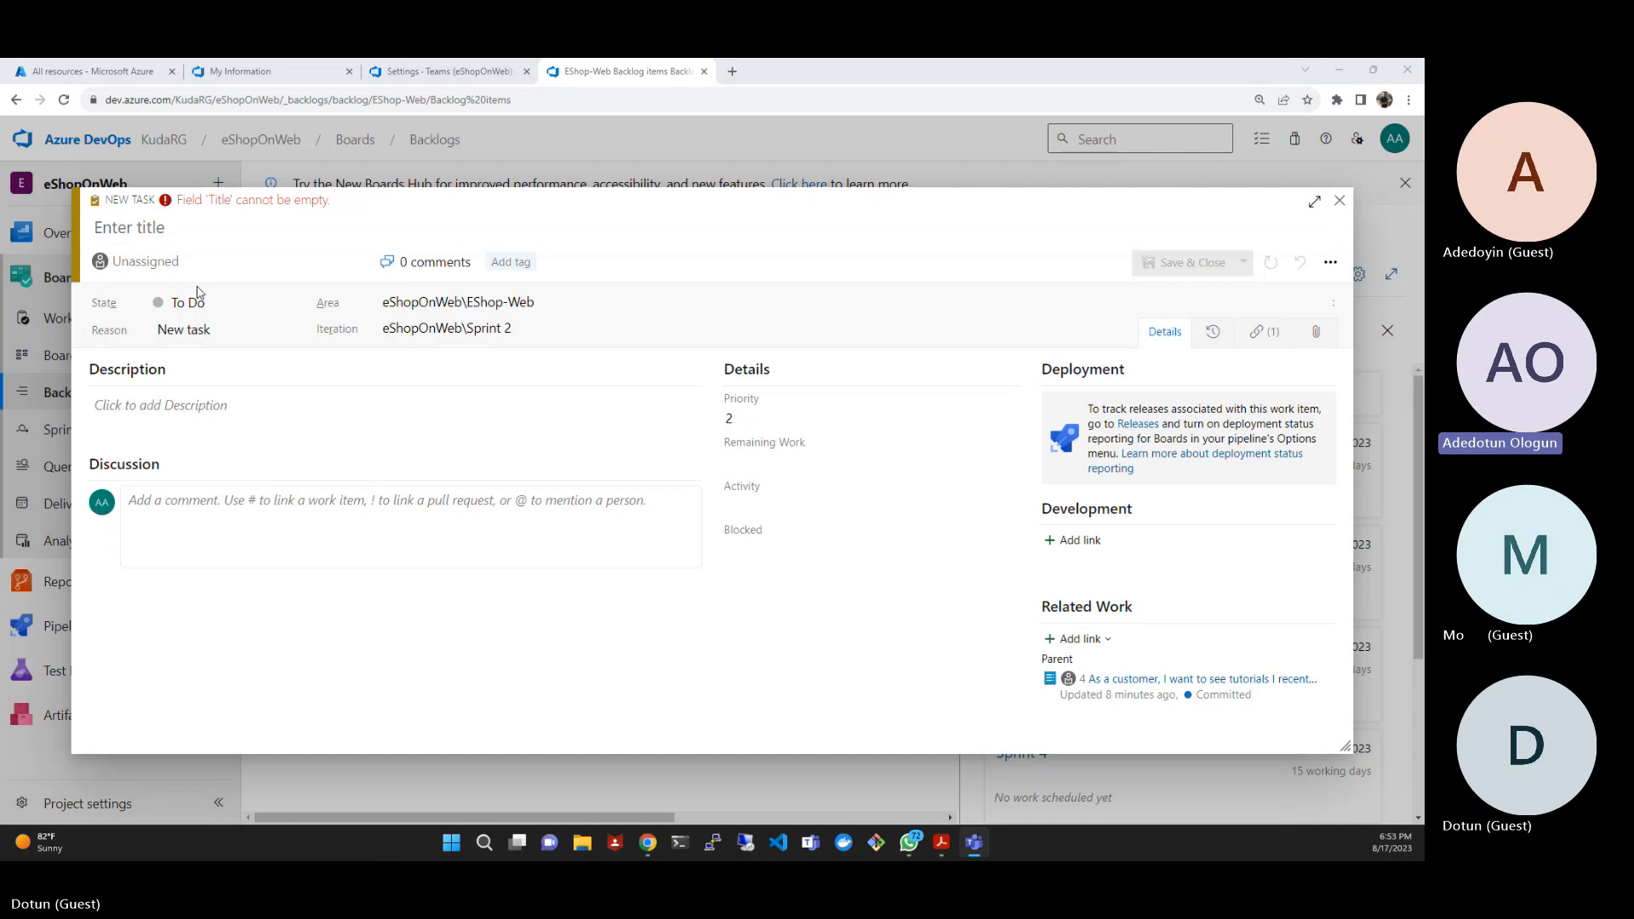
click(175, 227)
text(Optimize data query for most recent tutorials)
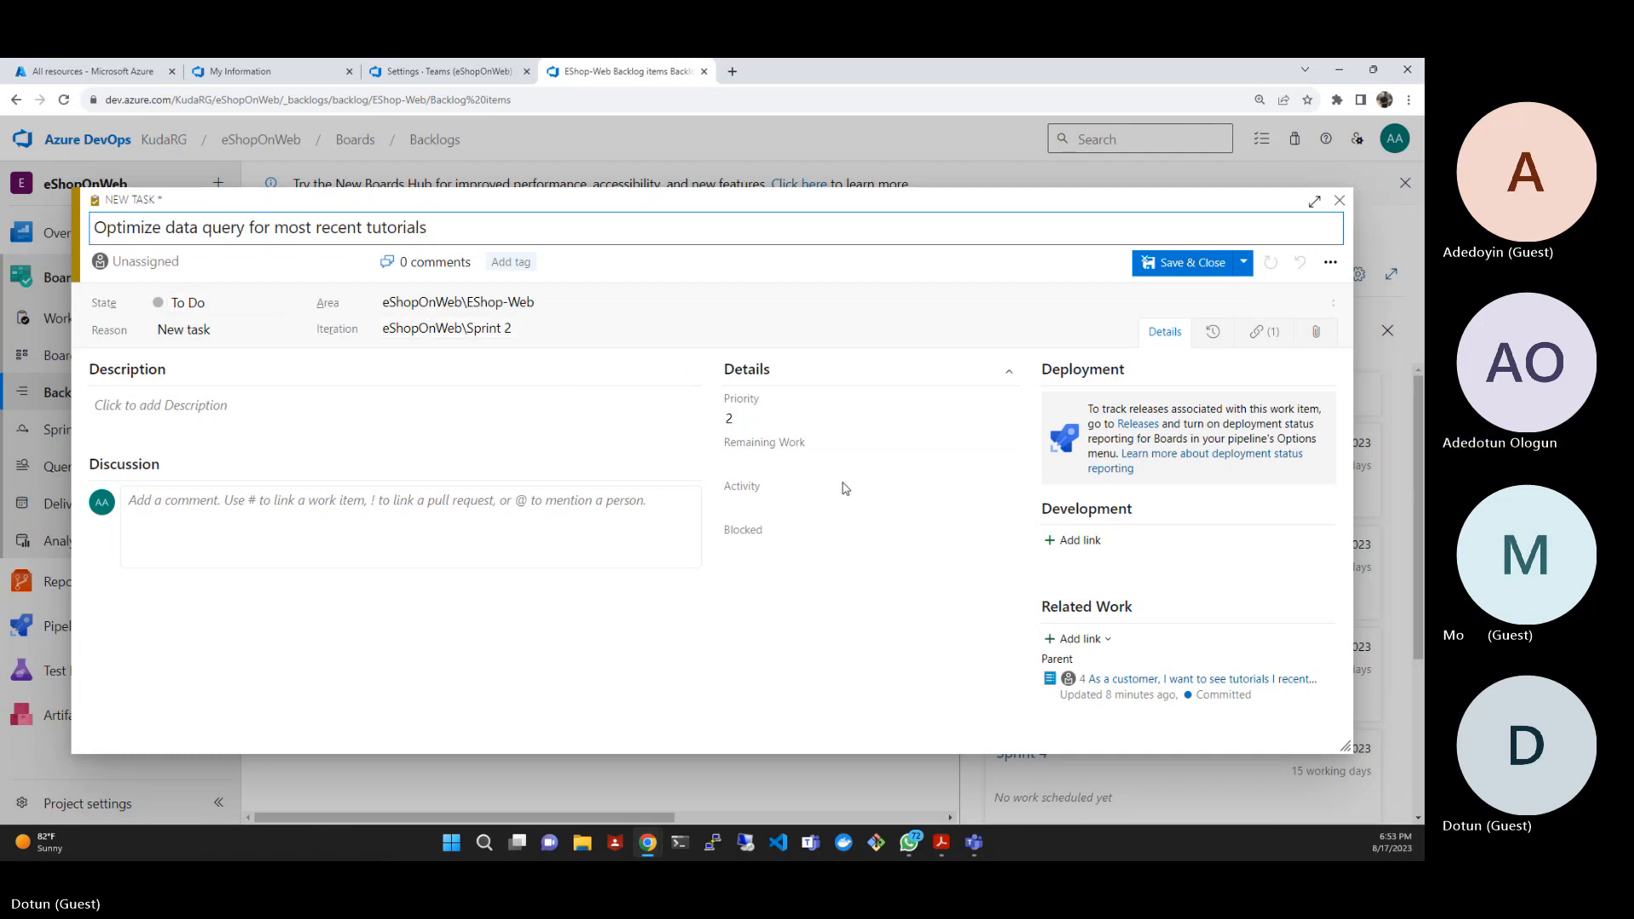
- Set the data query task's remaining work to 3 and its activity to Design, and save the task
click(809, 462)
text(3)
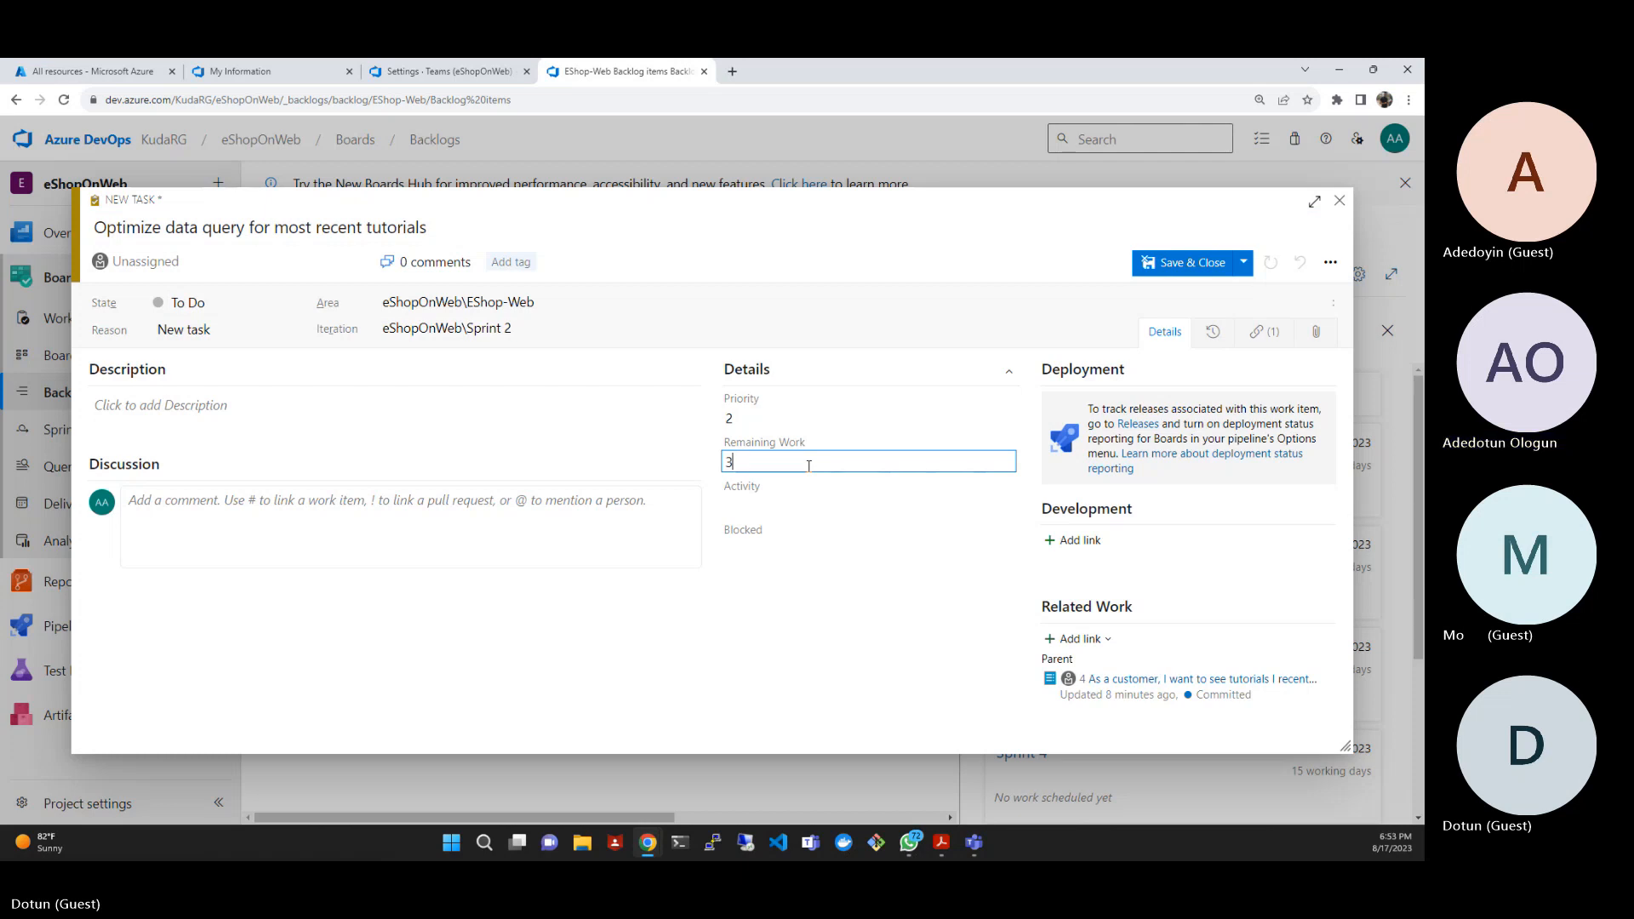
click(780, 501)
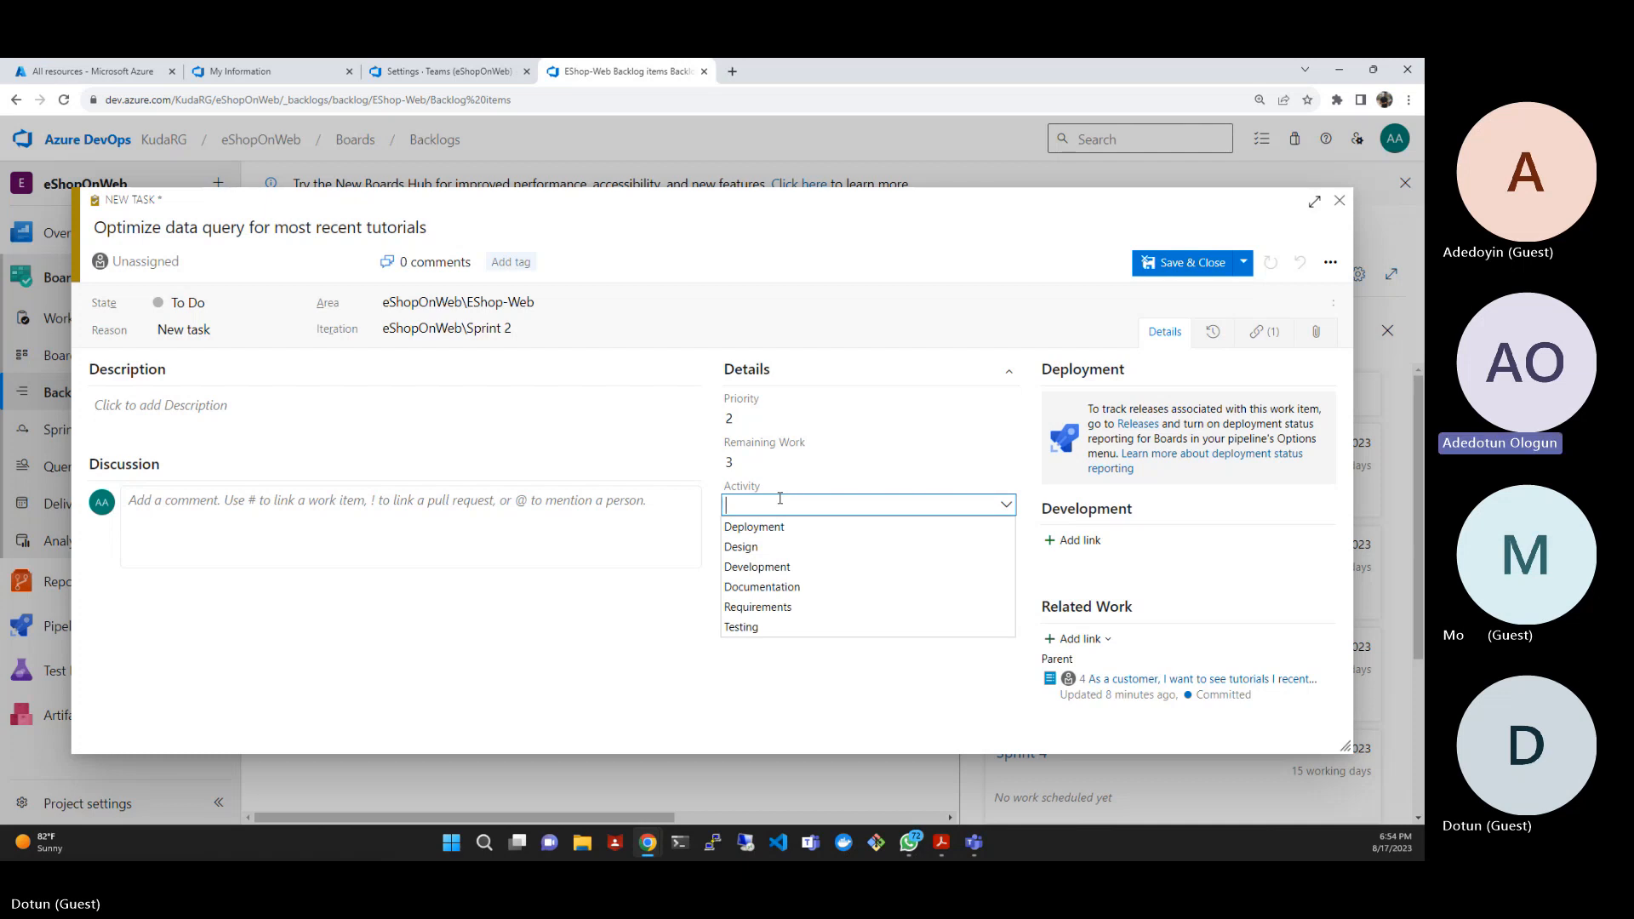
click(755, 546)
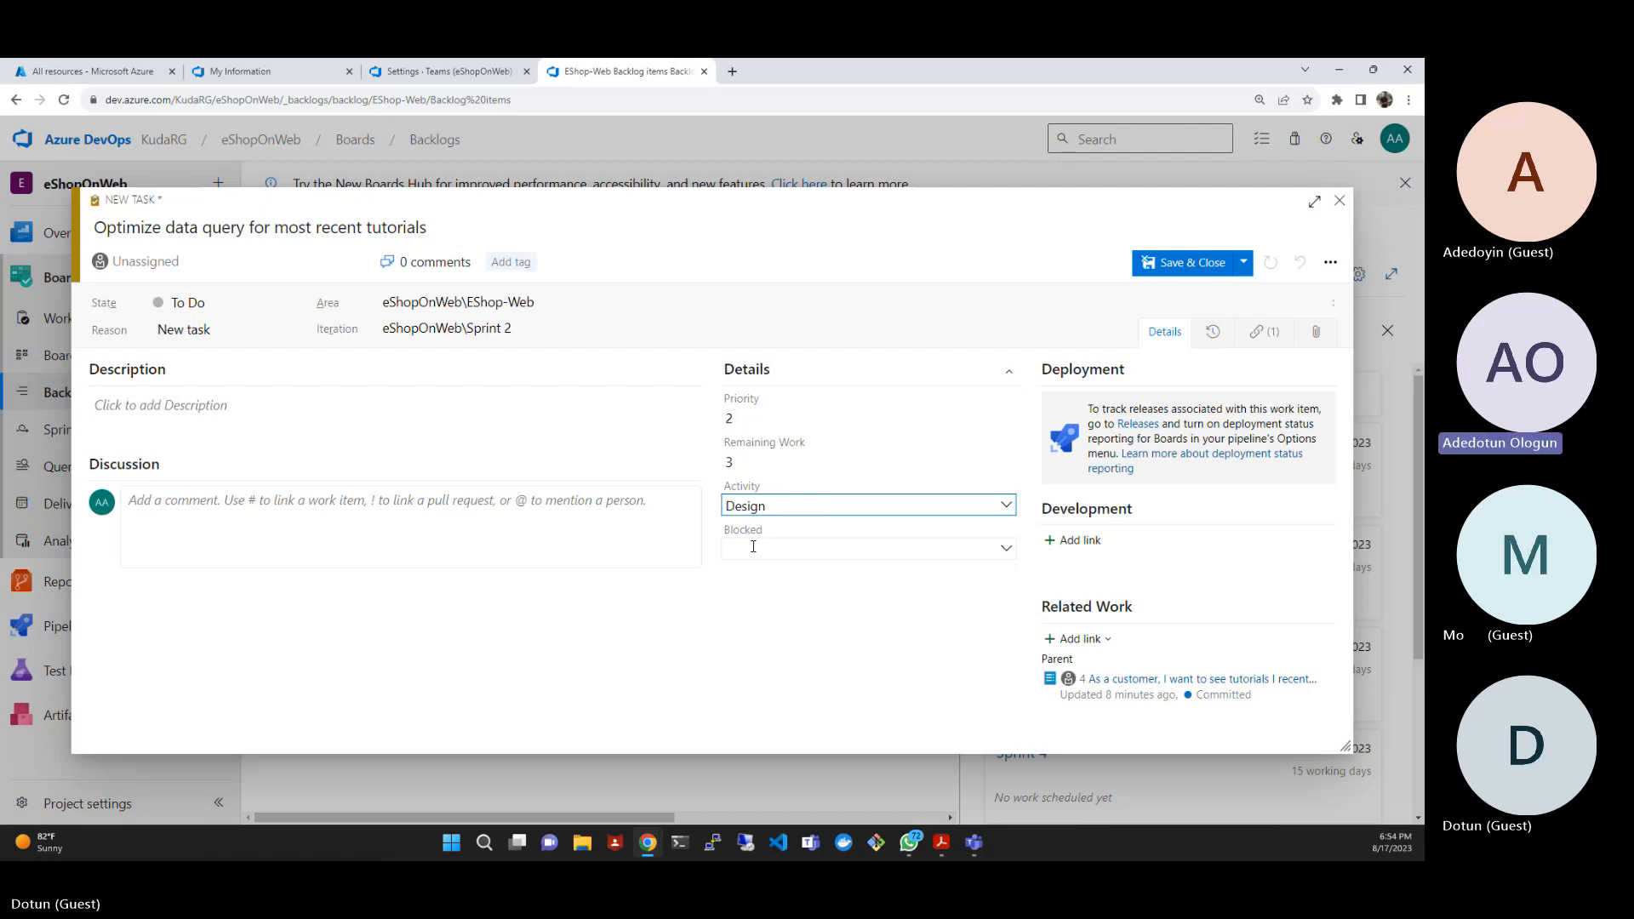
click(1209, 269)
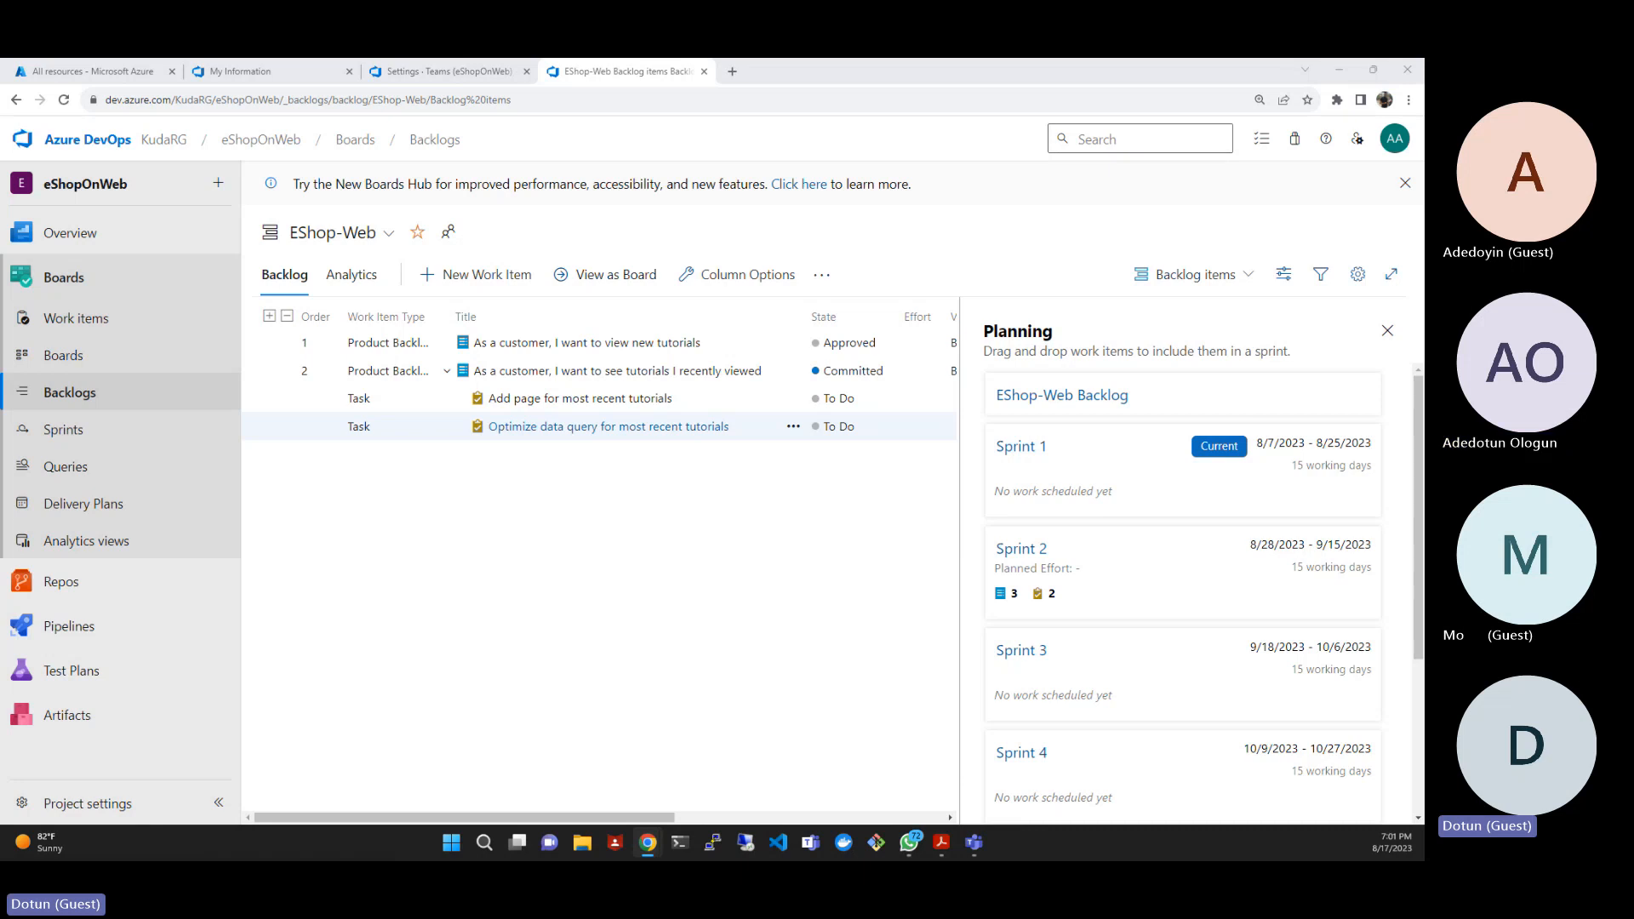
- Open the EShop-Web team's sprint taskboard and switch it to Sprint 2
click(80, 438)
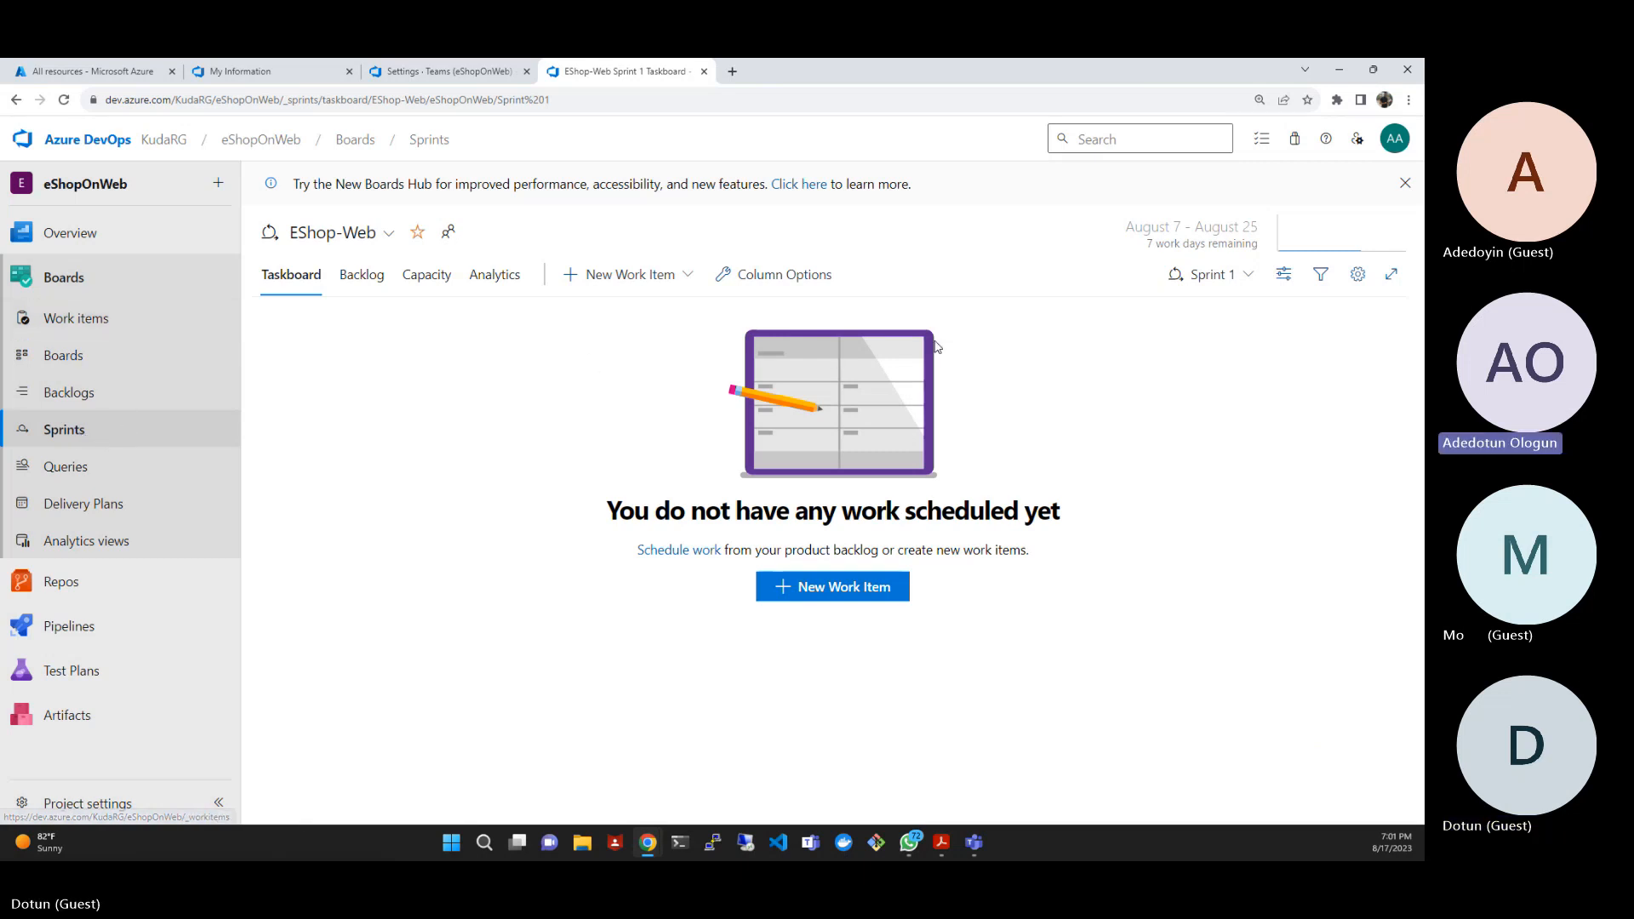
click(1250, 275)
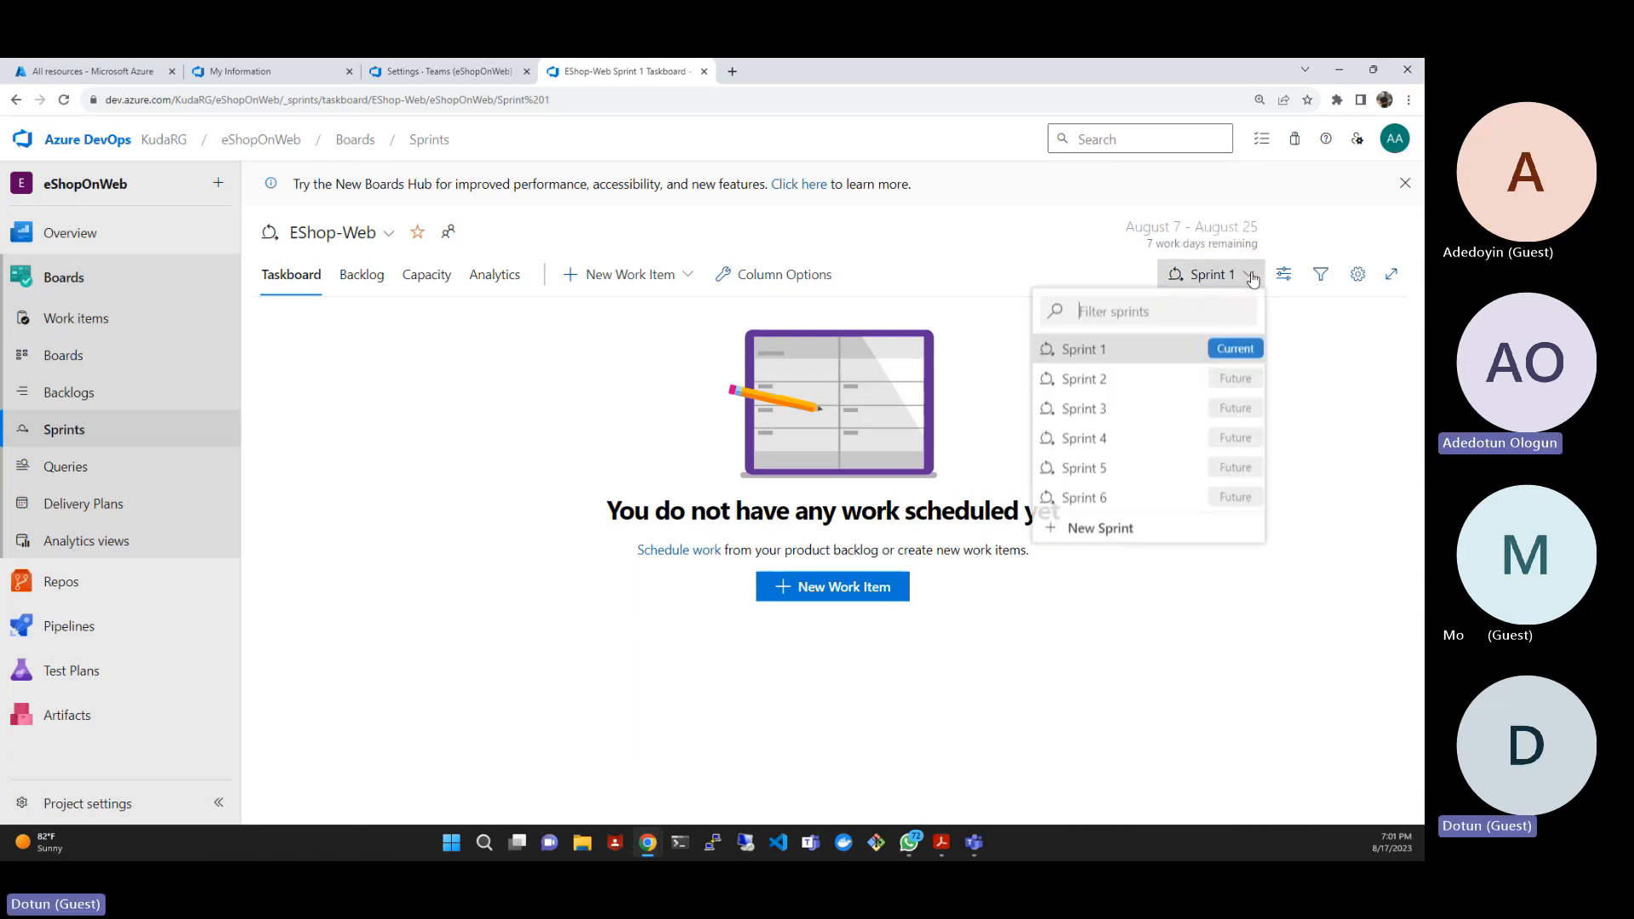
click(1013, 223)
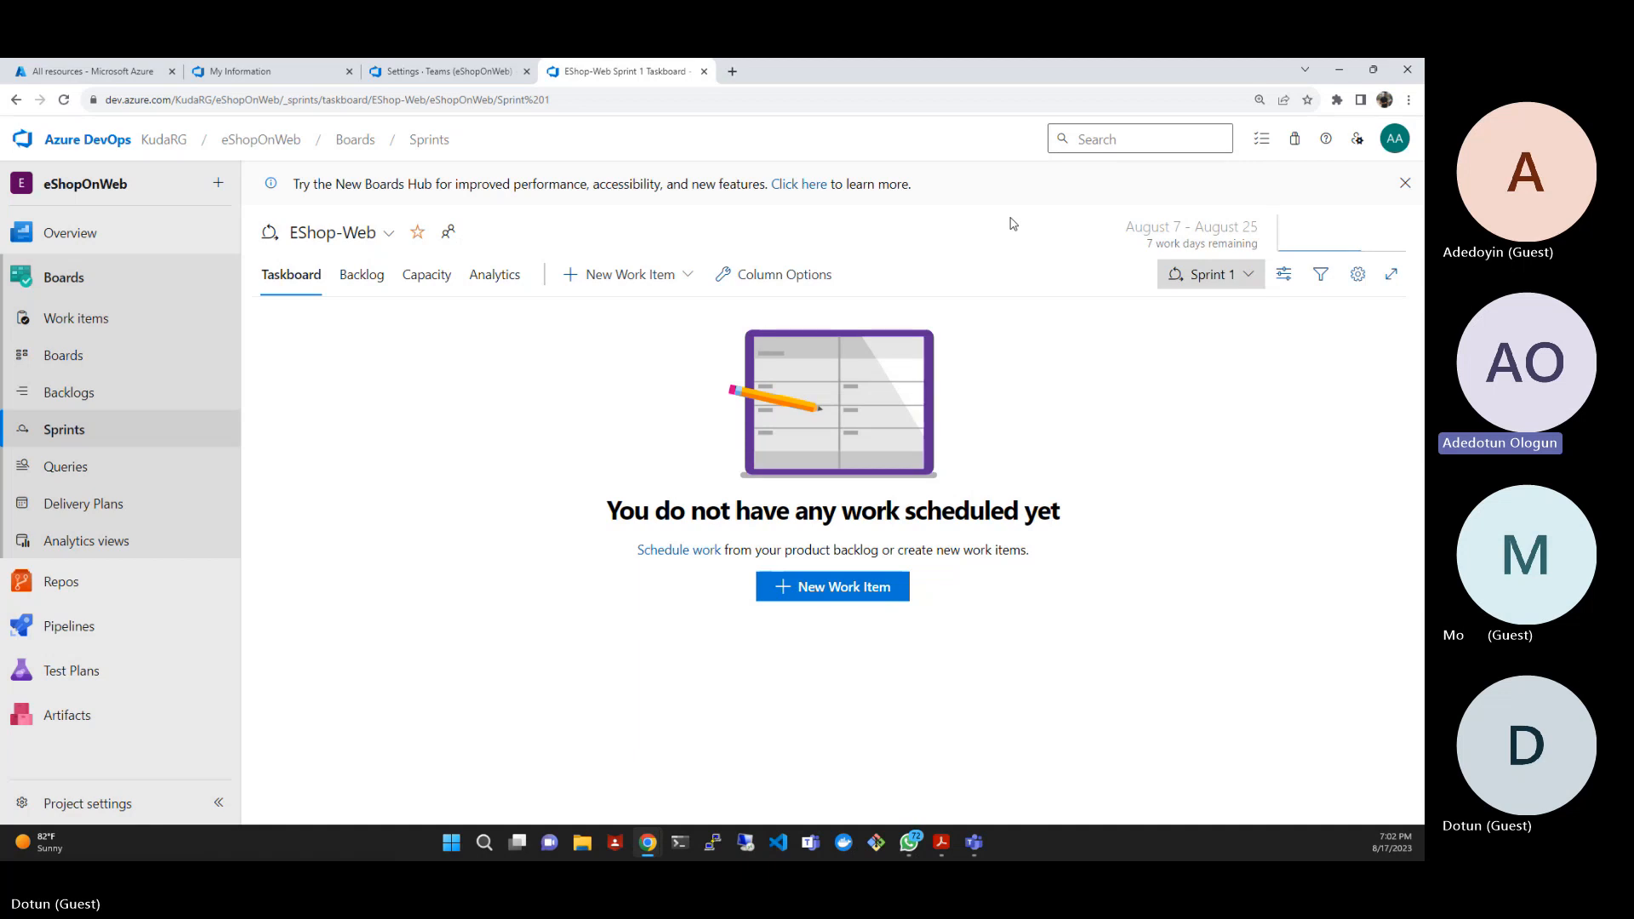
click(1248, 274)
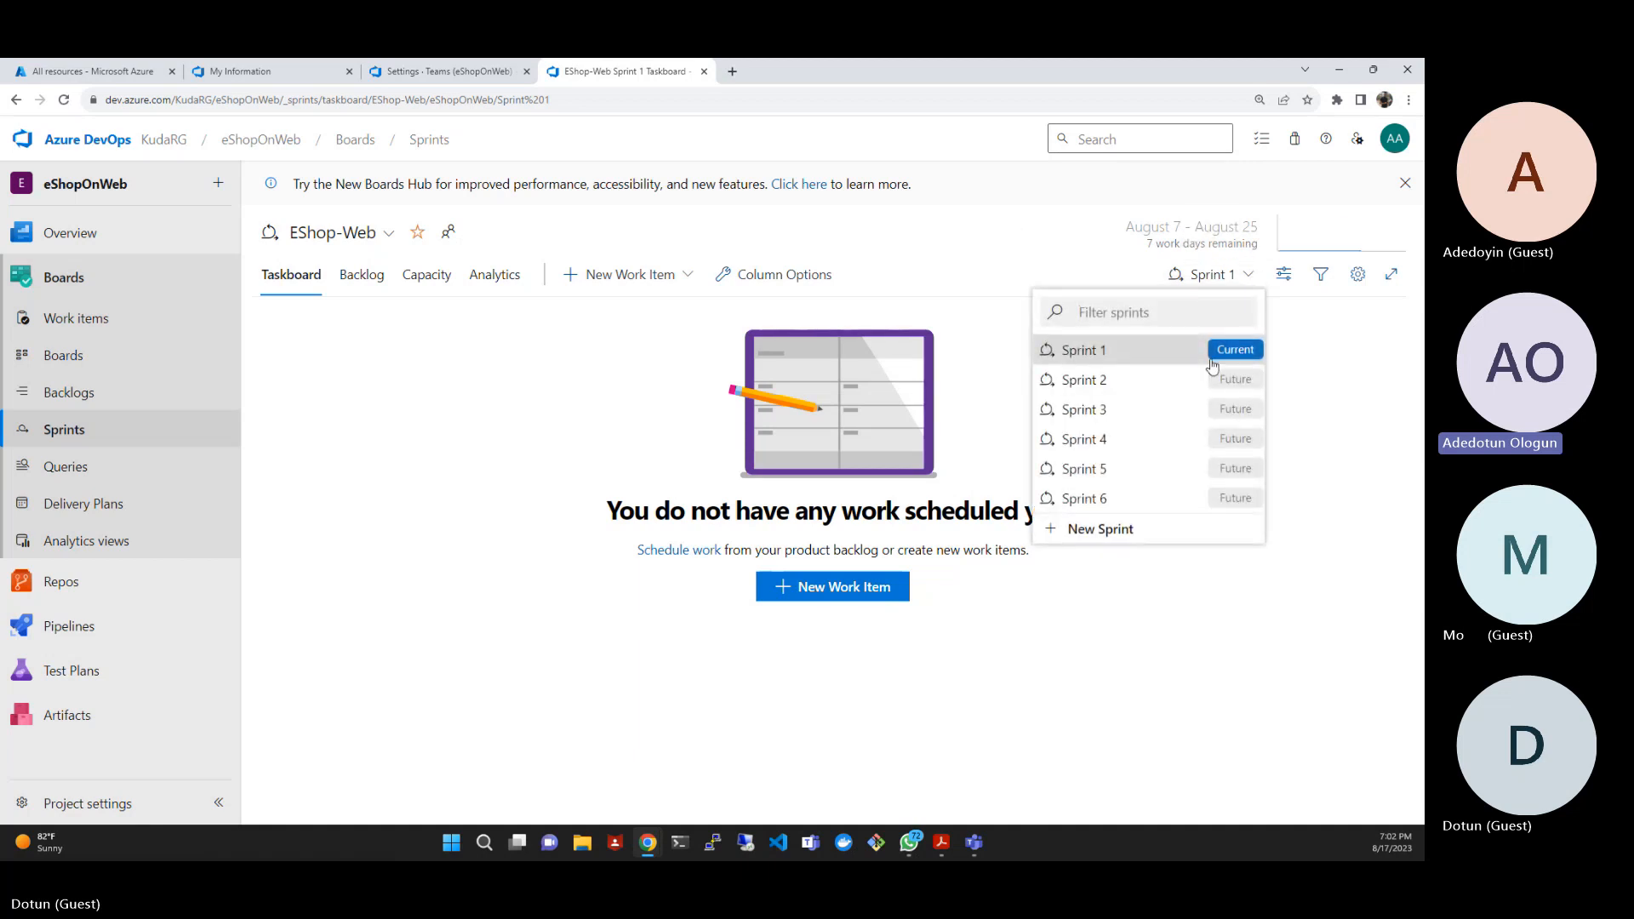
click(1101, 381)
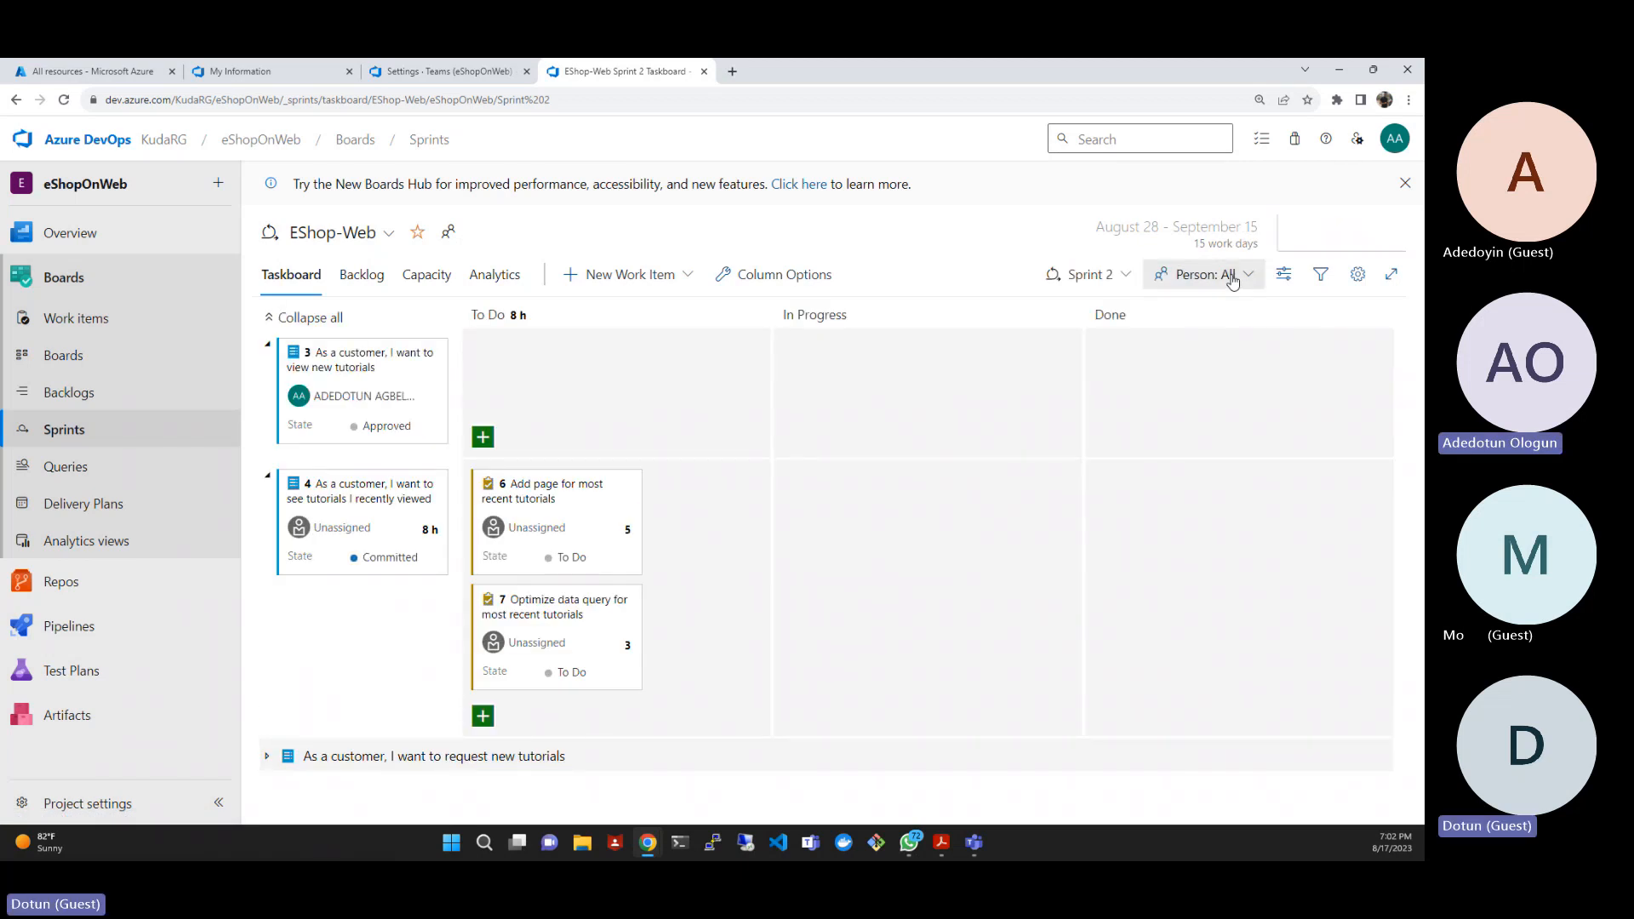
- Check the person filter options on the Sprint 2 taskboard and return to Sprint 1
click(1247, 277)
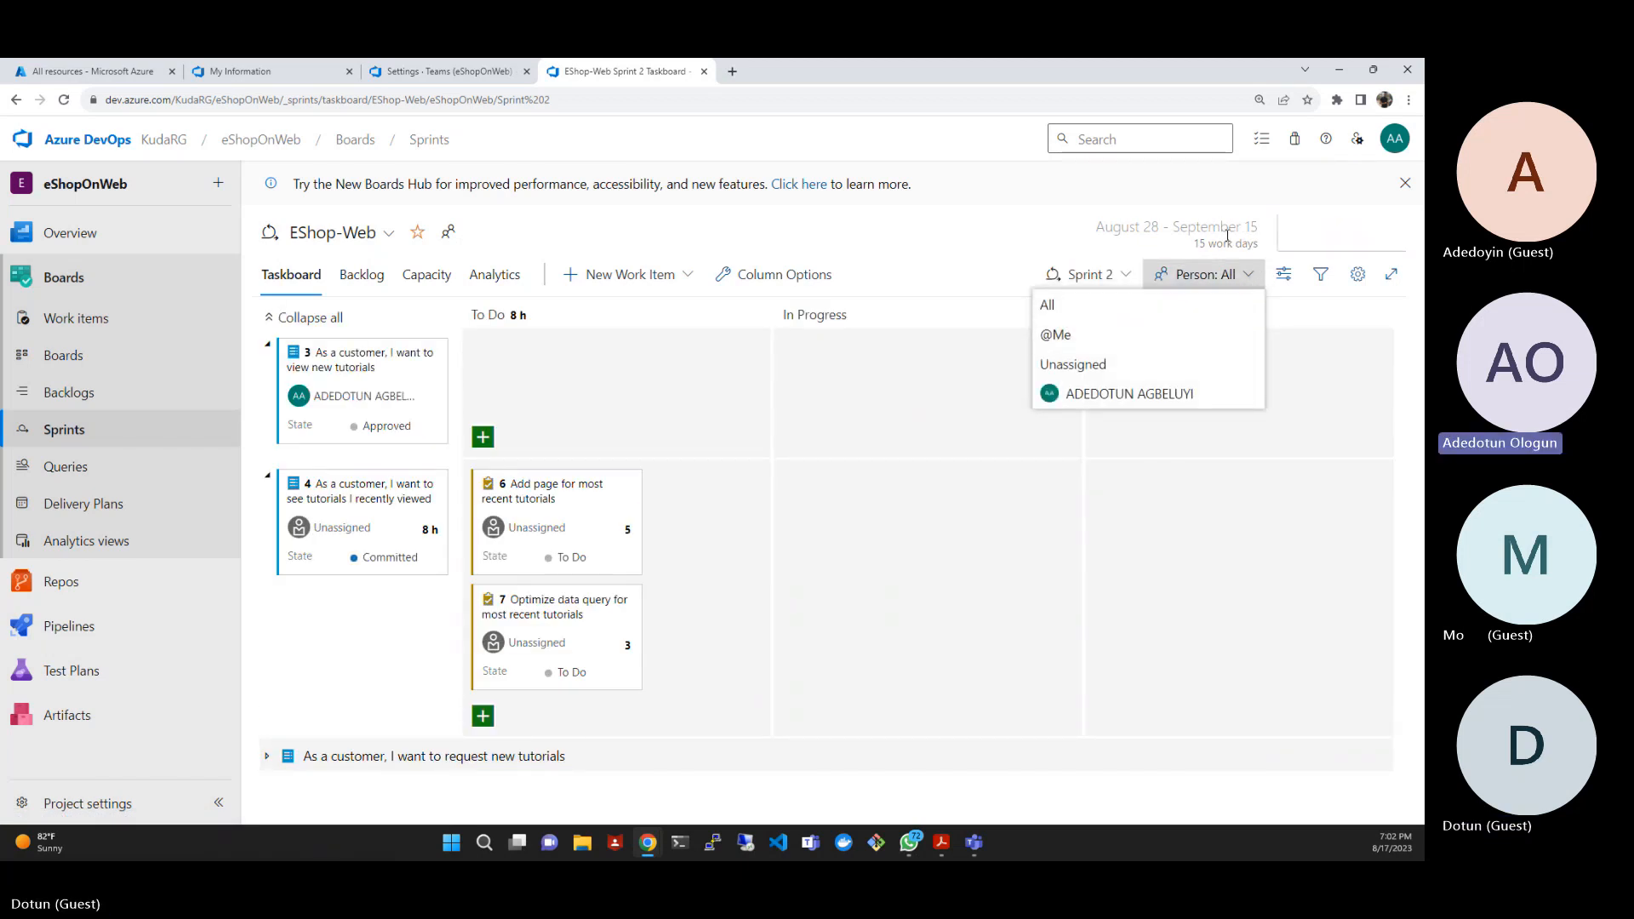
click(1027, 218)
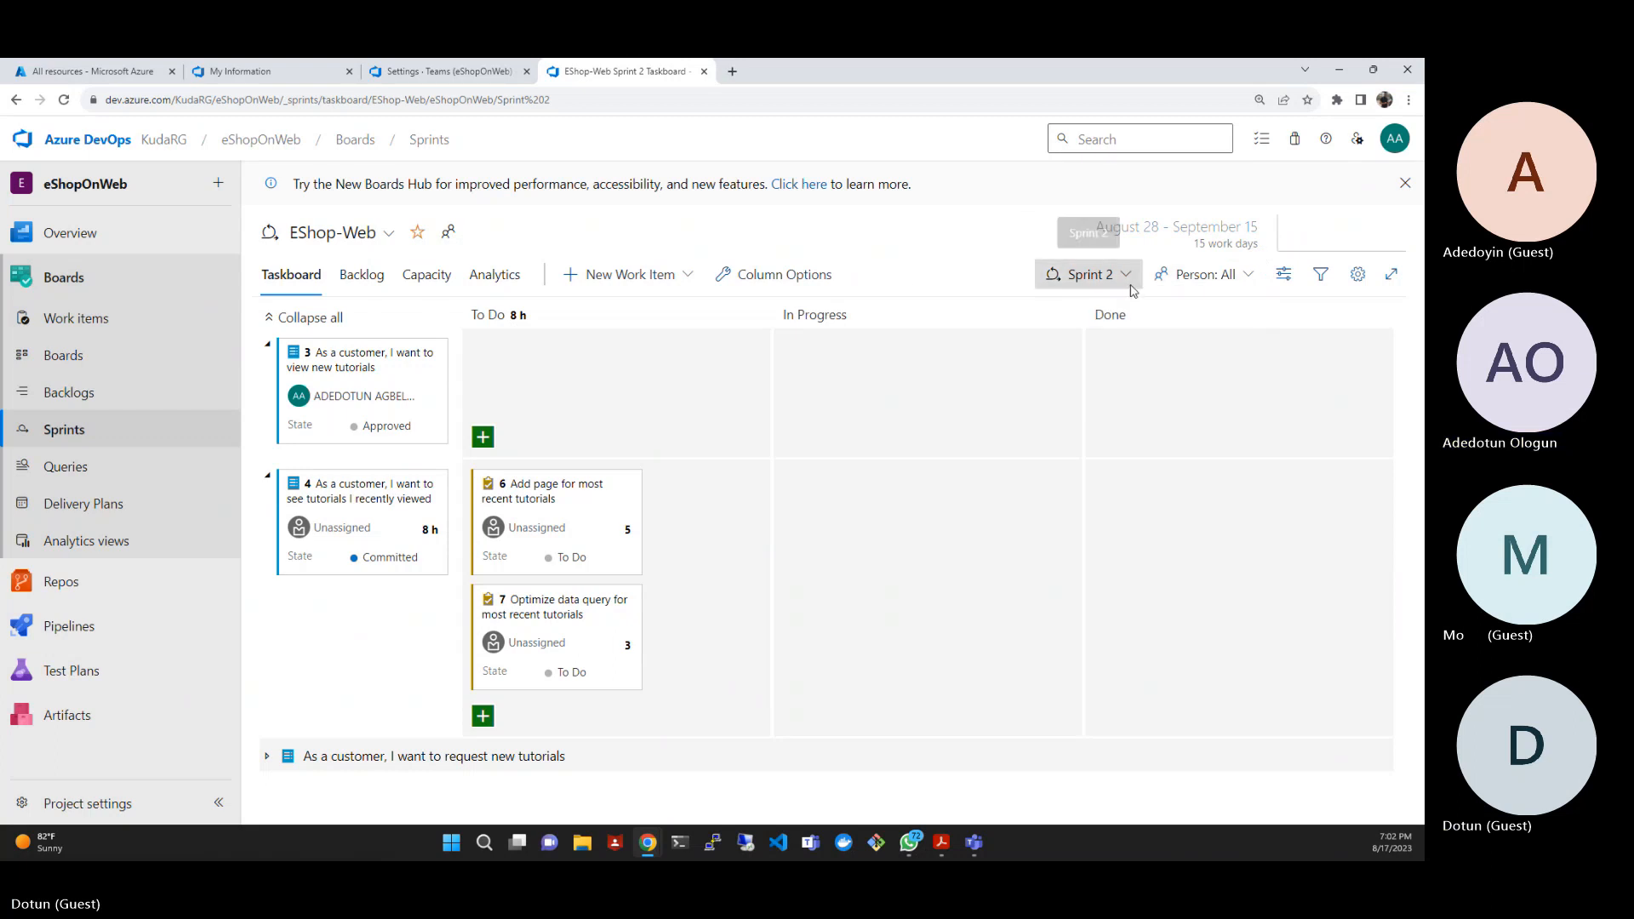
click(1098, 274)
click(977, 349)
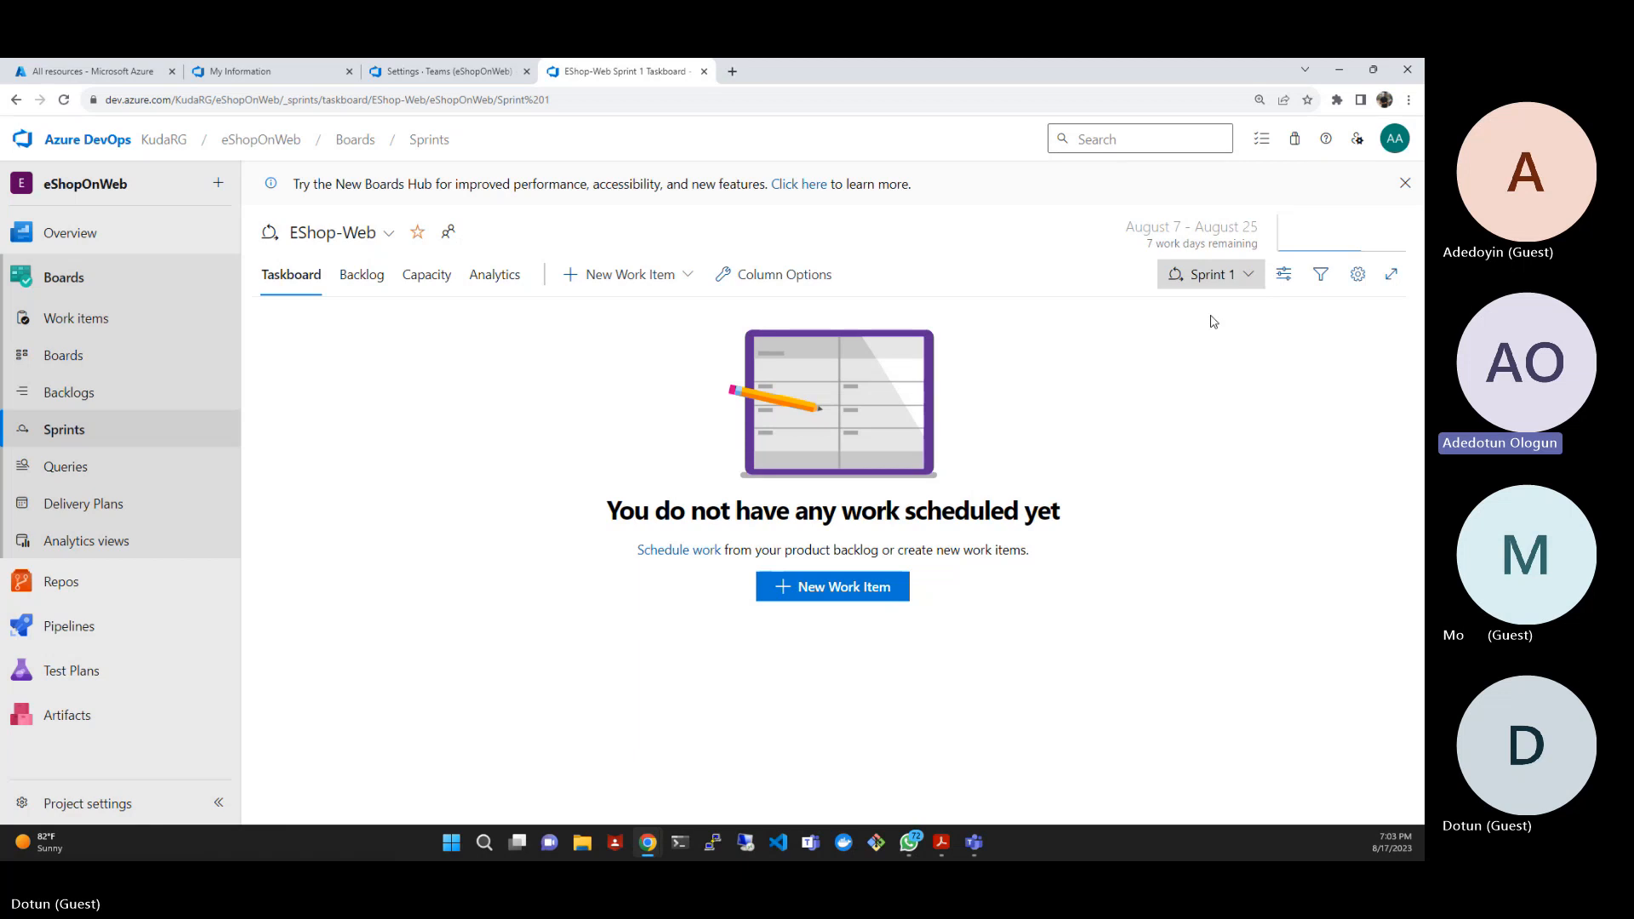
- Show the Work details side pane on the taskboard and display Sprint 2
click(1282, 276)
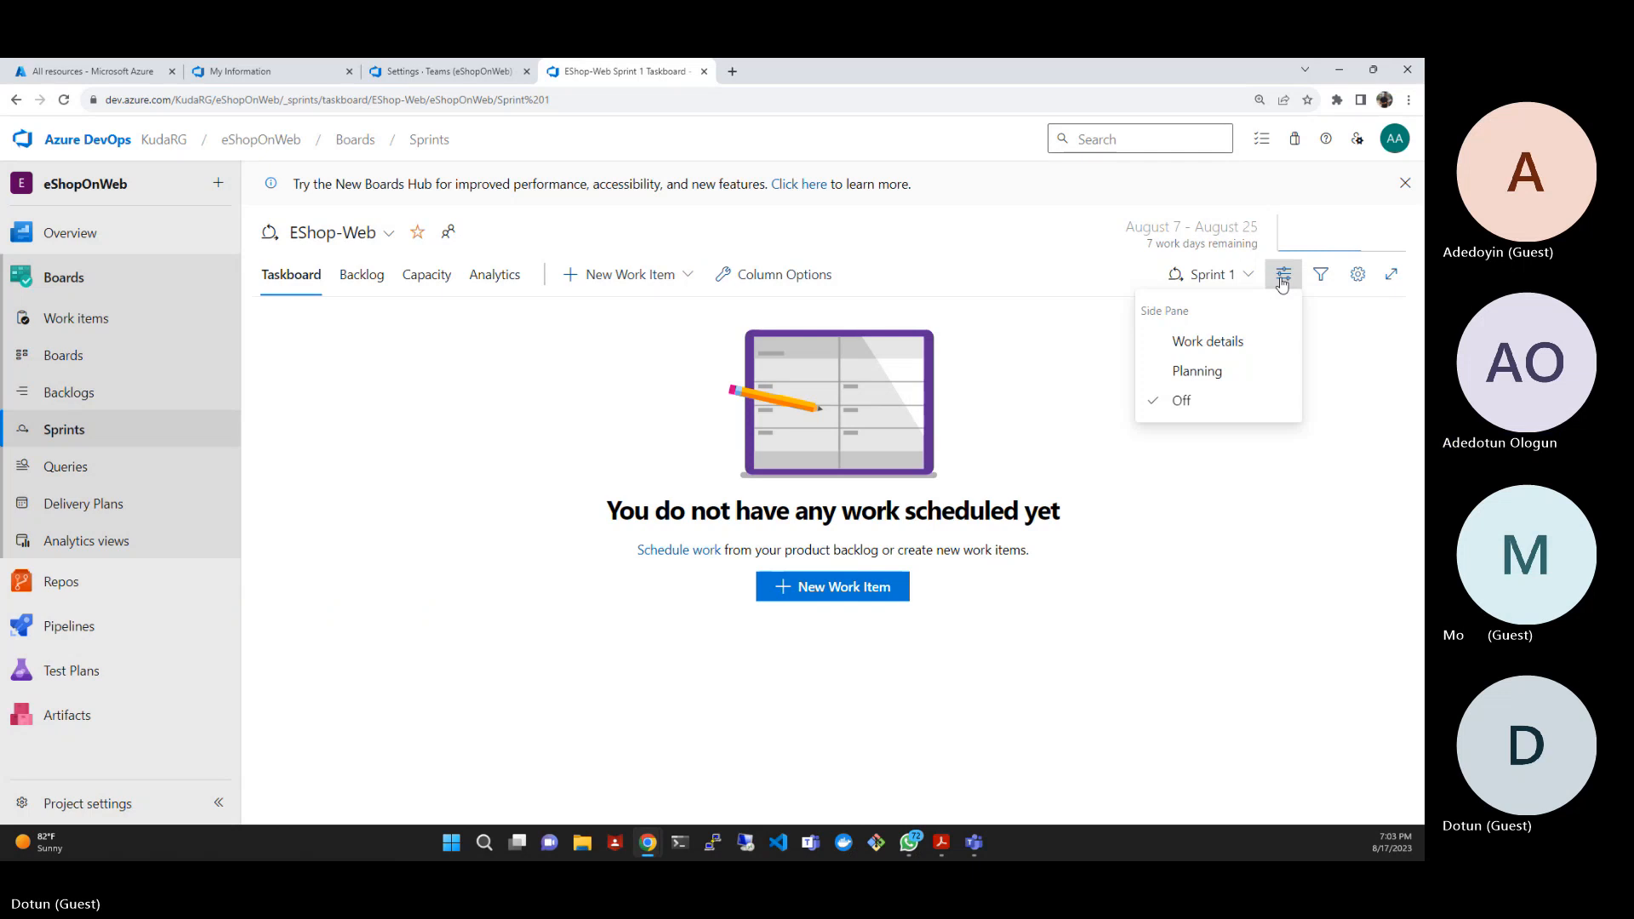
click(1218, 341)
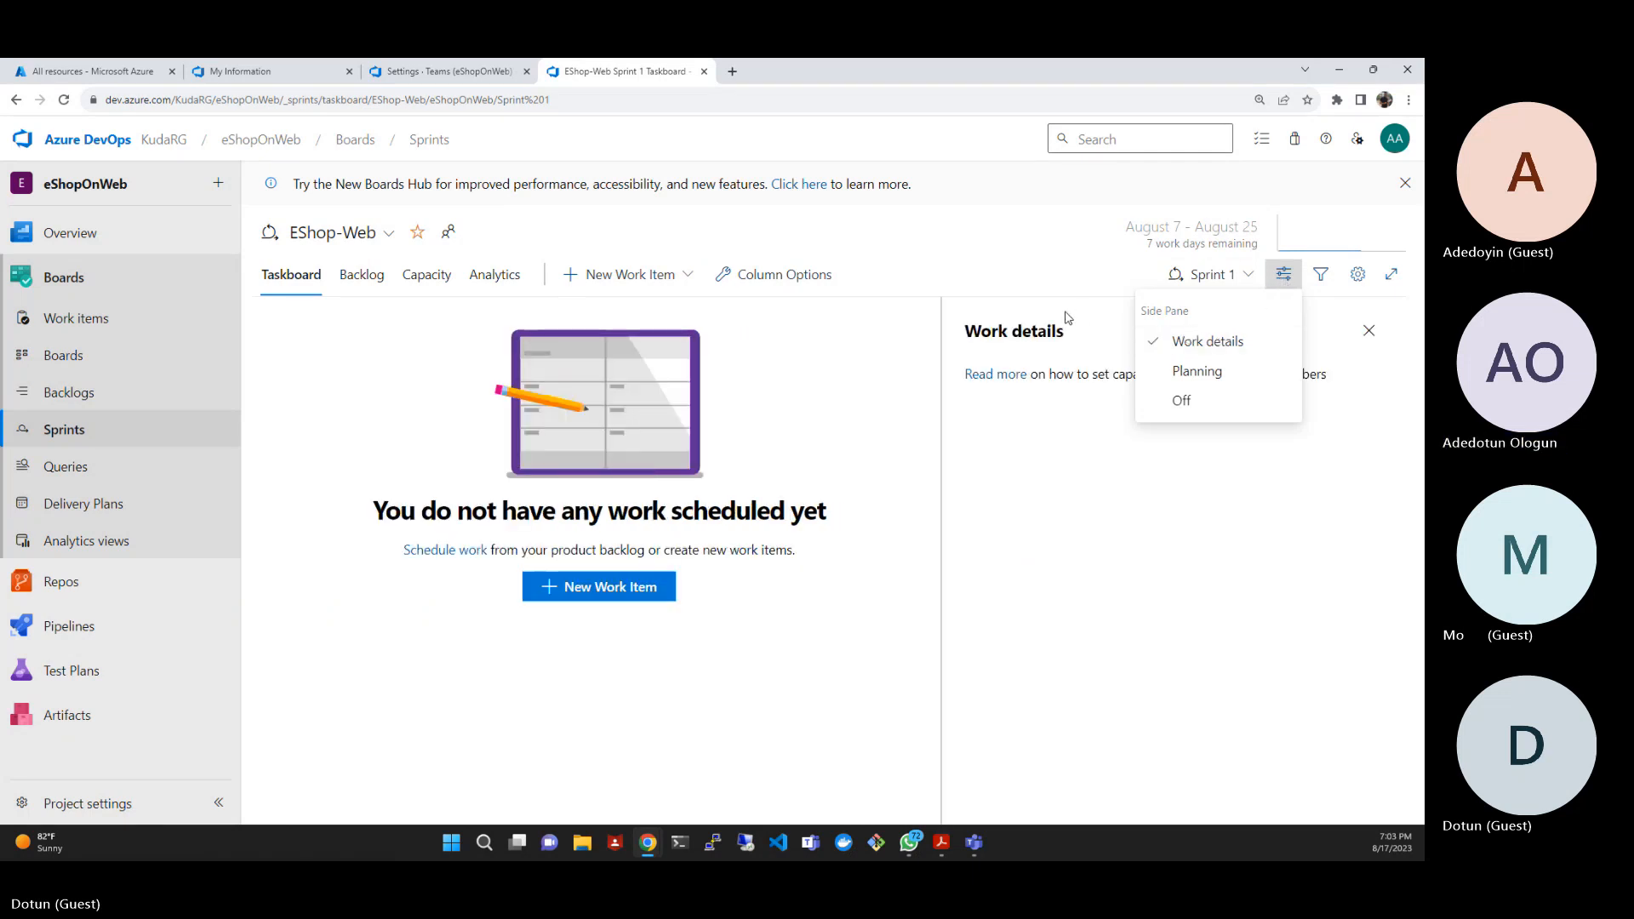
click(1010, 274)
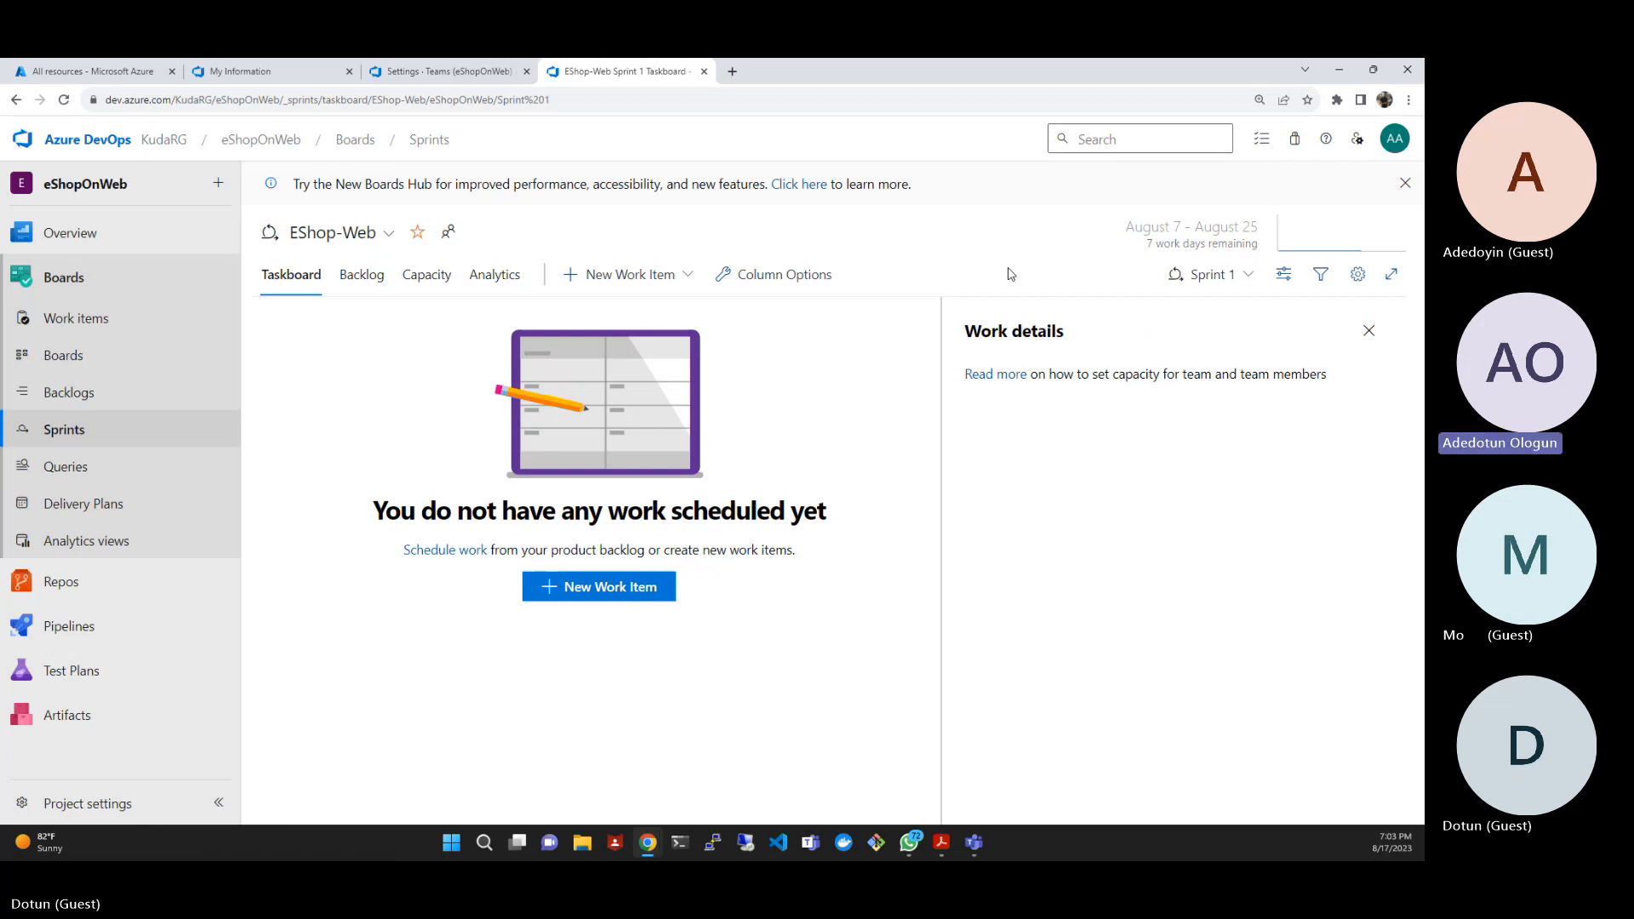
click(1248, 281)
click(1228, 376)
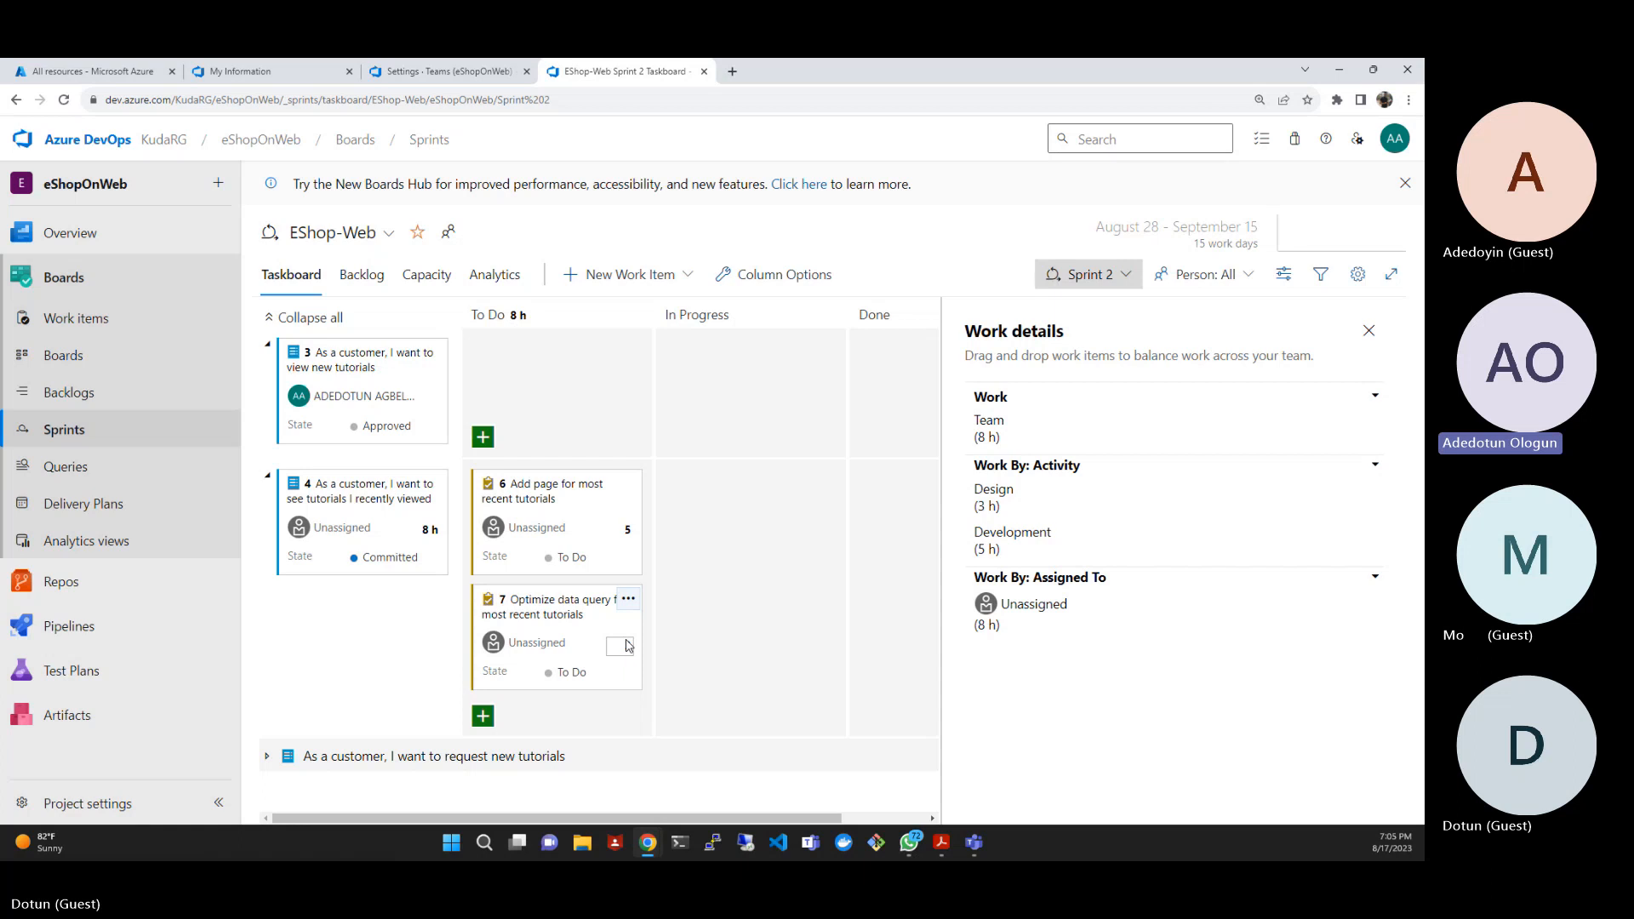
- Enter 3 as remaining work for "Optimize data query for most recent tutorials" and assign "Add page for most recent tutorials" to the team member
text(3)
key(Return)
click(519, 529)
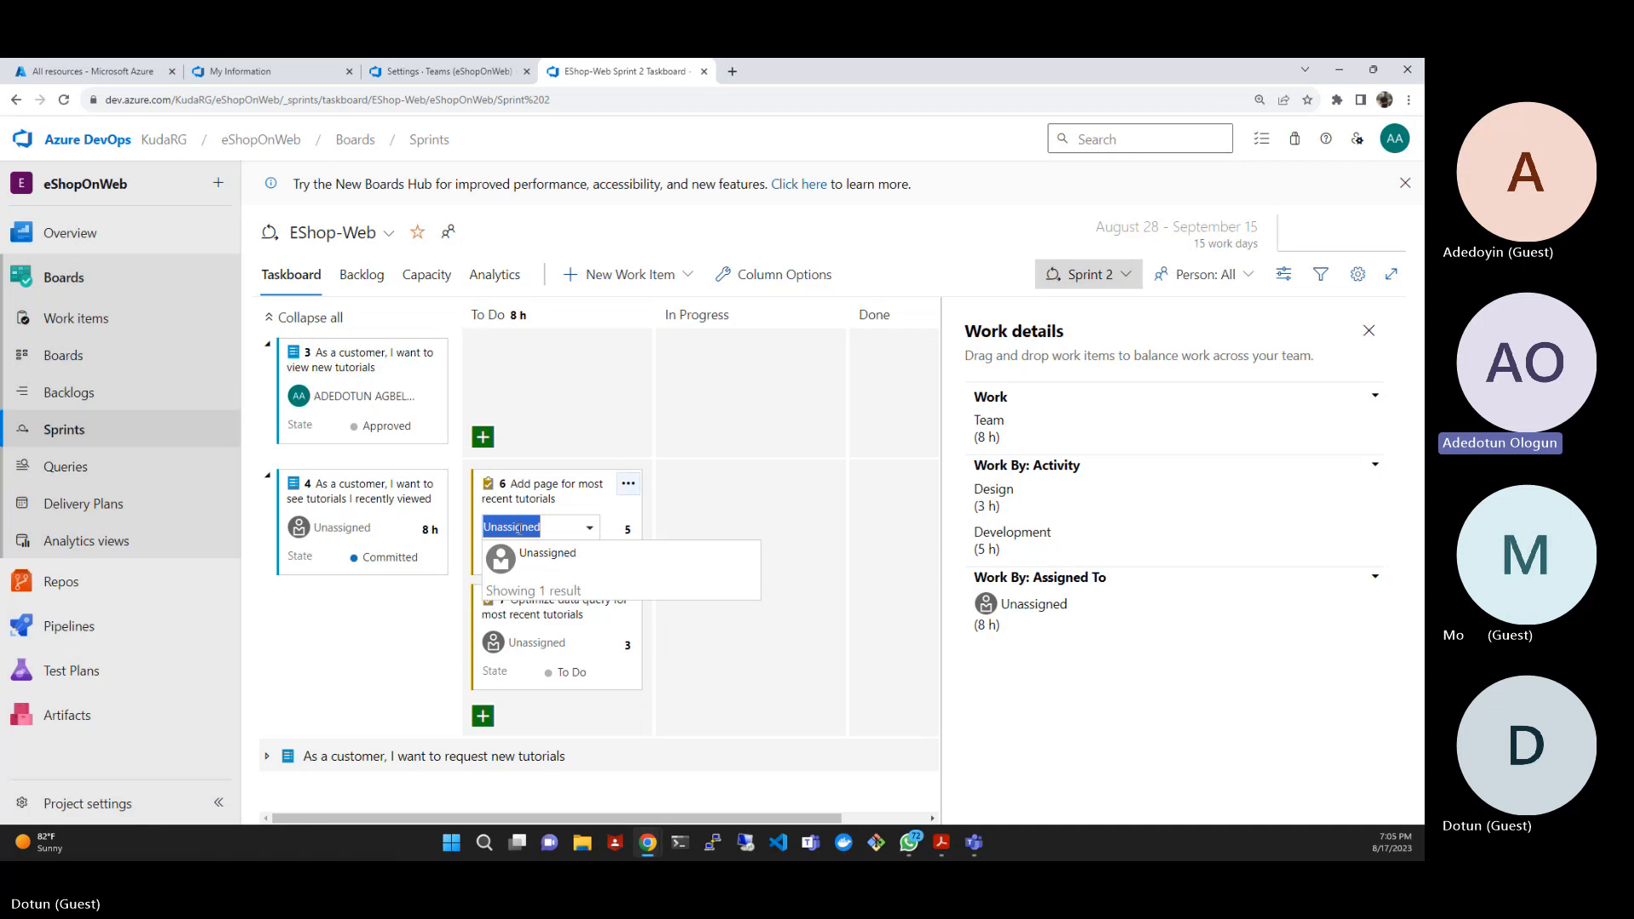
click(551, 570)
click(540, 528)
text(ad)
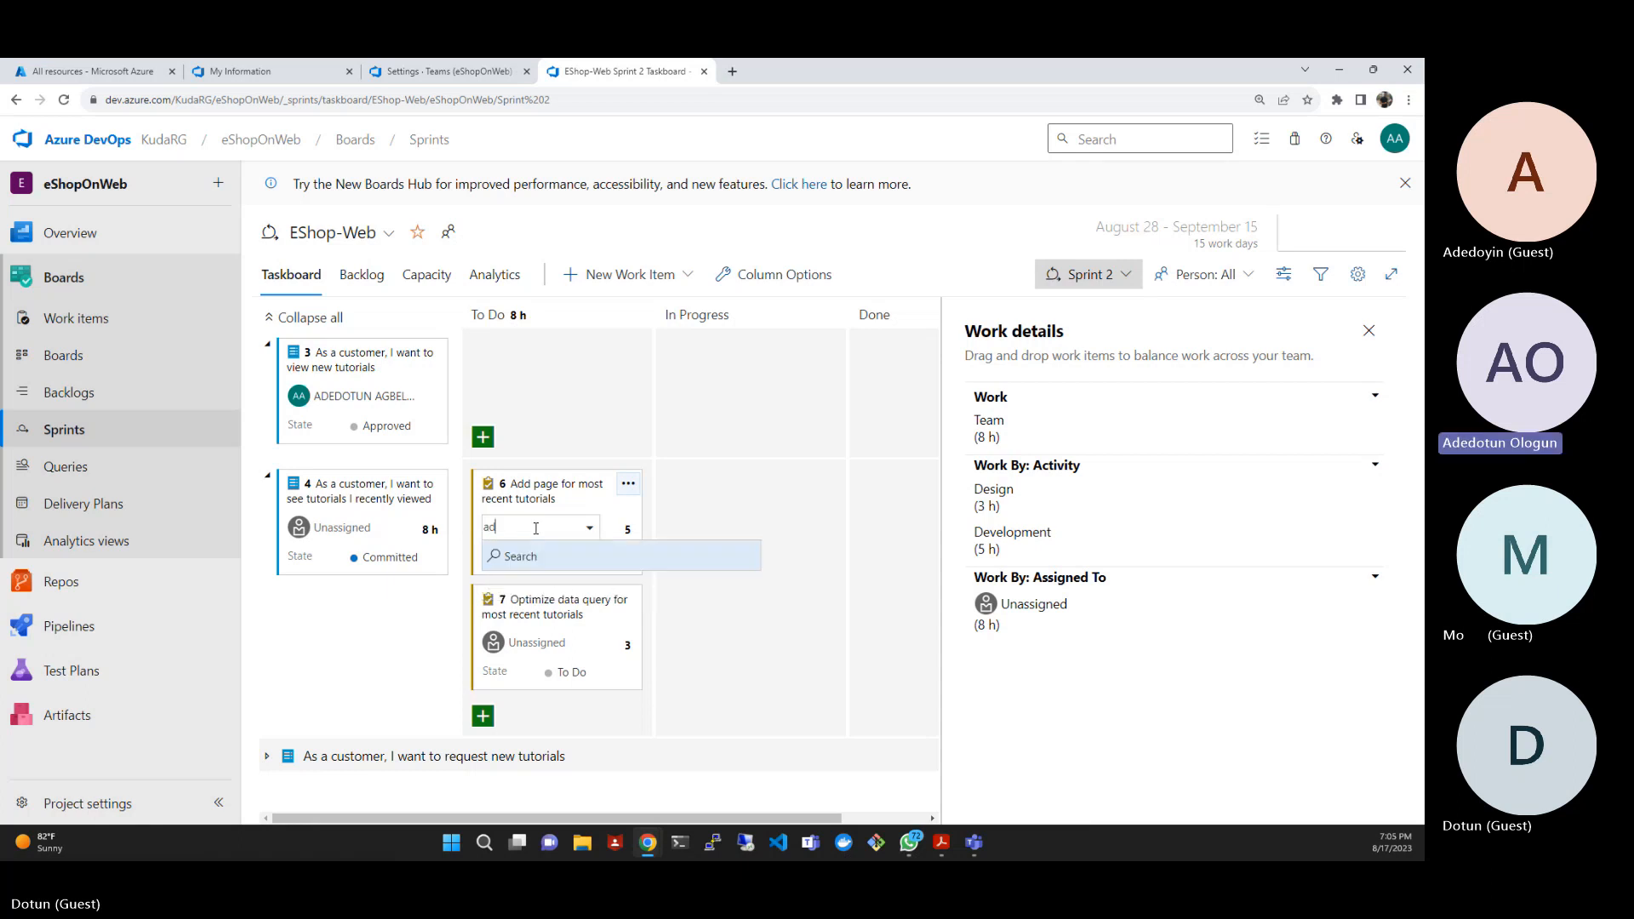
text(edotun)
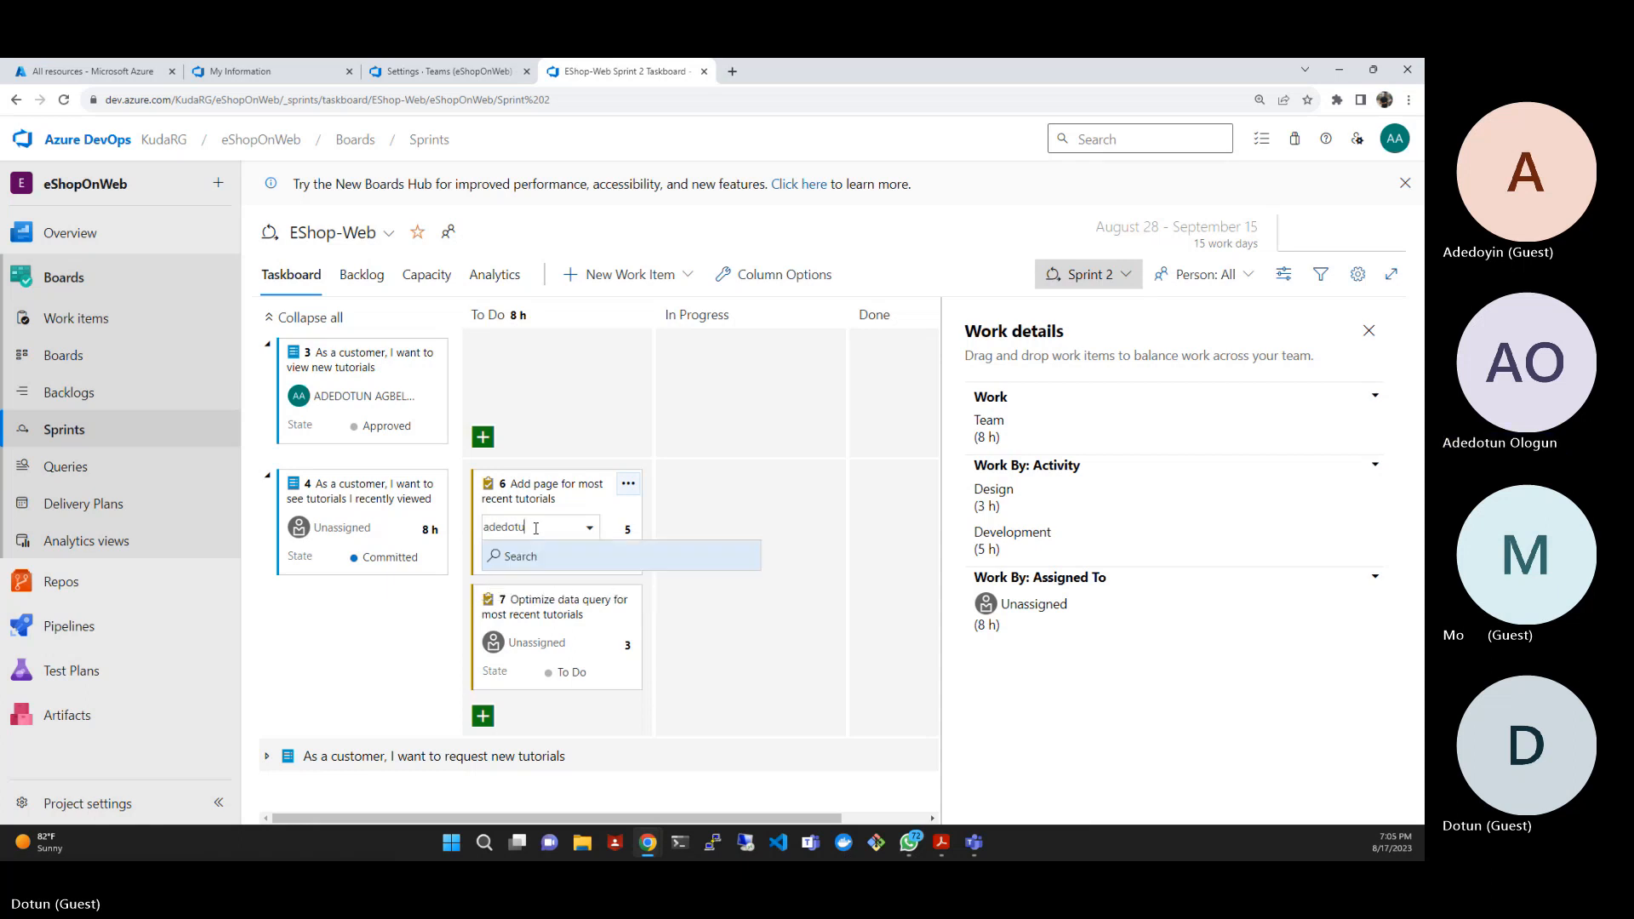
click(608, 562)
click(606, 555)
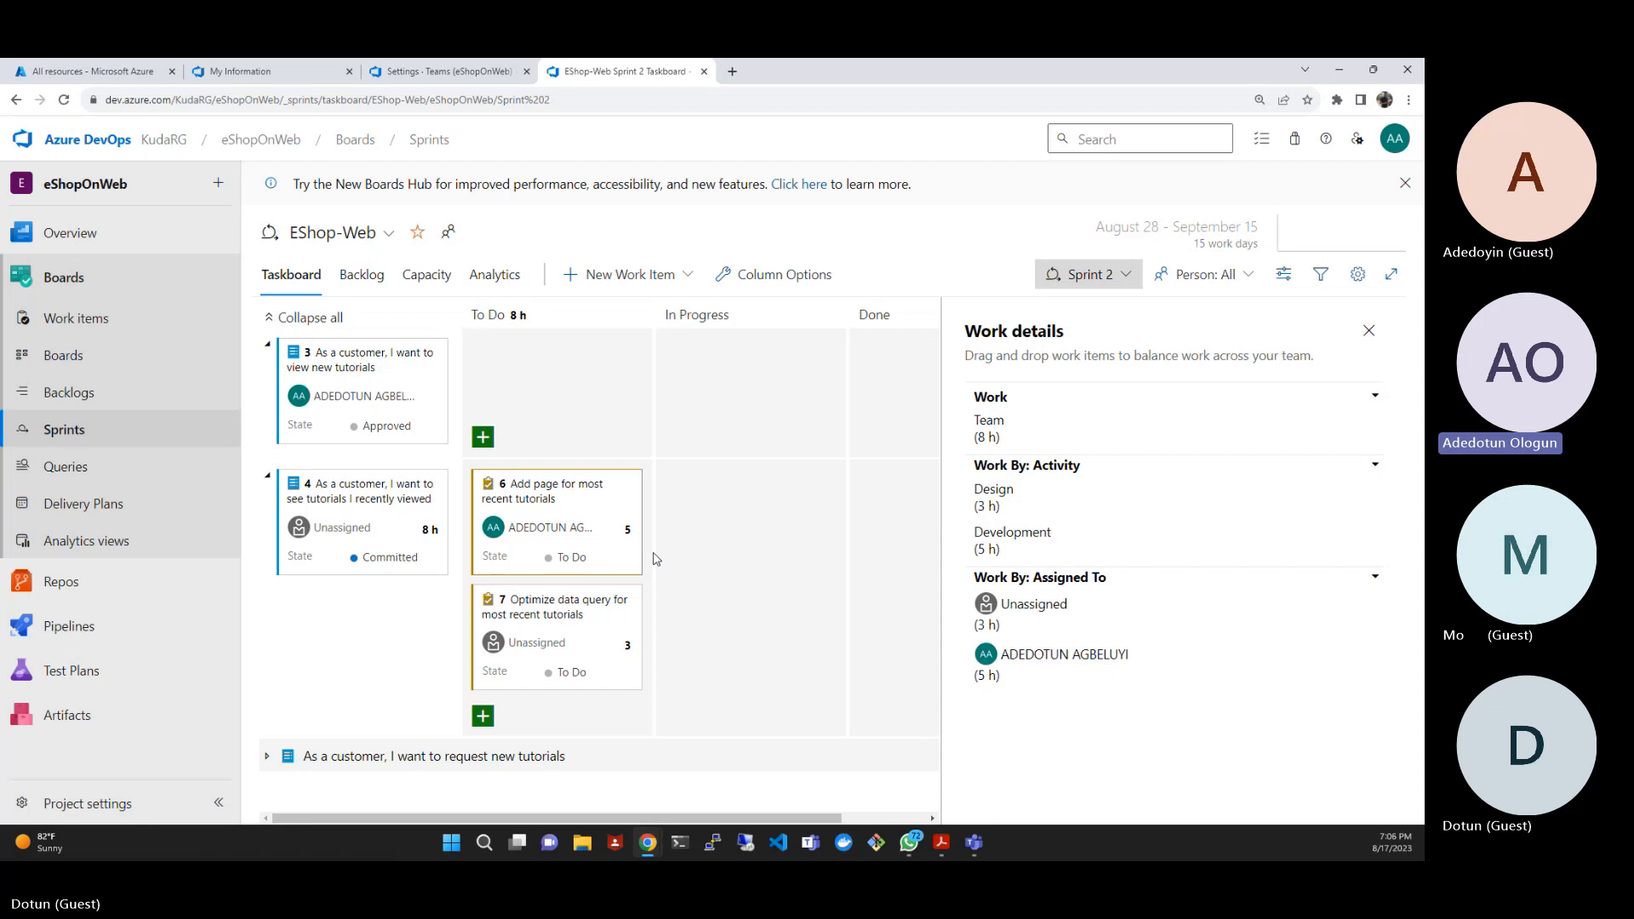
- View the Sprint 2 backlog and set the team member's capacity per day to 1 in the sprint capacity
click(361, 275)
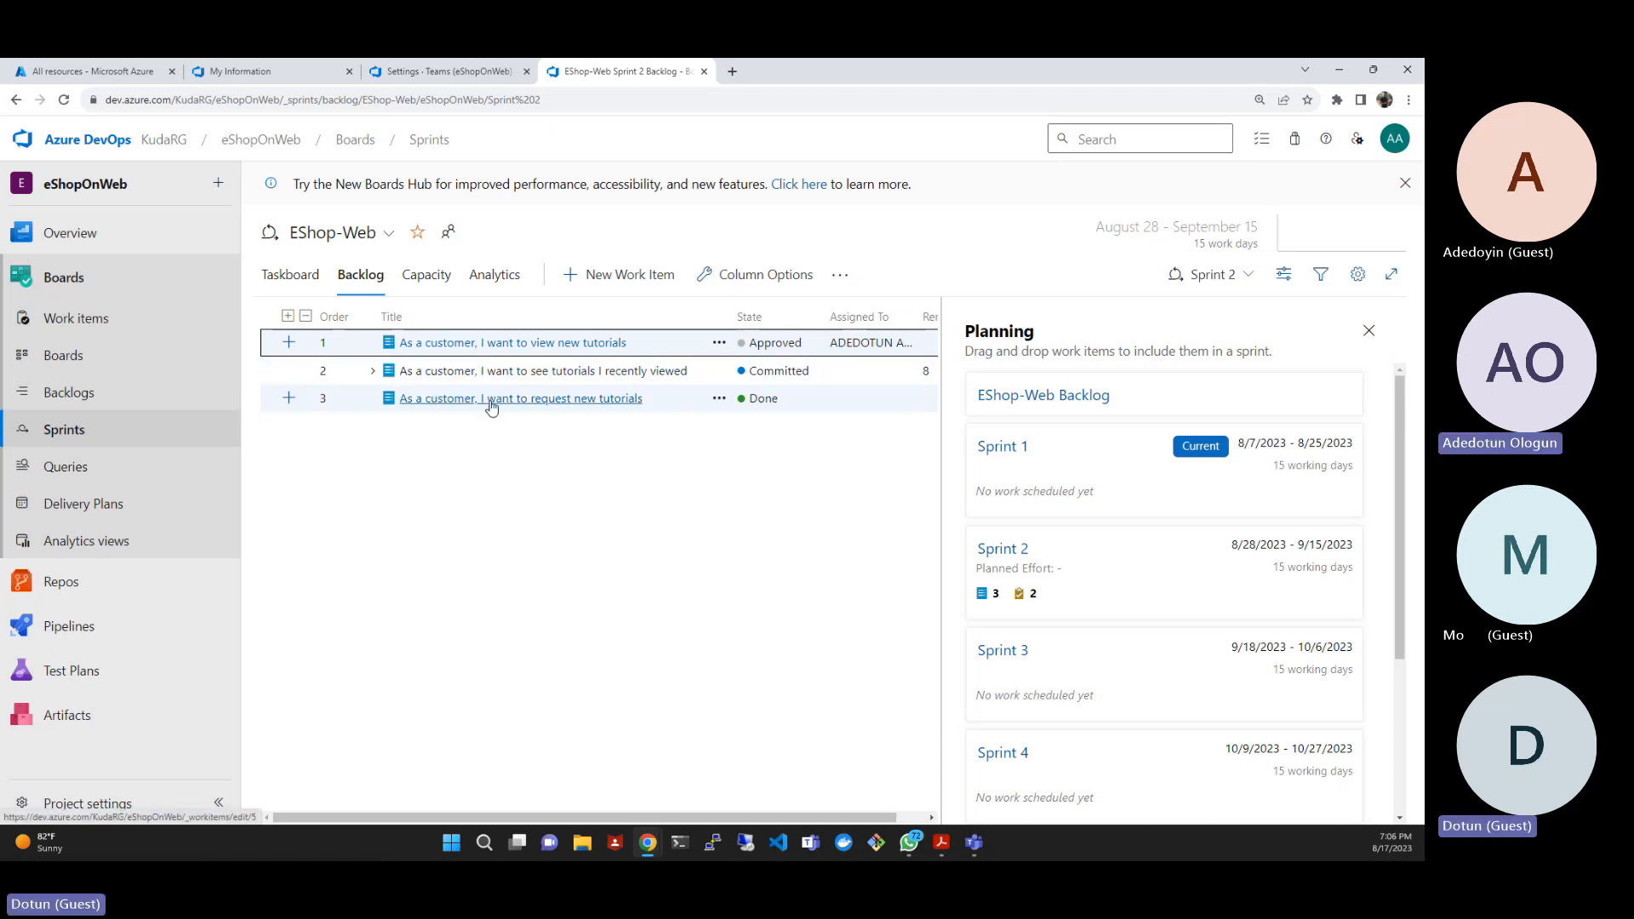
click(442, 279)
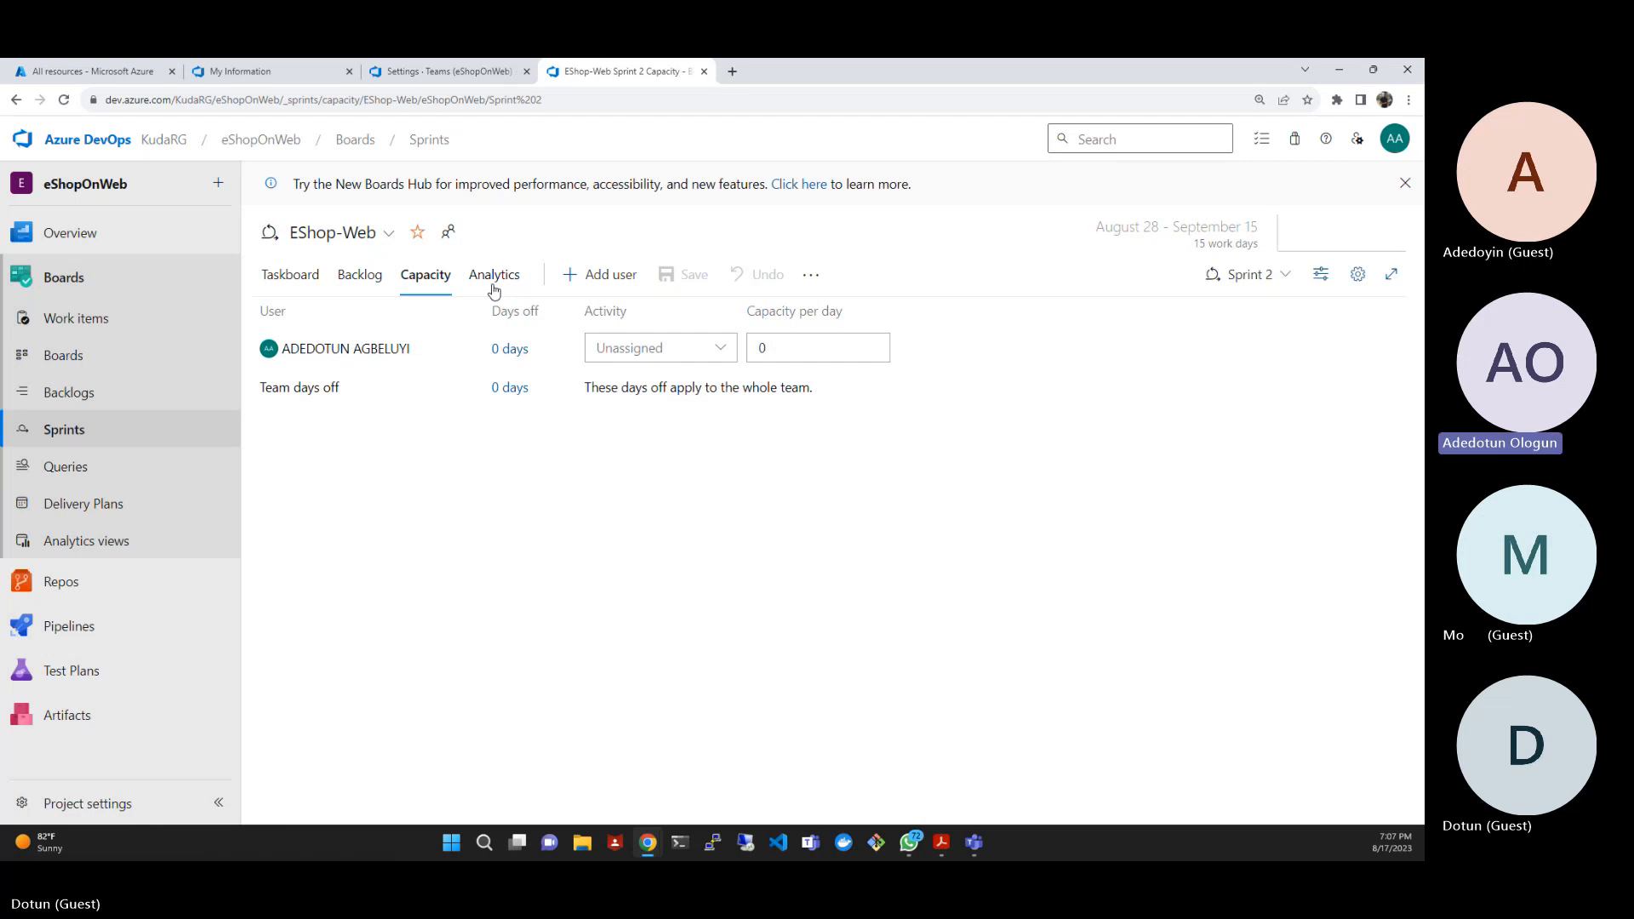
click(792, 347)
text(1)
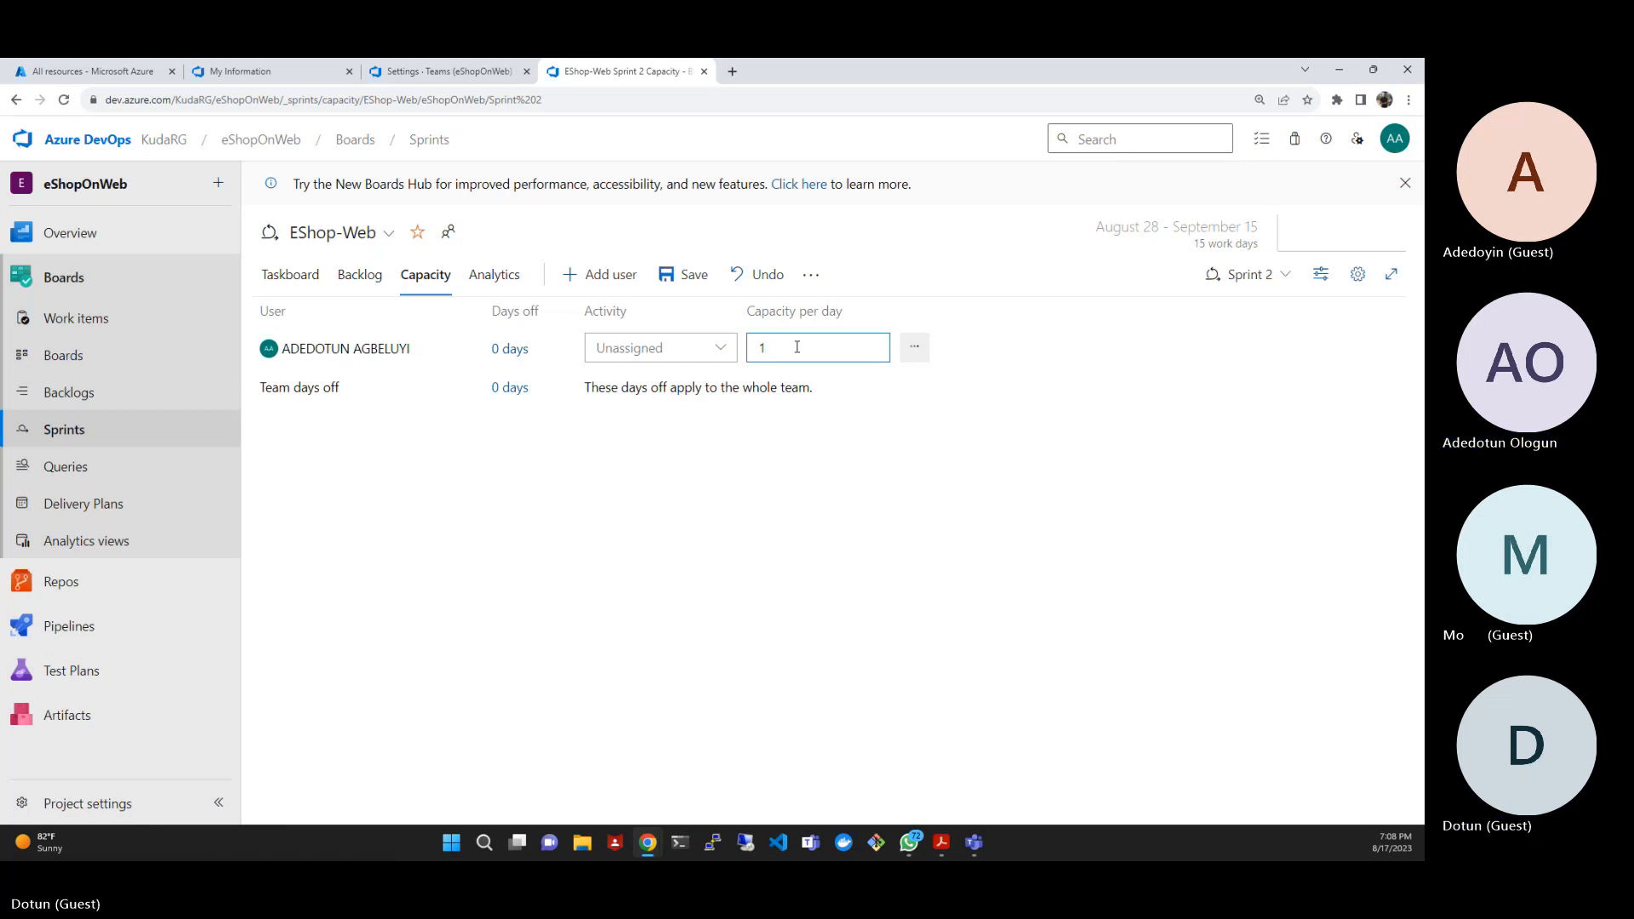
- Check the days off for the entire team, and set the start of the individual team member's days off to 8/28/2023
click(509, 388)
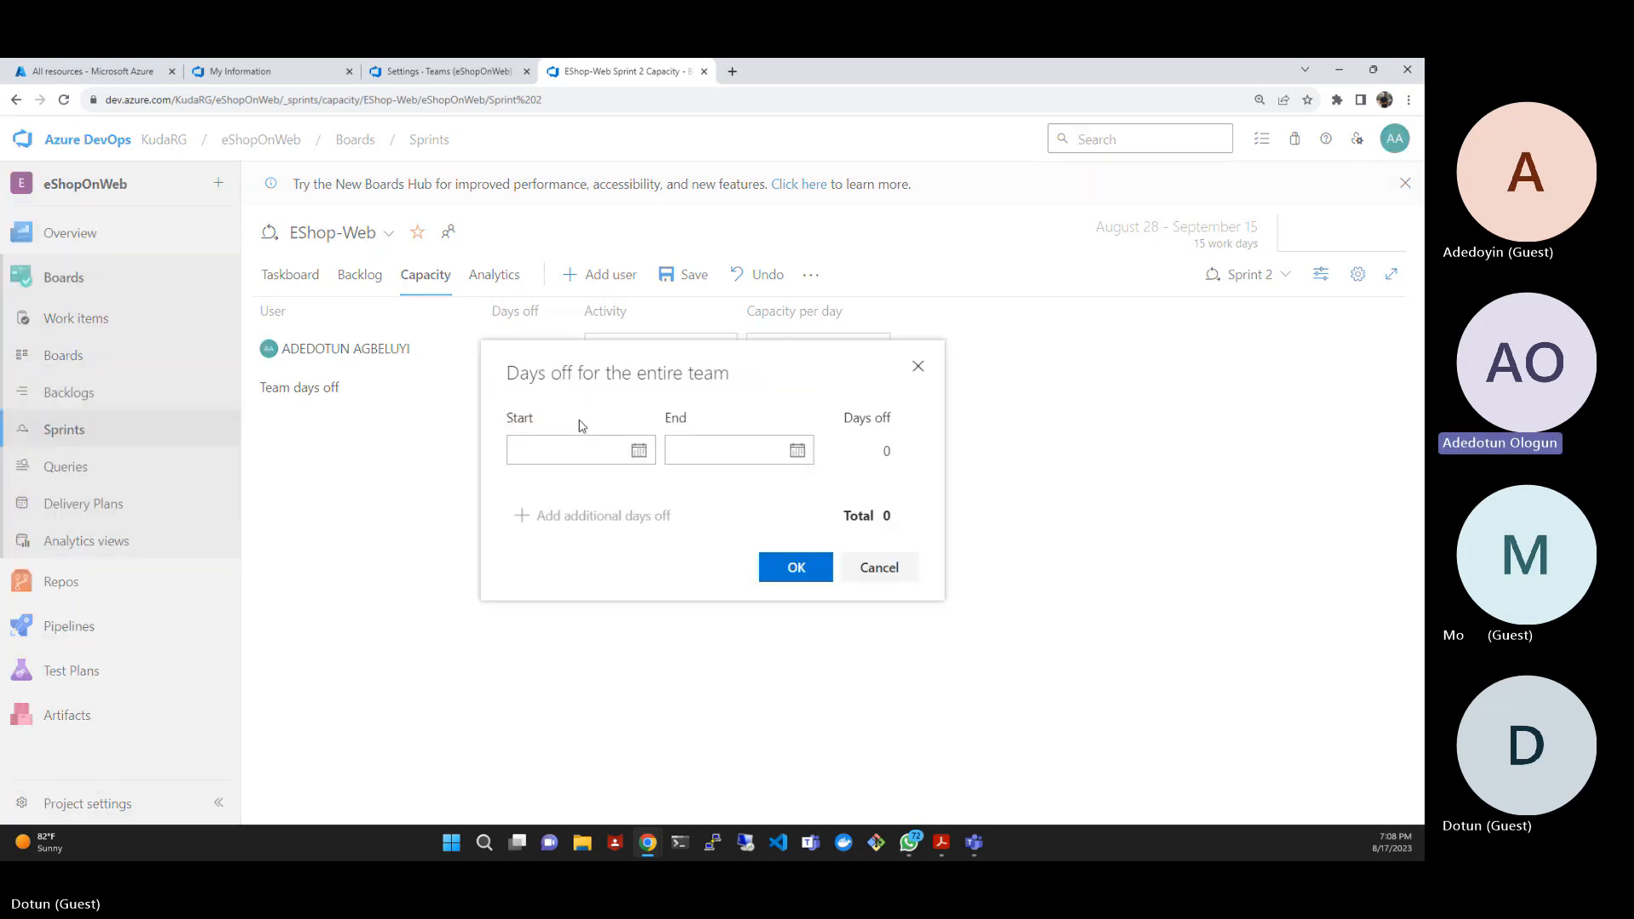
click(917, 375)
click(497, 351)
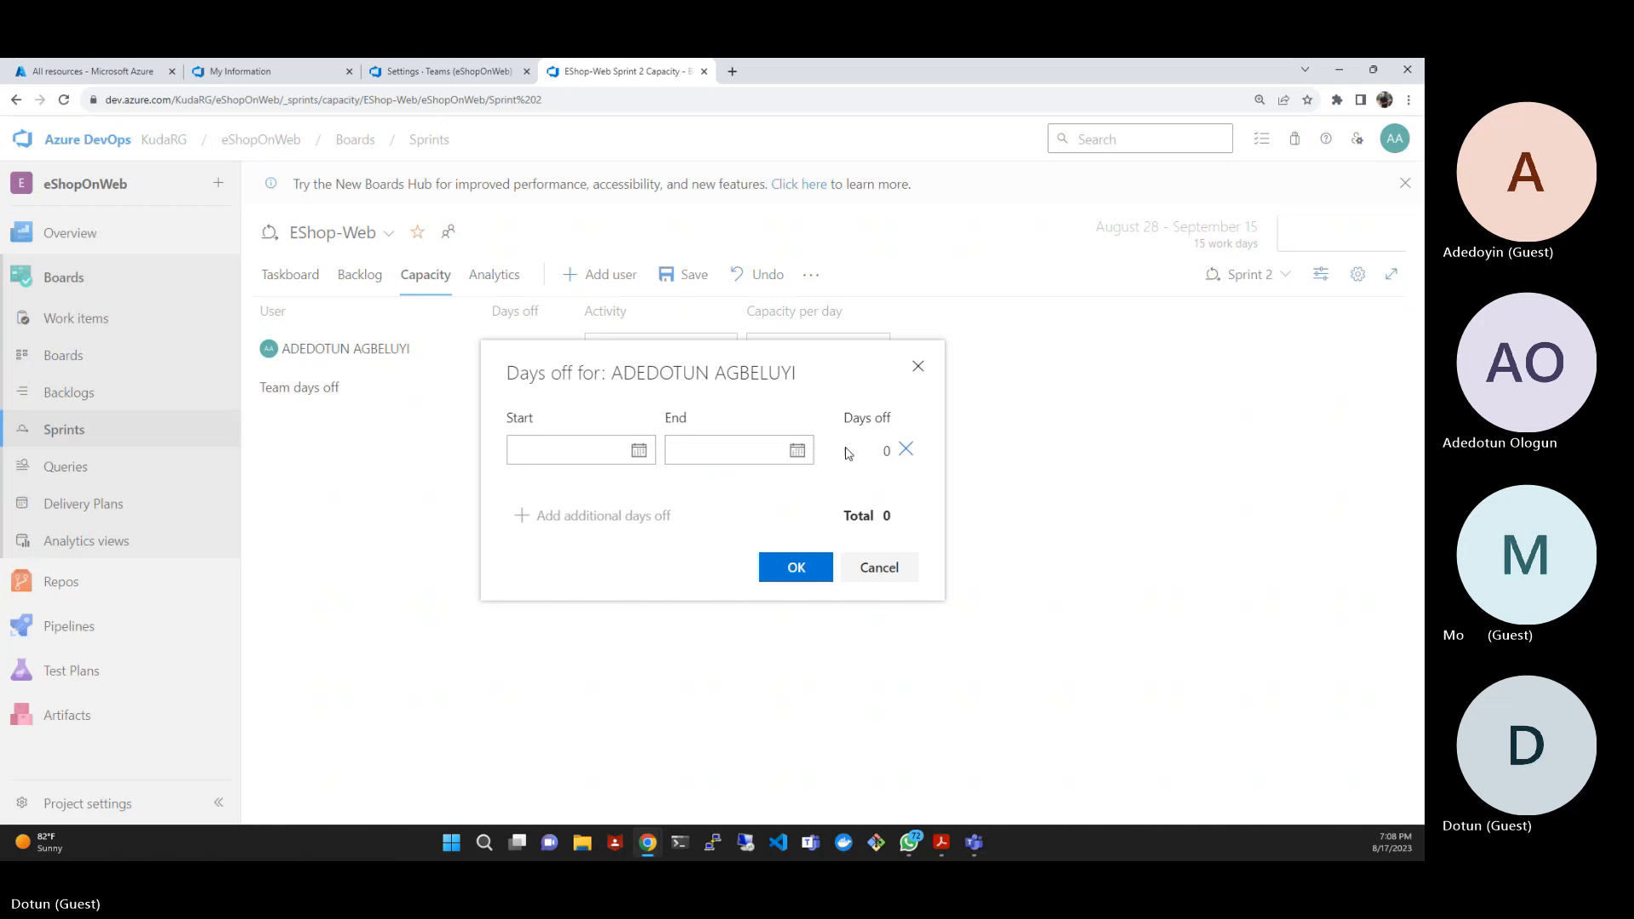
click(891, 456)
click(639, 452)
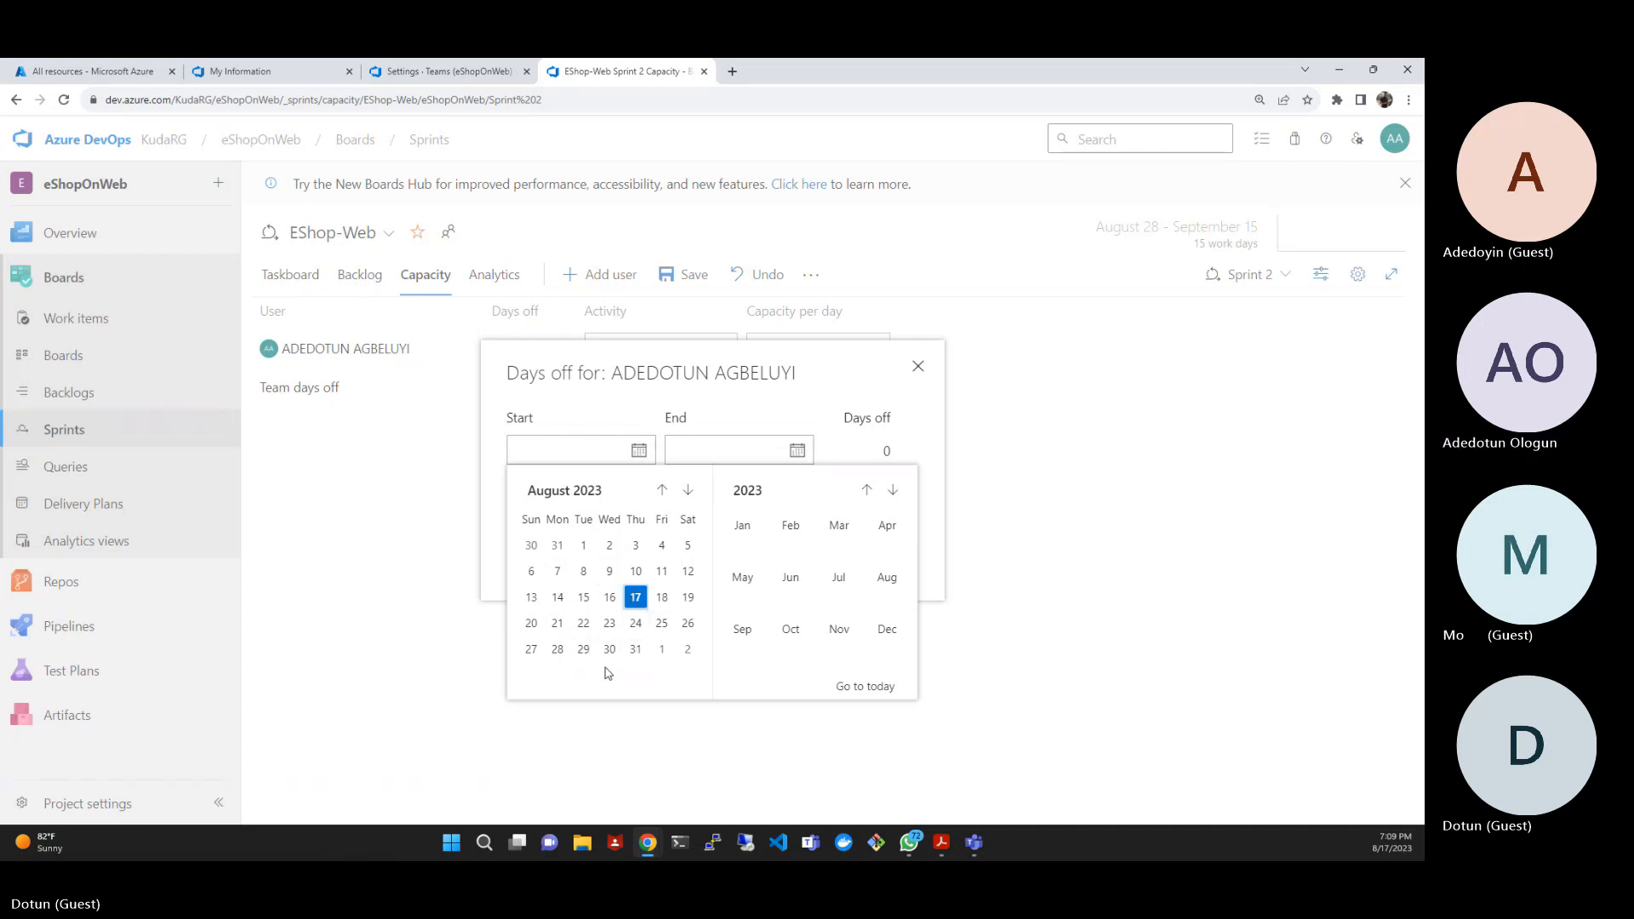
click(565, 657)
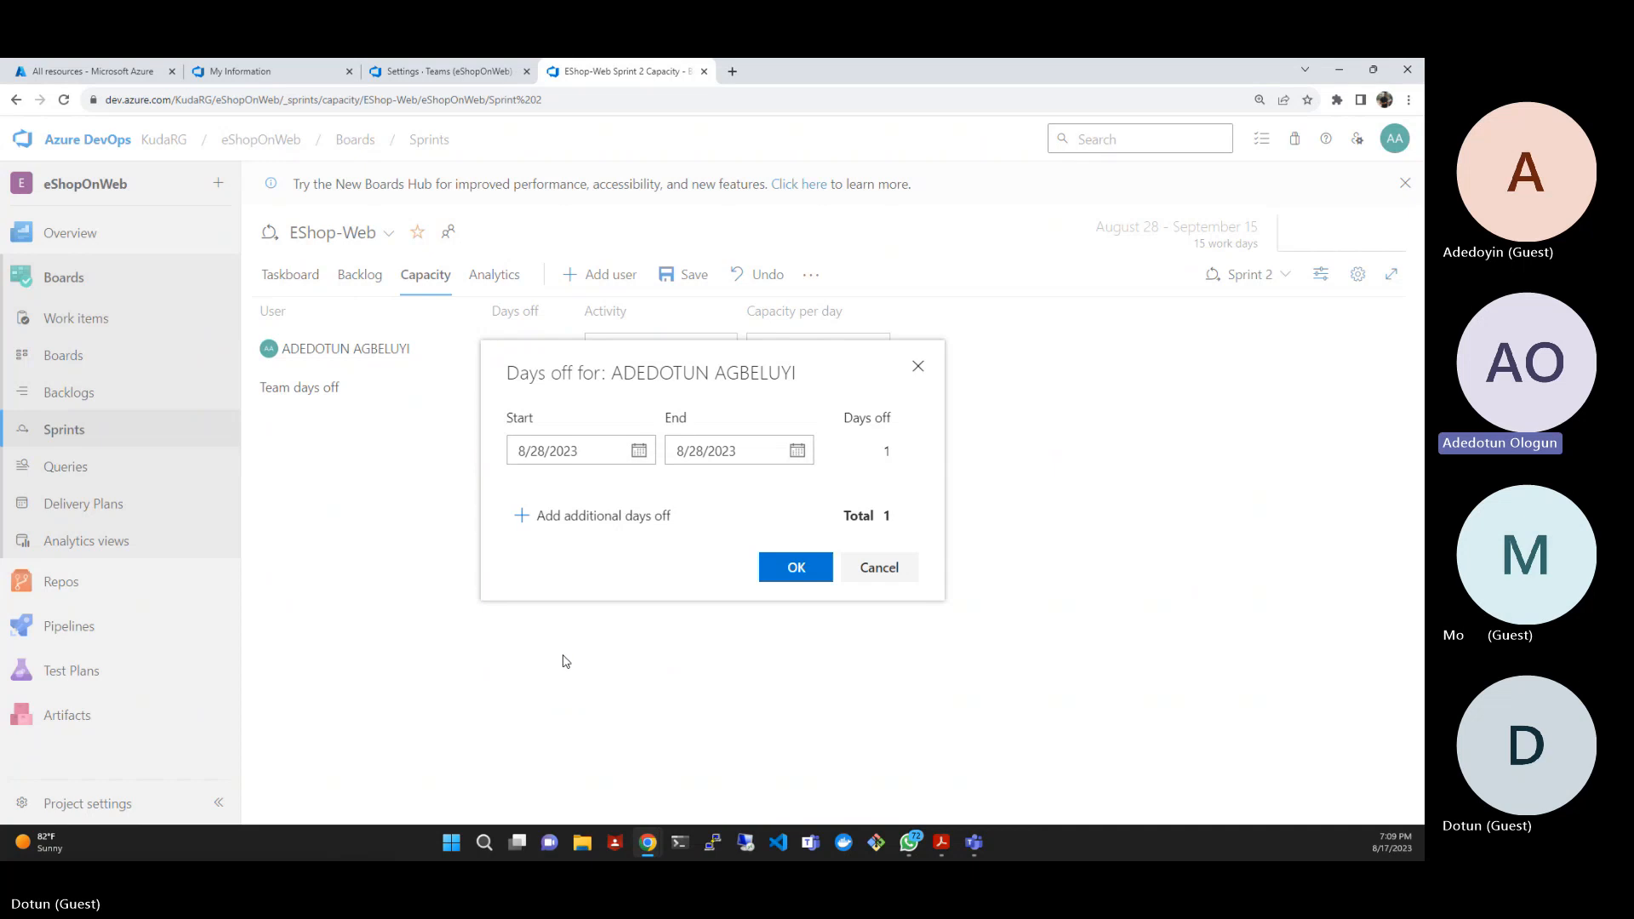
- Set the end of the team member's days off to 9/1/2023
click(796, 451)
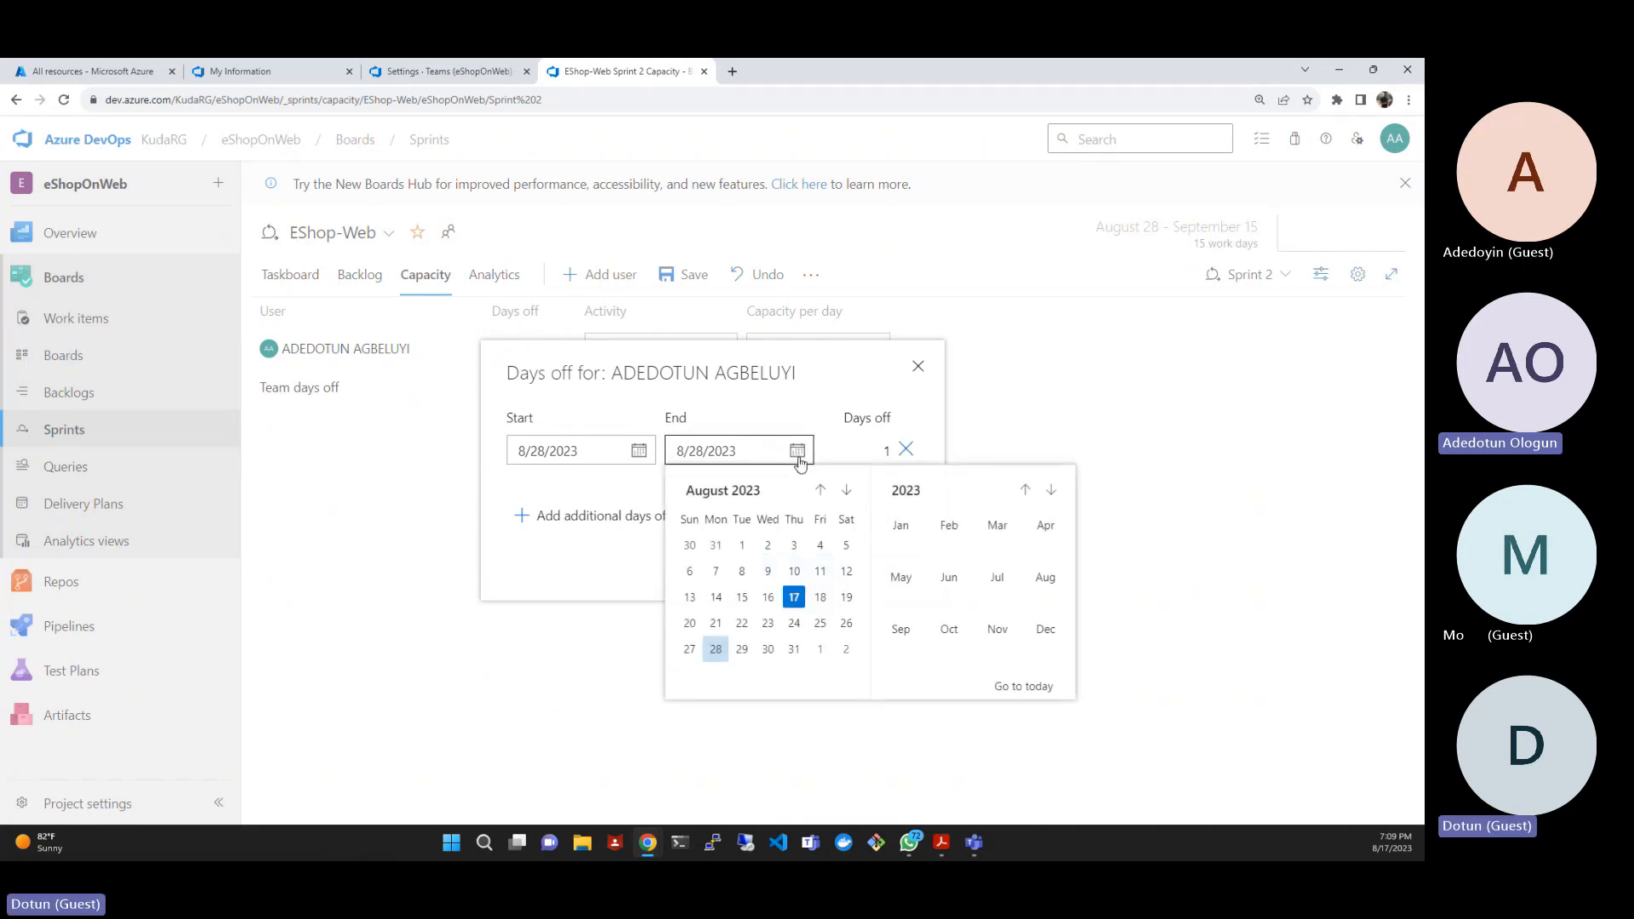
click(852, 495)
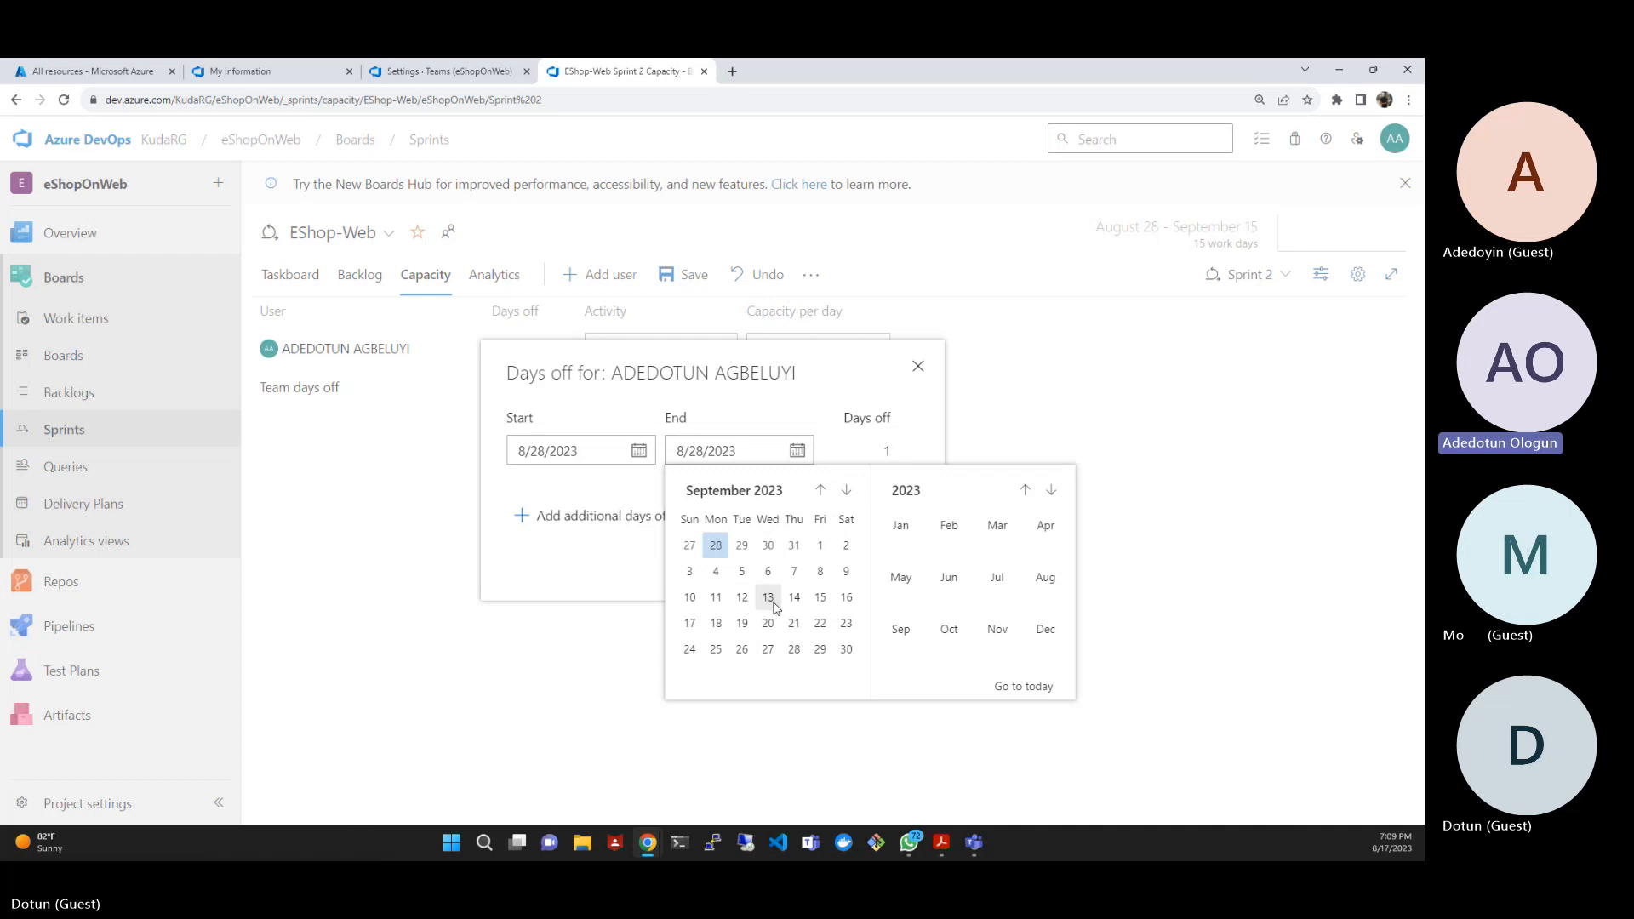
click(821, 599)
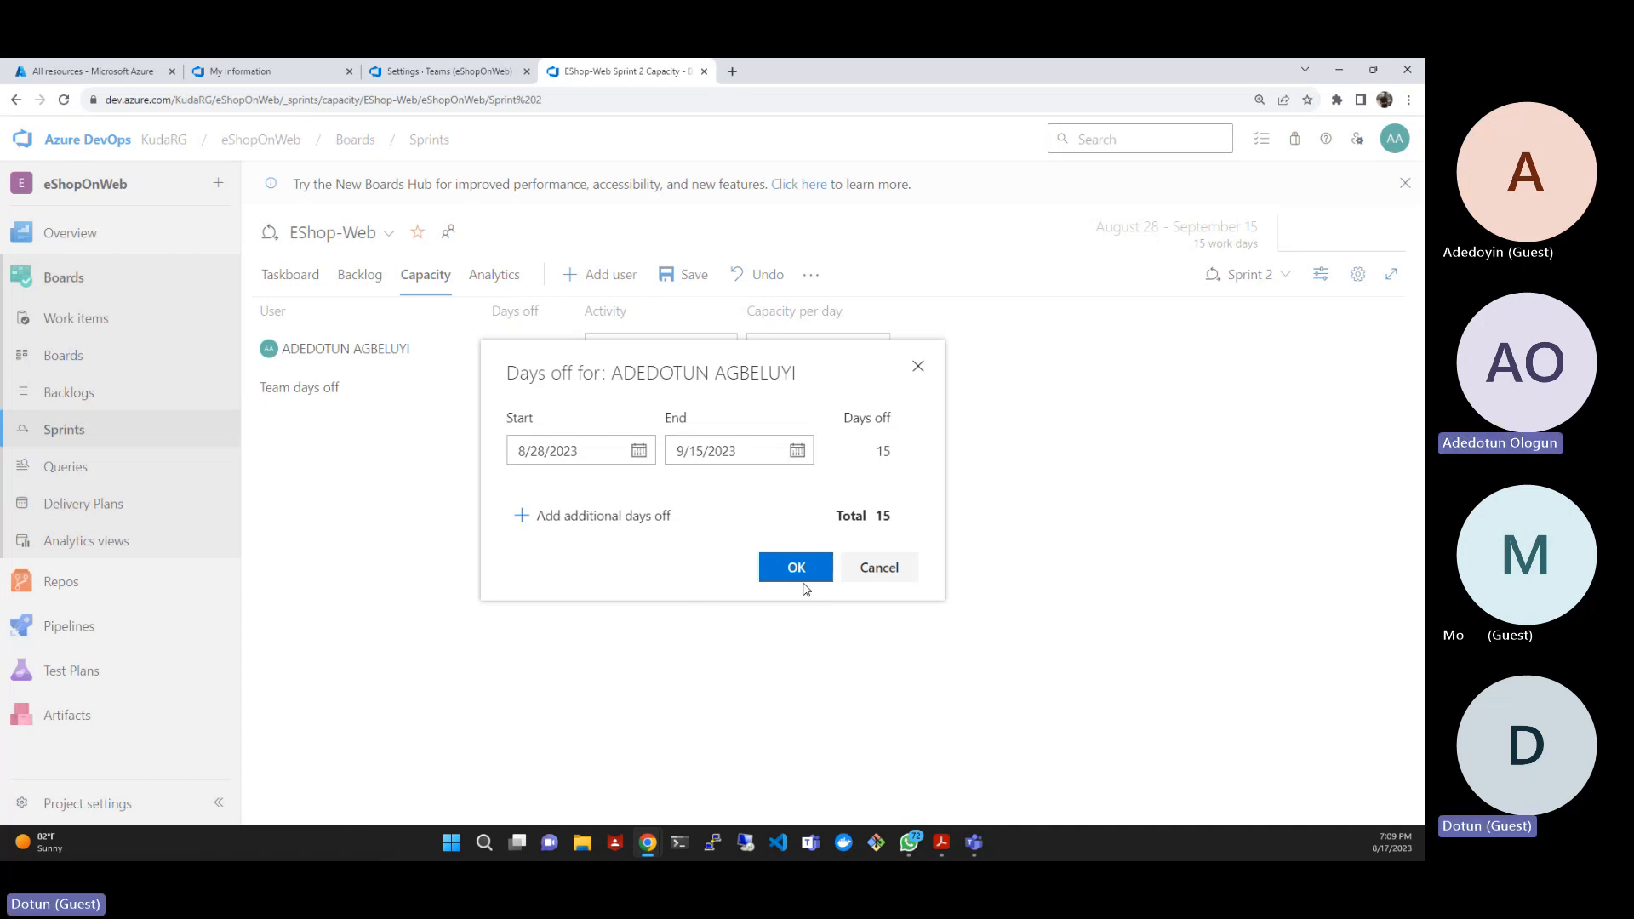
click(797, 451)
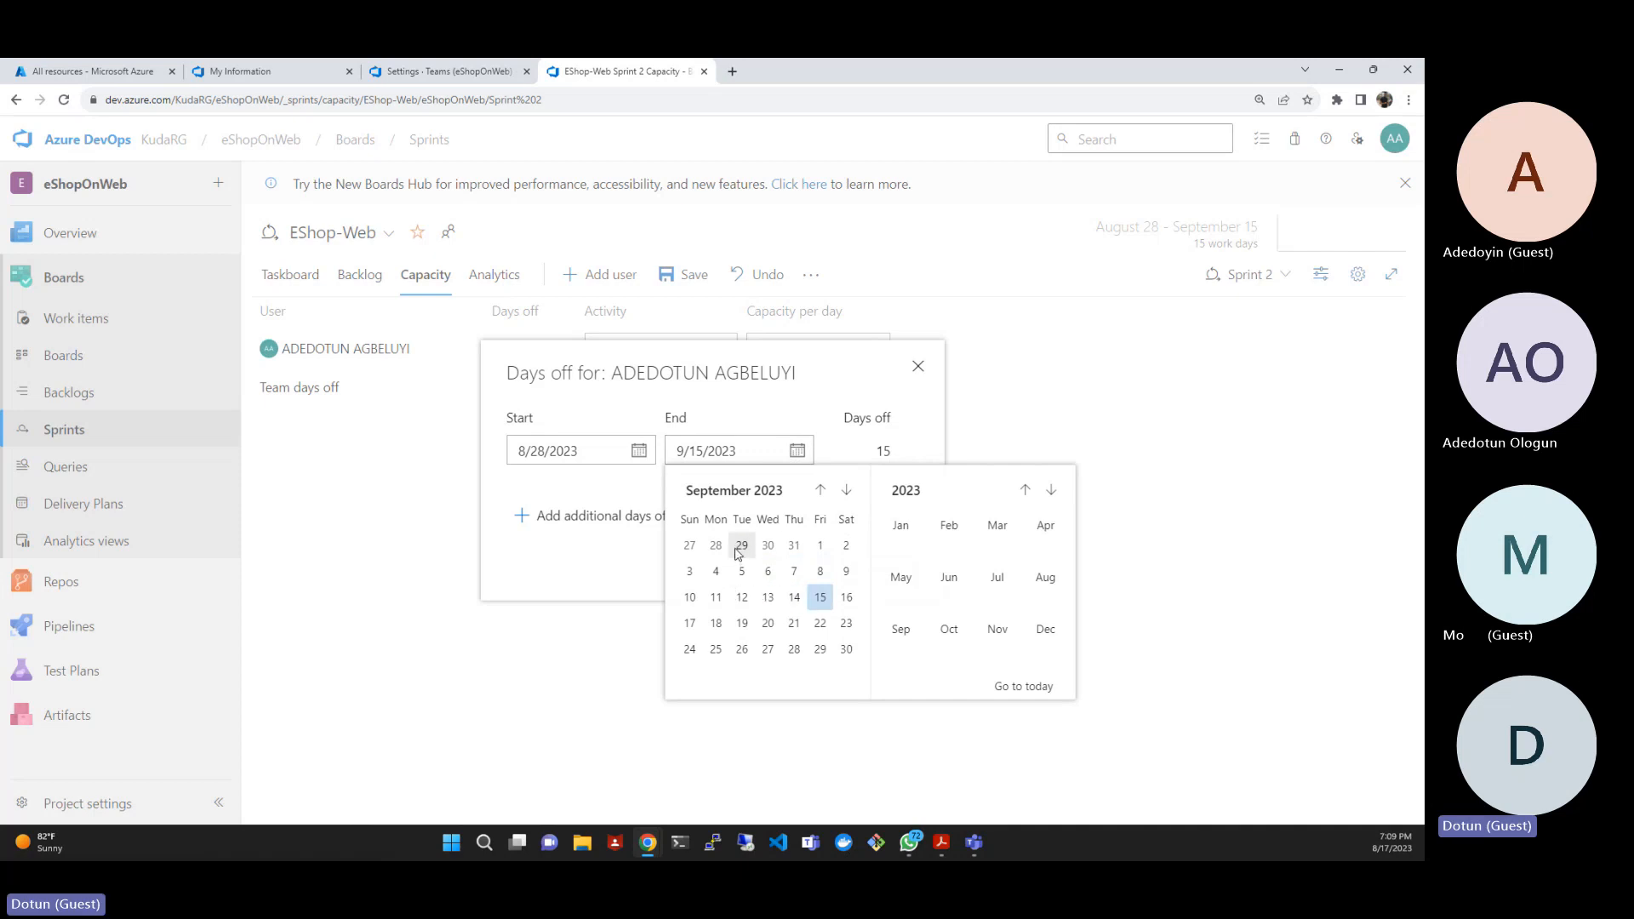
click(821, 546)
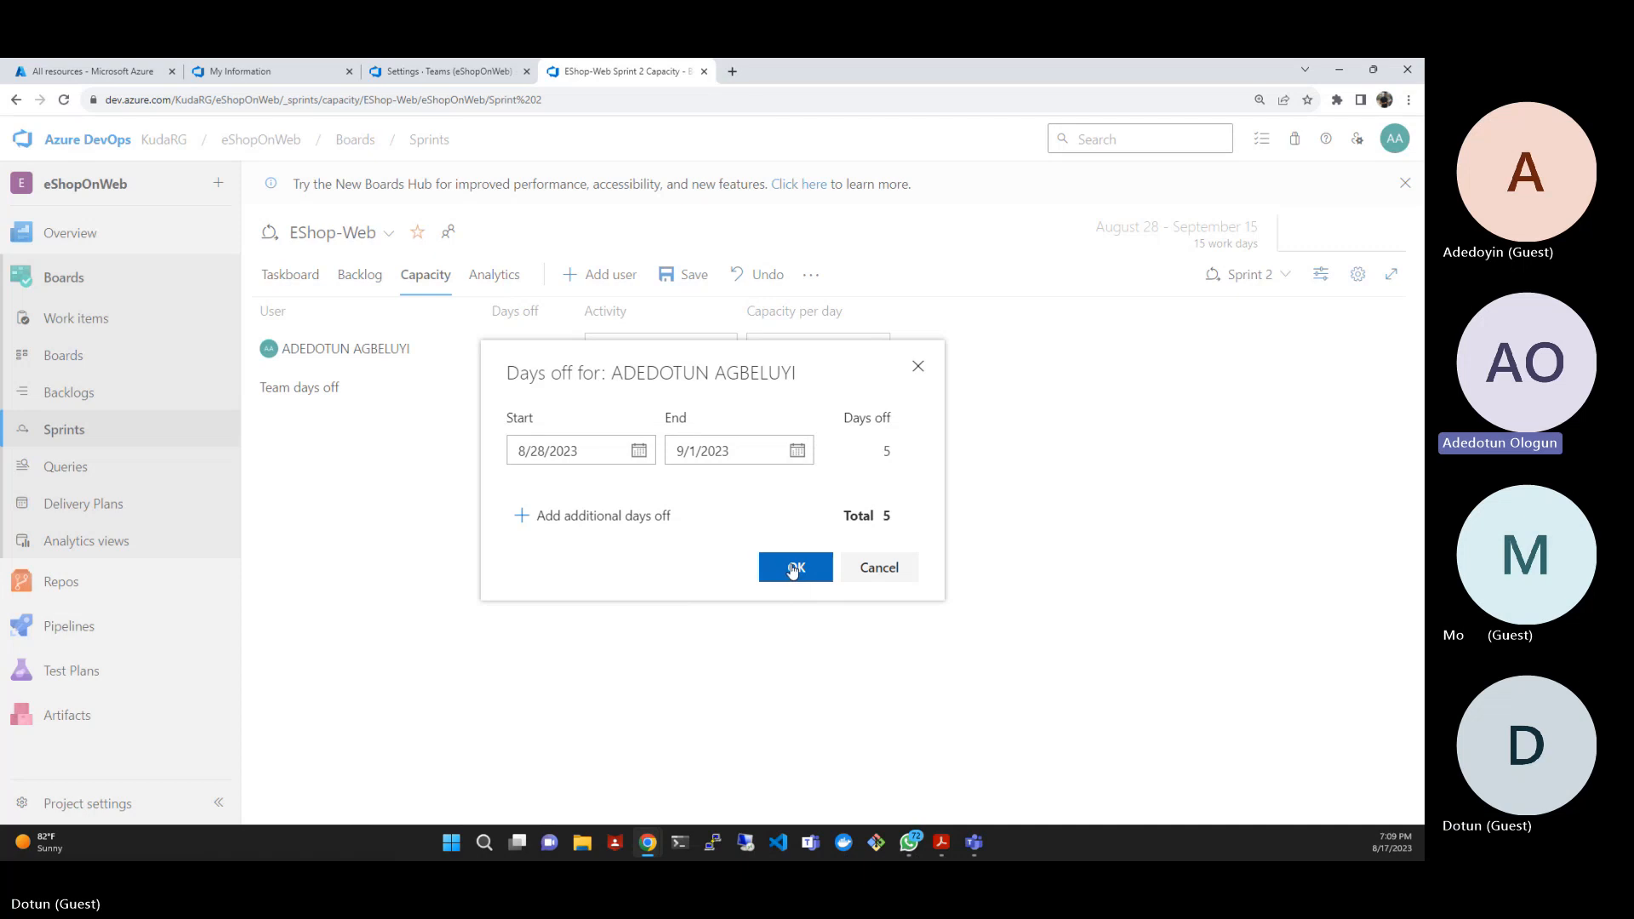
- Confirm the team member's days off, save the Sprint 2 capacity, and view the sprint taskboard's work details
click(797, 452)
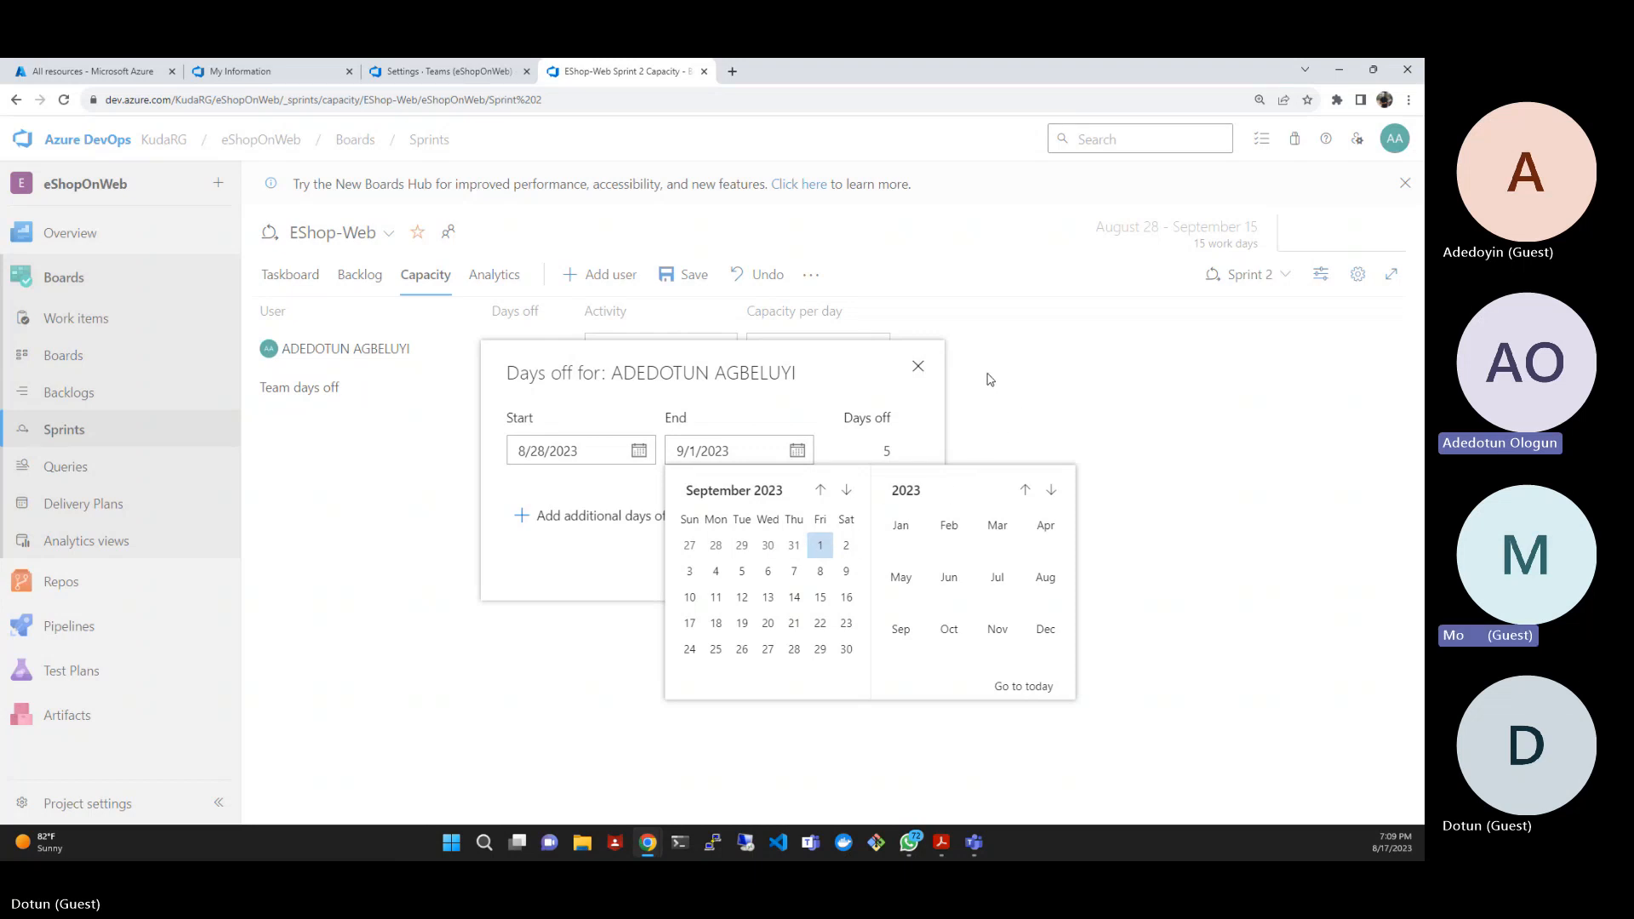
click(839, 368)
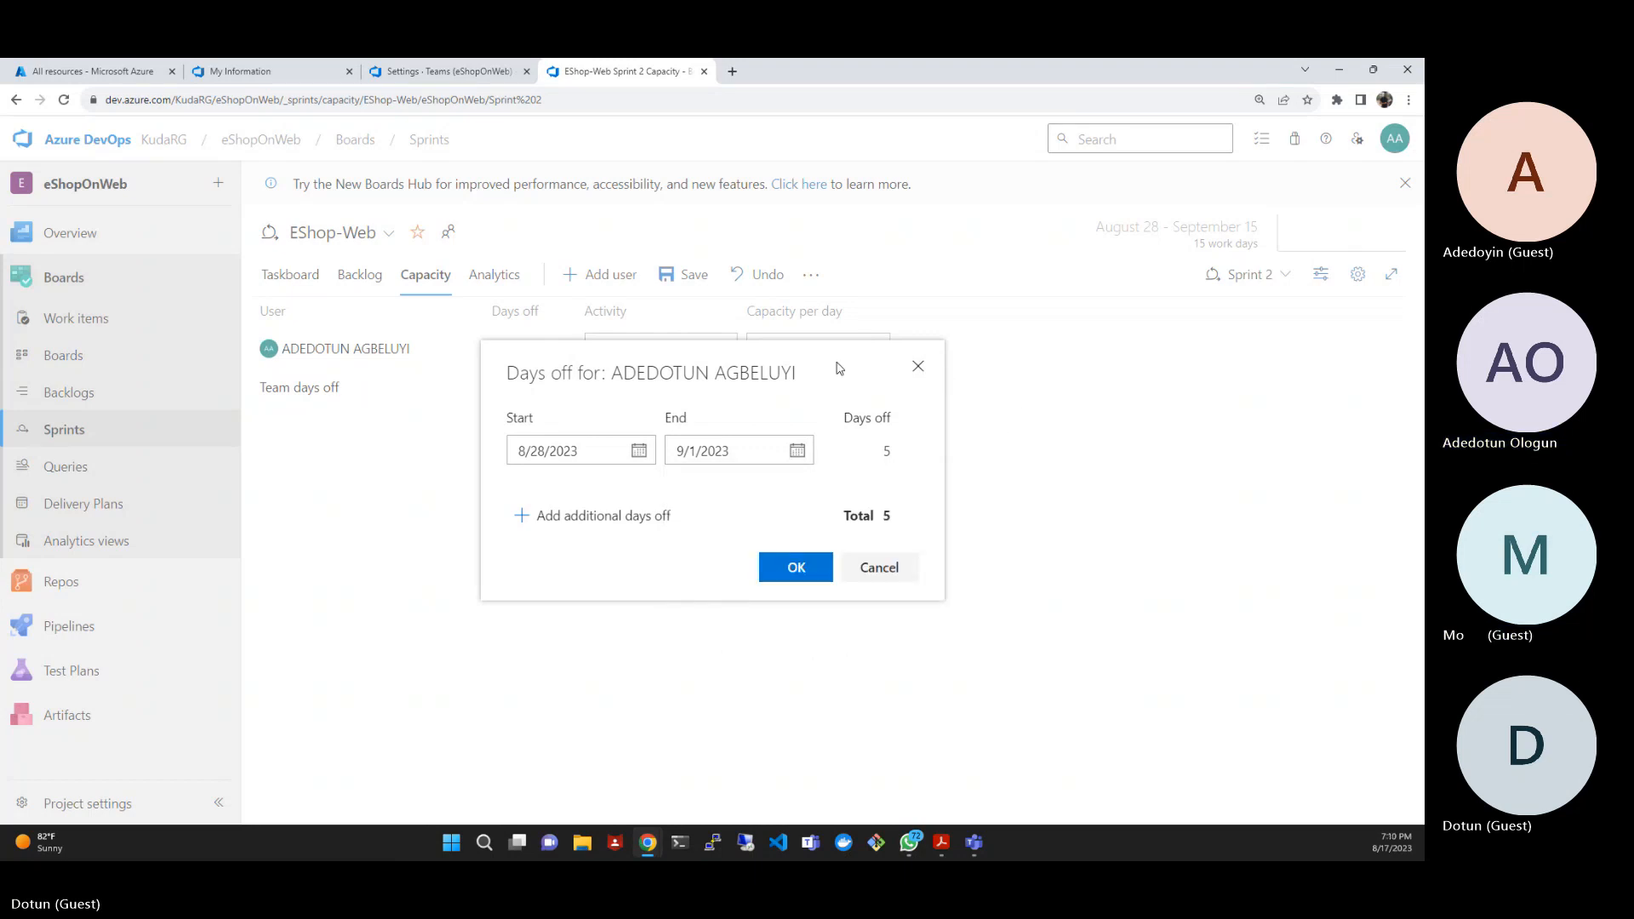
click(797, 568)
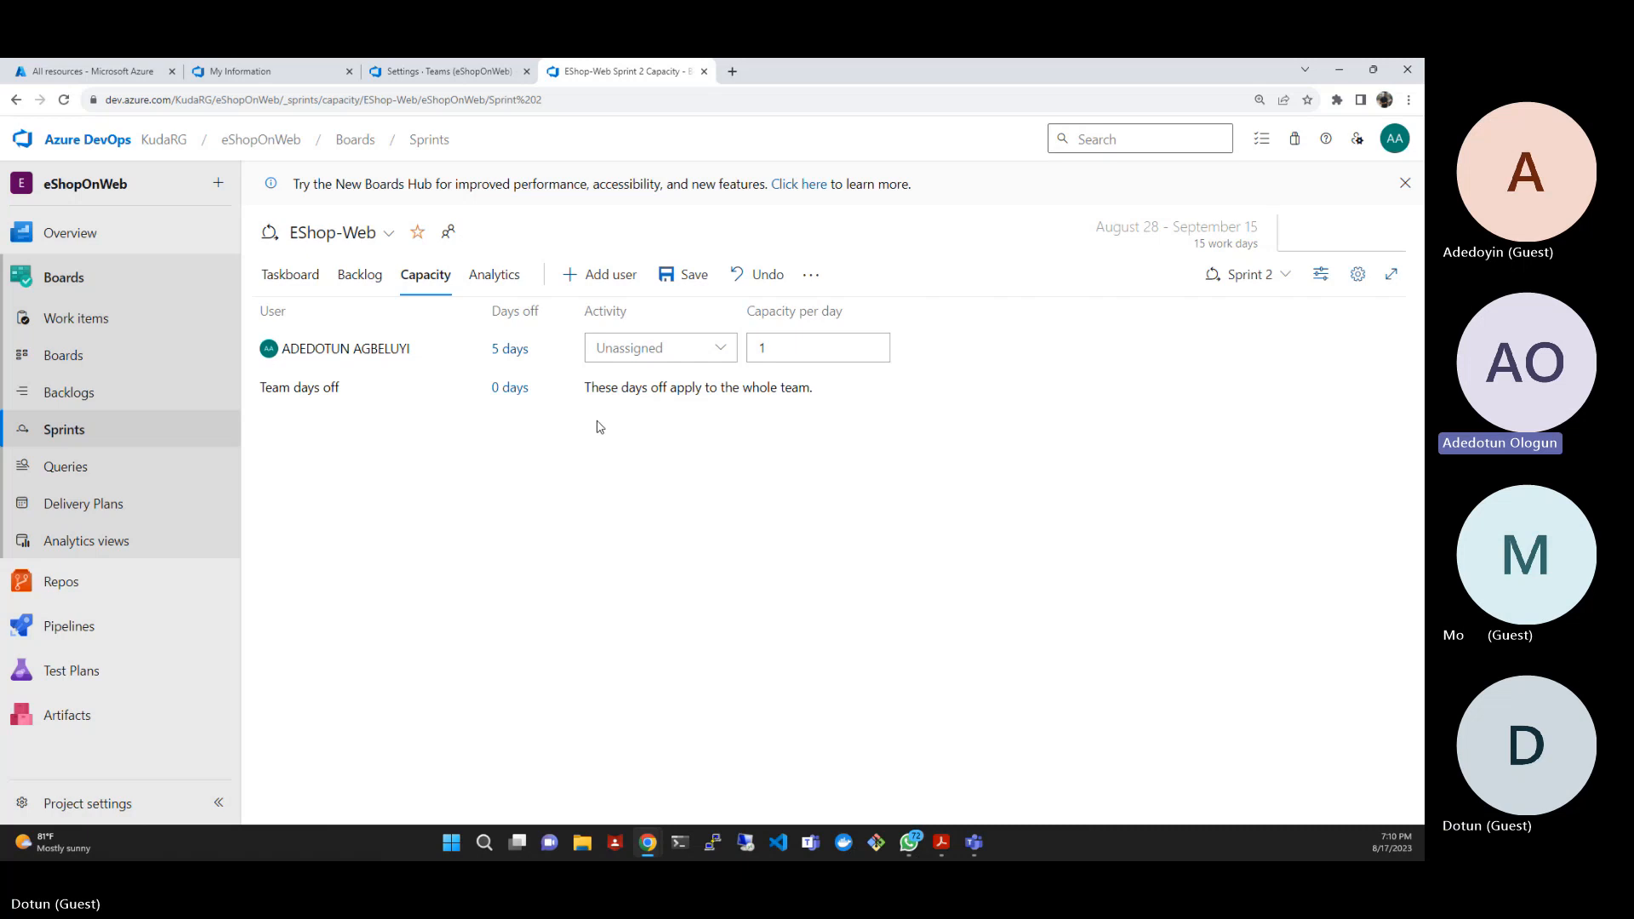
click(681, 281)
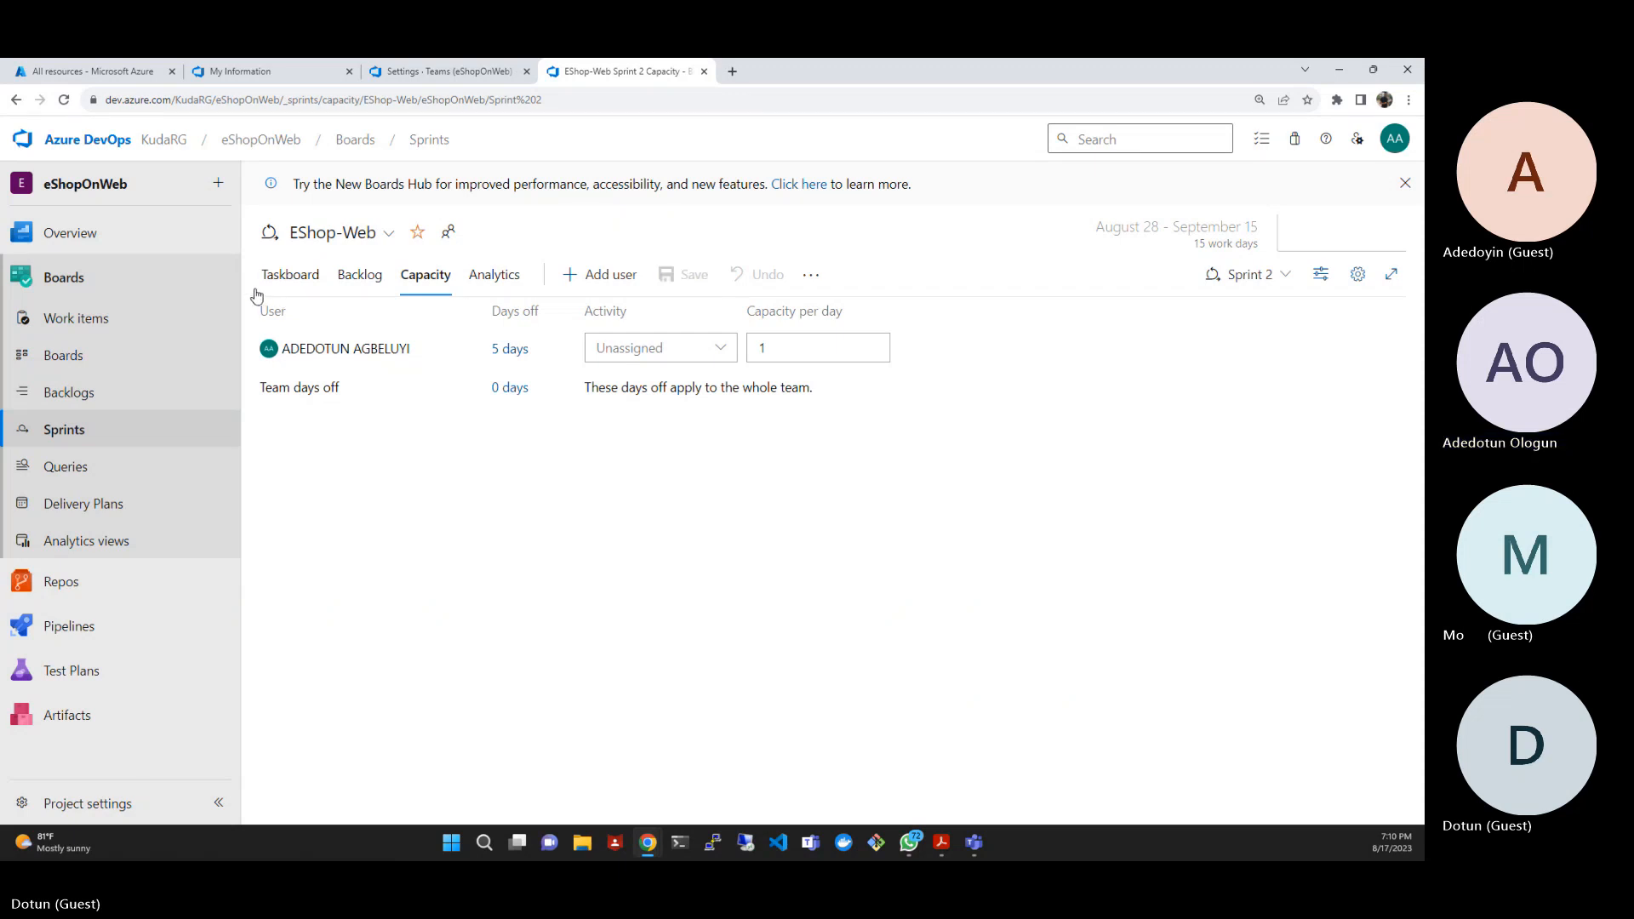
click(278, 276)
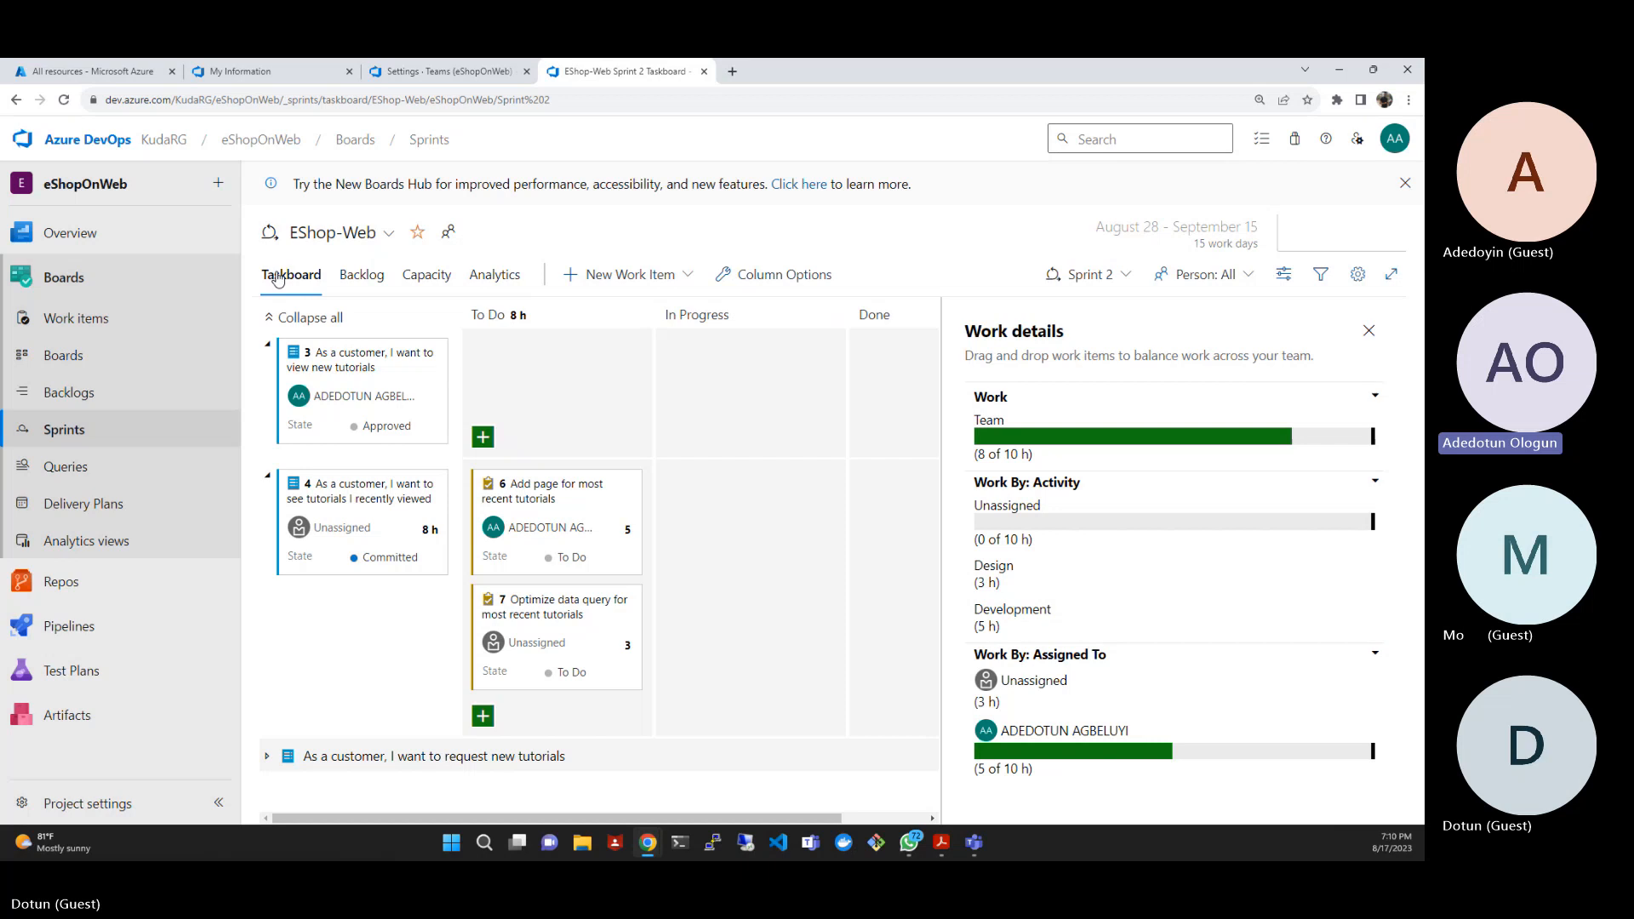
- Change the end of the team member's days off to 8/31/2023, save, and check the work details on the taskboard
click(421, 279)
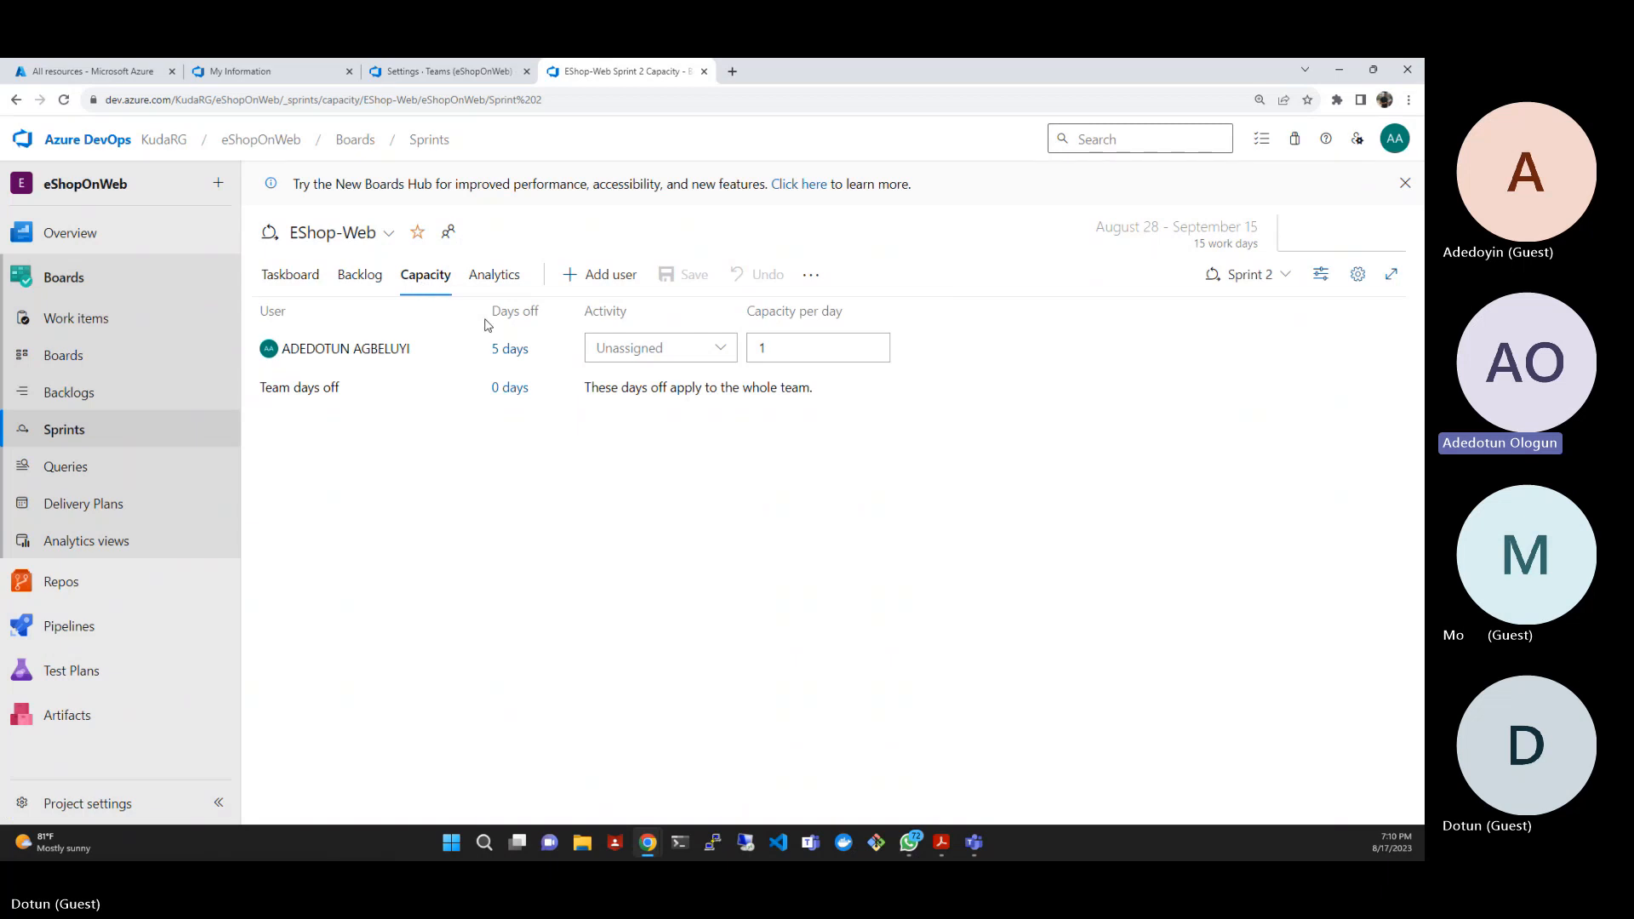
click(510, 350)
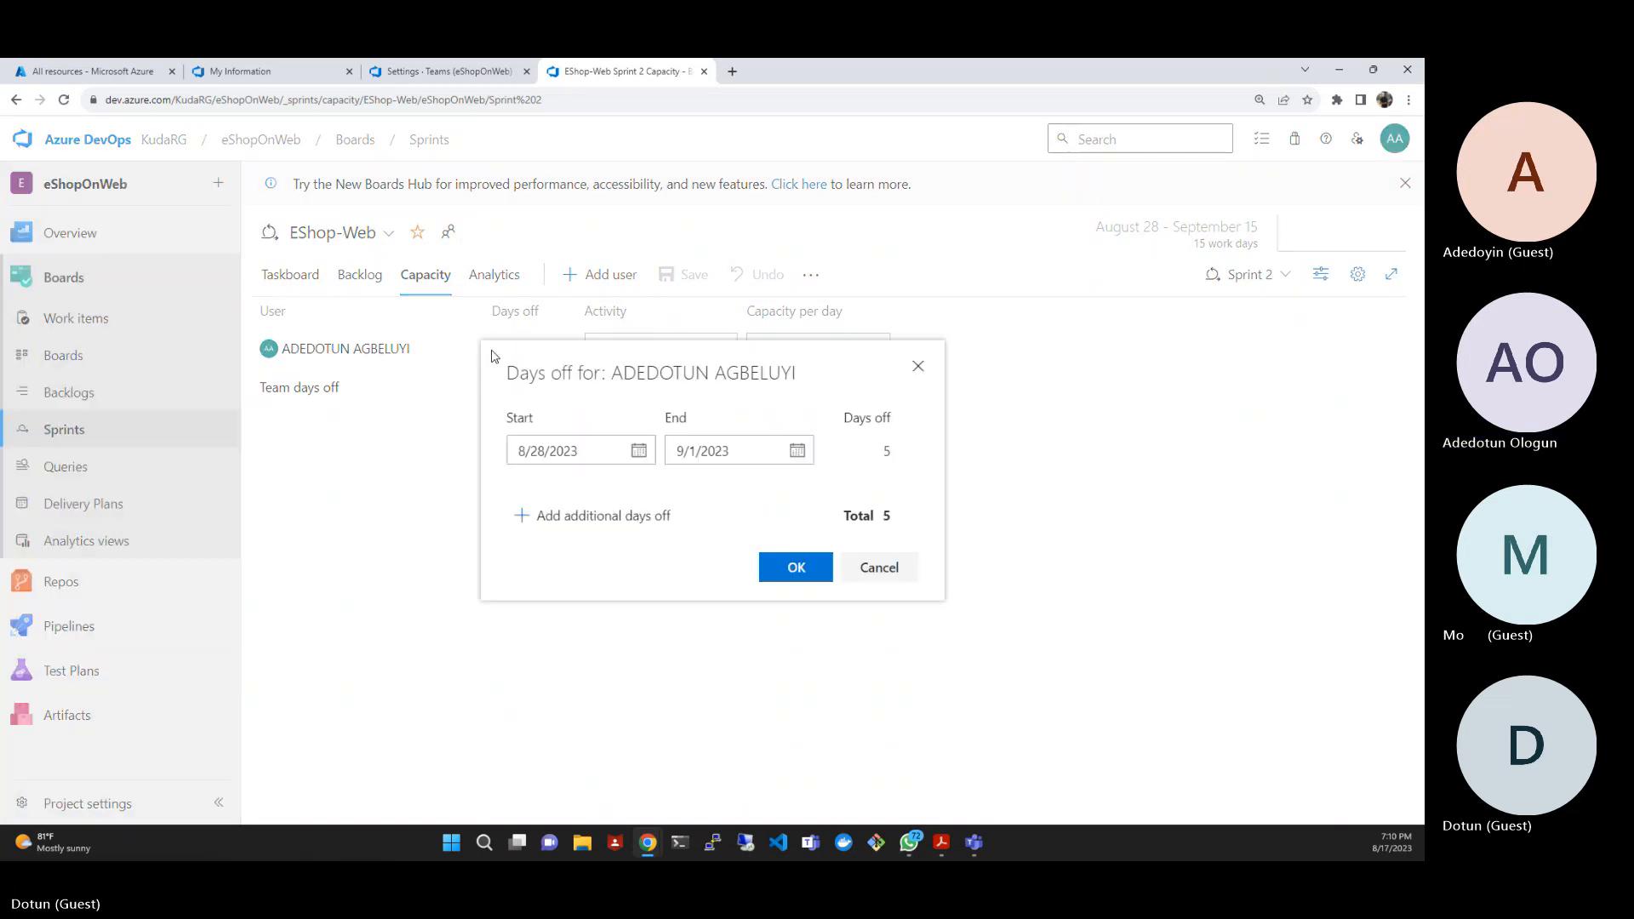
click(797, 451)
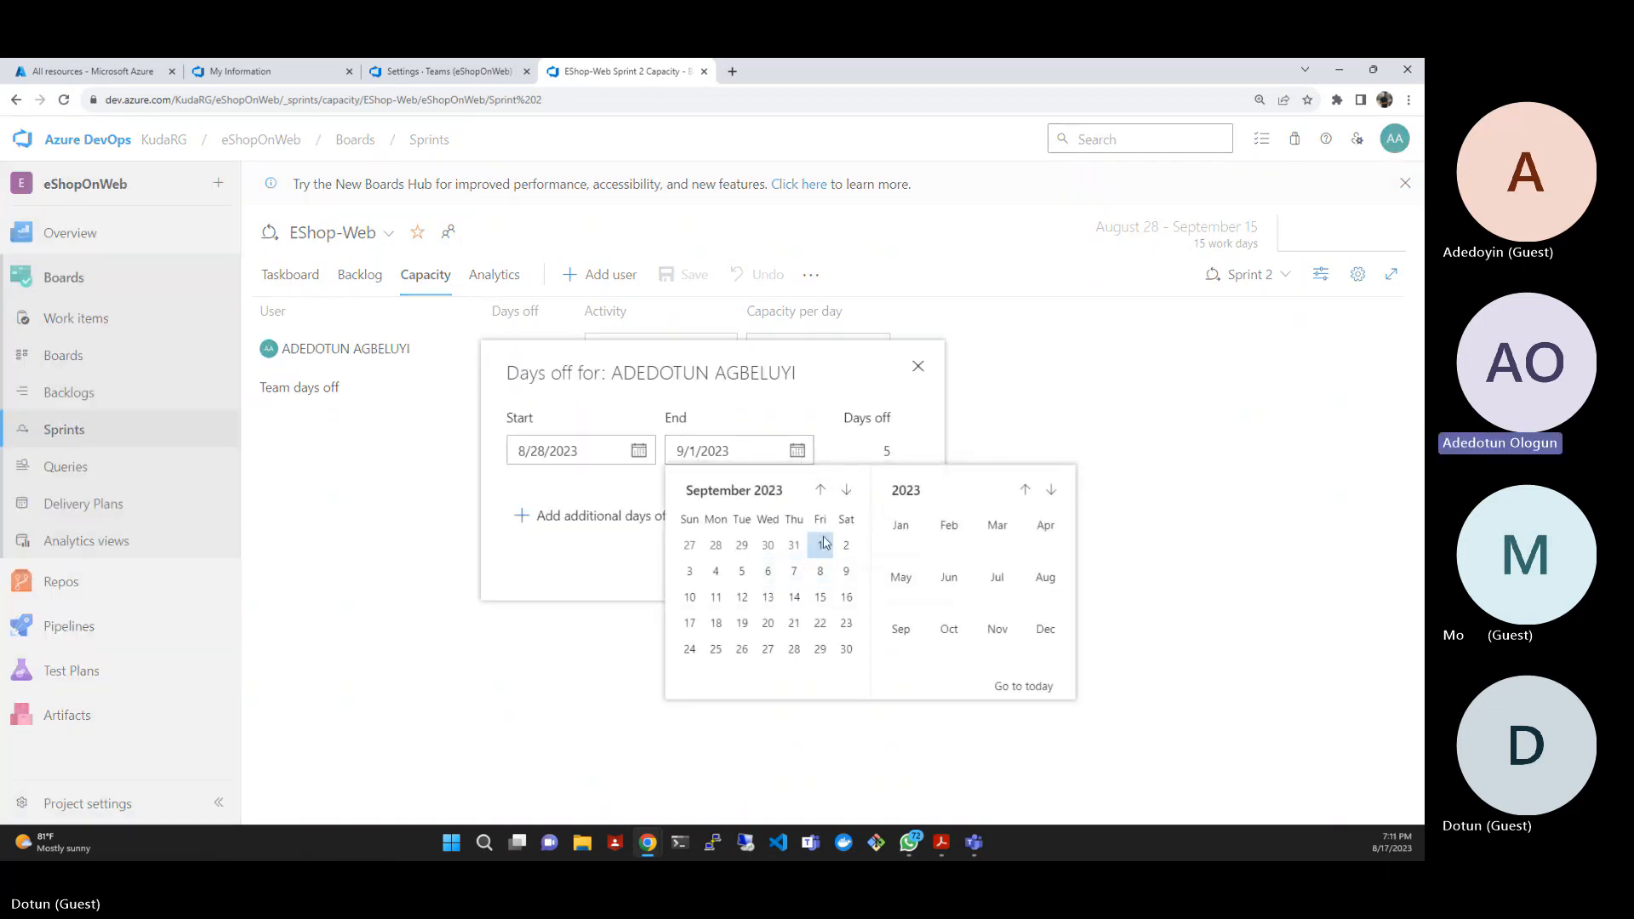
click(794, 544)
click(798, 568)
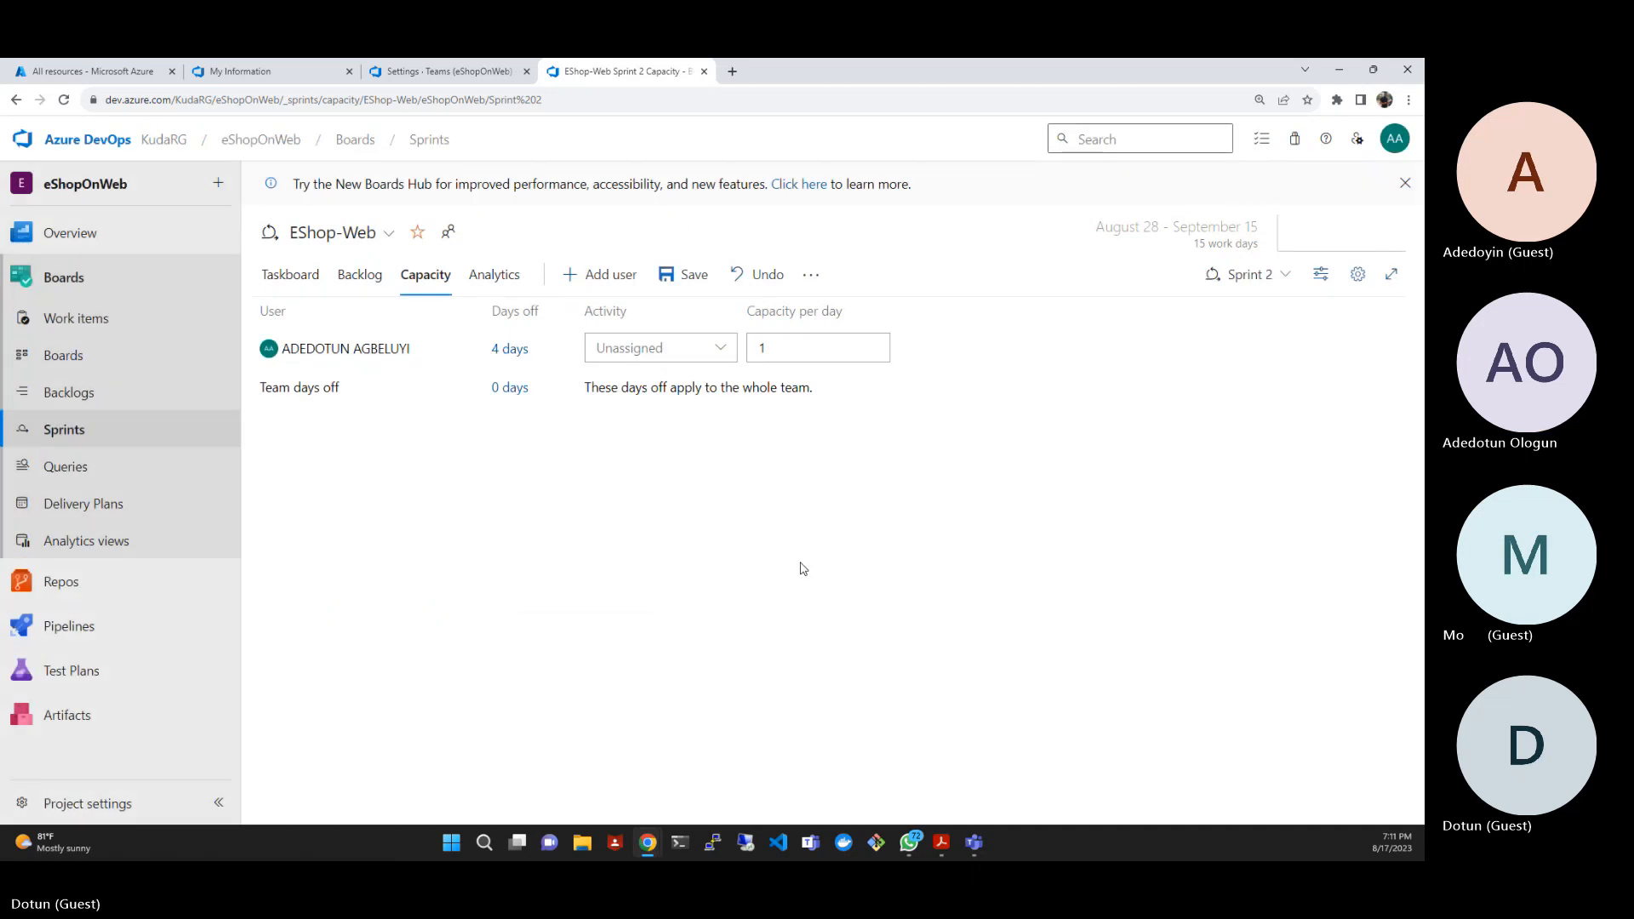
click(685, 274)
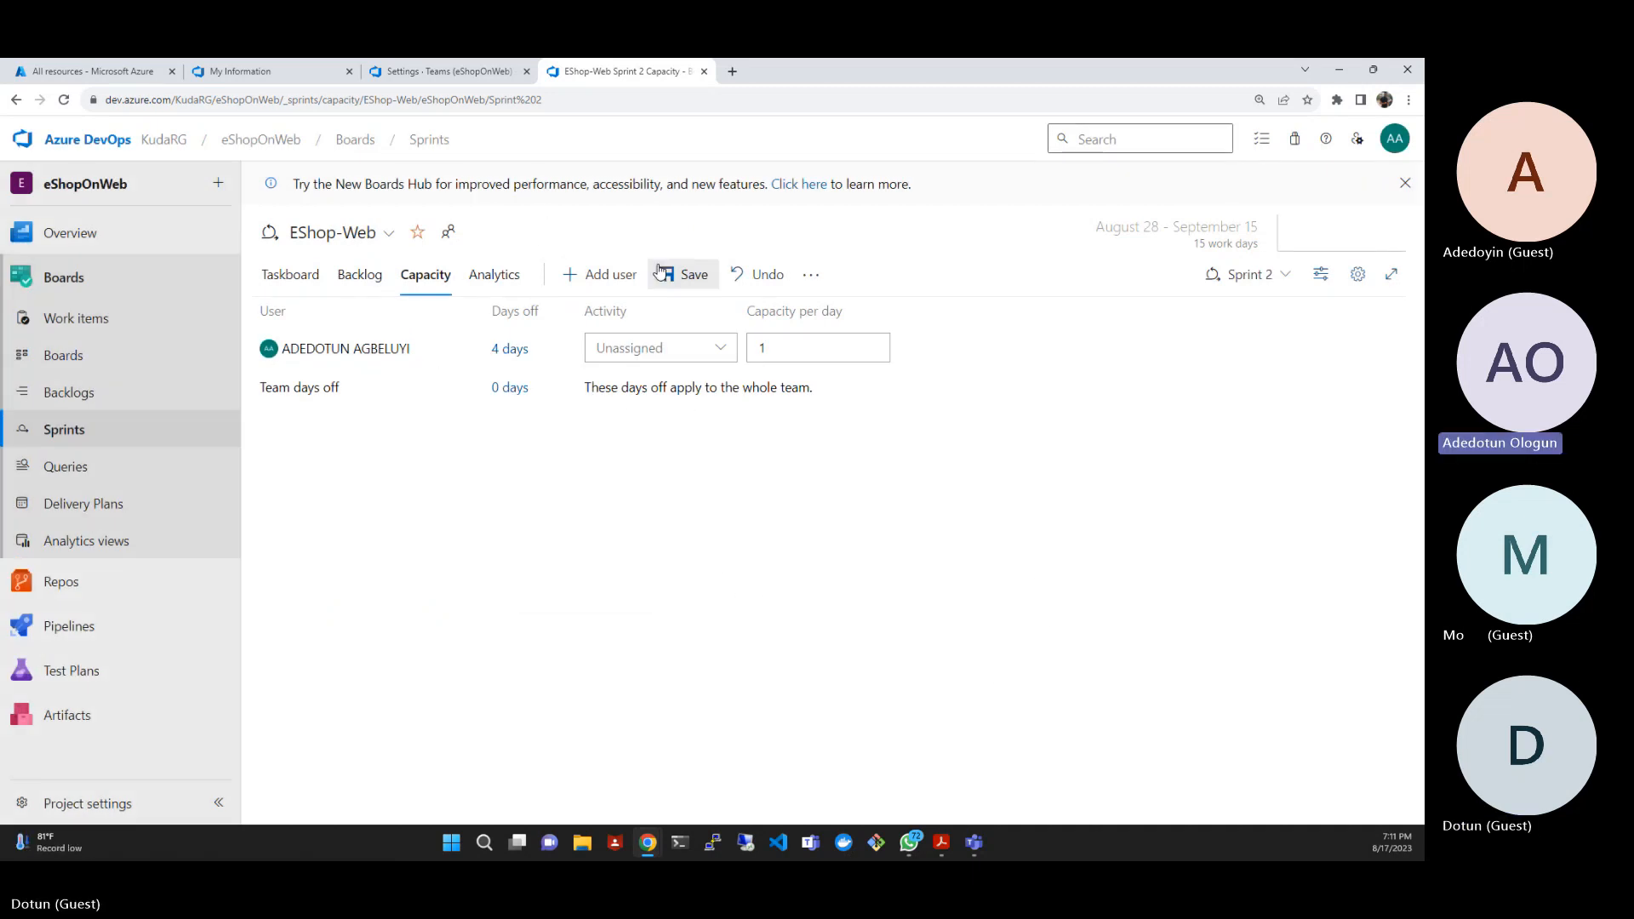
click(297, 277)
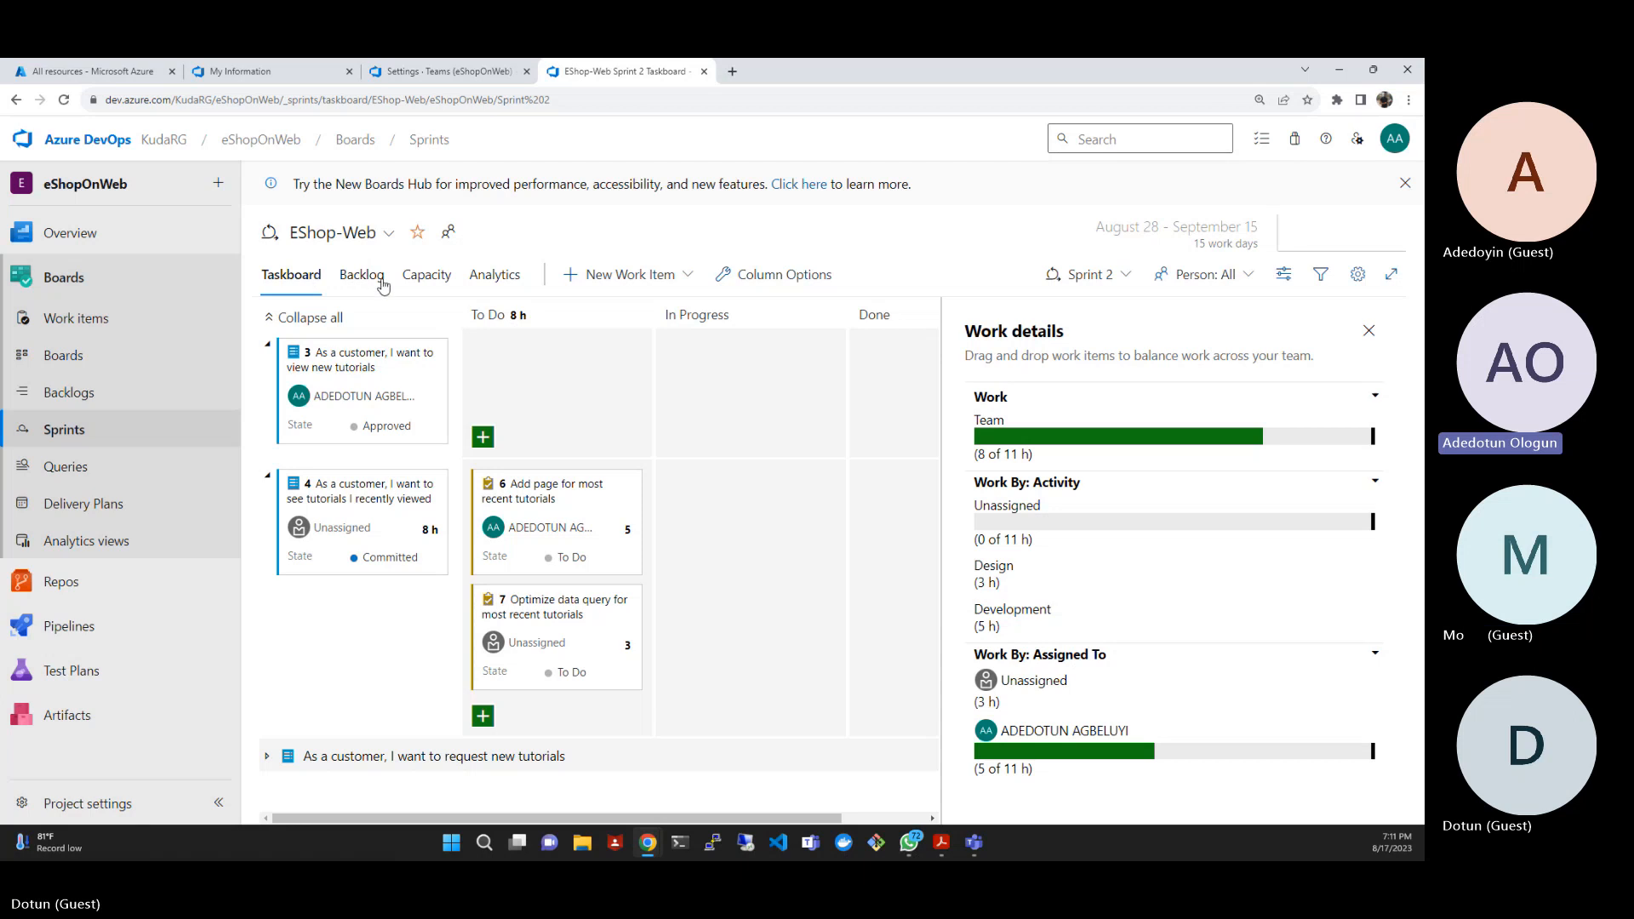
- Set the end of the team member's days off back to 9/1/2023, save the capacity, and return to the taskboard
click(429, 279)
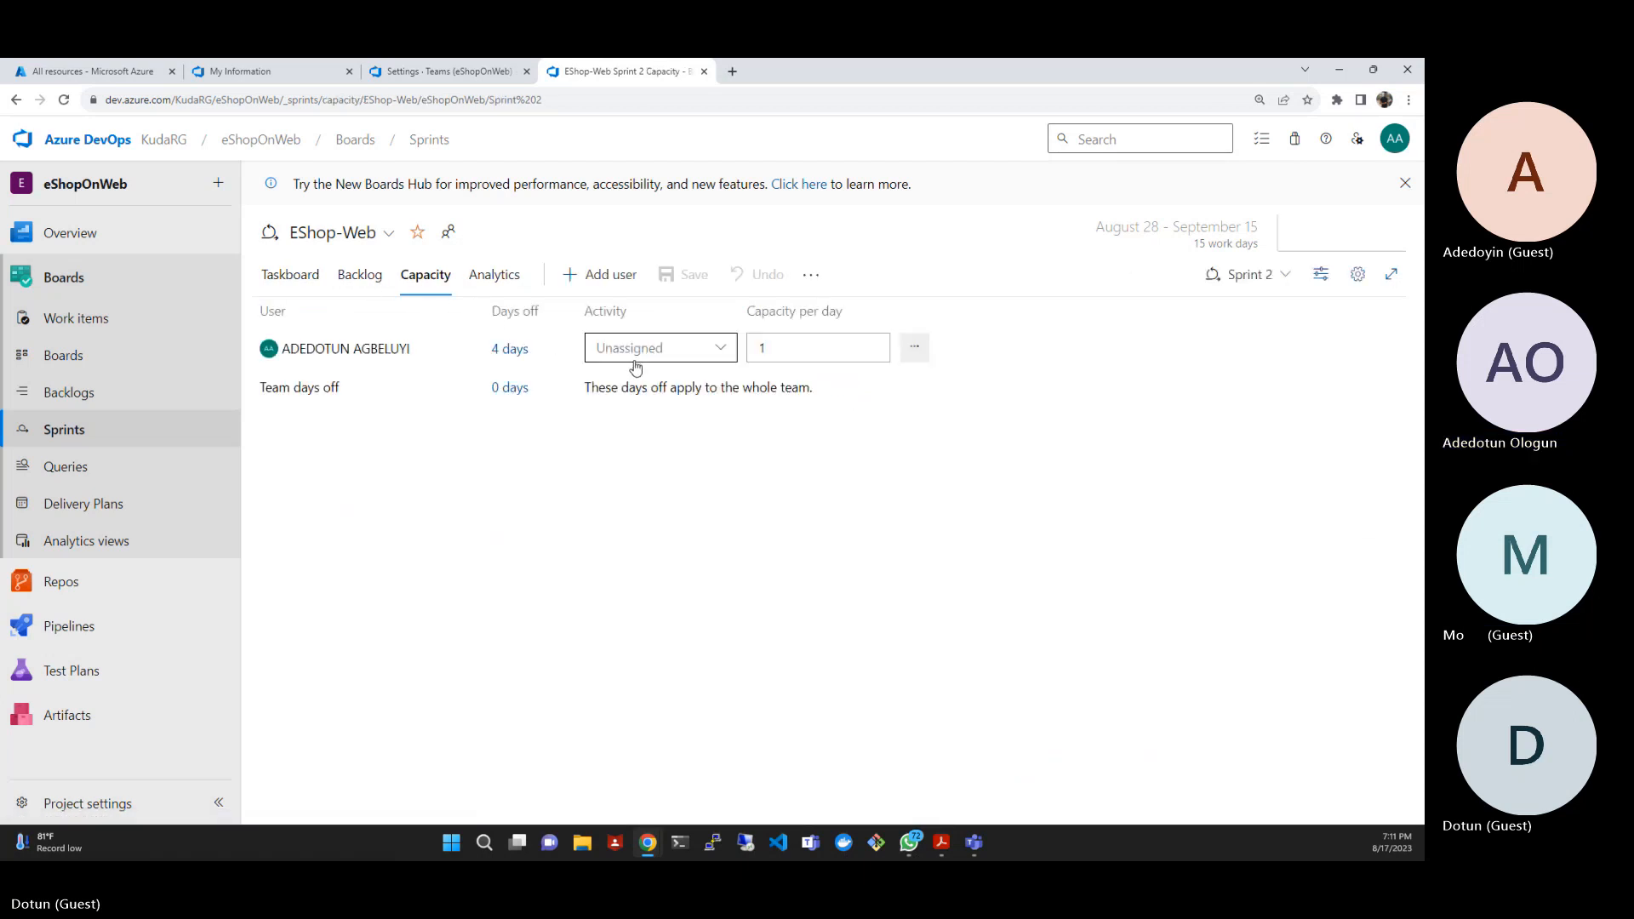
click(505, 356)
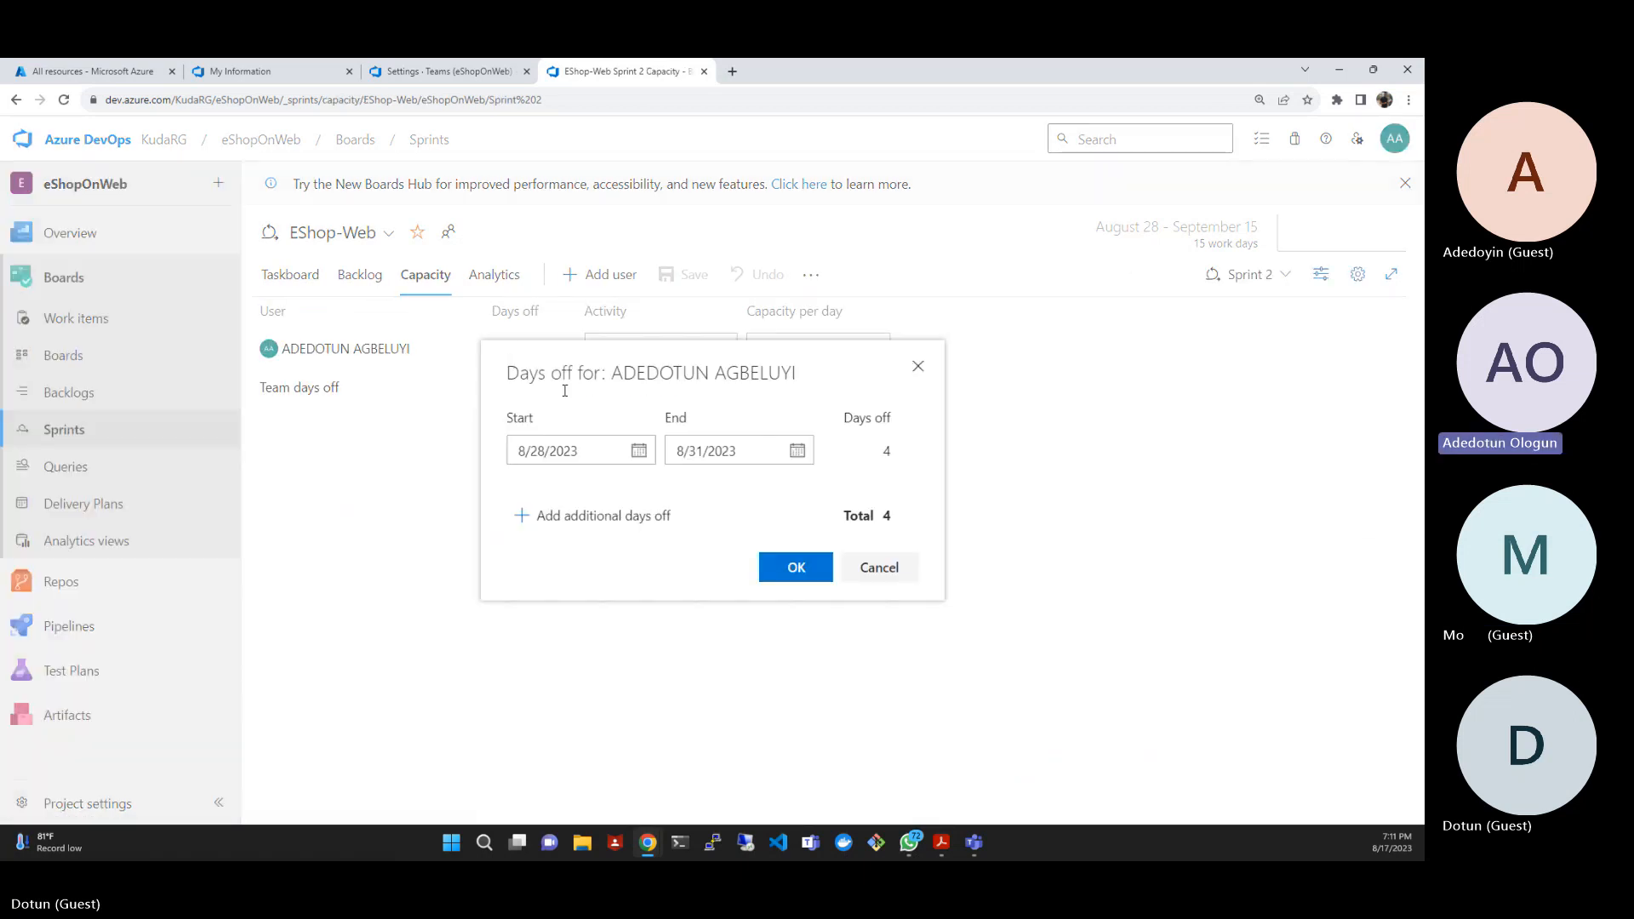
click(796, 451)
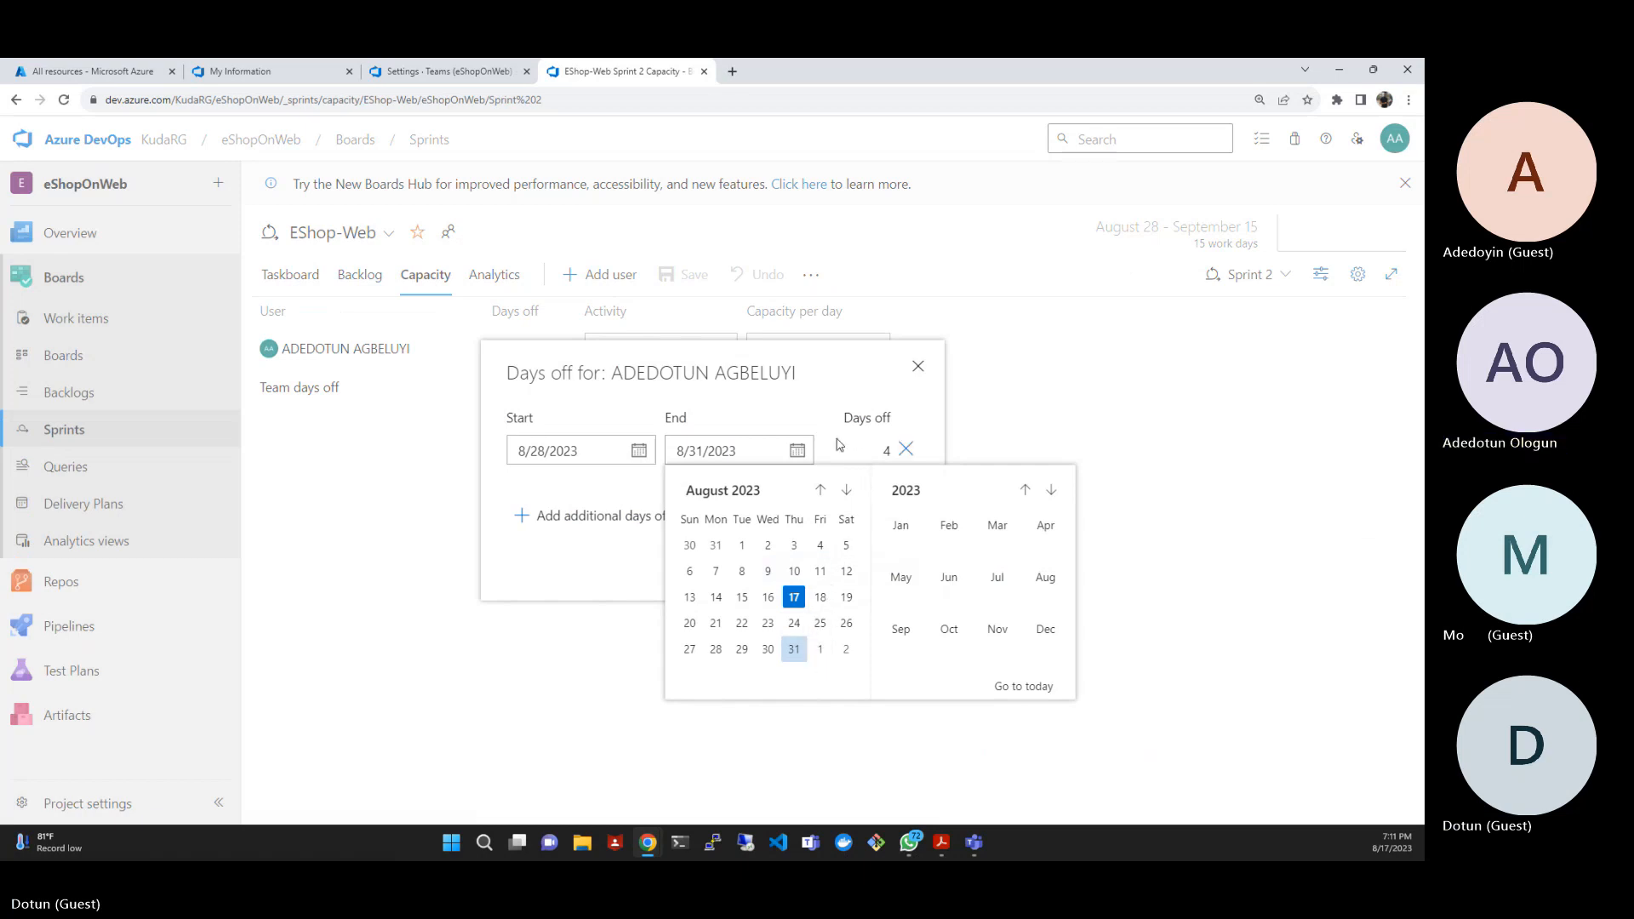
click(820, 649)
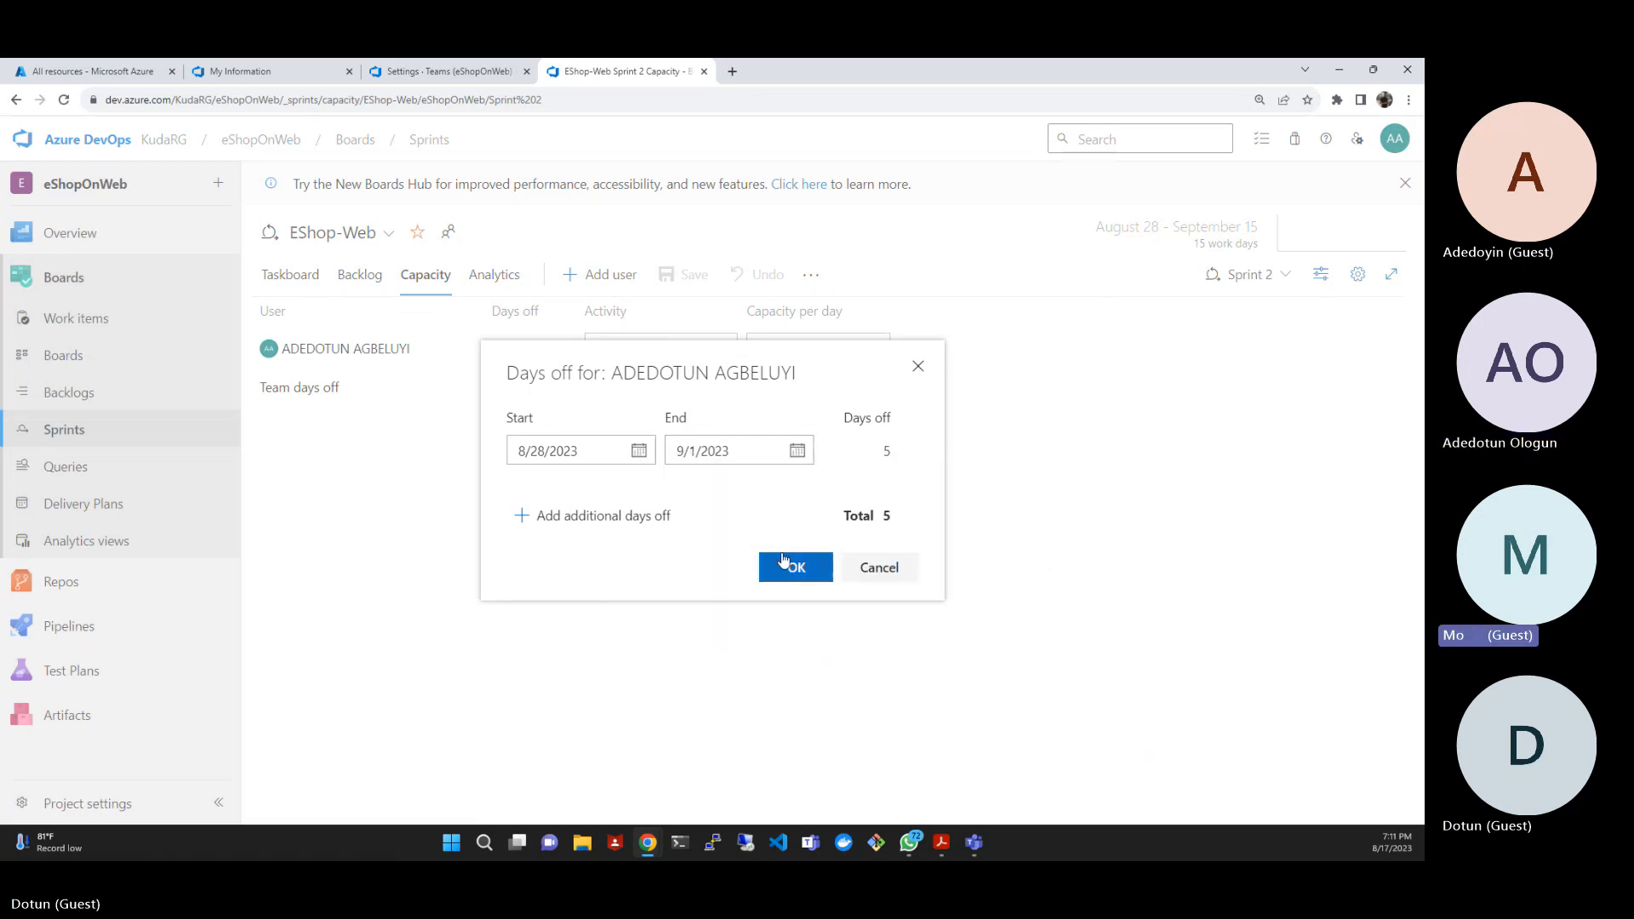
click(788, 568)
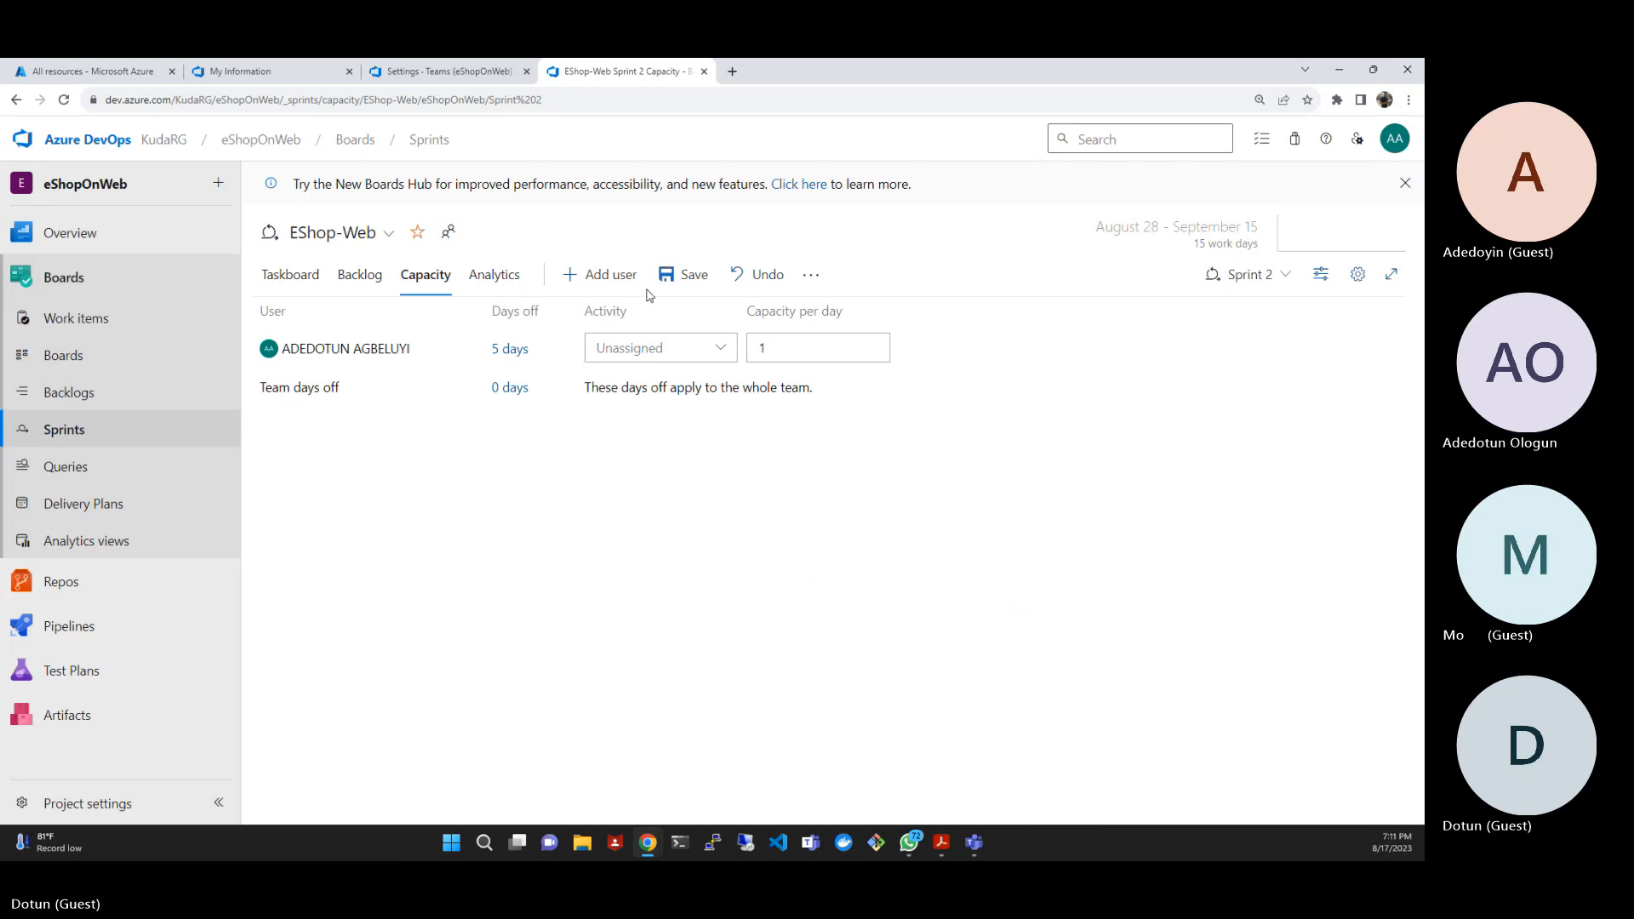
click(683, 274)
click(300, 277)
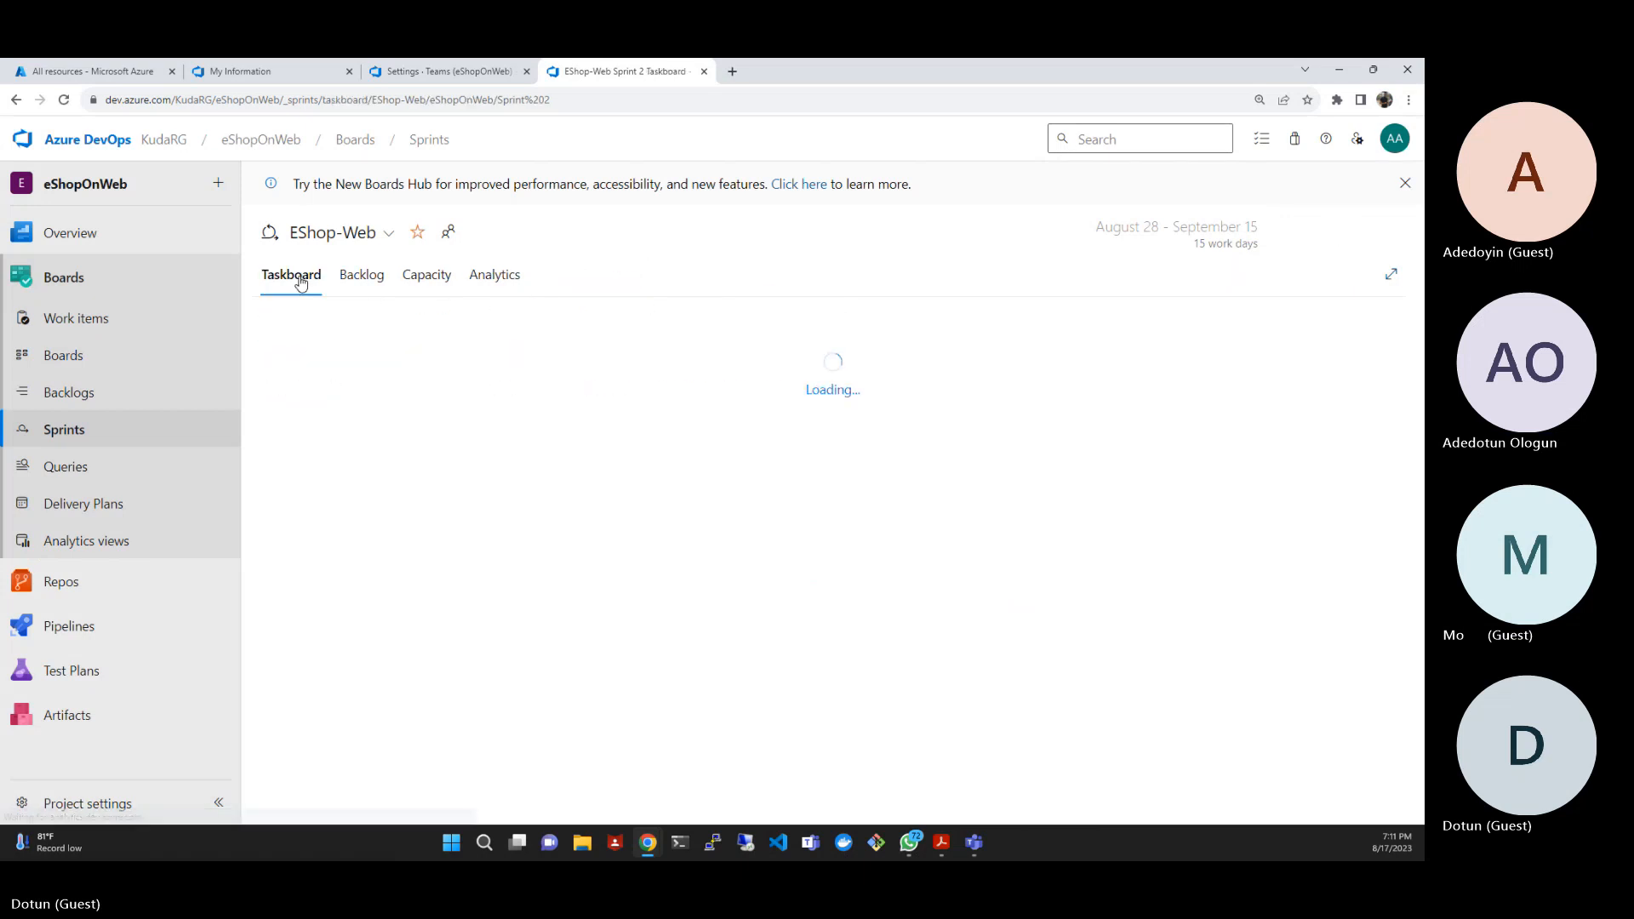
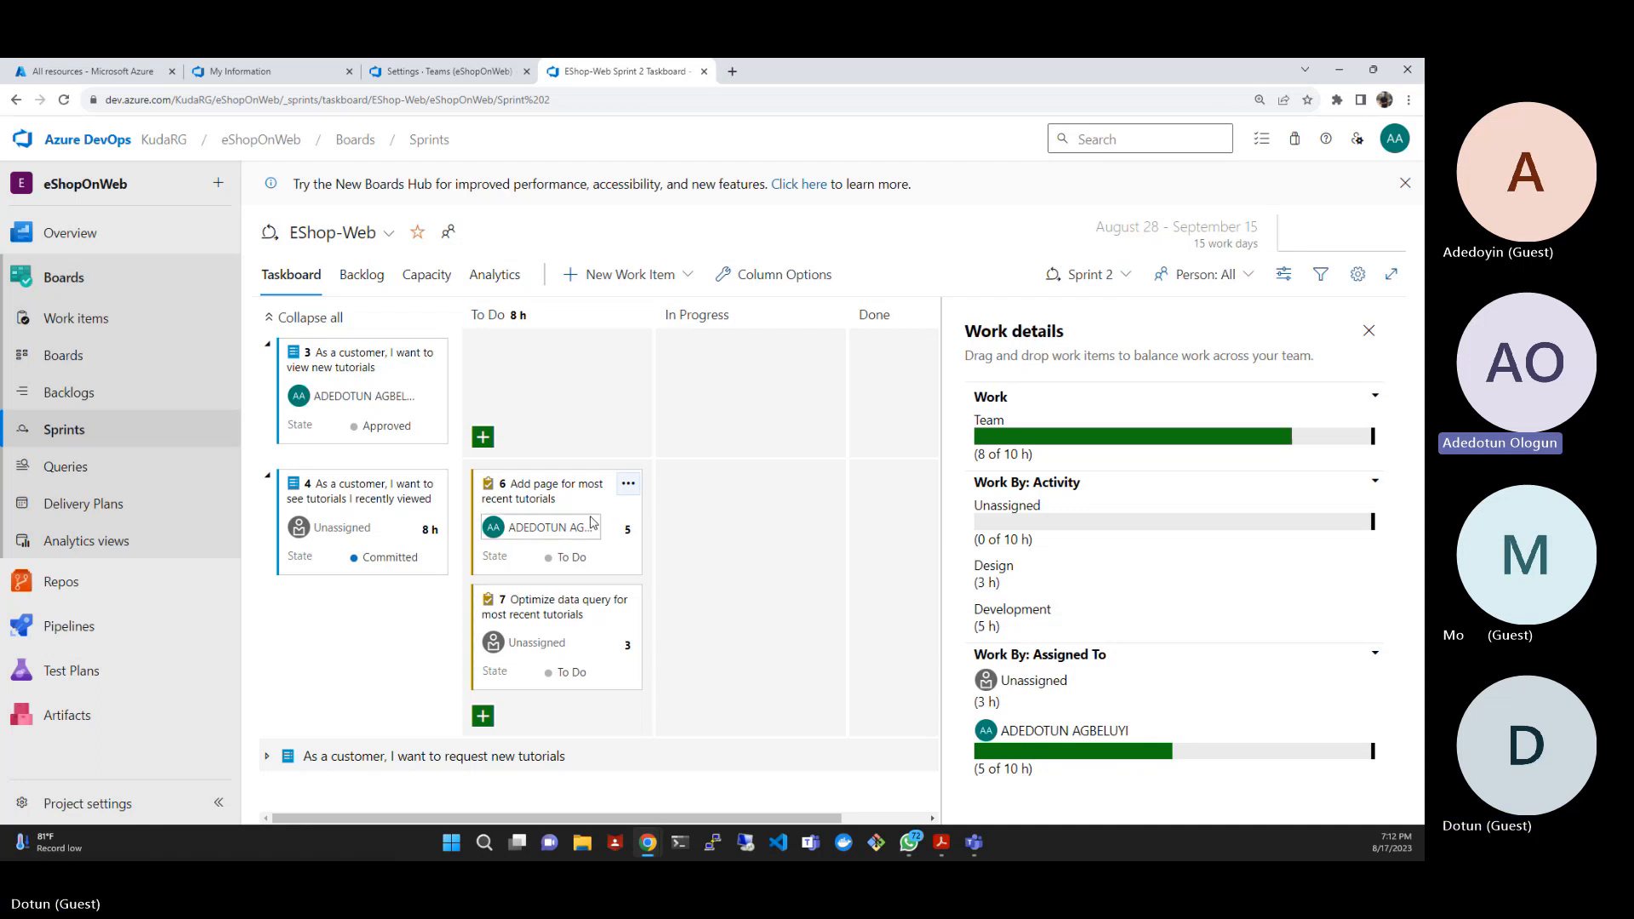
- Set the remaining work of task 6, "Add page for most recent tutorials", to 14 hours on the taskboard
click(628, 486)
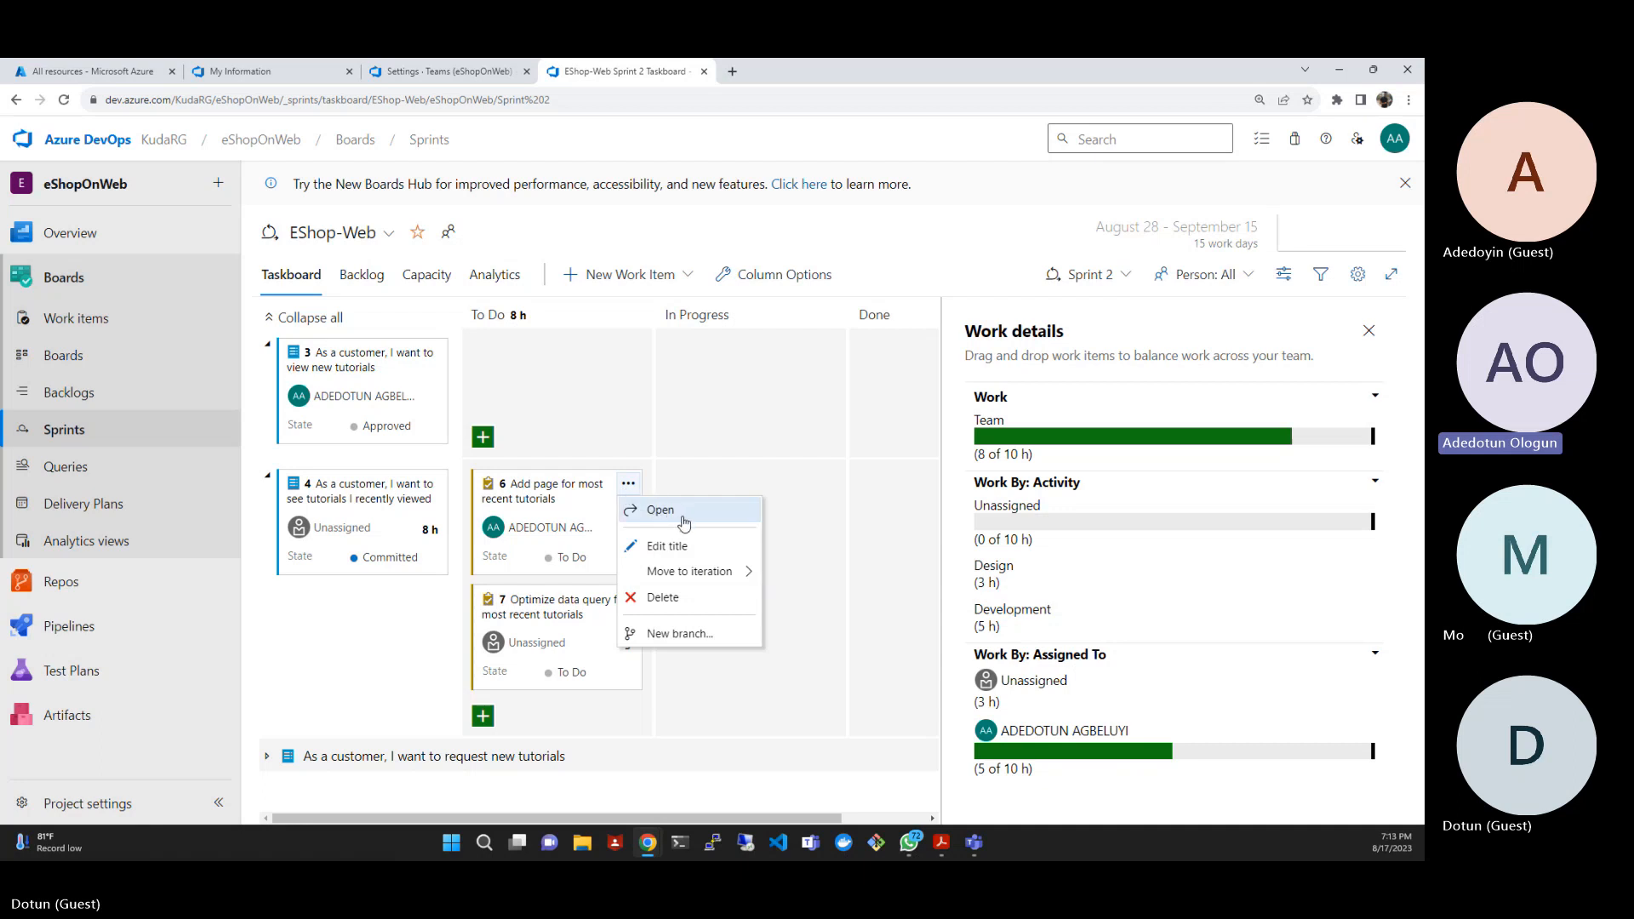
click(584, 528)
click(591, 506)
click(625, 529)
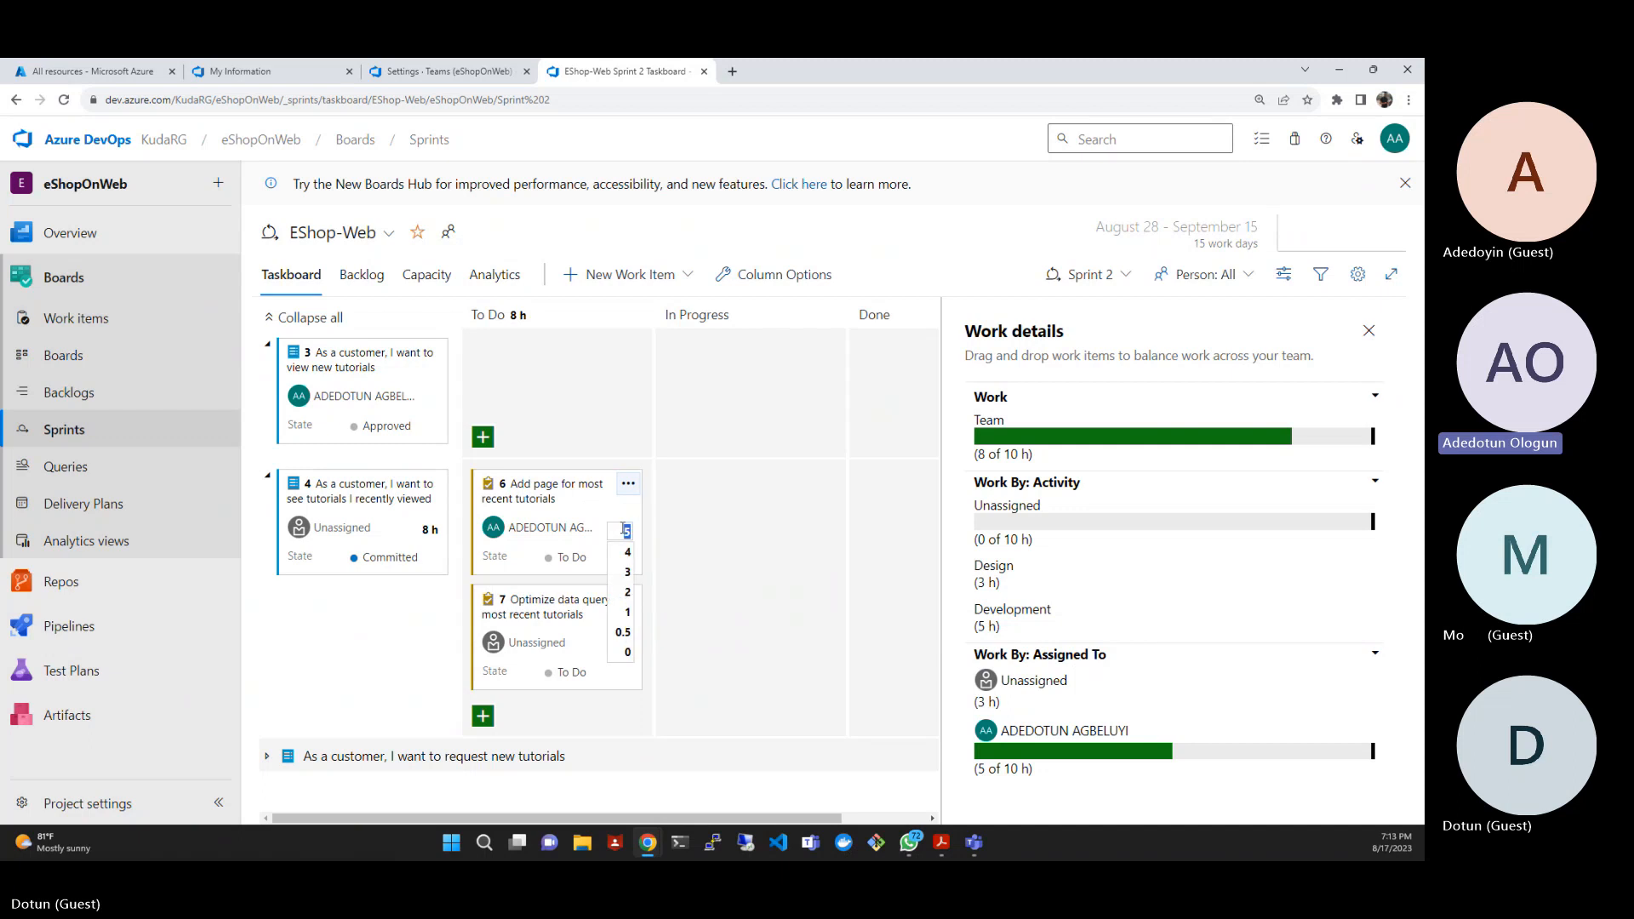
click(675, 544)
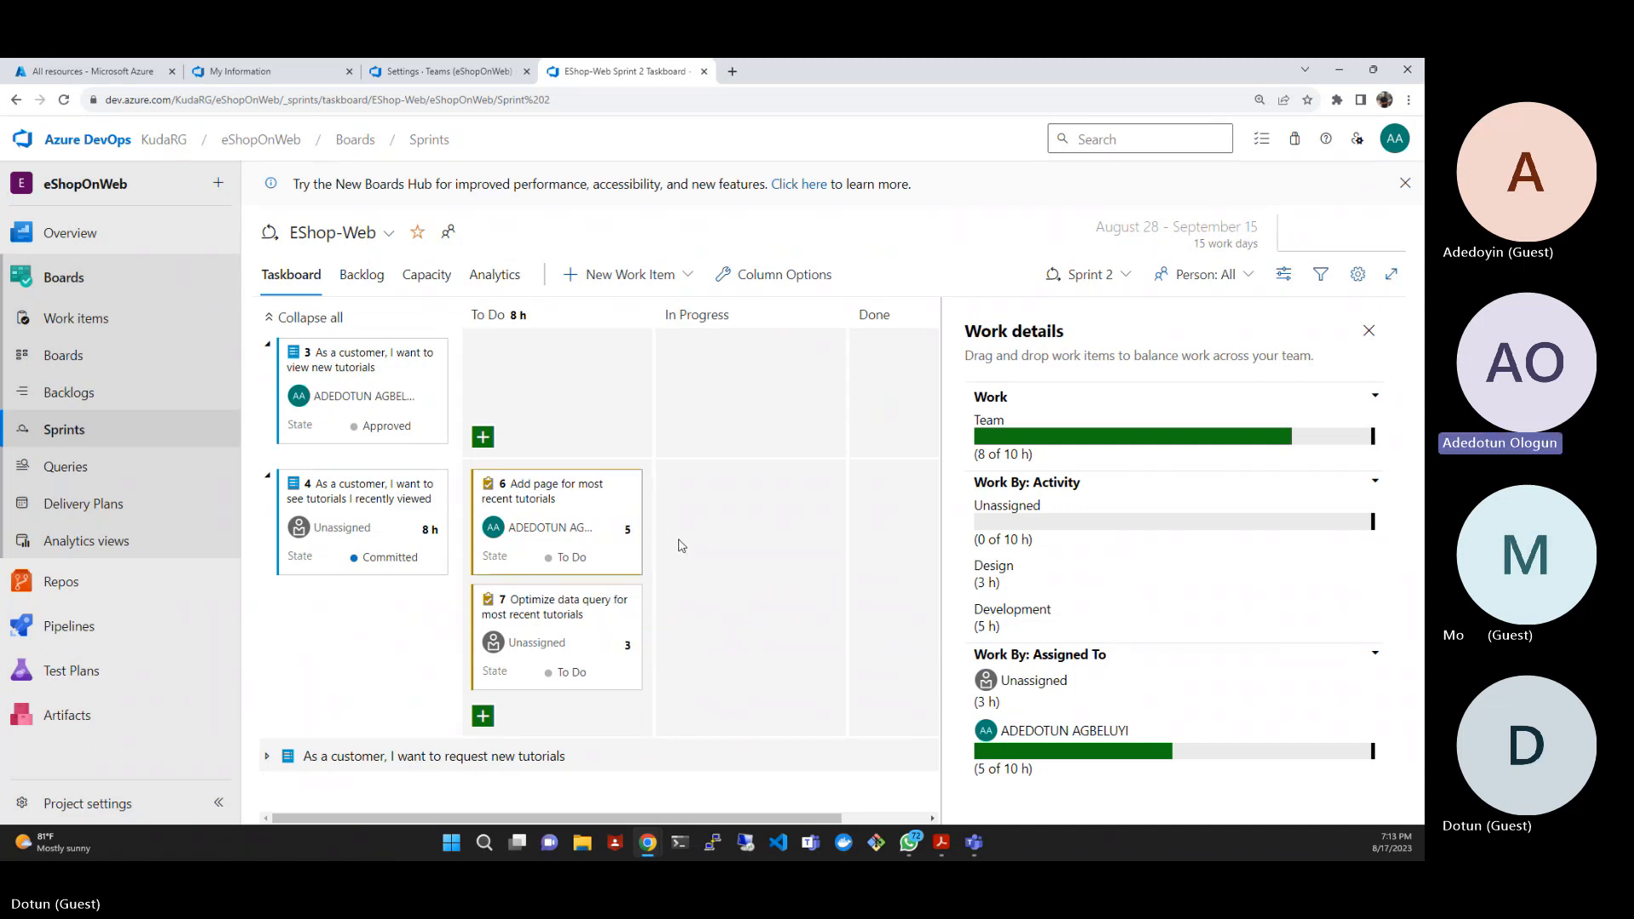
click(627, 531)
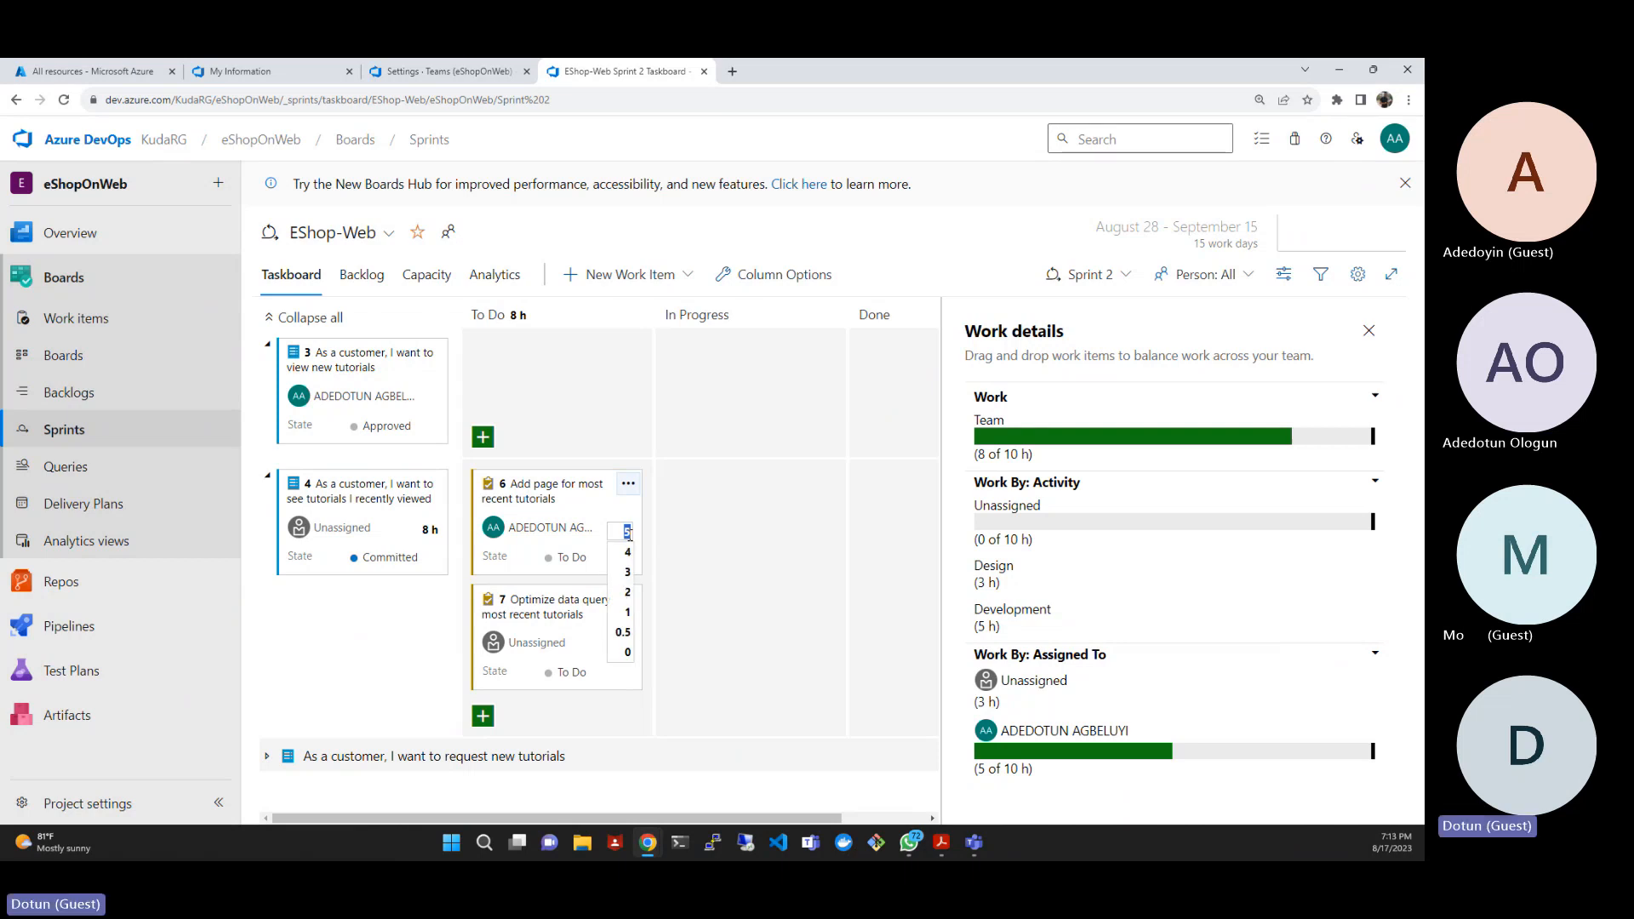
text(14)
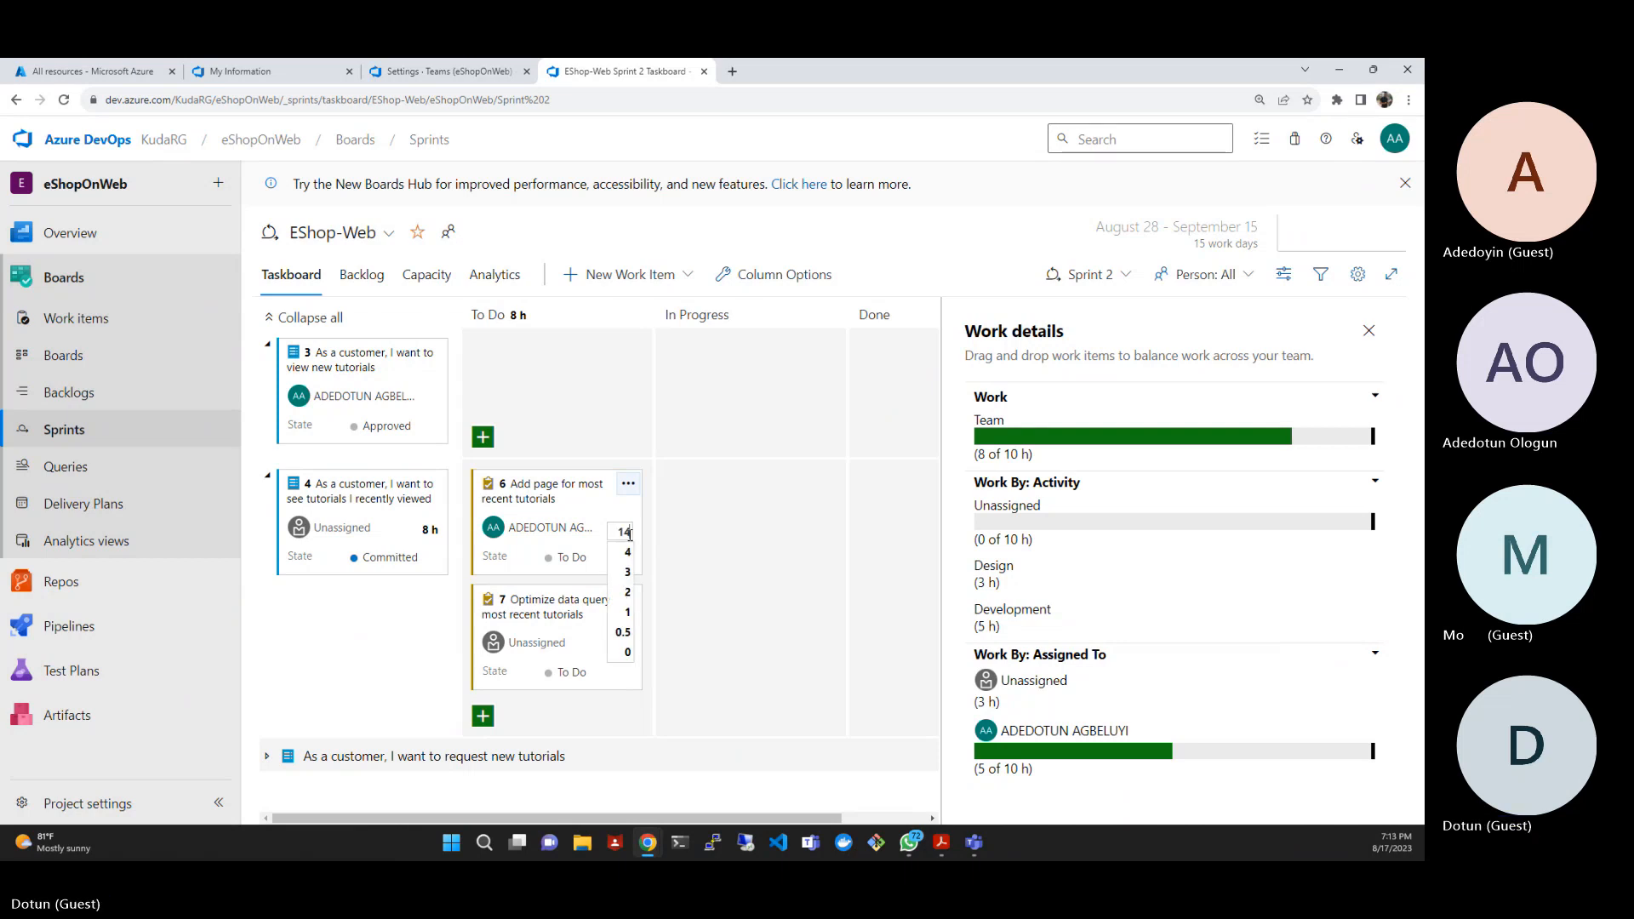
click(696, 547)
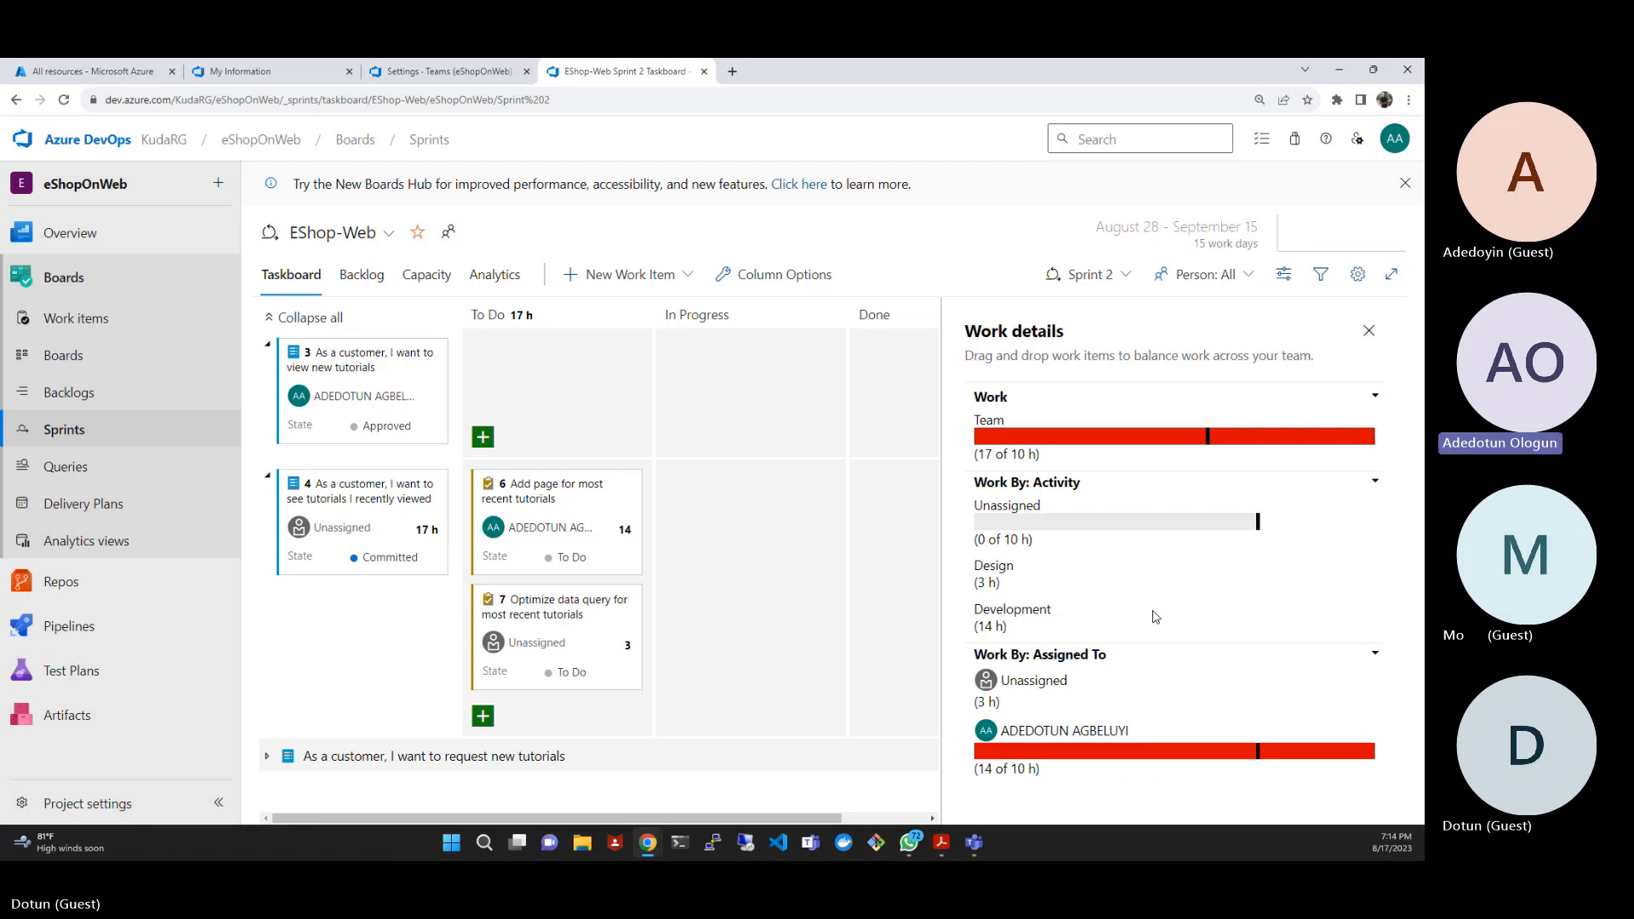
- Assign task 7, "Optimize data query for most recent tutorials", to the team member
click(562, 644)
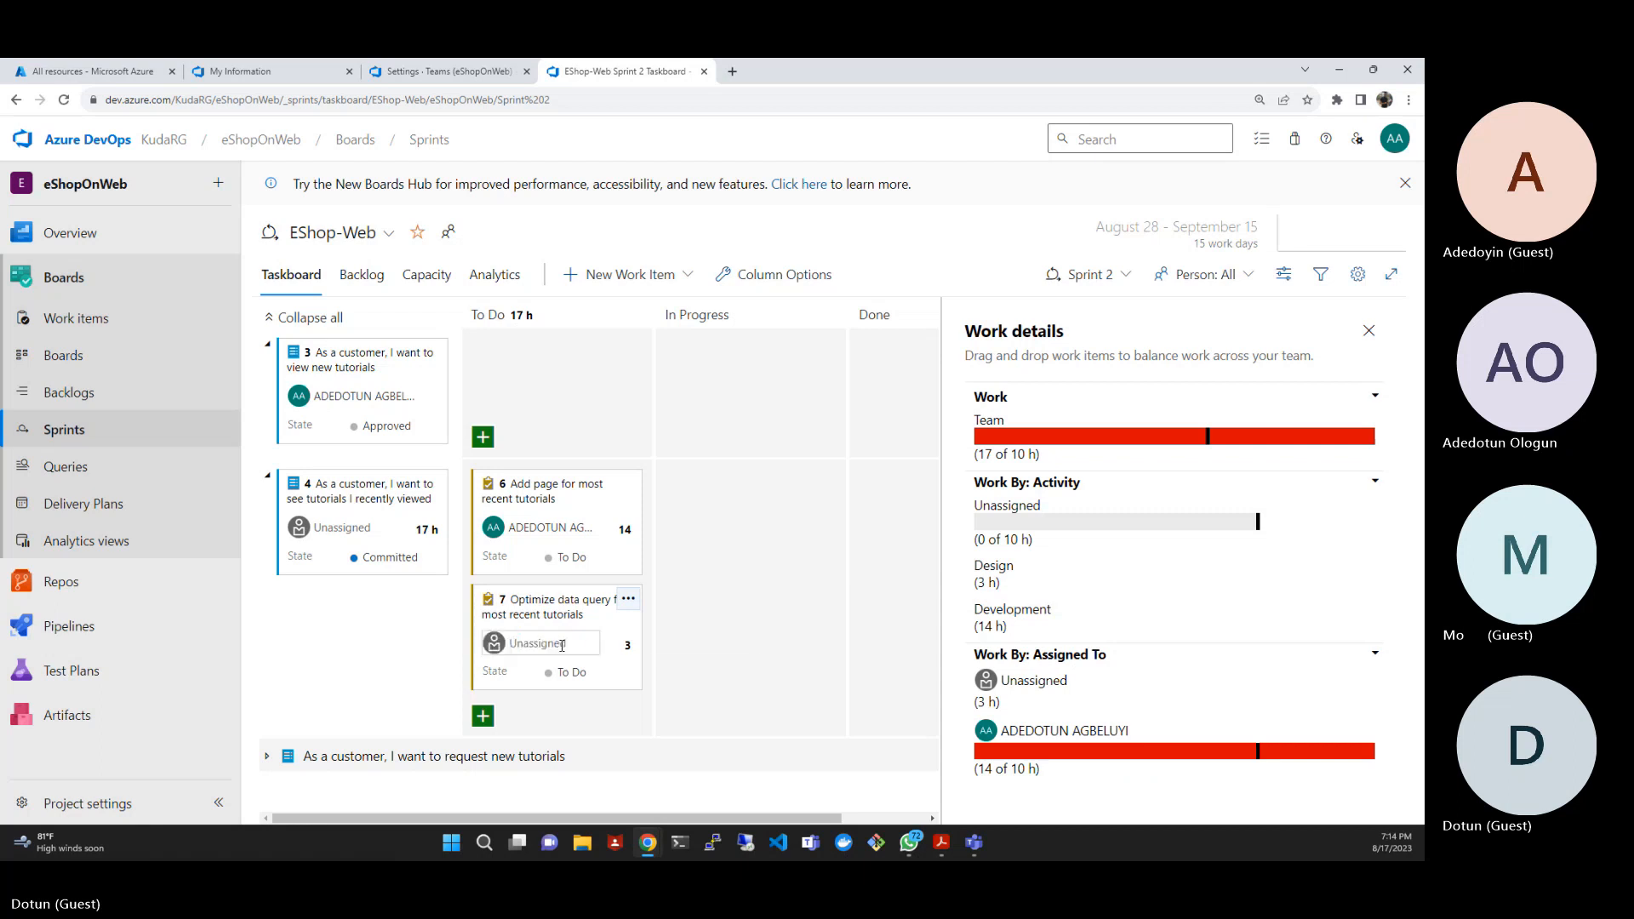
text(ad)
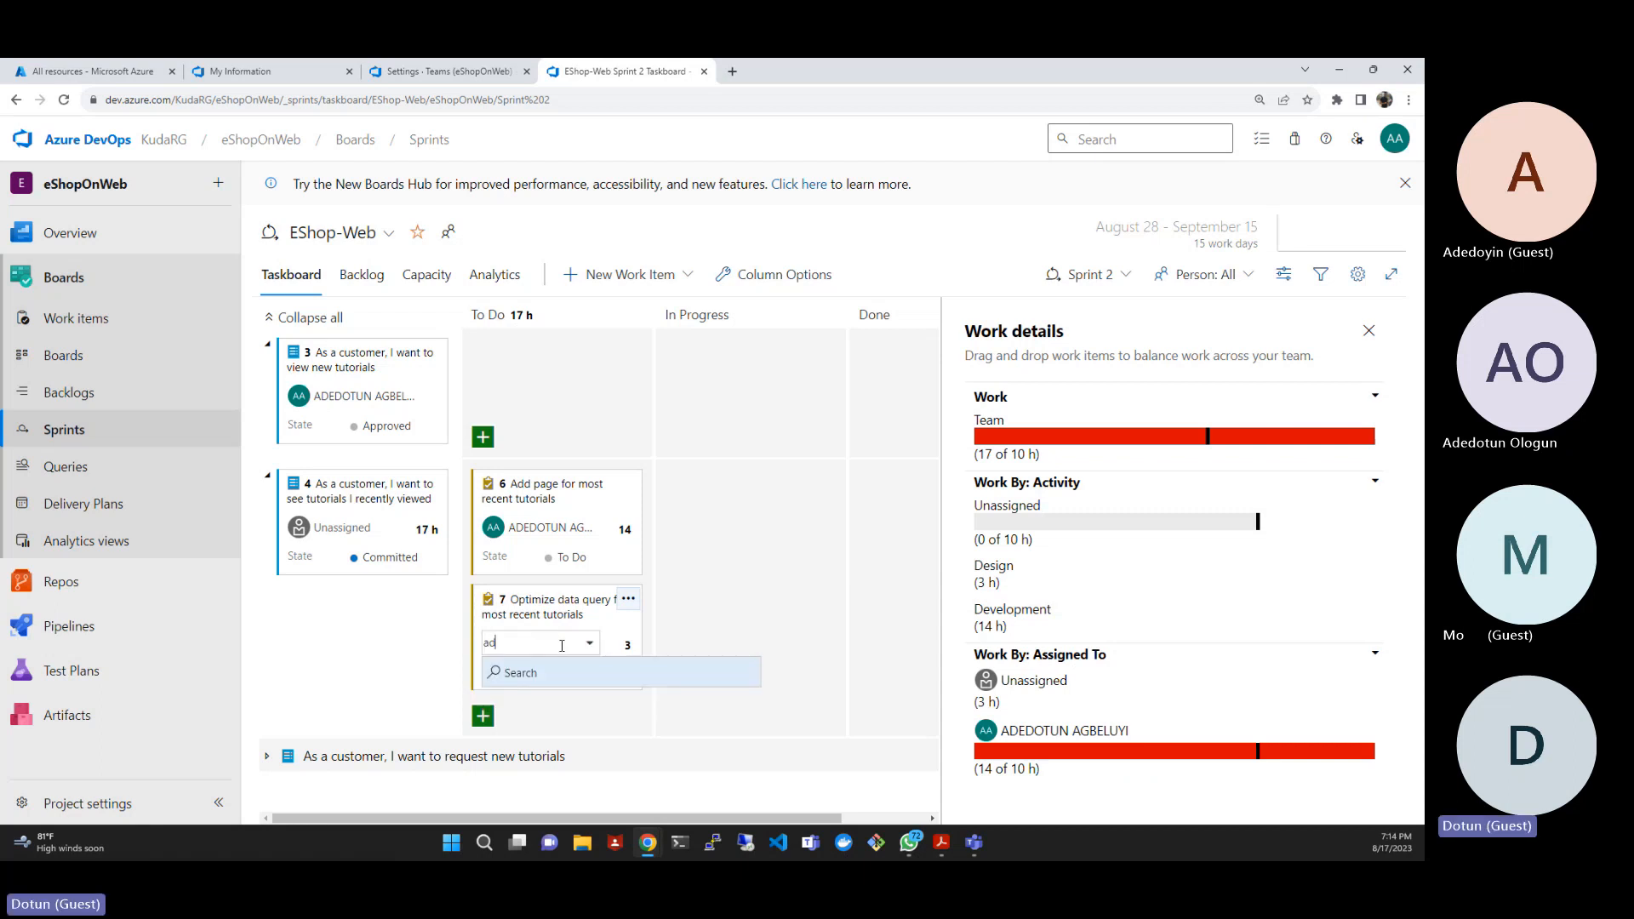
text(edotun)
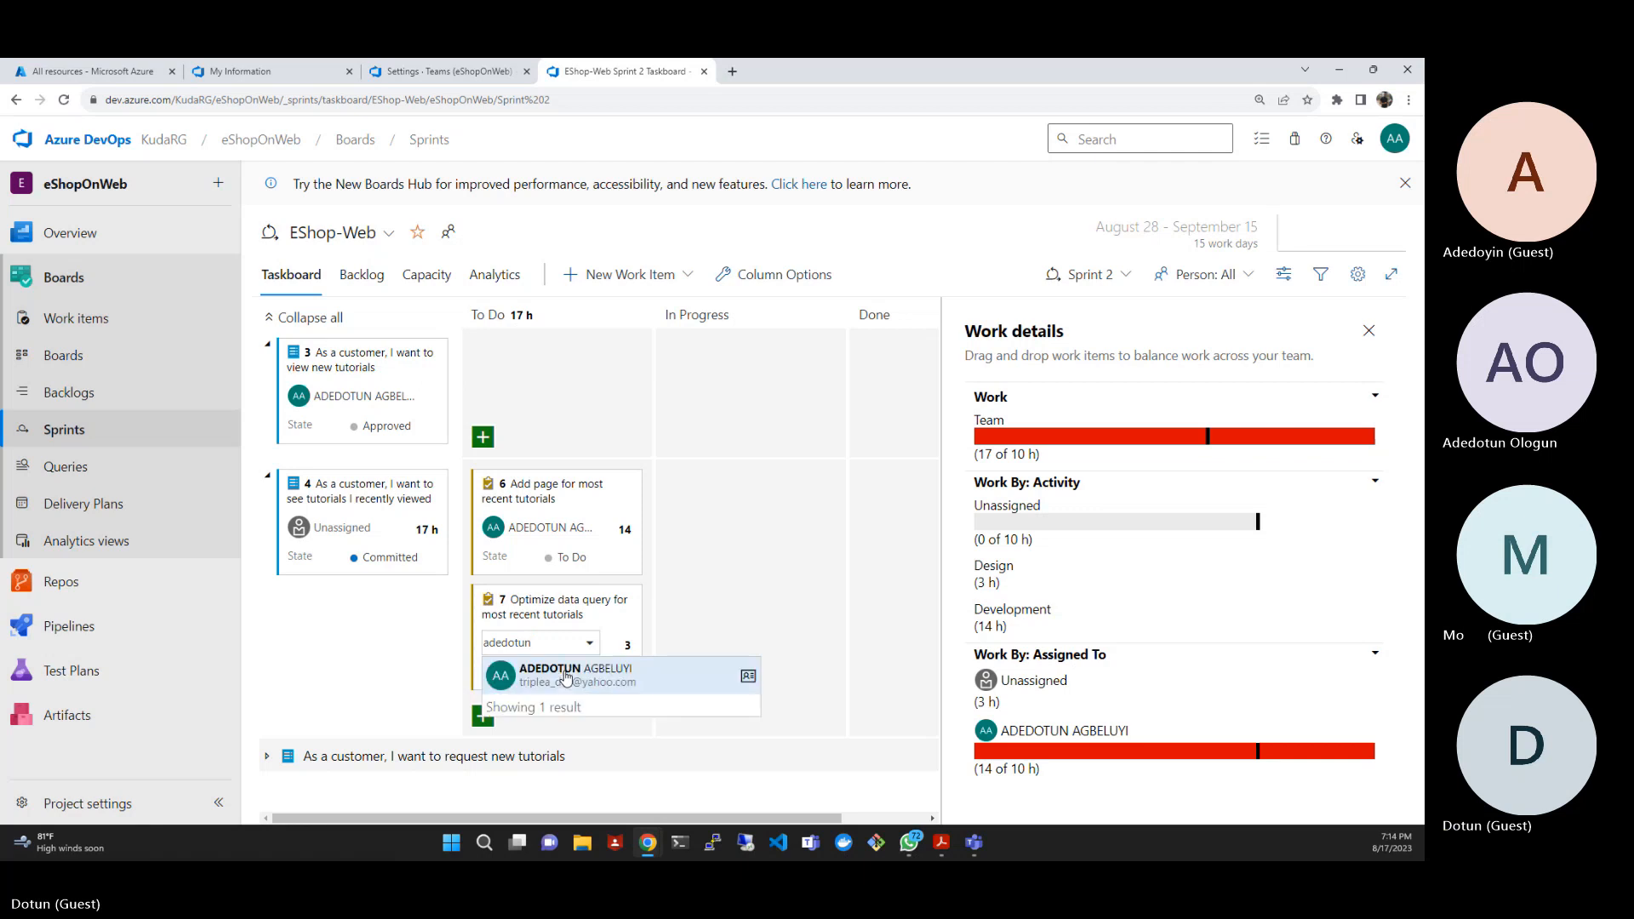
click(566, 677)
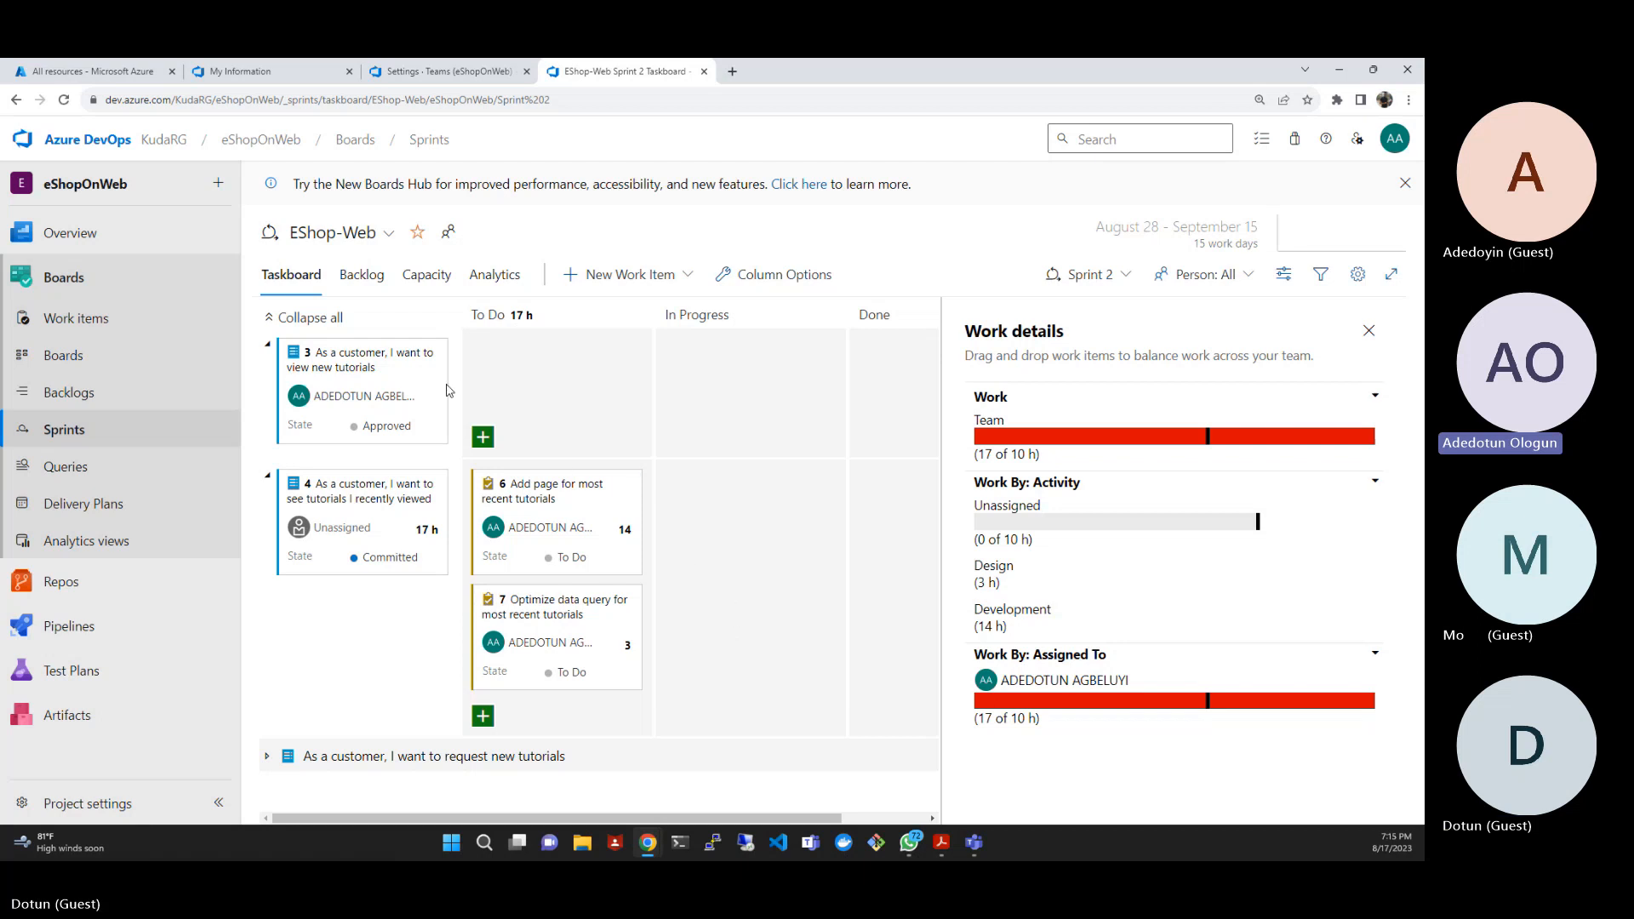
- Reduce the remaining work of task 6, "Add page for most recent tutorials", first to 9 and finally to 7 hours
click(65, 106)
click(625, 530)
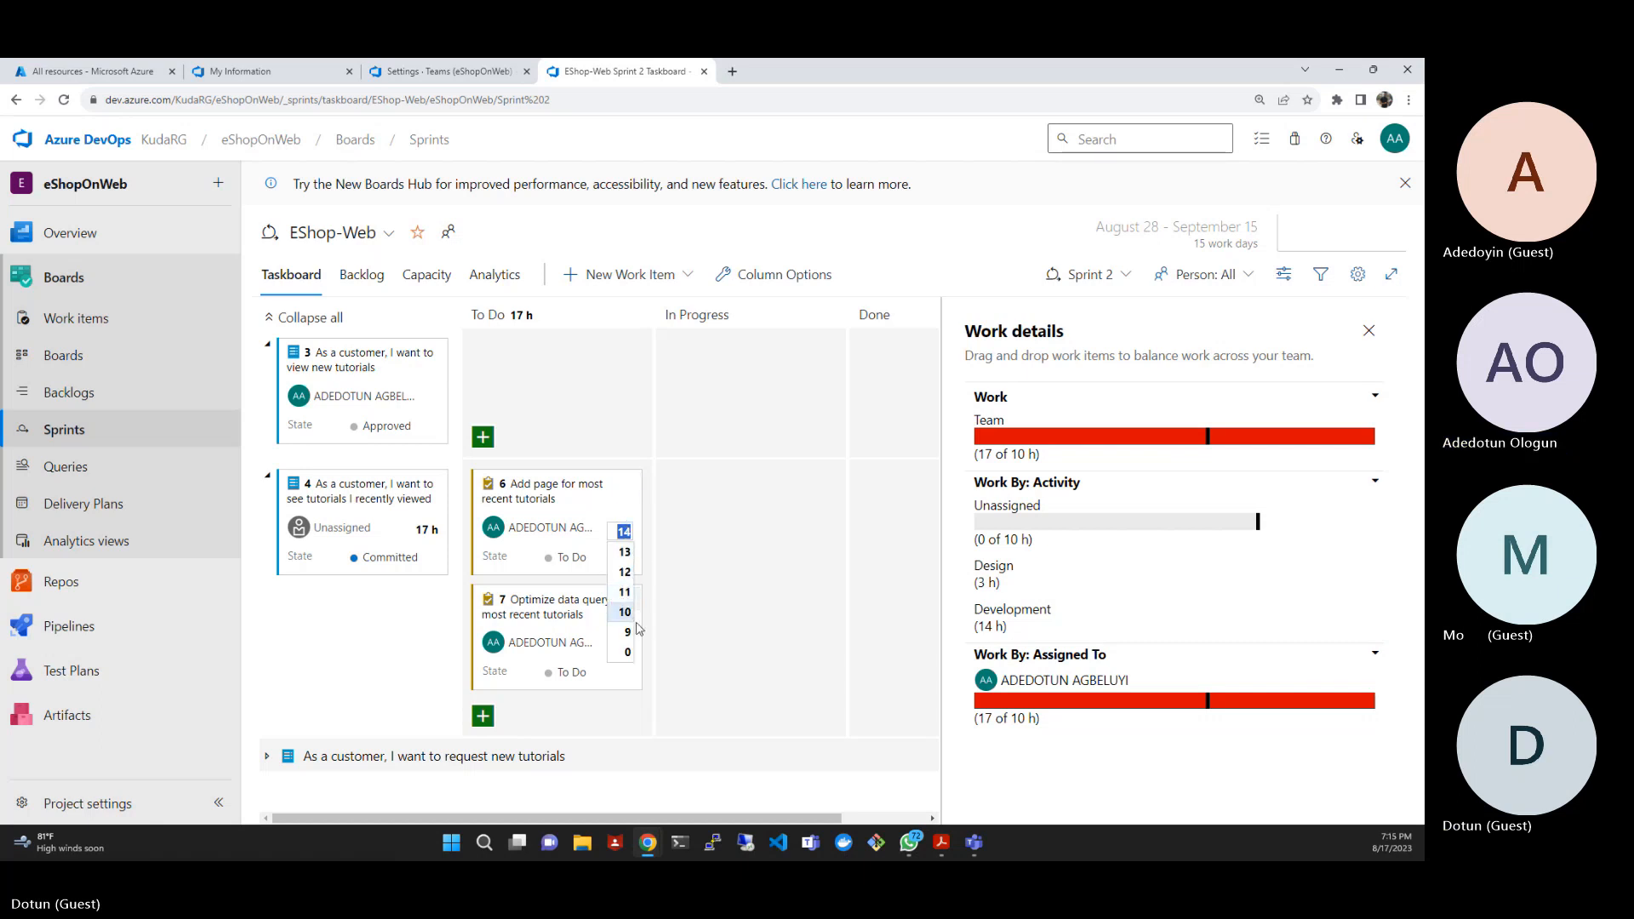
click(634, 631)
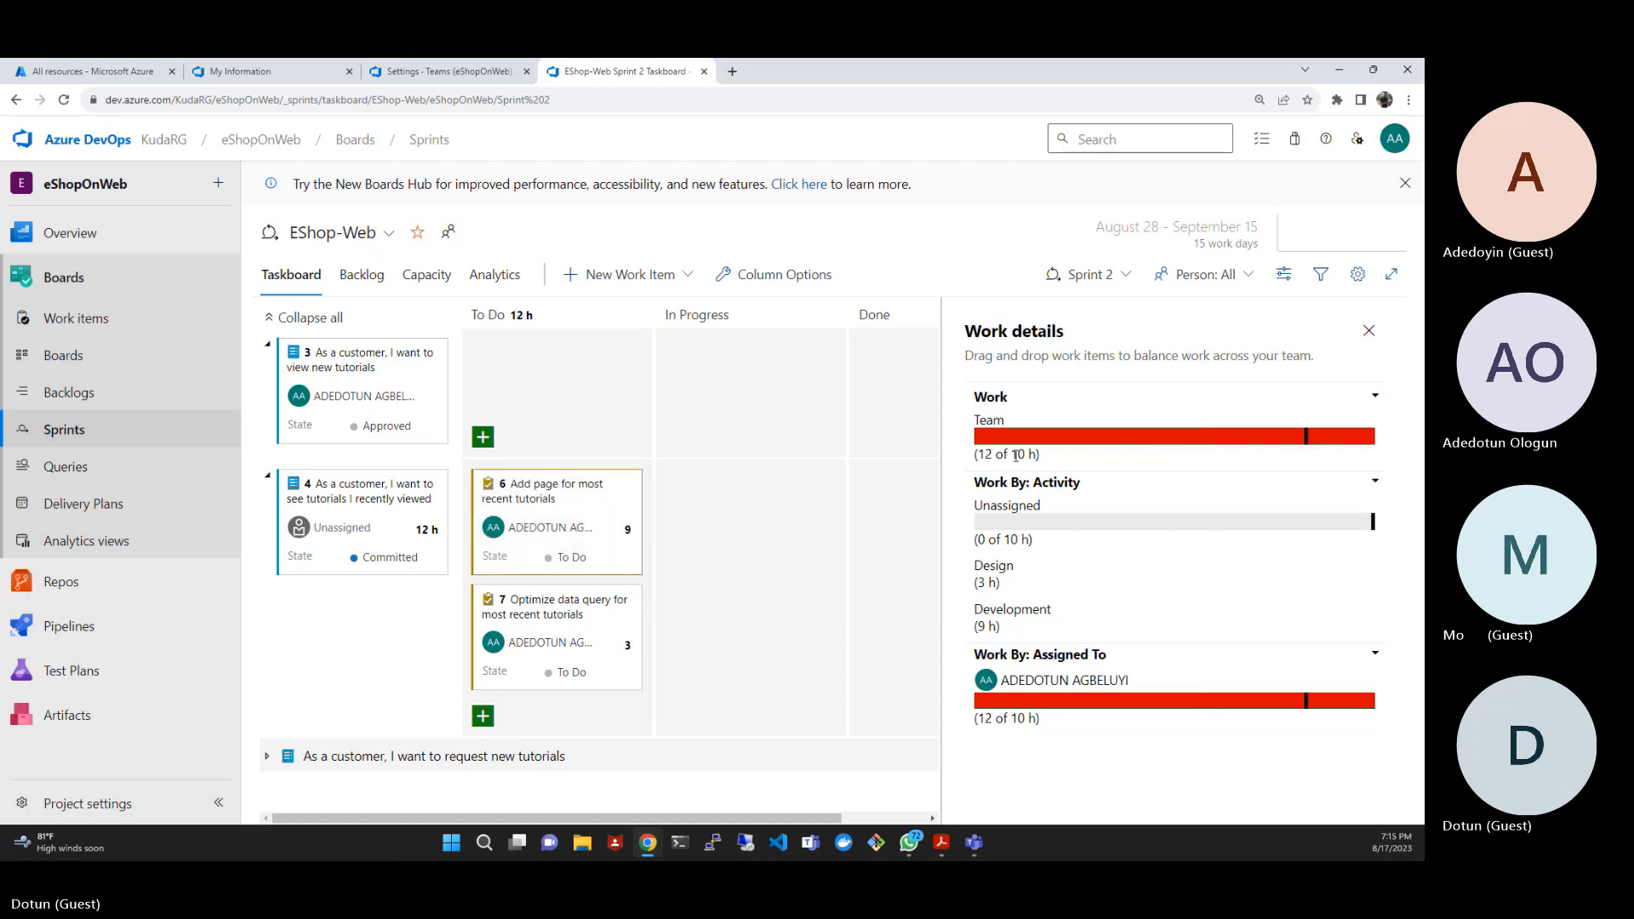
click(624, 532)
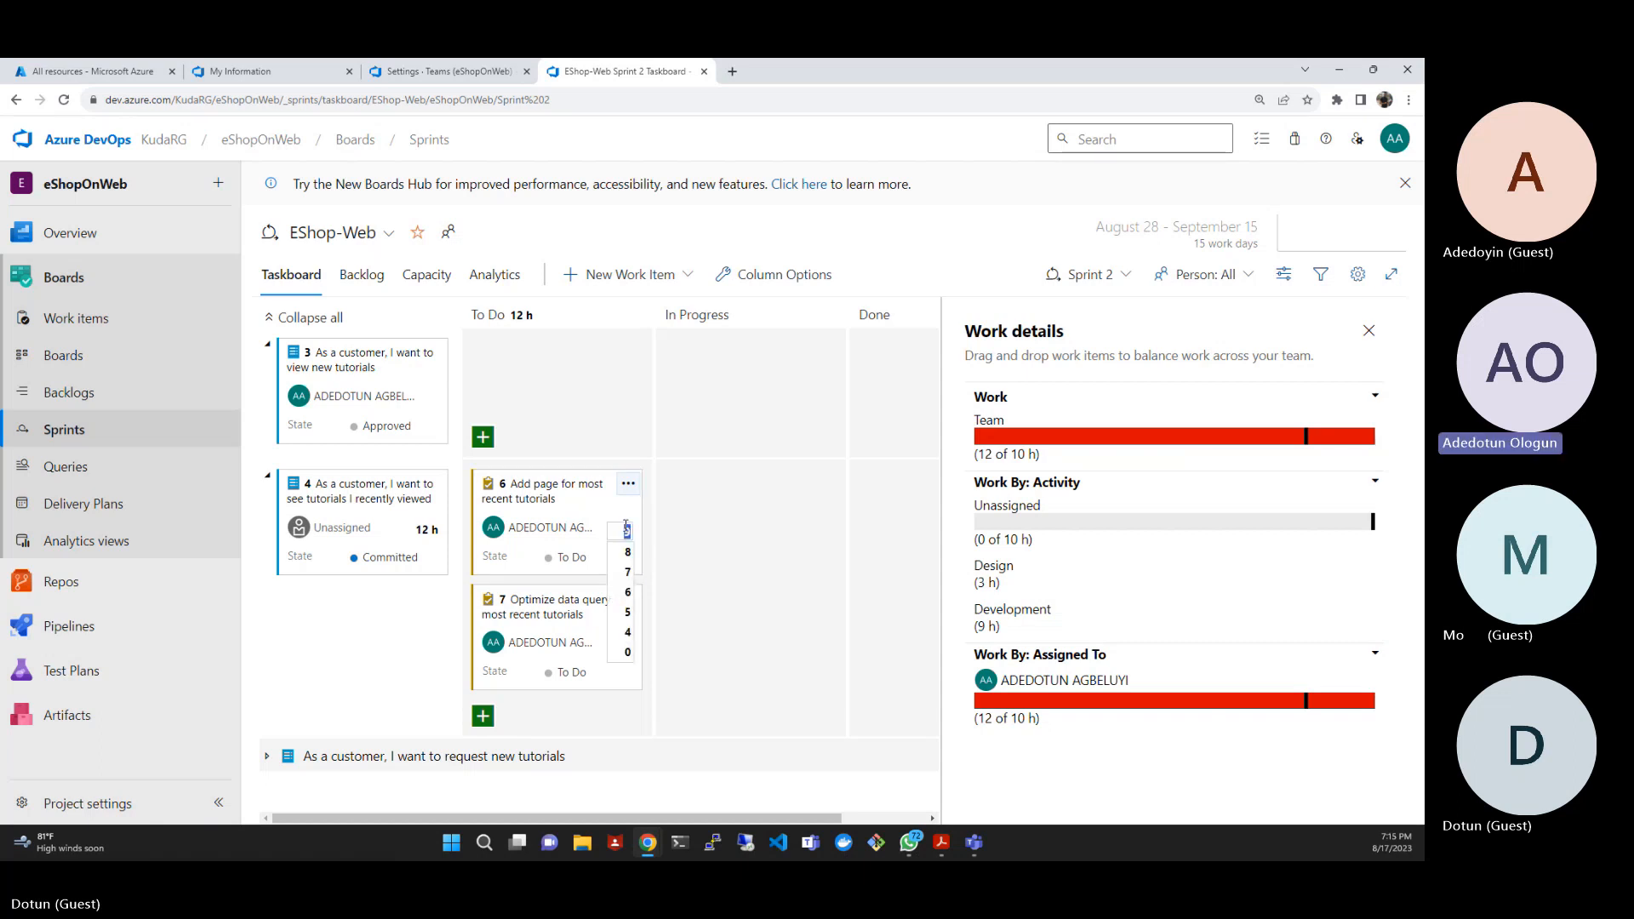
click(632, 573)
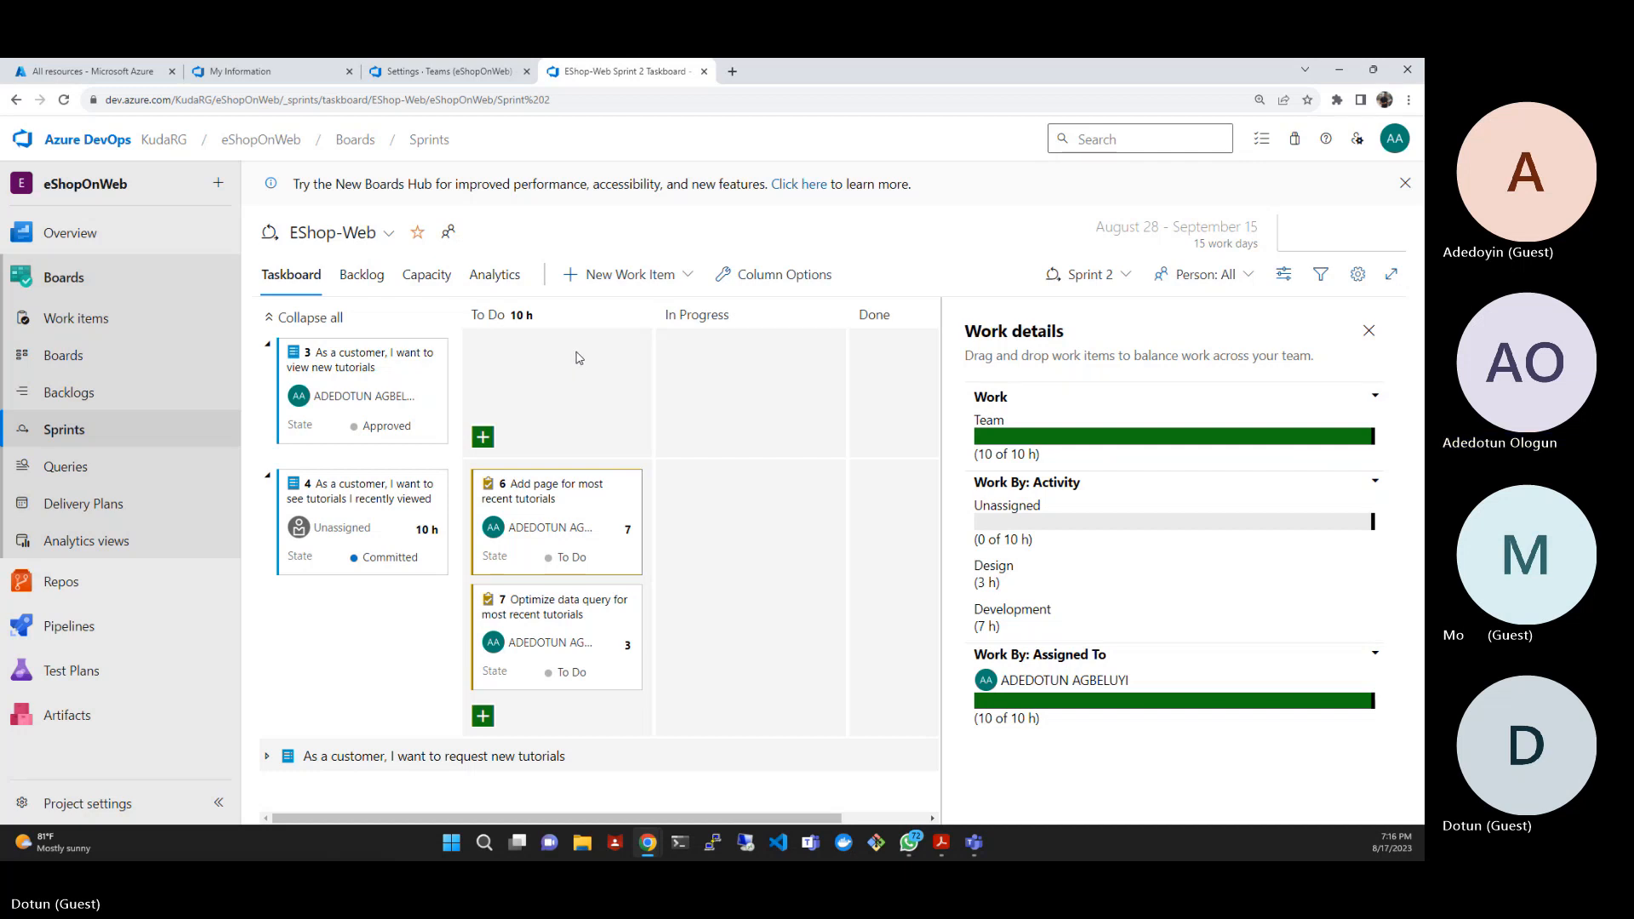
- Add a card styling rule named Development in the team settings for the Sprint 2 taskboard
click(1355, 273)
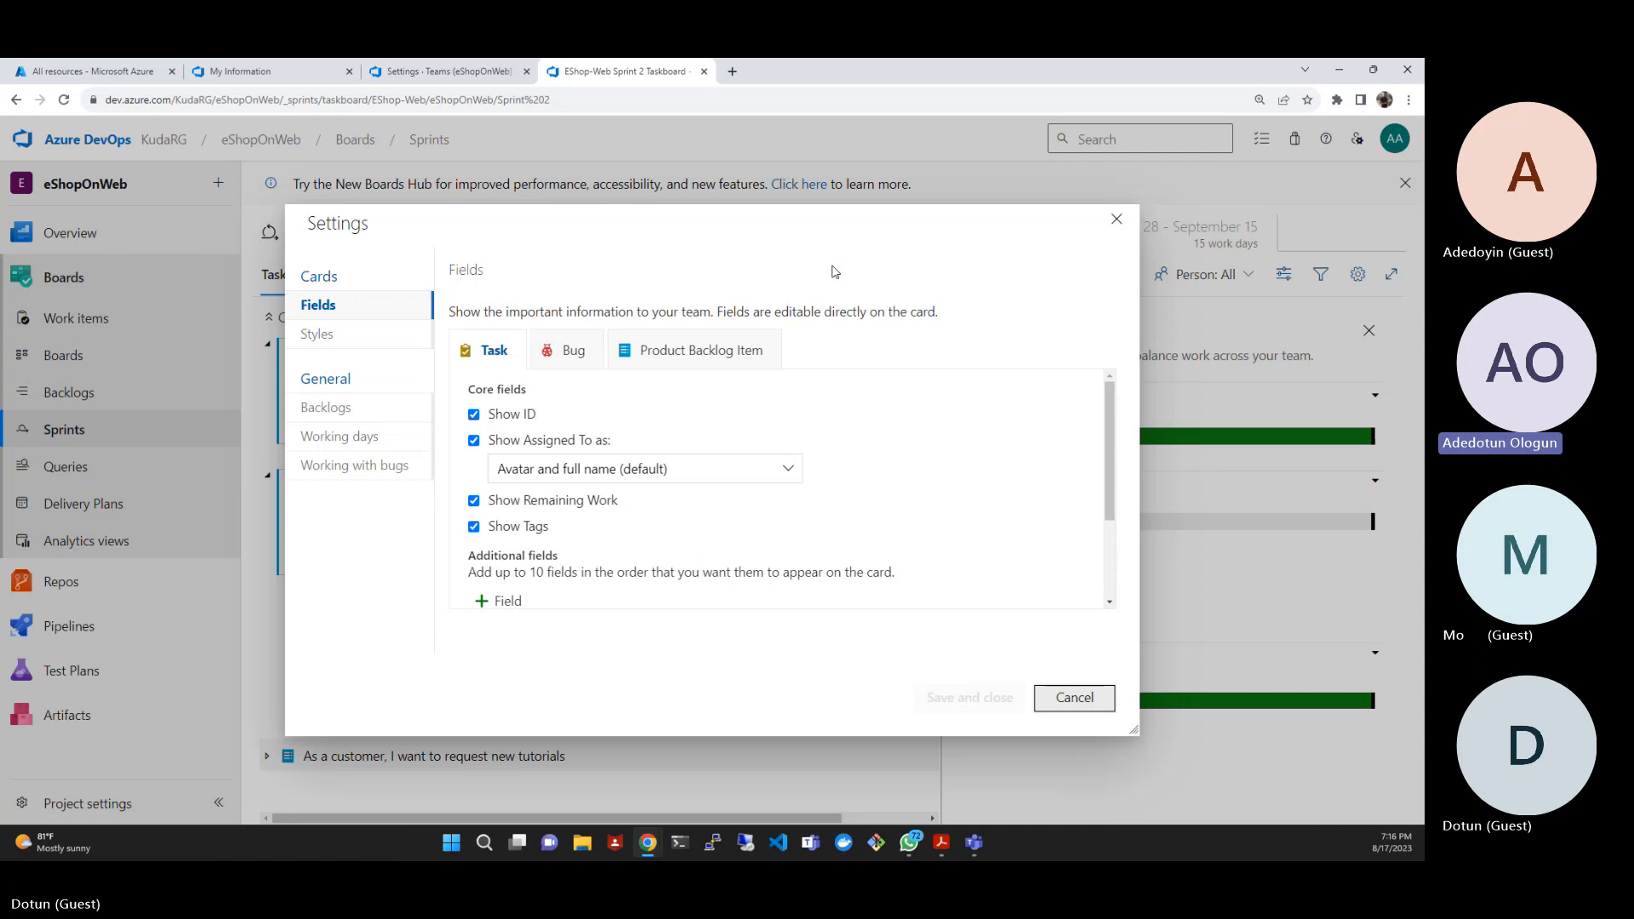
click(373, 334)
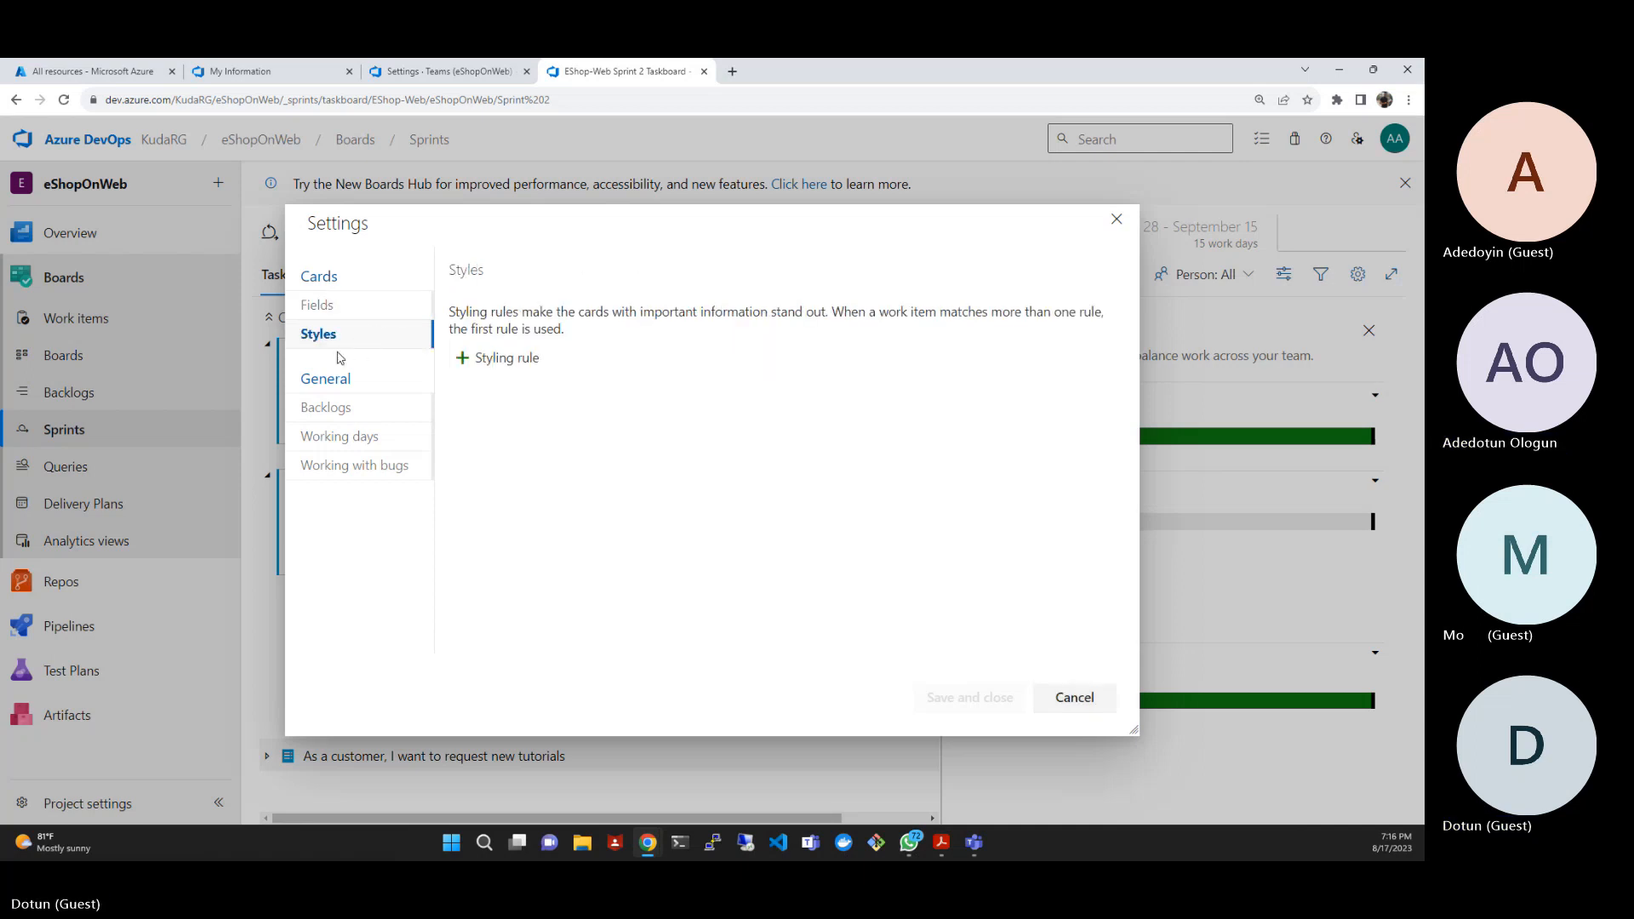
click(506, 358)
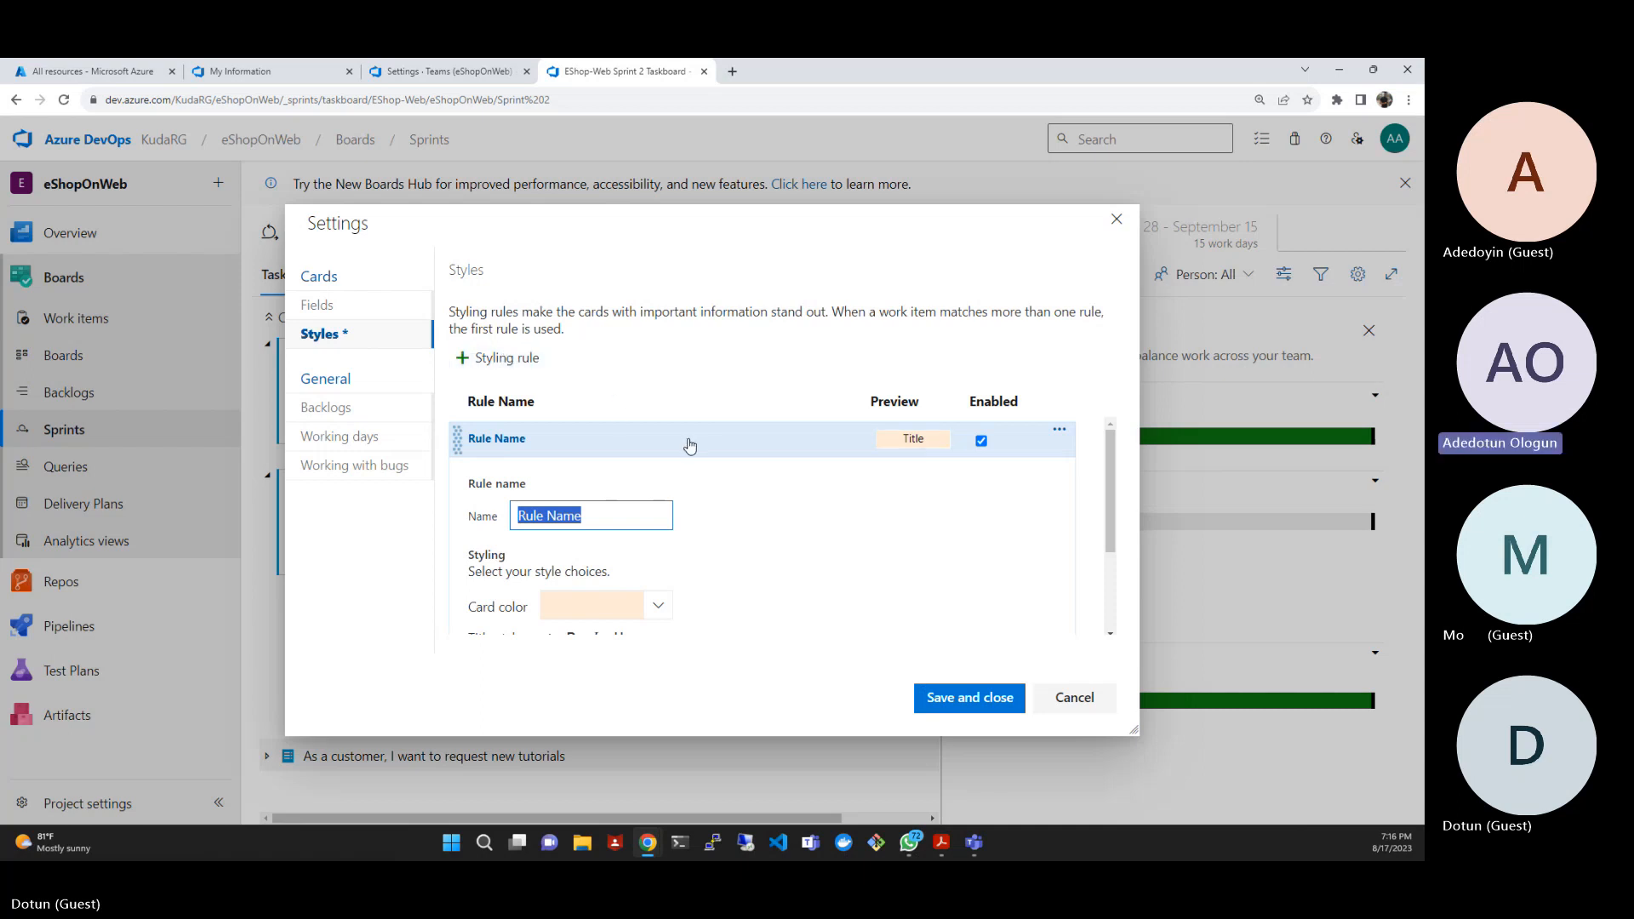
scroll(691, 446, down, 2)
scroll(691, 446, up, 2)
key(BackSpace)
text(Develop)
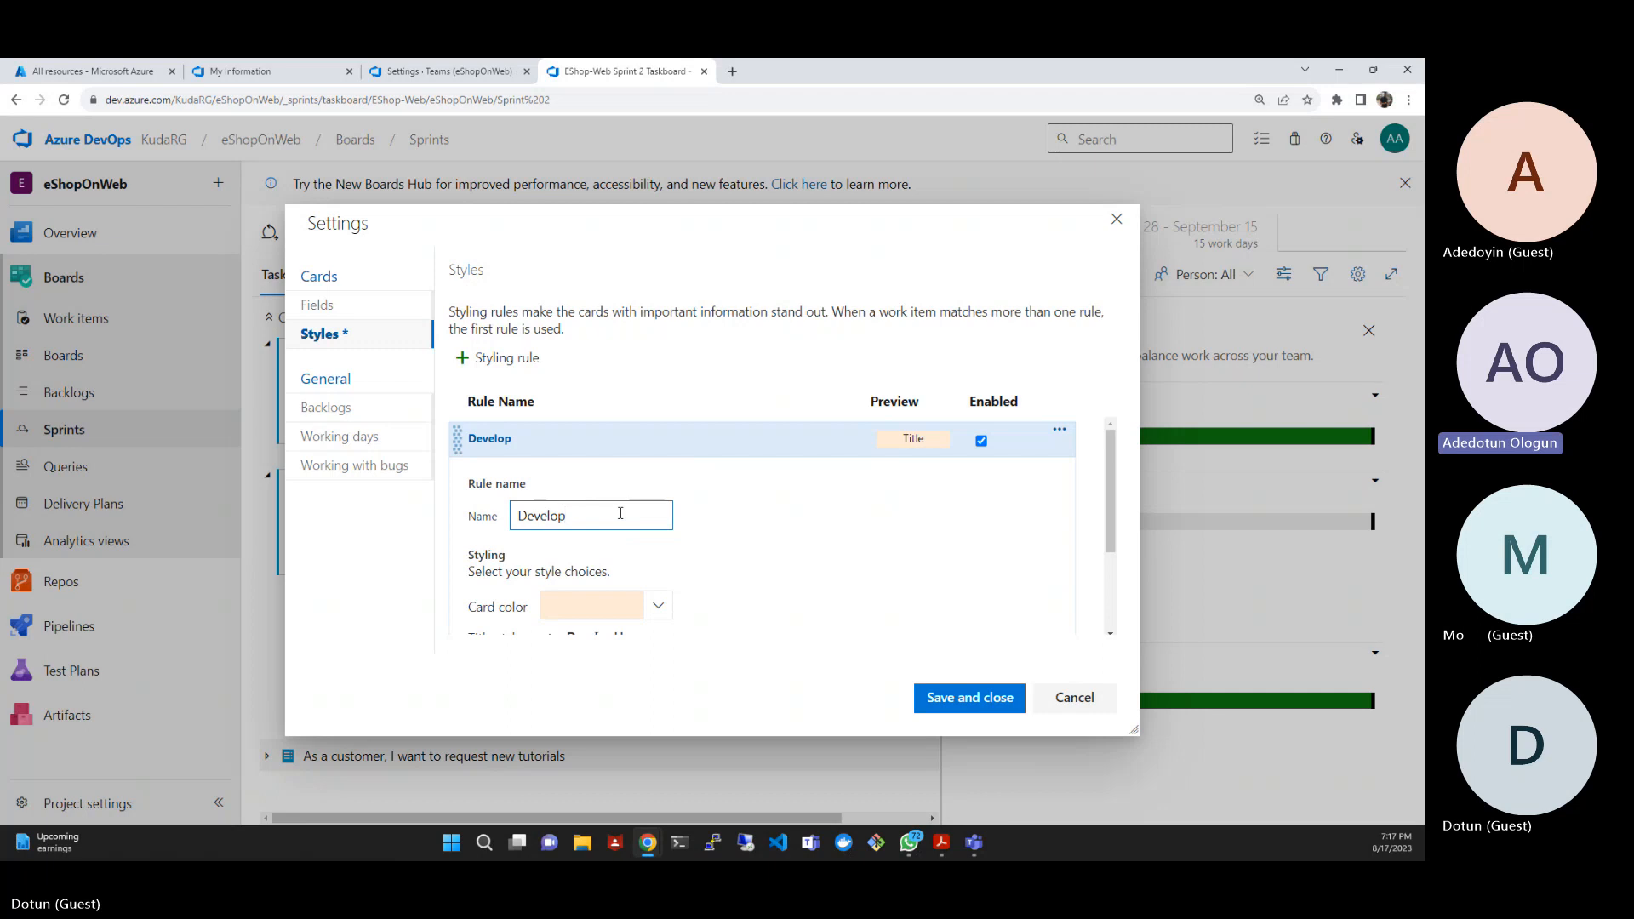
text(ment)
- Set the card color of the Development styling rule to the full-strength green #66d589
scroll(778, 566, down, 2)
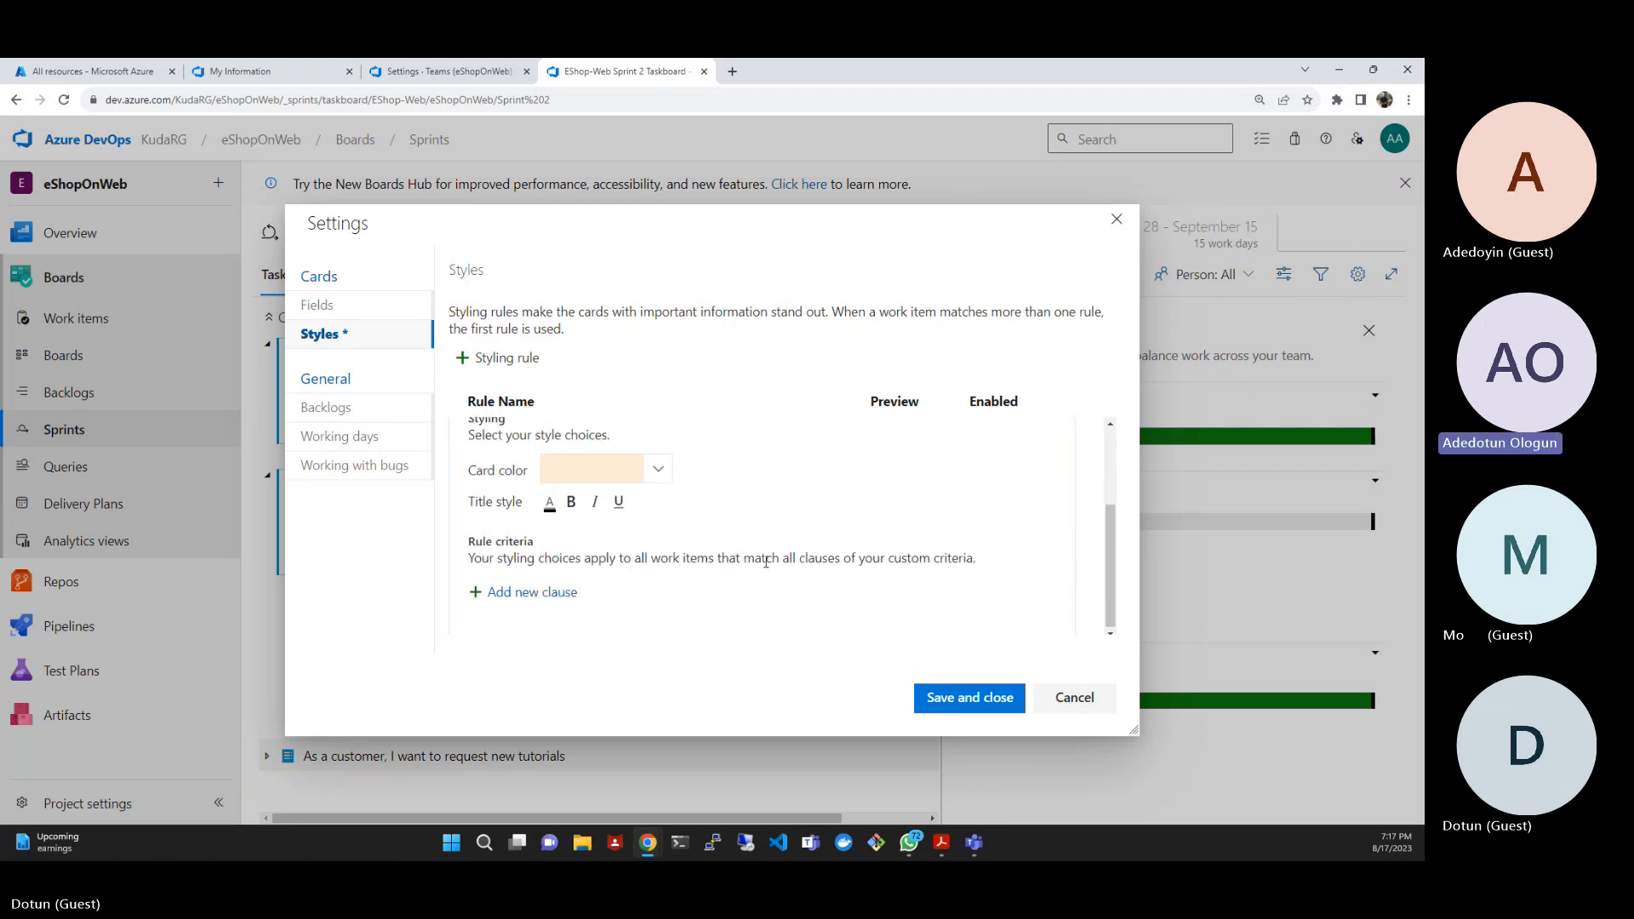
scroll(766, 562, up, 2)
scroll(766, 562, down, 2)
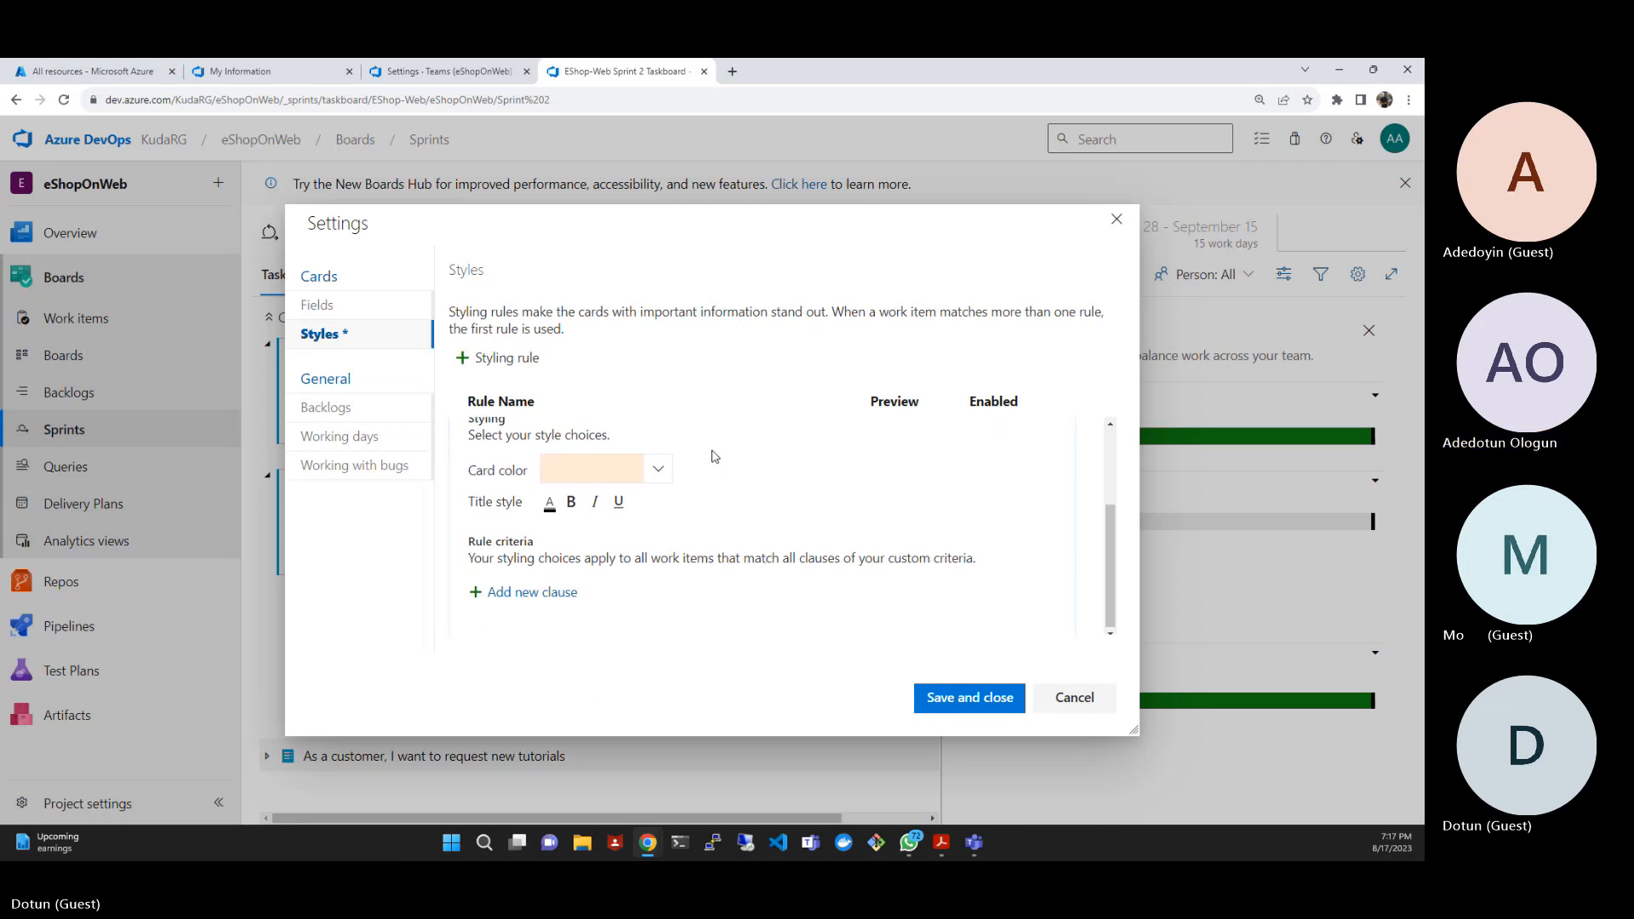
click(663, 470)
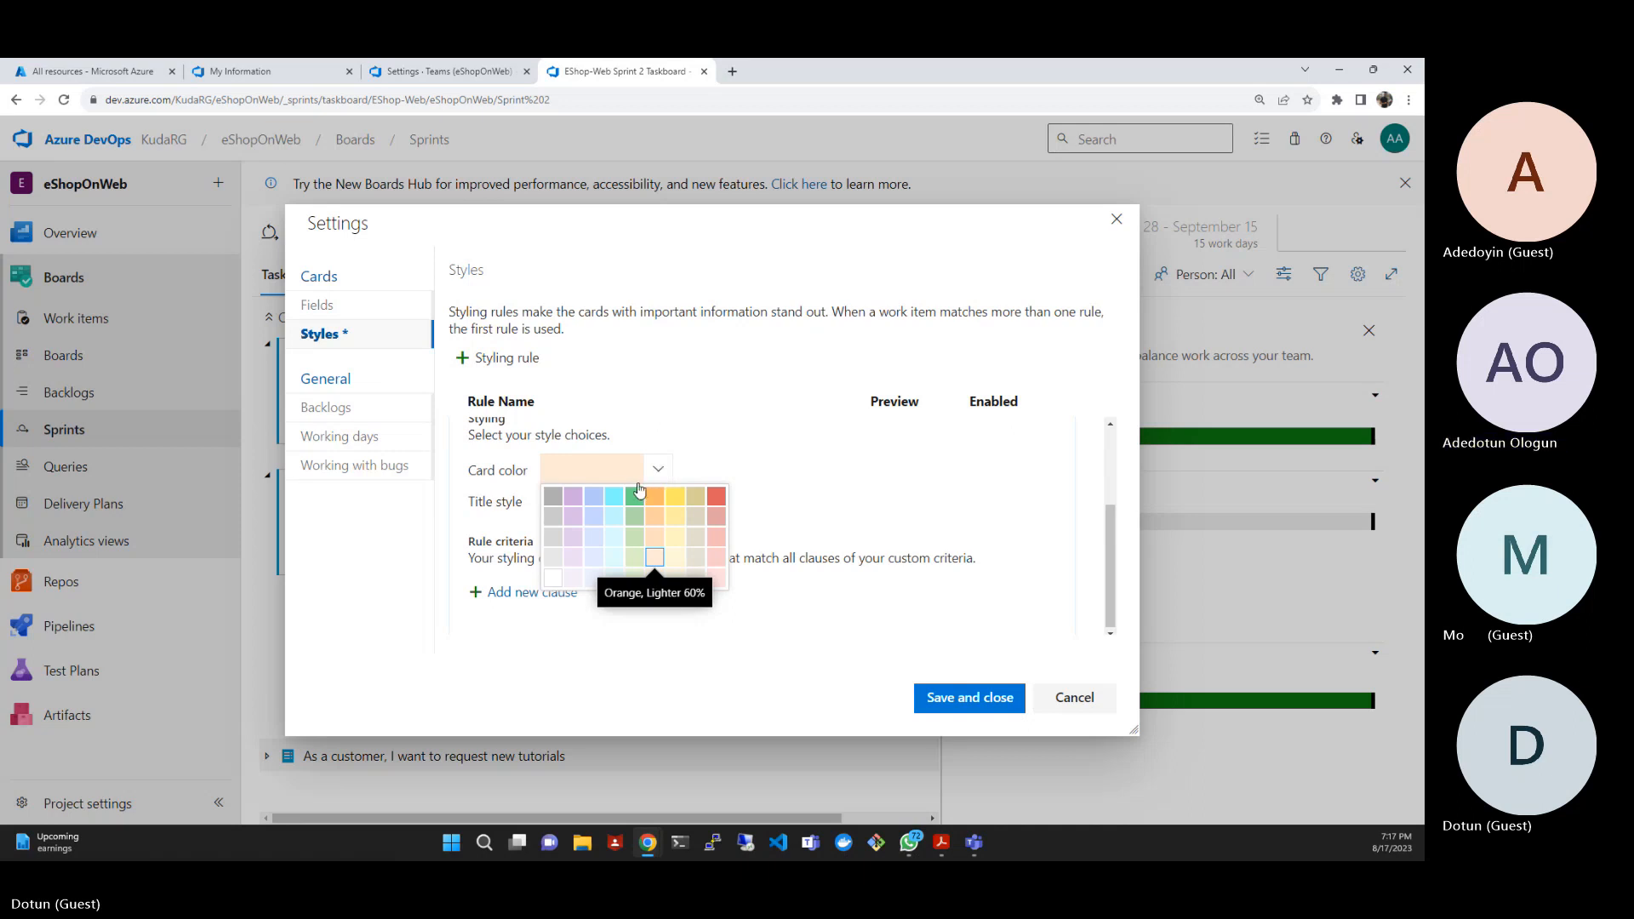
click(636, 494)
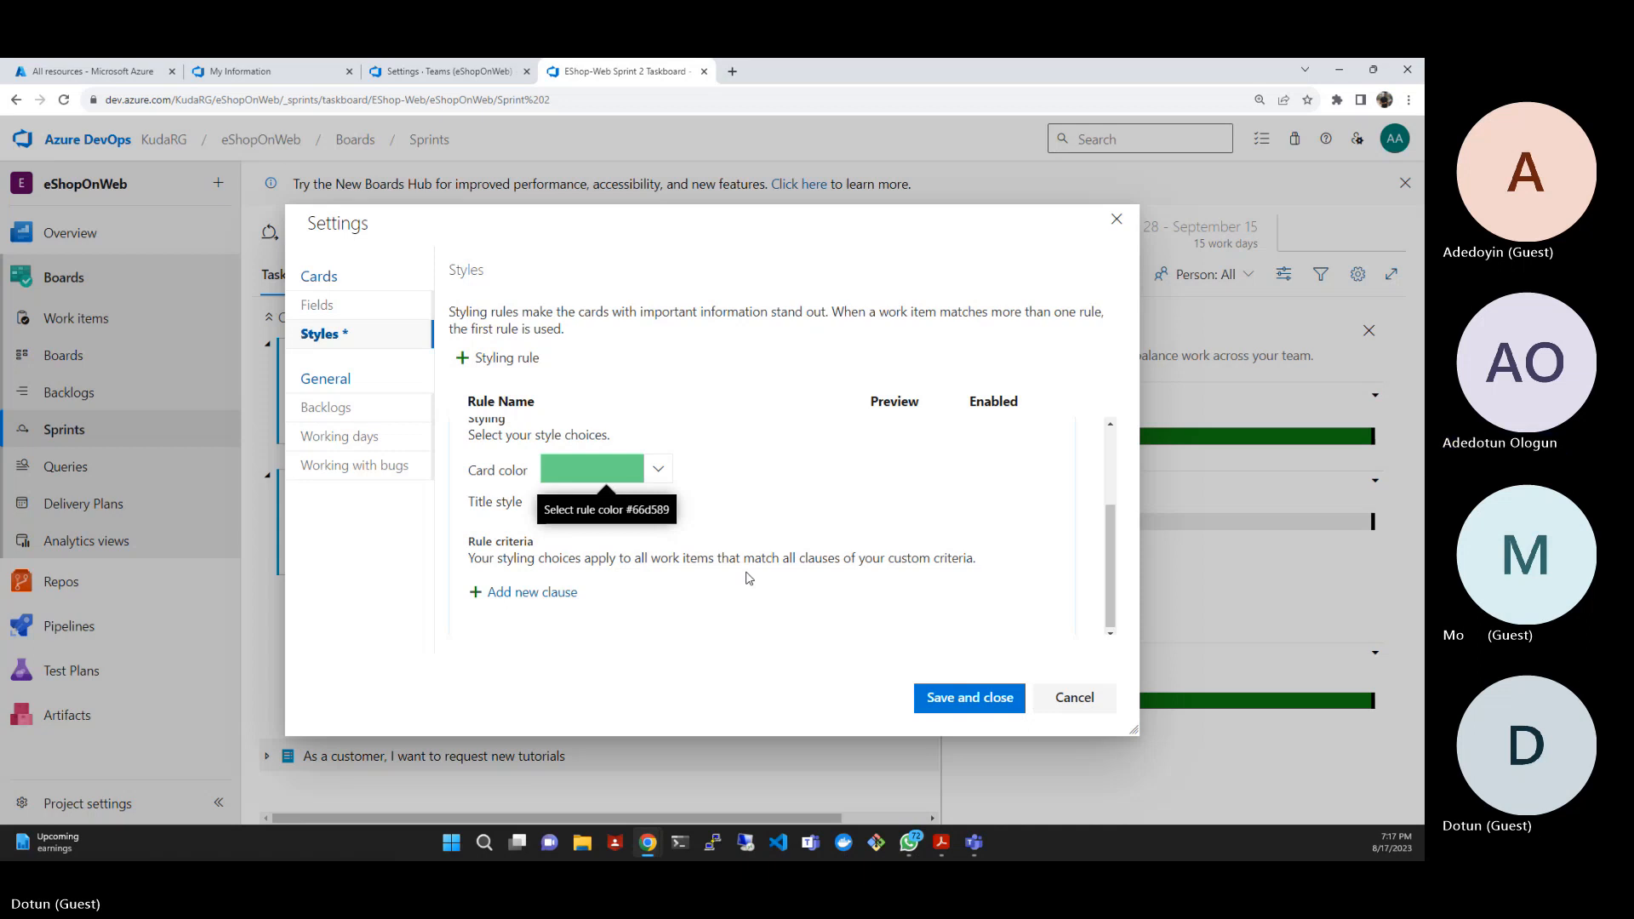
- Add a criteria clause to the Development styling rule with Activity as its field
click(527, 599)
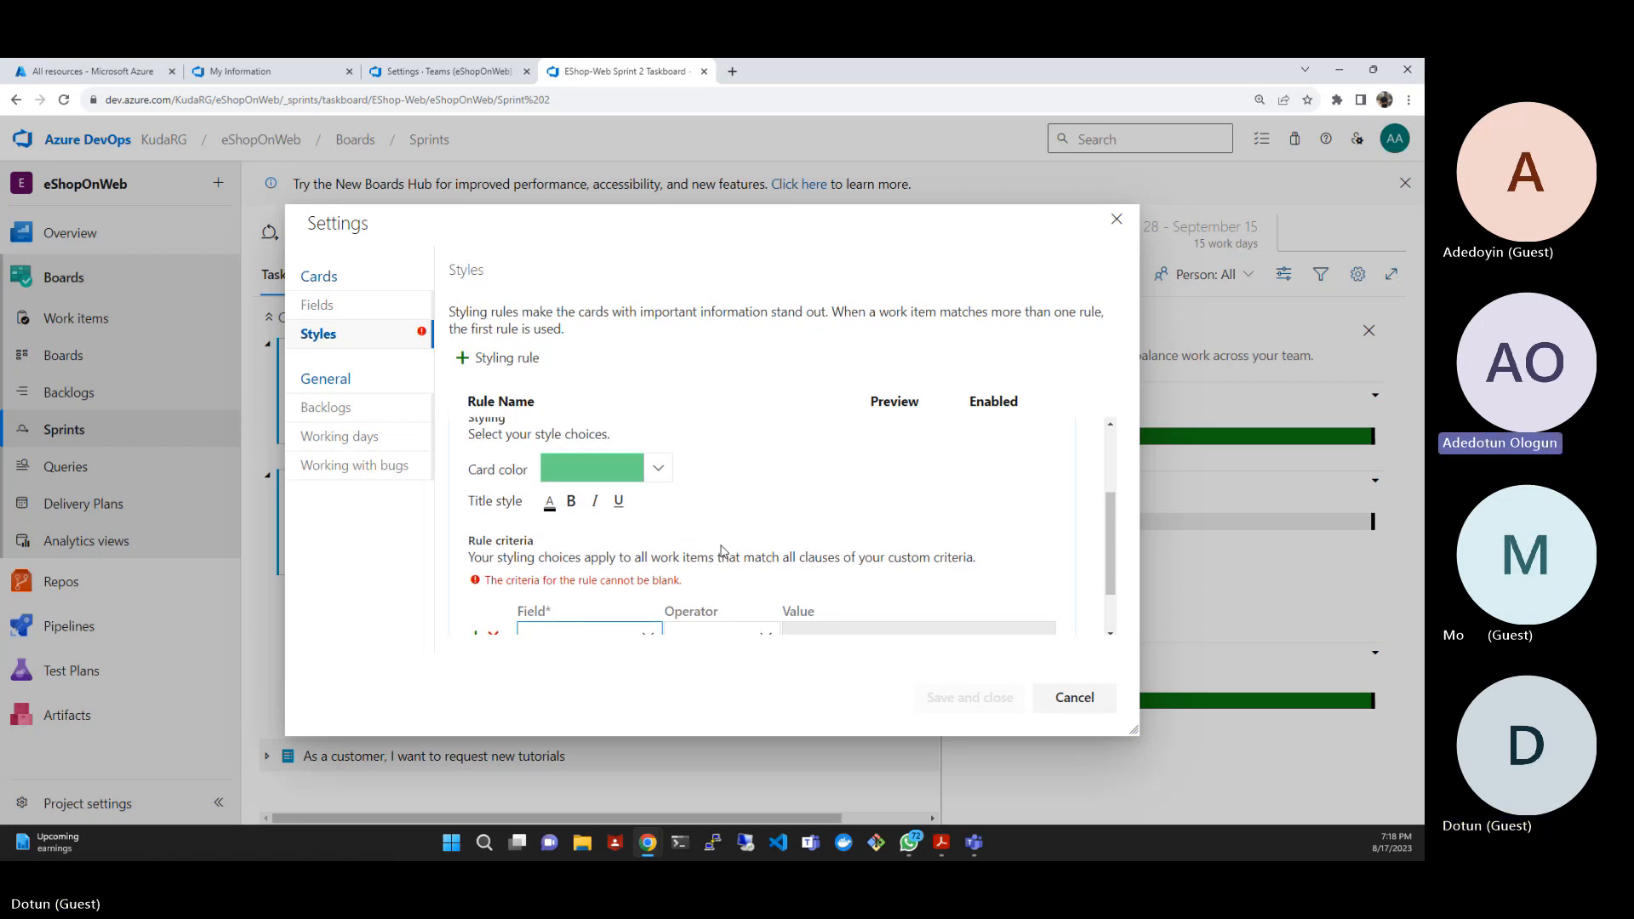
scroll(724, 552, down, 1)
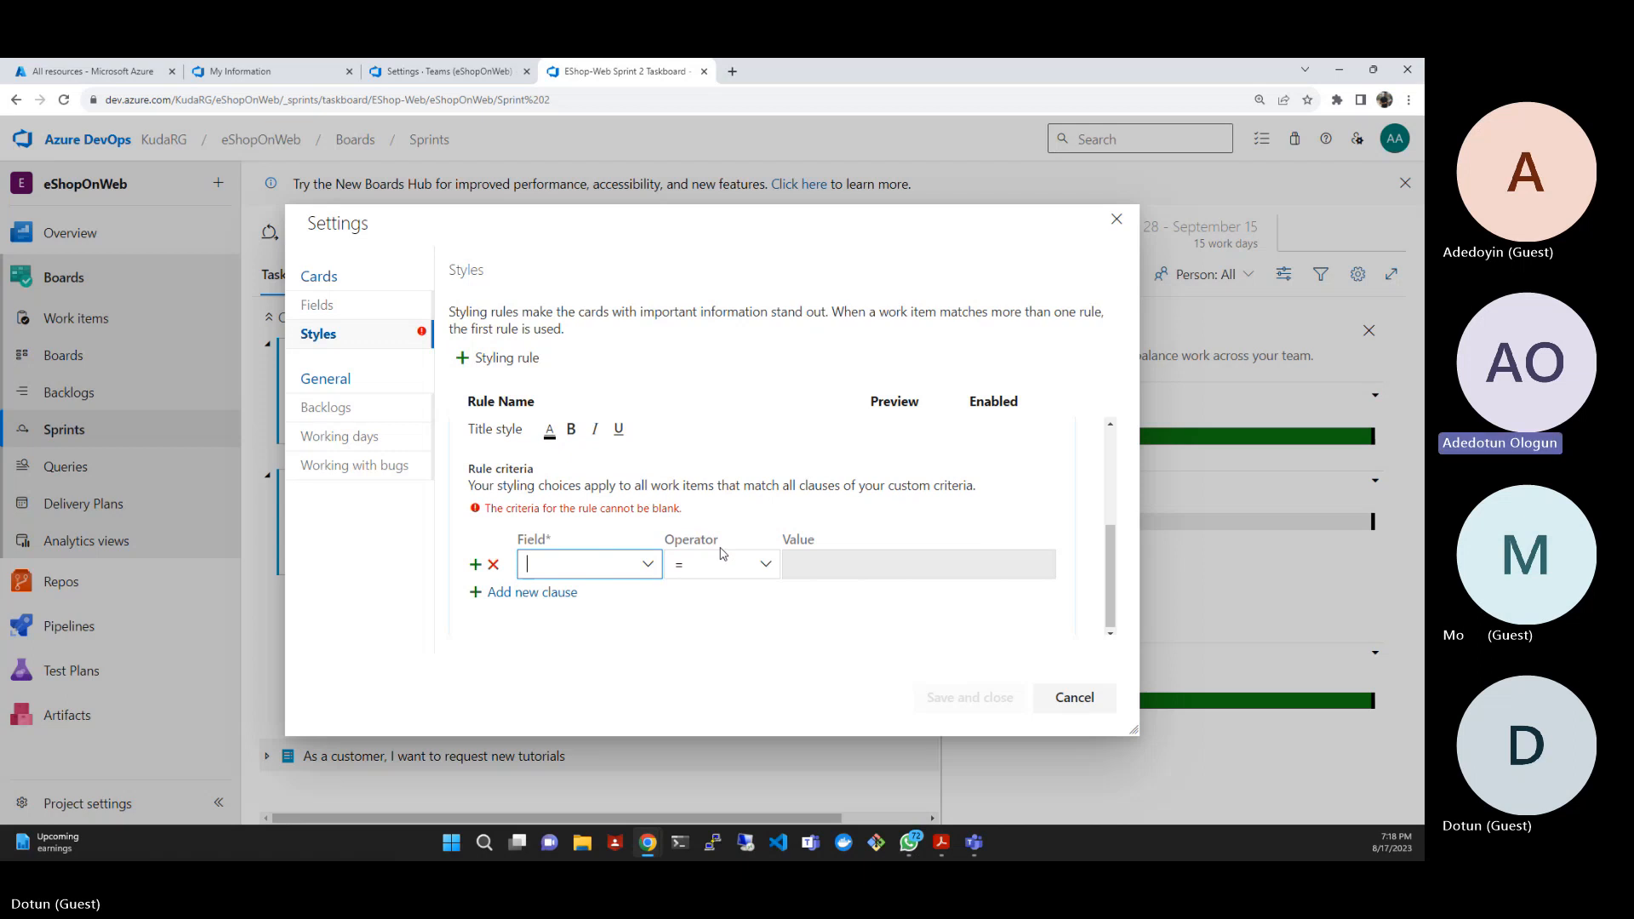
click(648, 567)
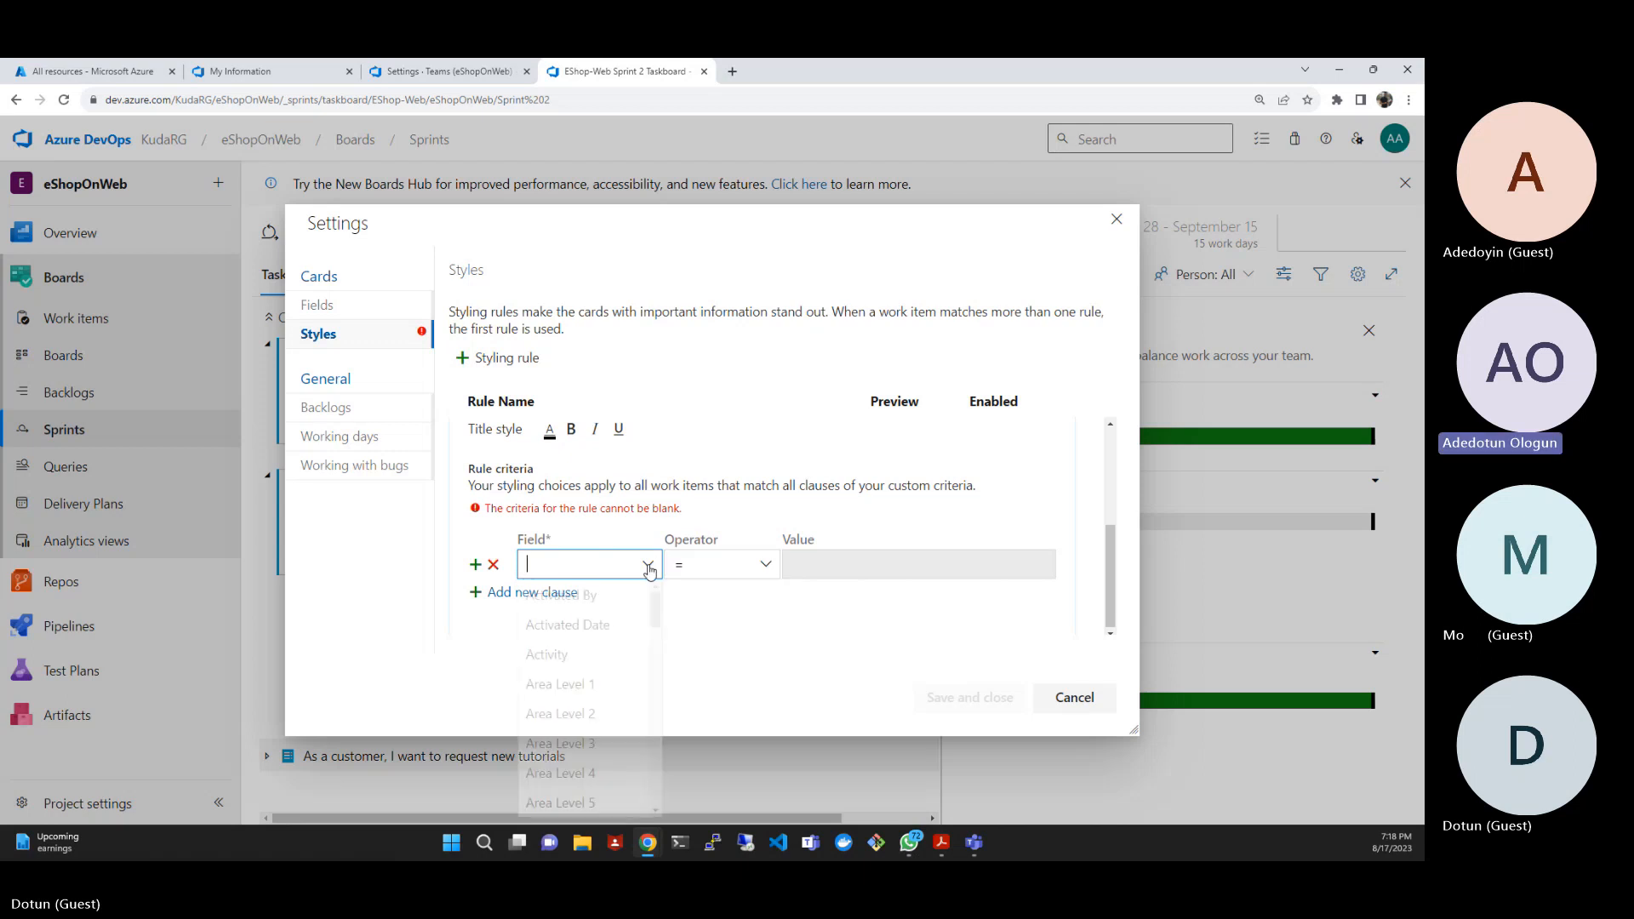
click(648, 567)
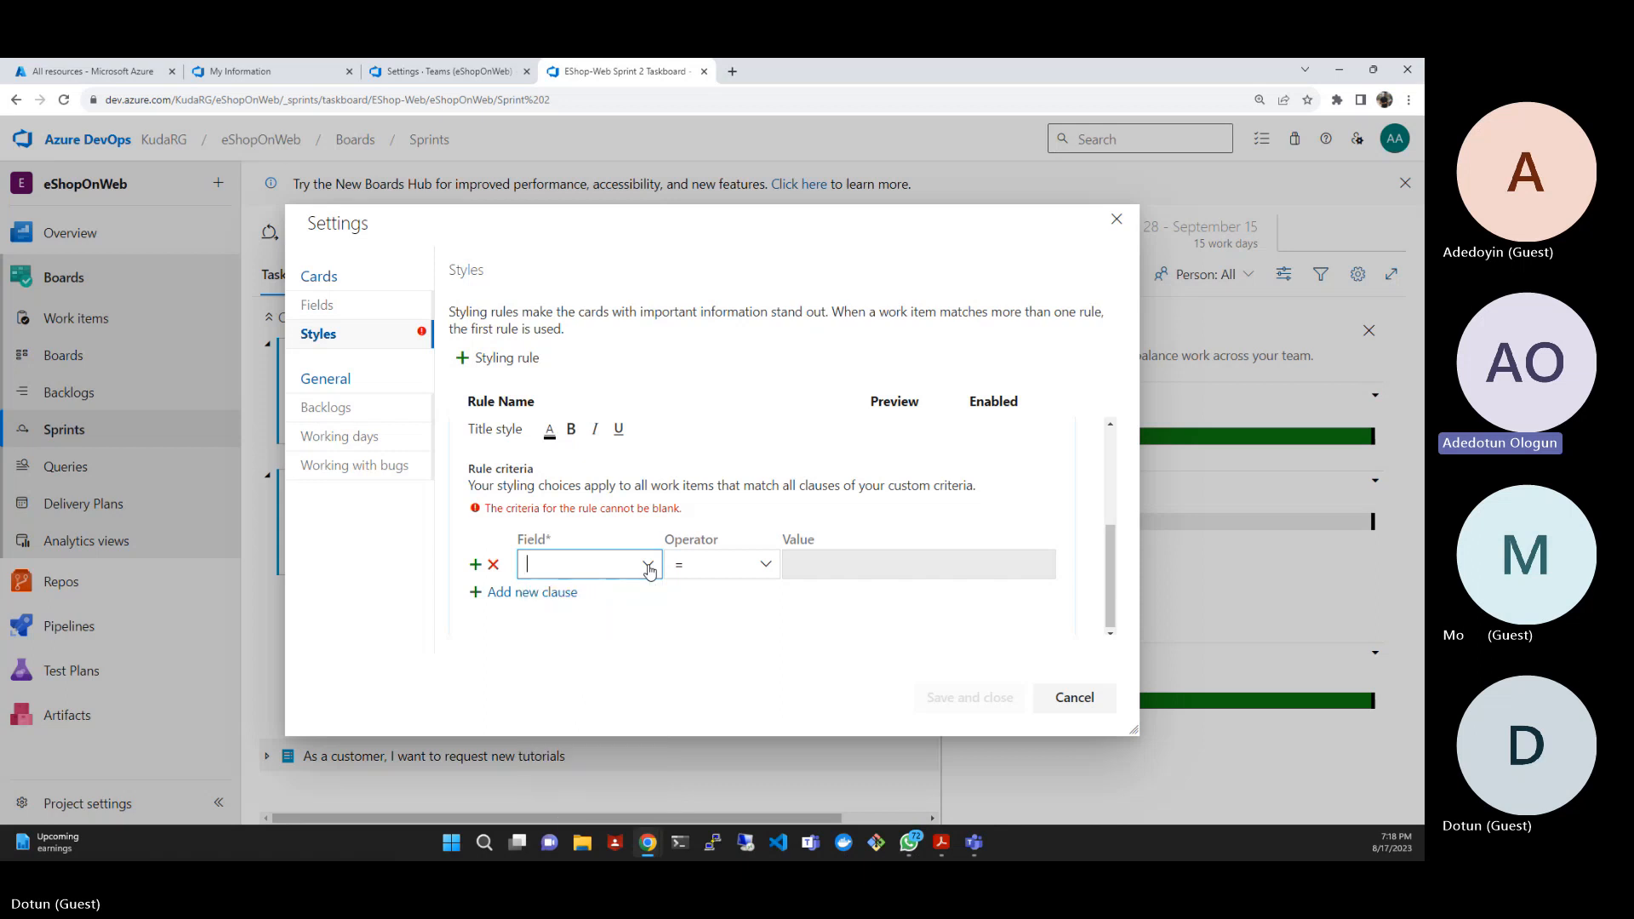
click(766, 570)
click(766, 566)
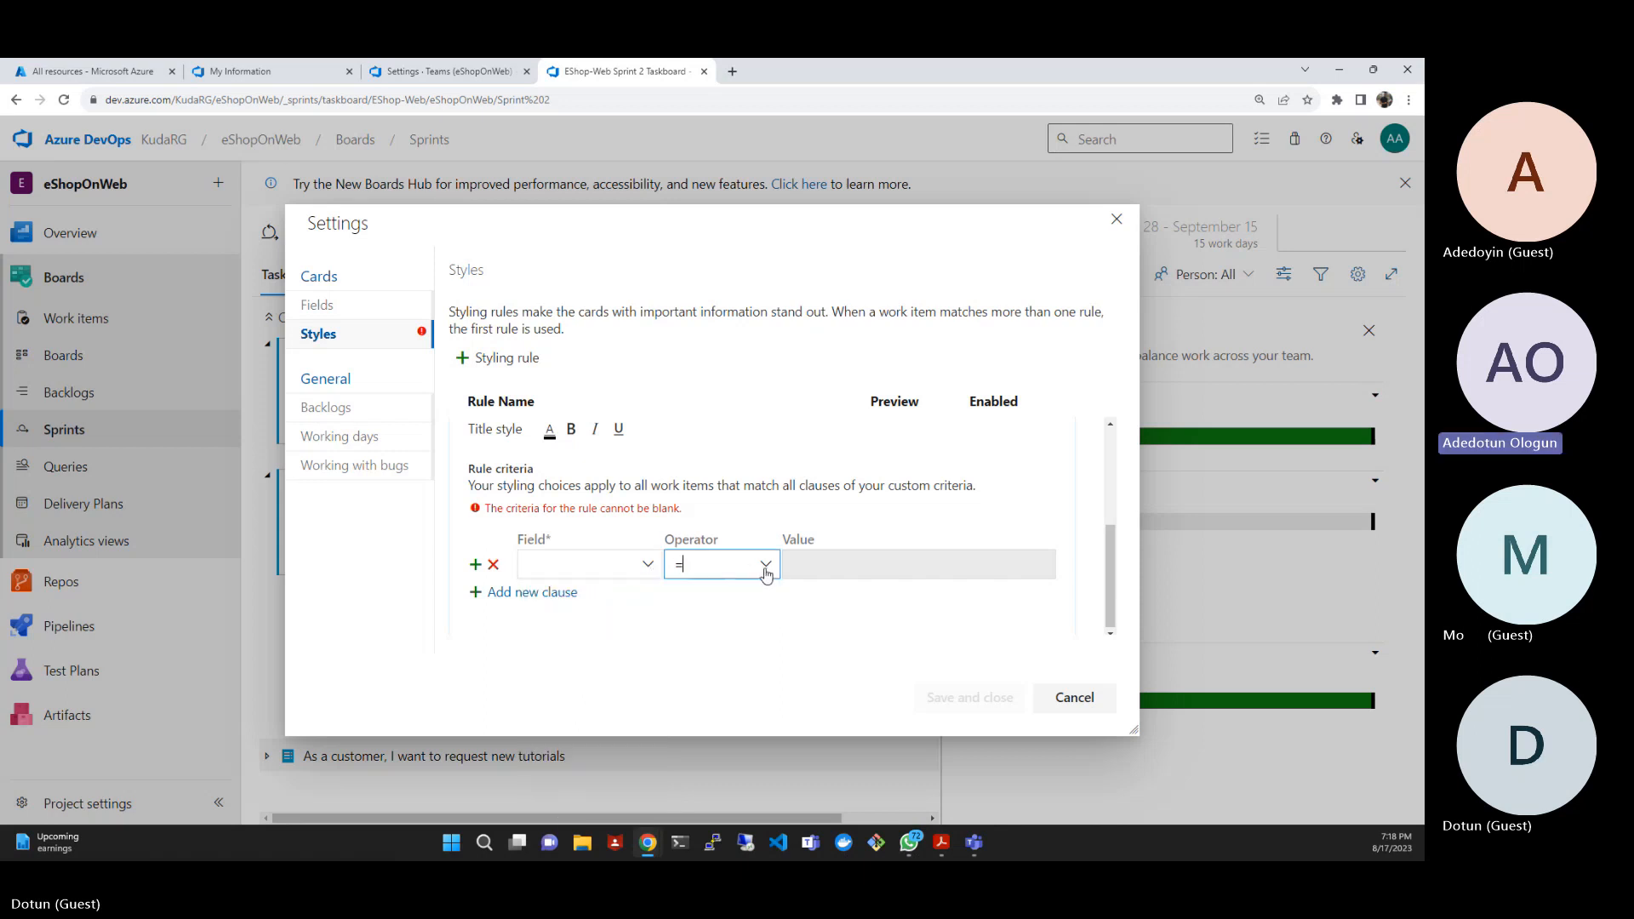
click(651, 566)
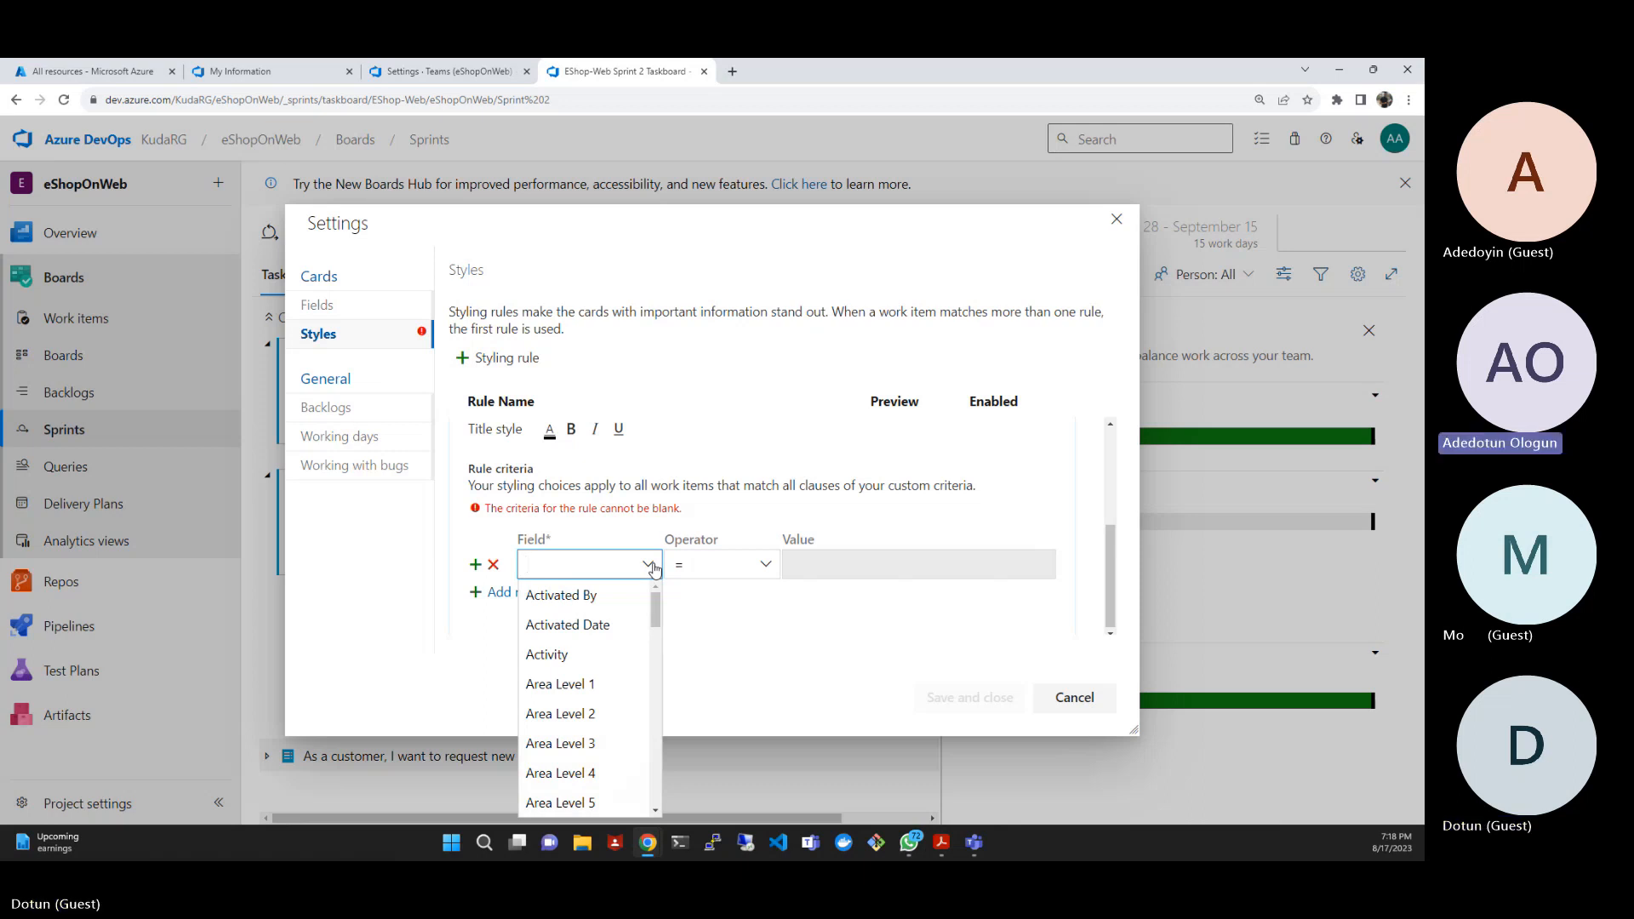
click(546, 654)
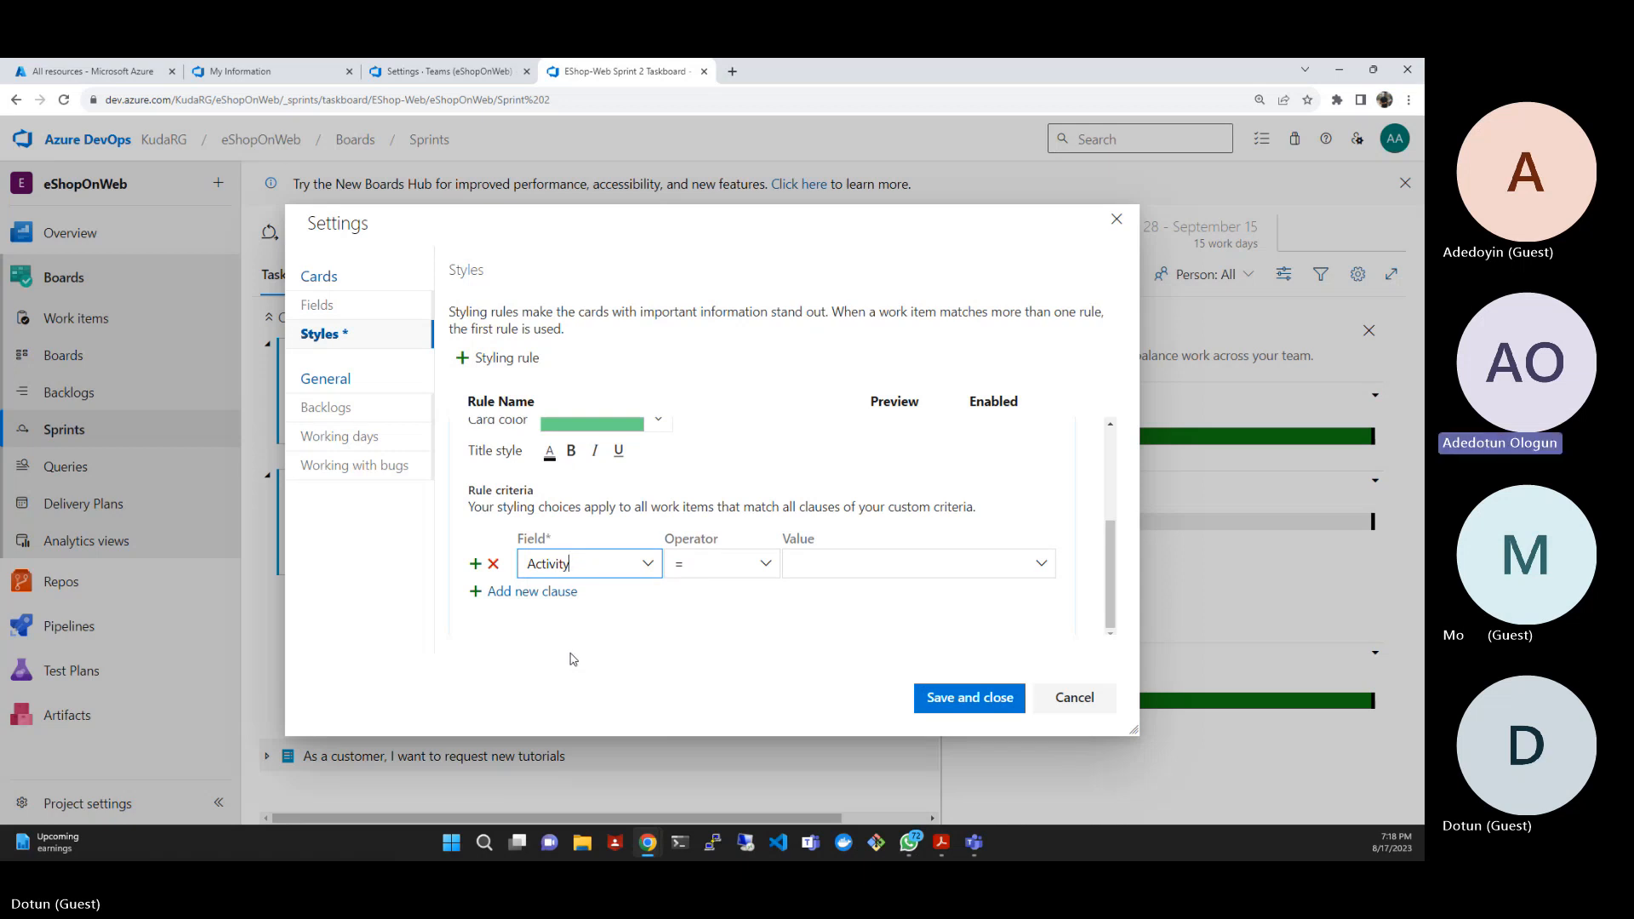
- Make the Activity clause equal (=) to Deployment, then save the styling rule and return to the taskboard
click(764, 569)
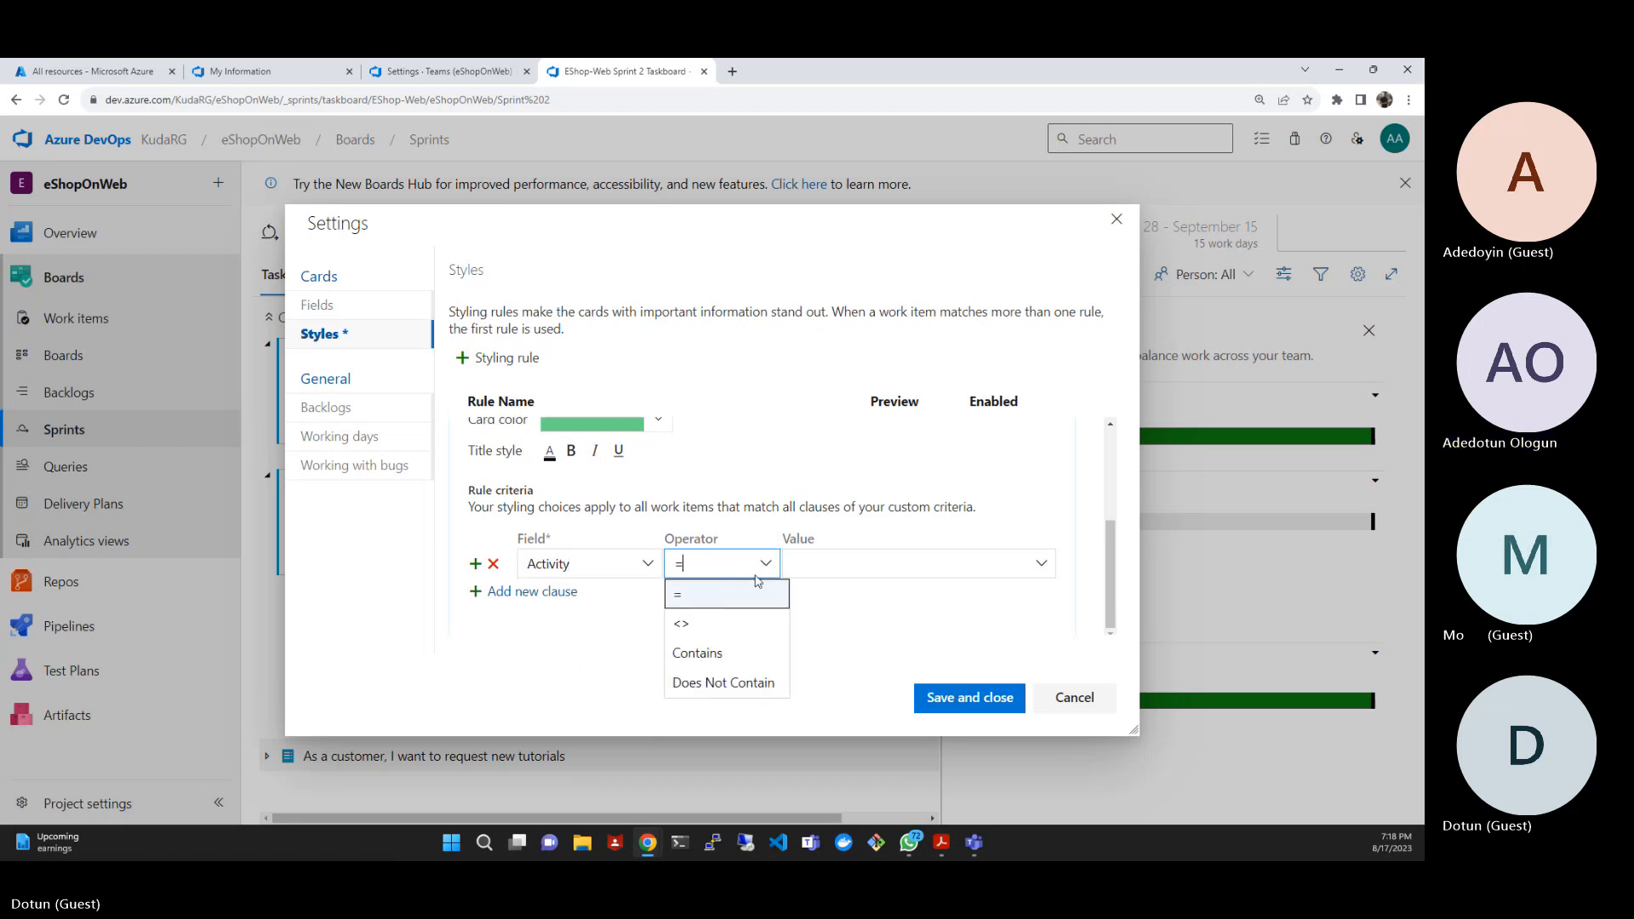
click(735, 599)
click(1022, 562)
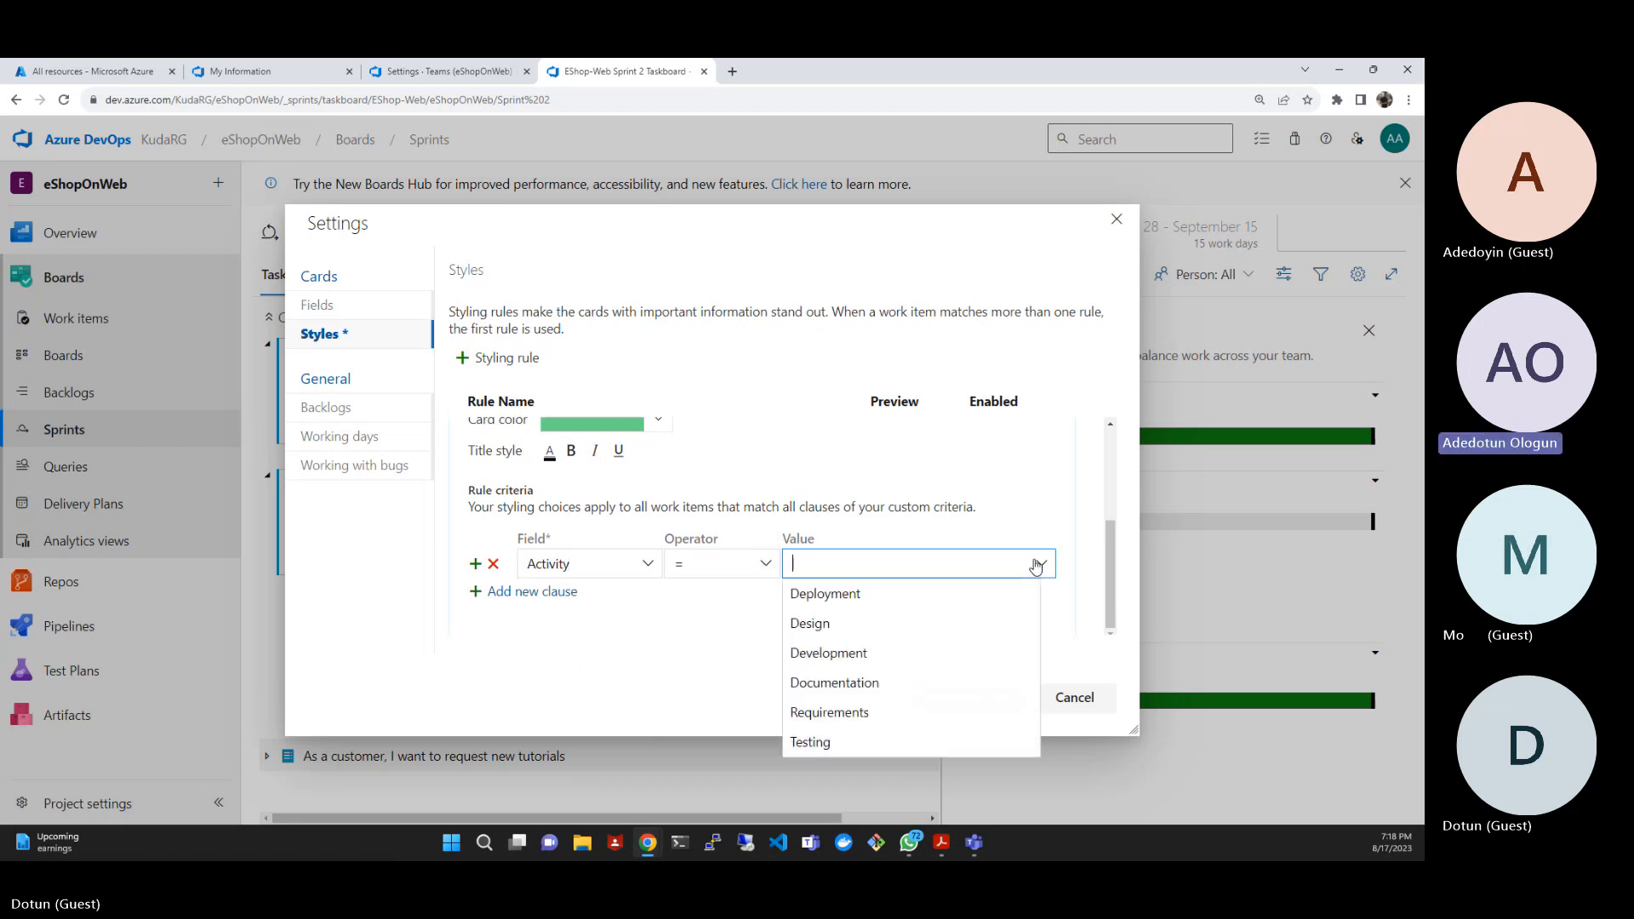
click(819, 597)
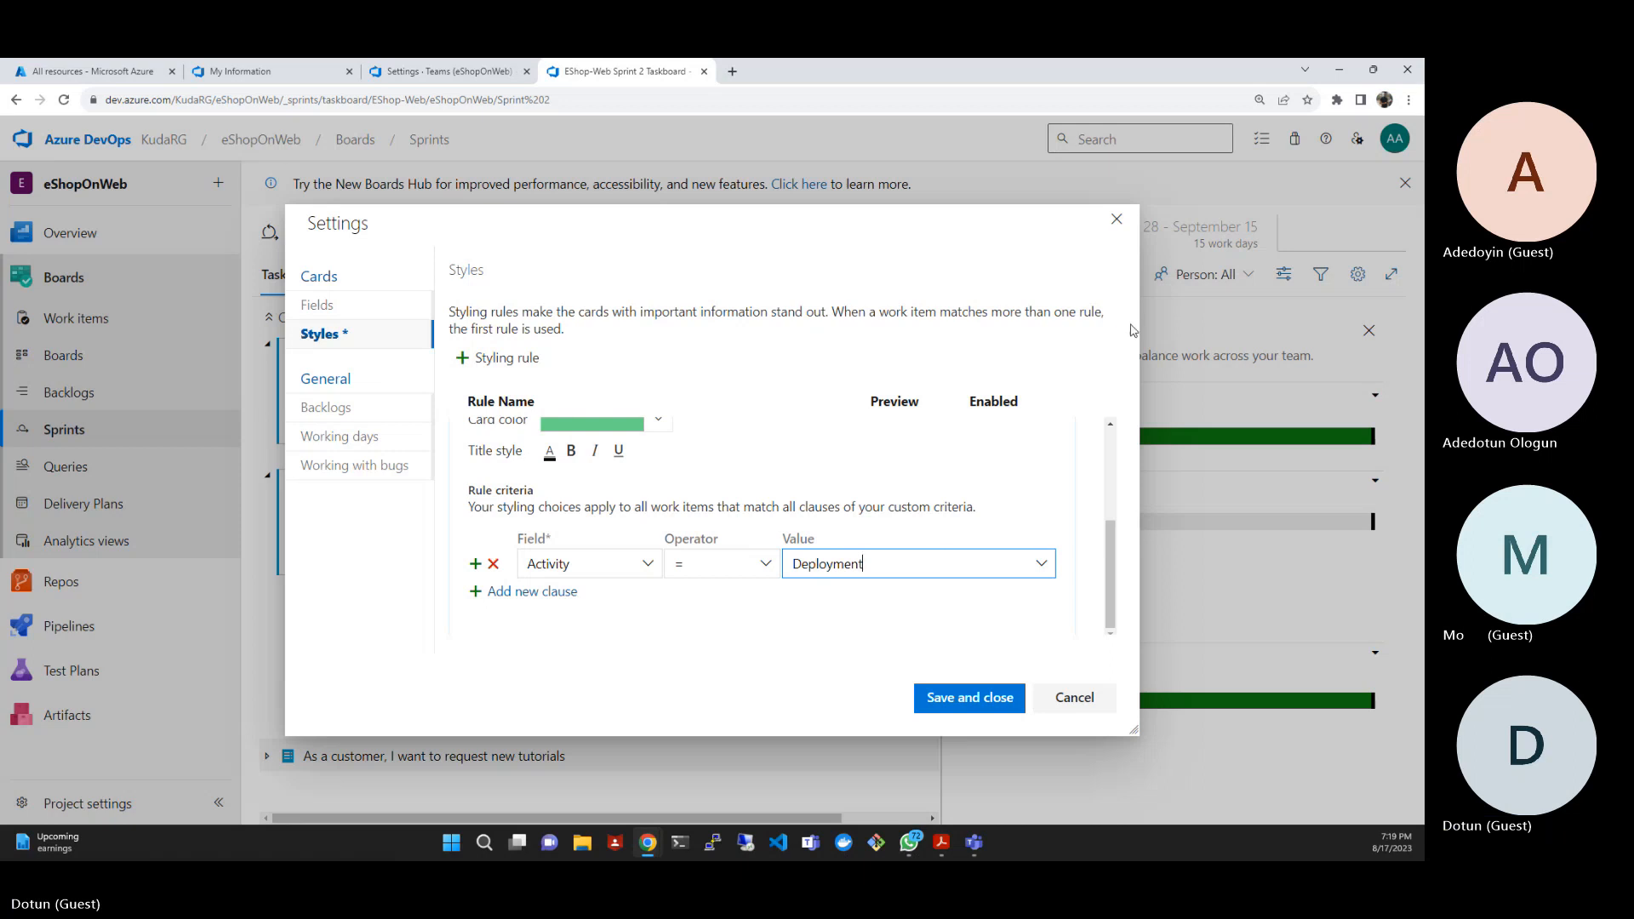
click(974, 696)
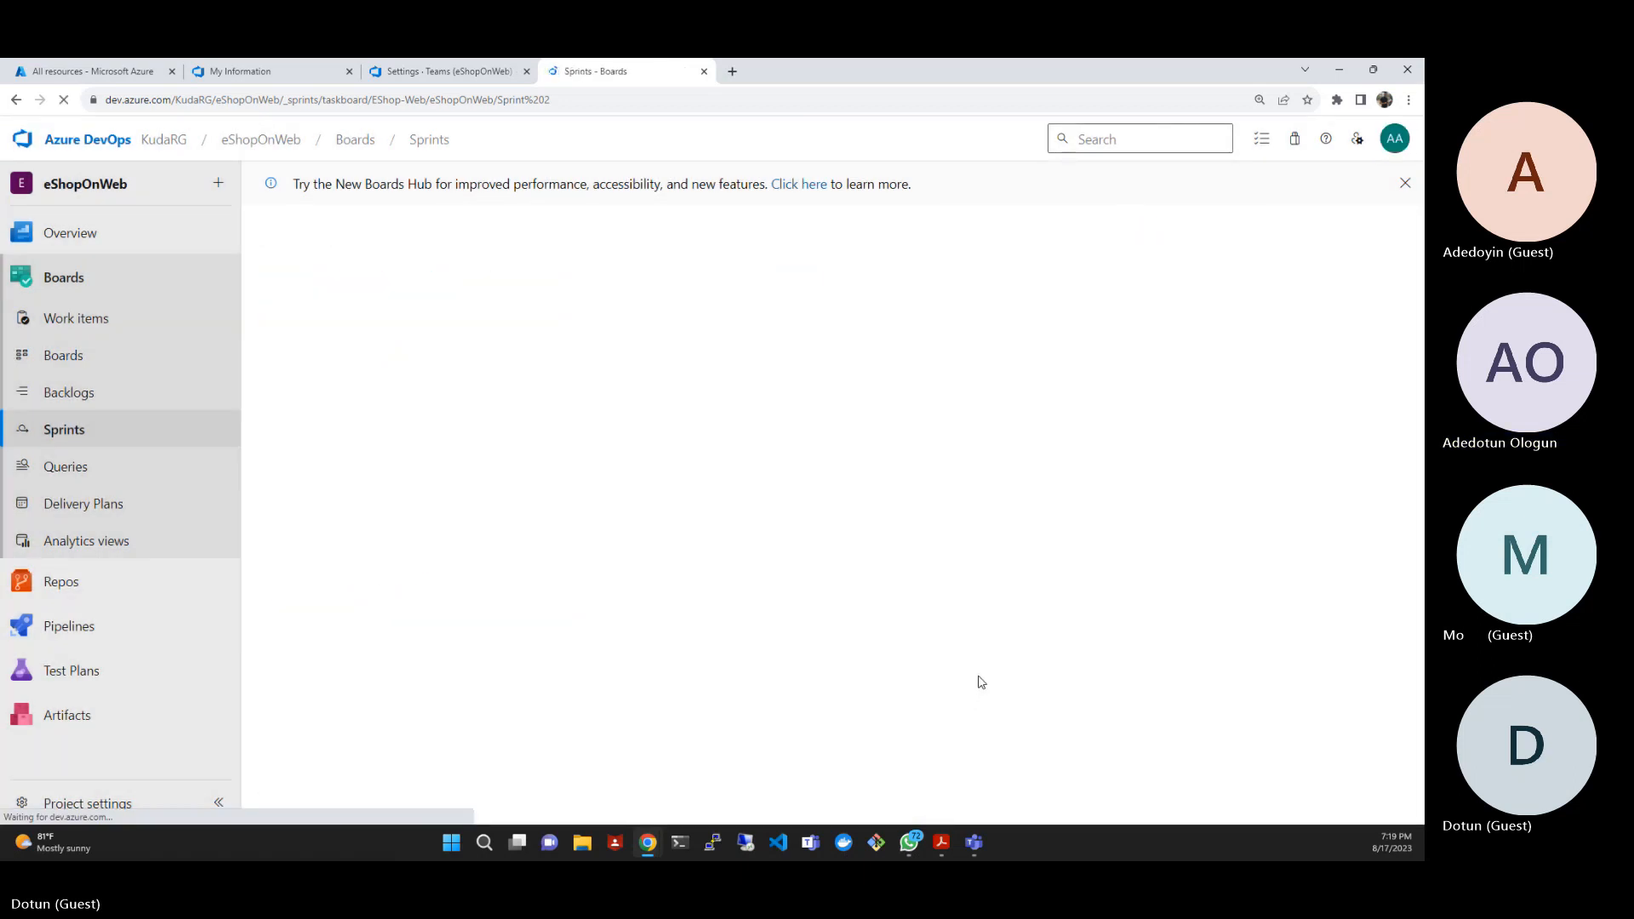
click(985, 678)
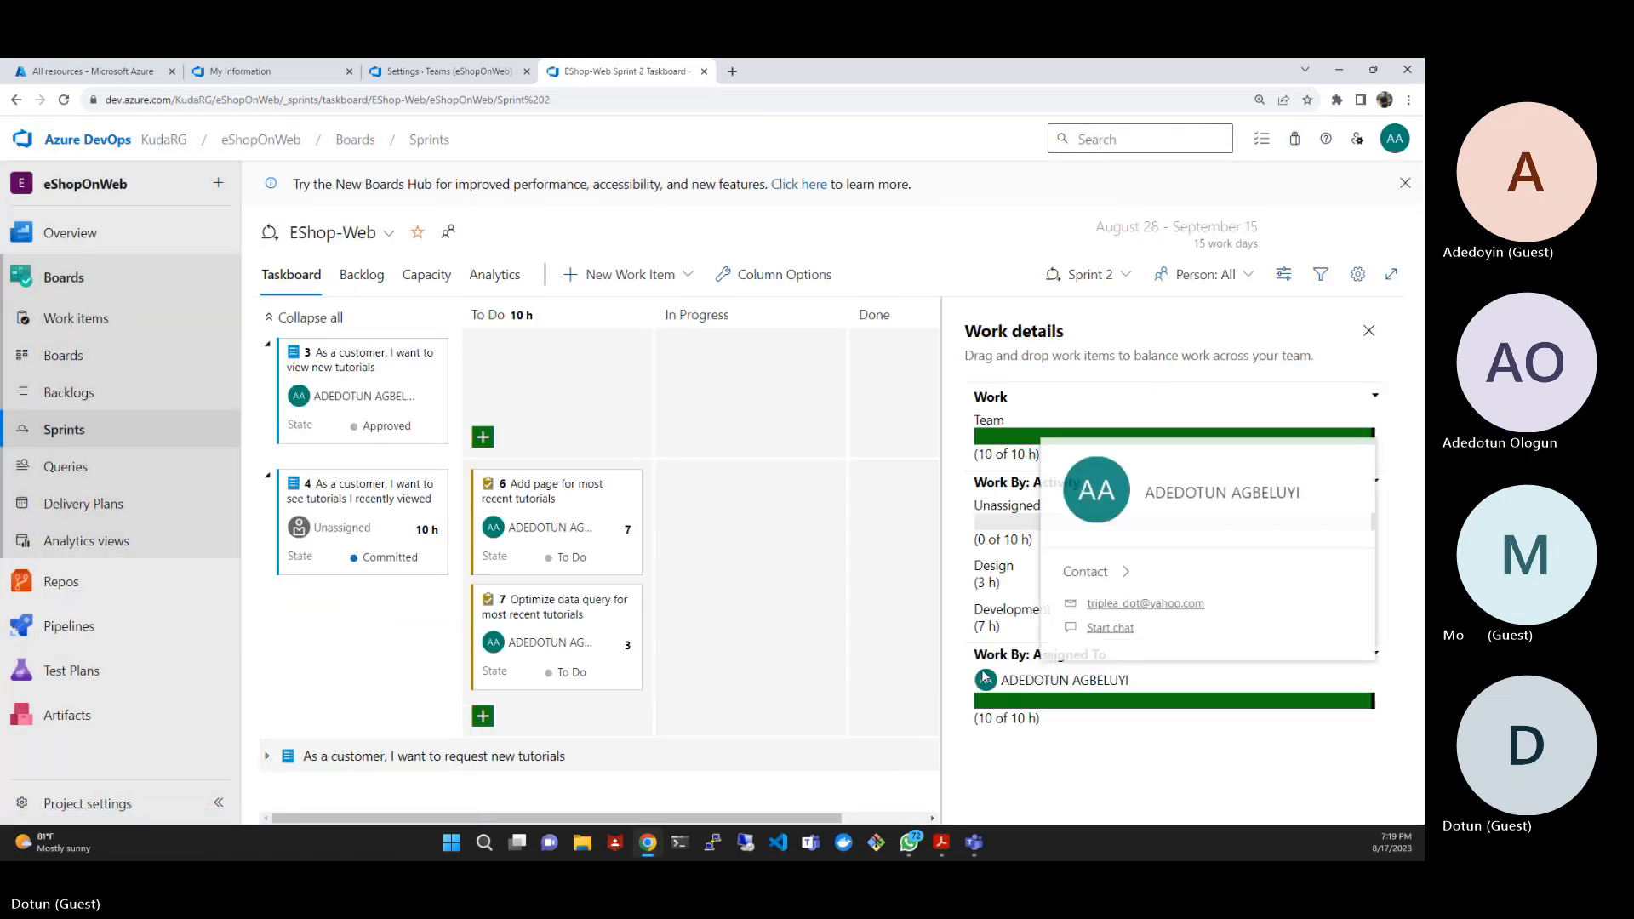
click(937, 244)
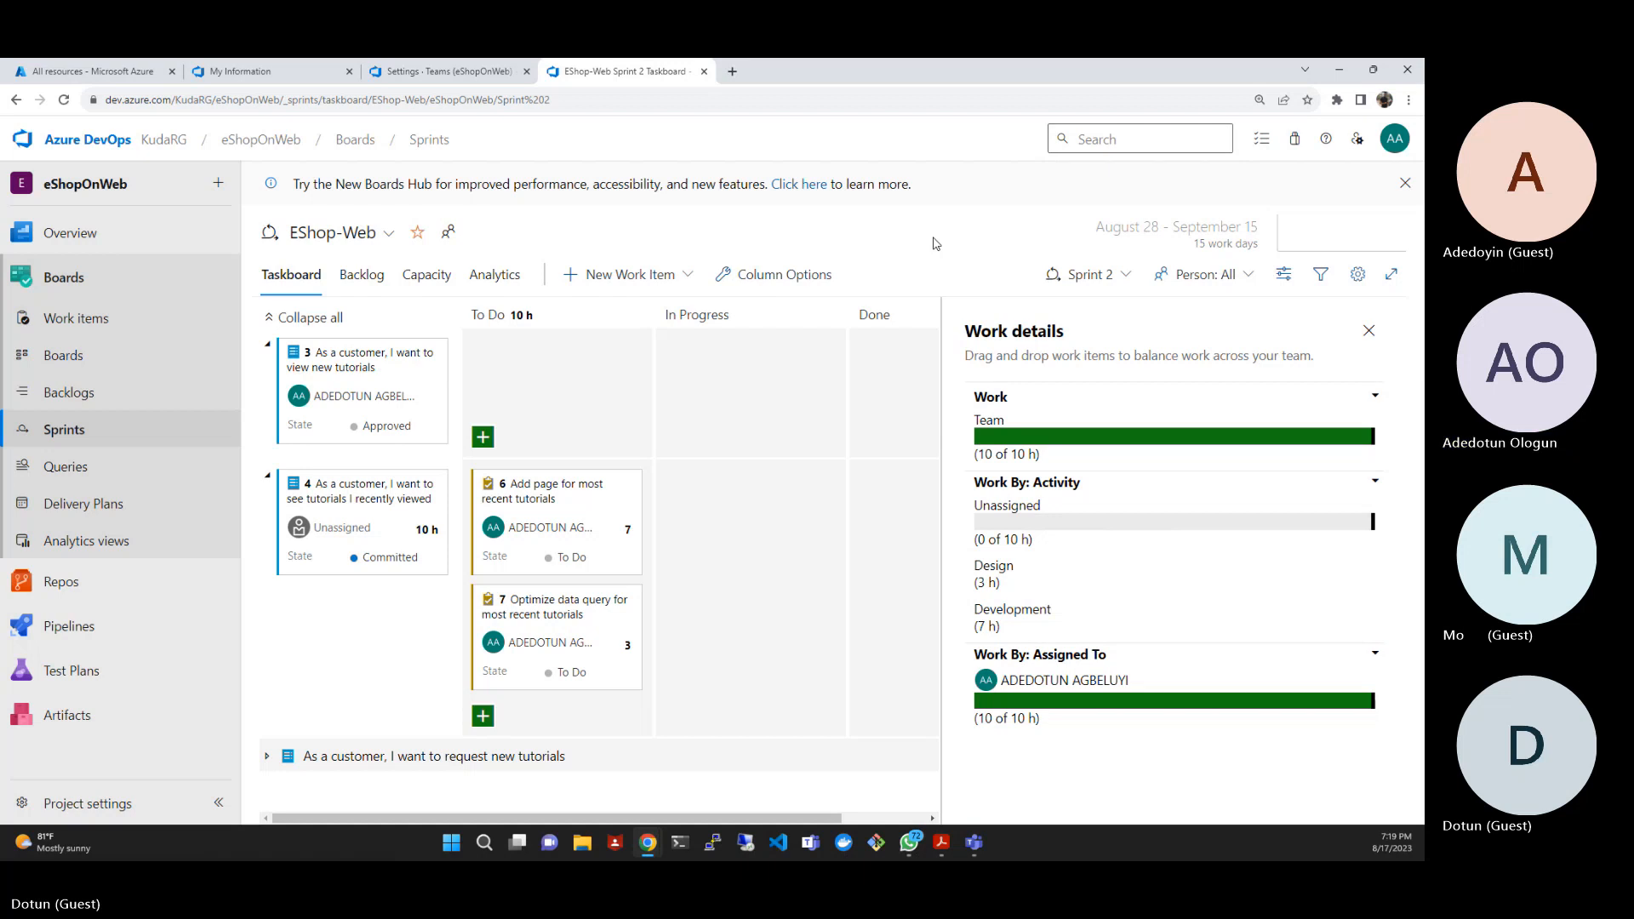
- Enable the Epics backlog navigation level in the team settings of the Sprint 2 taskboard
click(1360, 280)
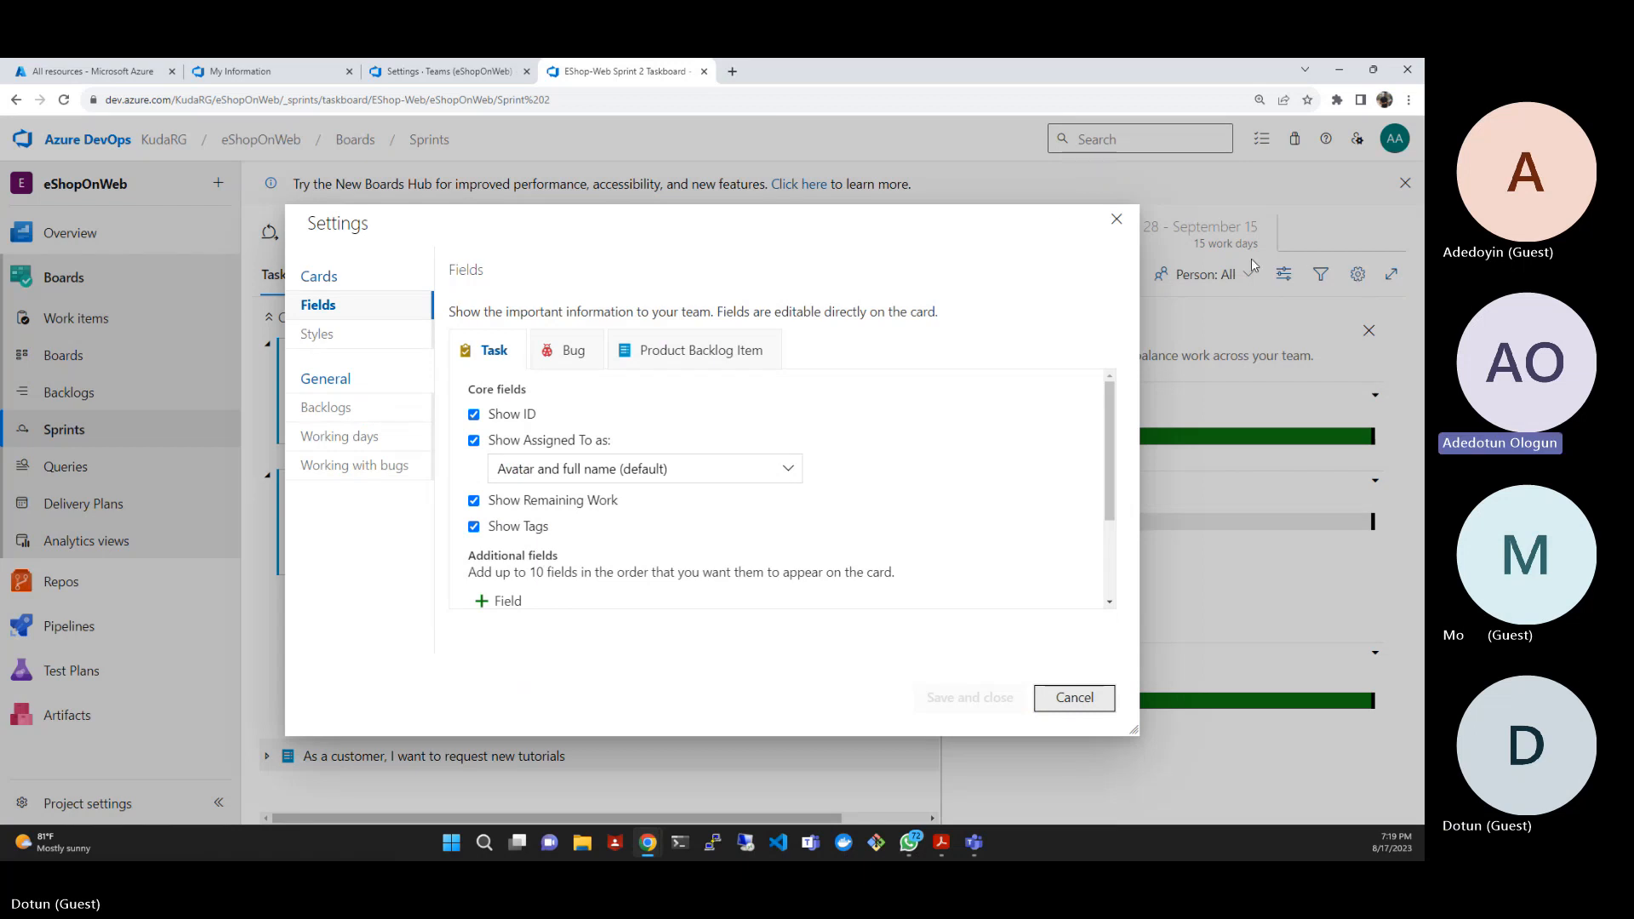
click(1118, 221)
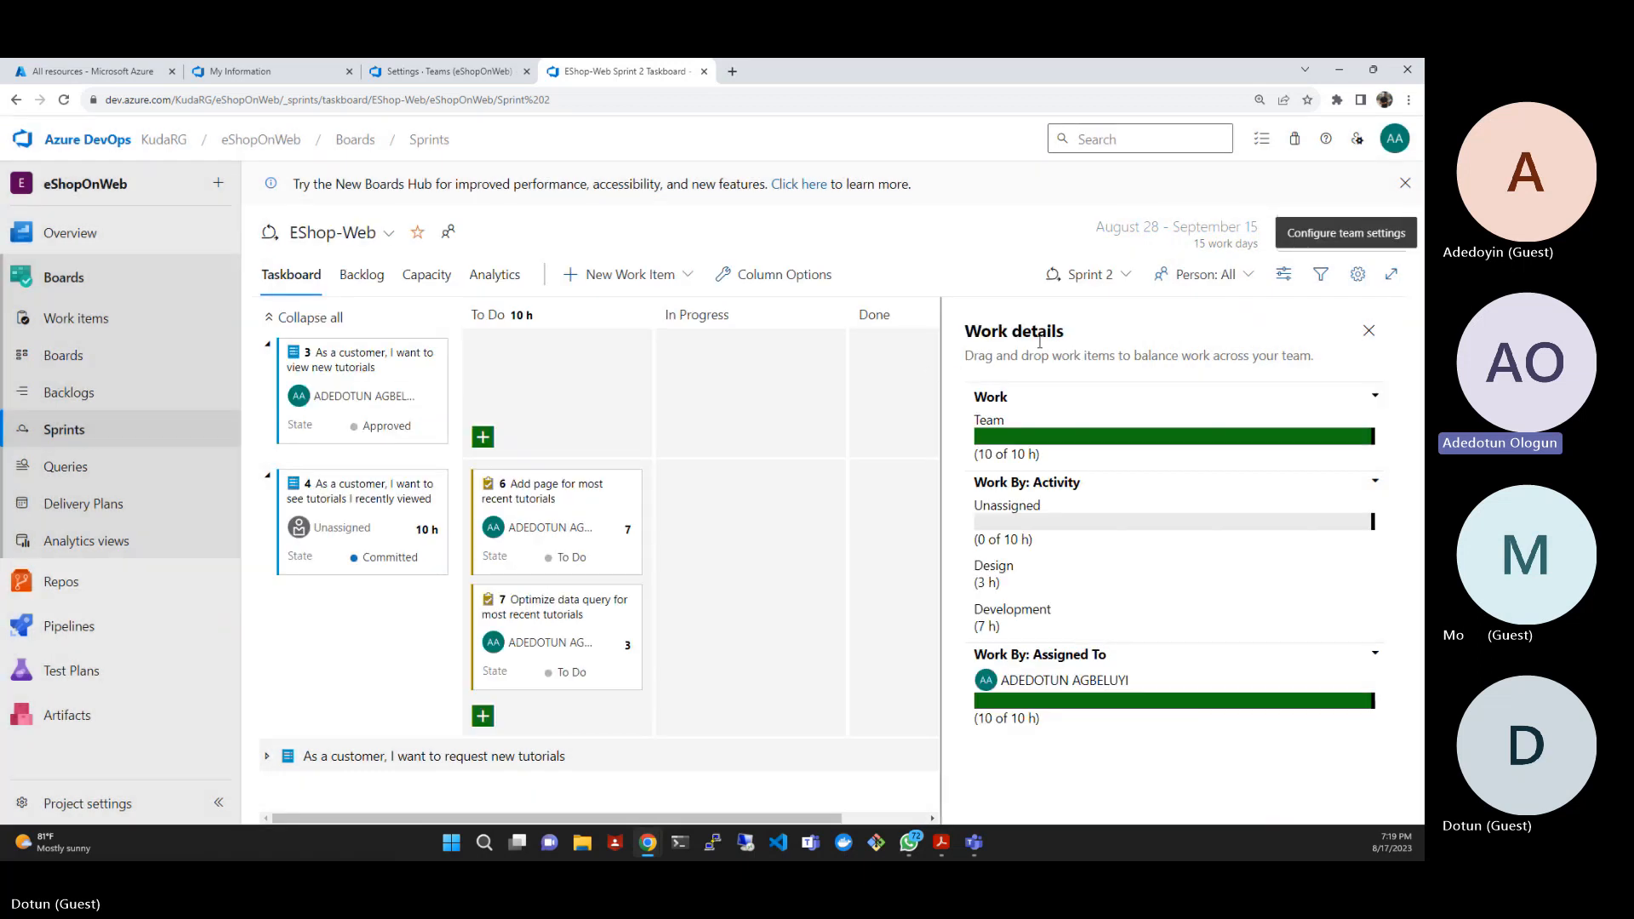
click(1358, 273)
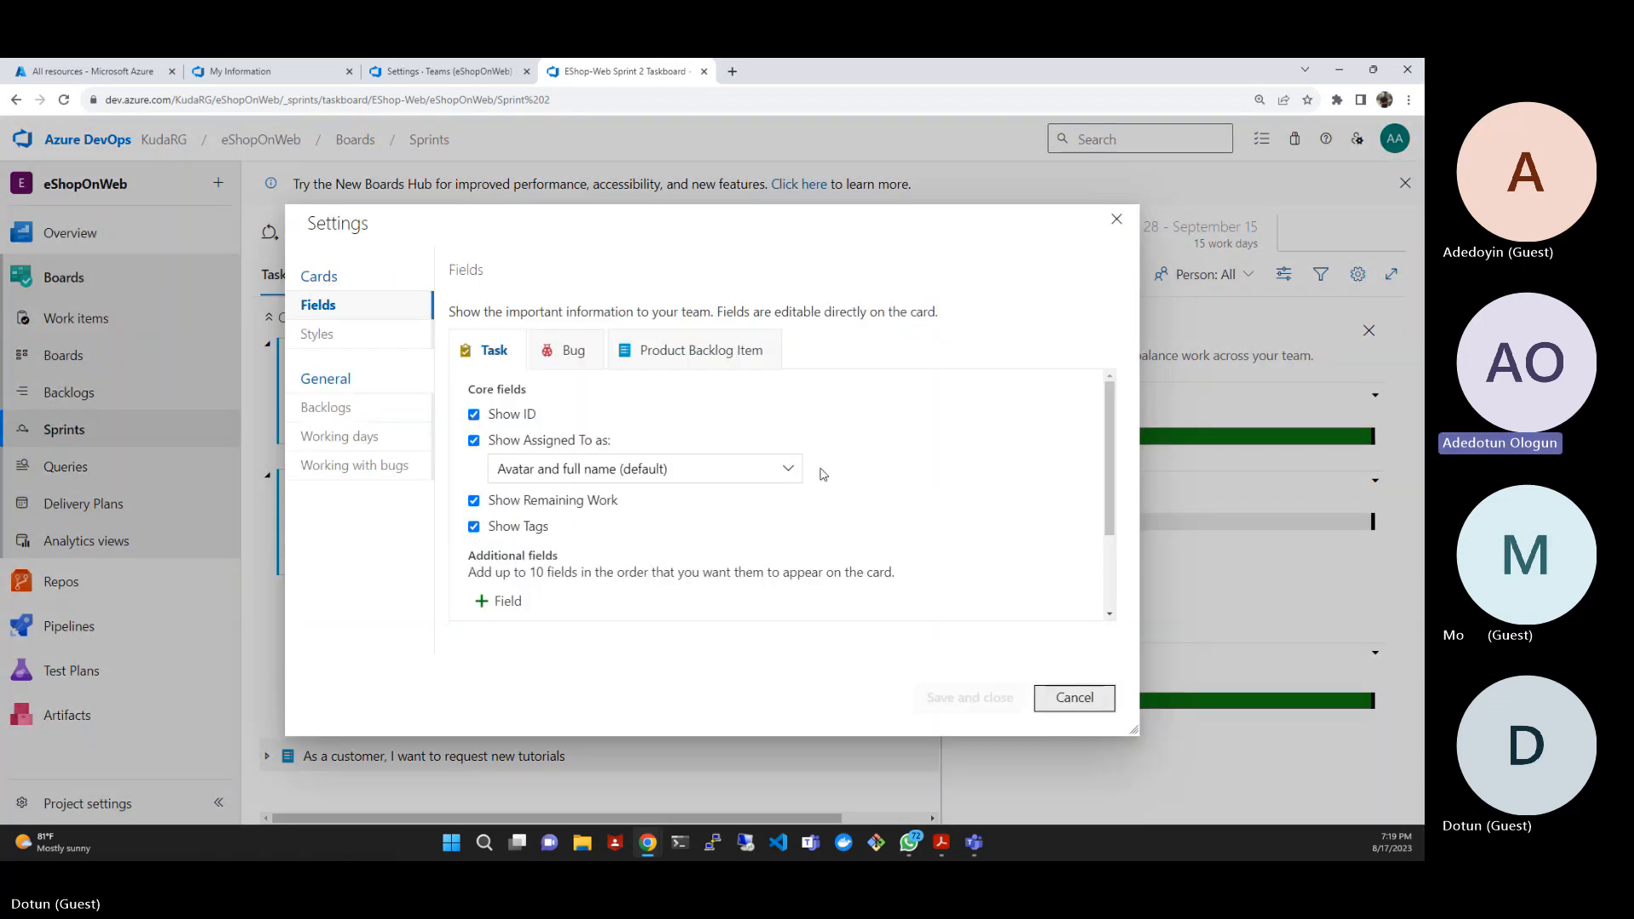
click(318, 334)
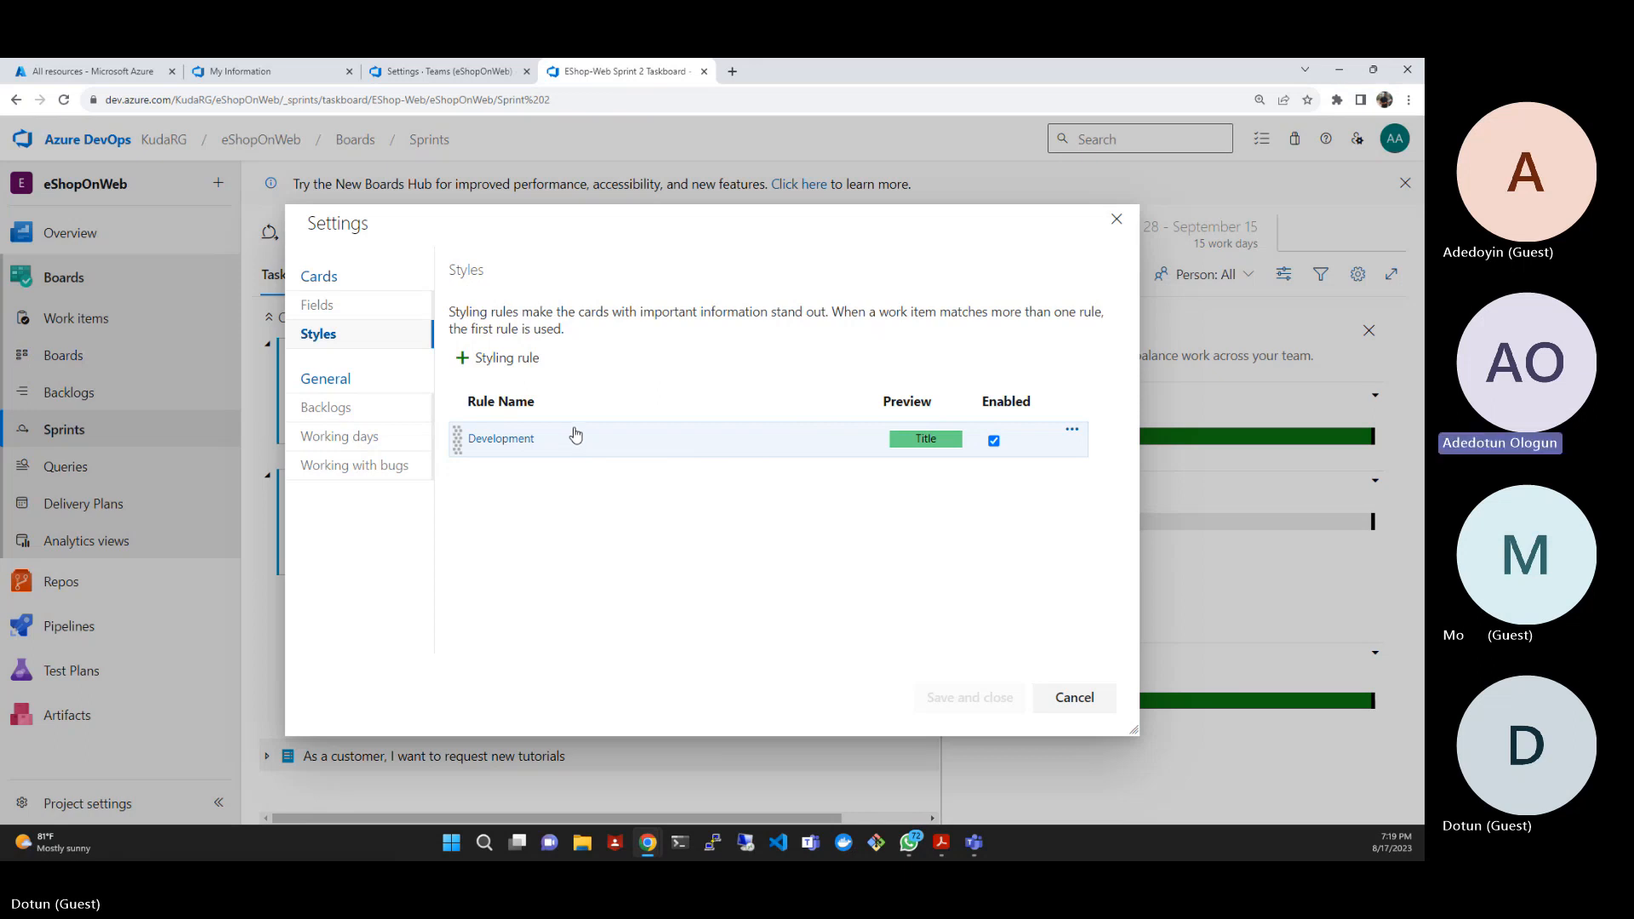
click(330, 406)
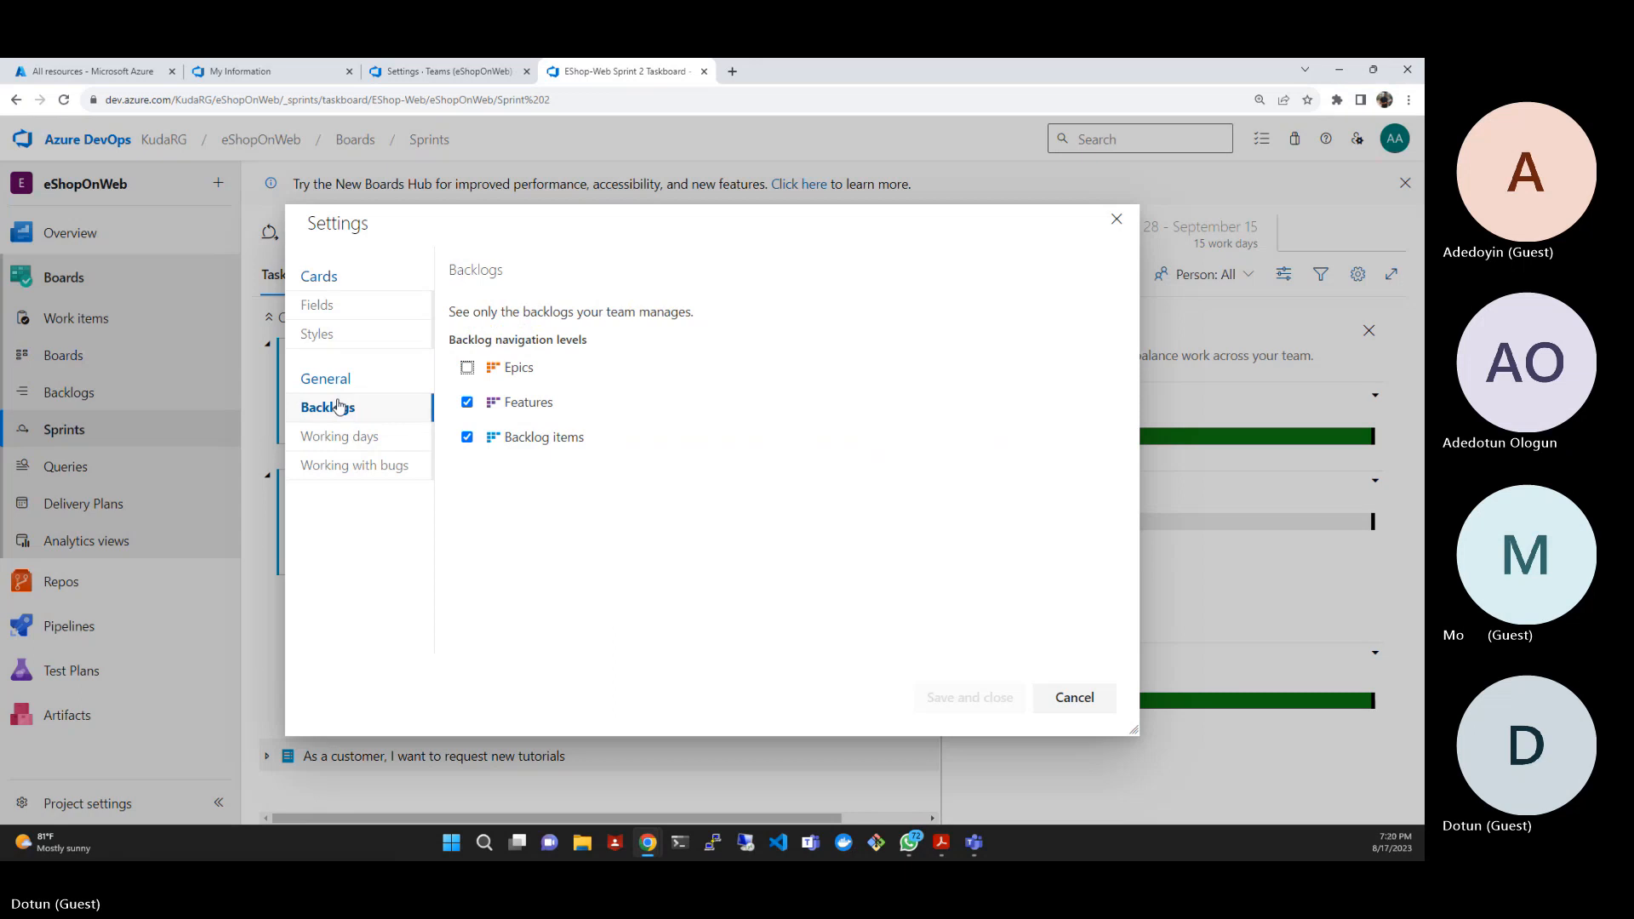
click(466, 369)
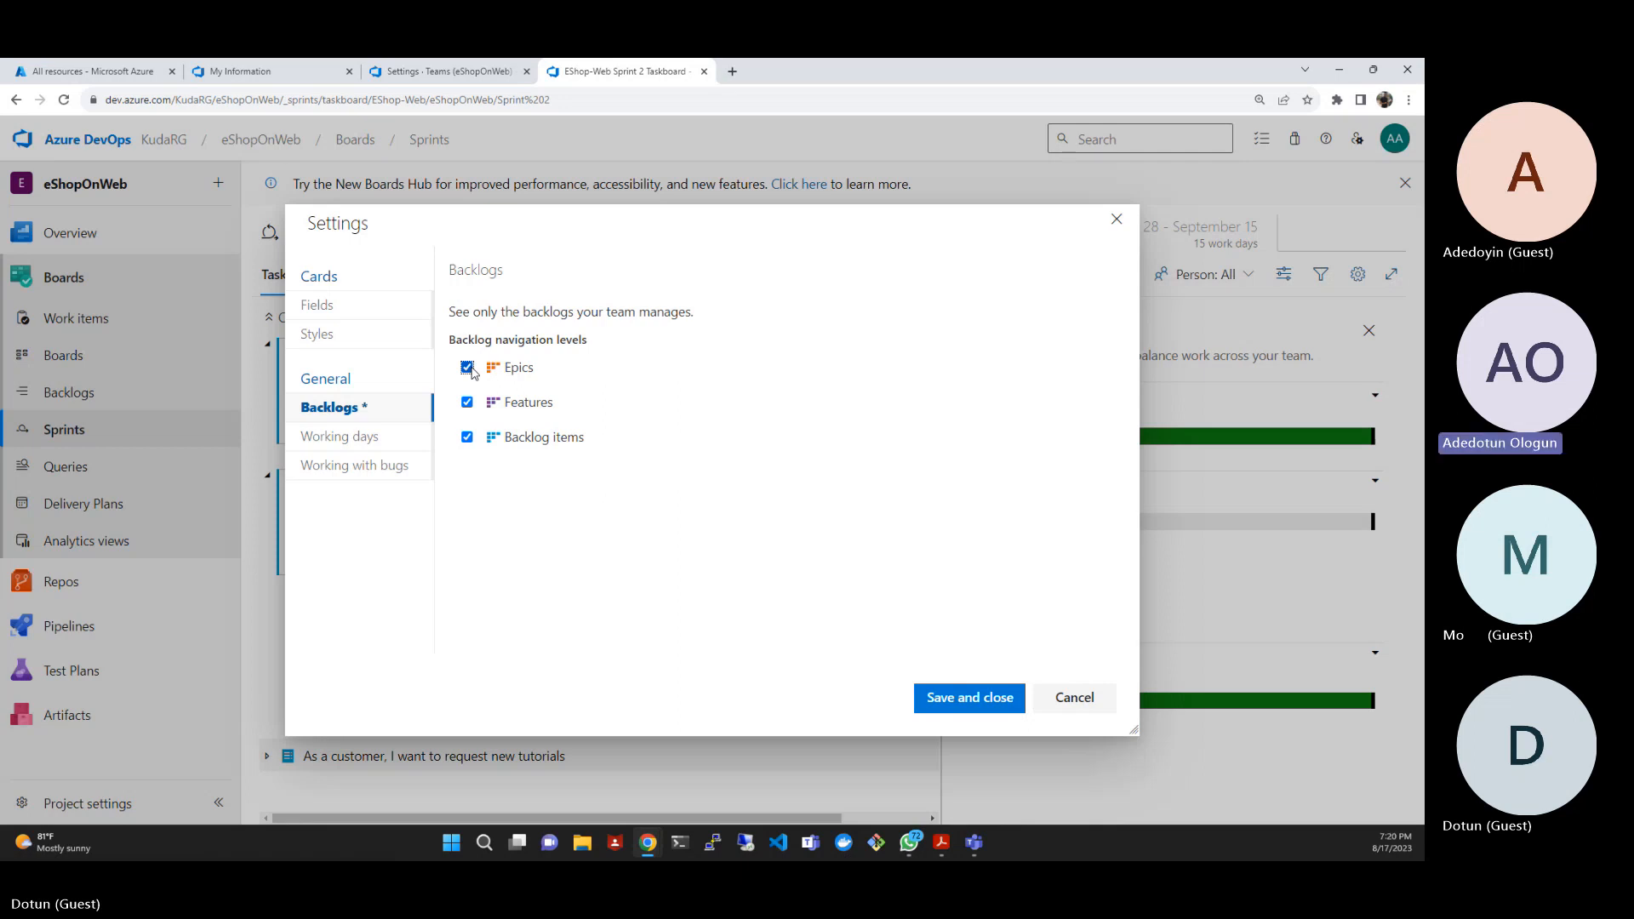
- Review the working days and bug management preferences, then save and close the team settings
click(392, 438)
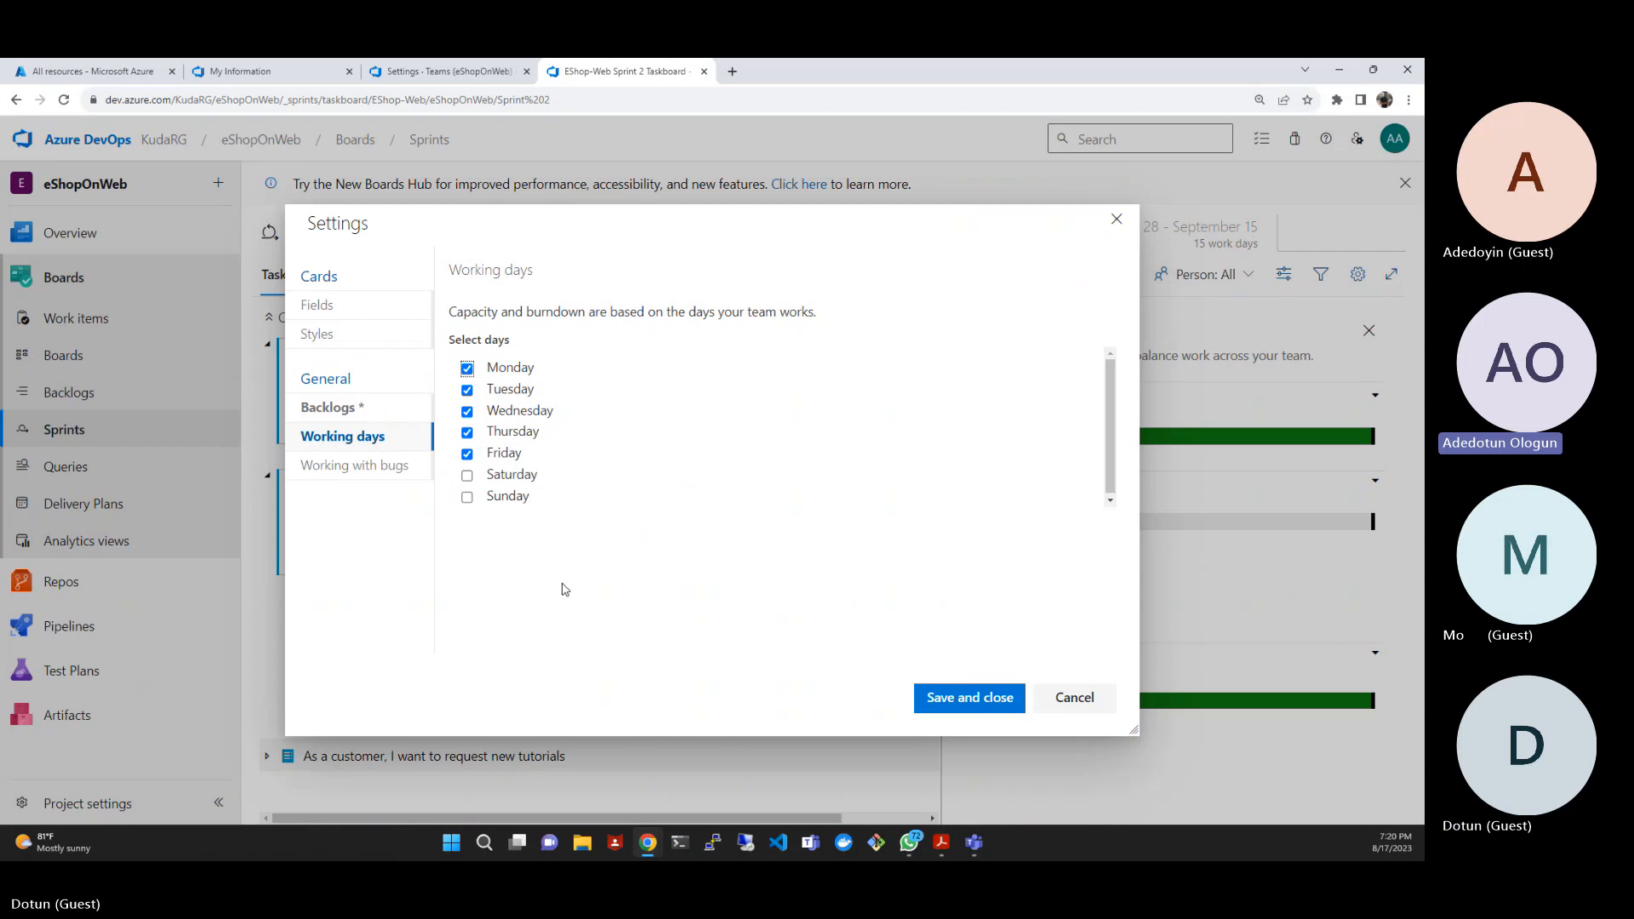
click(349, 482)
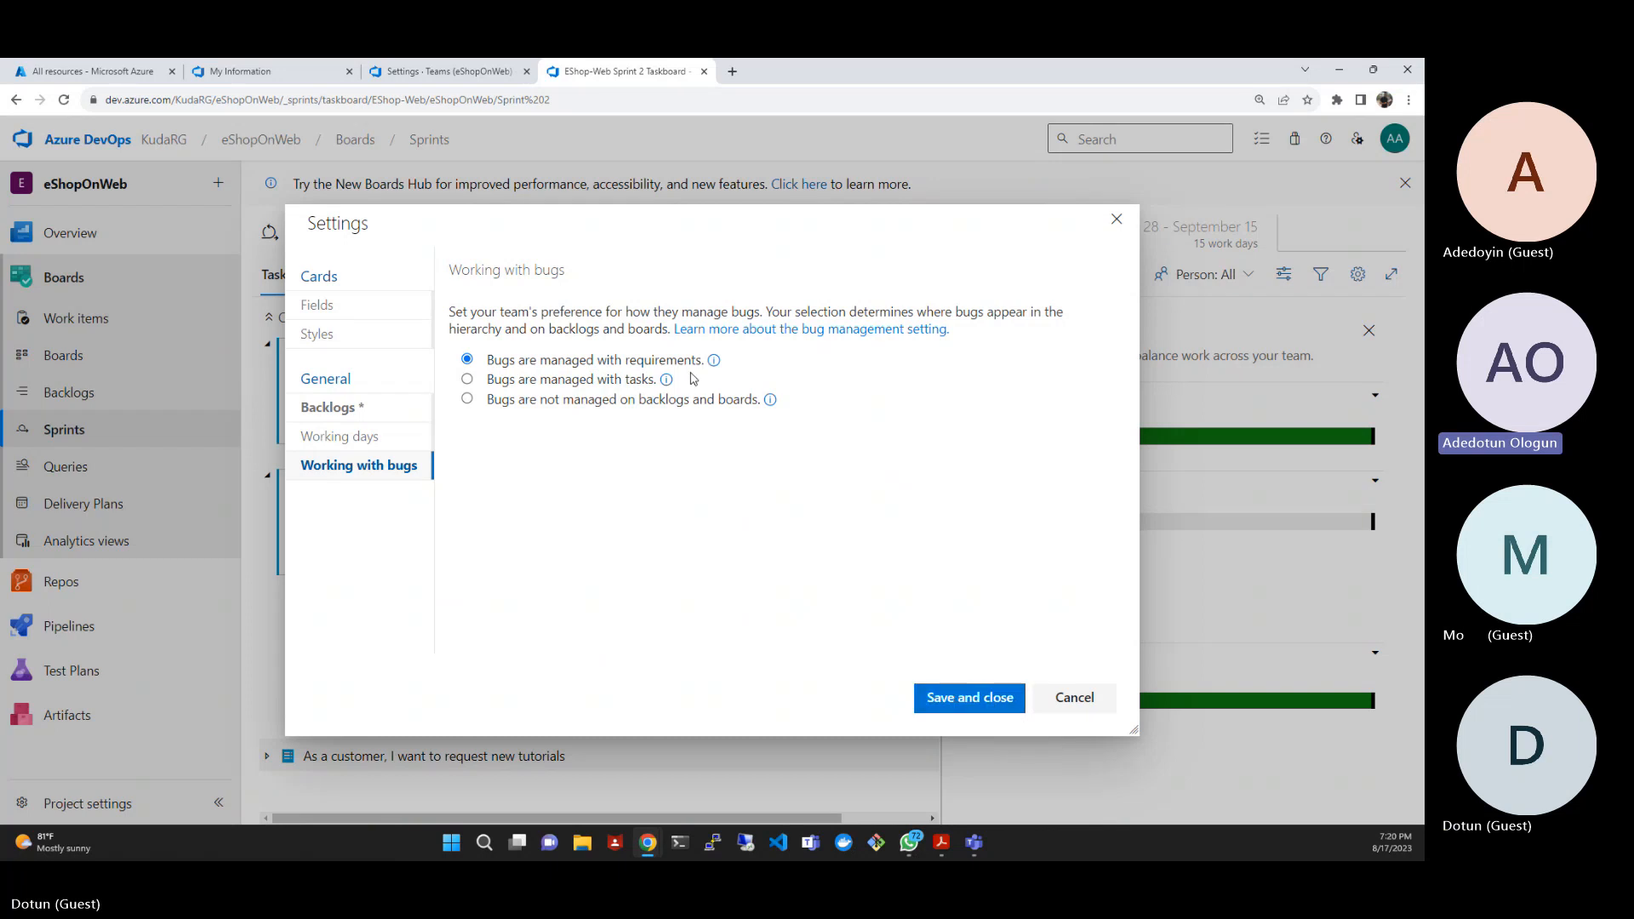
click(954, 705)
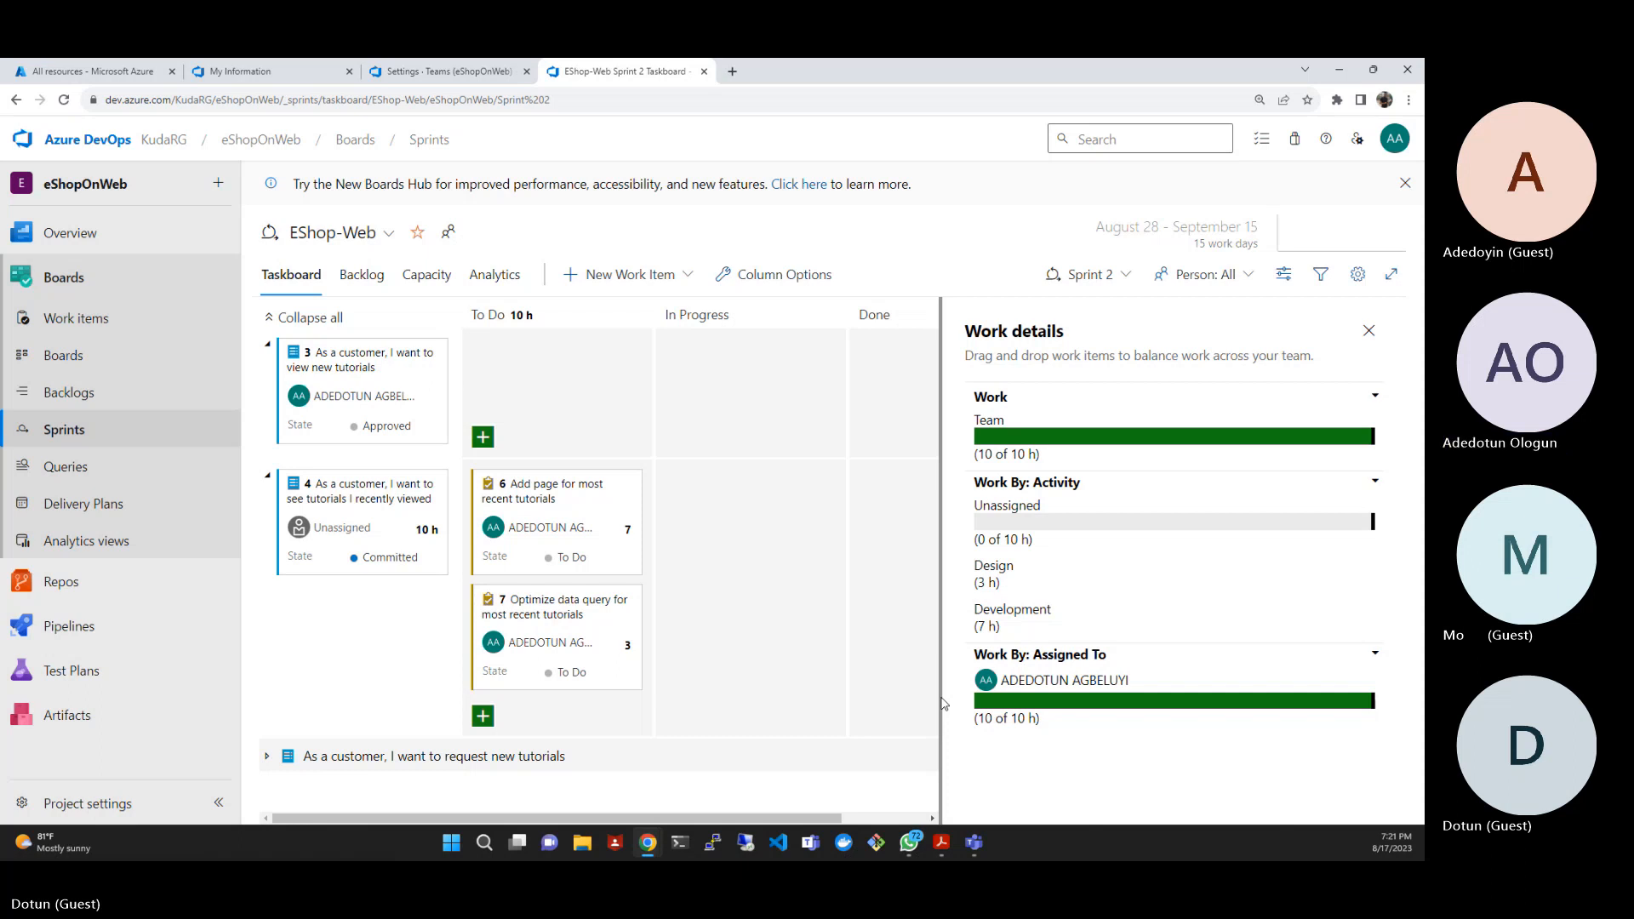
- Set the remaining work of task 6, Add page for most recent tutorials, to 14 hours
click(627, 530)
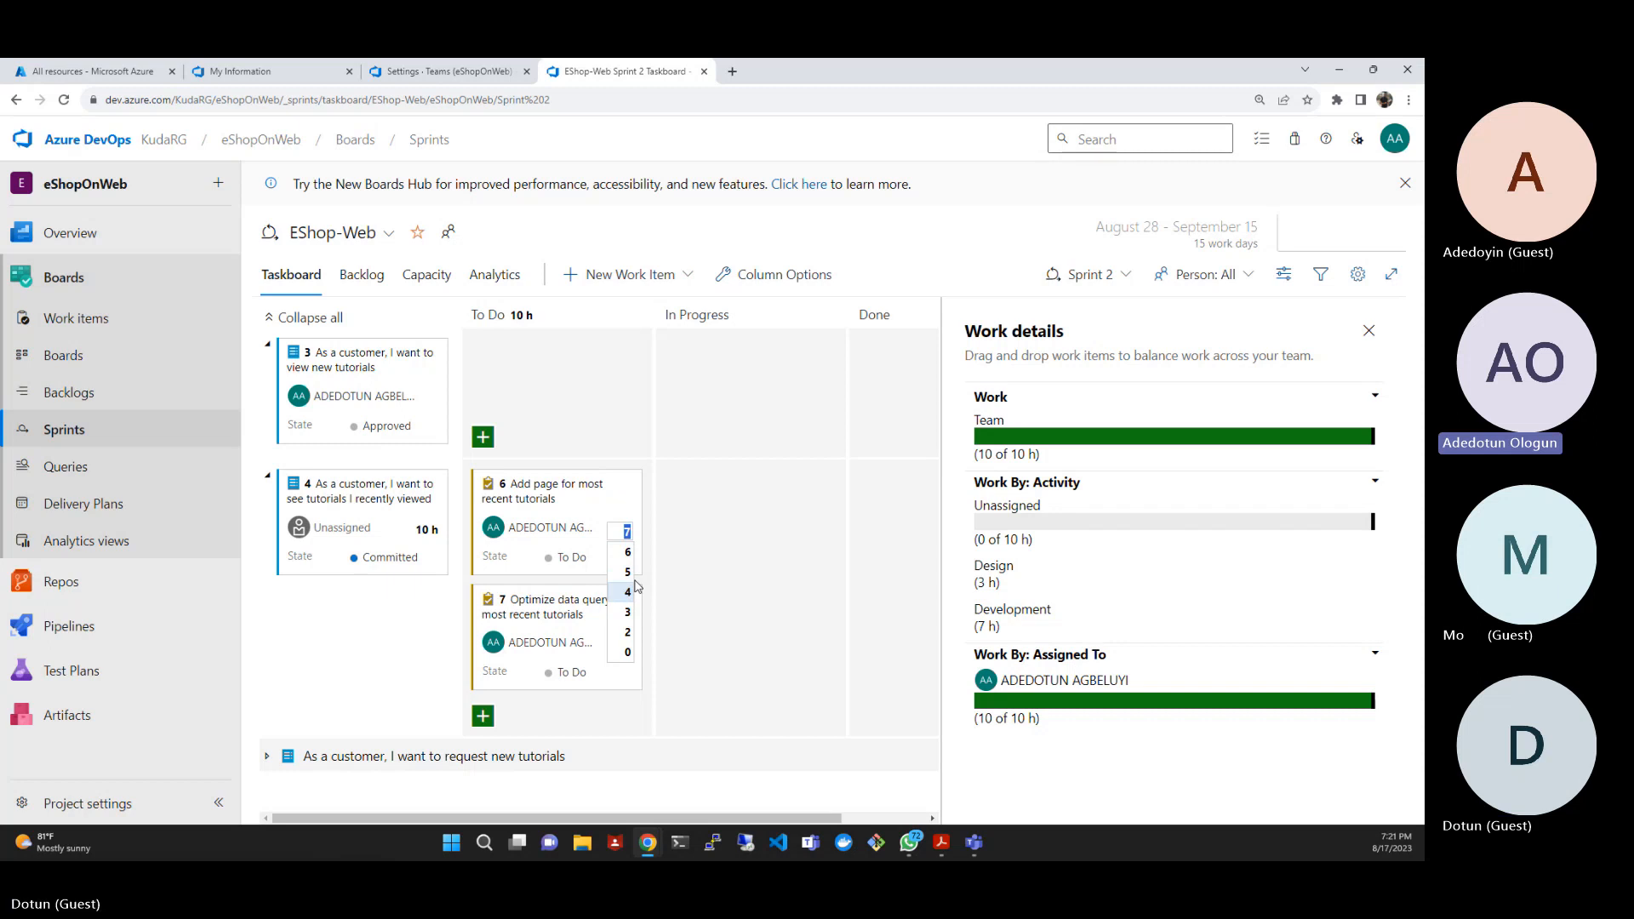
text(14)
click(677, 566)
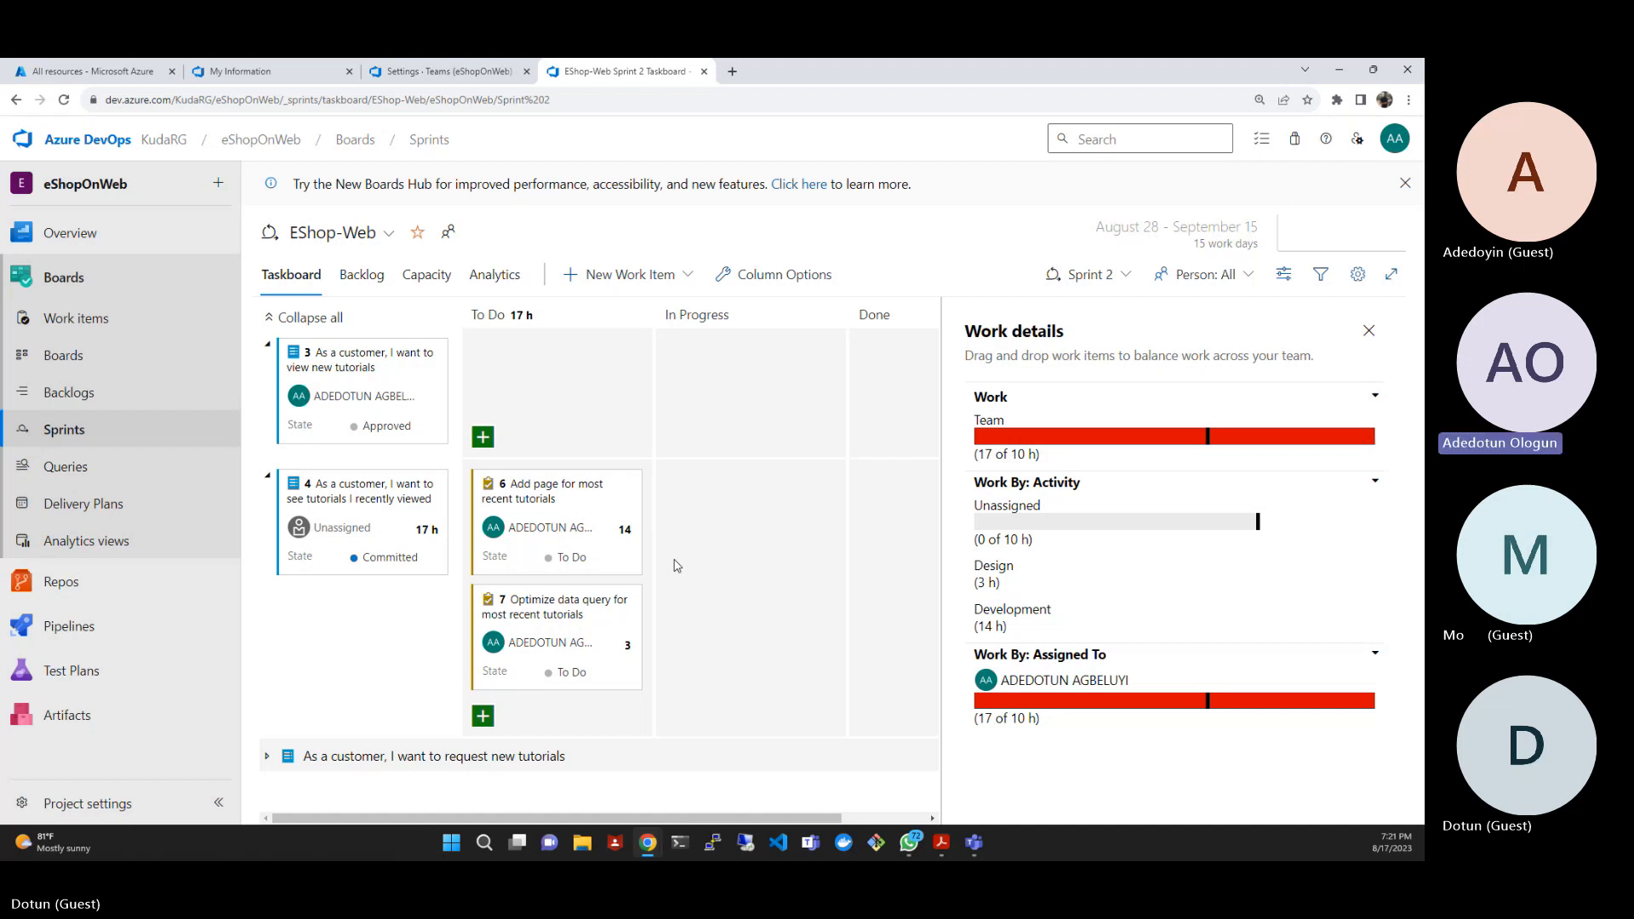
- Set the remaining work of task 6 back to 7 hours
click(626, 531)
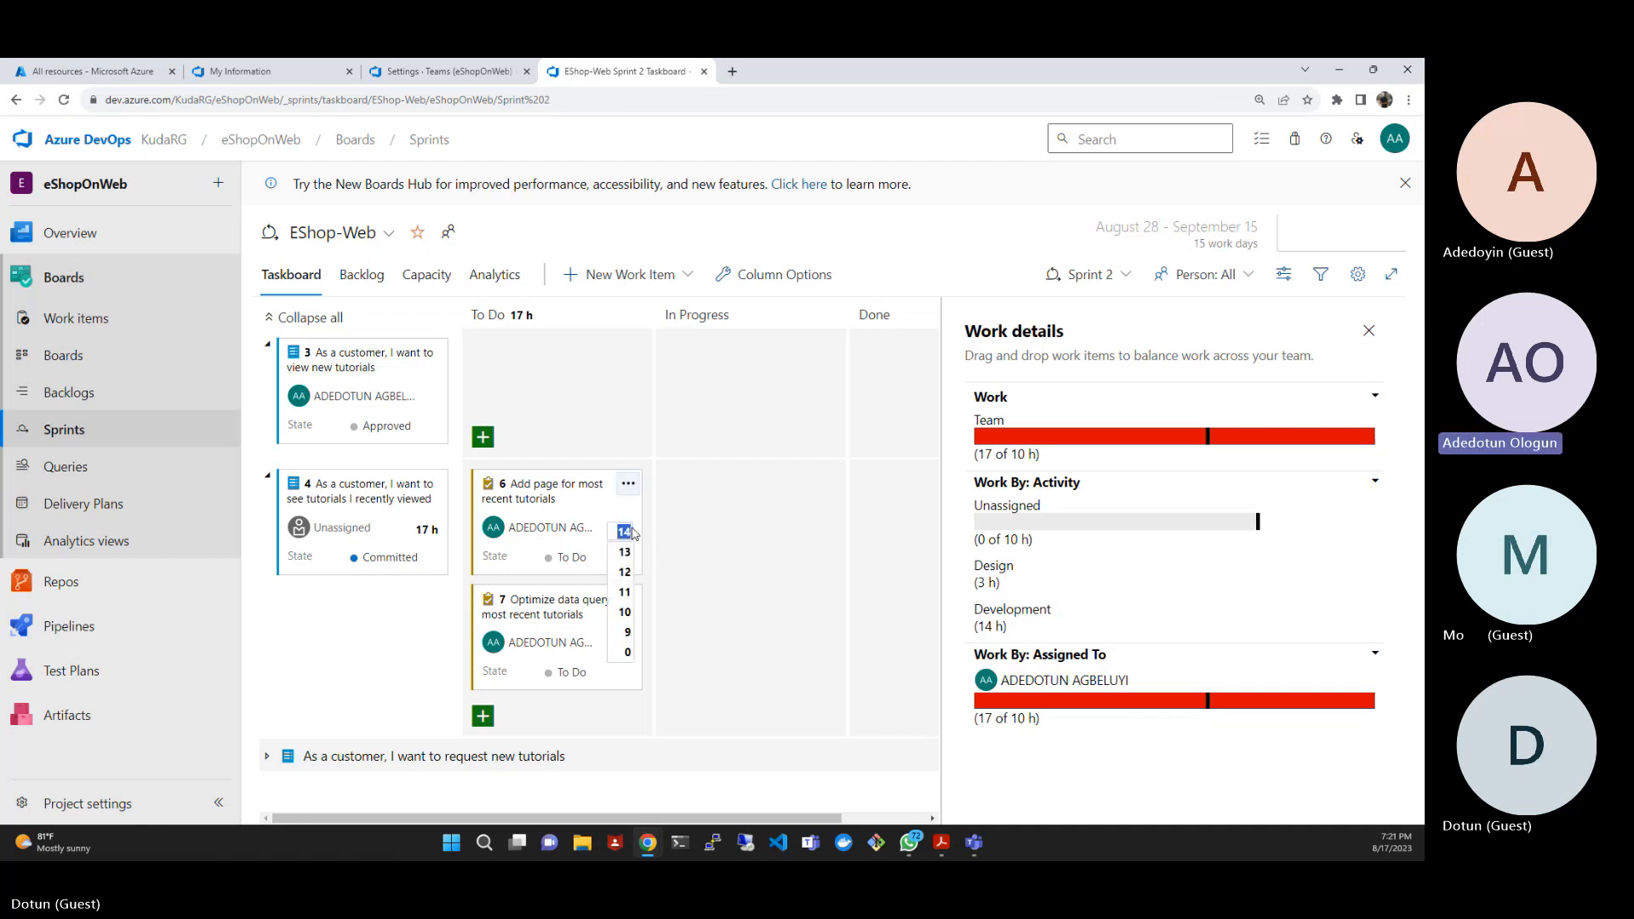
text(7)
click(713, 587)
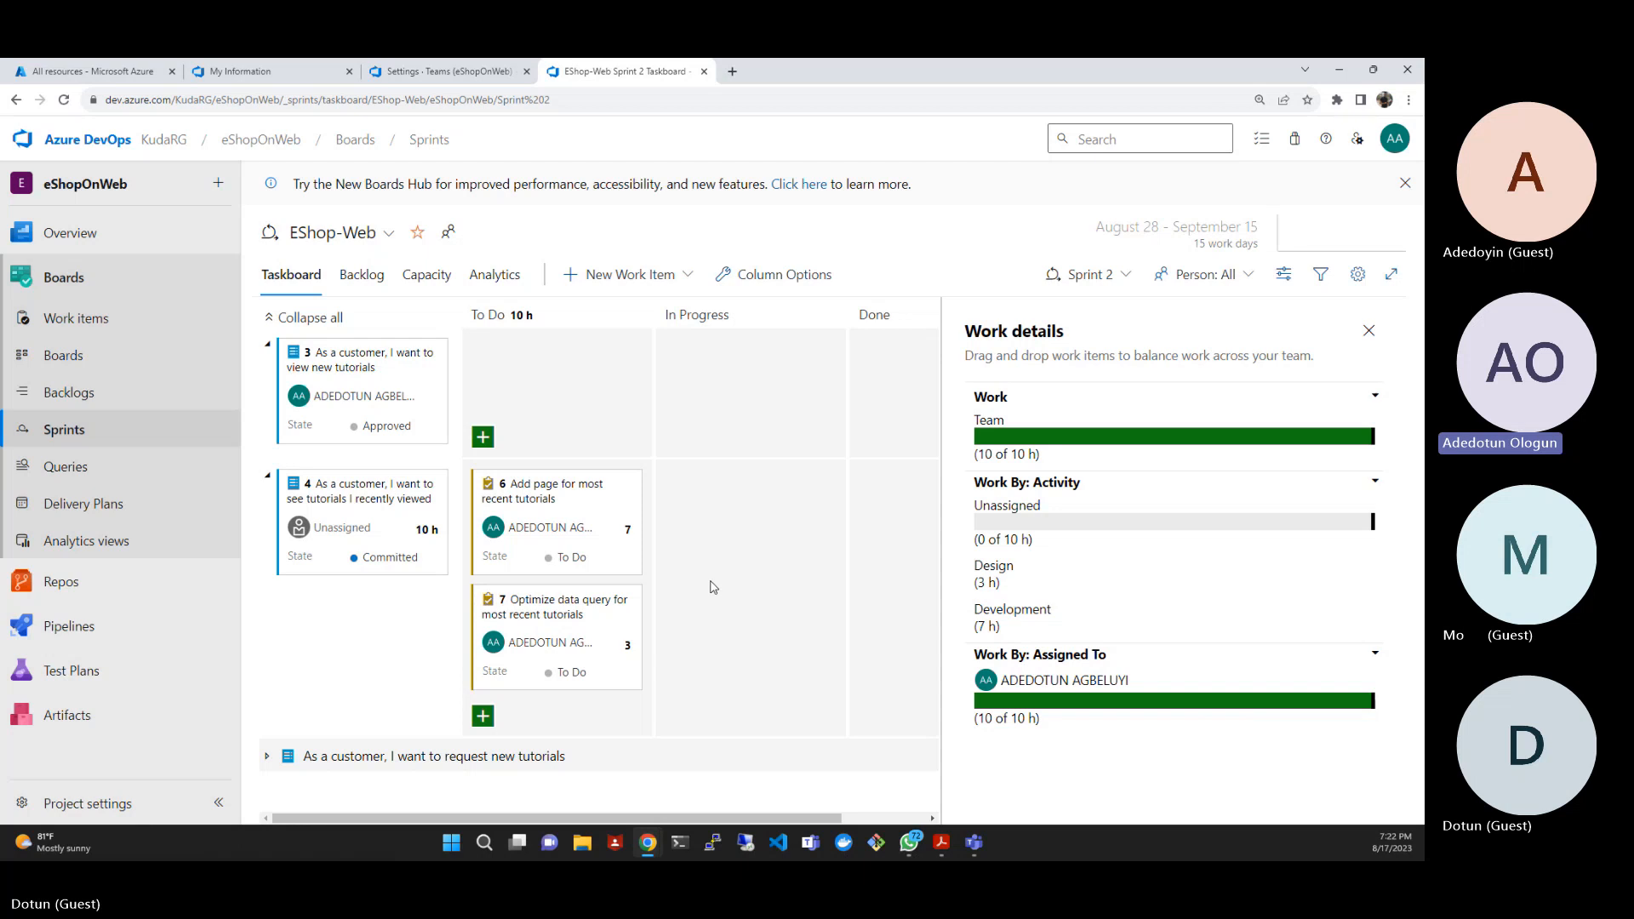
- Add a new tag color entry in the team settings of the EShop-Web Backlog items board
click(53, 358)
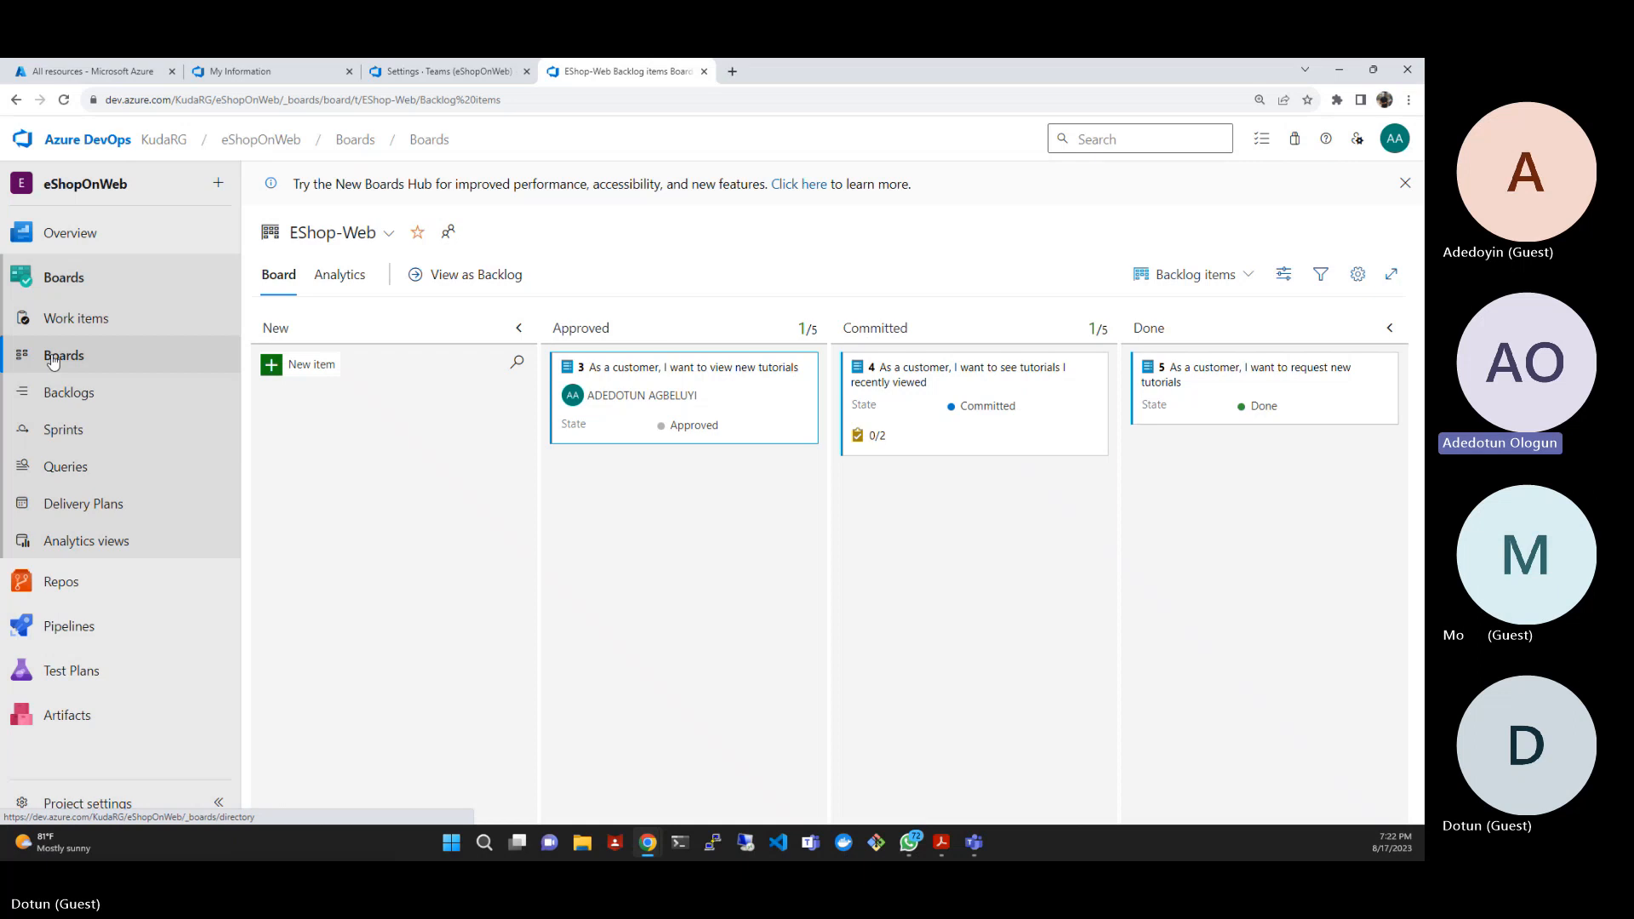
click(1358, 276)
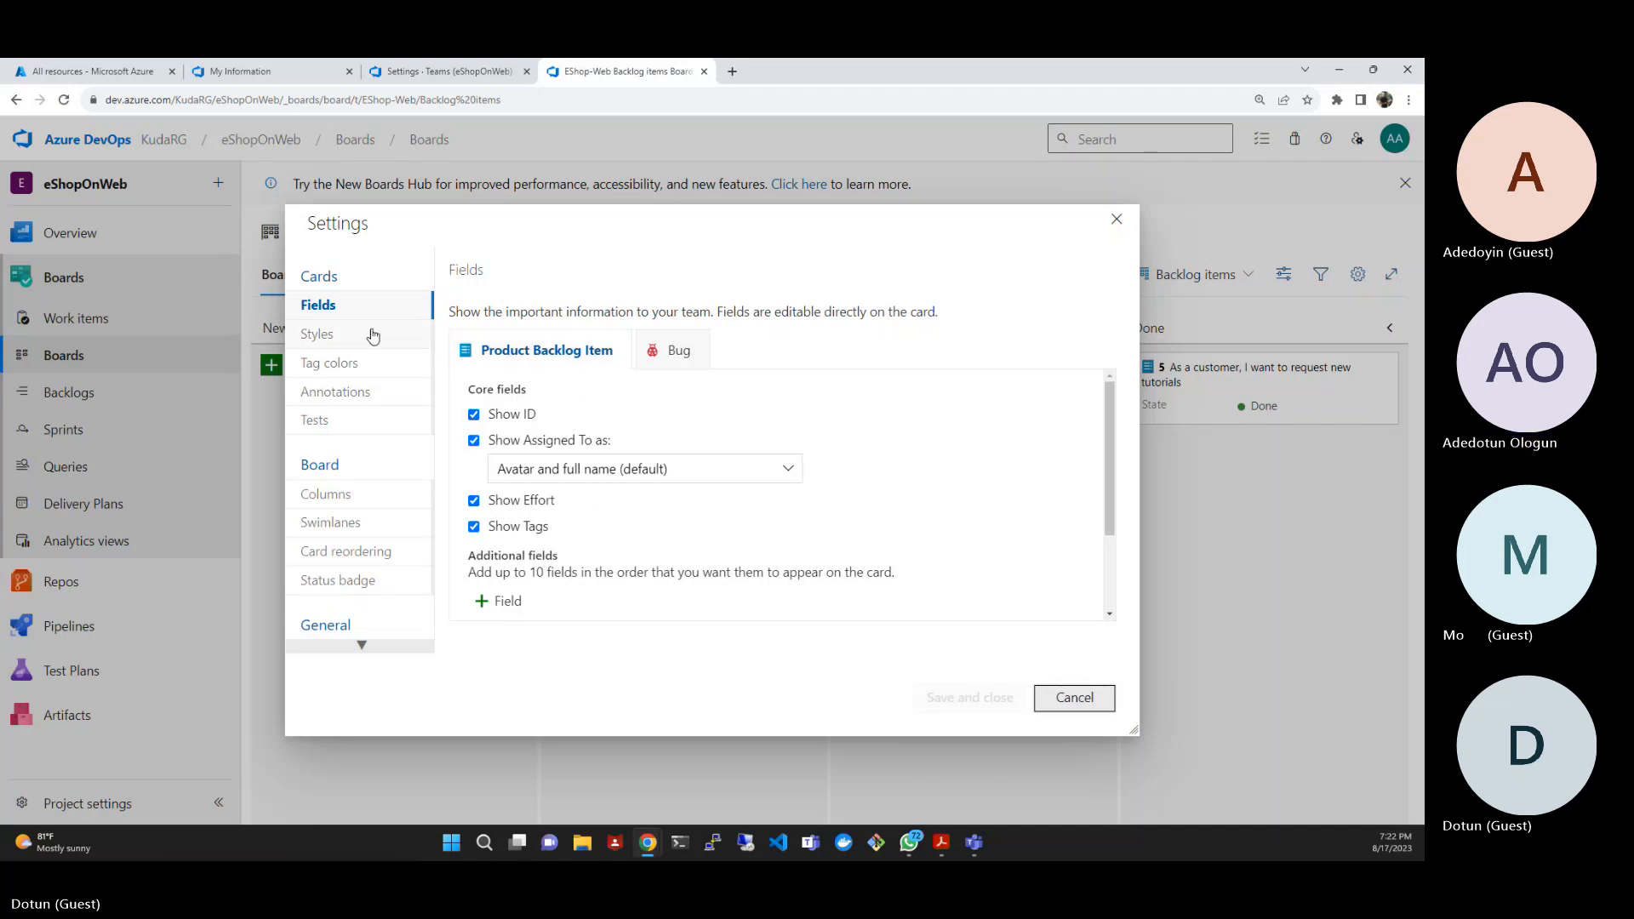
click(339, 364)
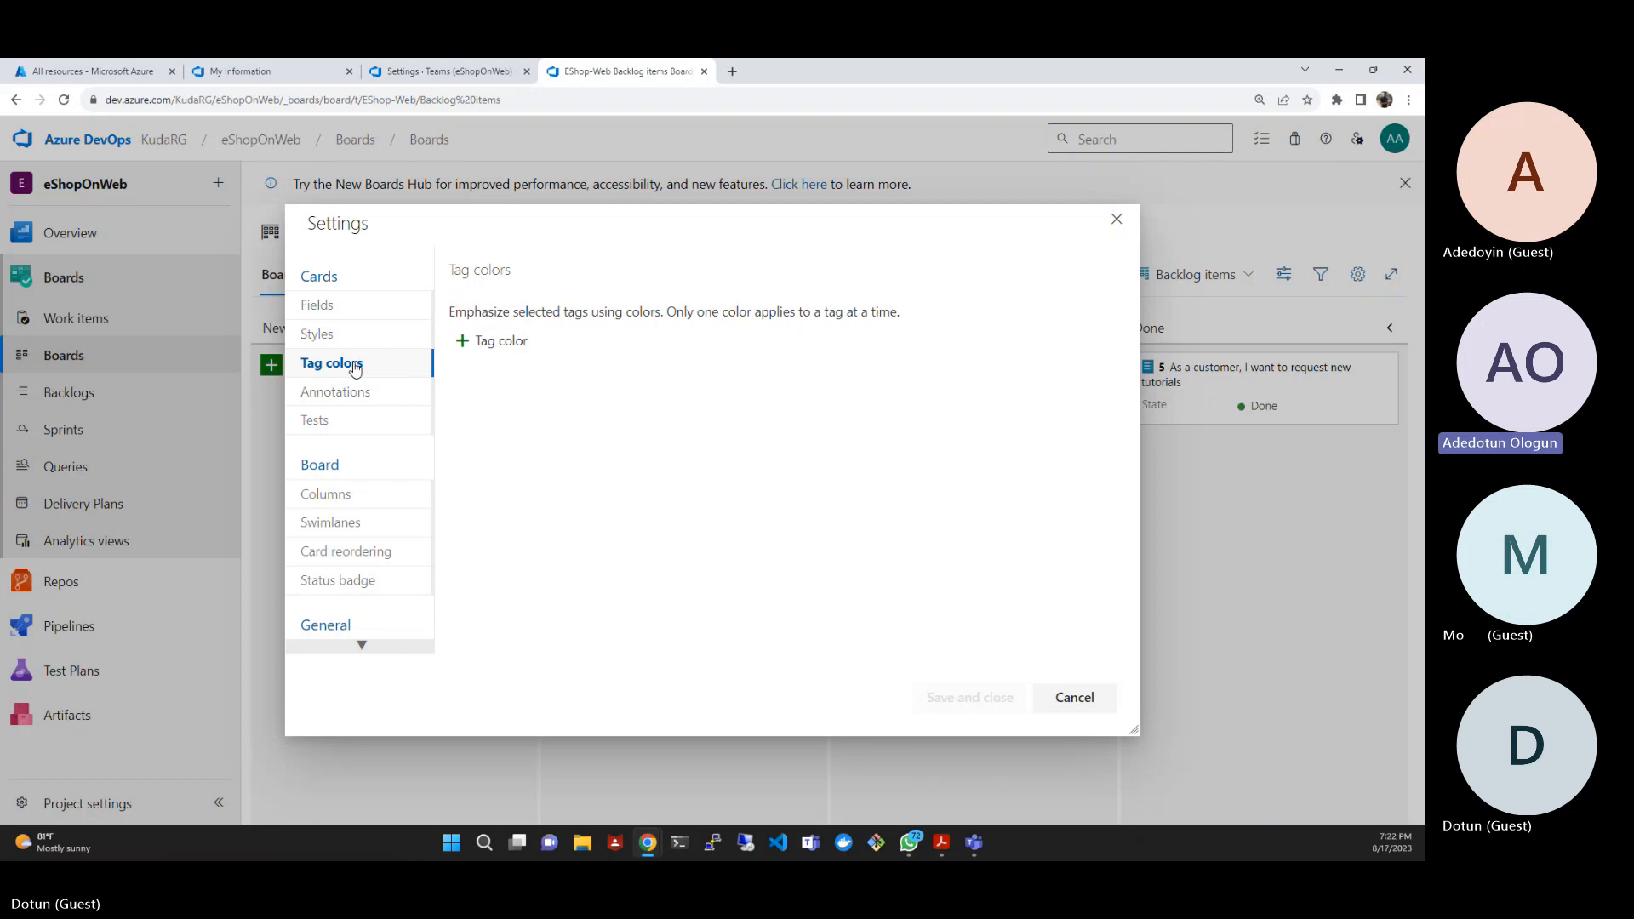
click(459, 351)
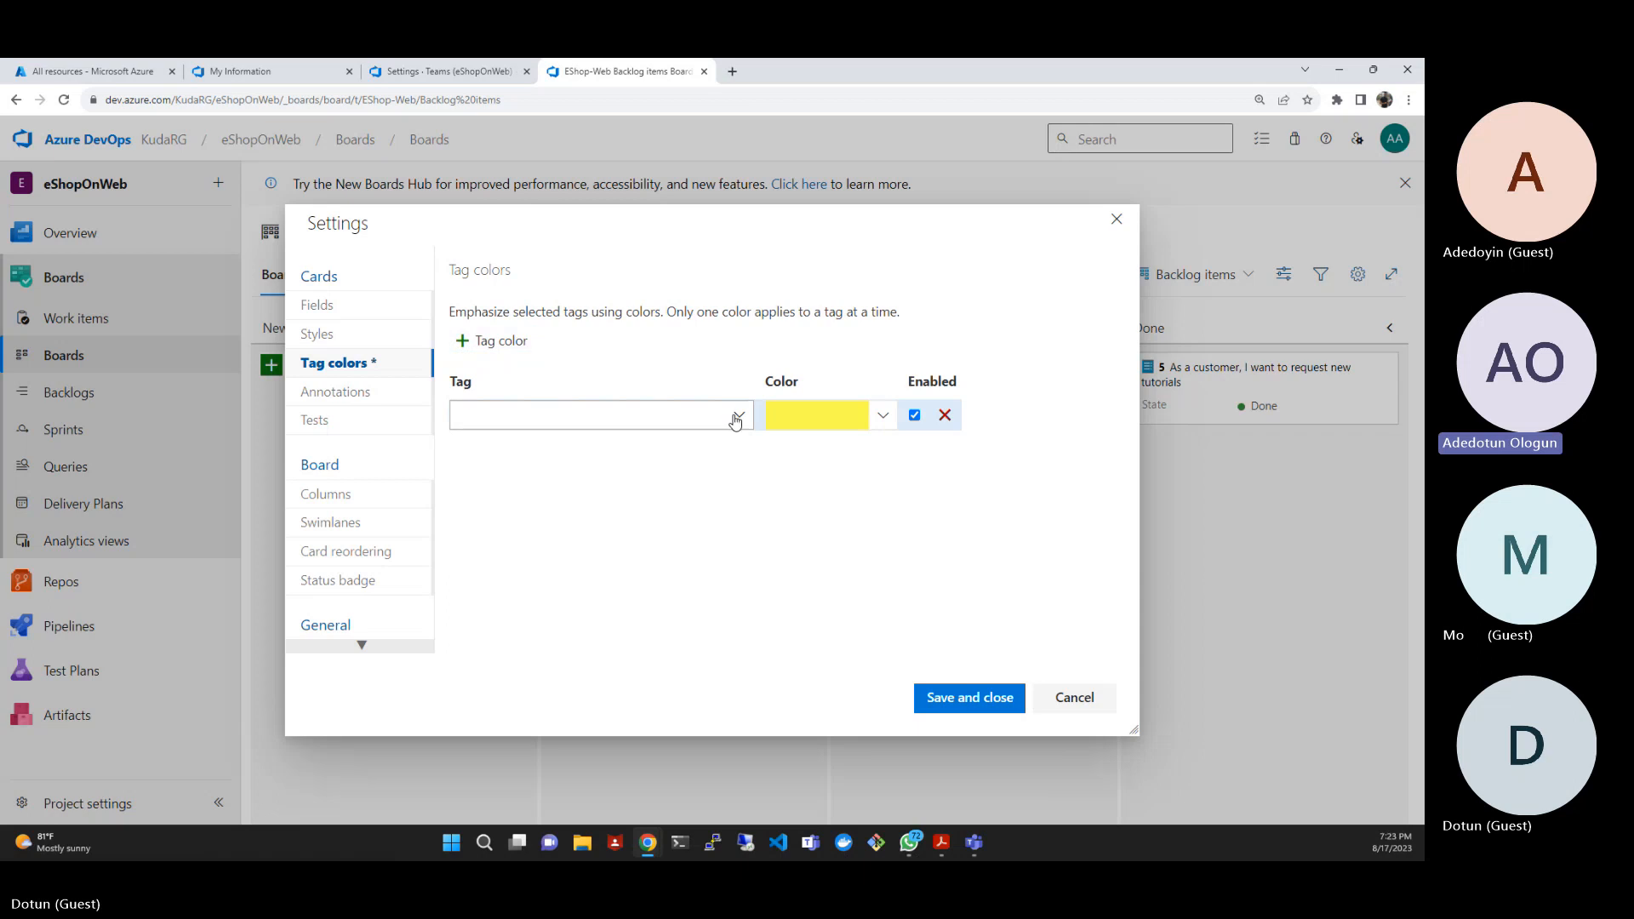
- Name the tag of the yellow tag color entry data, in lowercase
click(620, 404)
text(D)
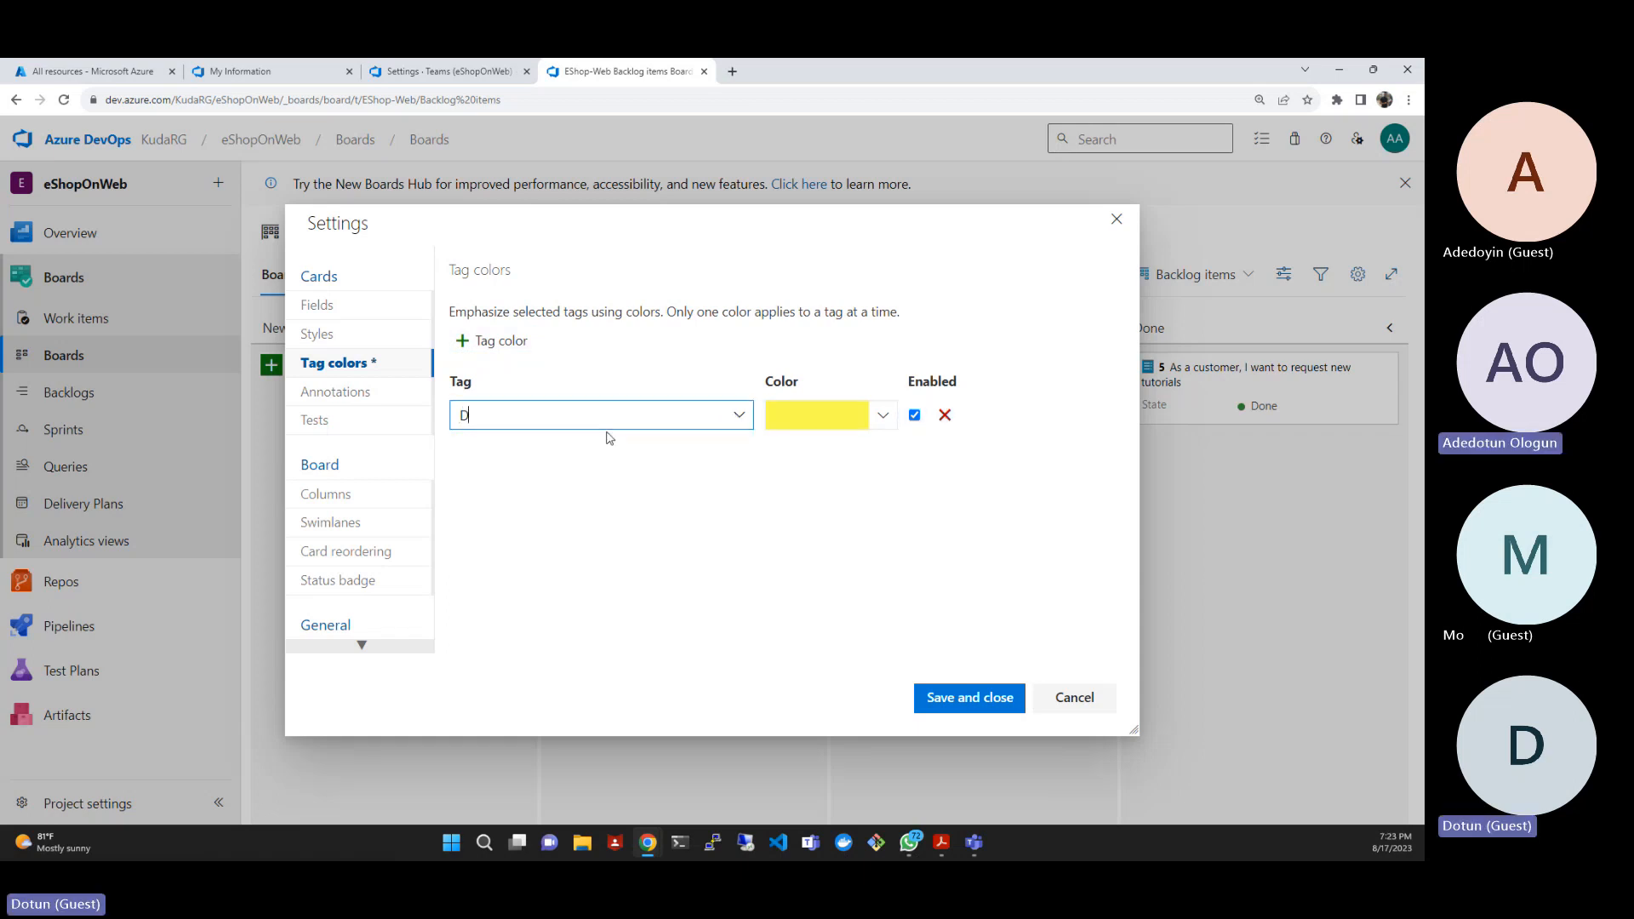
text(ata)
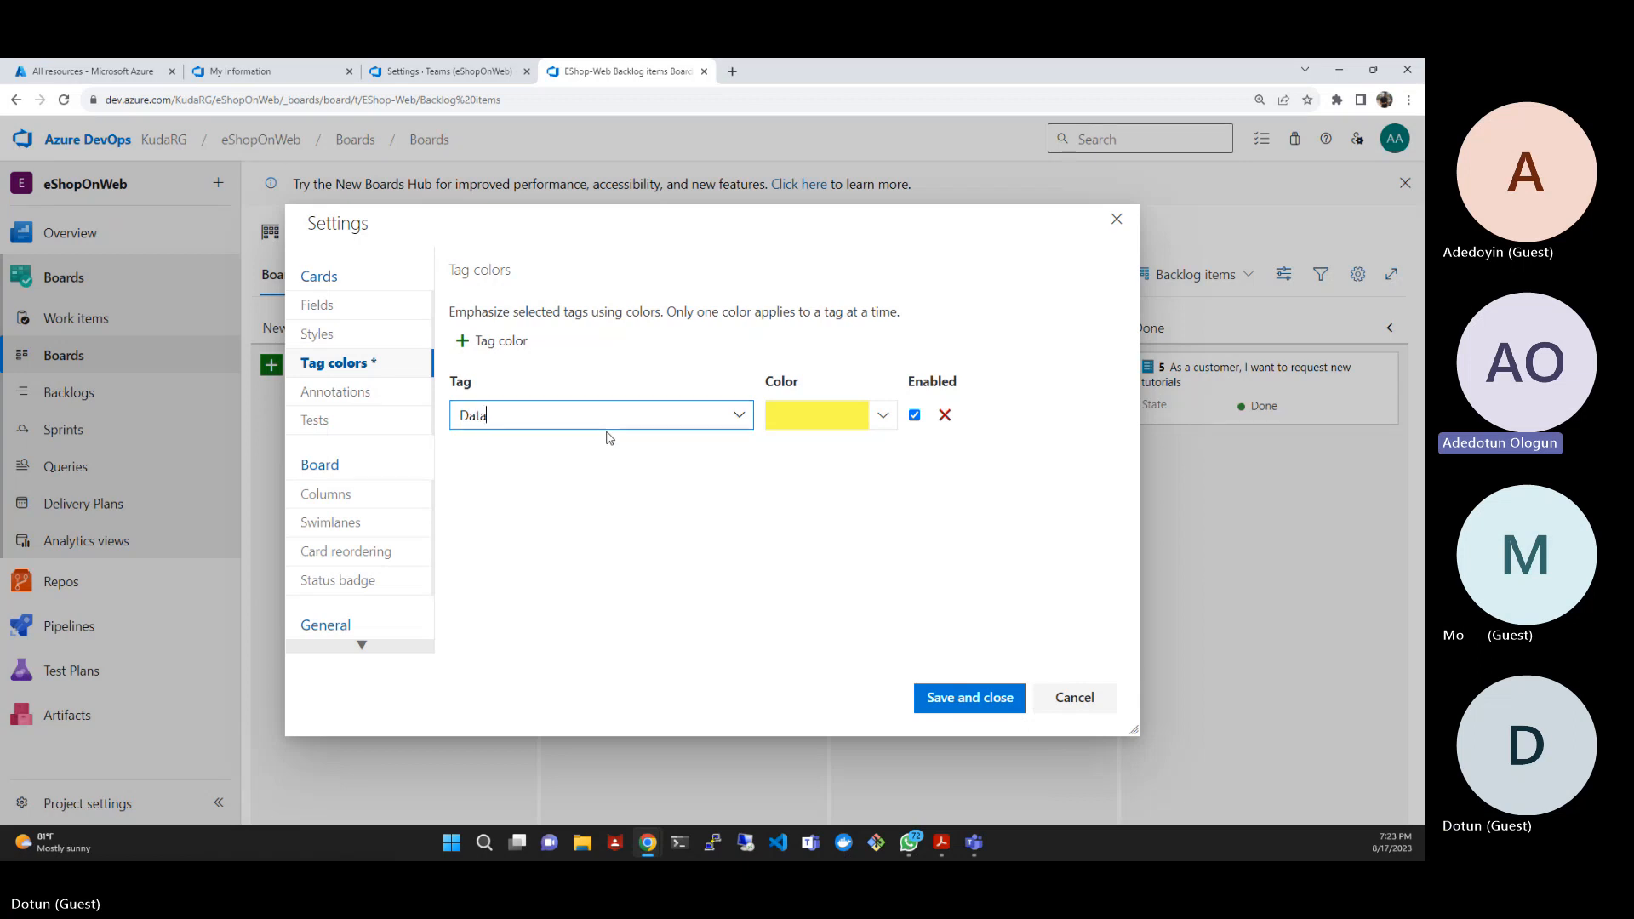
key(BackSpace)
key(BackSpace)
key(BackSpace)
key(BackSpace)
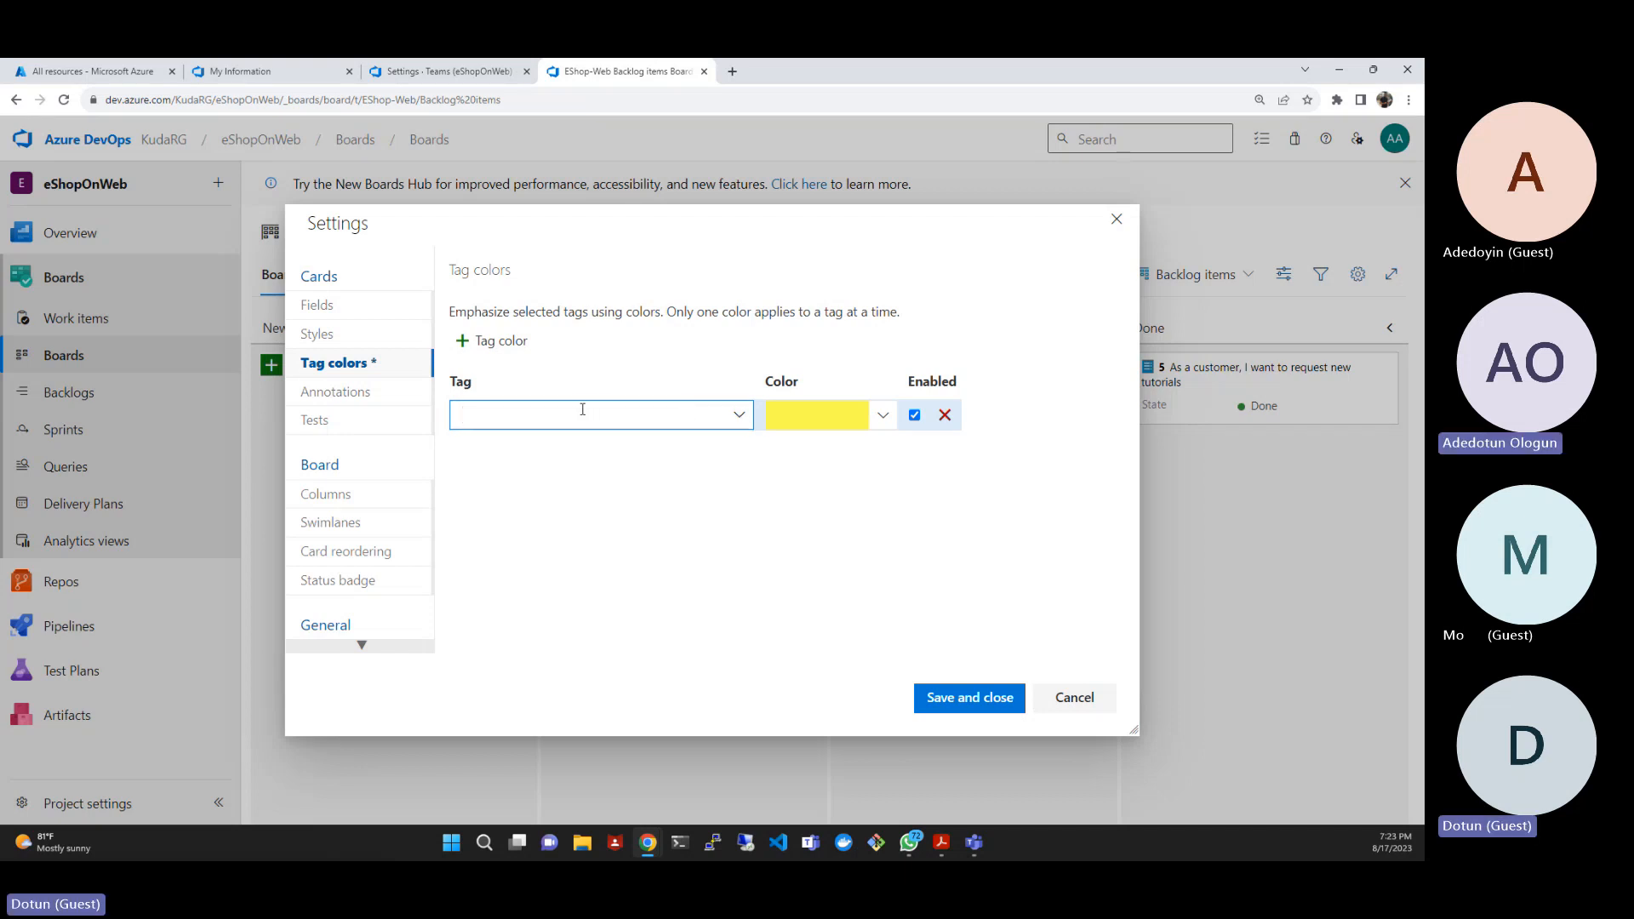
text(Data)
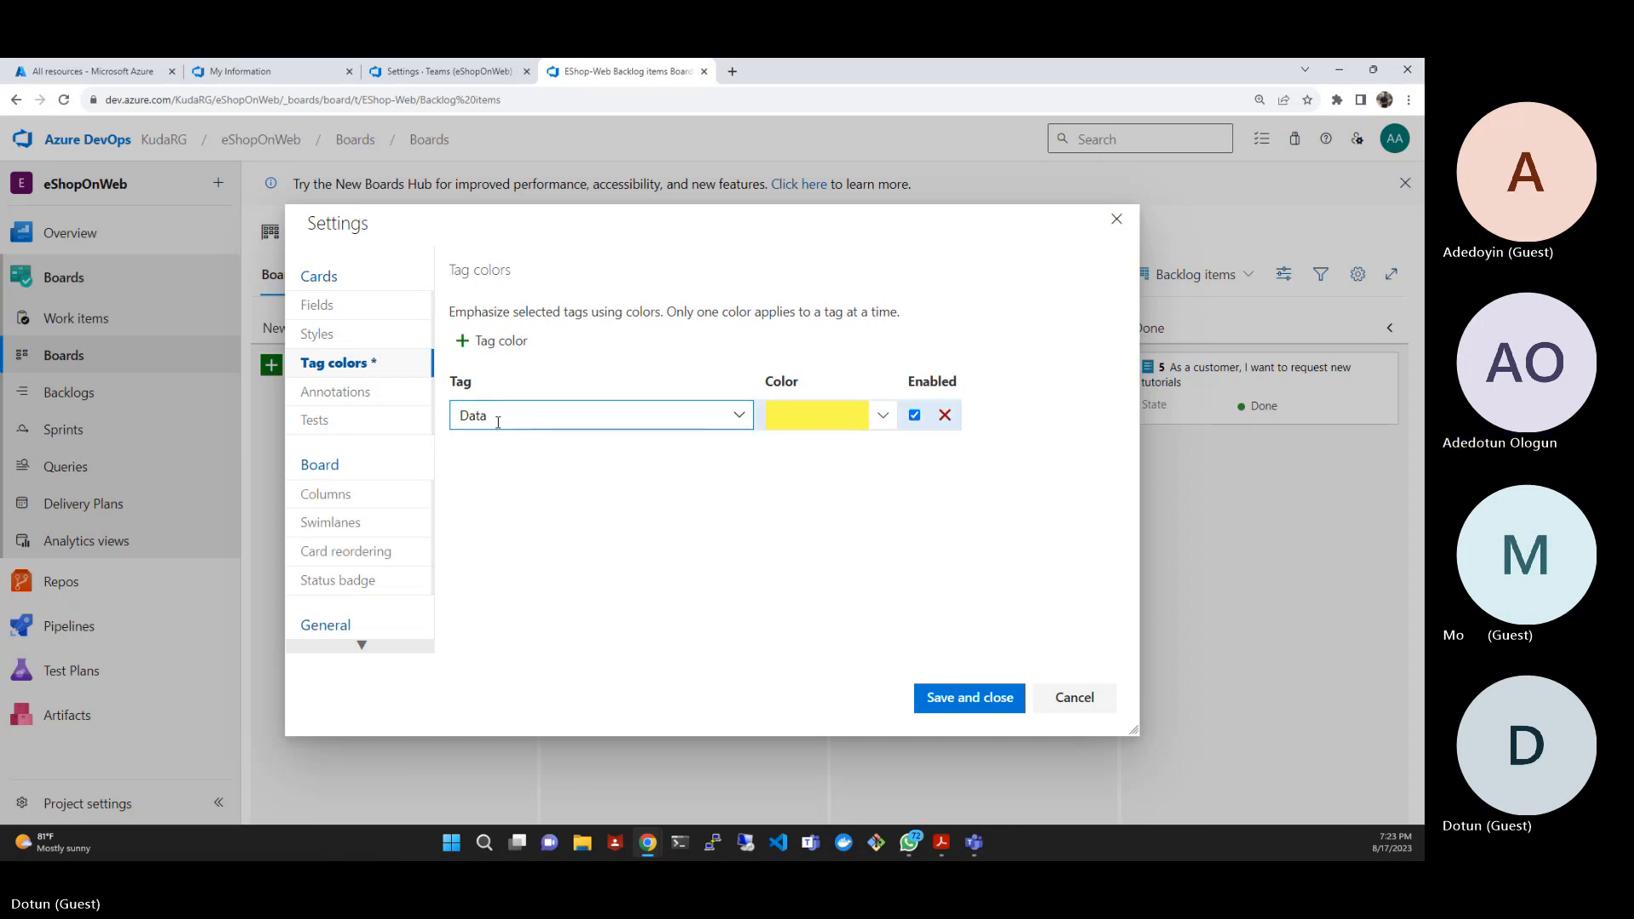
key(BackSpace)
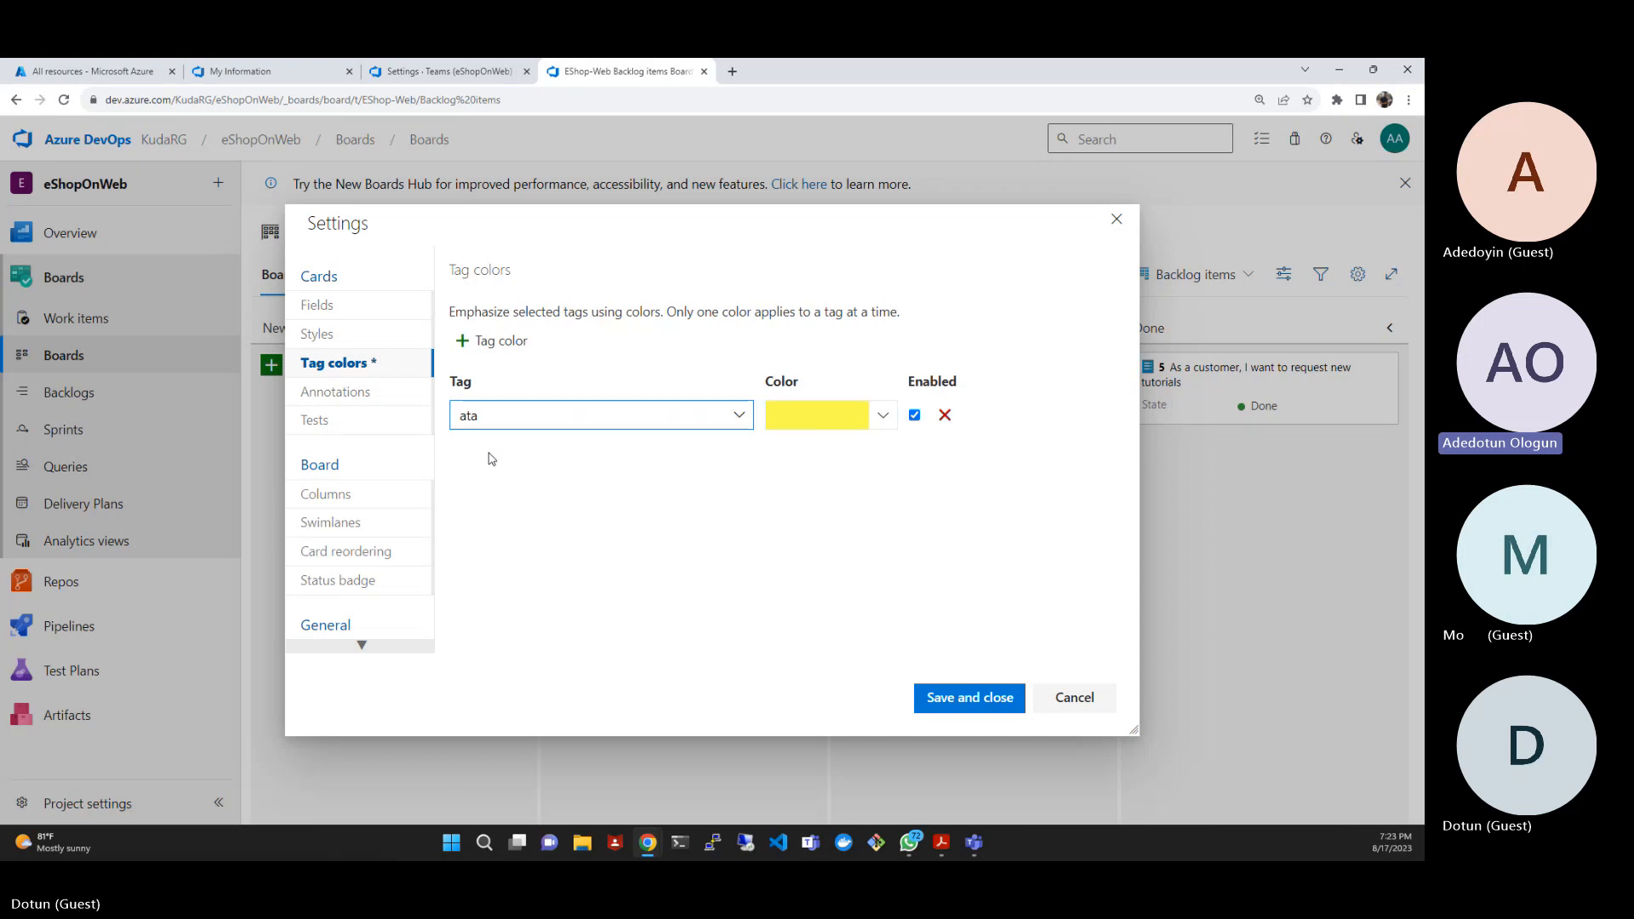
text(d)
- Choose to create a new test plan using the area/iteration of the selected card, then save and close the board settings
scroll(356, 430, down, 1)
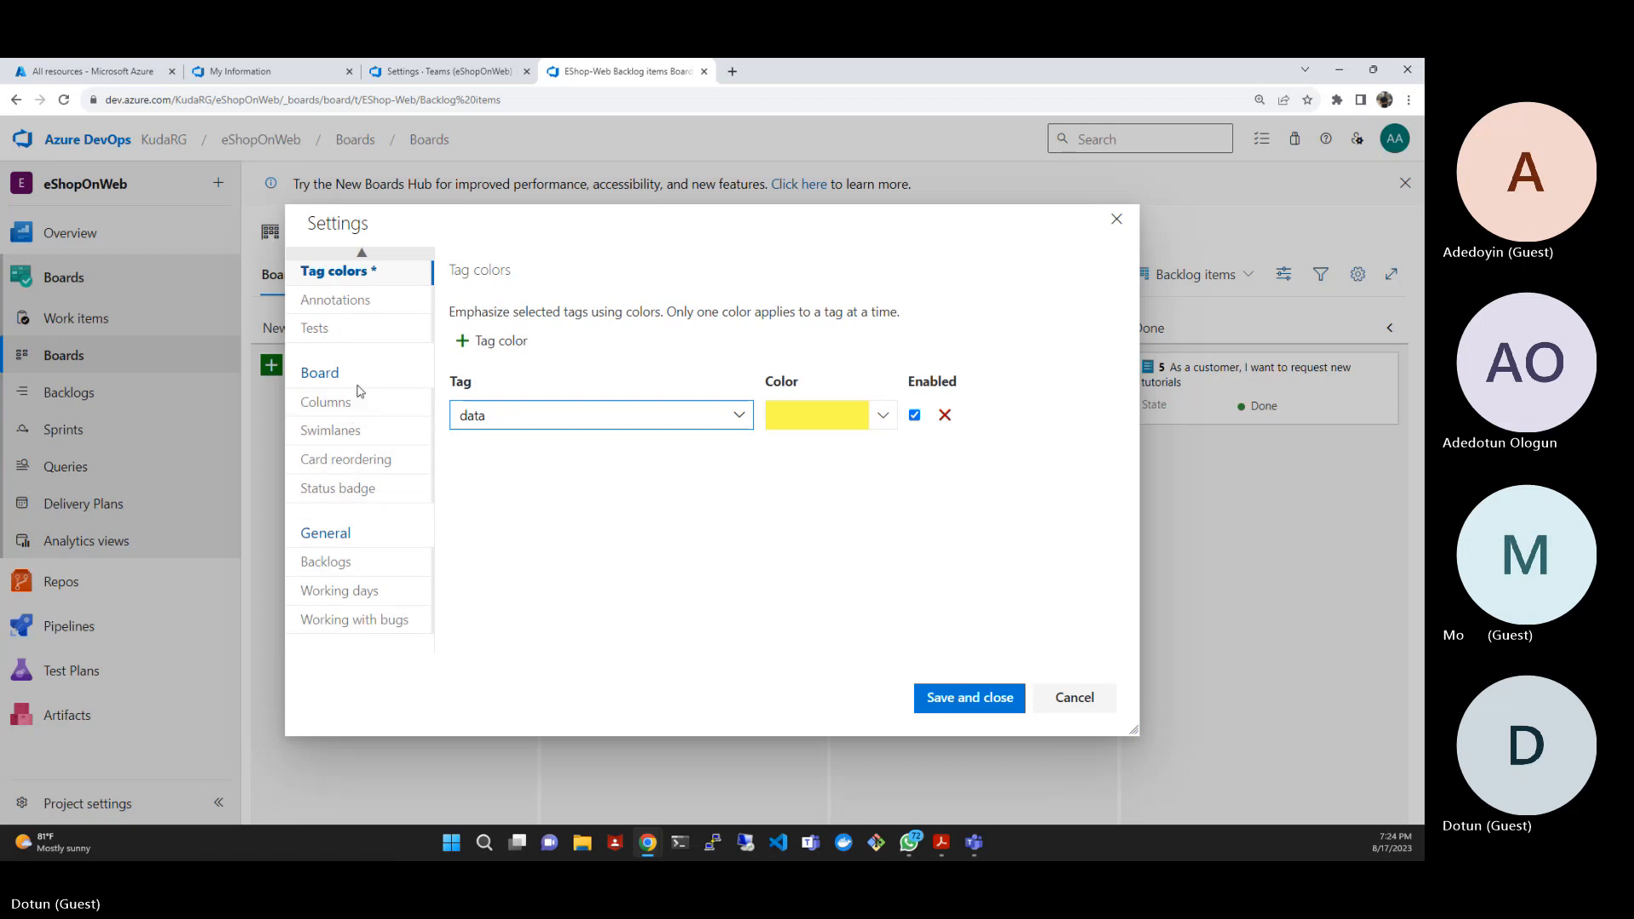
click(349, 341)
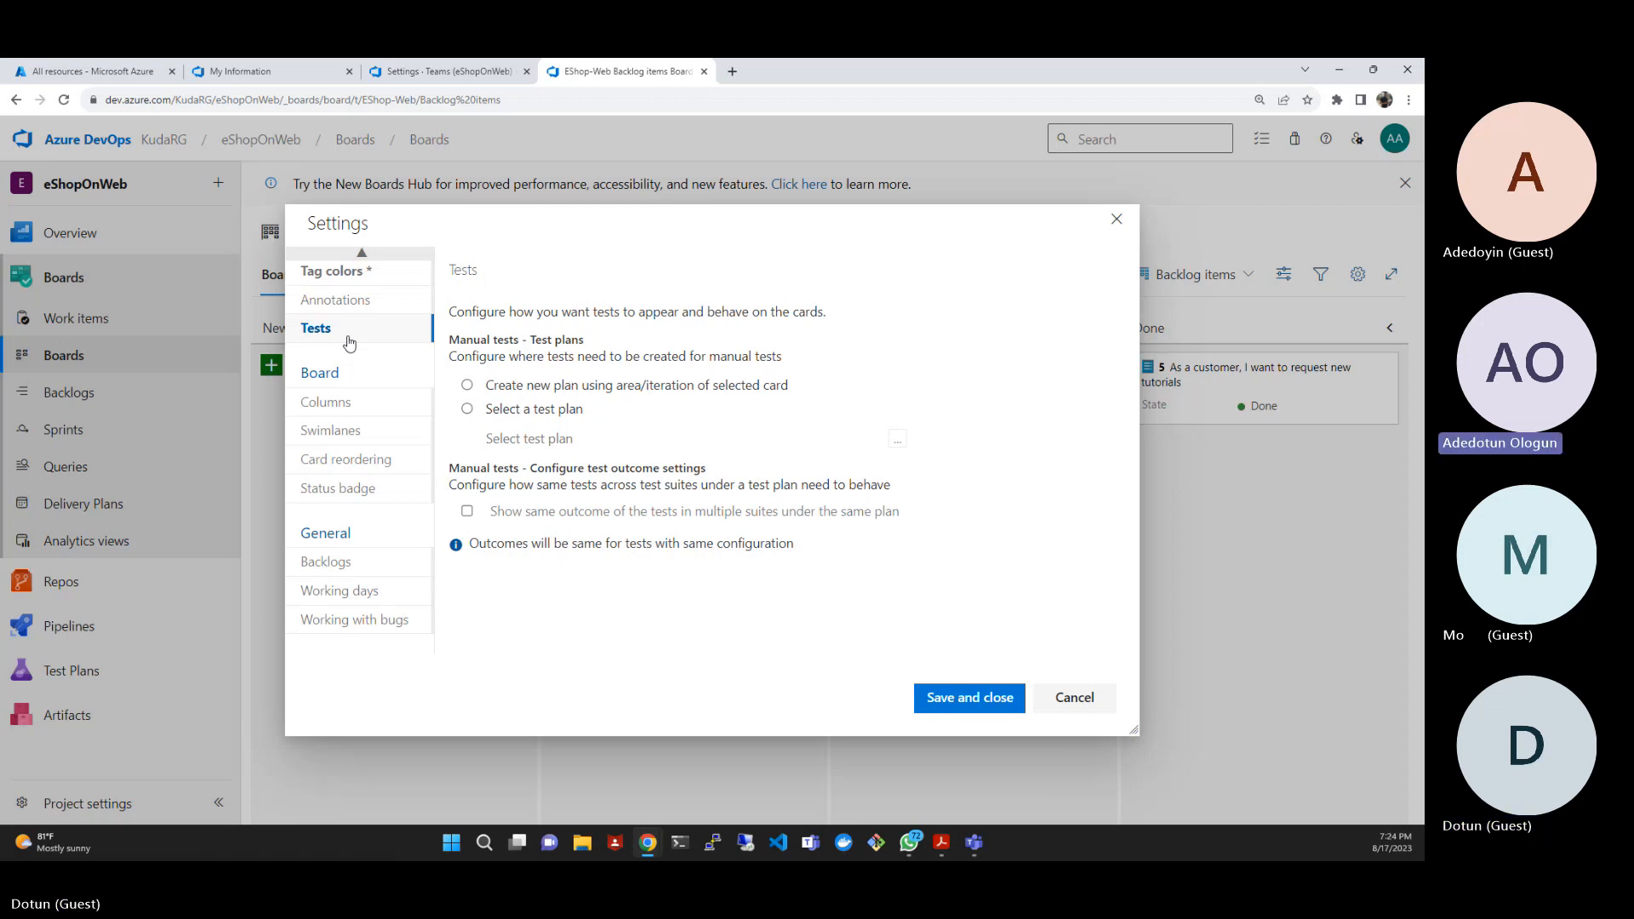
click(618, 393)
click(955, 695)
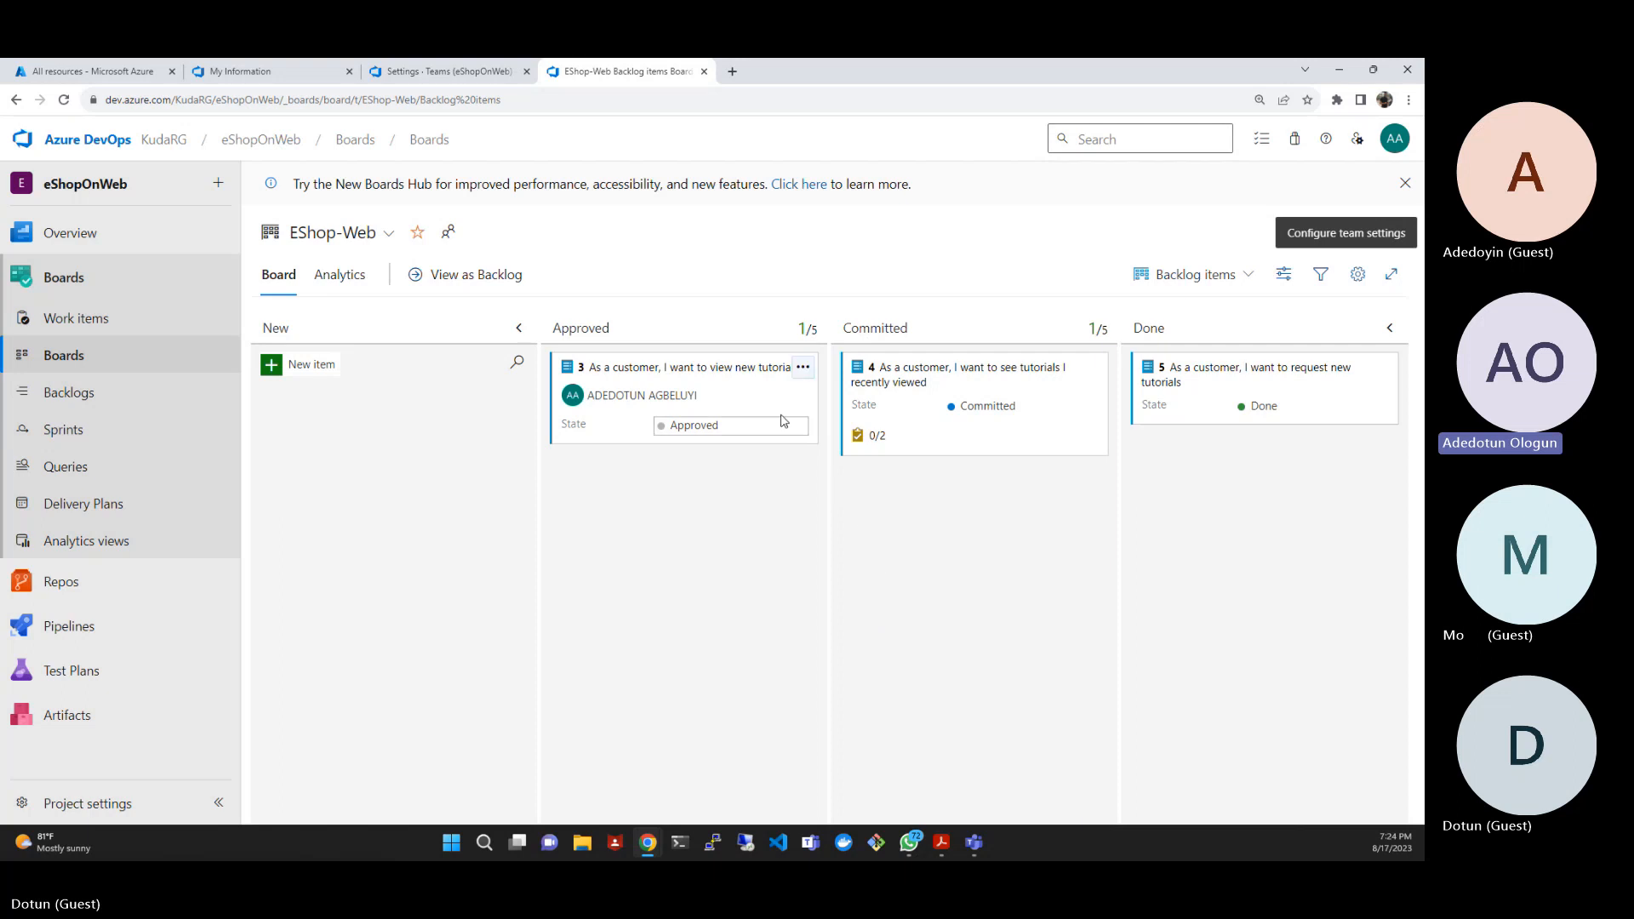
right_click(744, 375)
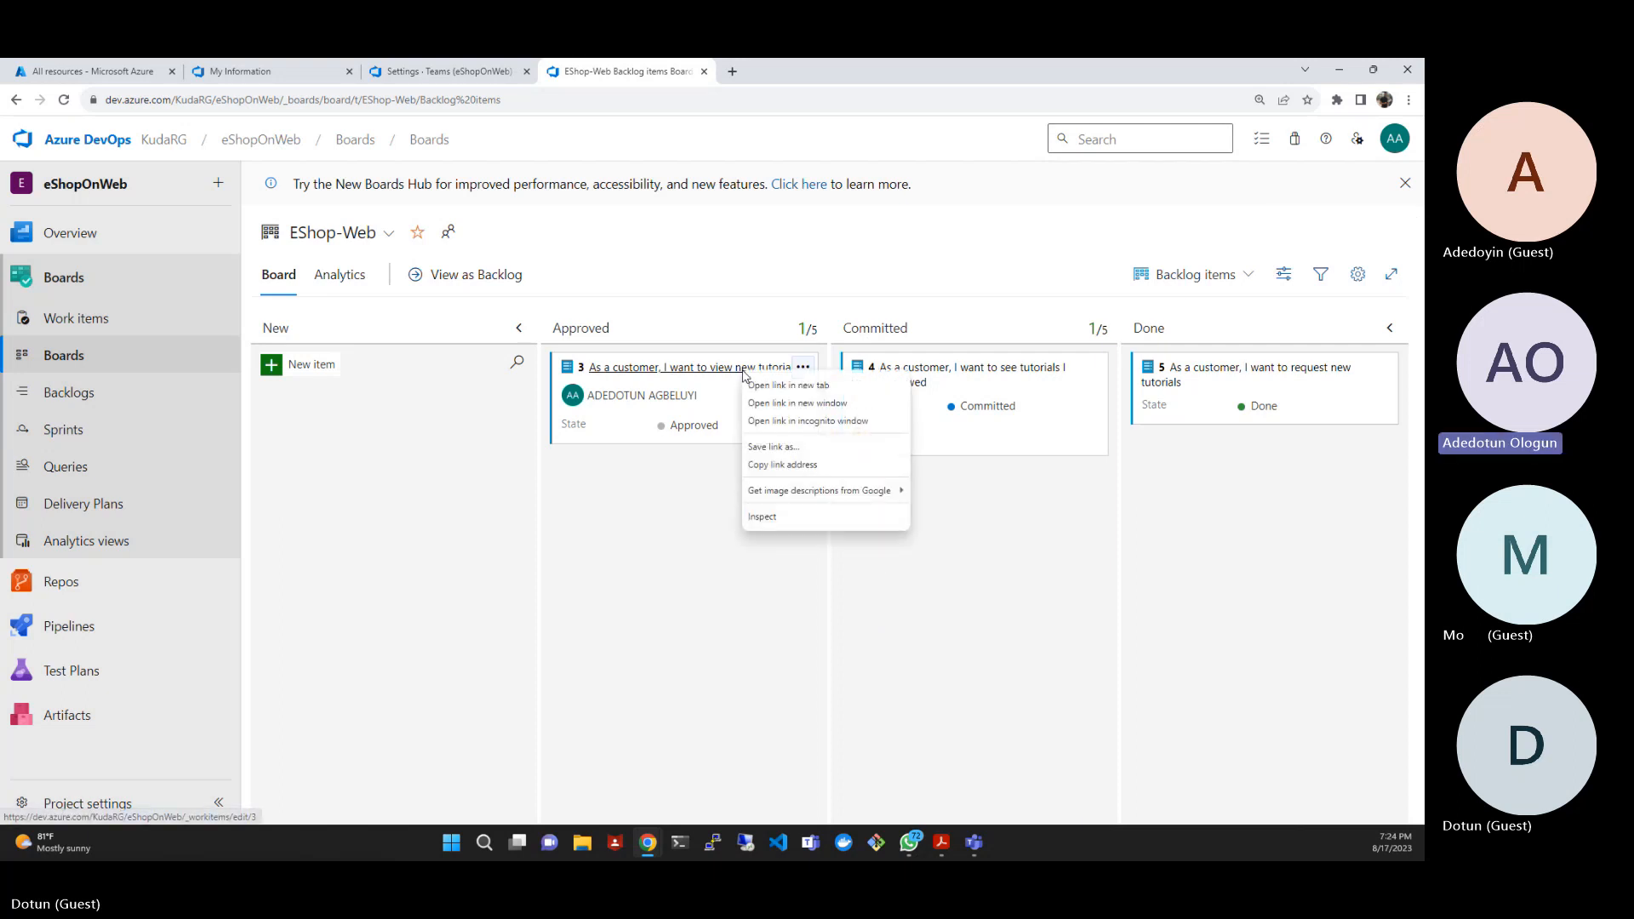
click(748, 286)
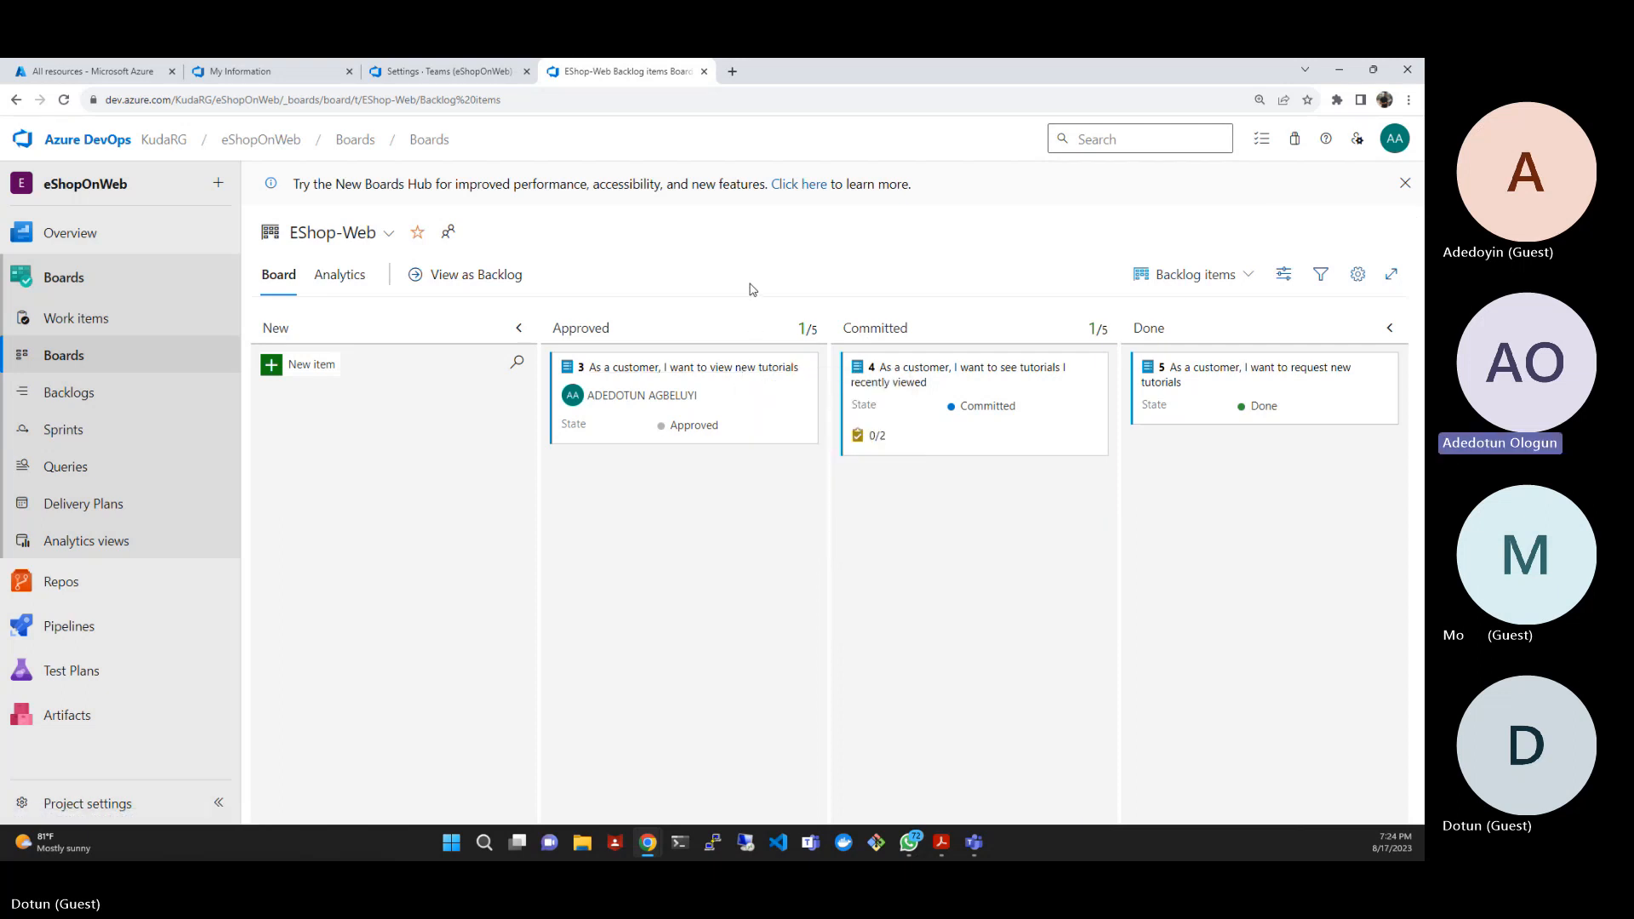
right_click(748, 377)
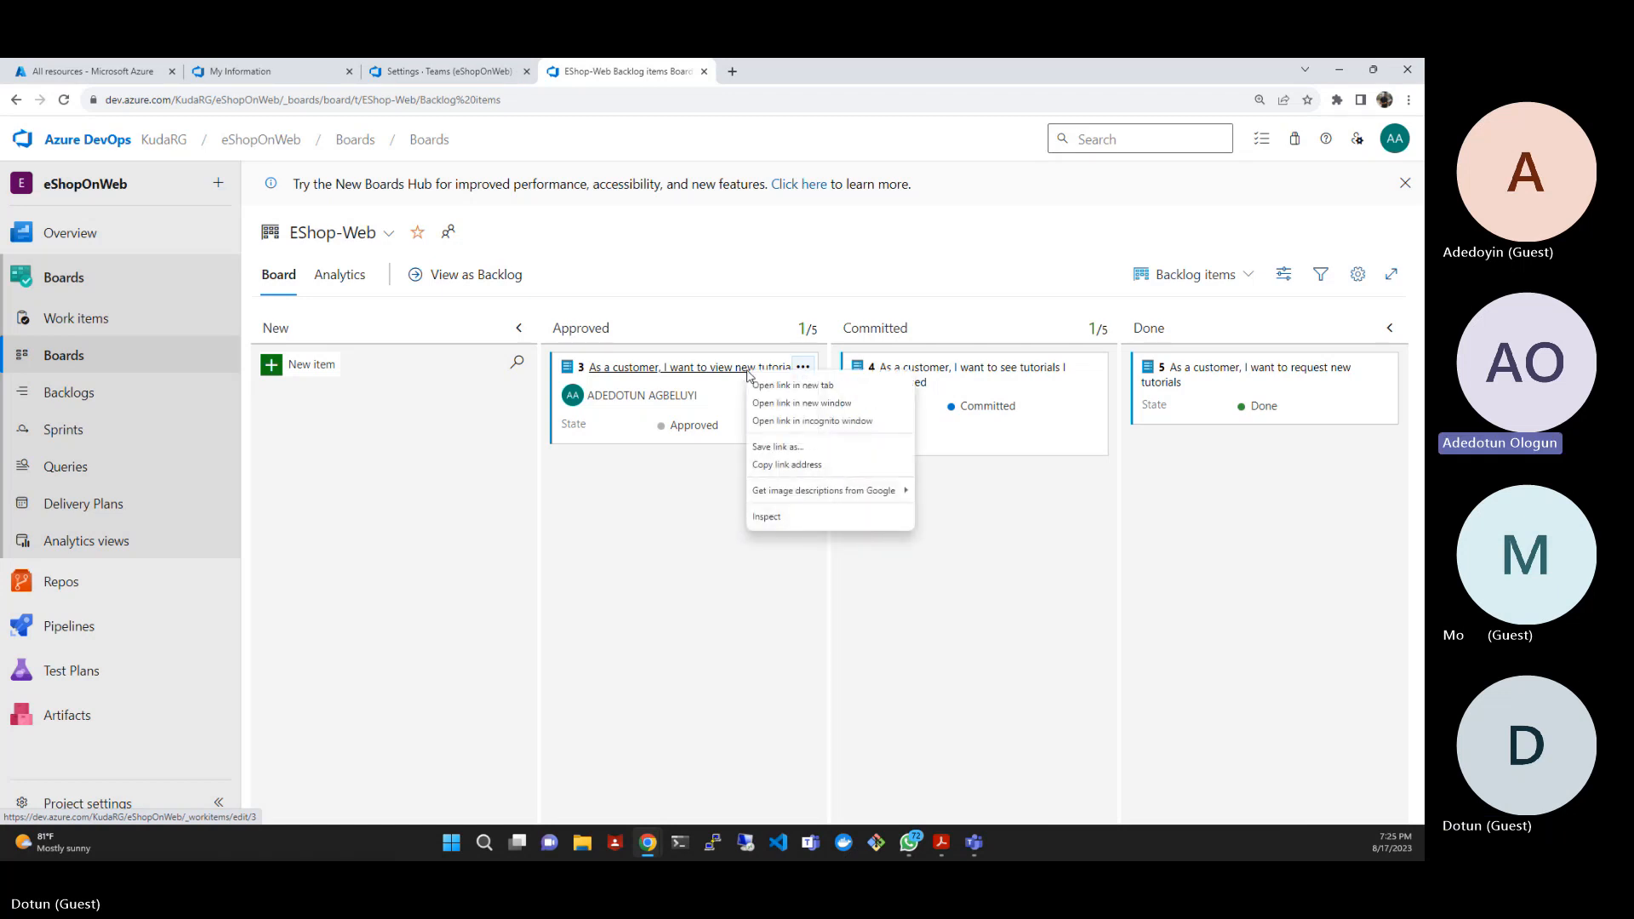
click(741, 302)
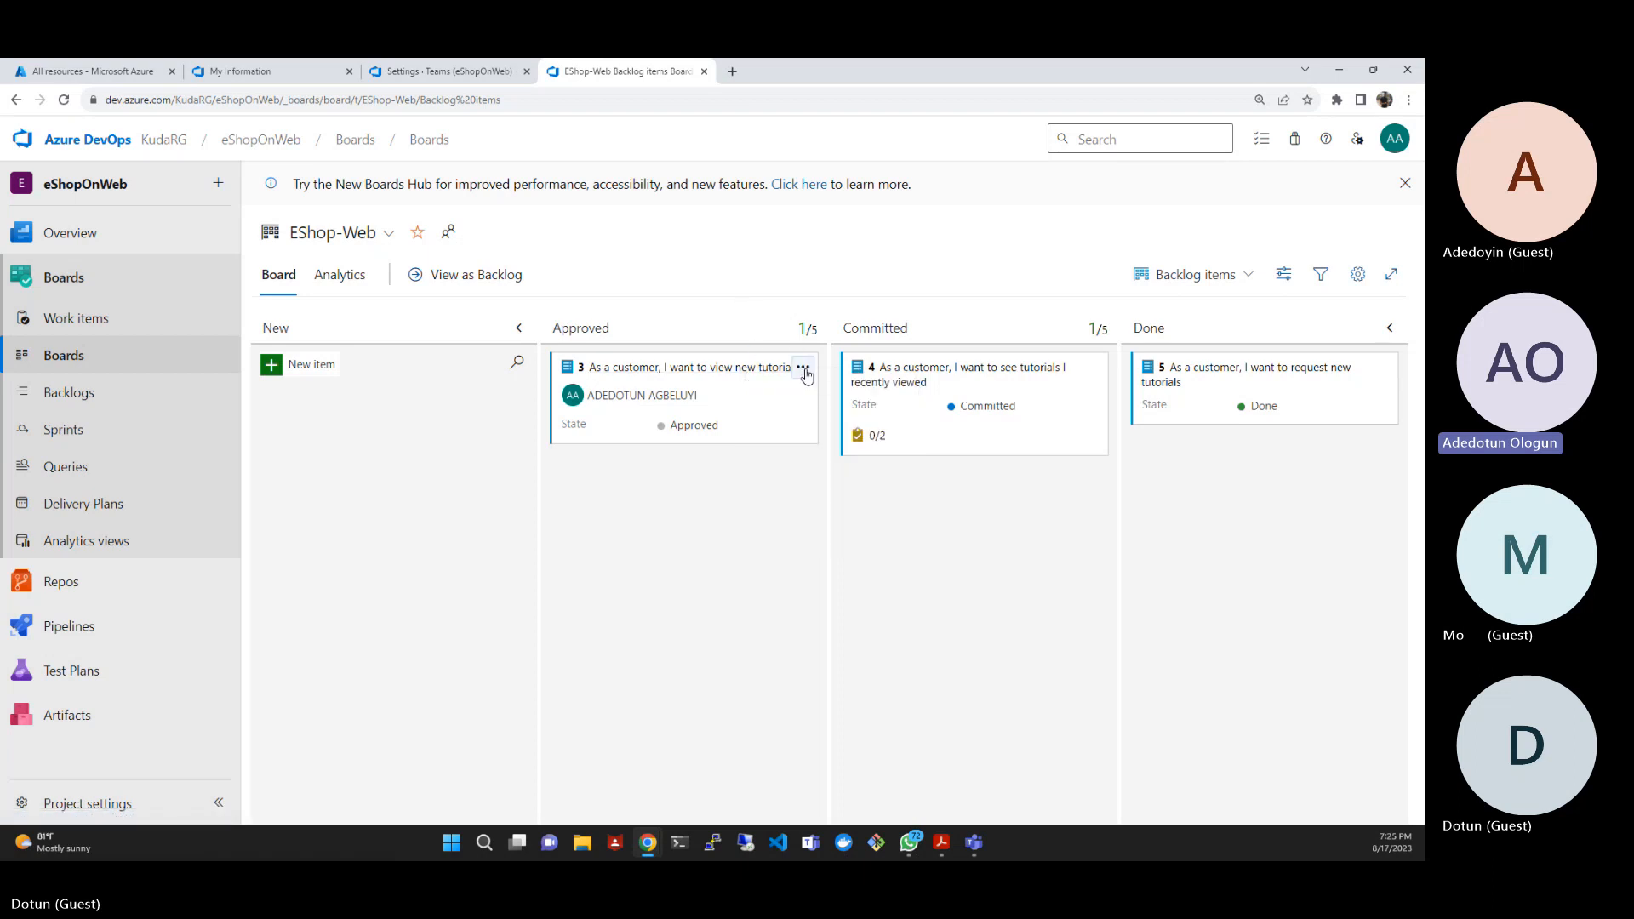
- Open backlog item 3, As a customer, I want to view new tutorials, and add the tag ux to it
click(804, 369)
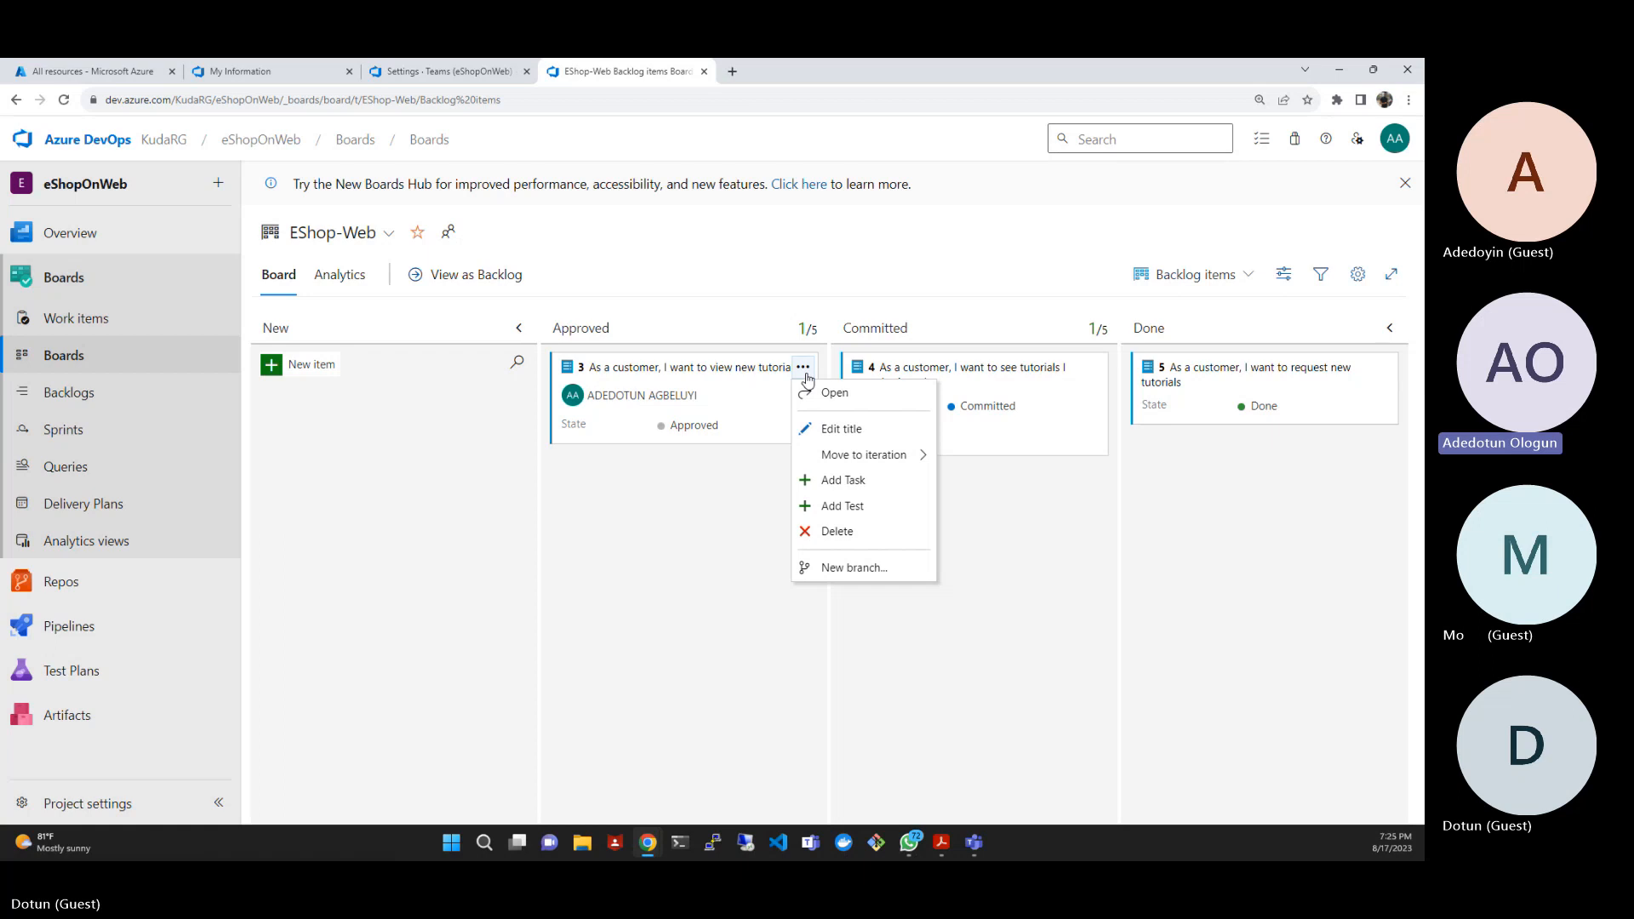
click(828, 393)
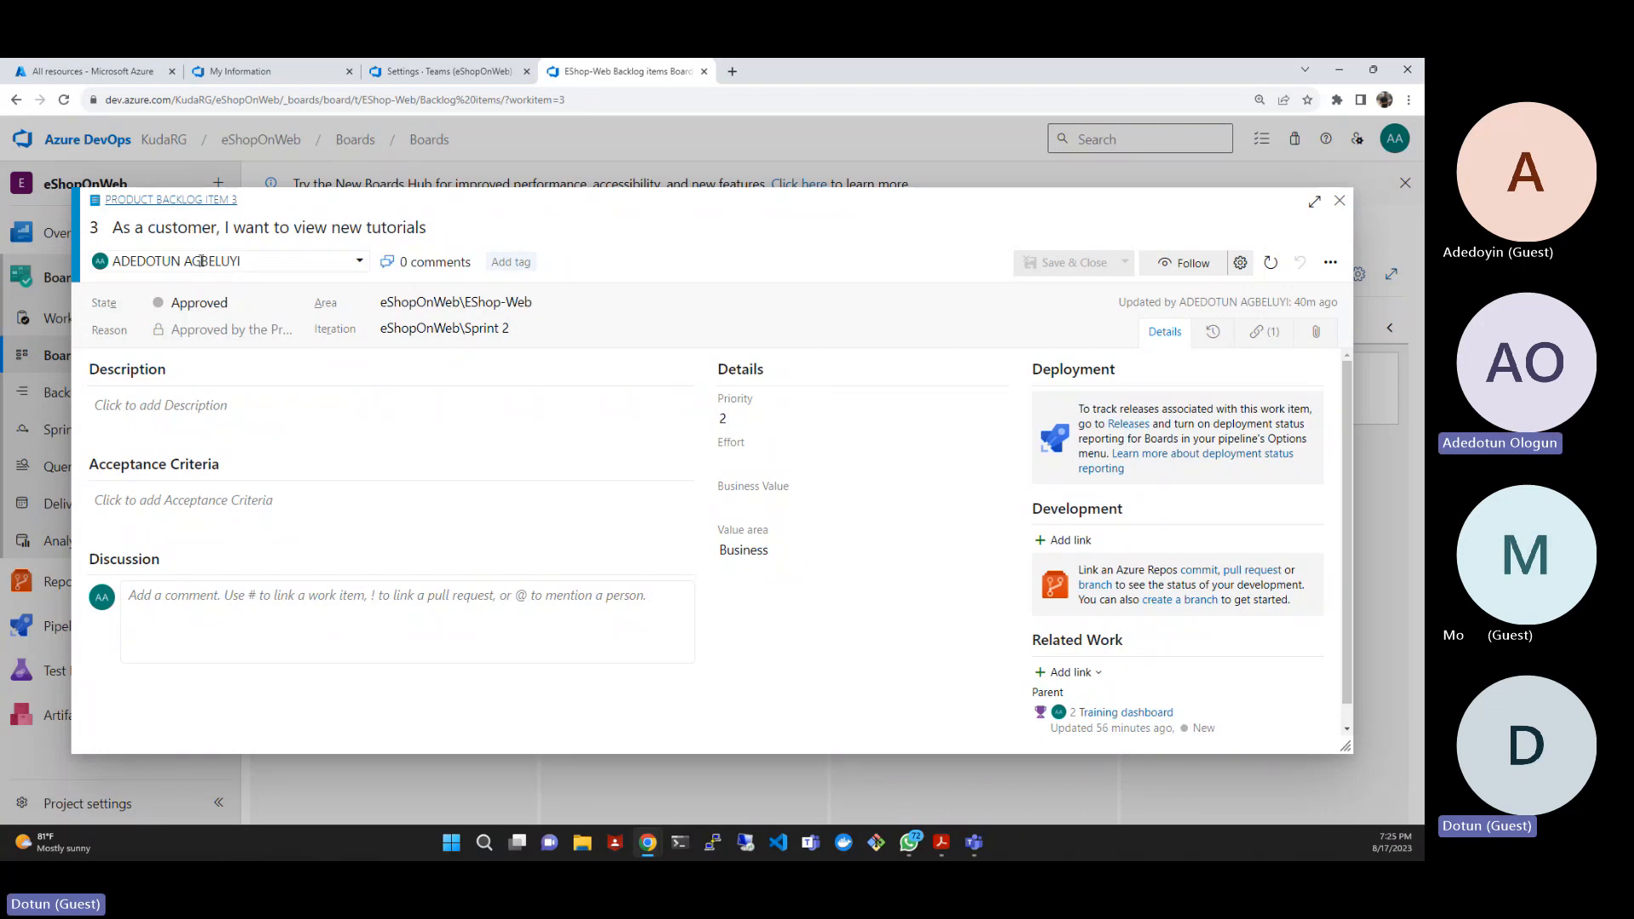
click(511, 269)
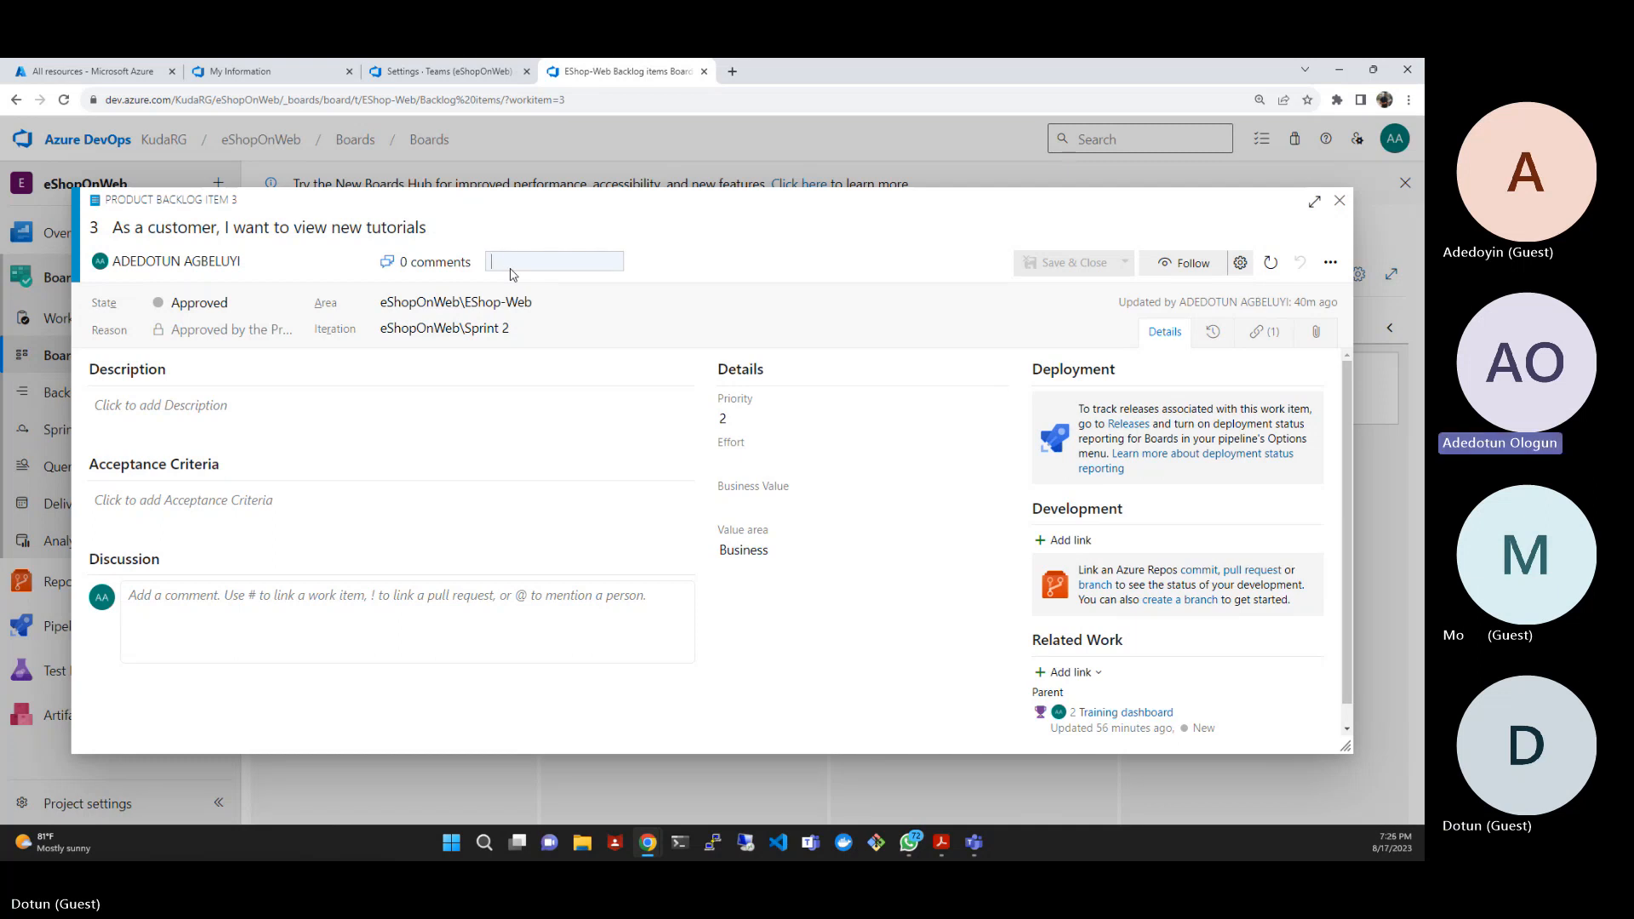
text(Ux)
key(Left)
key(BackSpace)
text(U)
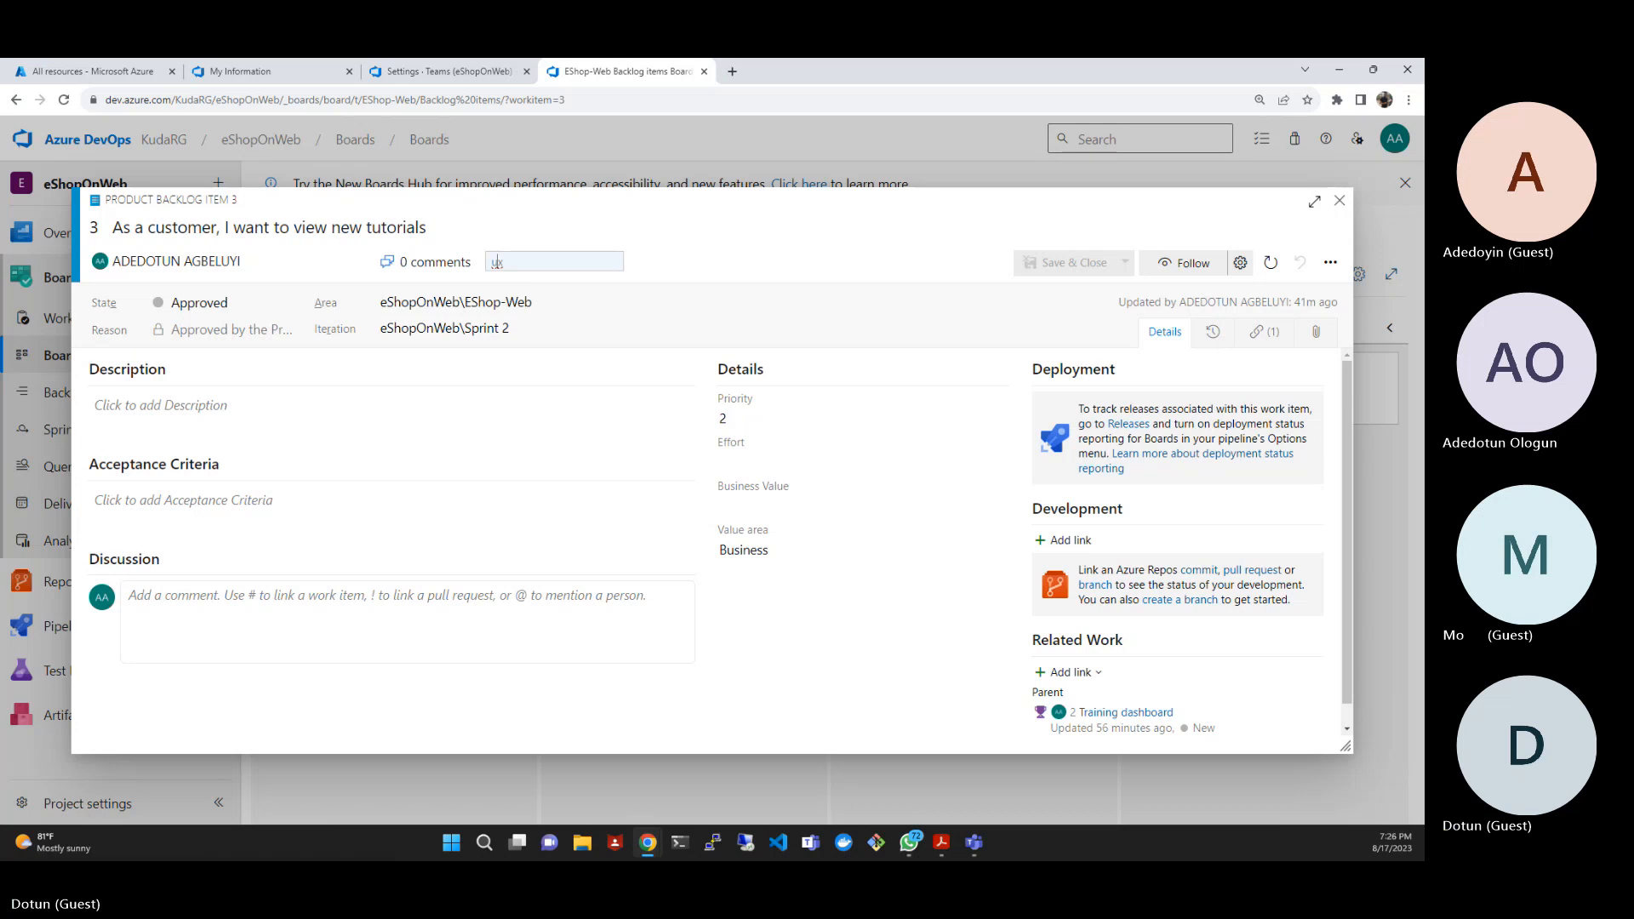
key(alt+Tab)
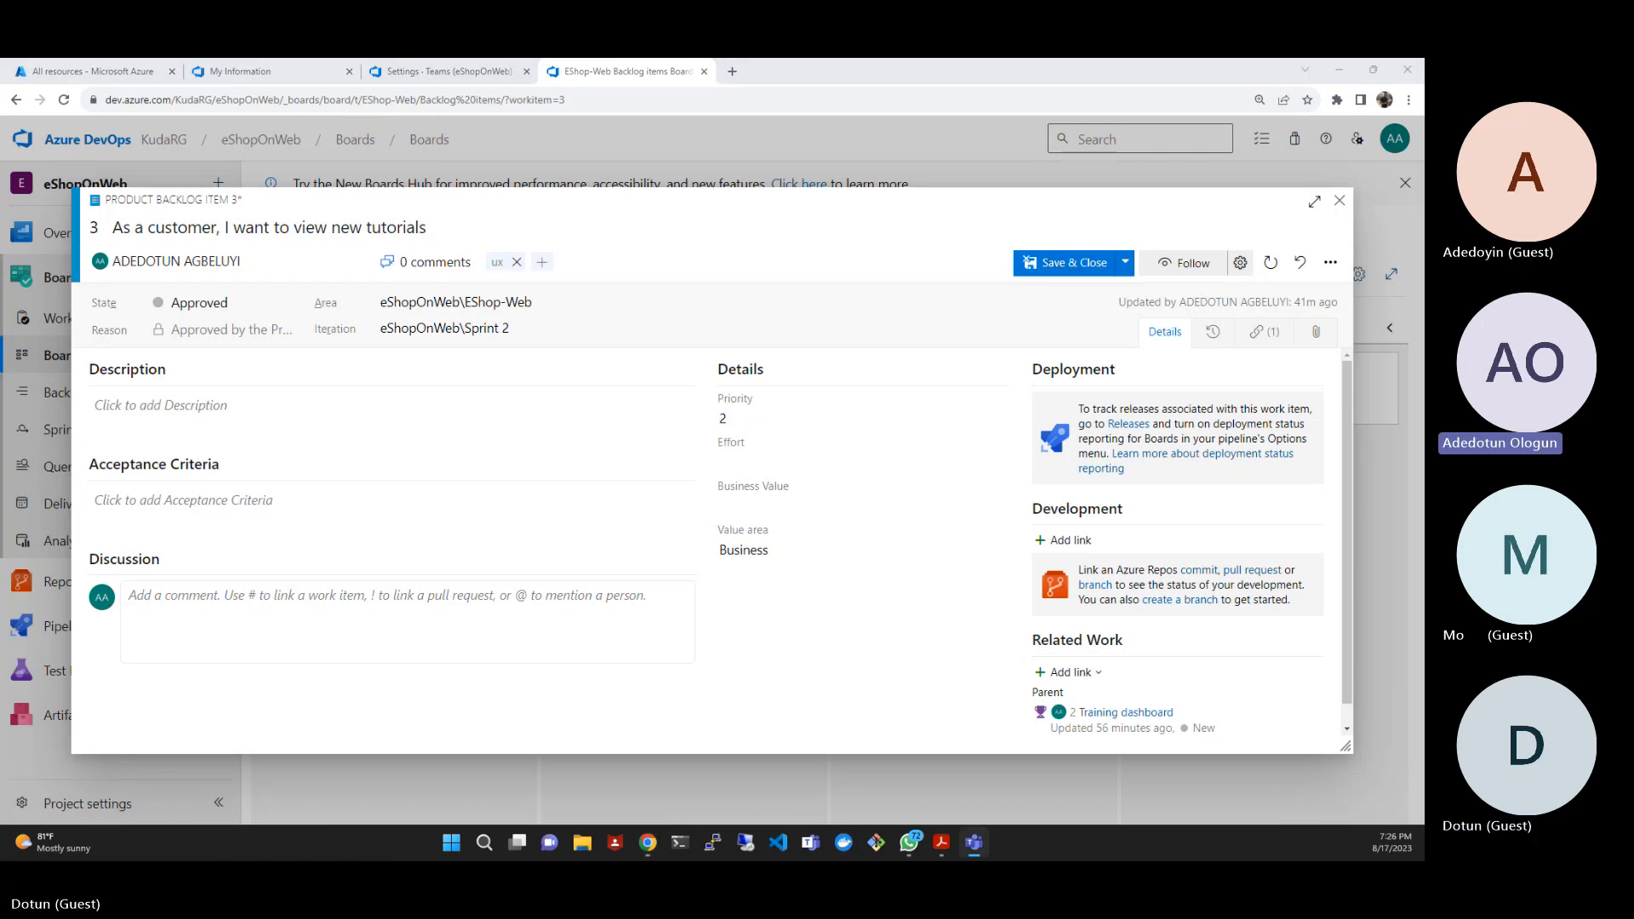
- Replace the ux tag on backlog item 3 with the tag data
click(516, 263)
click(516, 263)
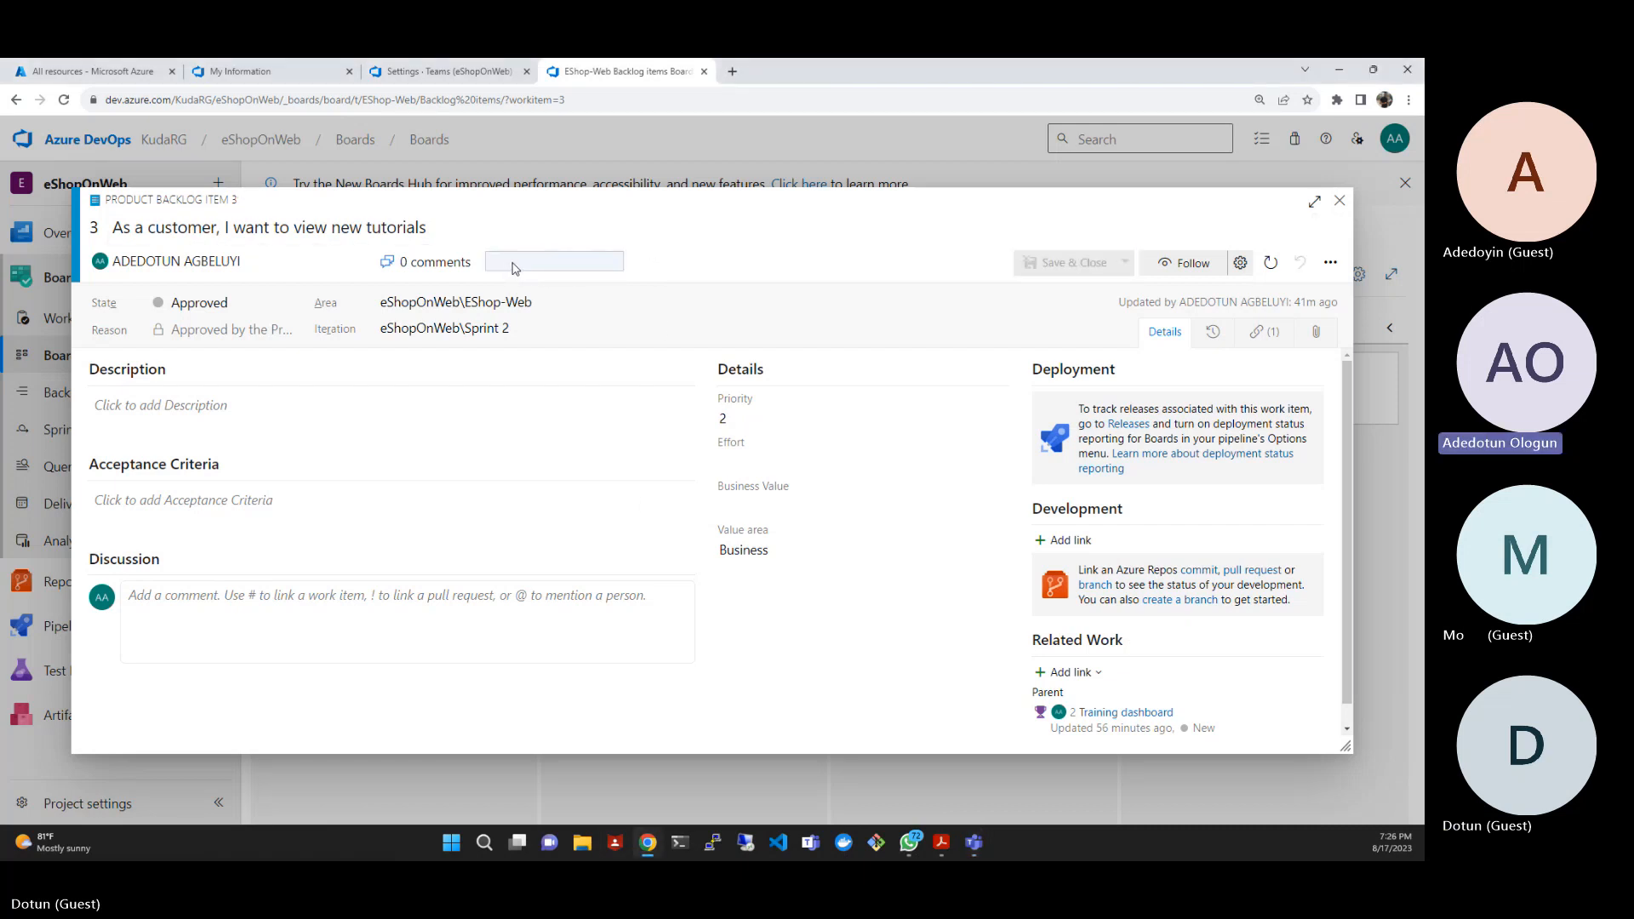
text(data)
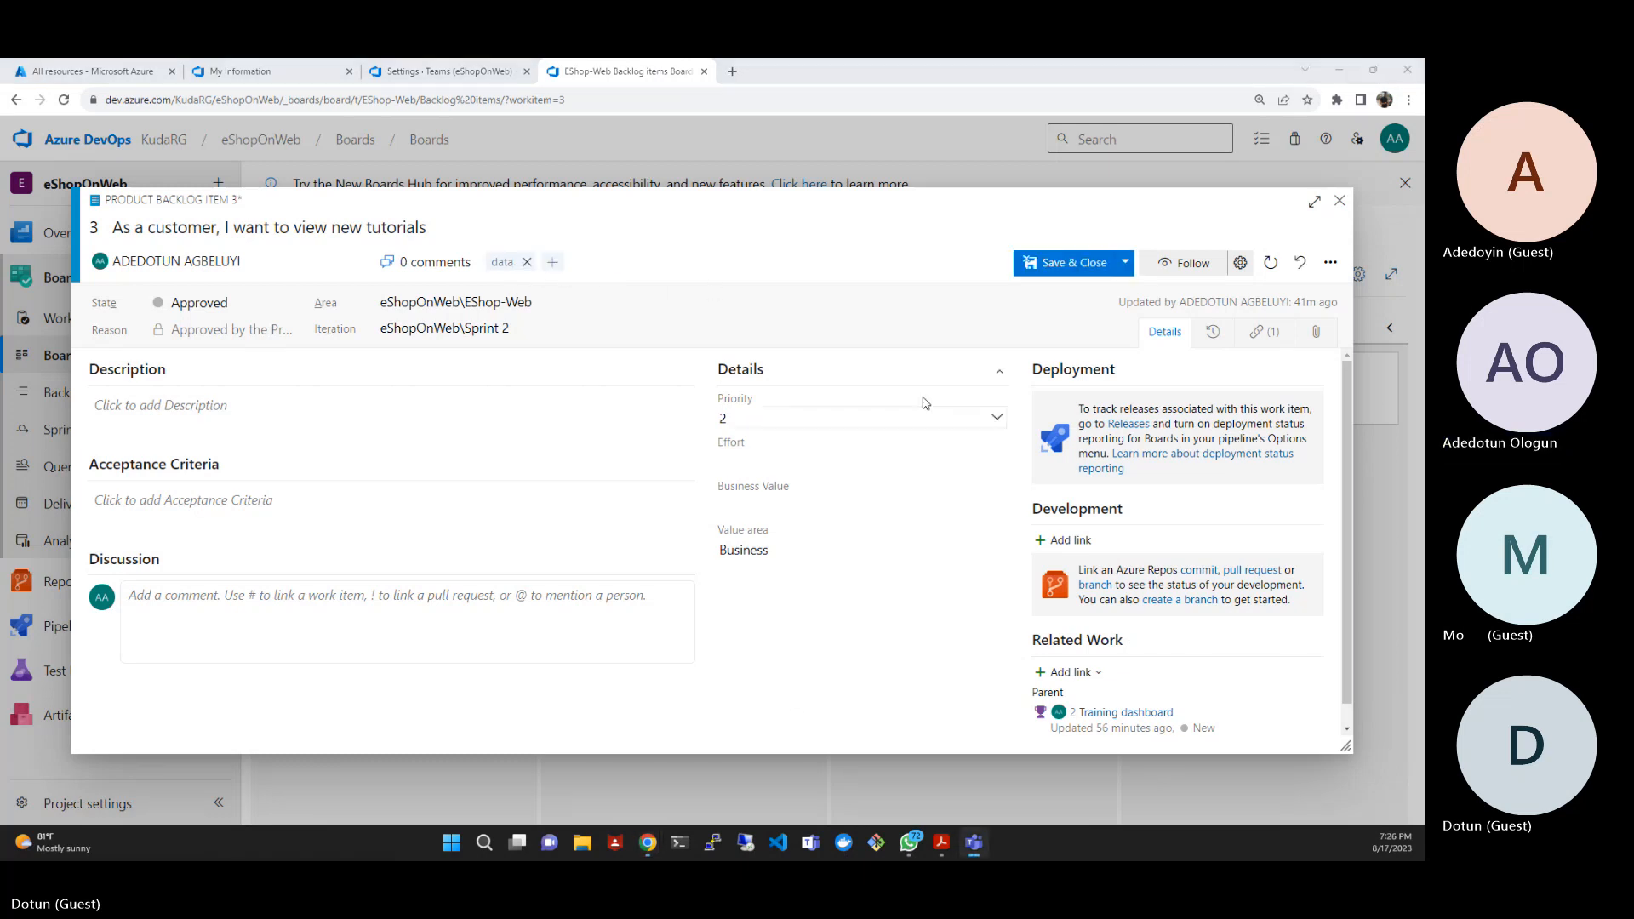
click(770, 251)
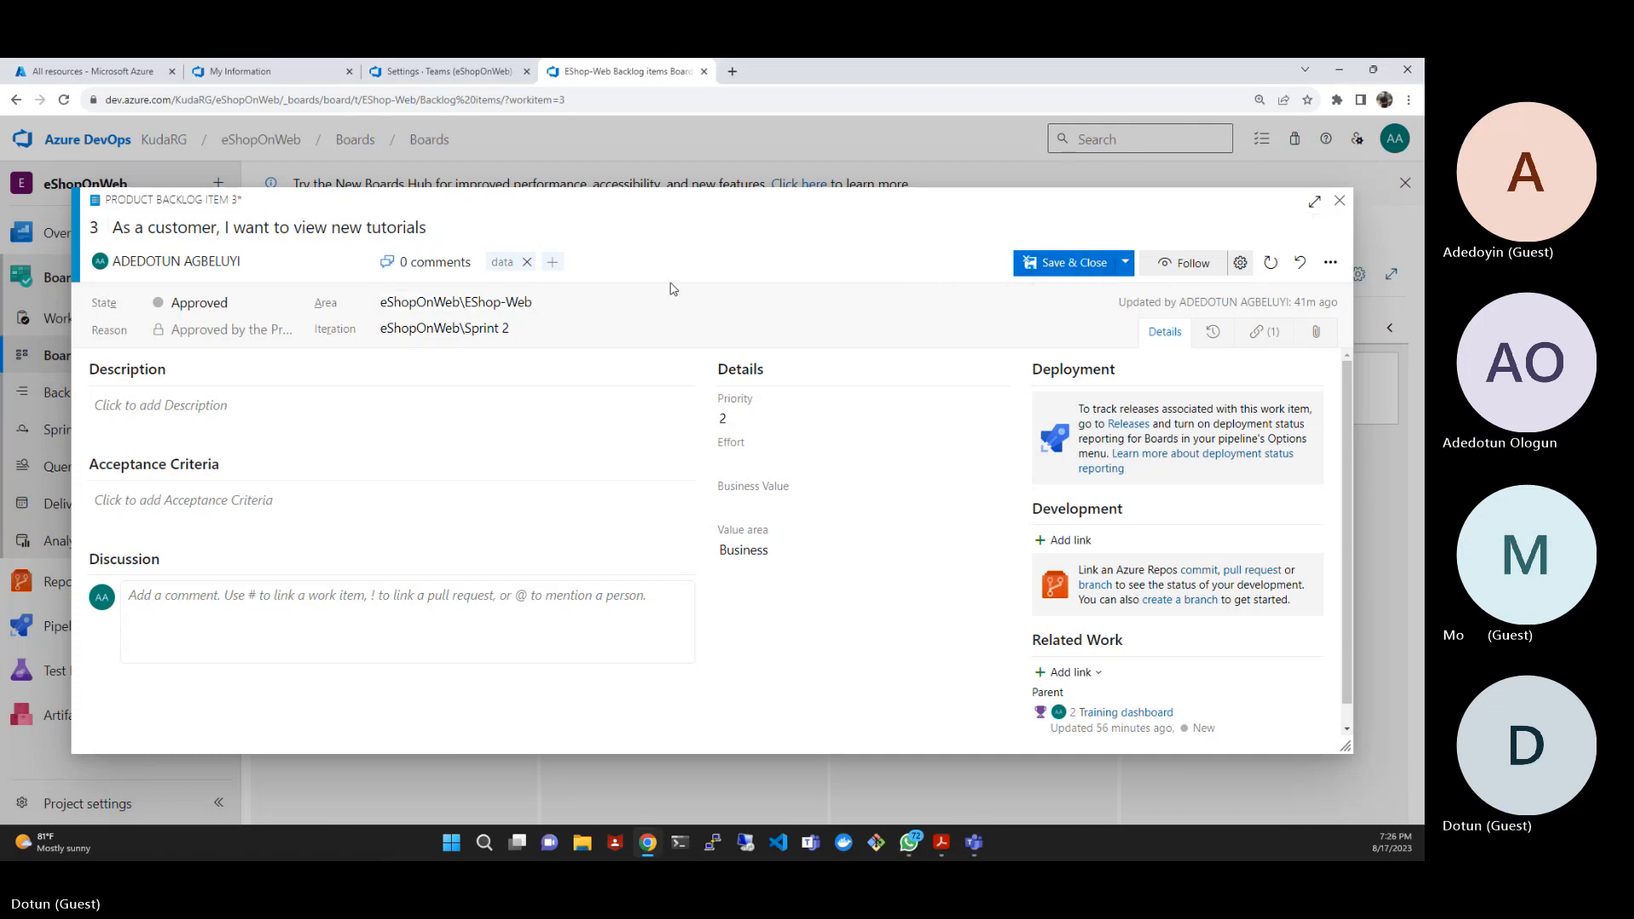
- Add ux as a second tag on backlog item 3, then save and close the item
click(552, 263)
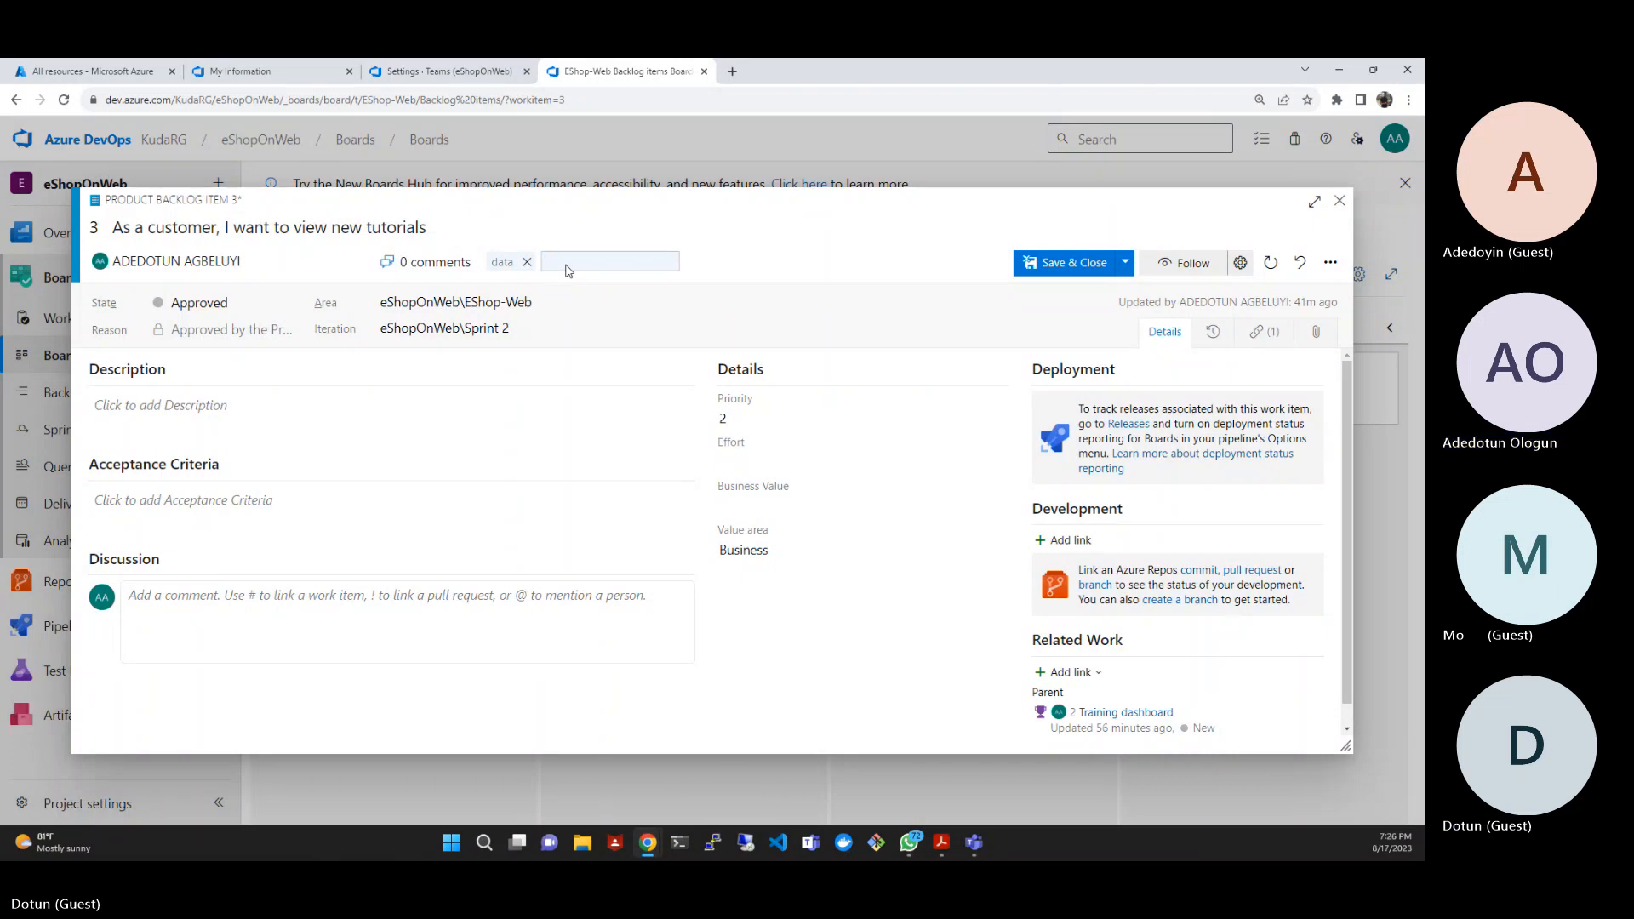
text(ux)
key(Return)
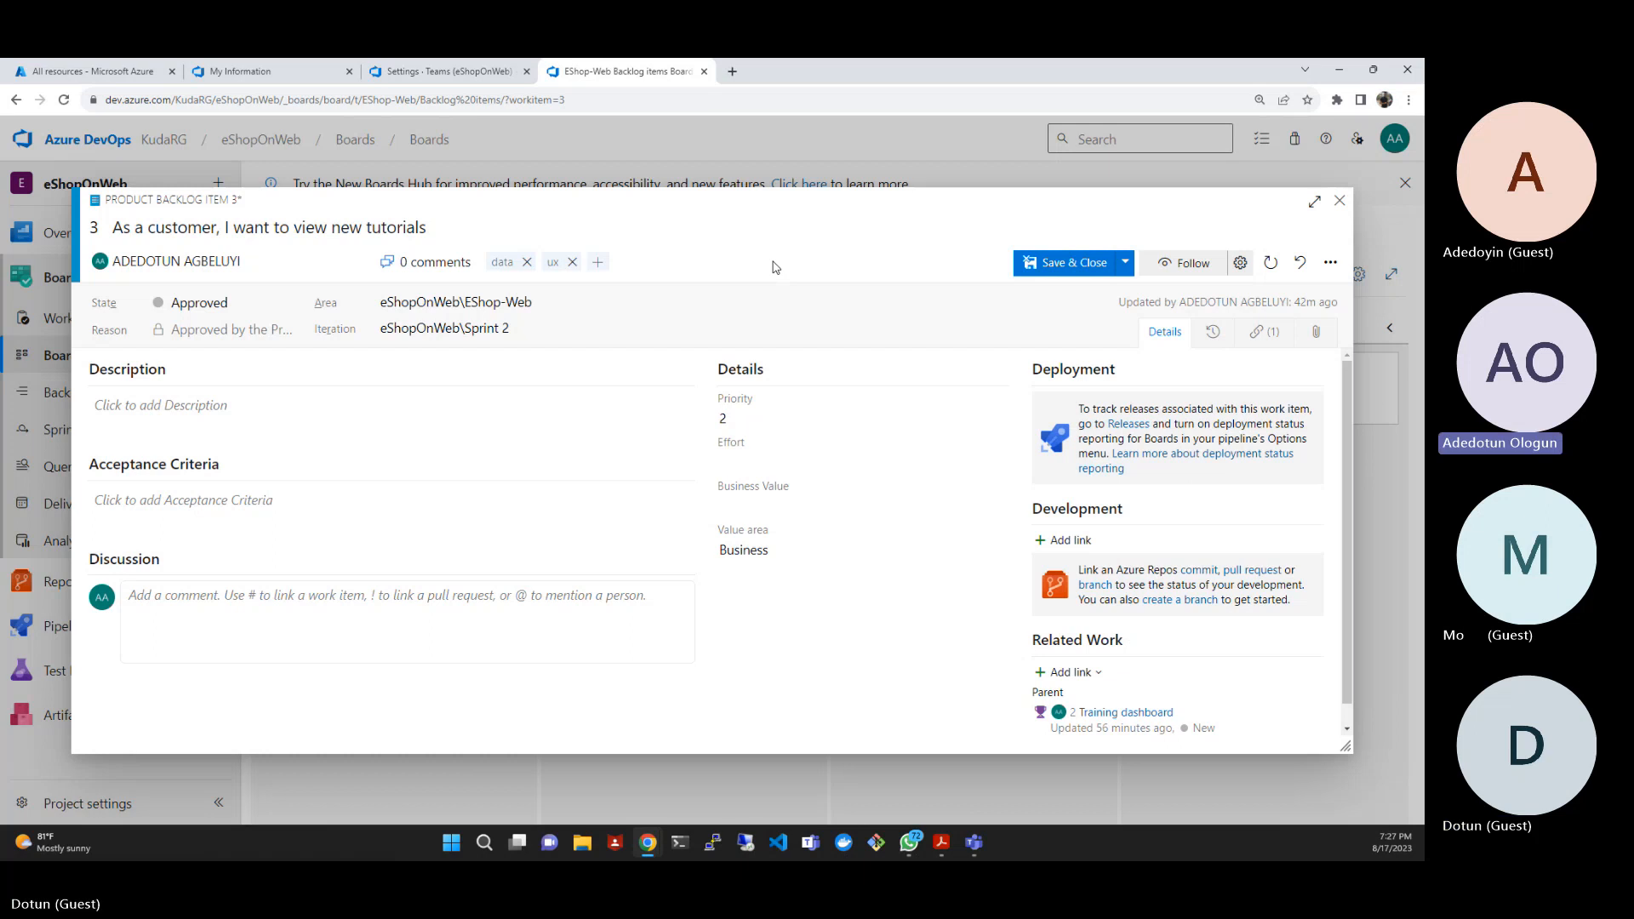
click(1077, 264)
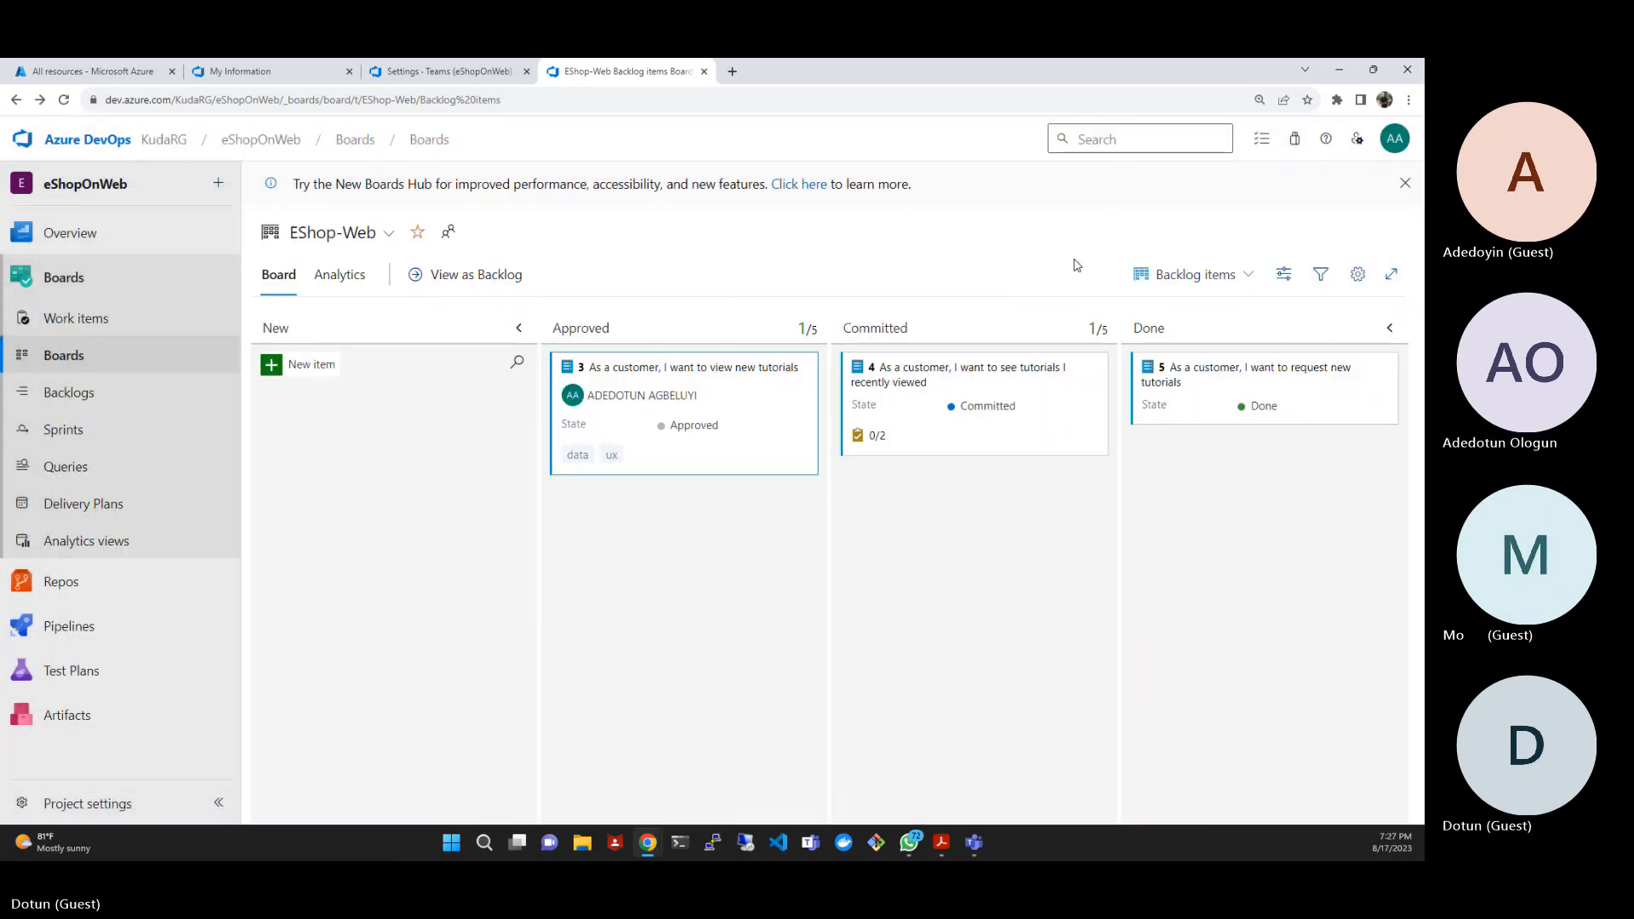
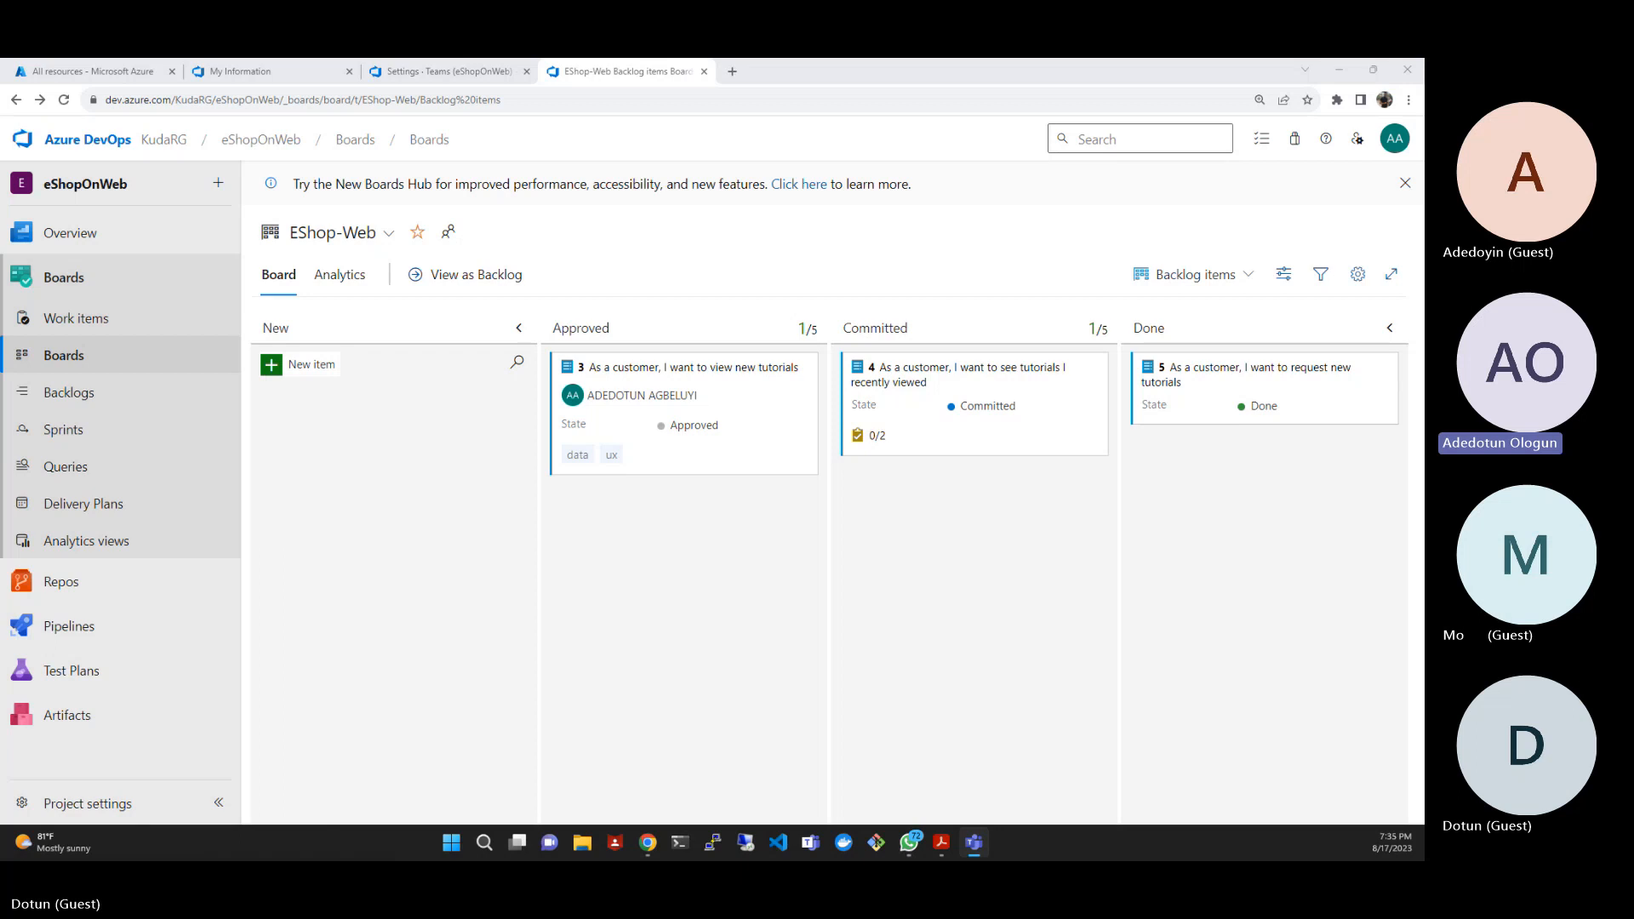
- Reload the EShop-Web board and add a new column named QA Approved in its column settings
click(65, 101)
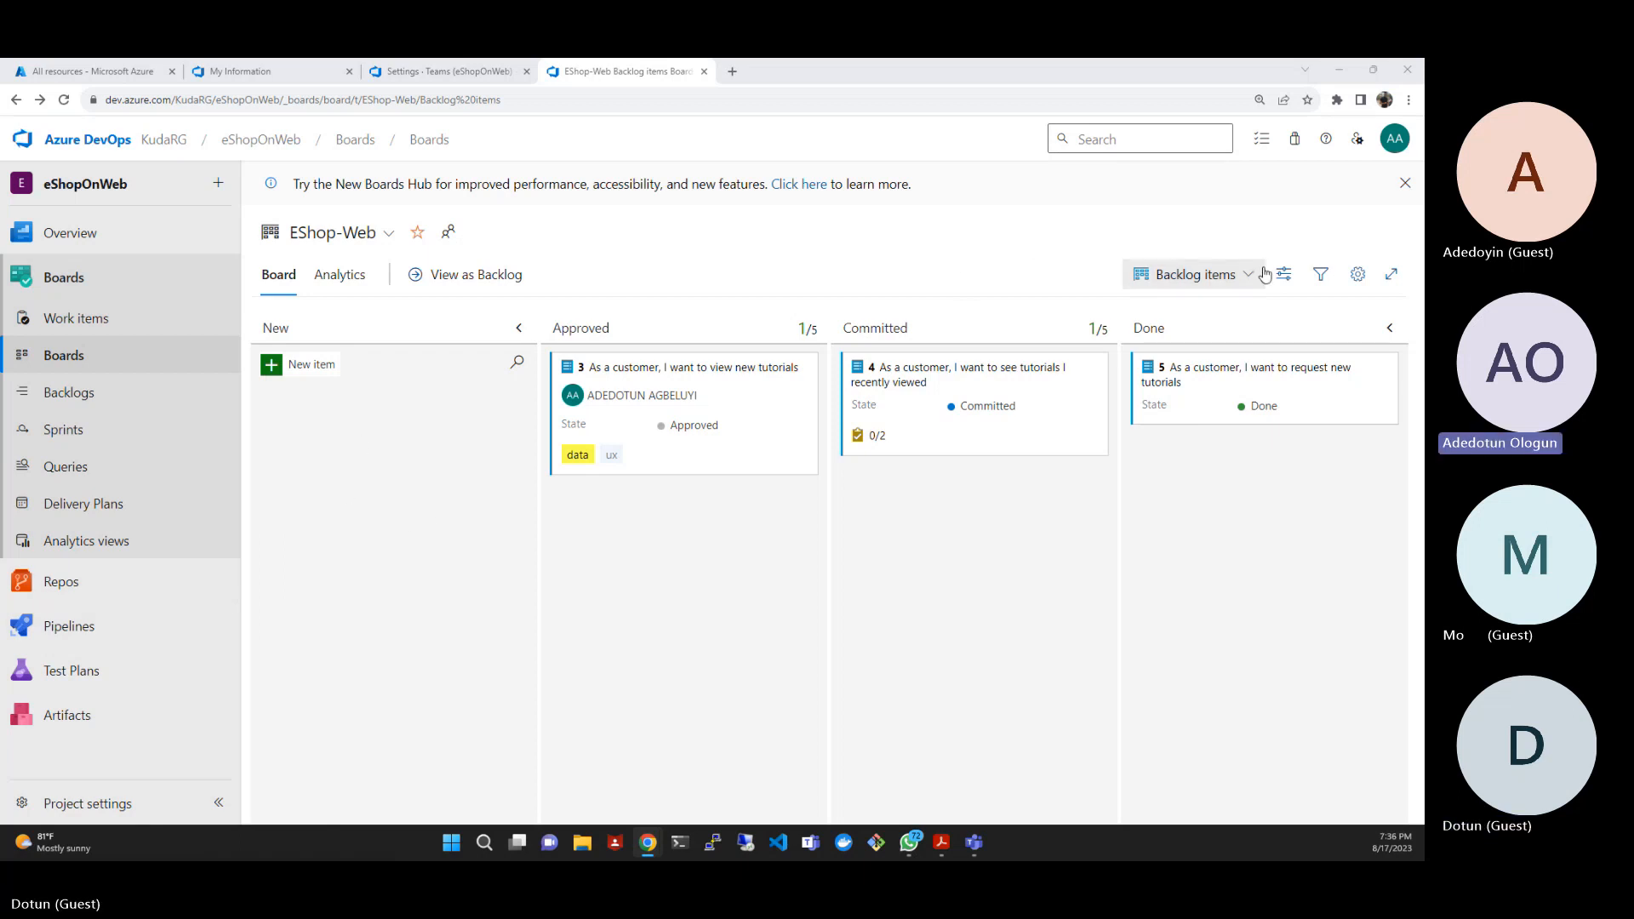
click(1362, 284)
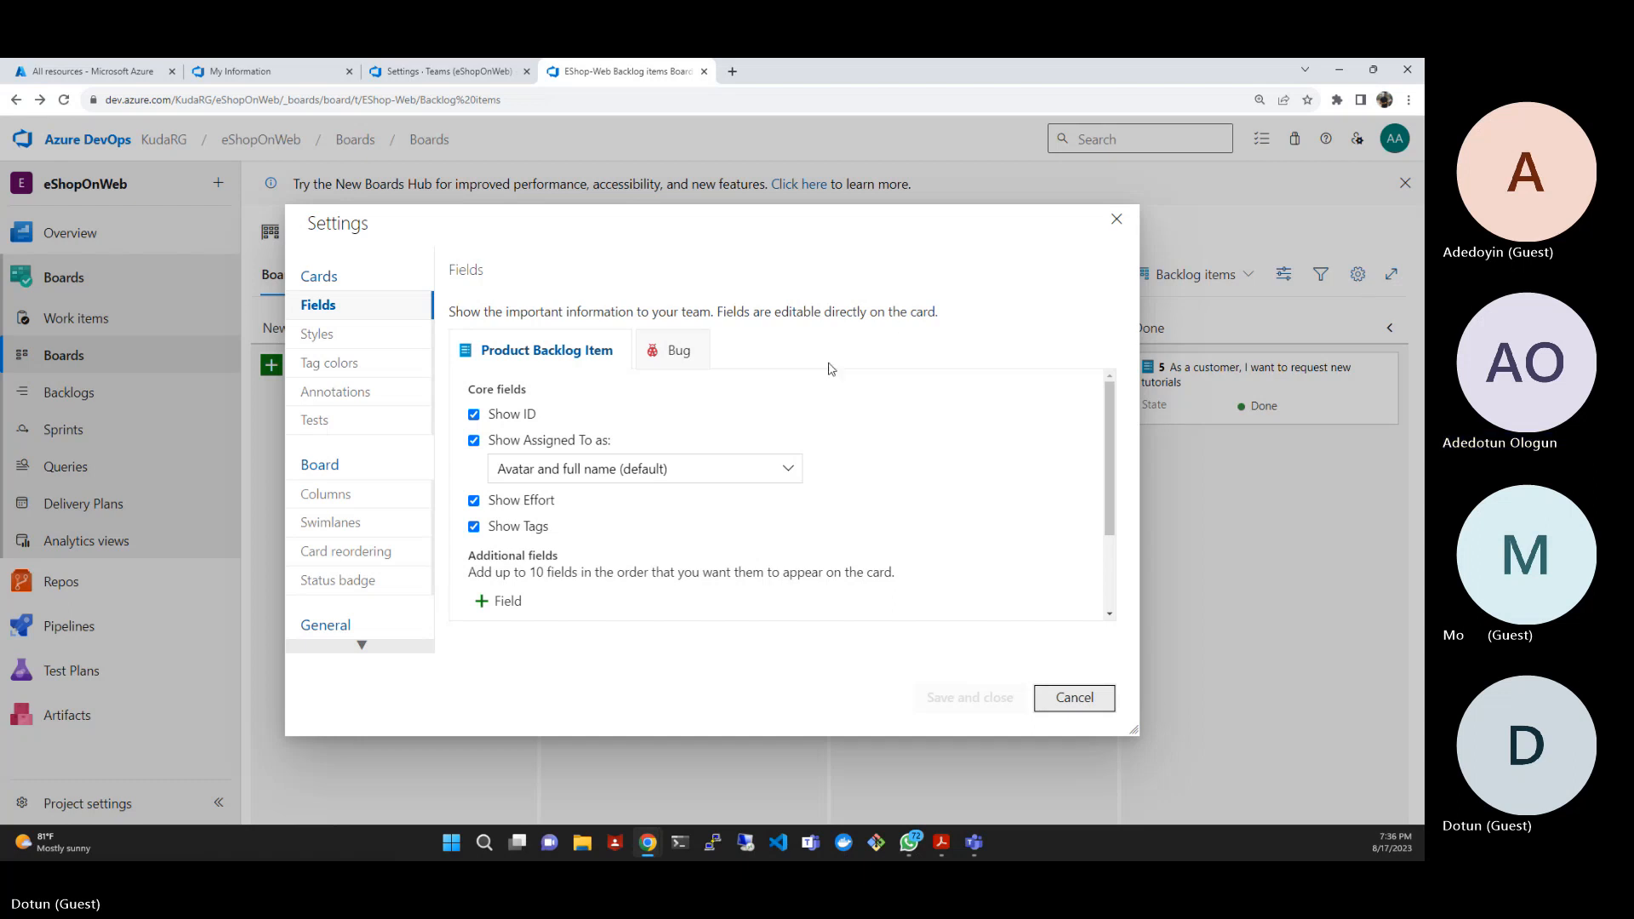
click(360, 499)
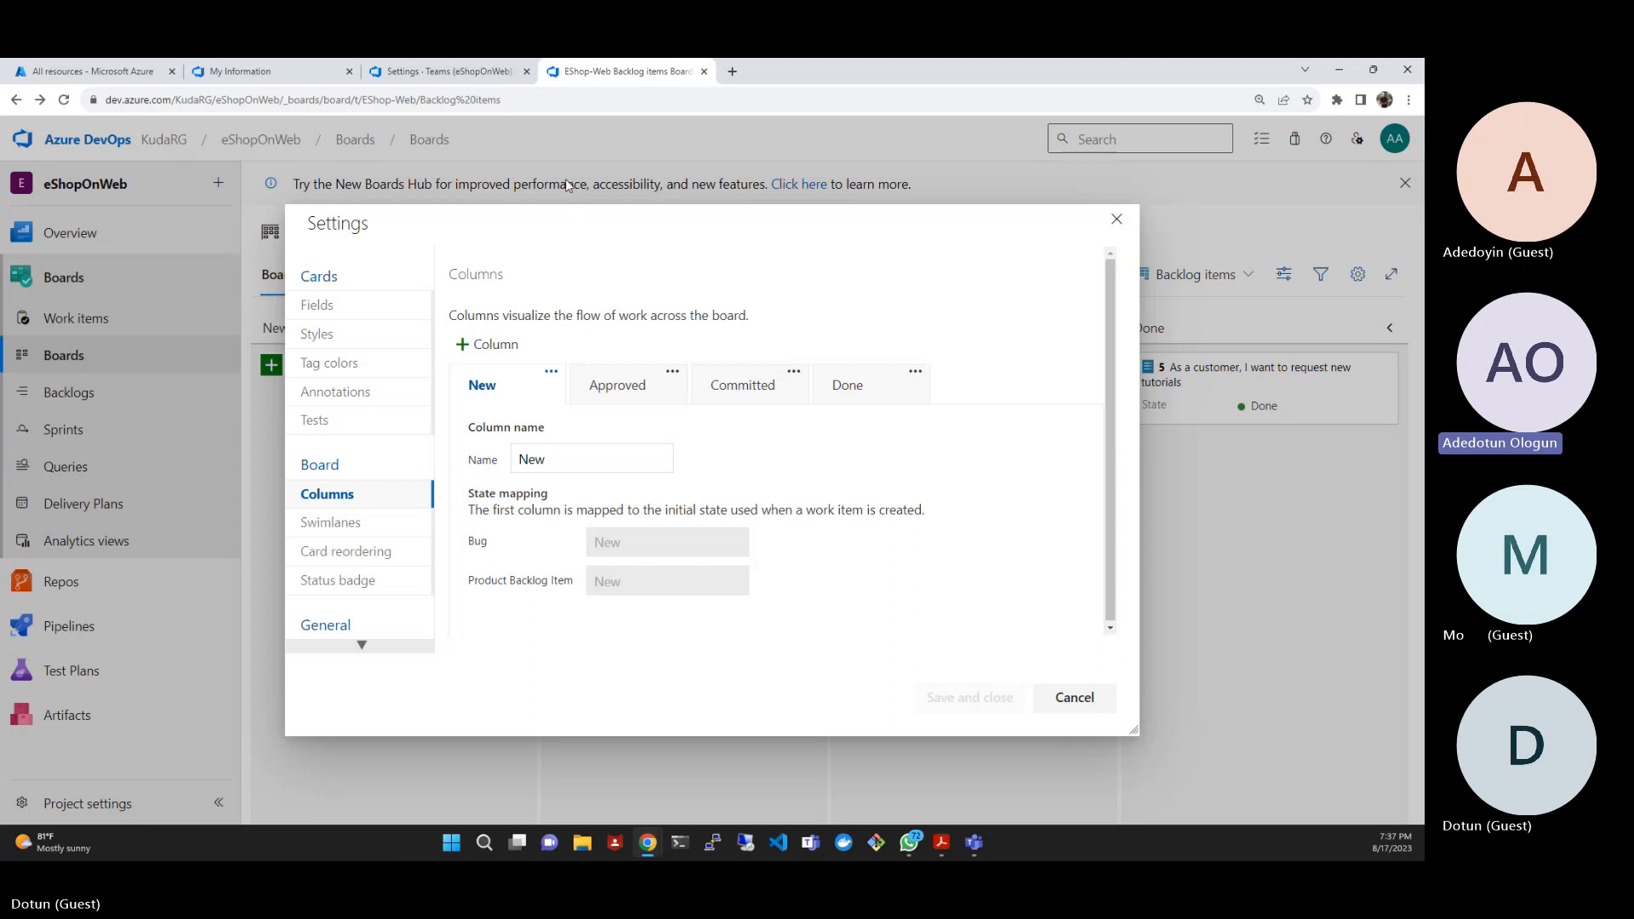
click(486, 347)
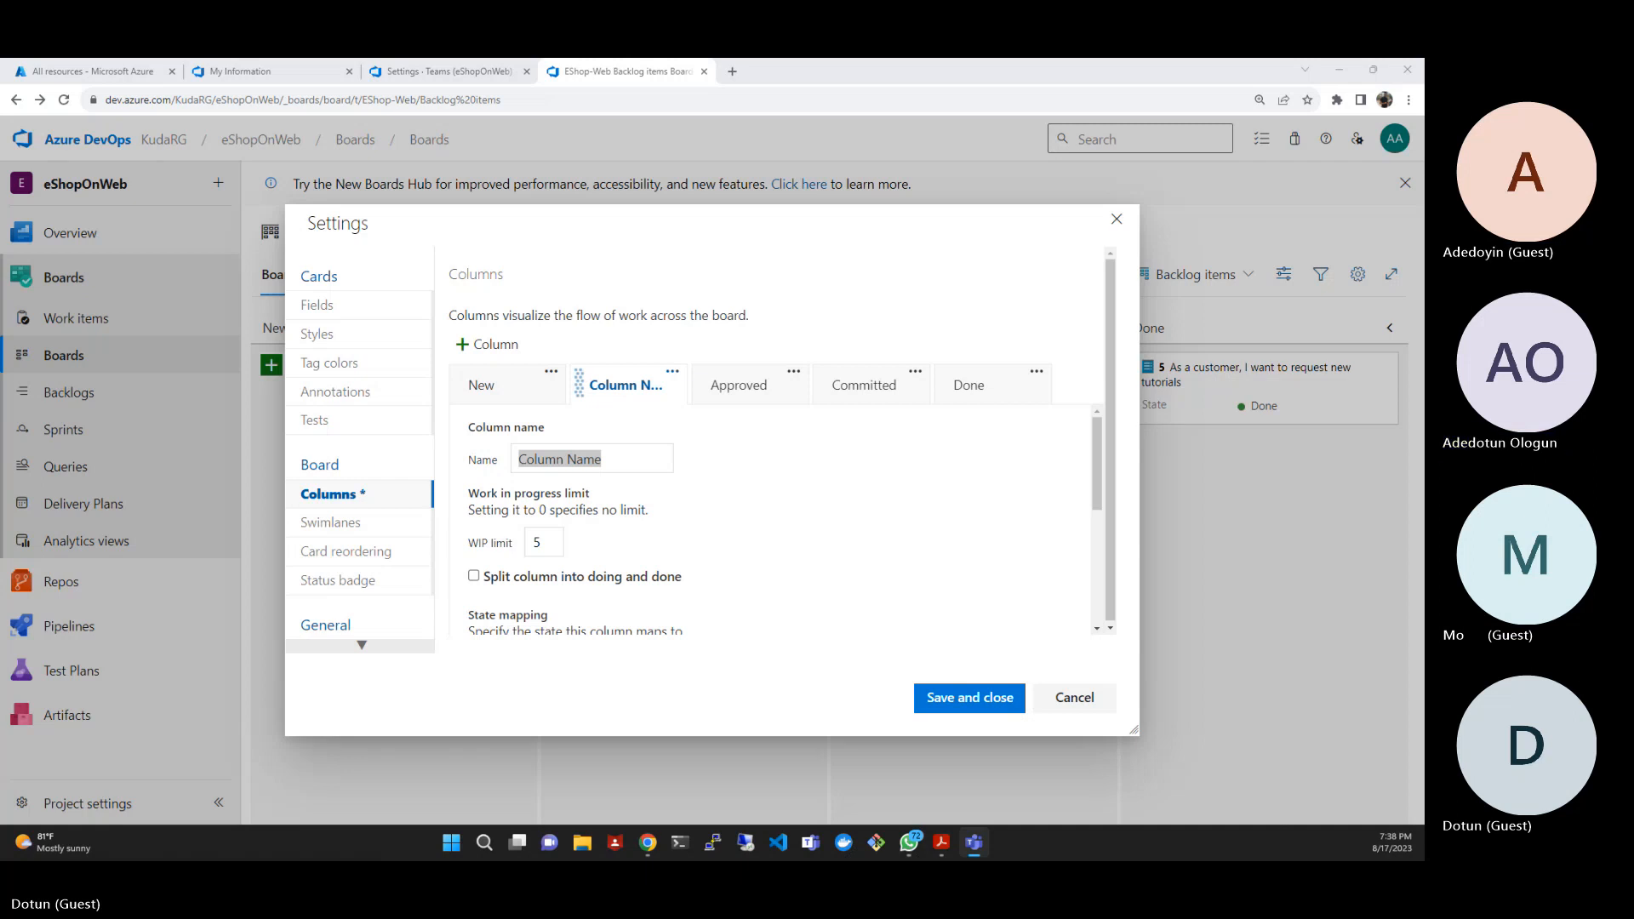
click(627, 461)
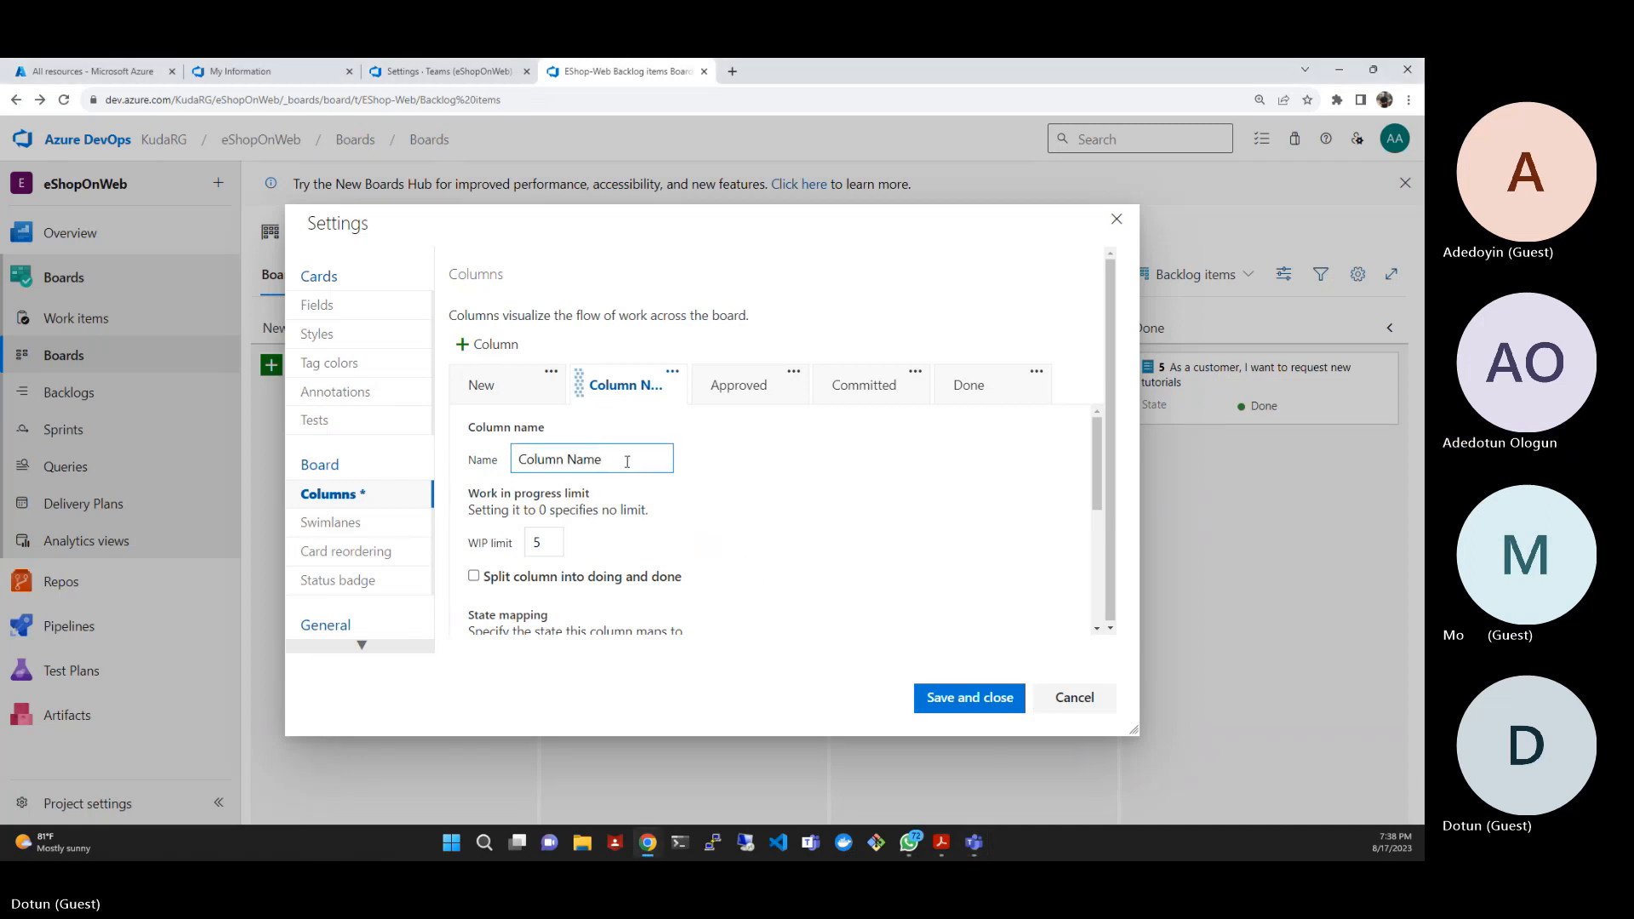
key(ctrl+shift+Left)
key(ctrl+shift+Left)
text(QA Approved)
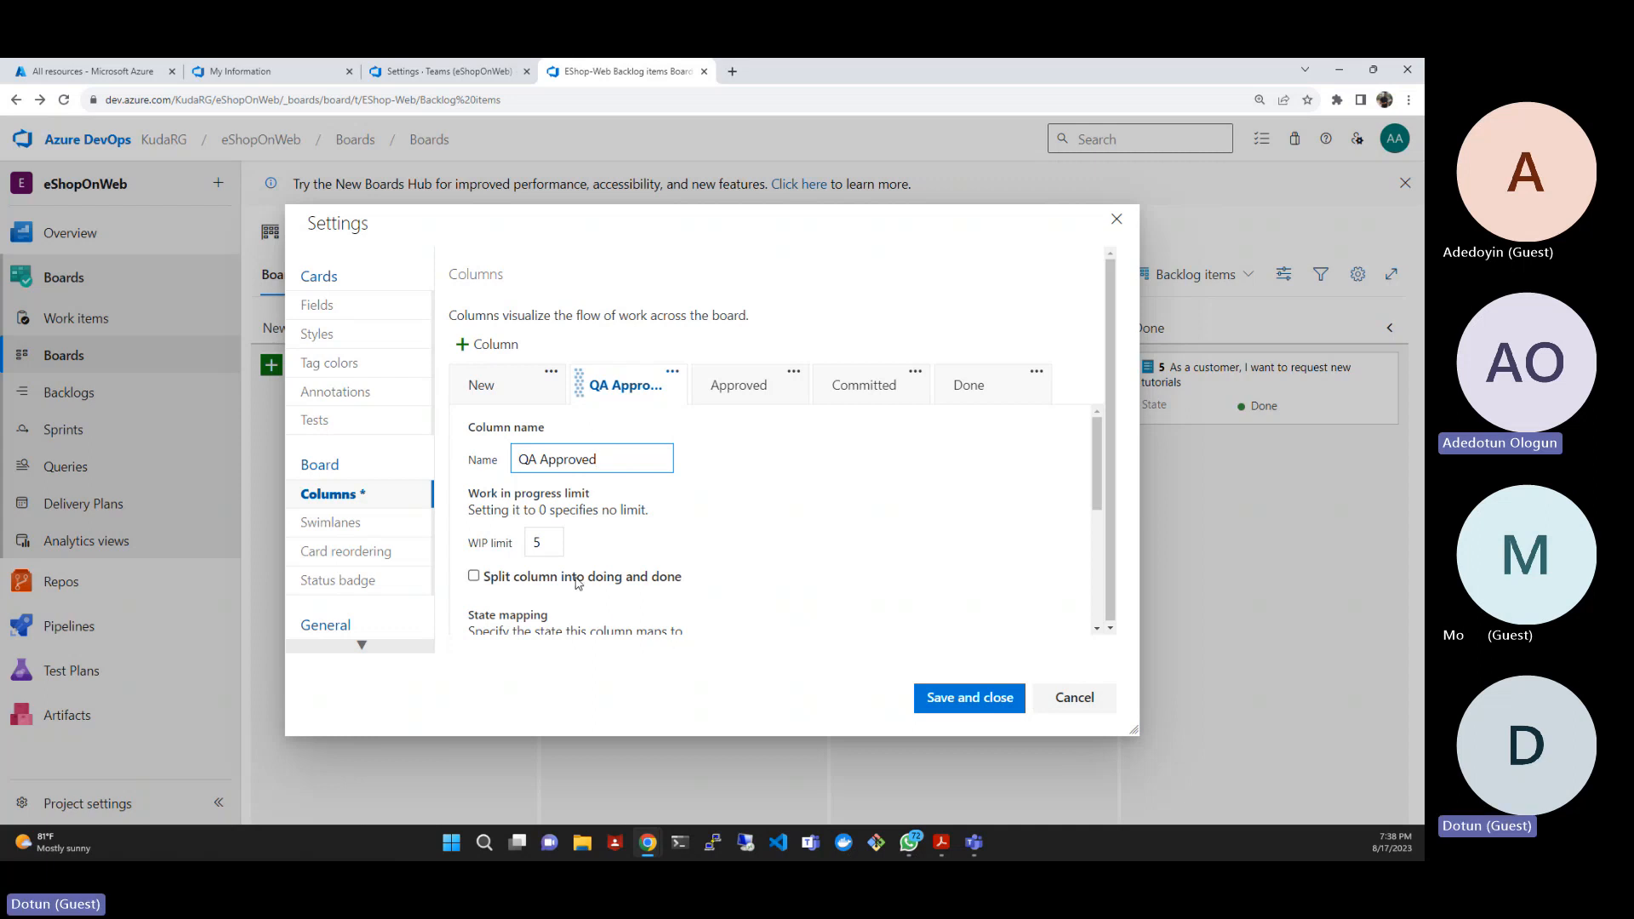
- Set the work in progress limit of the QA Approved column to 1
click(550, 540)
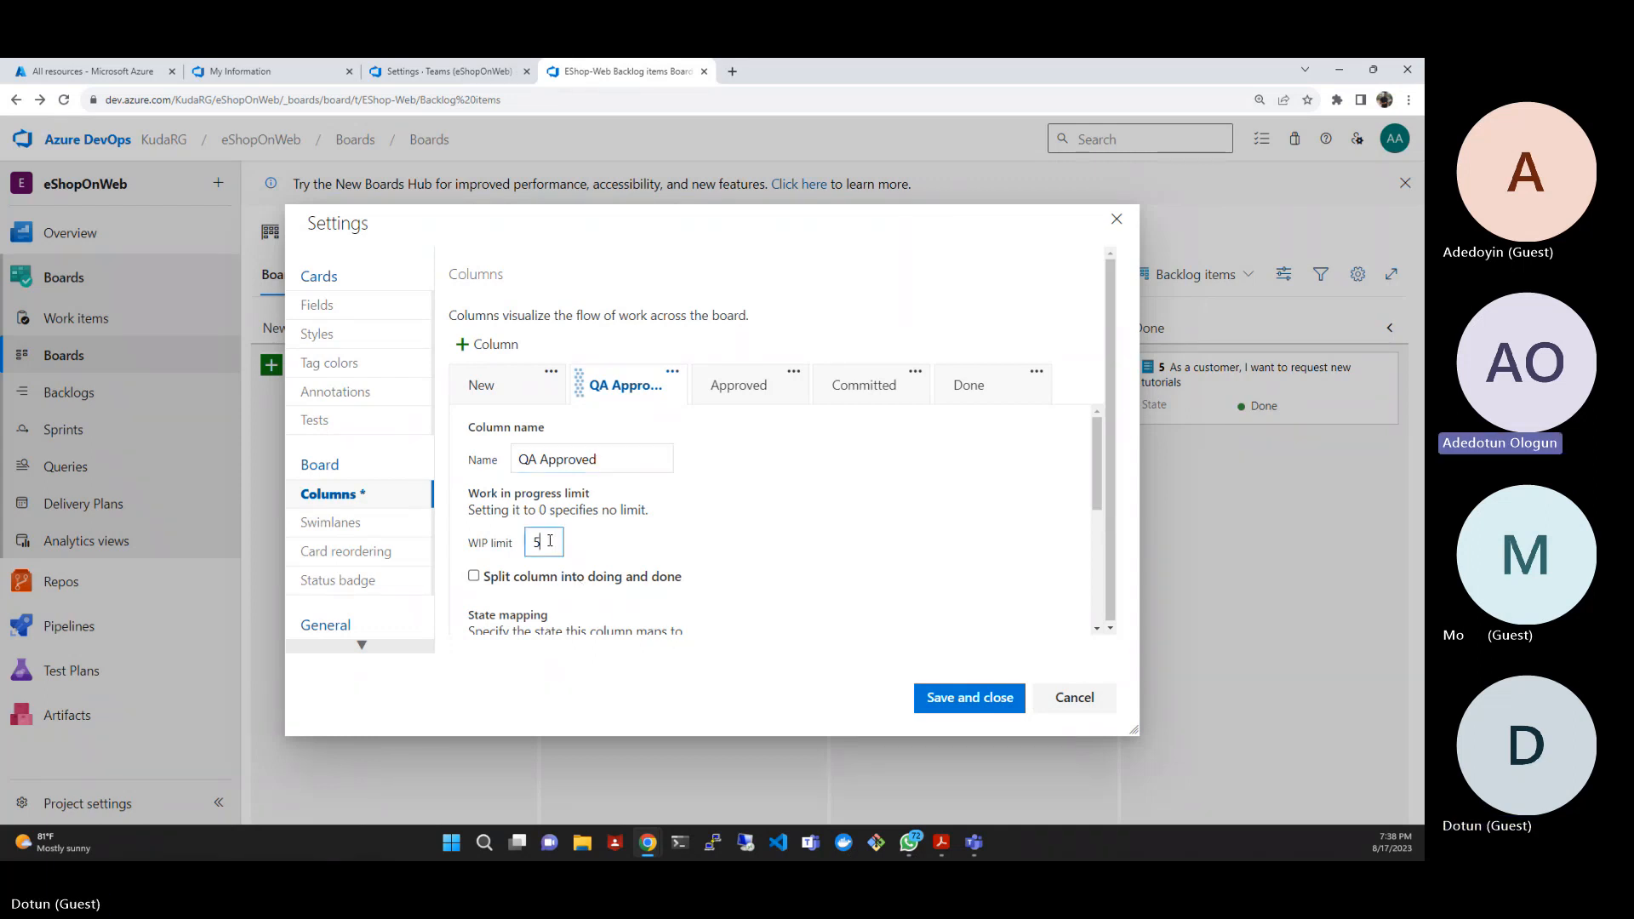
key(BackSpace)
text(1)
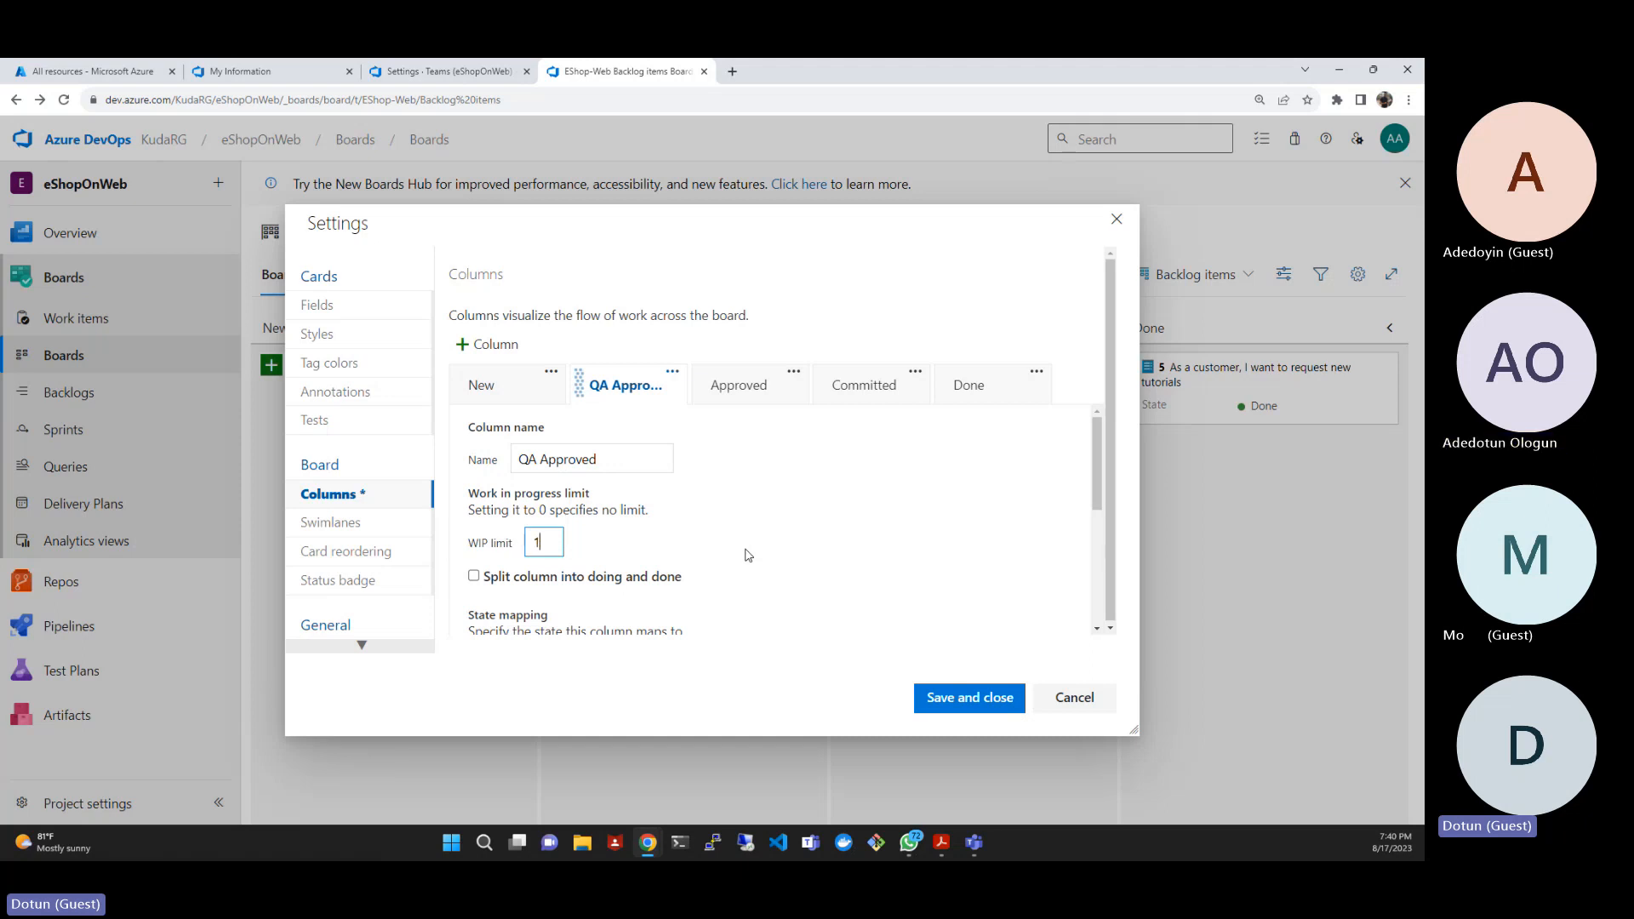
- Examine the existing Approved column's work in progress limit and state mapping
click(793, 371)
click(810, 321)
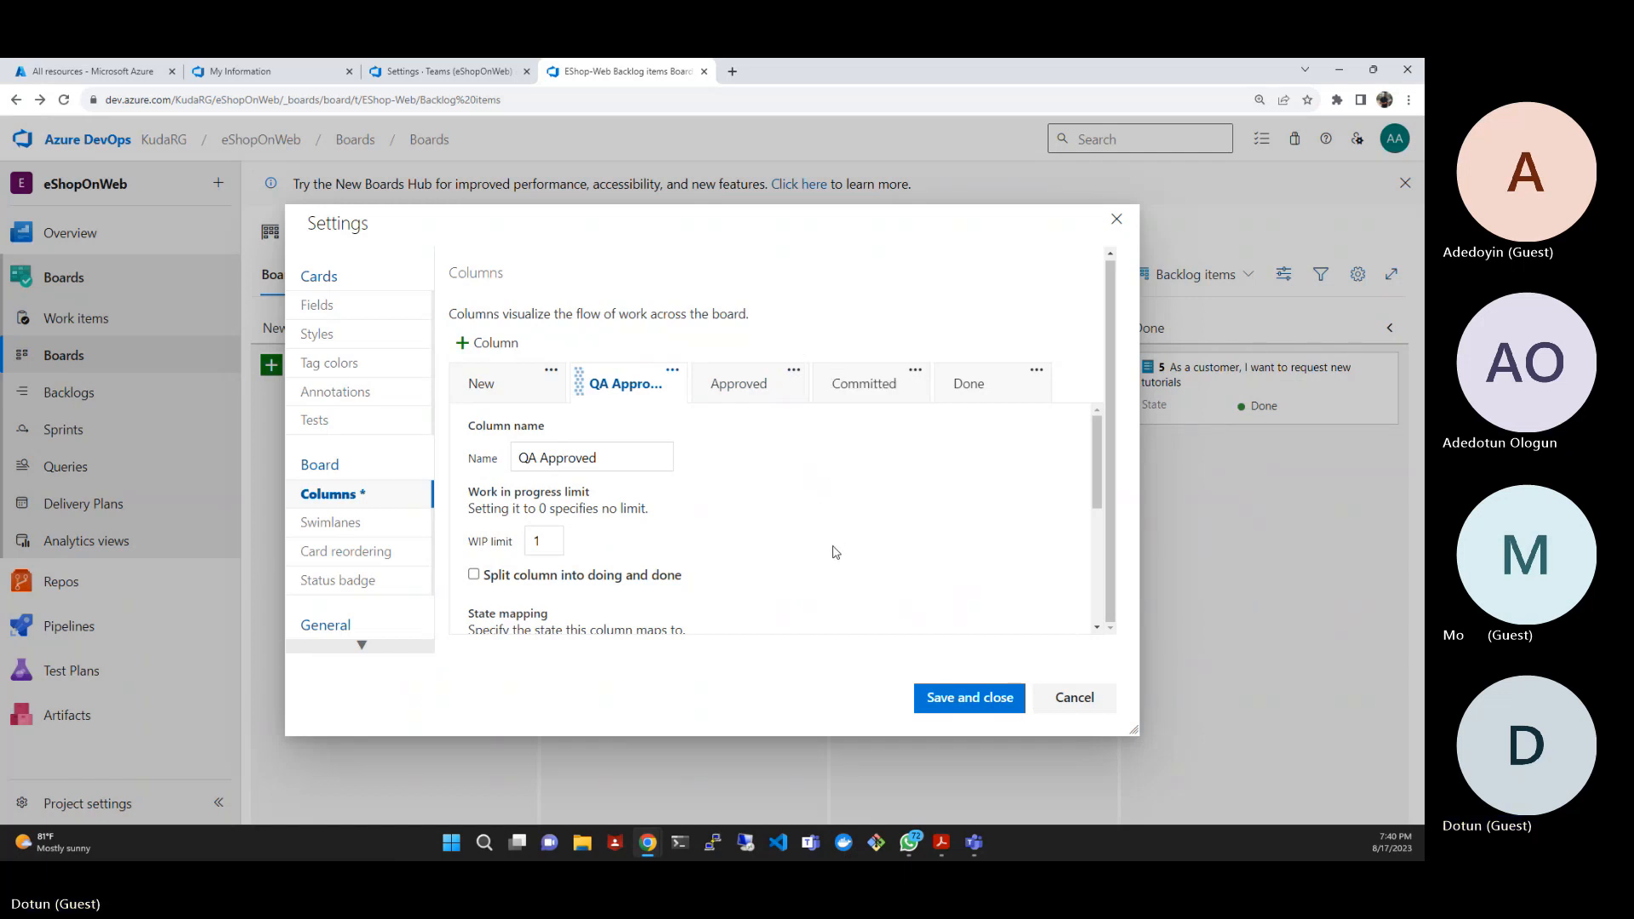
click(760, 394)
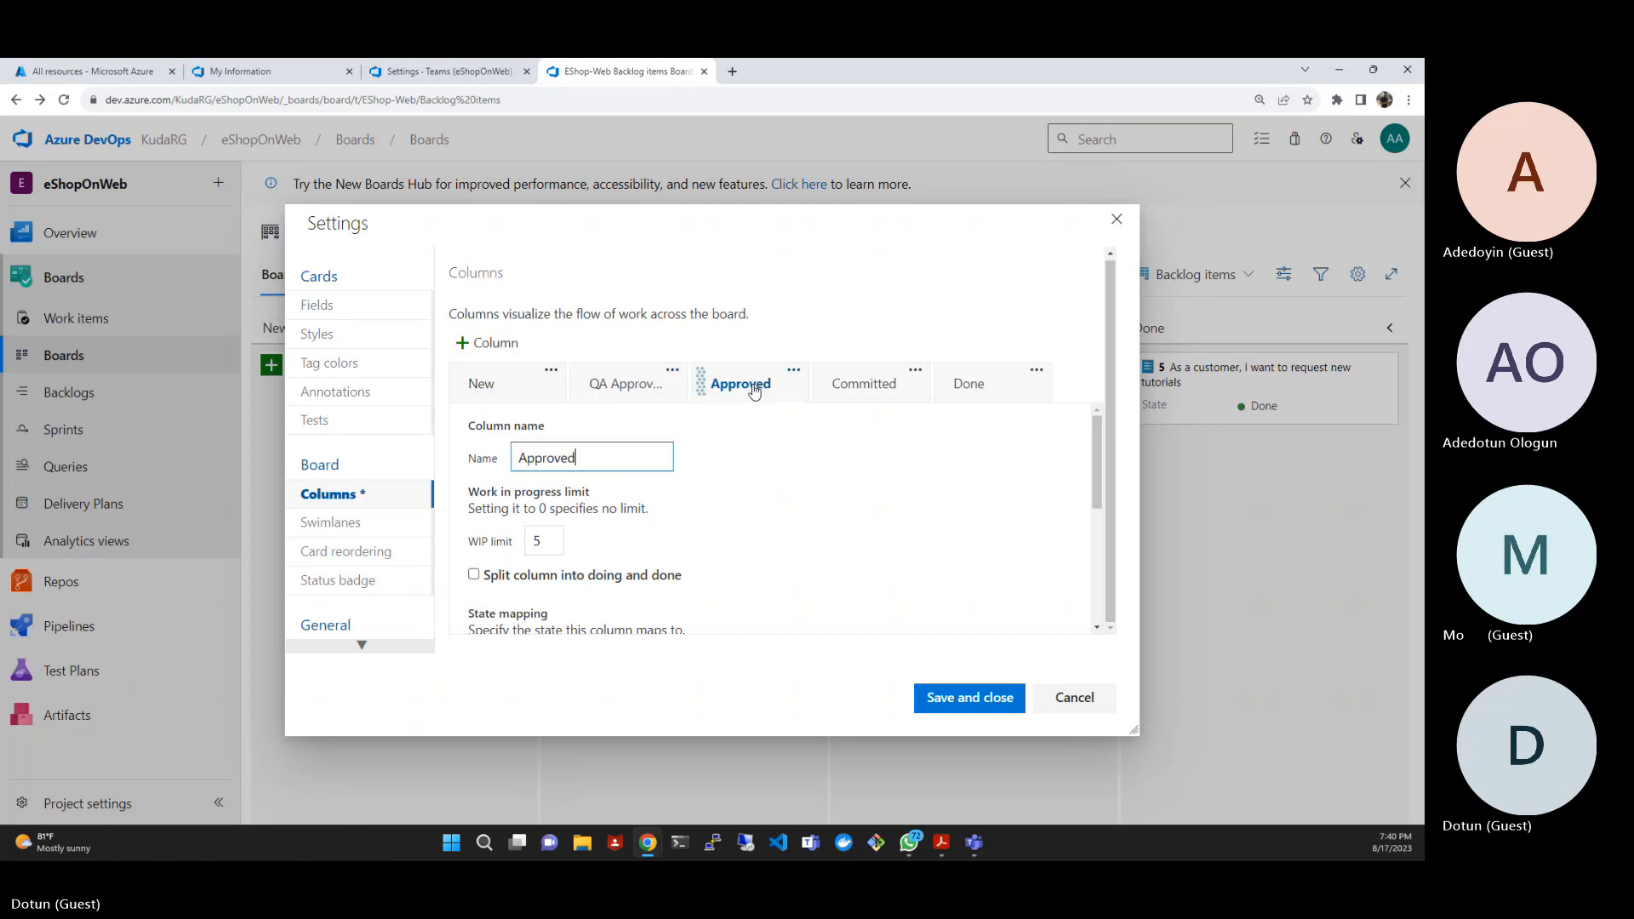
drag(686, 391, 661, 420)
scroll(681, 493, down, 4)
scroll(691, 499, up, 1)
scroll(690, 500, up, 2)
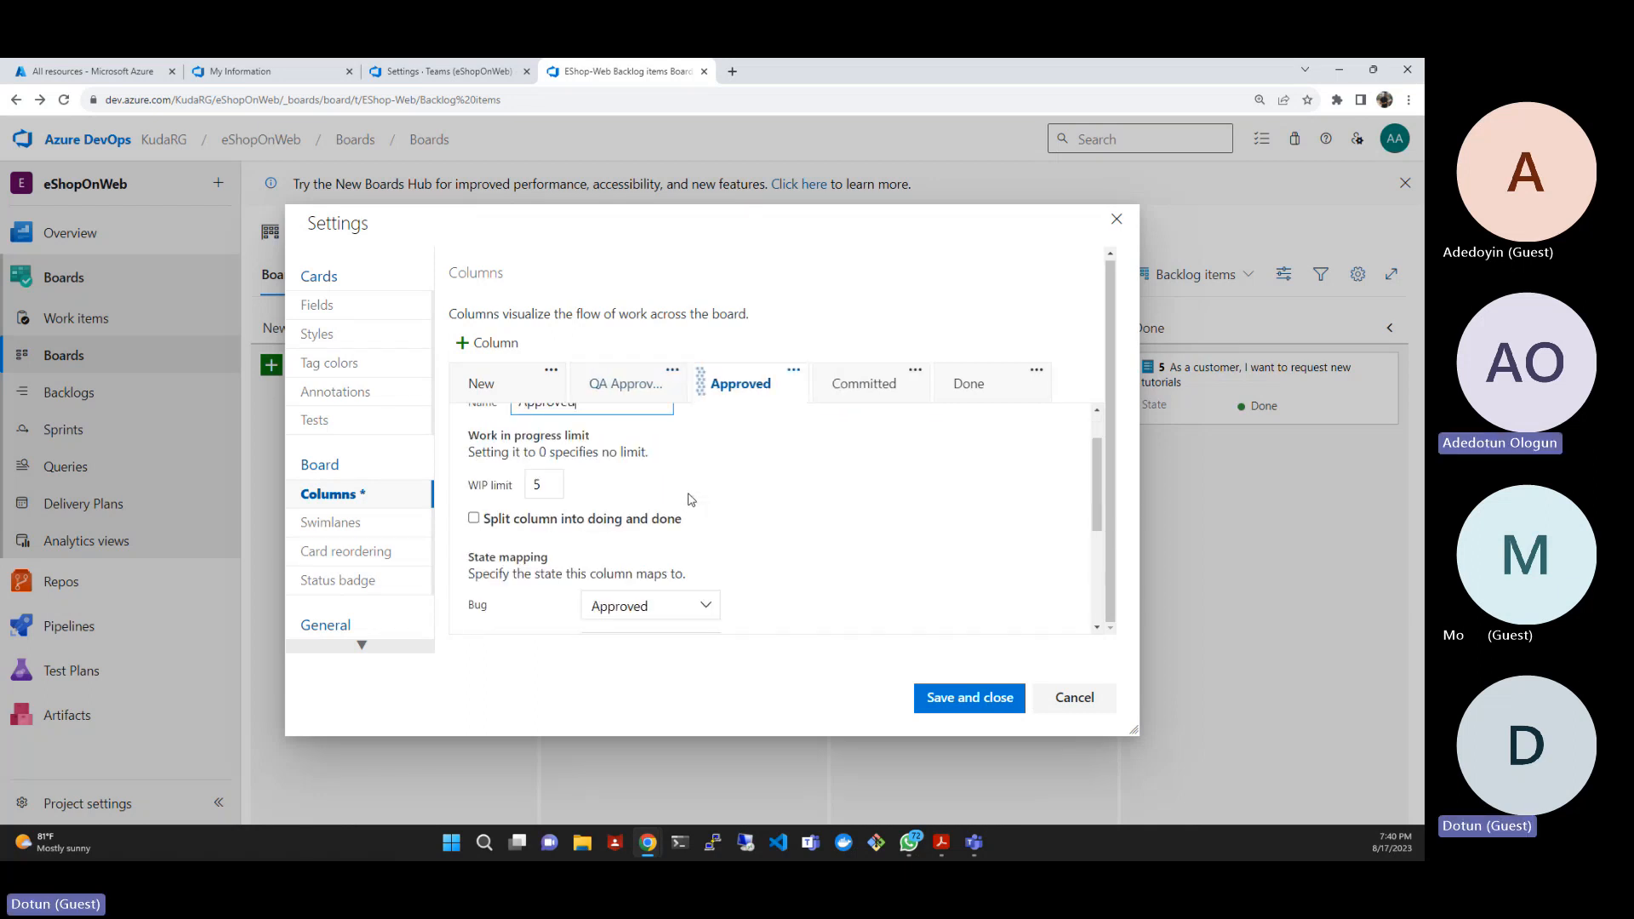
scroll(690, 497, down, 1)
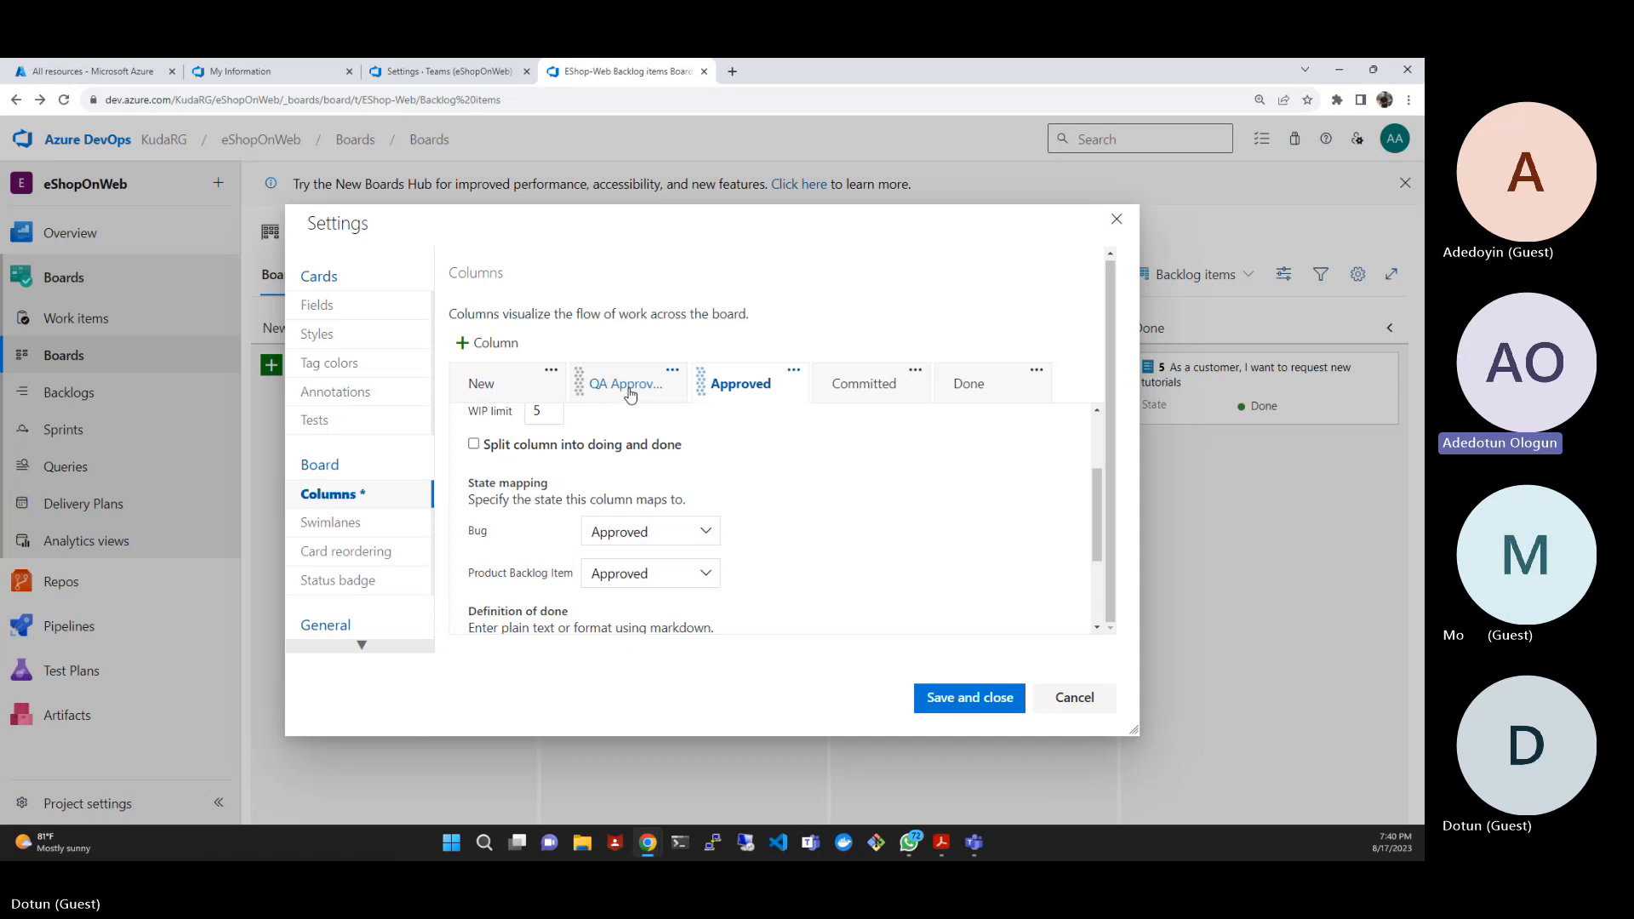
- Move the QA Approved column between Committed and Done, then save and close the board settings
drag(630, 394, 869, 399)
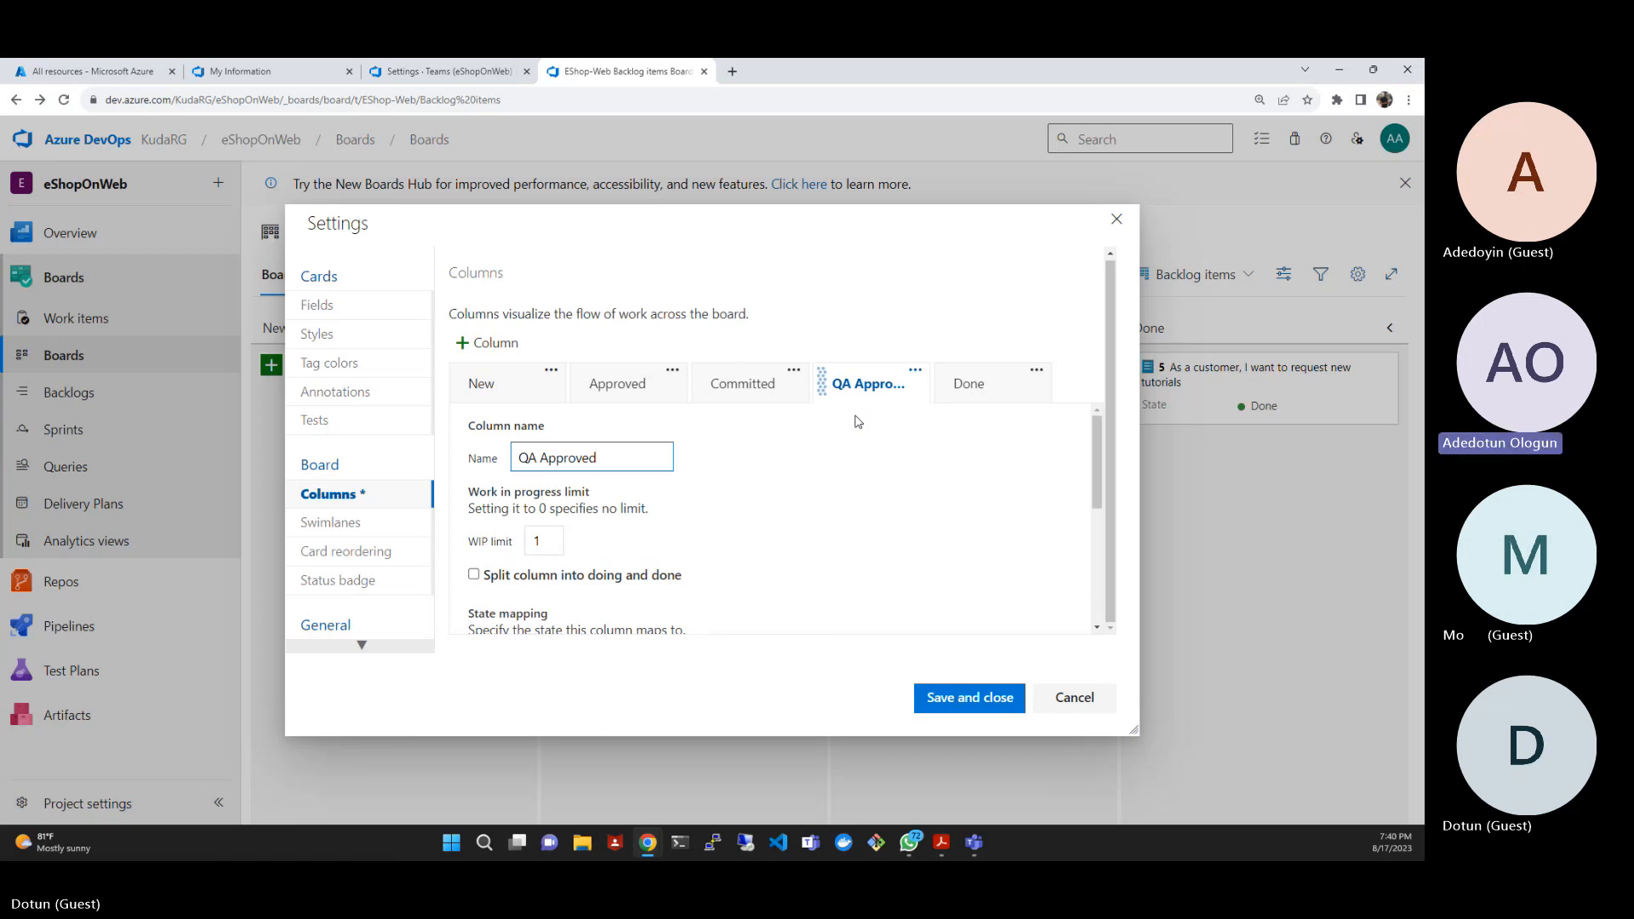
click(946, 706)
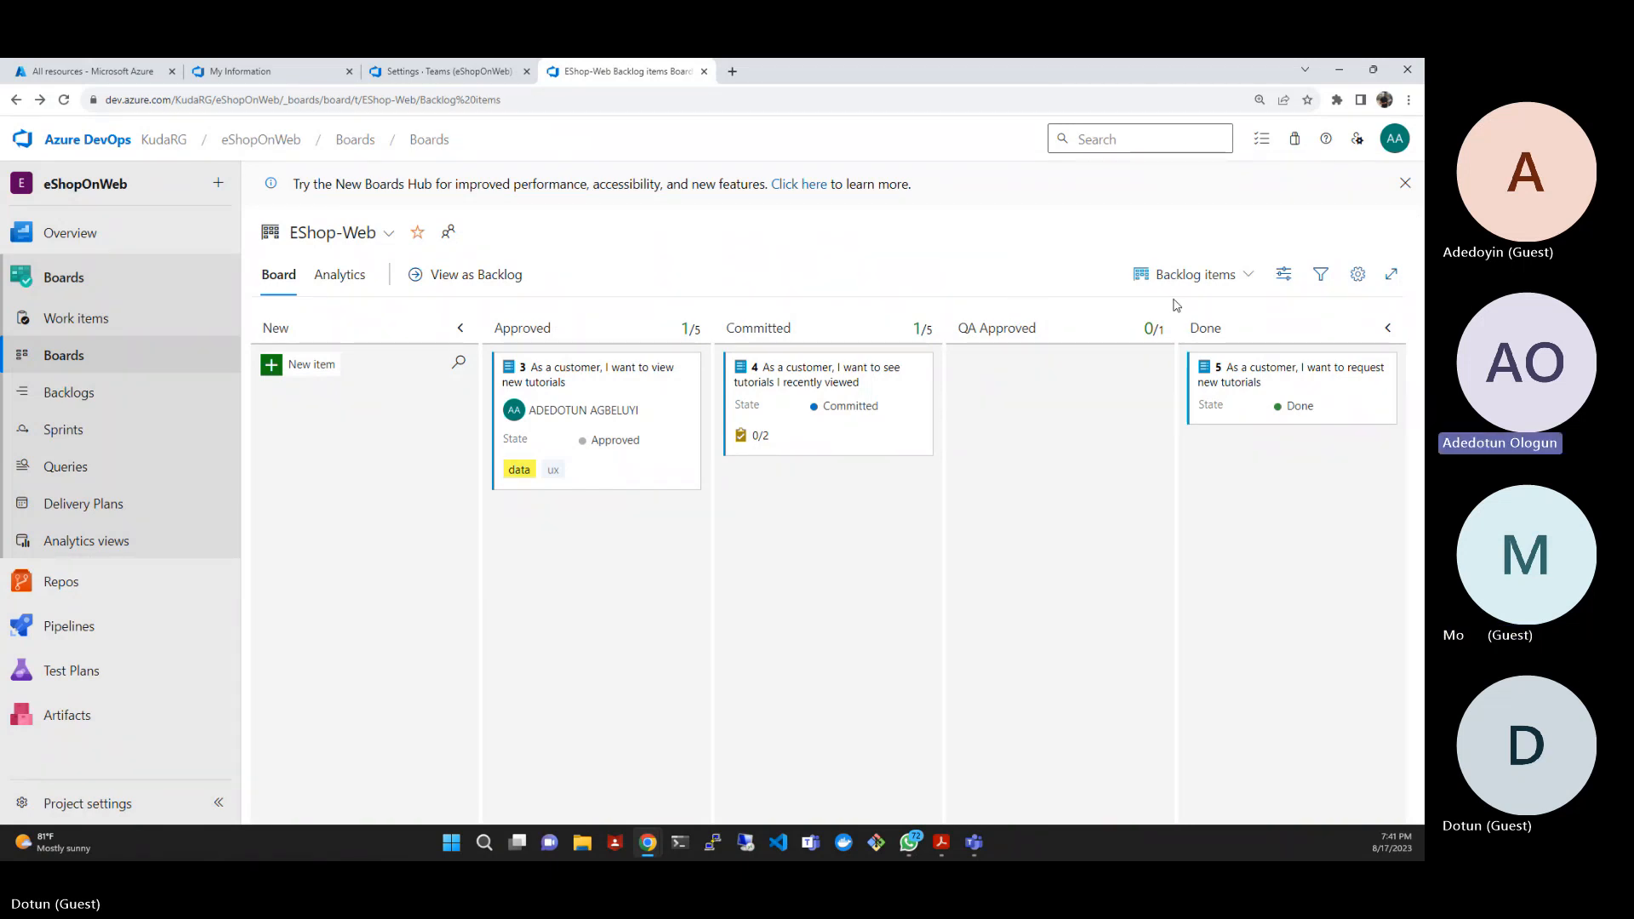
- Review the QA Approved column's limit and state mapping in the board settings, then close them without changes
click(1357, 277)
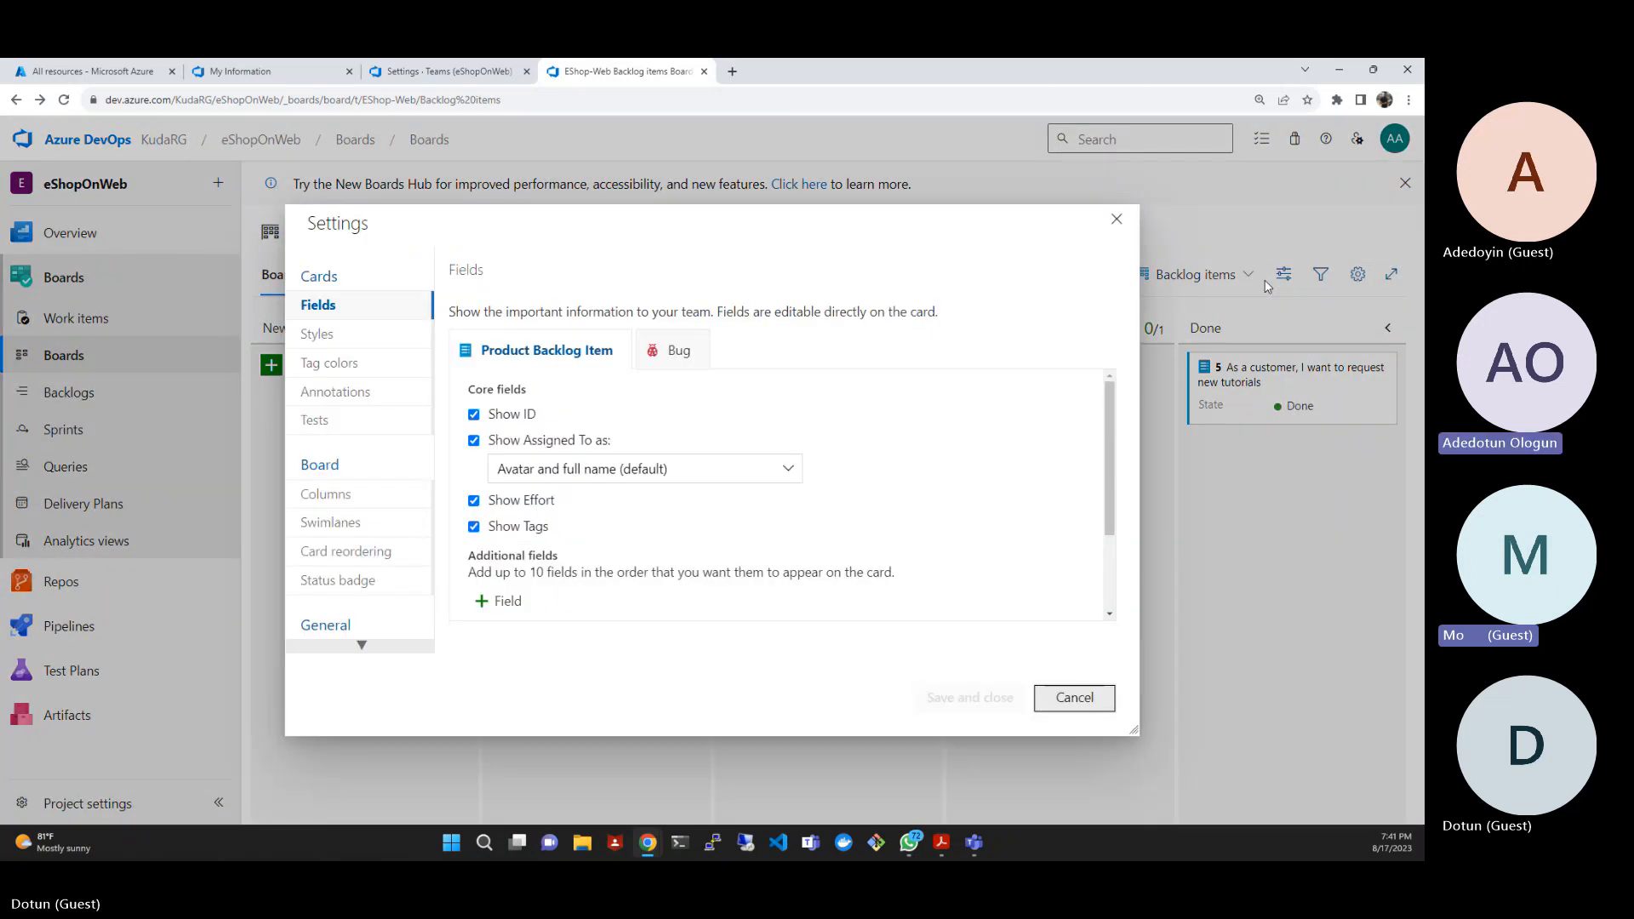
click(329, 497)
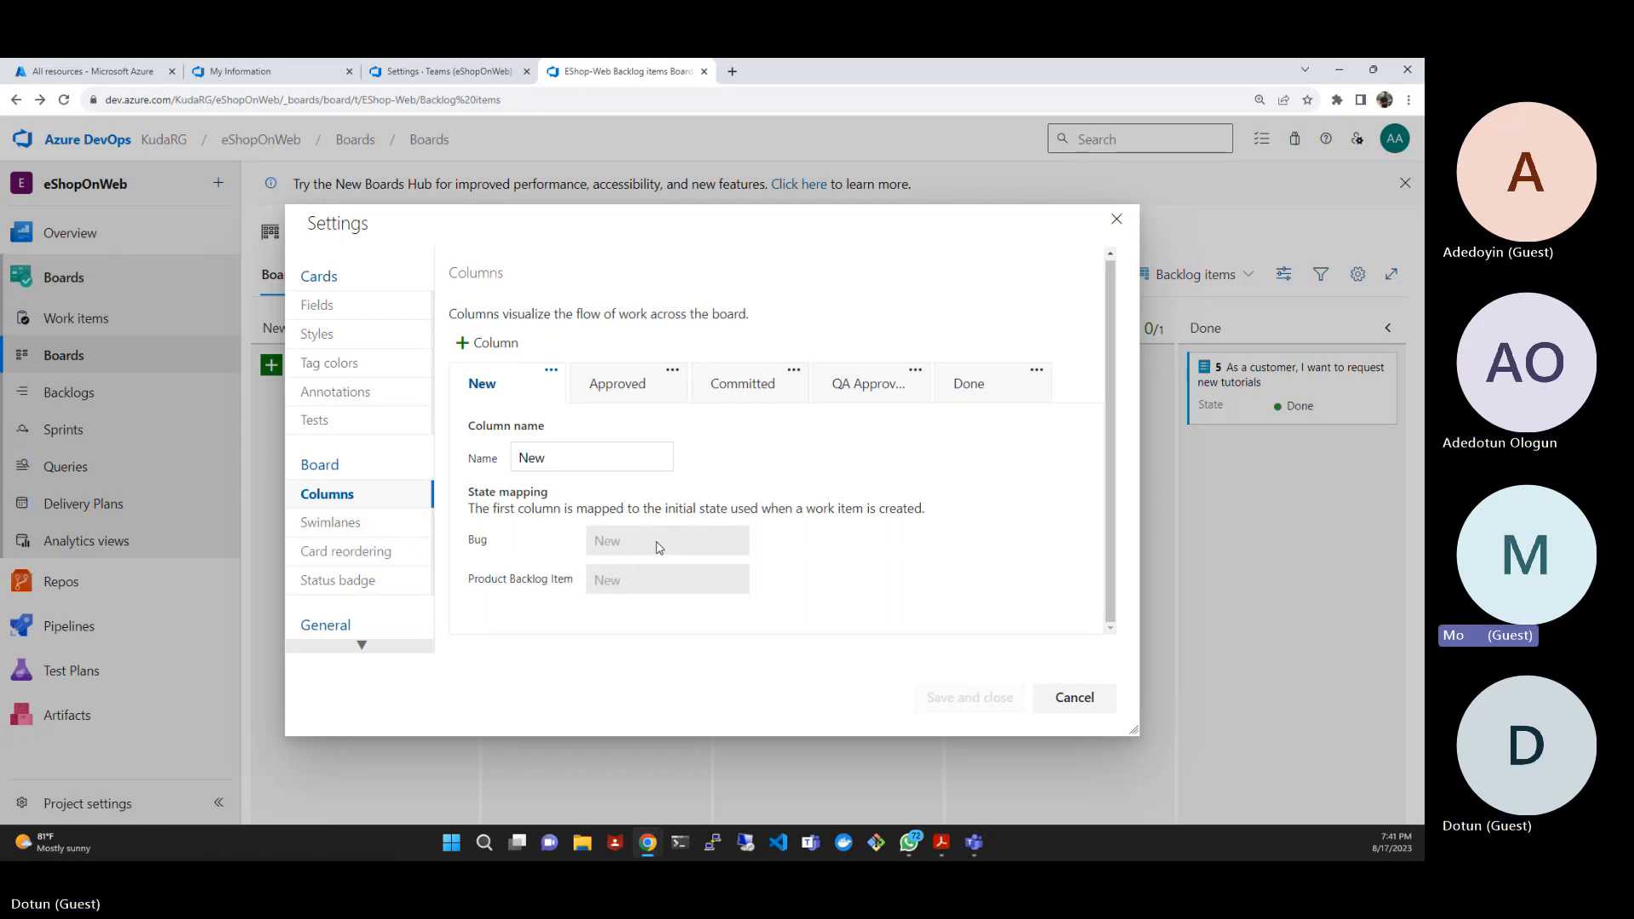
click(847, 394)
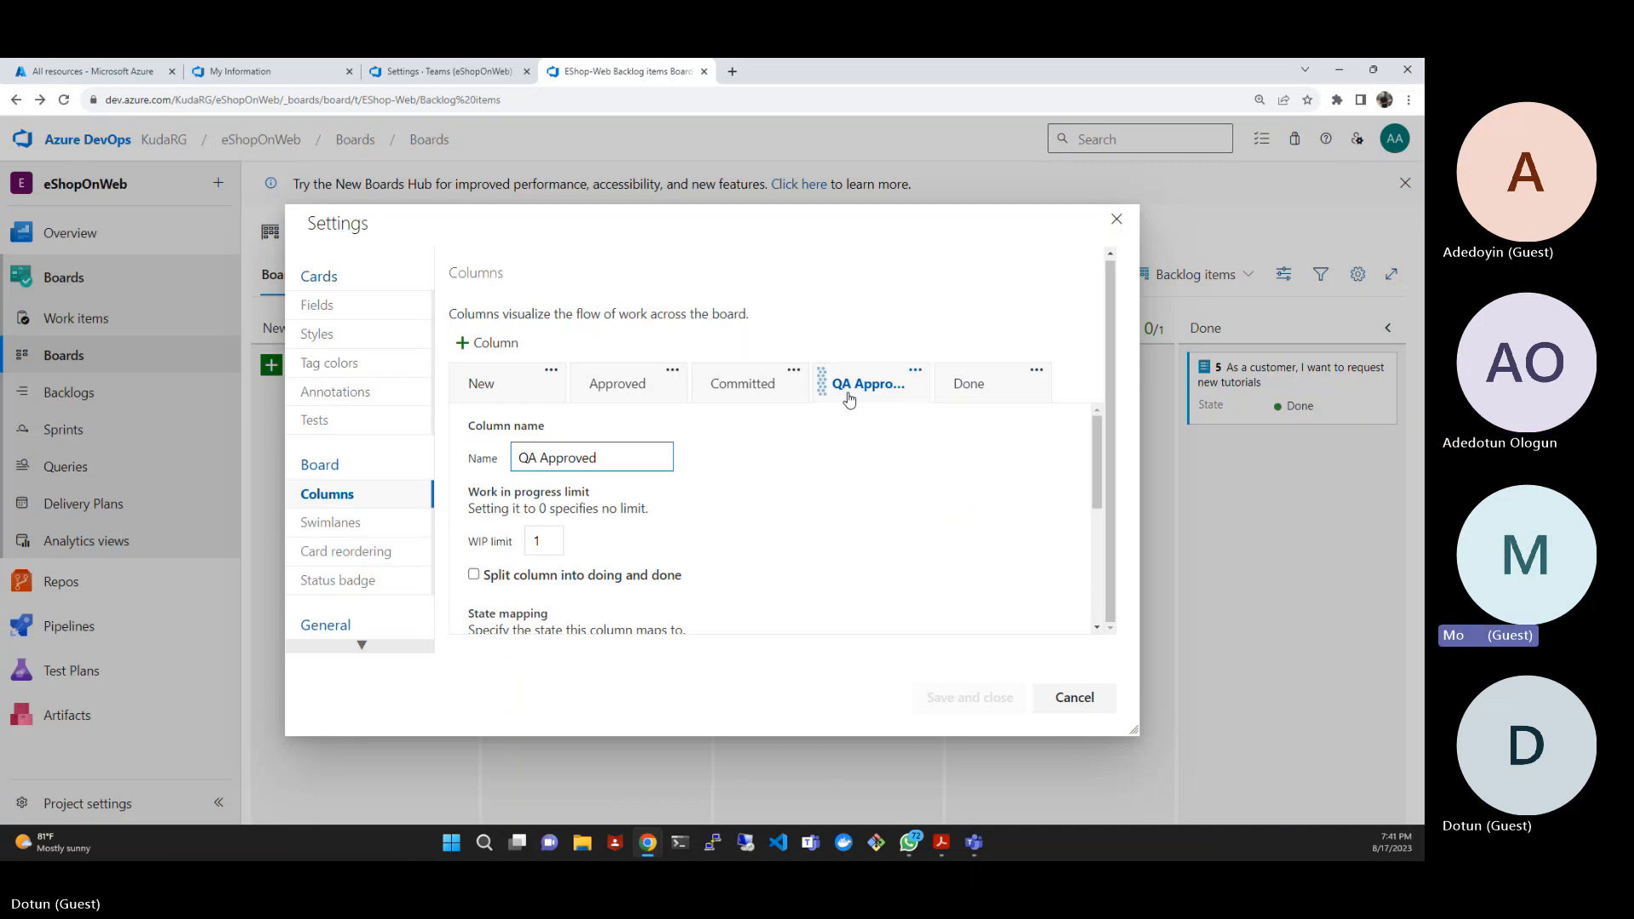
scroll(715, 525, down, 3)
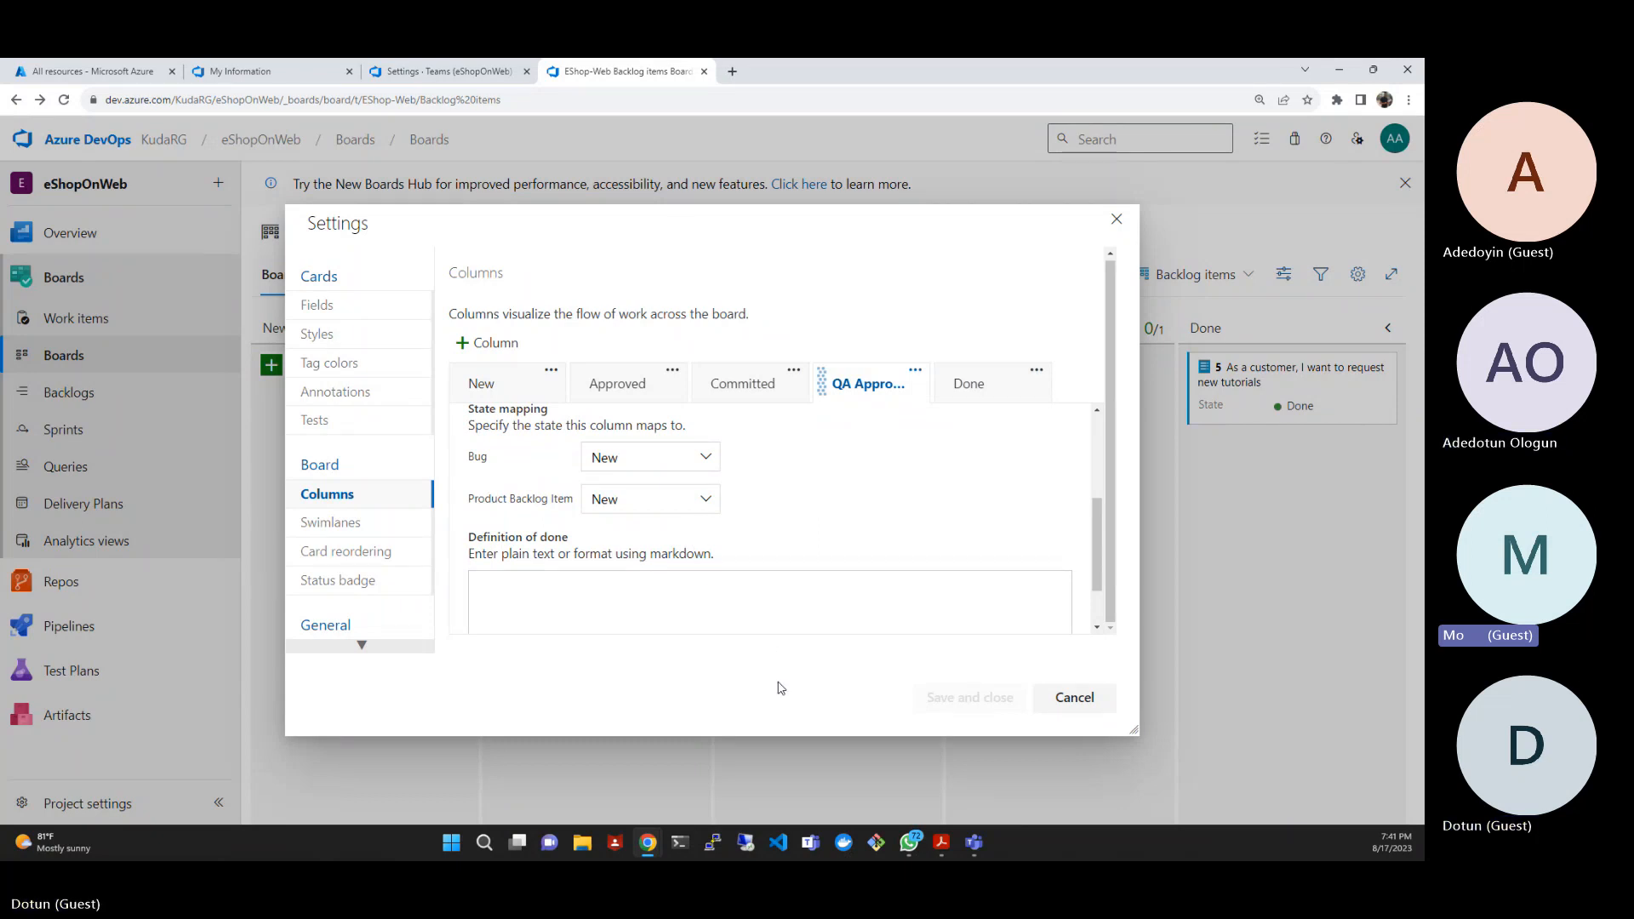
click(1065, 698)
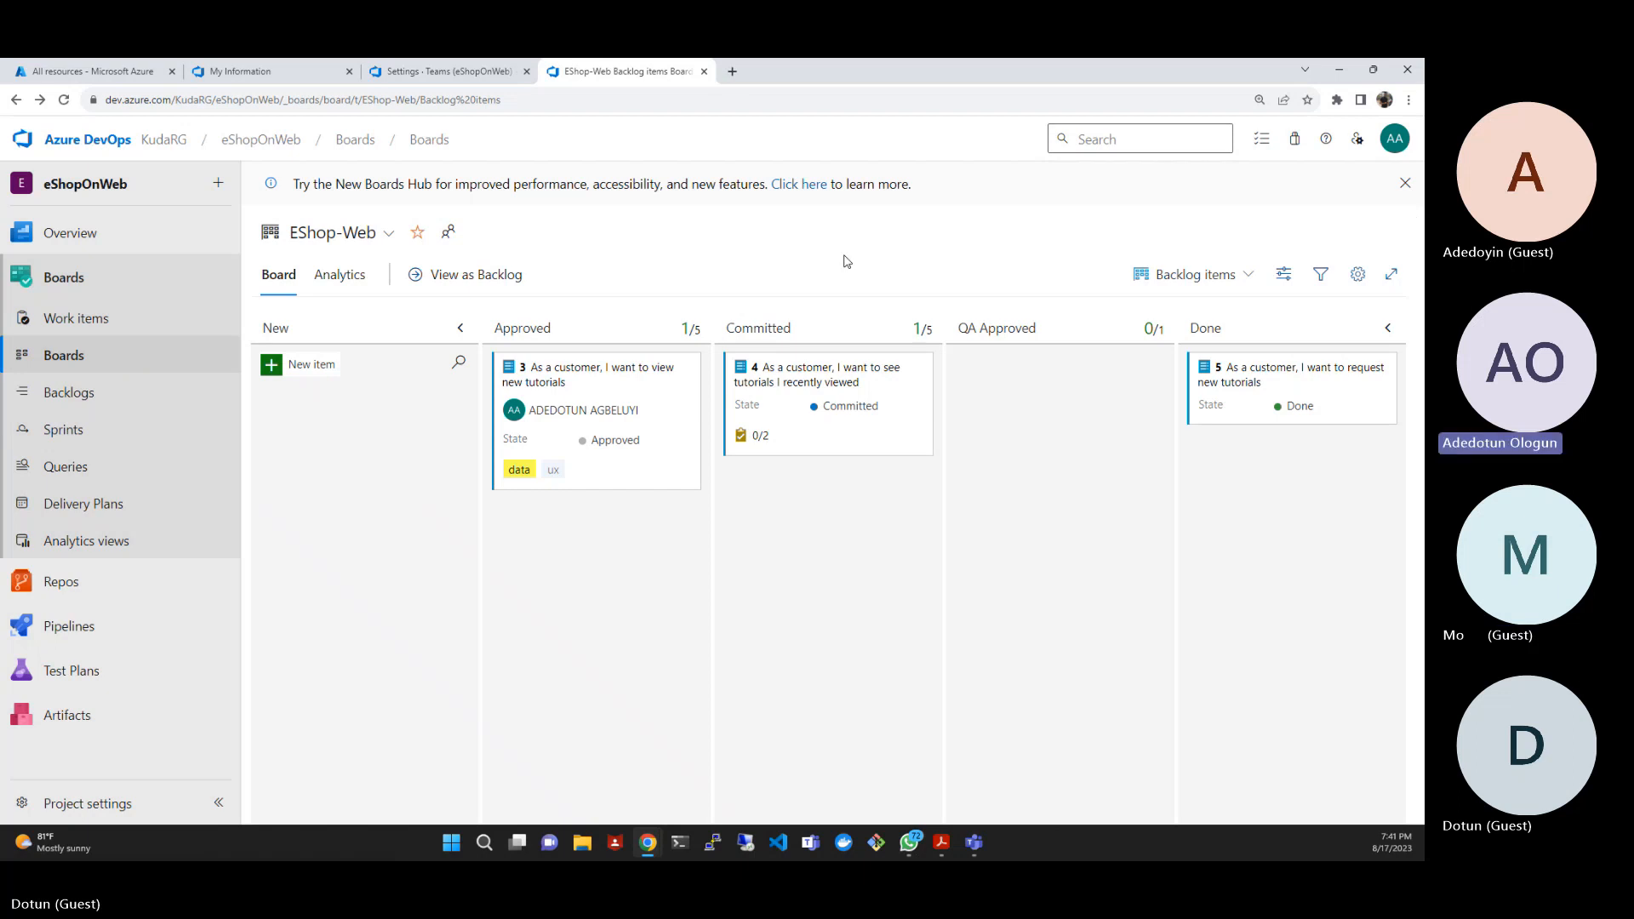
- Reload the board and move backlog item 4 from Committed and item 3 from Approved into QA Approved
click(63, 100)
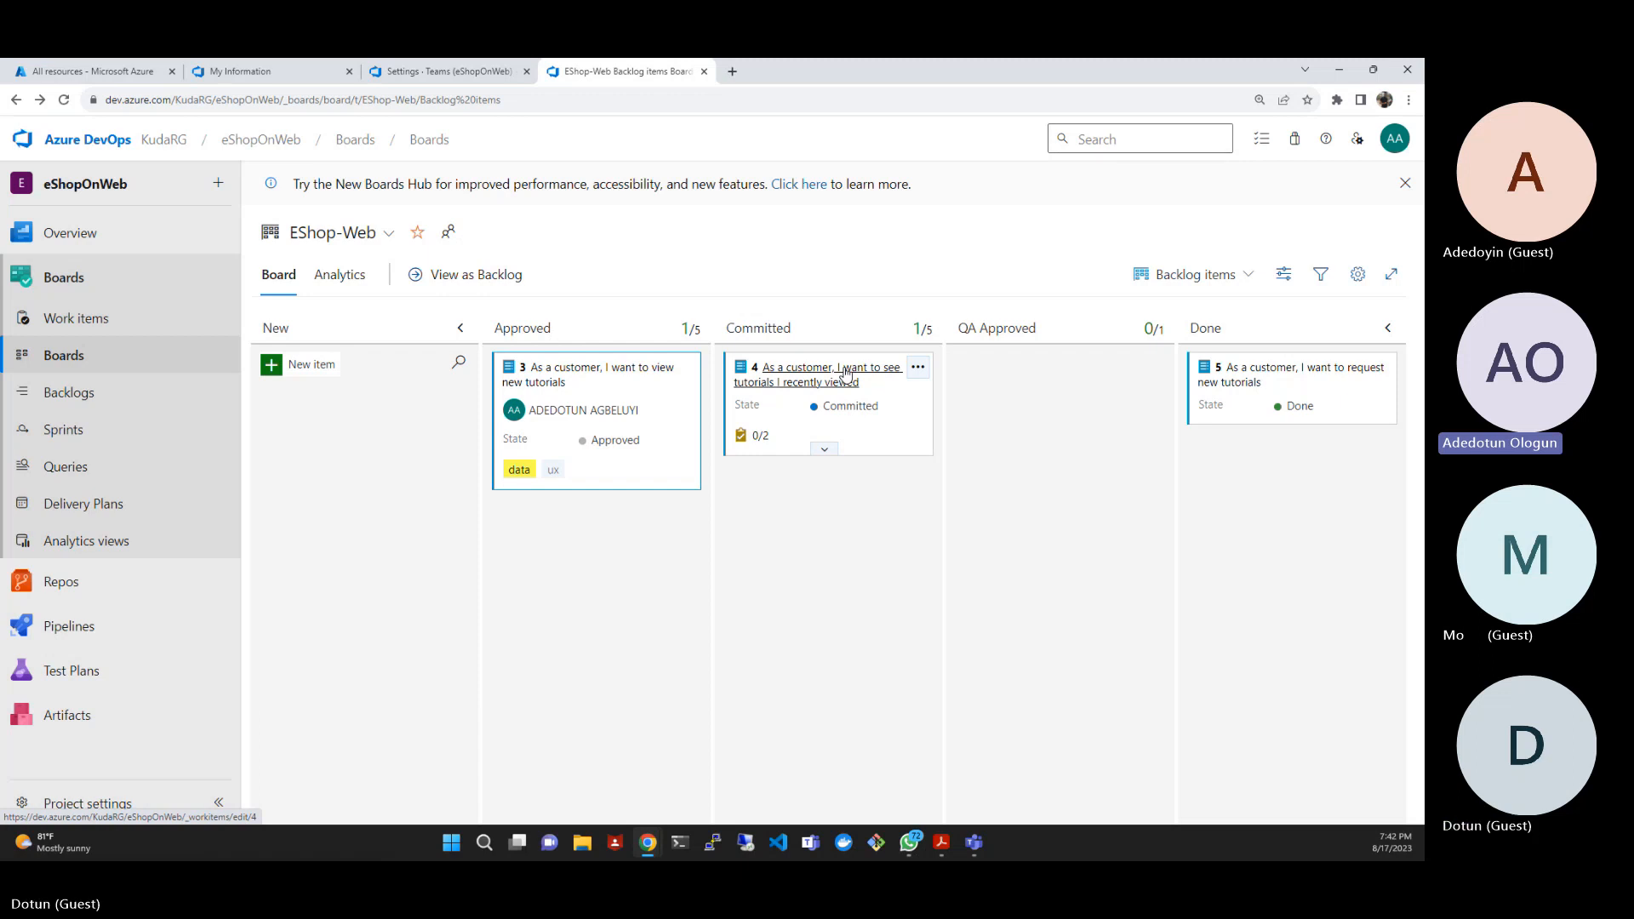
drag(905, 450, 1085, 451)
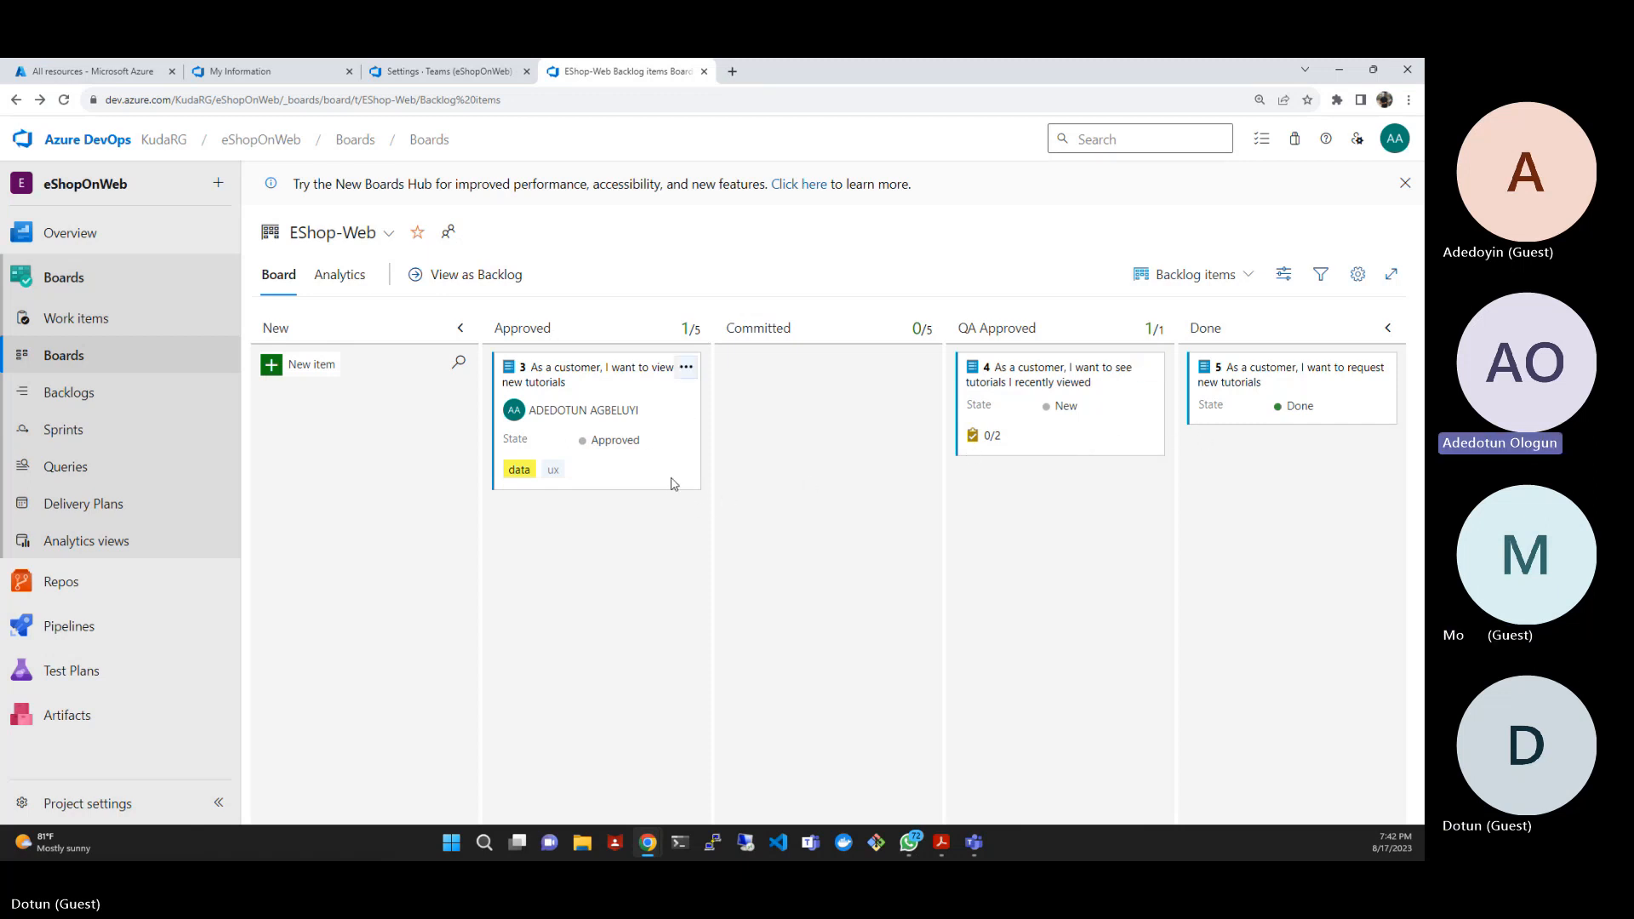
drag(675, 485, 1155, 597)
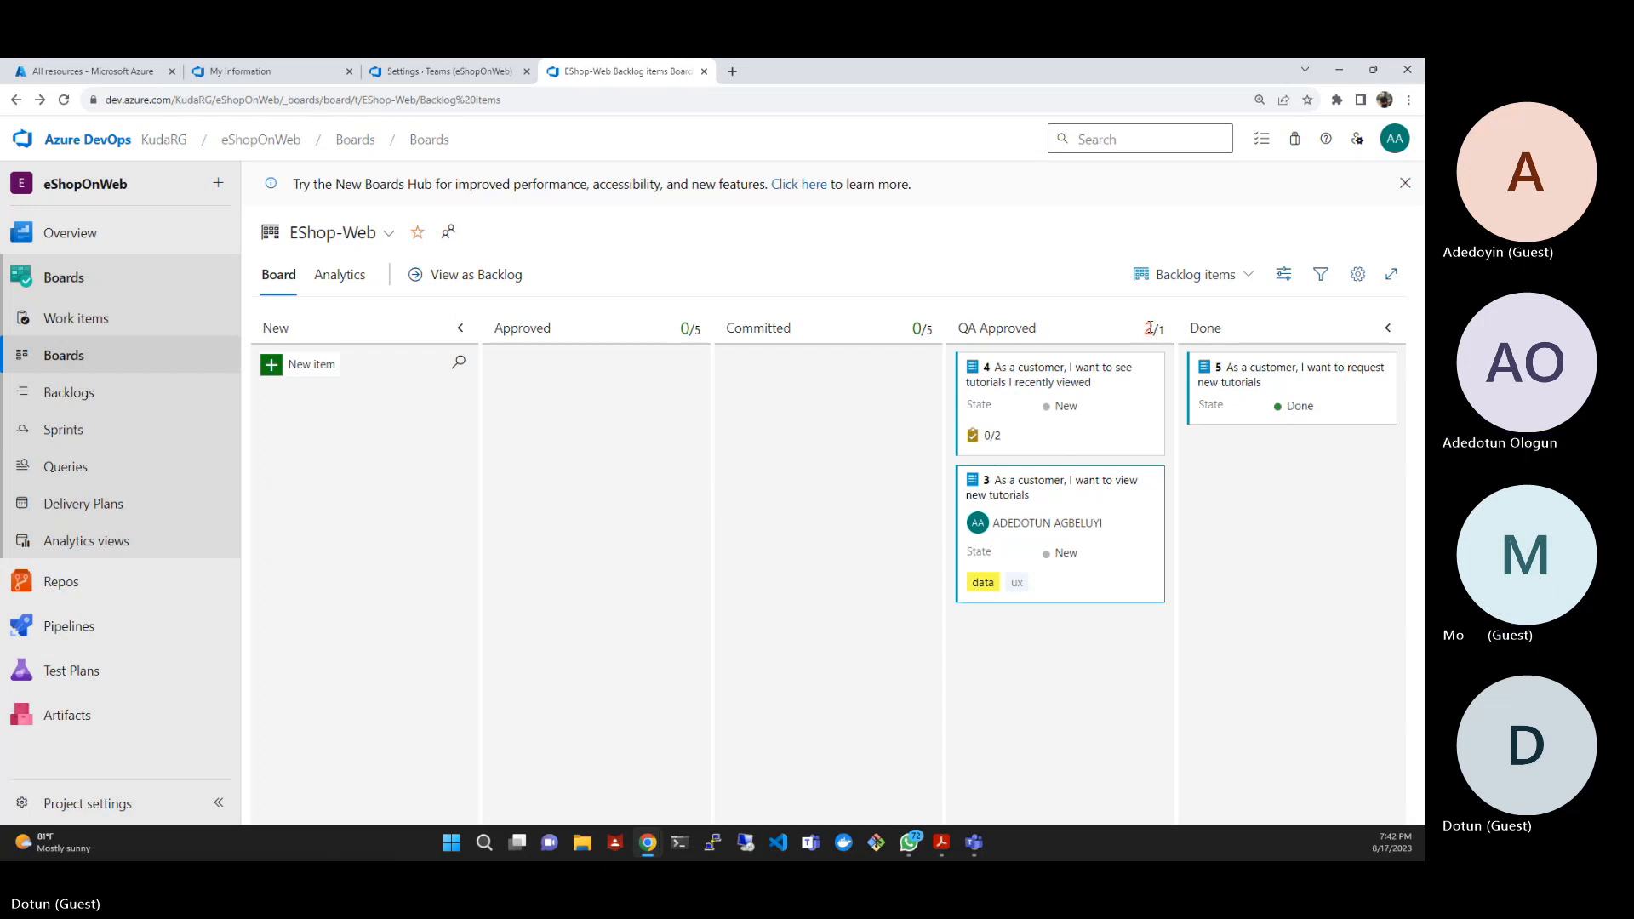
- Check the QA Approved column's work in progress limit, then move backlog item 4 back to Committed
mouse_move(1149, 328)
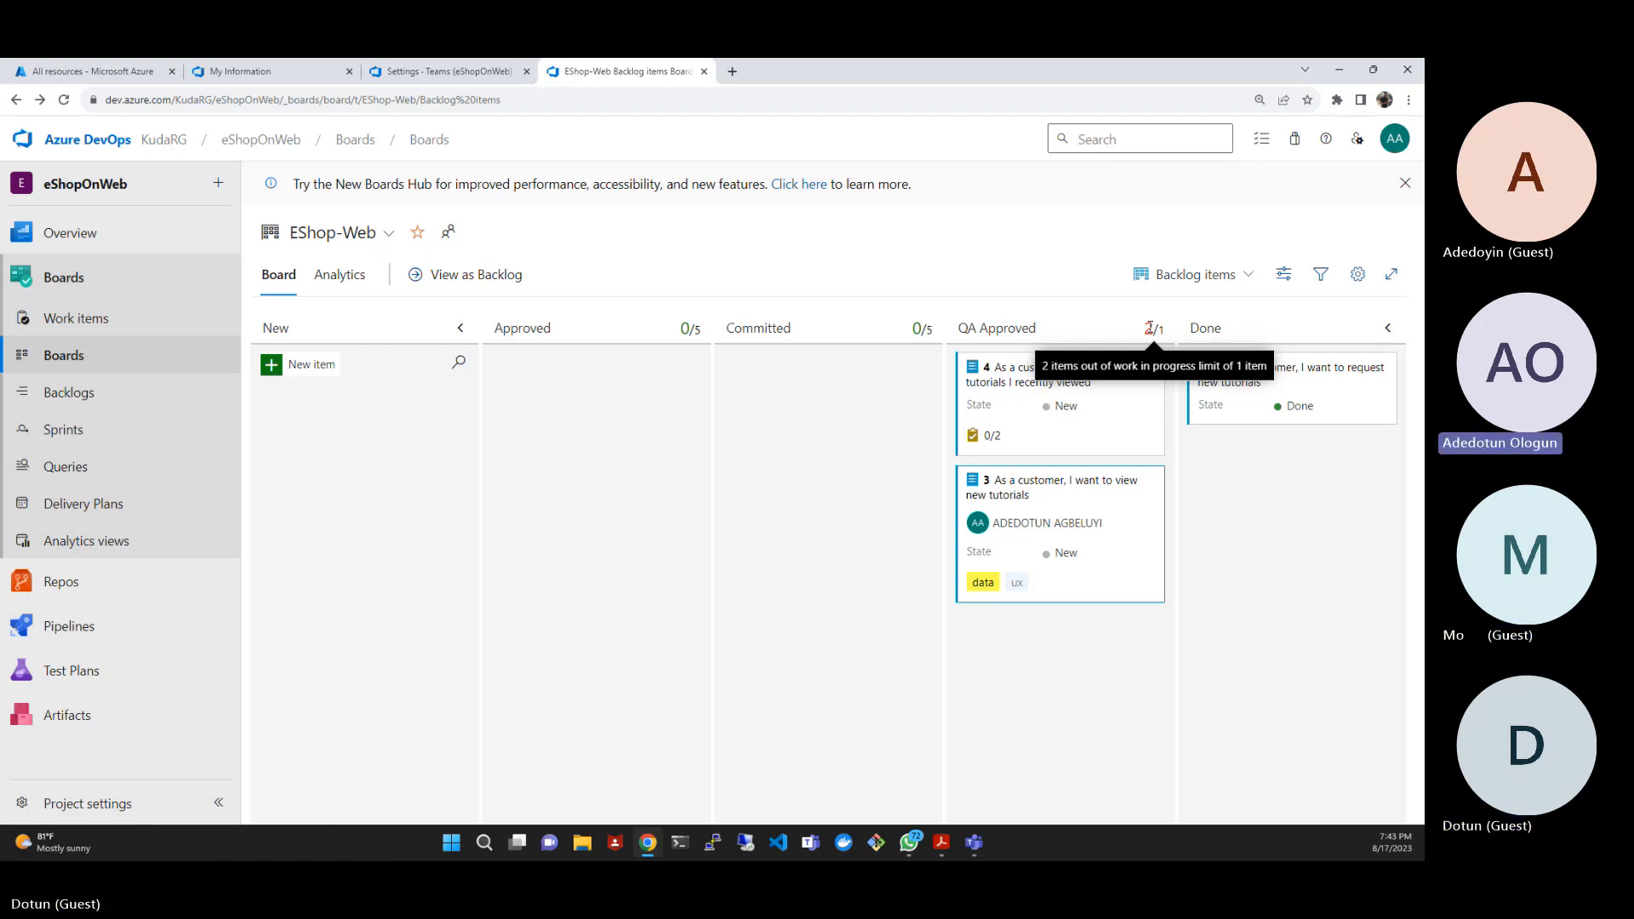
click(1356, 277)
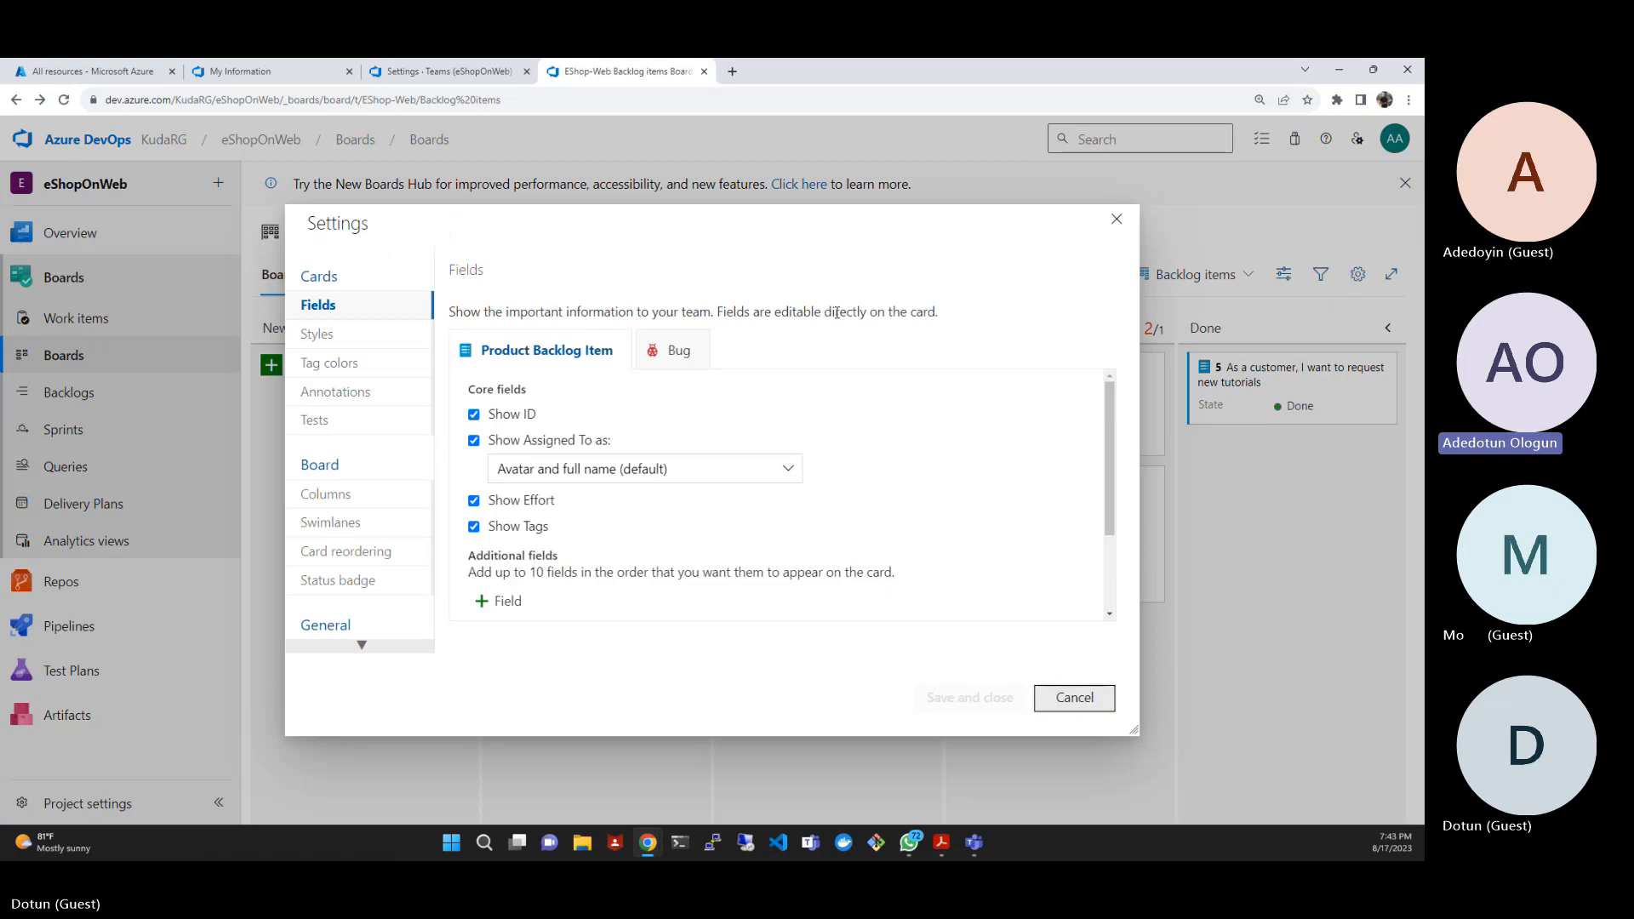
click(361, 502)
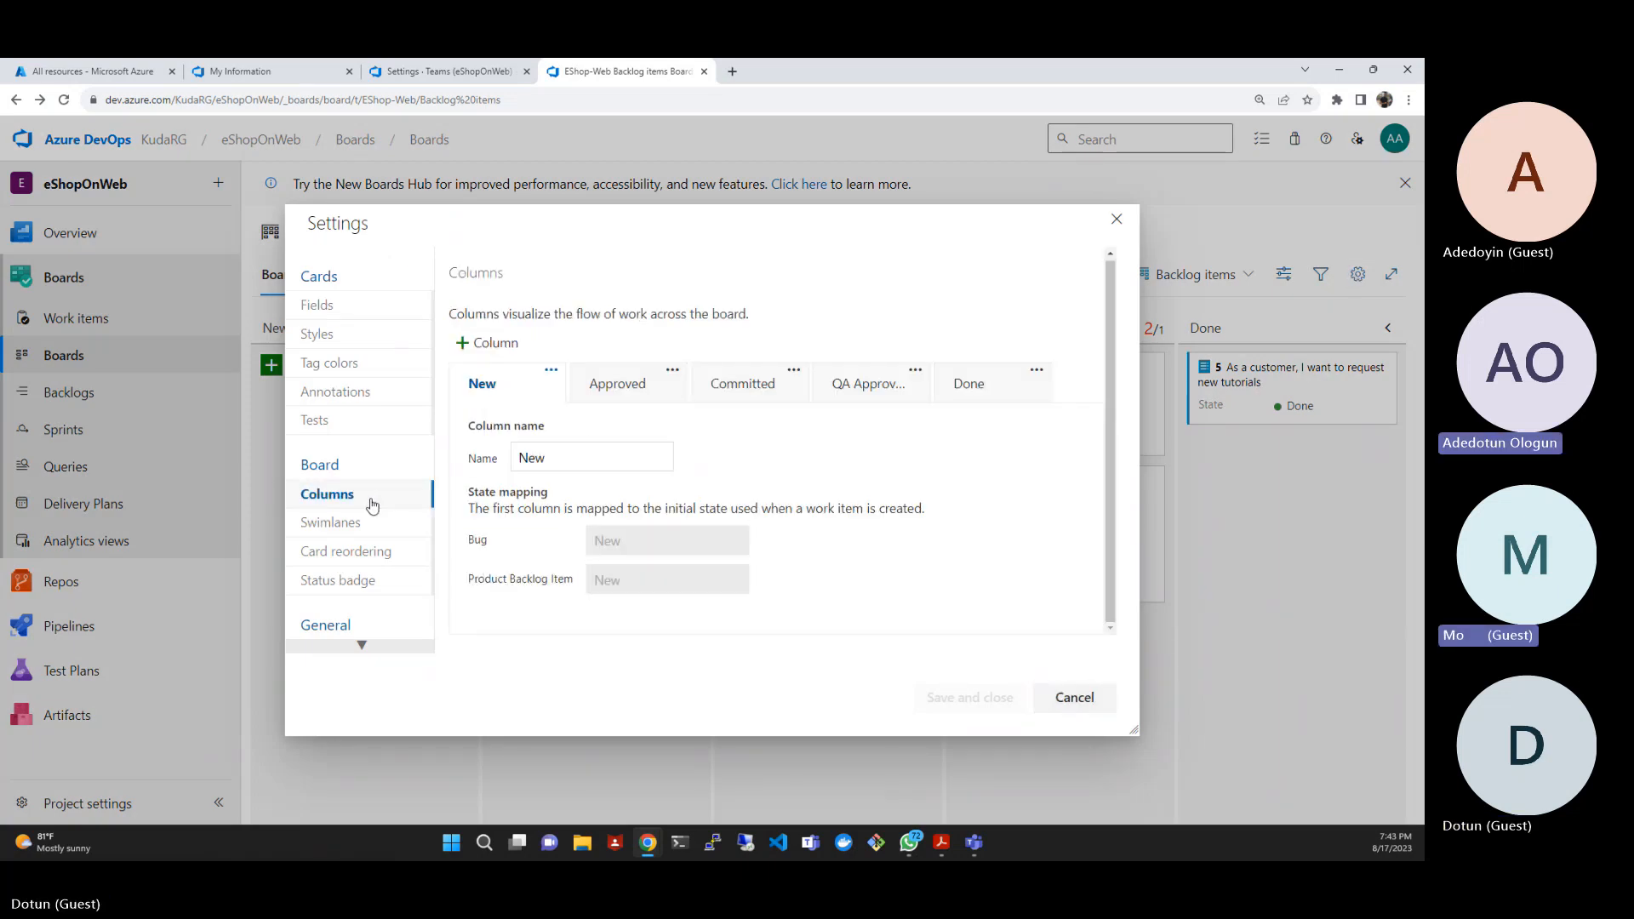
click(856, 389)
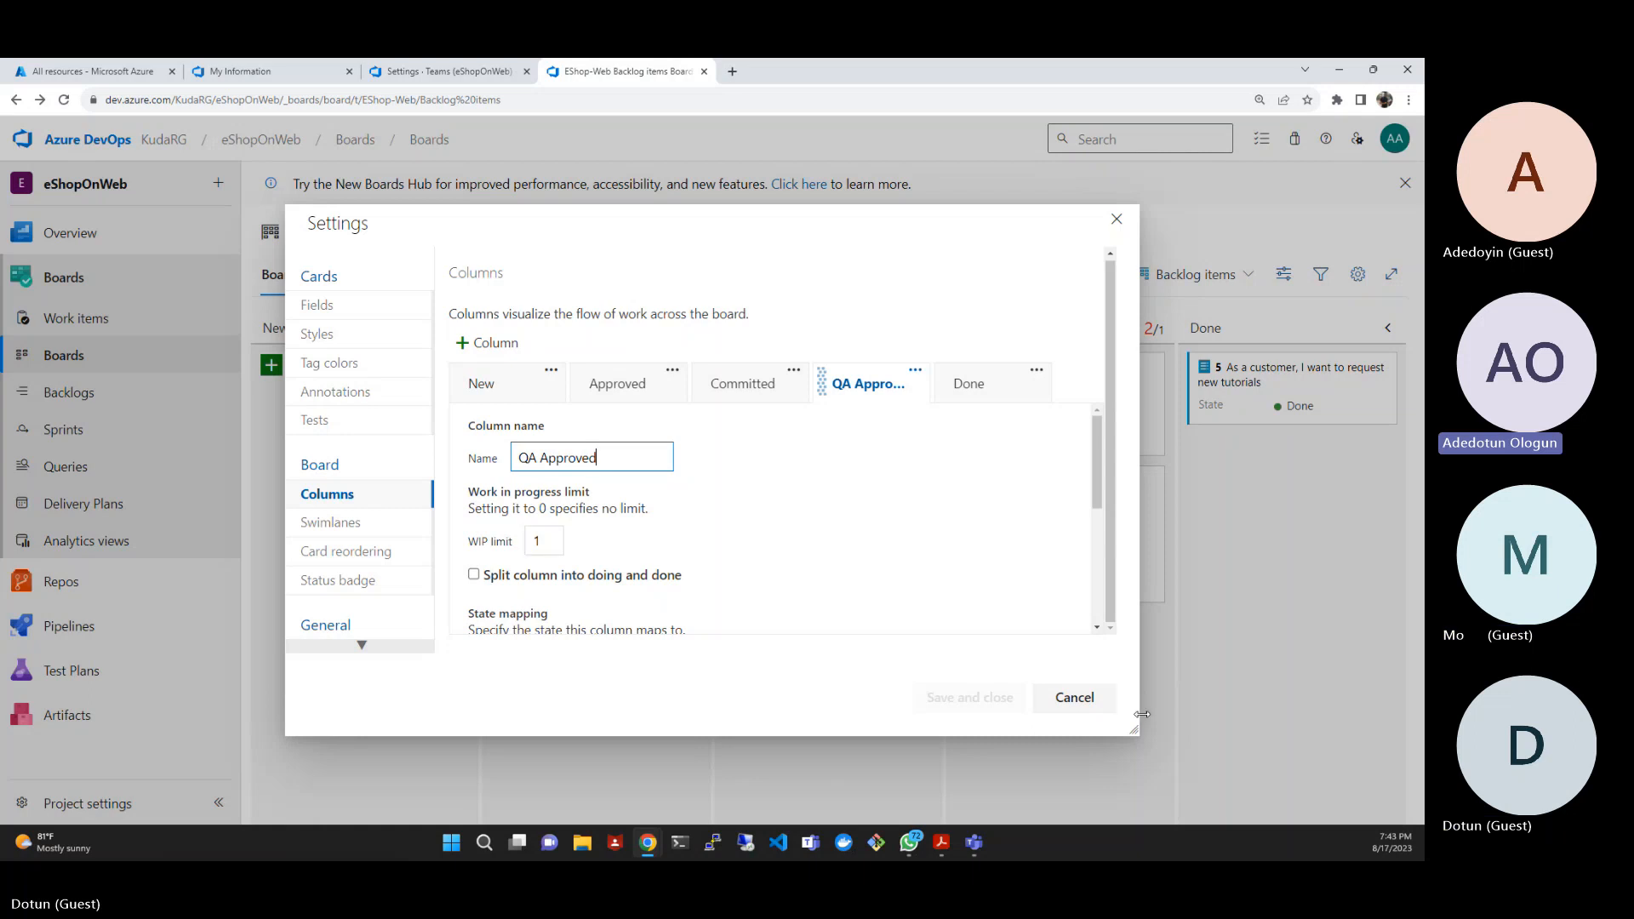
click(1077, 698)
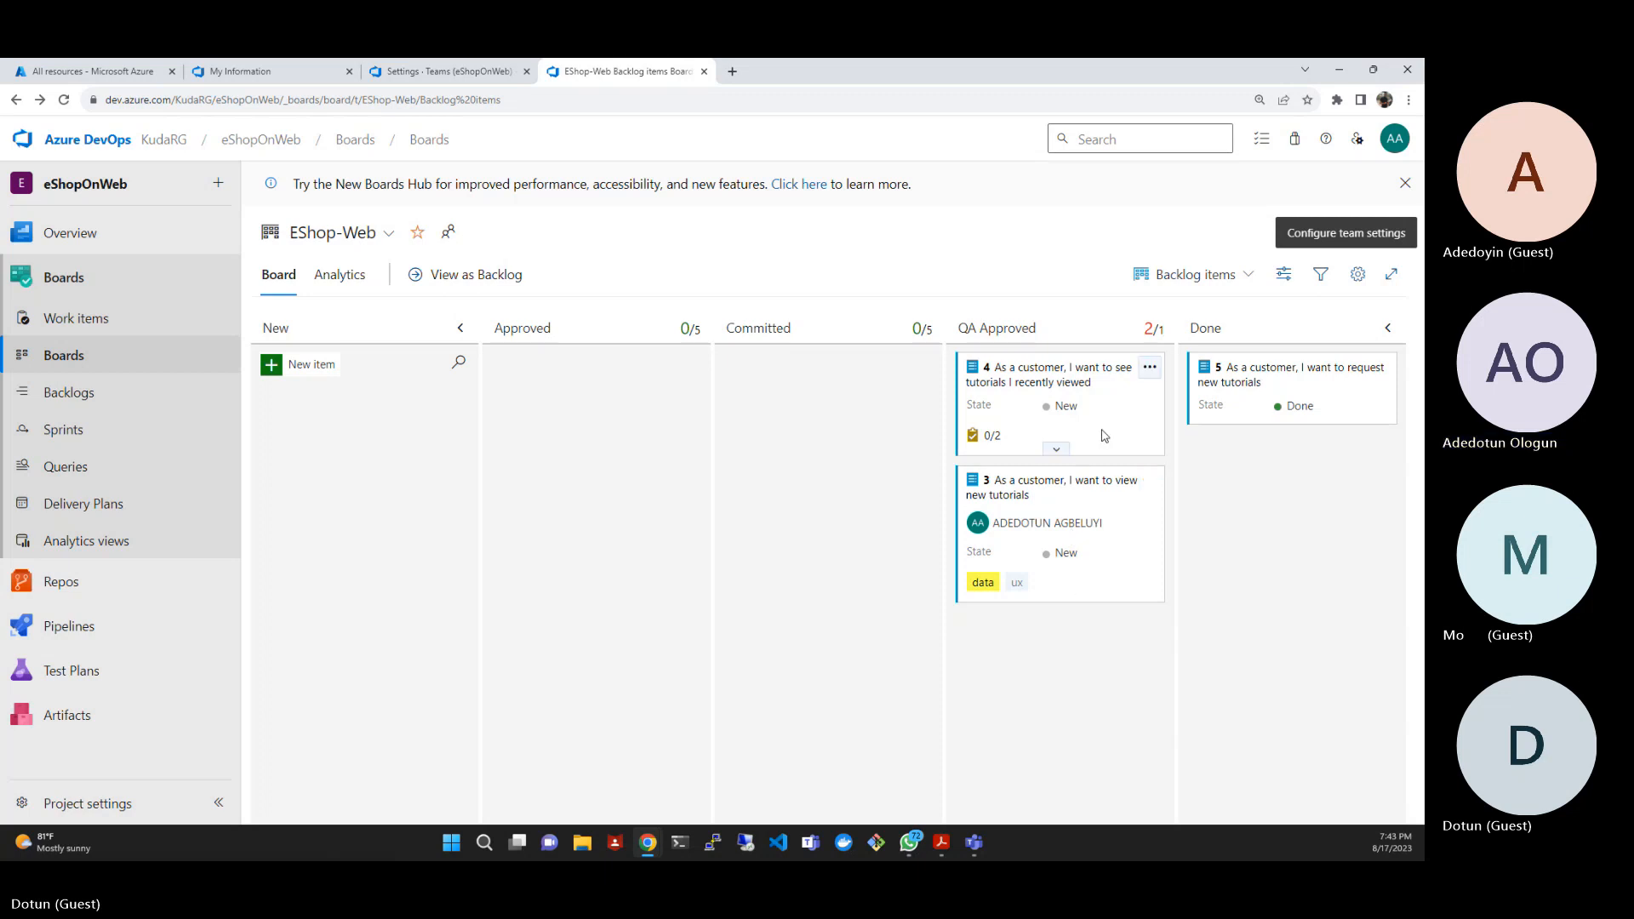
drag(1101, 435, 865, 456)
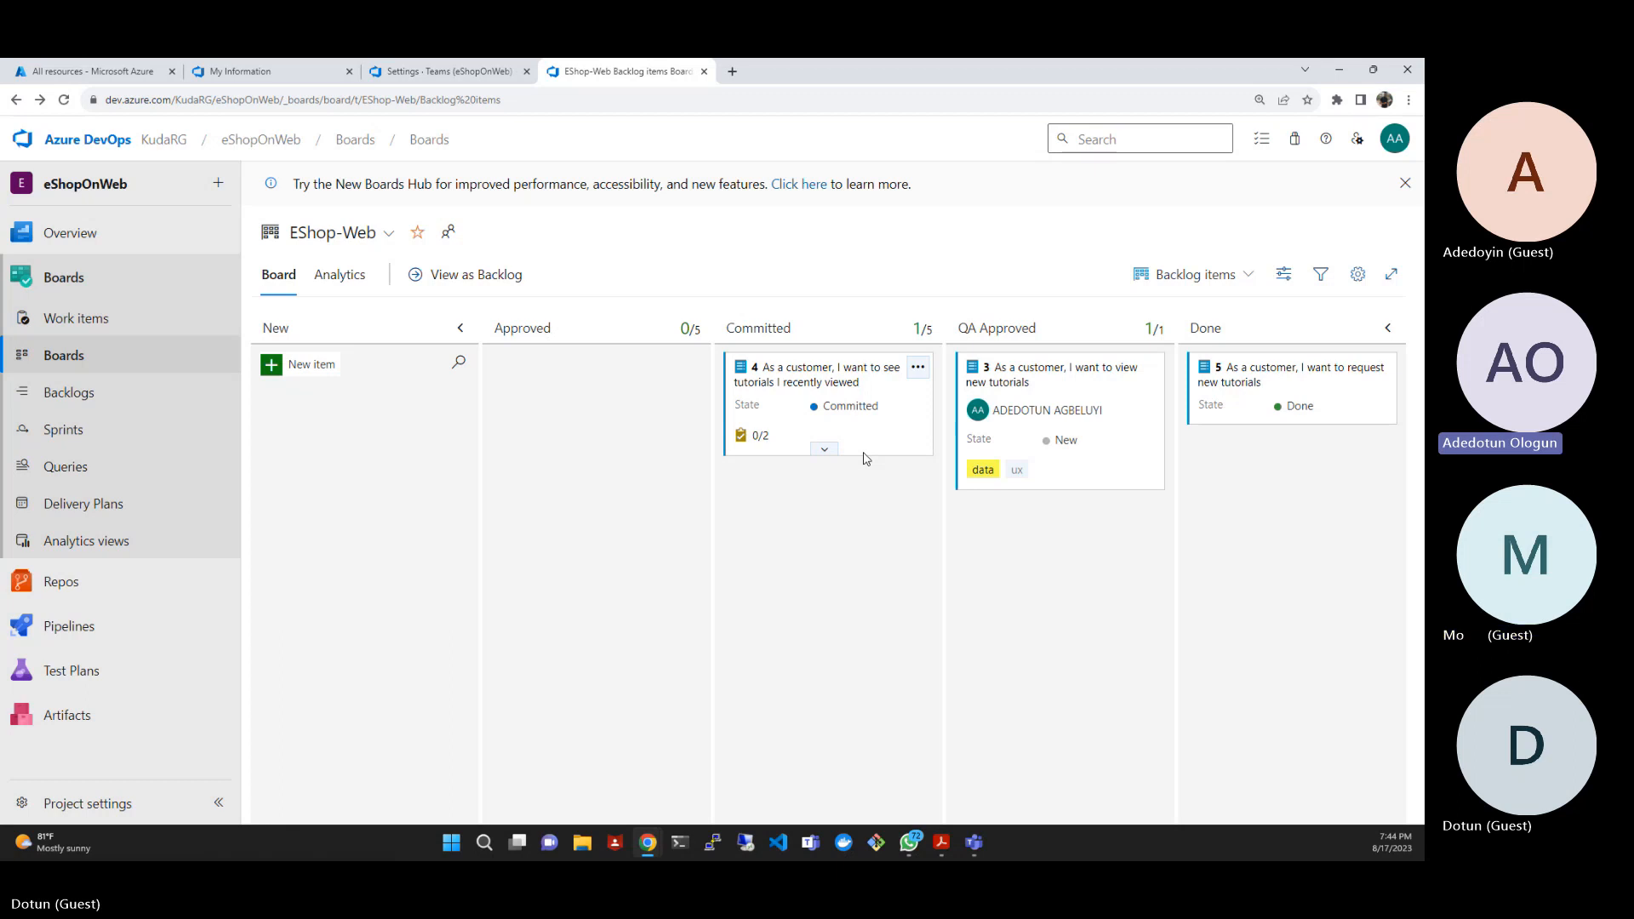
- Enable splitting the QA Approved column into doing and done in the board's column settings
click(1358, 274)
click(354, 509)
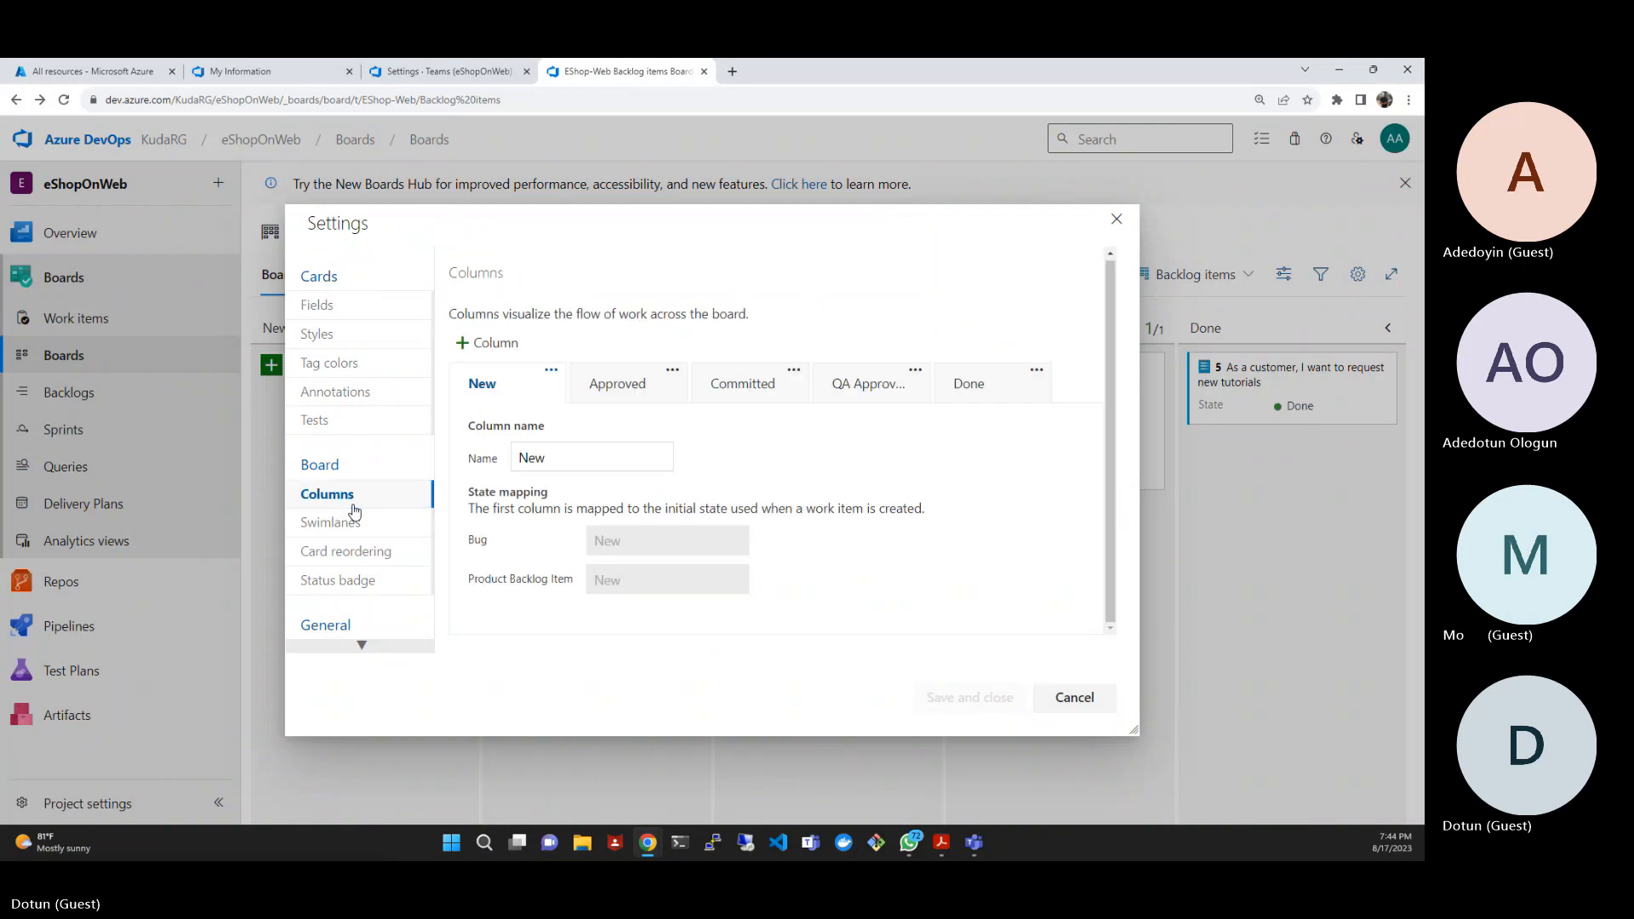
click(851, 399)
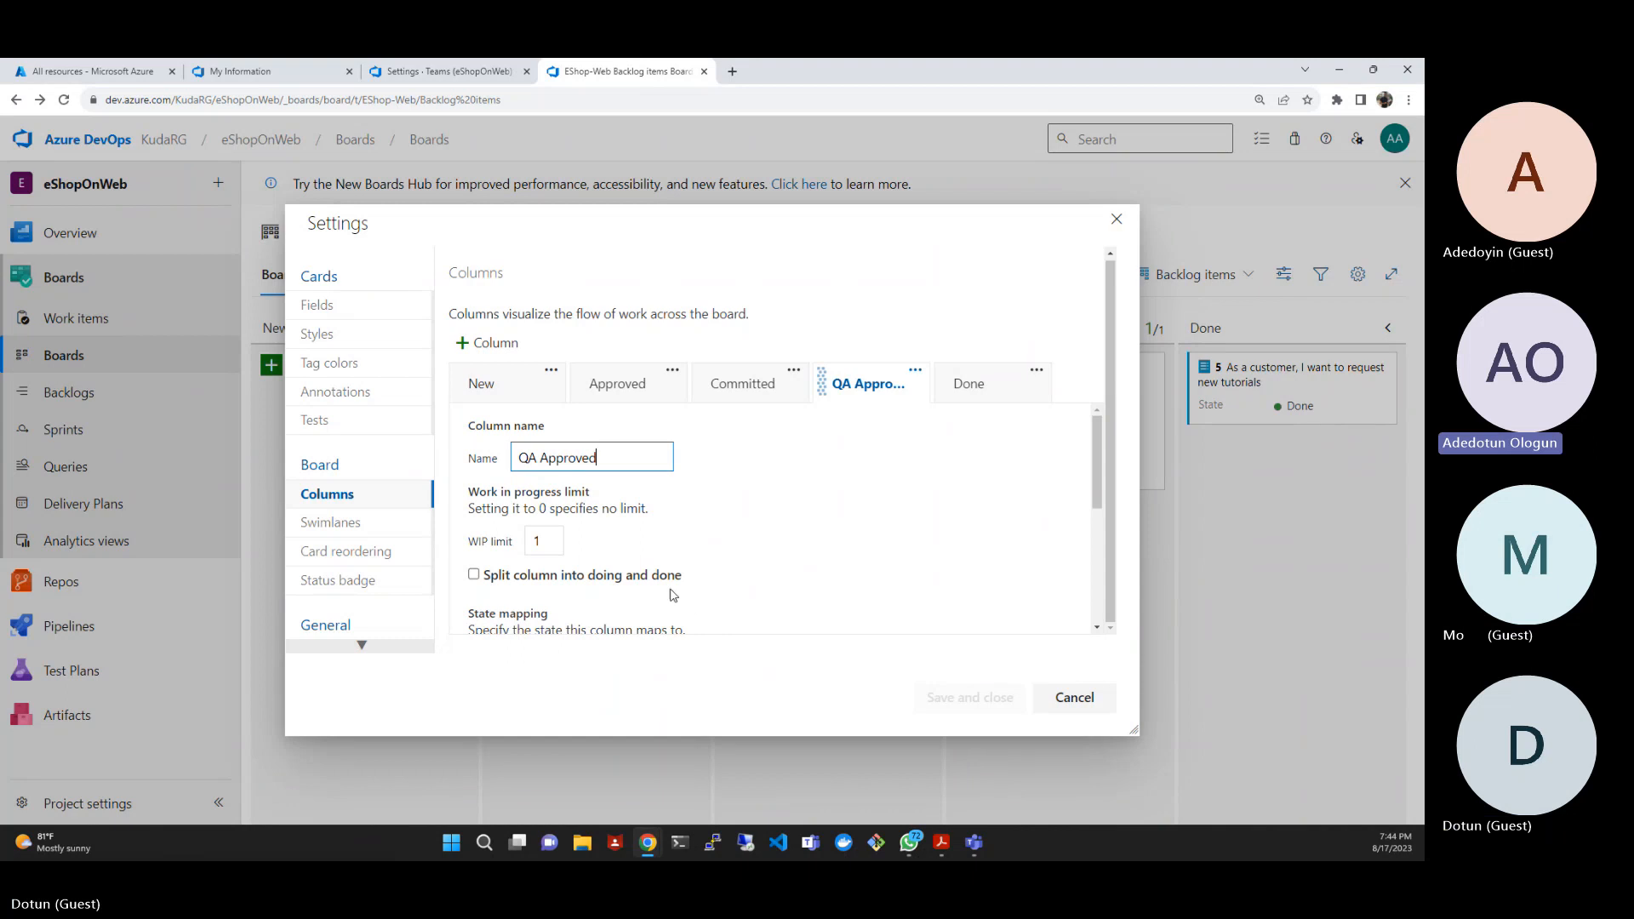
scroll(675, 581, down, 2)
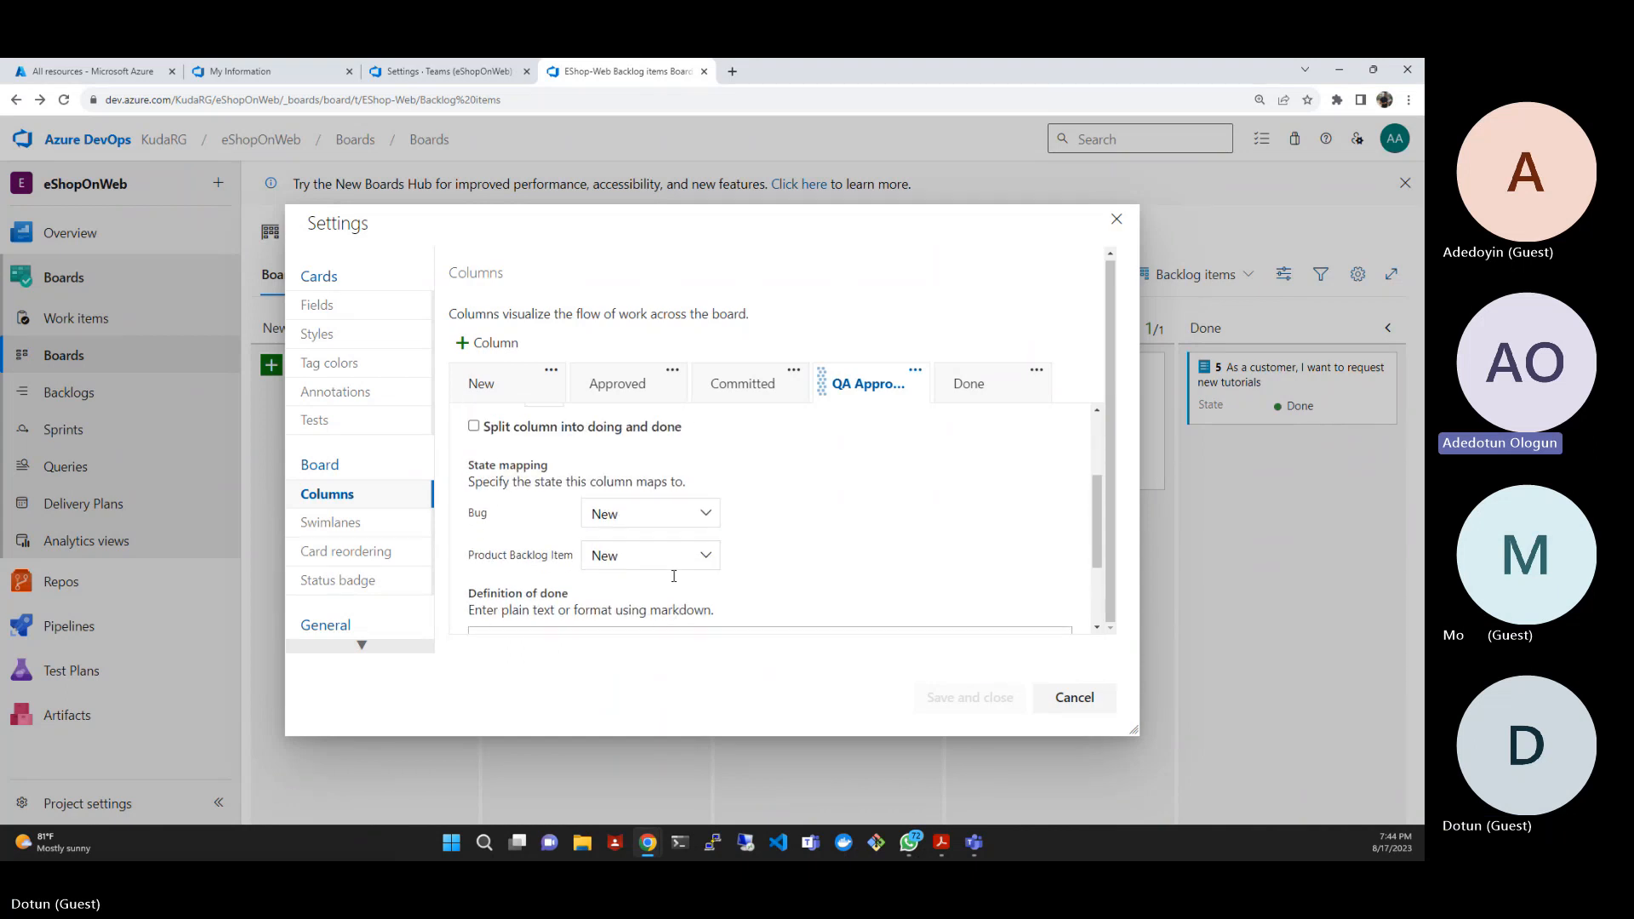
scroll(674, 579, up, 1)
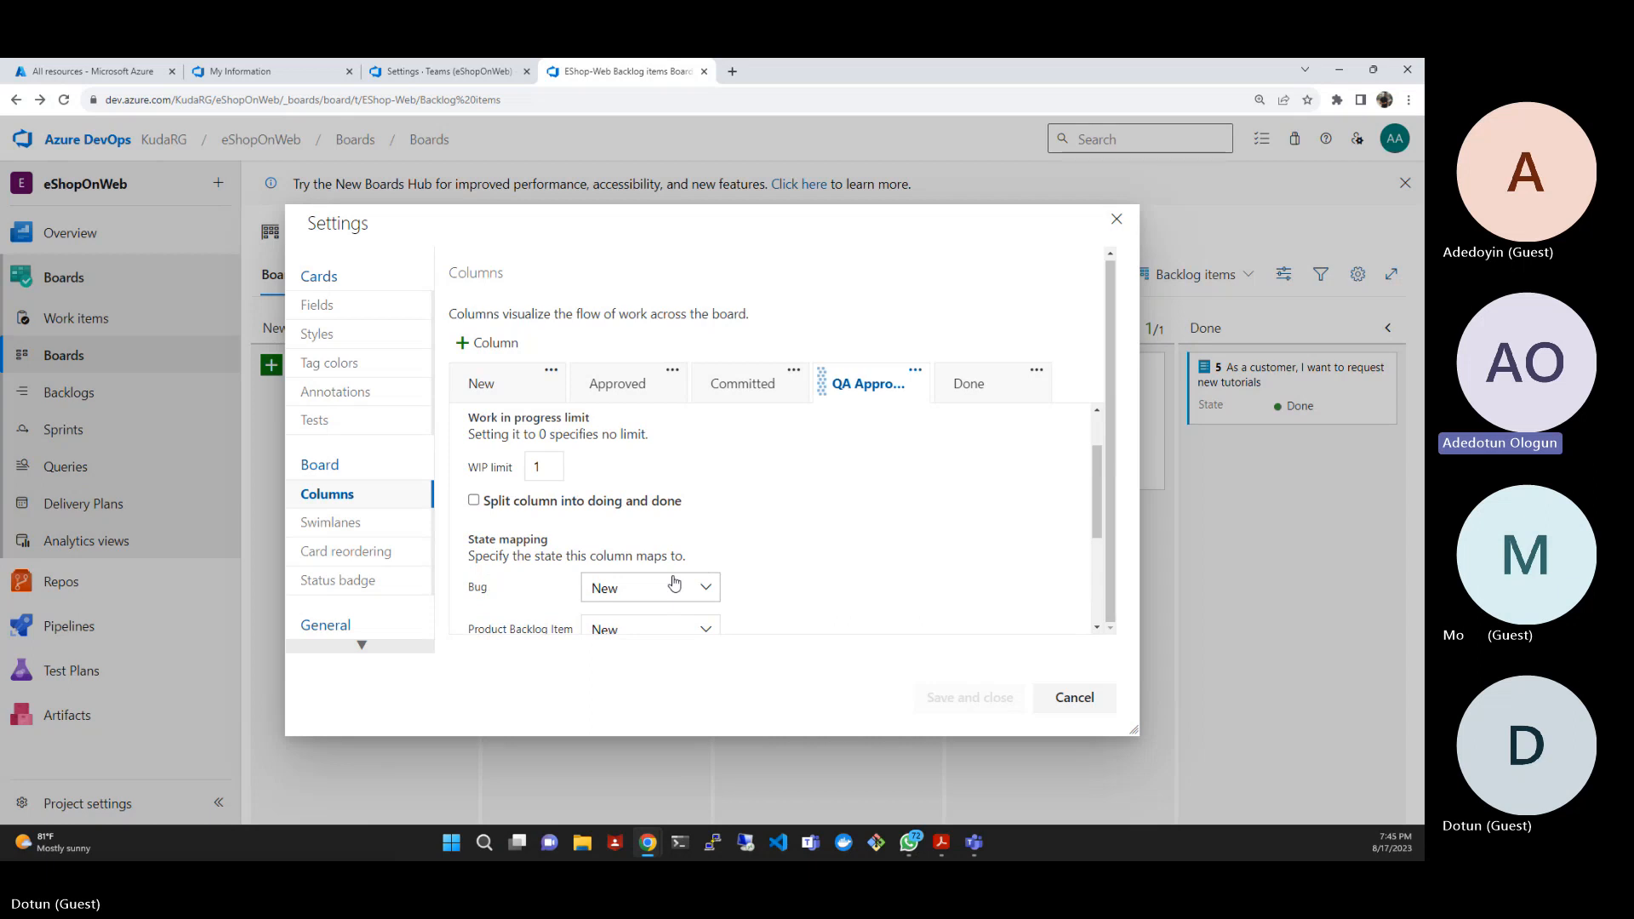
scroll(675, 584, up, 1)
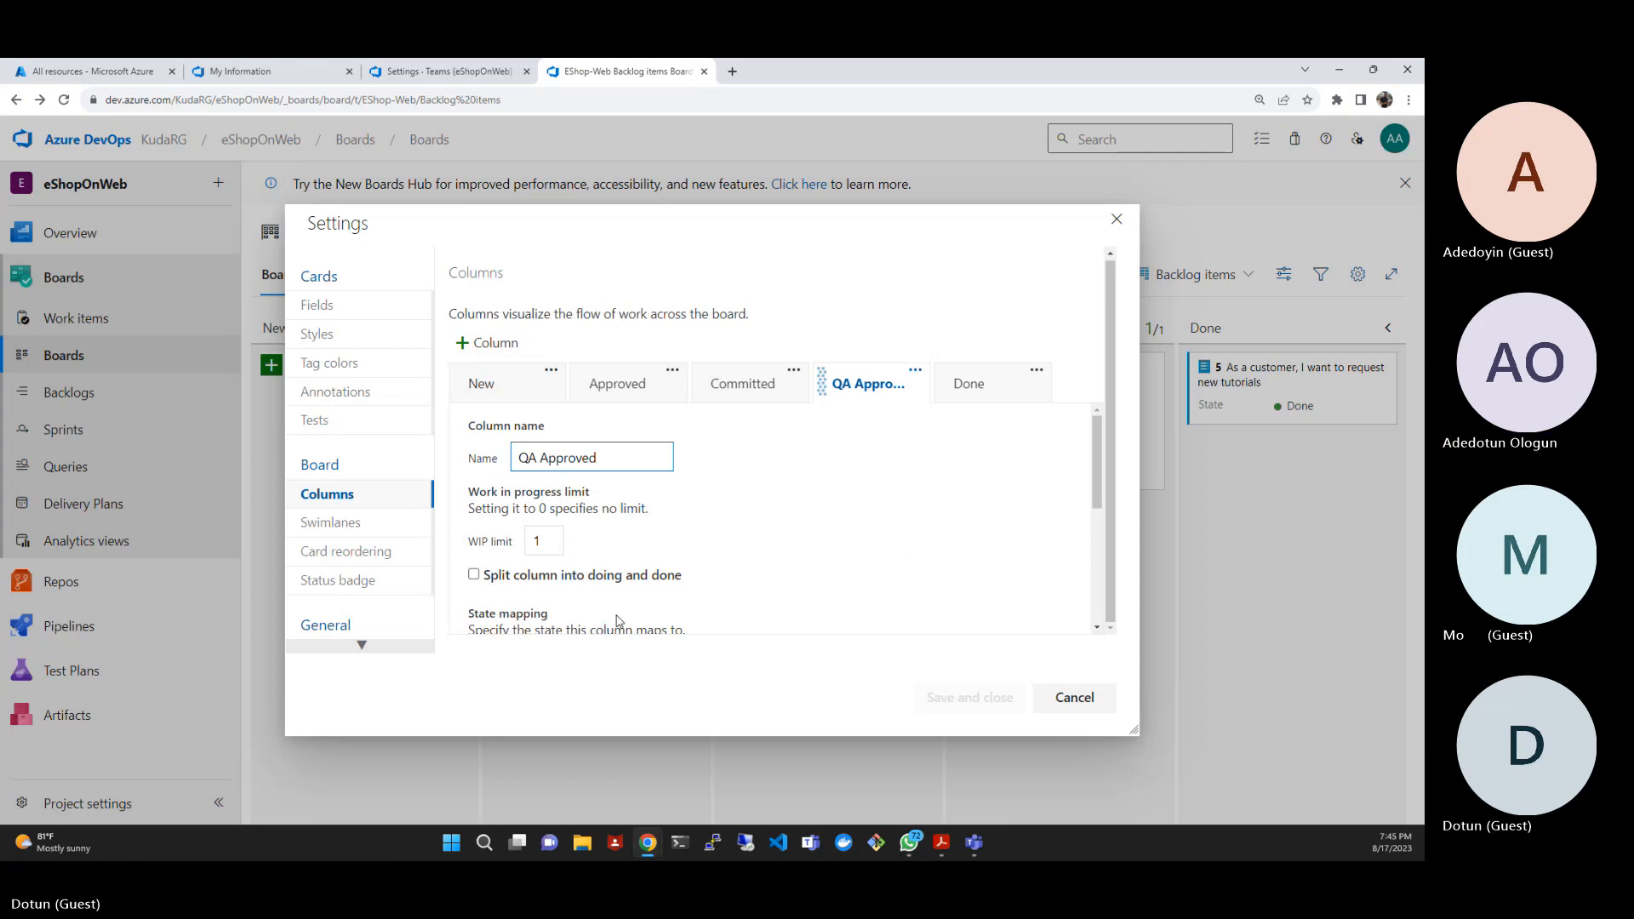
click(475, 576)
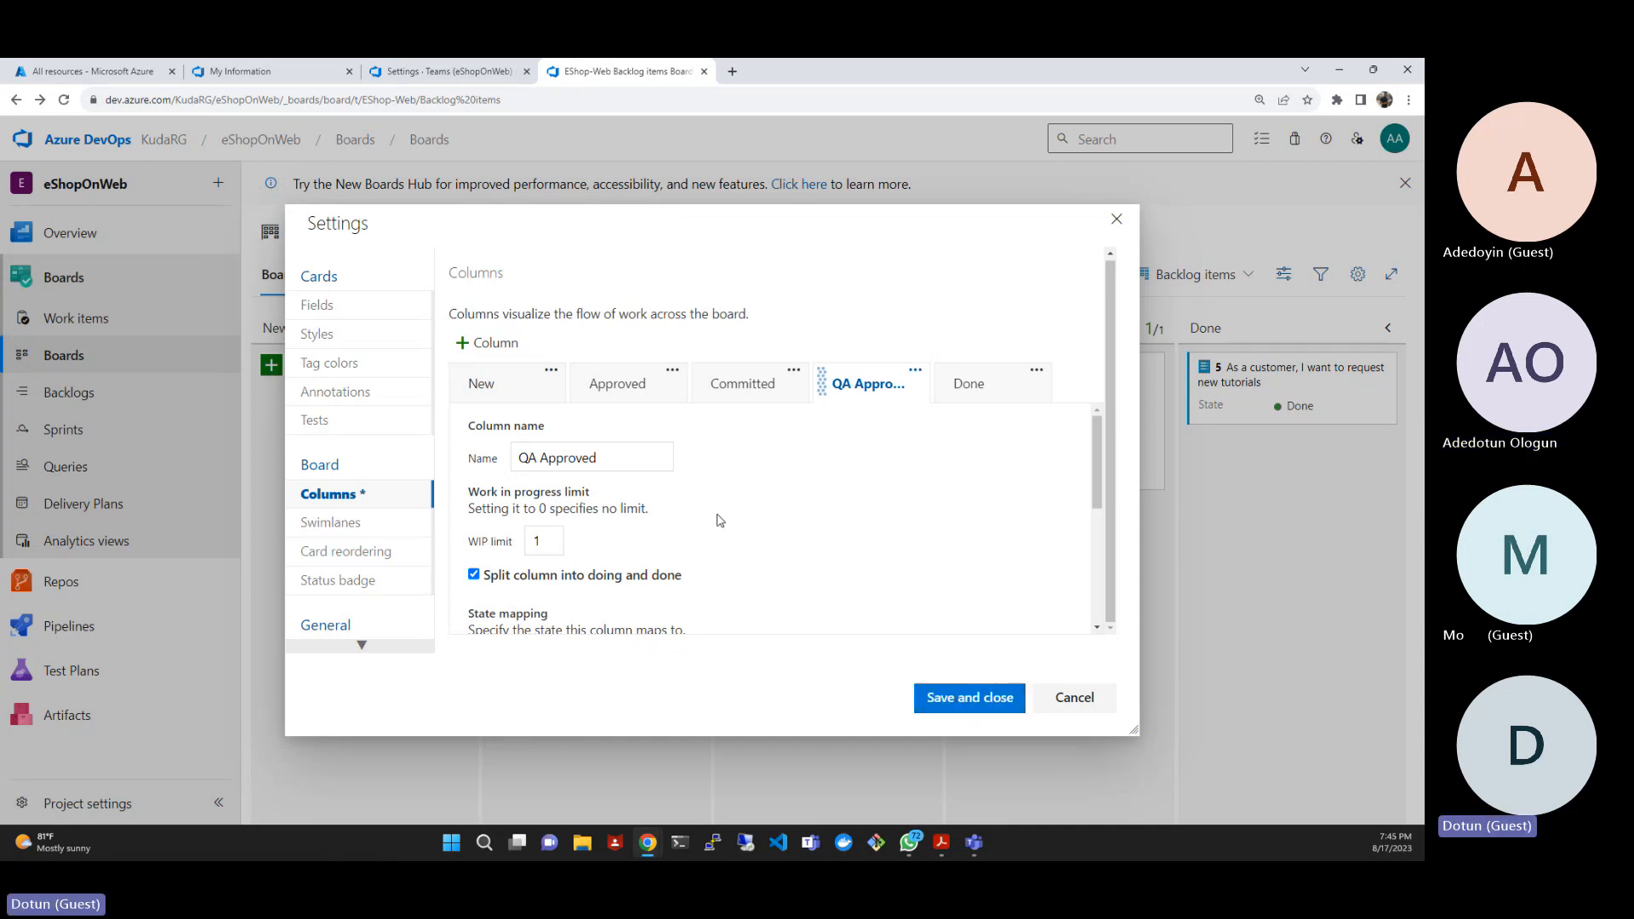
- Set the QA Approved column's definition of done to "Passes **all** tests", then save and close the board settings
scroll(698, 504, down, 2)
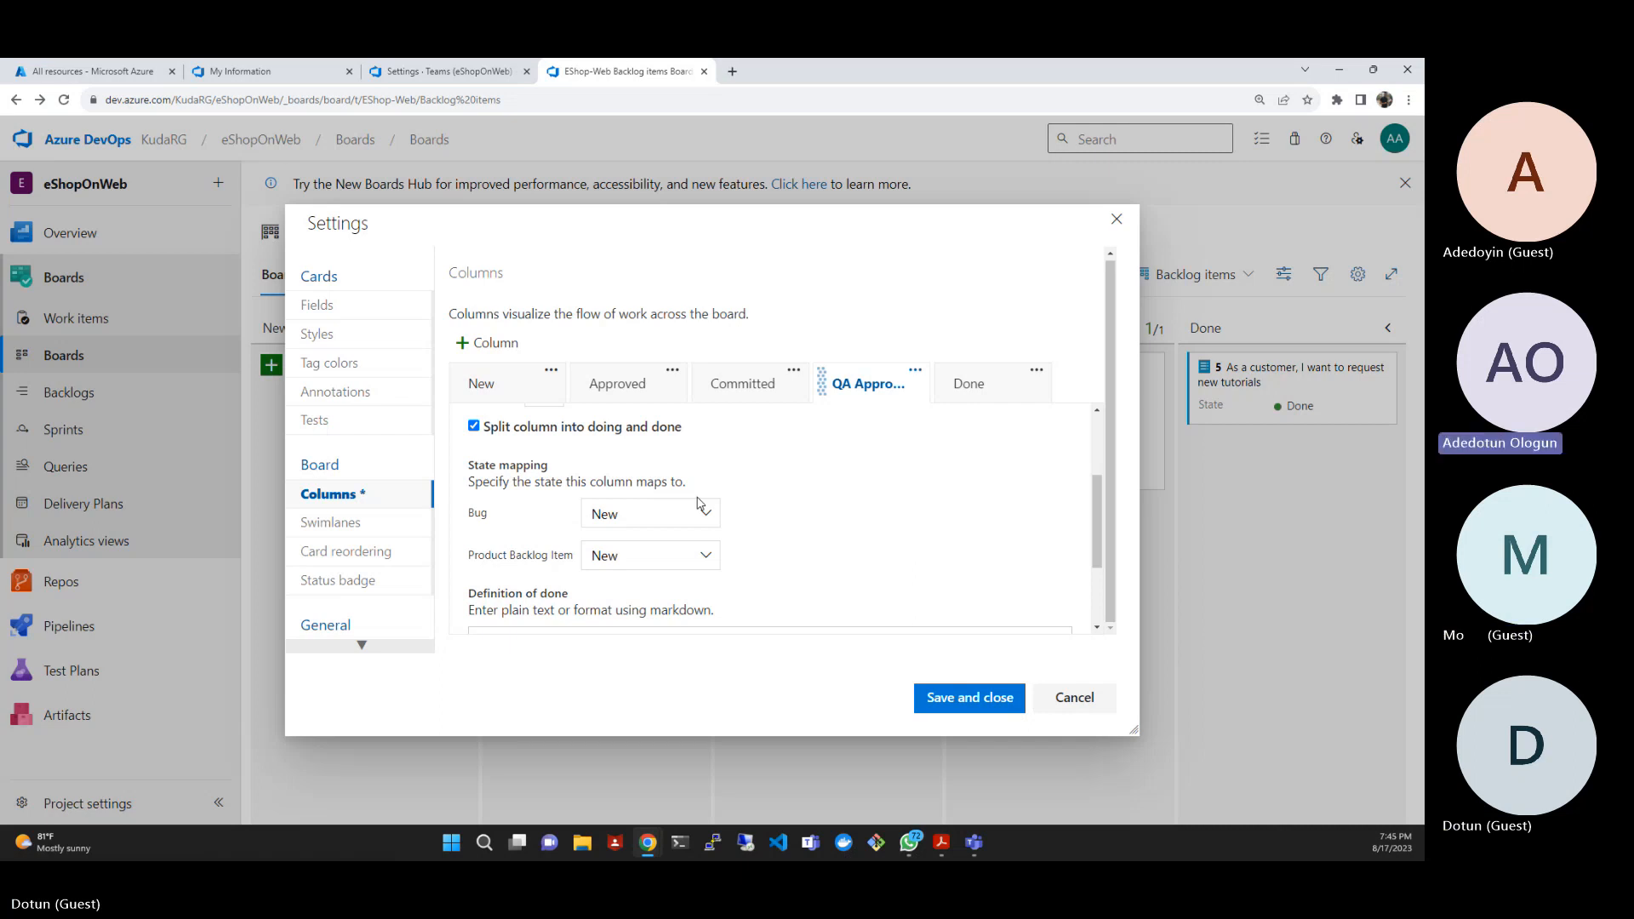
scroll(685, 545, down, 2)
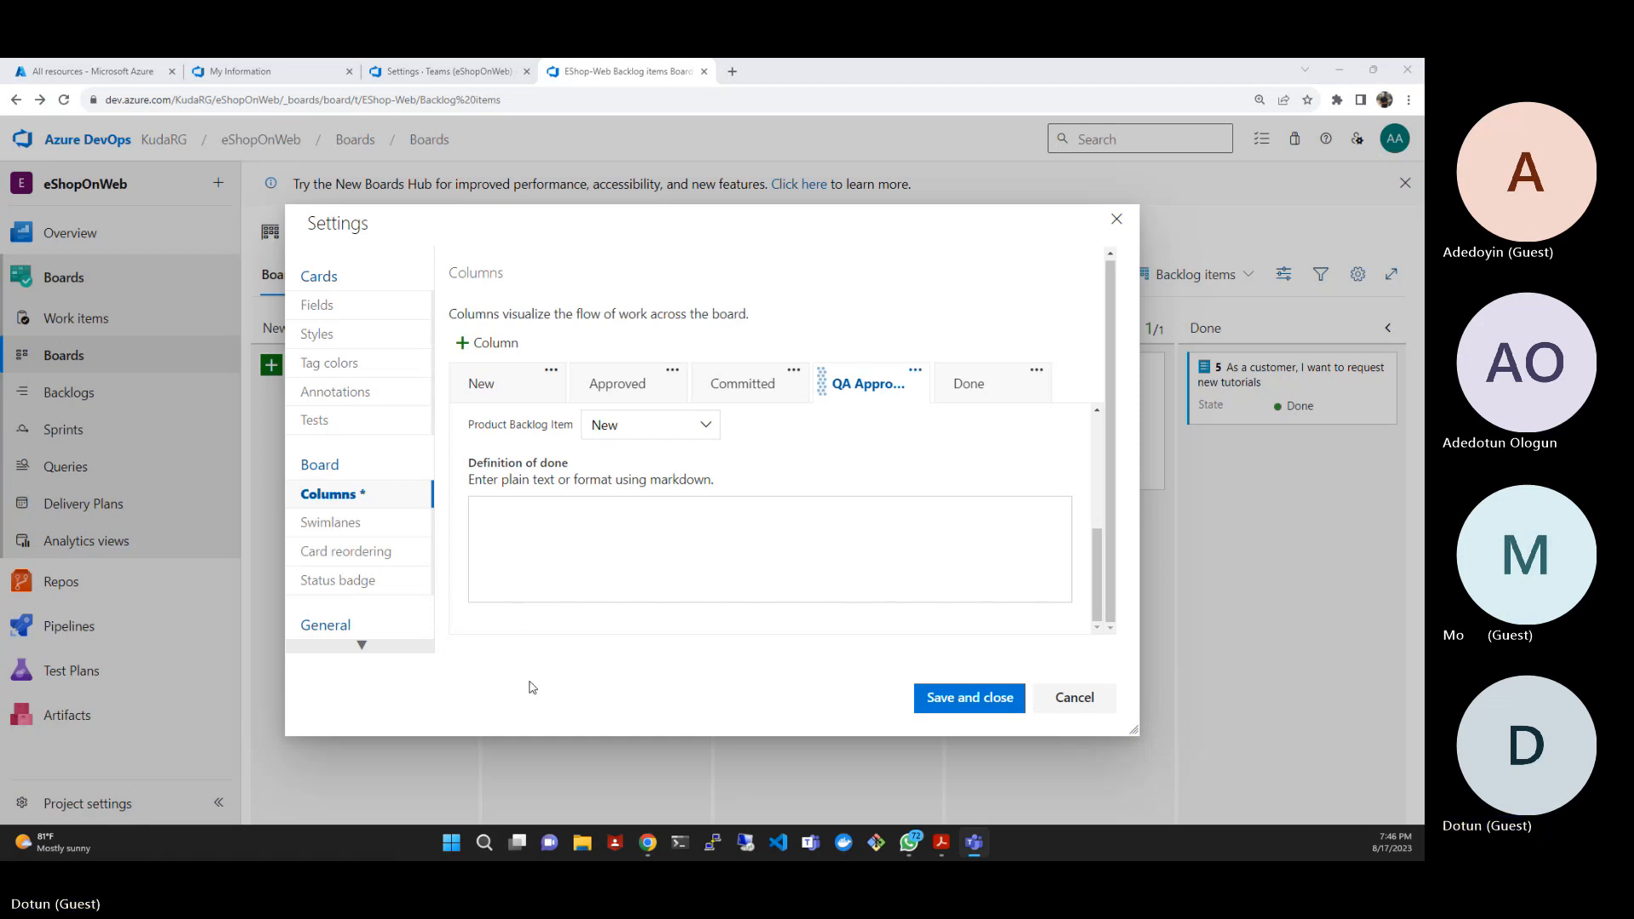
click(506, 537)
text(Passes **all** tests)
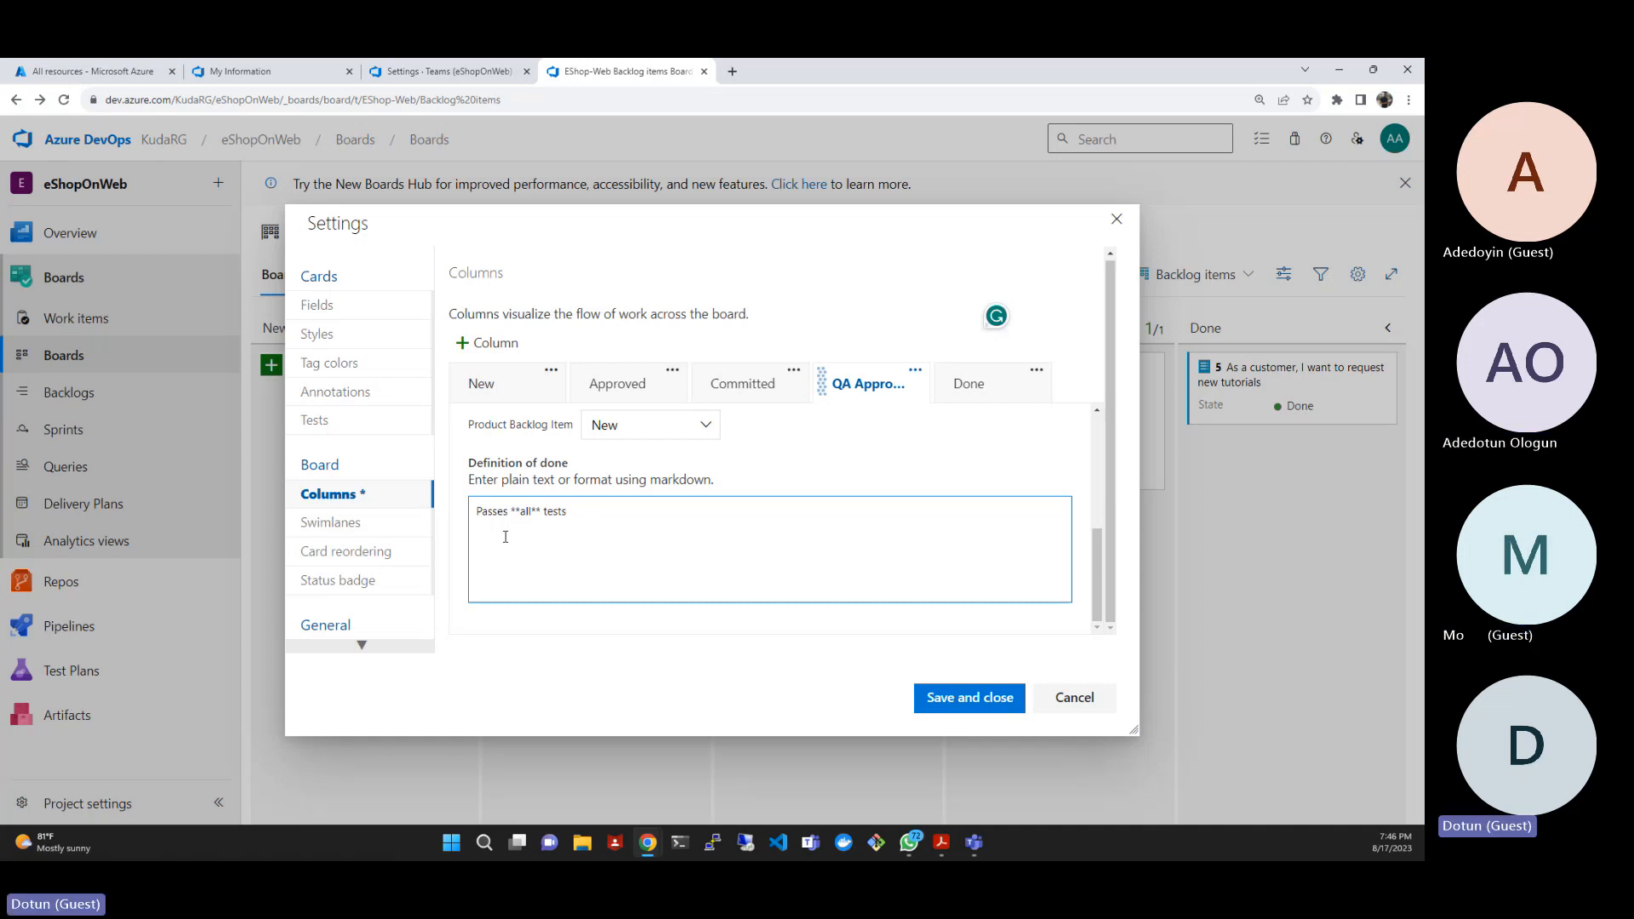
click(952, 700)
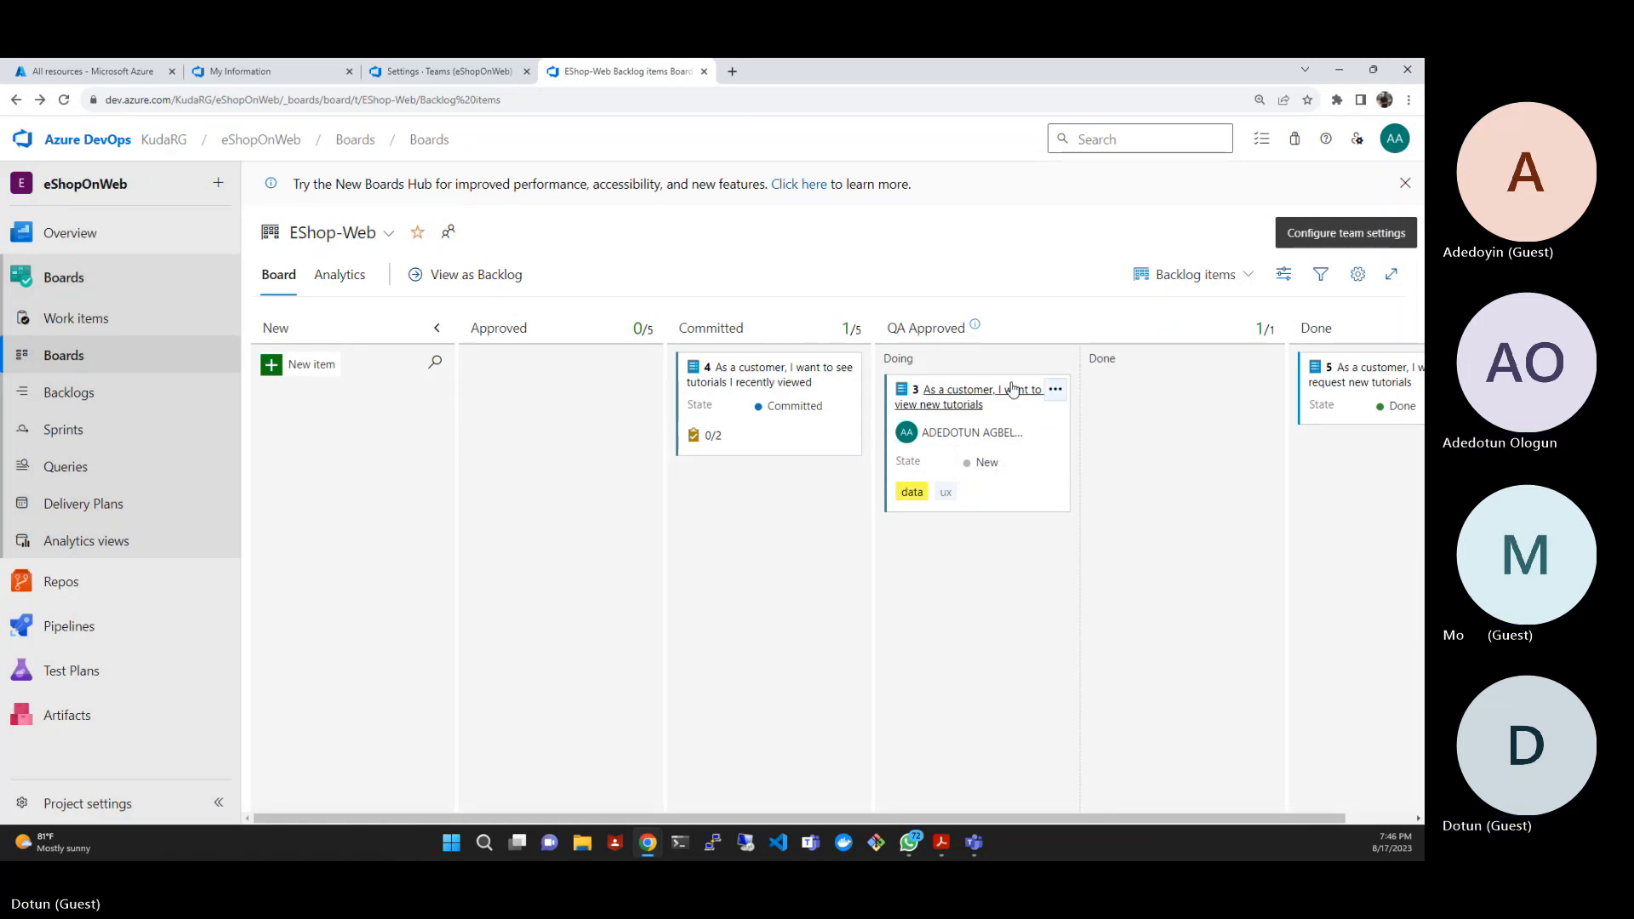
- Check the Doing and Done sub-columns under QA Approved on the board
drag(885, 358, 915, 365)
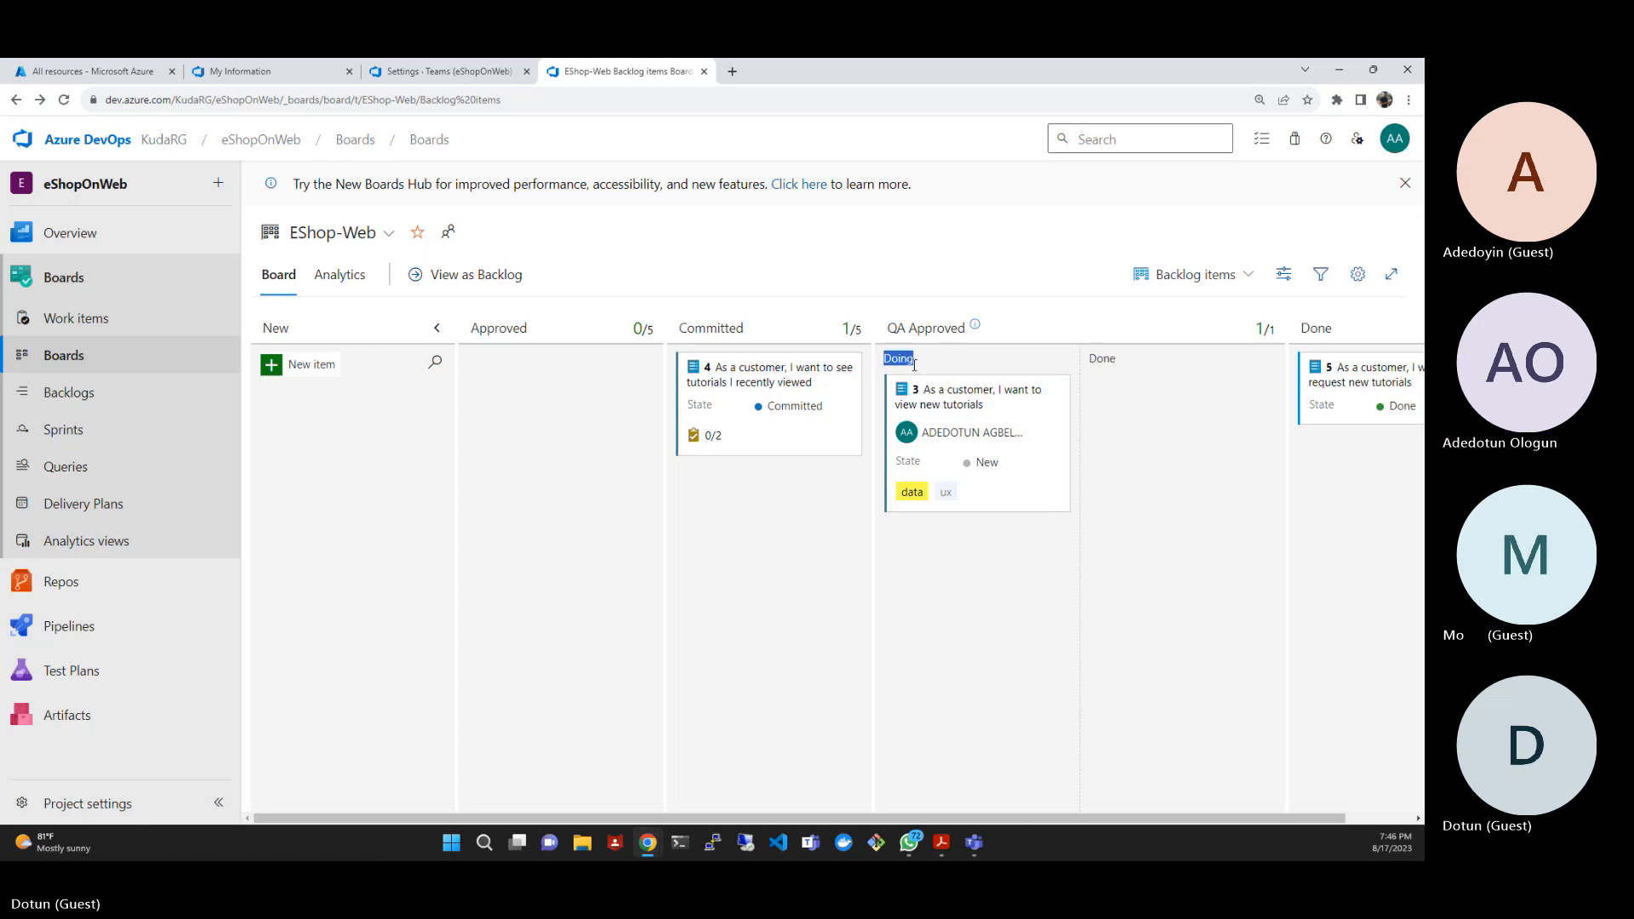
click(1096, 358)
double_click(1110, 359)
click(1115, 362)
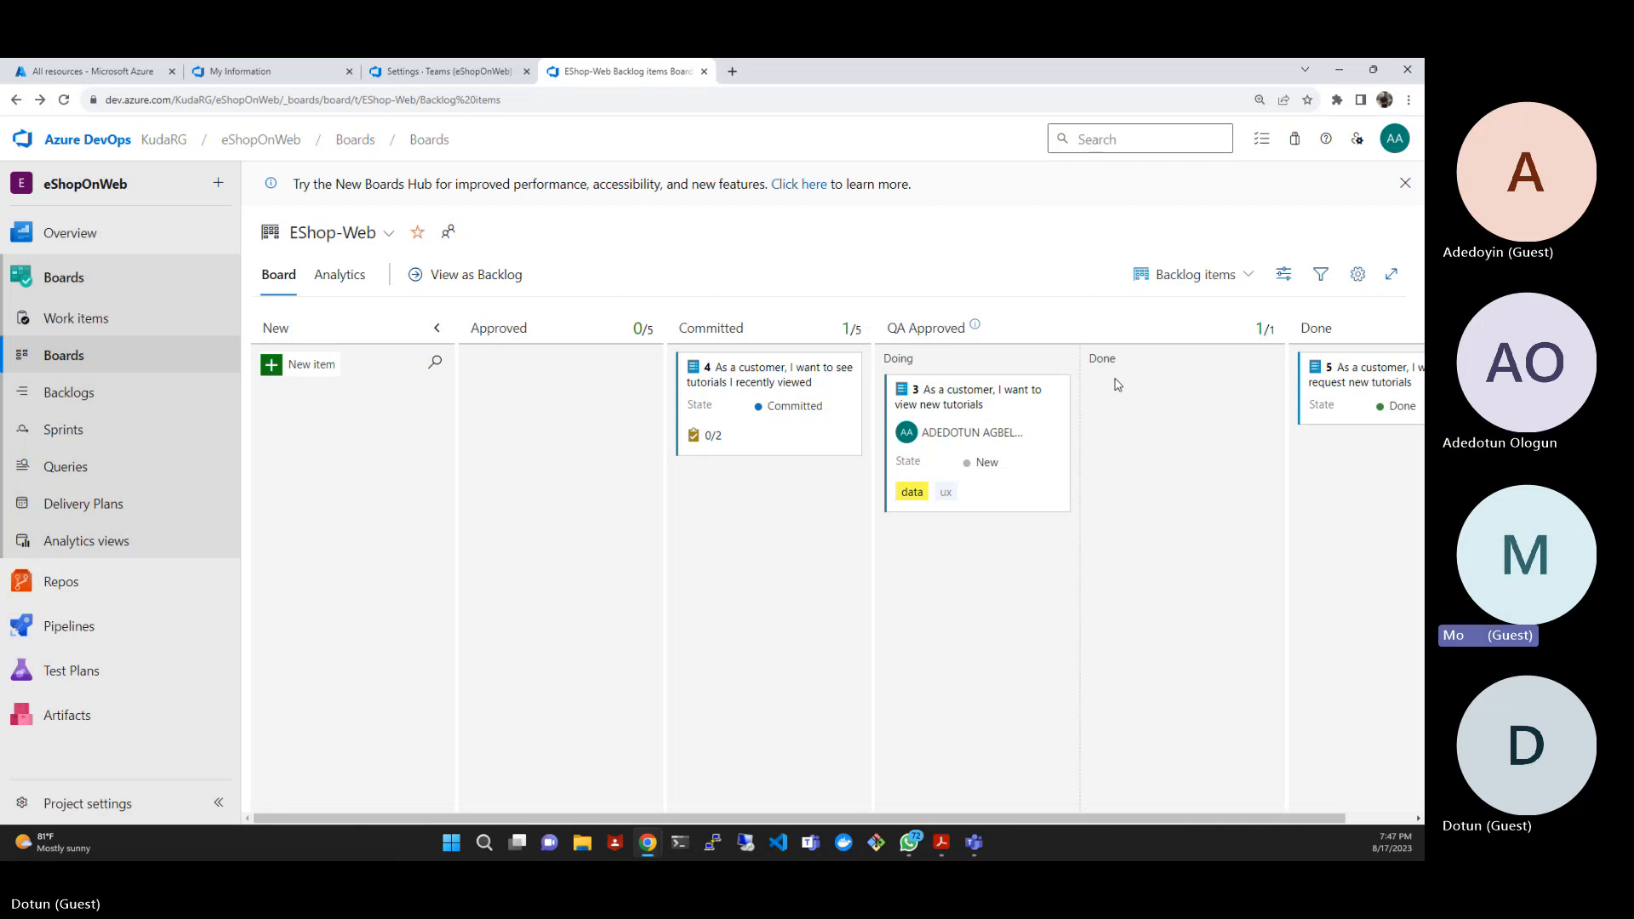
- Review the Product Backlog Item card fields and the card reordering options in the board settings
click(1361, 281)
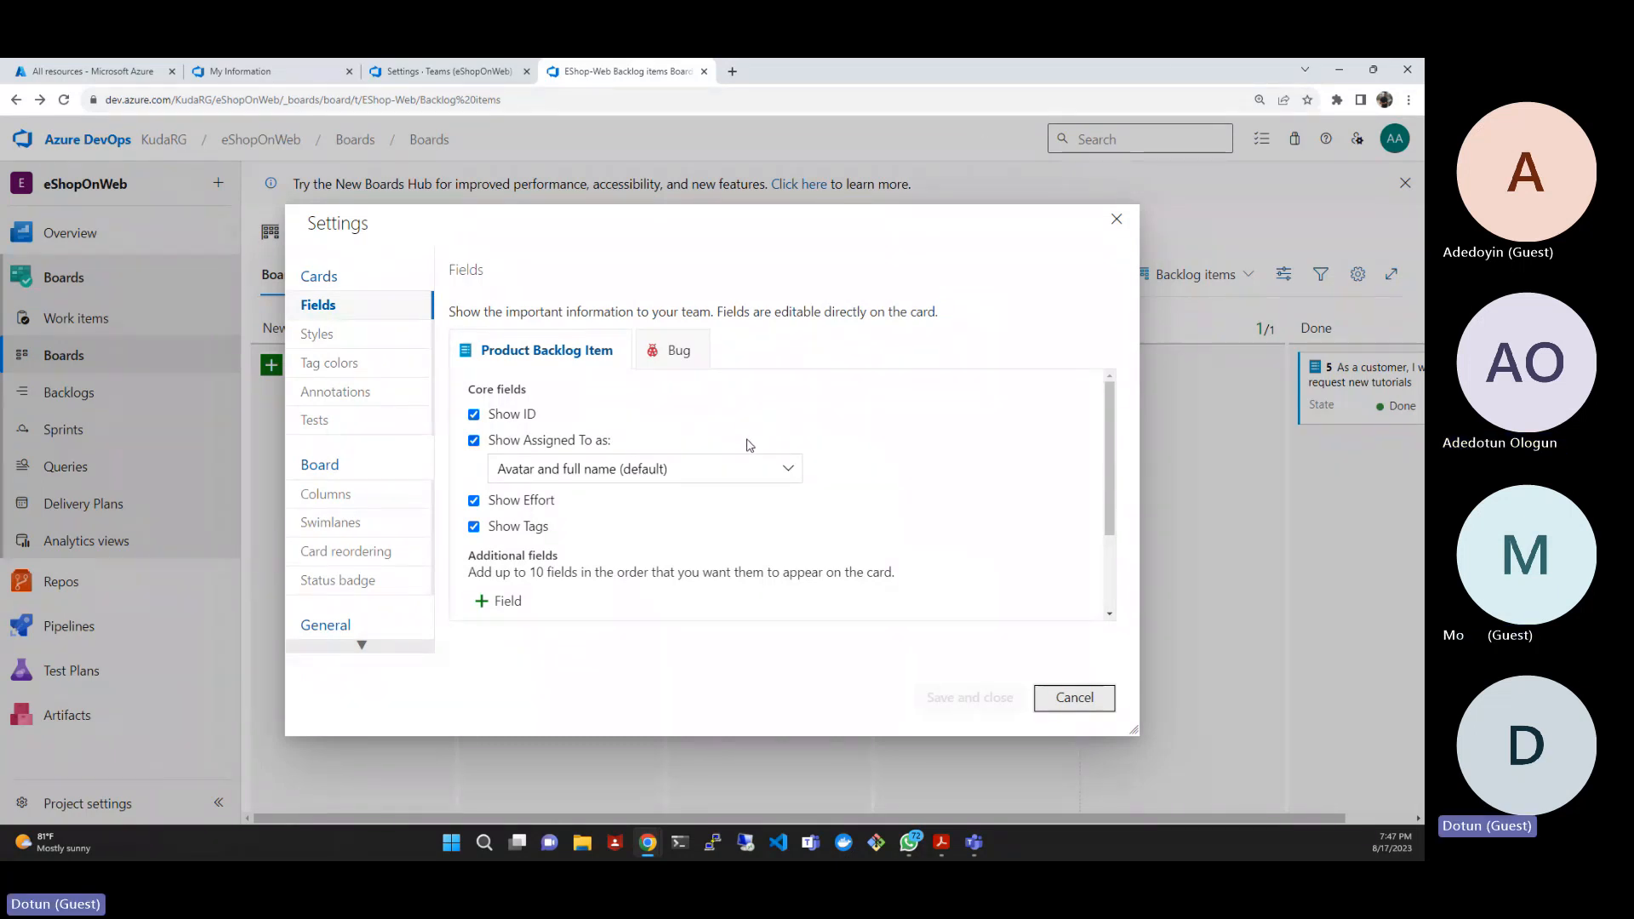
scroll(749, 468, down, 1)
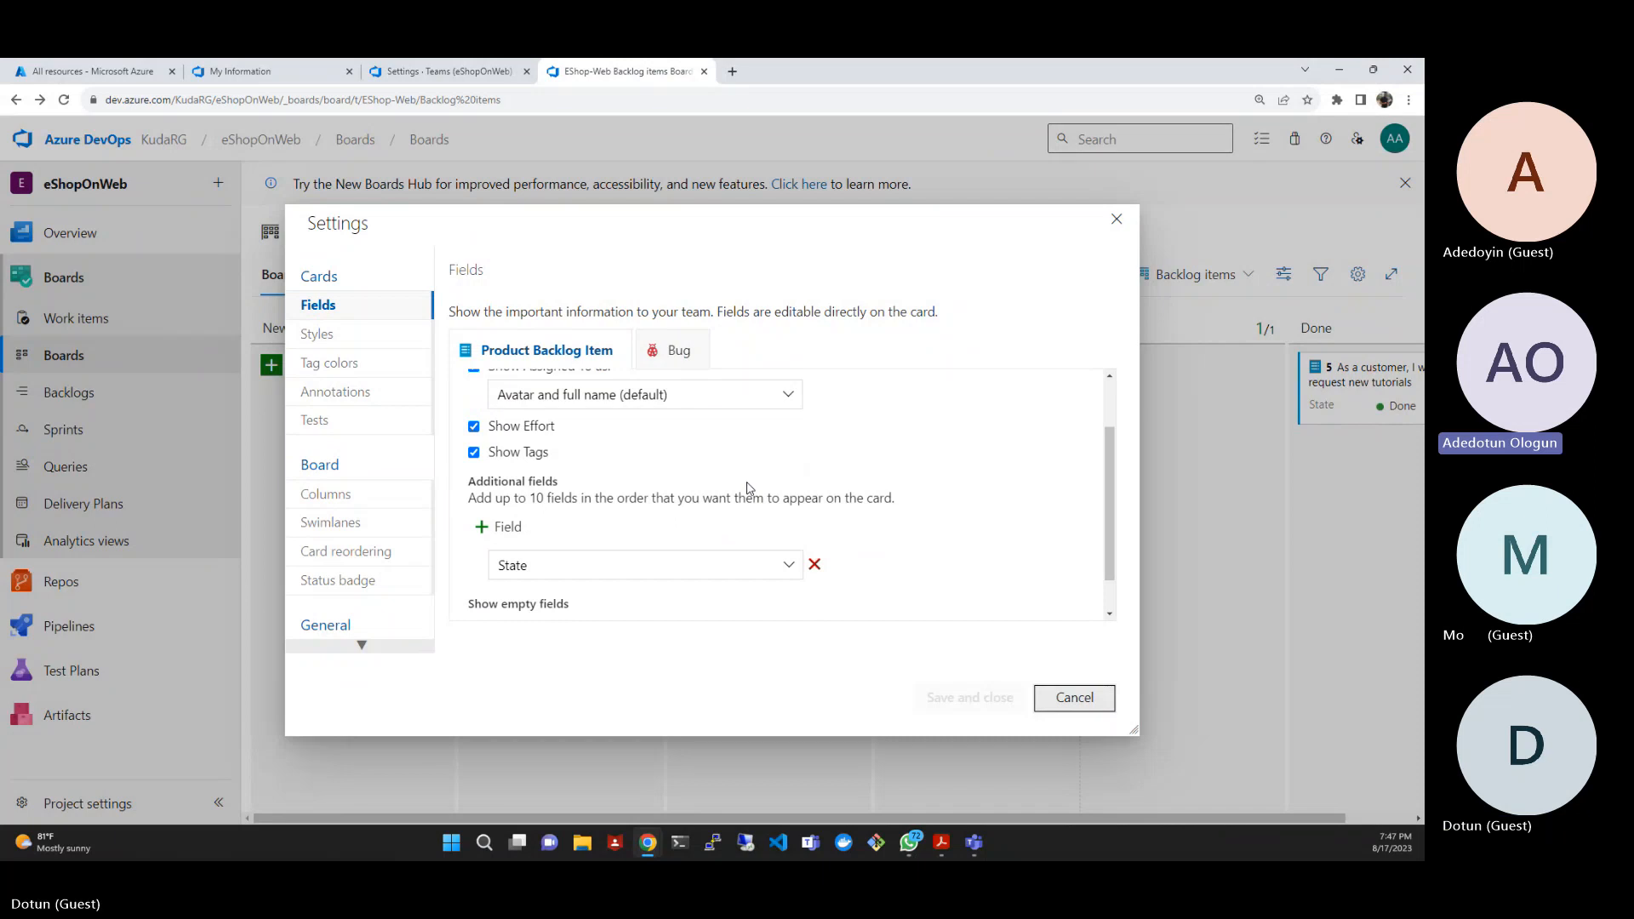
scroll(375, 492, down, 1)
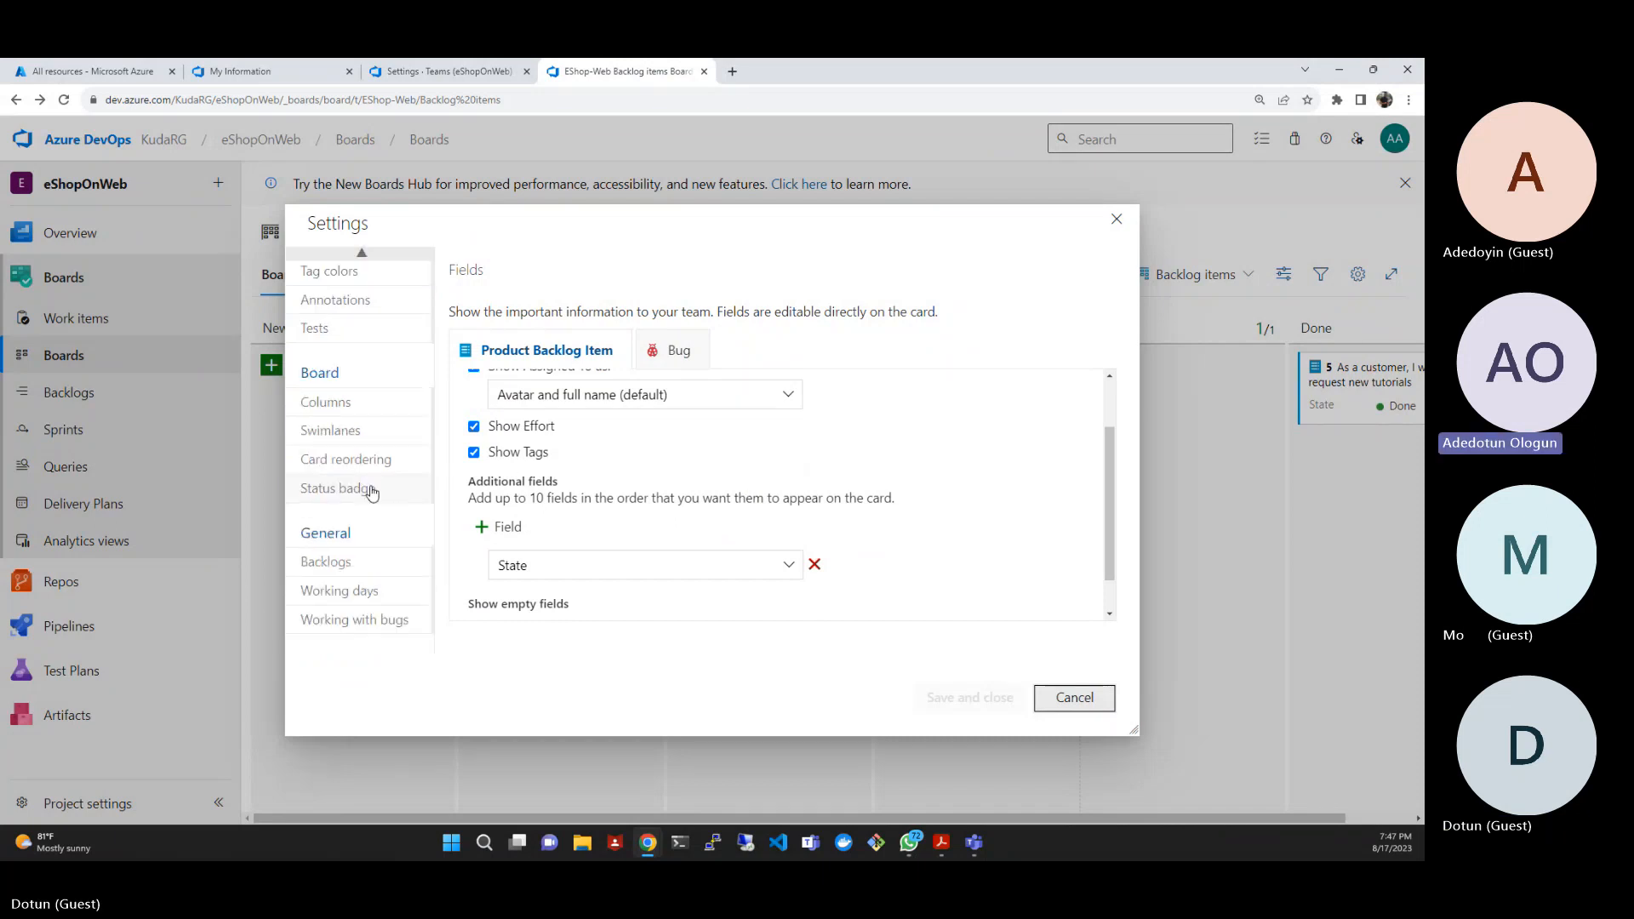
scroll(372, 493, up, 1)
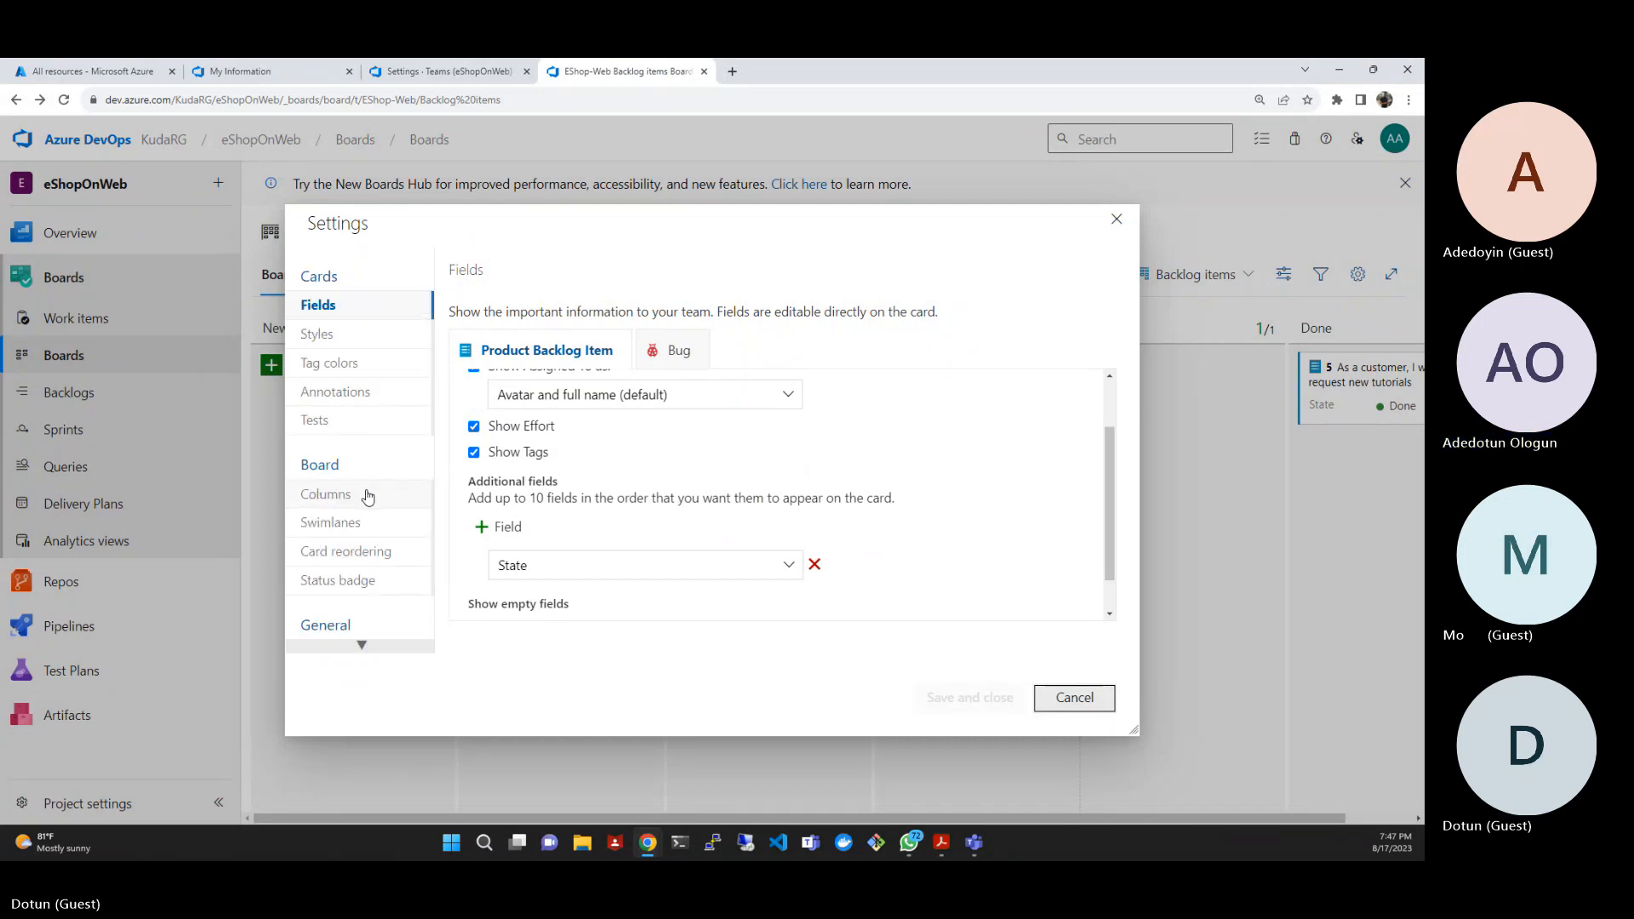
scroll(367, 496, down, 1)
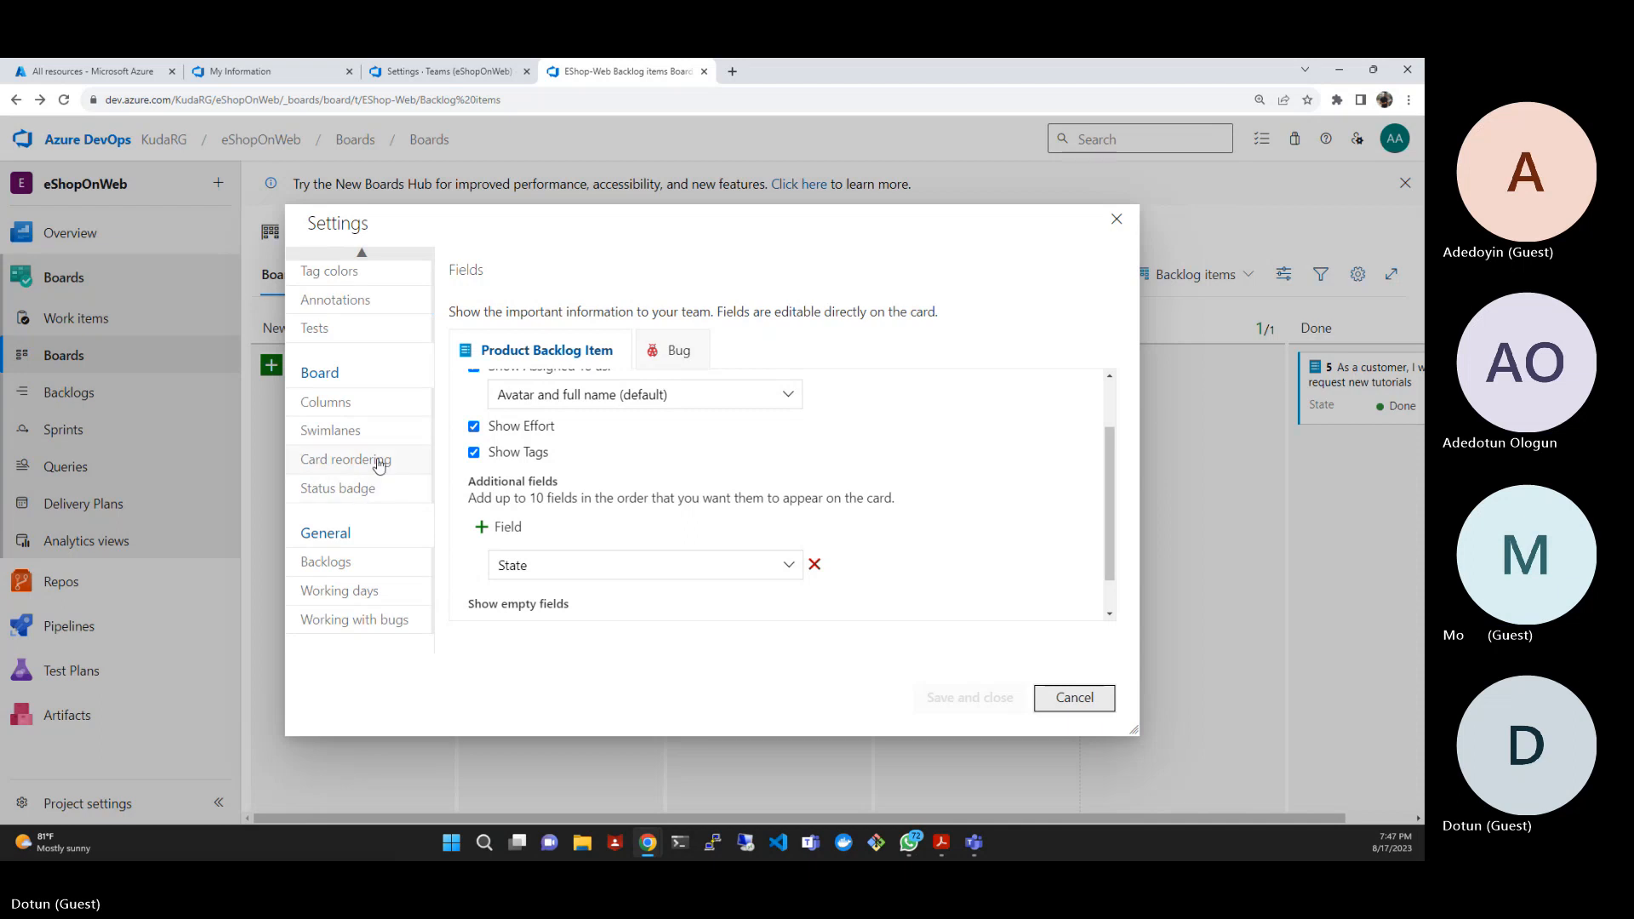
click(379, 465)
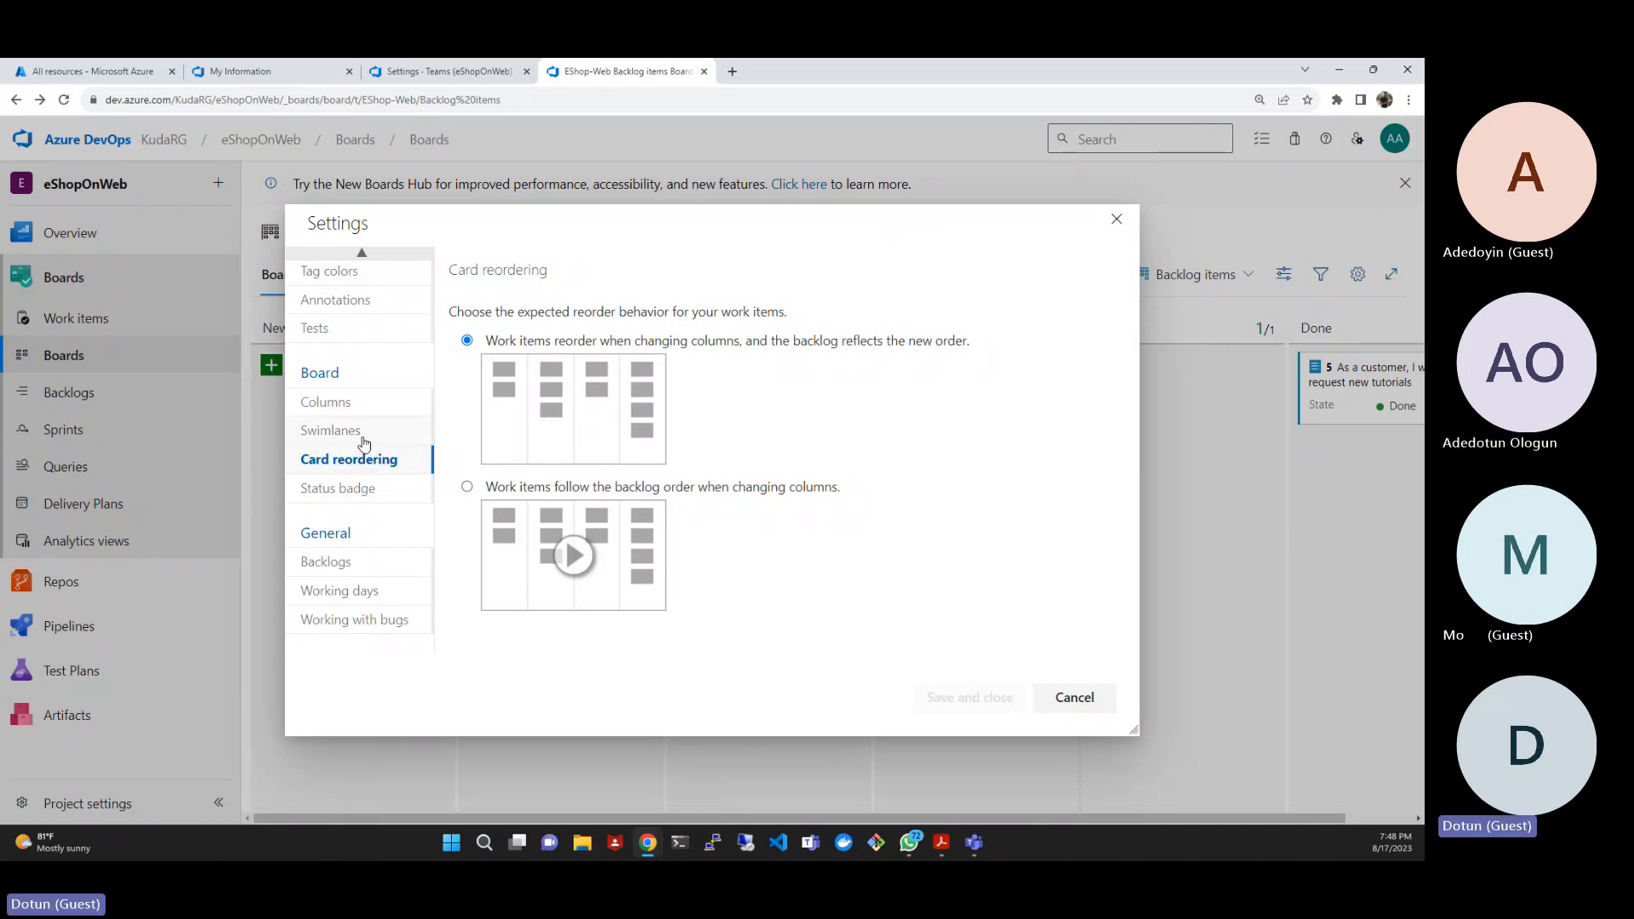
- Add a swimlane named Expidite above the default lane, then save and close the board settings
click(328, 432)
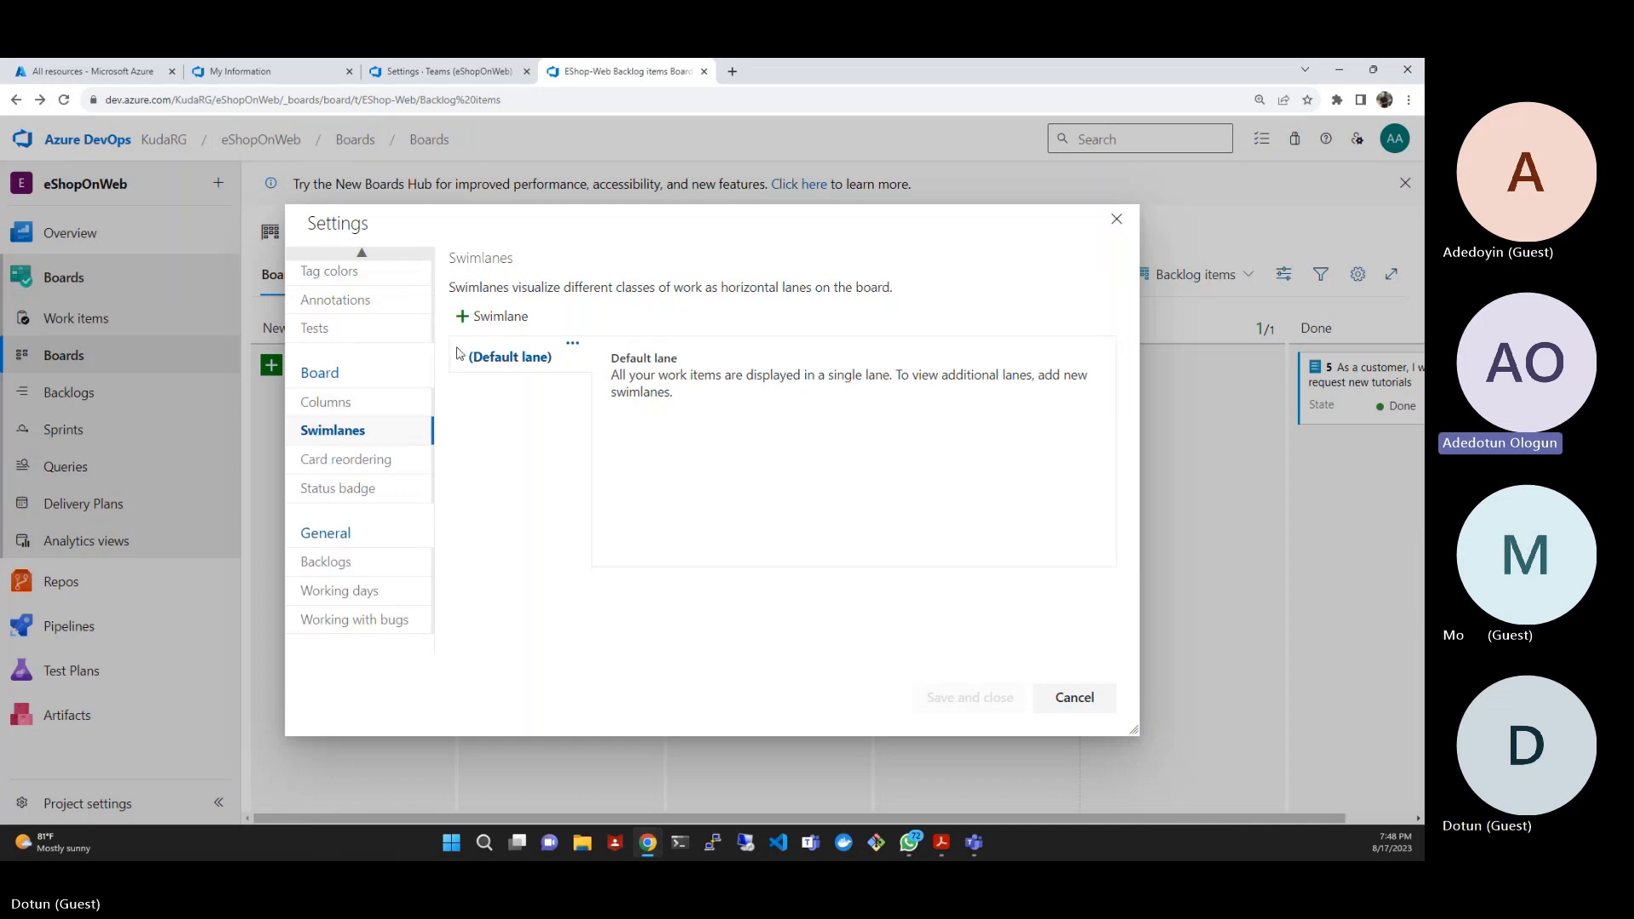
click(492, 317)
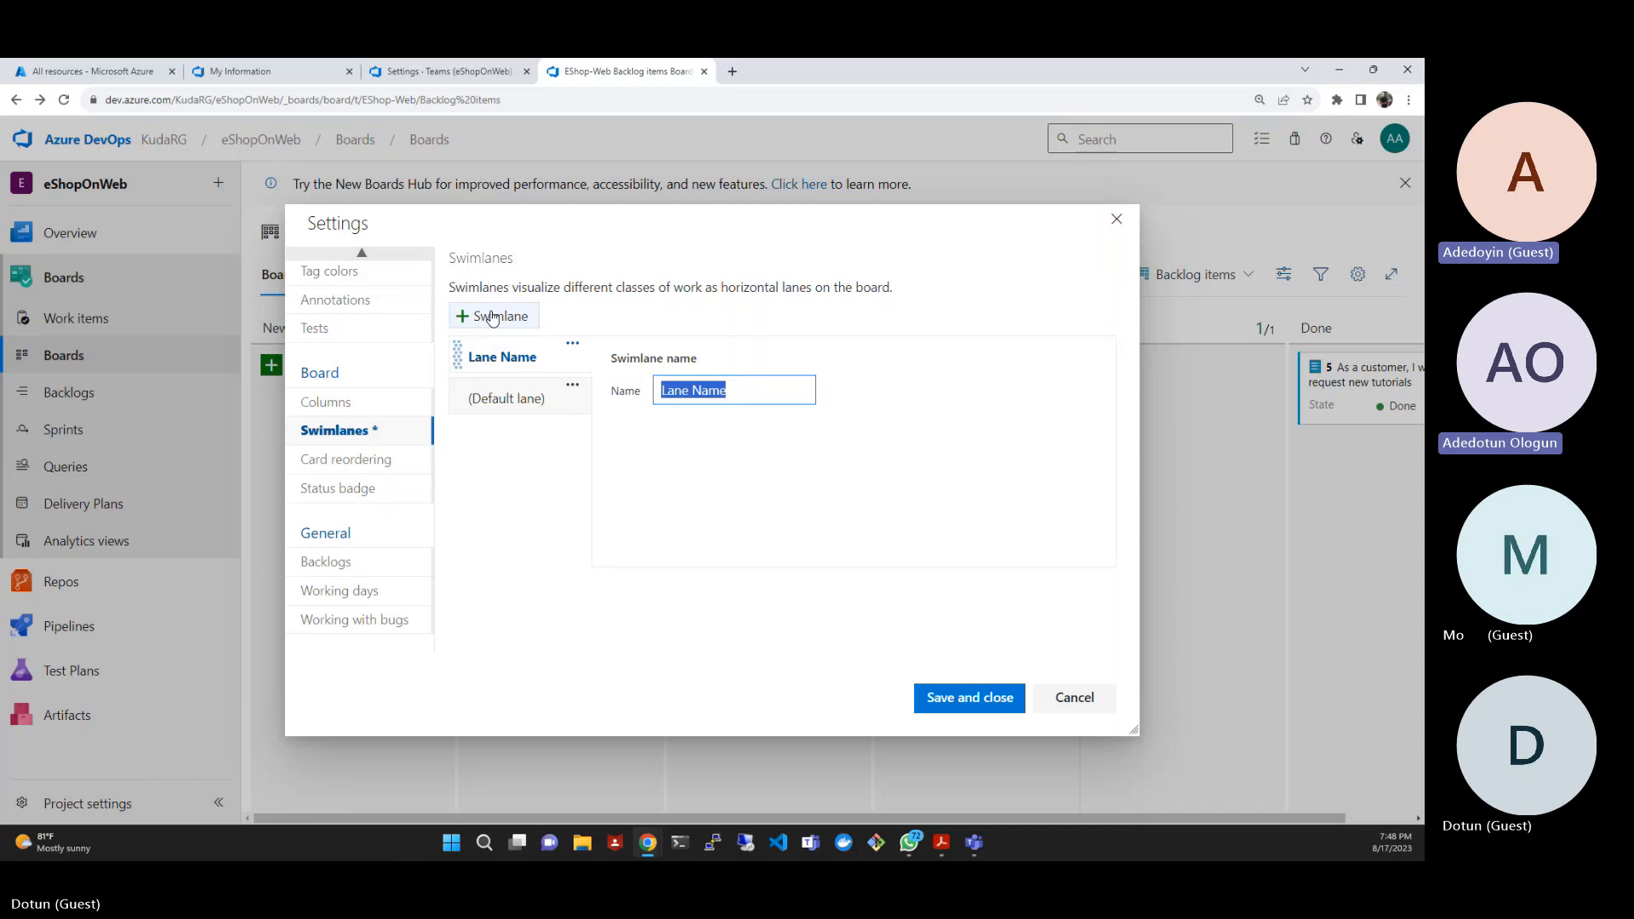
text(ex)
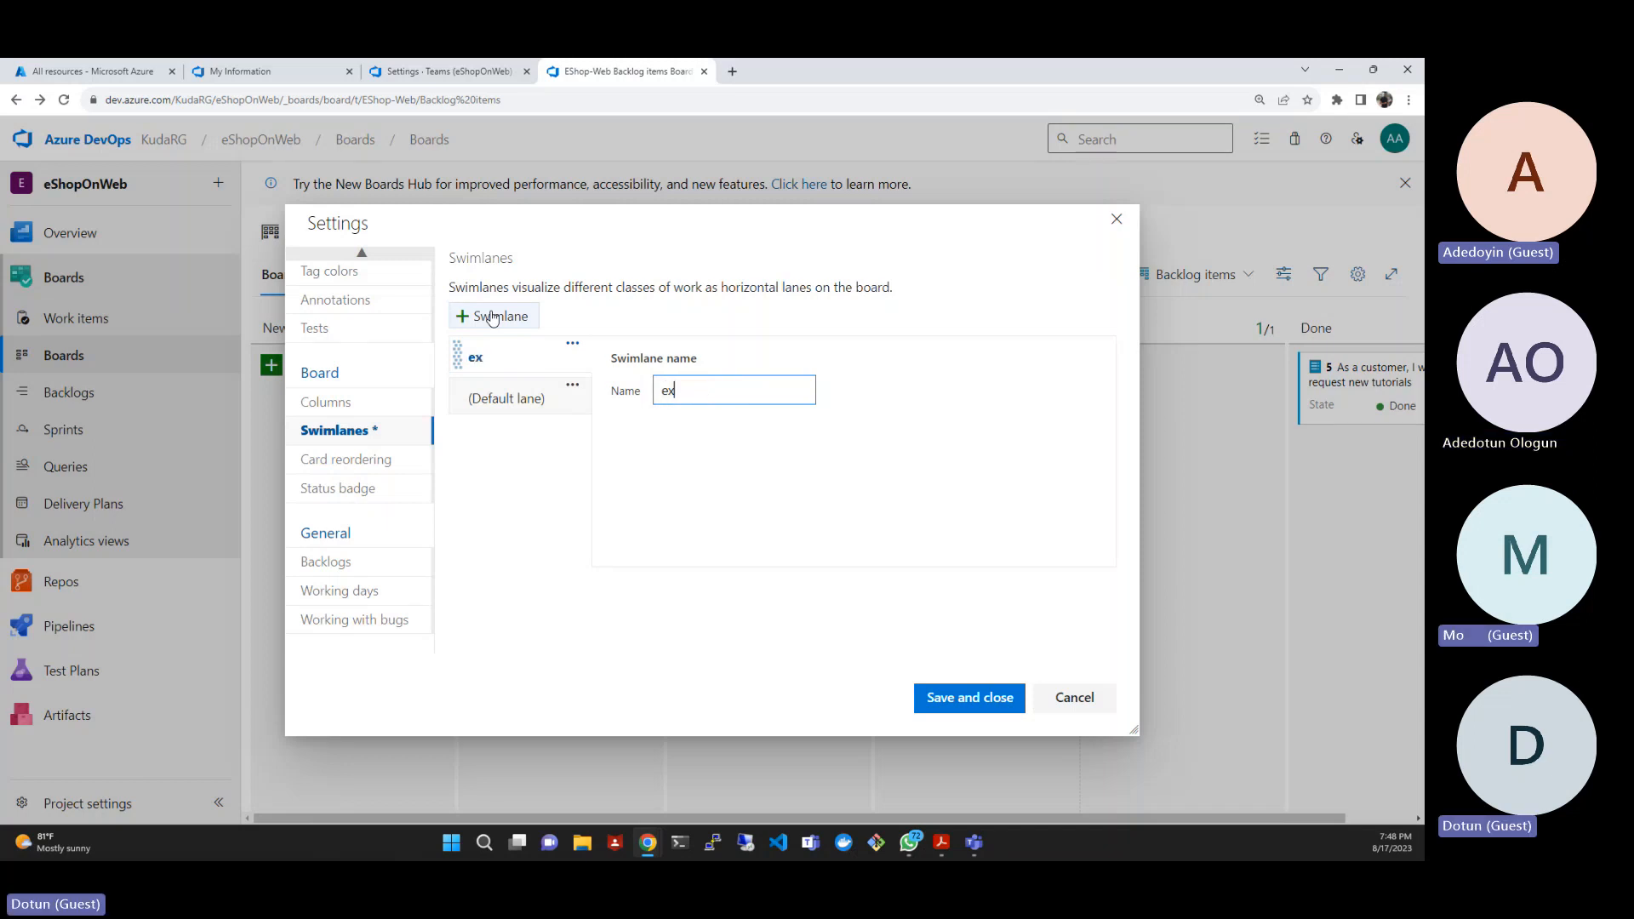
text(pidite)
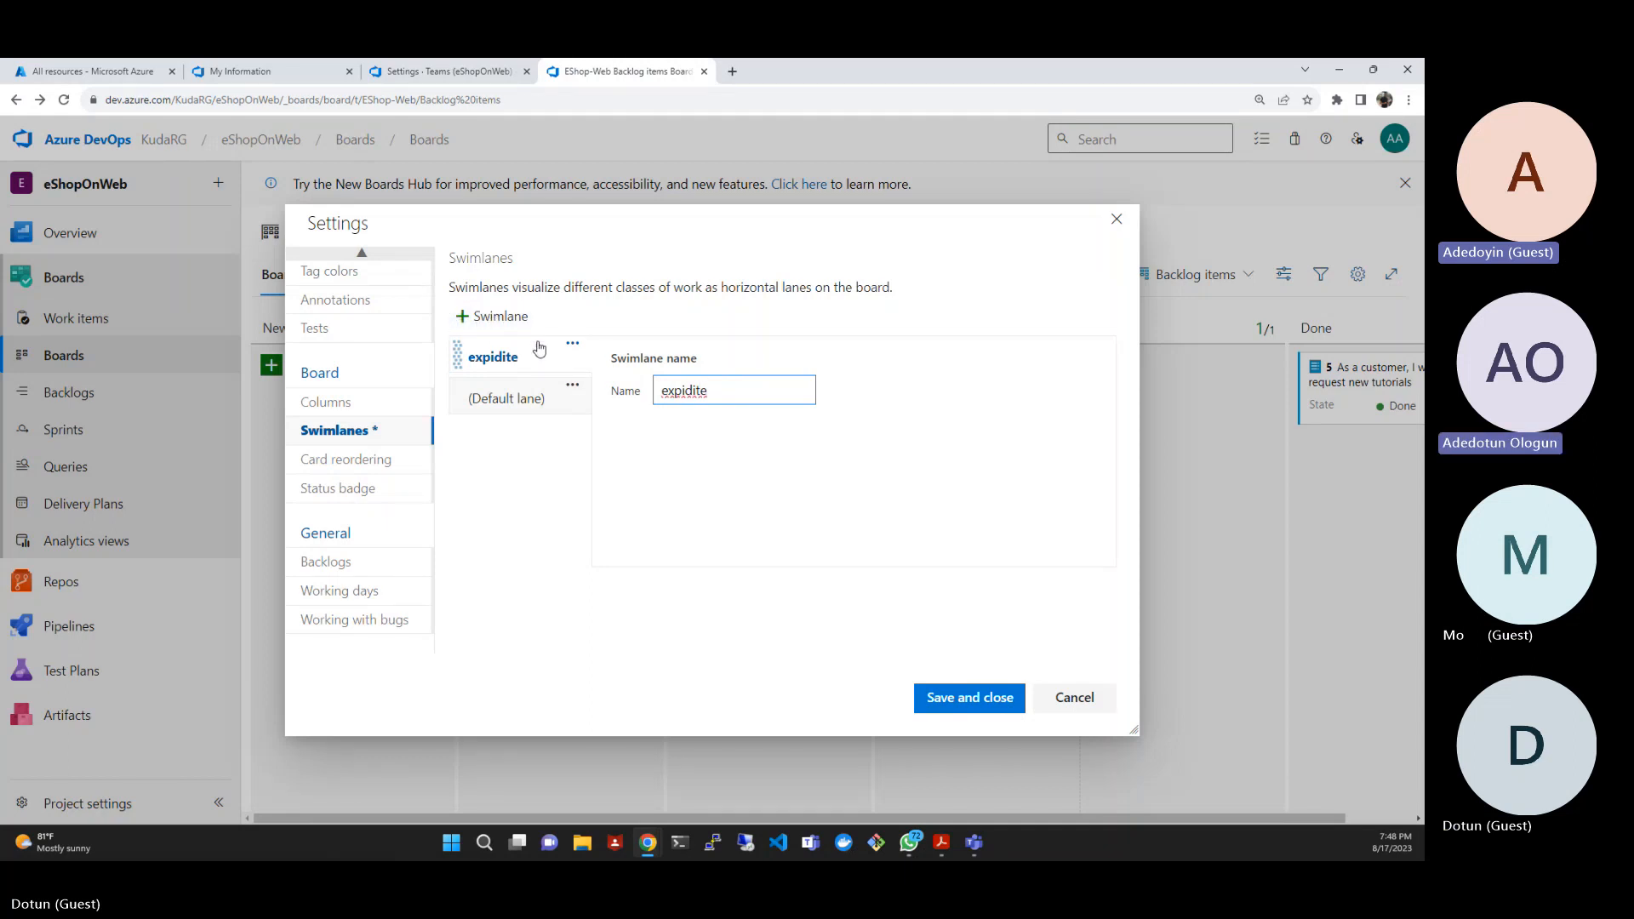
click(668, 394)
key(BackSpace)
text(E)
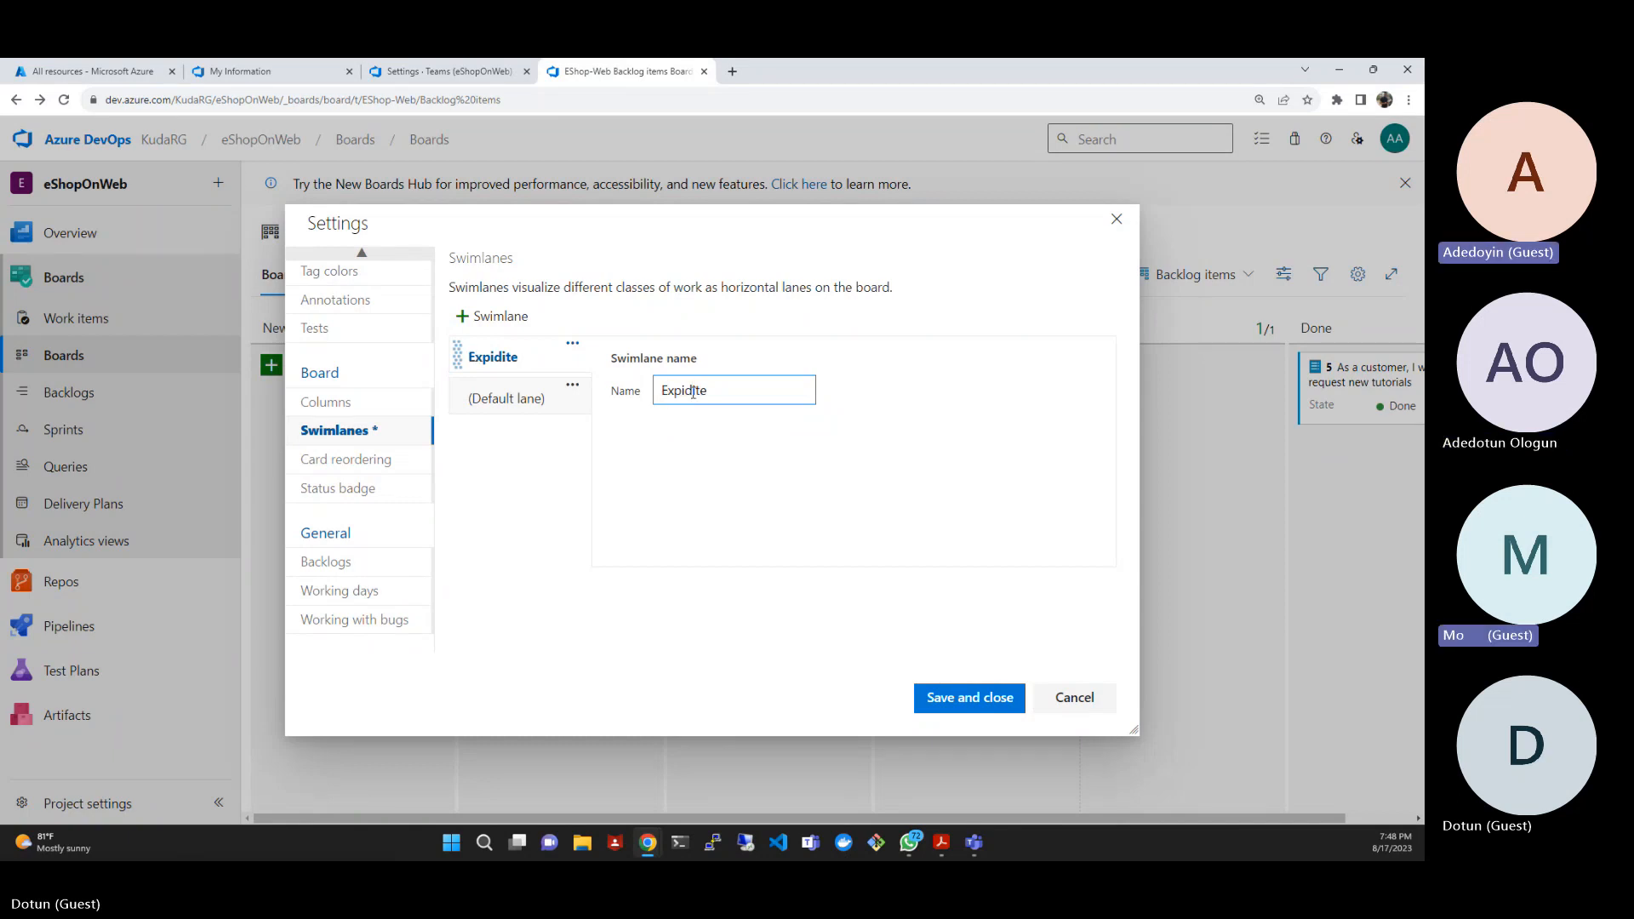
right_click(694, 396)
click(665, 440)
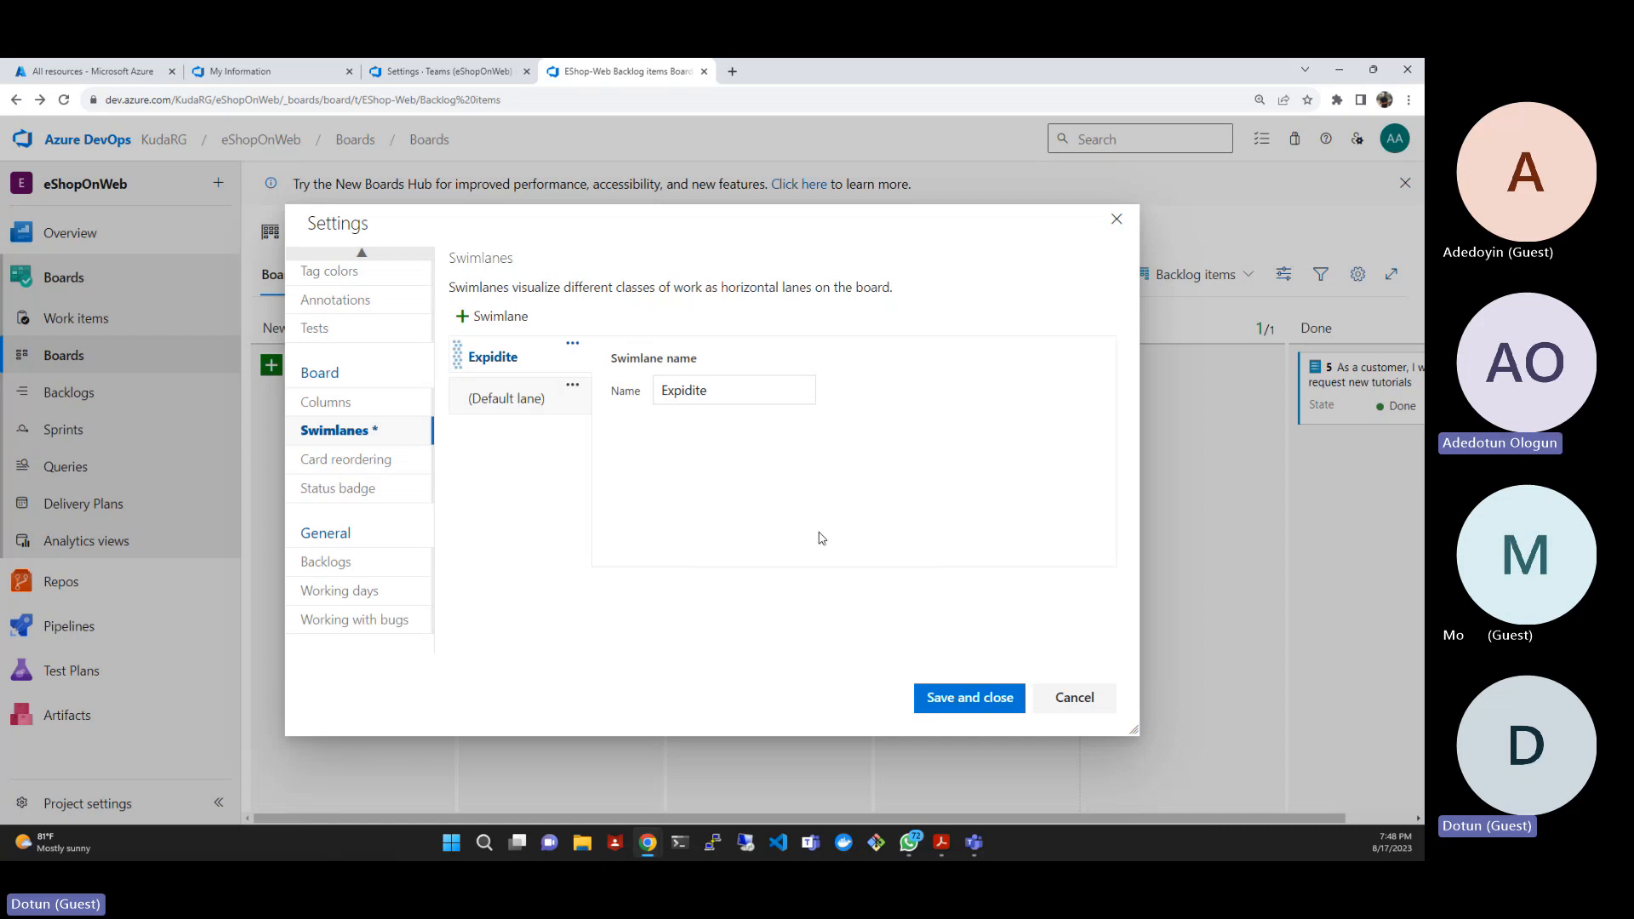
click(932, 696)
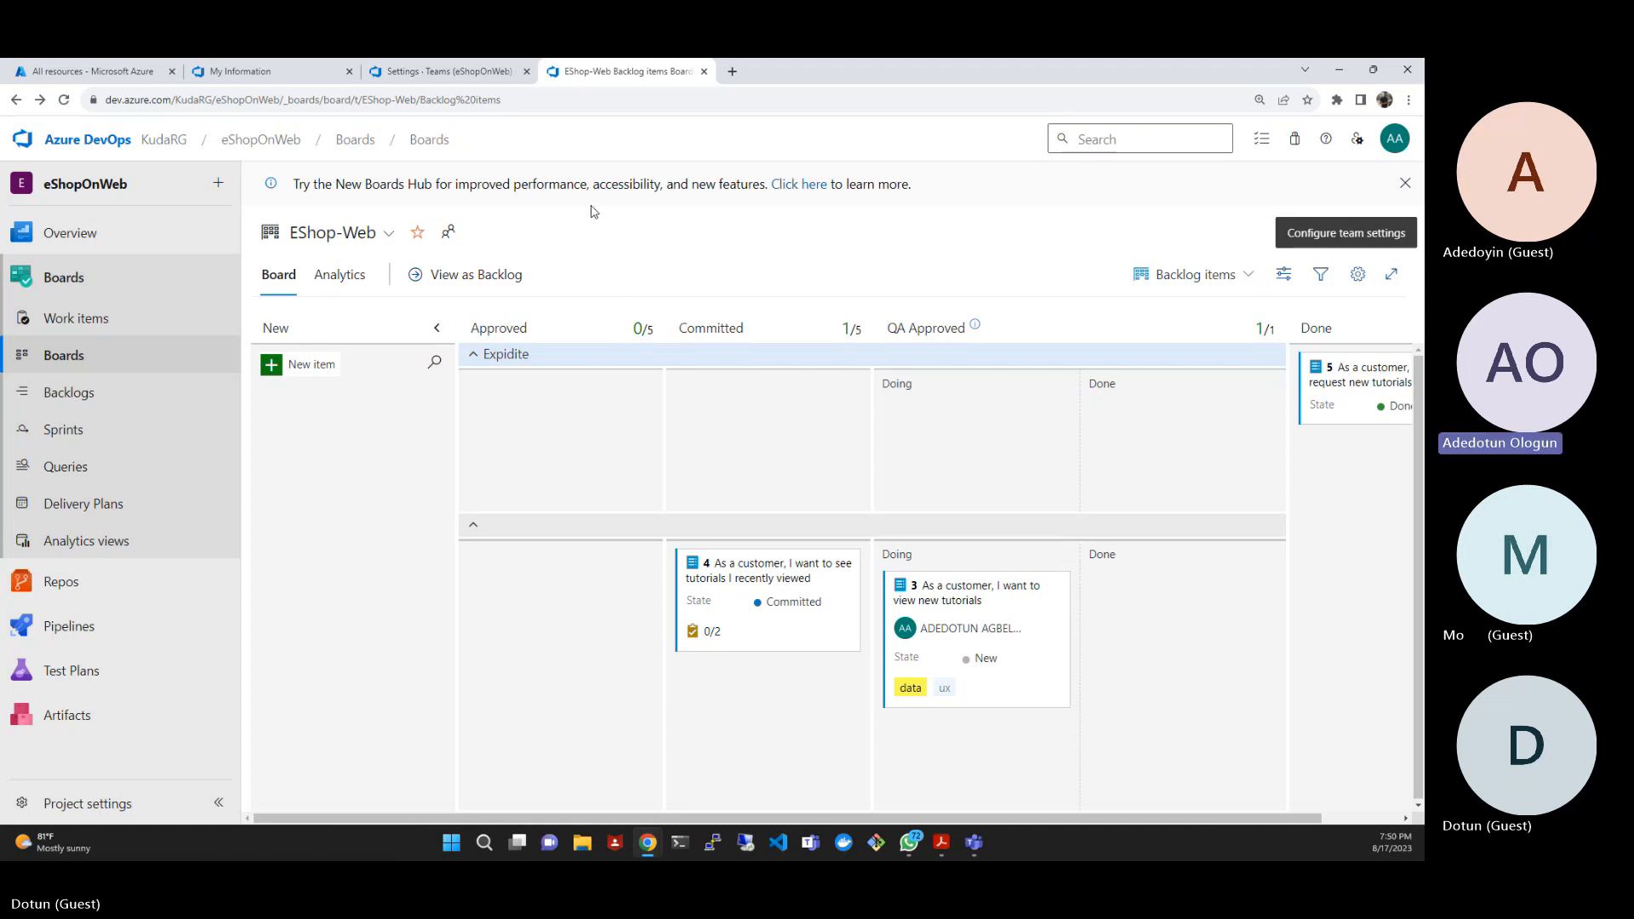
- View the eShopOnWeb Team's backlog items and features boards for comparison, then return to the EShop-Web board
click(389, 235)
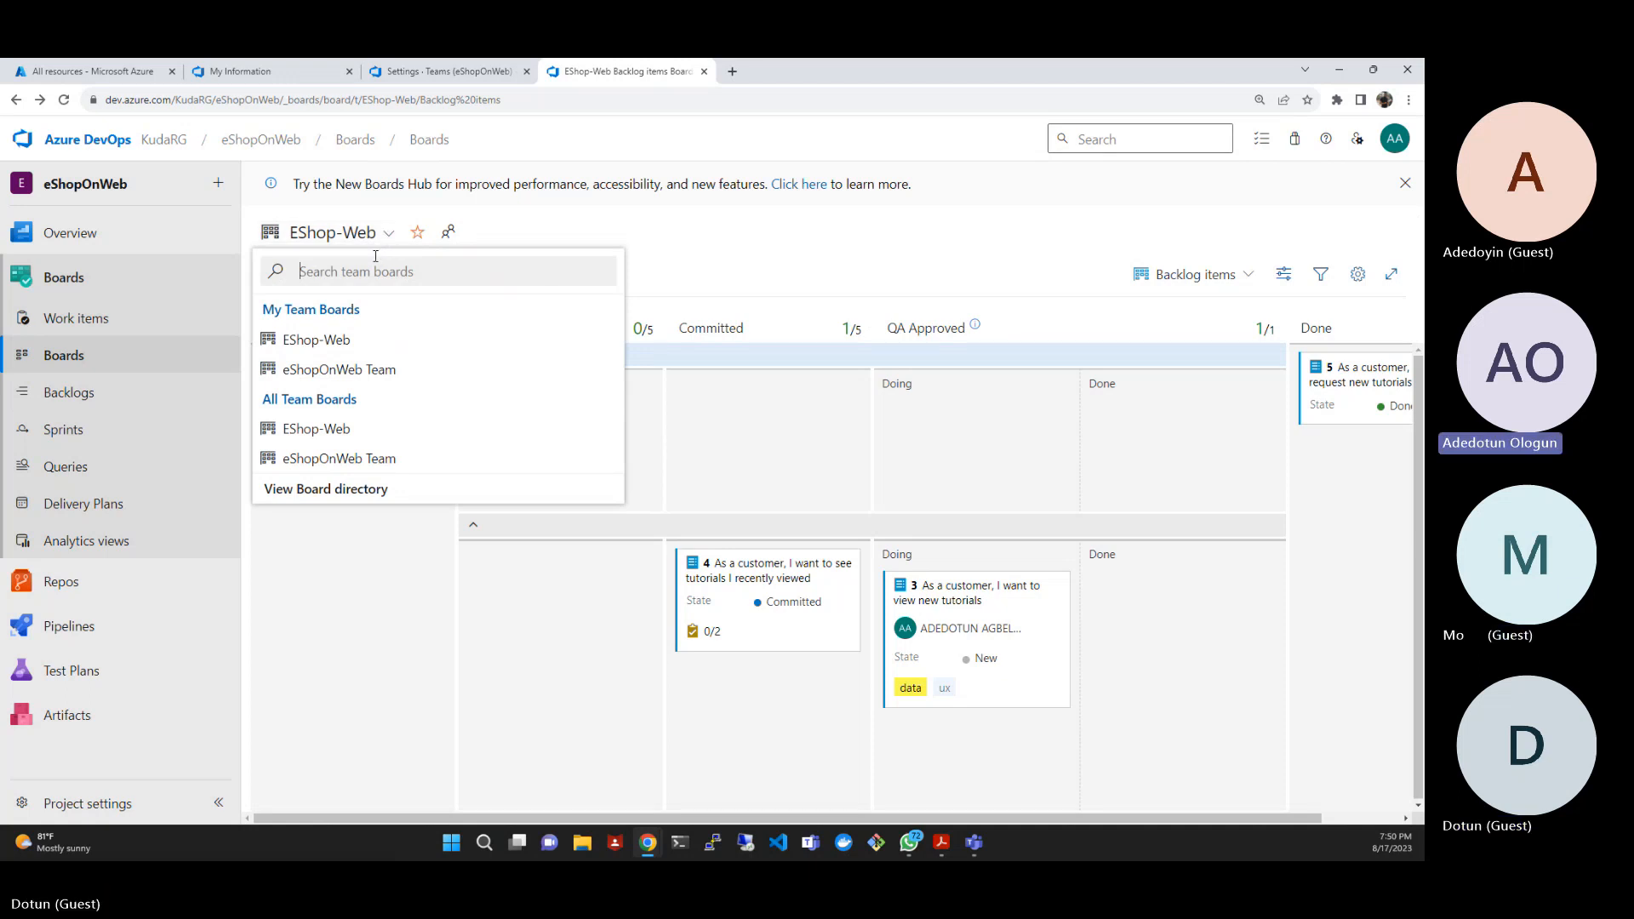
click(330, 371)
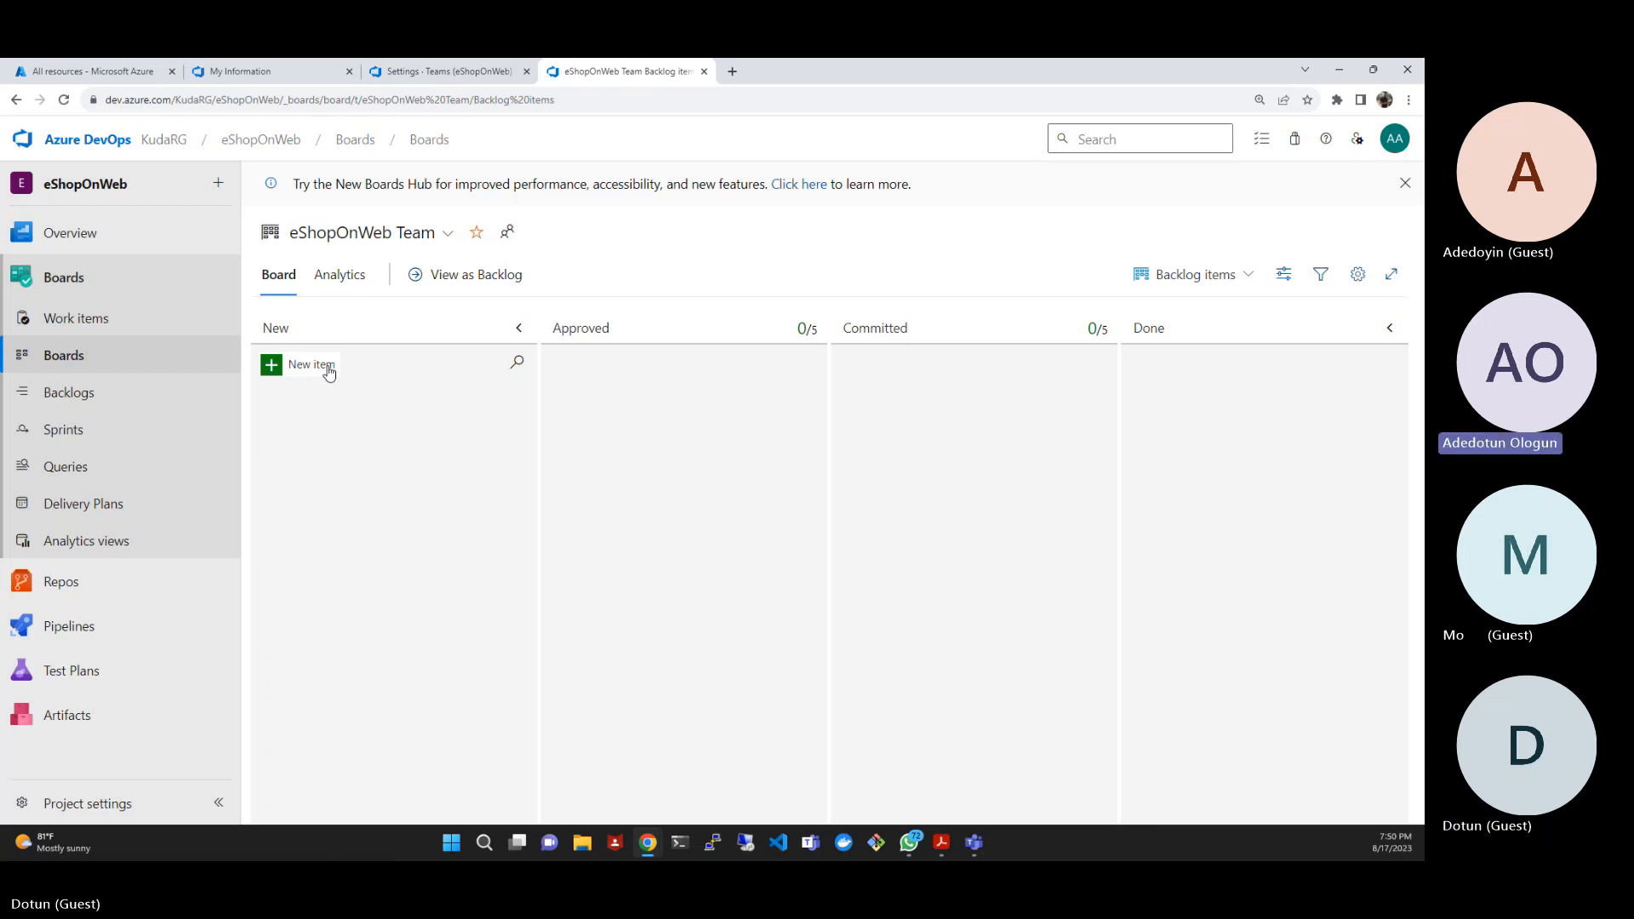
click(1241, 281)
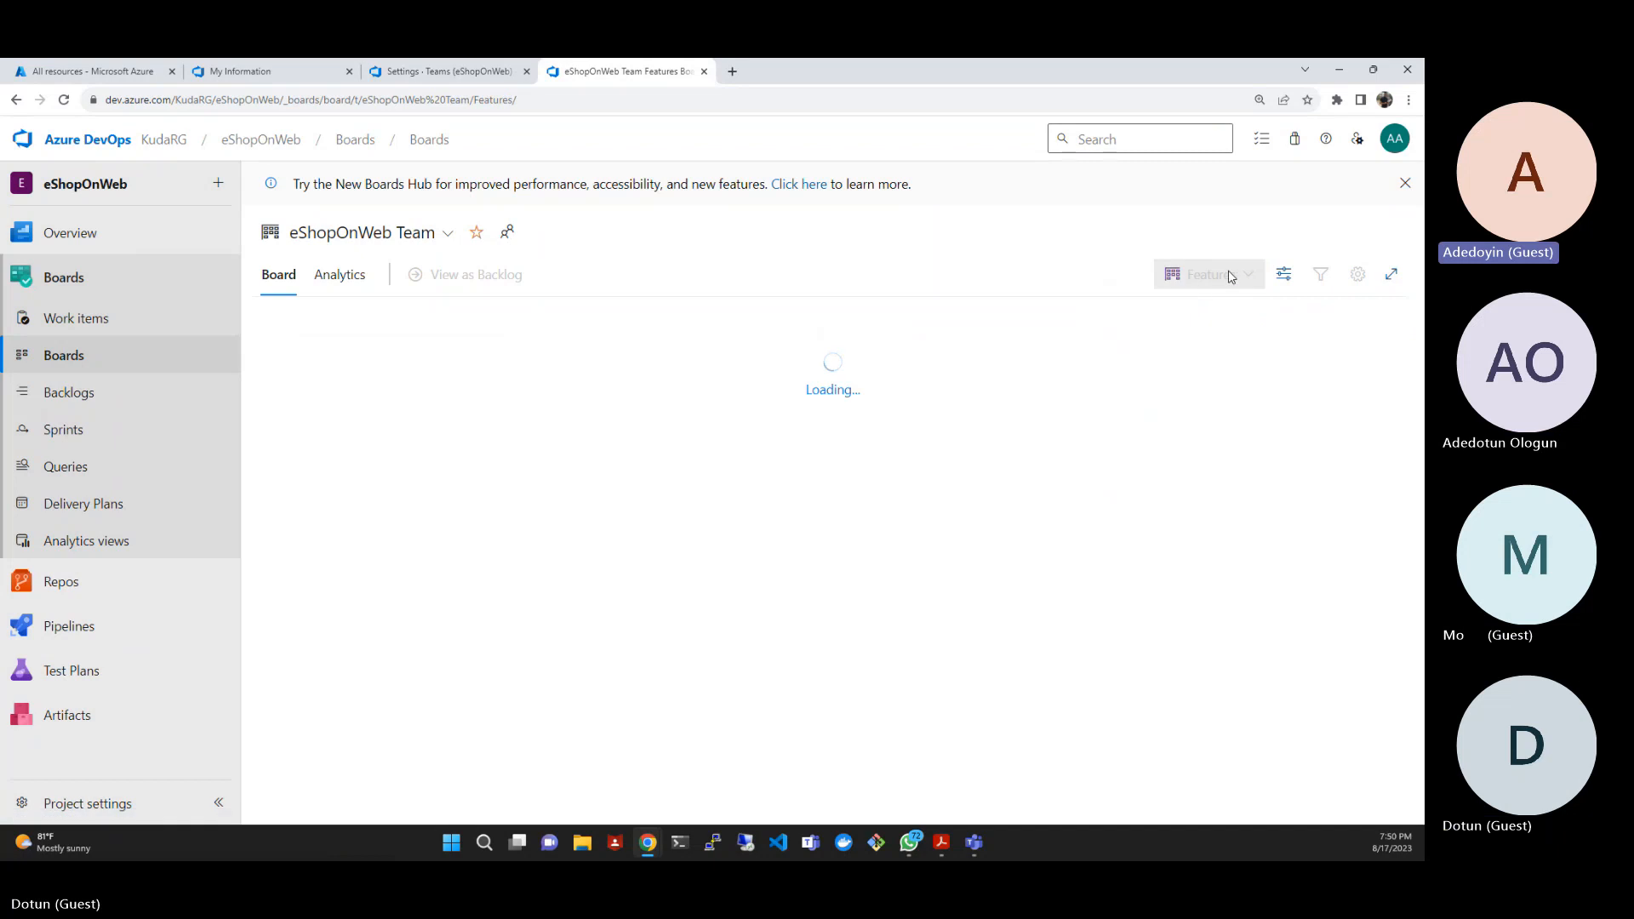
click(1224, 276)
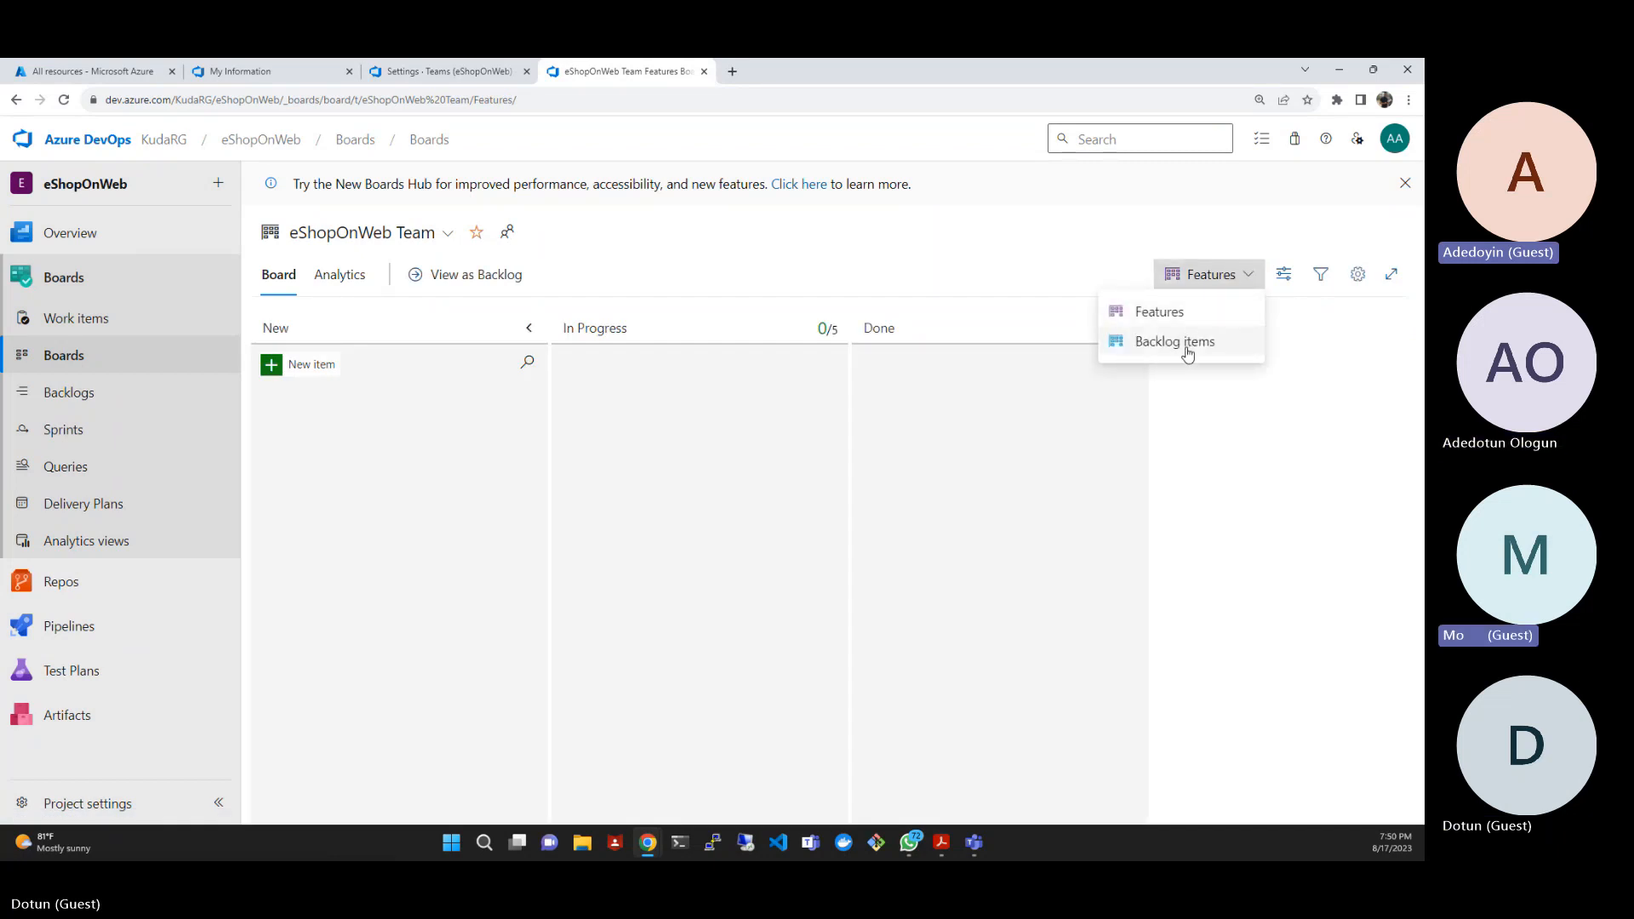
click(1184, 344)
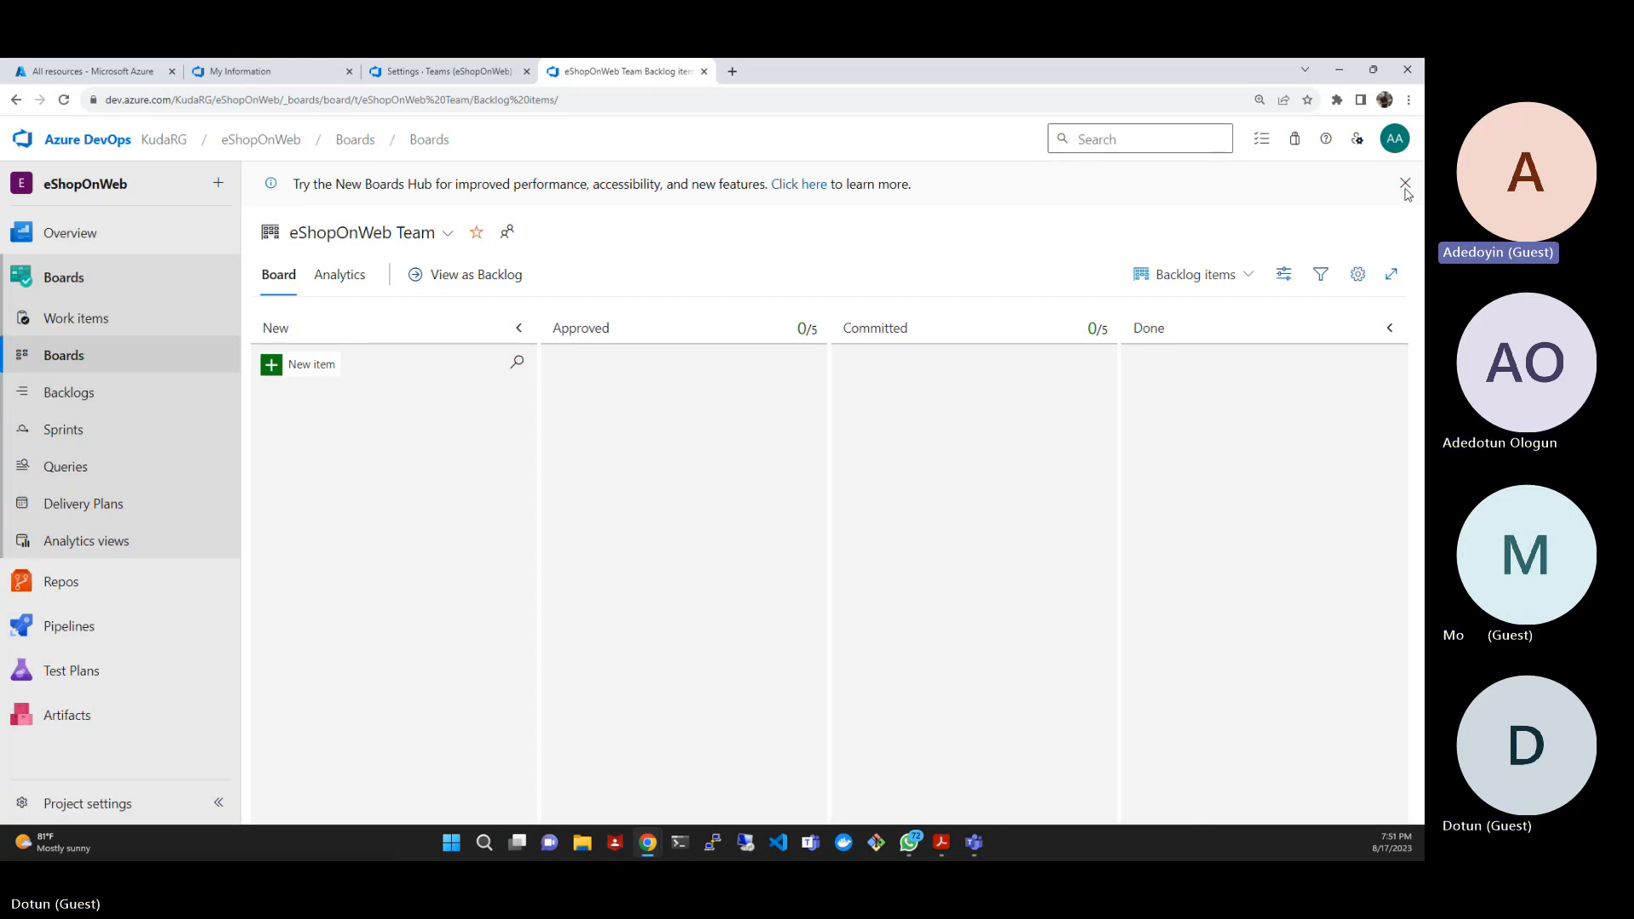
click(430, 233)
click(401, 339)
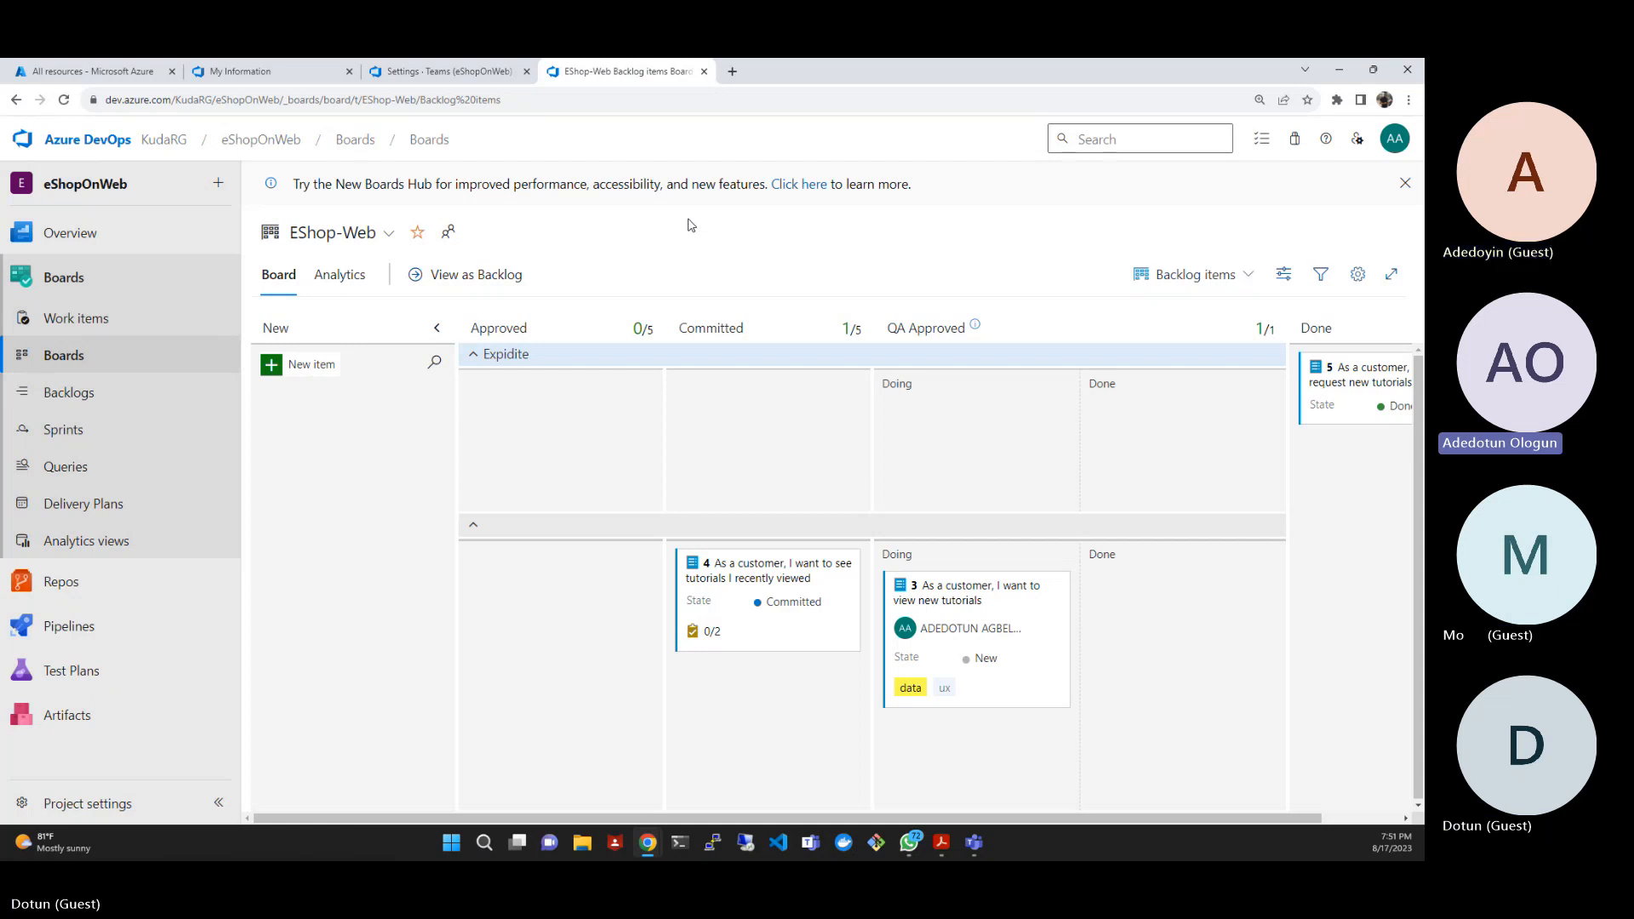
- Open the KudaRG organization's billing settings and review the Azure subscription choices for changing billing without changing them
click(108, 147)
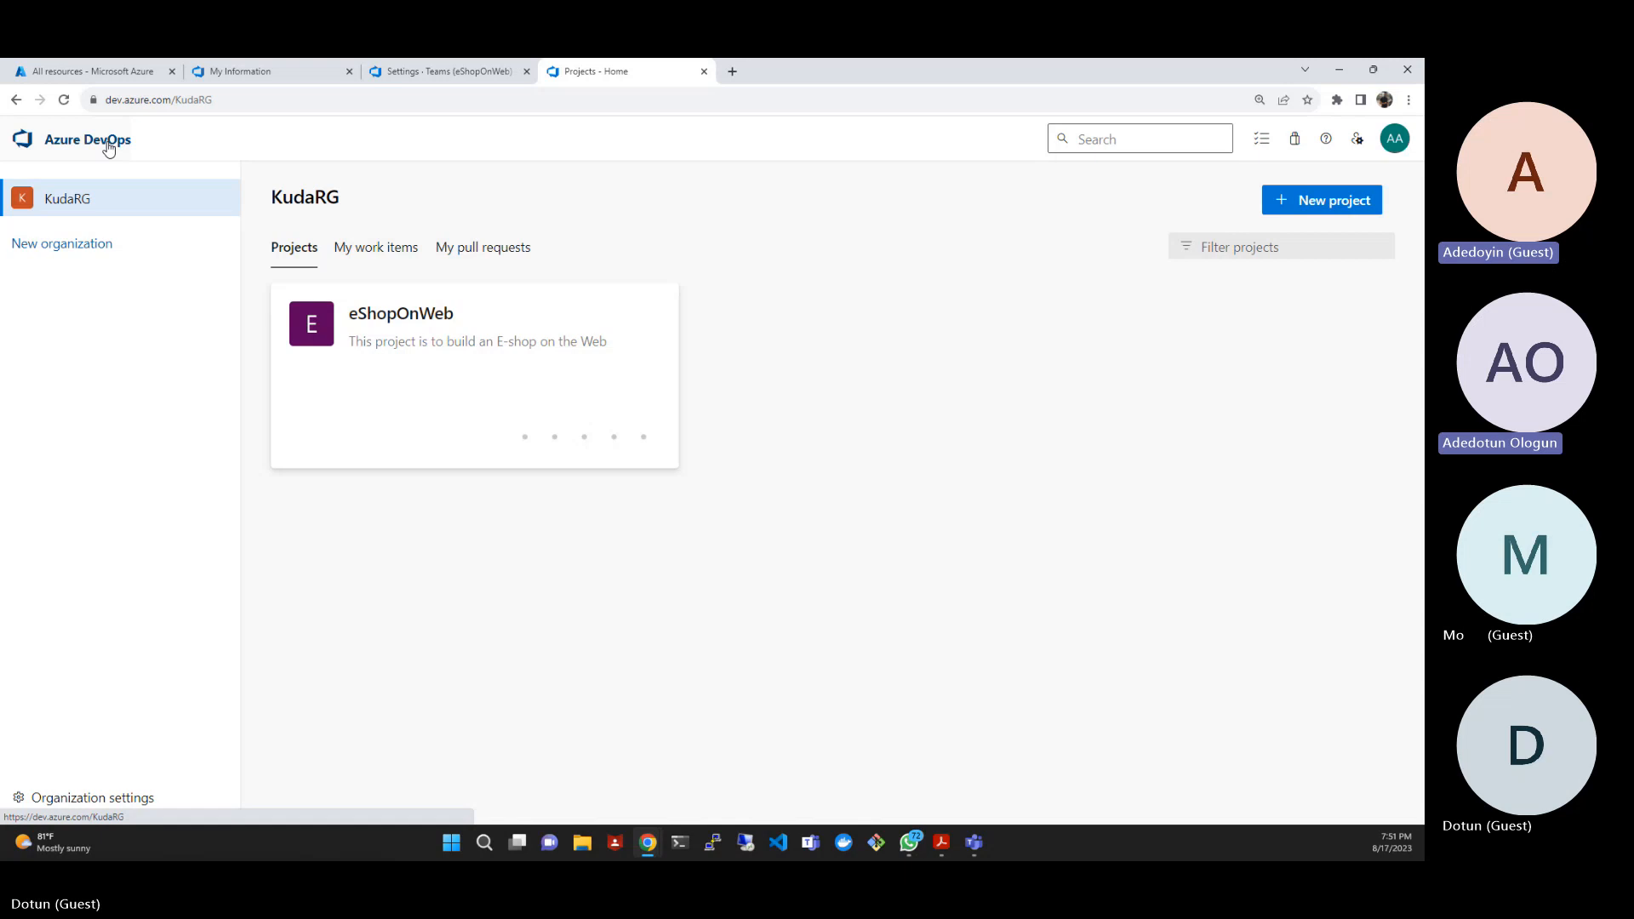
click(53, 798)
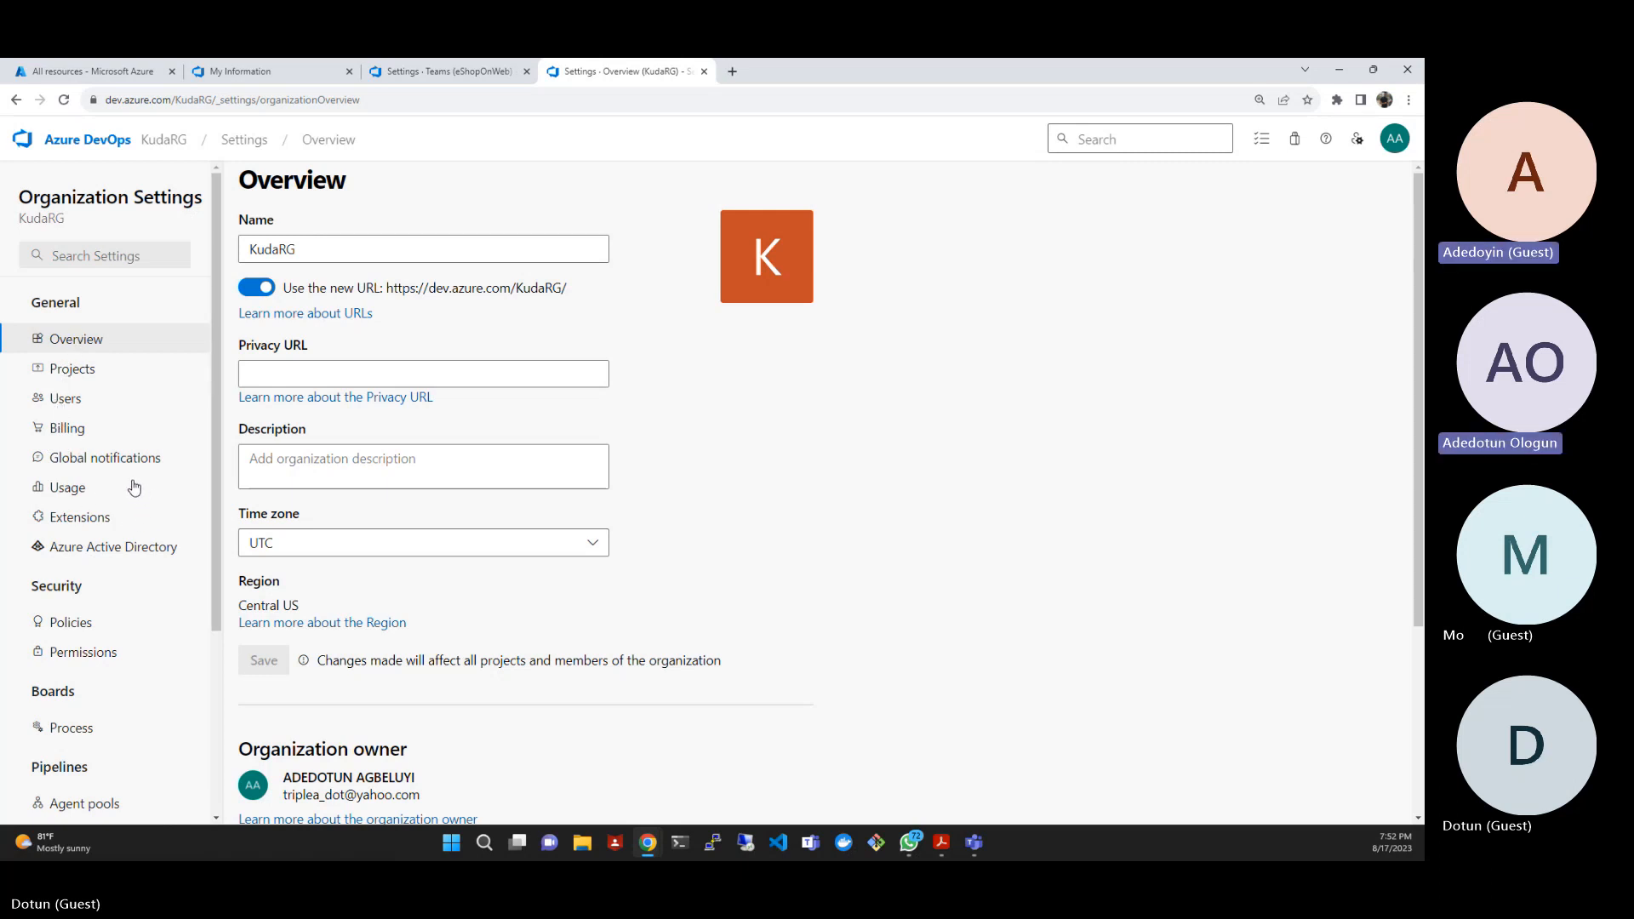
click(68, 429)
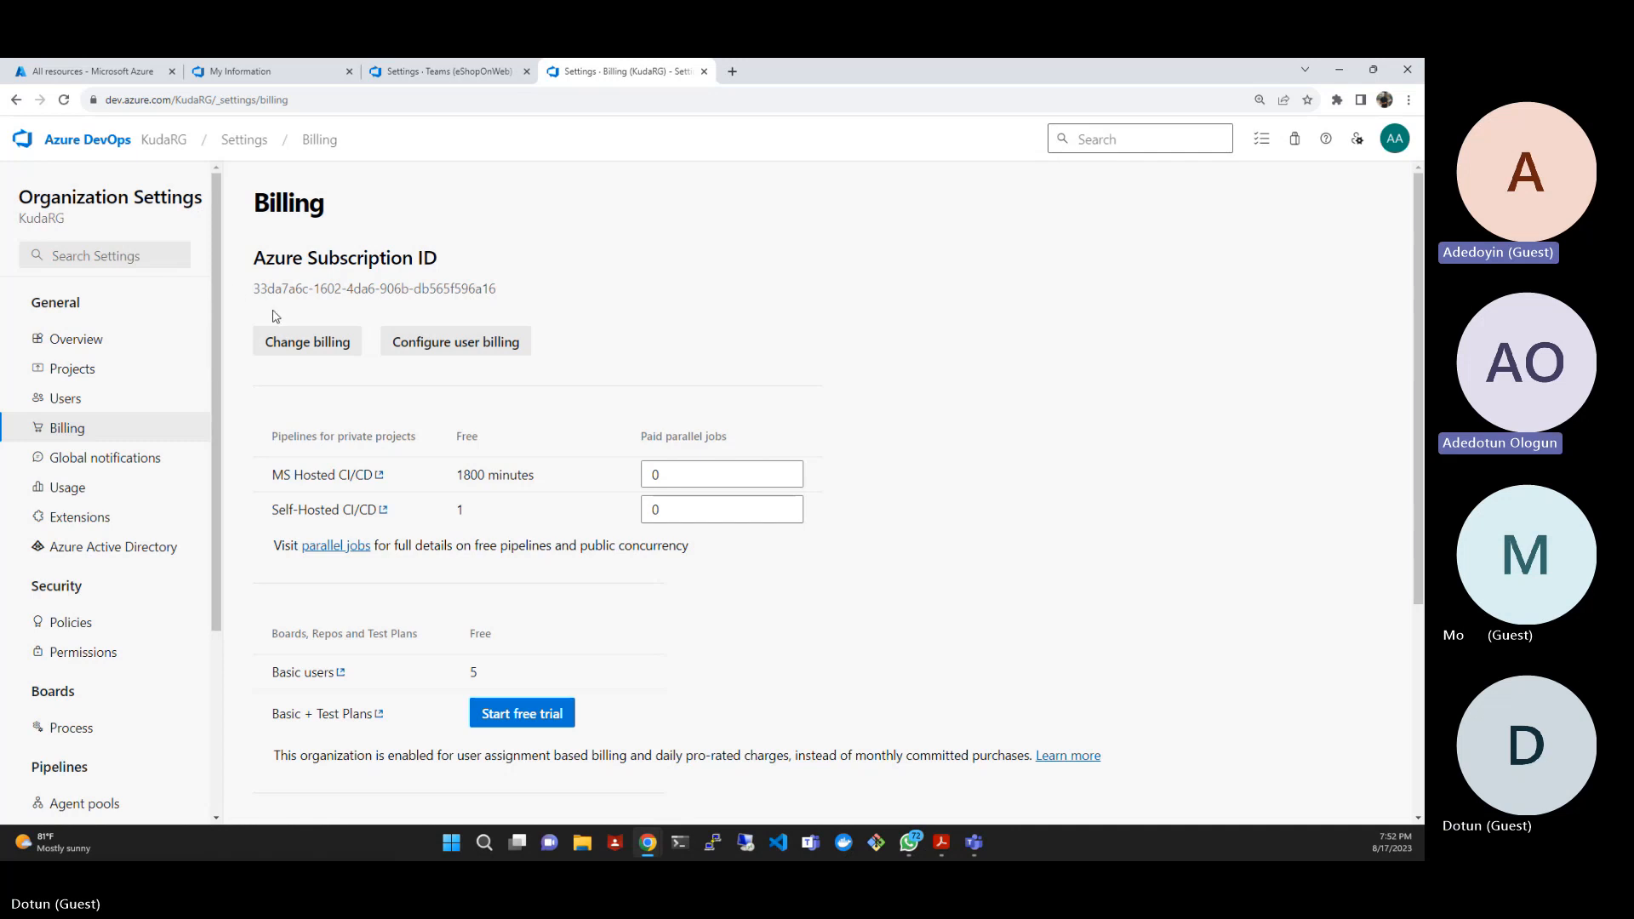
click(285, 344)
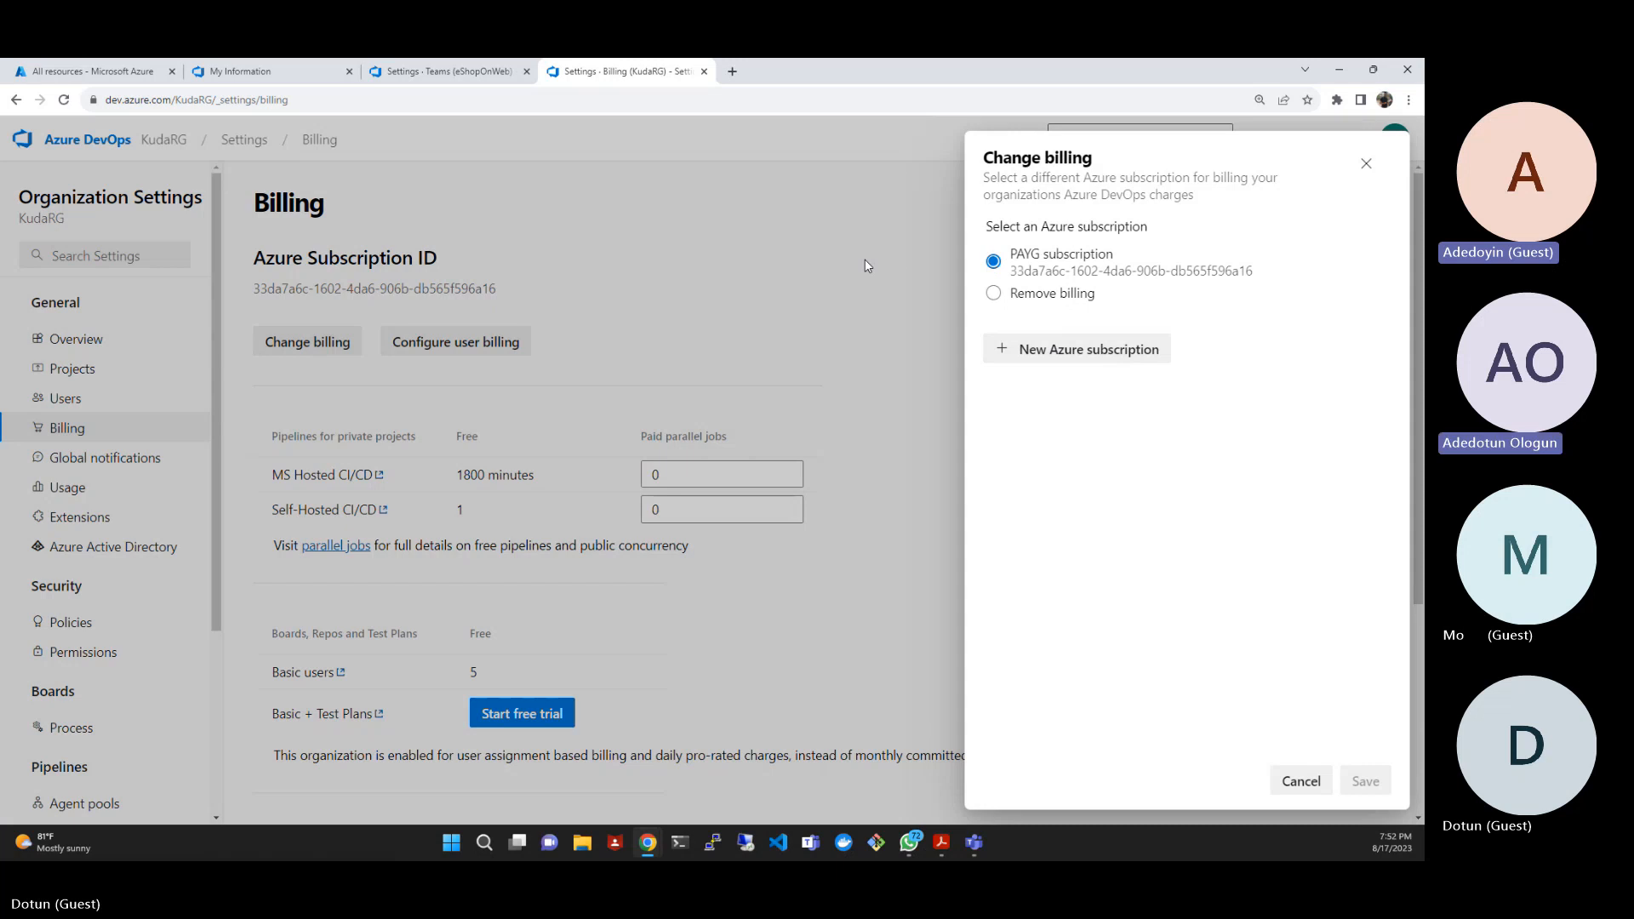
click(1302, 781)
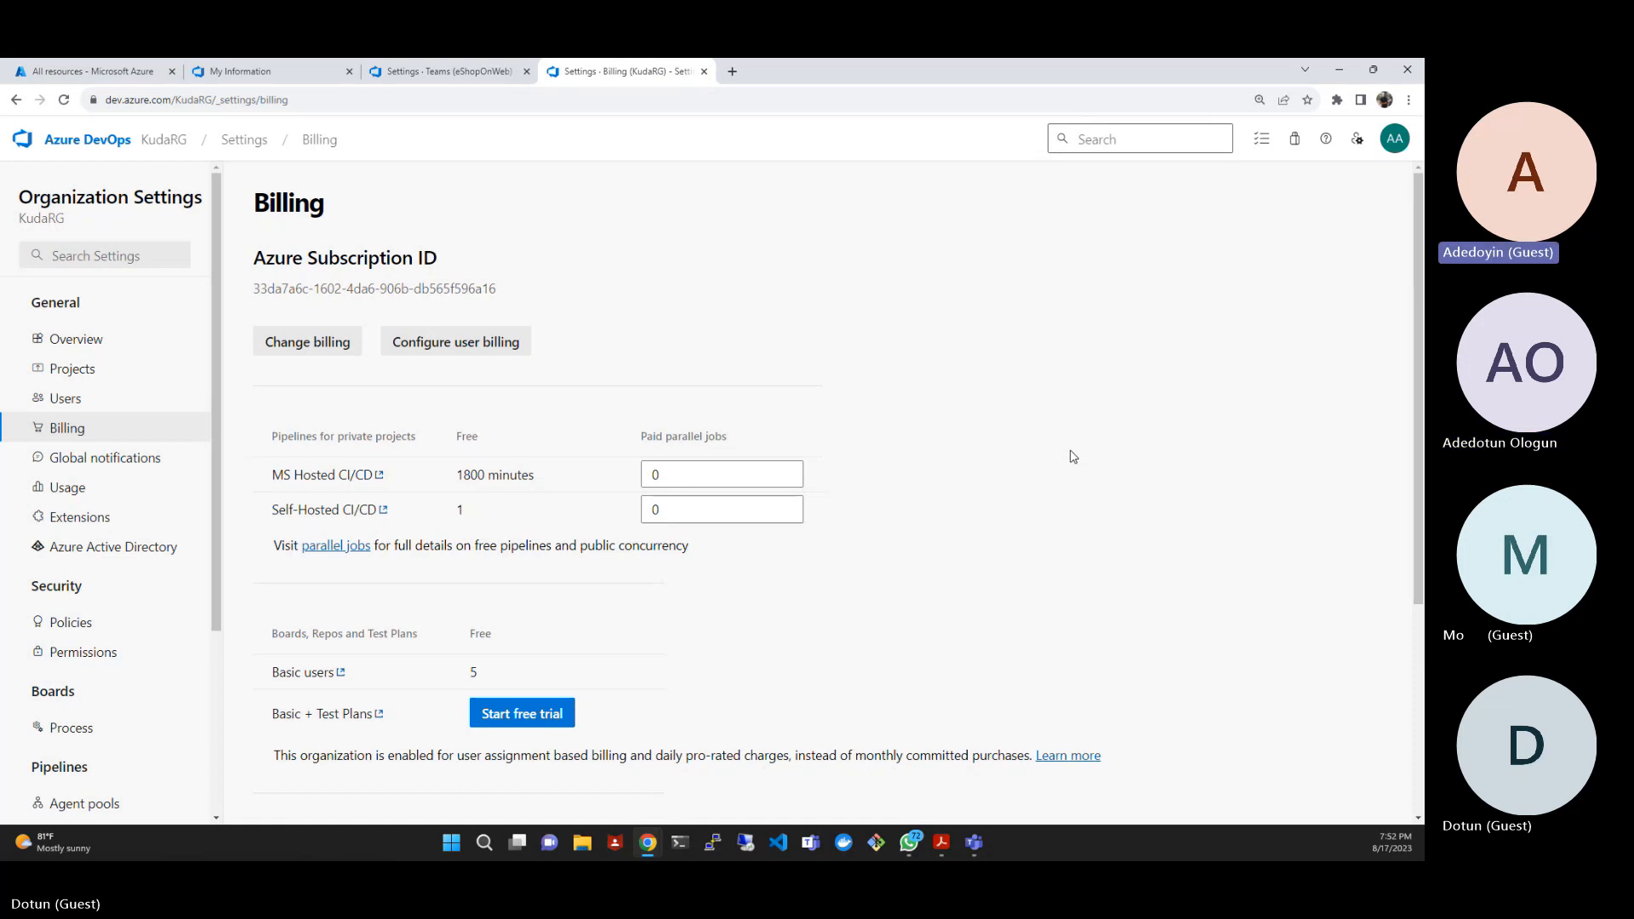
- Set the paid parallel jobs for MS Hosted CI/CD to 1 and save the billing settings
click(689, 474)
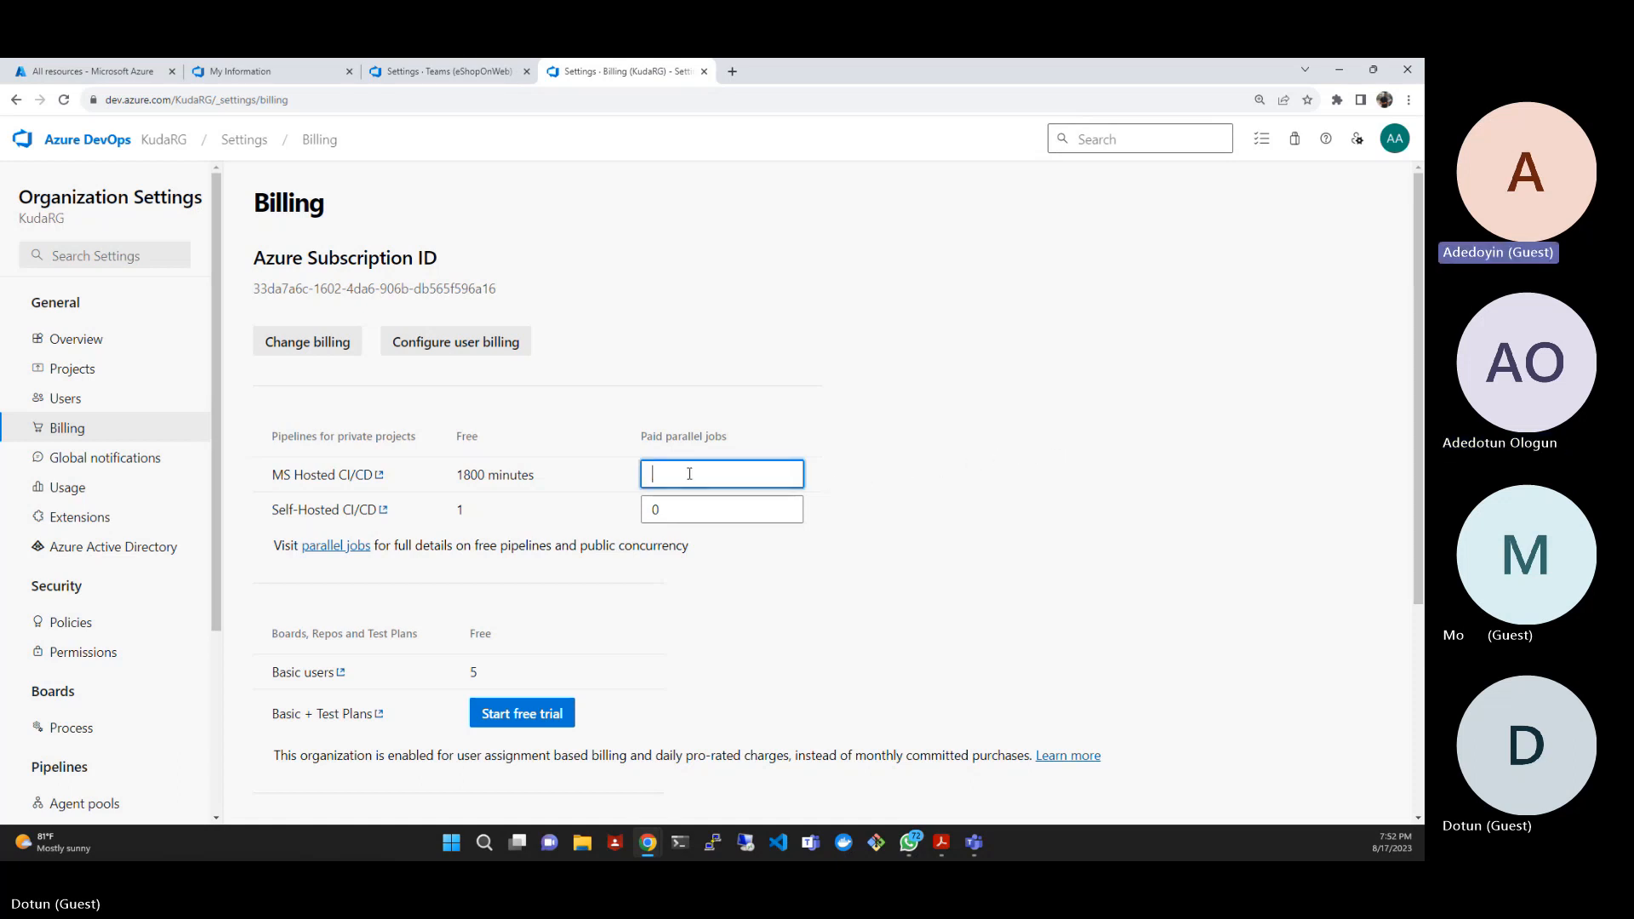
text(1)
click(869, 507)
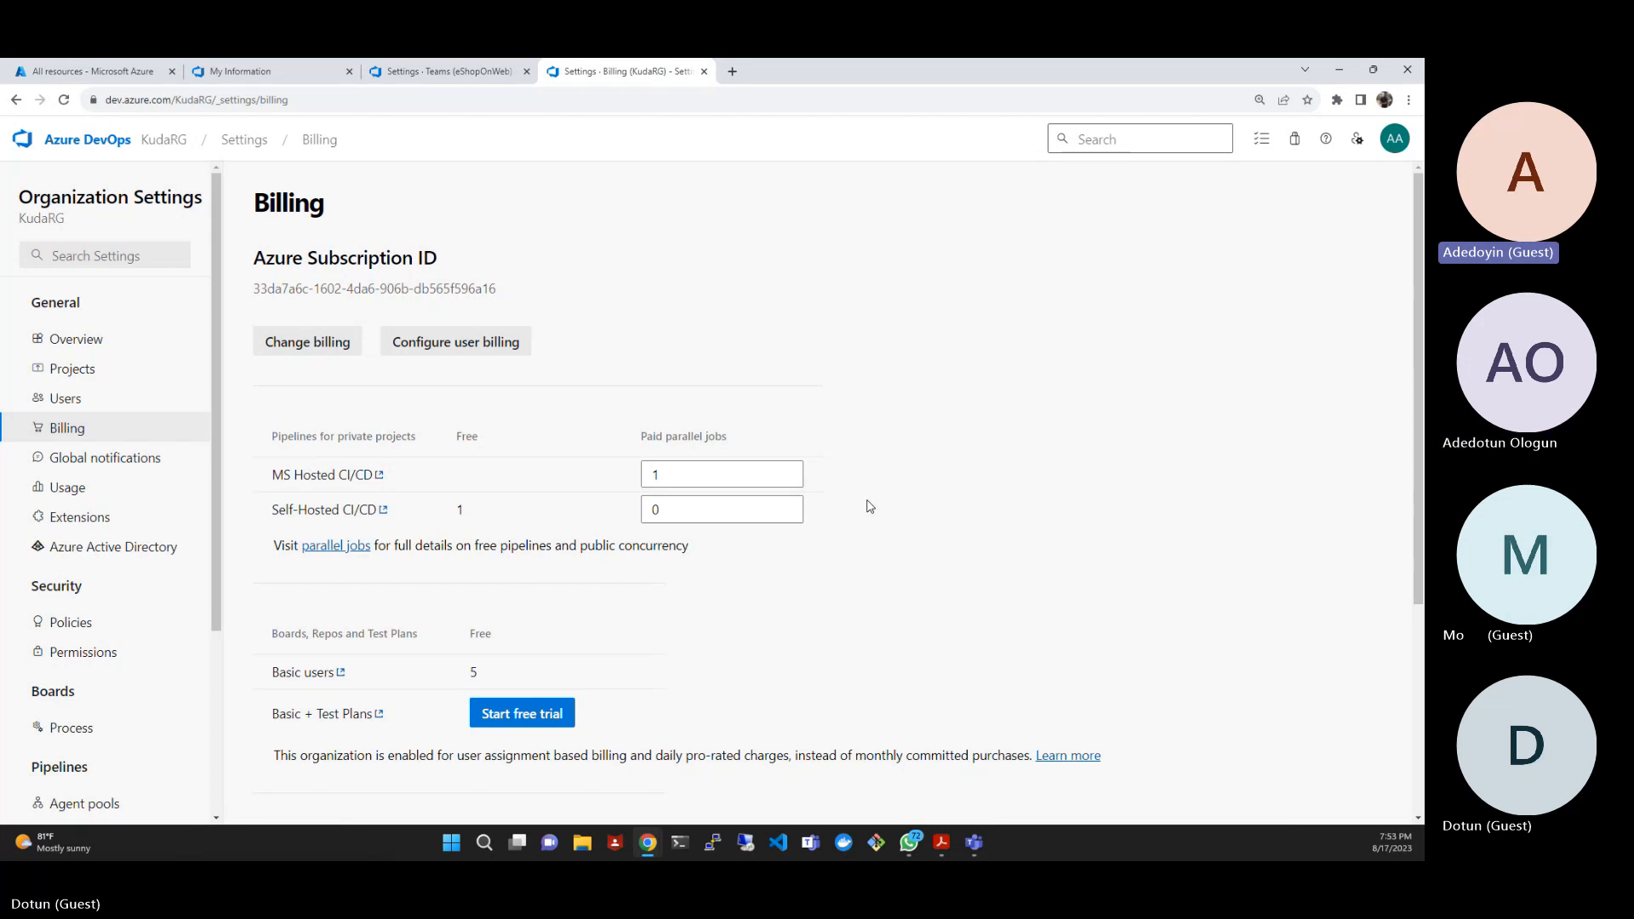
scroll(870, 506, down, 4)
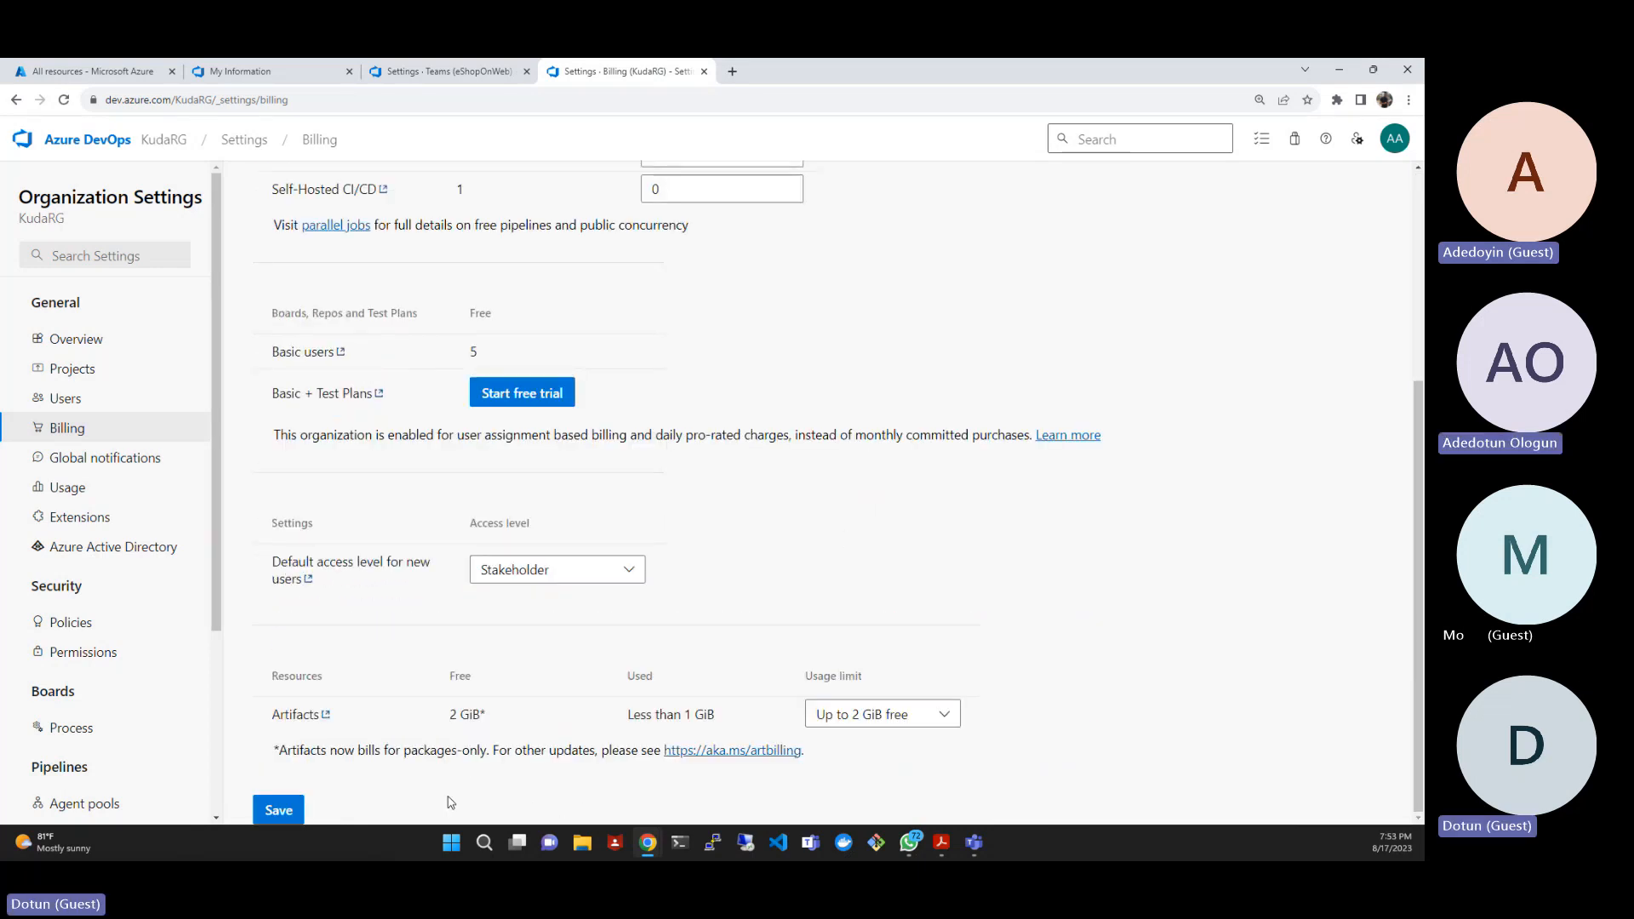
click(292, 809)
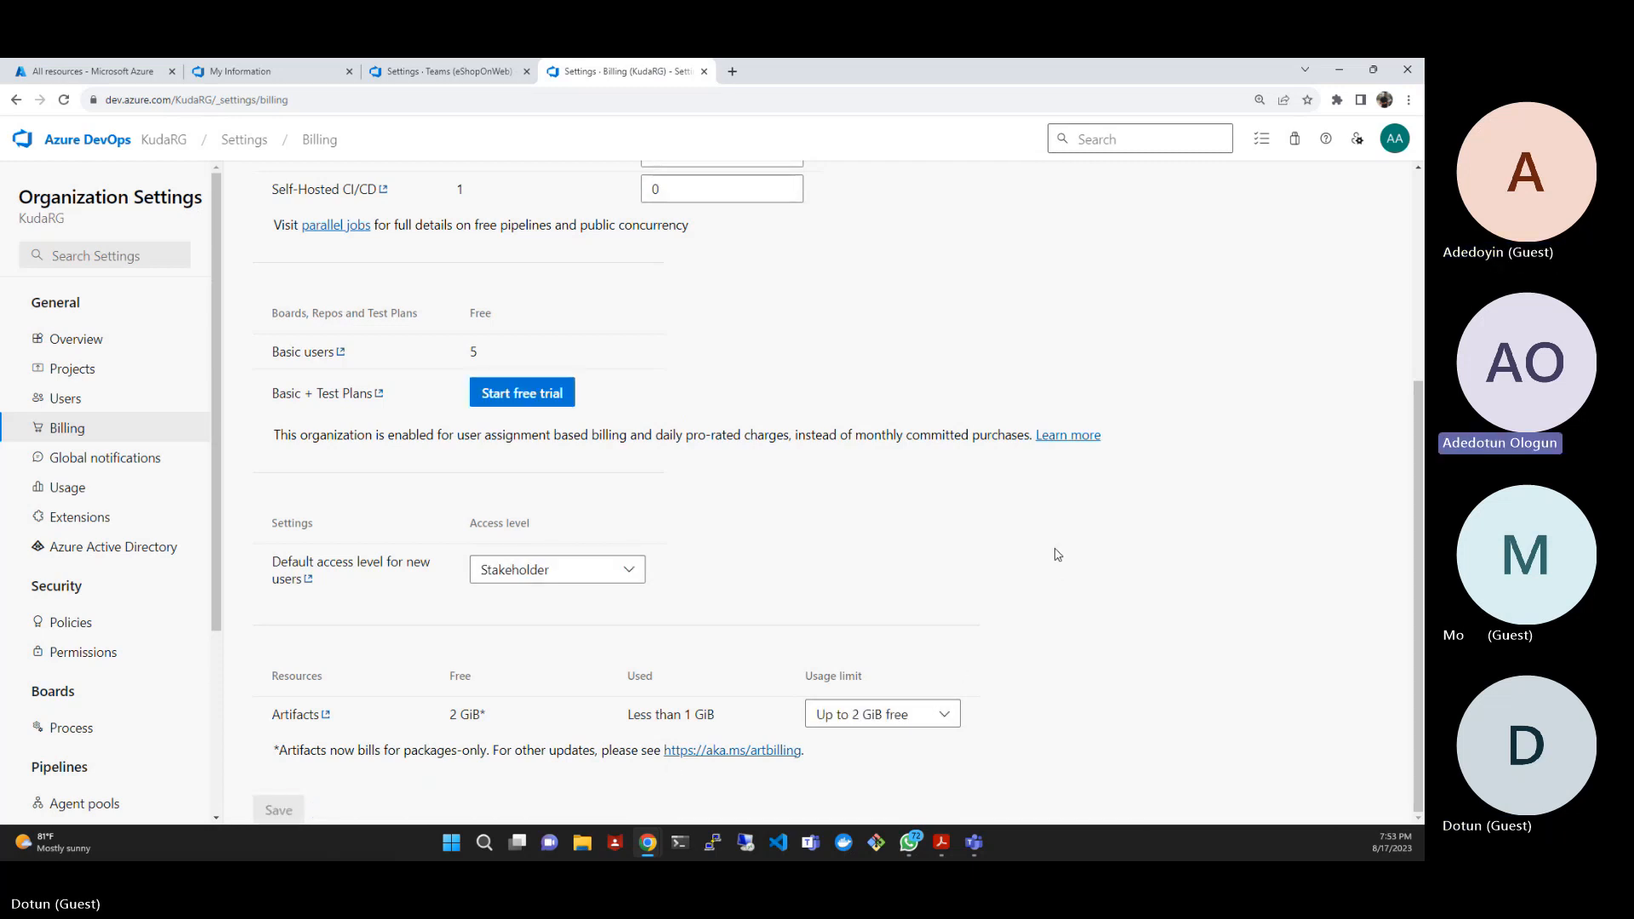
scroll(1054, 566, up, 4)
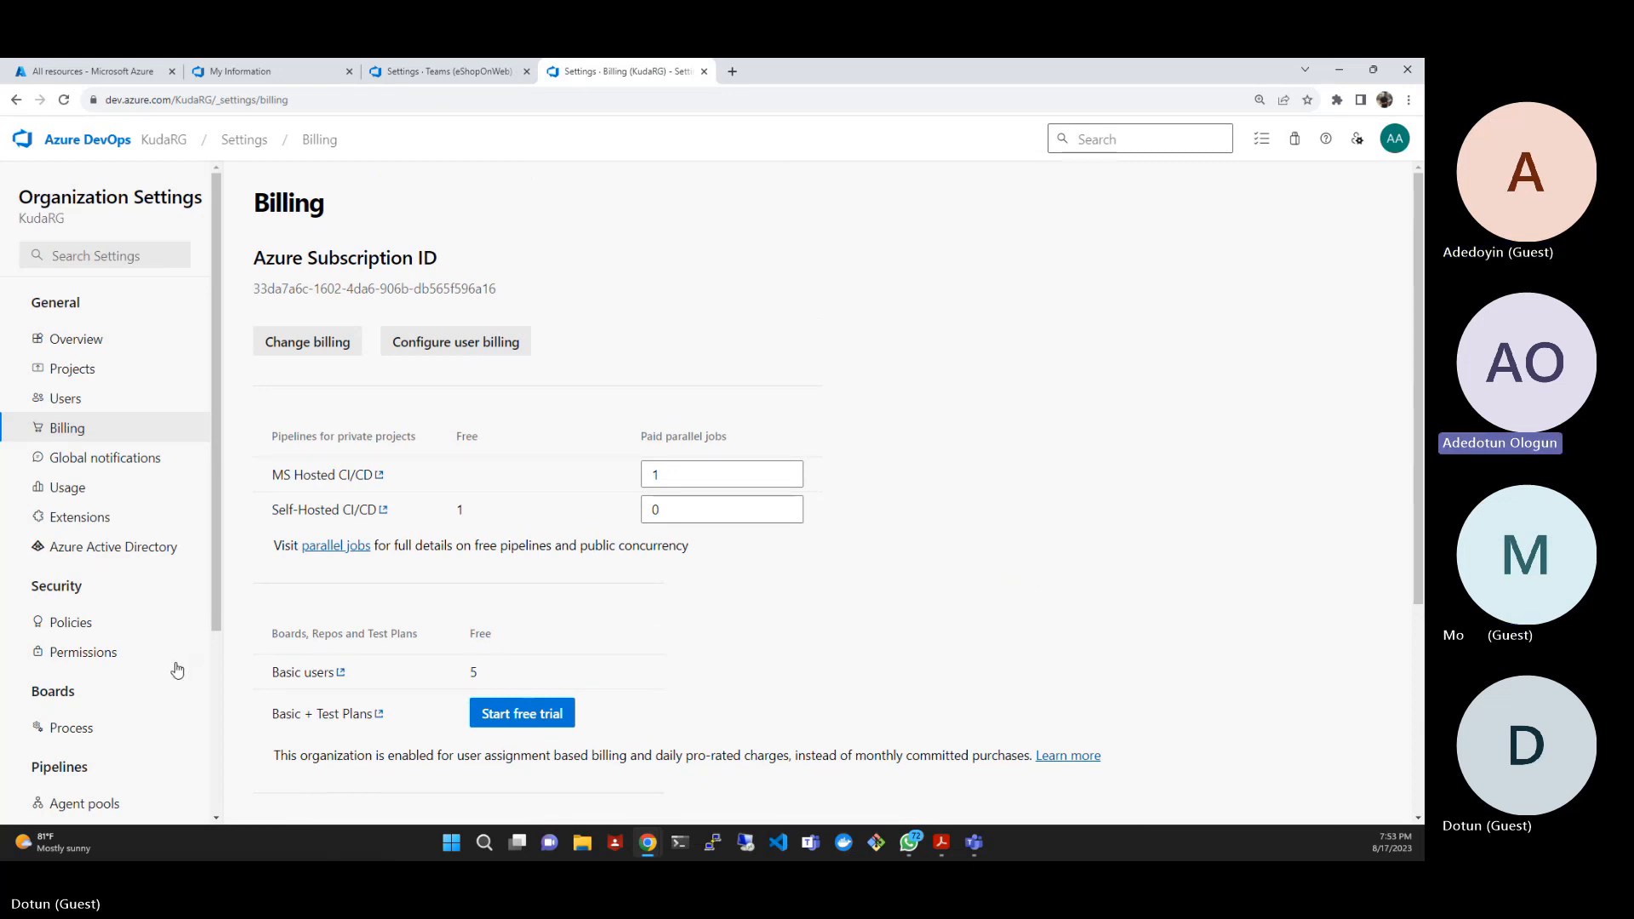
- Review the Scrum process's work item types in the organization's process settings, then return to the list of all processes
scroll(110, 677, down, 3)
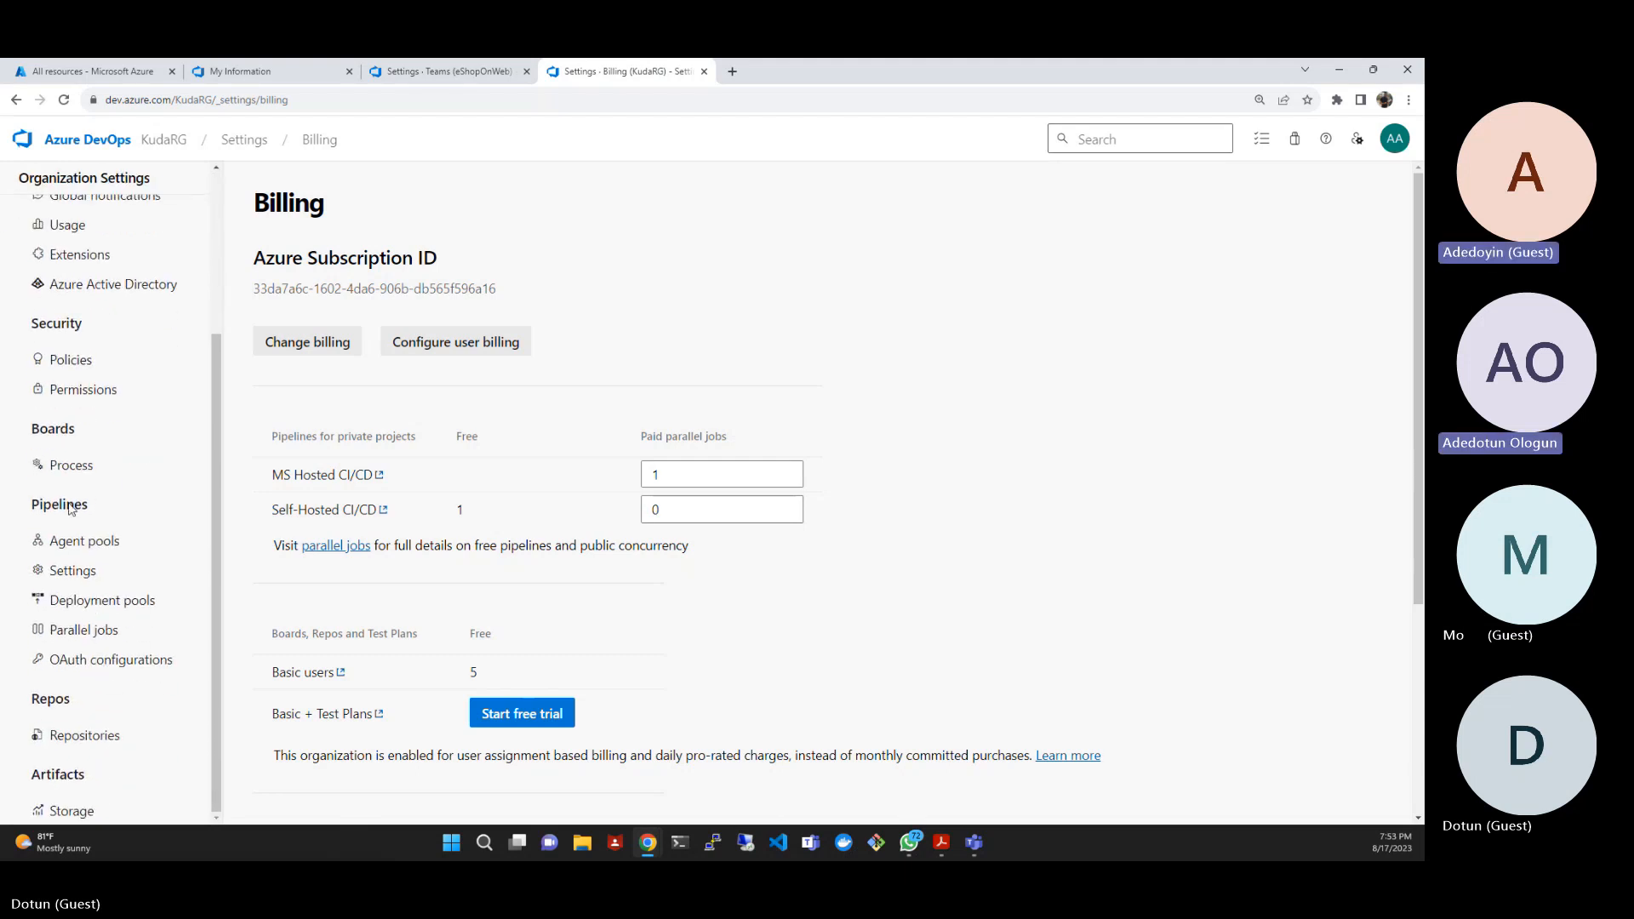
click(70, 464)
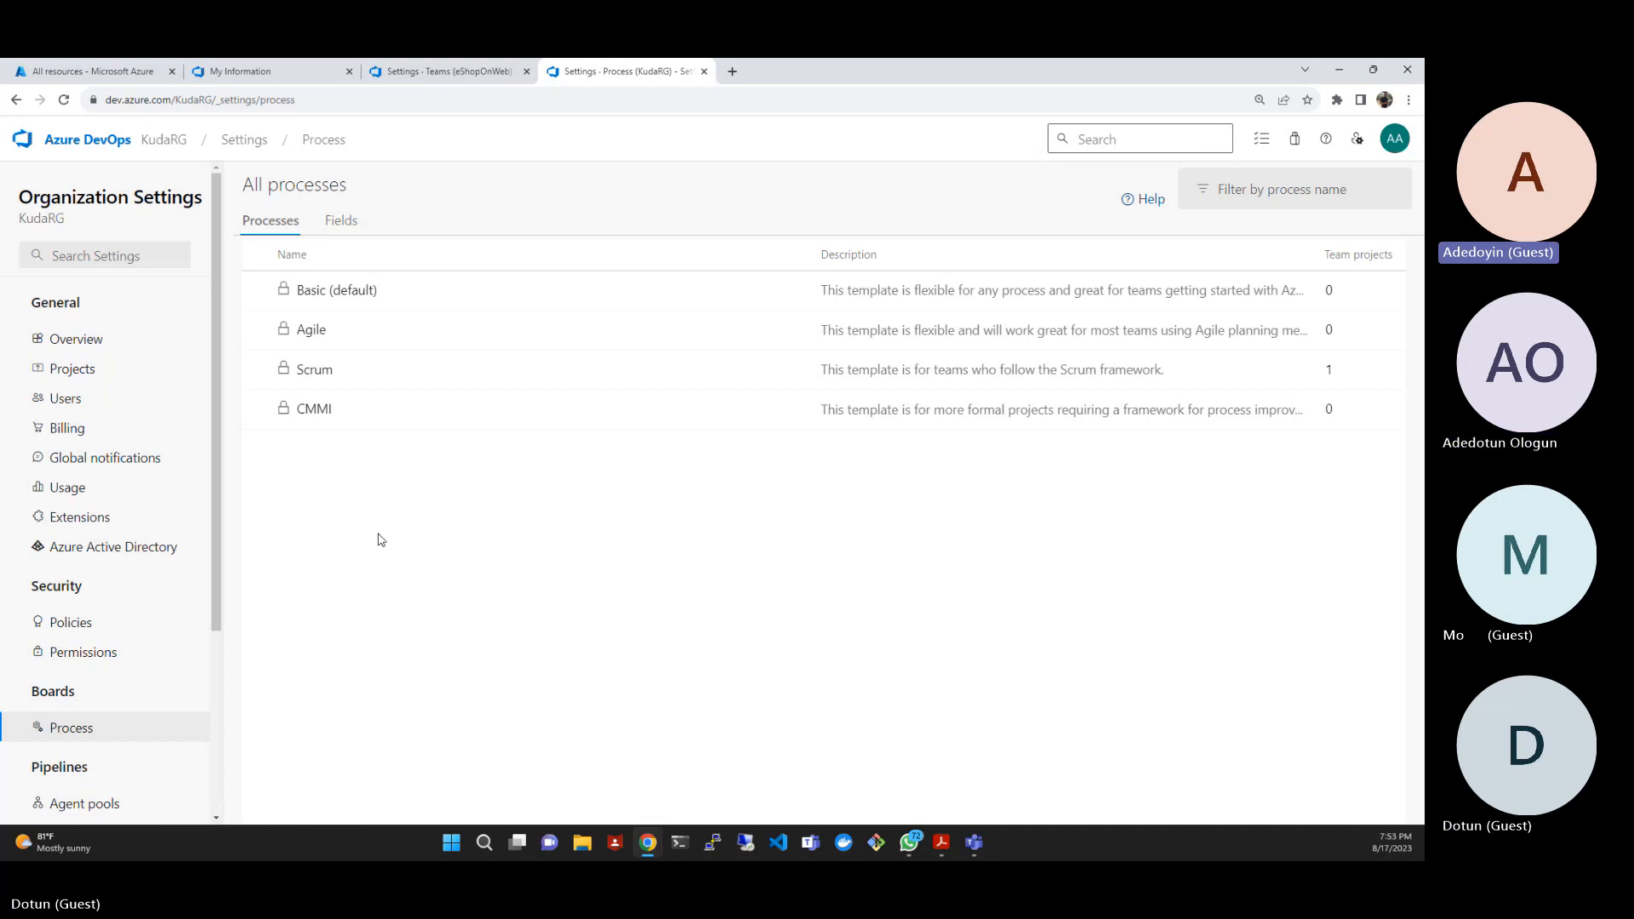
click(317, 371)
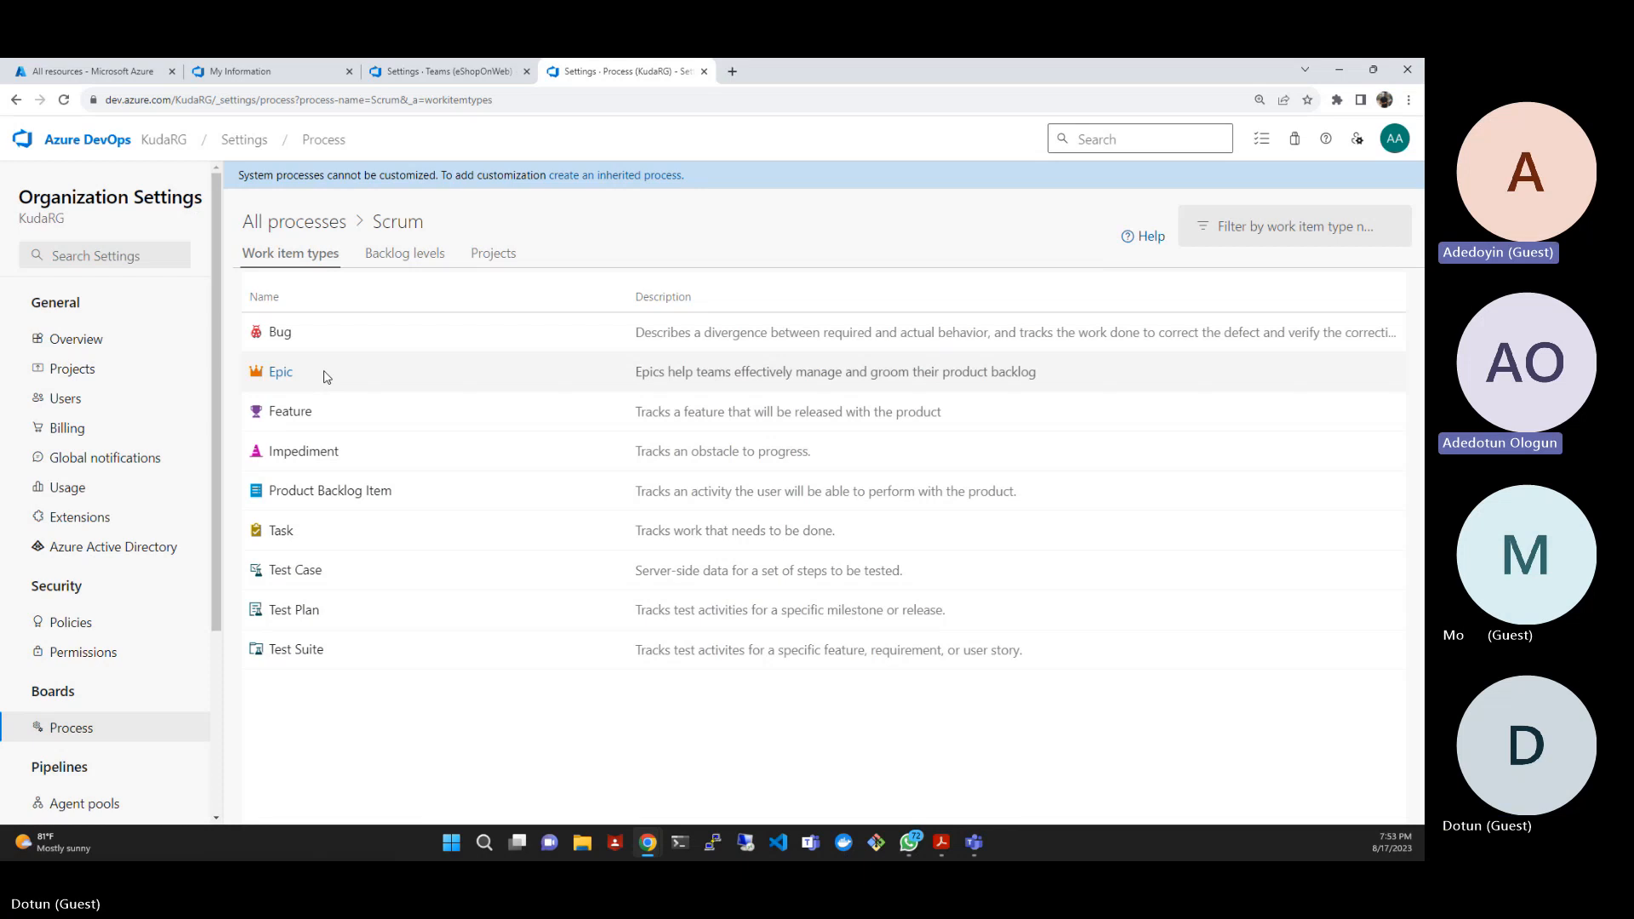
click(323, 141)
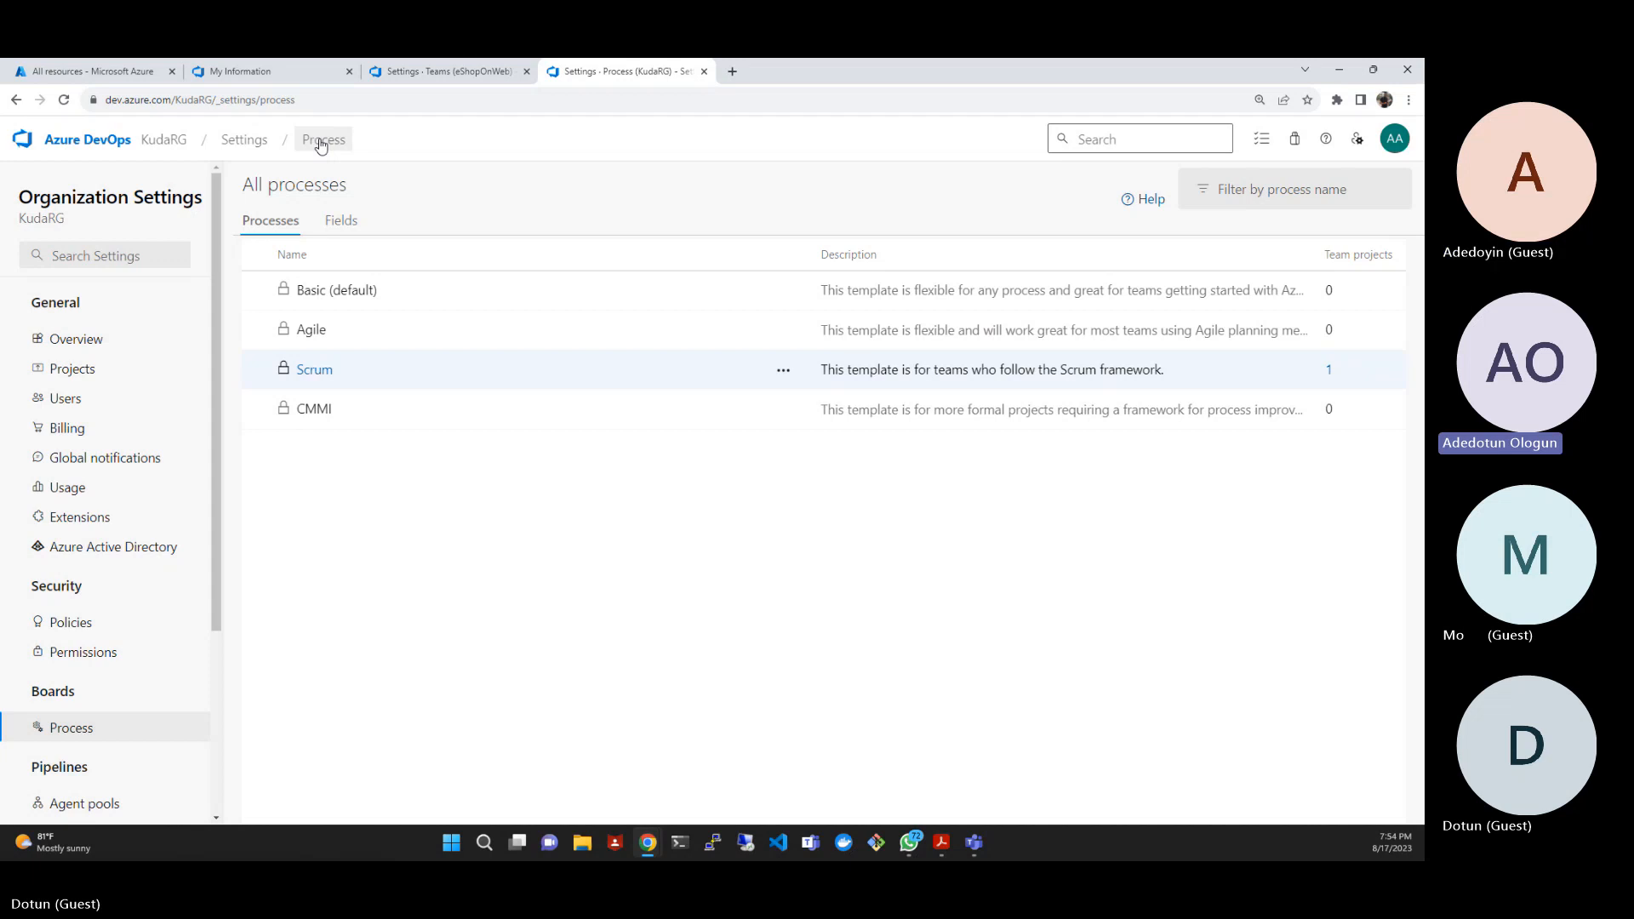
- Create an inherited process named Customize Scrum from the Scrum system process
click(784, 372)
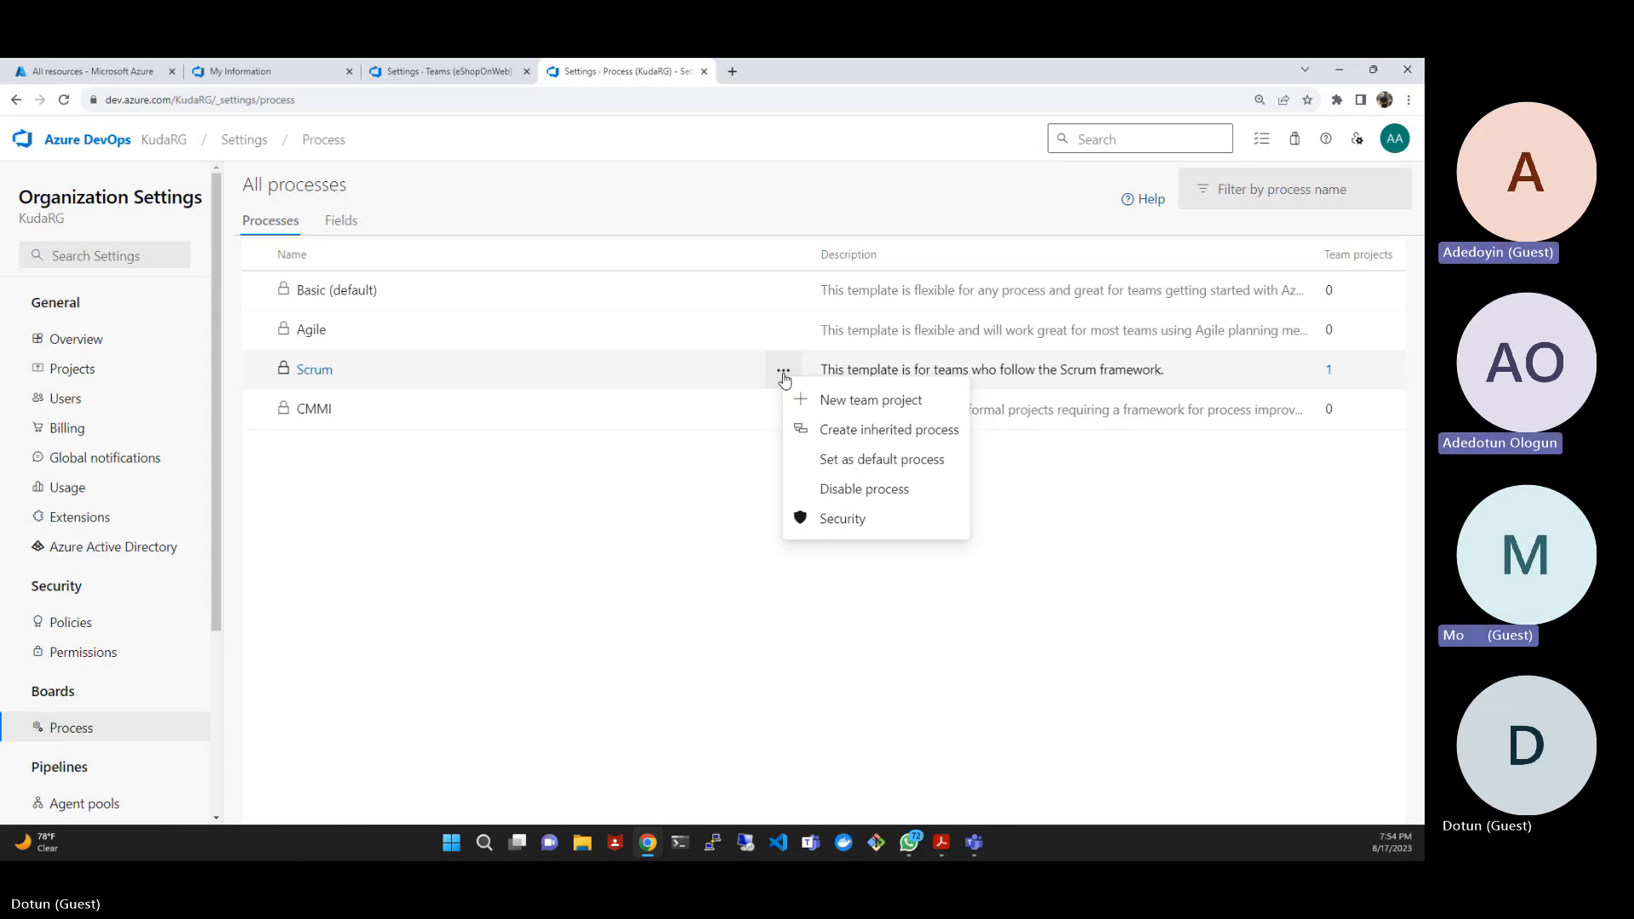
click(900, 439)
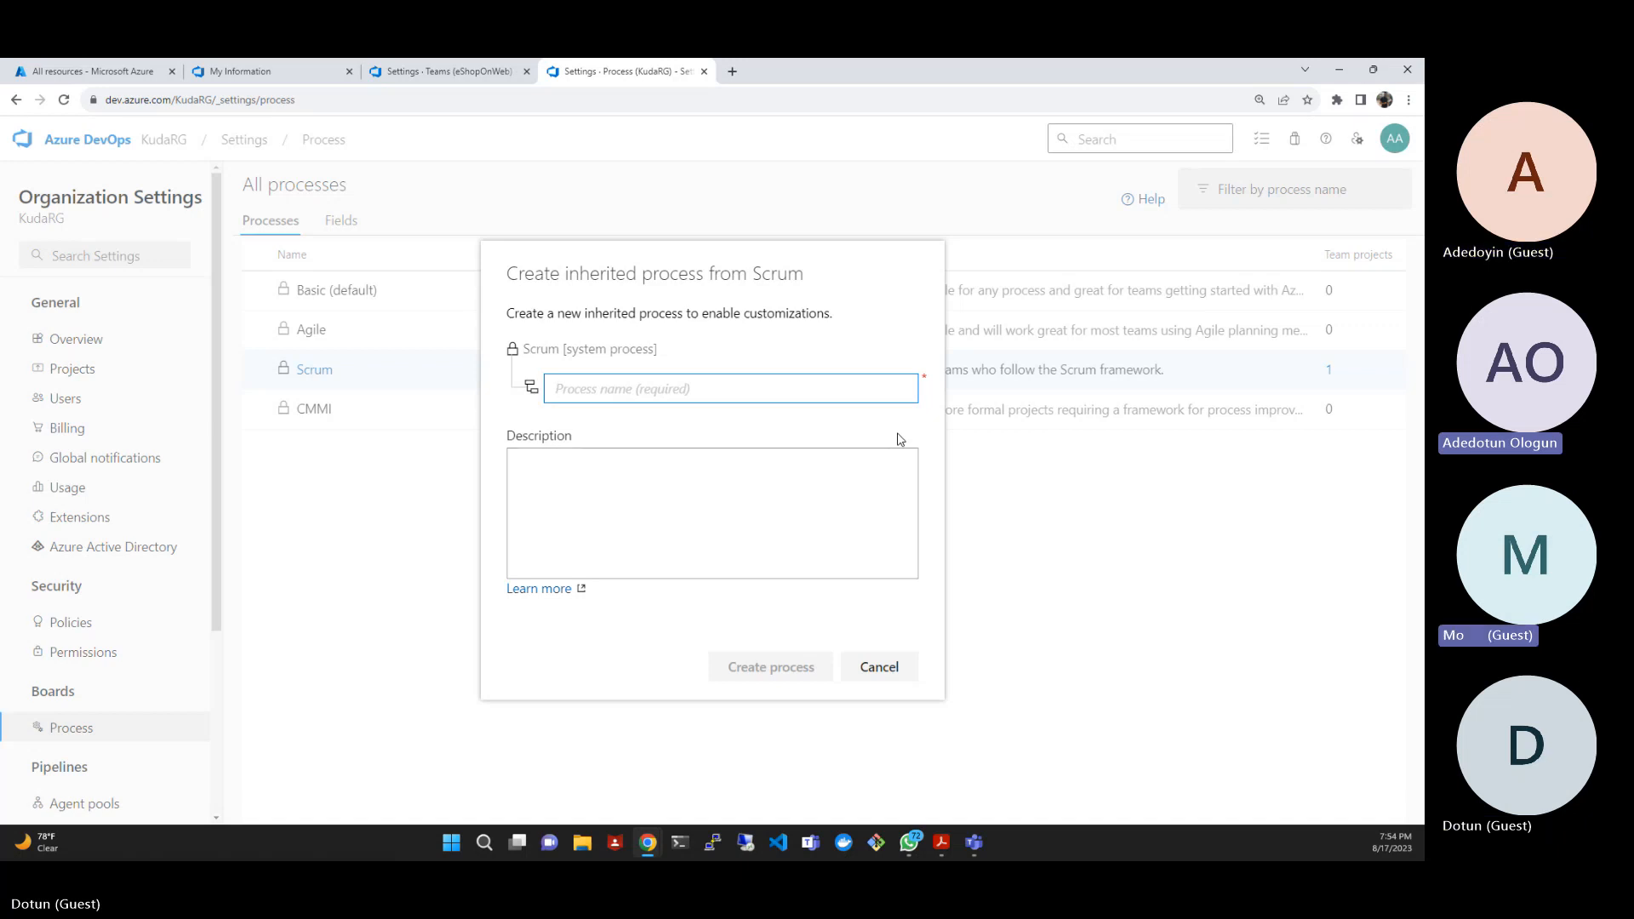
text(C)
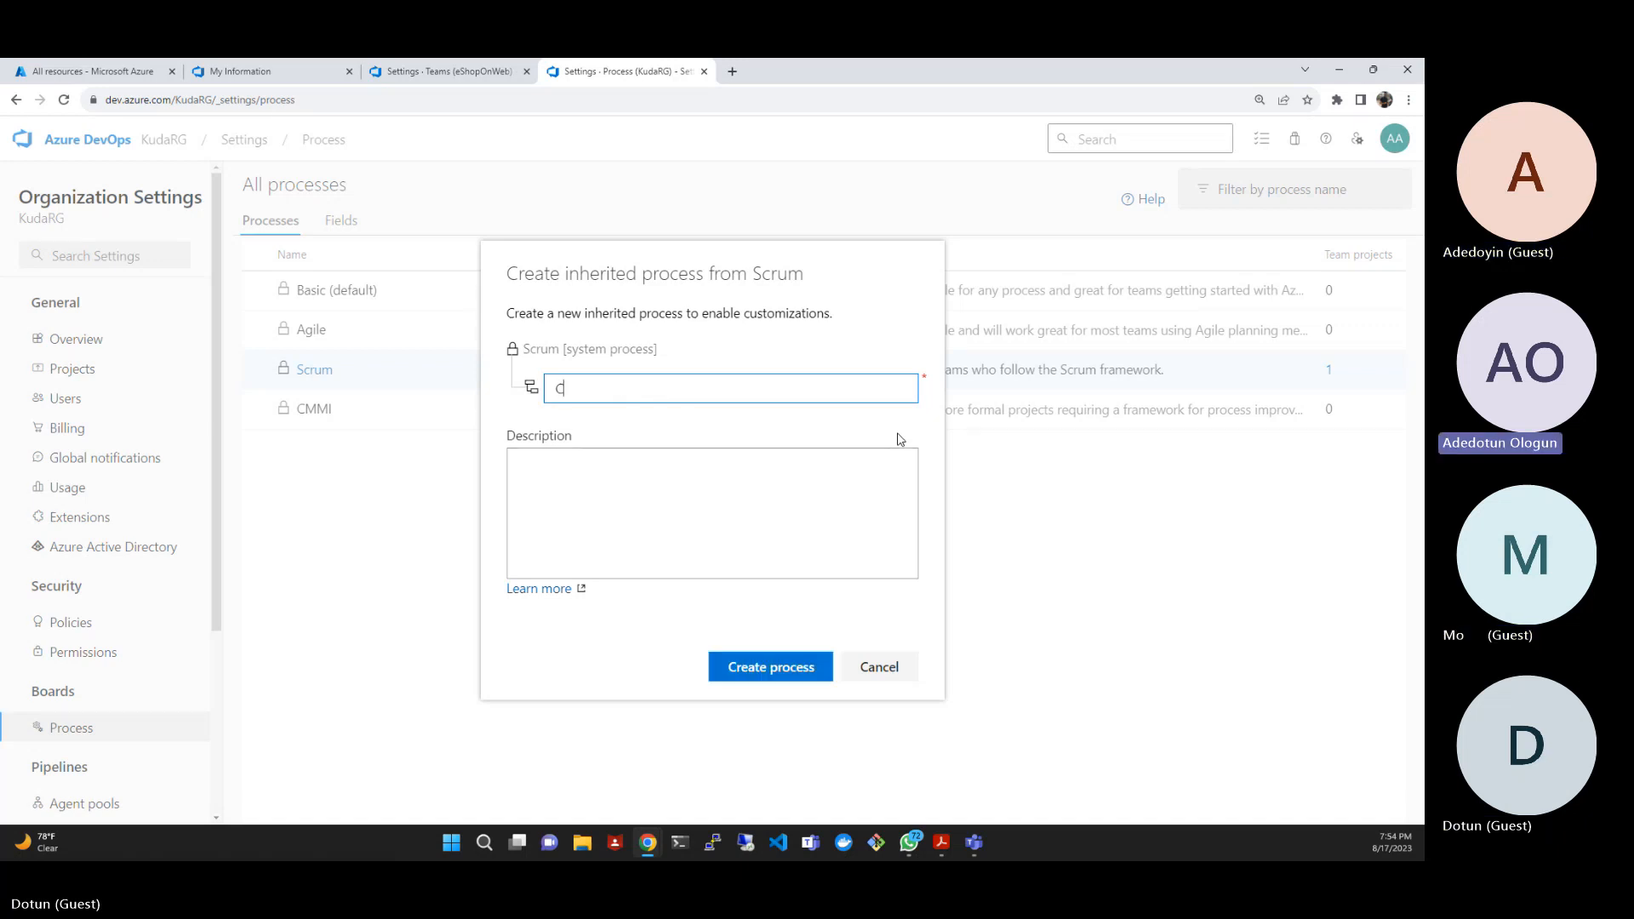
text(ustp)
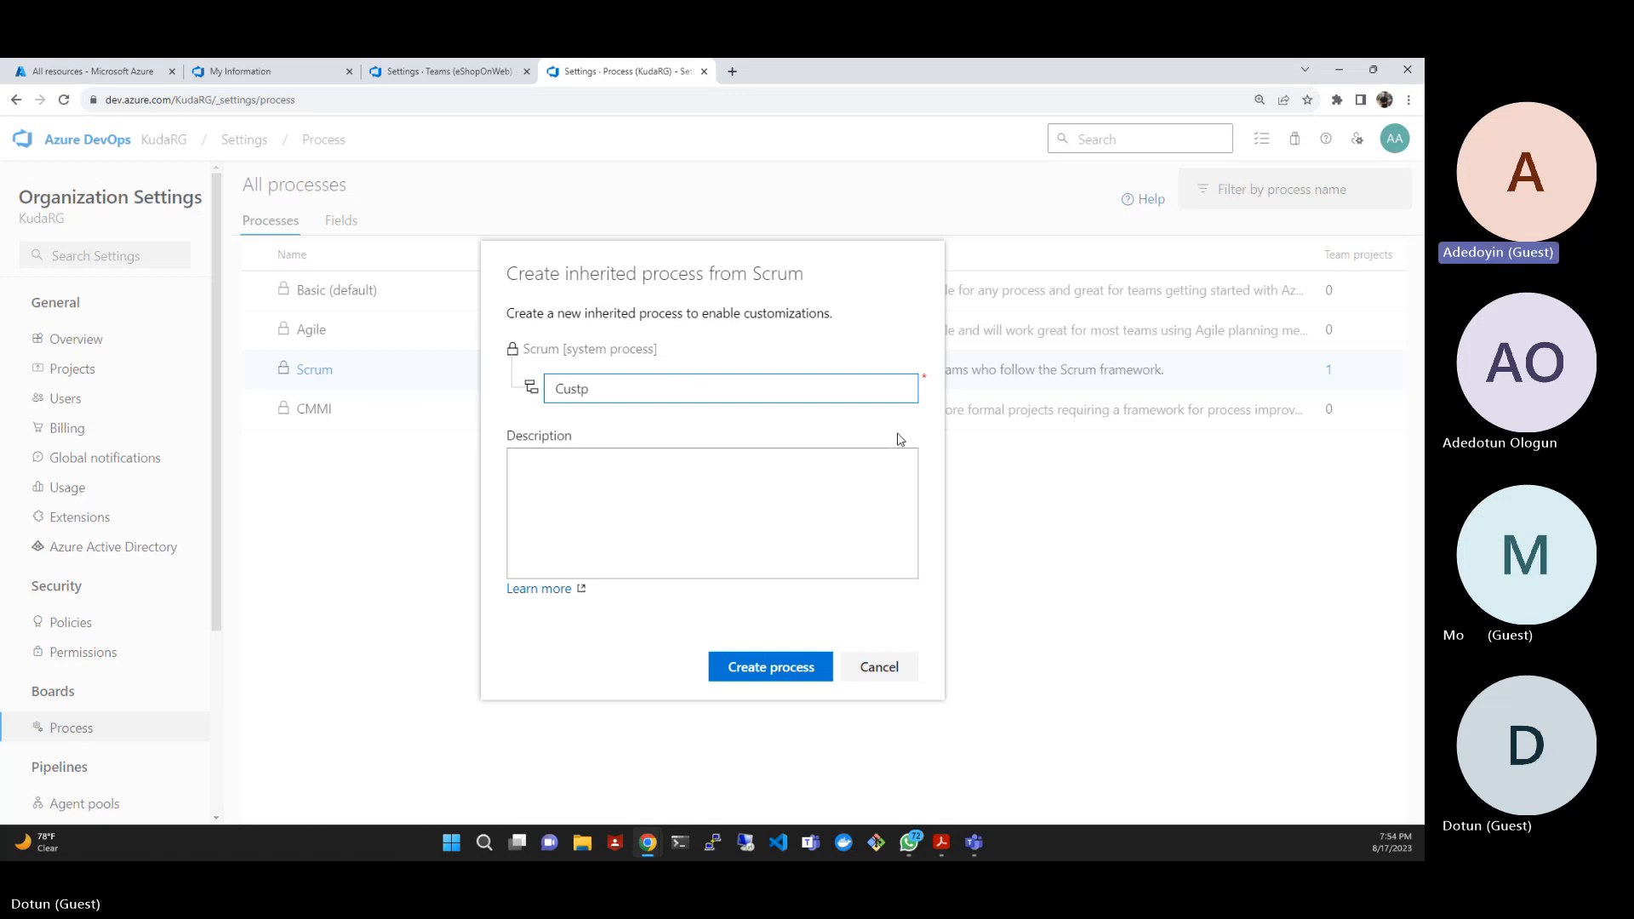
key(BackSpace)
text(omi)
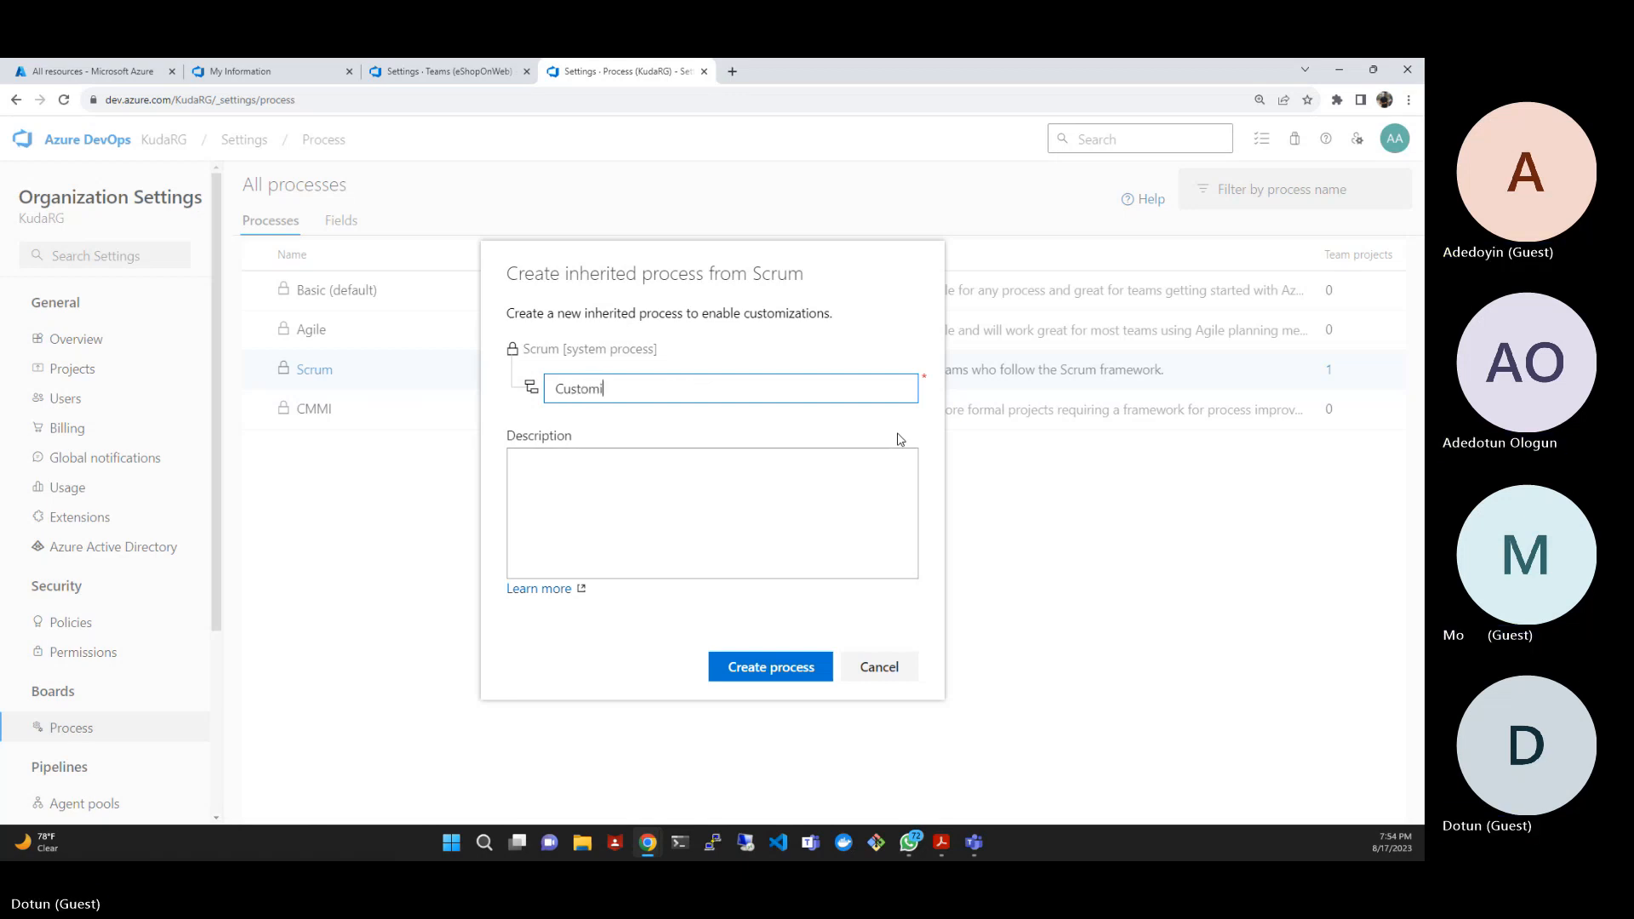
text(ze )
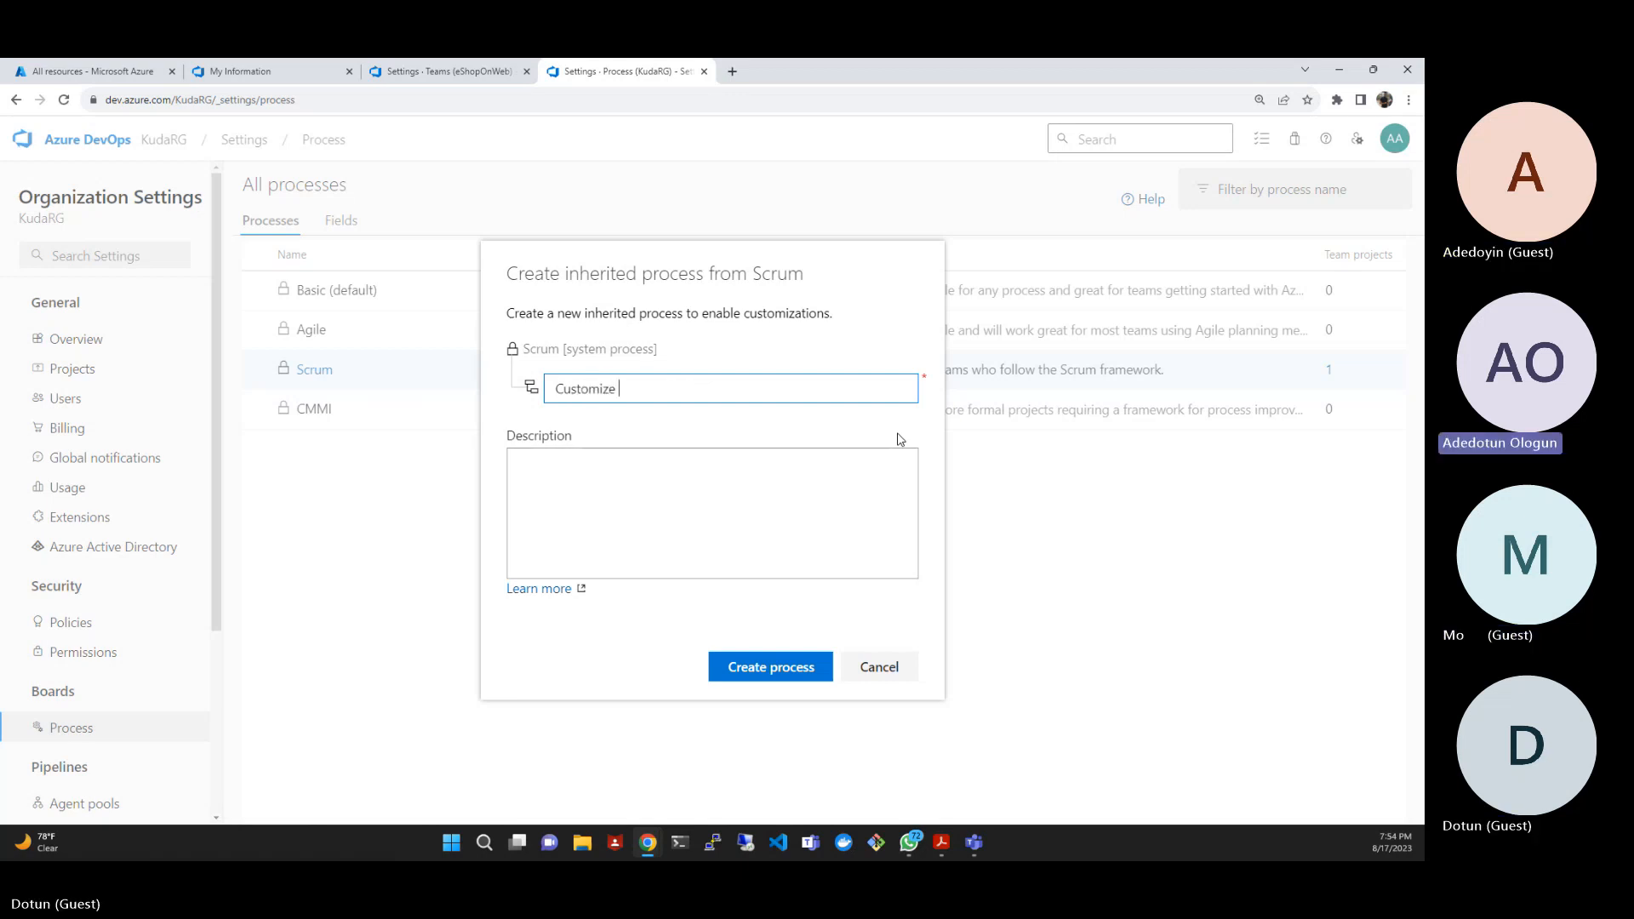
text(scrum)
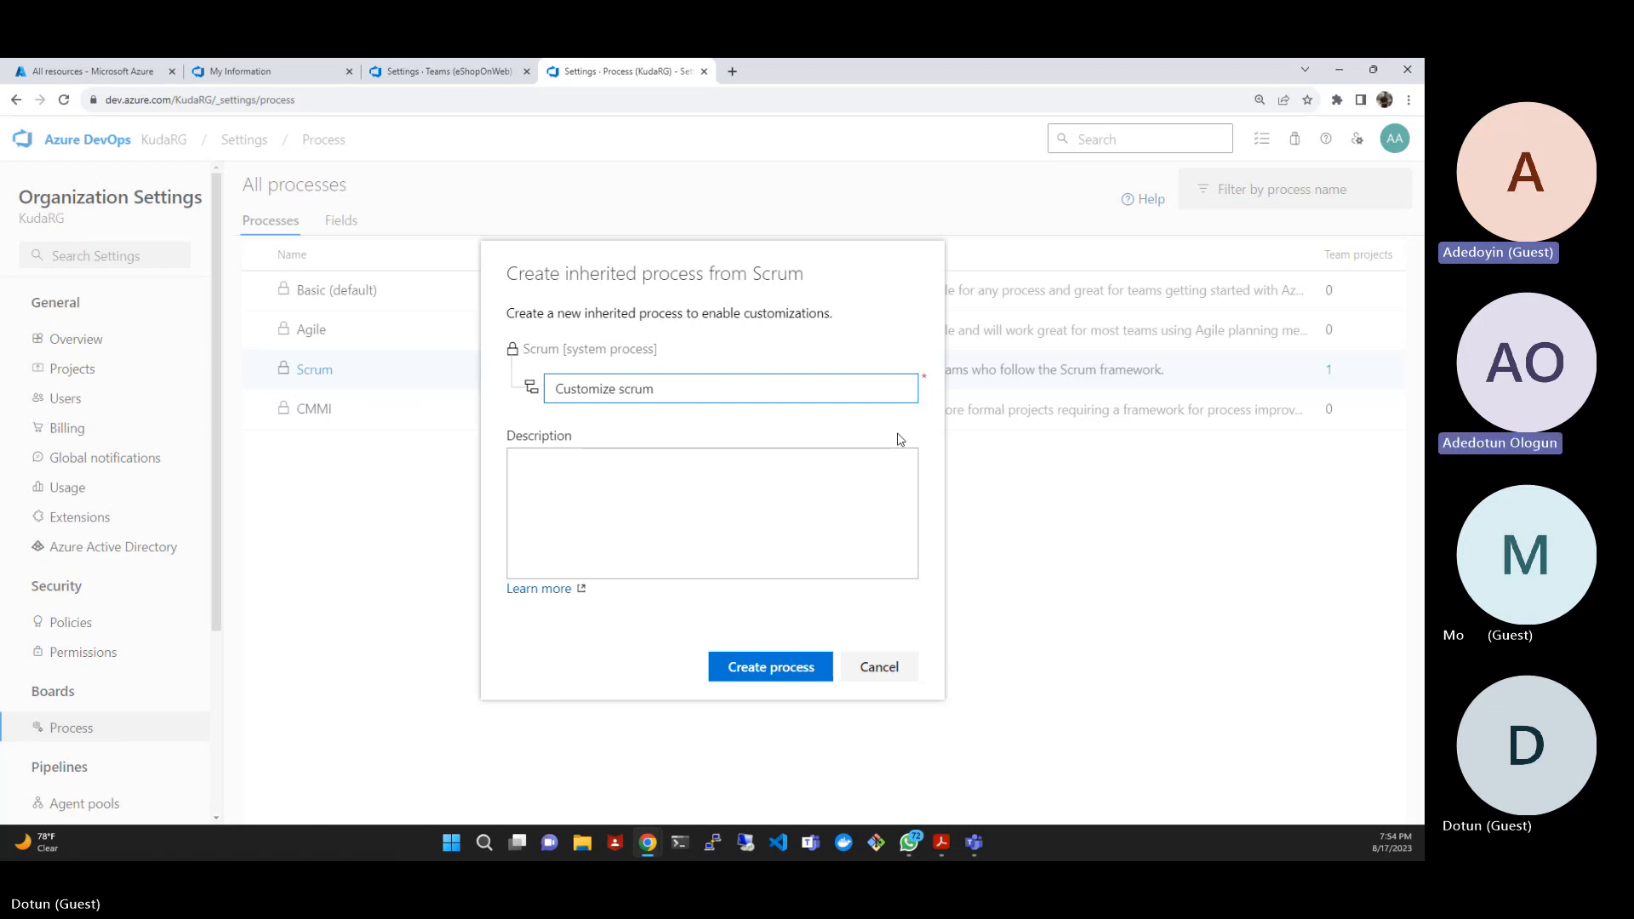
key(Left)
key(Left)
key(Left)
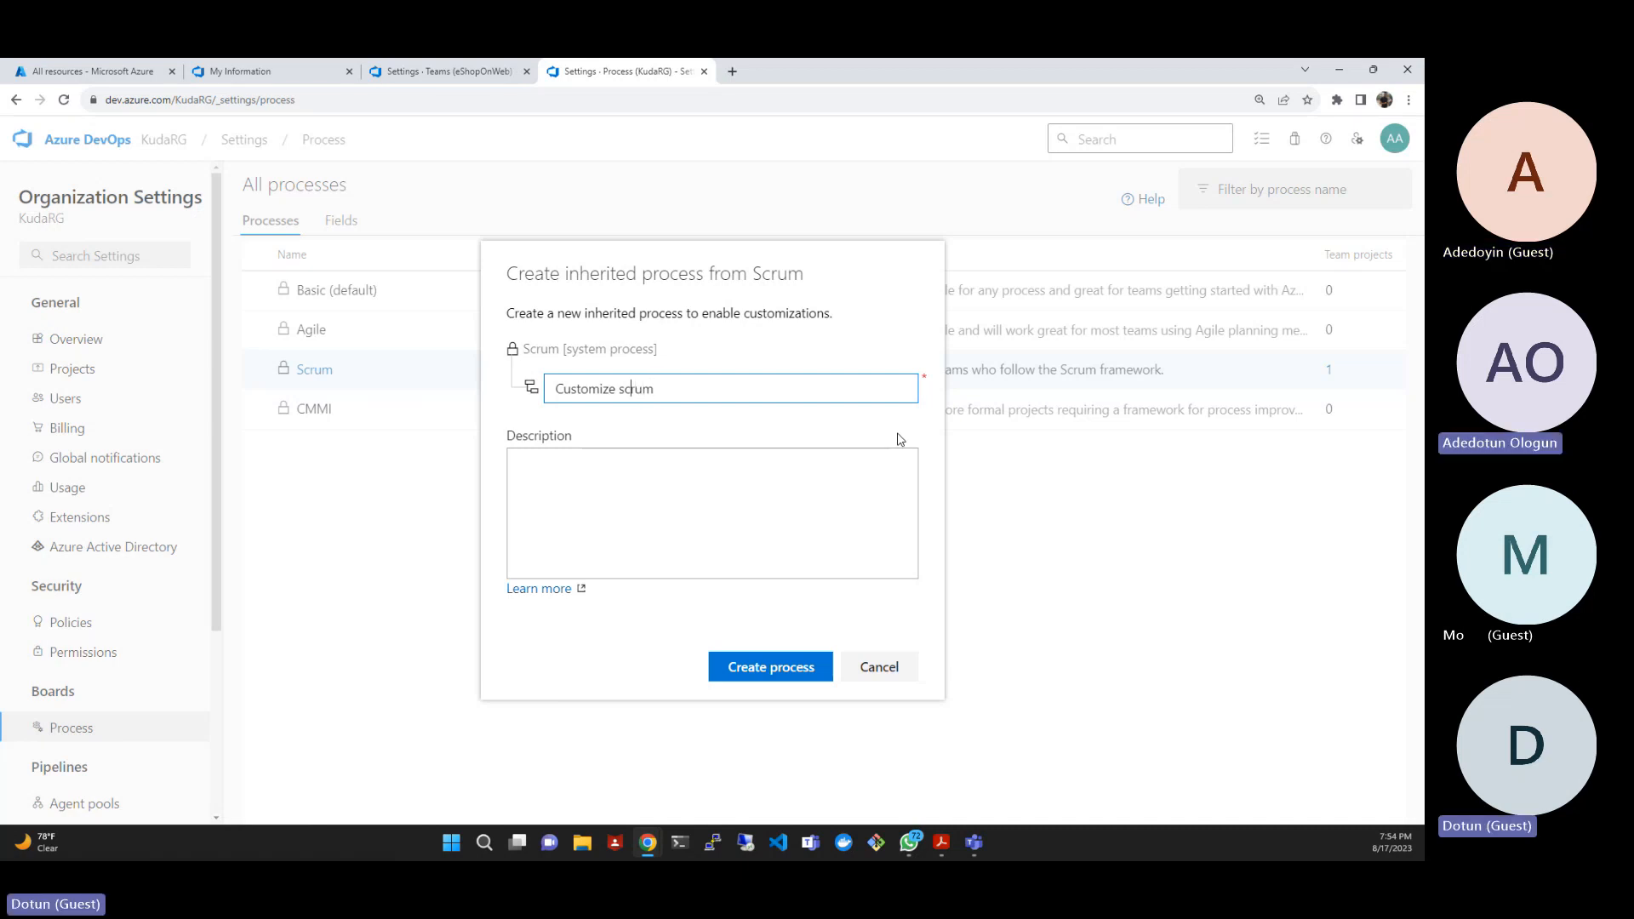
key(Left)
key(BackSpace)
text(S)
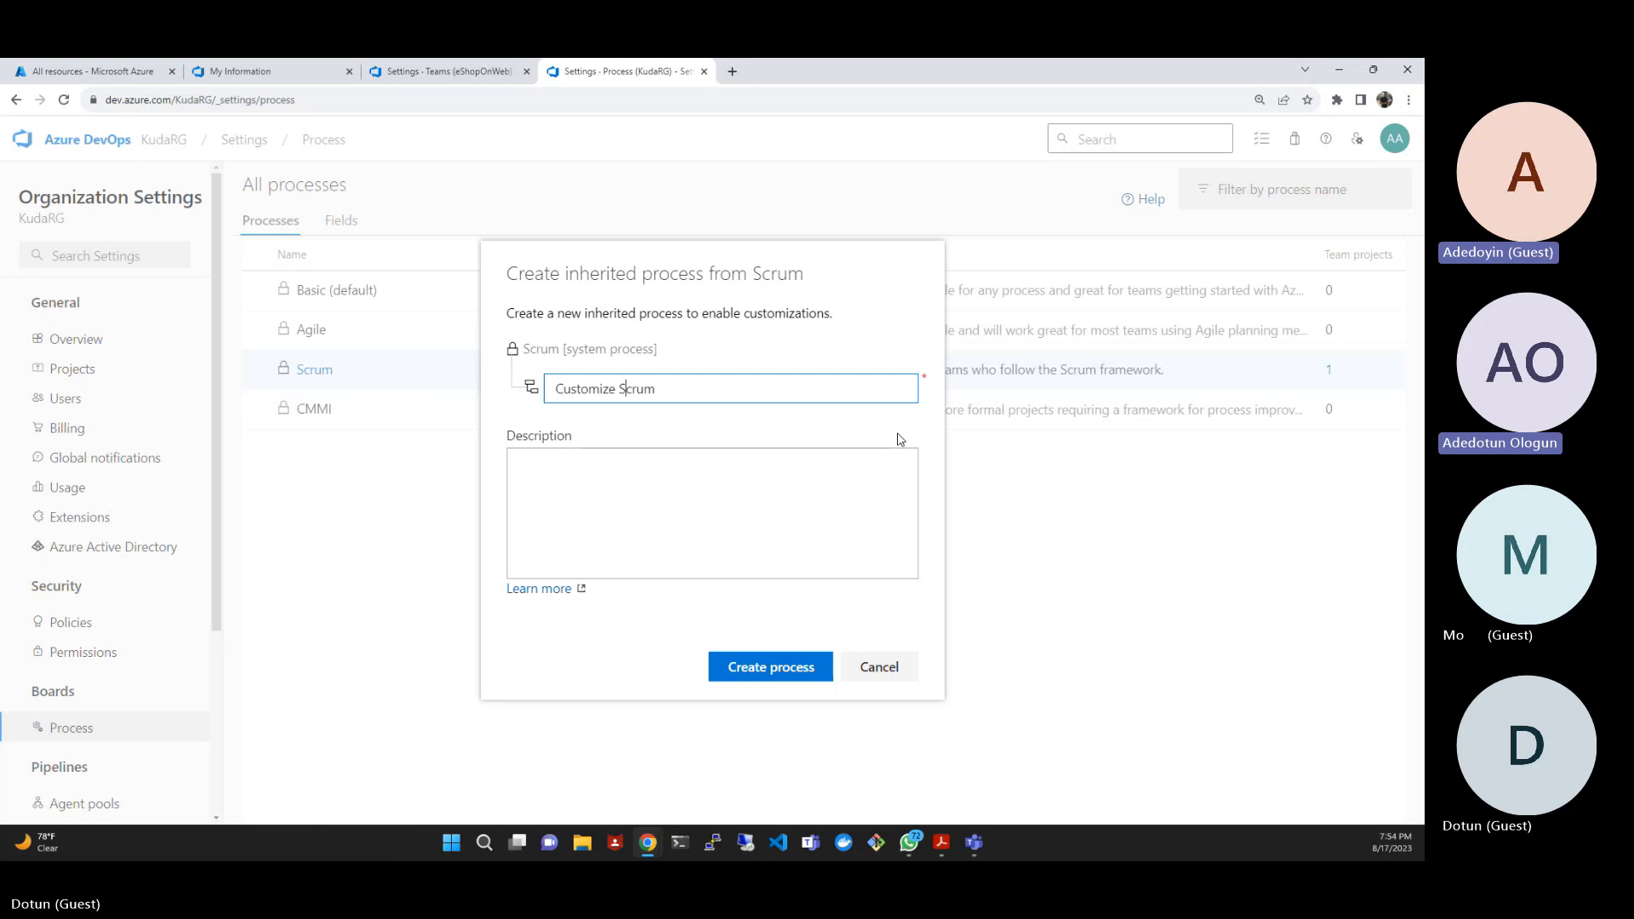
click(788, 678)
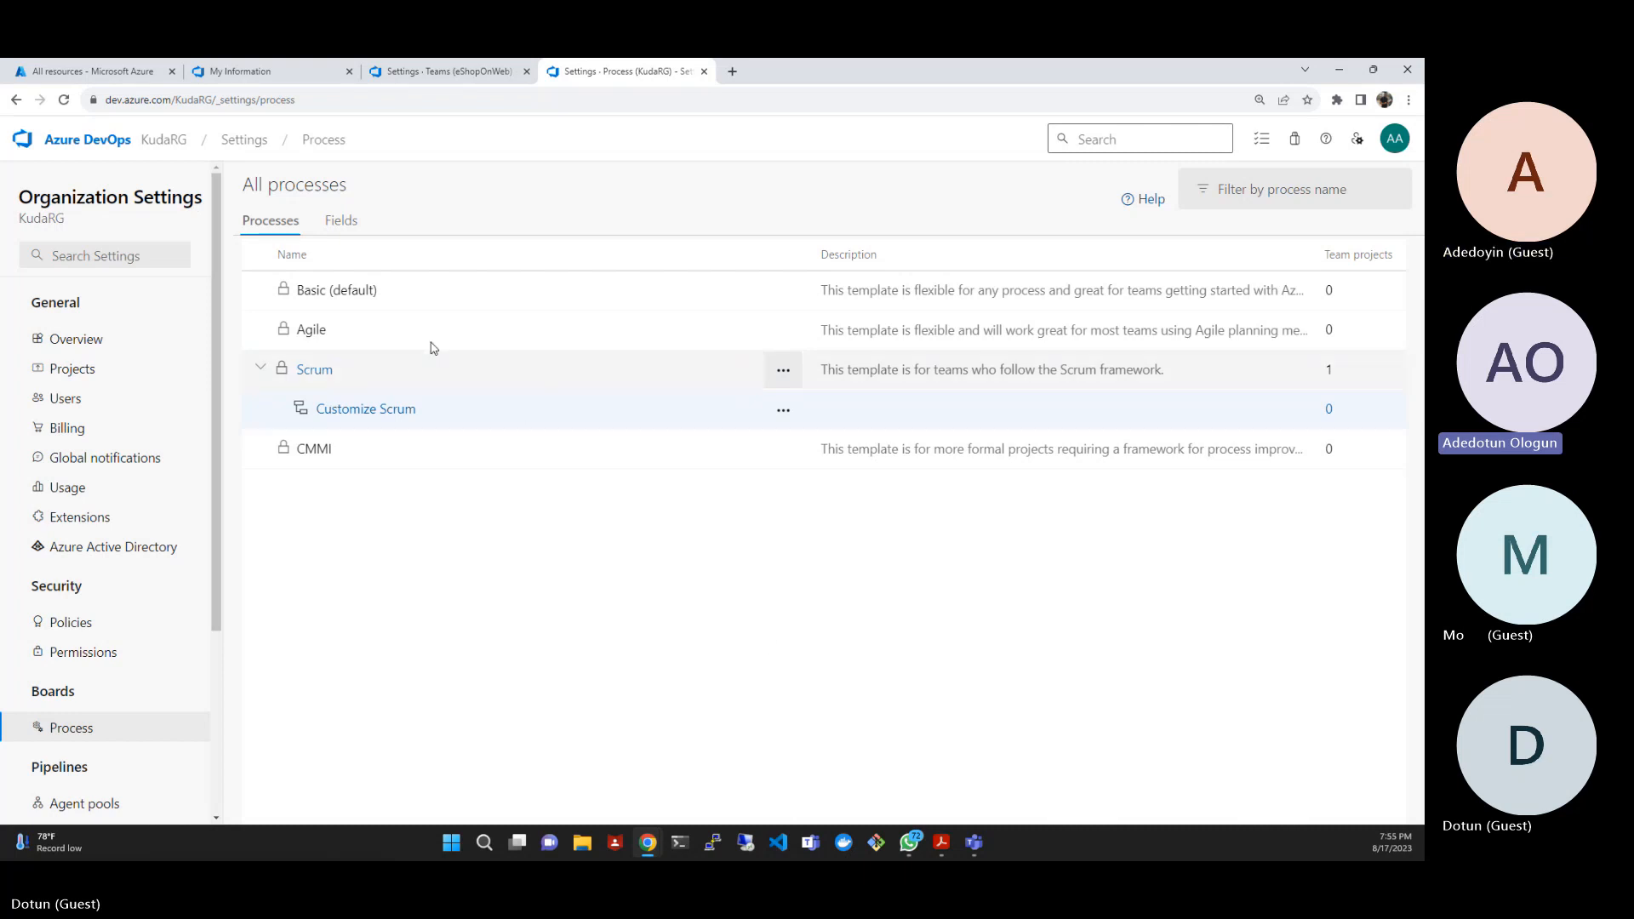
- Refresh the process list and open the Product Backlog Item layout in the Customize Scrum process
click(64, 100)
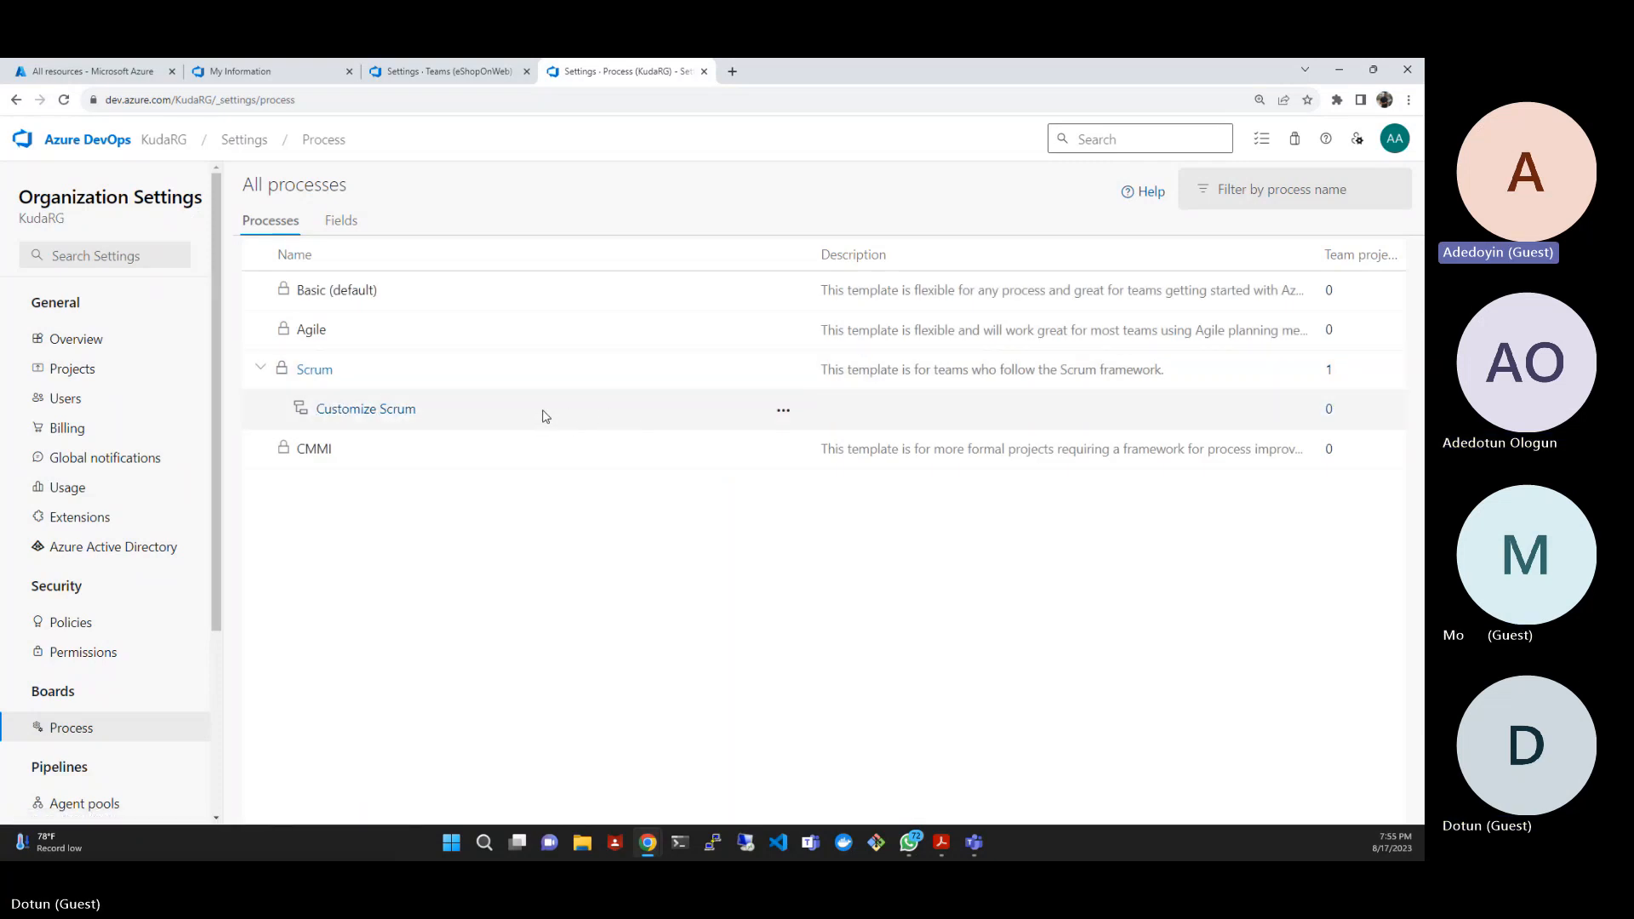
click(366, 410)
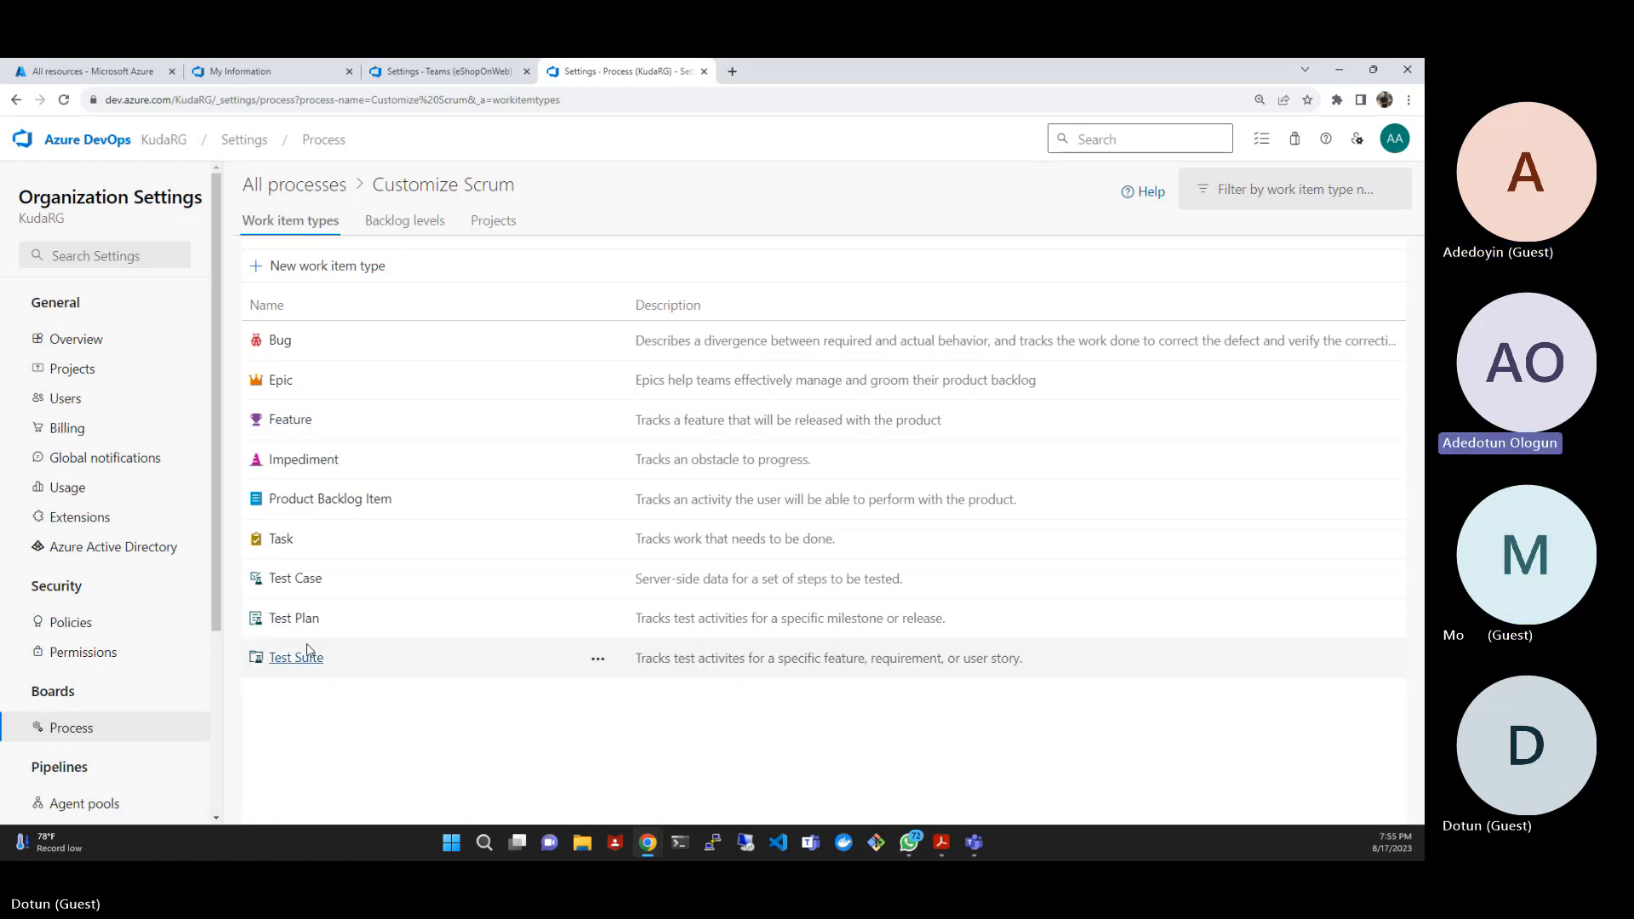
click(340, 501)
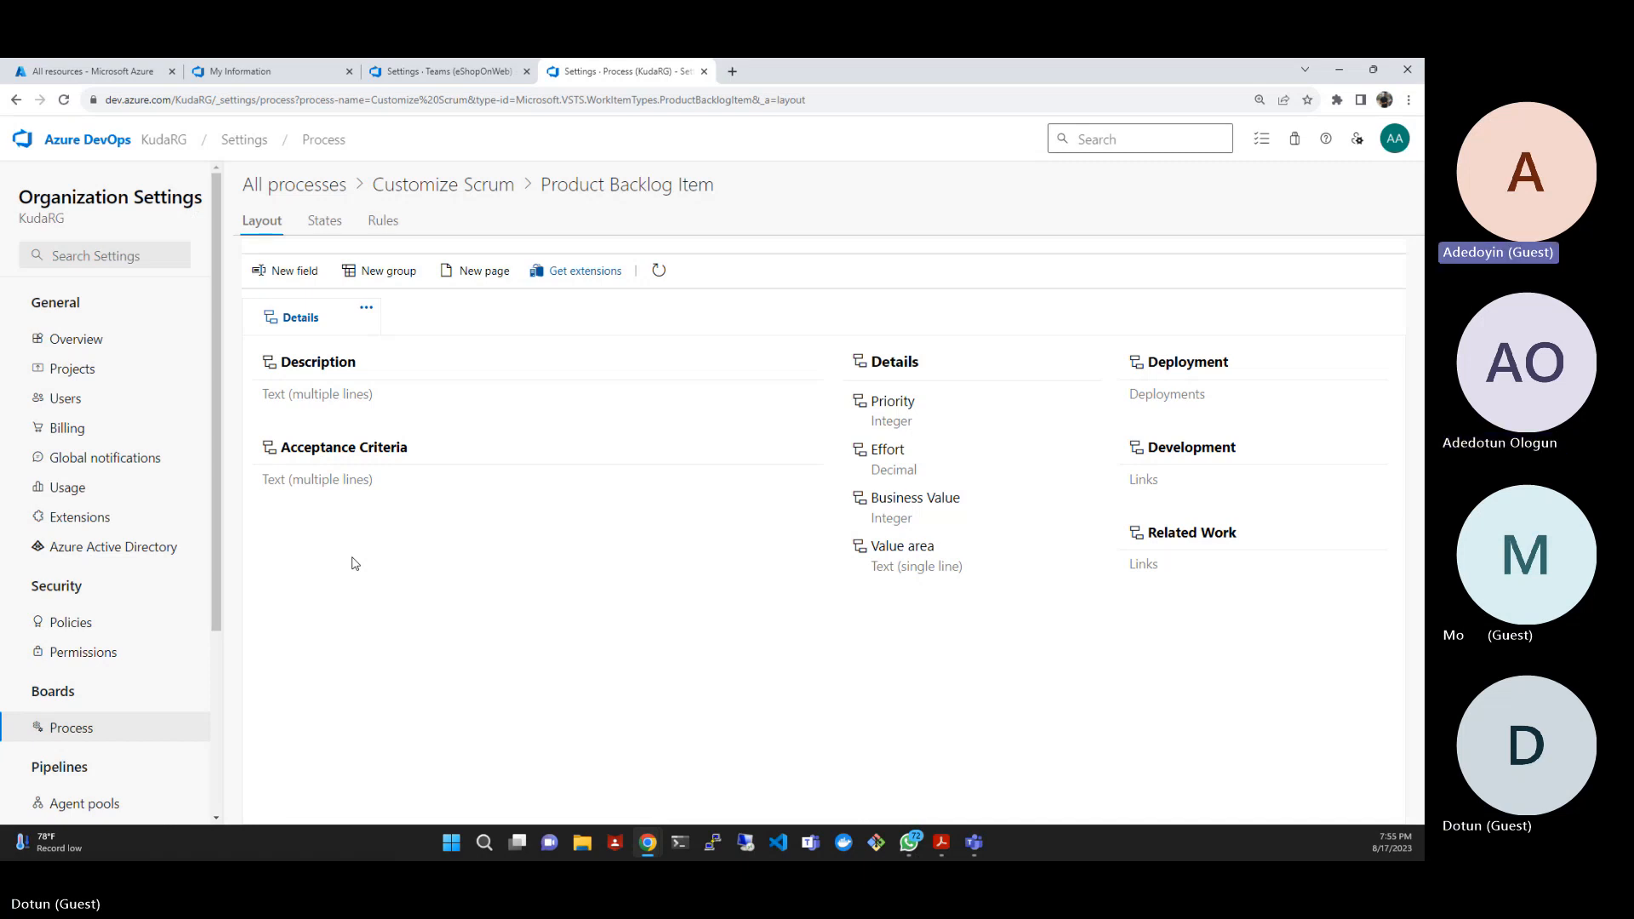
- Start a new single-line text field for Product Backlog Item and name it EShop Ticket ID
click(310, 274)
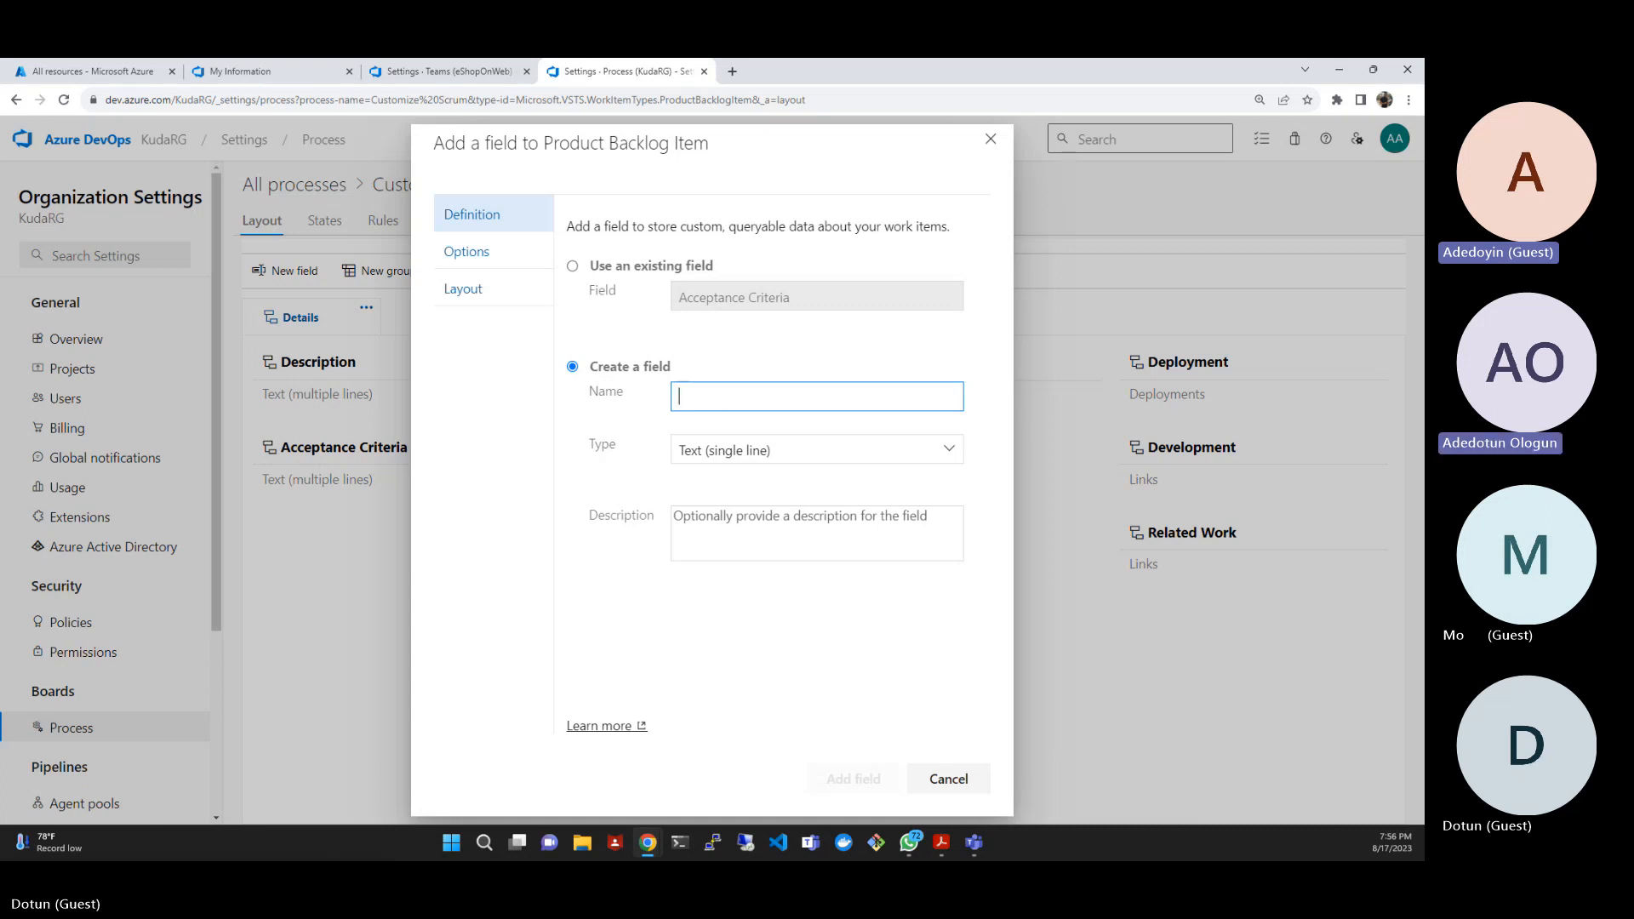
key(alt+Tab)
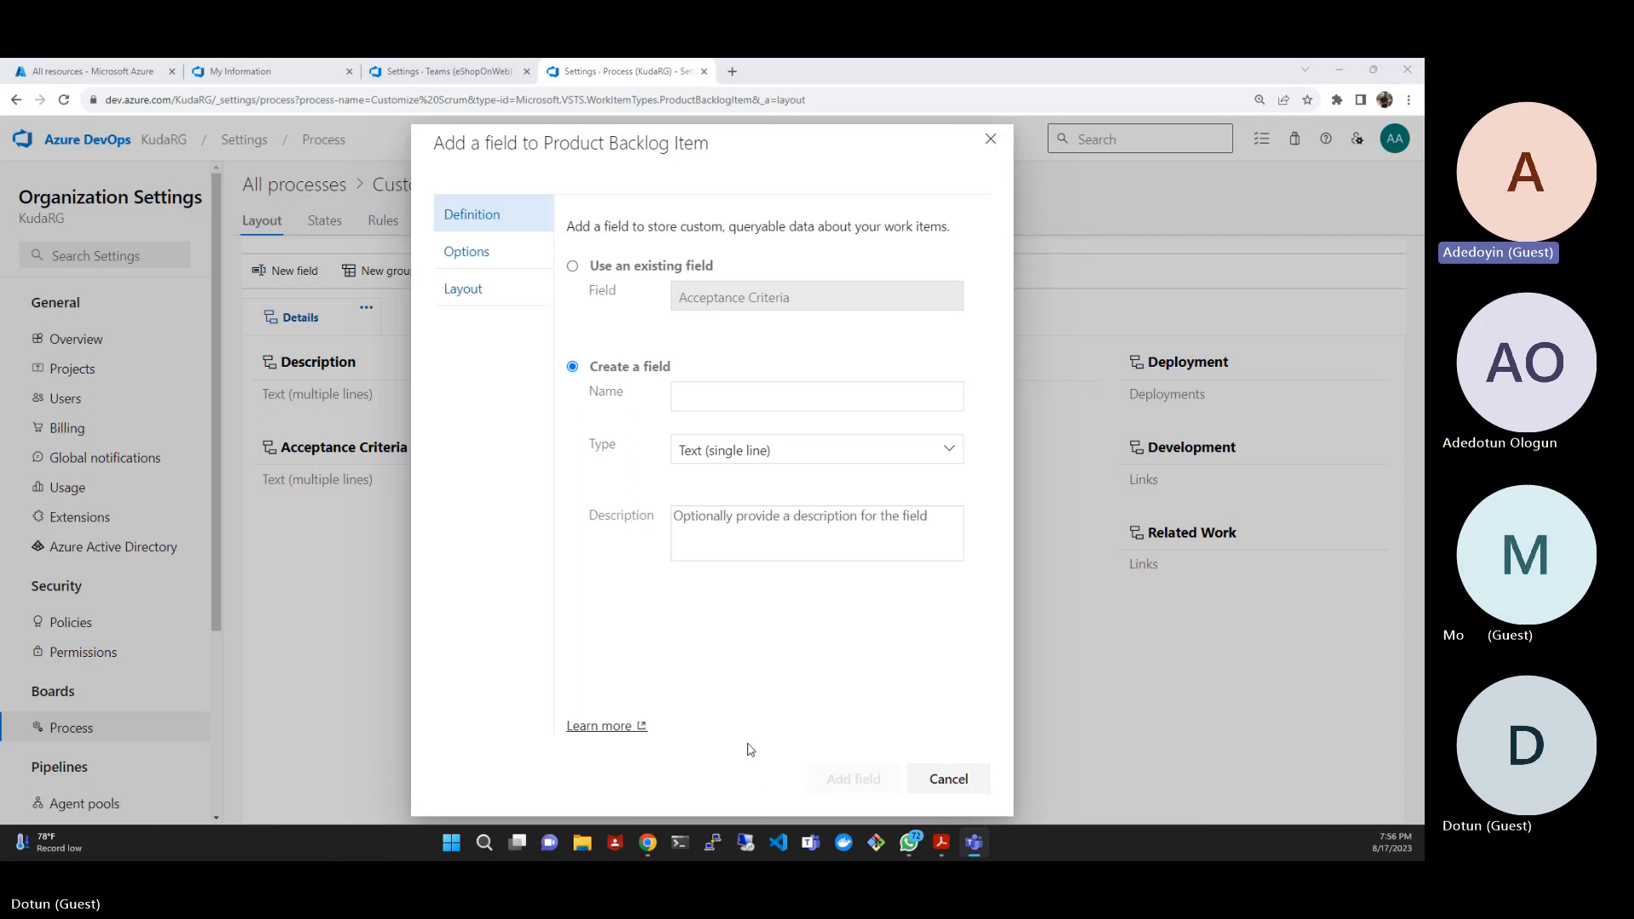
click(693, 395)
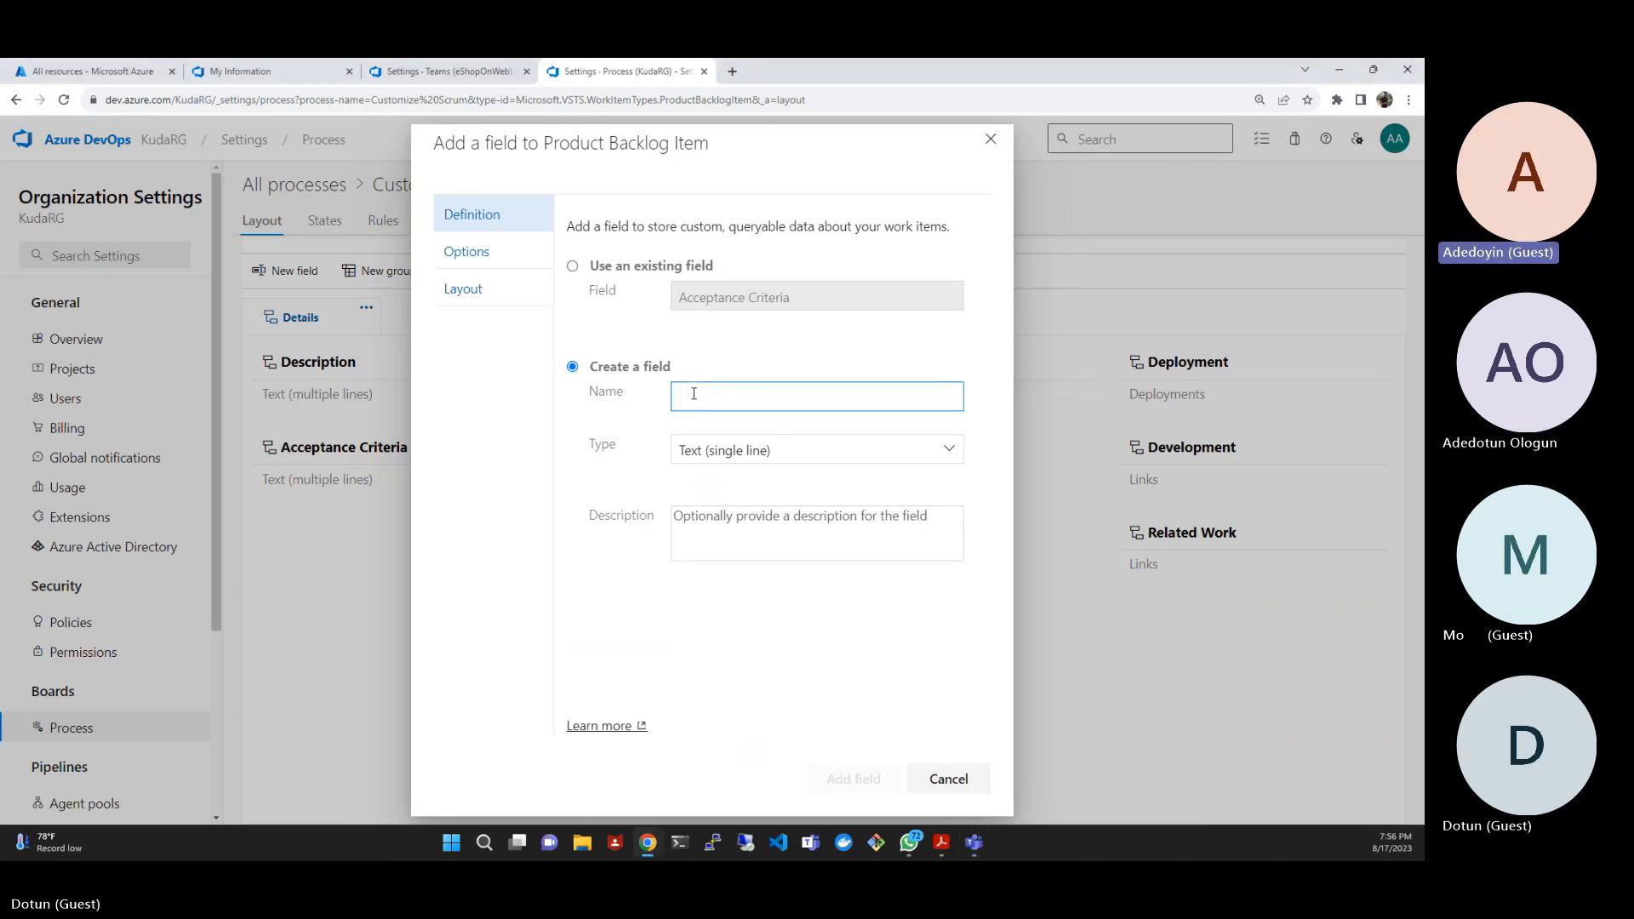
text(EShop Ticket ID)
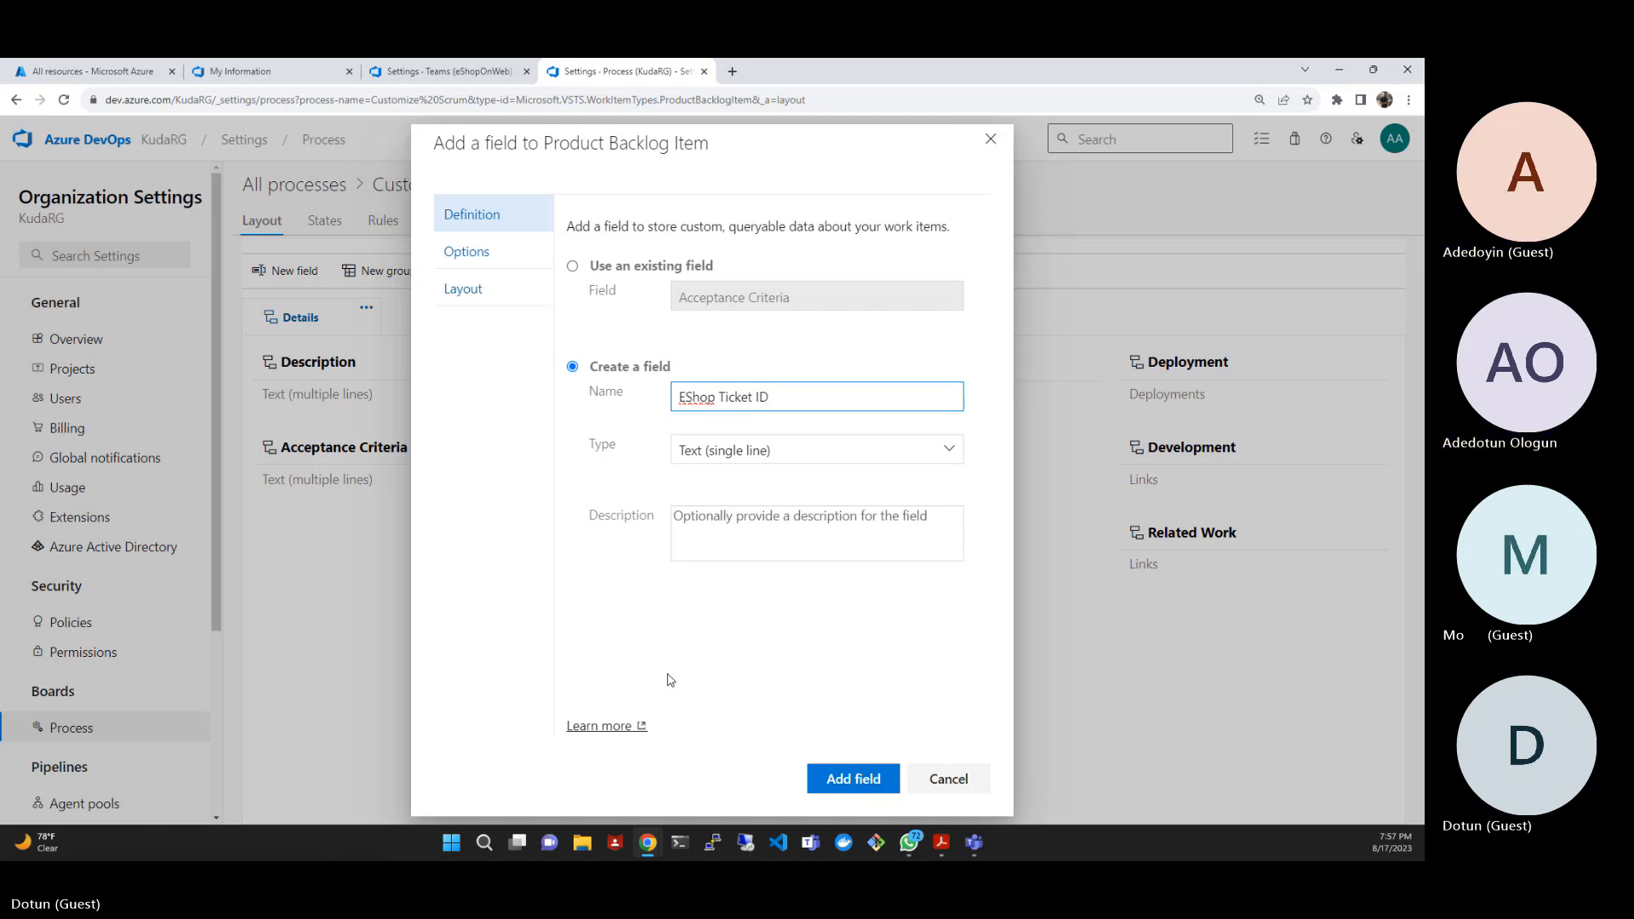
- Set the new field's label on the work item form to Ticket ID
click(451, 292)
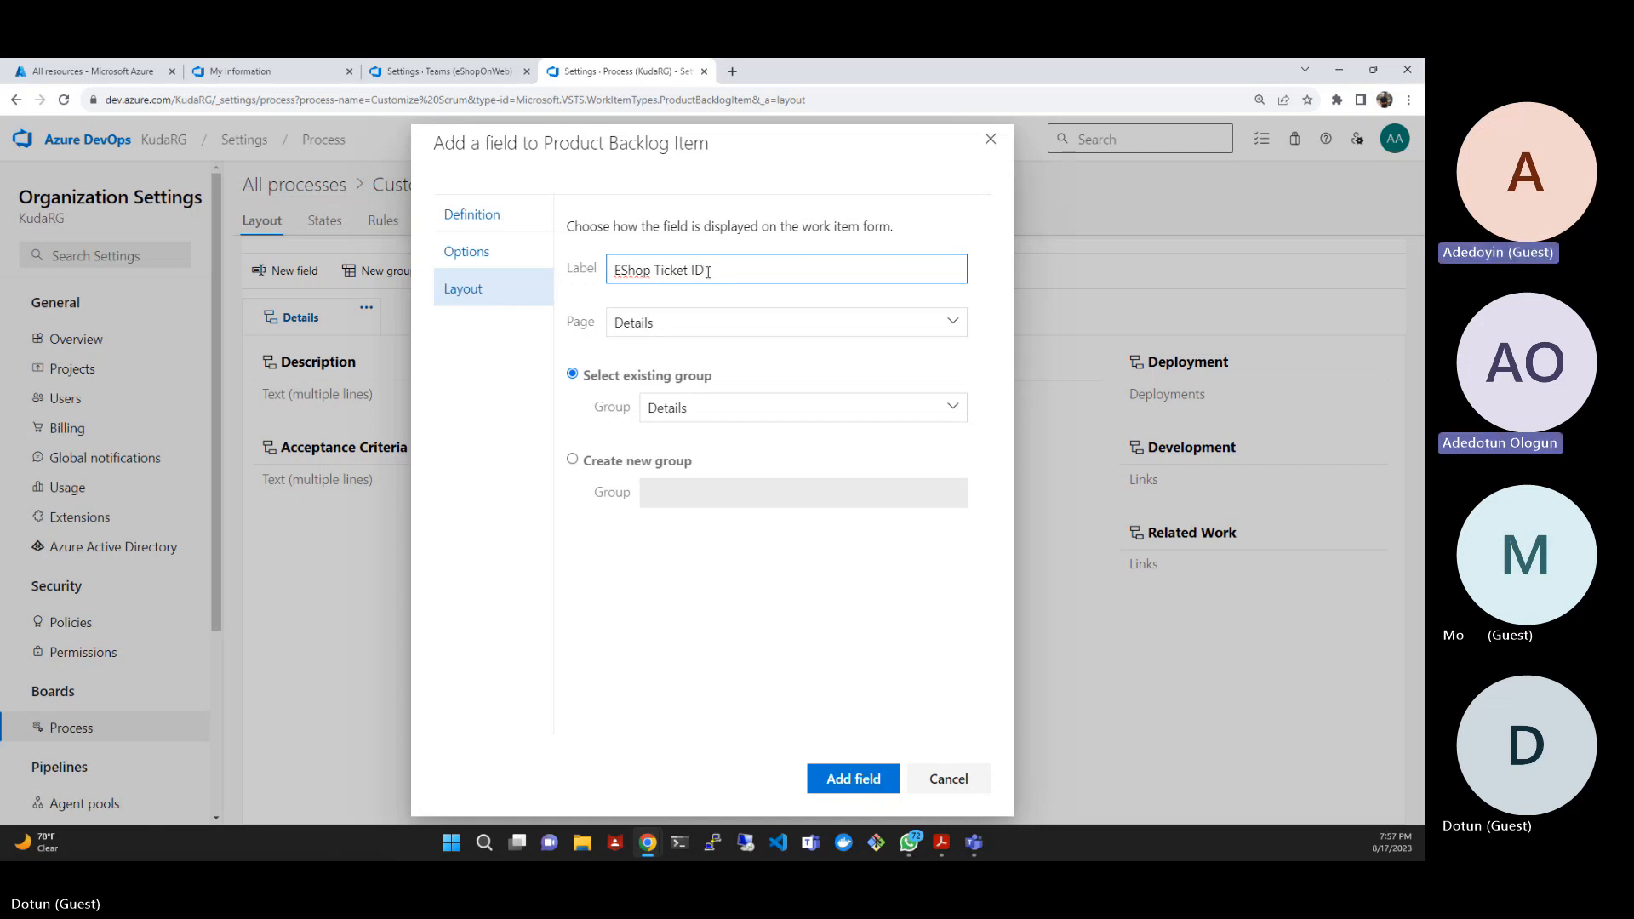
click(652, 270)
key(BackSpace)
key(BackSpace)
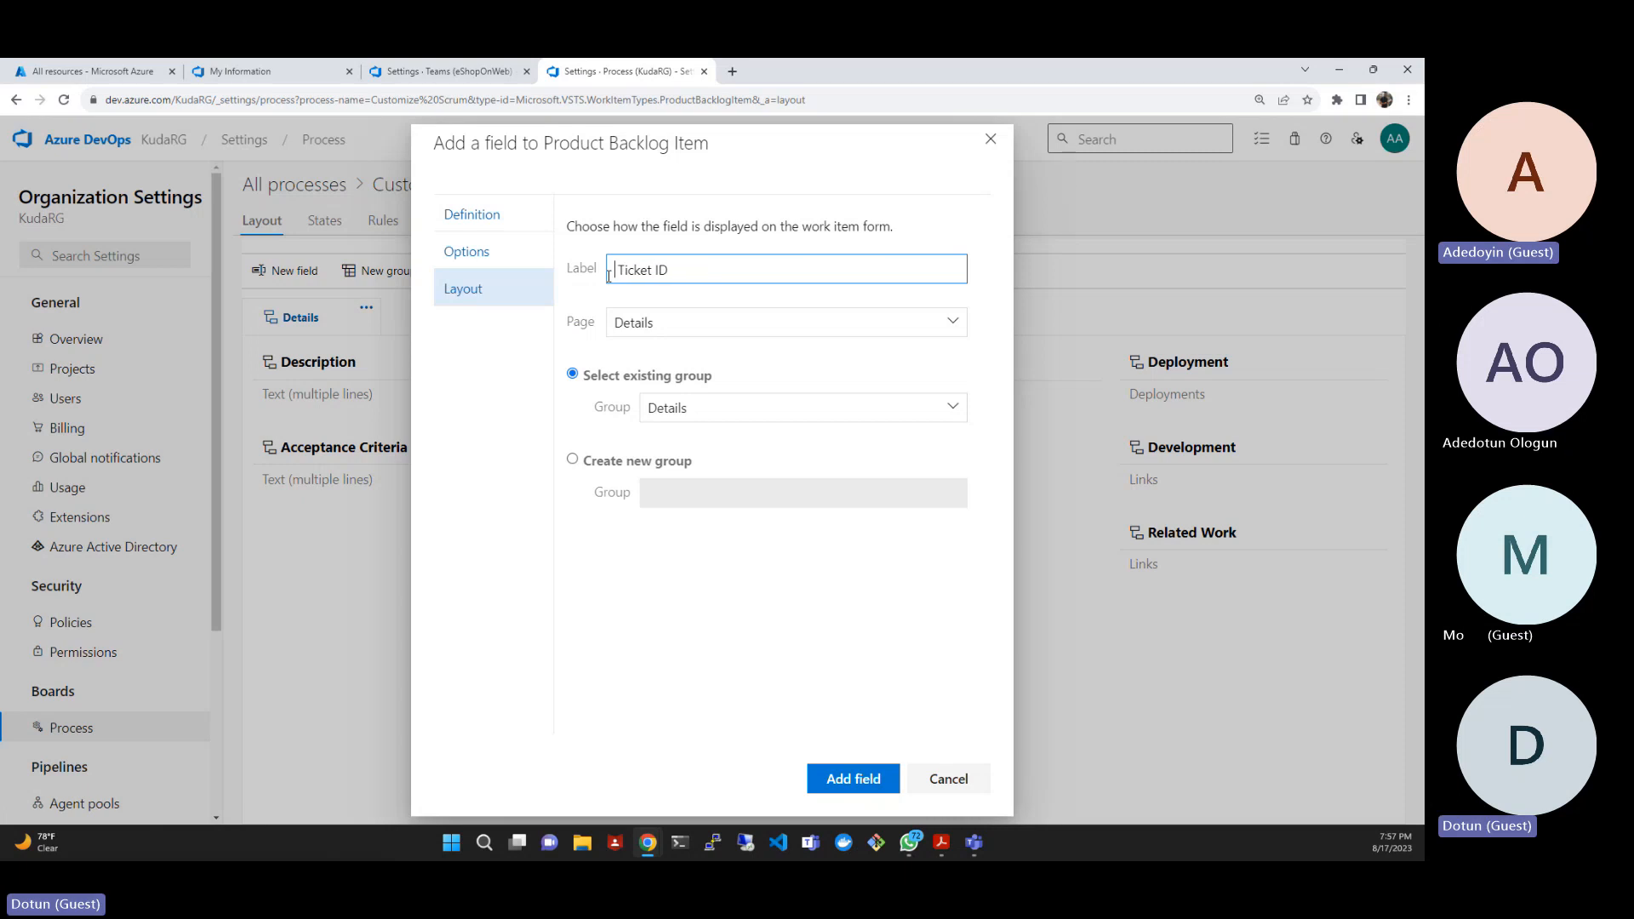
key(Right)
key(BackSpace)
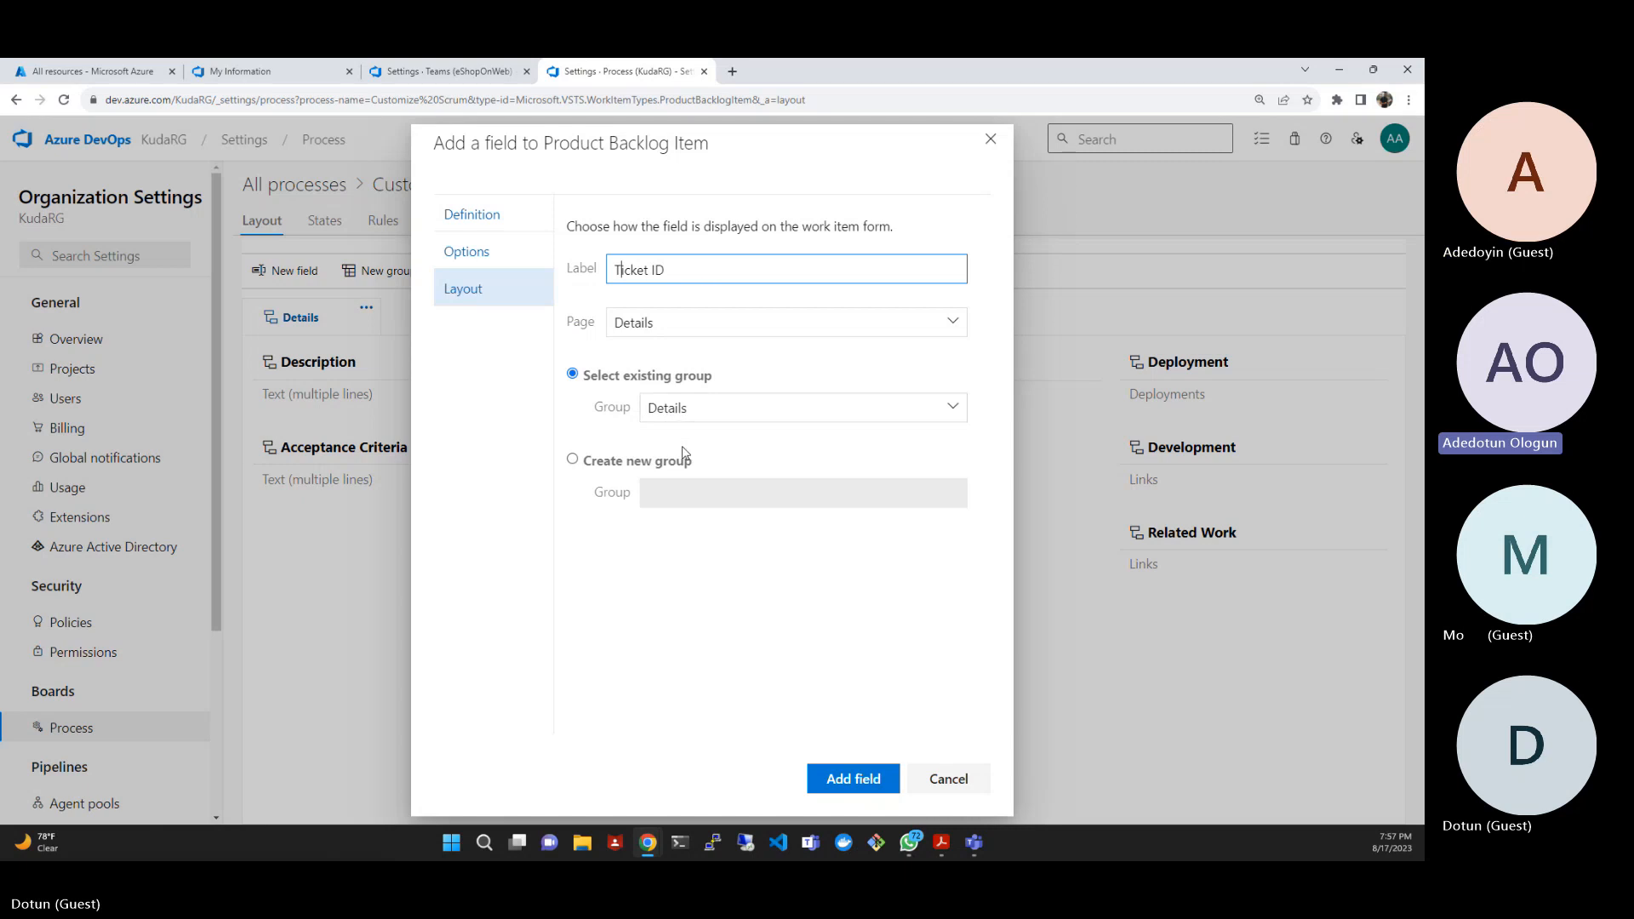
- Choose to place the field in a newly created group on the Details page
click(572, 460)
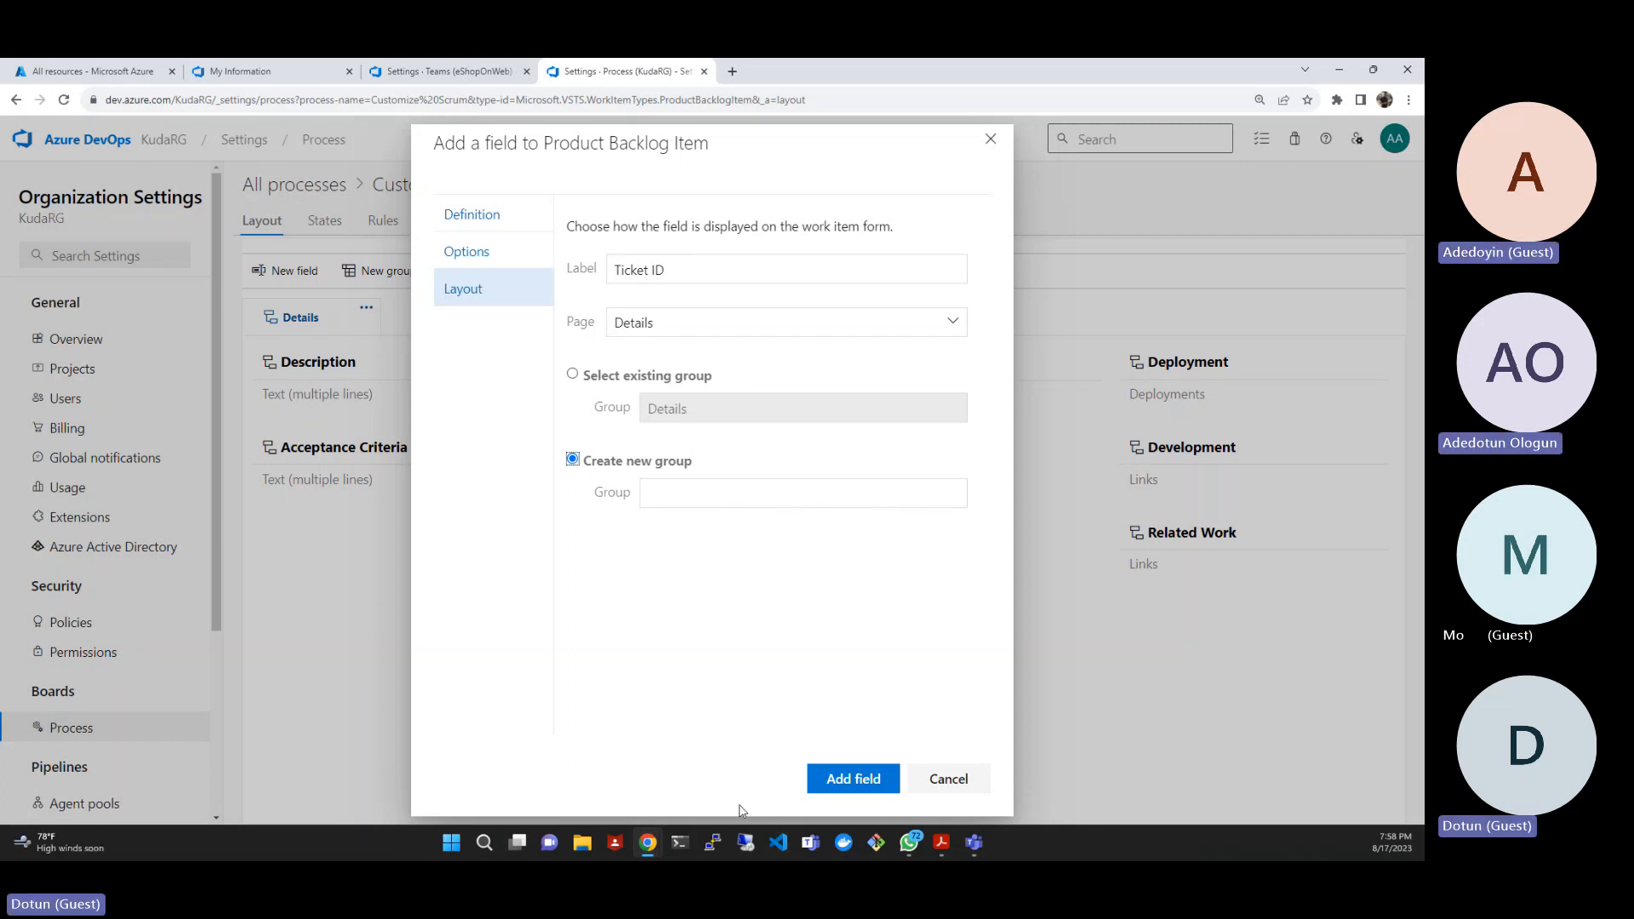
click(682, 487)
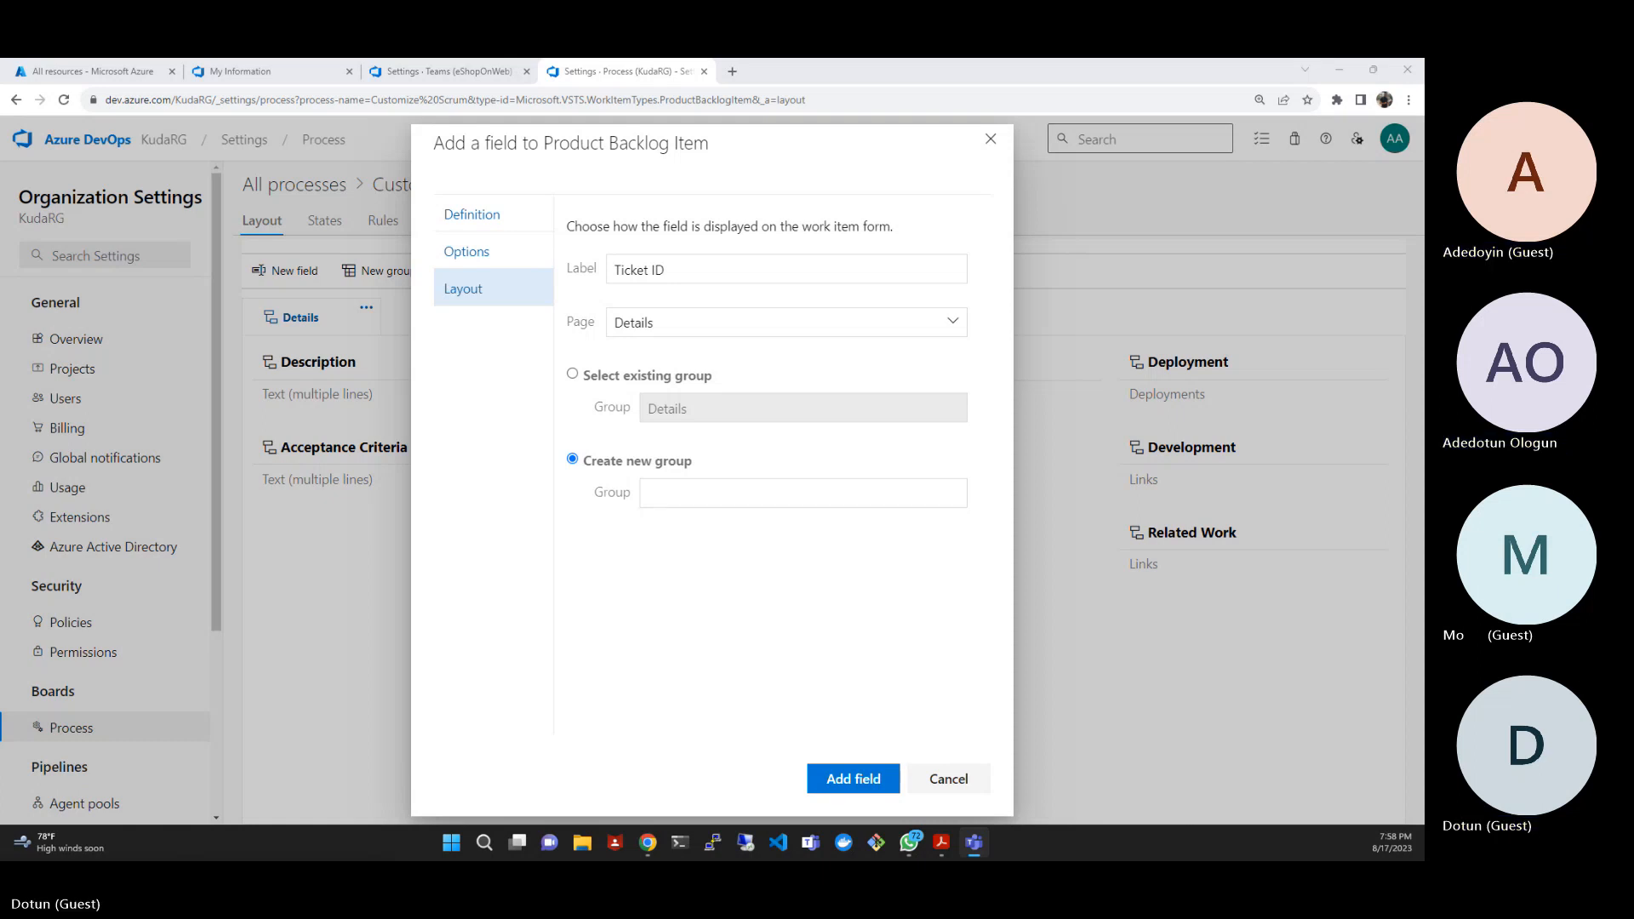
click(673, 496)
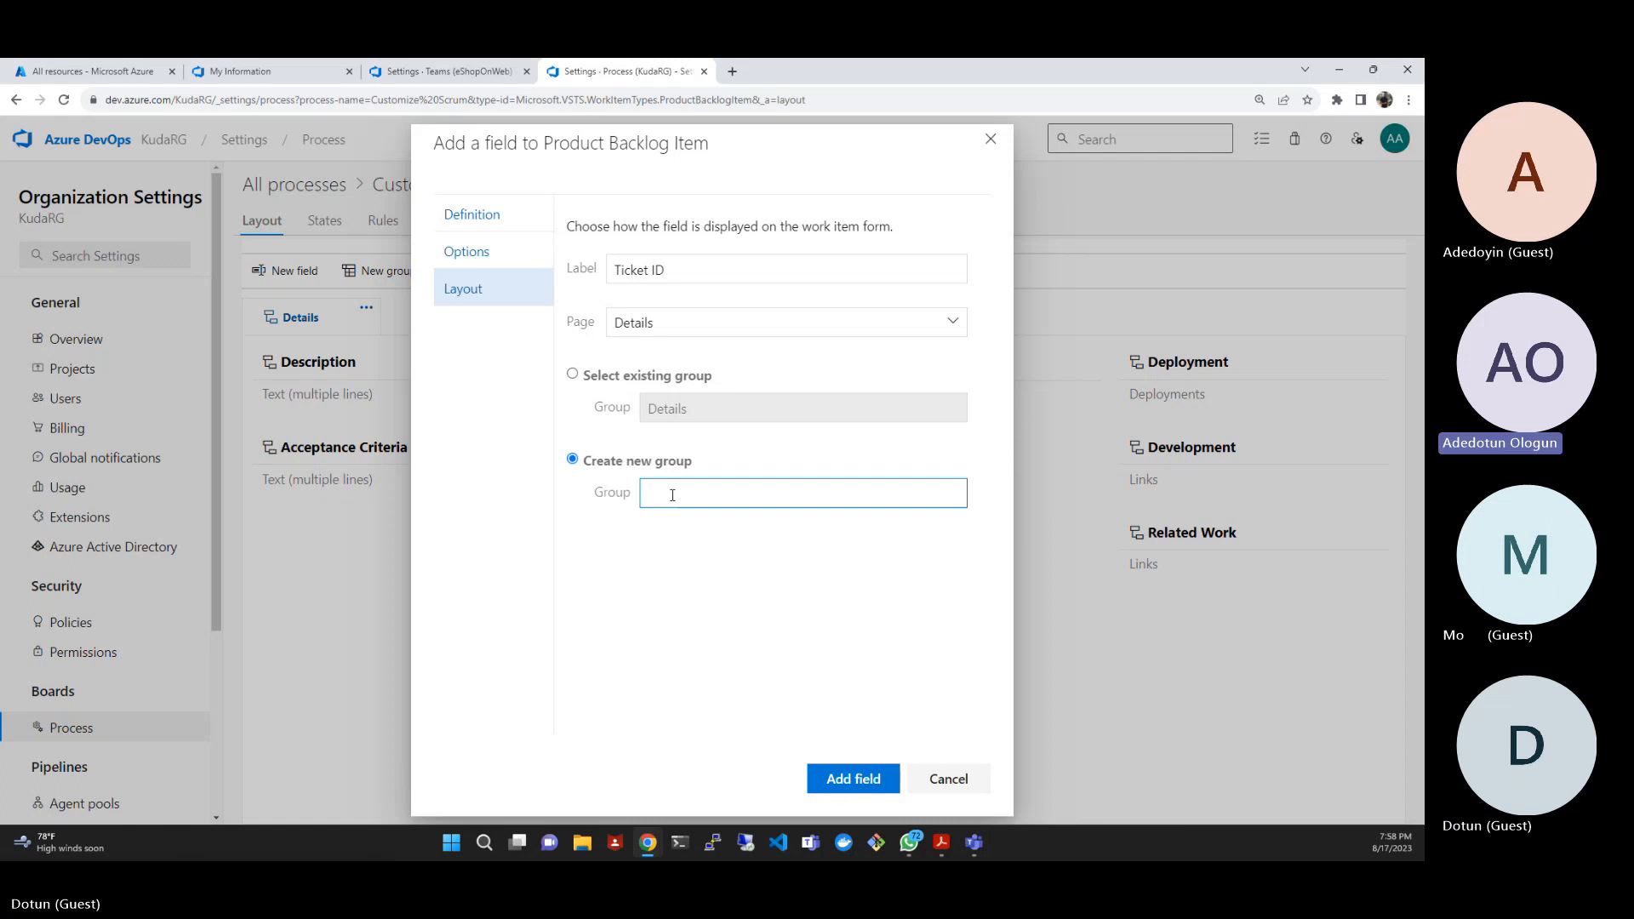
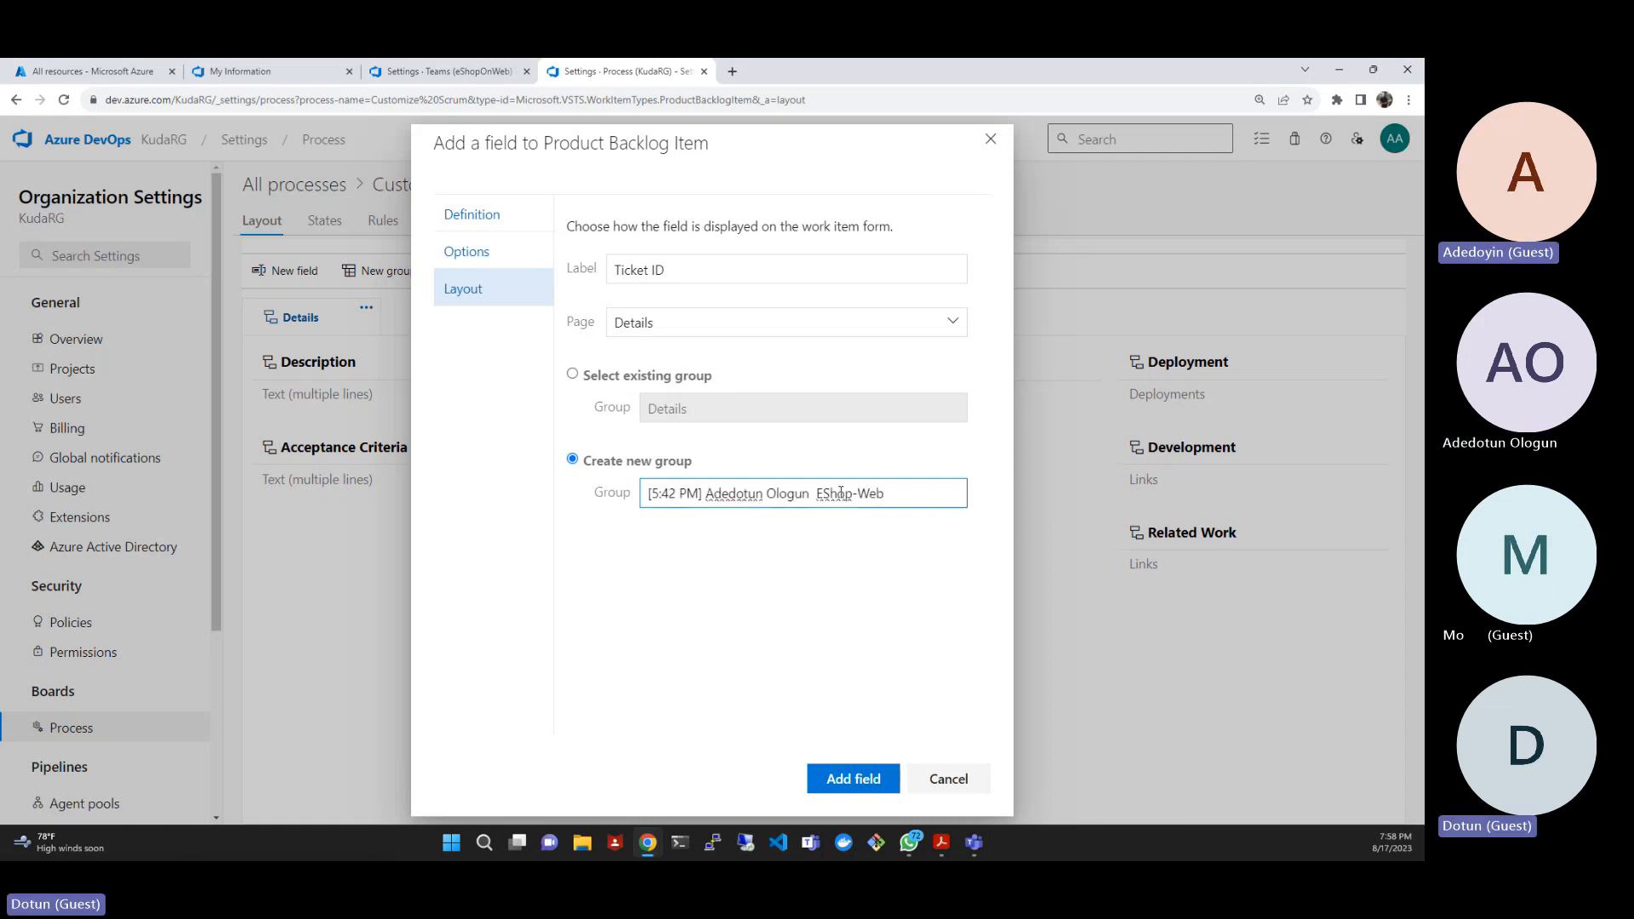
- Paste the copied team name as the new group's name and trim it to EShop-Web
click(810, 500)
key(BackSpace)
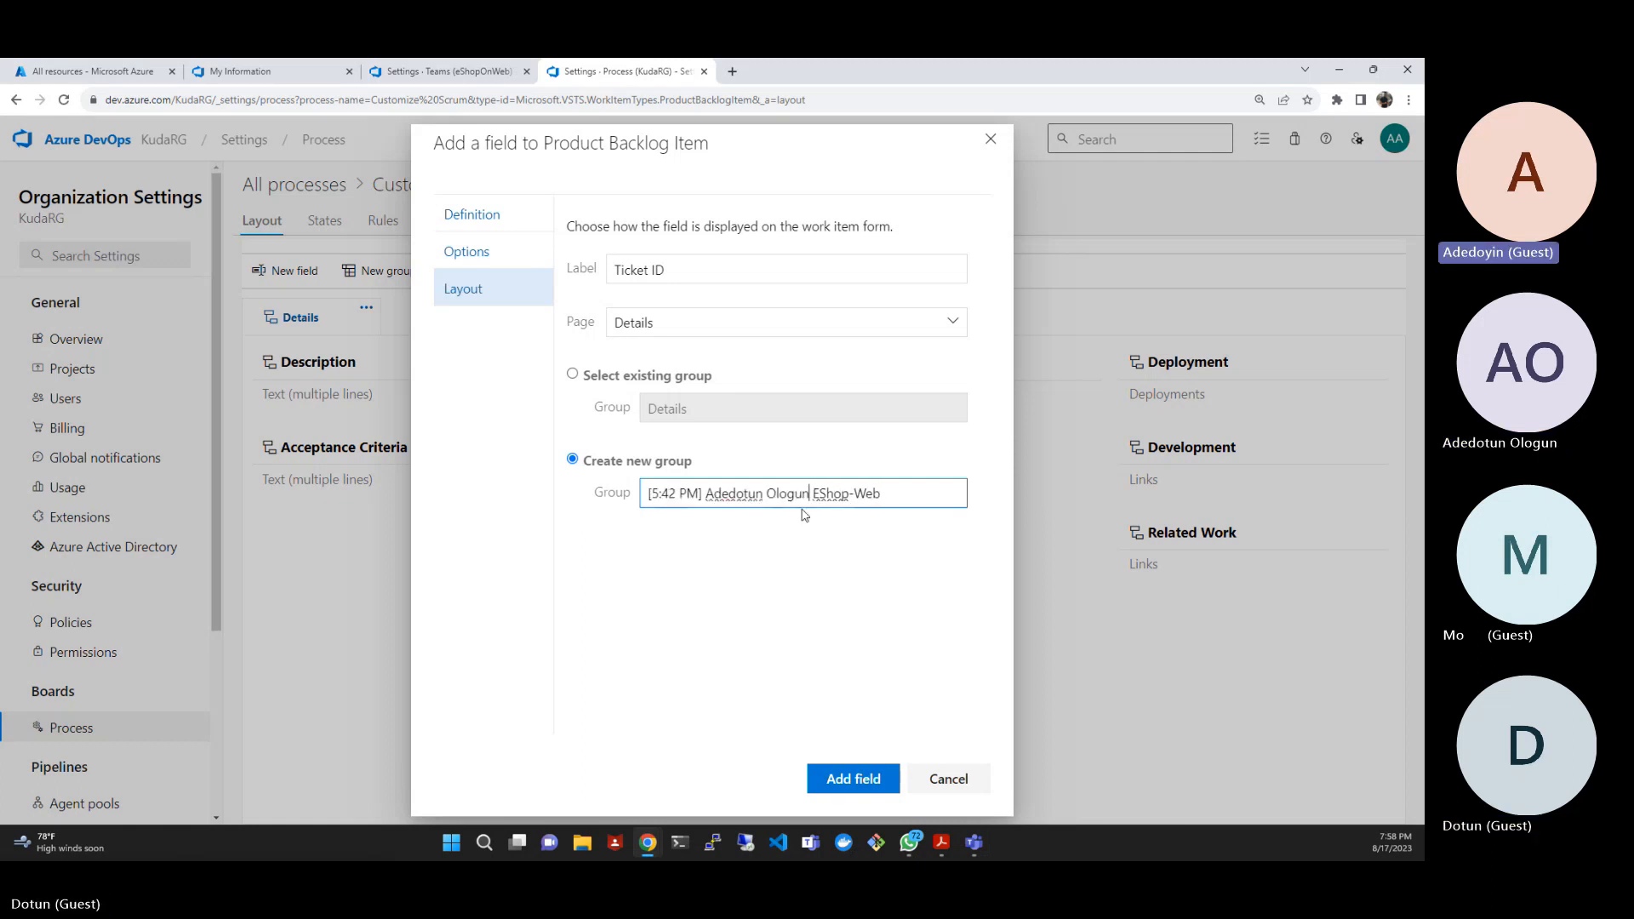
key(BackSpace)
key(BackSpace)
key(BackSpace)
key(BackSpace)
key(BackSpace)
key(BackSpace)
key(BackSpace)
key(BackSpace)
key(BackSpace)
key(BackSpace)
key(BackSpace)
key(BackSpace)
key(BackSpace)
key(BackSpace)
key(BackSpace)
key(BackSpace)
key(BackSpace)
key(BackSpace)
key(BackSpace)
key(BackSpace)
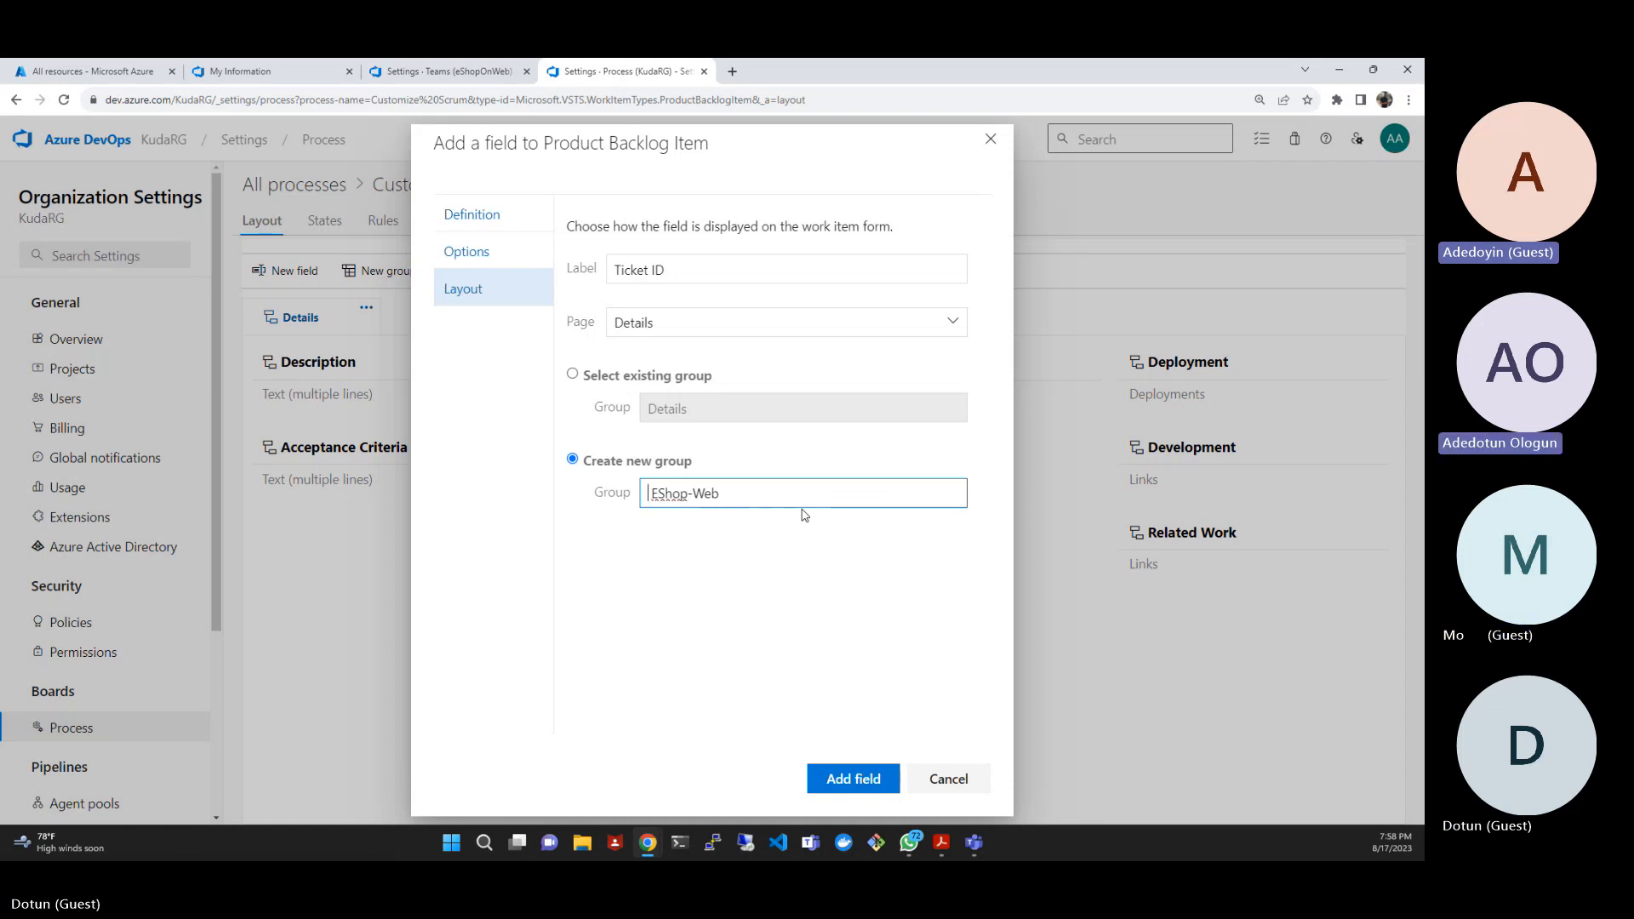
key(Delete)
key(alt+Tab)
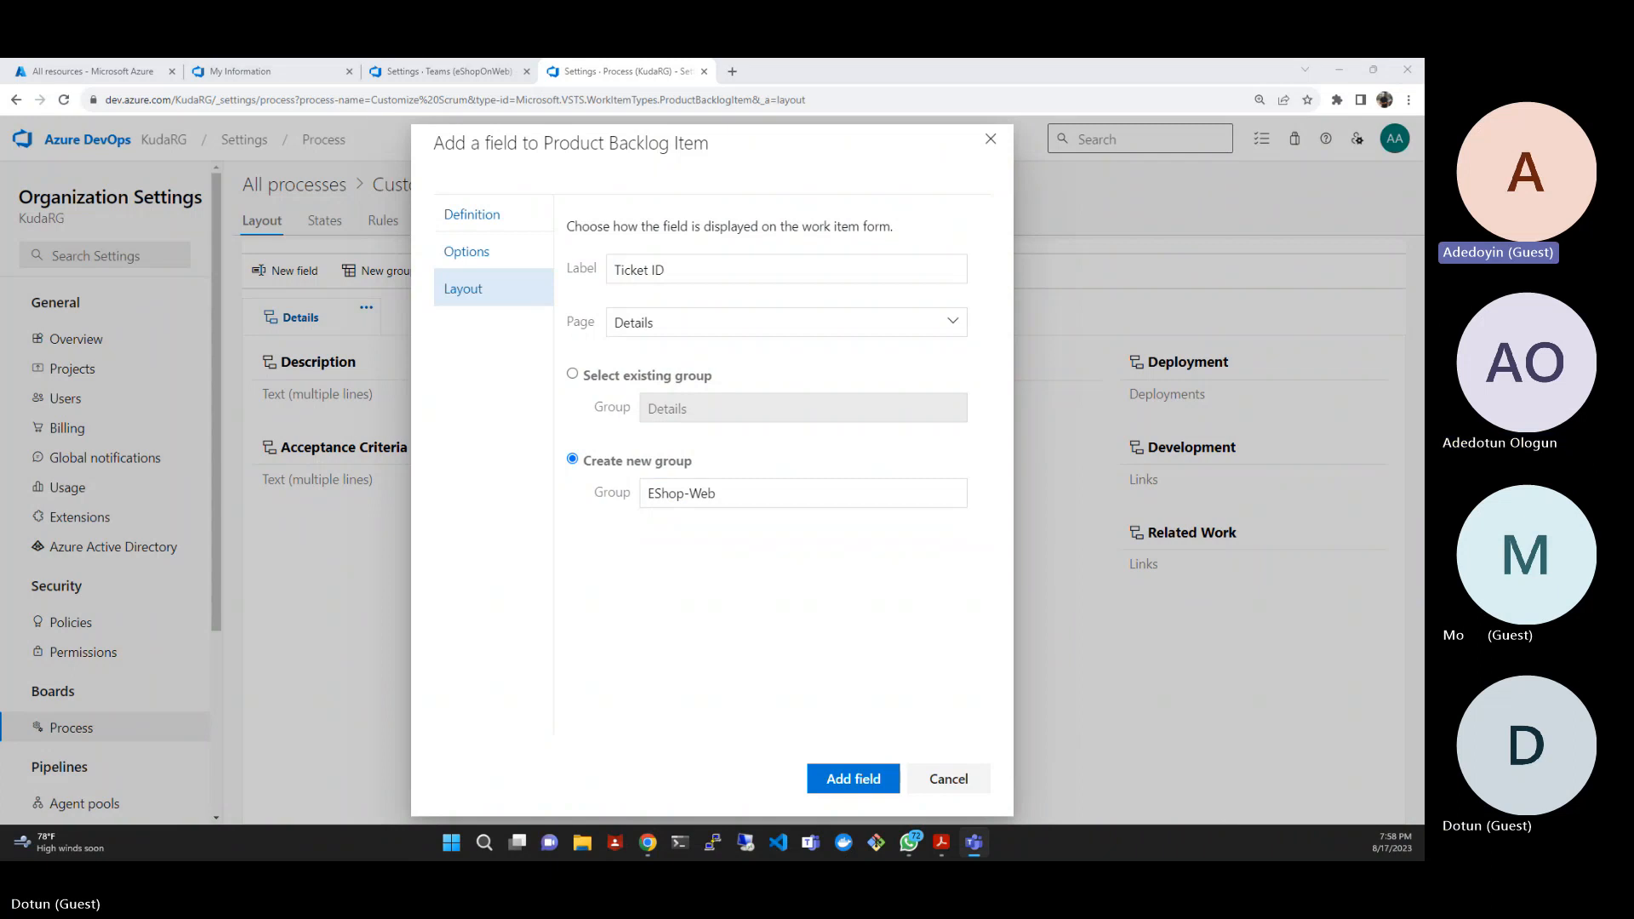
- Name the new group EShopOnWeb and add the field to Product Backlog Item
click(761, 497)
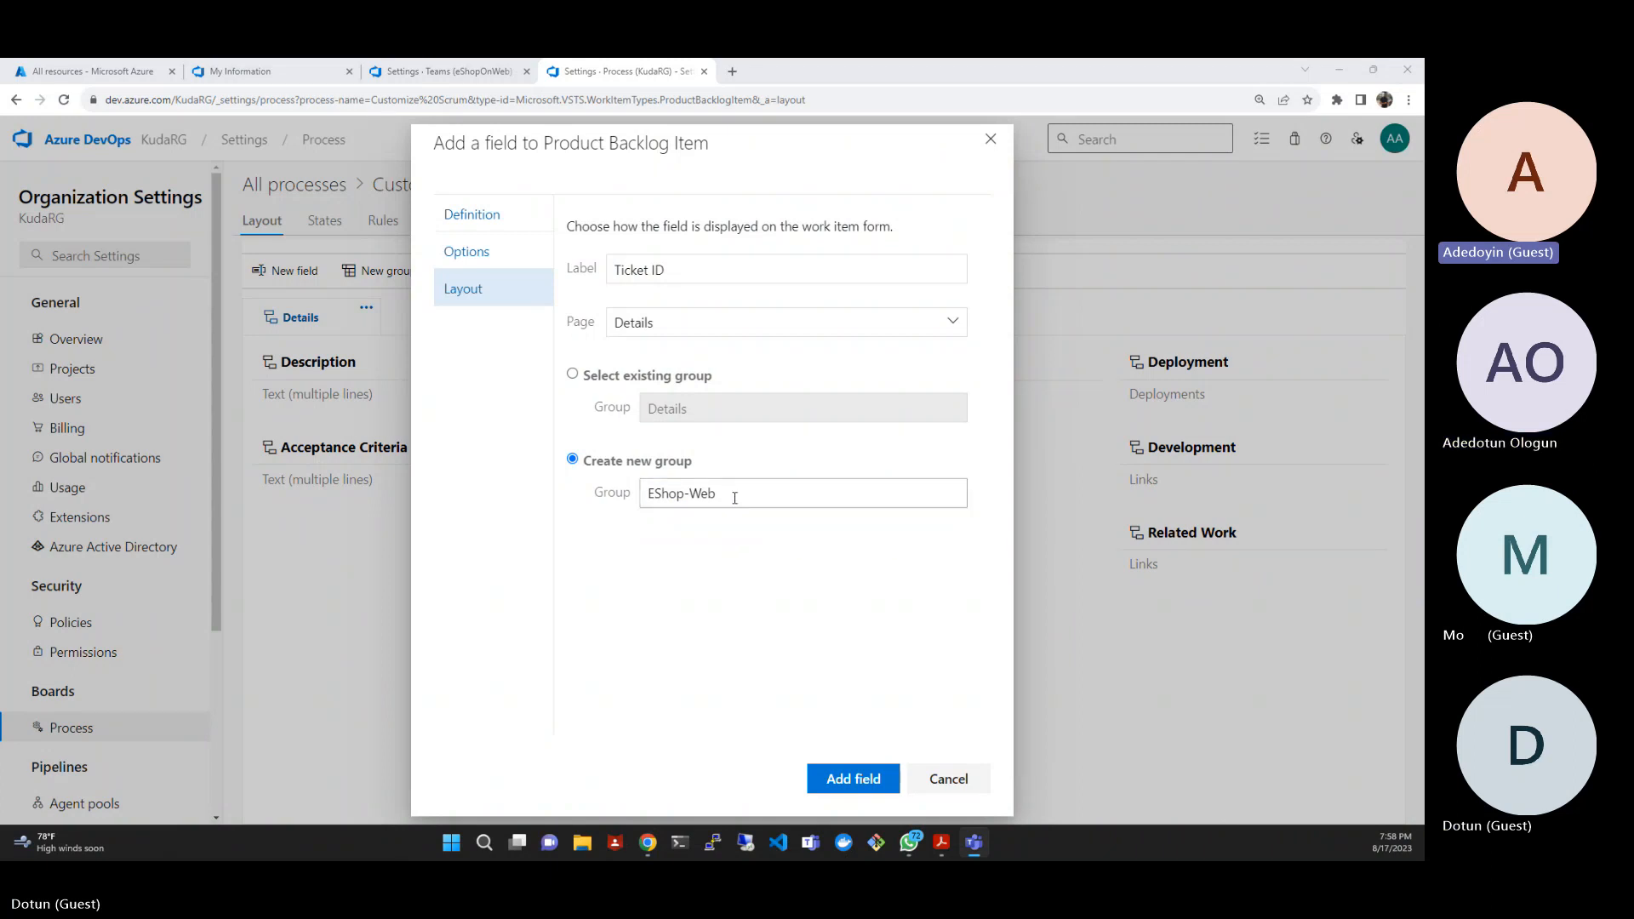
double_click(735, 498)
click(734, 497)
text(EShopOnWeb)
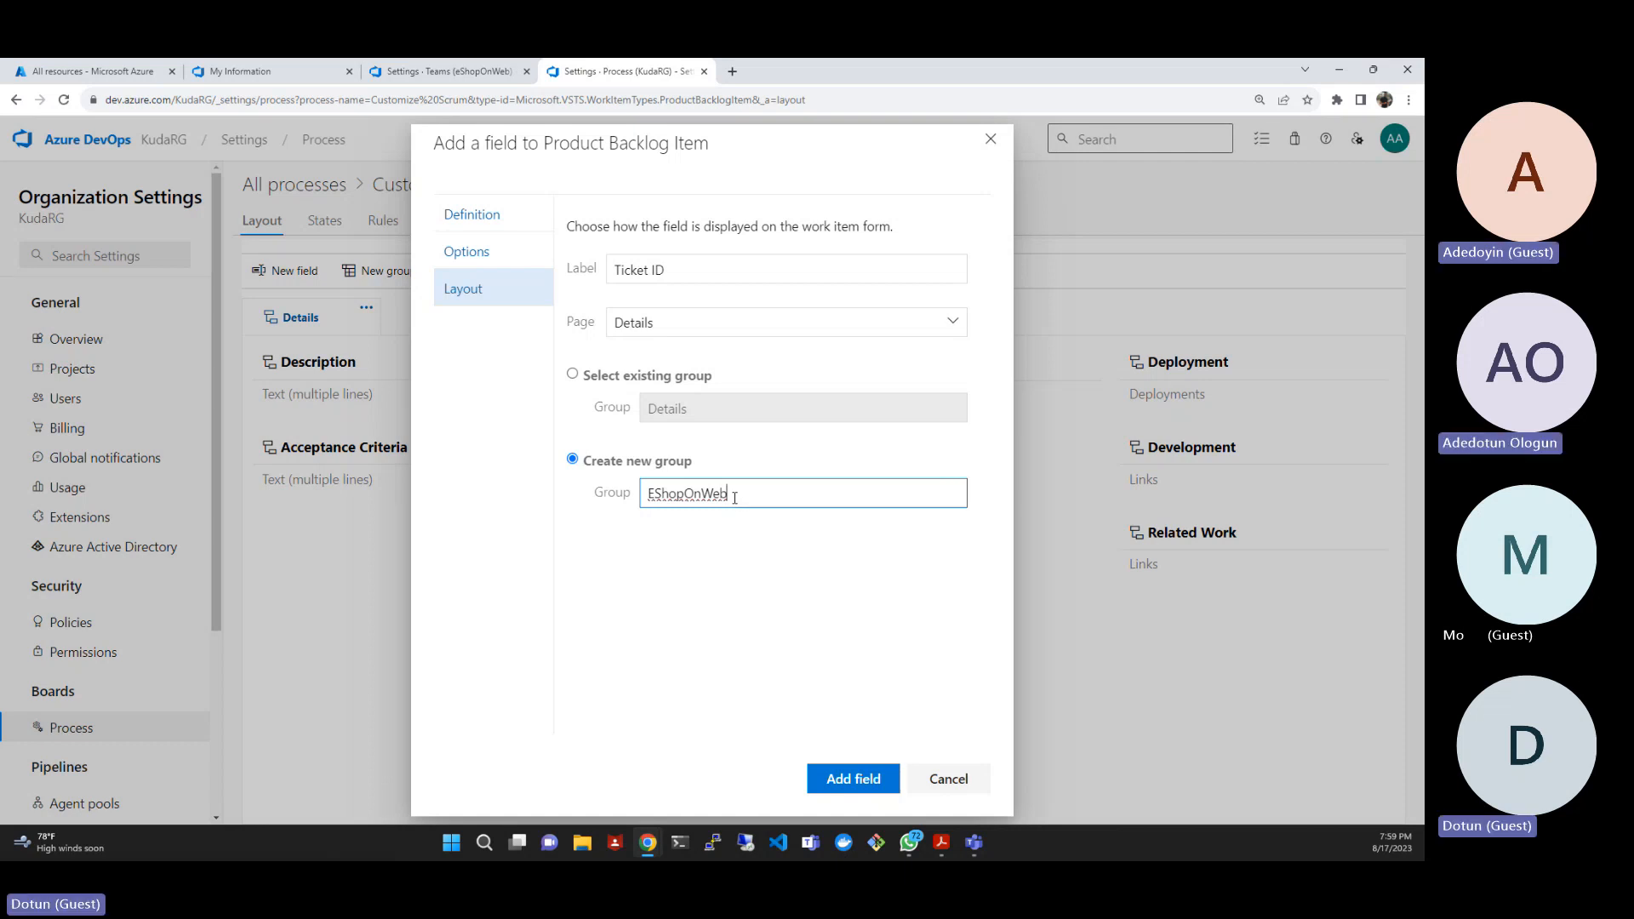
click(813, 773)
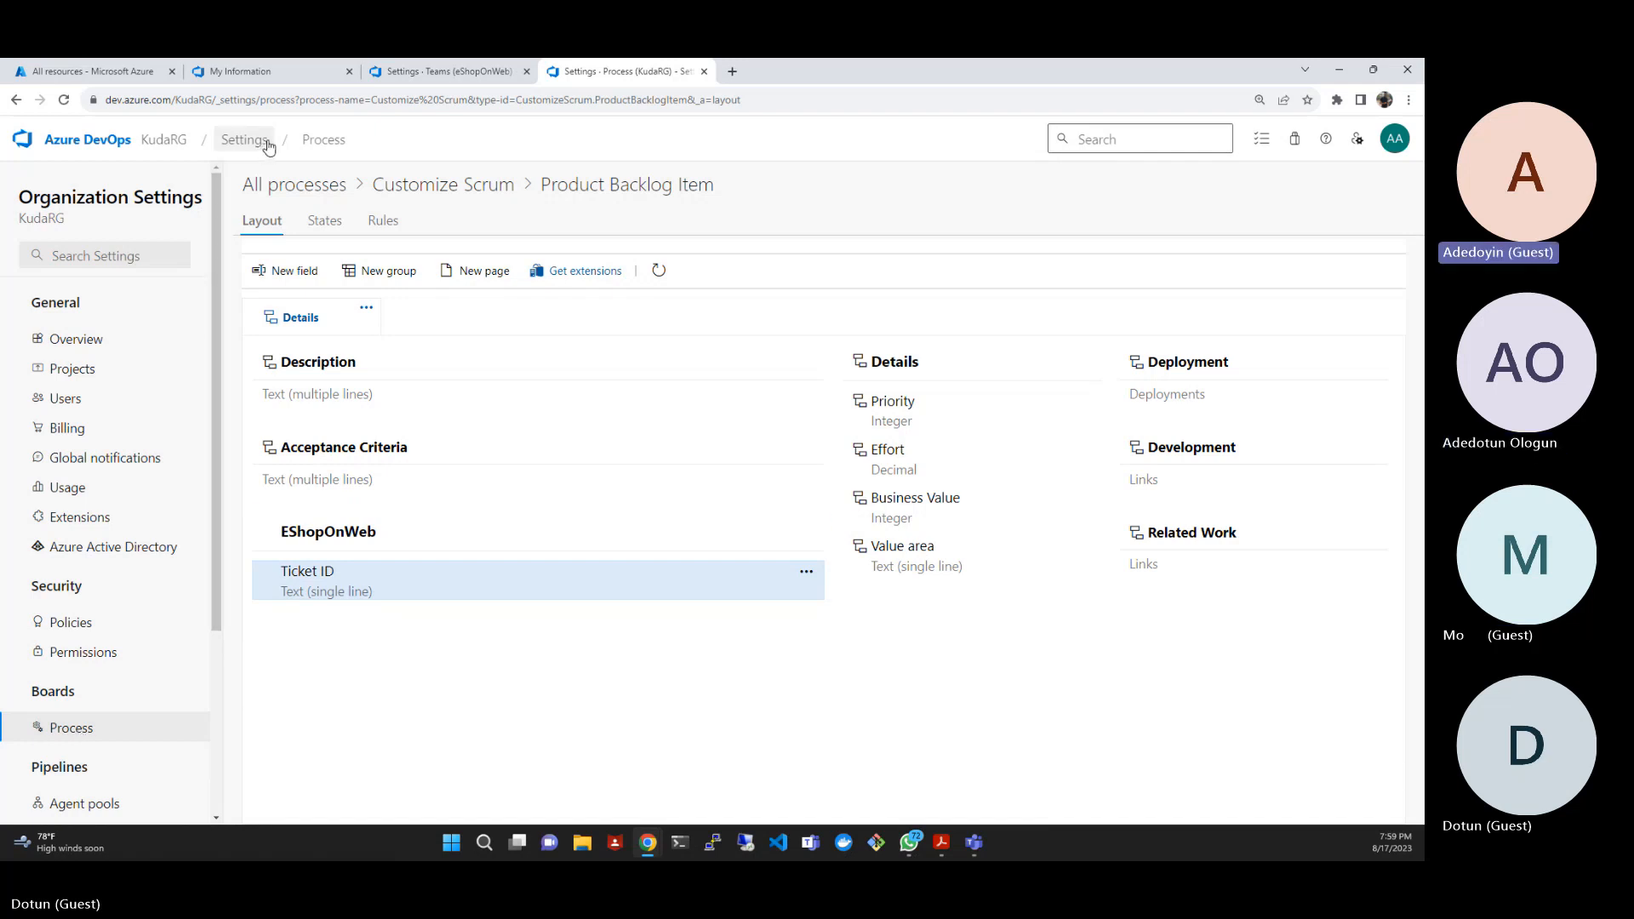
- Return to the list of all processes and open the Scrum system process
click(297, 185)
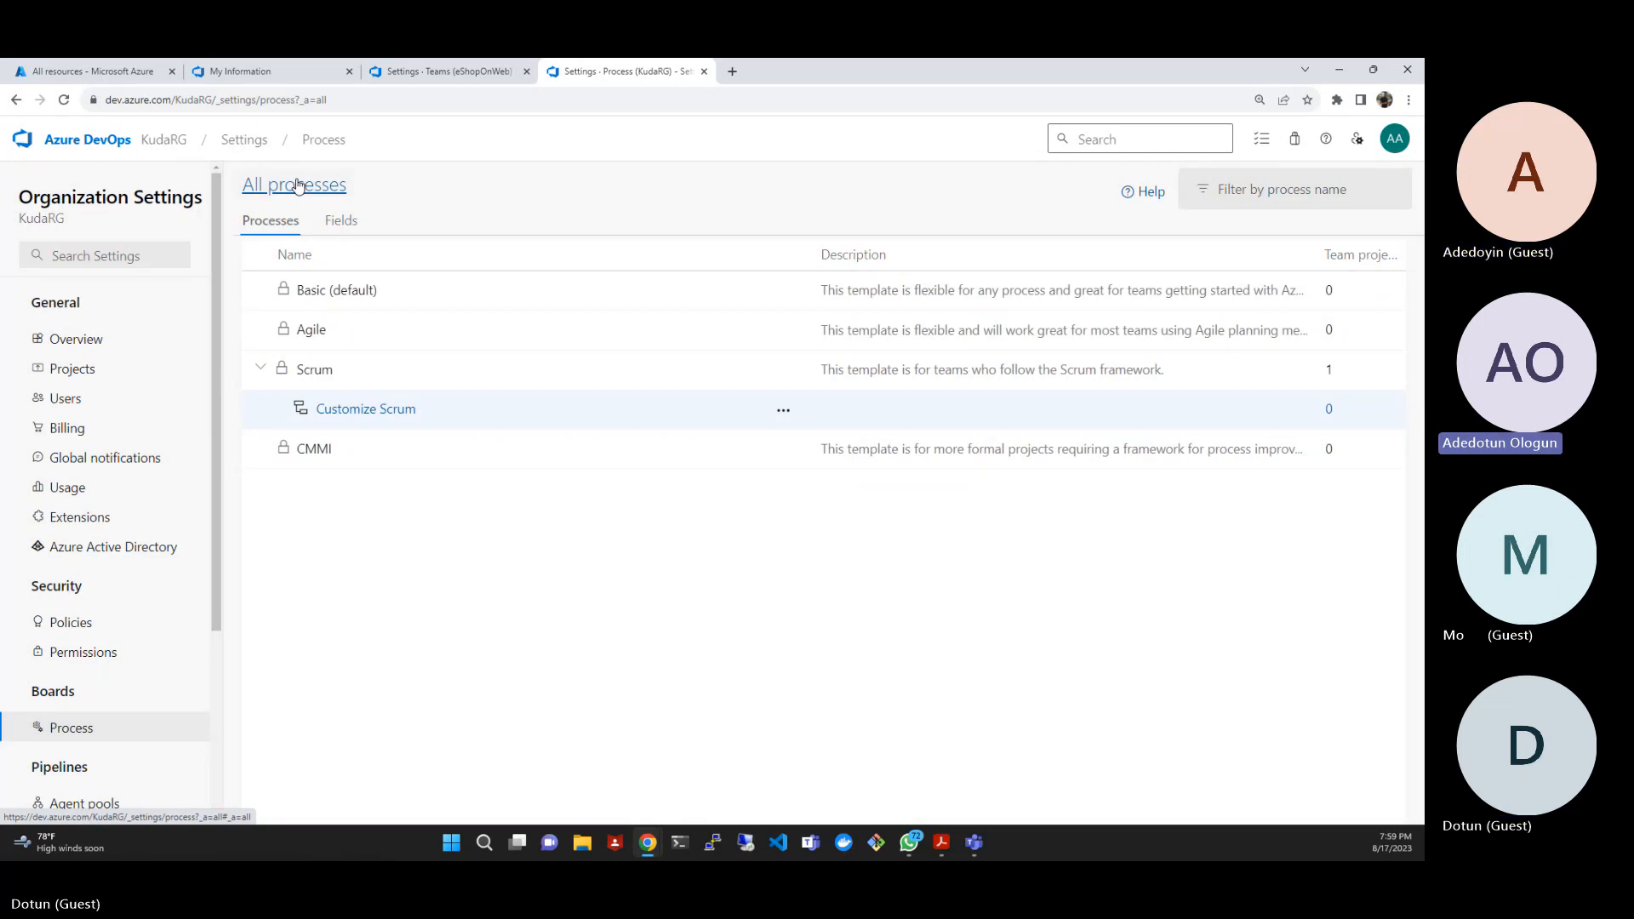
click(314, 370)
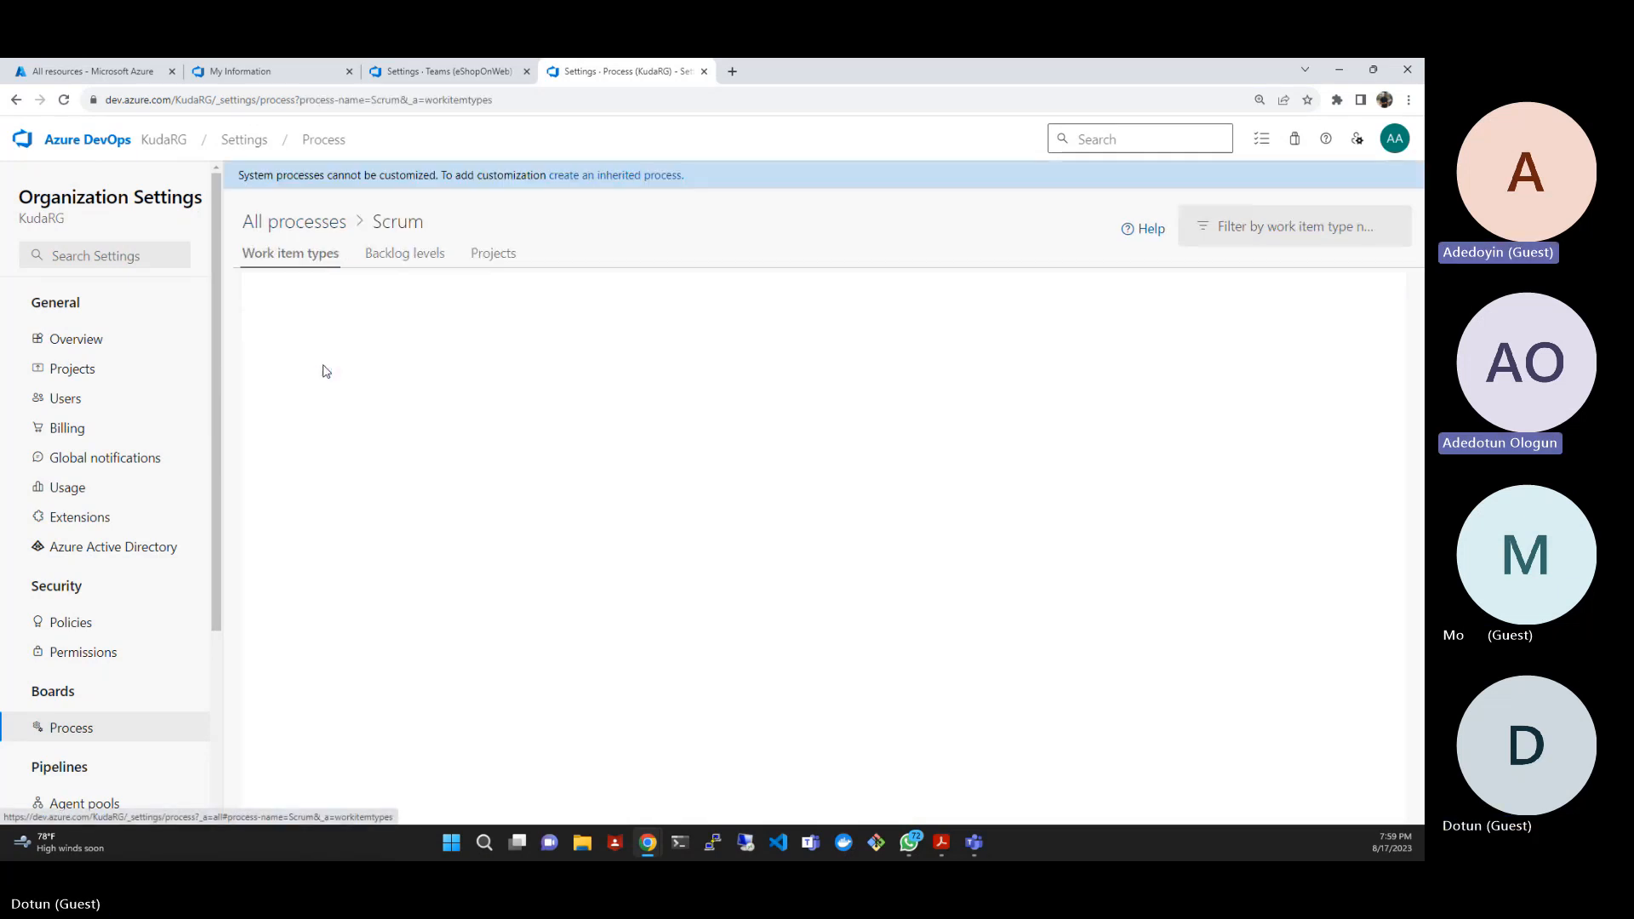
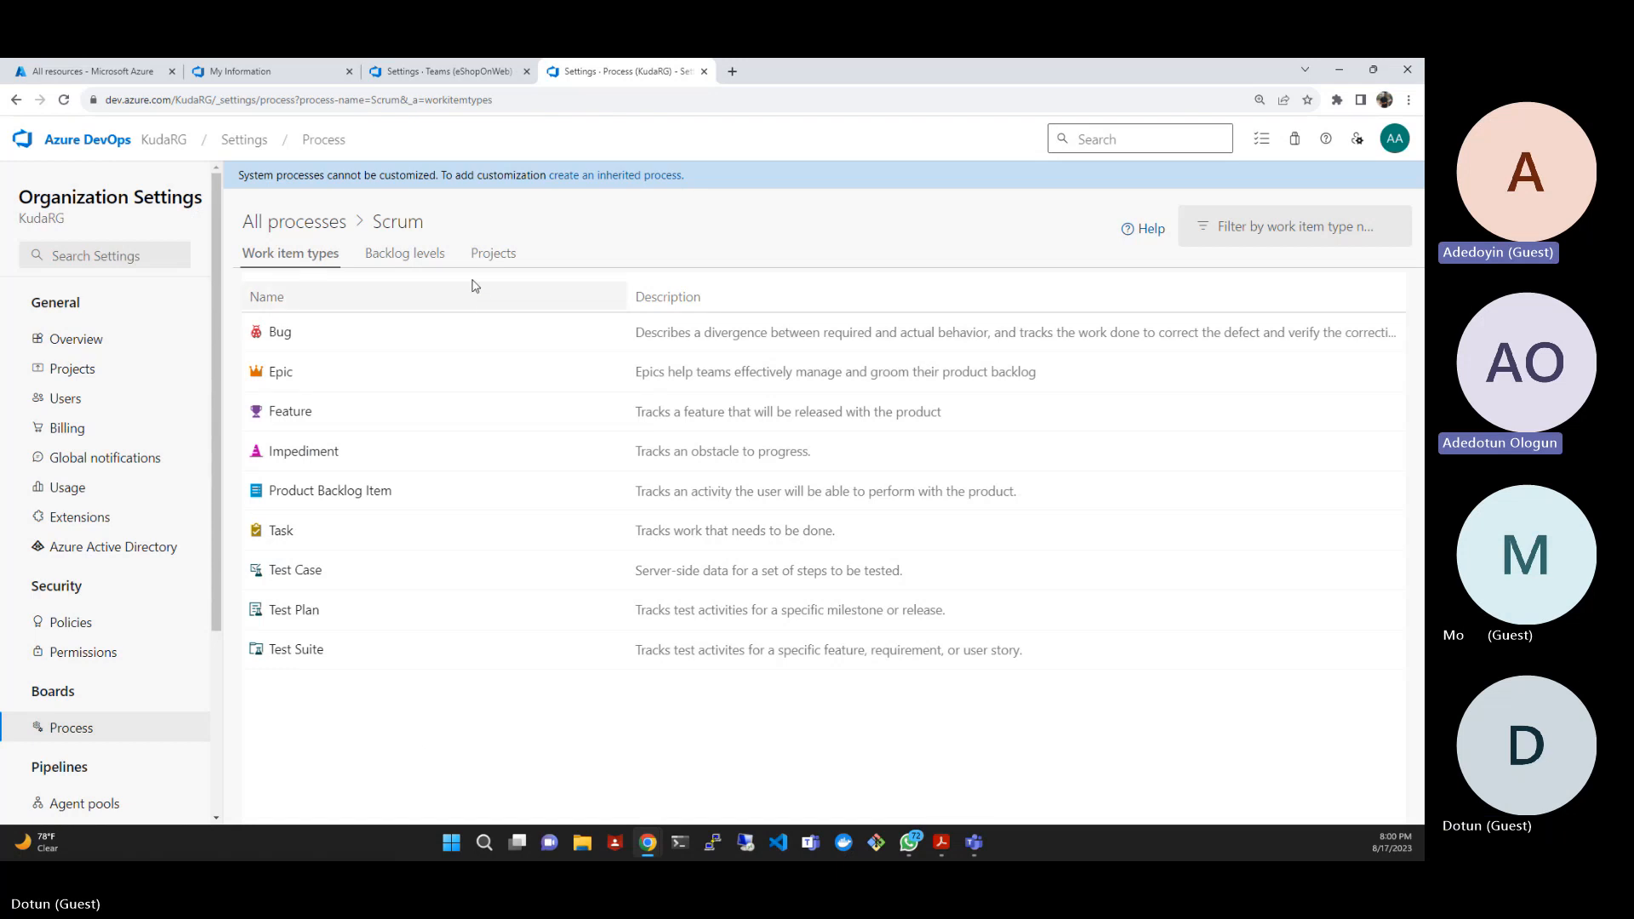
- Change the eShopOnWeb project's process from the Scrum process's project list to Customize Scrum and save it
click(427, 258)
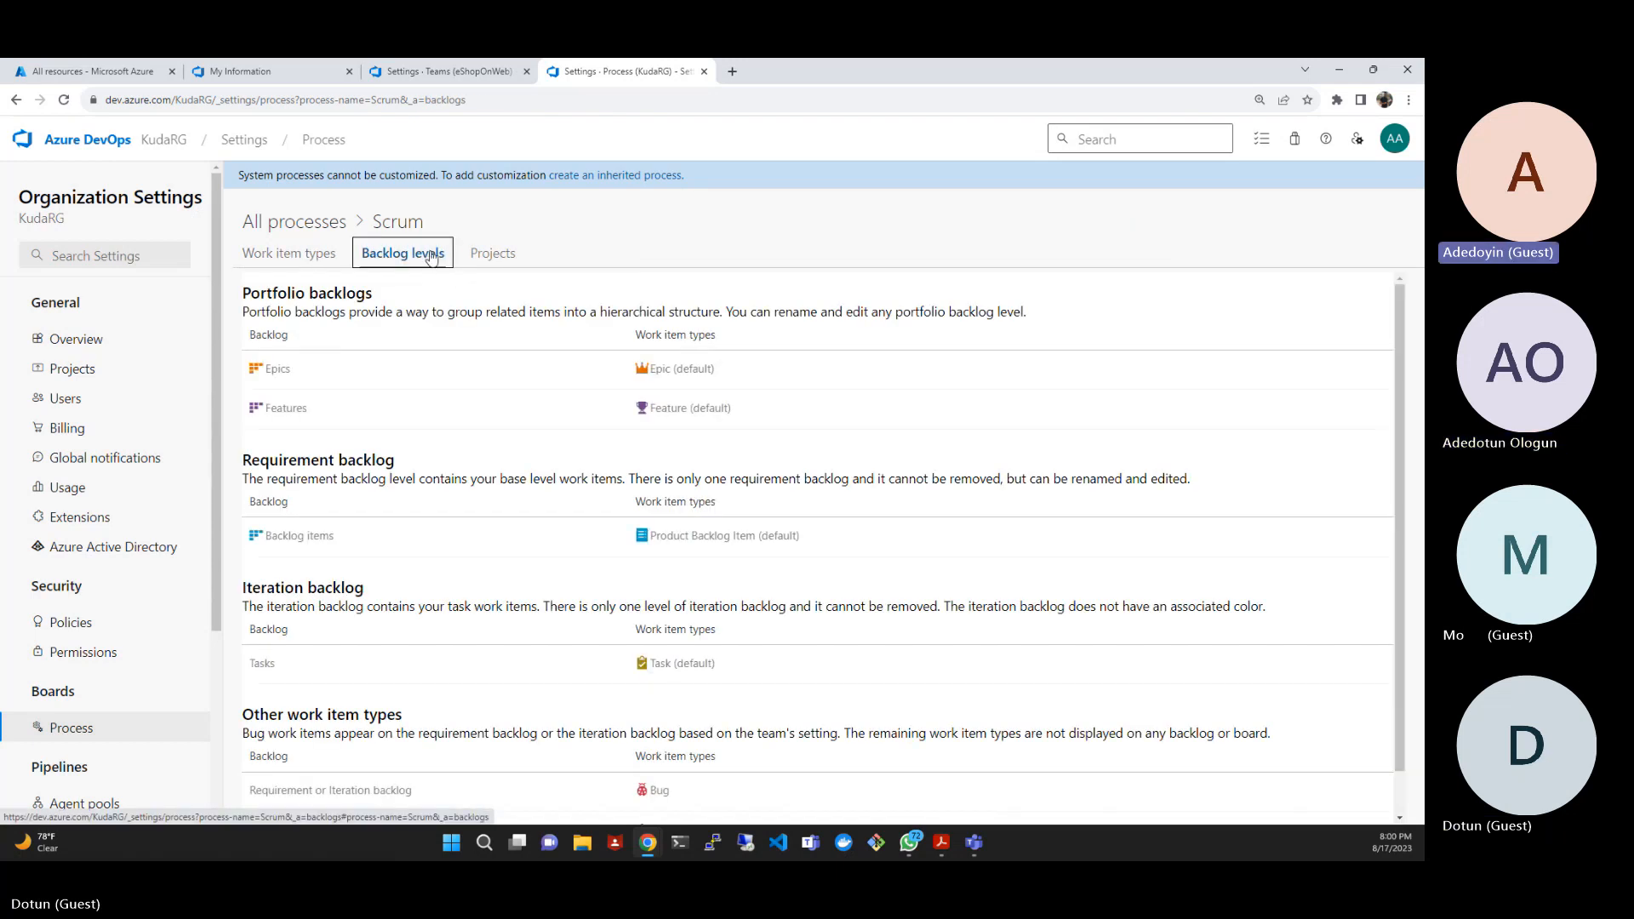
click(482, 255)
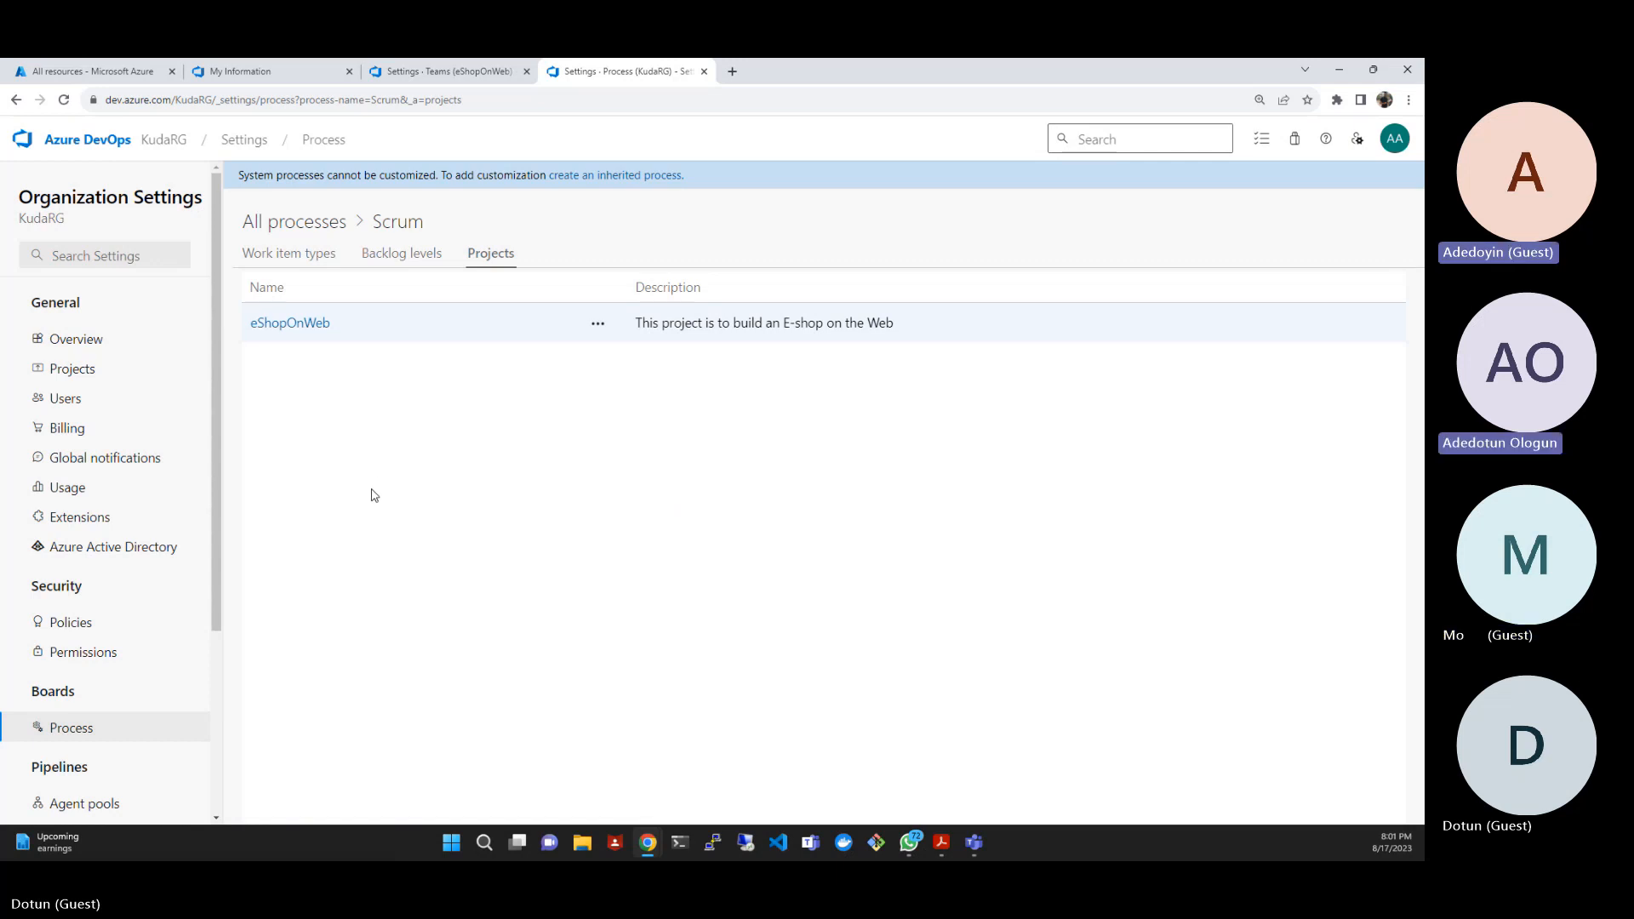
click(594, 323)
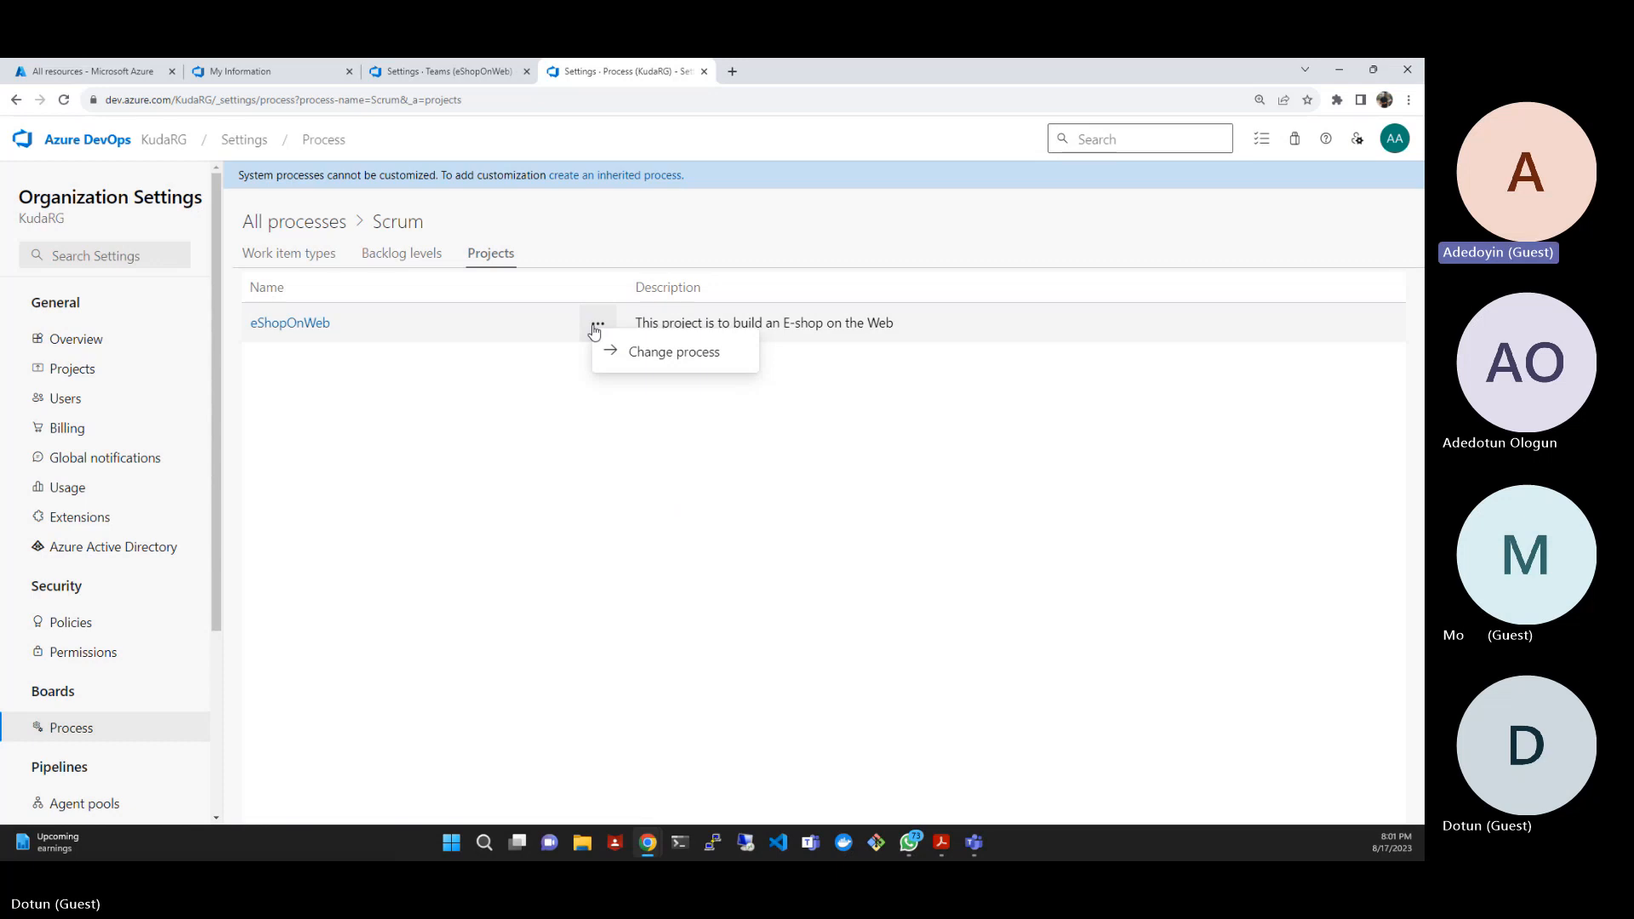
click(646, 354)
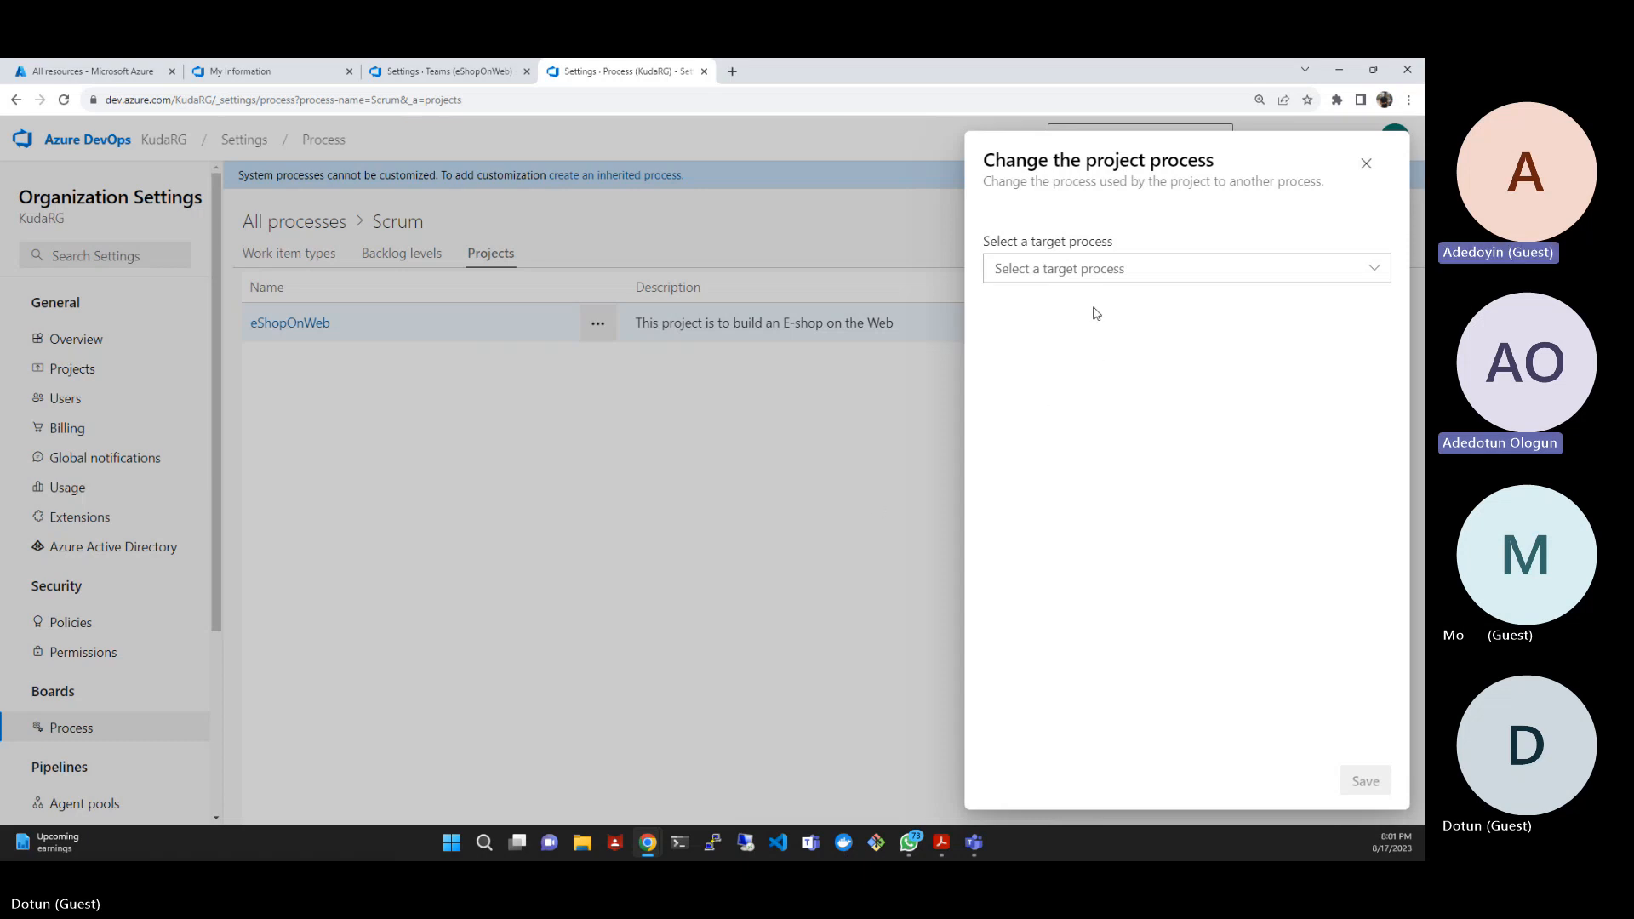
click(1078, 271)
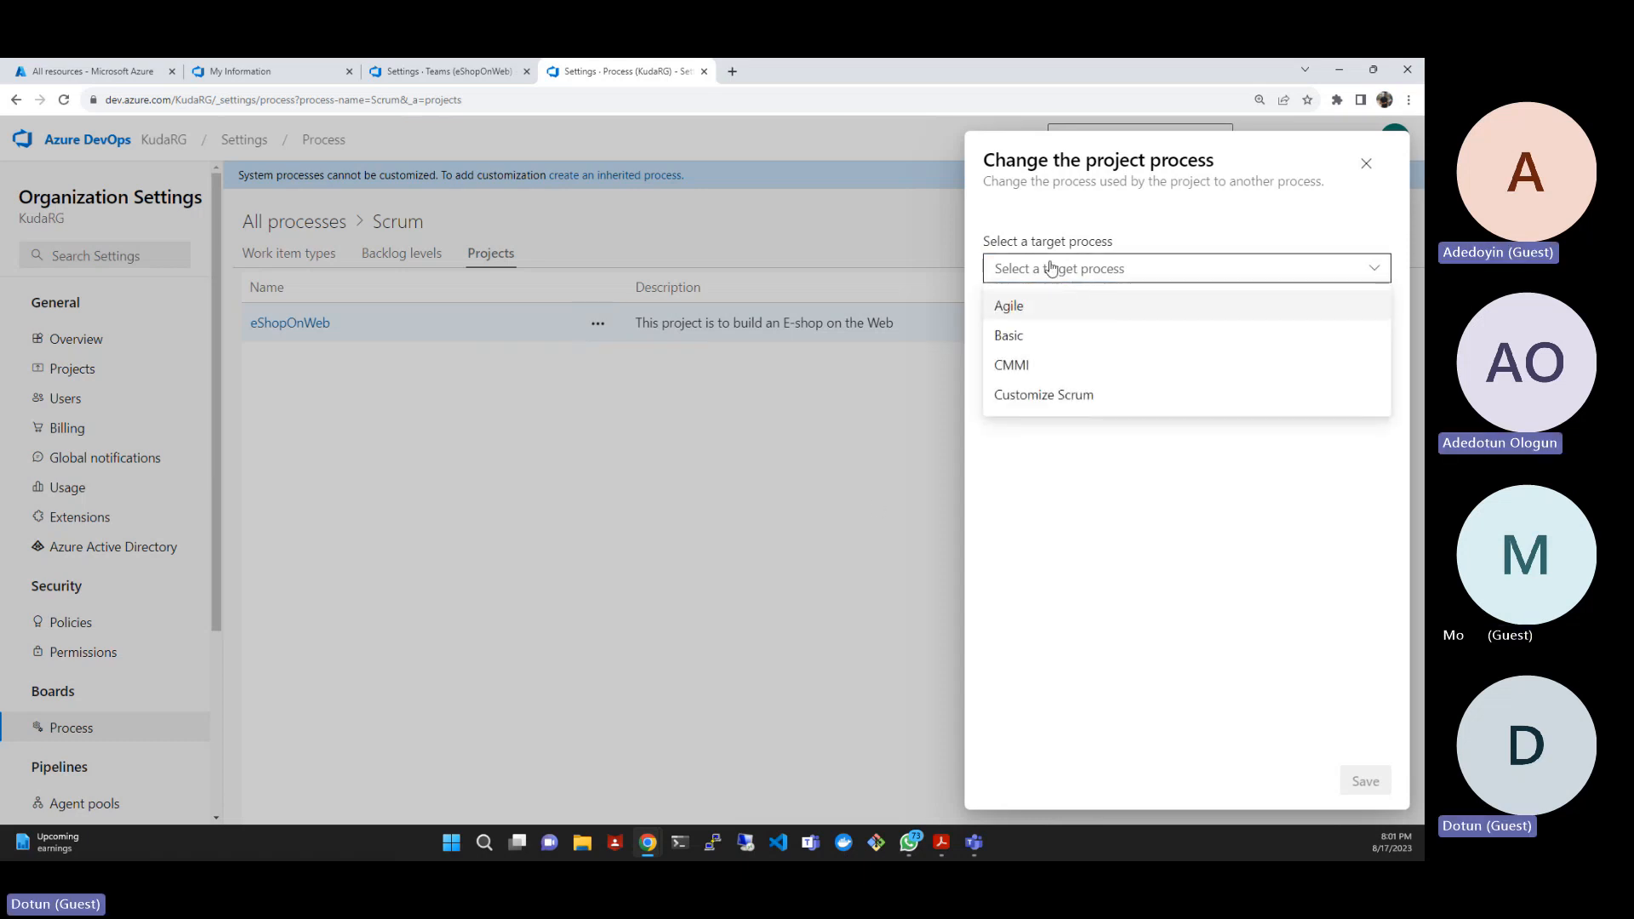
click(1053, 396)
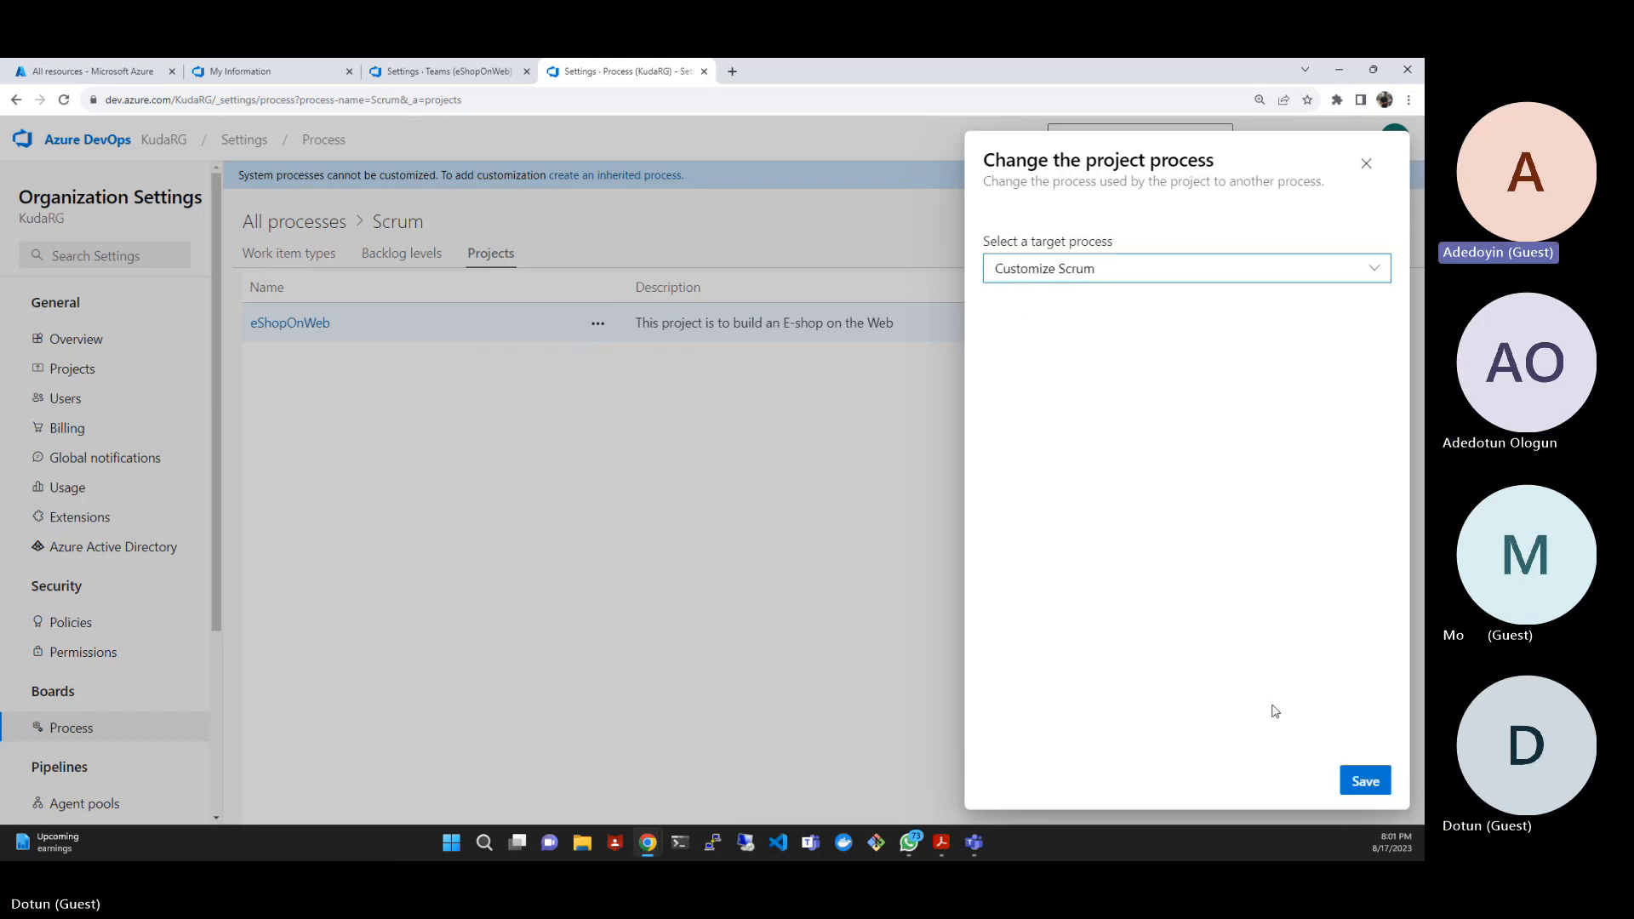
click(1379, 785)
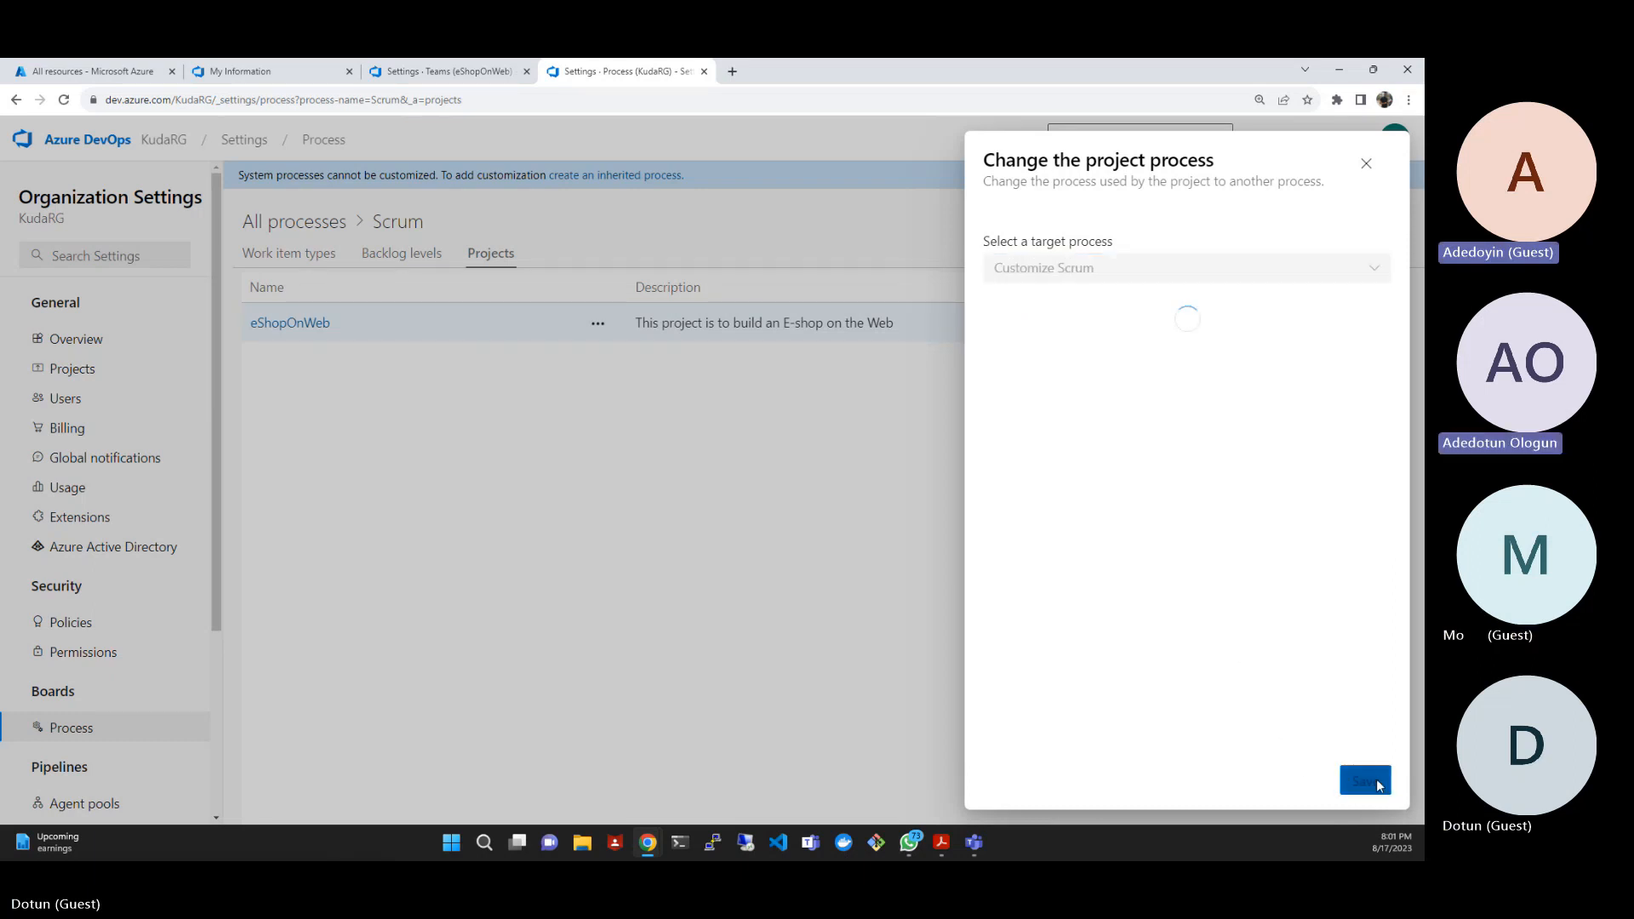
click(1362, 782)
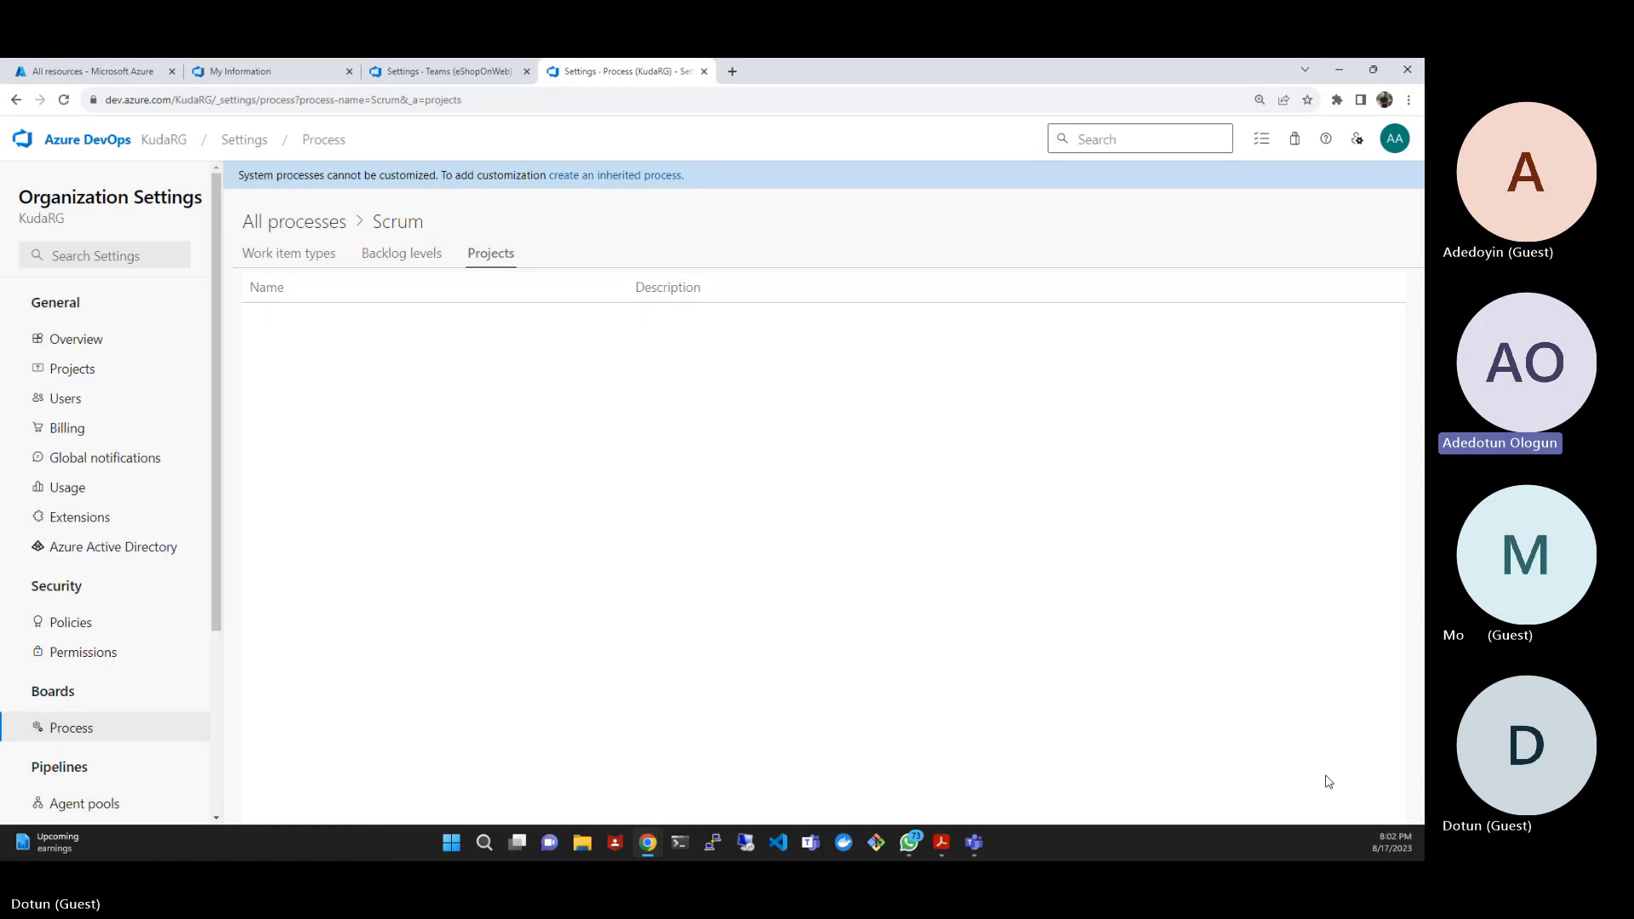
- Return to the organization's projects and open the eShopOnWeb project's work items list
click(118, 145)
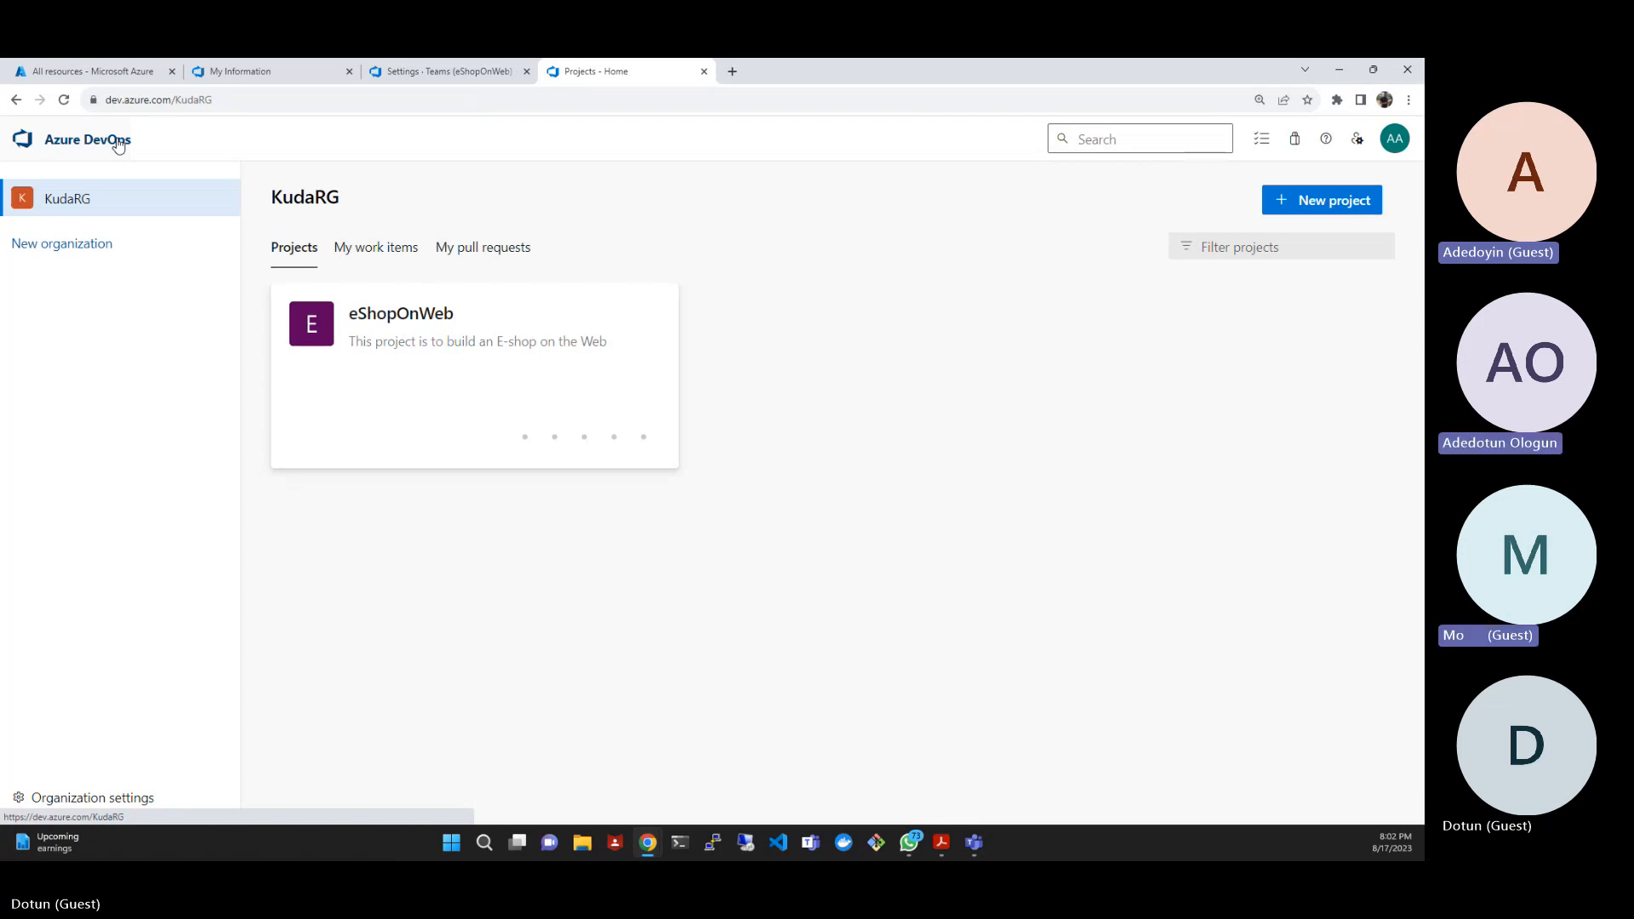
click(407, 321)
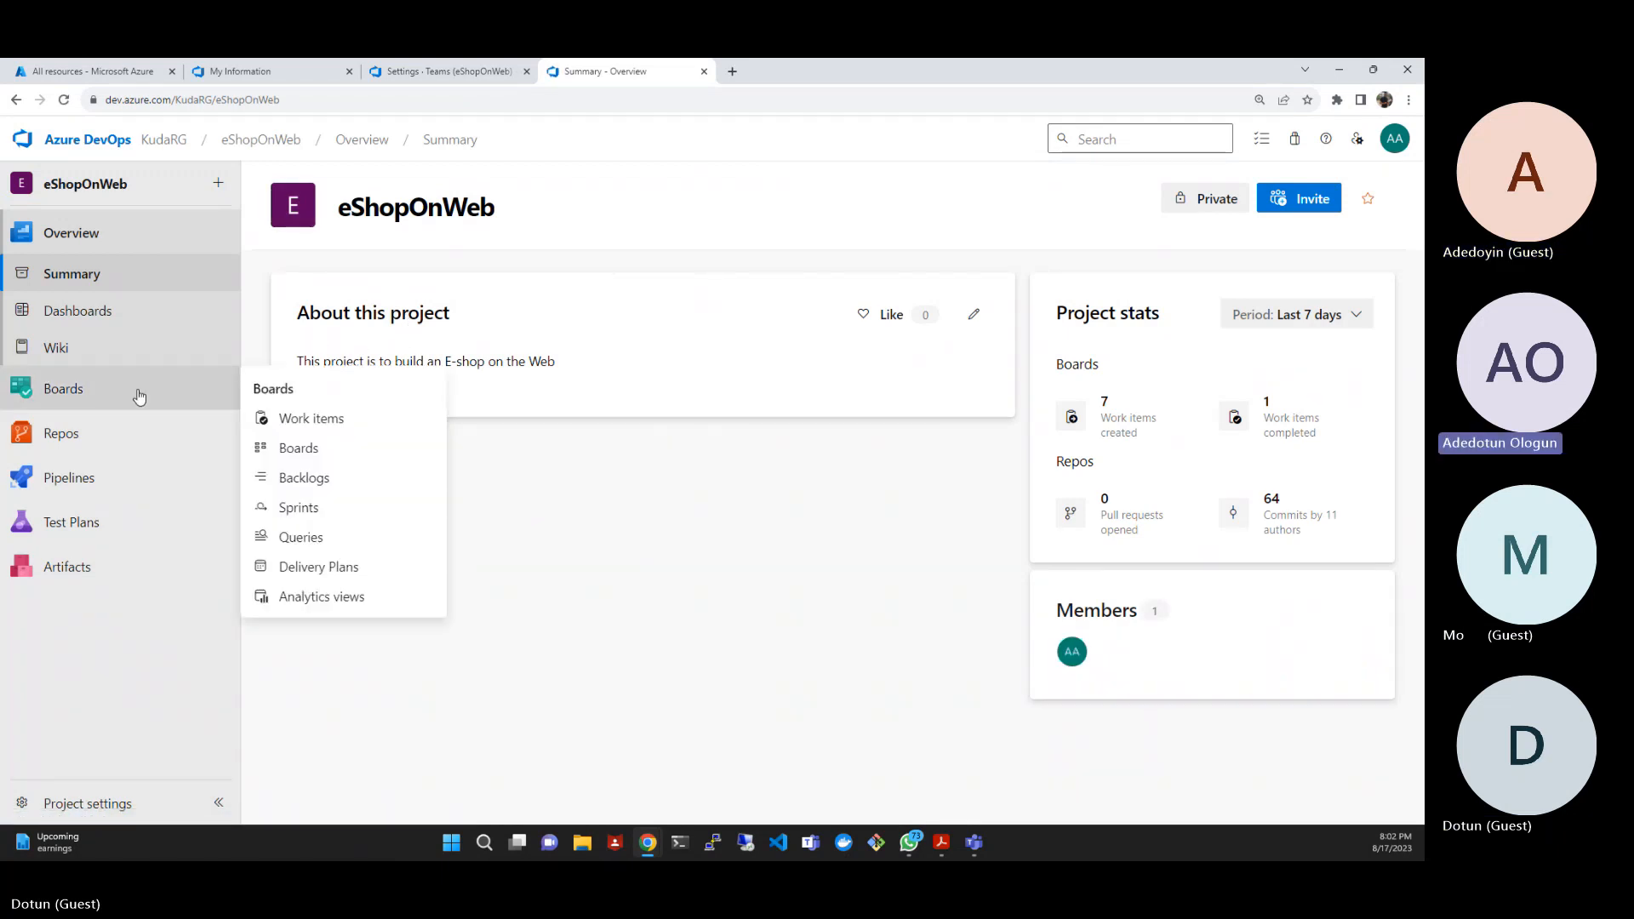
click(112, 389)
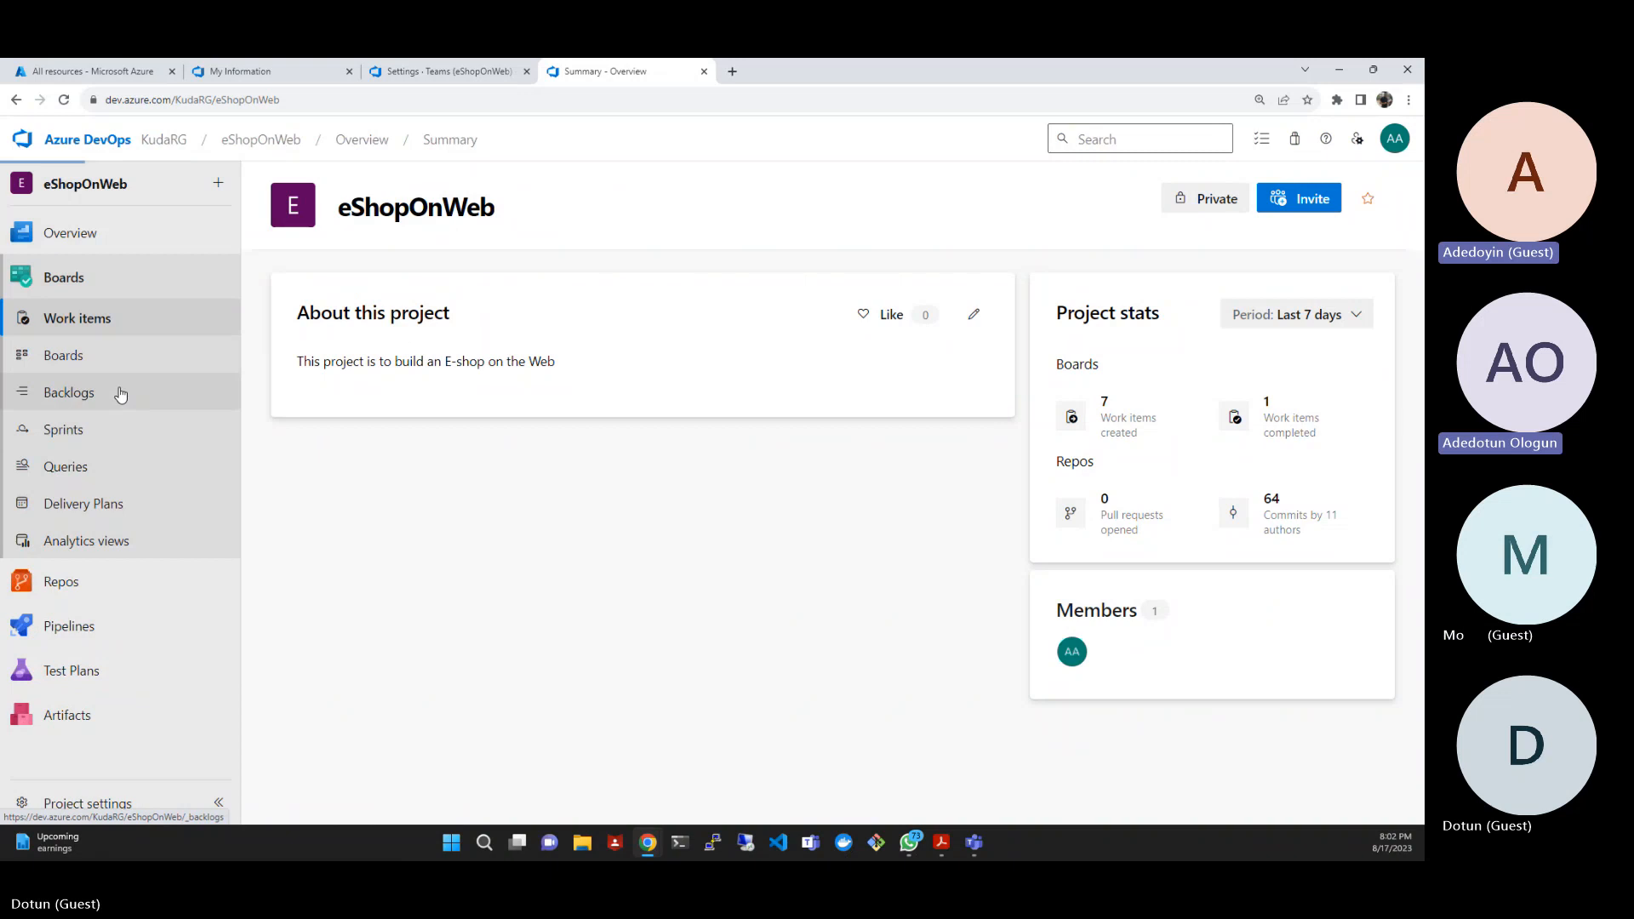
click(96, 320)
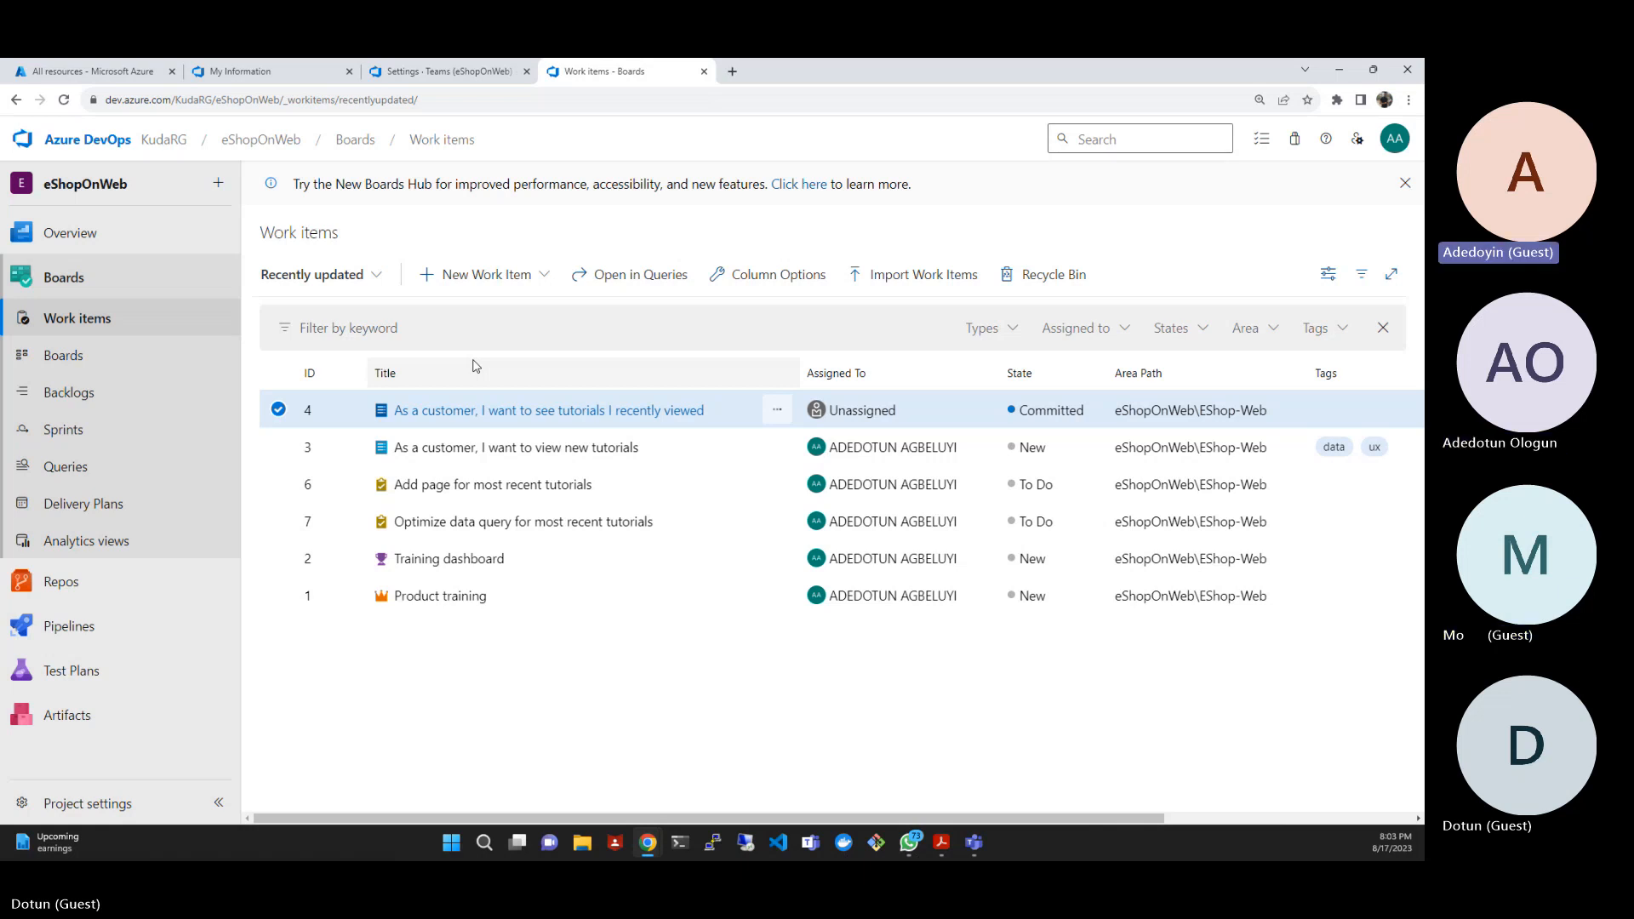
- Open the backlog item "As a customer, I want to see tutorials I recently viewed" and review its state options, custom field group and related work
click(501, 413)
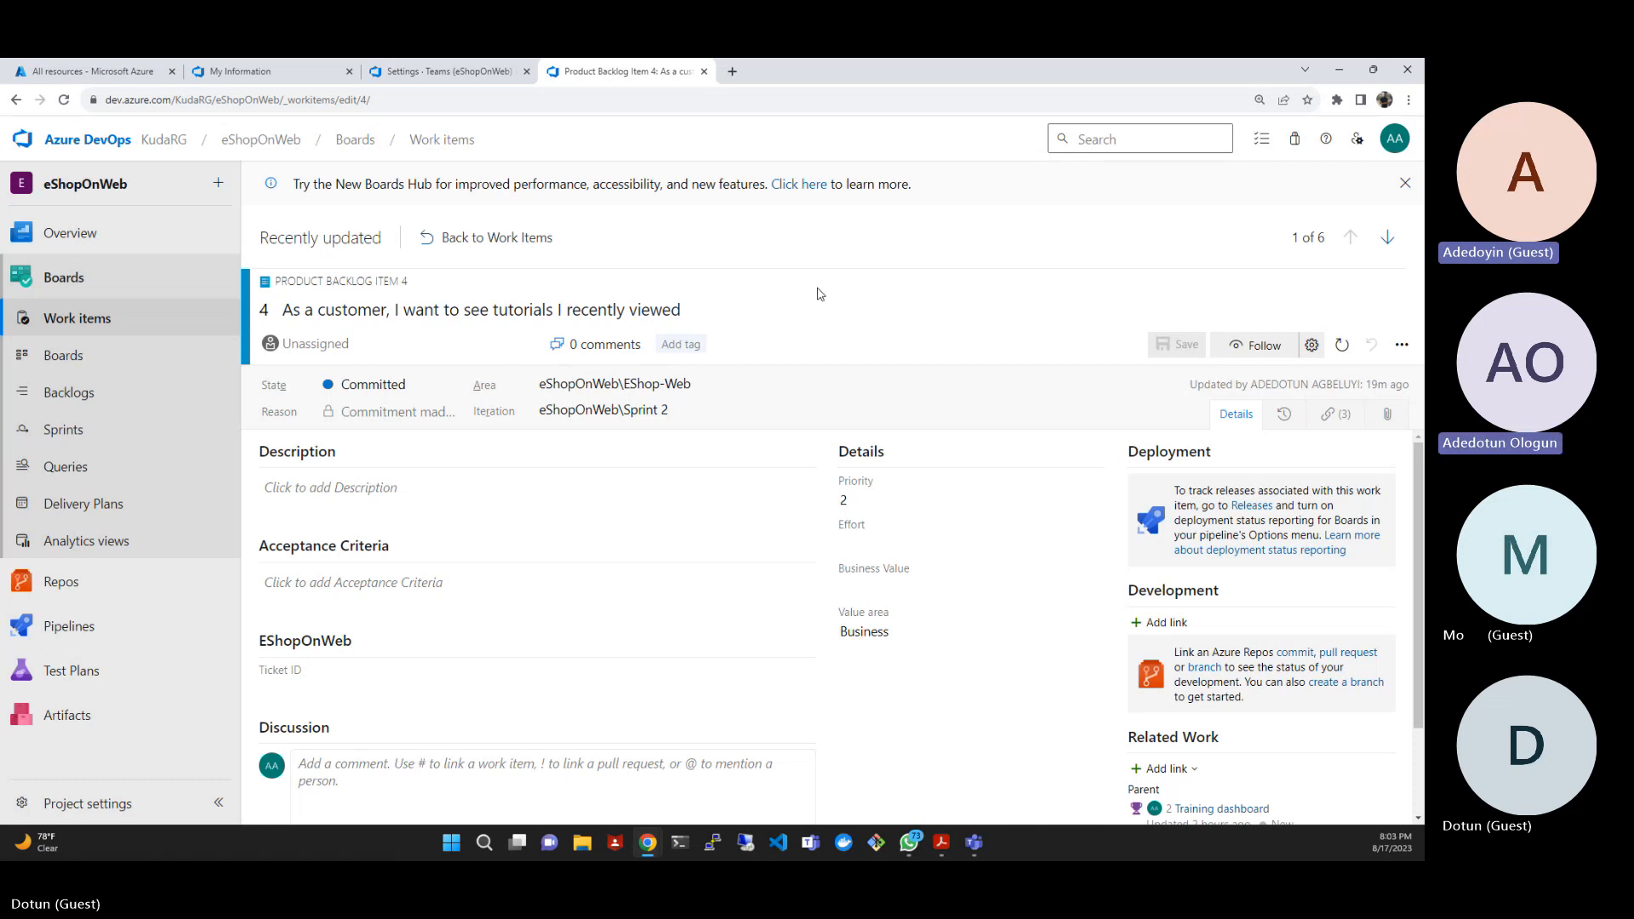
click(454, 389)
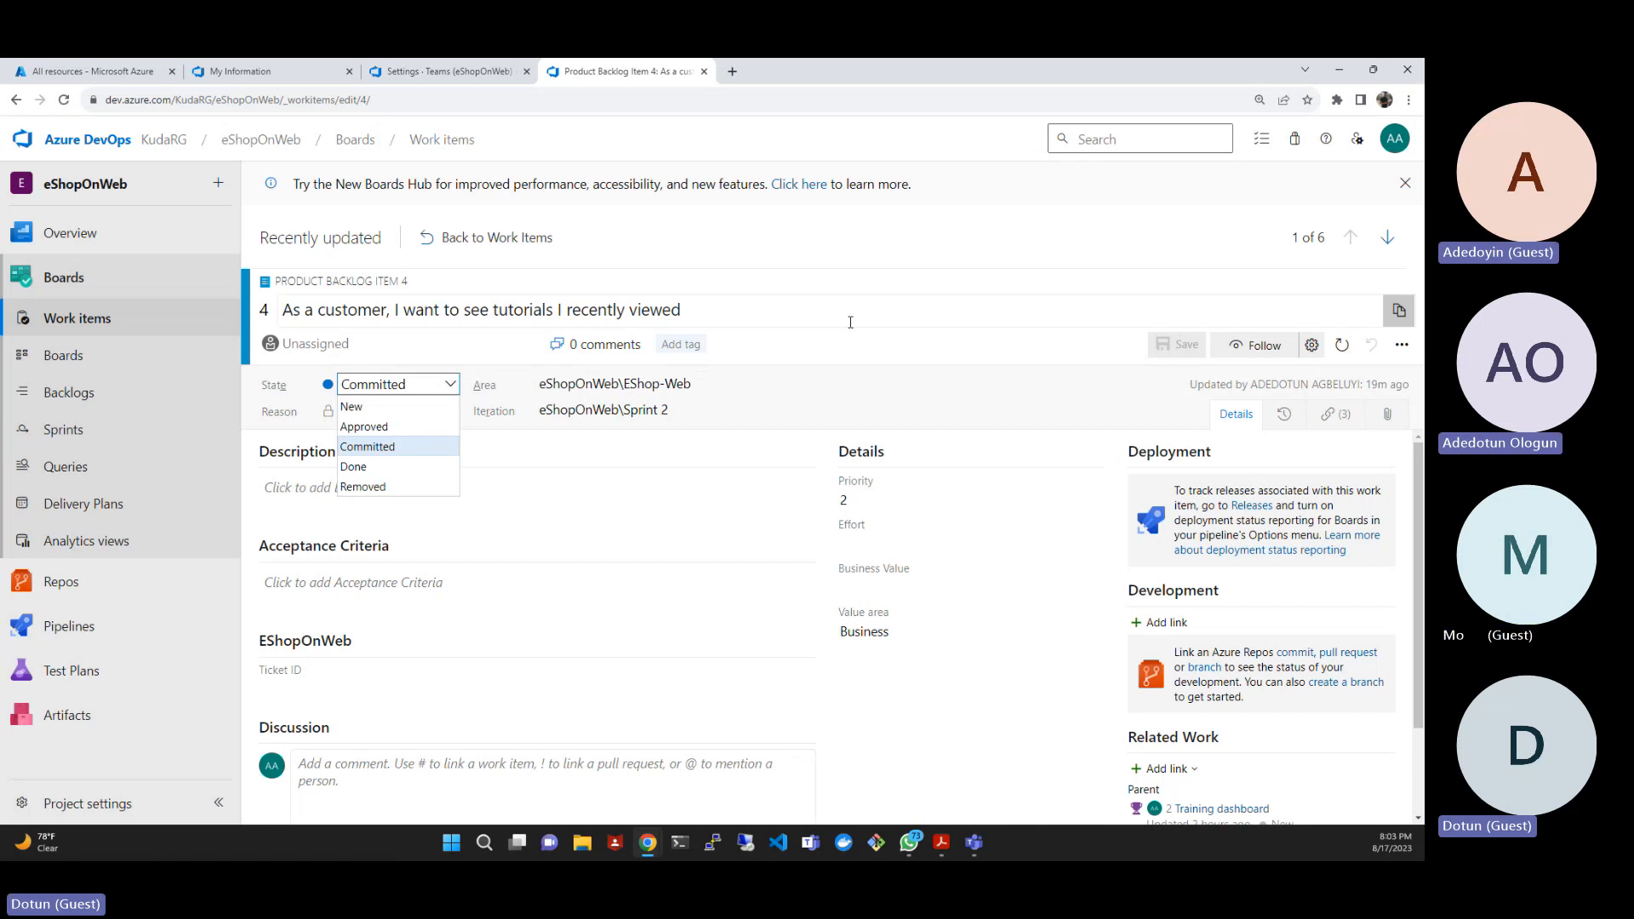
click(850, 321)
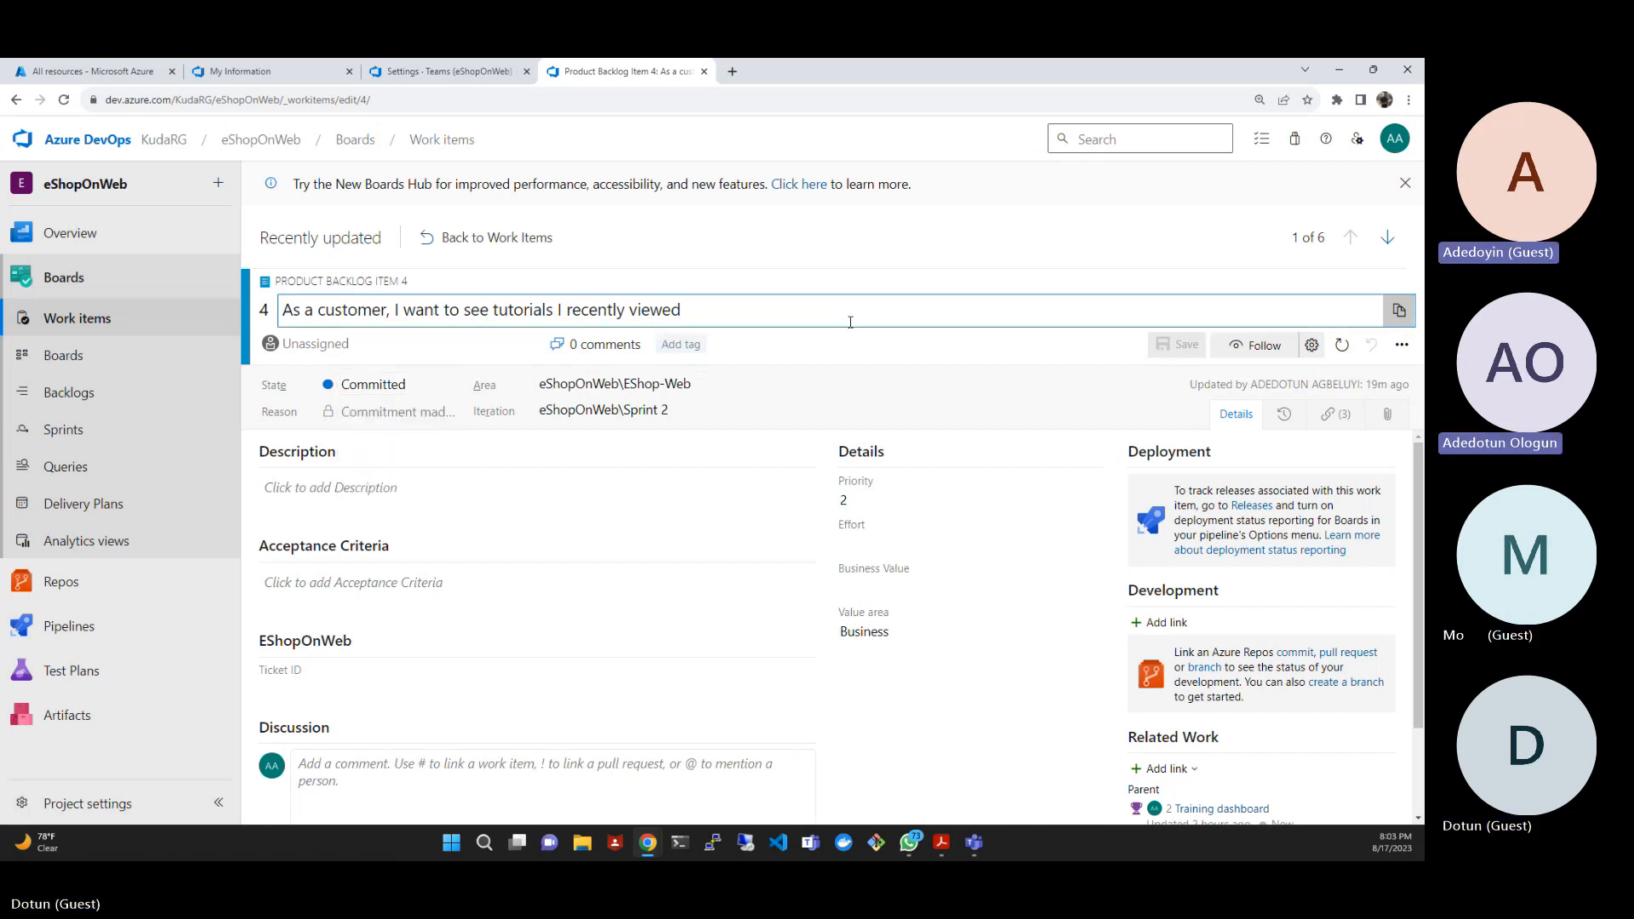
click(849, 250)
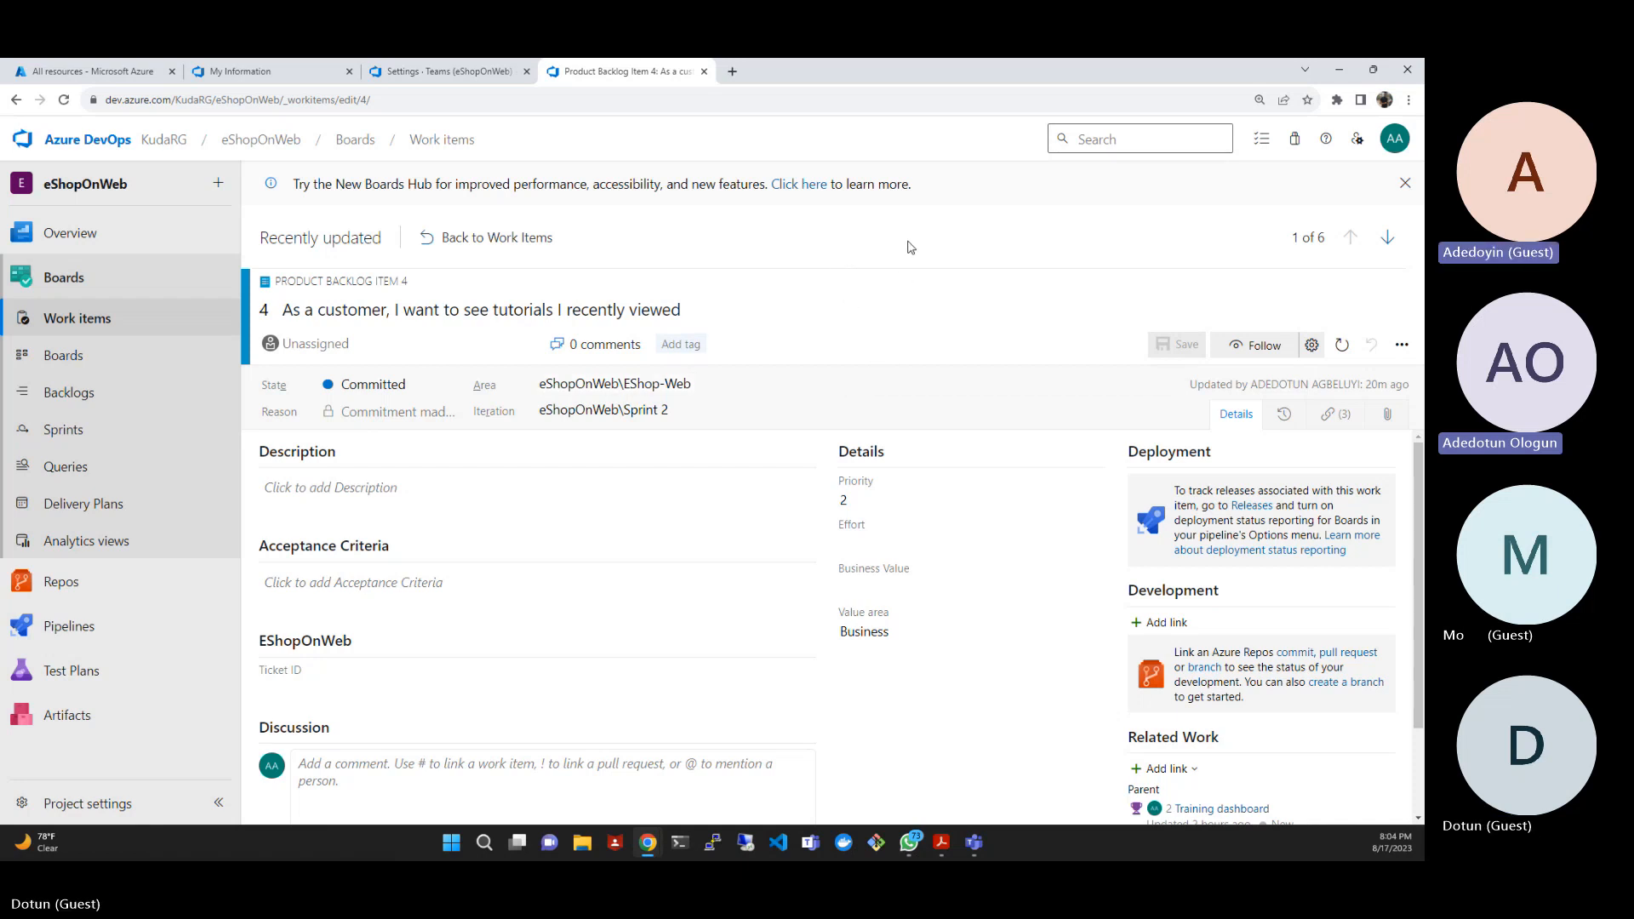
scroll(868, 689, down, 2)
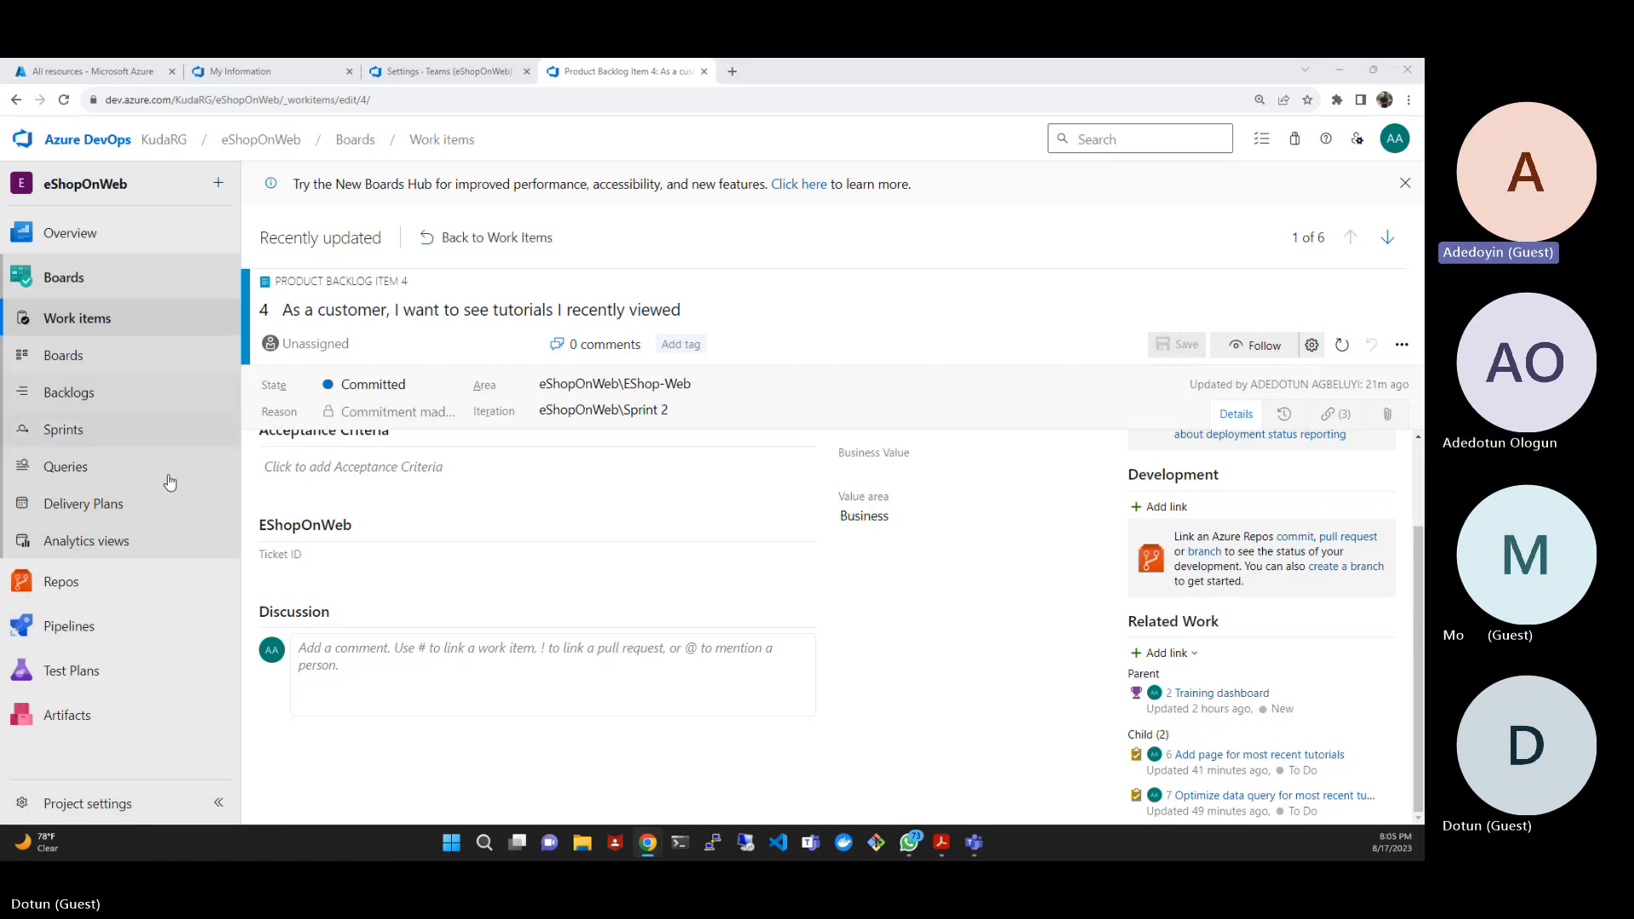
scroll(438, 604, up, 2)
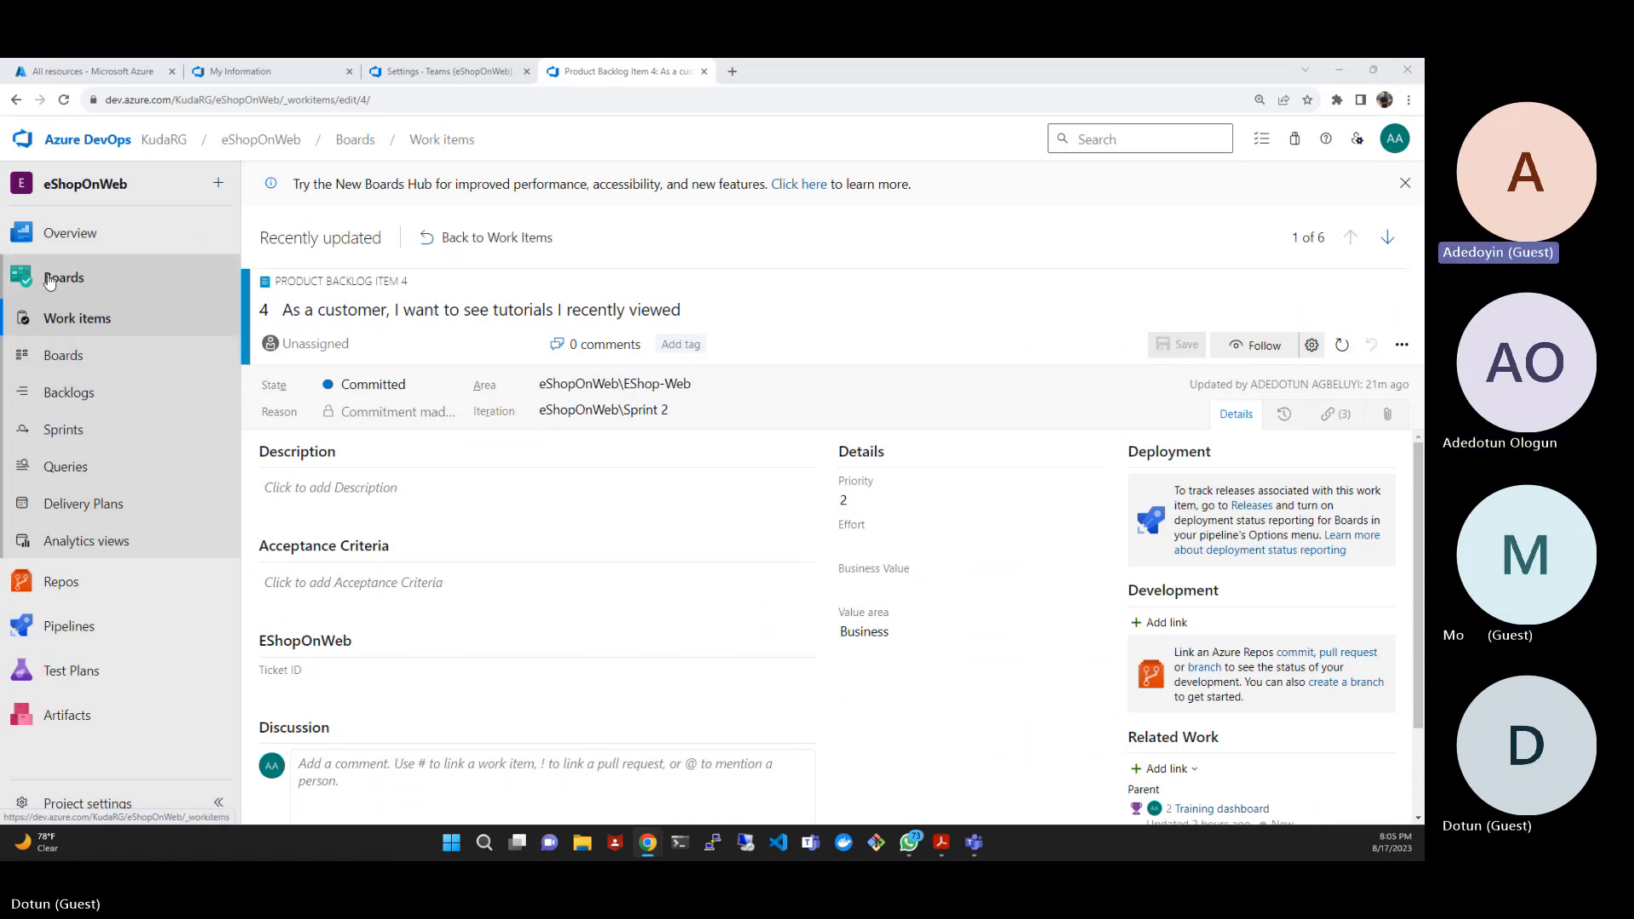
- View the EShop-Web board, then open the project's dashboards
click(66, 356)
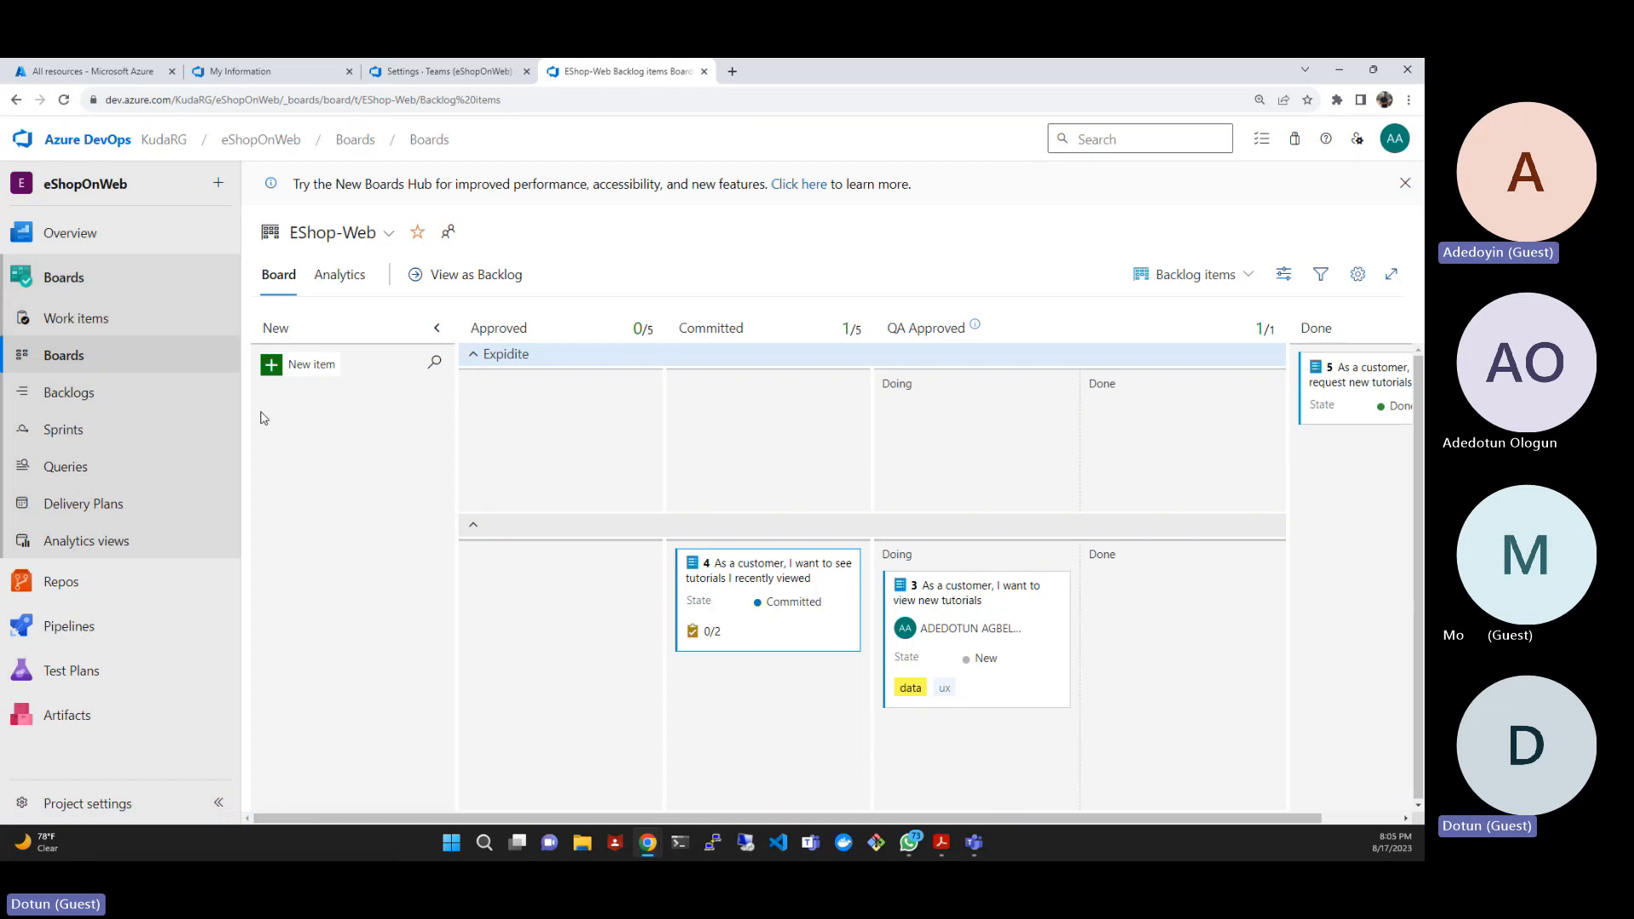
click(83, 233)
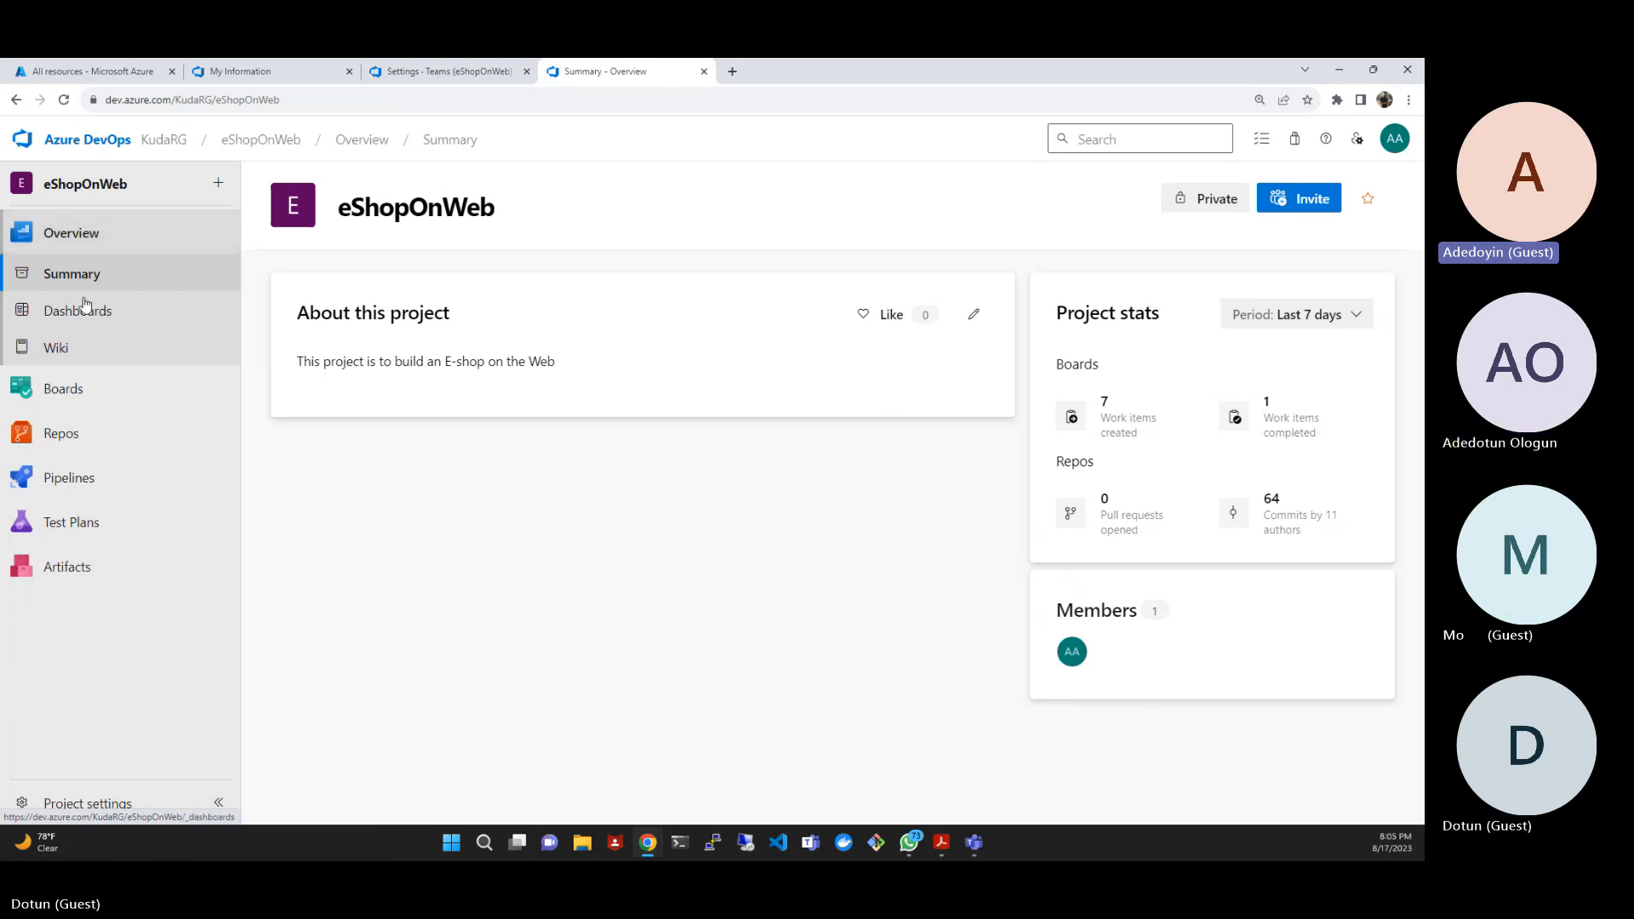
click(86, 311)
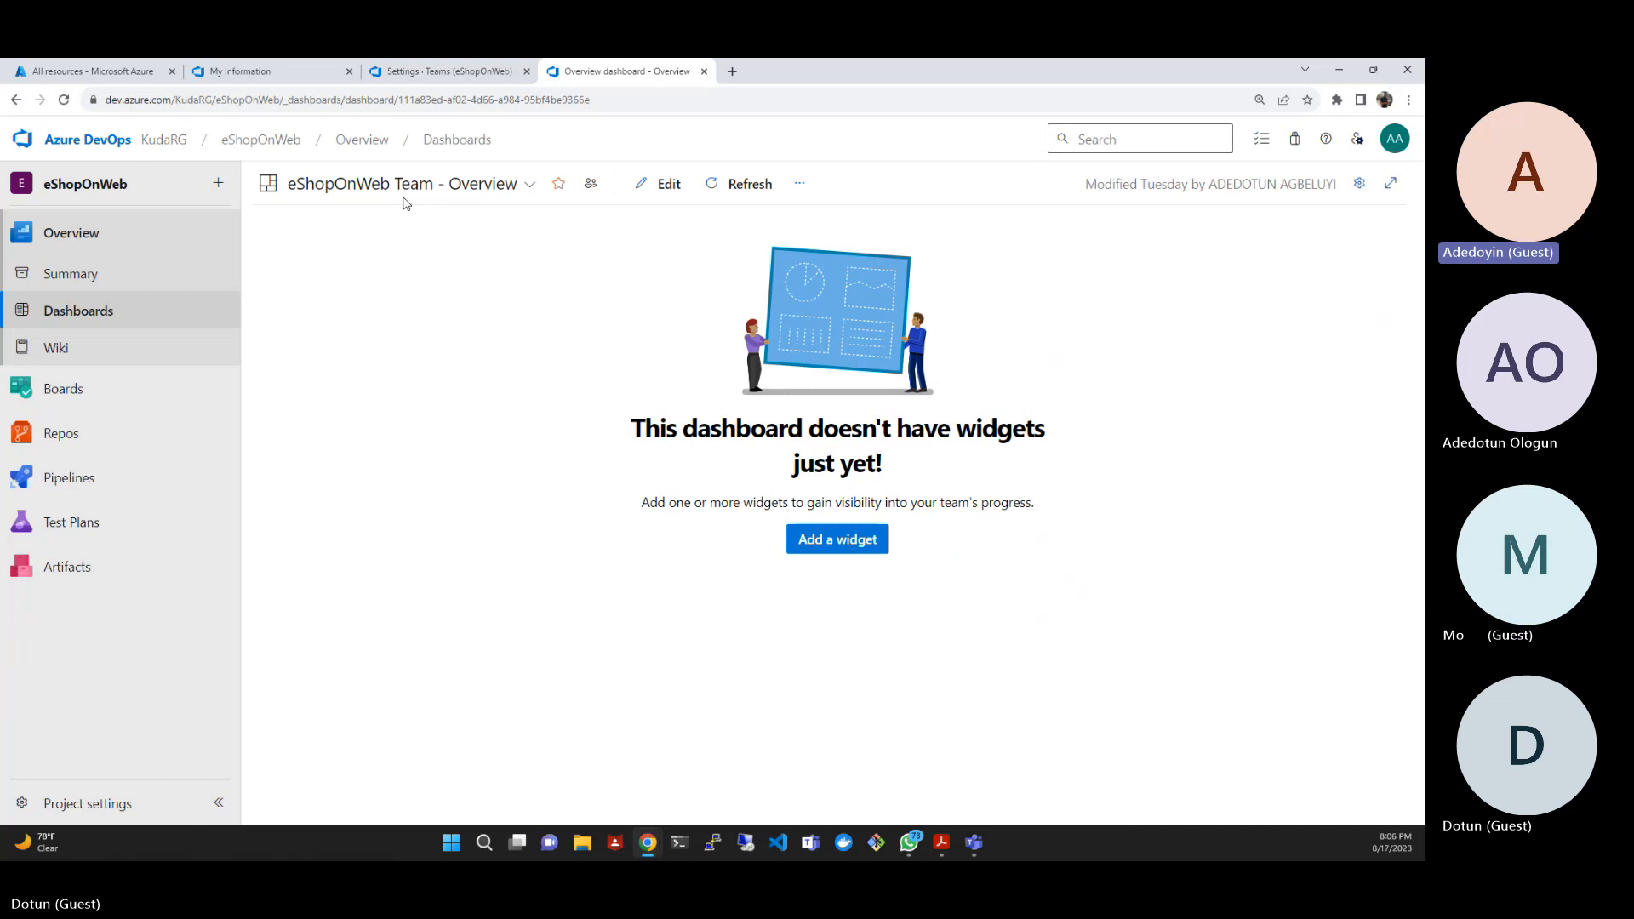
- Check which team dashboards the eShopOnWeb project offers
click(532, 186)
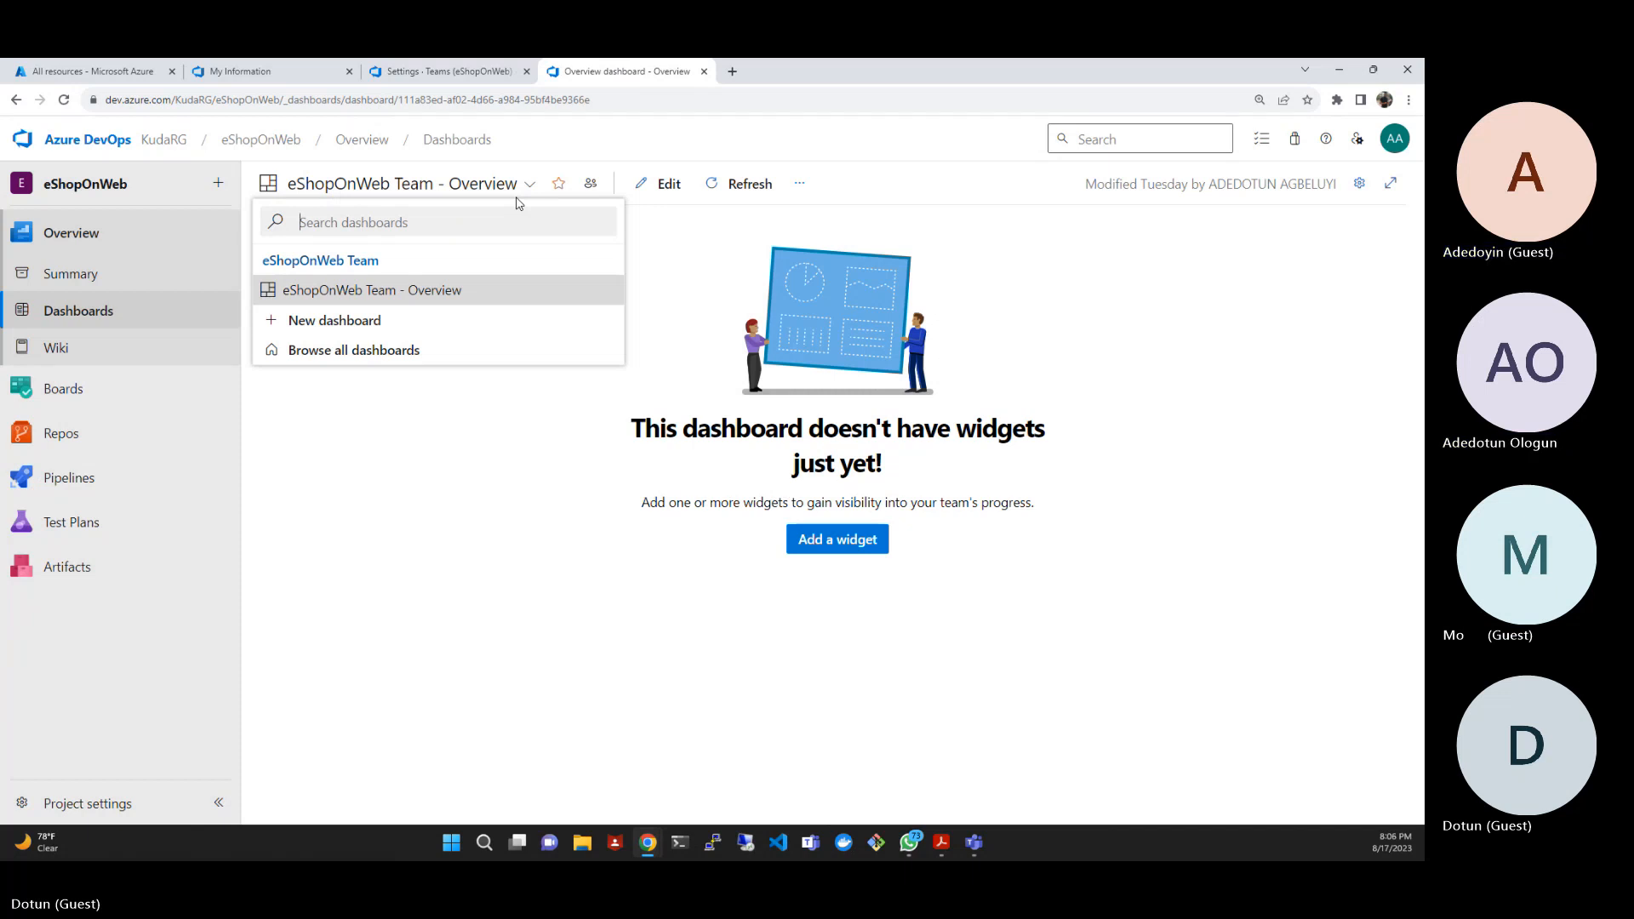
click(458, 450)
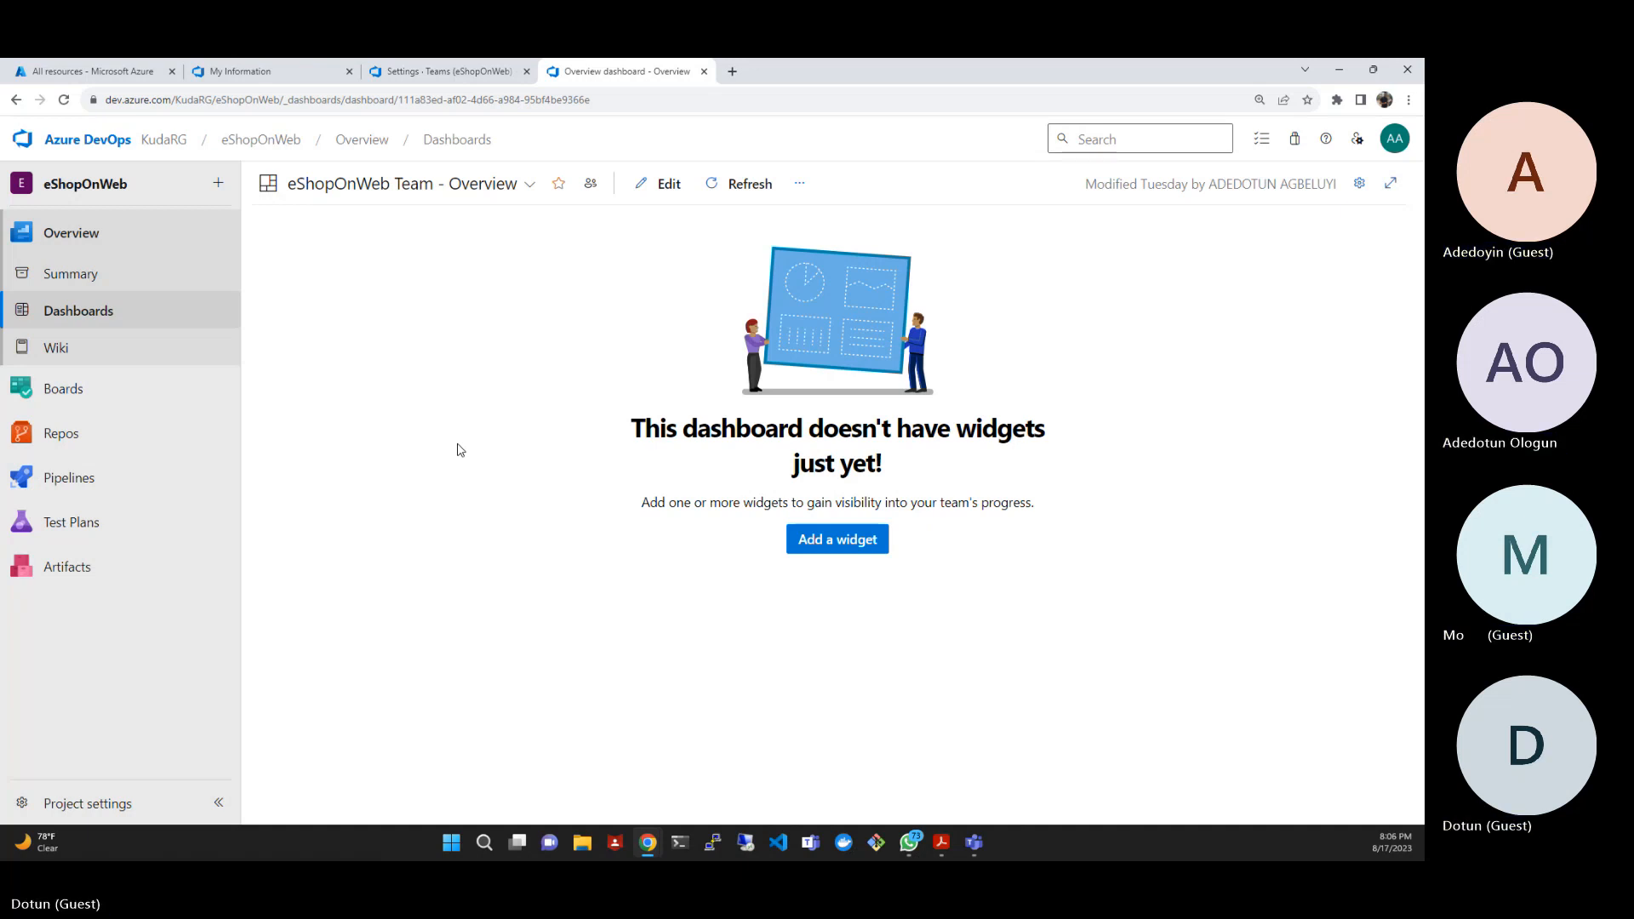
click(457, 189)
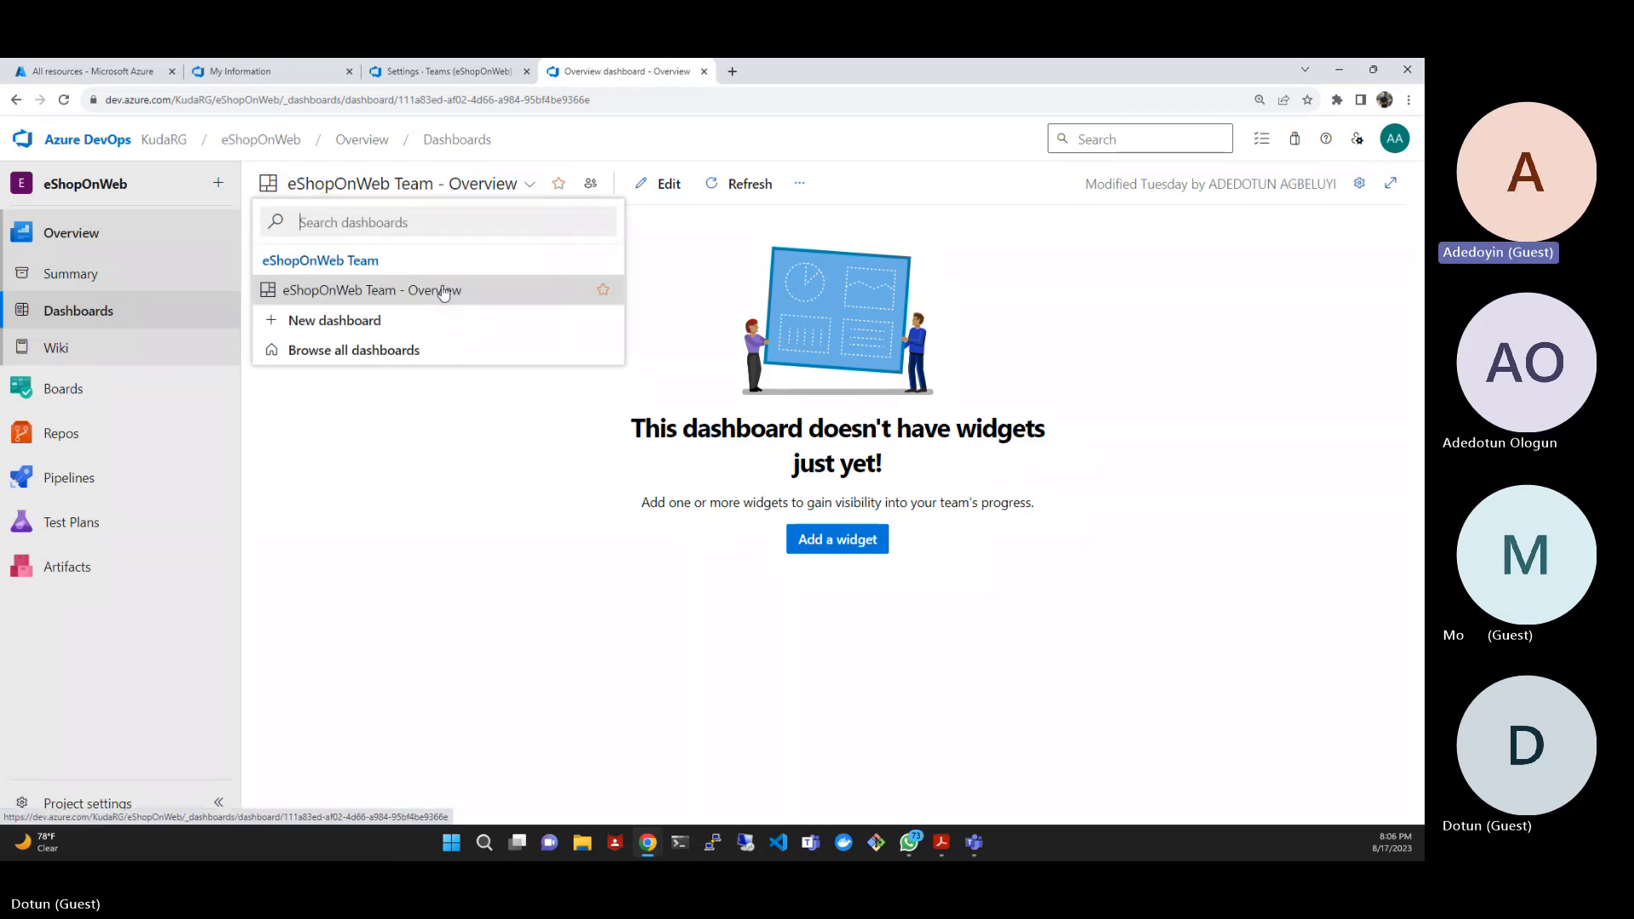
double_click(326, 260)
click(389, 446)
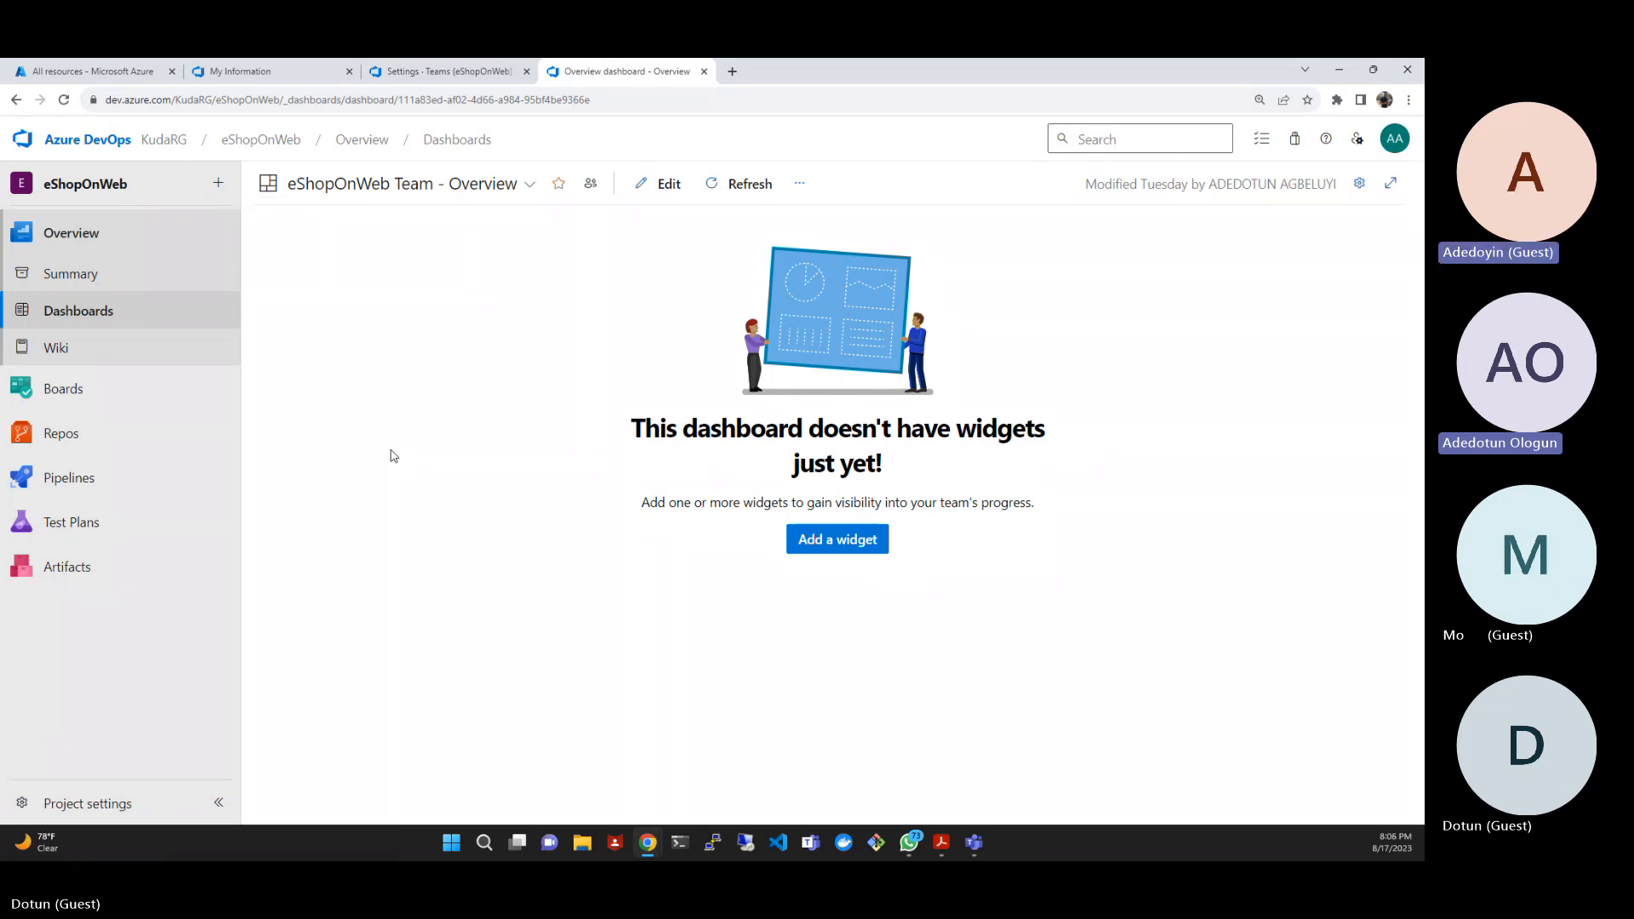
click(529, 185)
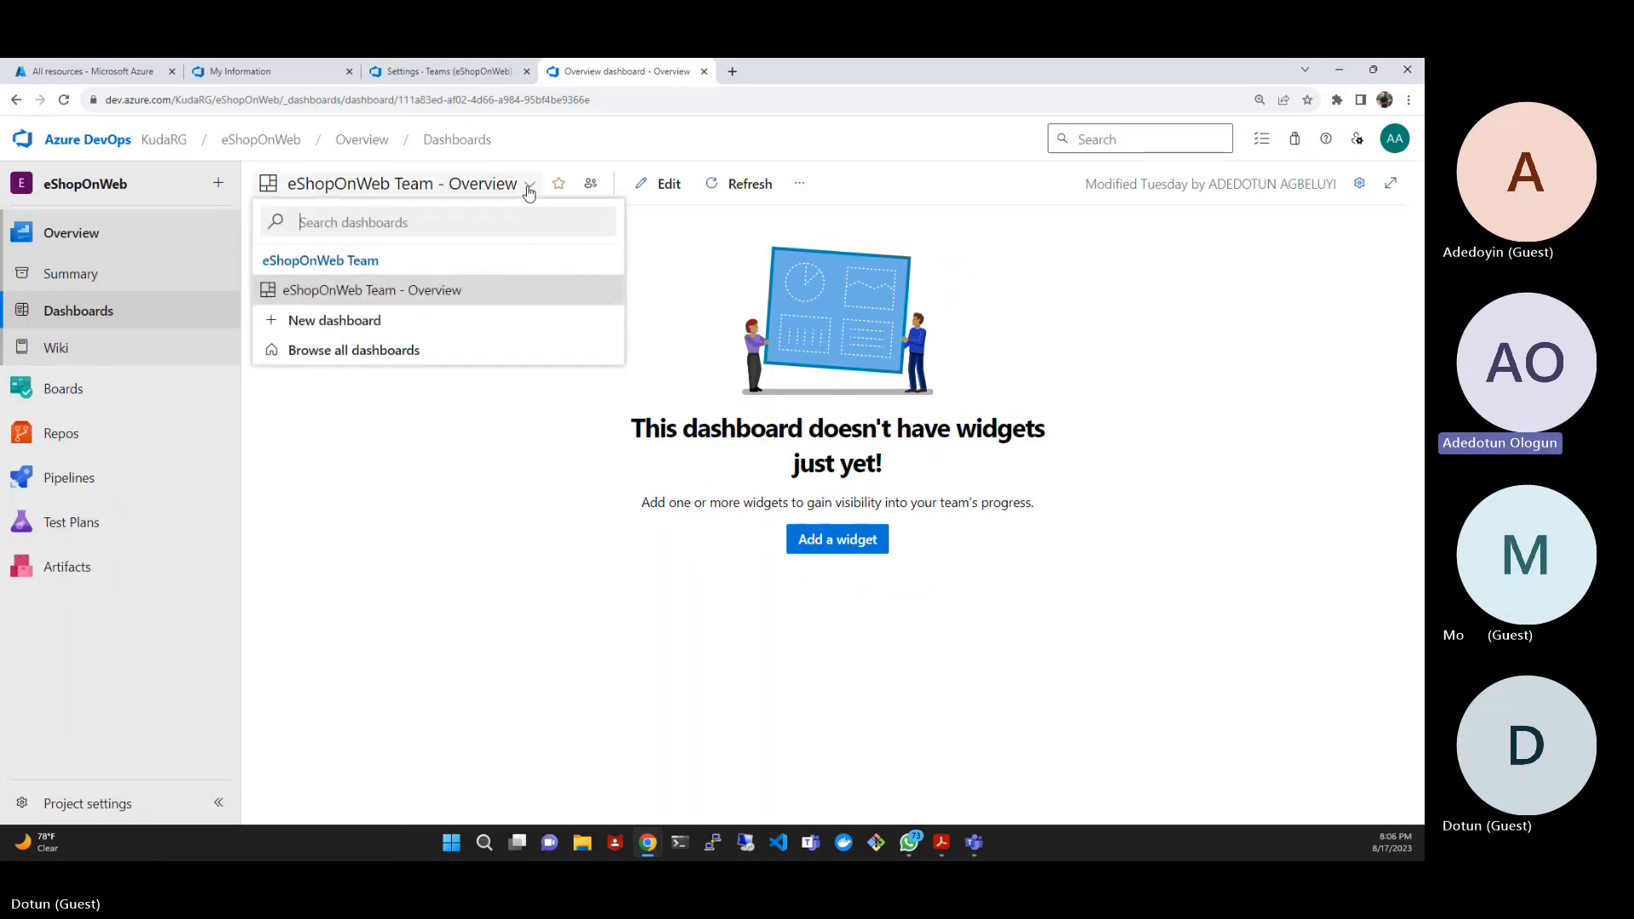
click(347, 461)
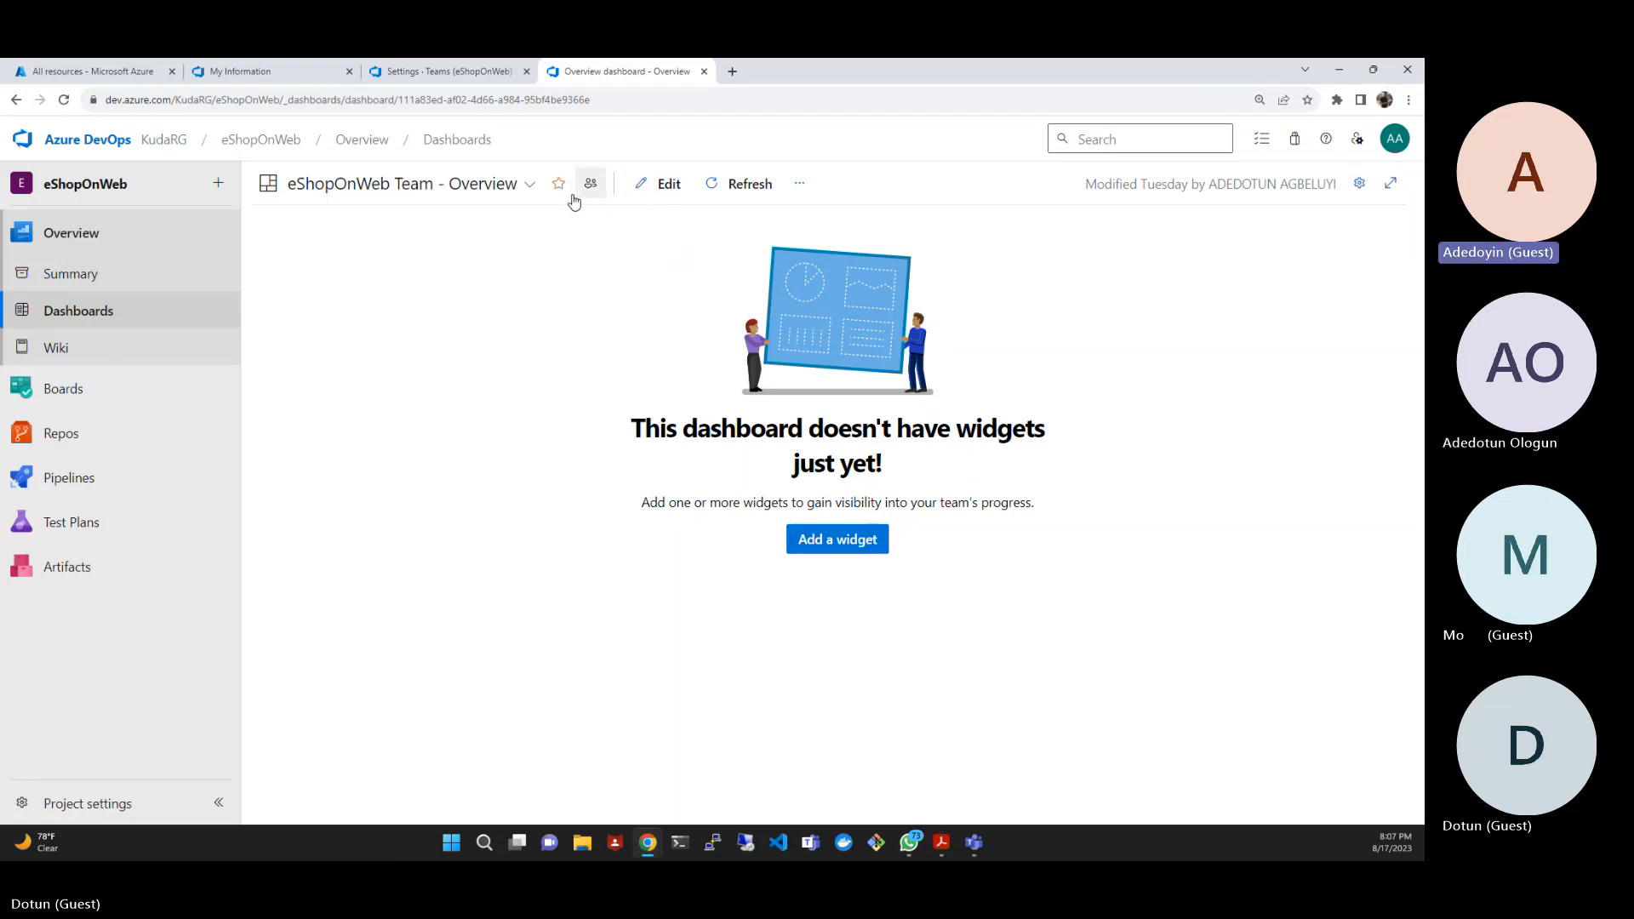
- Create a team dashboard named Product Training for the EShop-Web team and reload its page
click(534, 189)
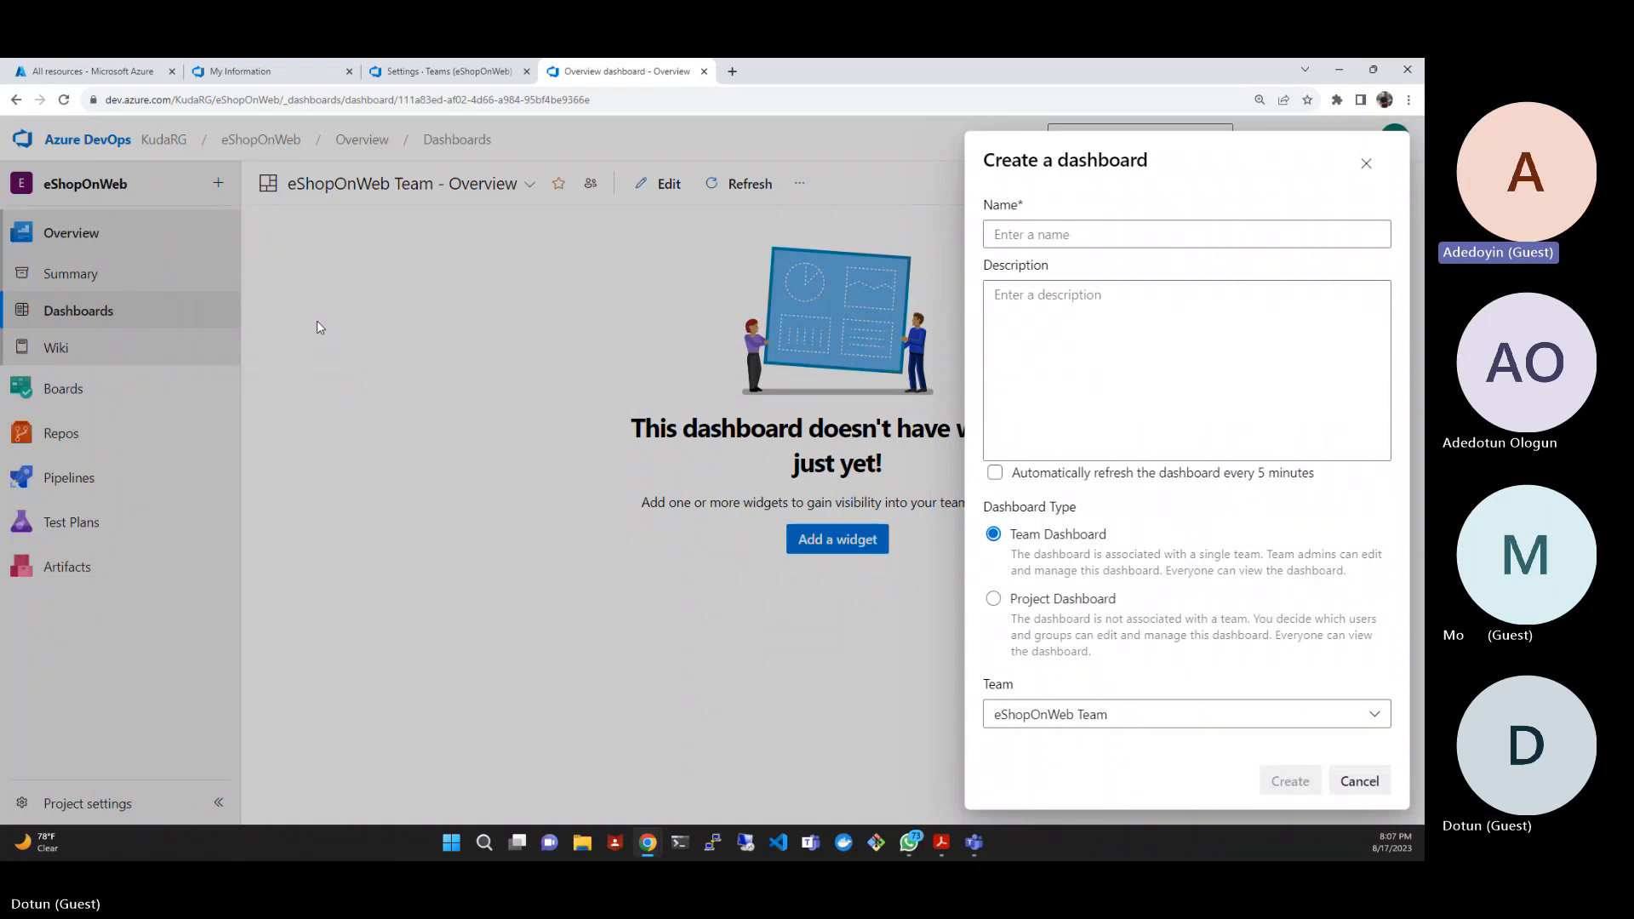
click(1221, 715)
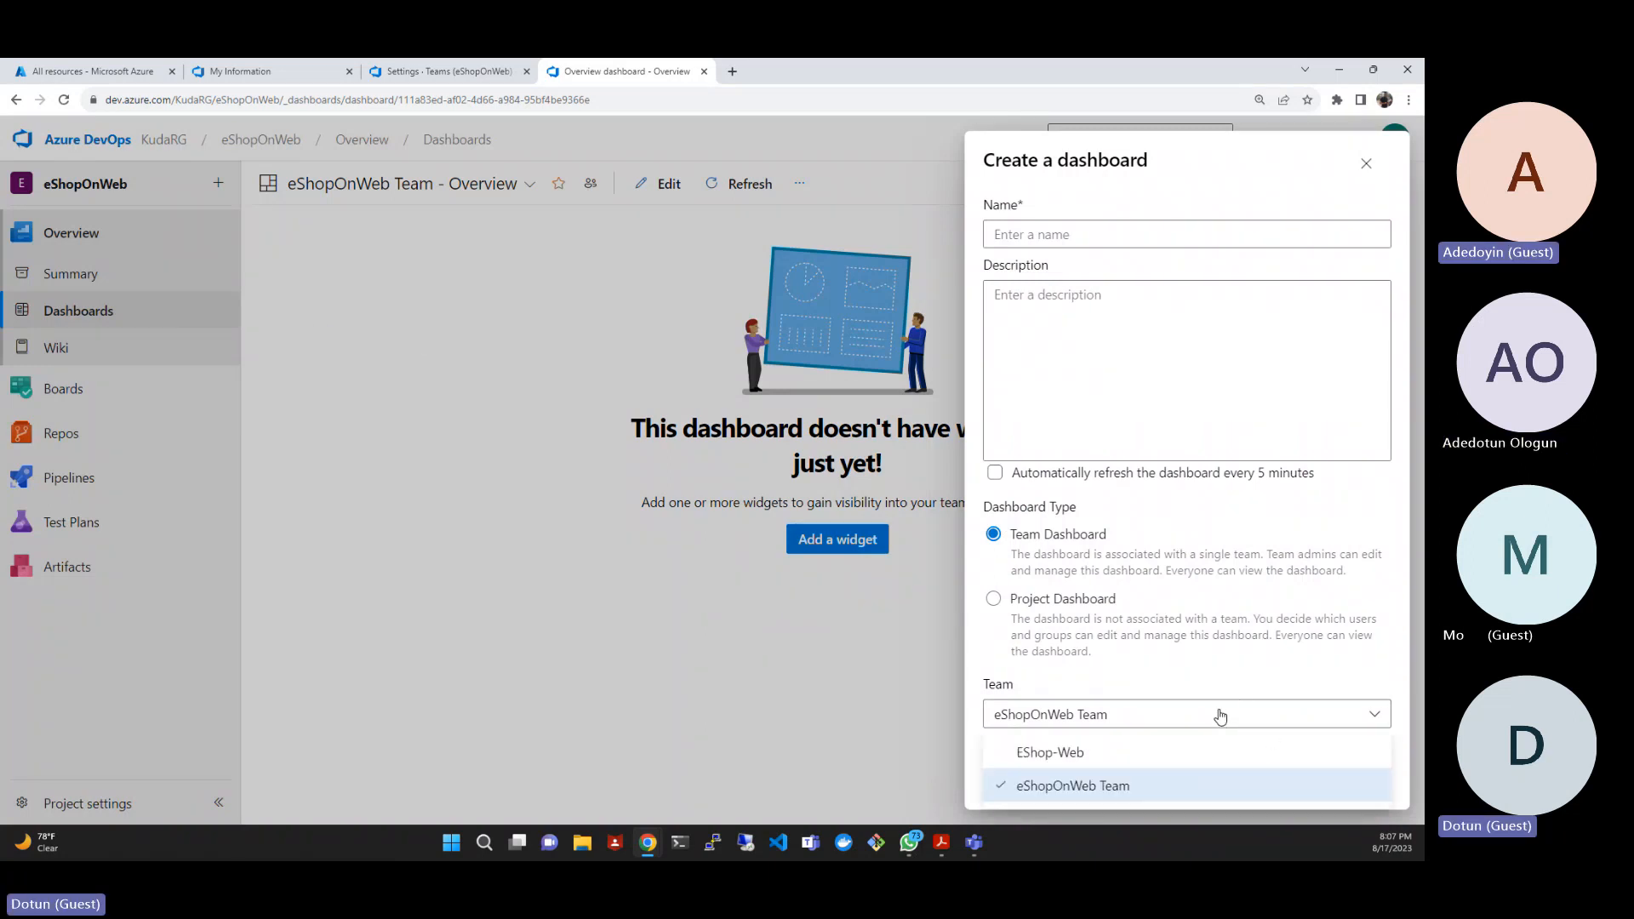
click(1139, 678)
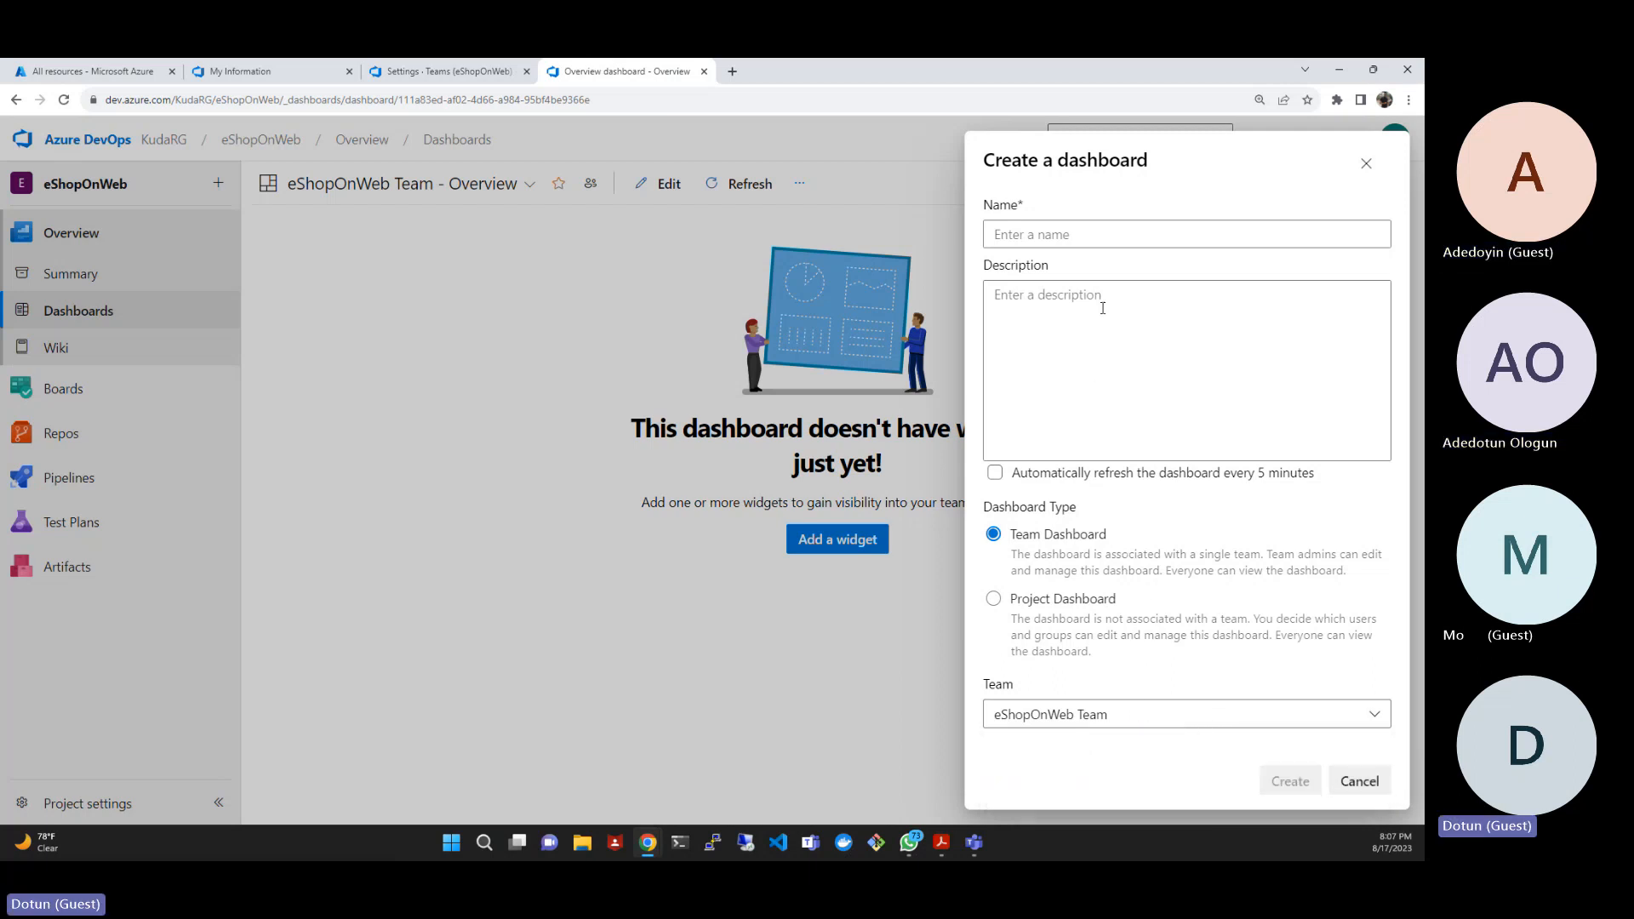
click(1078, 235)
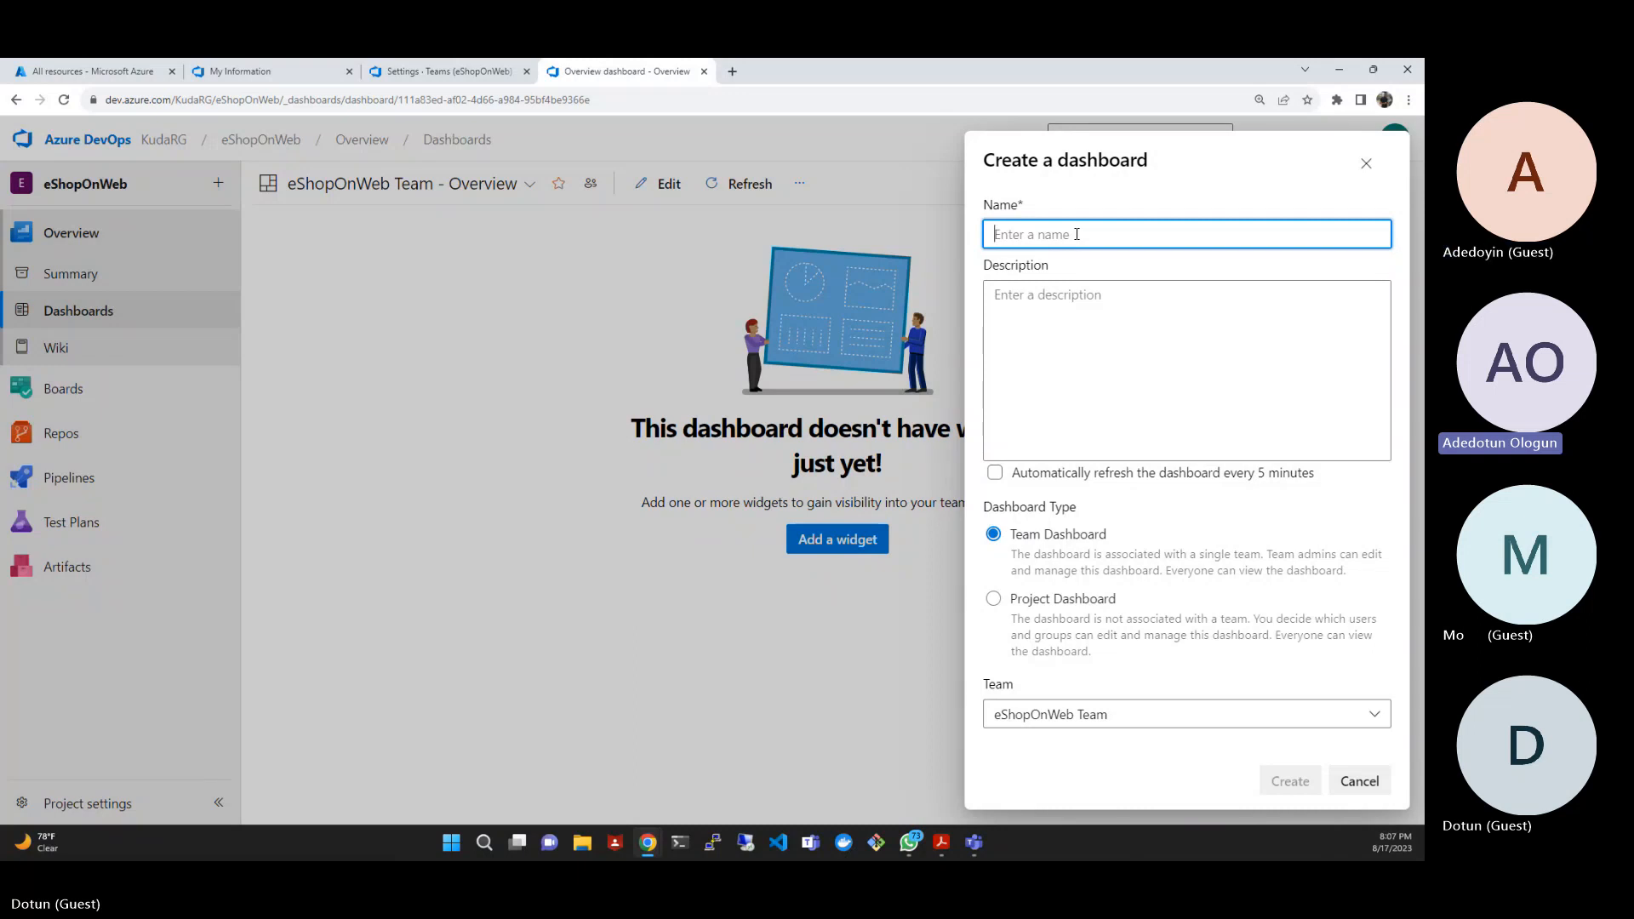
text(P)
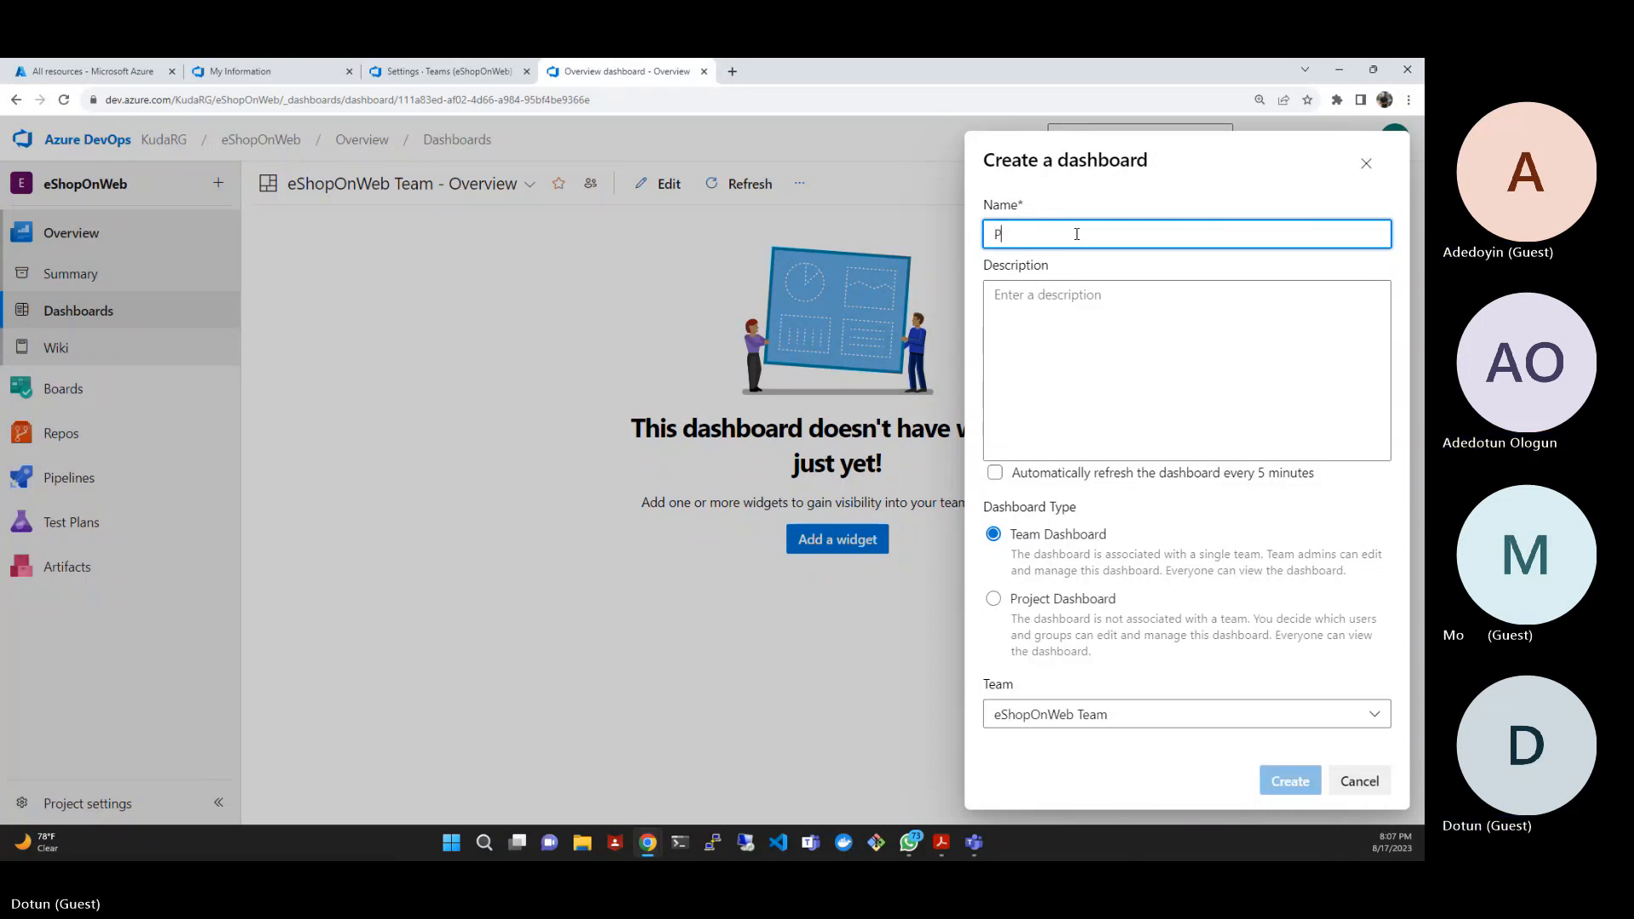
text(roduct)
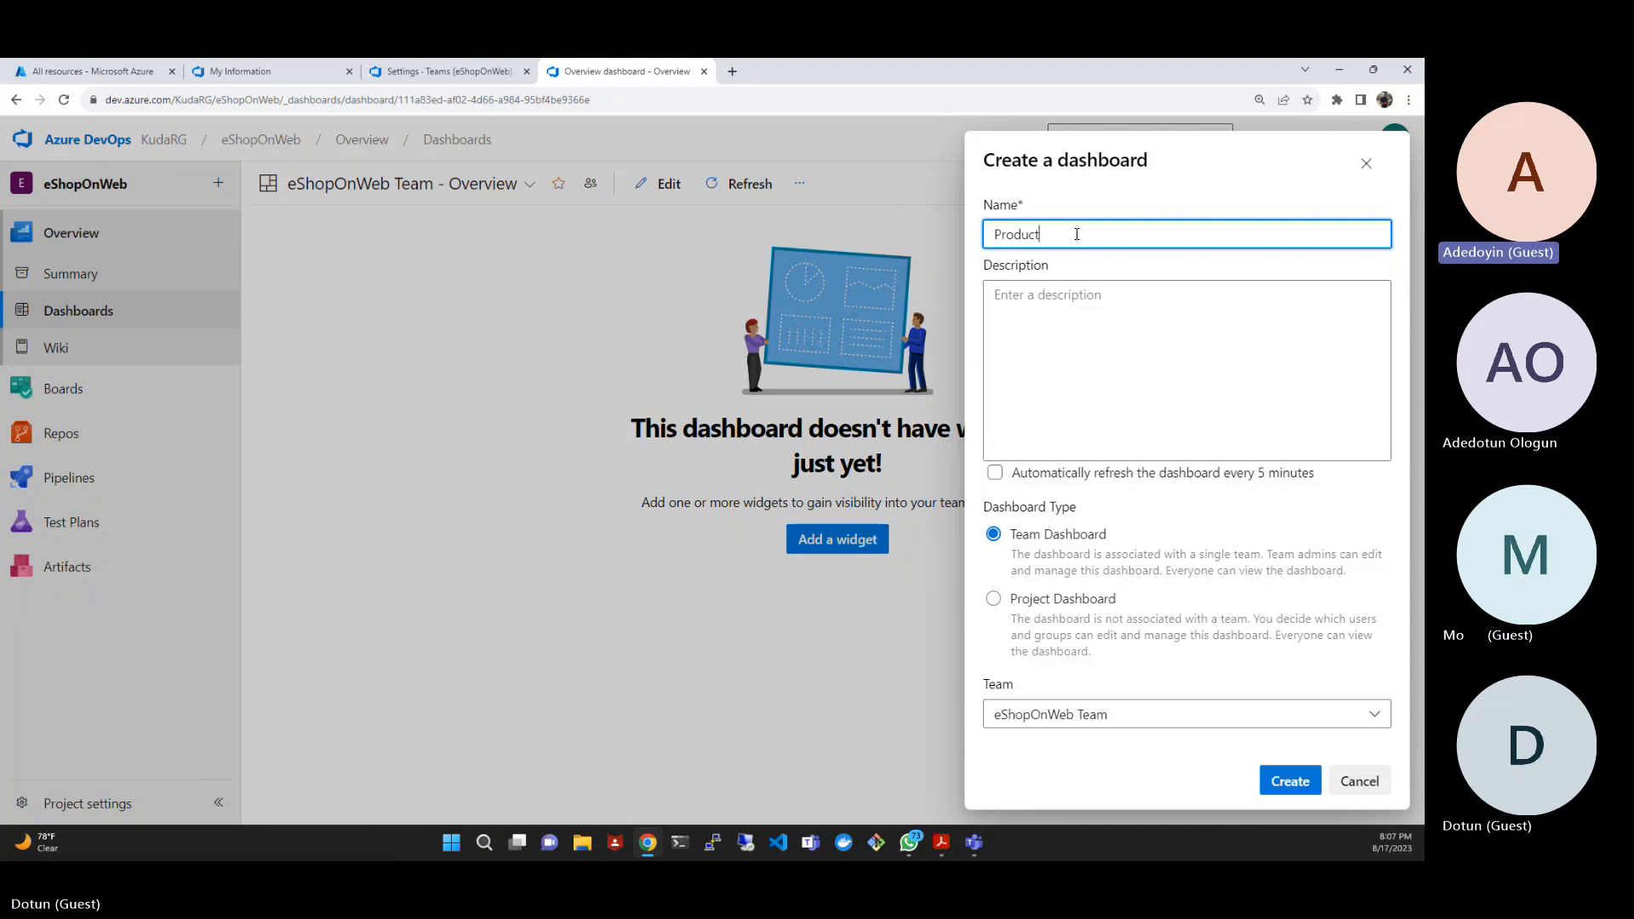
text( Training)
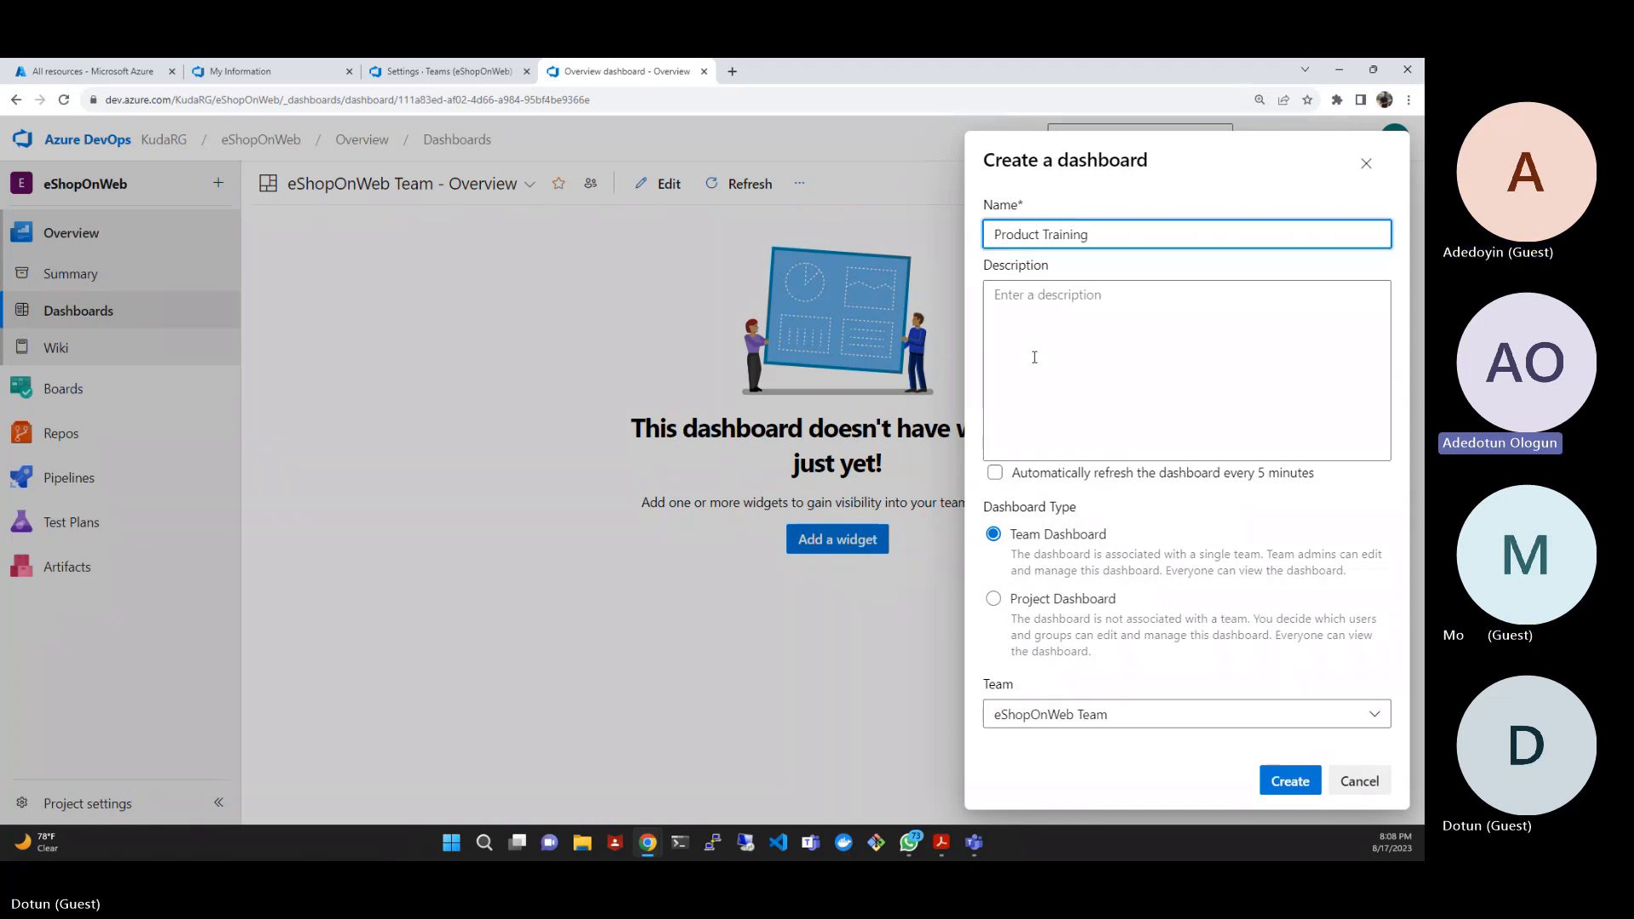
click(1220, 721)
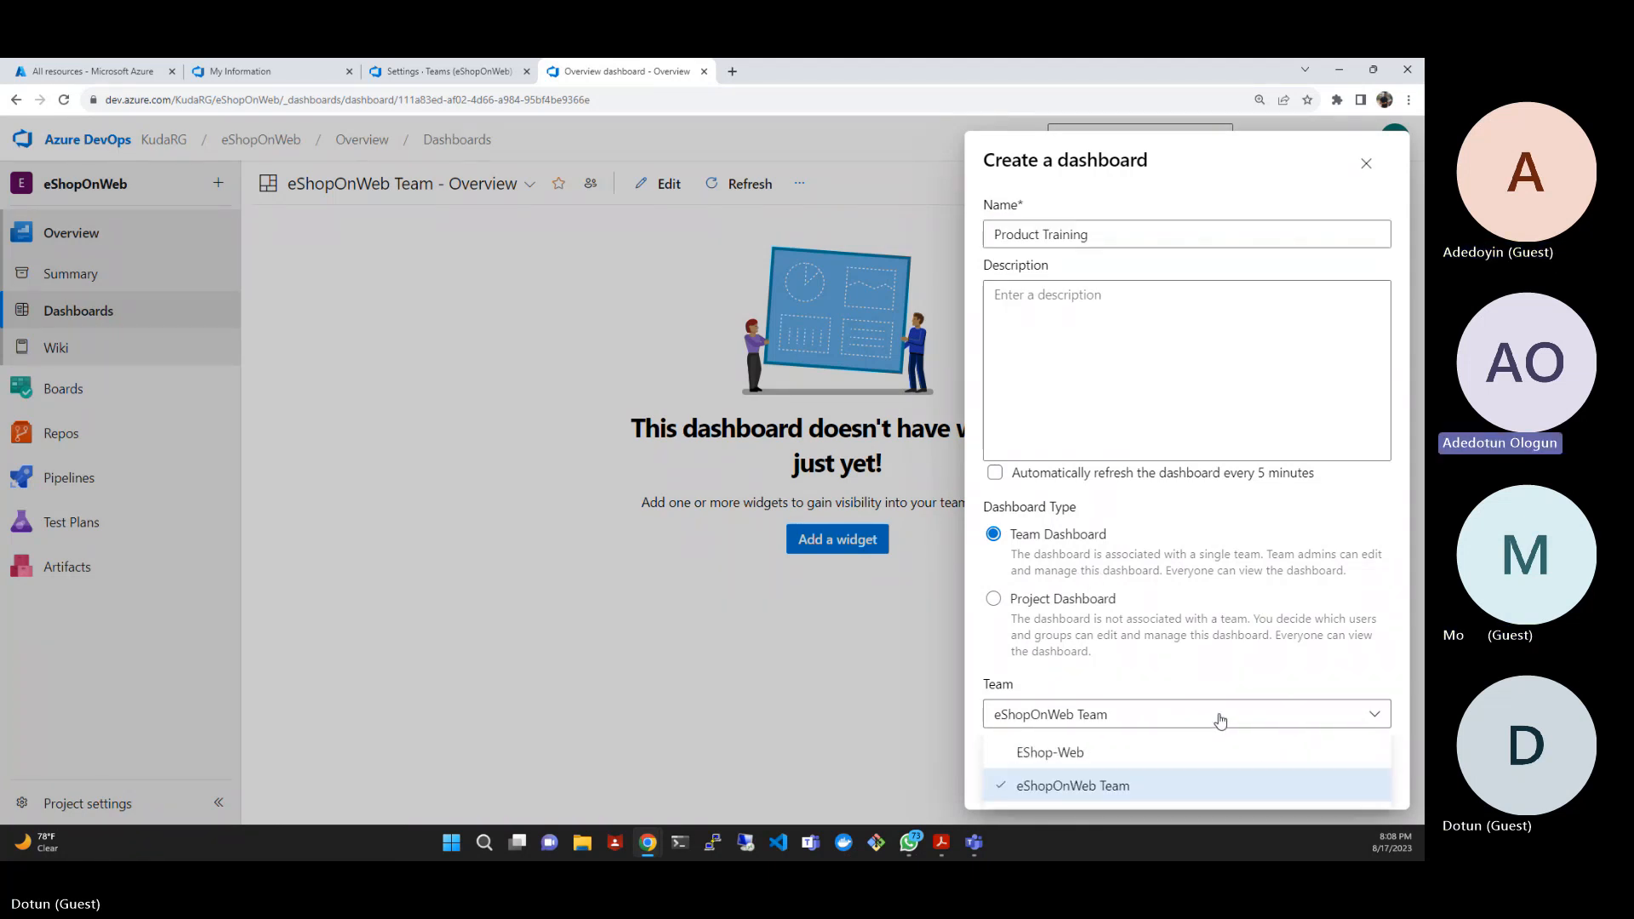
click(1167, 760)
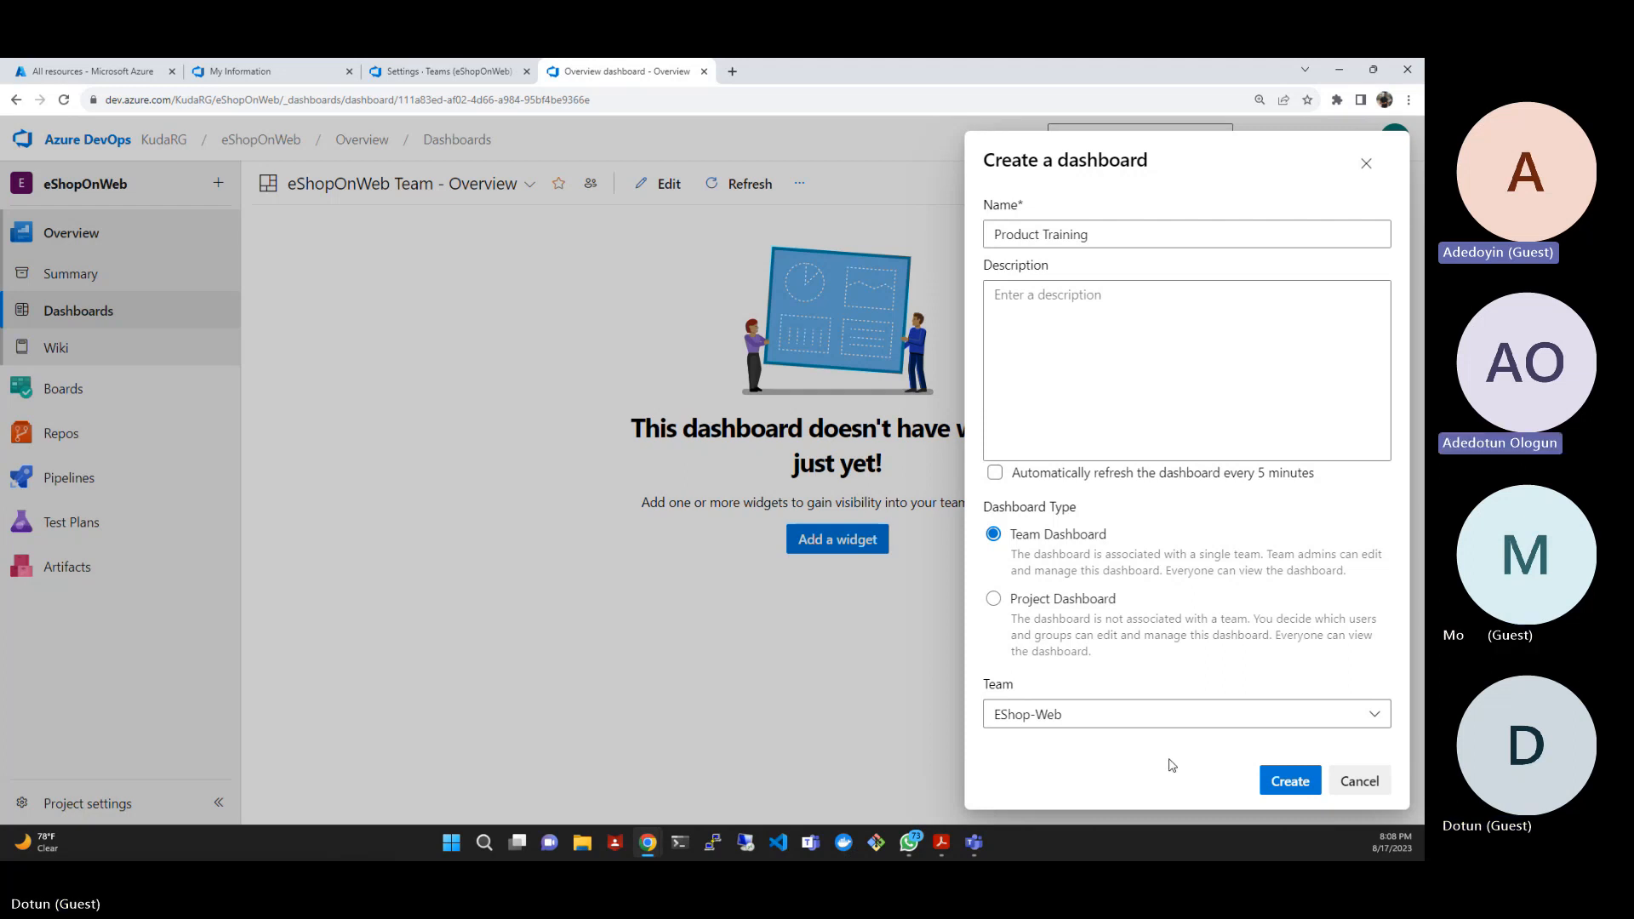
click(1283, 786)
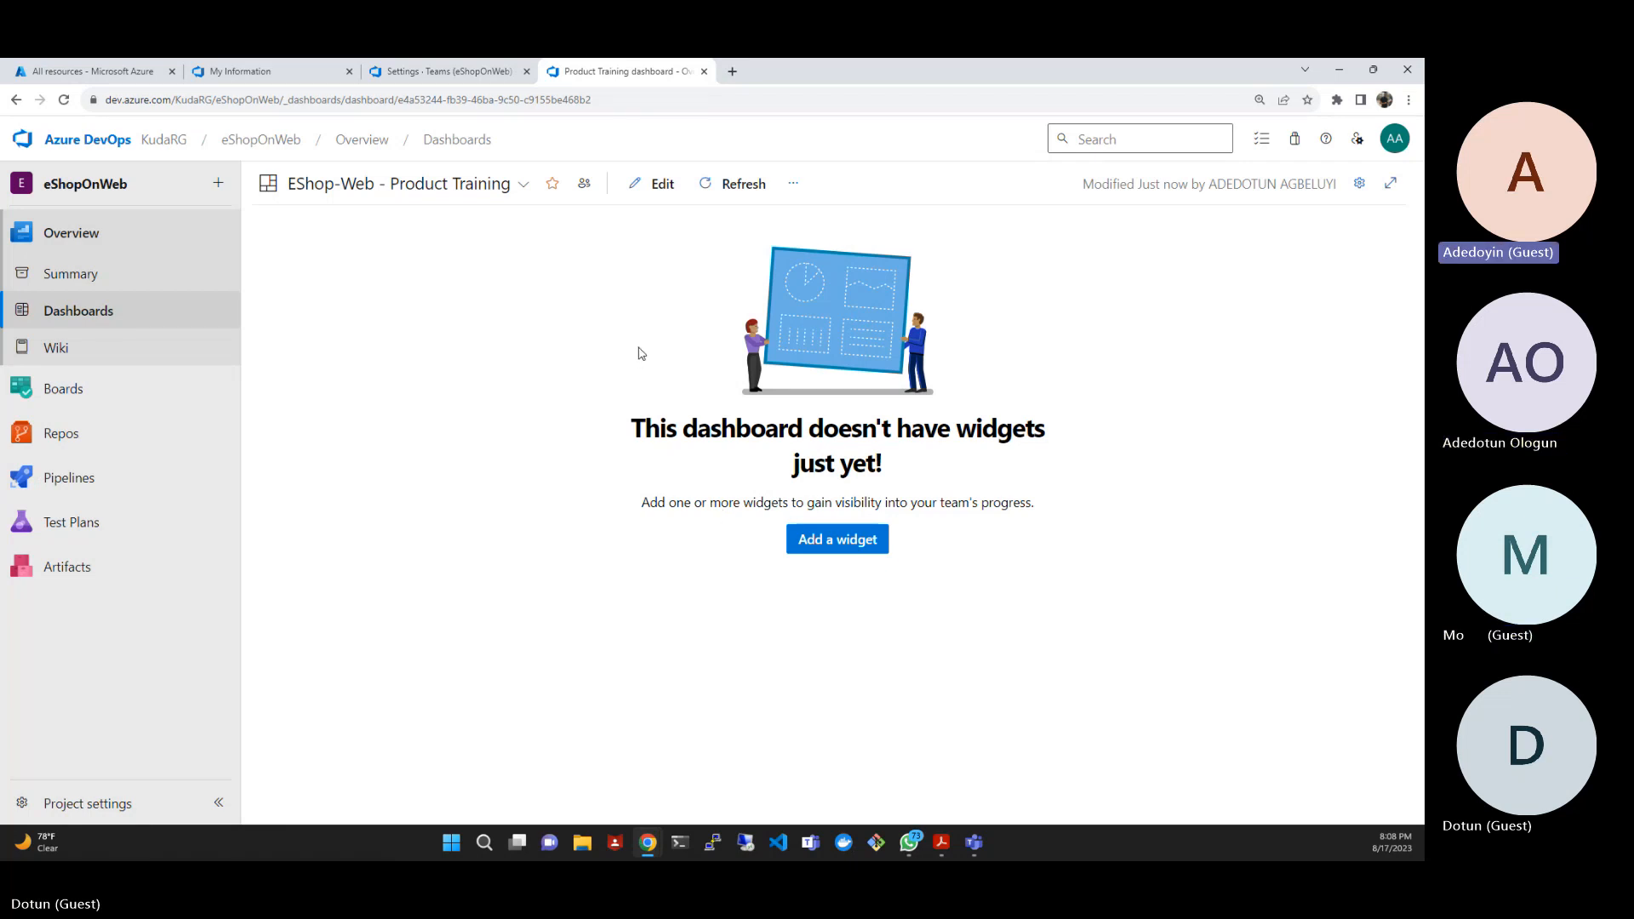
click(65, 101)
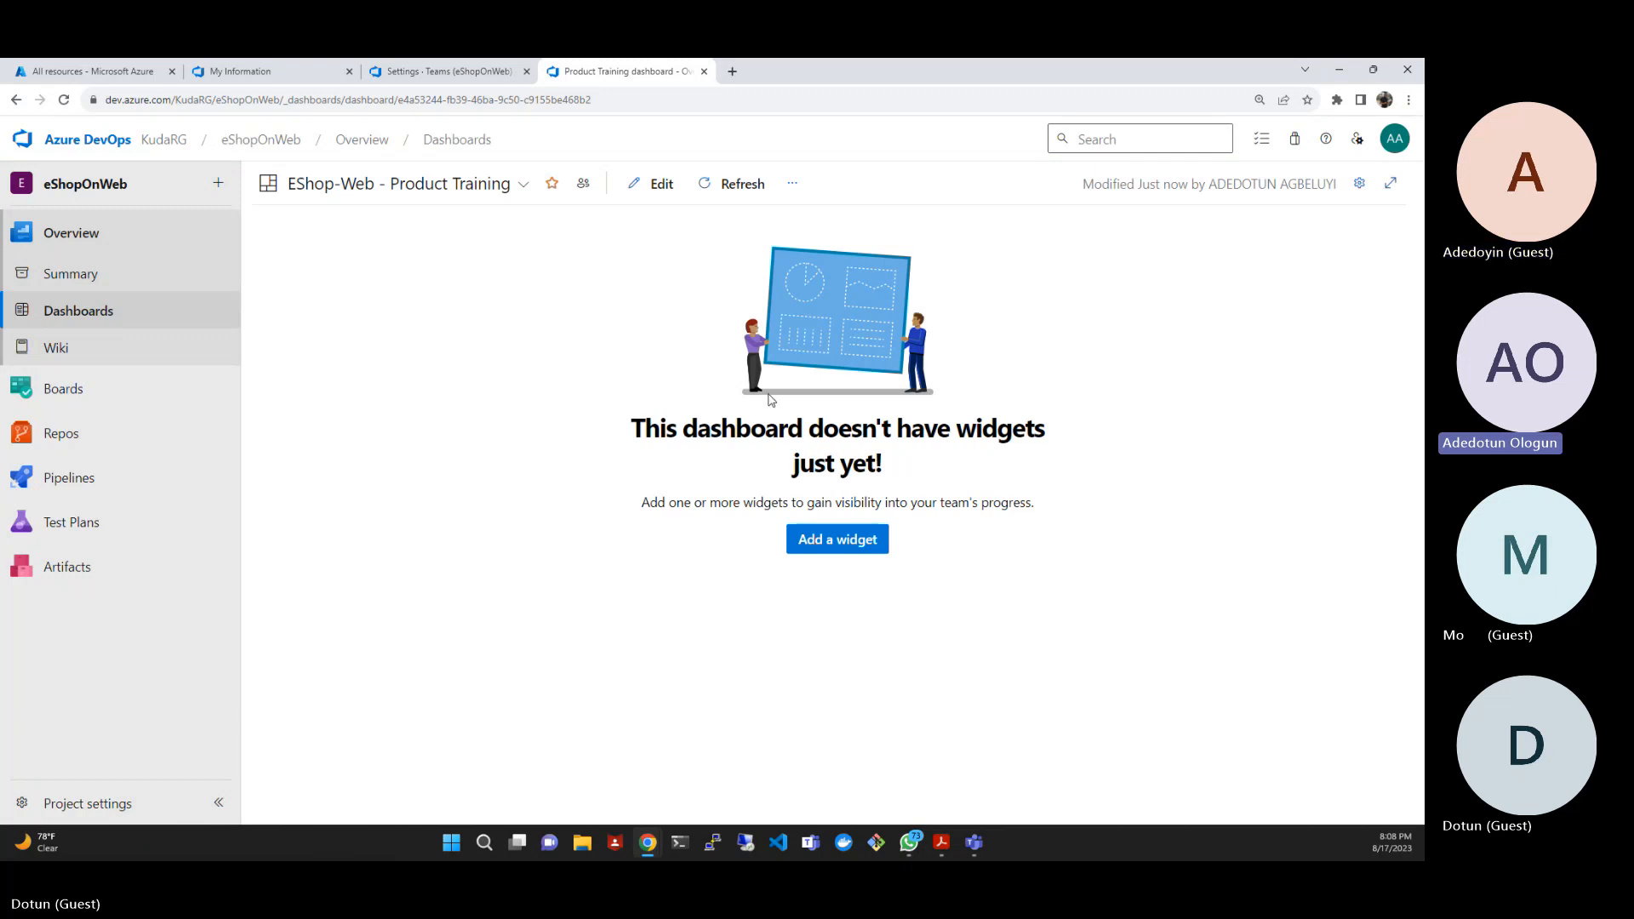
- Search the dashboard widgets for "sprint" and add the Sprint Overview widget to the Product Training dashboard
click(807, 541)
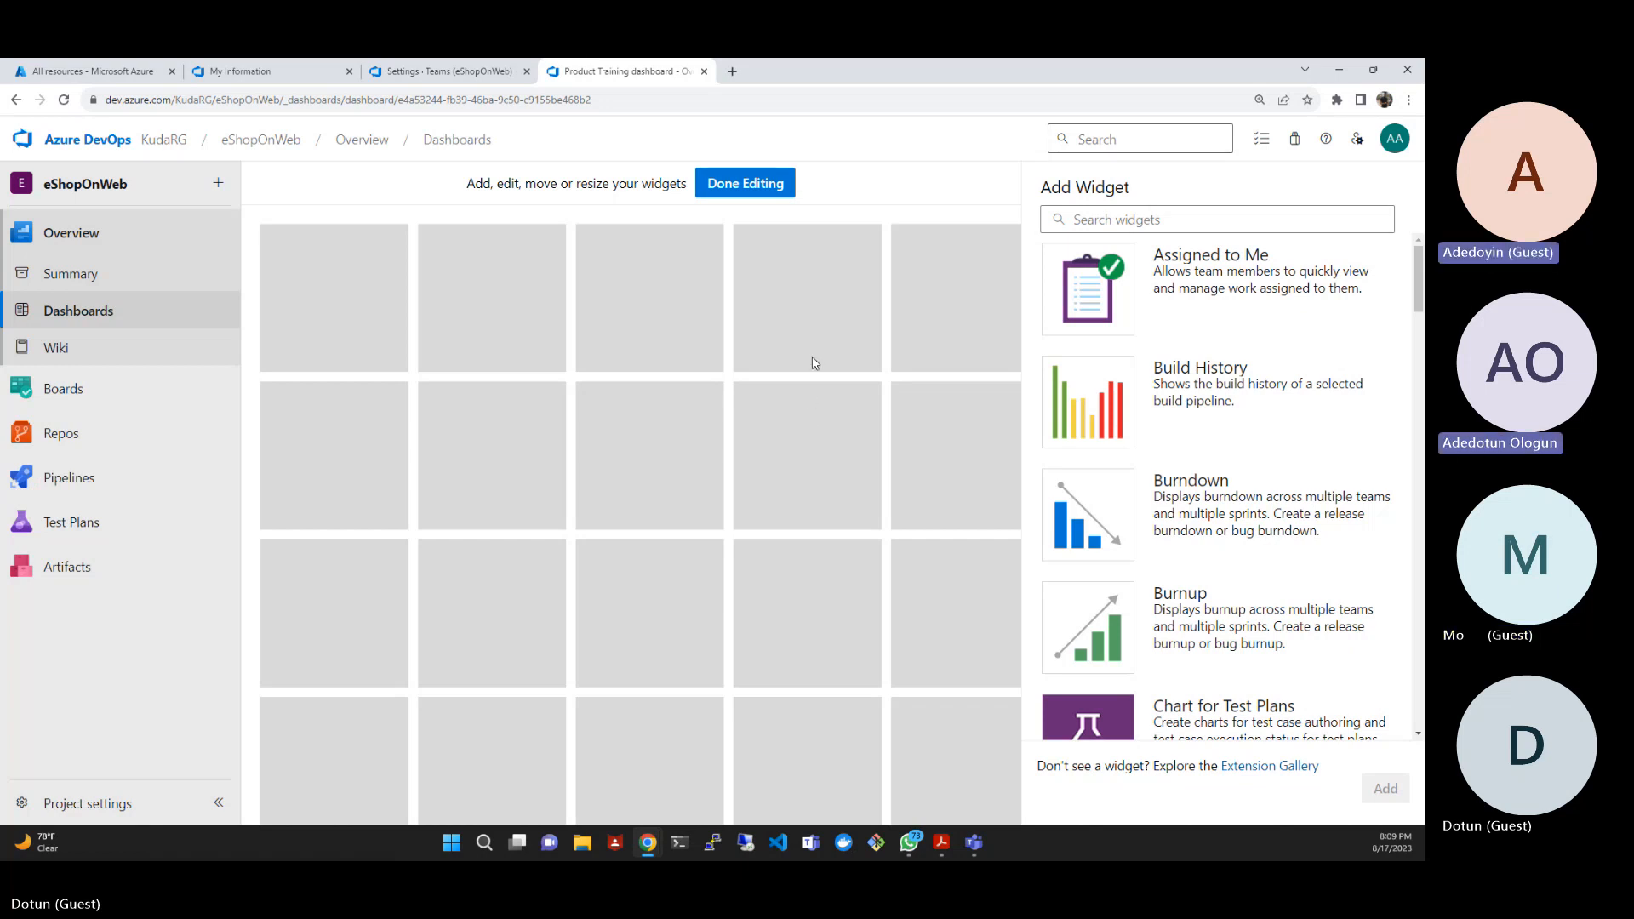
click(1194, 216)
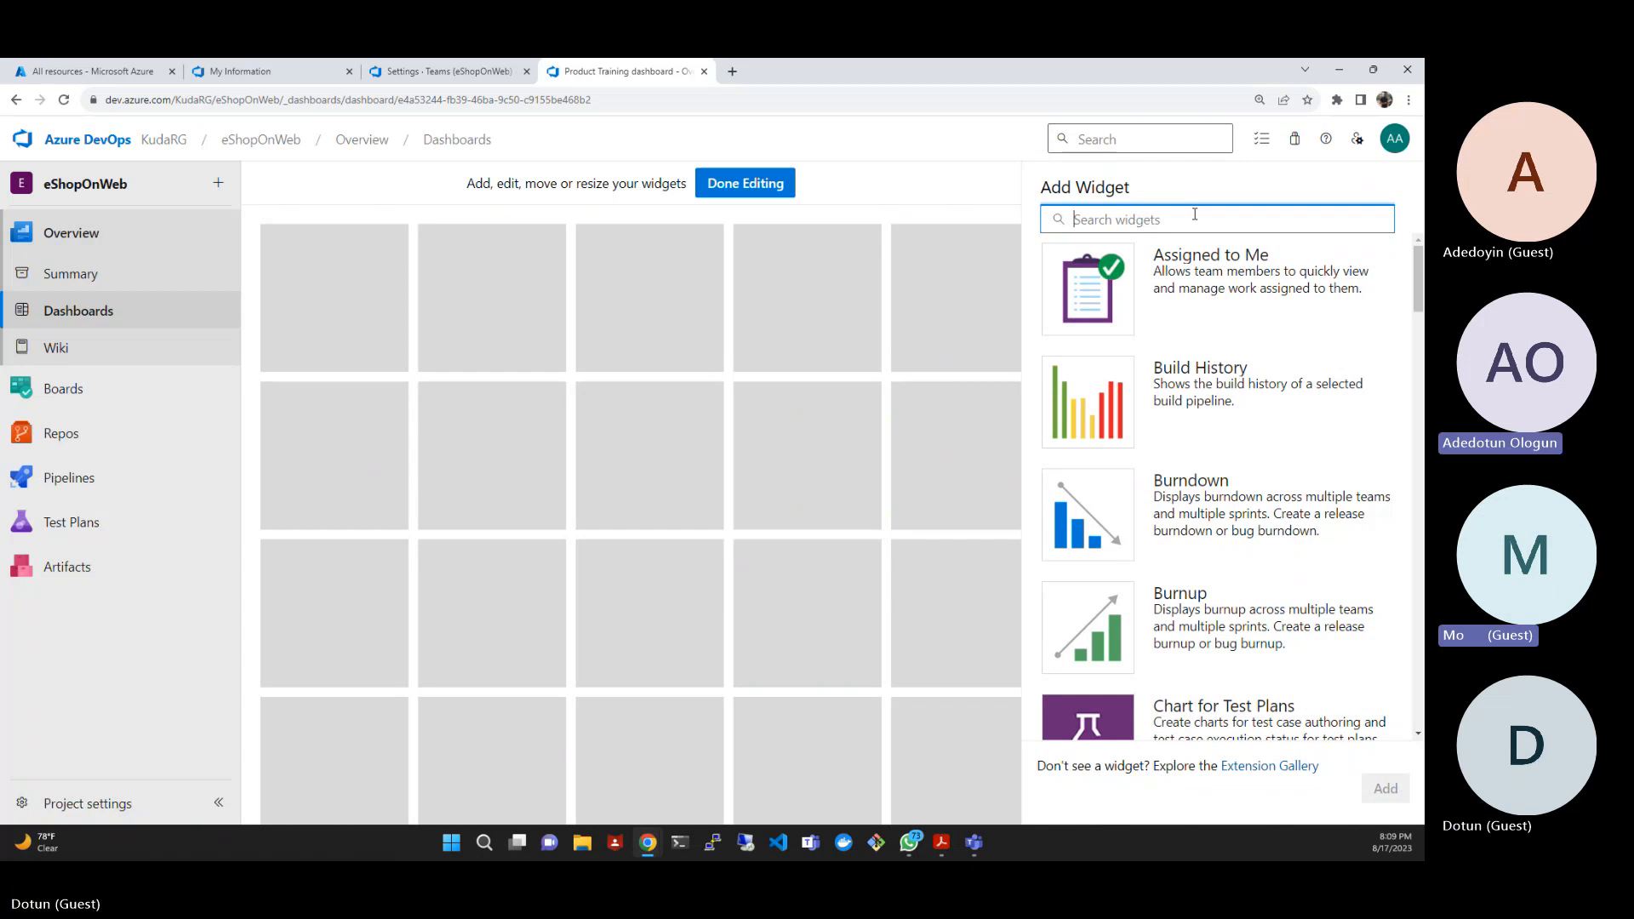
text(sp)
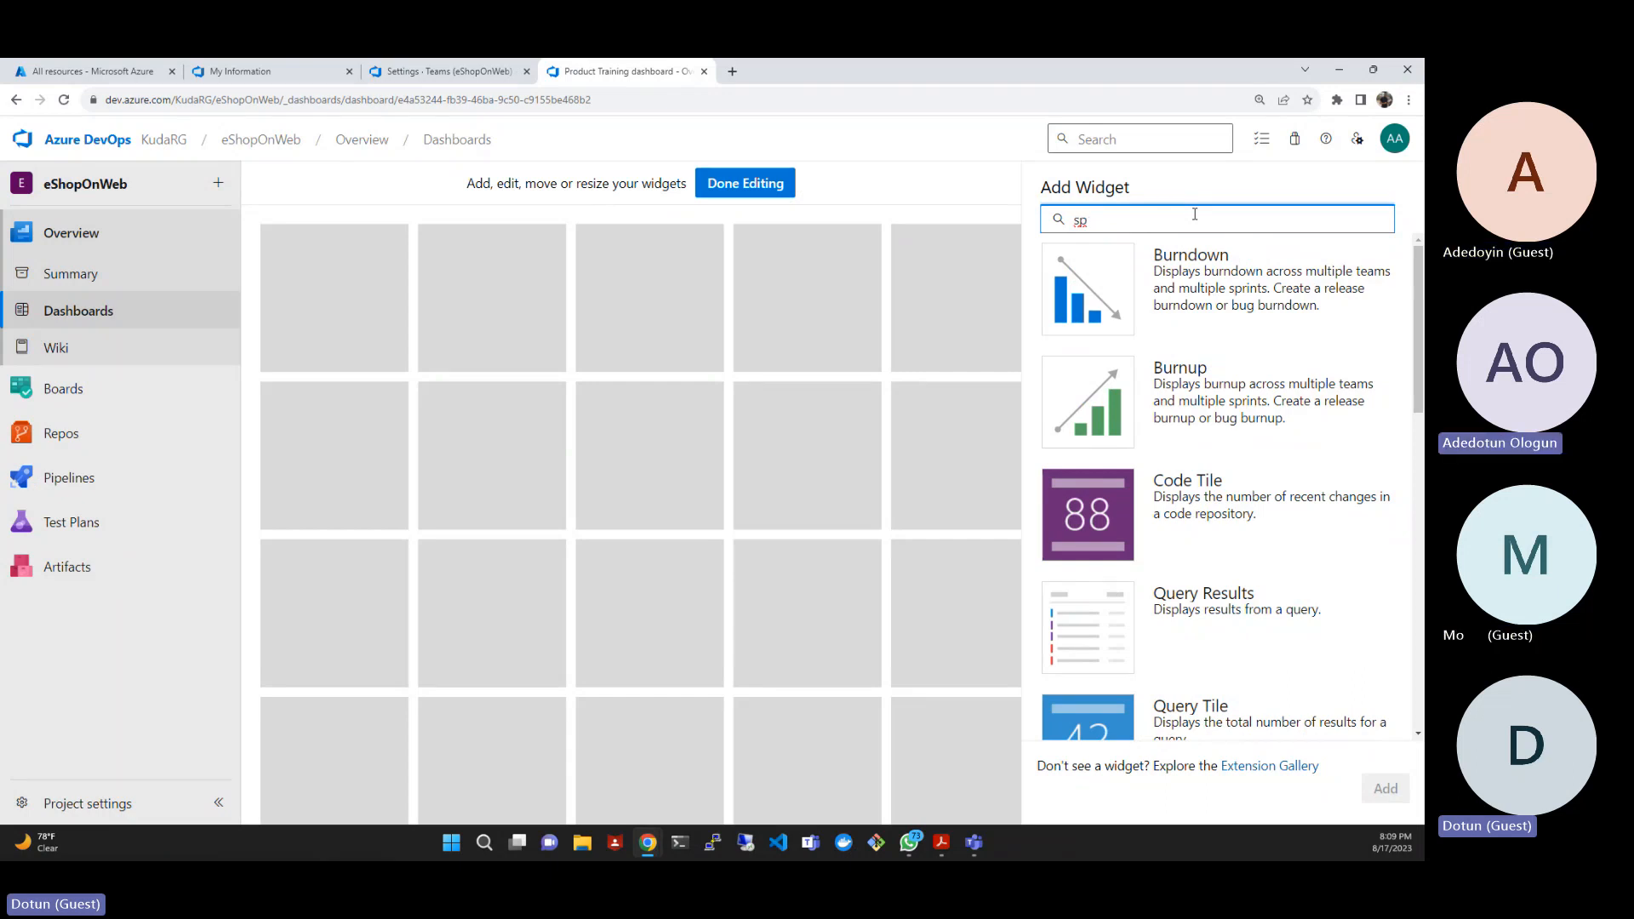
key(BackSpace)
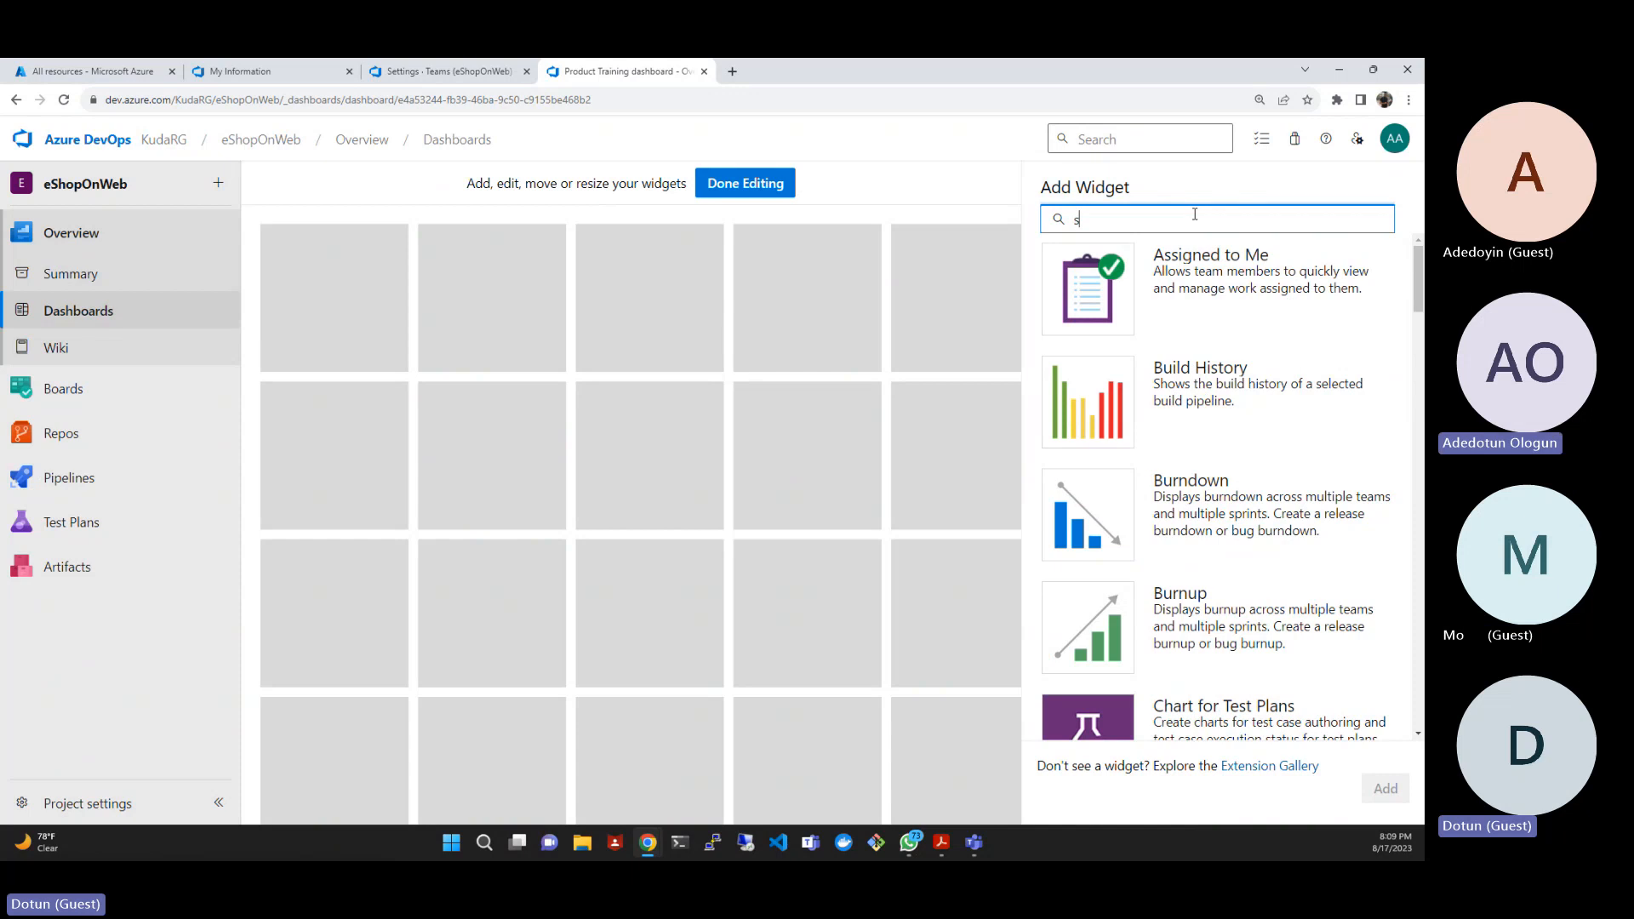
text(print)
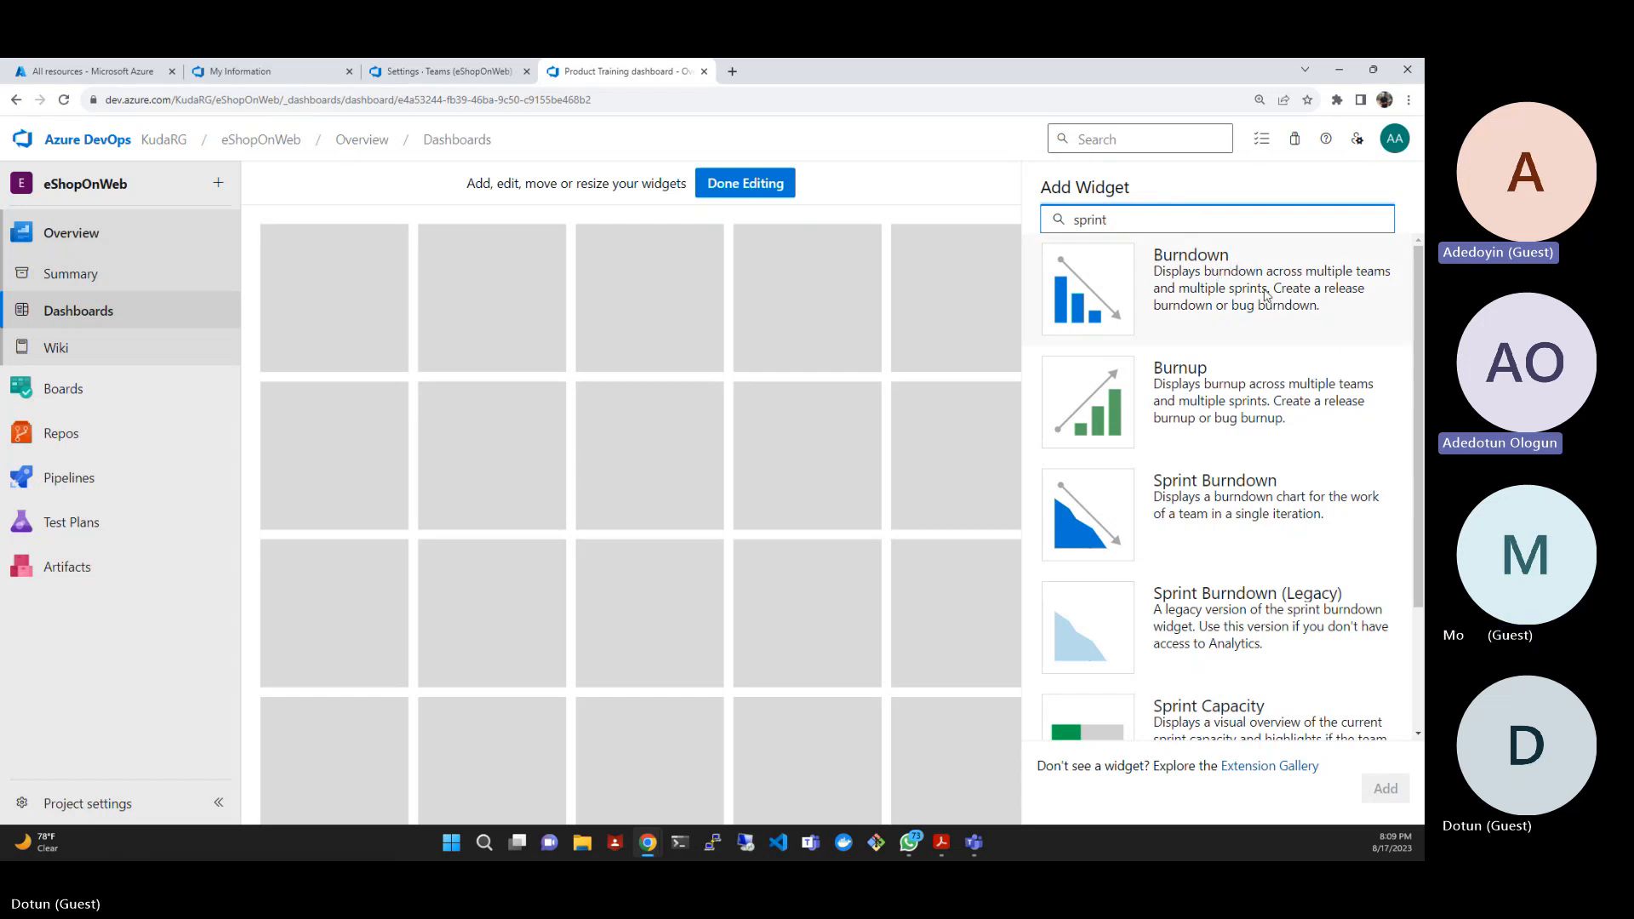
scroll(1292, 347, down, 2)
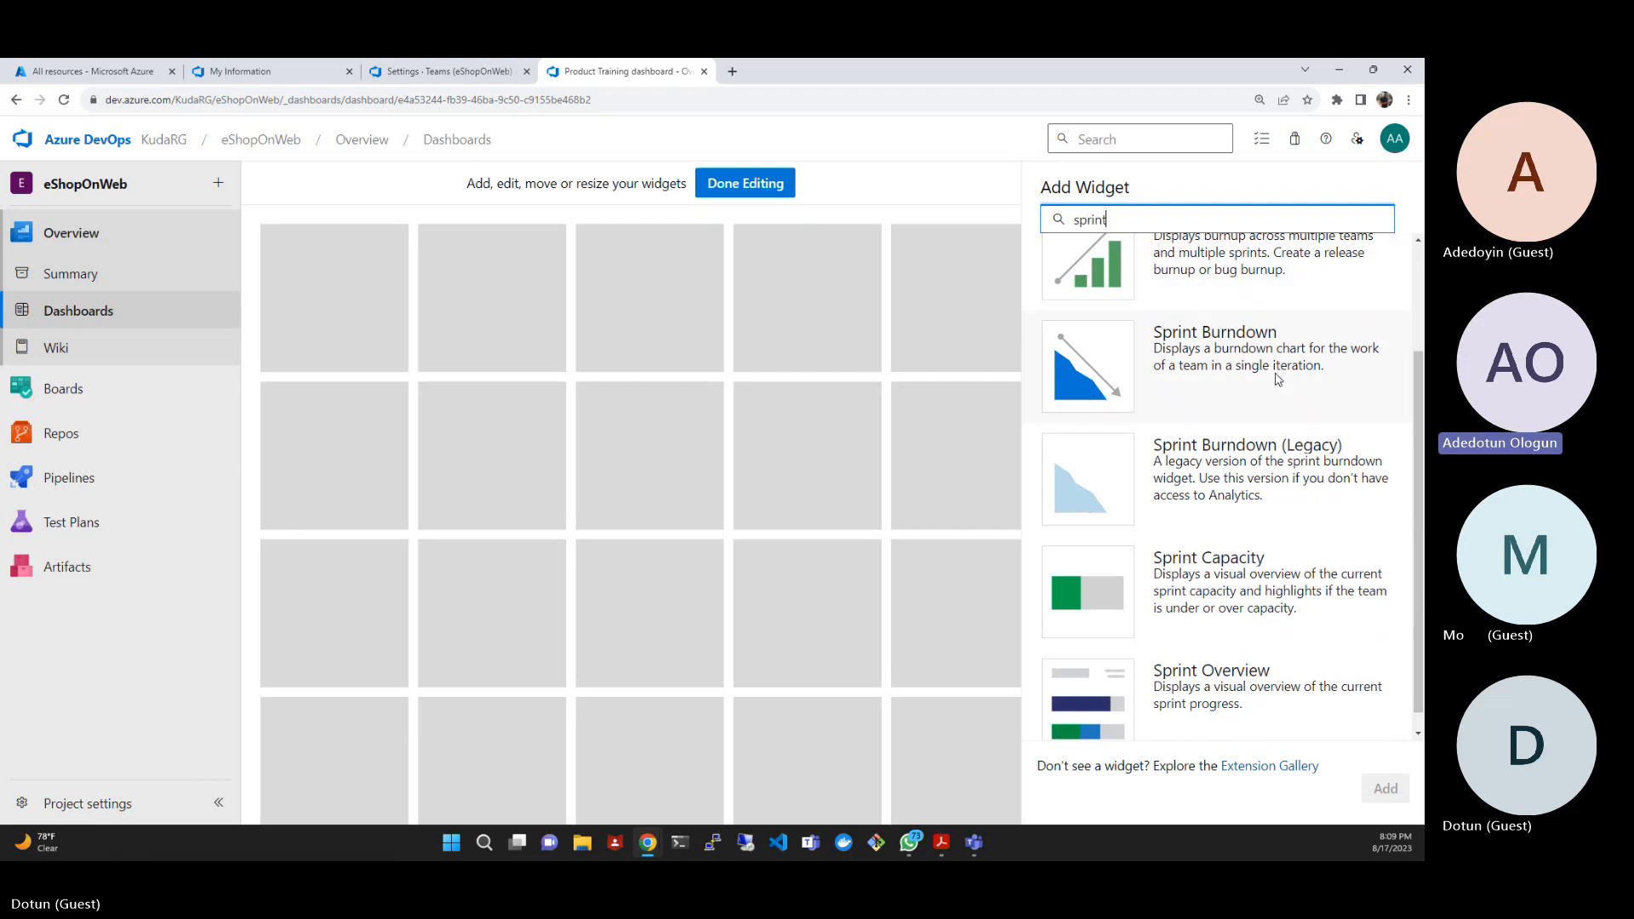
scroll(1277, 387, down, 1)
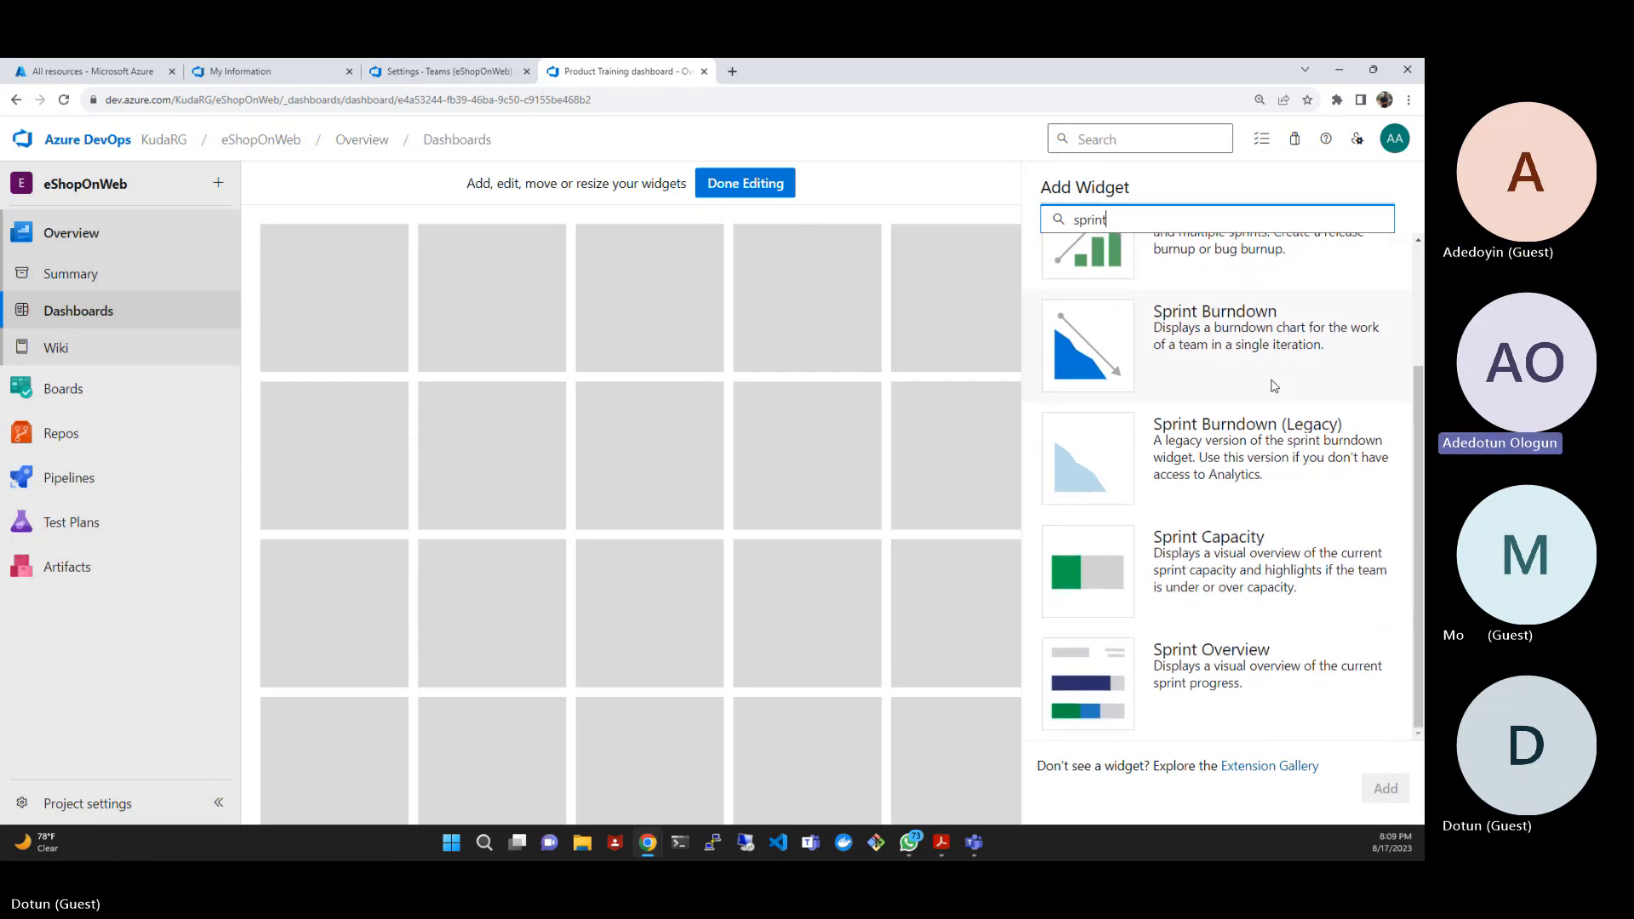
scroll(1274, 386, up, 1)
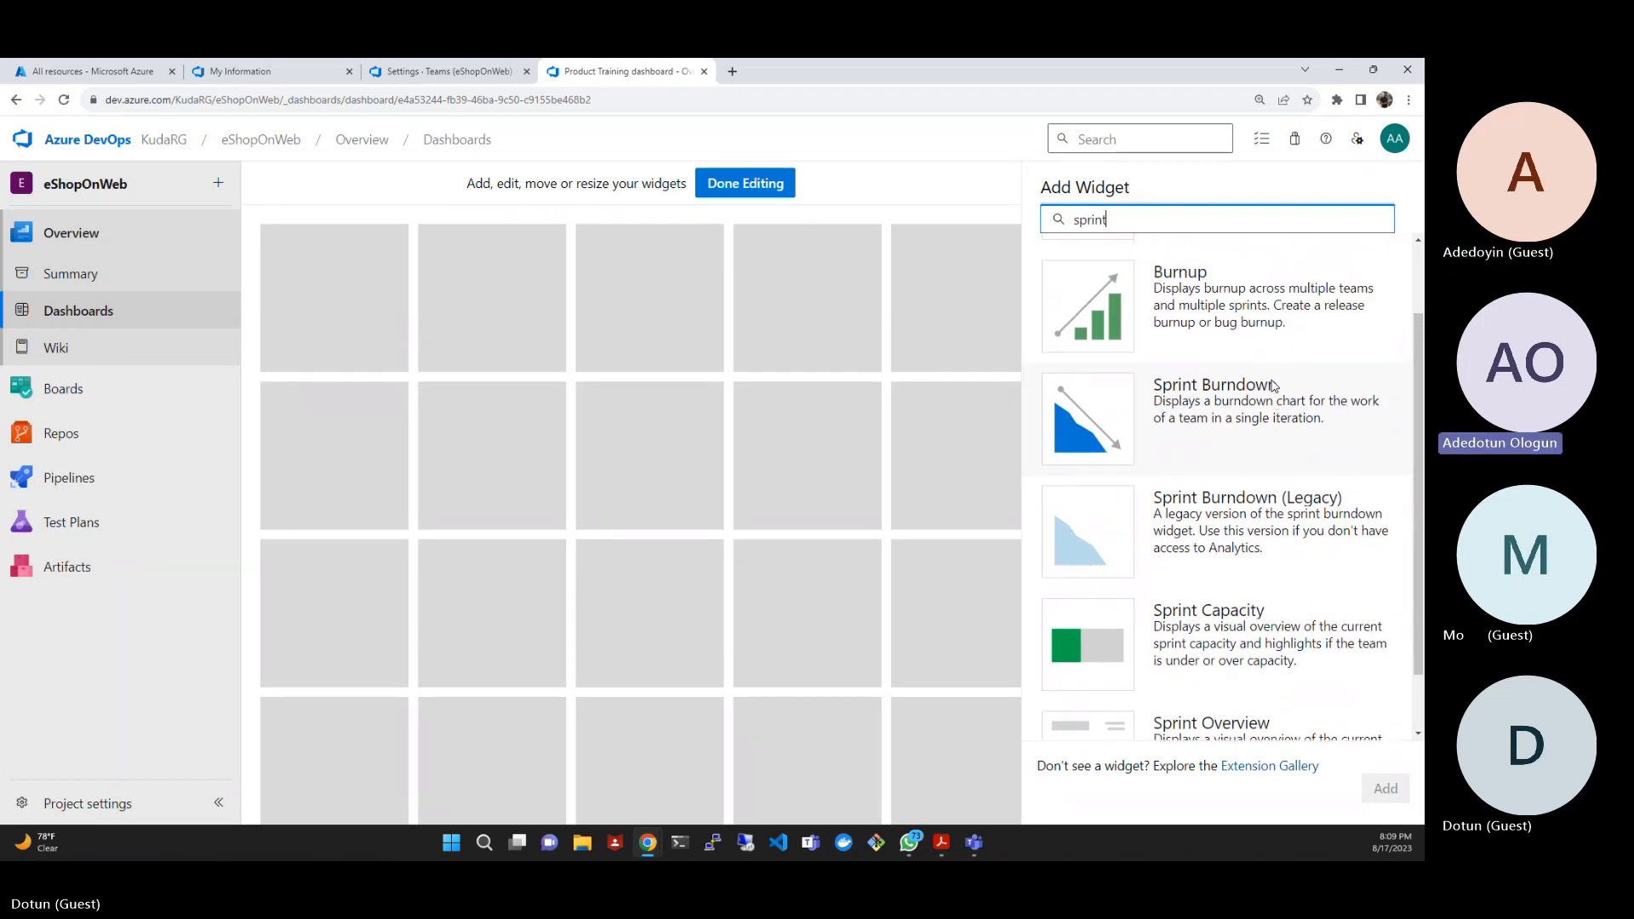
scroll(1274, 385, up, 1)
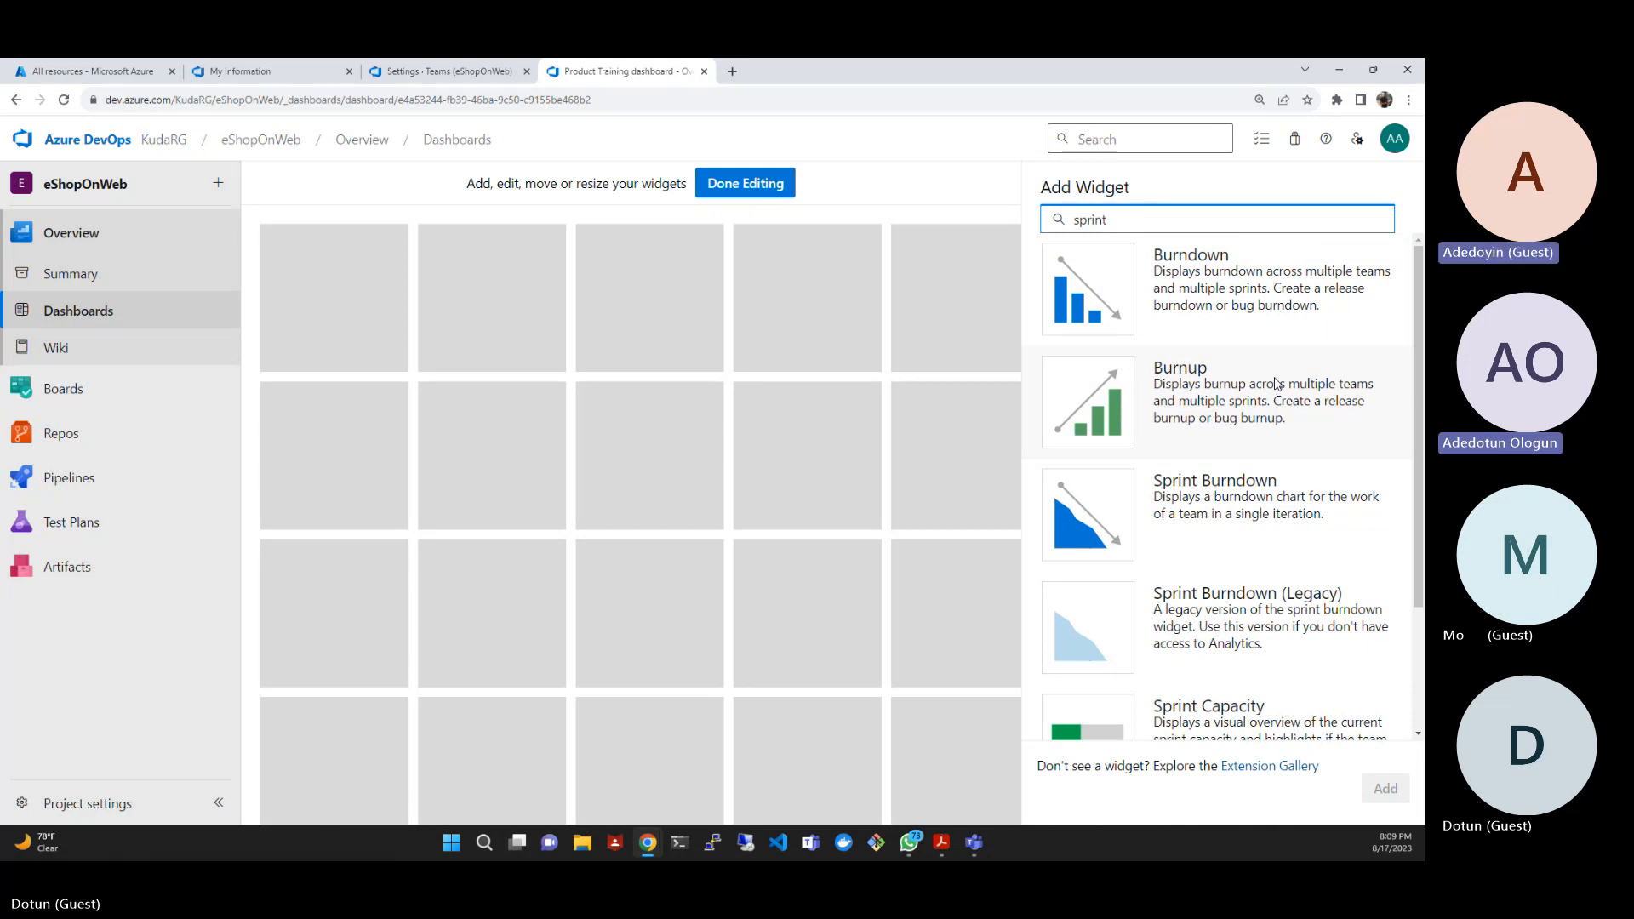
scroll(1275, 384, down, 2)
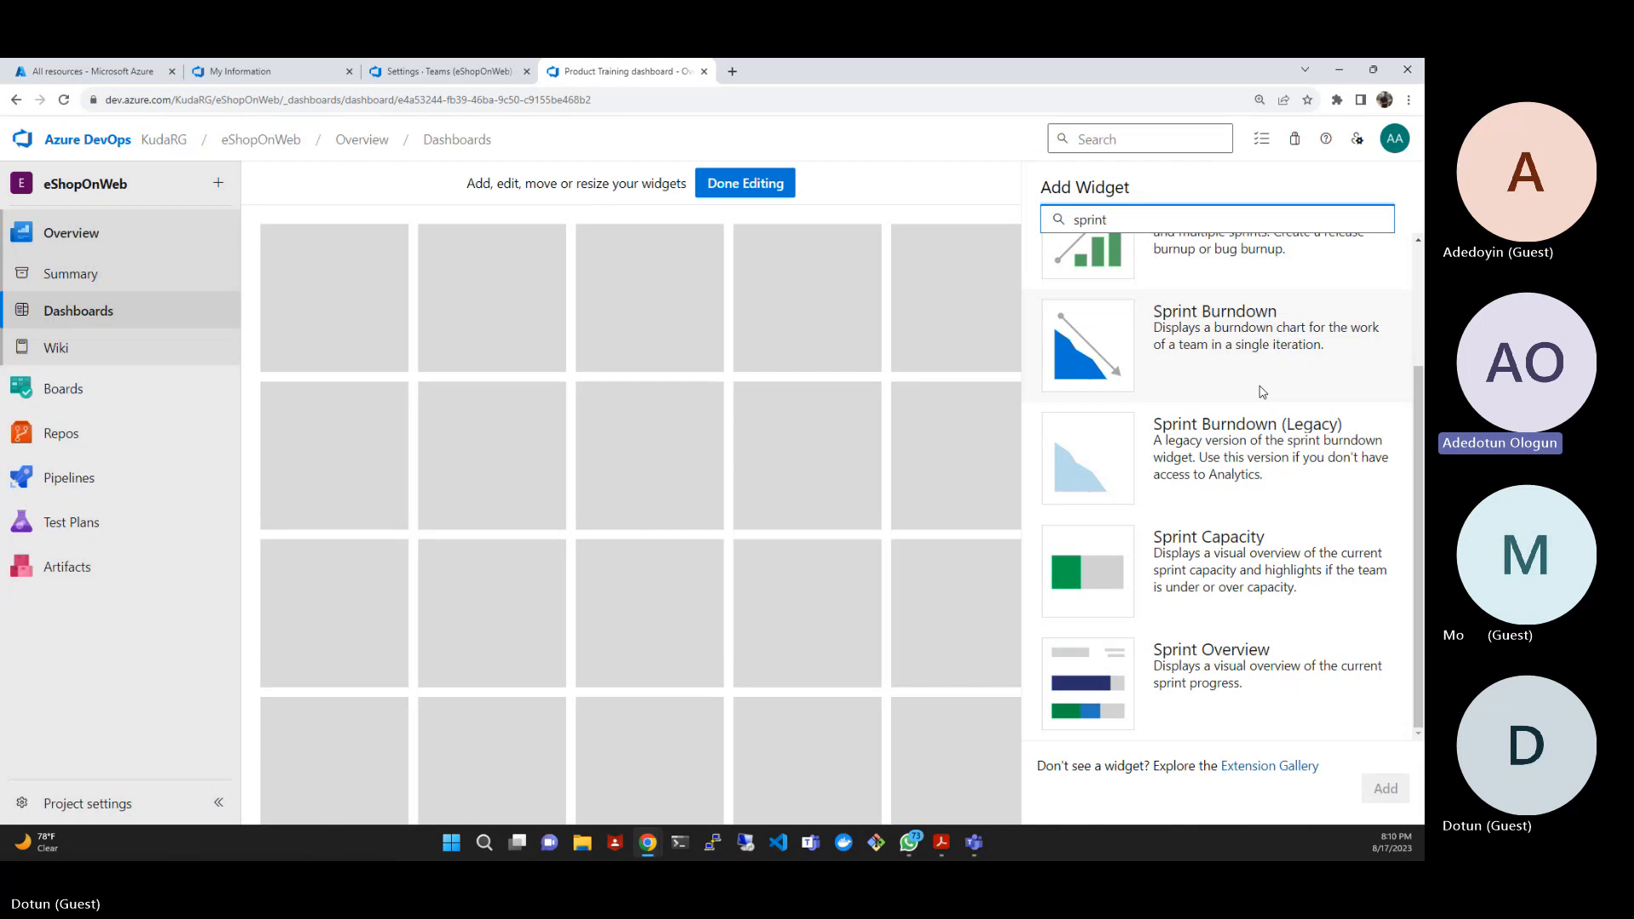
click(1241, 675)
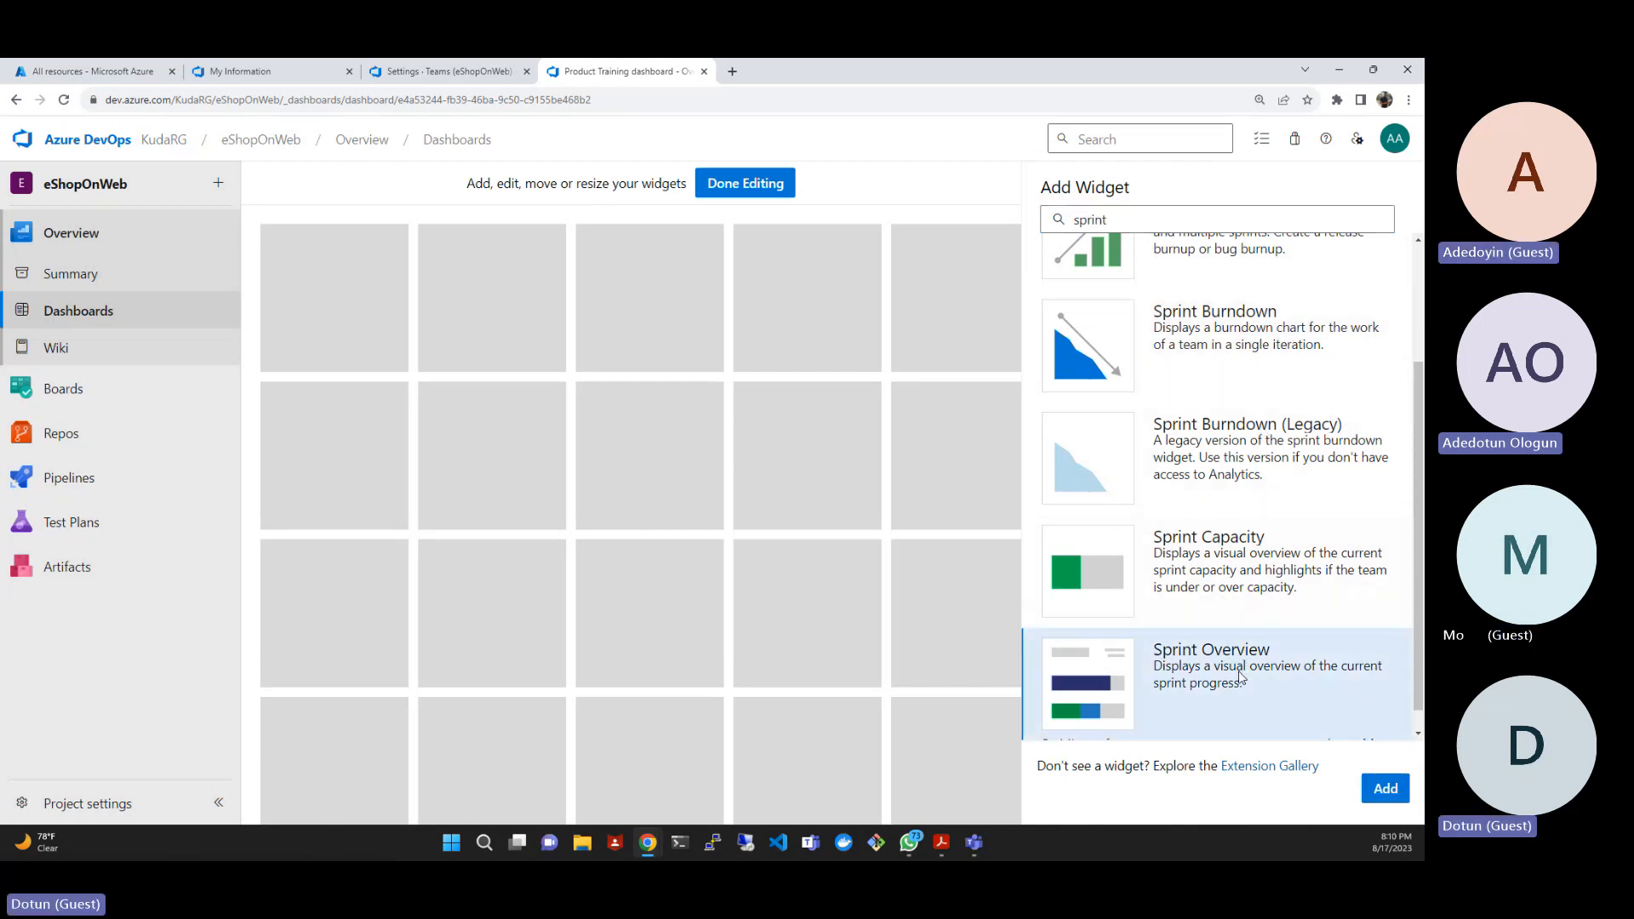
click(1379, 787)
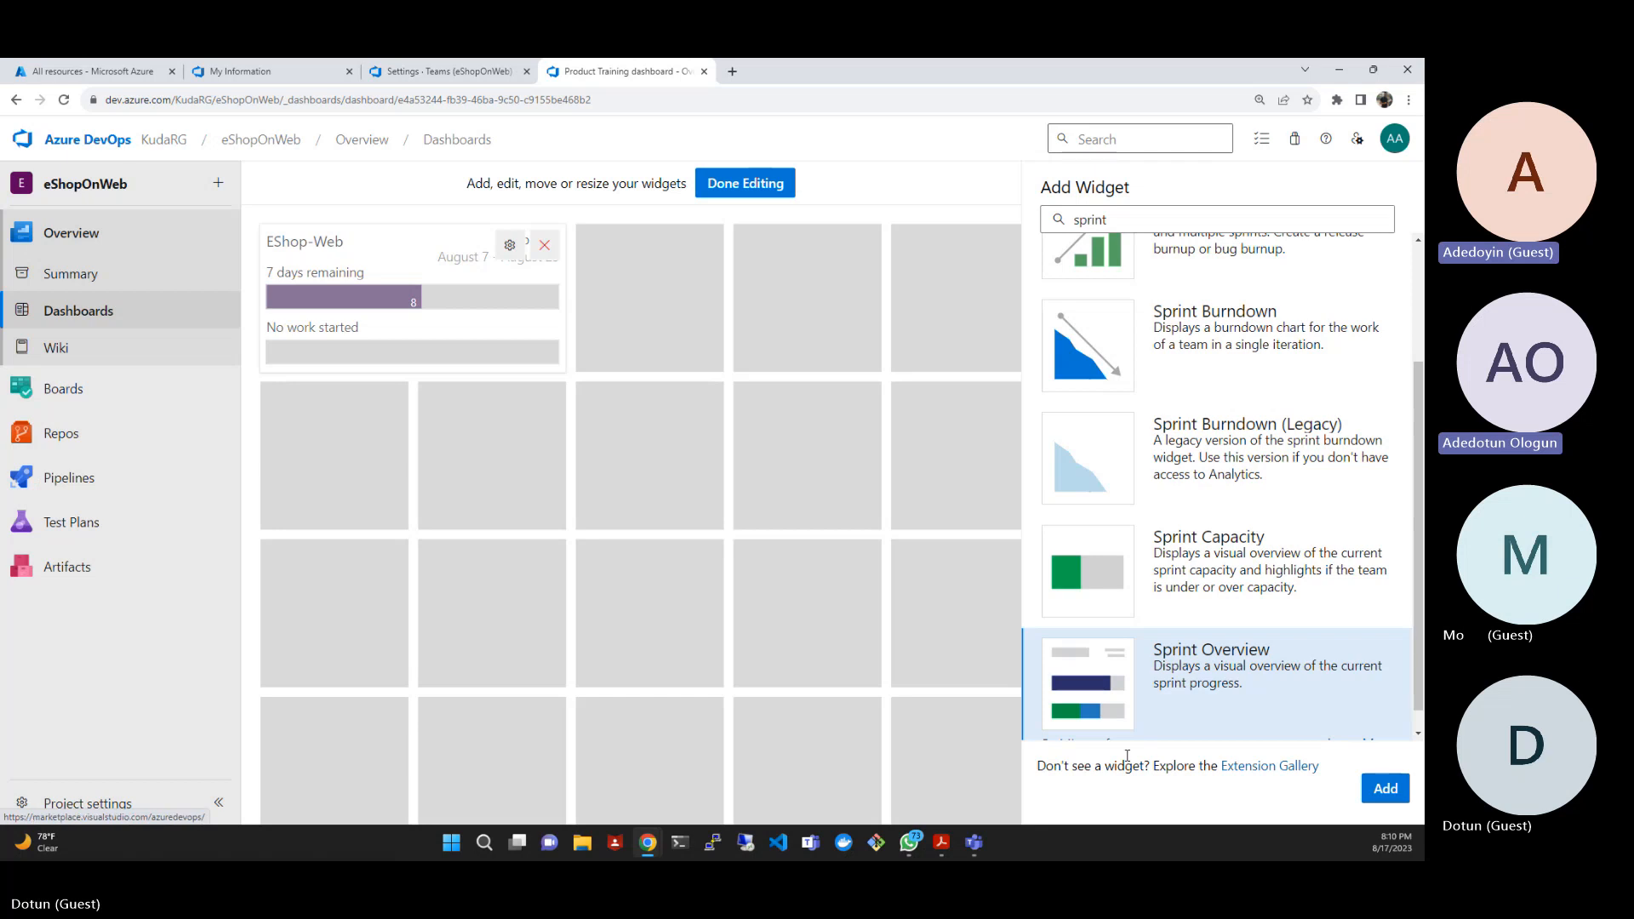
- Review the Sprint Overview widget's value options, choose Count of Work Items for the EShop-Web team and save the configuration
click(509, 247)
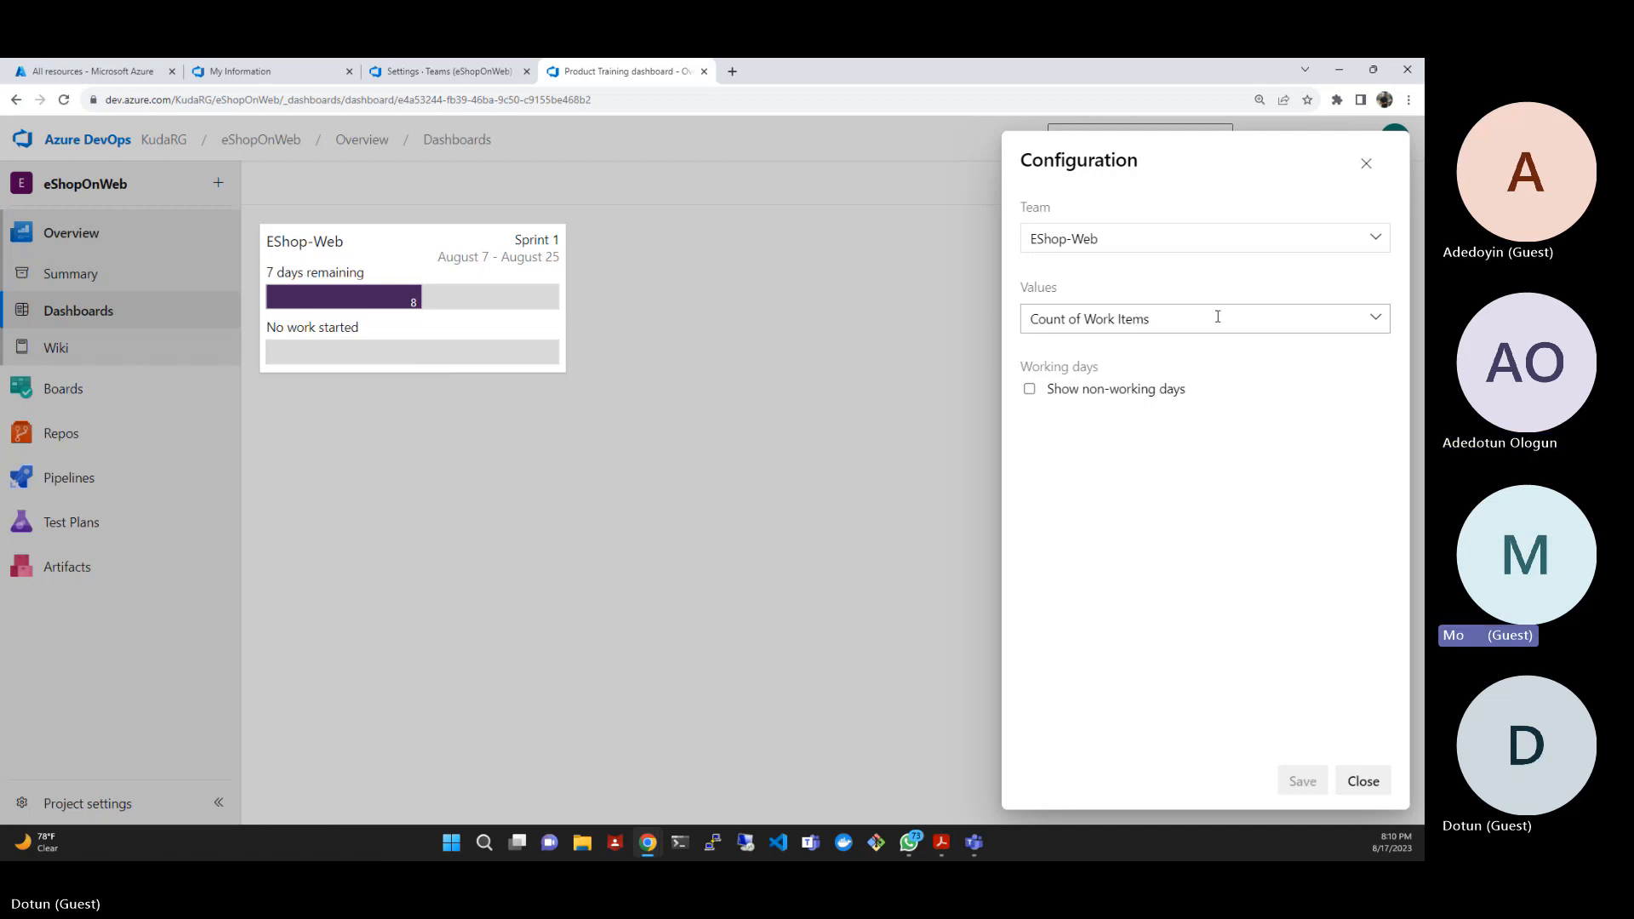
click(1373, 321)
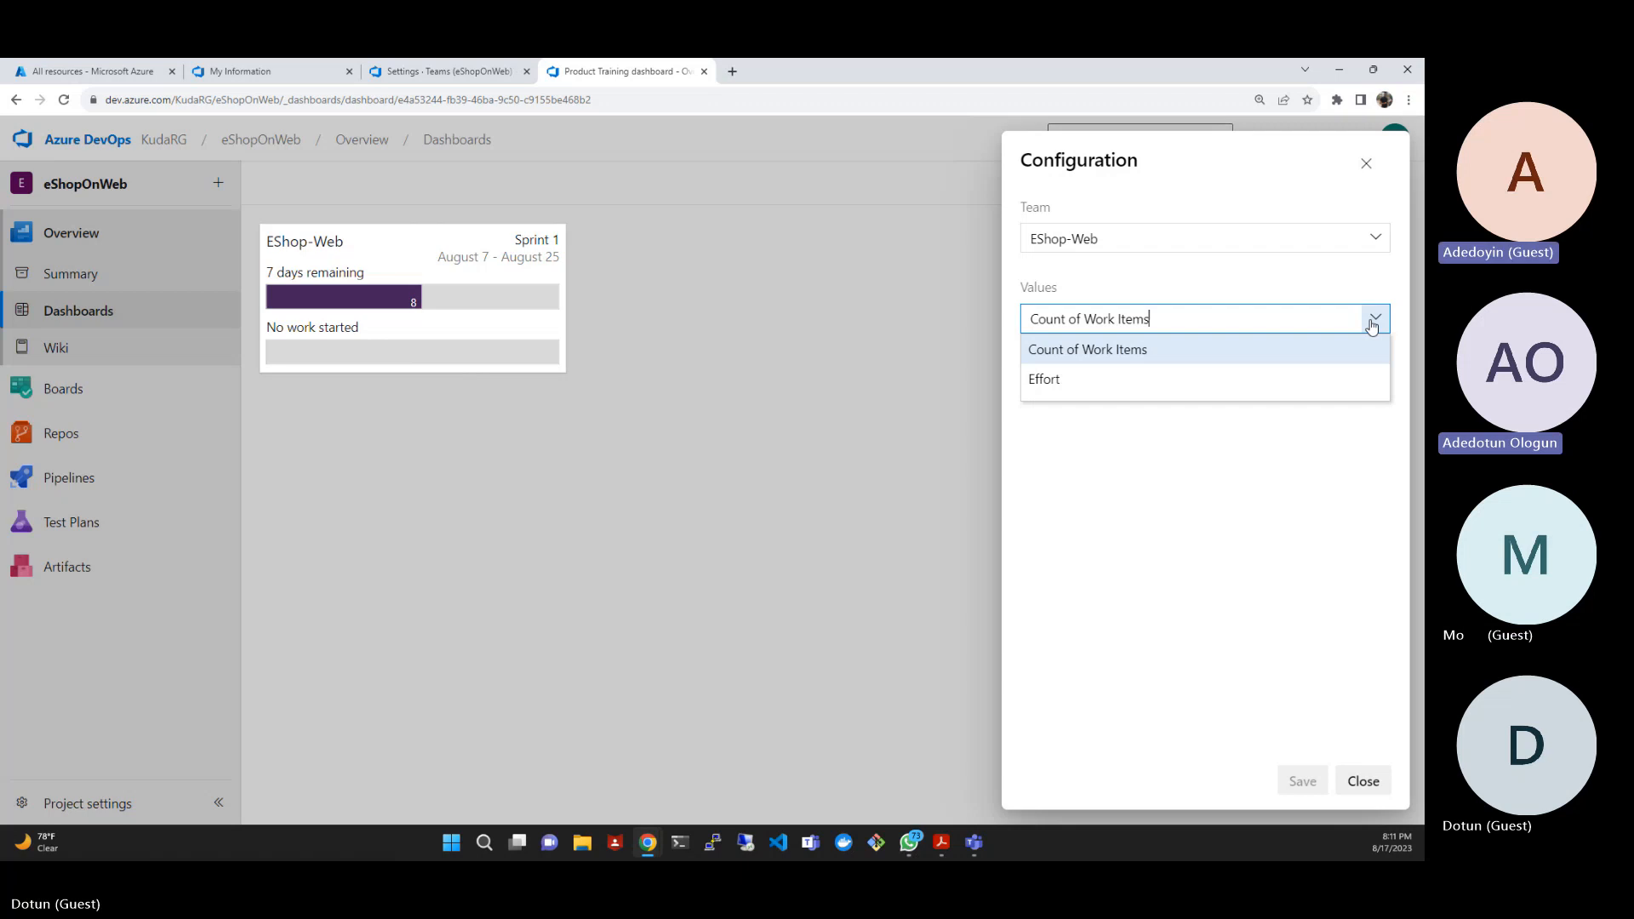
click(1198, 382)
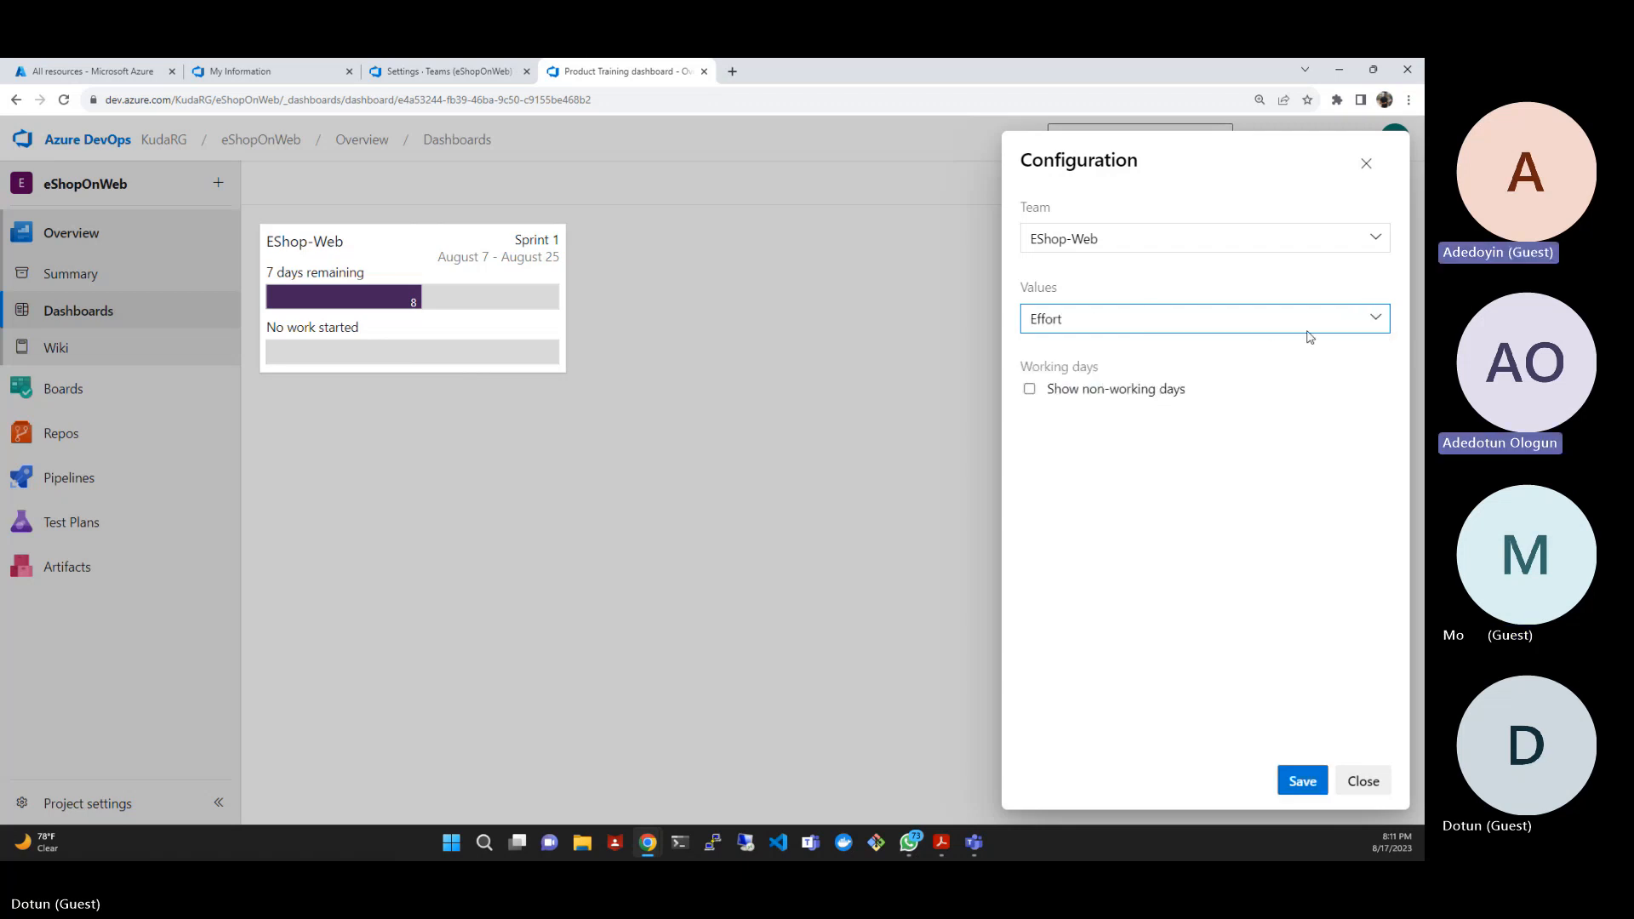
click(1367, 317)
click(1214, 351)
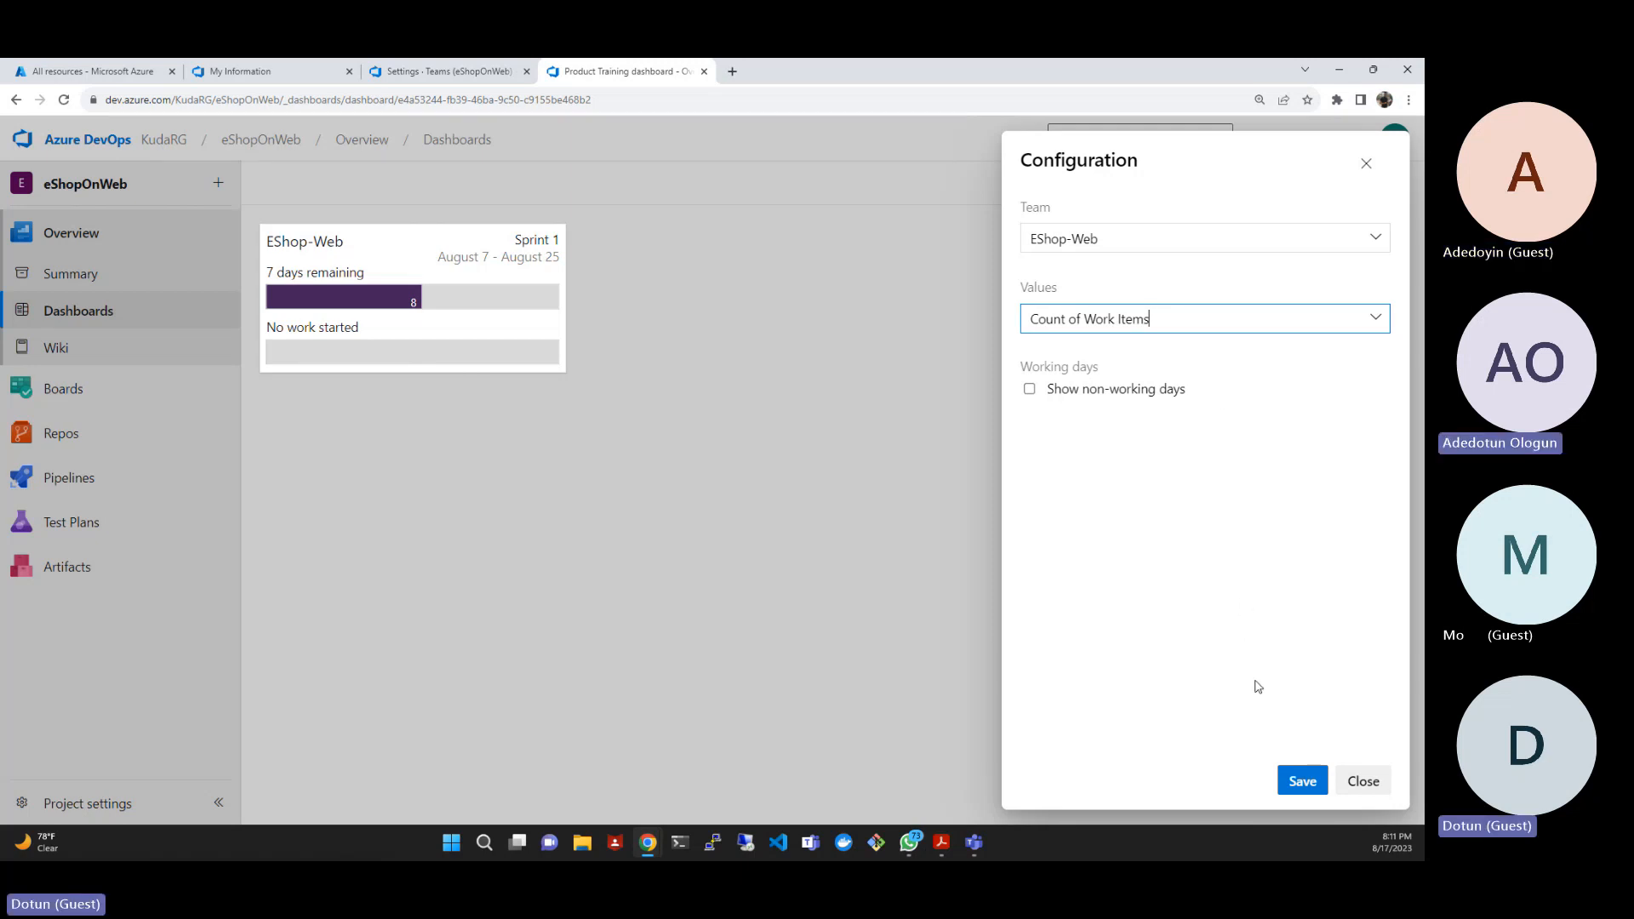
click(1303, 780)
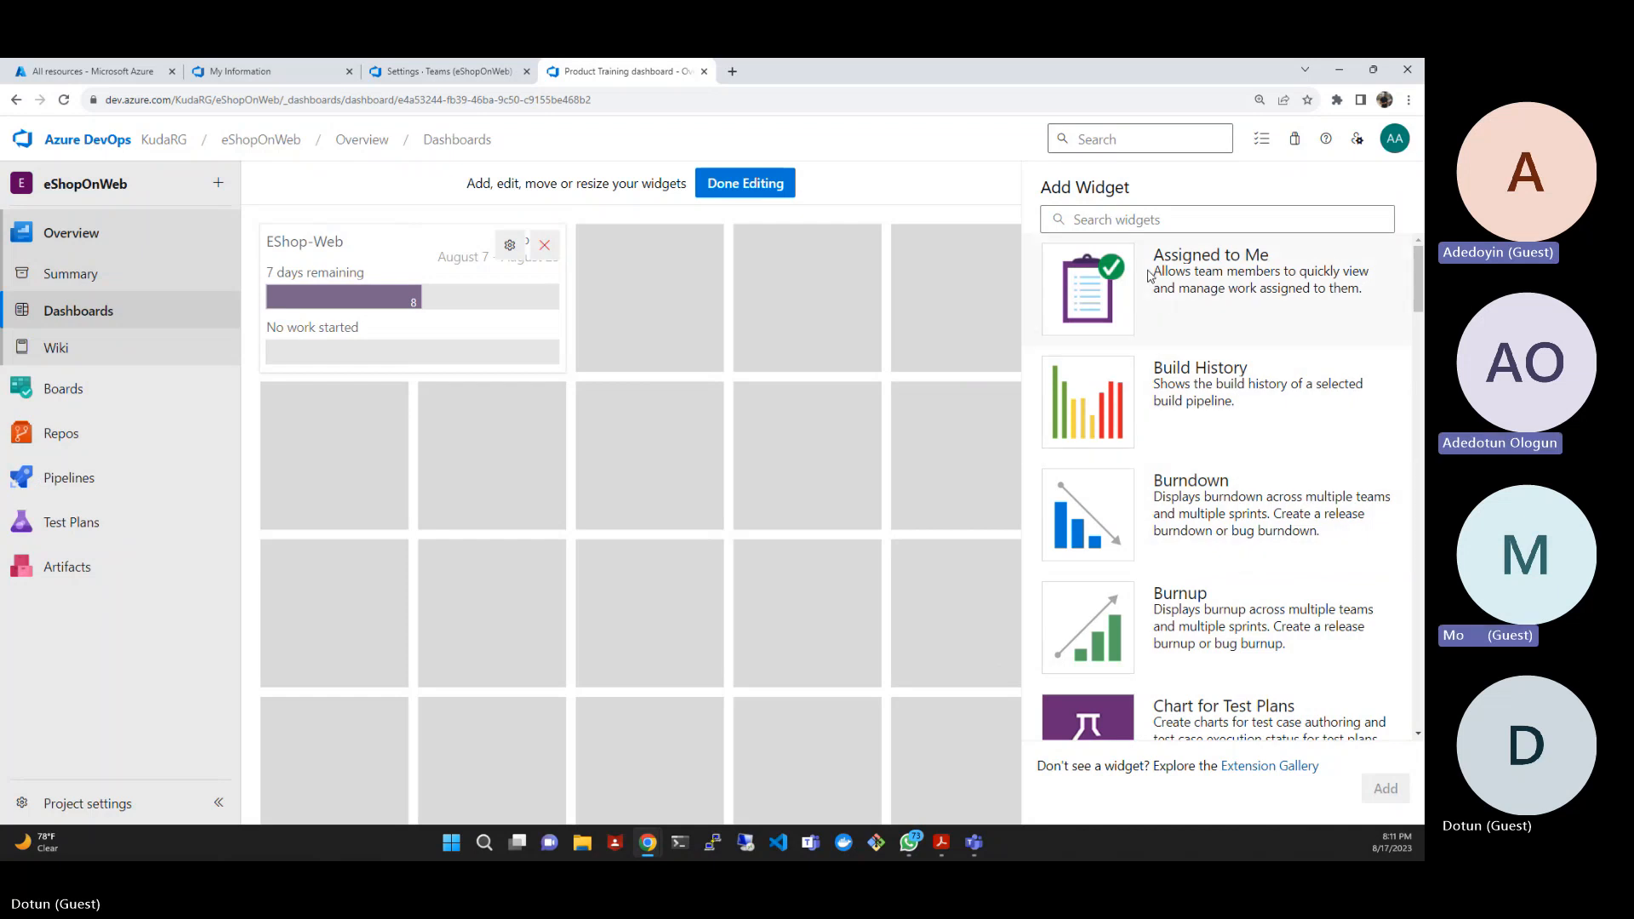
- Find the sprint widgets again and add the Sprint Capacity widget to the dashboard
click(1134, 221)
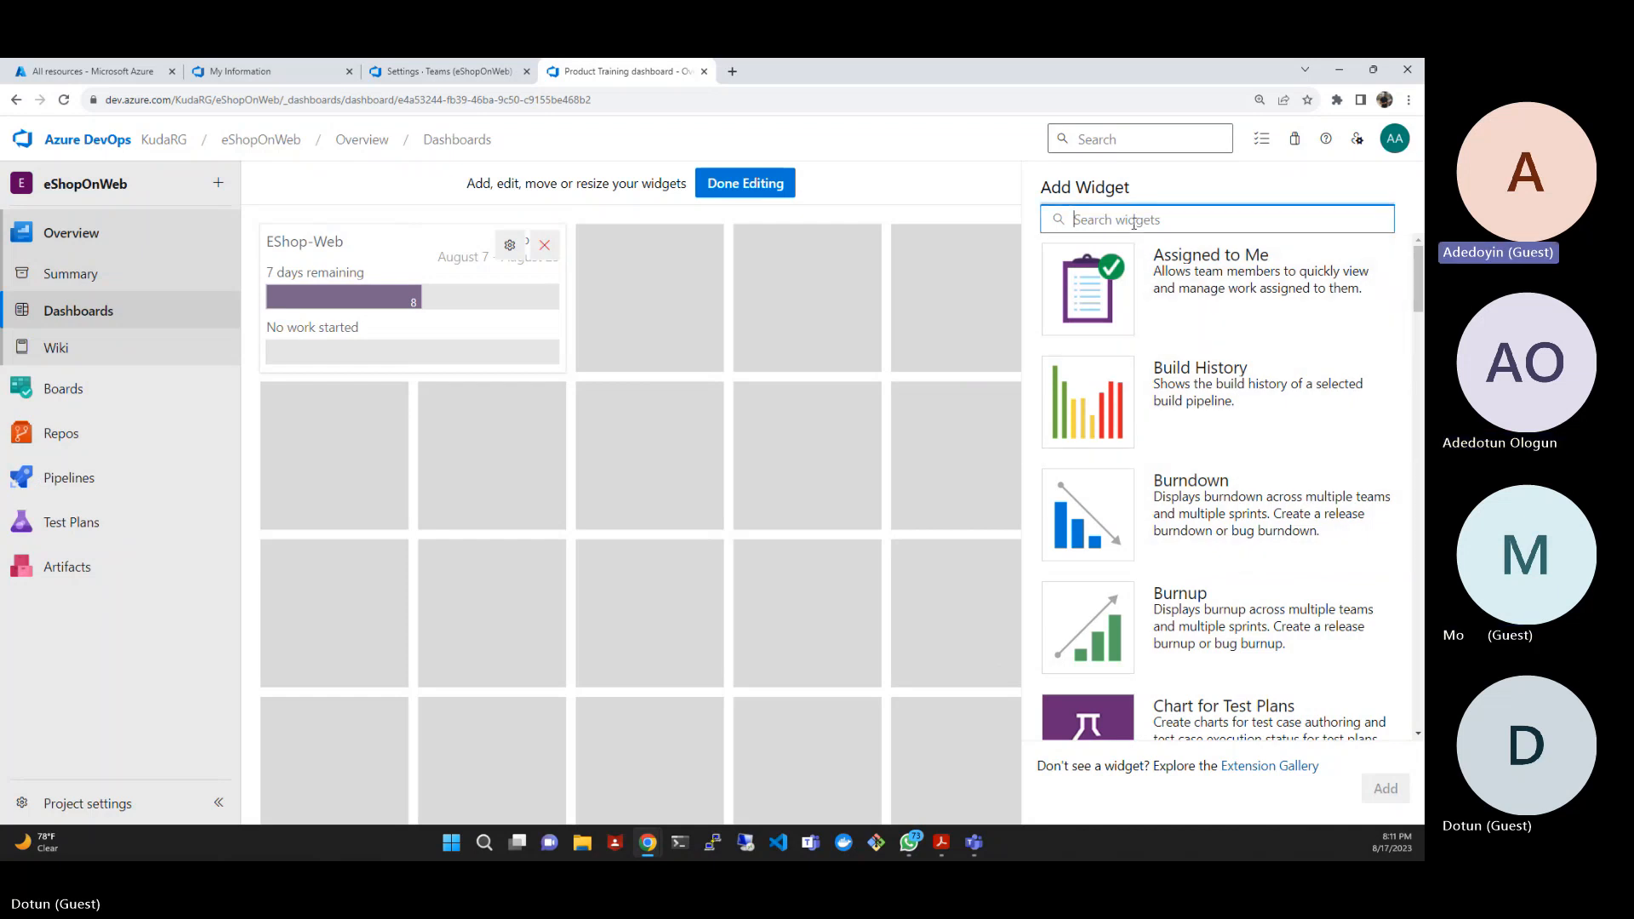
text(spro)
key(BackSpace)
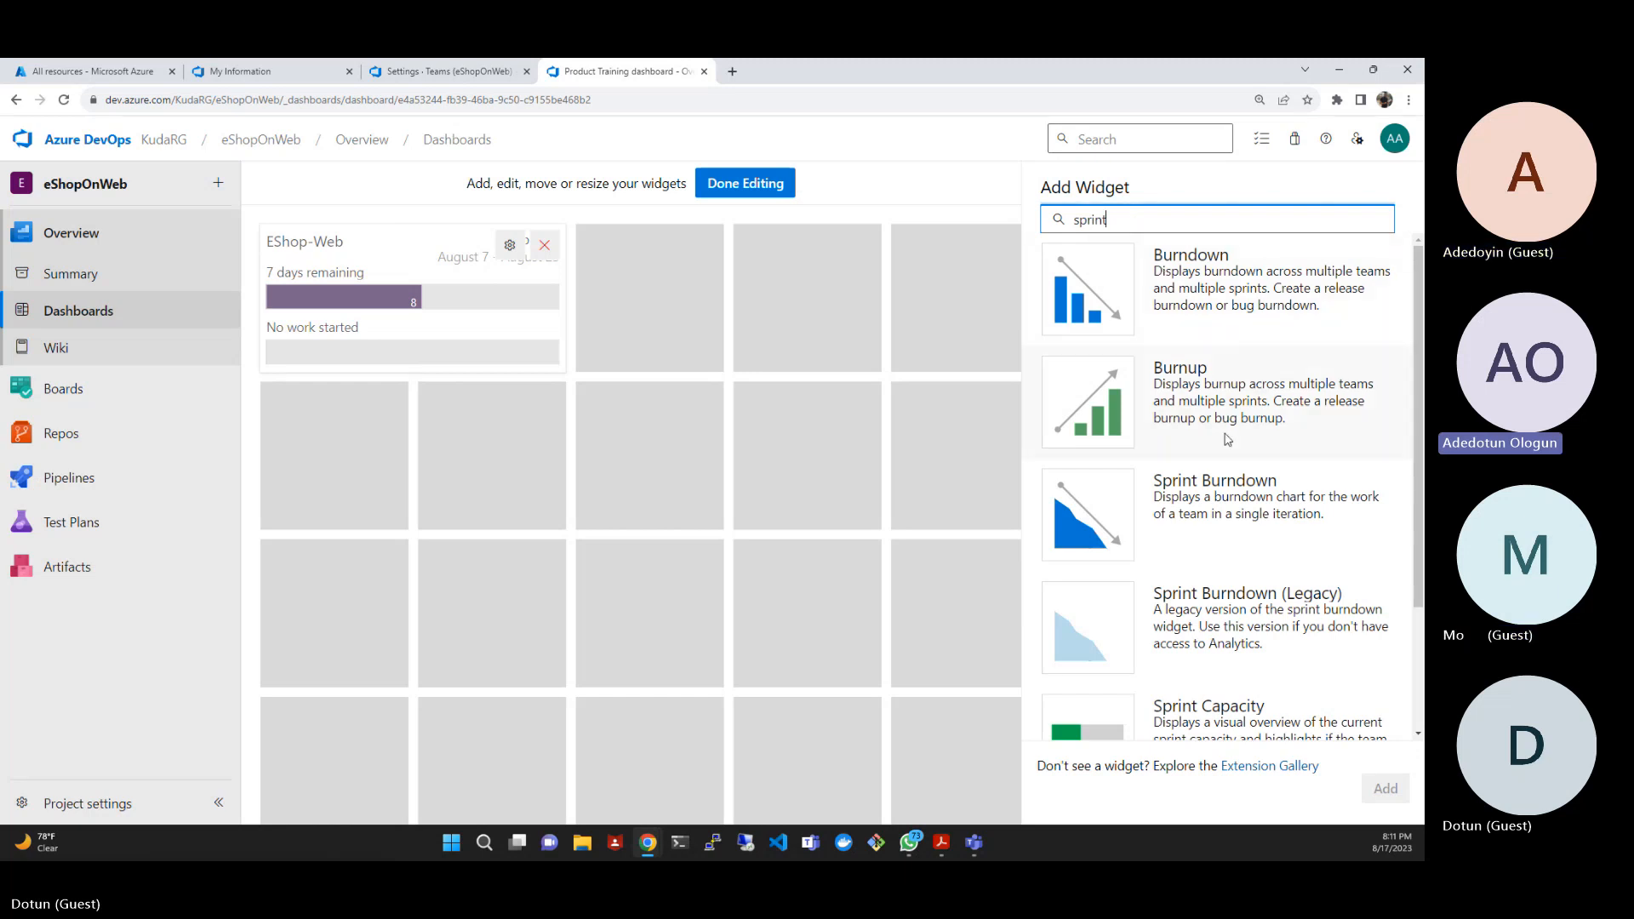
scroll(1249, 568, down, 2)
click(1253, 573)
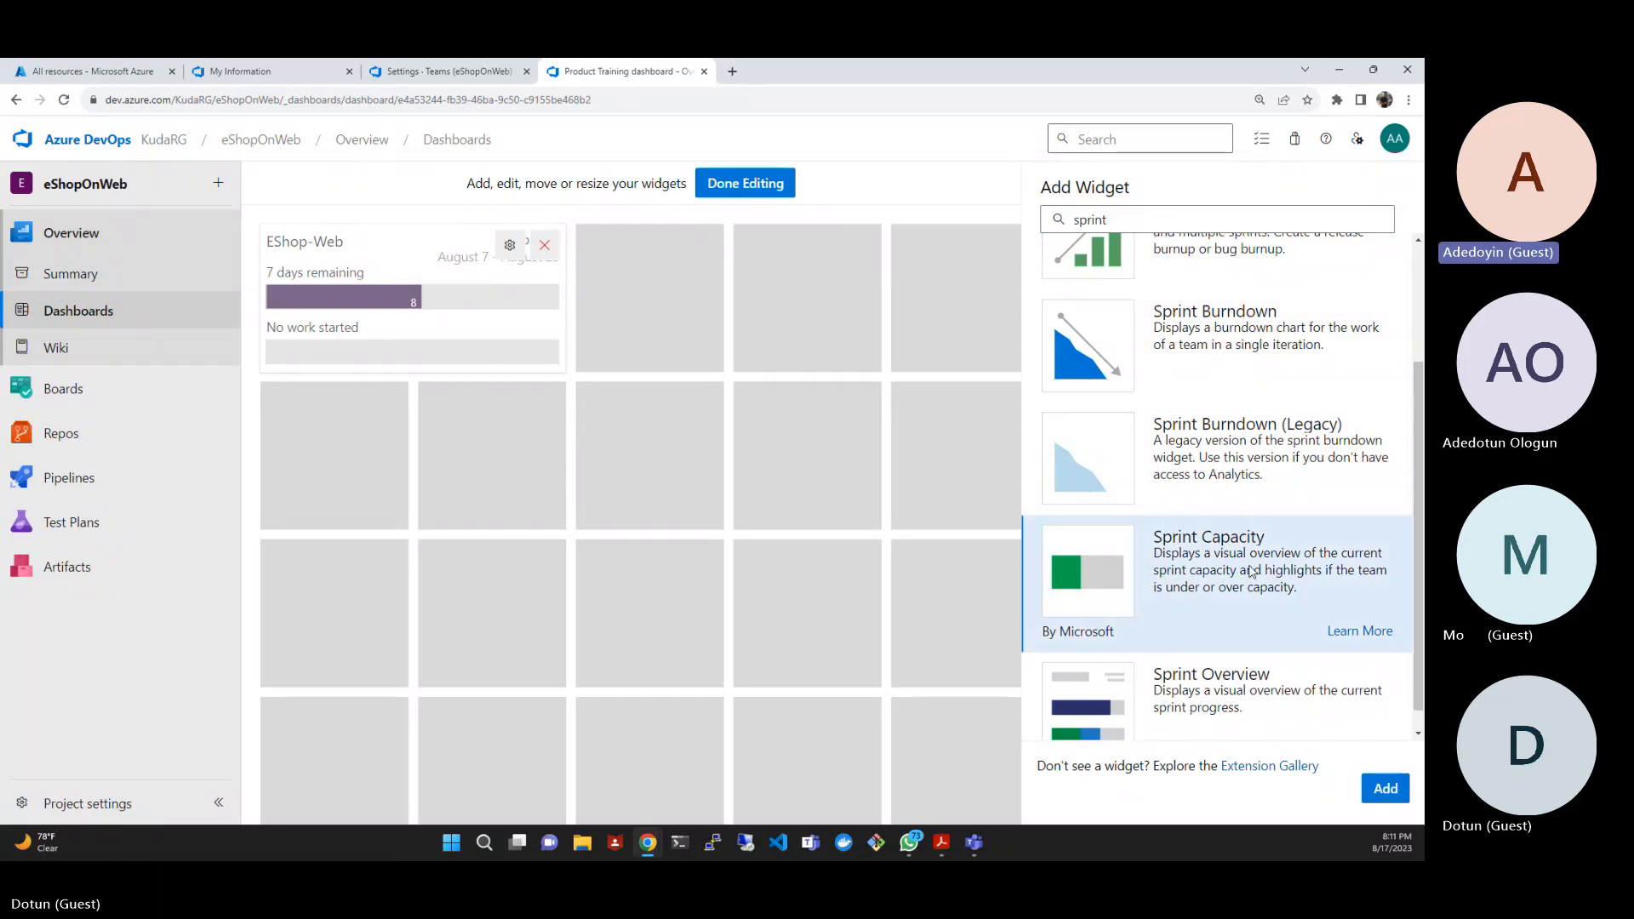
click(1386, 788)
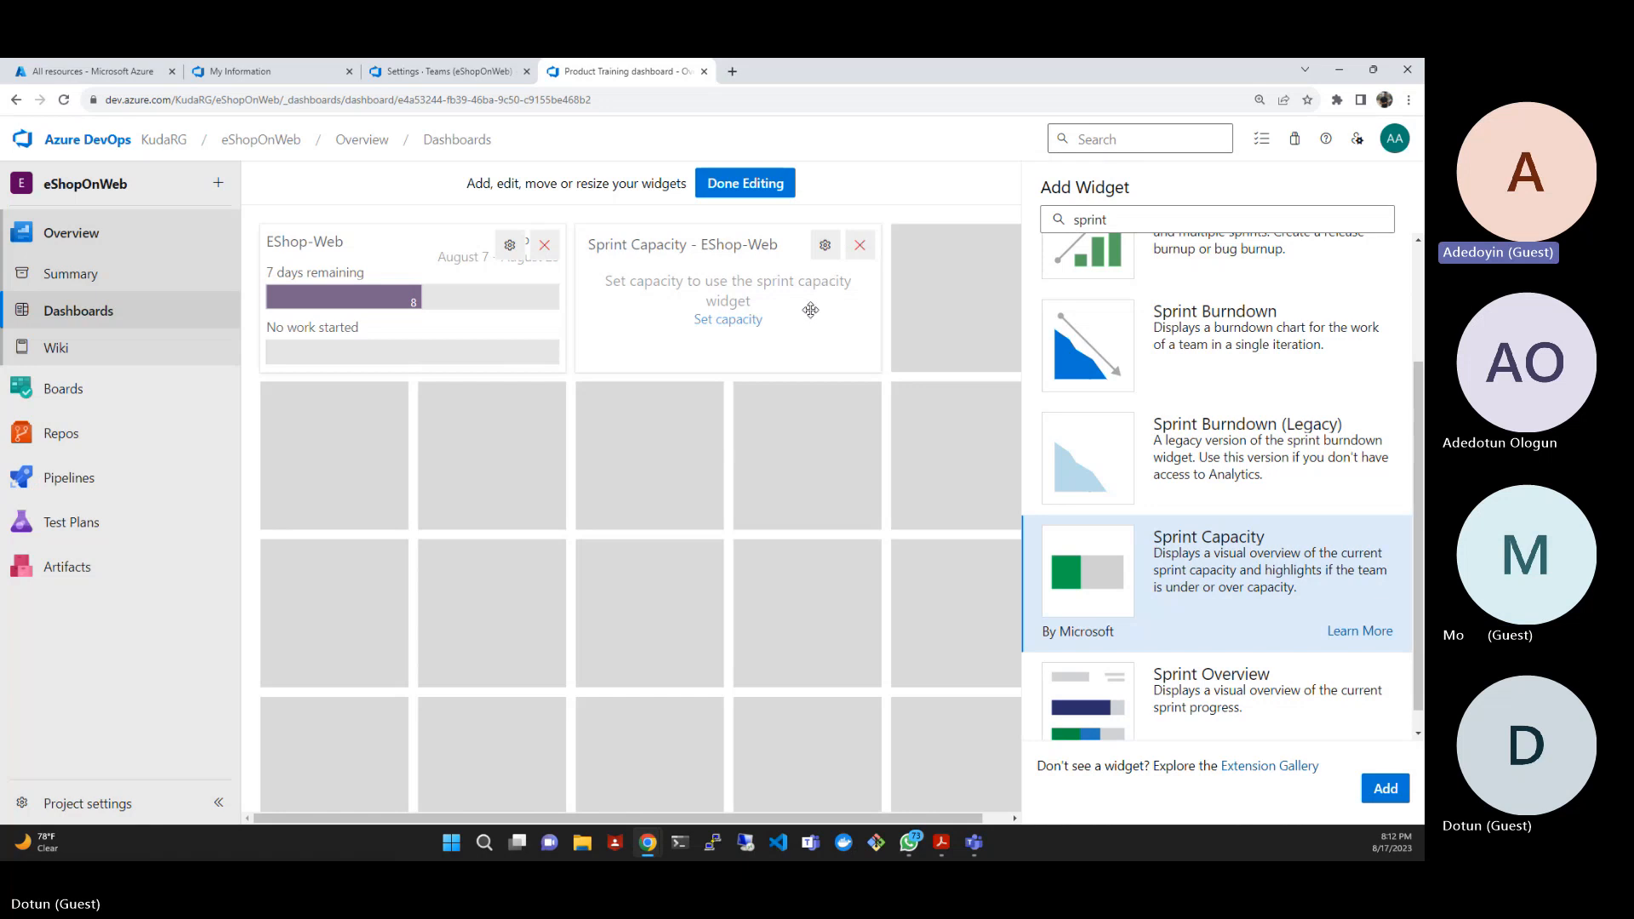
- Configure the Sprint Capacity widget for the EShop-Web team and save its configuration
click(819, 250)
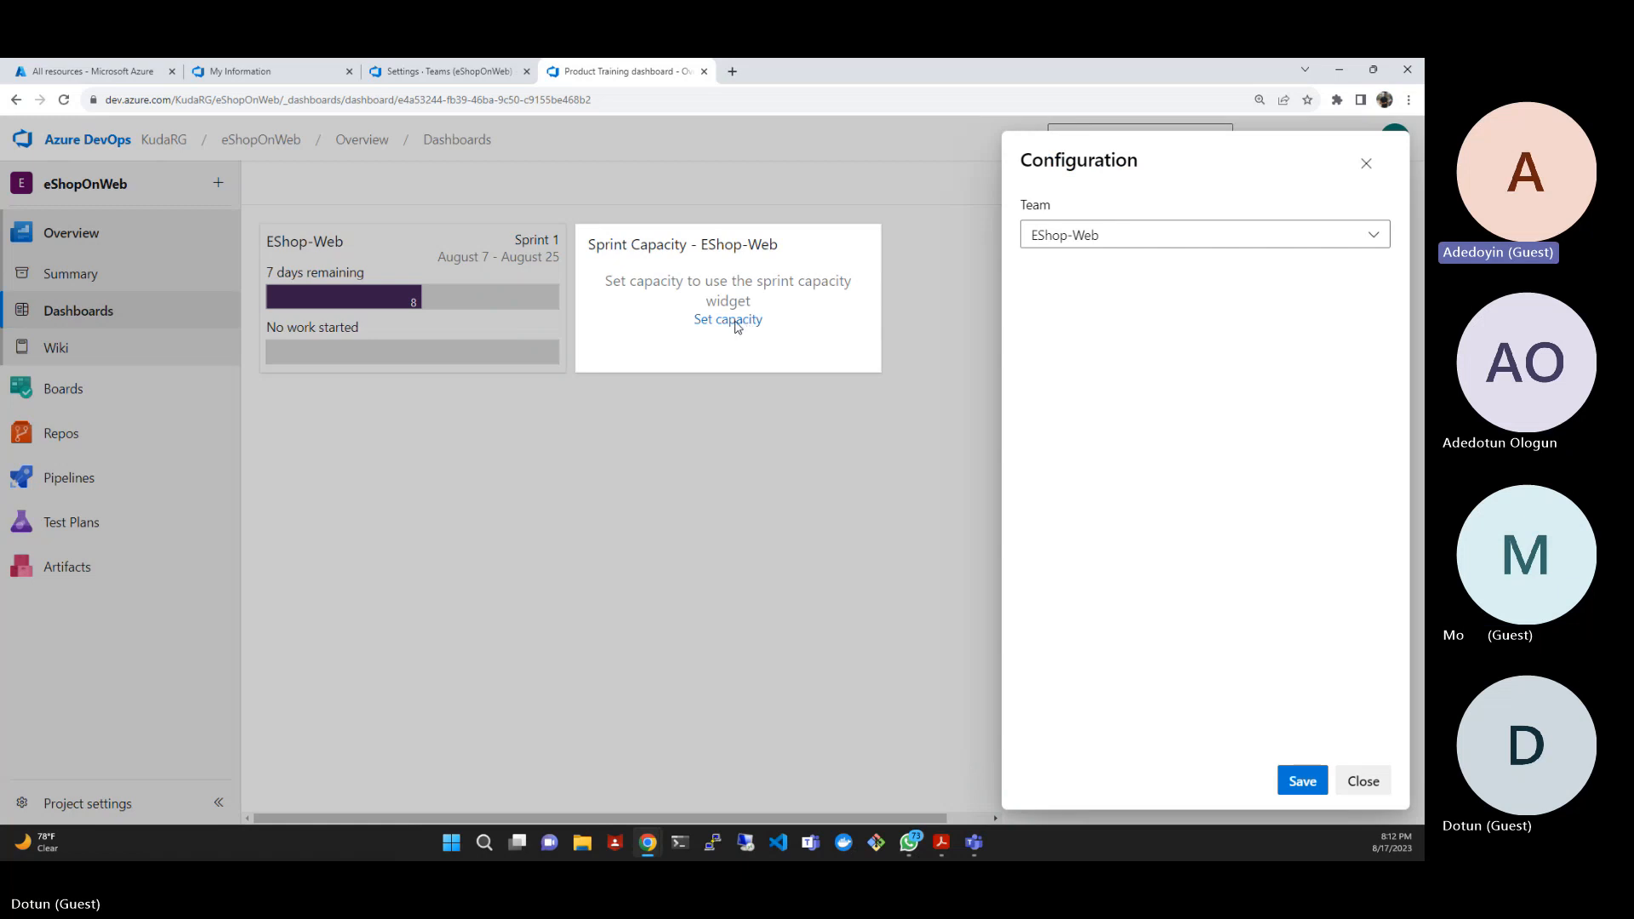
click(1101, 248)
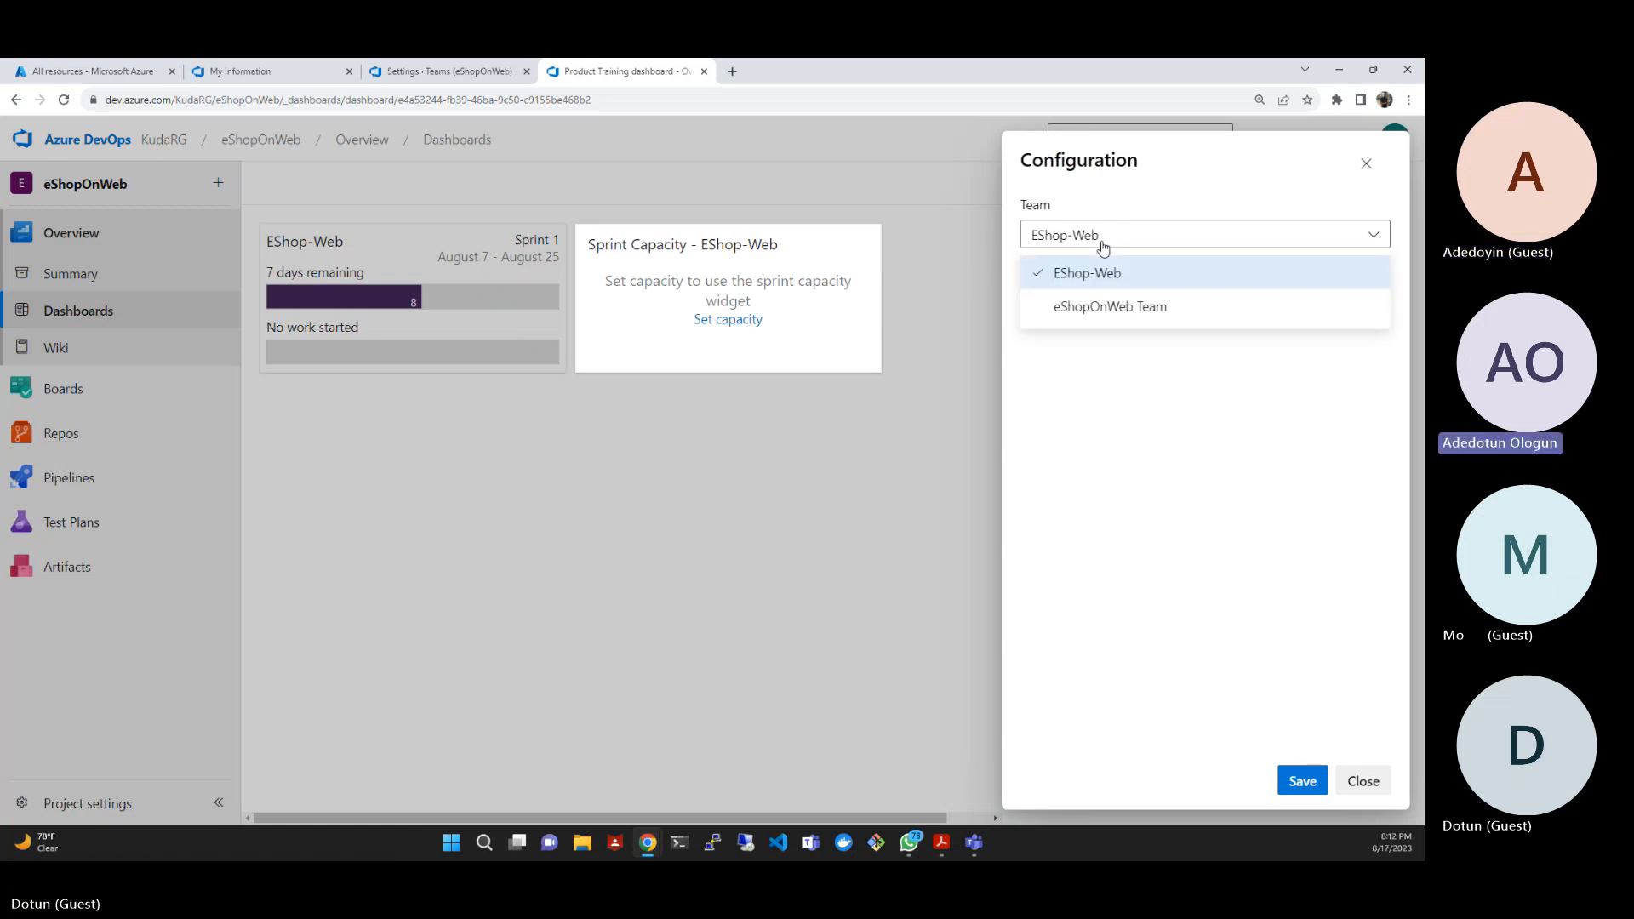
click(1121, 168)
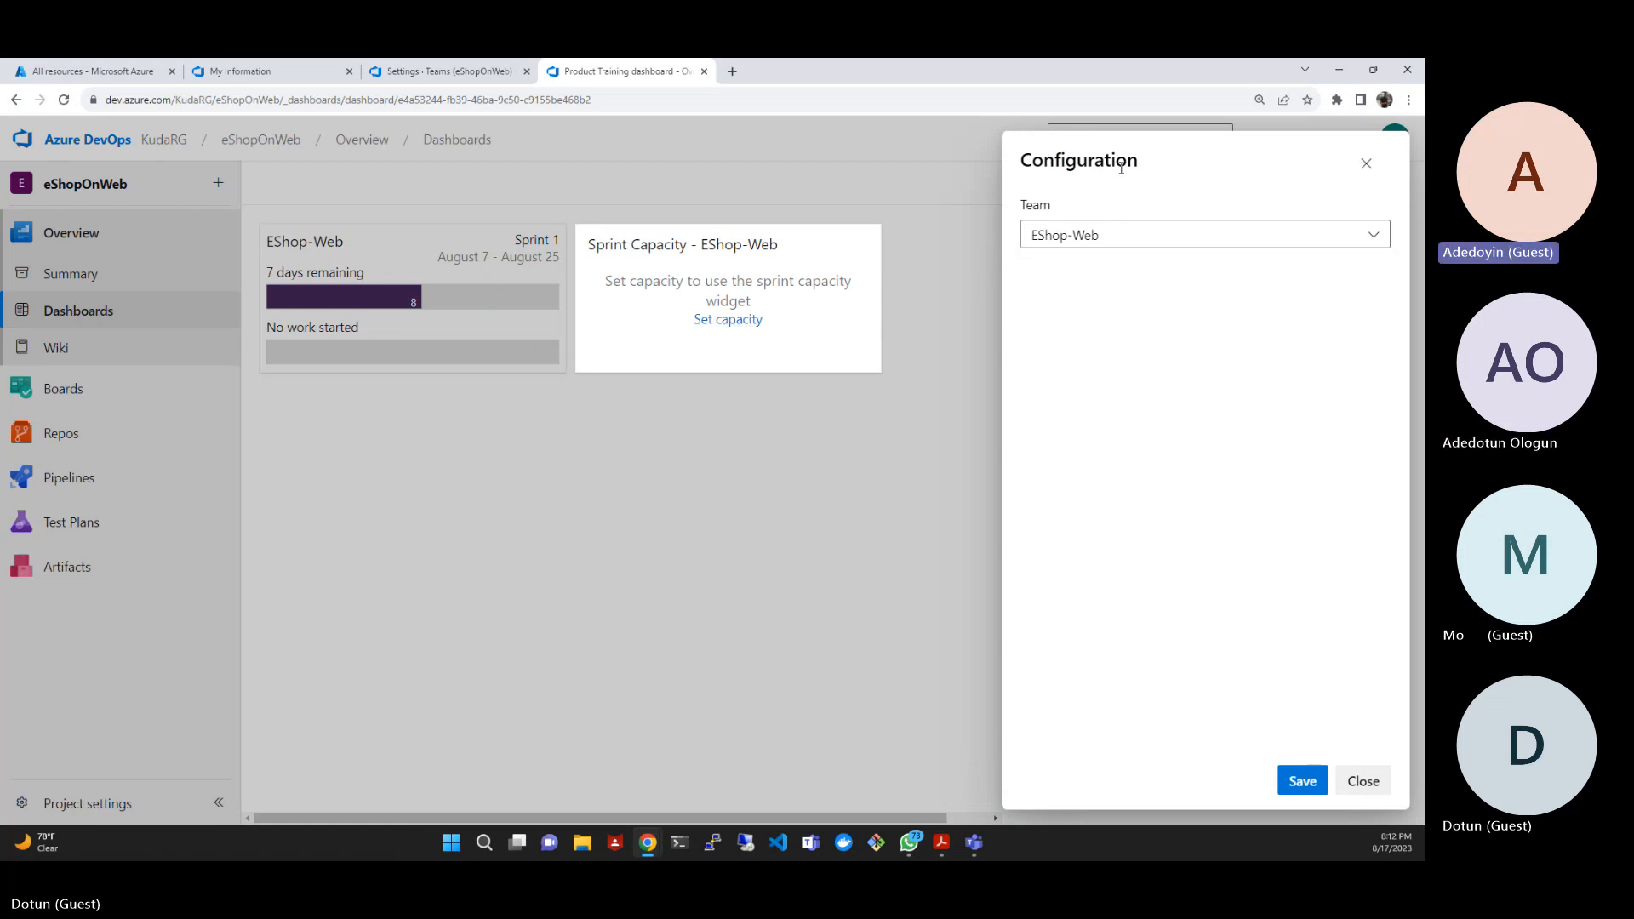
click(1302, 782)
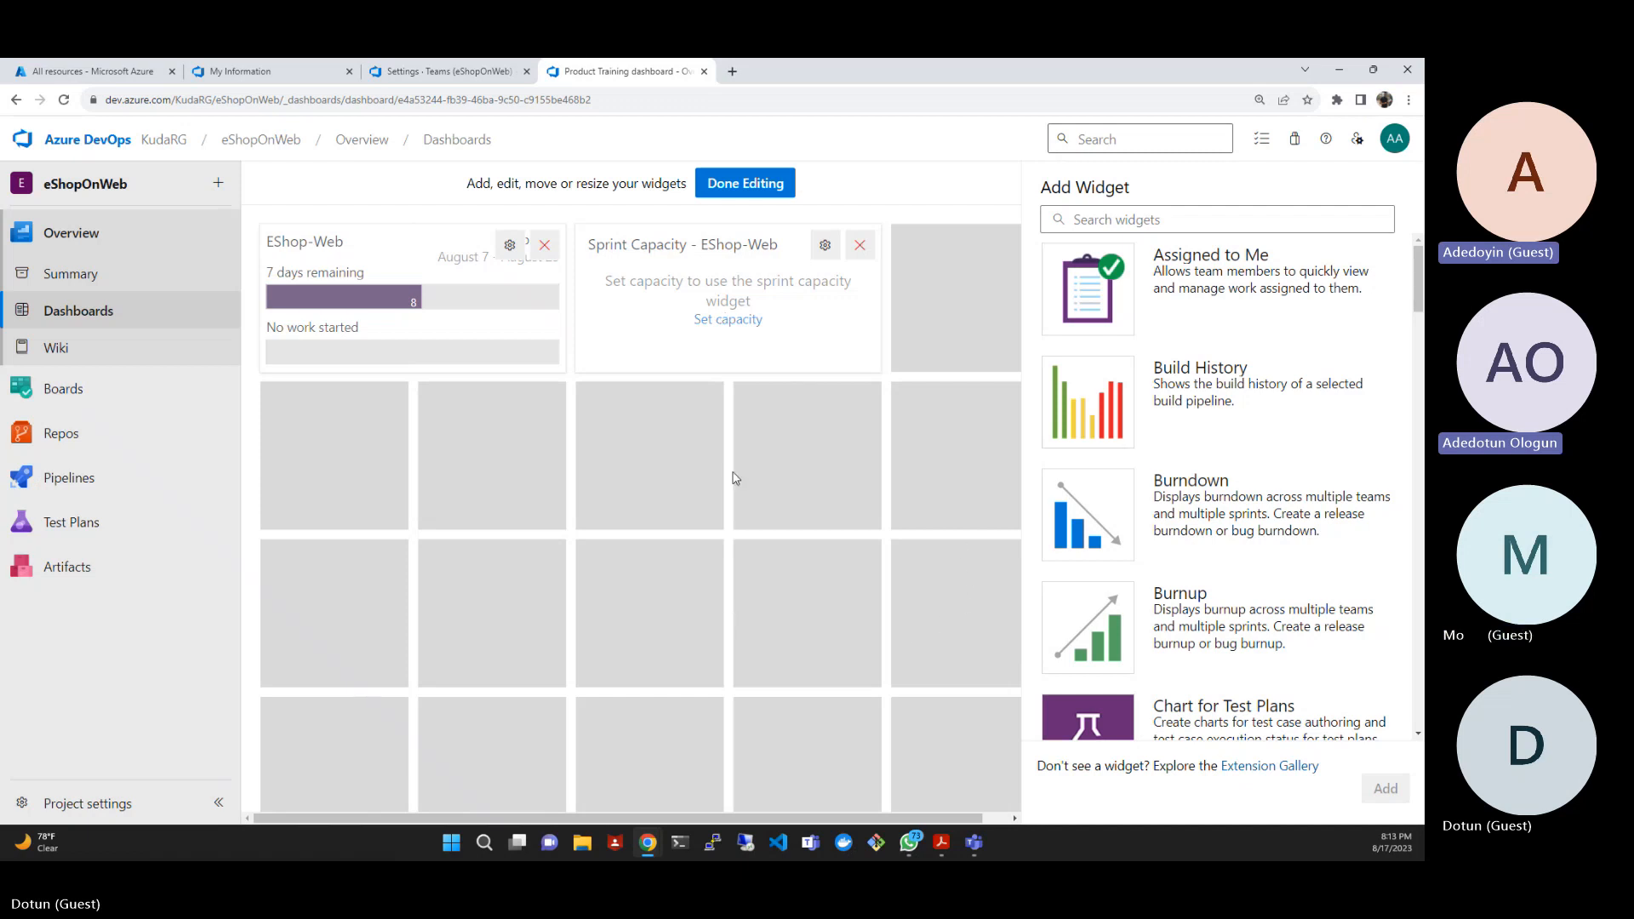
- Finish editing the Product Training dashboard and open the sprint capacity settings from the Sprint Capacity widget
click(730, 189)
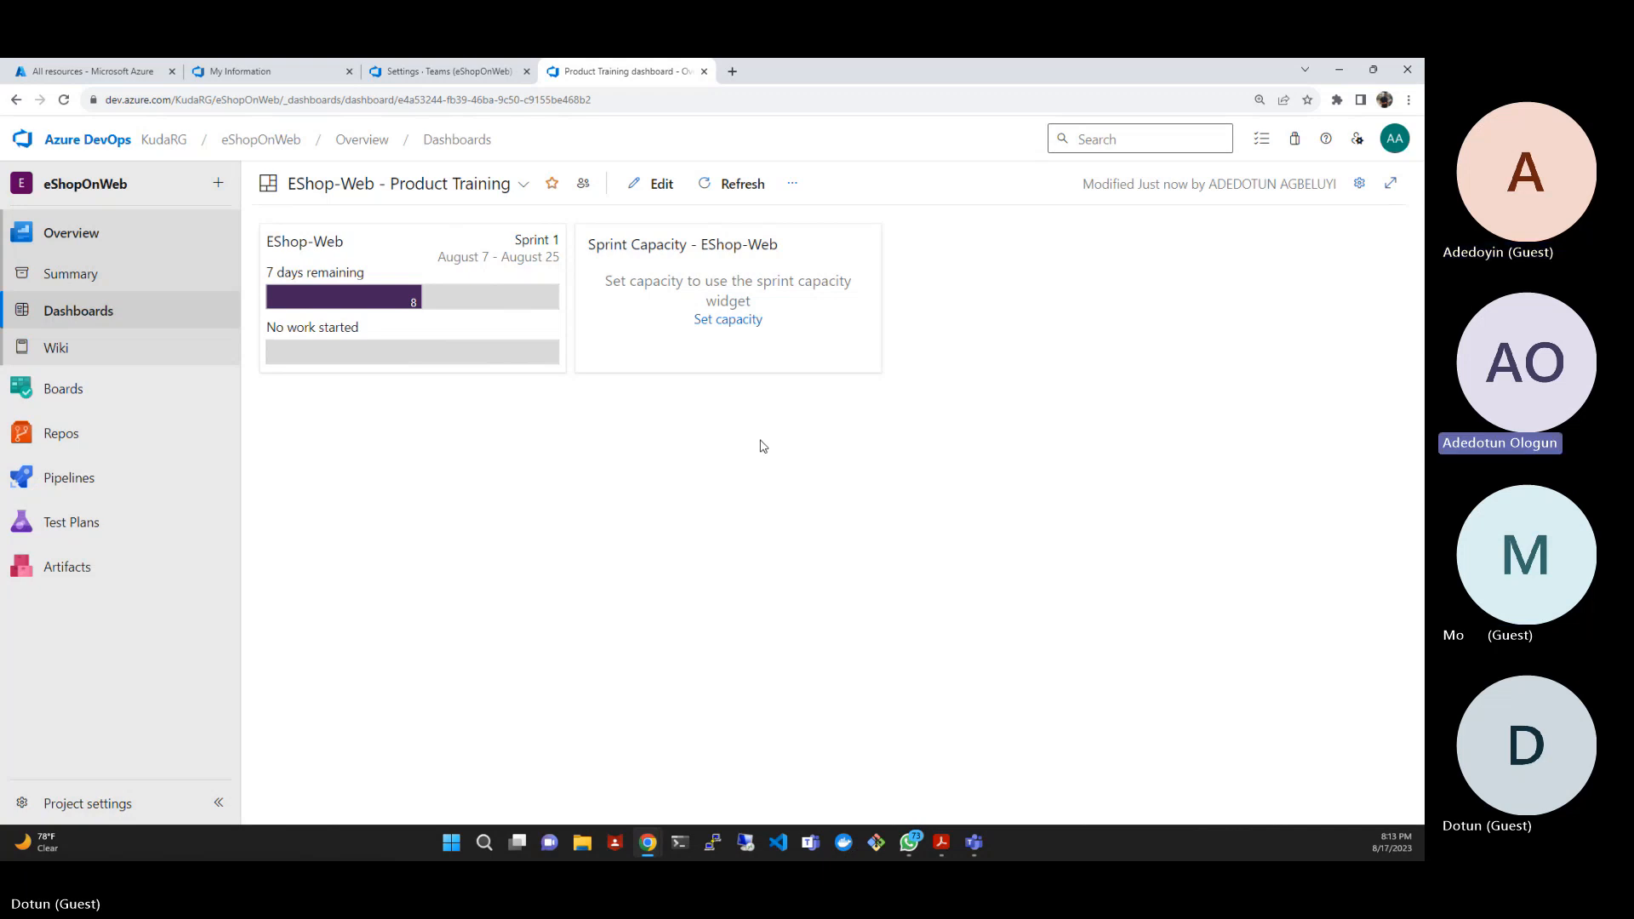
click(745, 330)
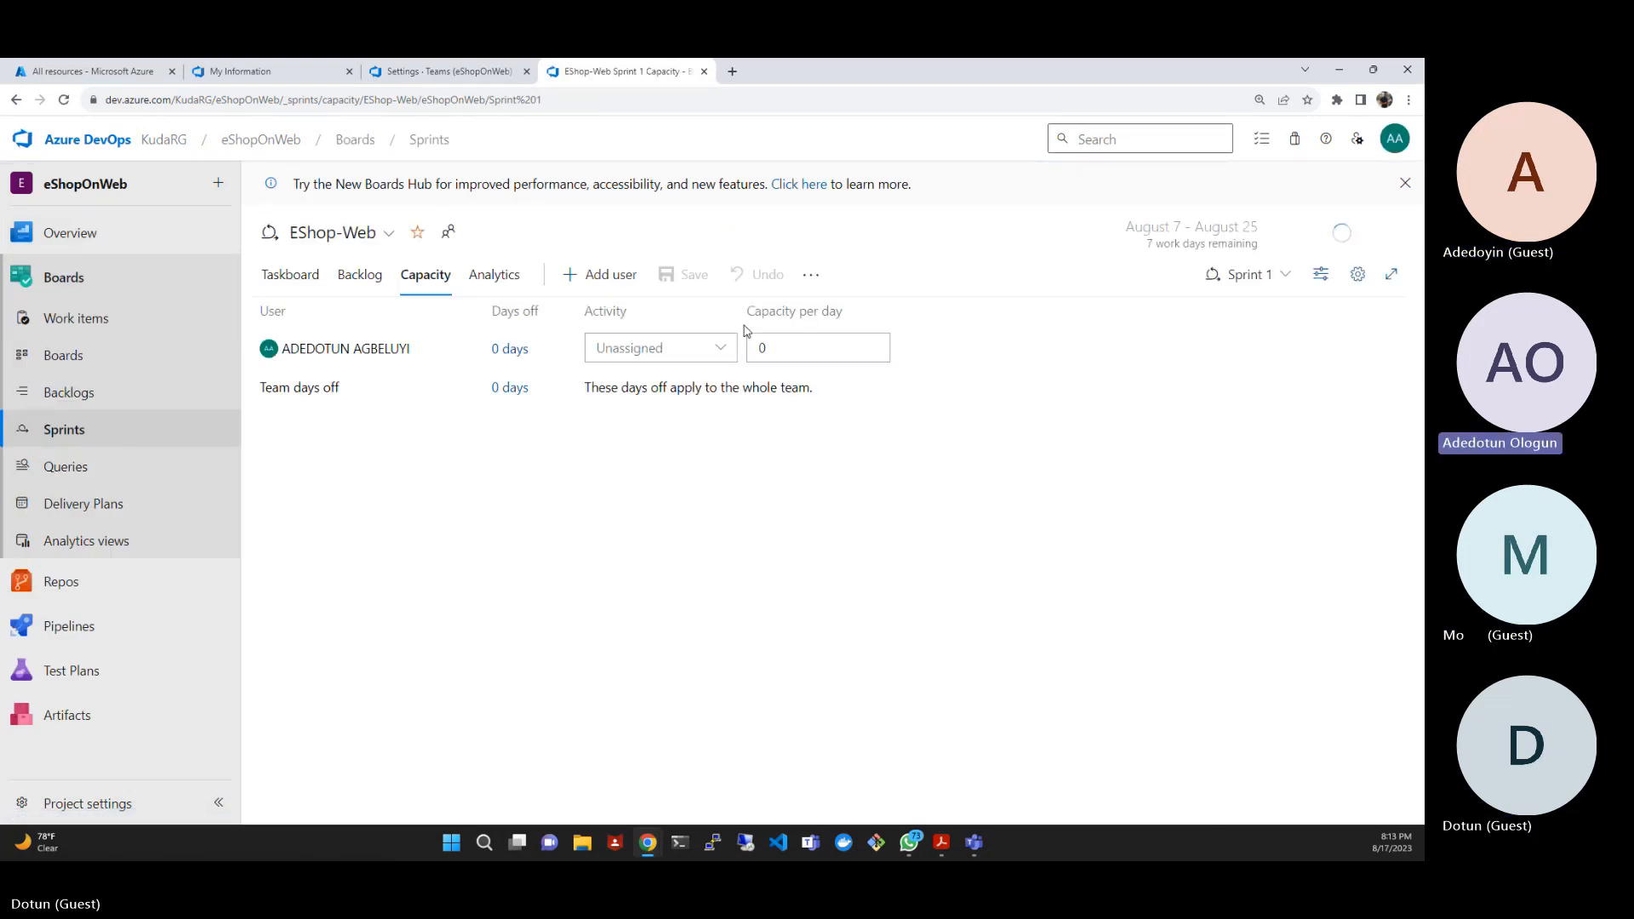
- Set the team member's days off in Sprint 1 from 8/21/2023 to 8/25/2023
click(497, 350)
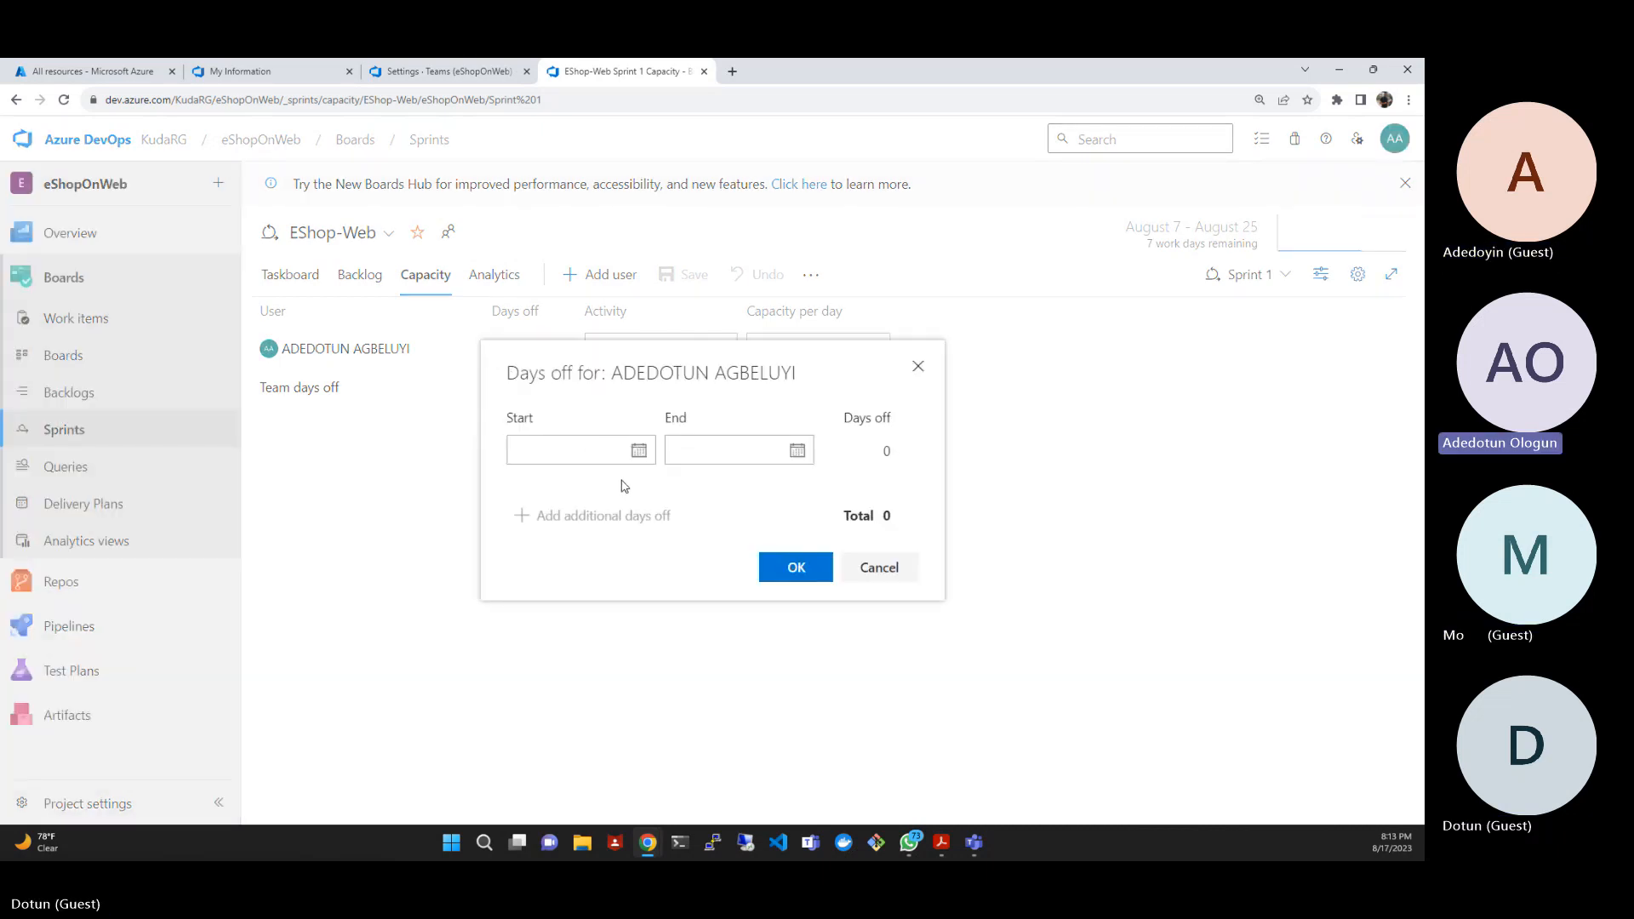
click(639, 452)
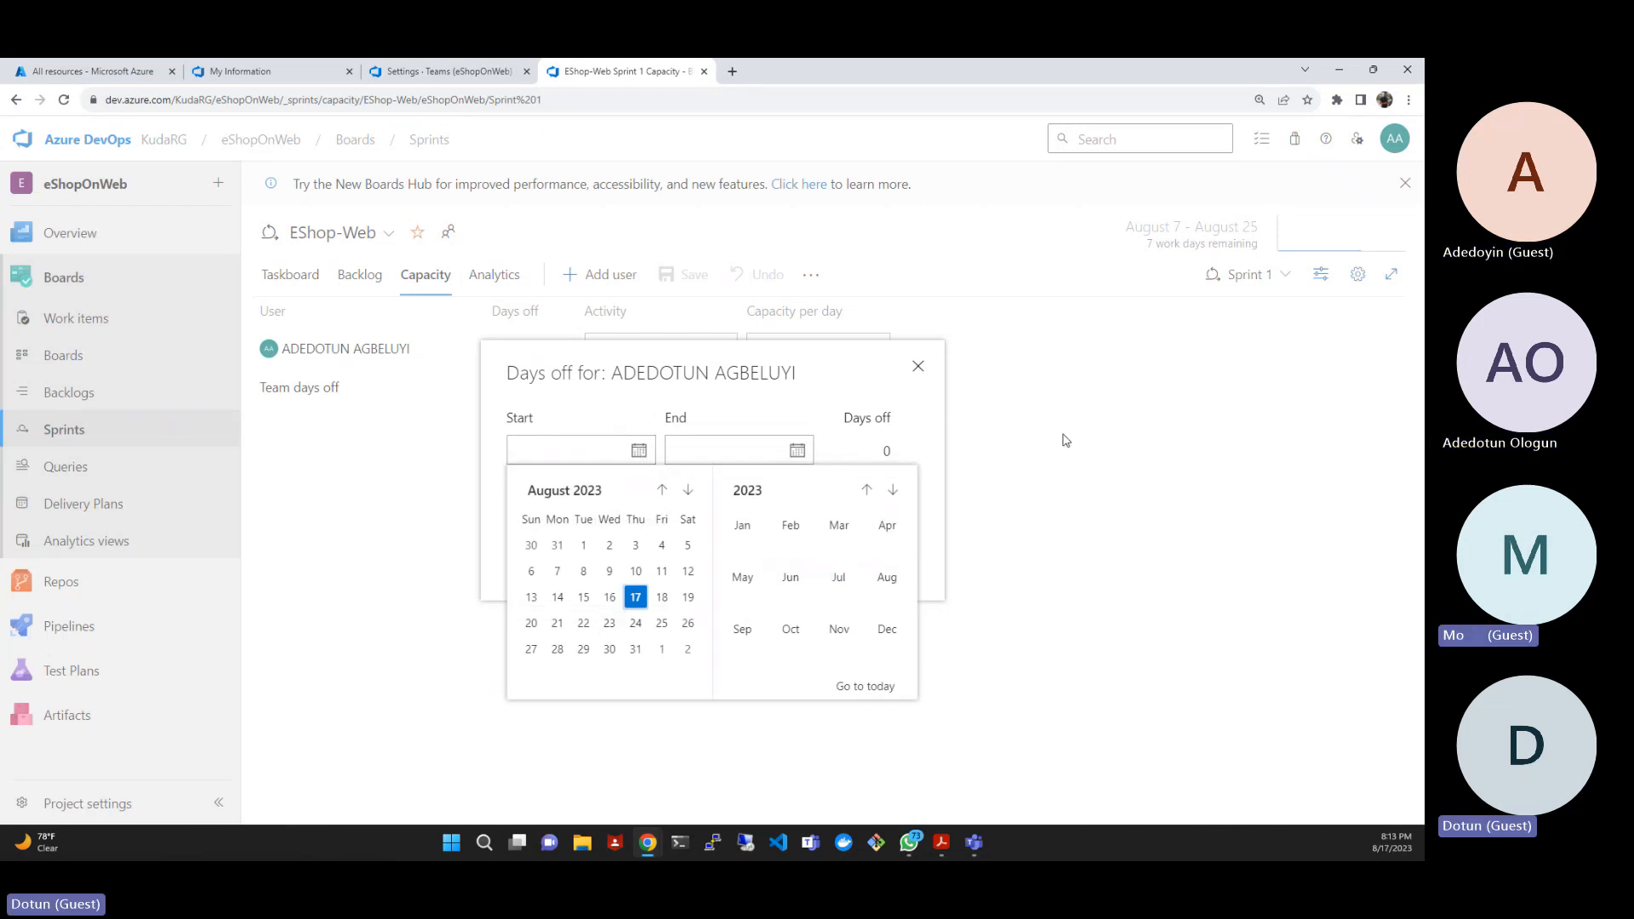
click(929, 421)
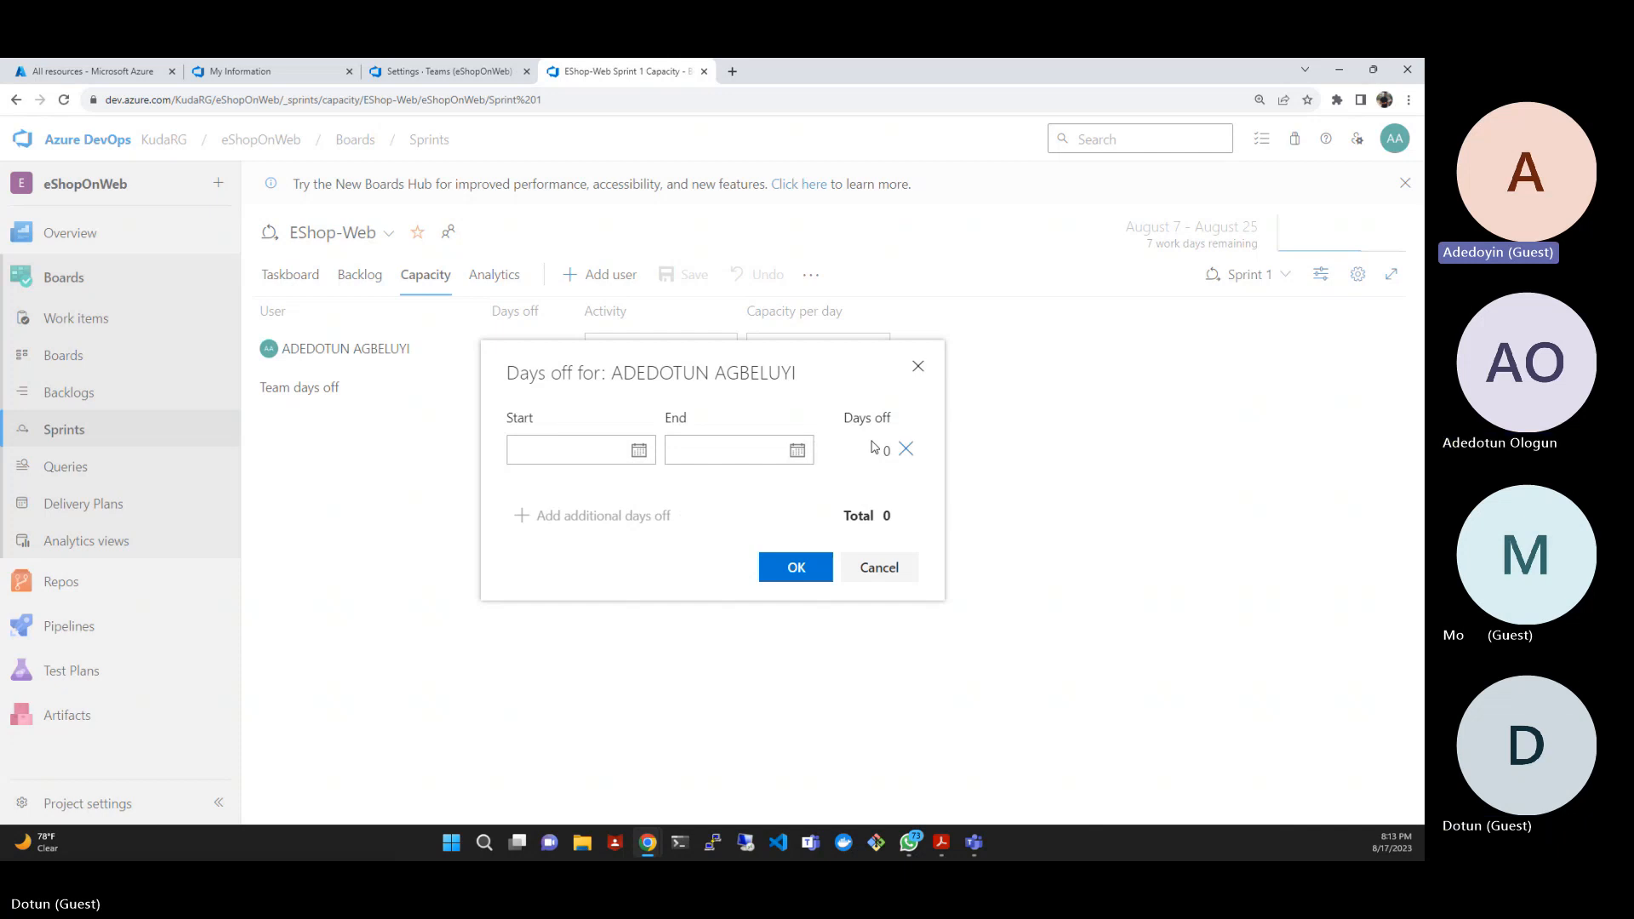
click(638, 451)
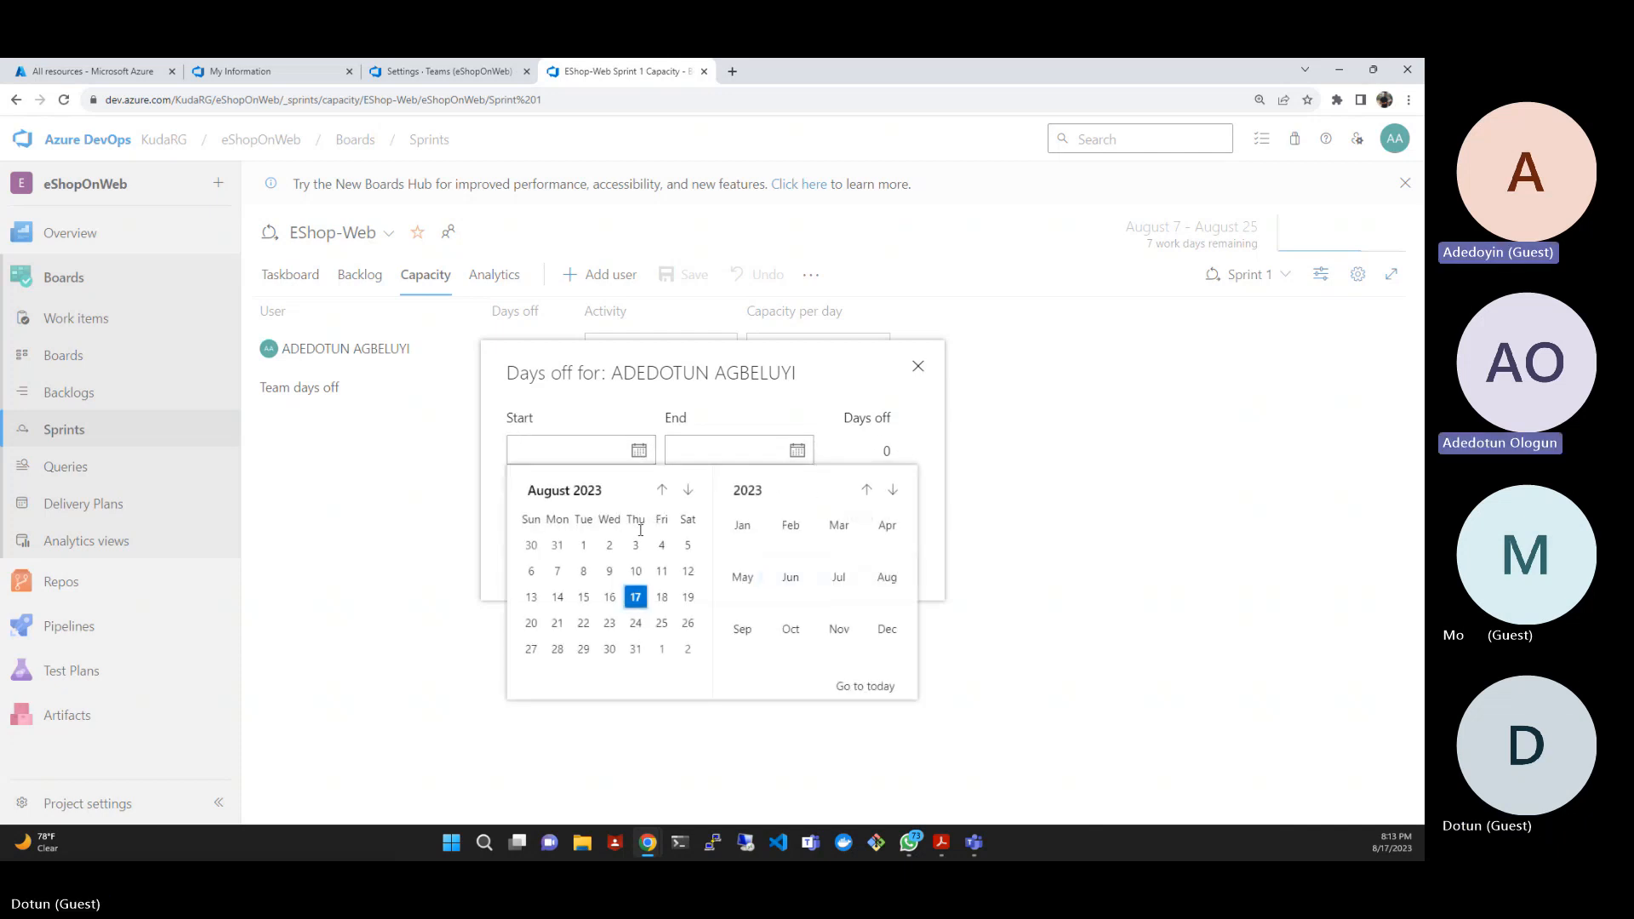
click(567, 627)
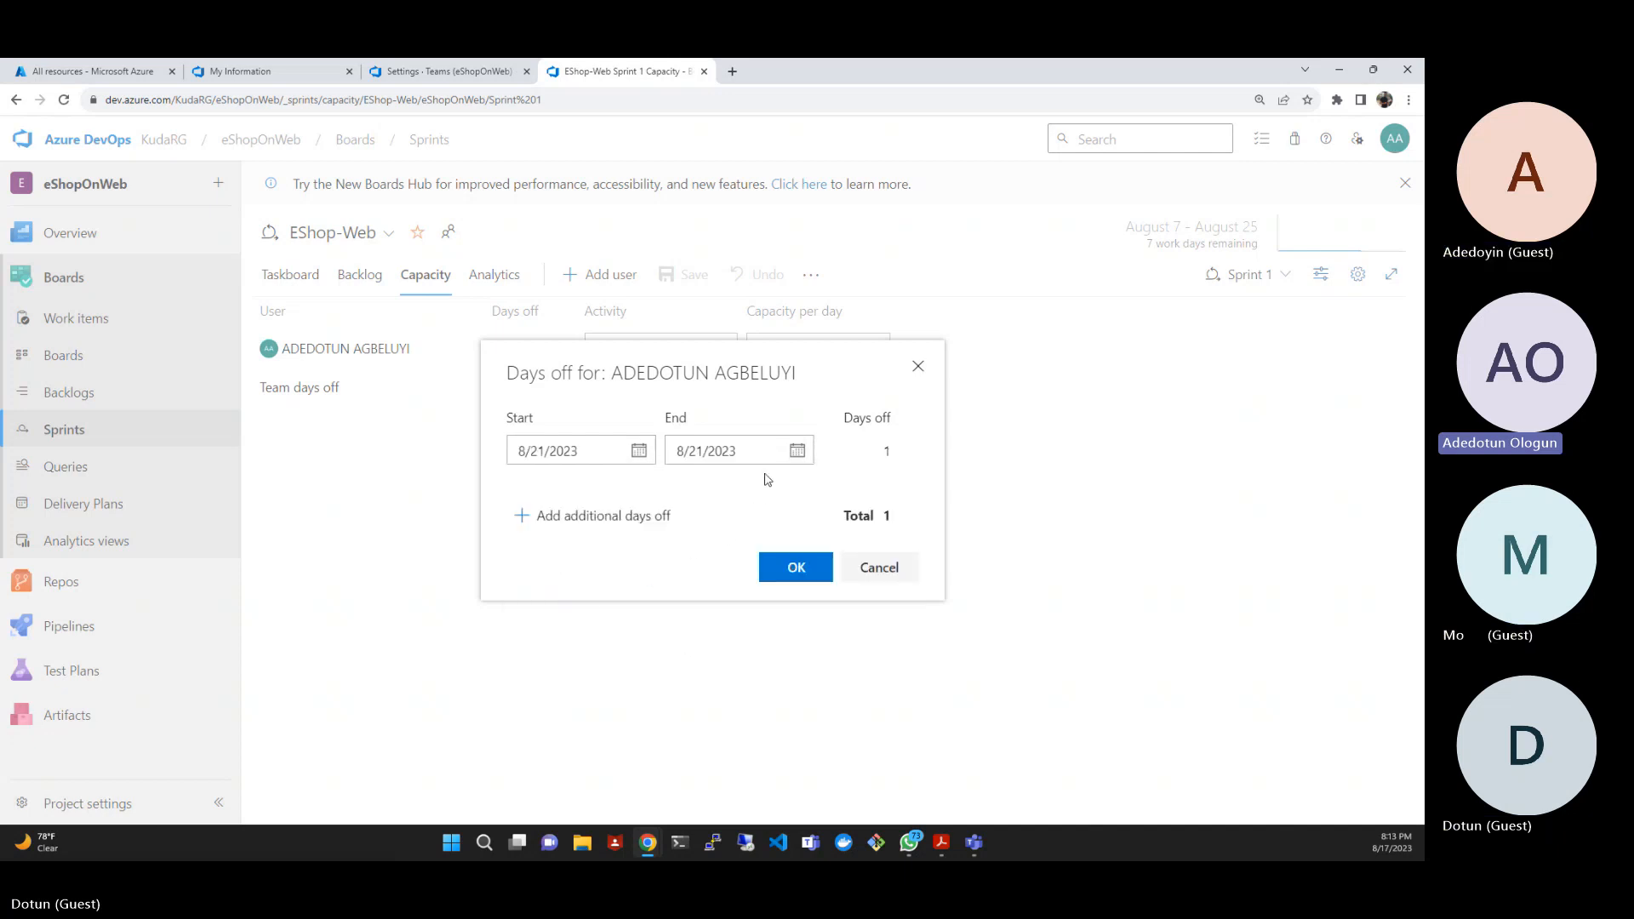
click(798, 452)
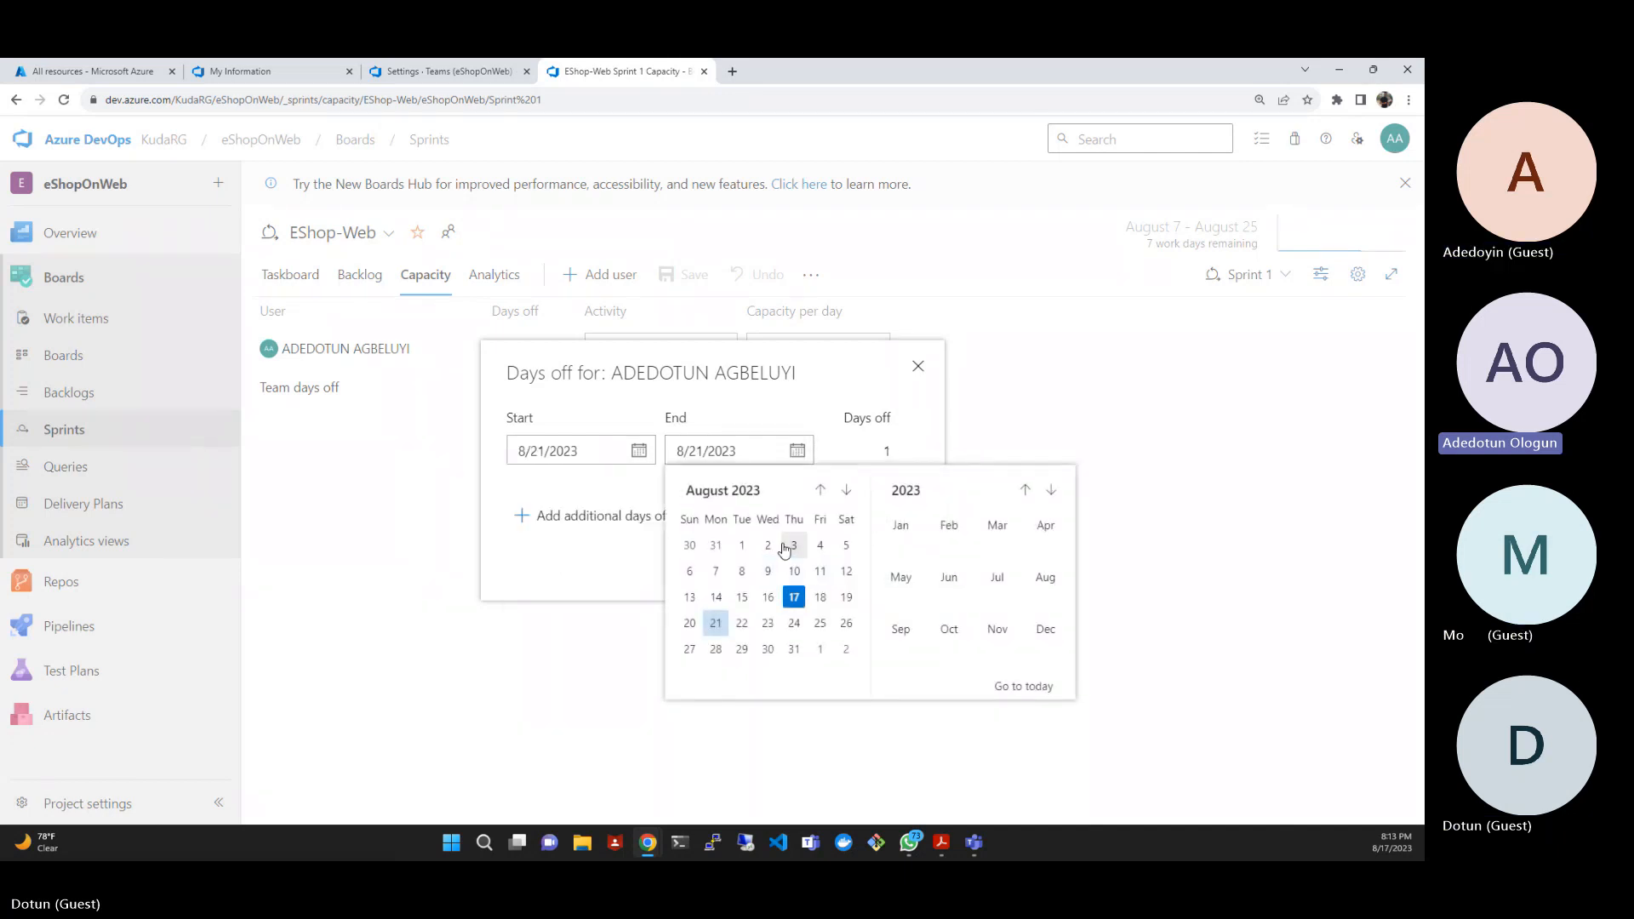
click(795, 651)
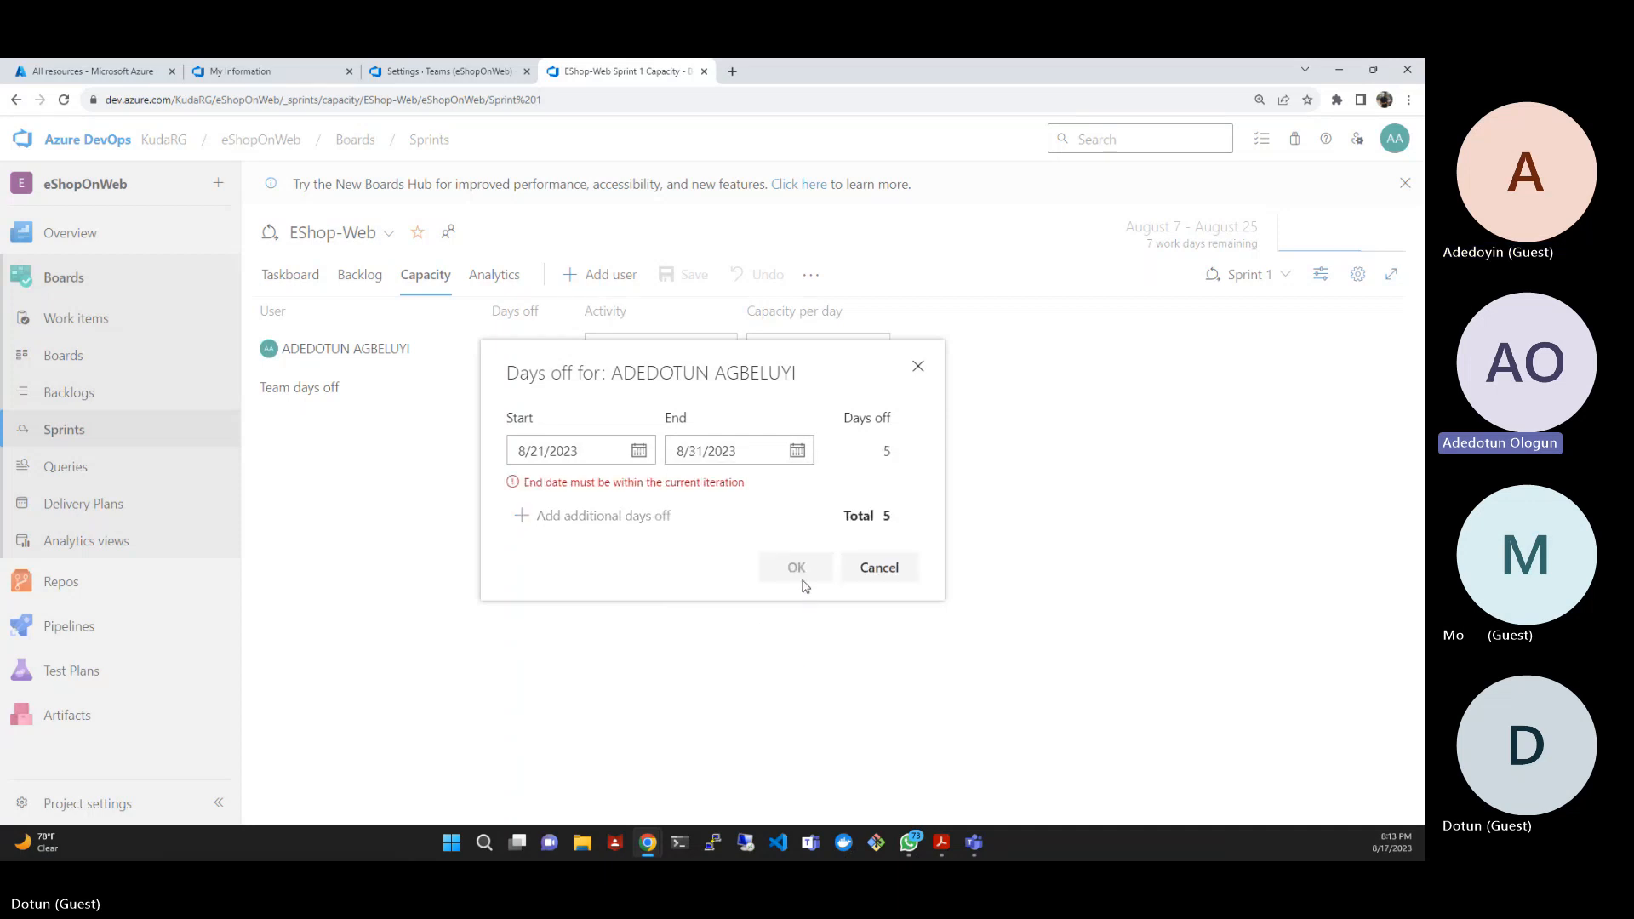
click(797, 452)
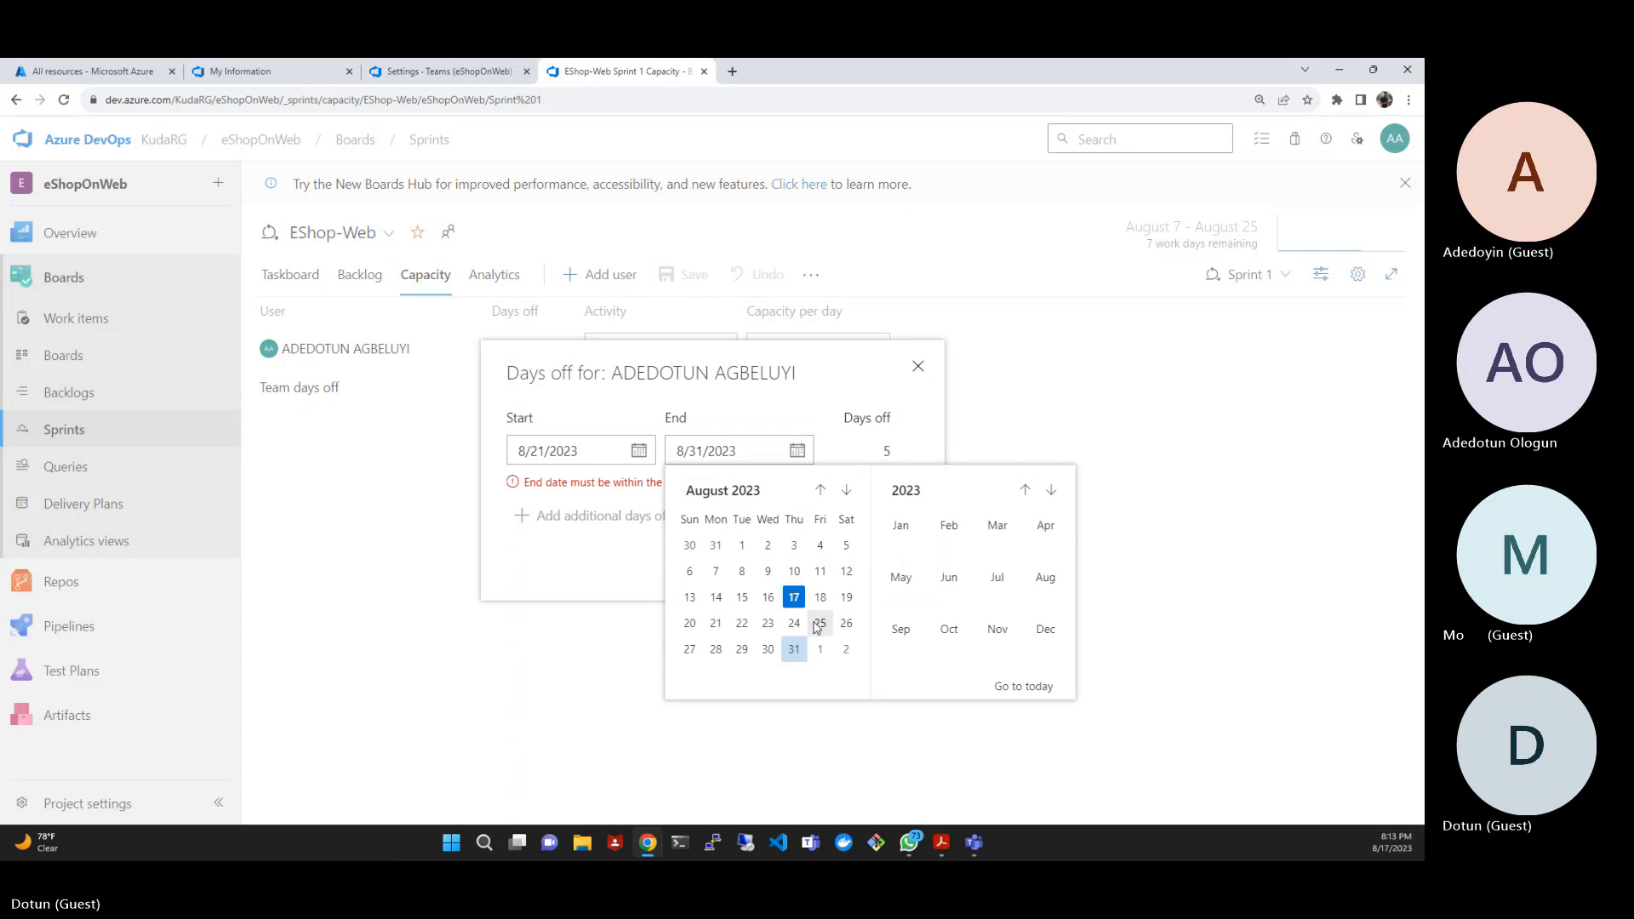
click(716, 649)
click(798, 450)
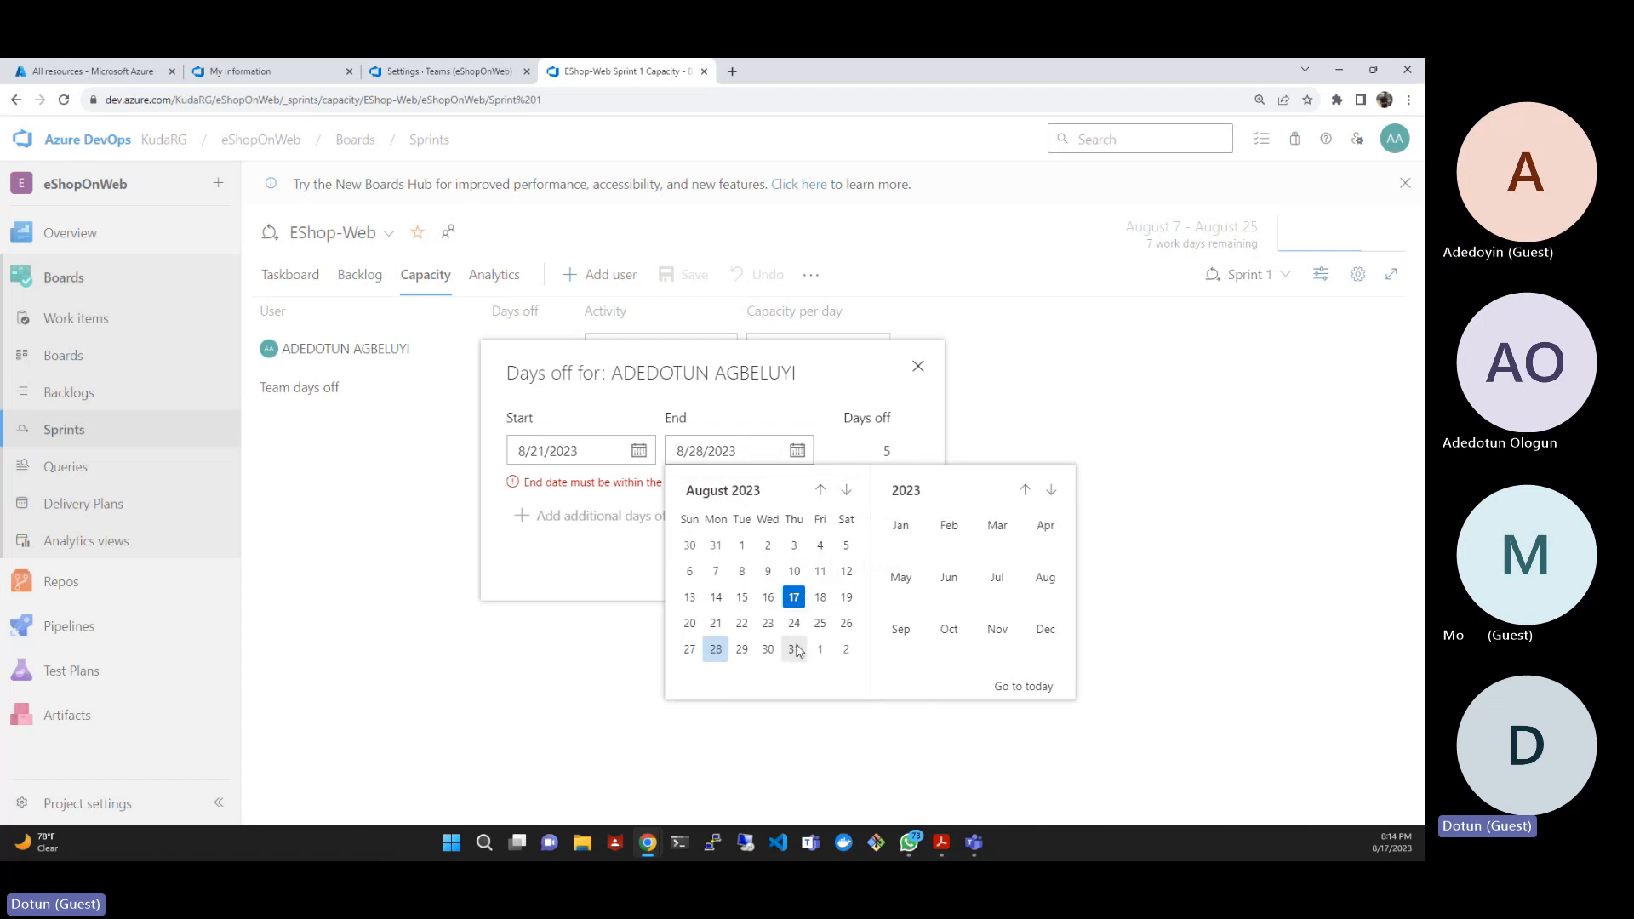
click(820, 623)
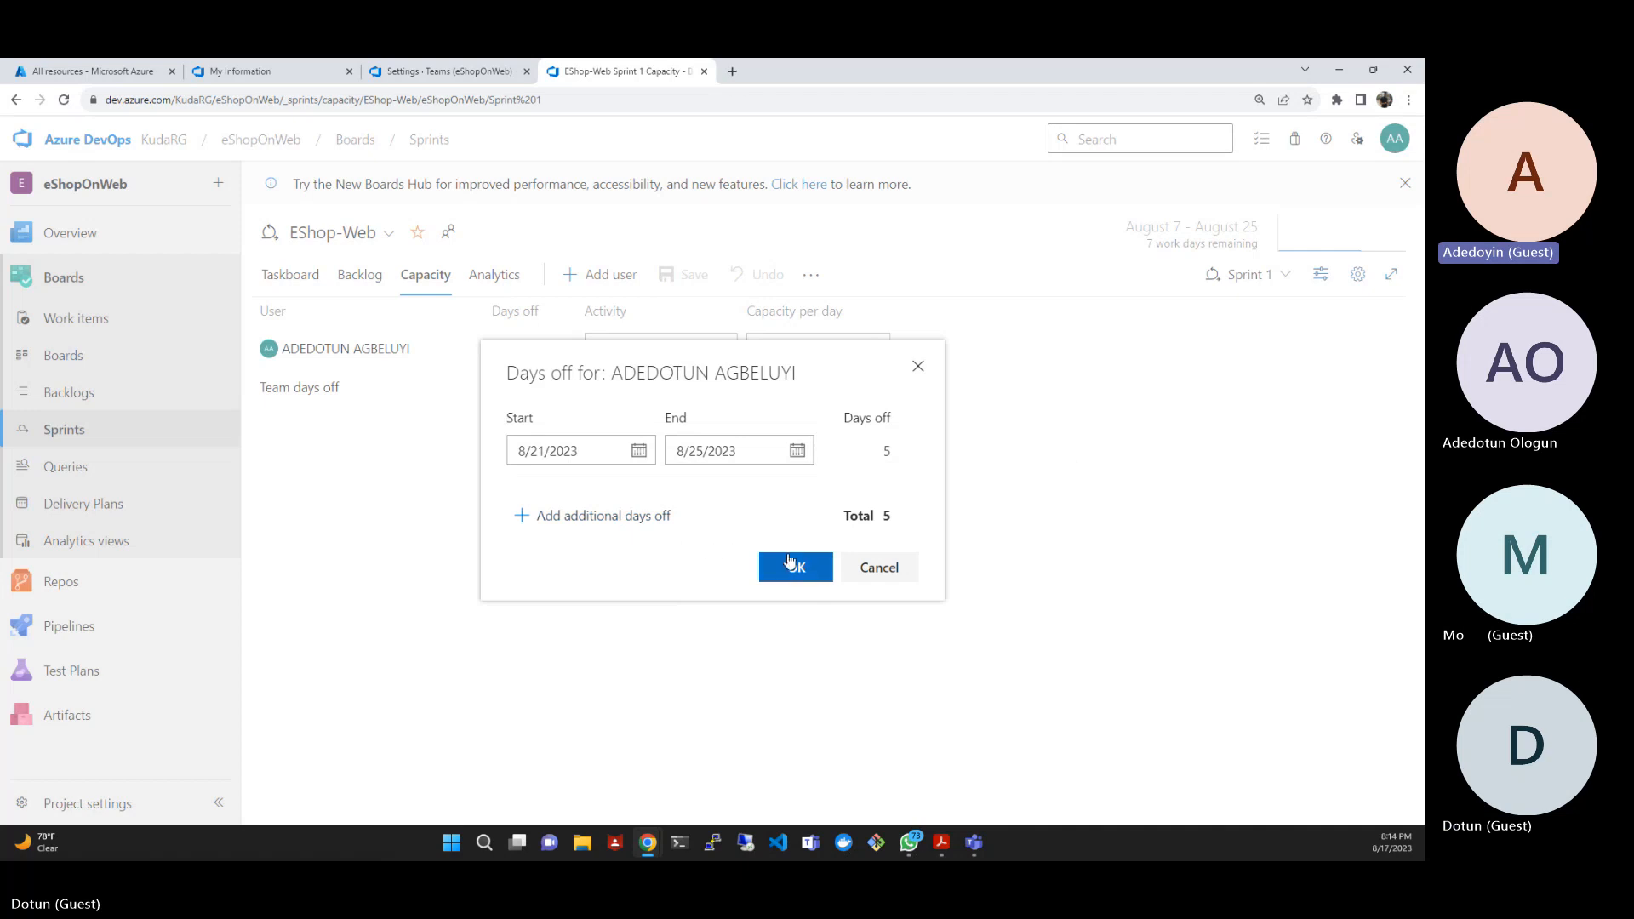
click(791, 563)
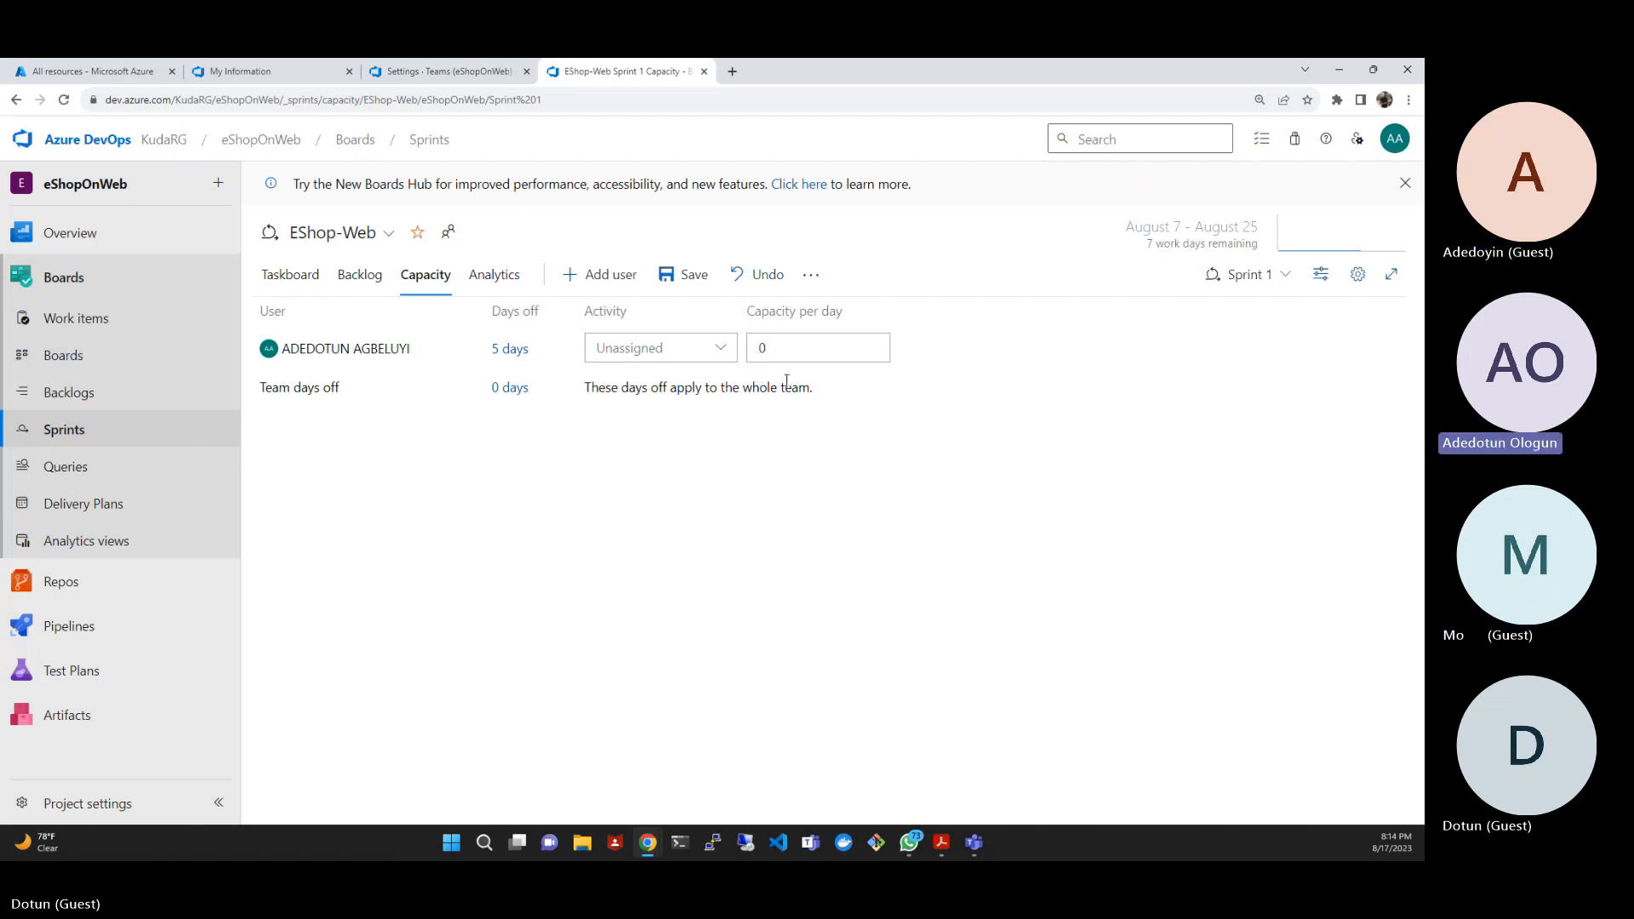
- Check Sprint 1's iteration dates and the list of sprints, and undo the unsaved days-off change
click(1207, 234)
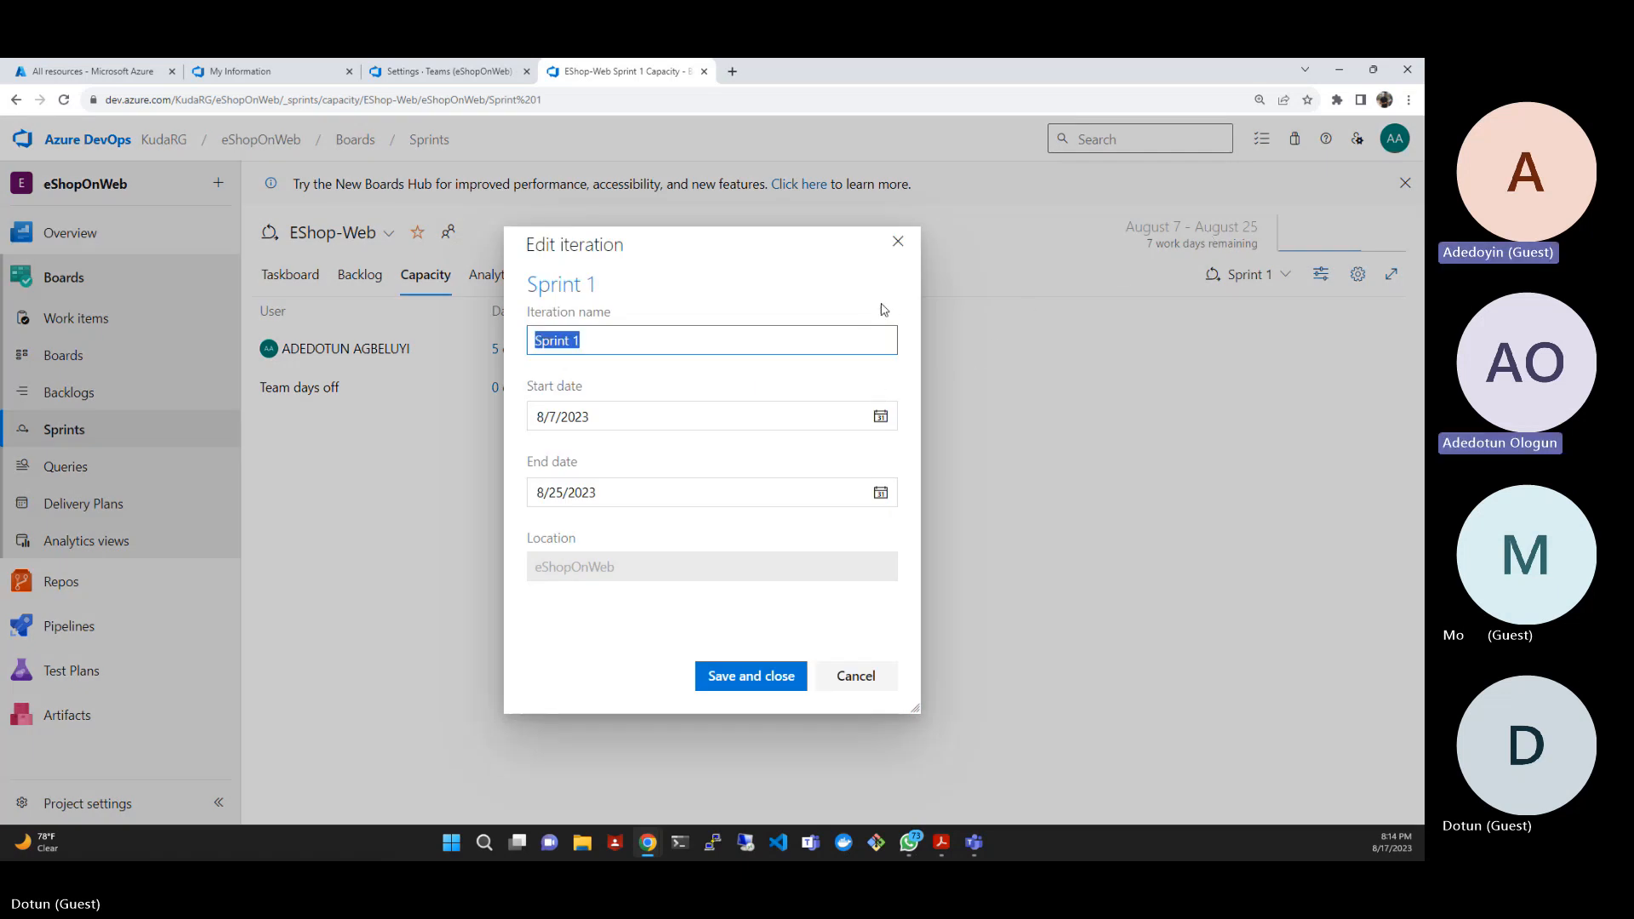
click(909, 246)
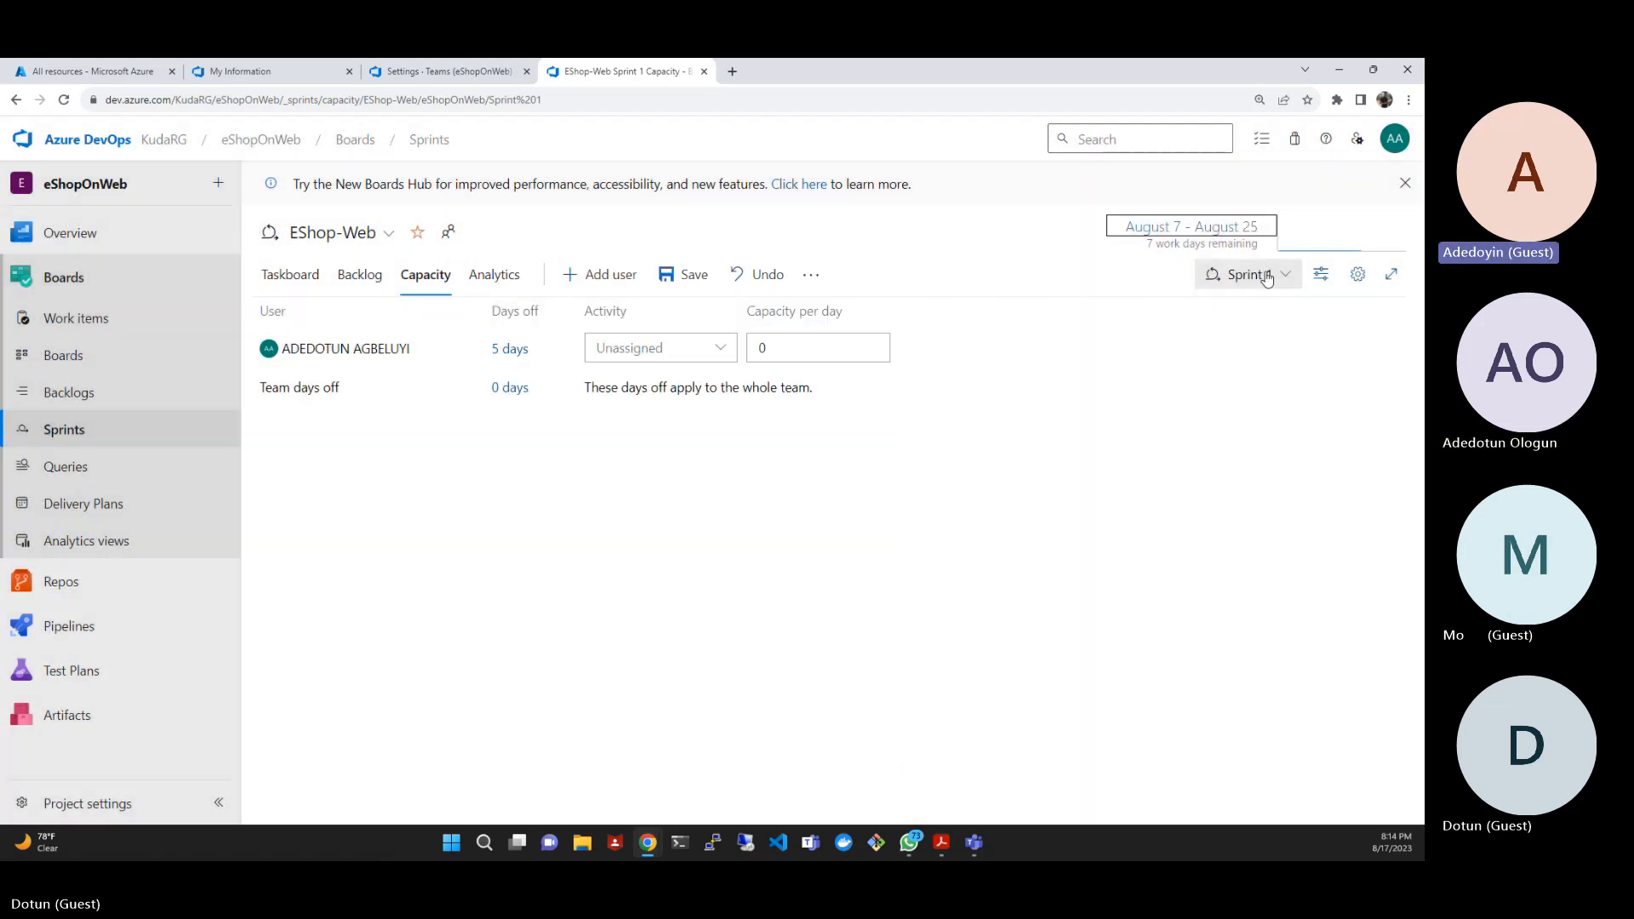
click(1248, 273)
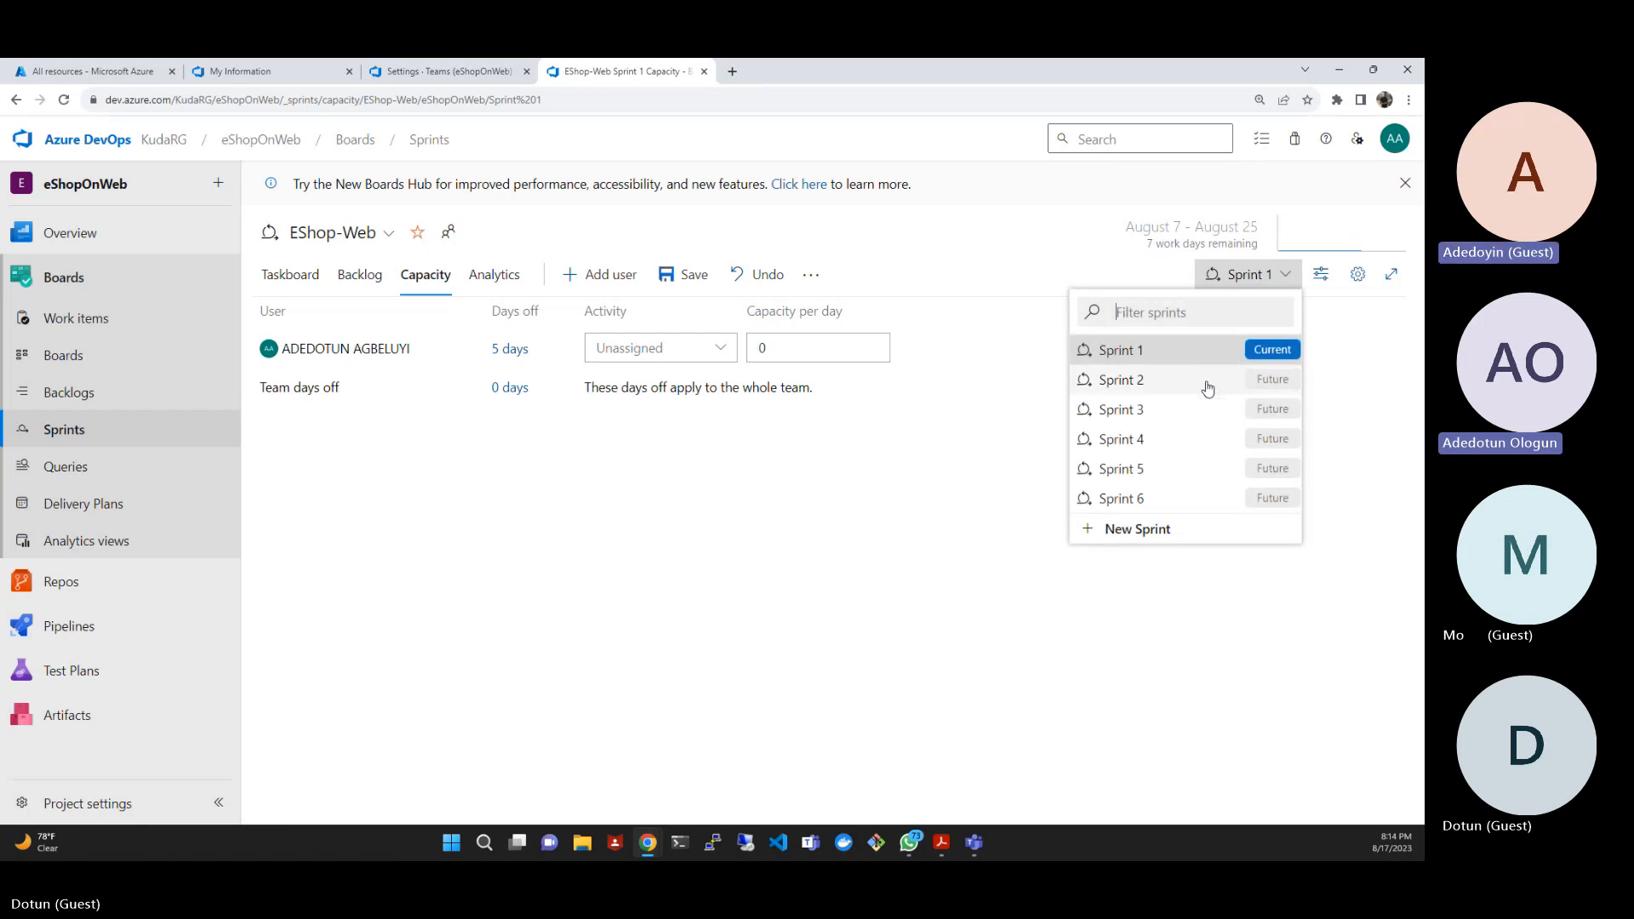
click(975, 477)
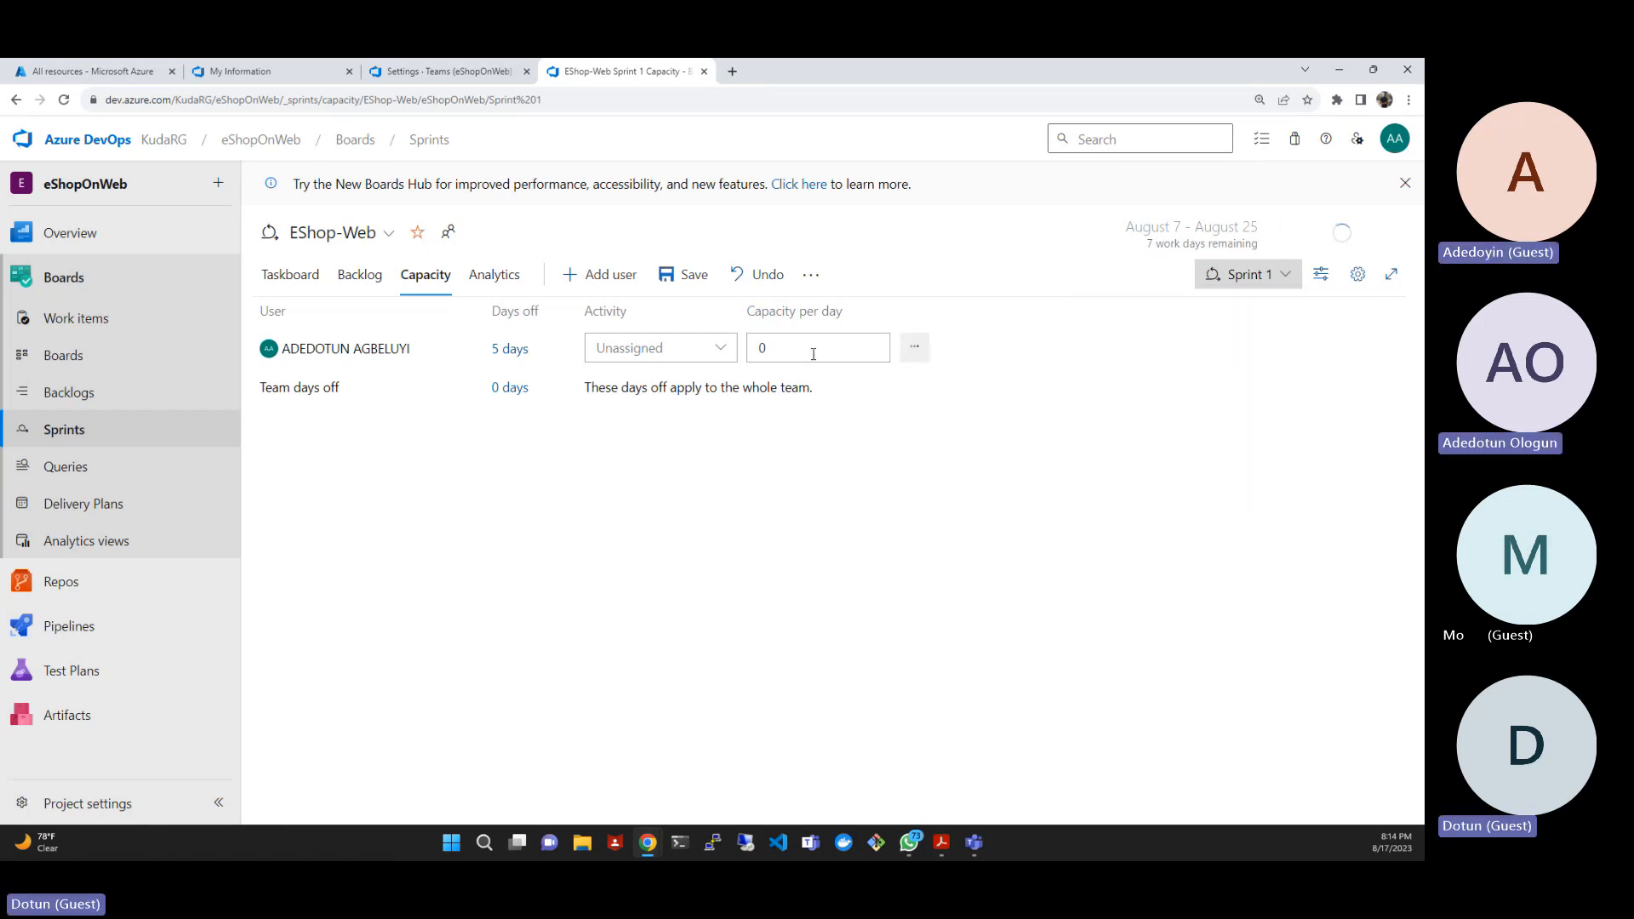
click(757, 276)
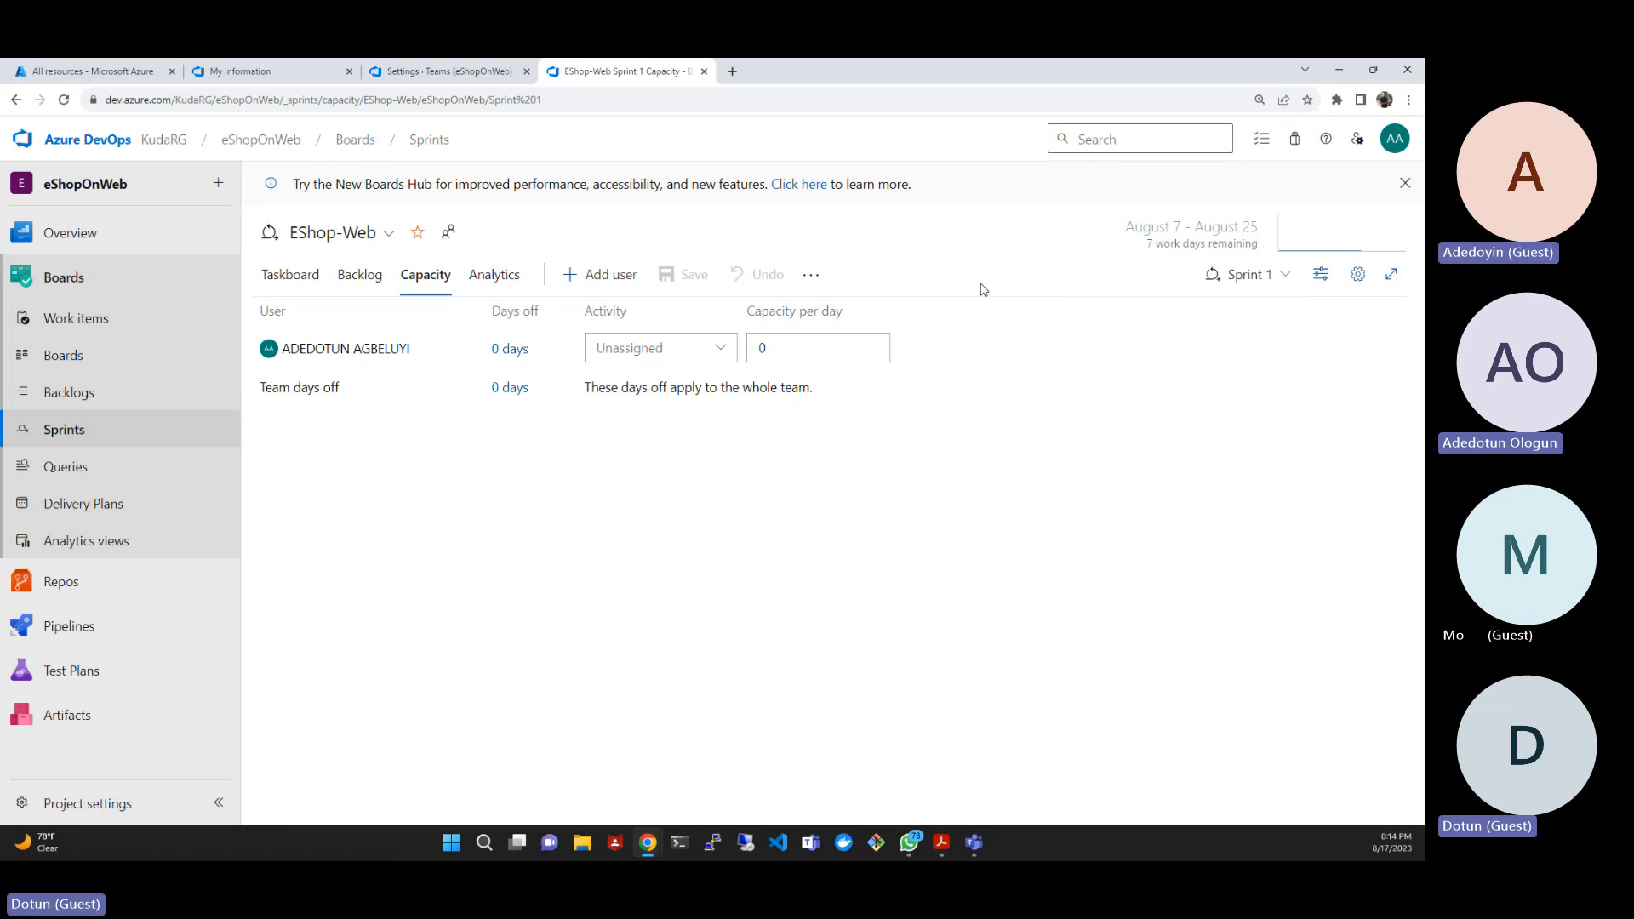
- Switch to Sprint 2, look over its backlog and taskboard, and return to its capacity page
click(1248, 274)
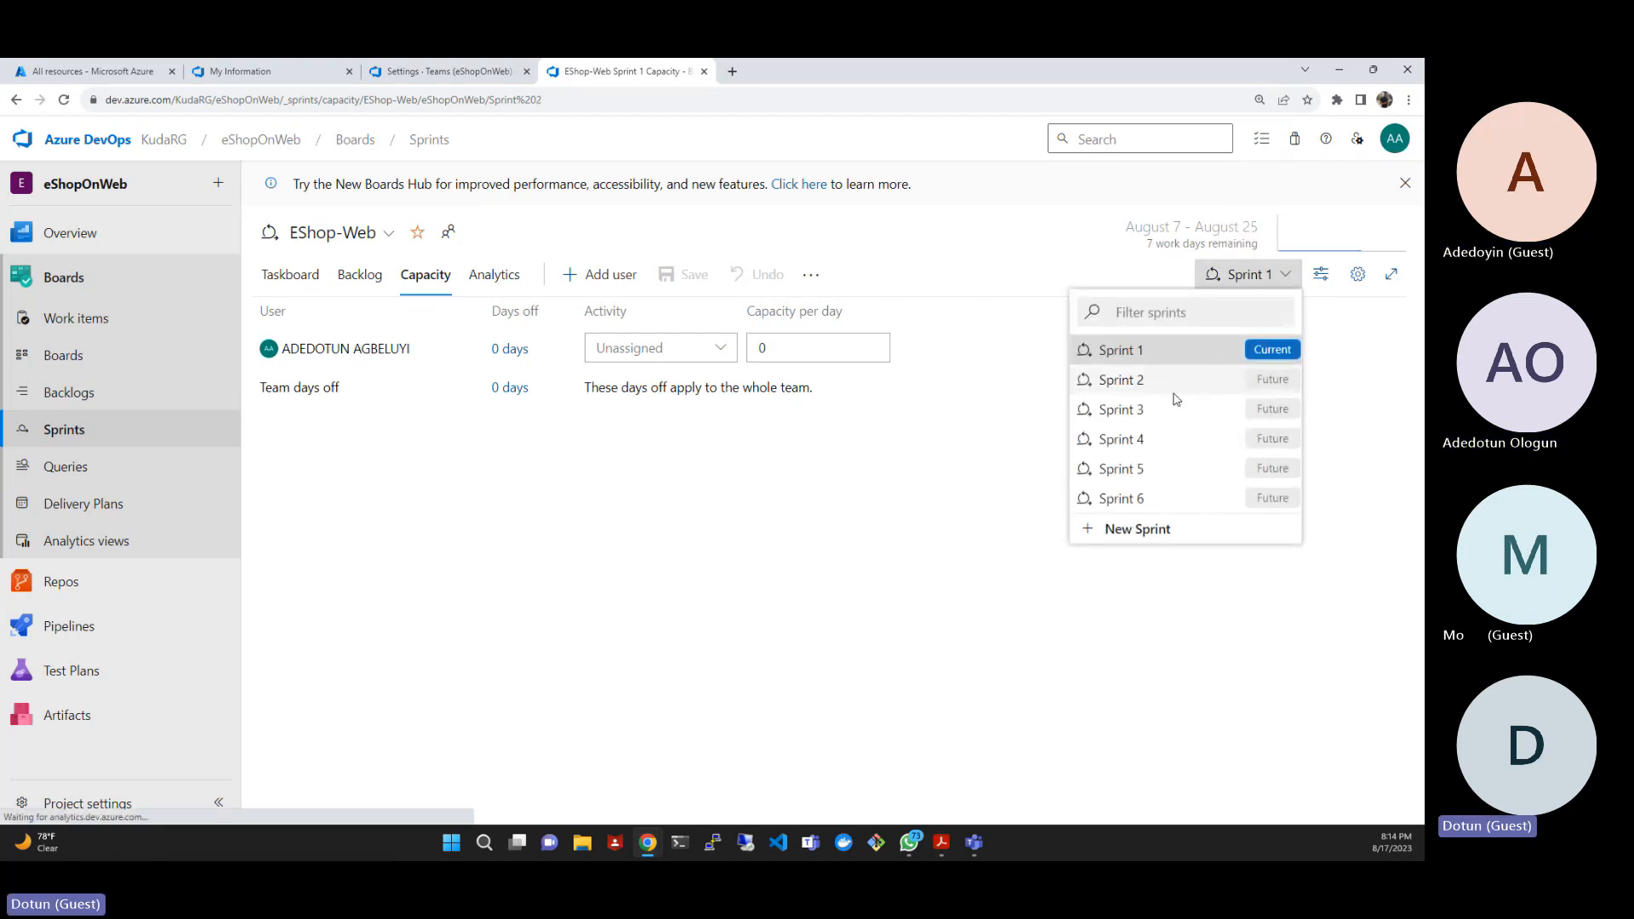
click(1175, 393)
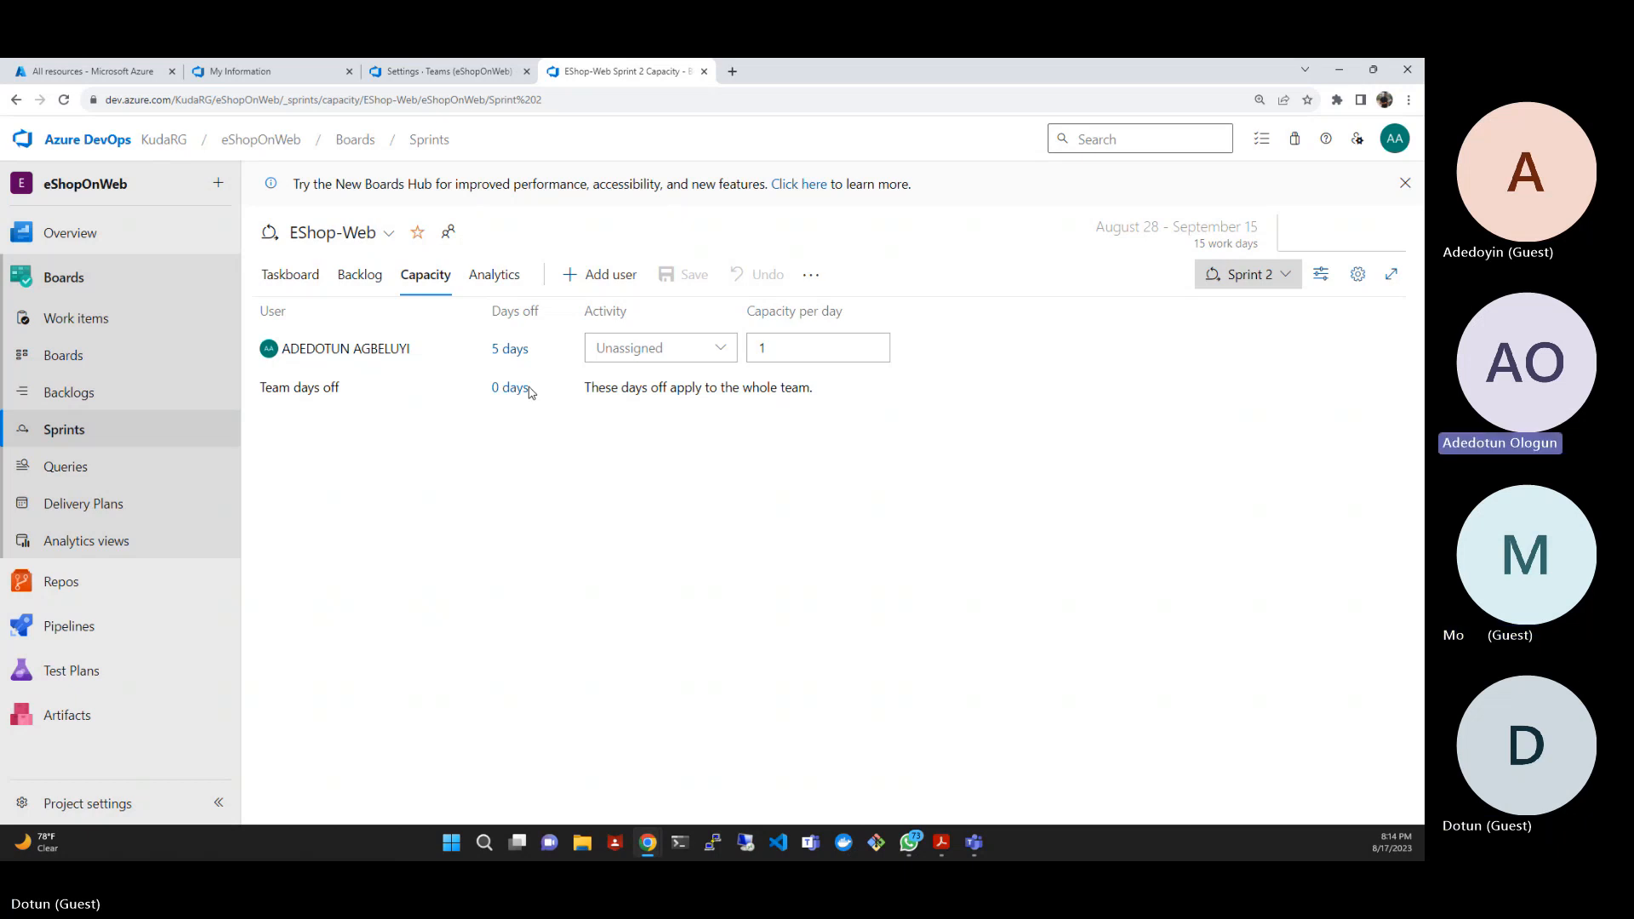
click(363, 282)
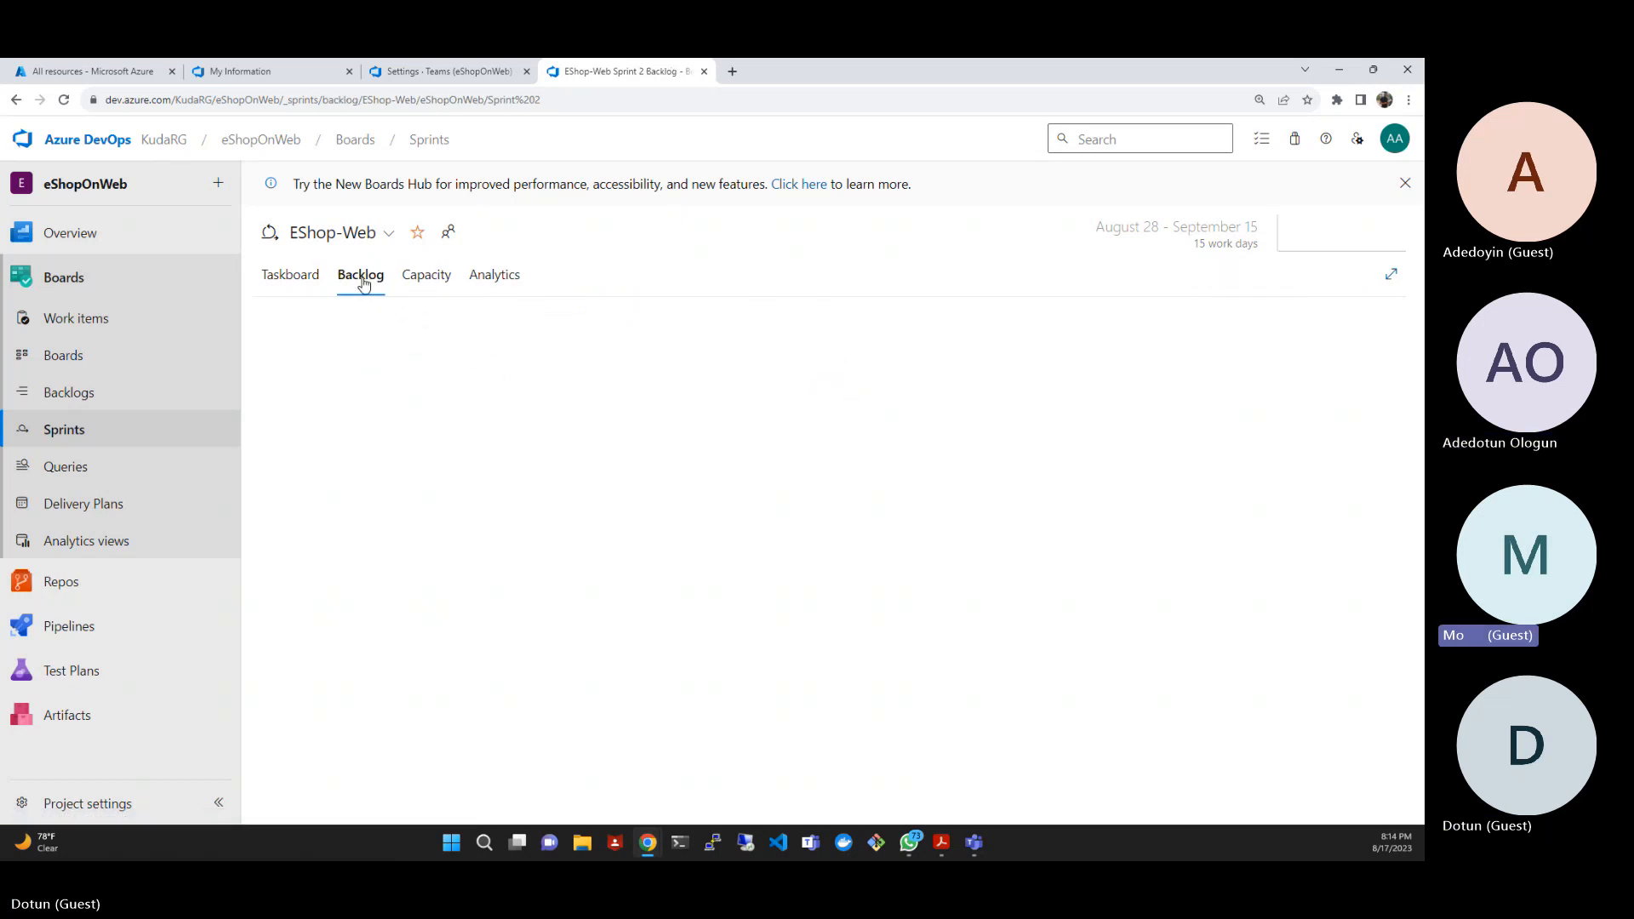
click(292, 287)
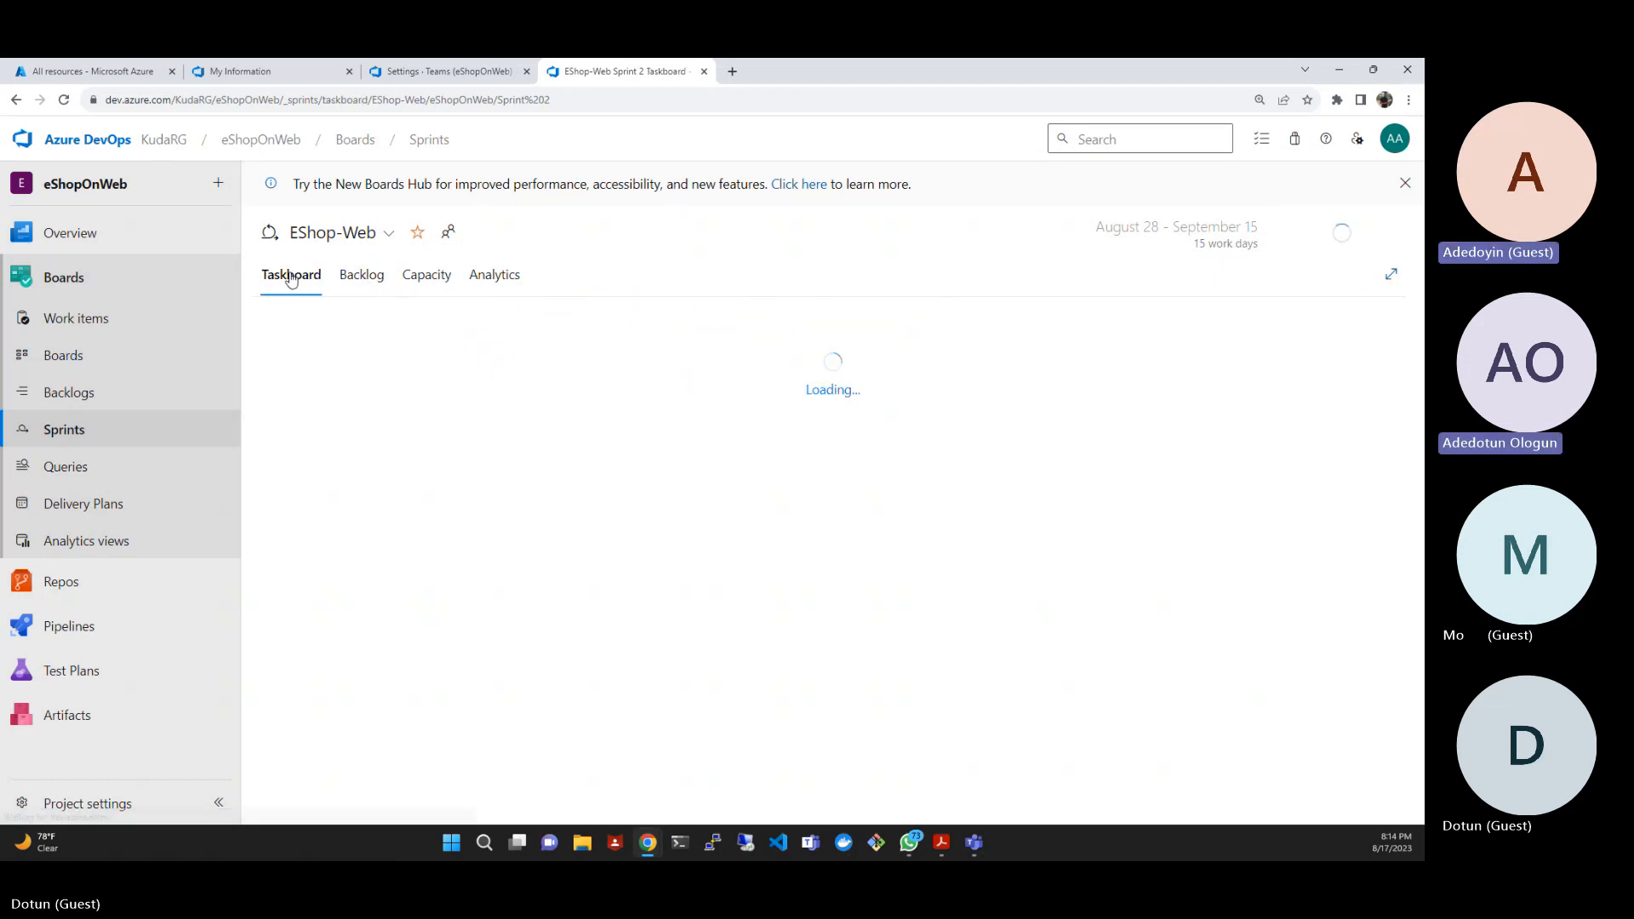
click(434, 279)
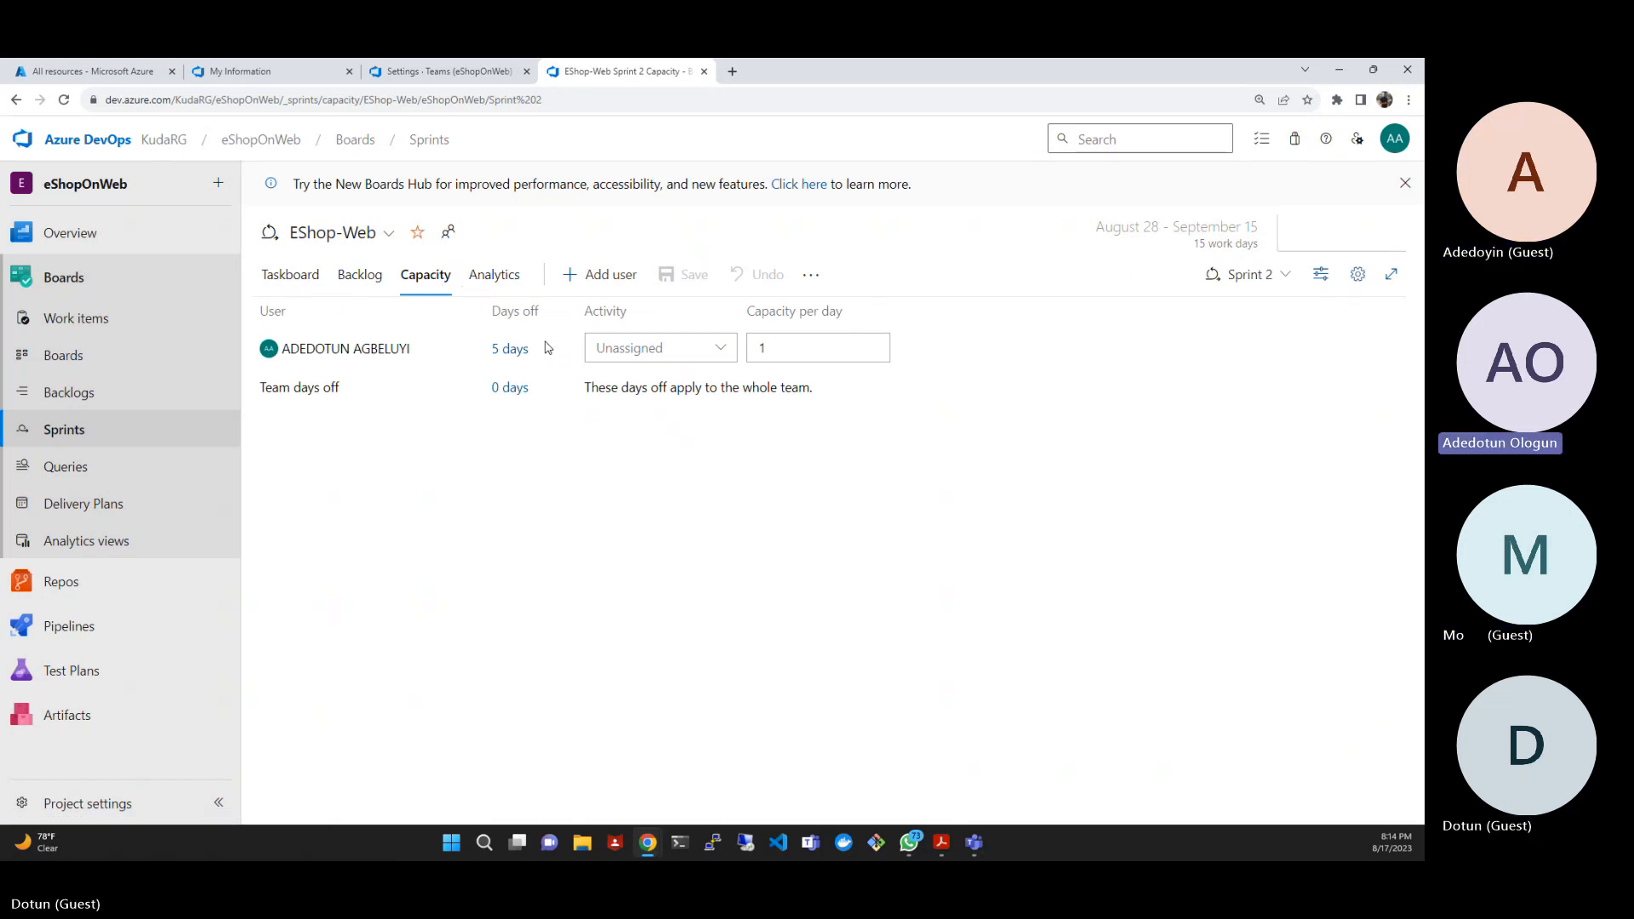
- Review the activity options for the team member in Sprint 2, assign Development and save the capacity
click(607, 350)
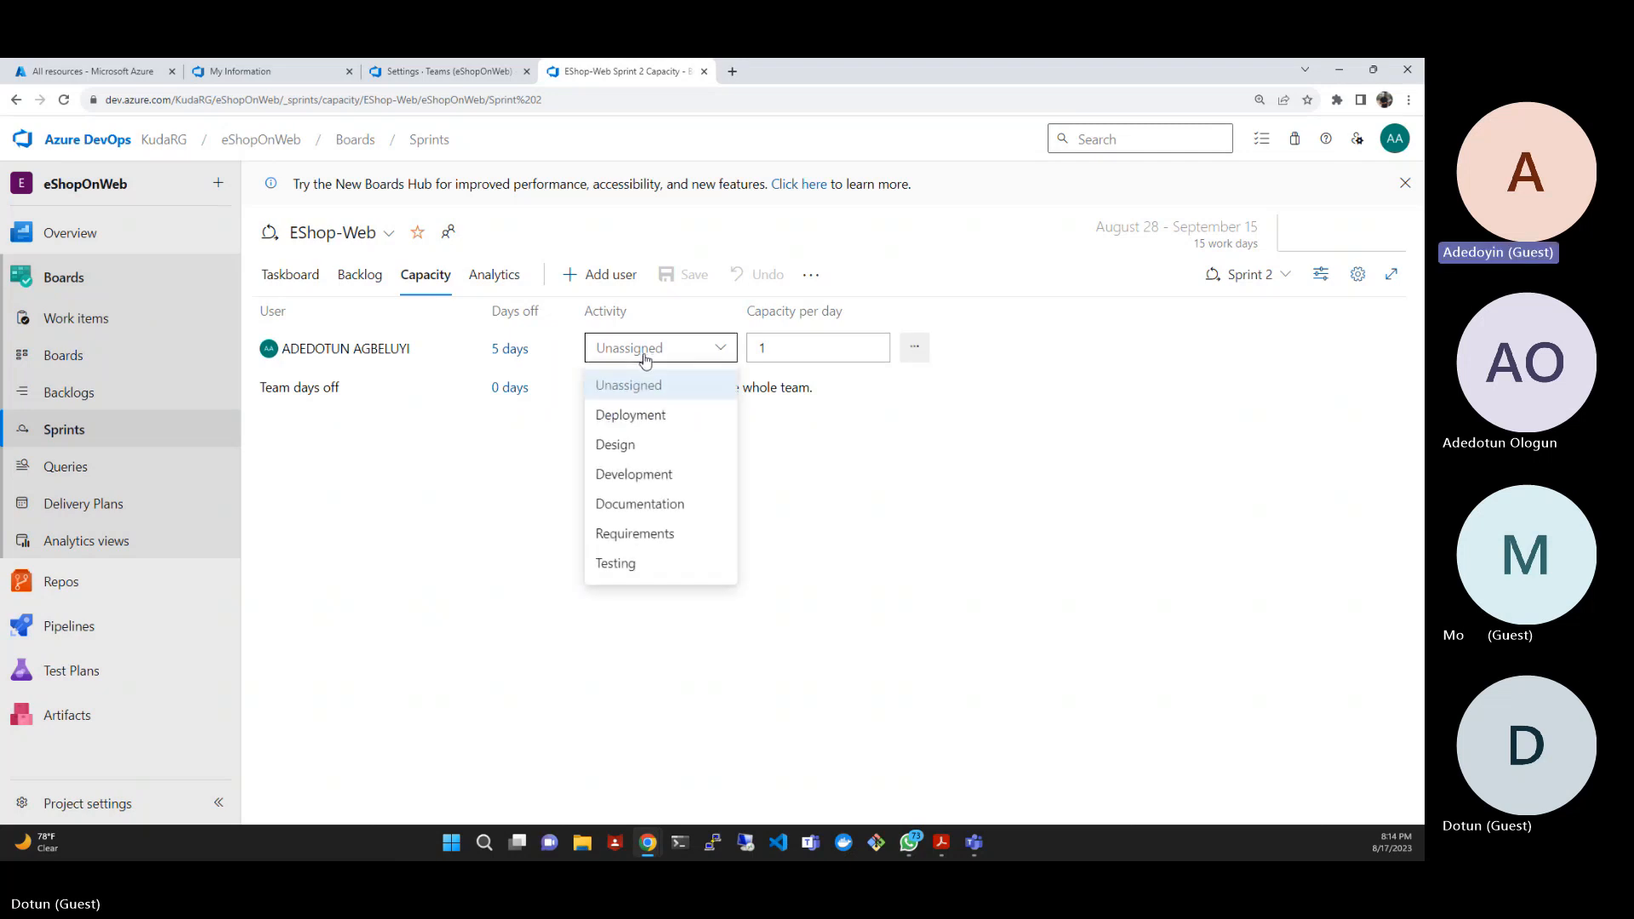
click(1011, 479)
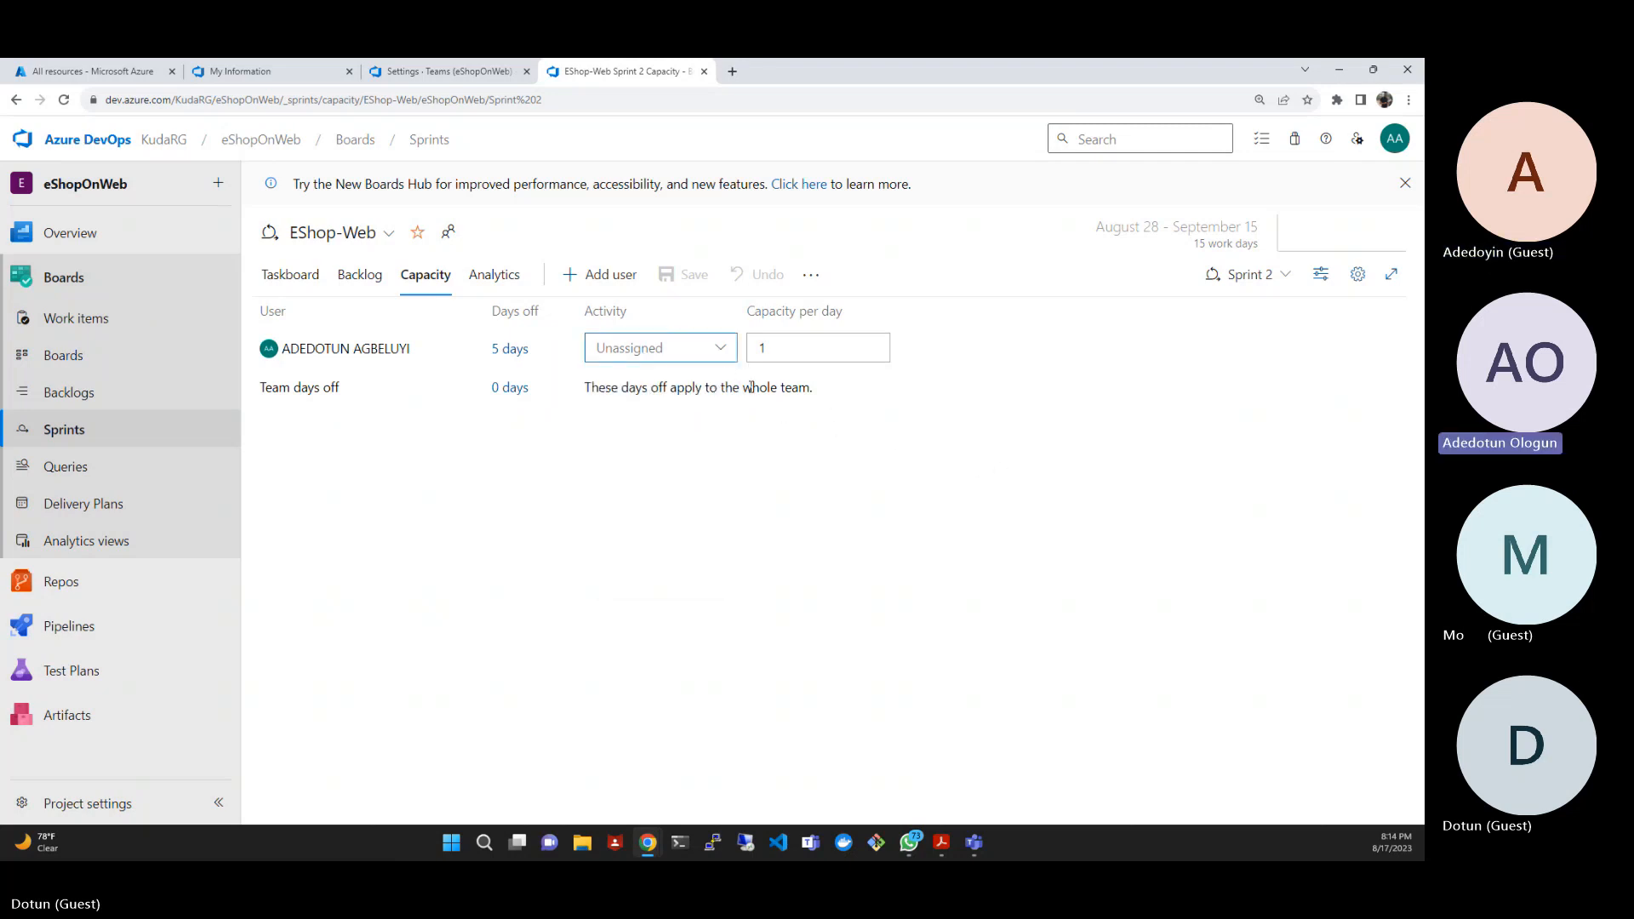
click(722, 350)
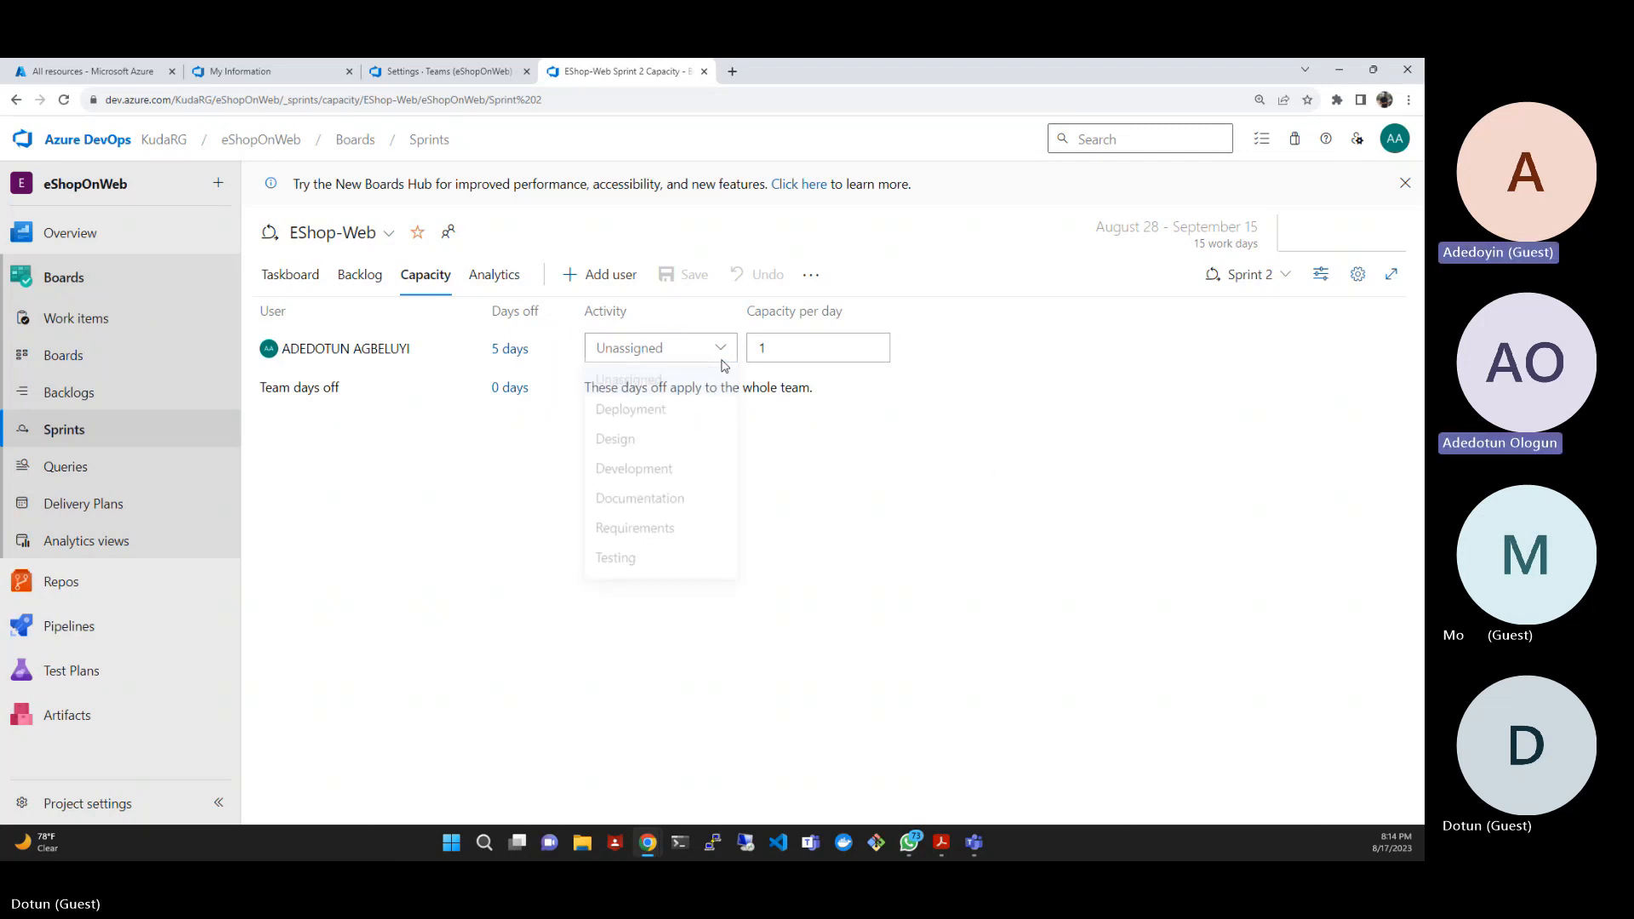
click(665, 505)
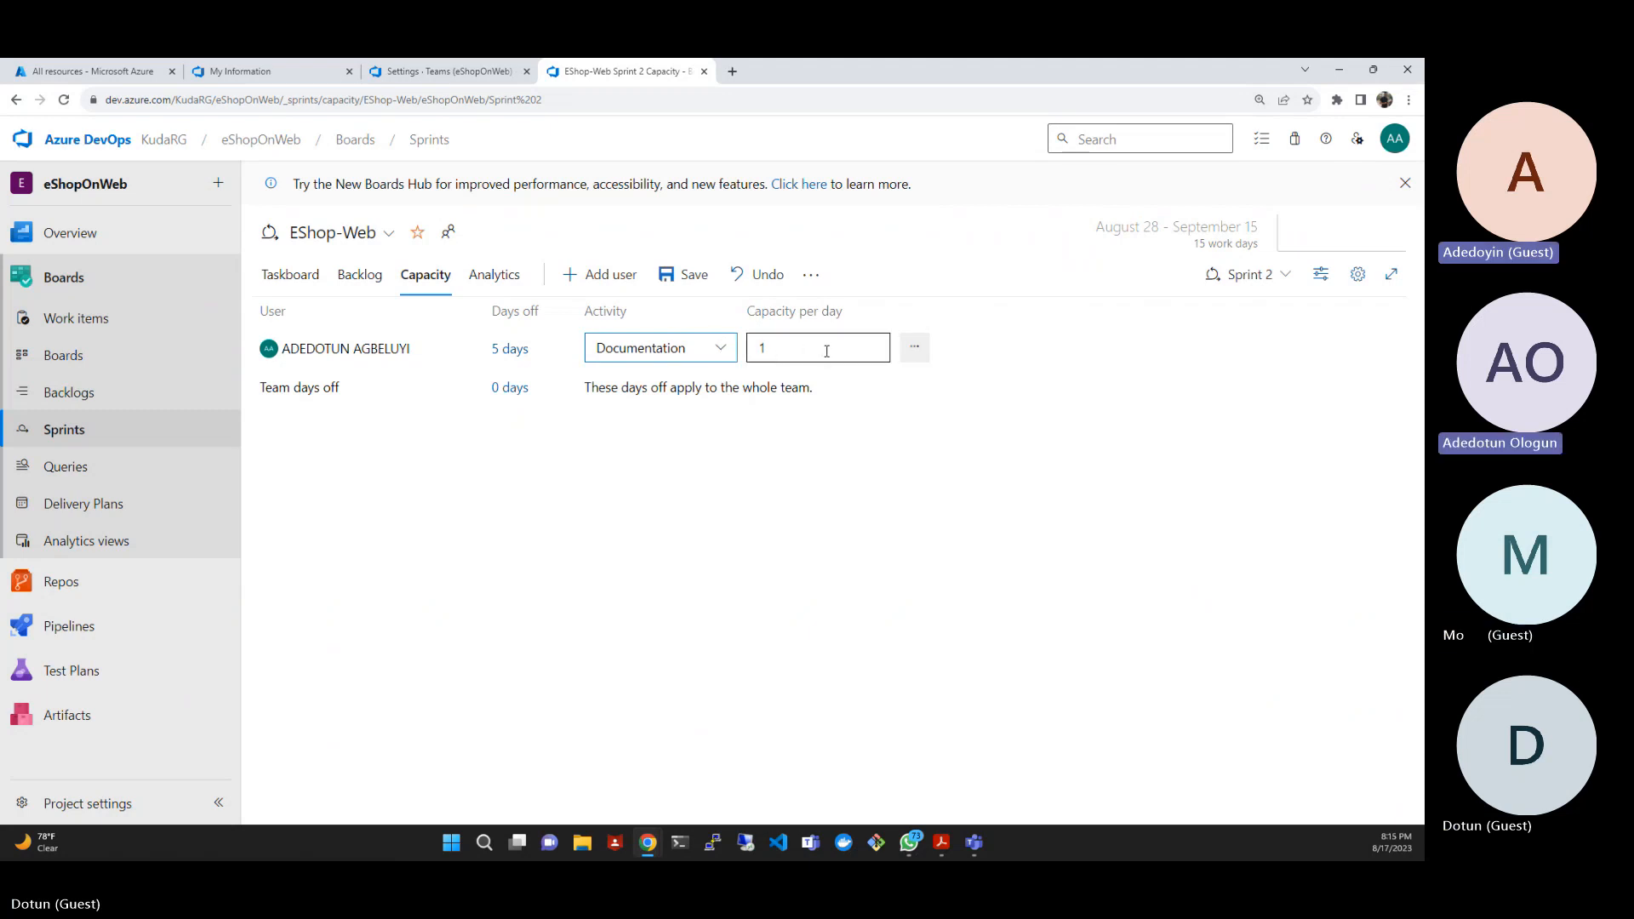
click(724, 351)
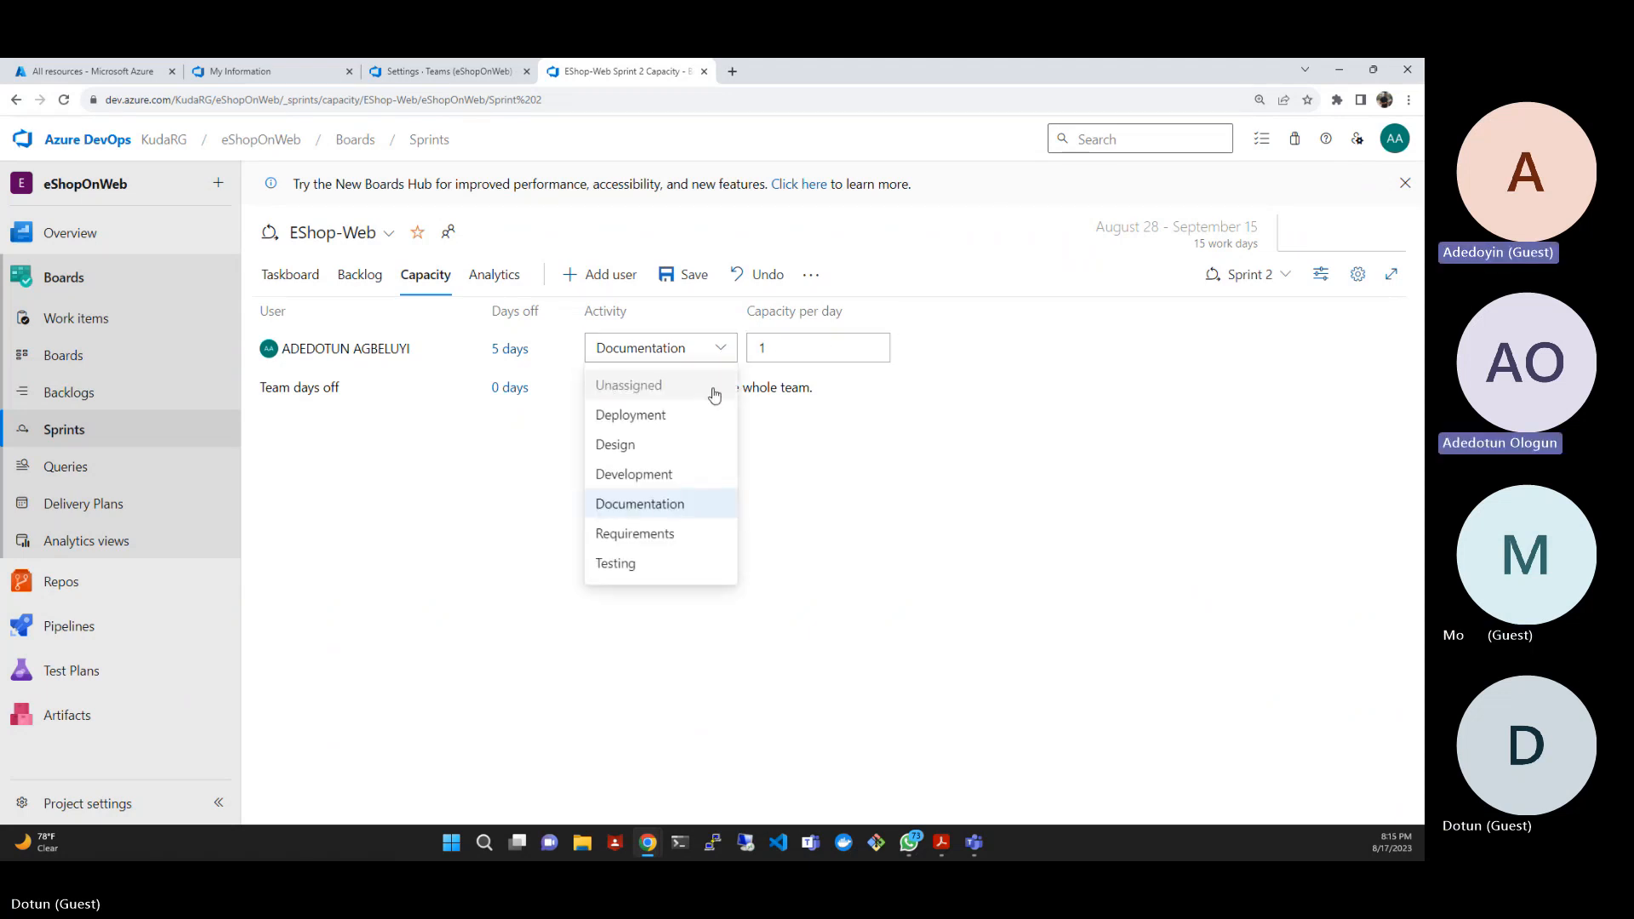
click(678, 417)
click(695, 350)
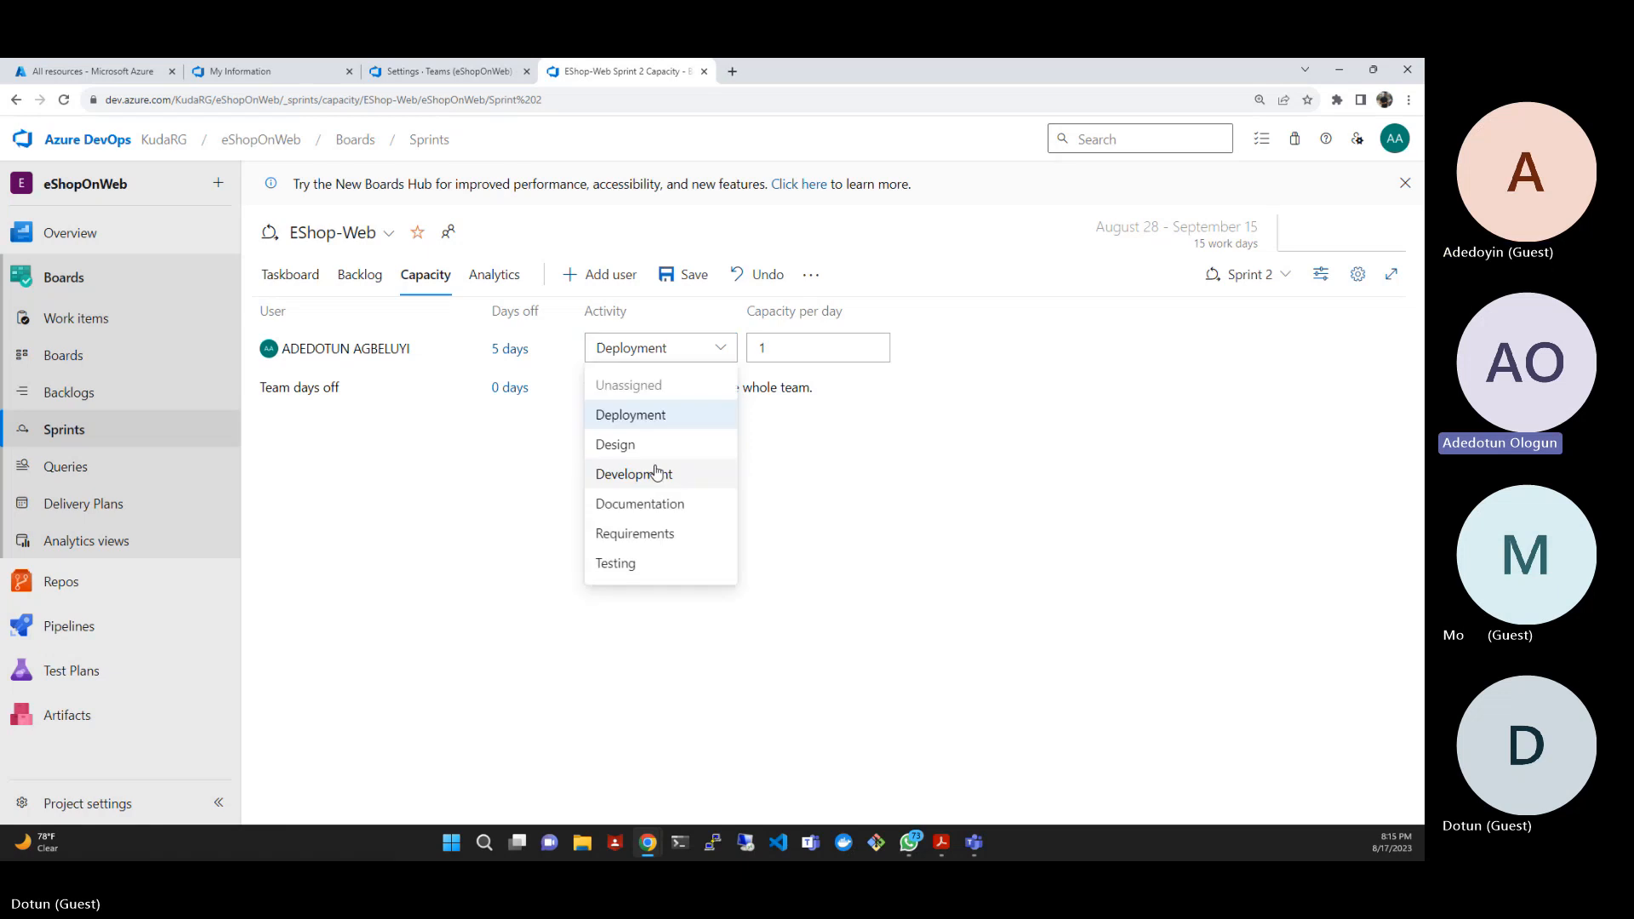
click(656, 477)
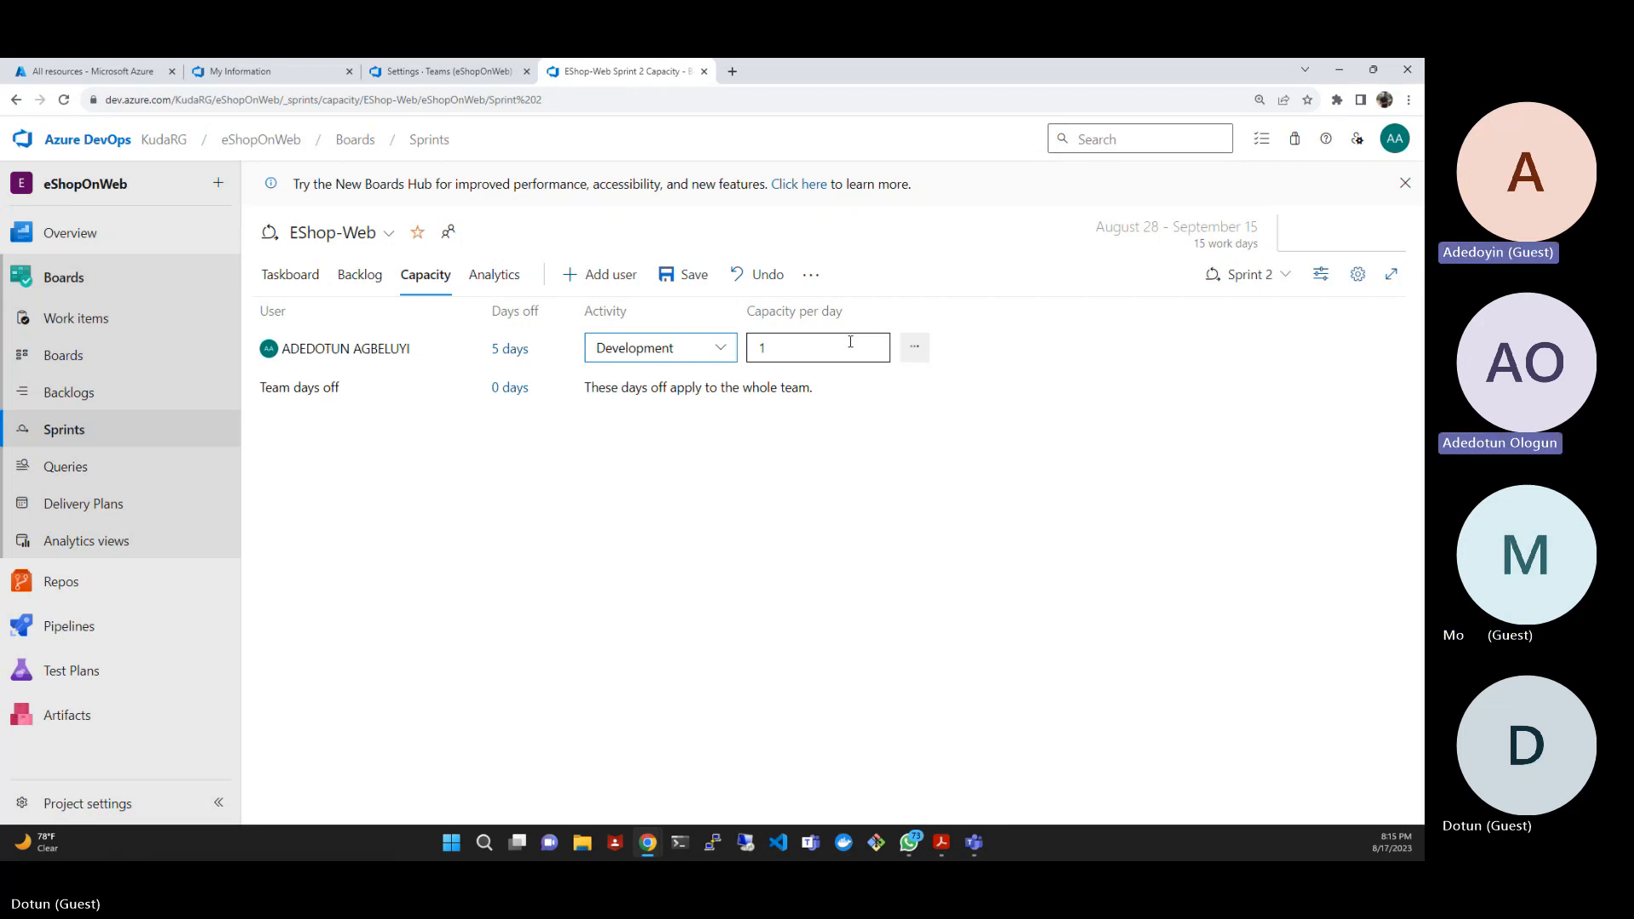
click(669, 275)
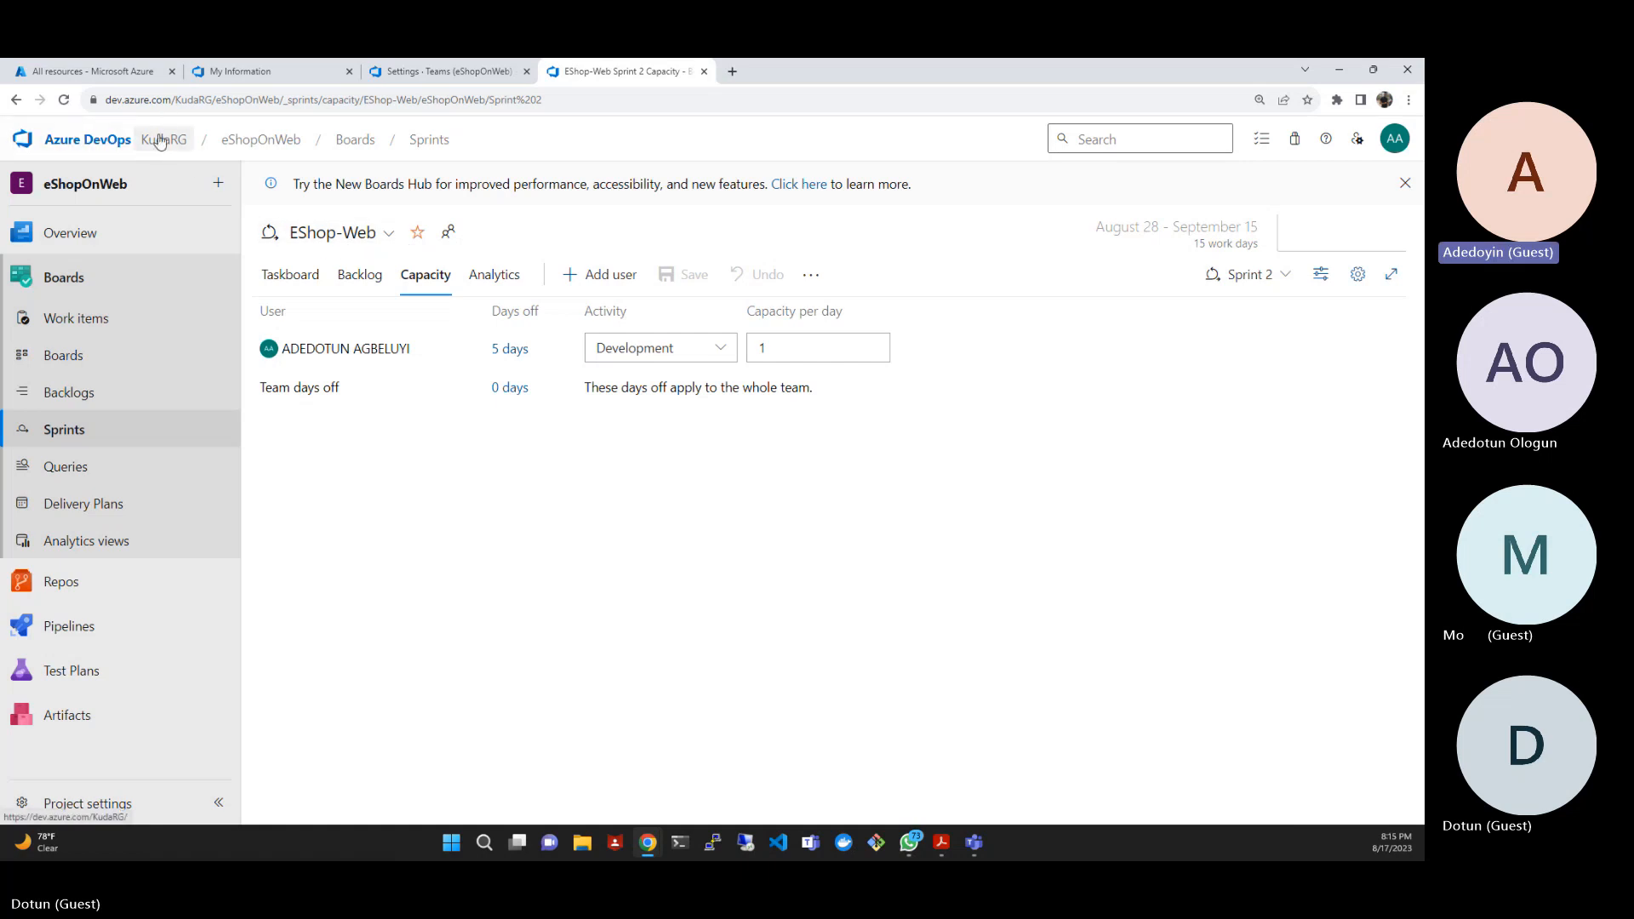
- Look over Sprint 2's taskboard, backlog and capacity, and compare the work details with the planned capacity
click(71, 101)
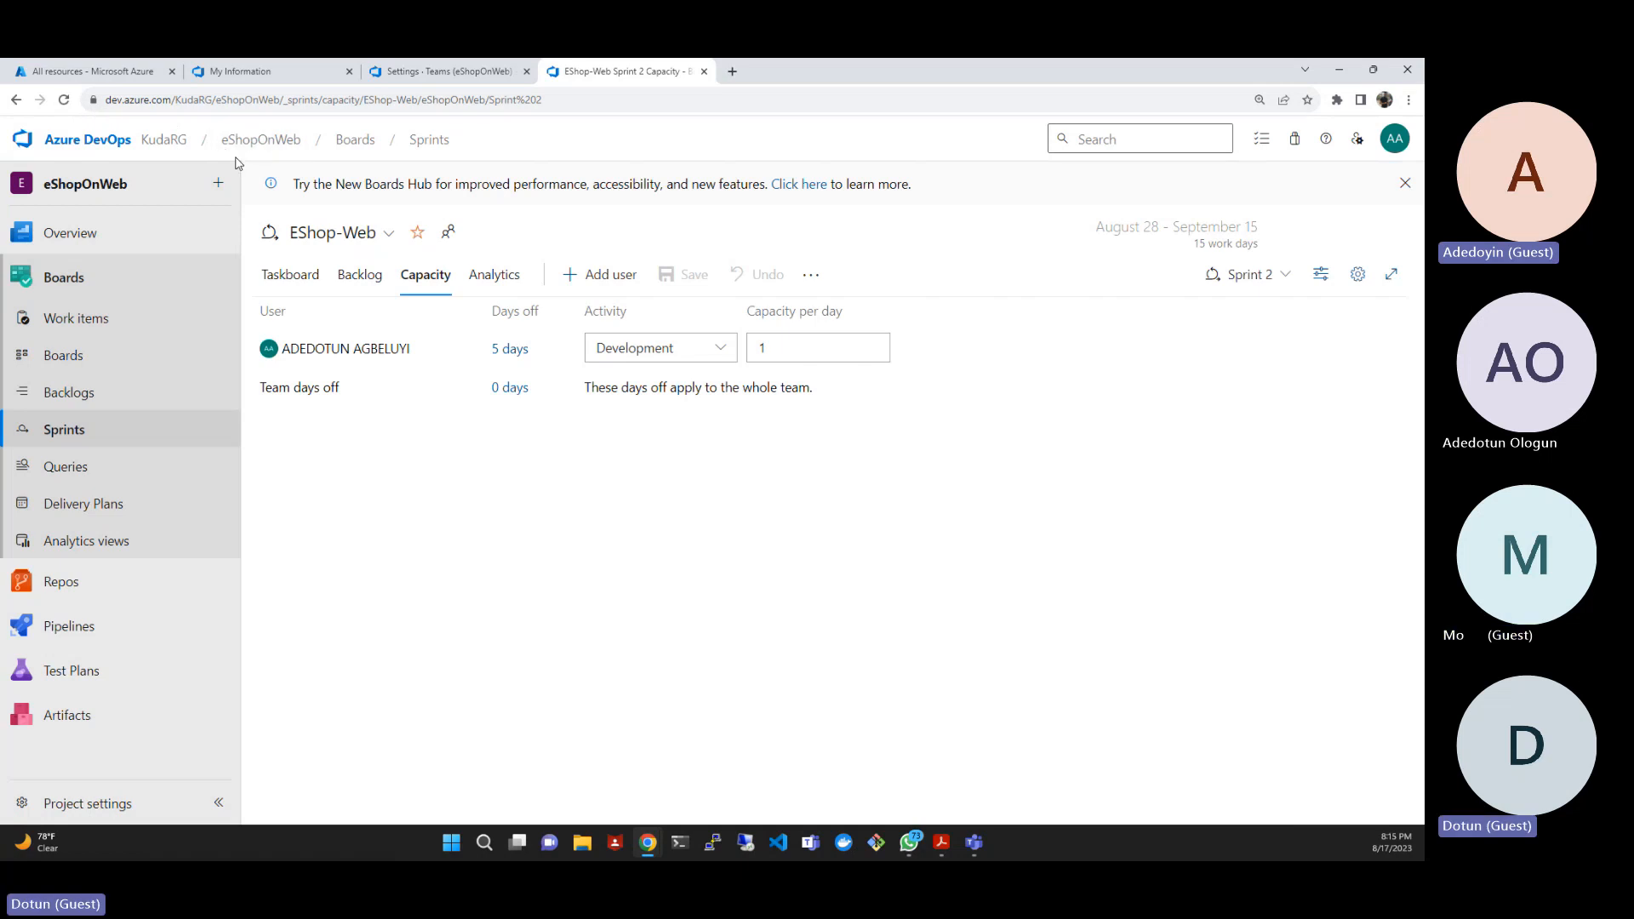
click(288, 275)
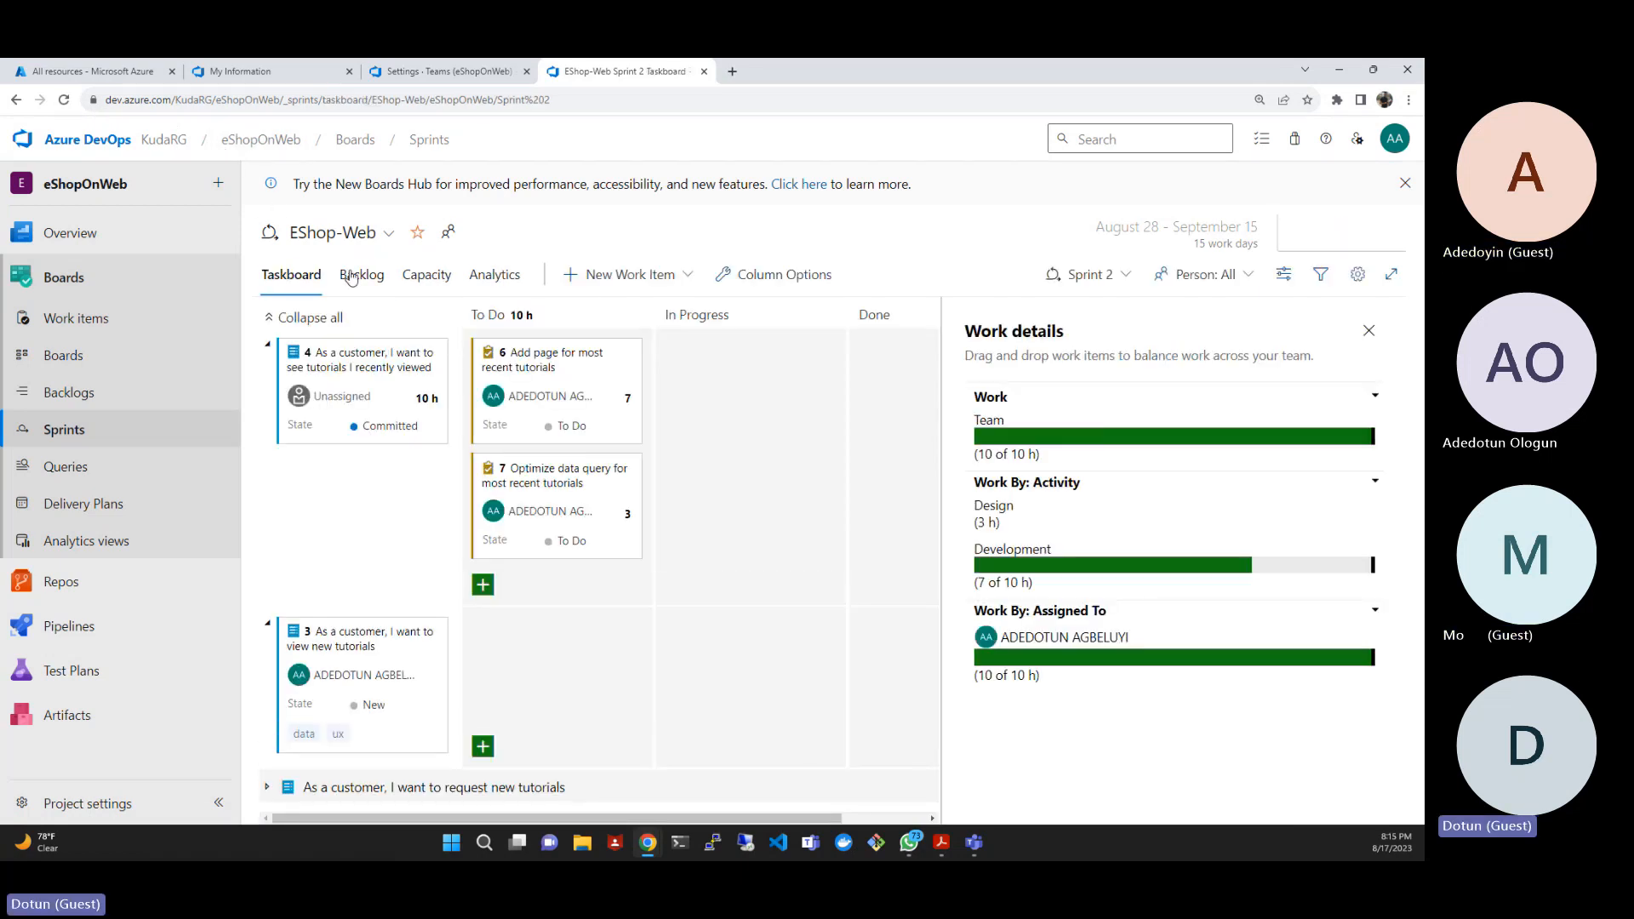
click(361, 274)
click(414, 275)
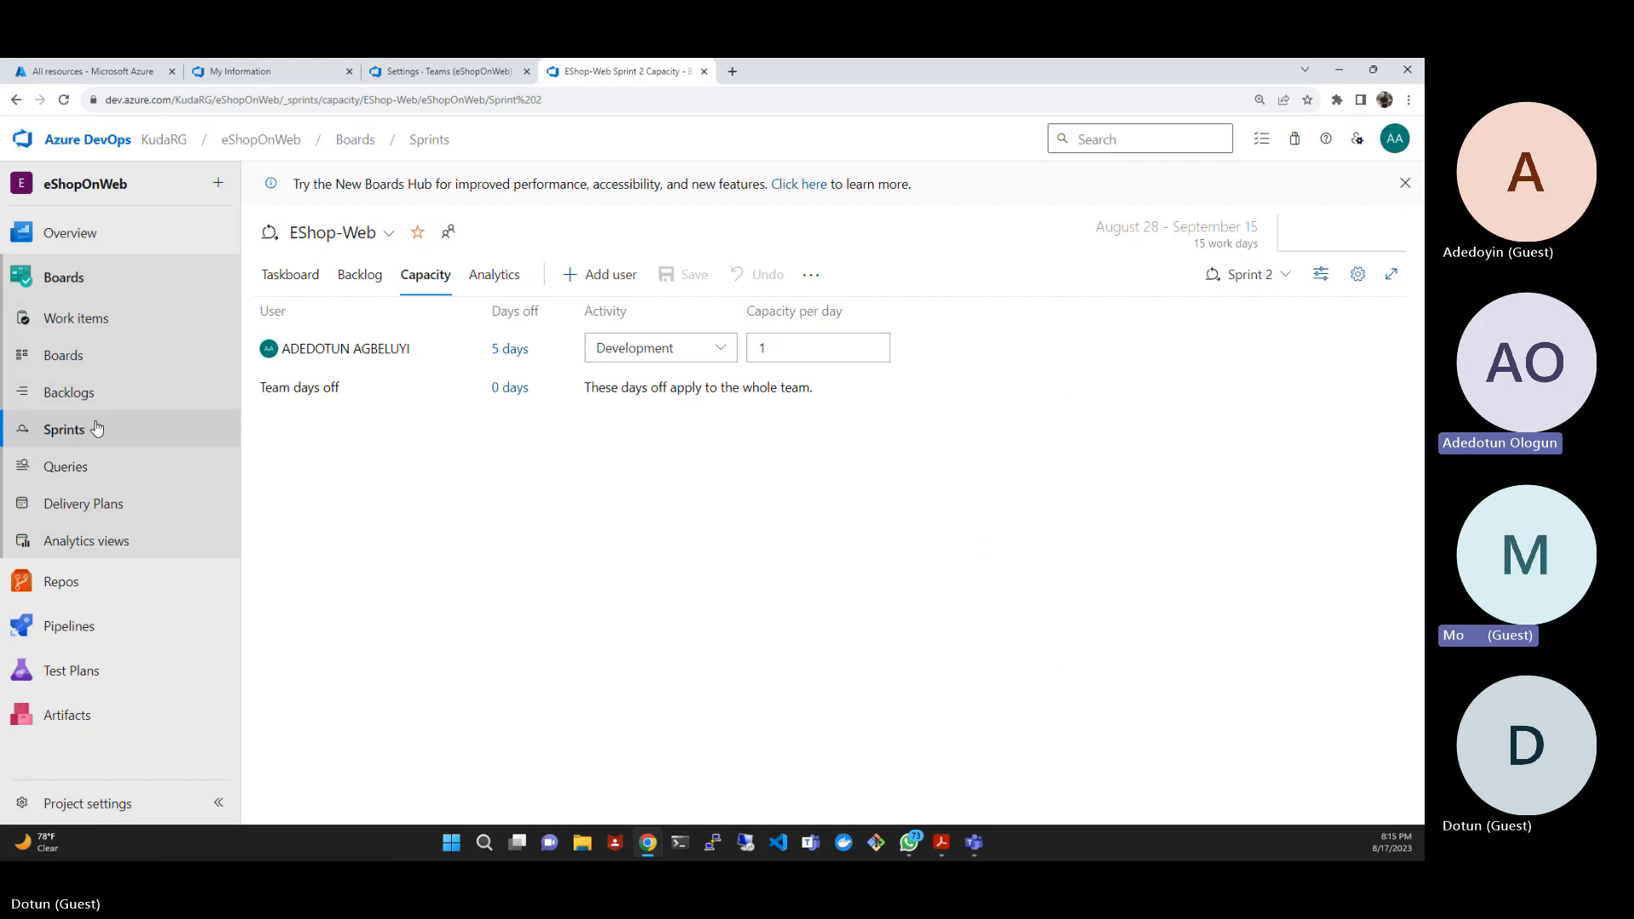
click(288, 275)
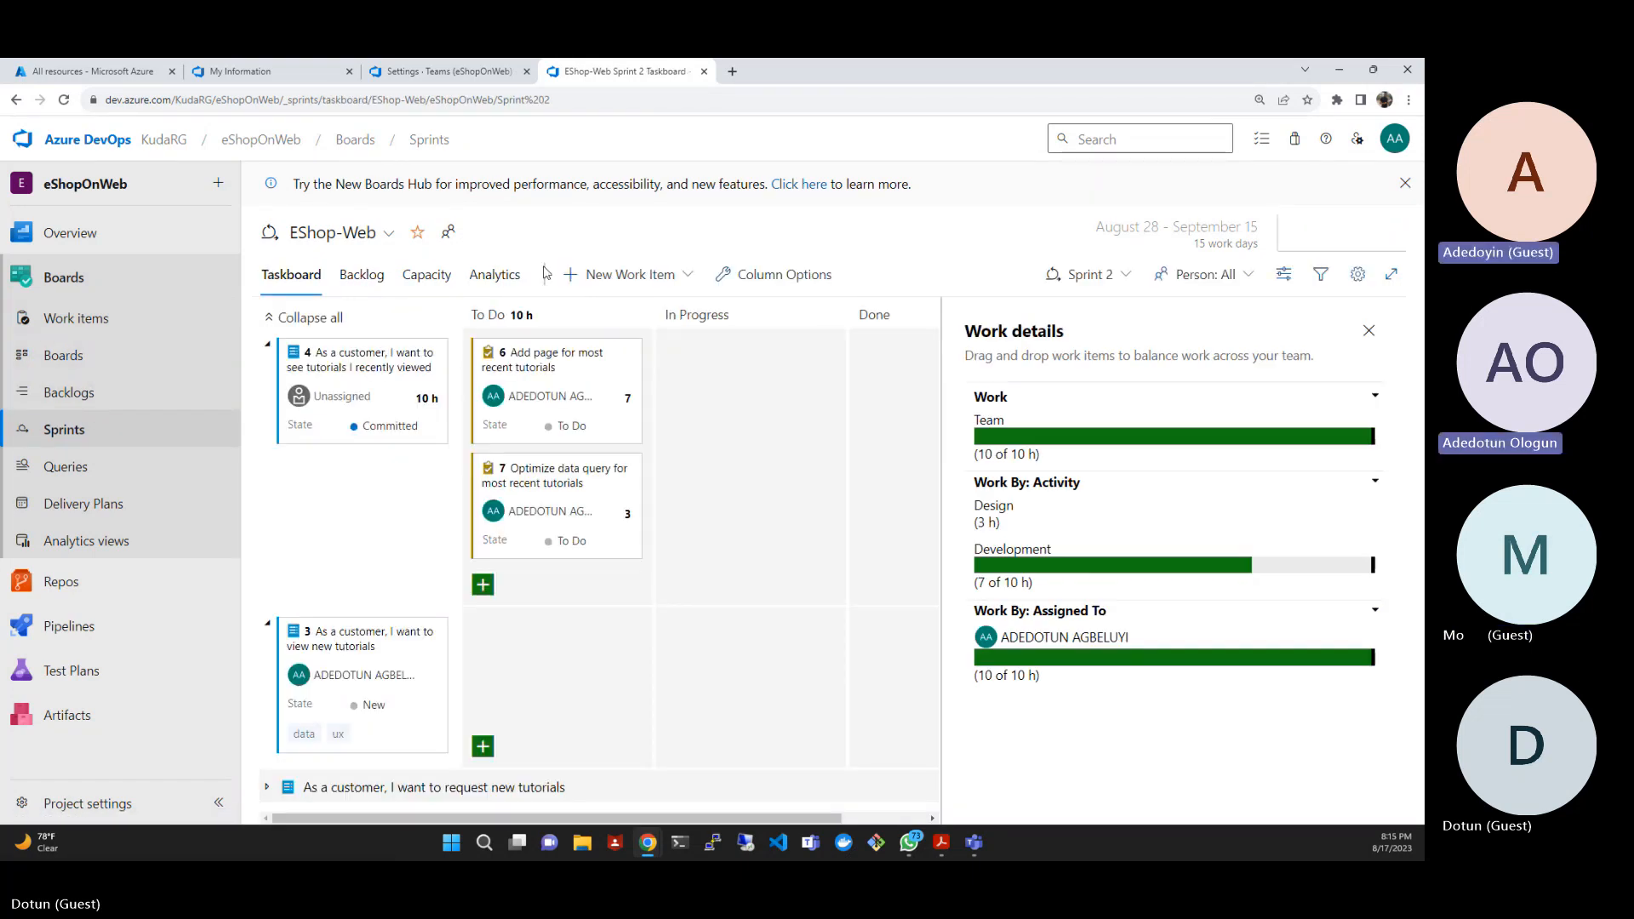
- Open the EShop-Web Product Training dashboard and refresh its widgets to check the sprint capacity
click(71, 232)
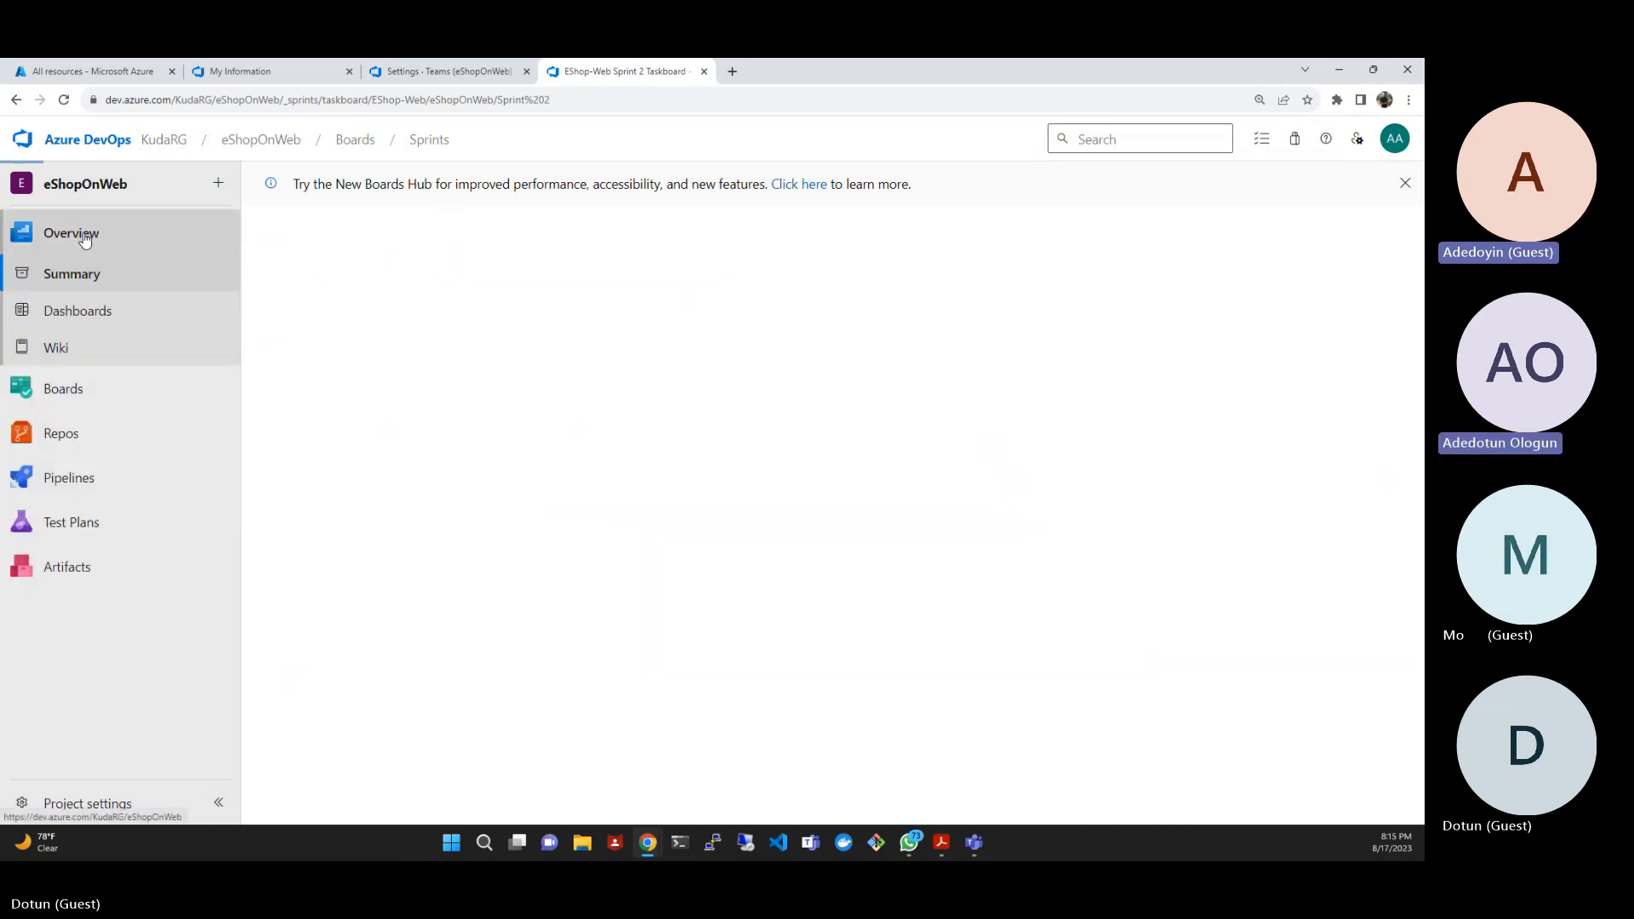
click(108, 308)
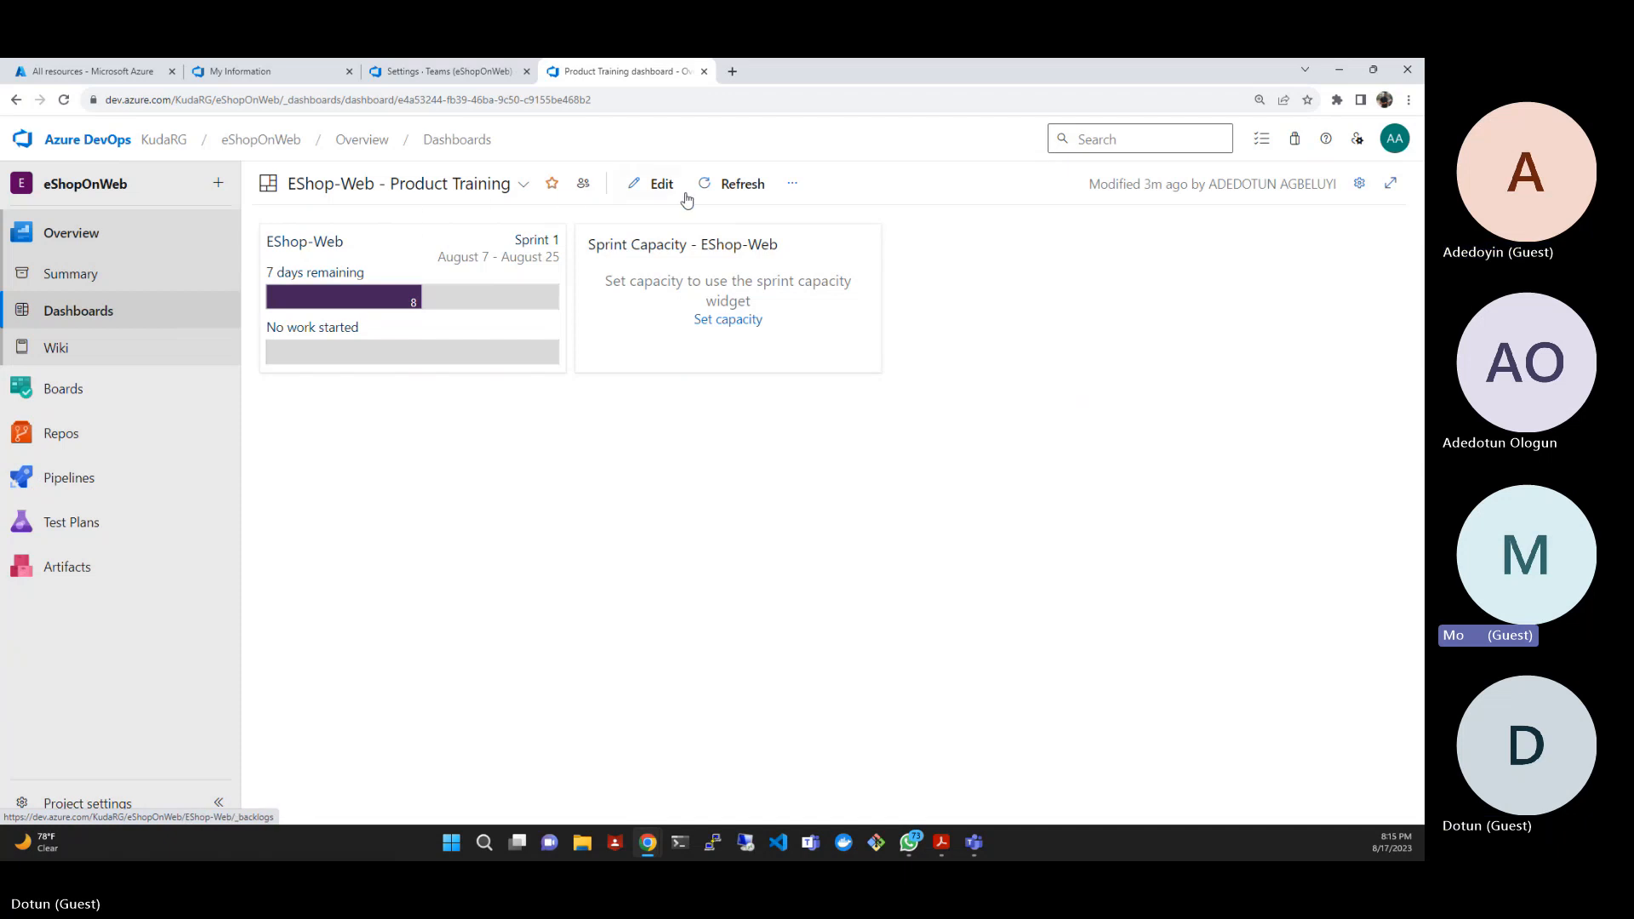
click(735, 185)
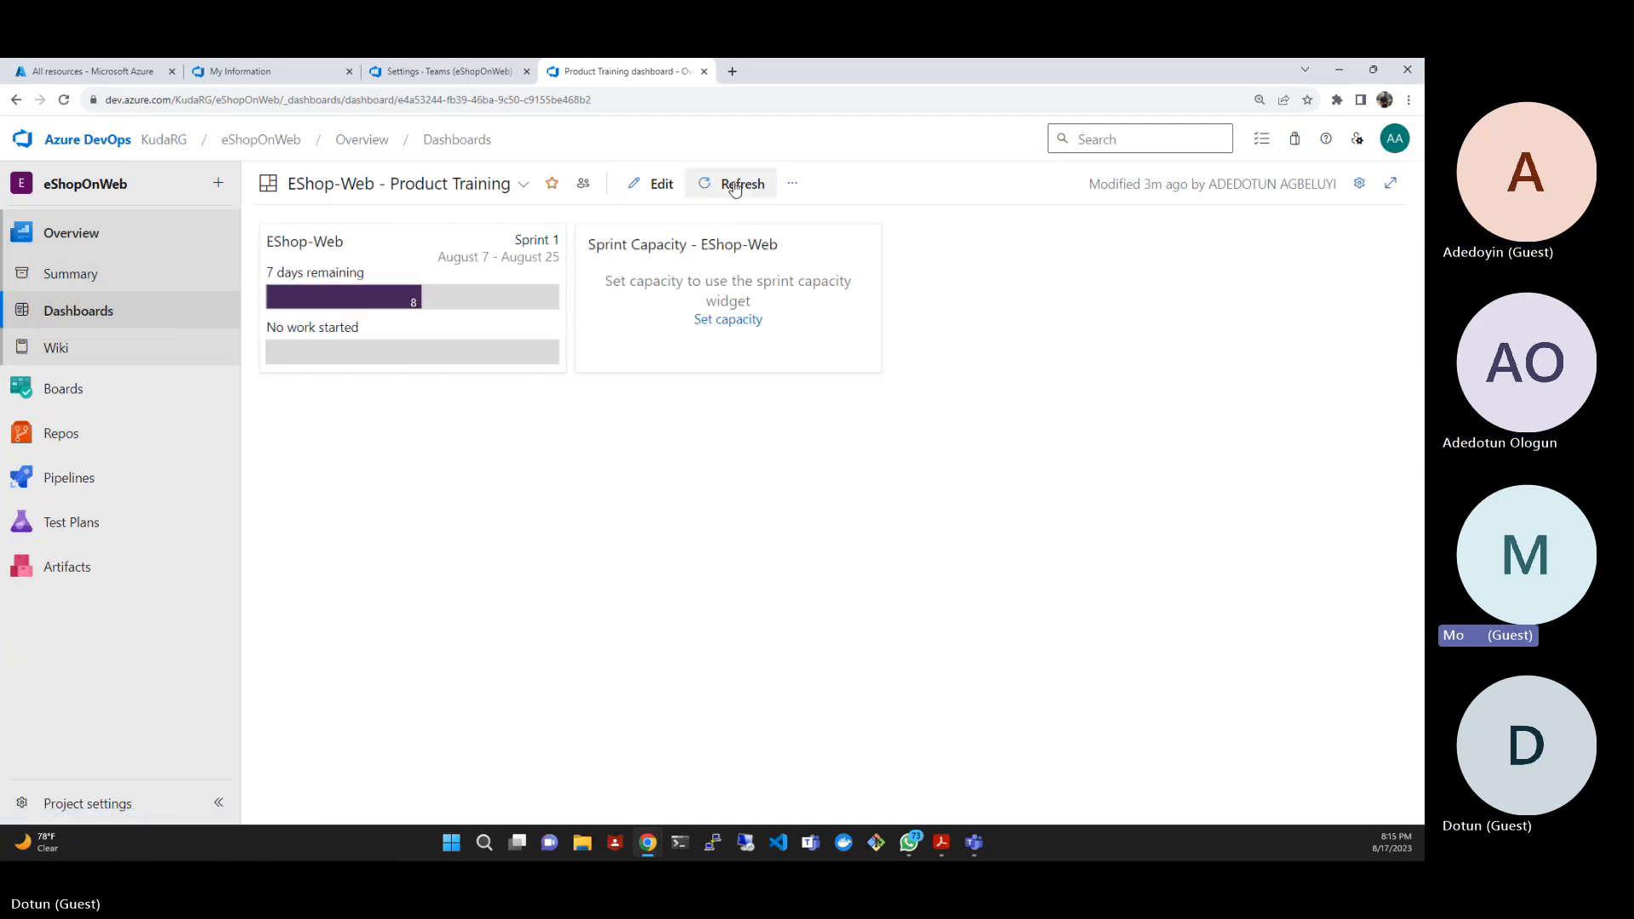
click(736, 185)
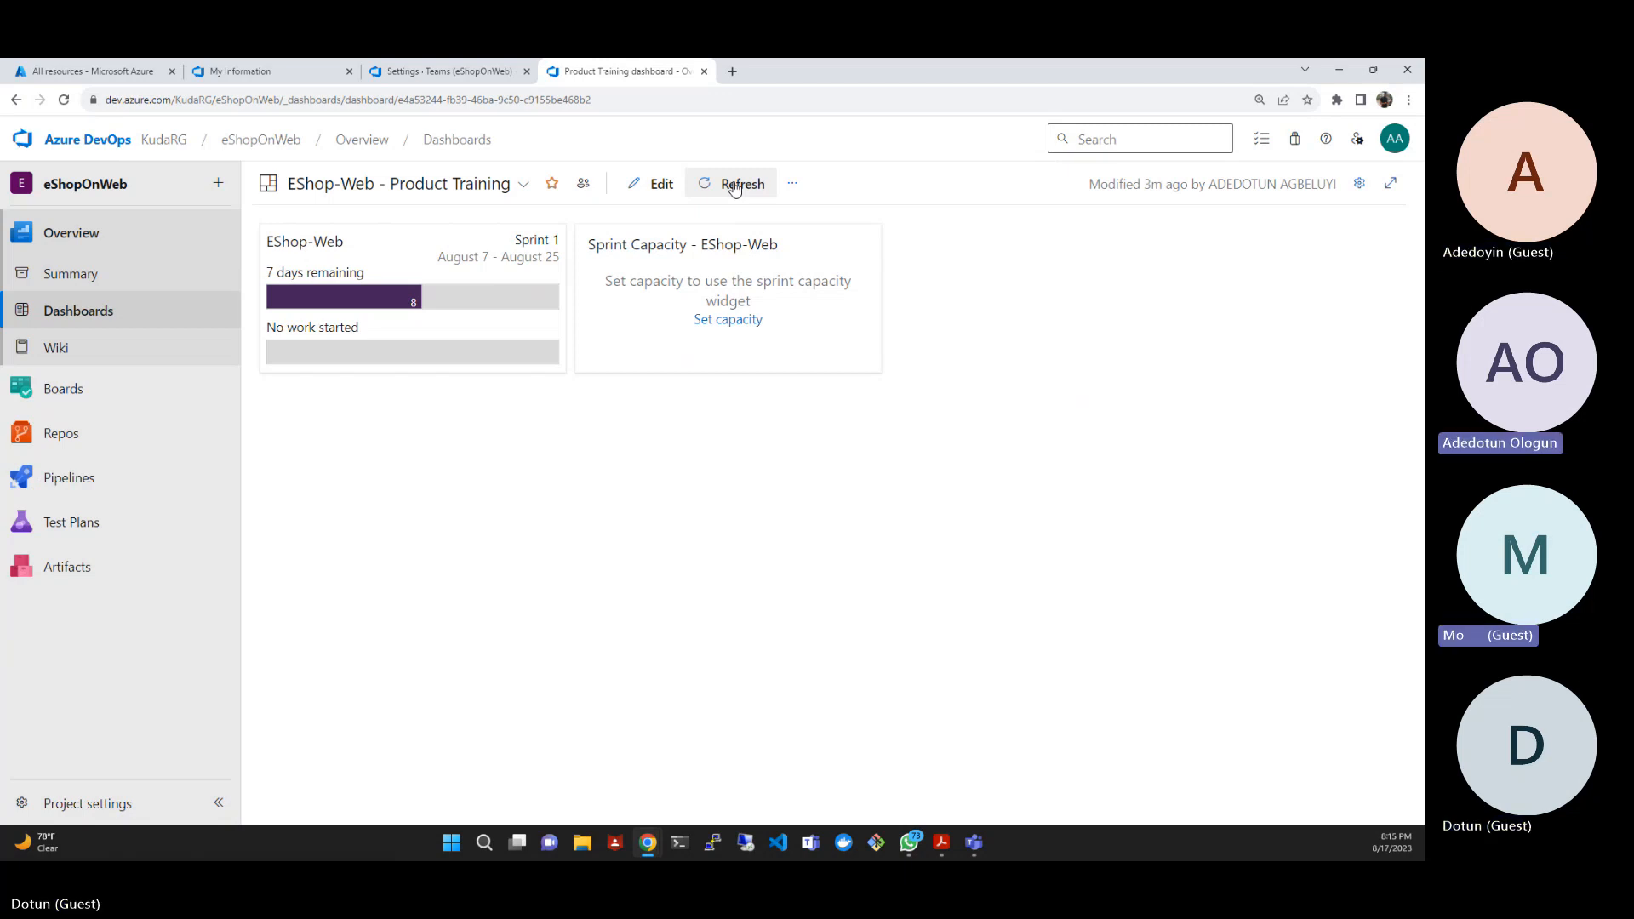
- Follow the sprint capacity widget's Set capacity link and compare Sprint 1's capacity settings with Sprint 2's, including the activity options
click(736, 328)
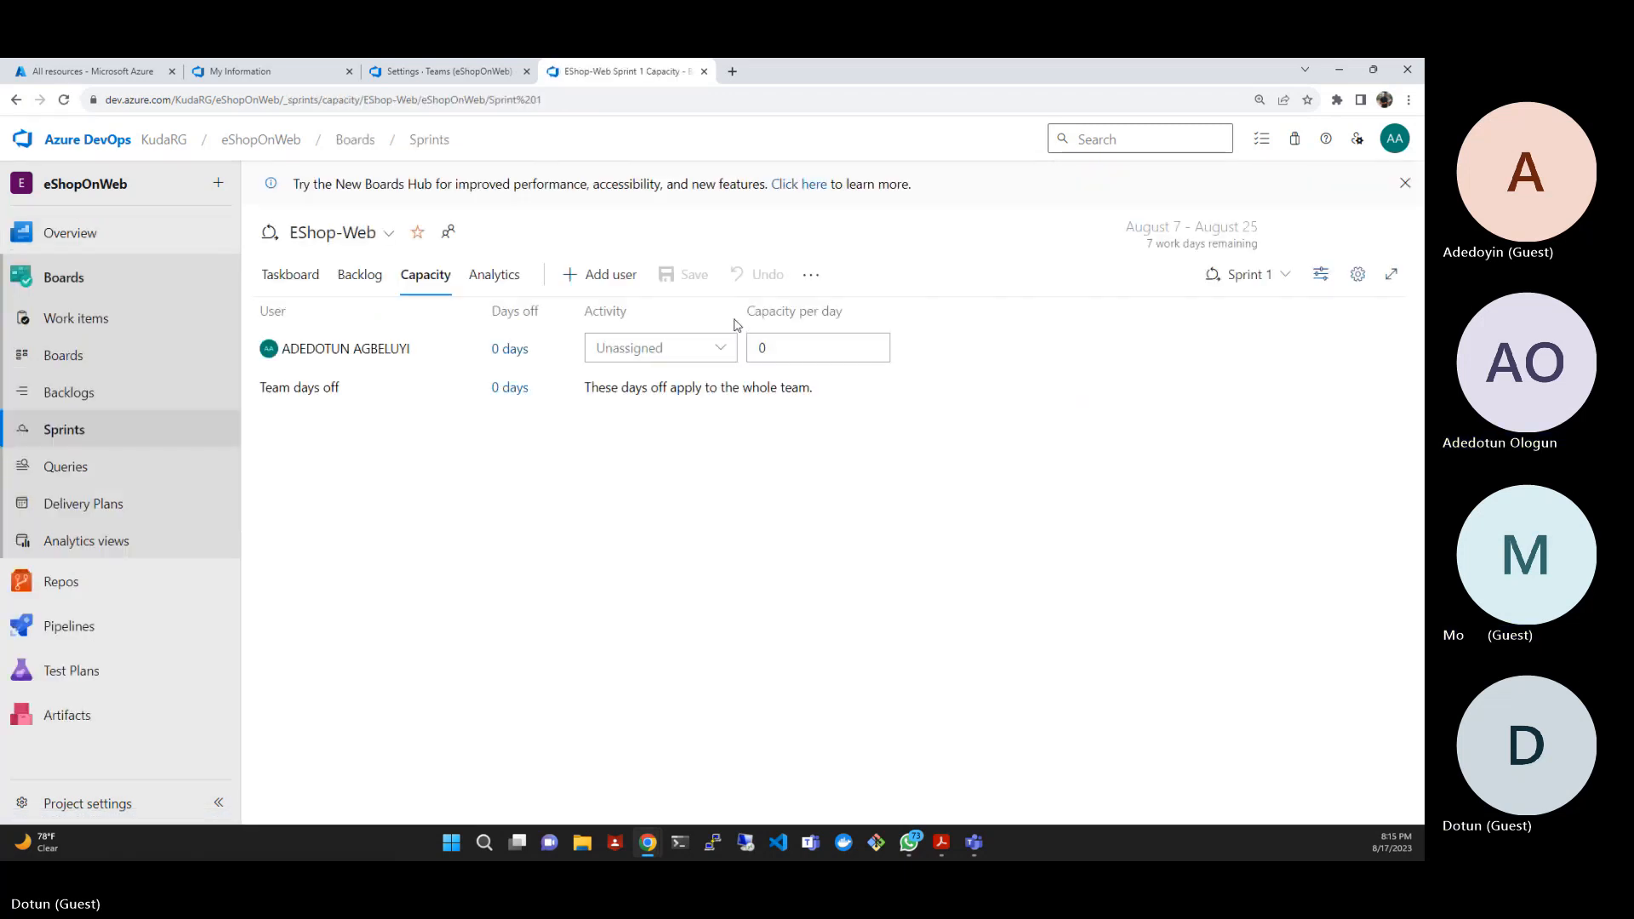
click(1281, 274)
click(1154, 377)
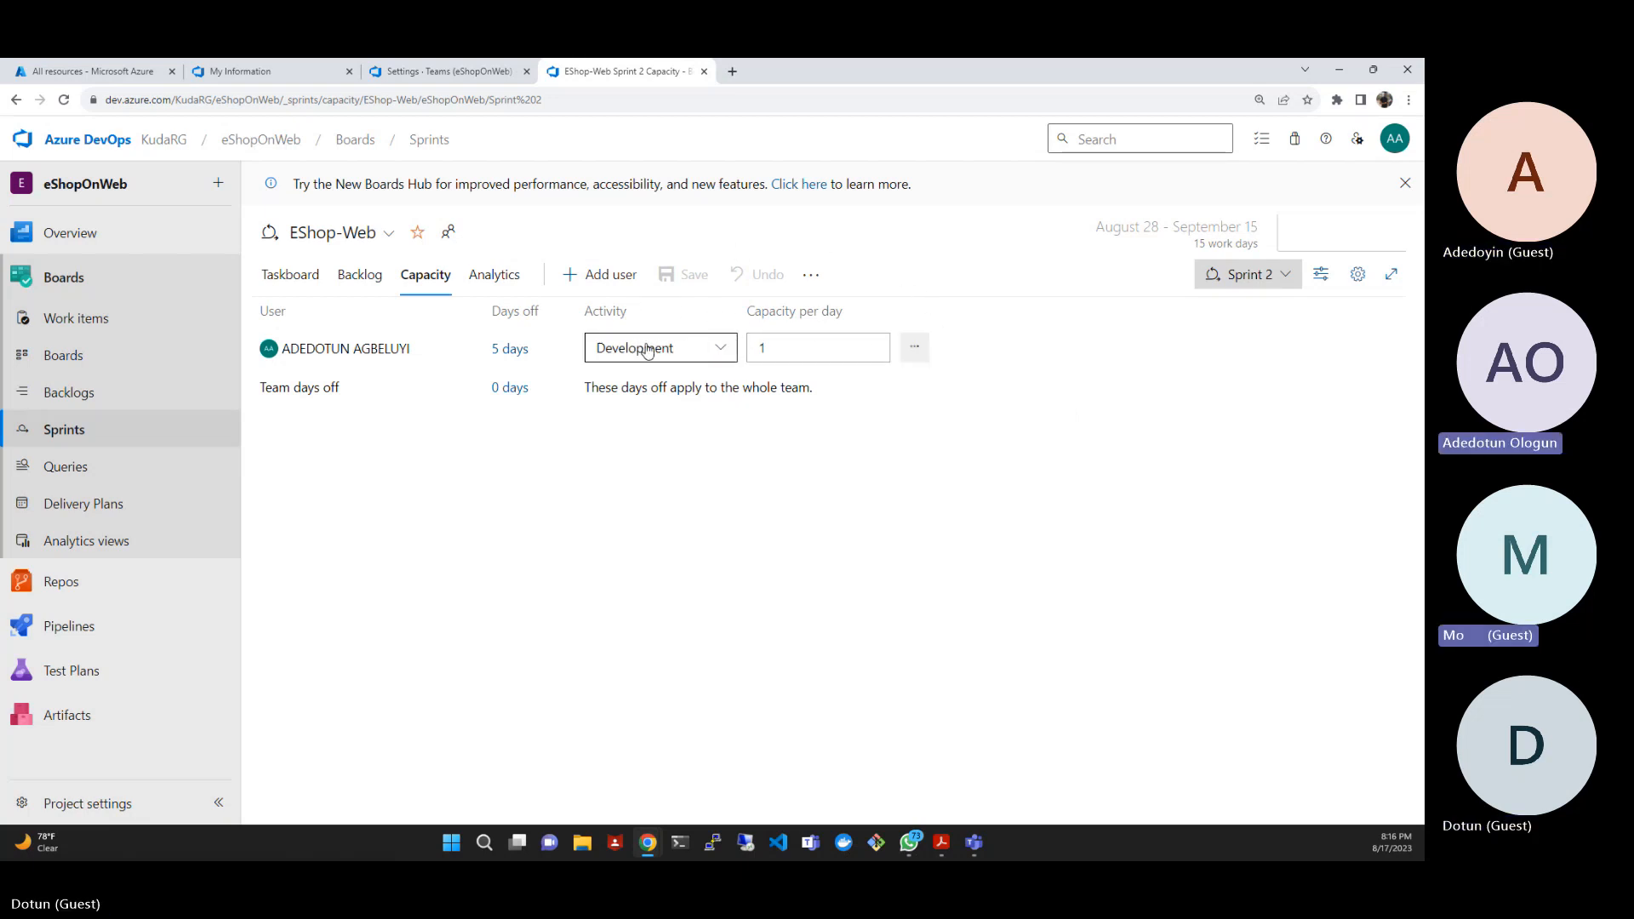
click(671, 352)
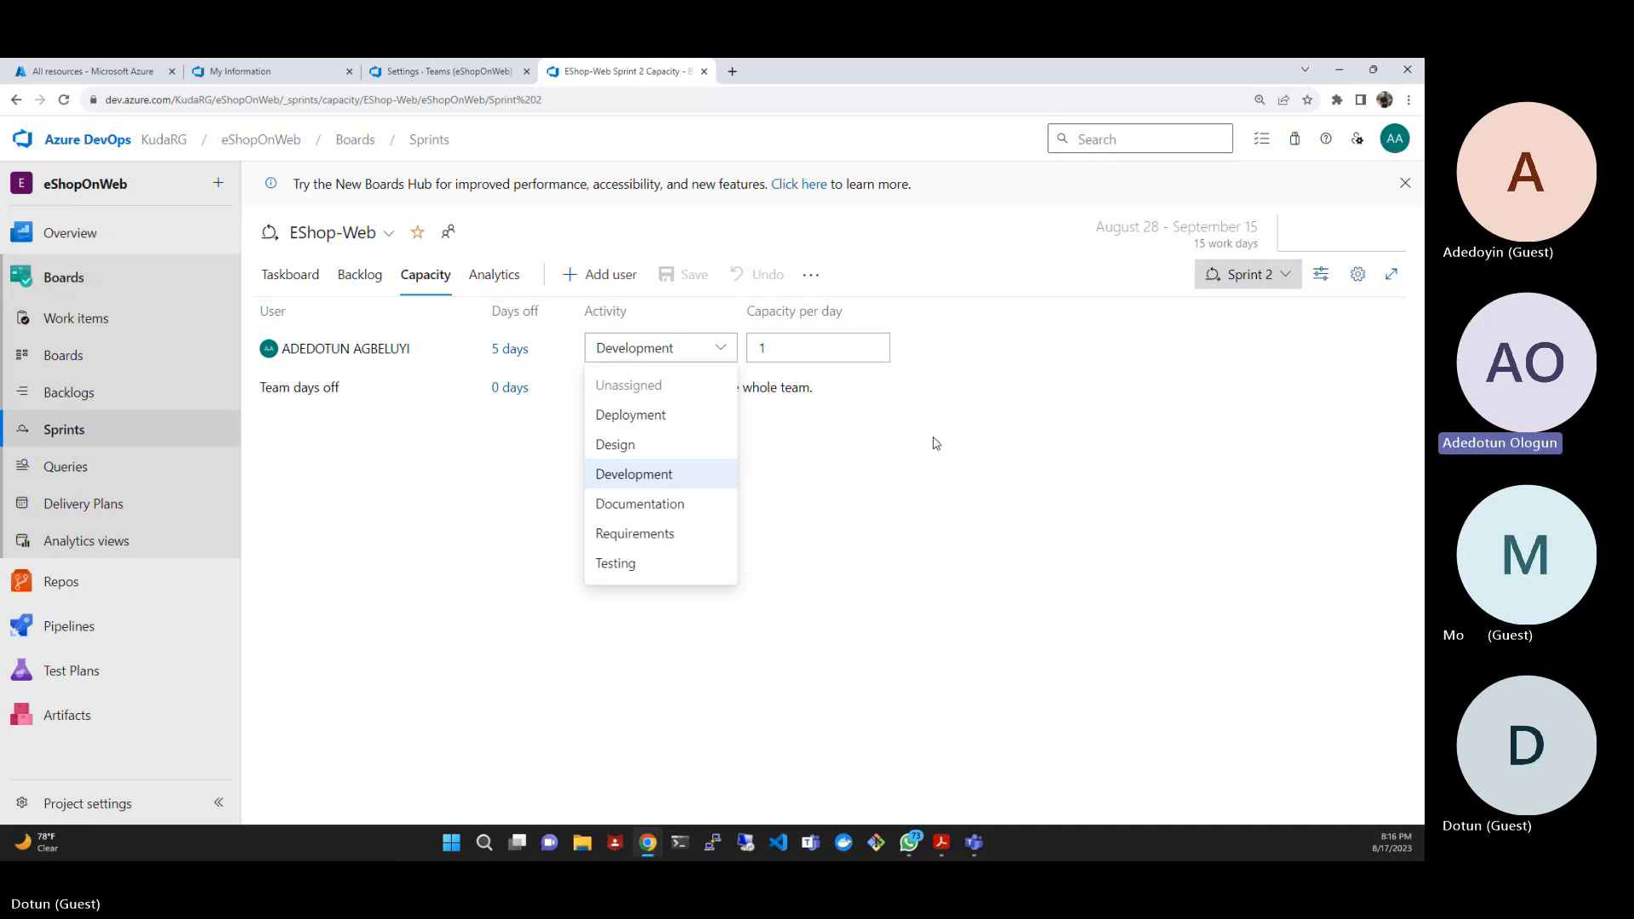
click(997, 460)
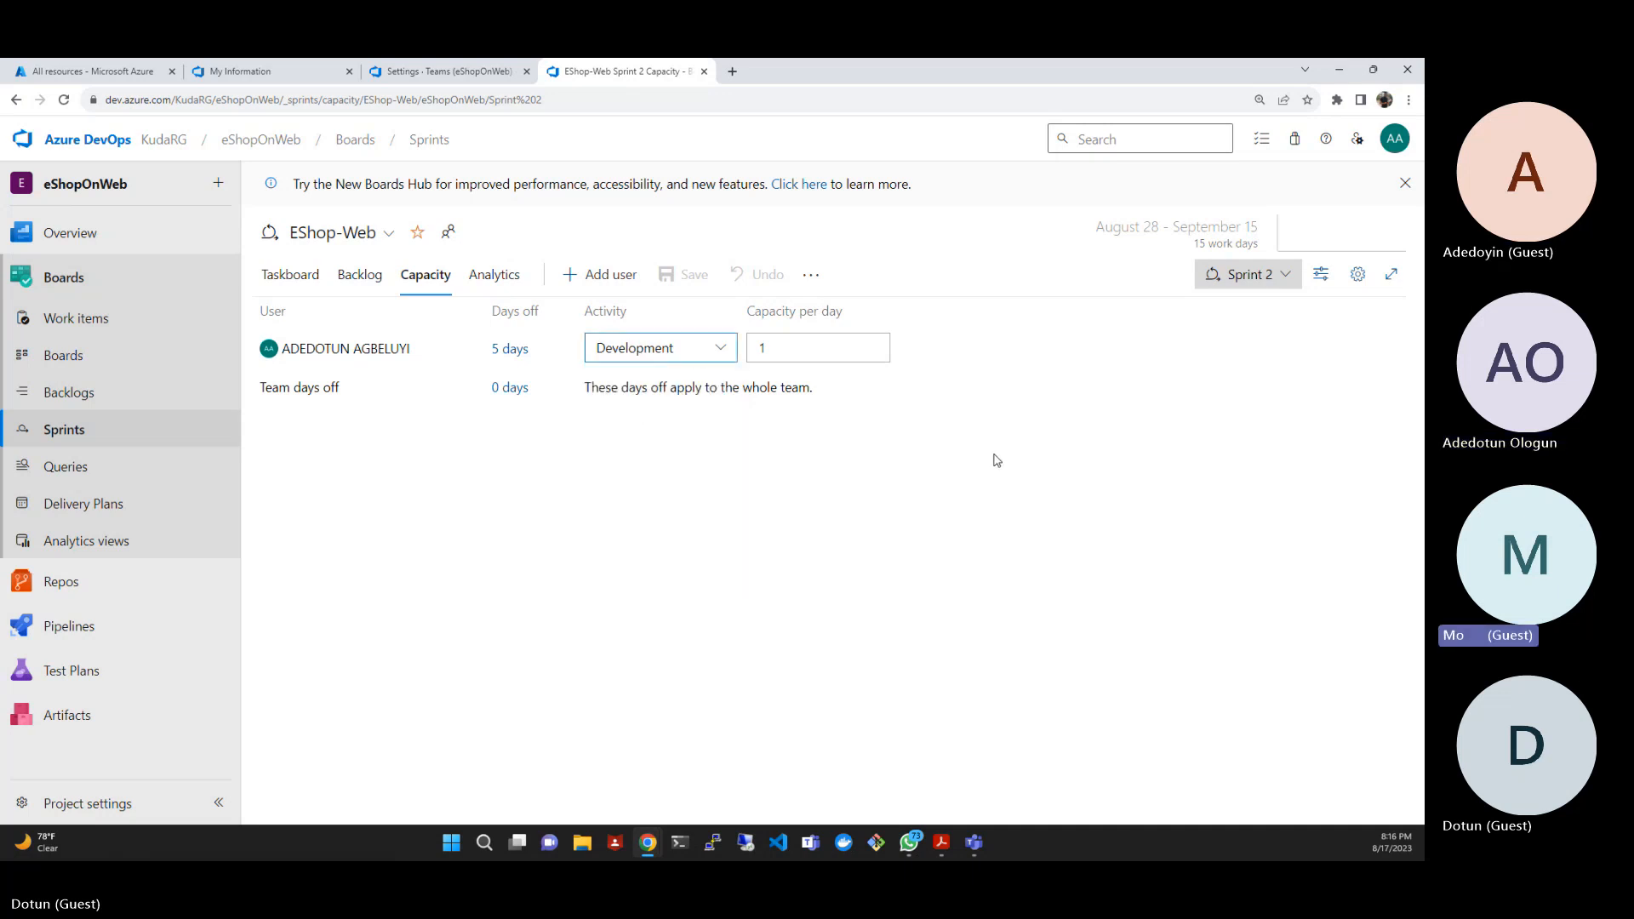
- Switch to Sprint 1's capacity and assign the team member the Development activity
click(1286, 279)
click(1106, 349)
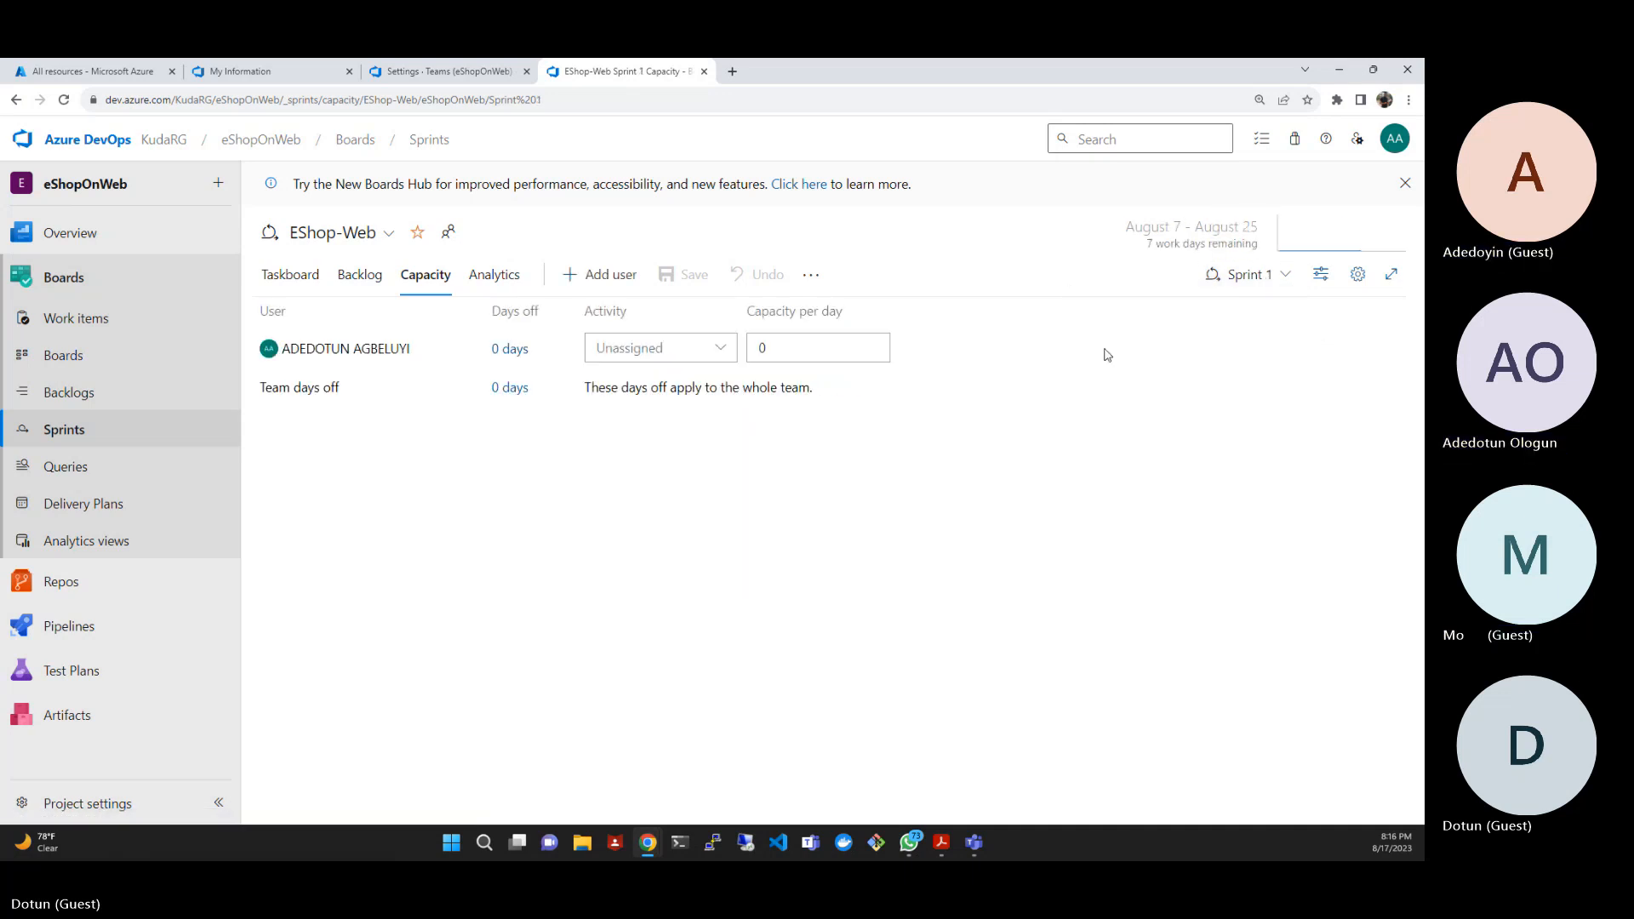
click(728, 354)
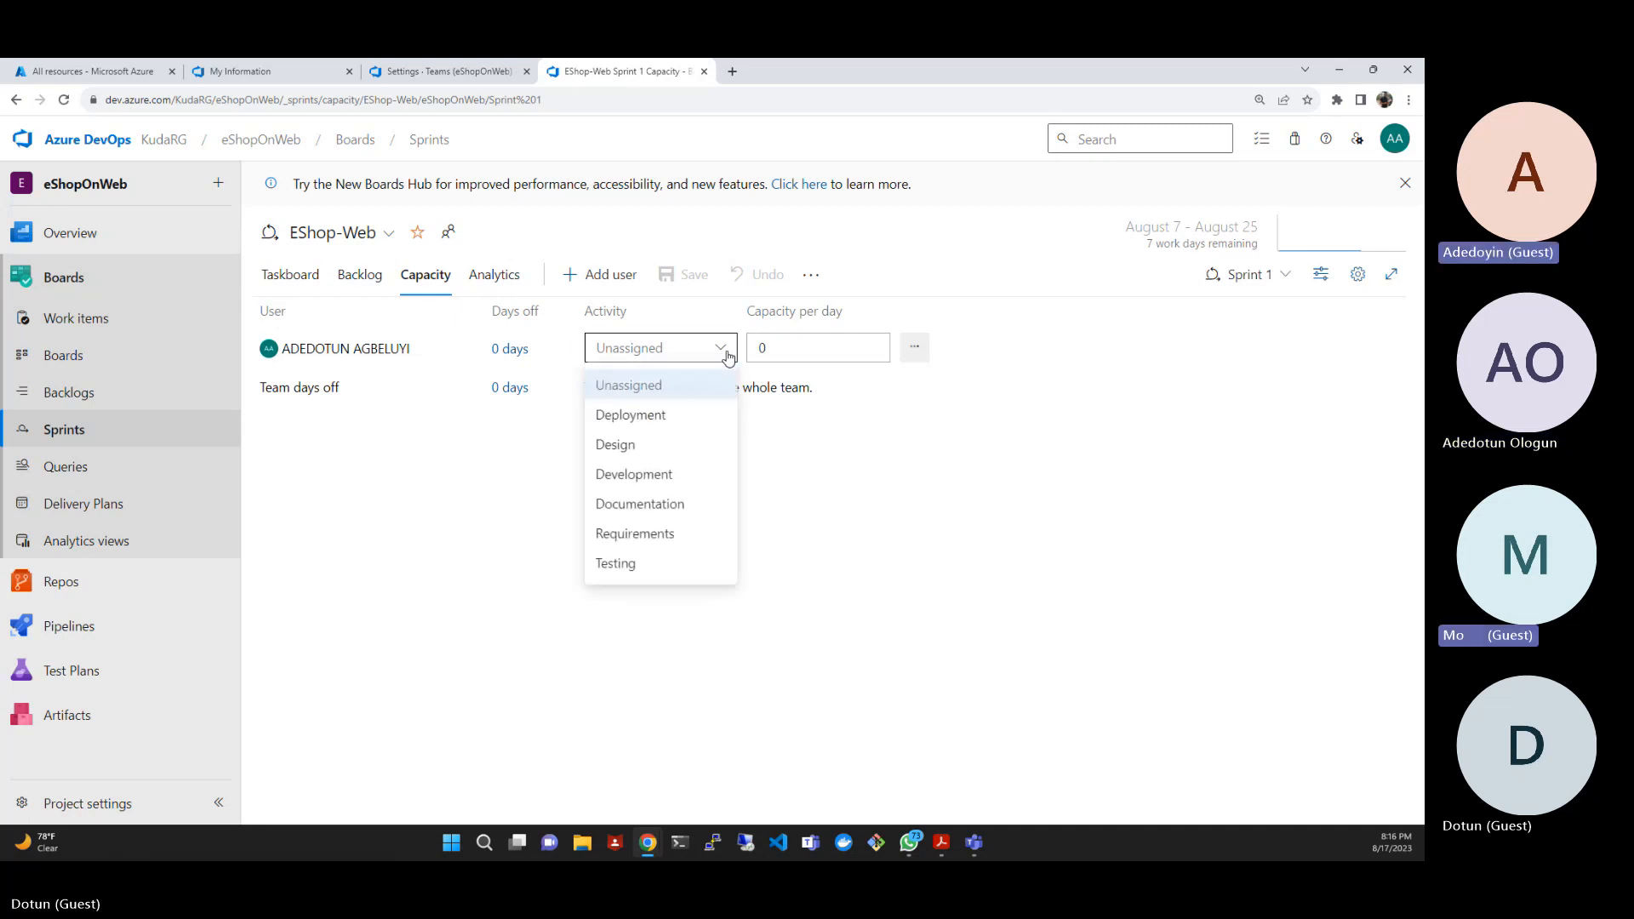
click(664, 483)
- Set the team member's days off in Sprint 1 from 8/21/2023 to 8/25/2023
click(498, 361)
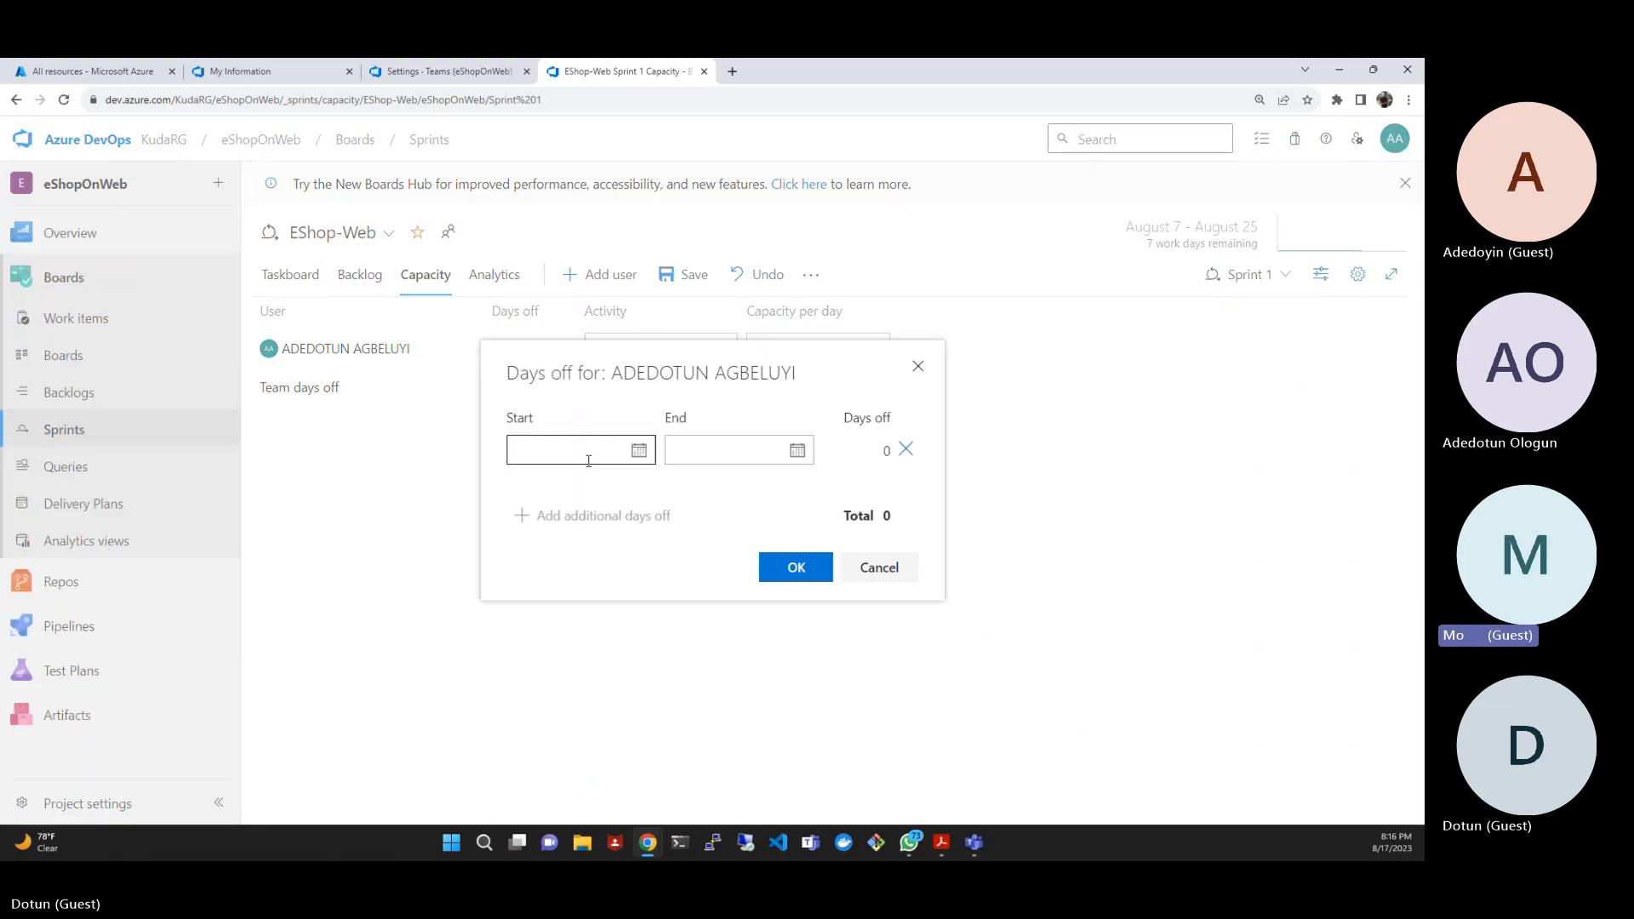
click(590, 451)
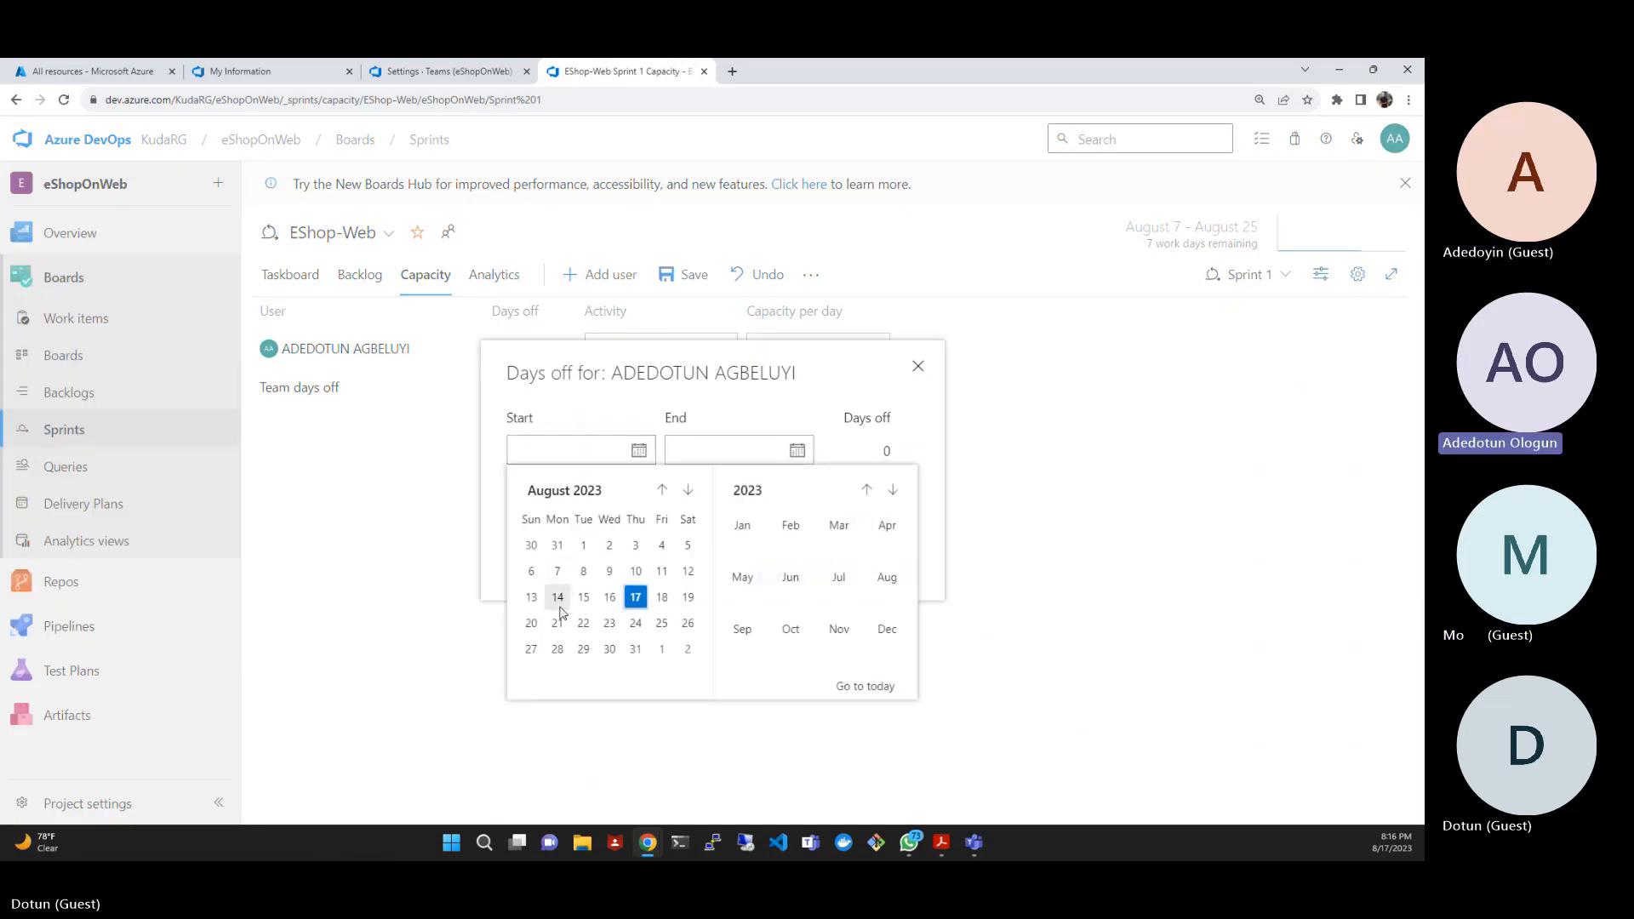
click(556, 622)
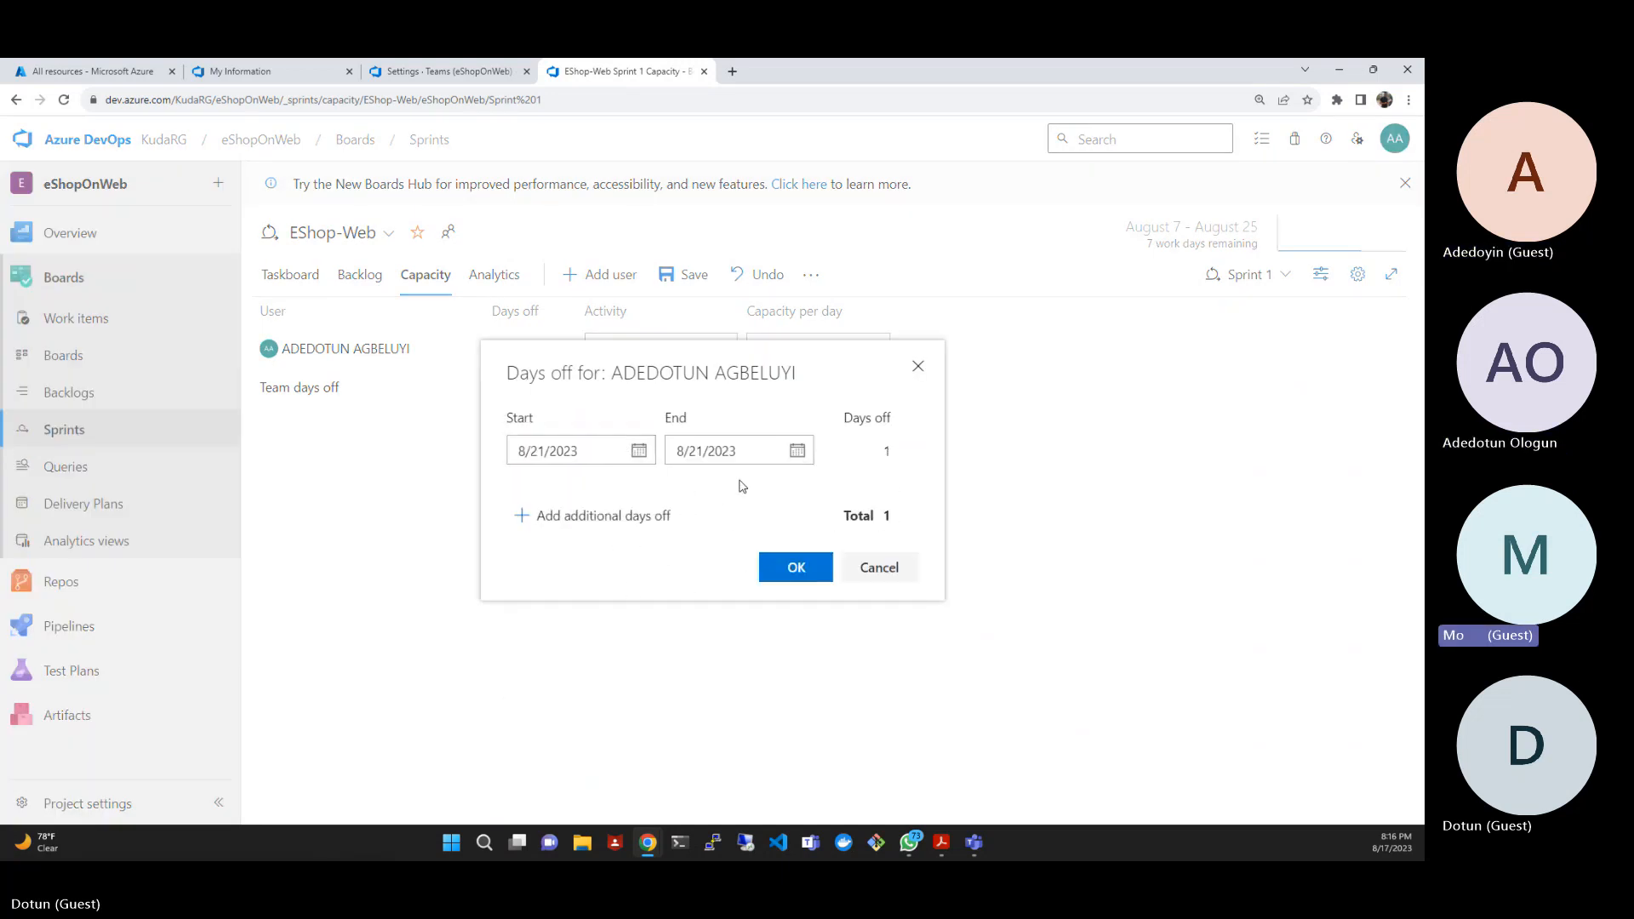
click(796, 451)
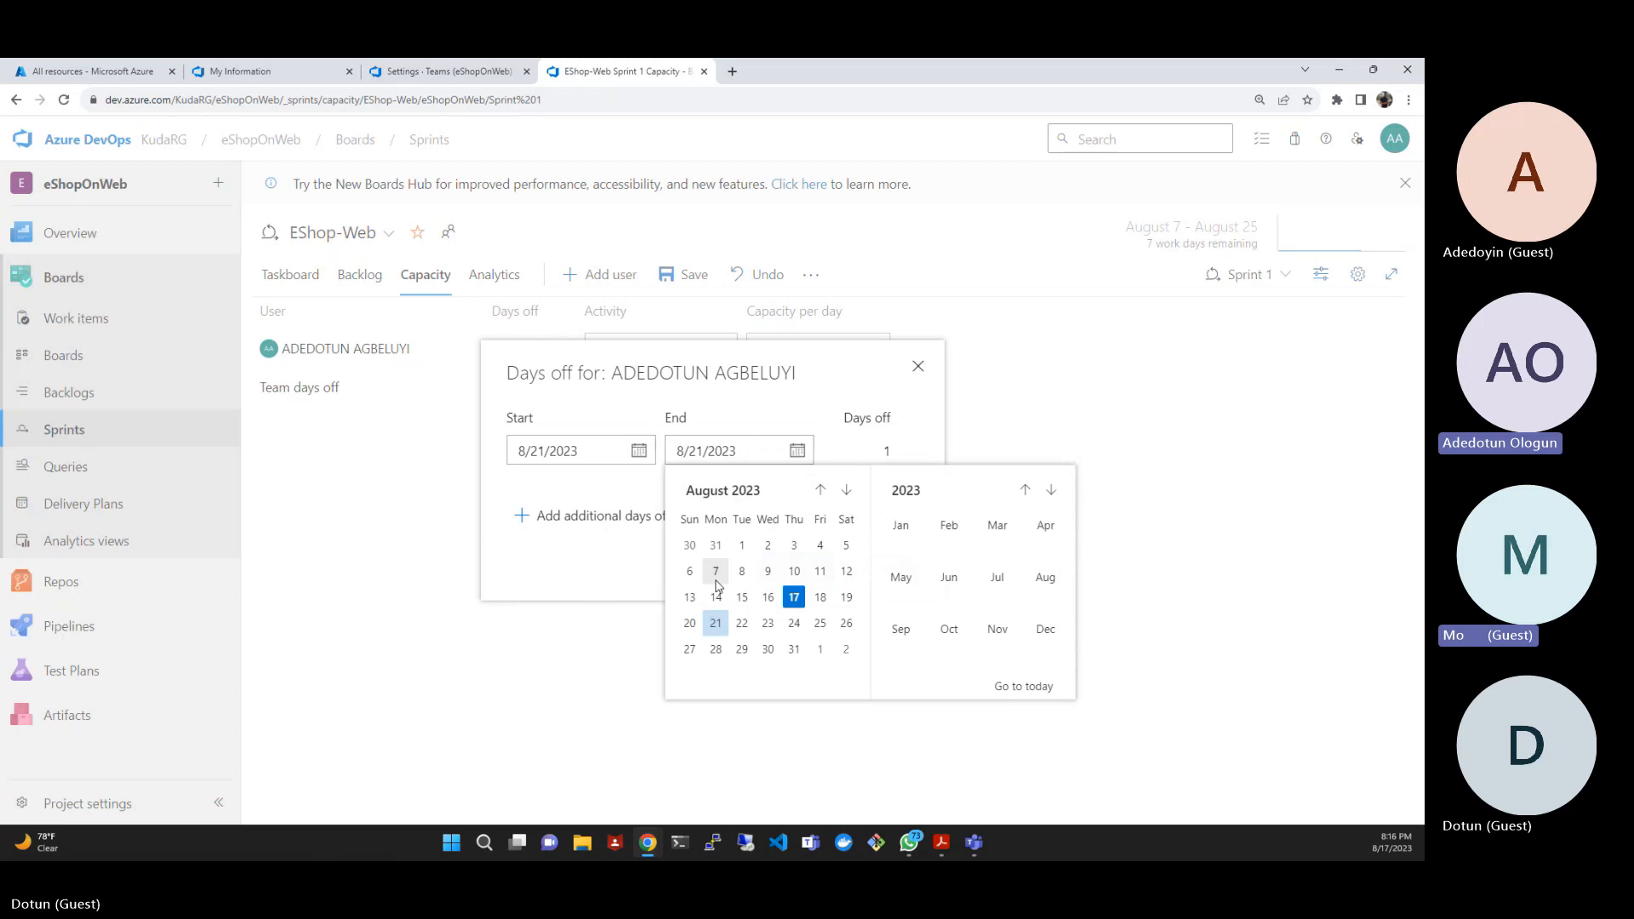
click(821, 624)
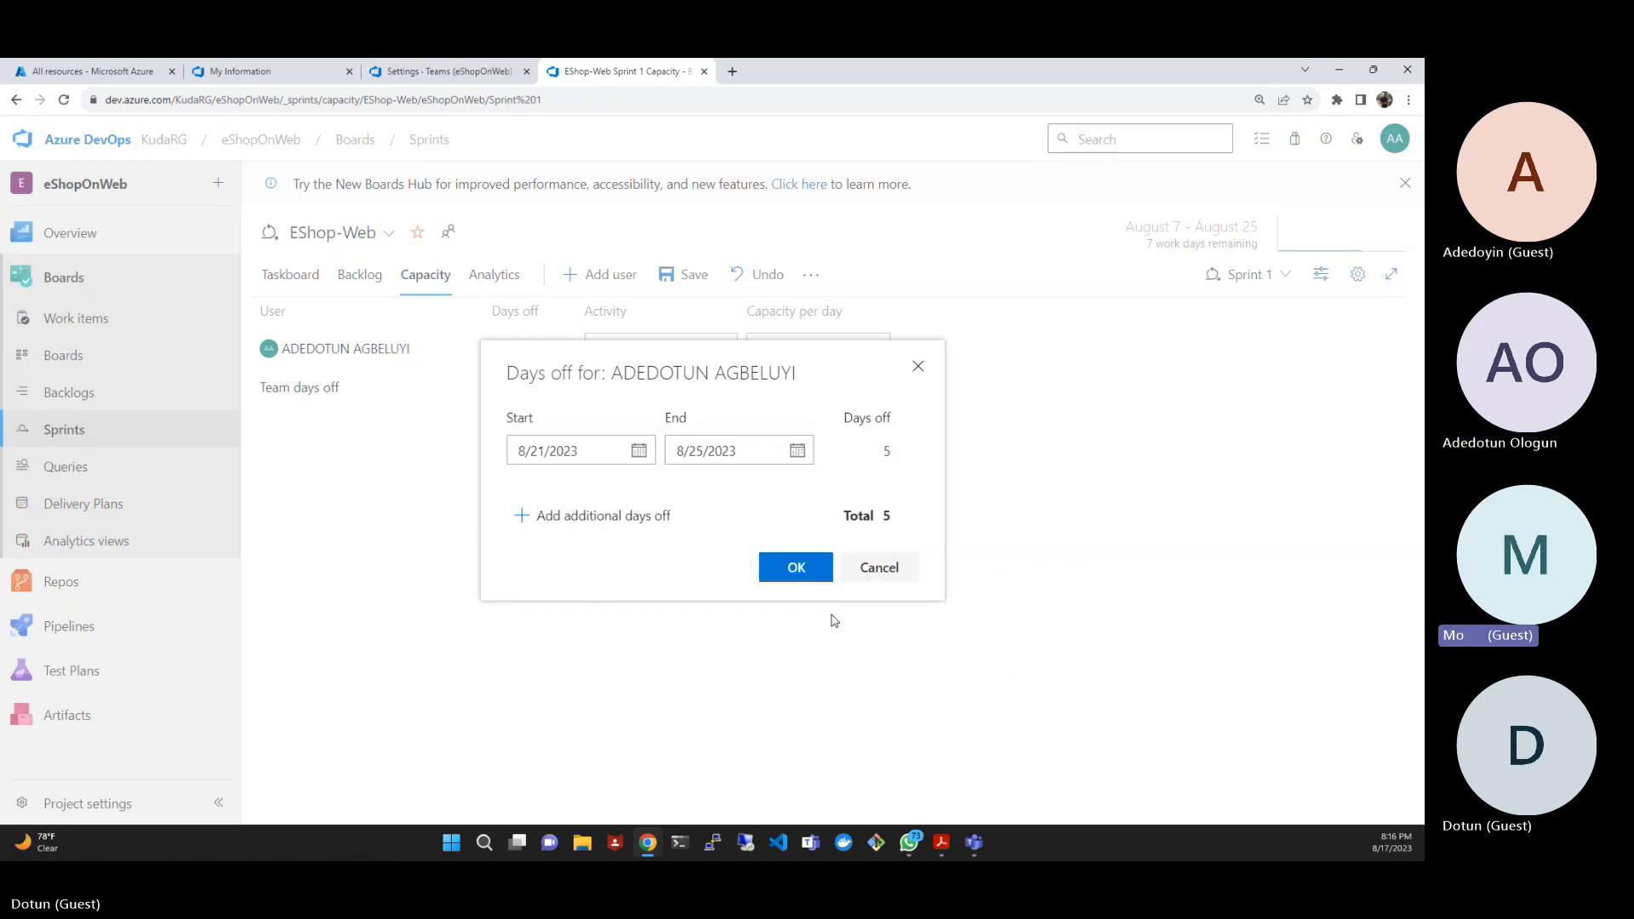
click(797, 569)
- Set the team member's capacity per day in Sprint 1 to 1 and save the capacity
click(800, 354)
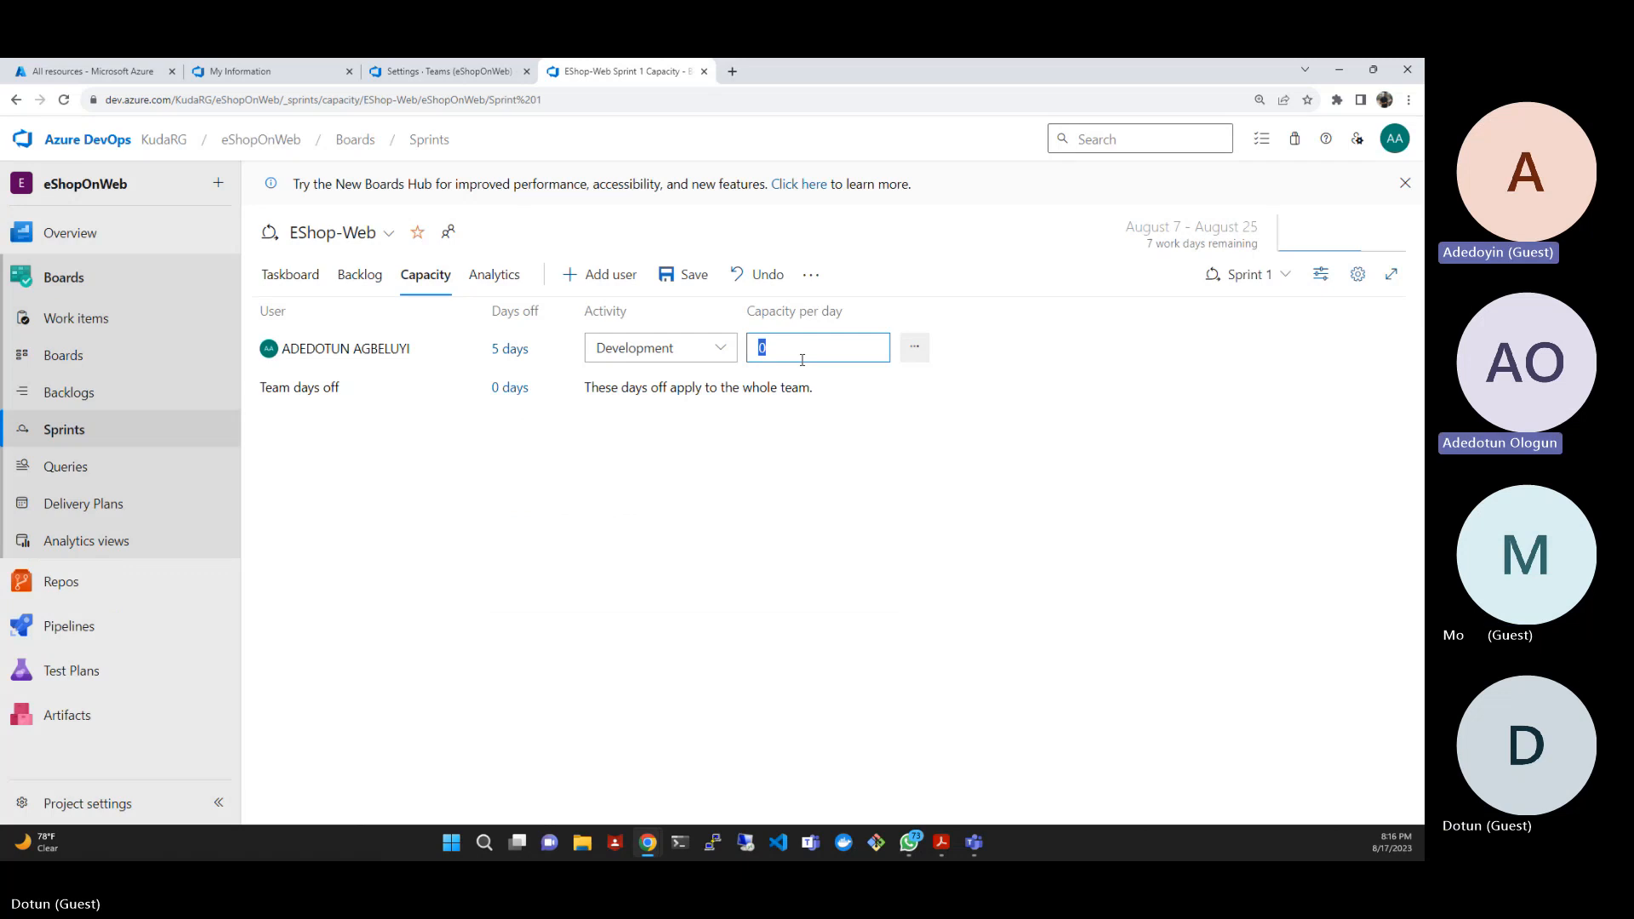
text(1)
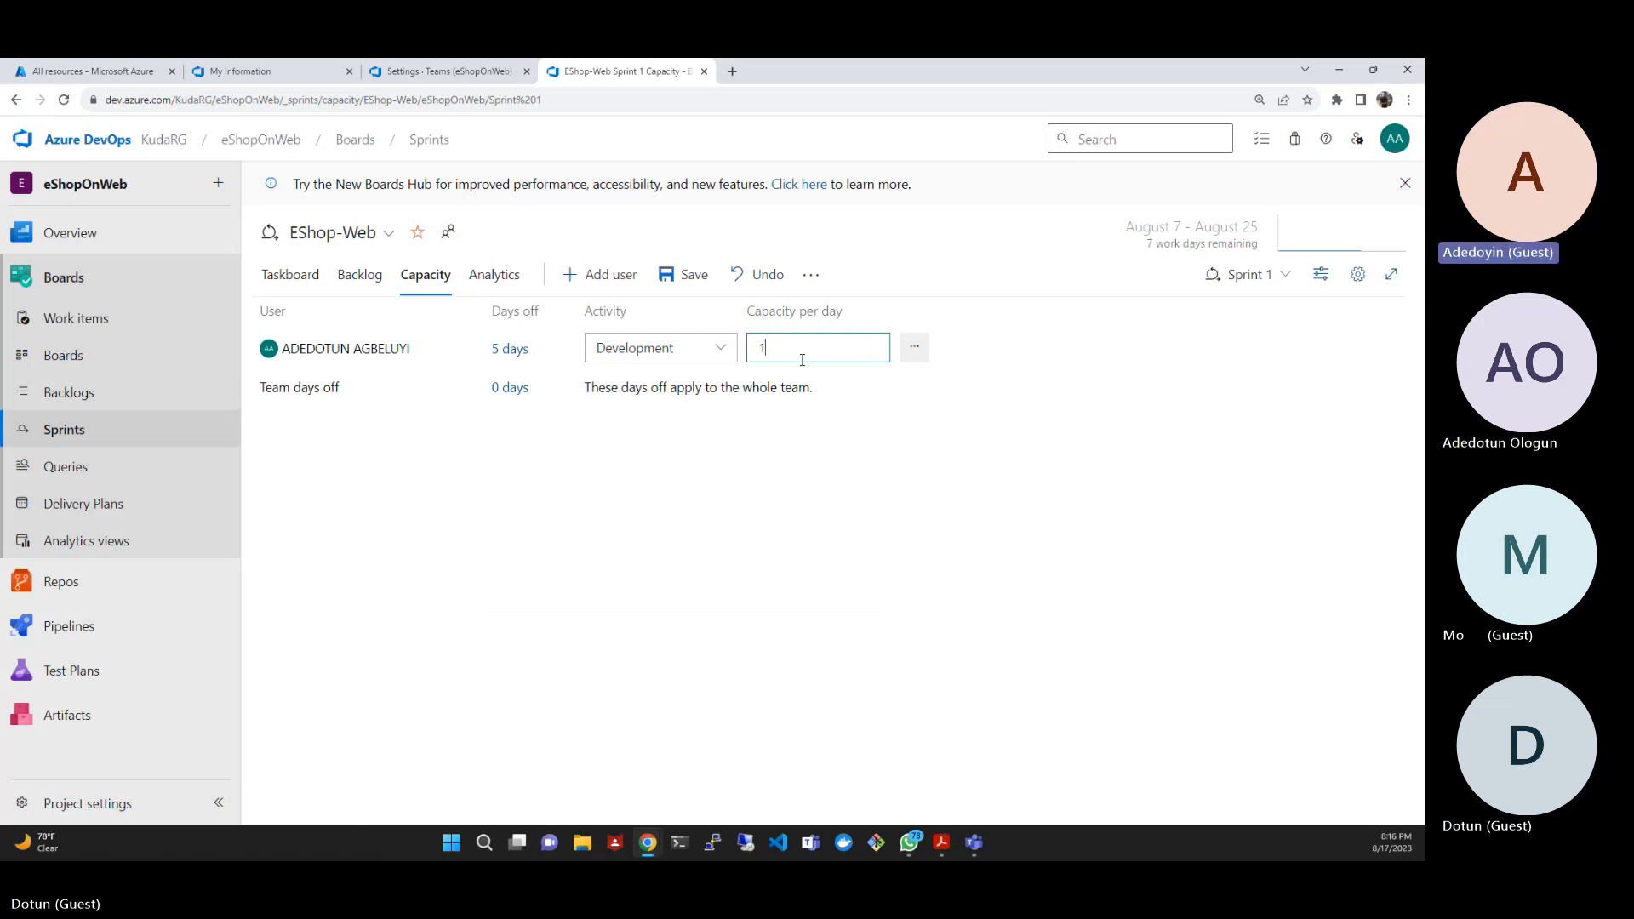
click(695, 274)
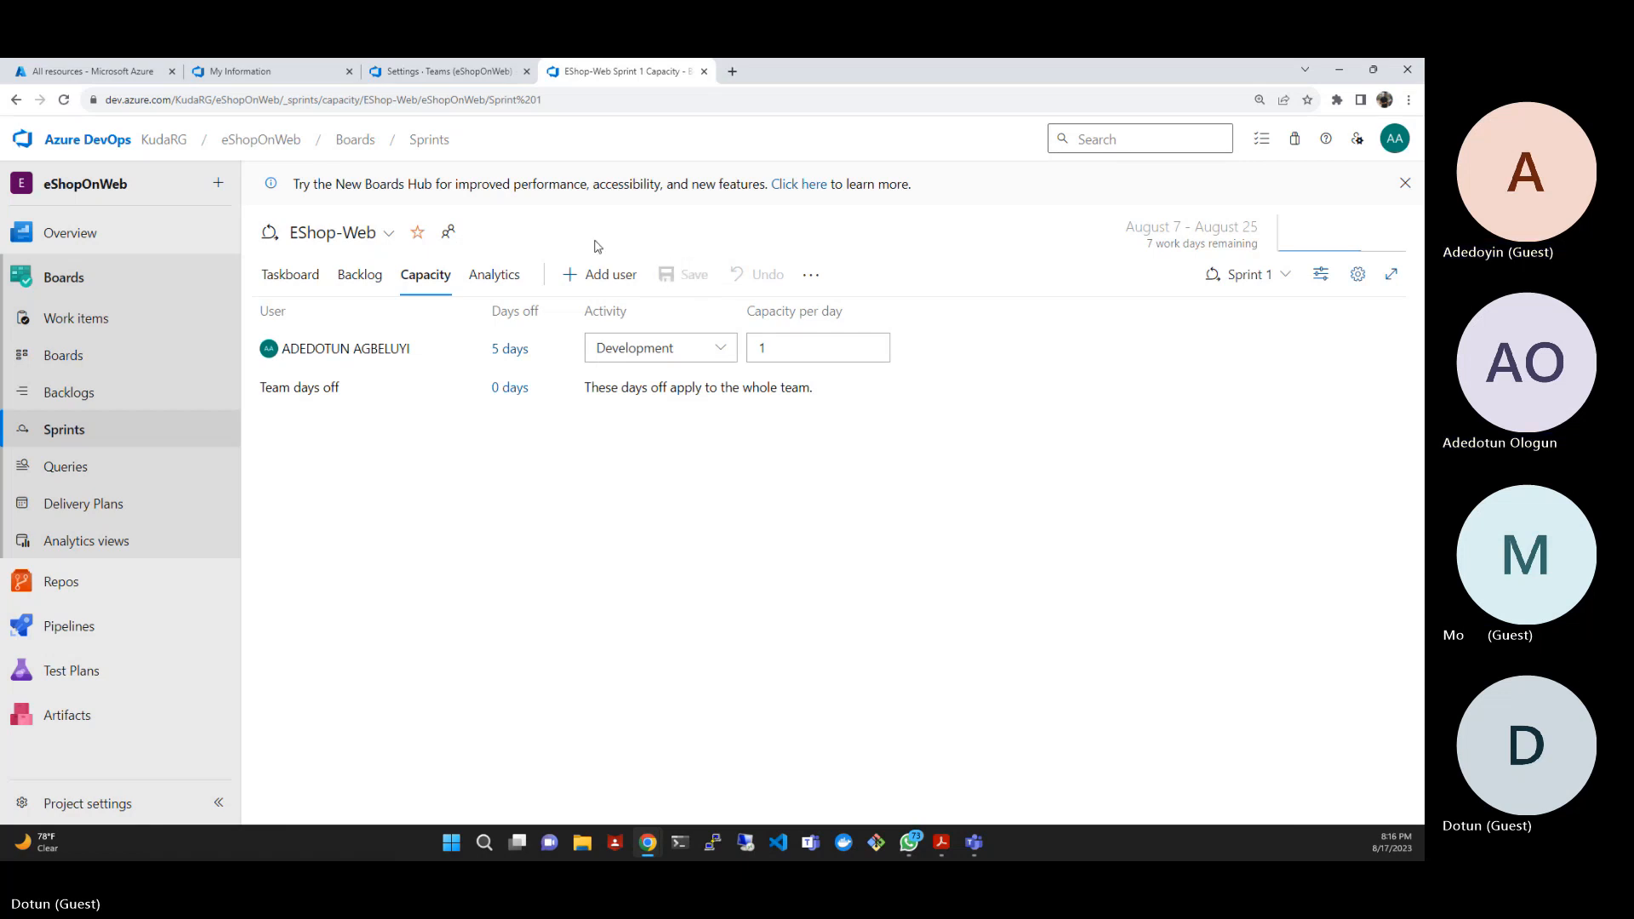
- Check the sprint capacity widget on the Product Training dashboard and look at its team configuration without changing it
click(94, 238)
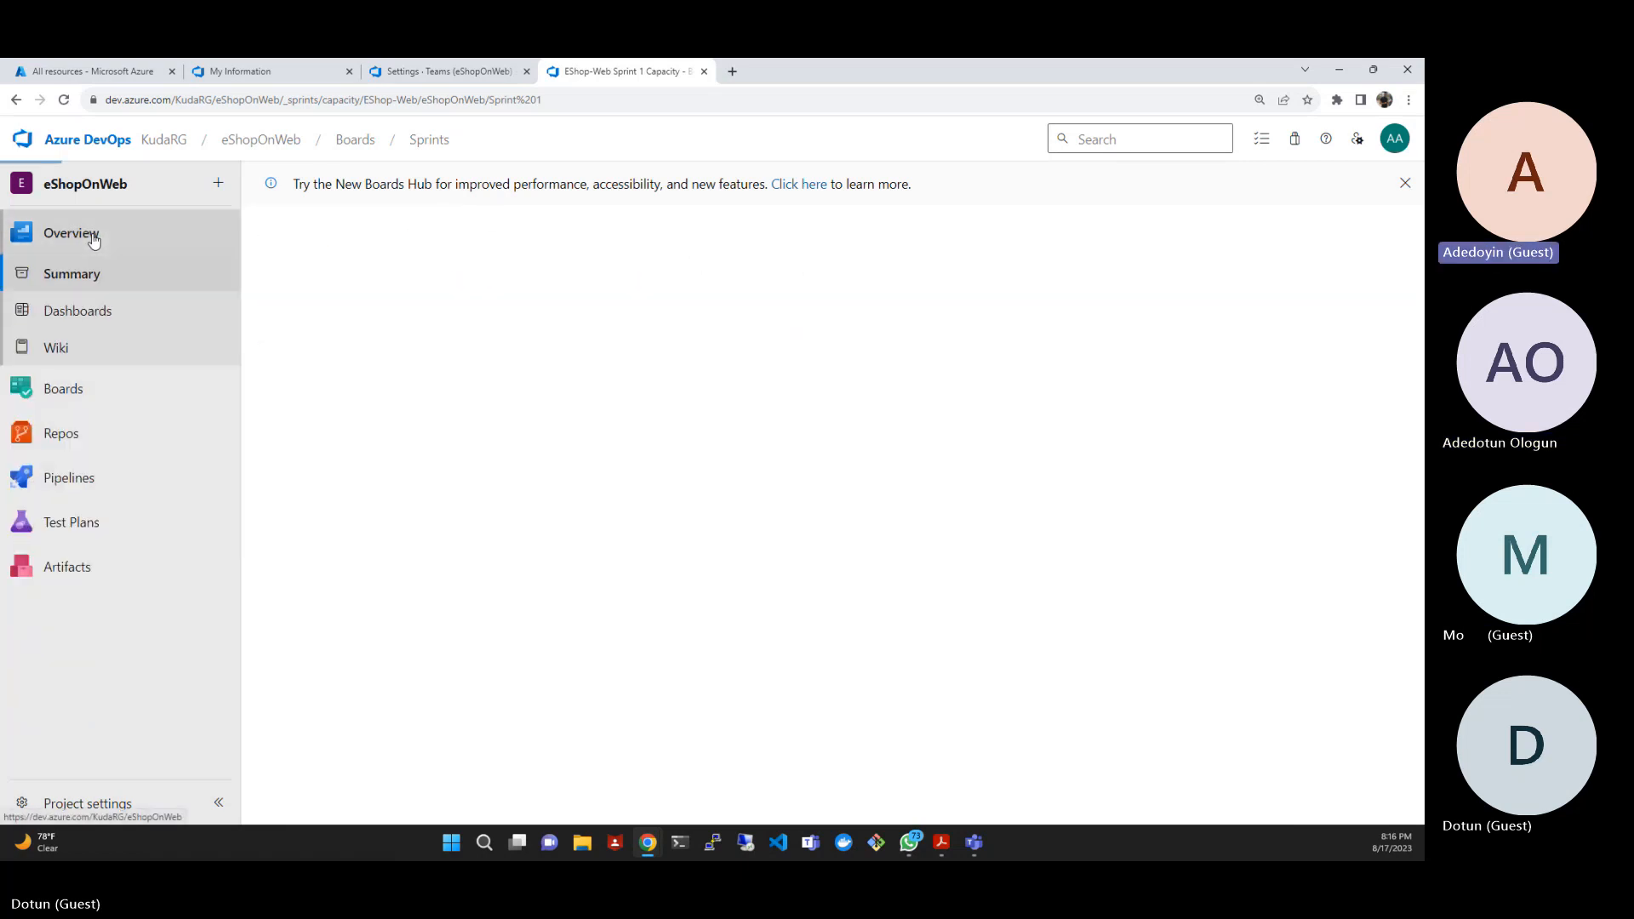
click(96, 313)
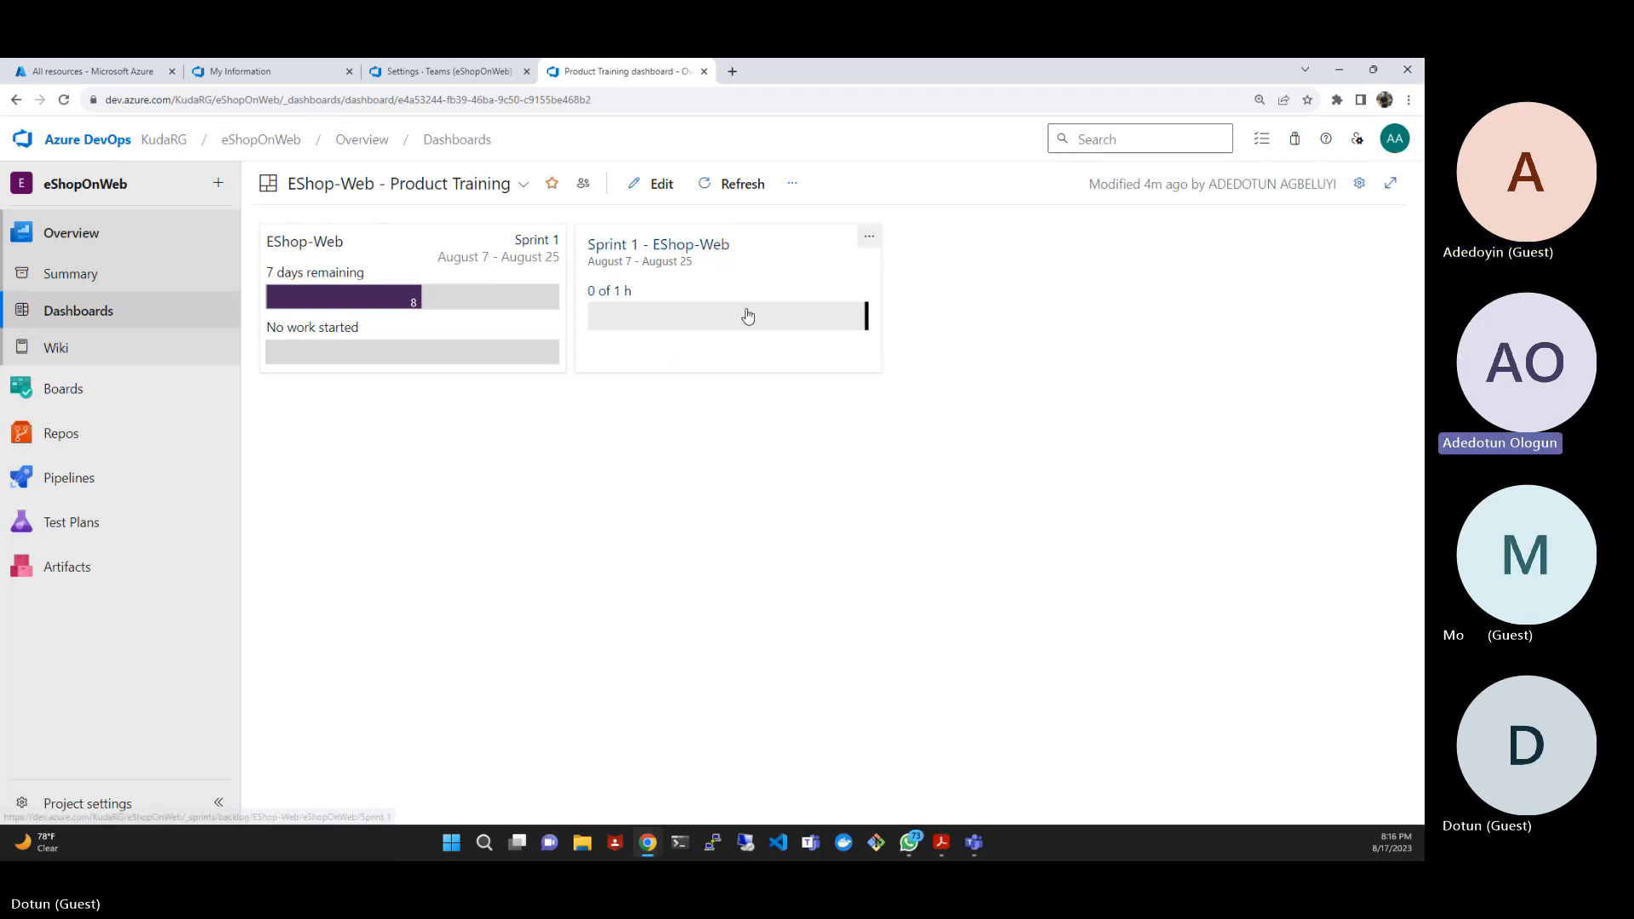
click(865, 238)
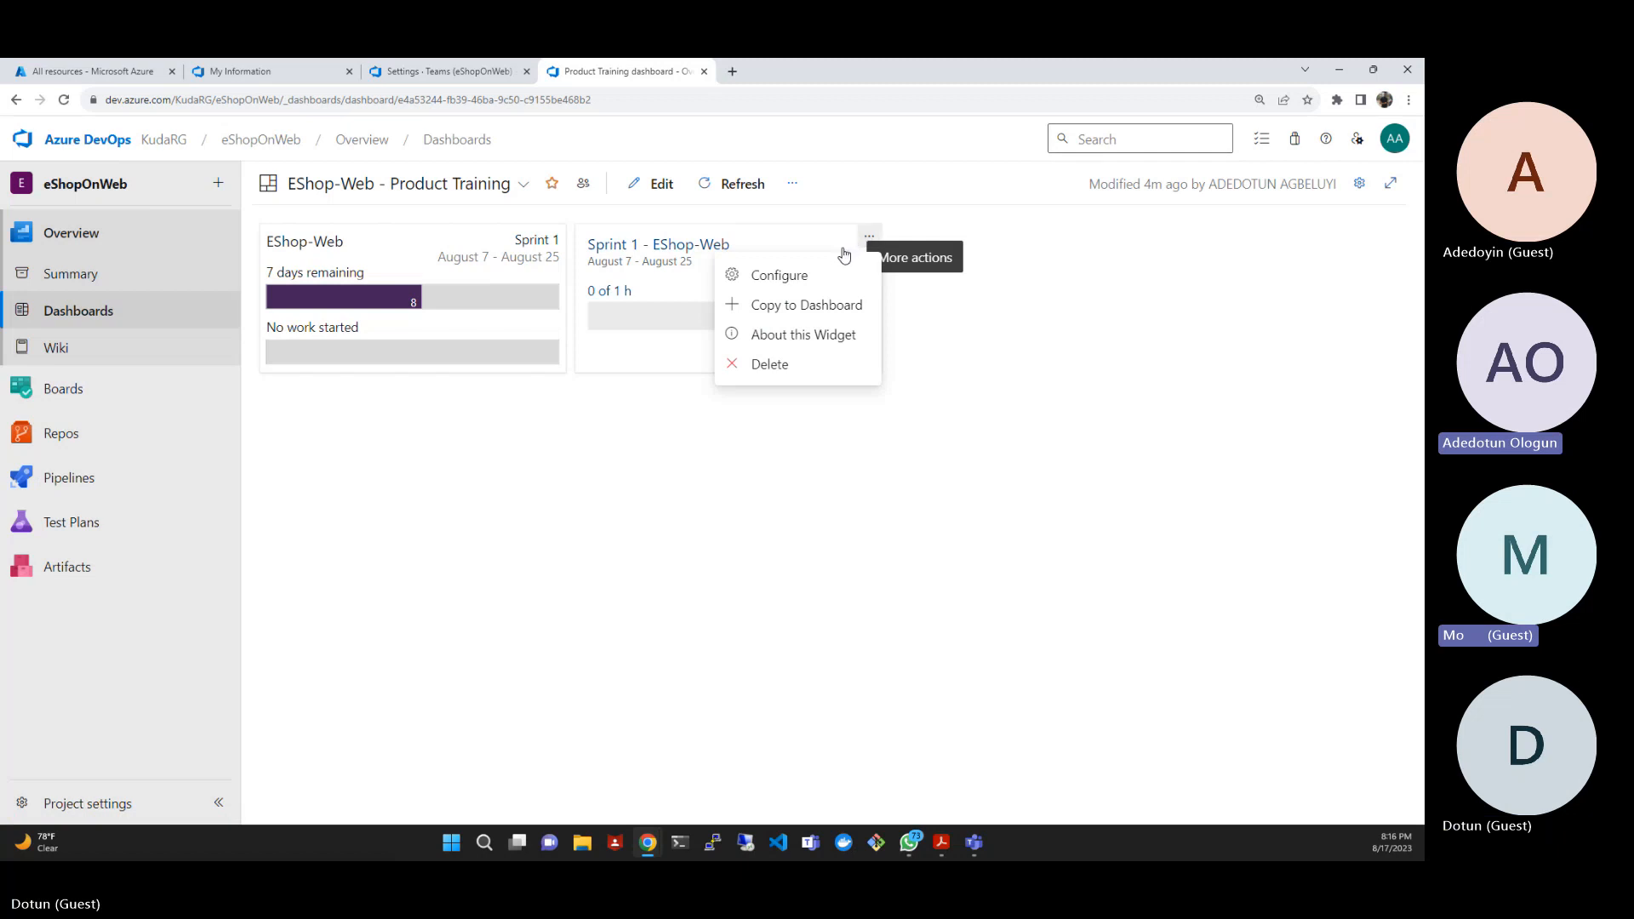
click(783, 277)
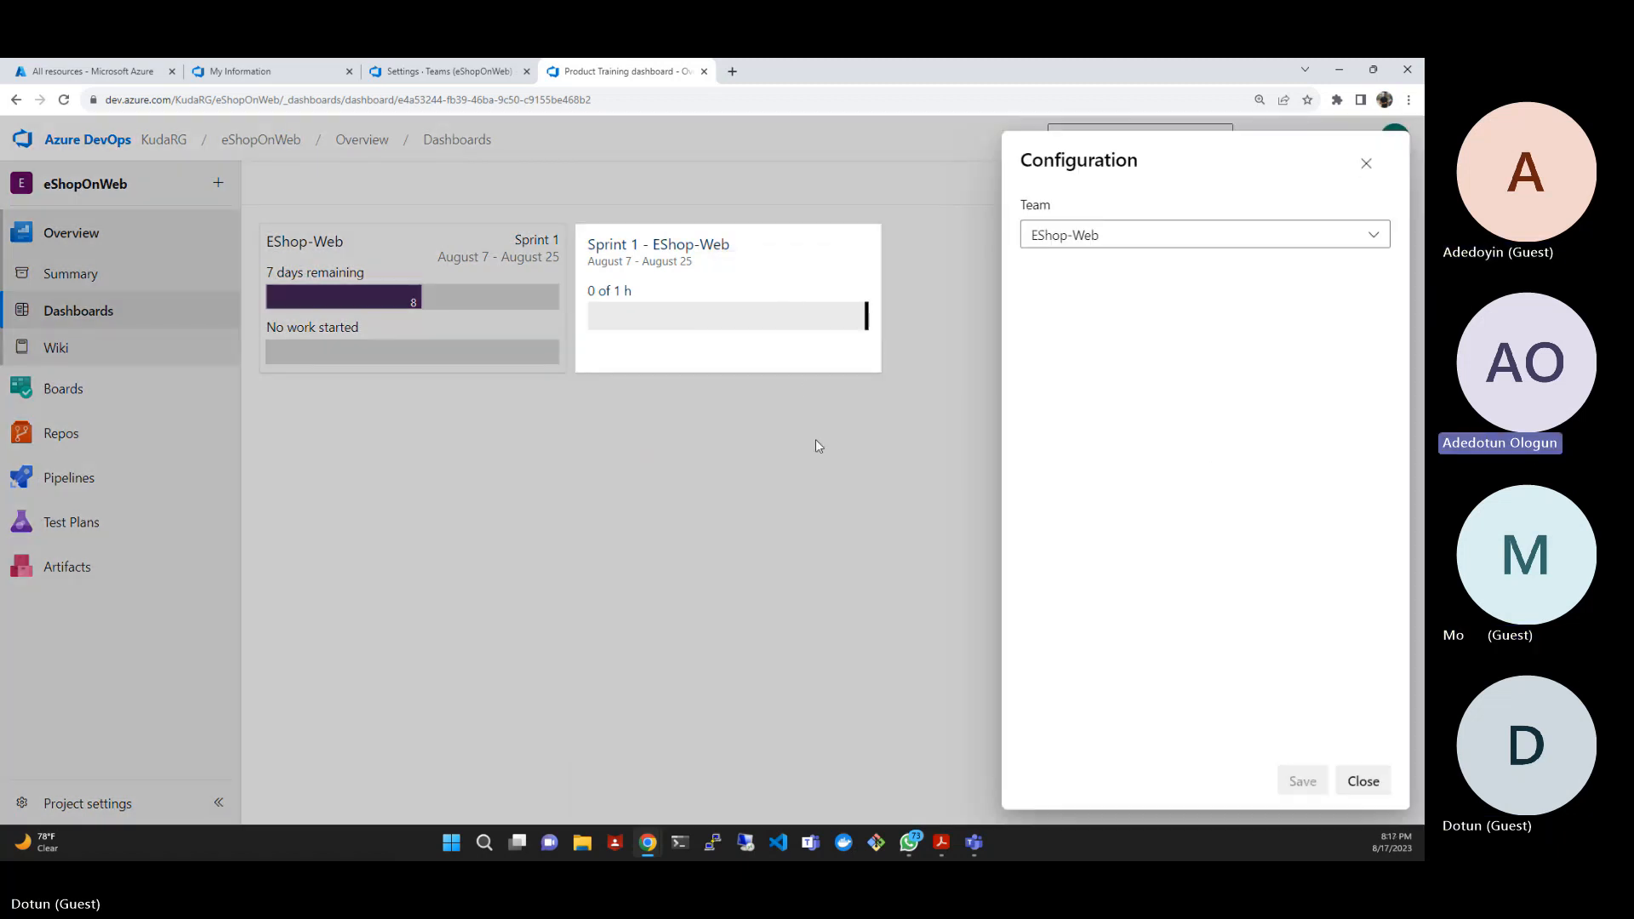
click(1363, 782)
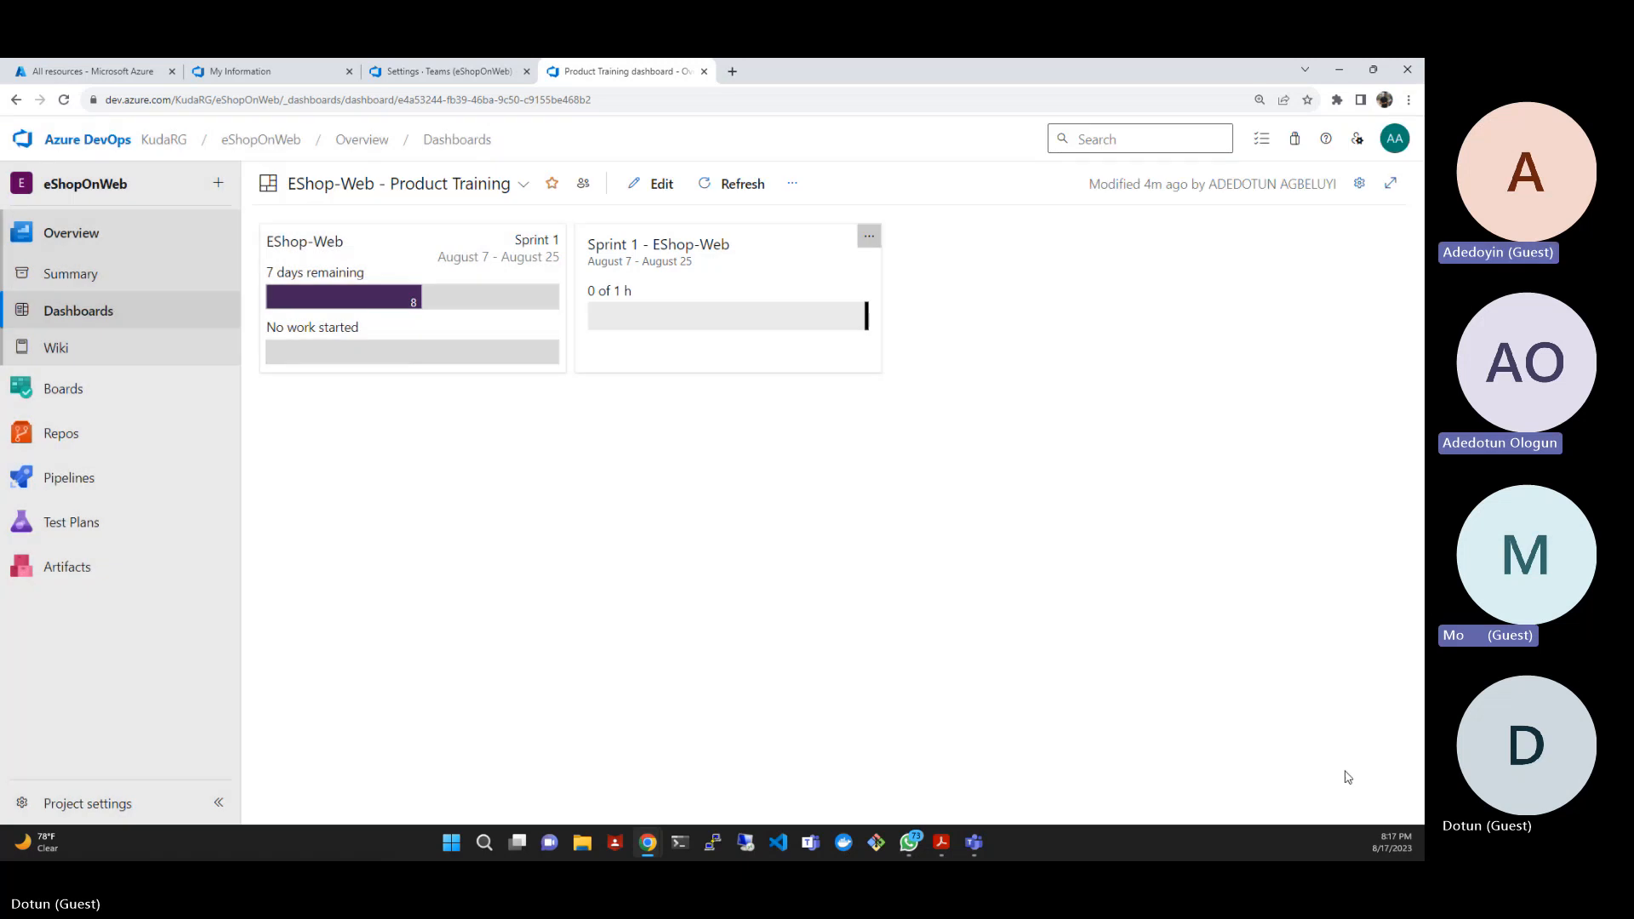
- Look over Sprint 1's backlog, the EShop-Web board and the project's work items, and return to Sprint 1
click(642, 254)
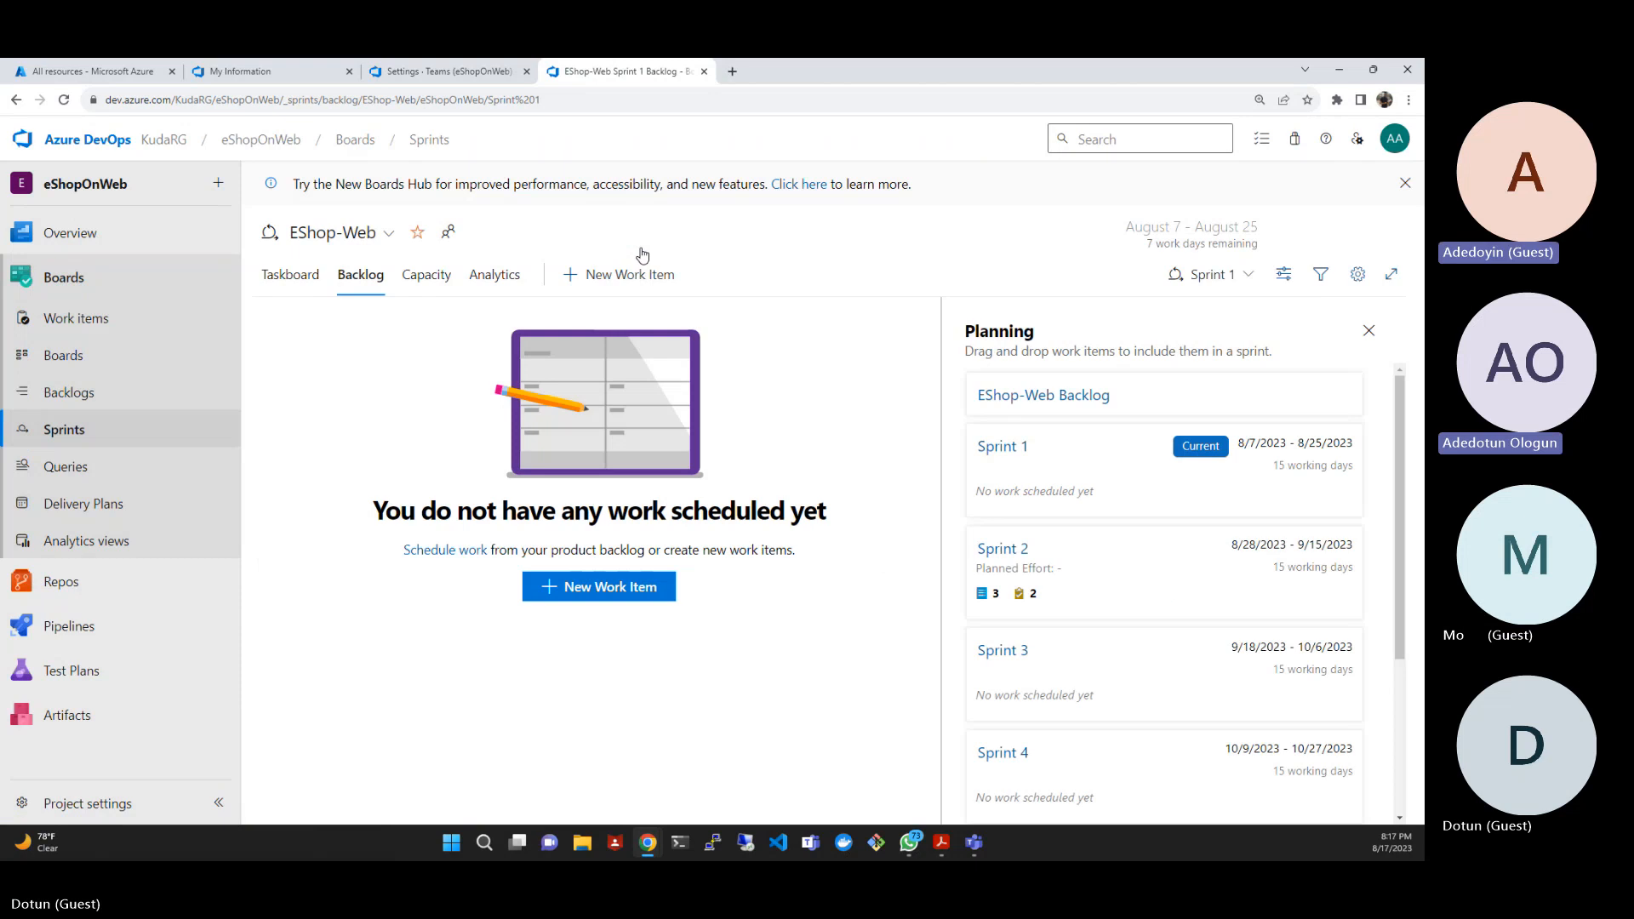
click(71, 365)
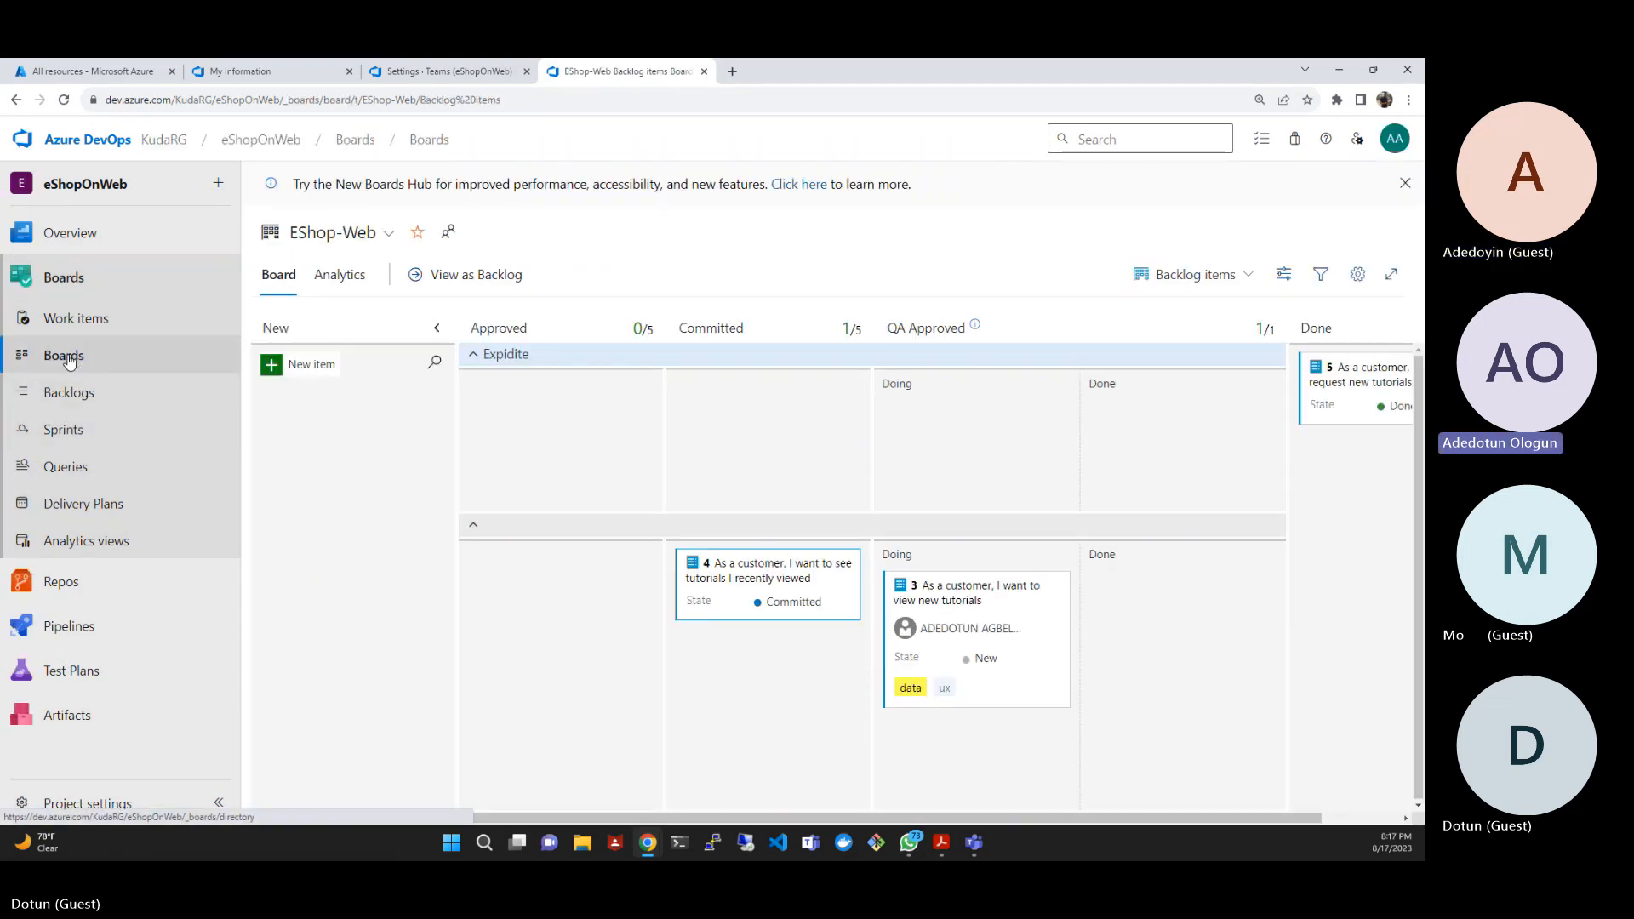
click(75, 391)
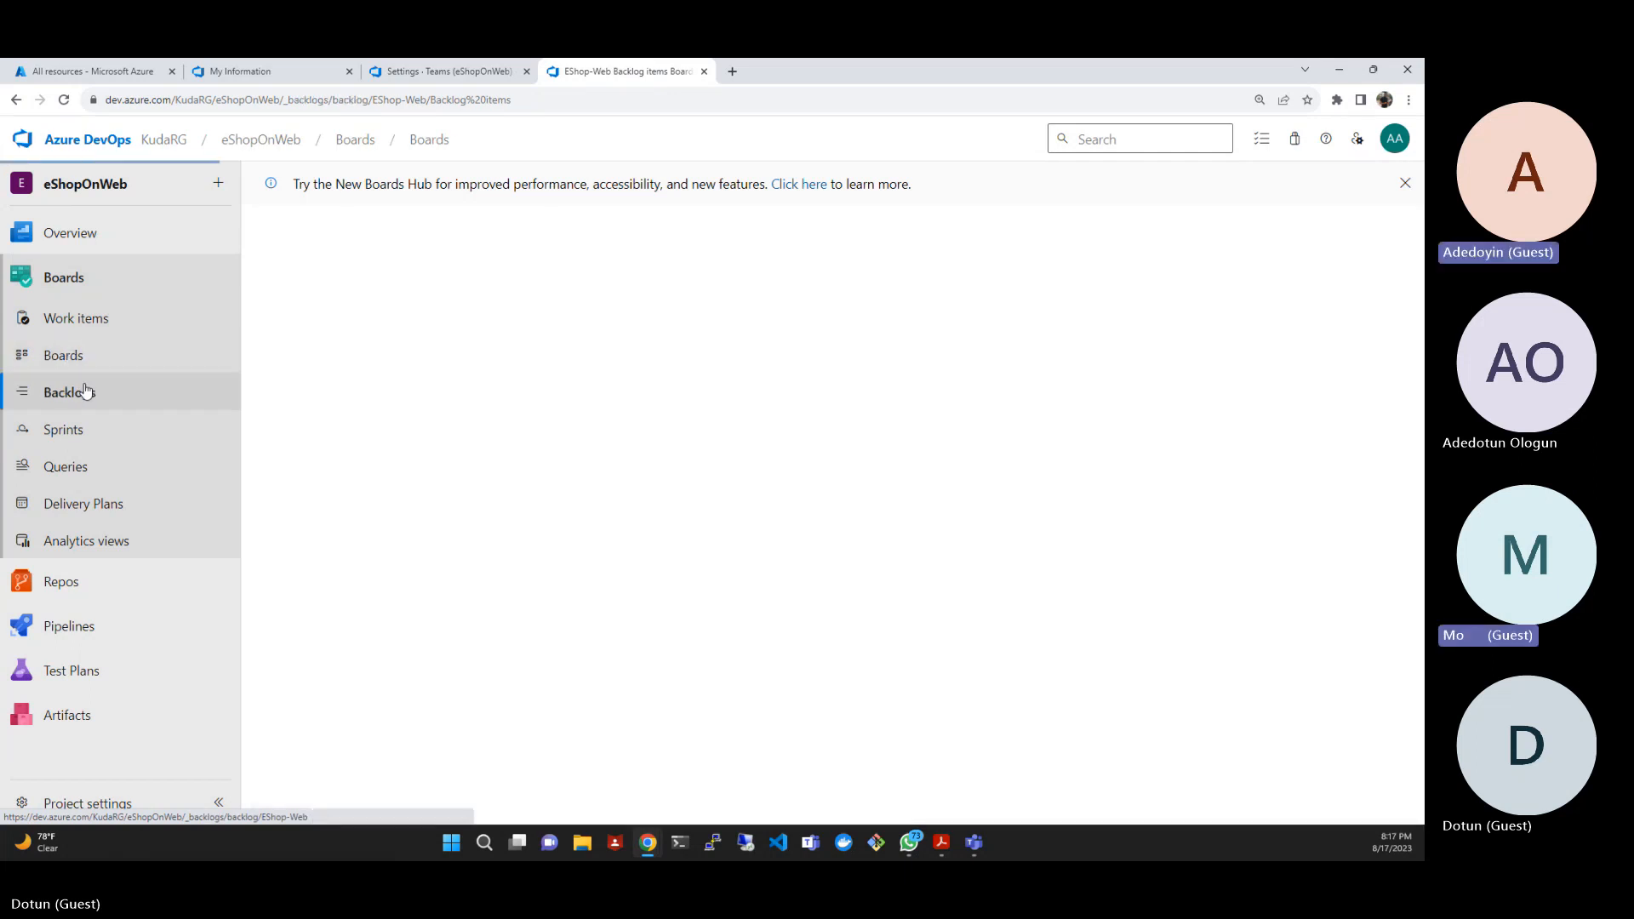
click(51, 315)
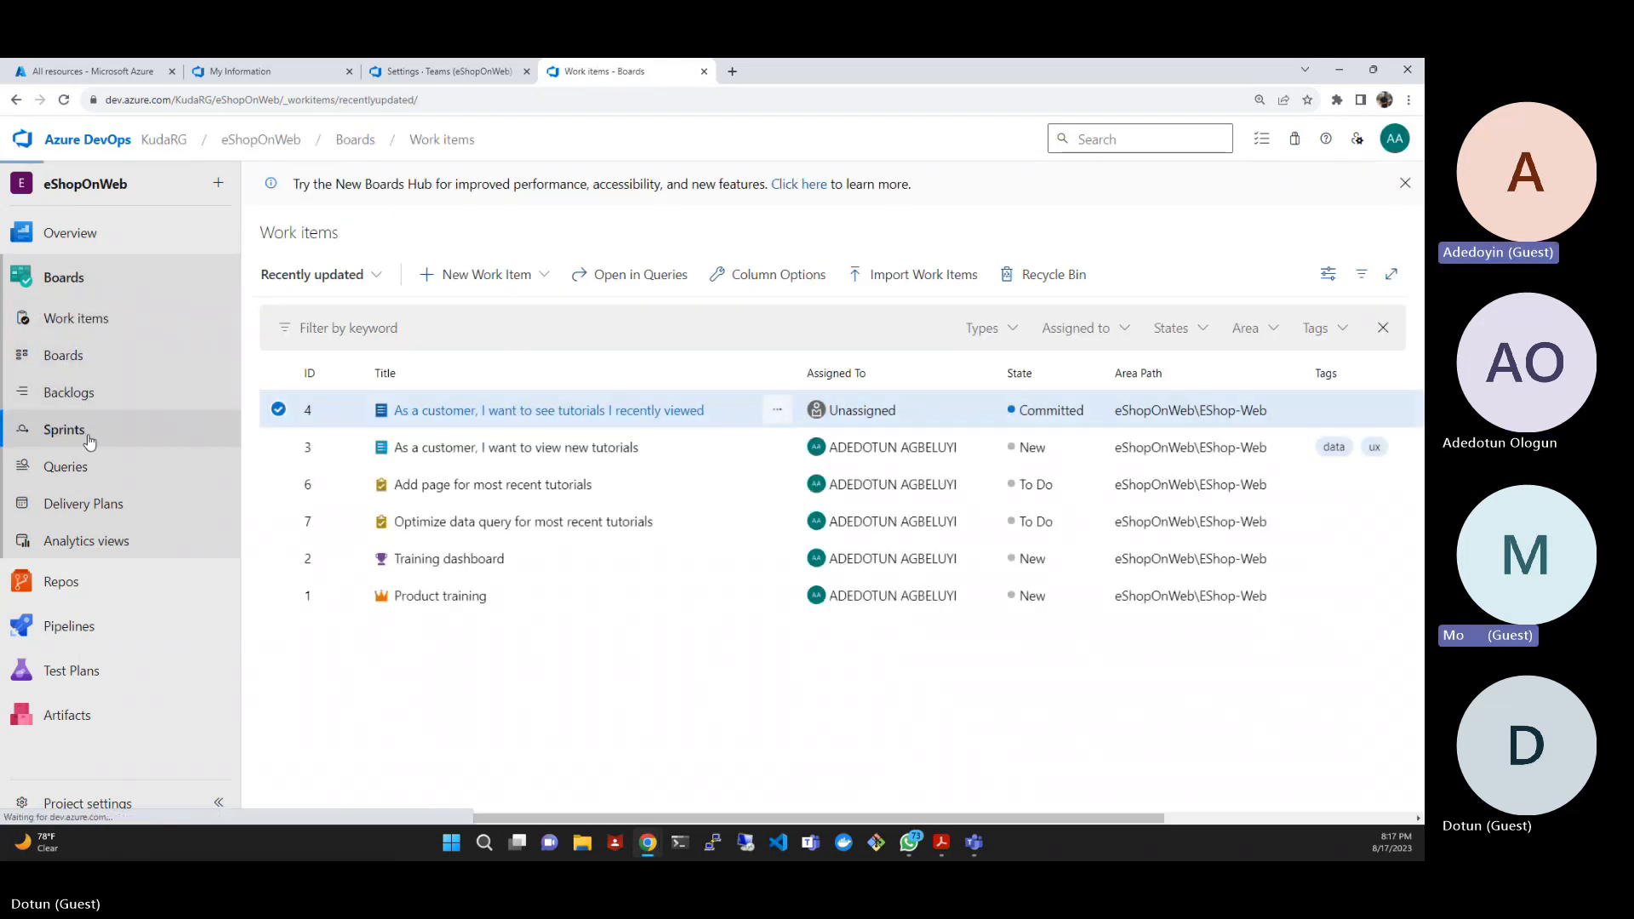
click(89, 438)
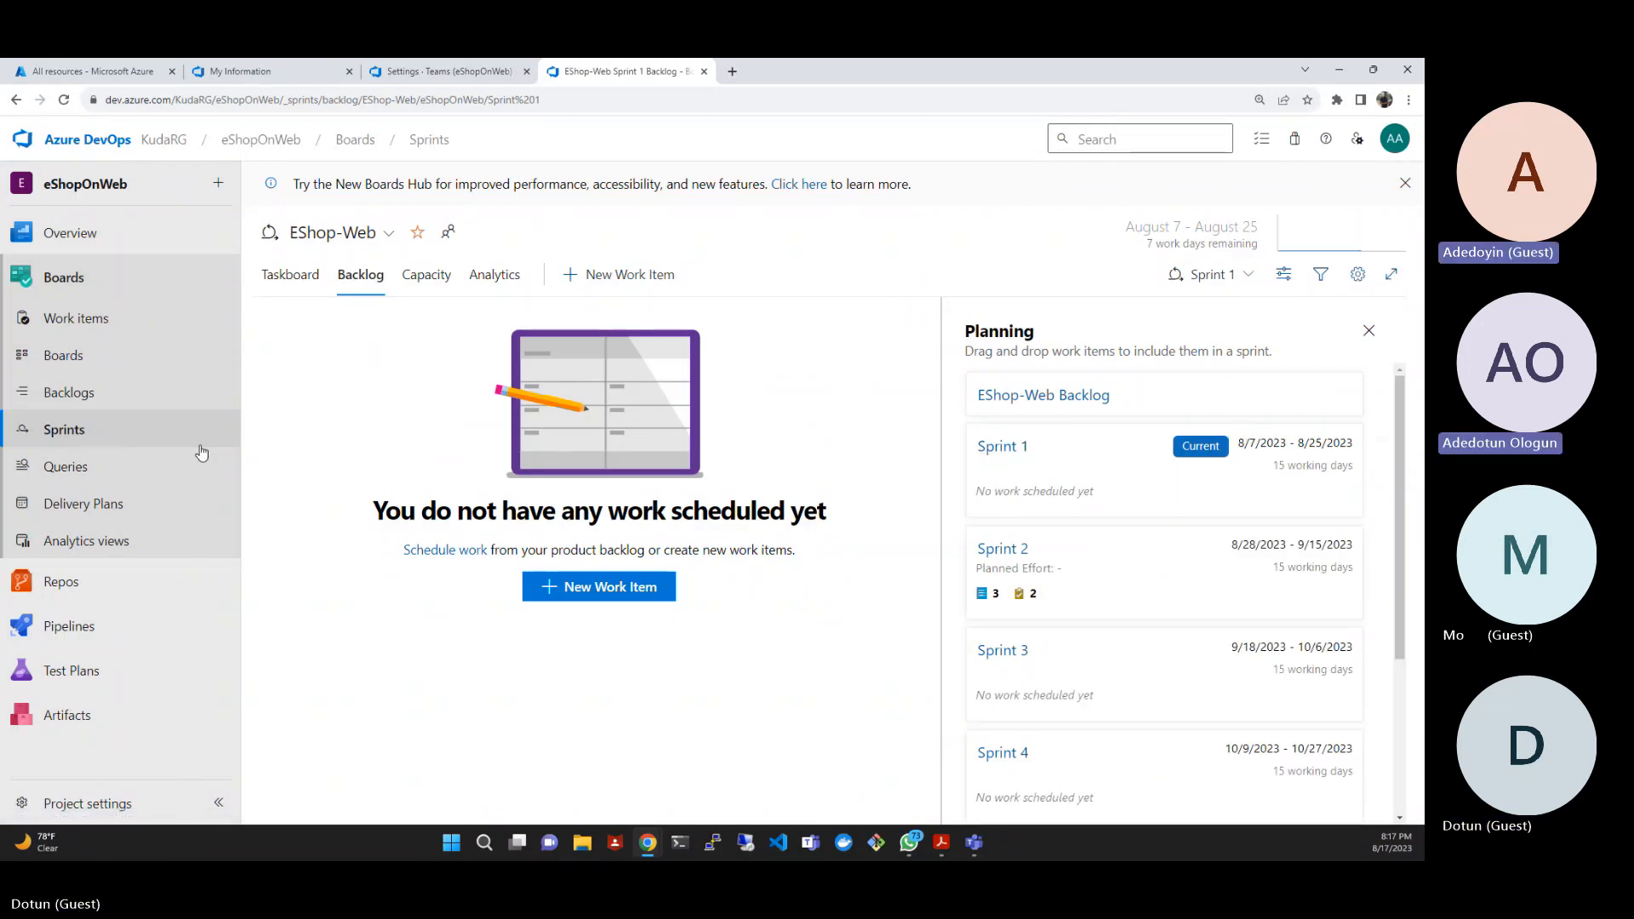
- Set the team member's capacity per day in Sprint 1 to 5
click(418, 277)
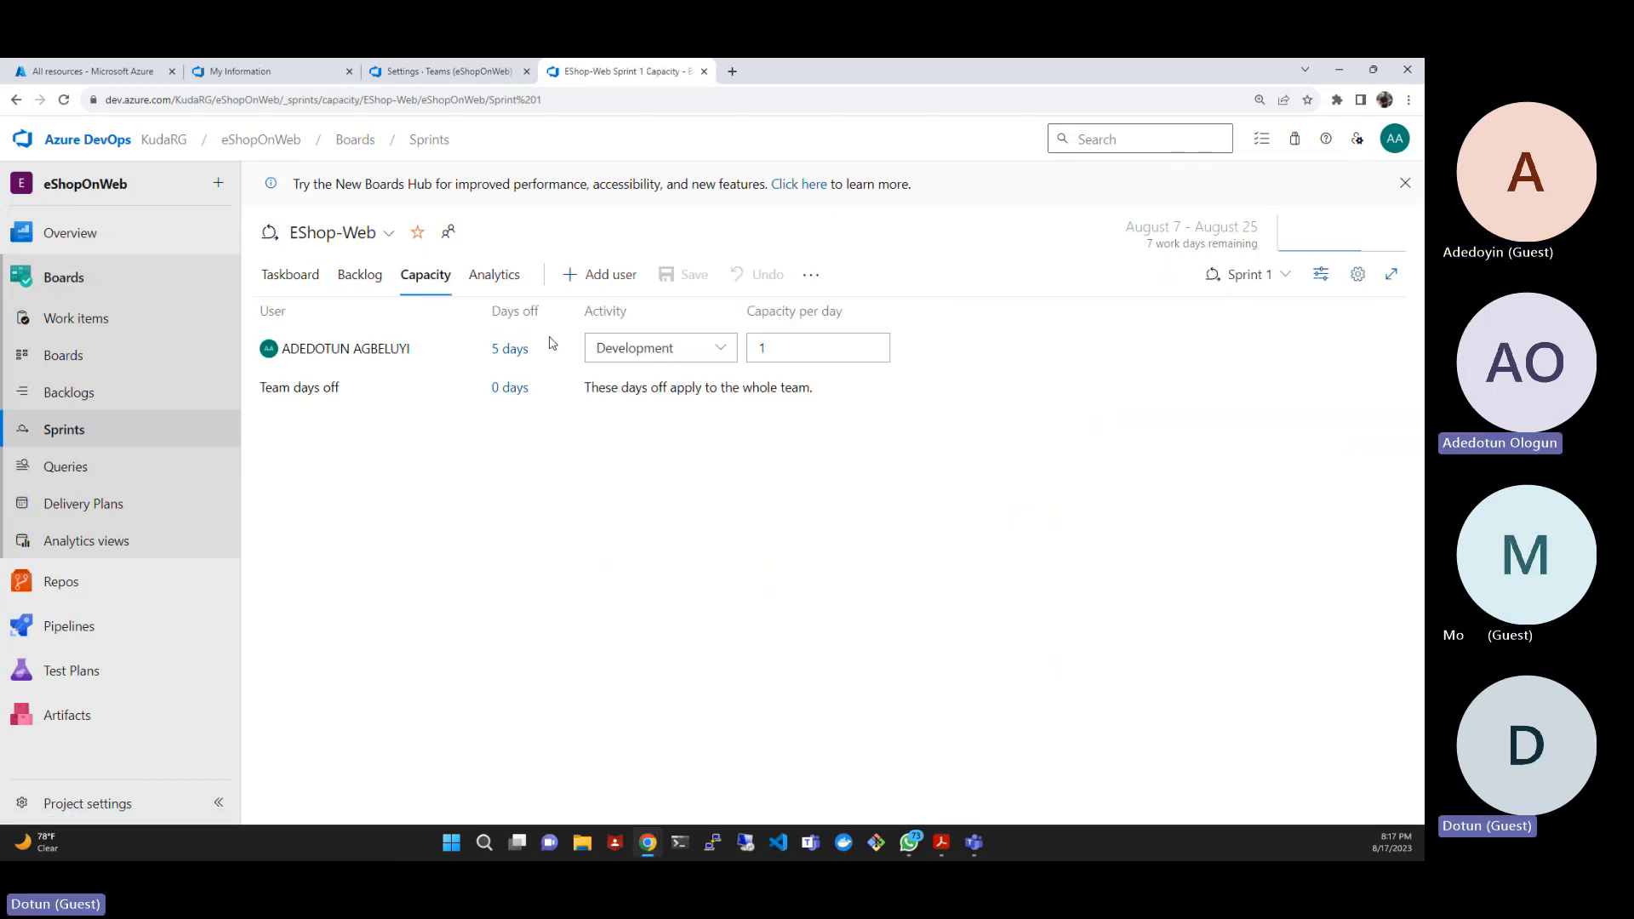
click(802, 351)
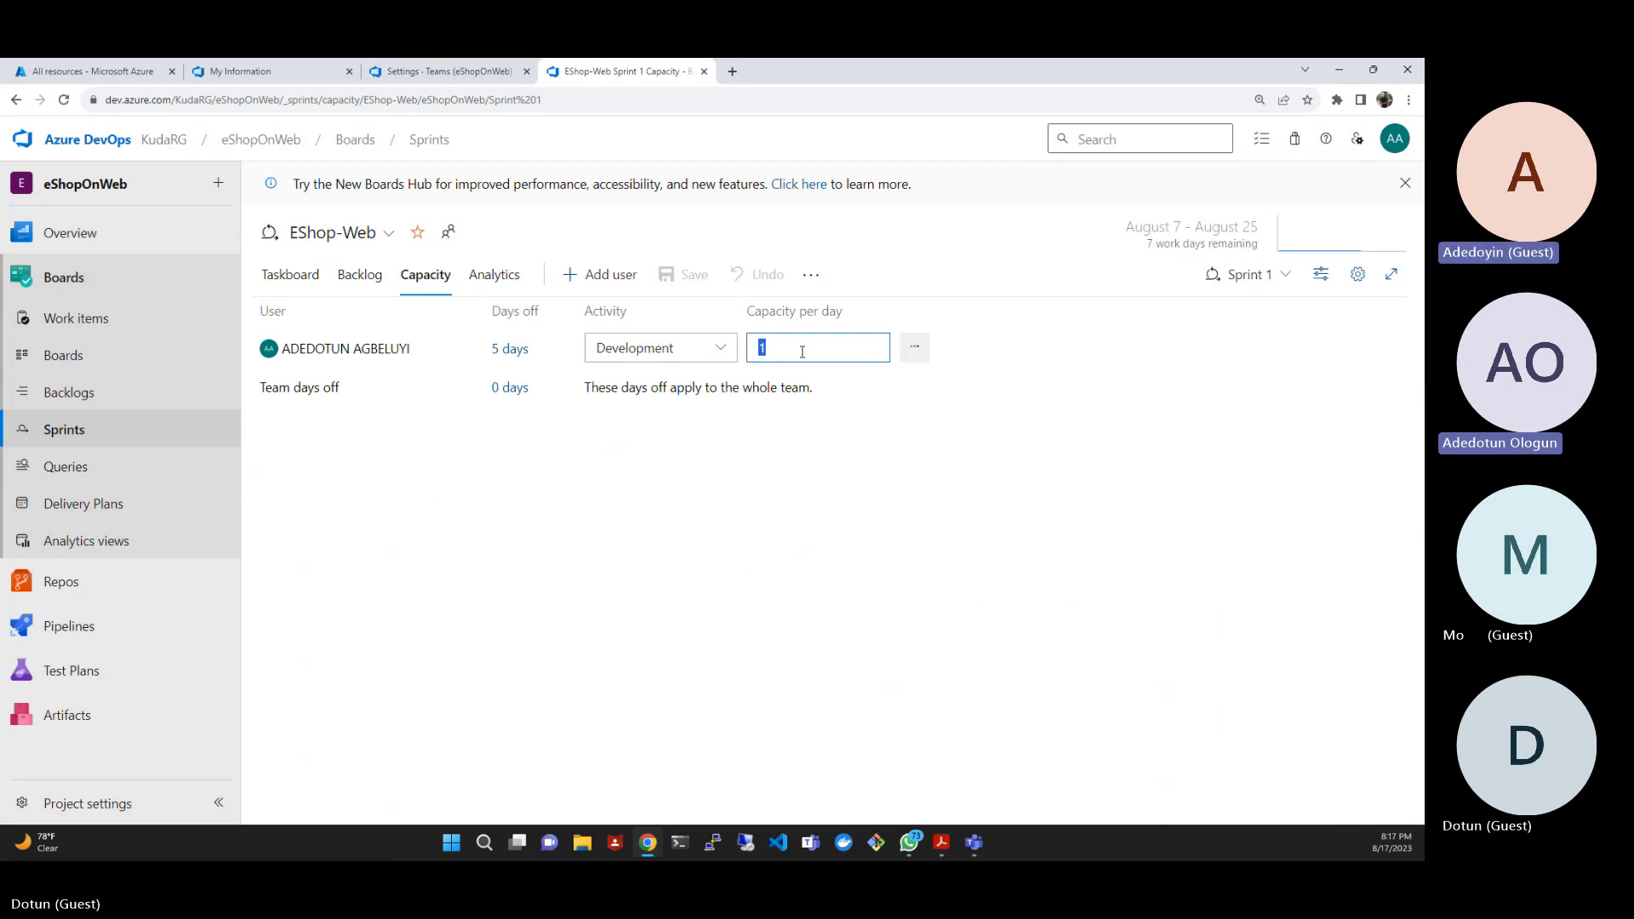
text(5)
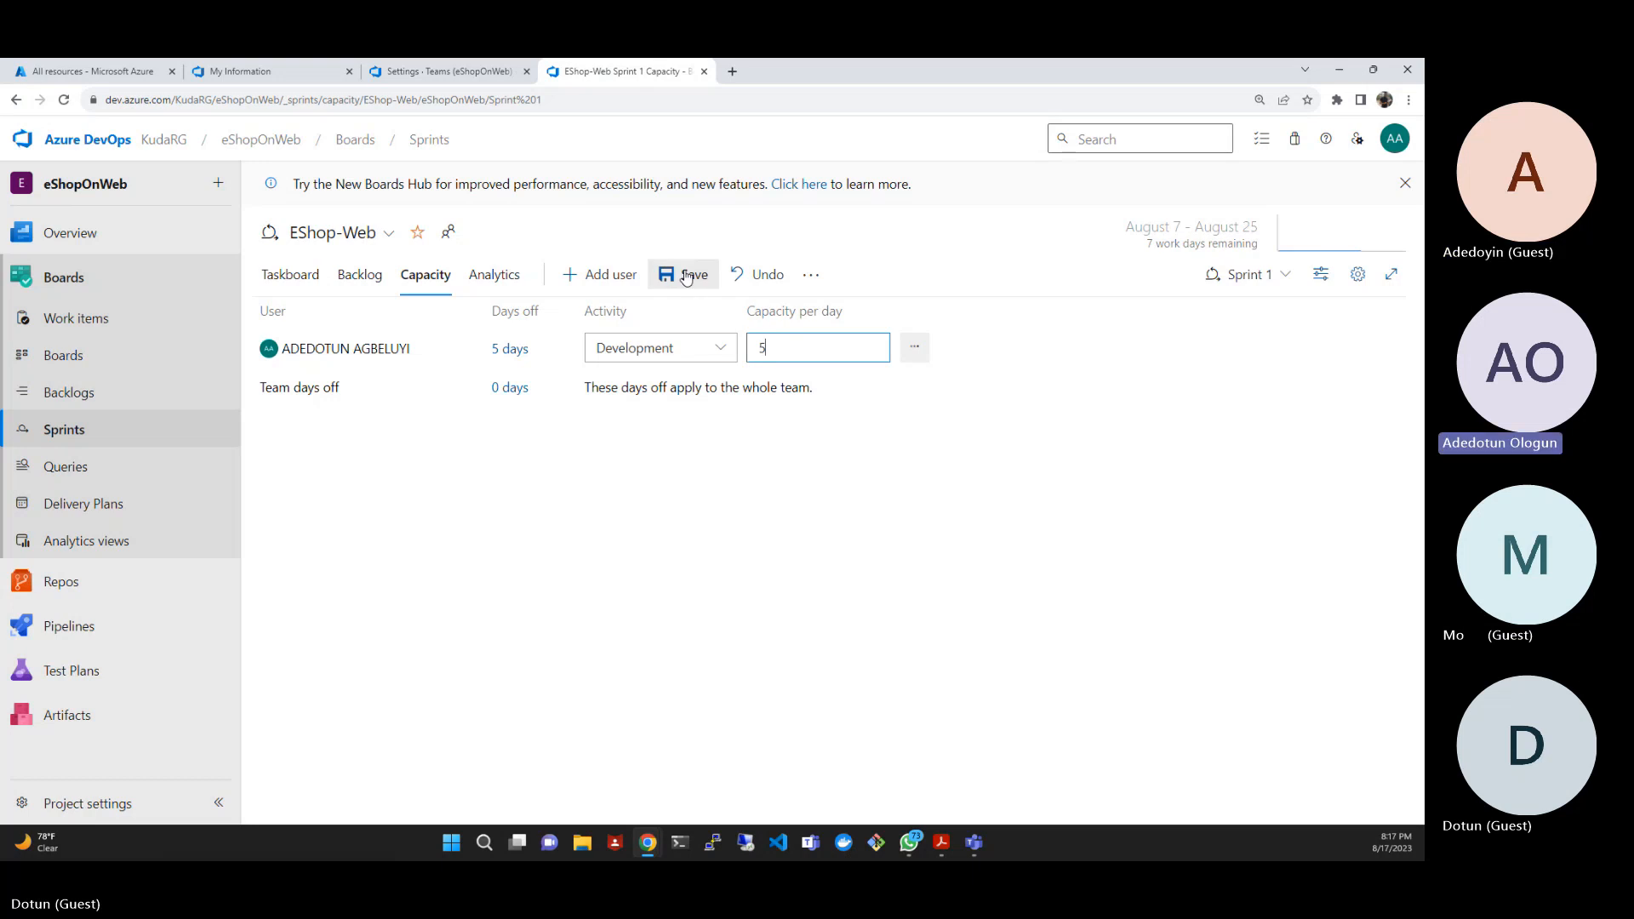
- Set the end date of the team member's days off in Sprint 1 to 8/23/2023
click(532, 354)
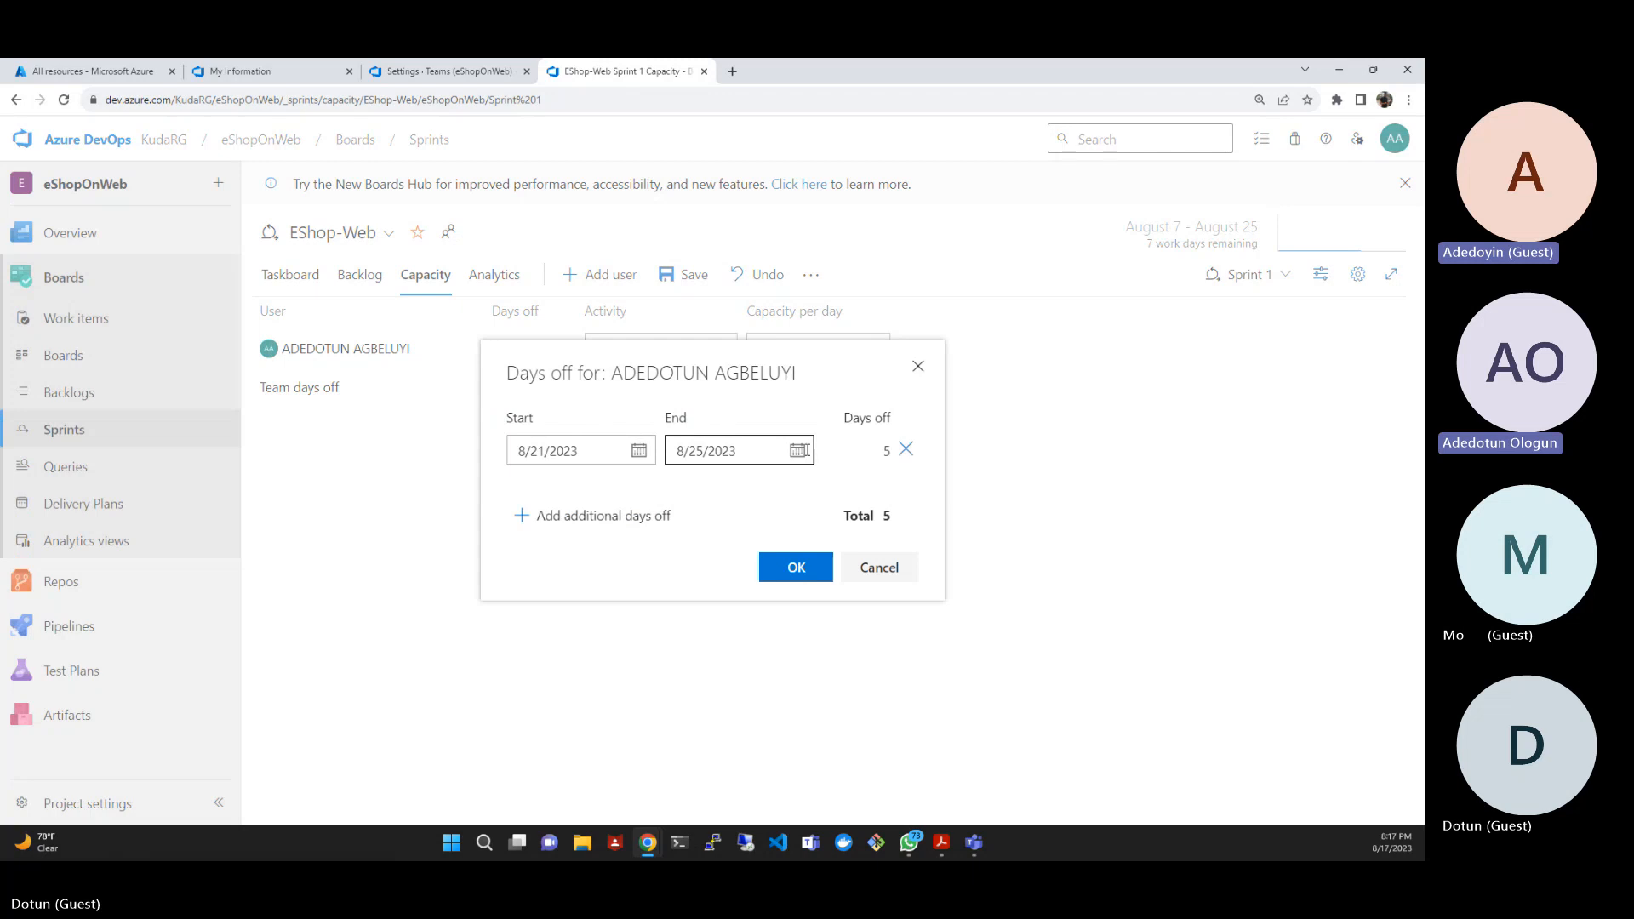
click(800, 452)
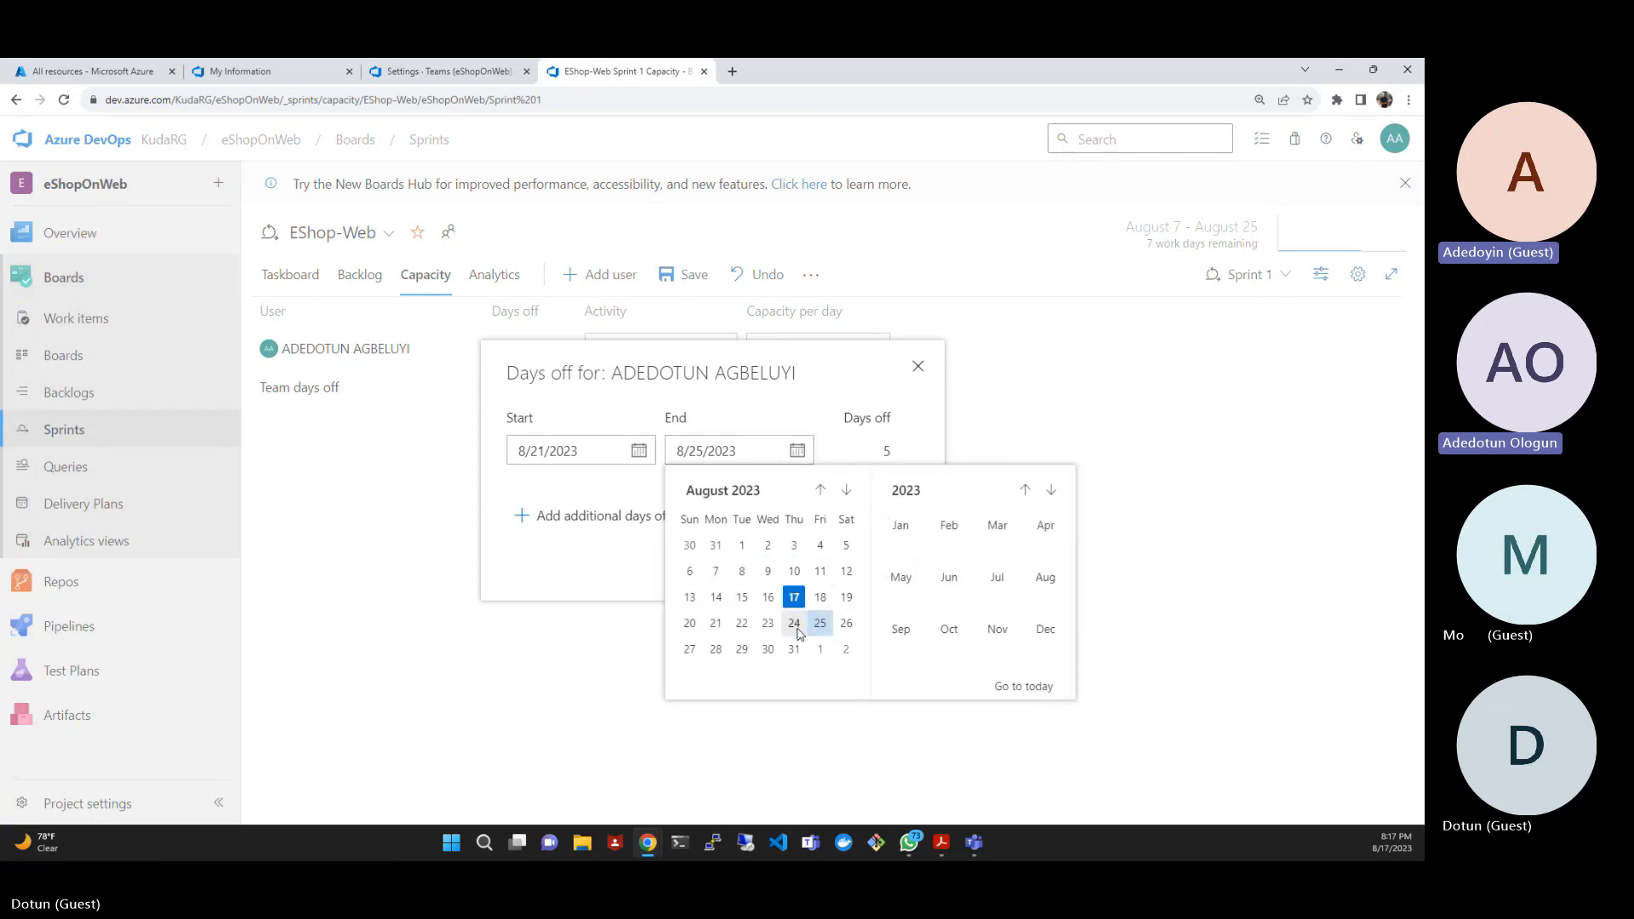
click(768, 624)
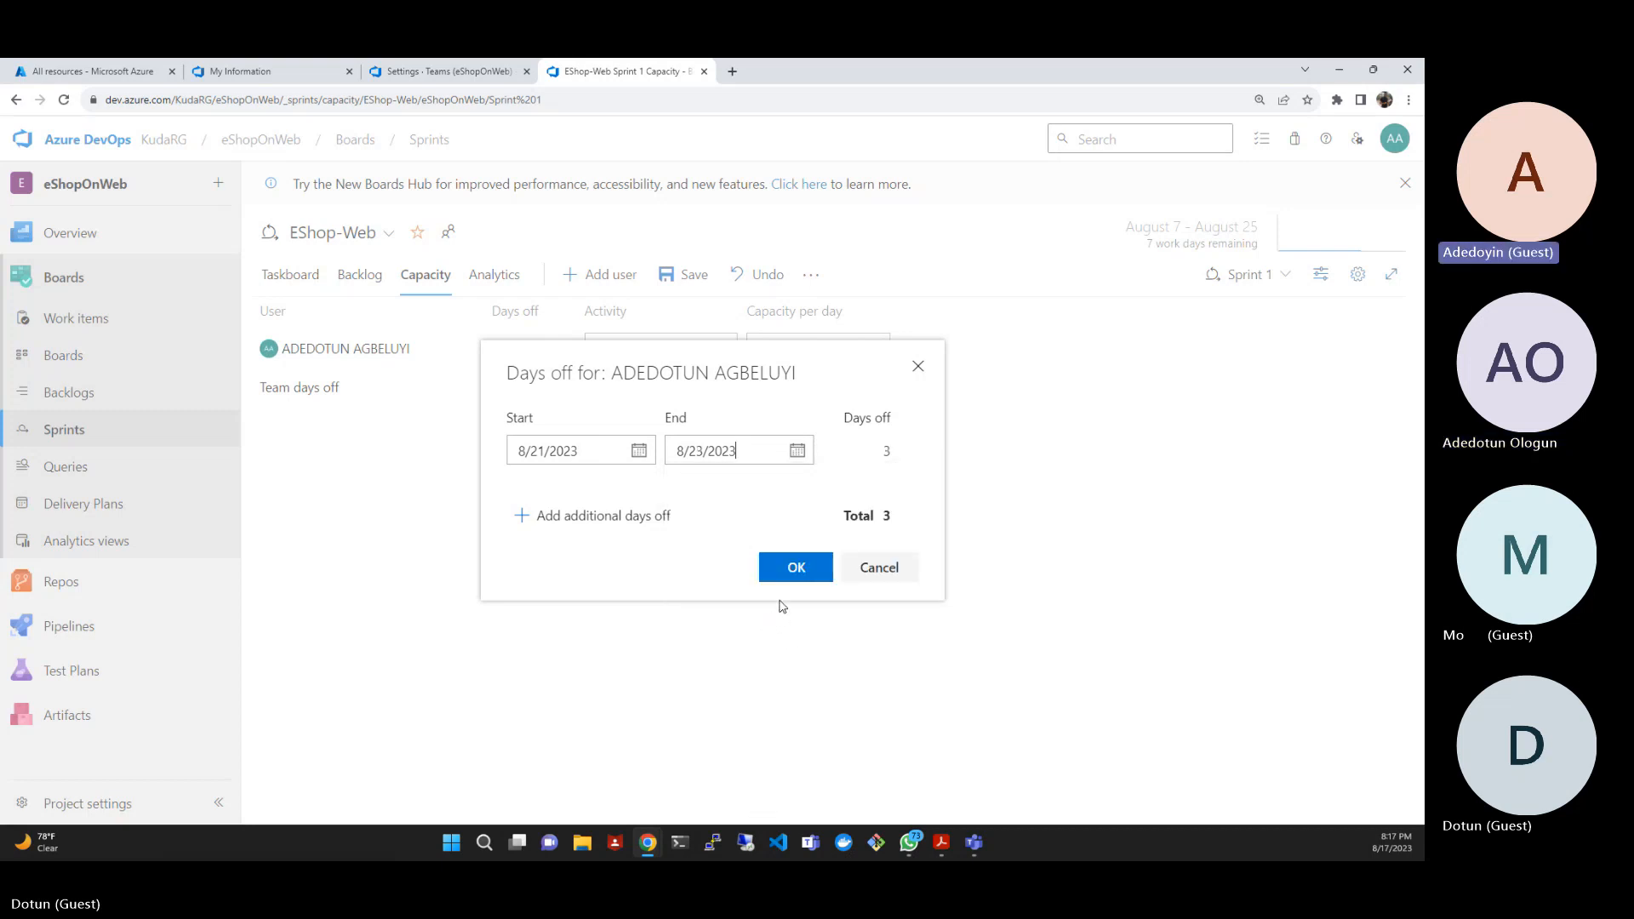
click(793, 574)
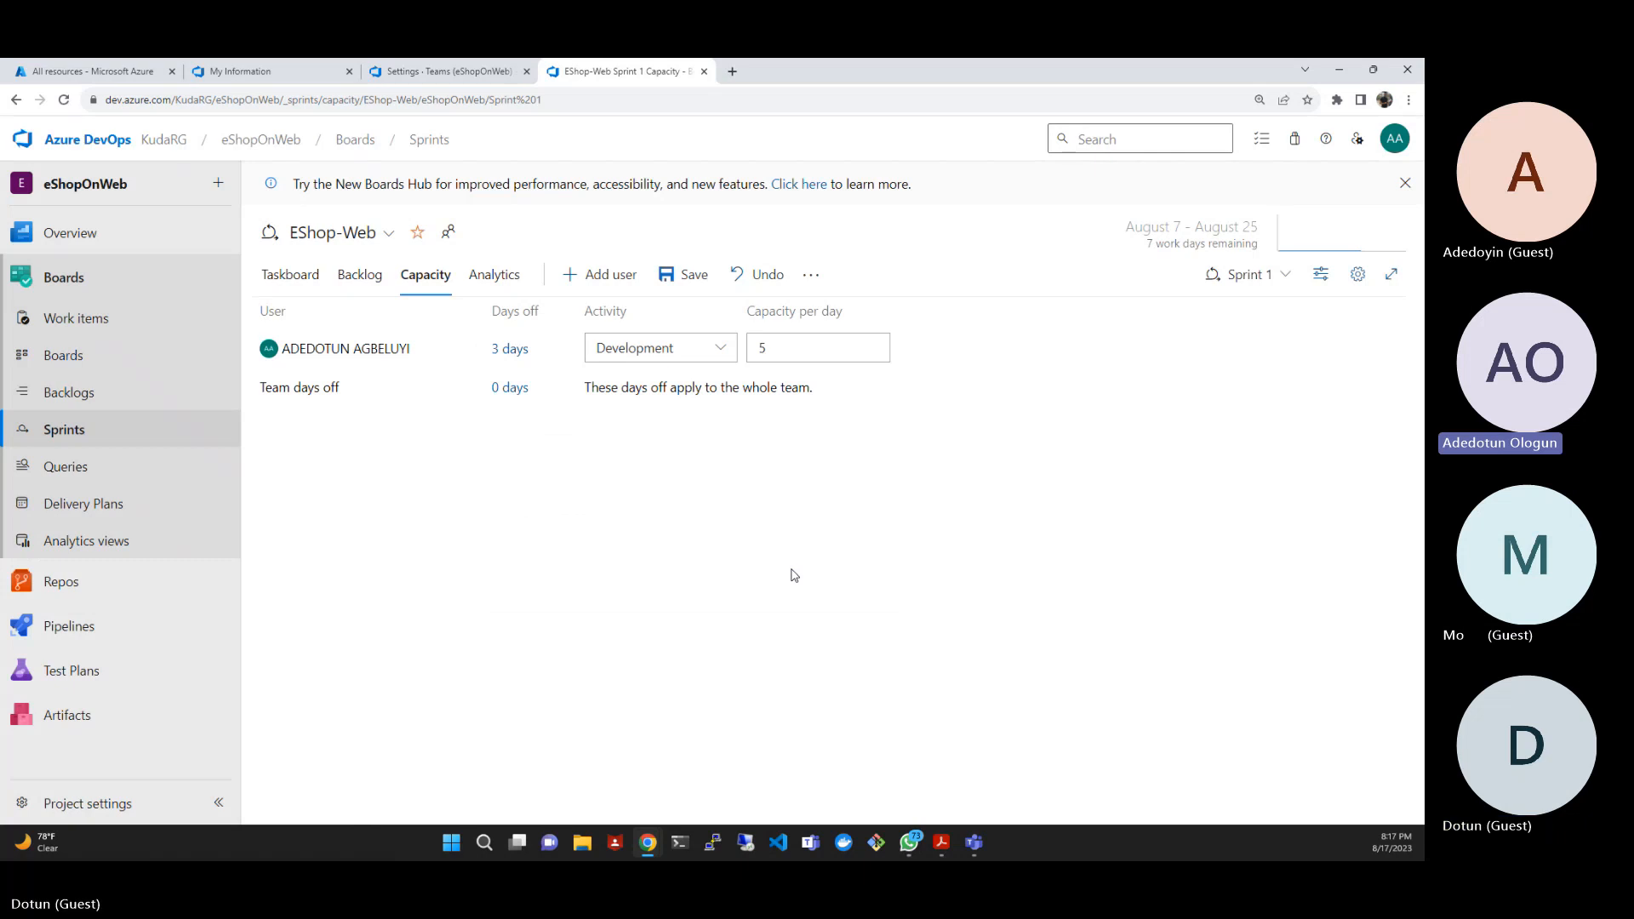
- Set the end date of the team member's days off to 8/22/2023 and save the sprint capacity
click(516, 352)
click(798, 458)
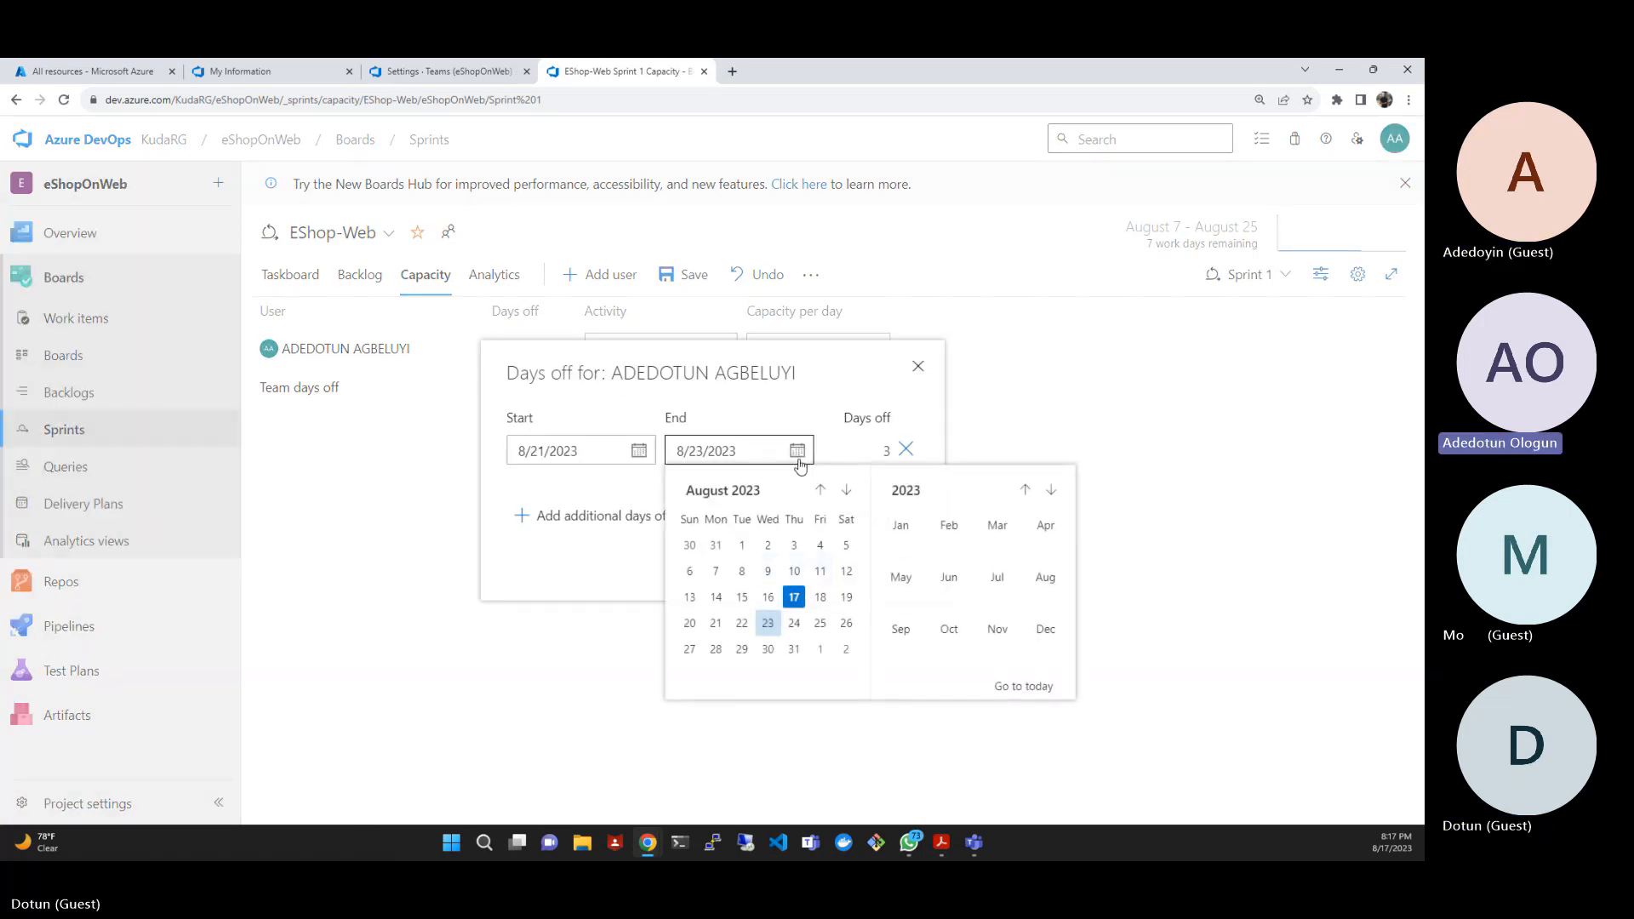
click(749, 630)
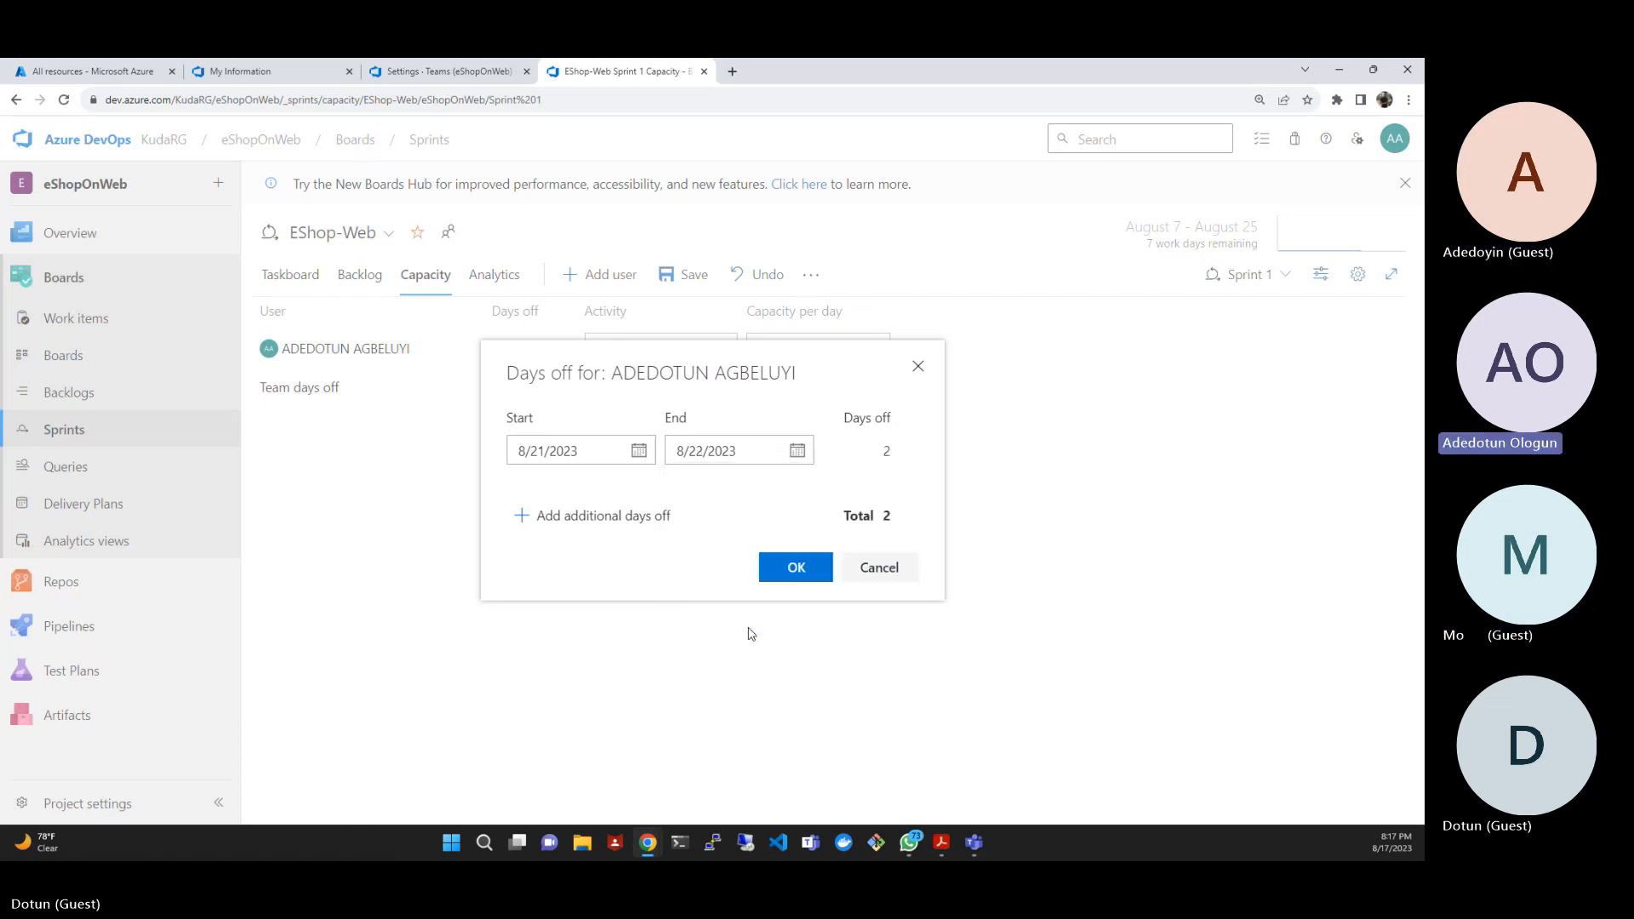
click(772, 578)
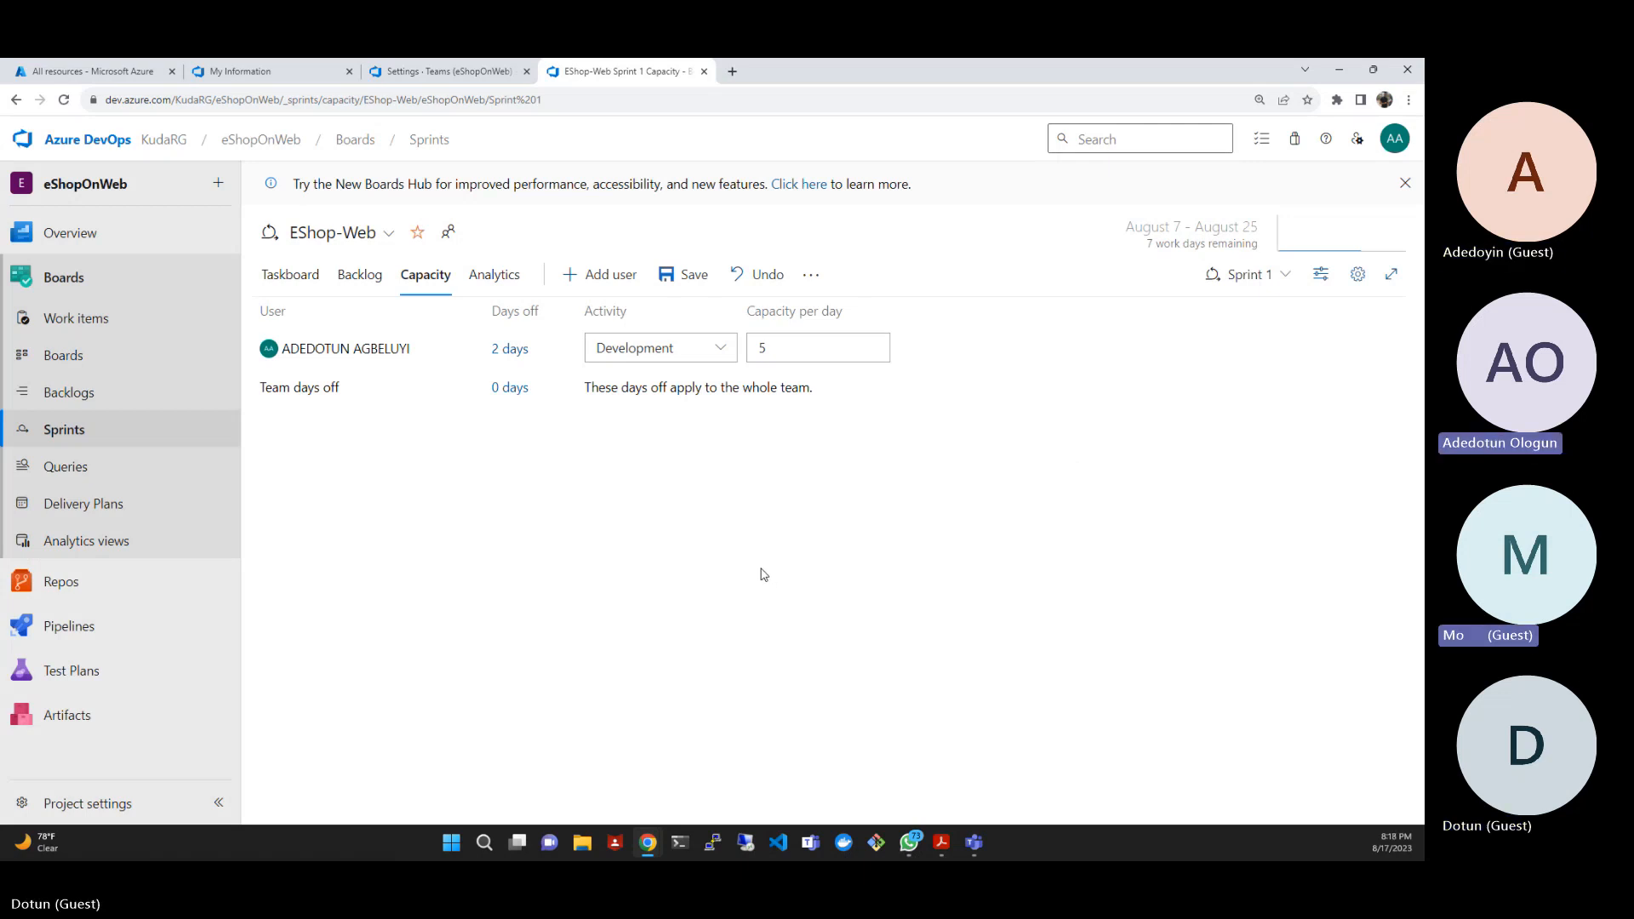
click(681, 276)
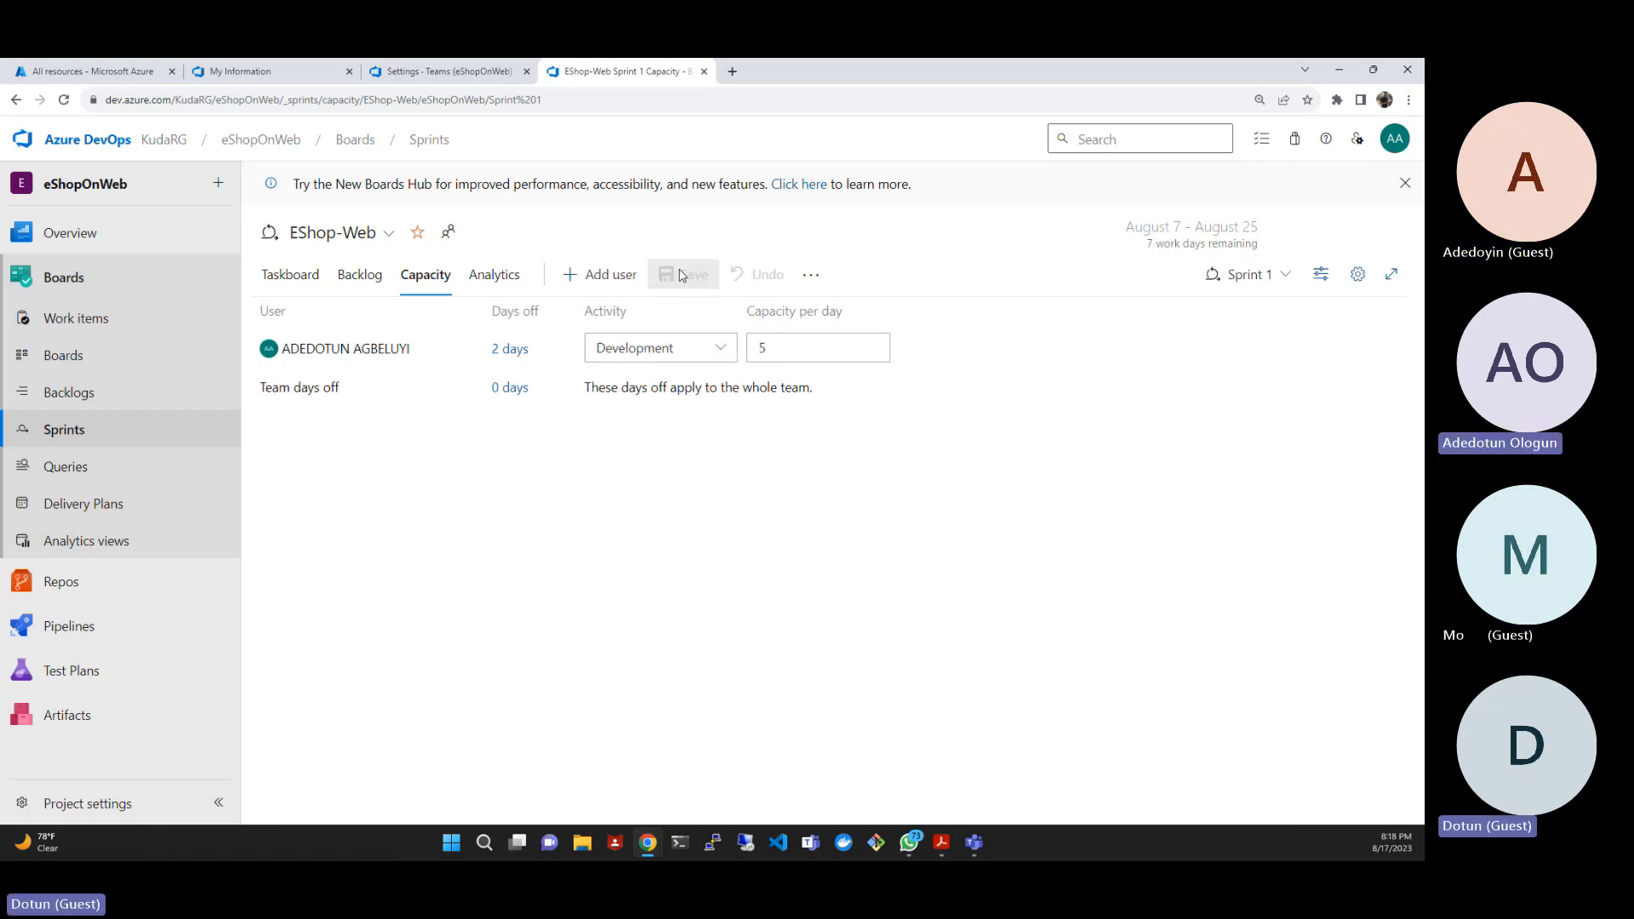
- Check the sprint widgets on the EShop-Web Product Training dashboard against the new capacity
click(155, 244)
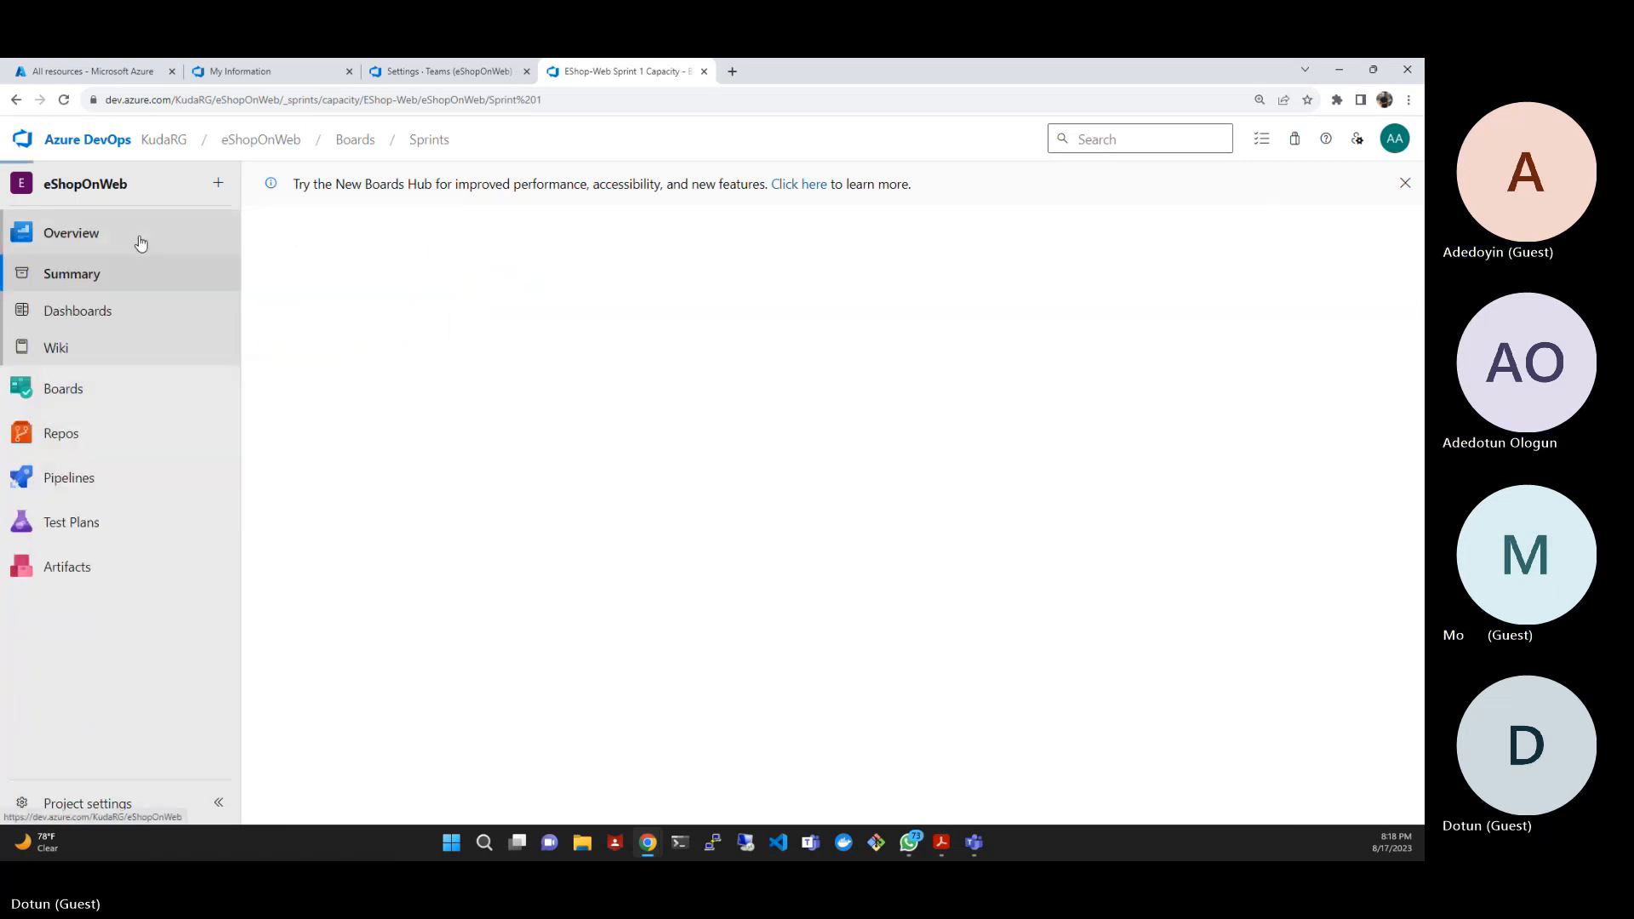
click(110, 323)
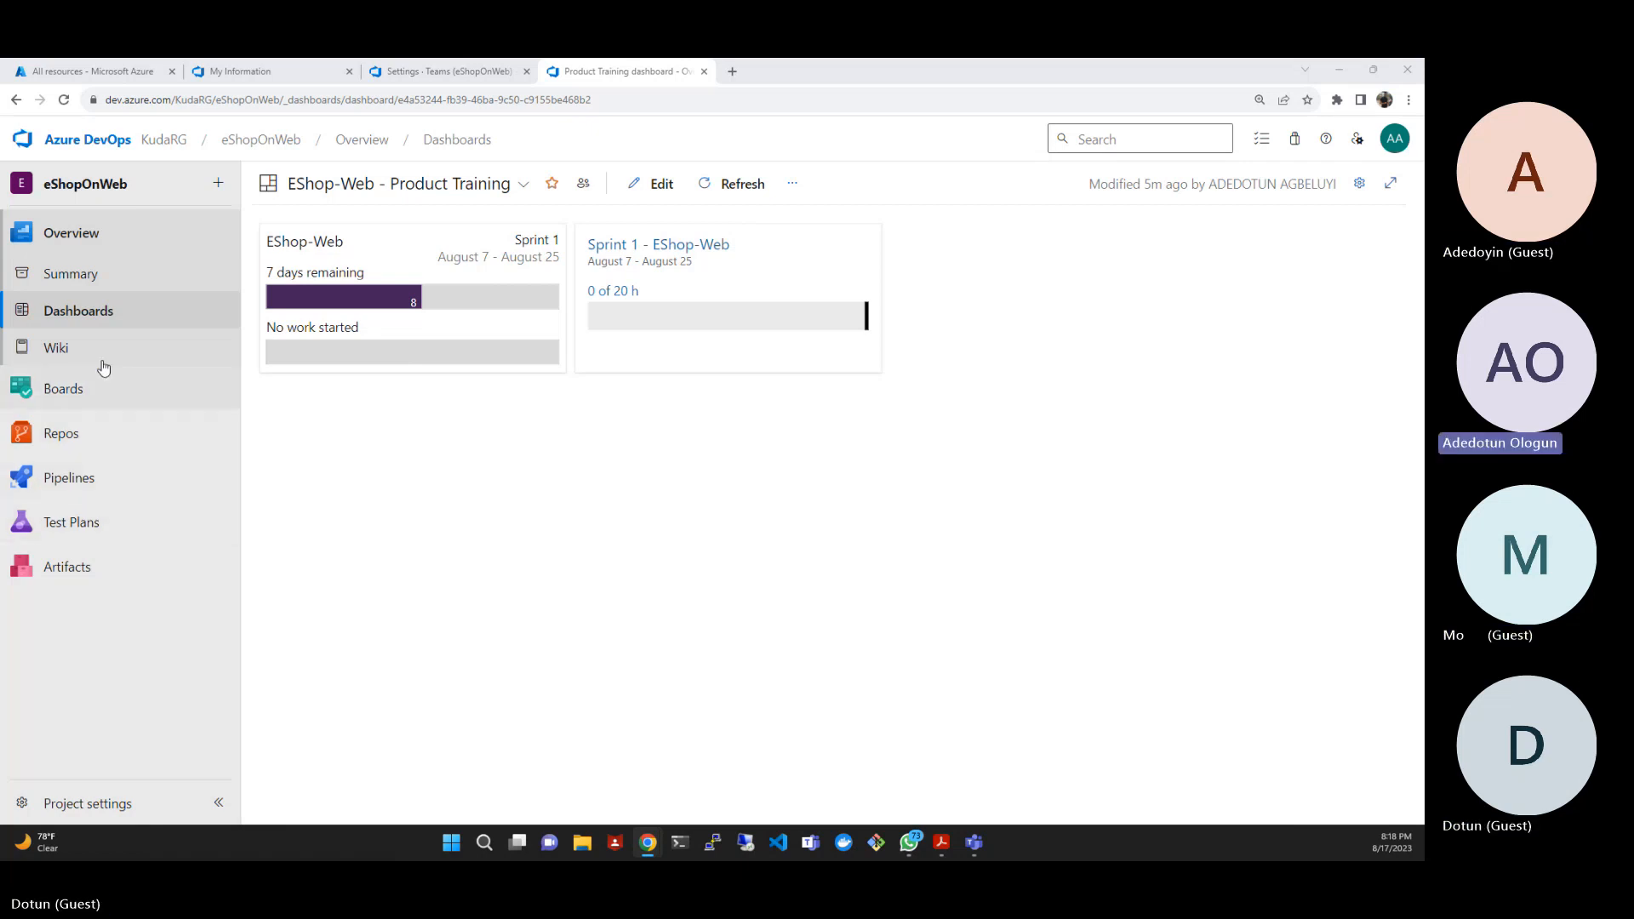
- Start a new work item query in the project's Boards queries
mouse_move(84, 398)
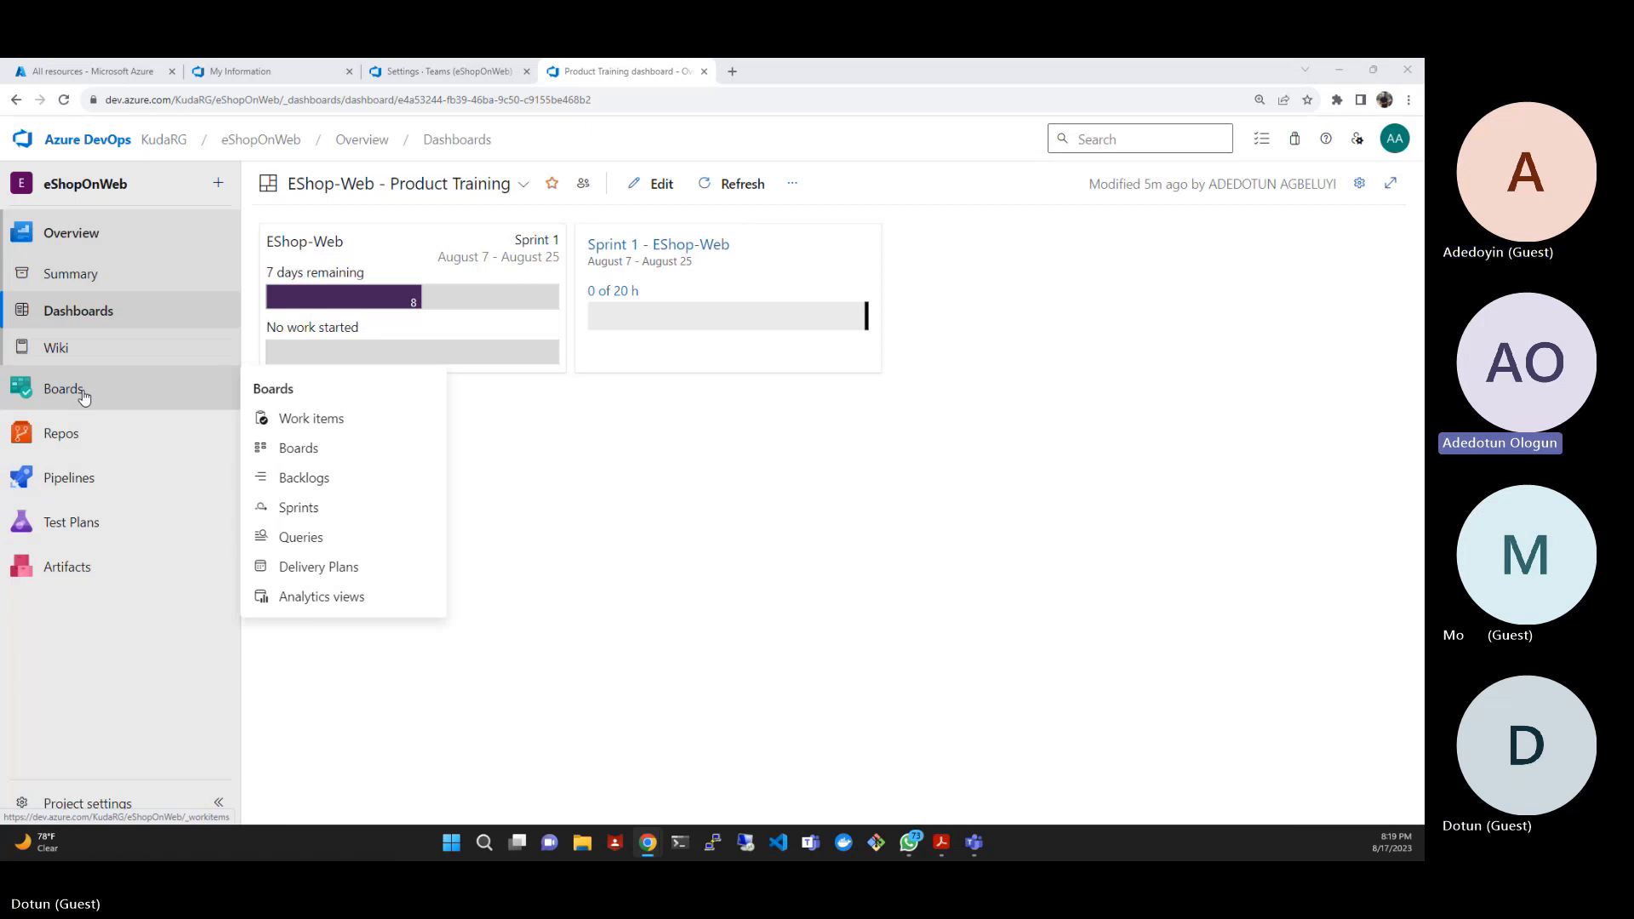
click(311, 545)
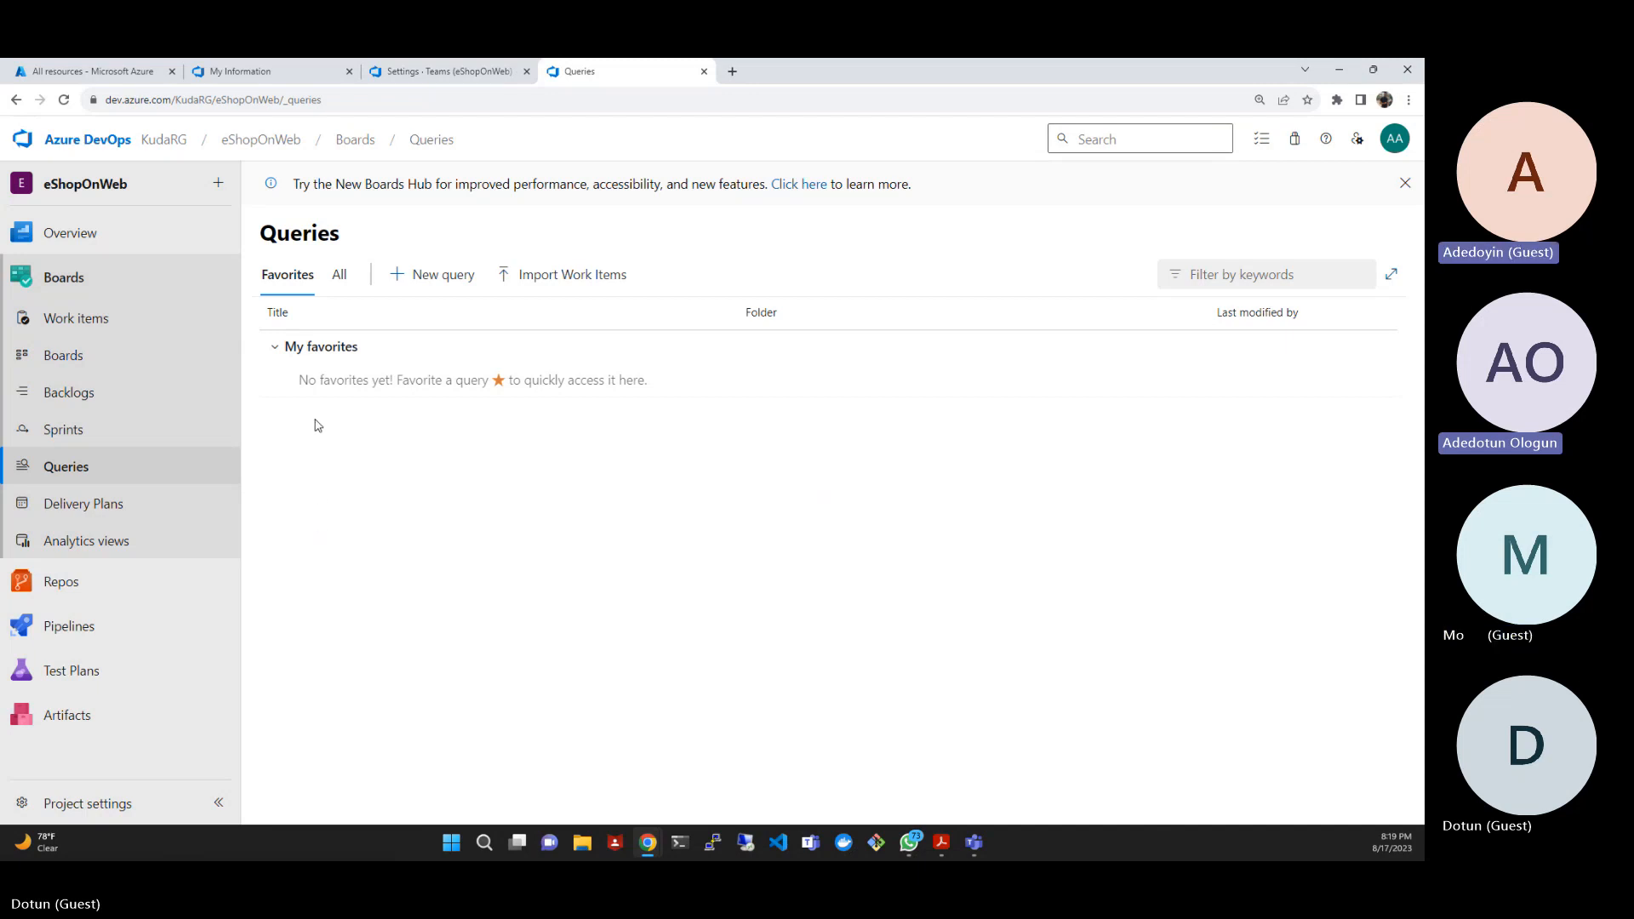
click(411, 274)
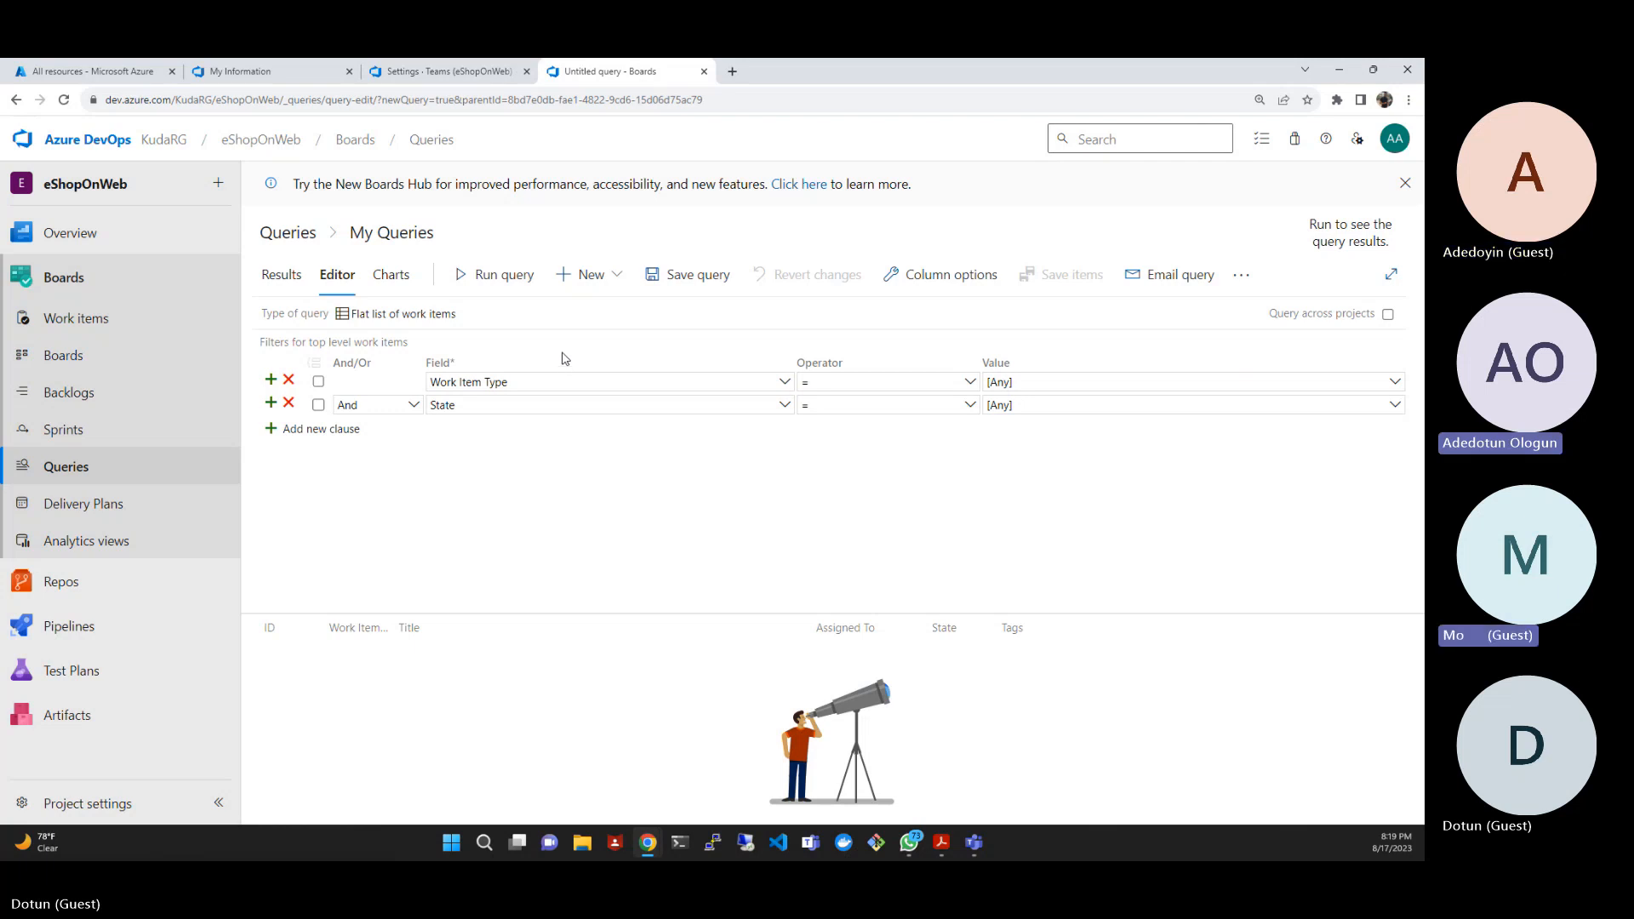
- Look at the unsaved query's results and charts views and return to its editor
click(282, 281)
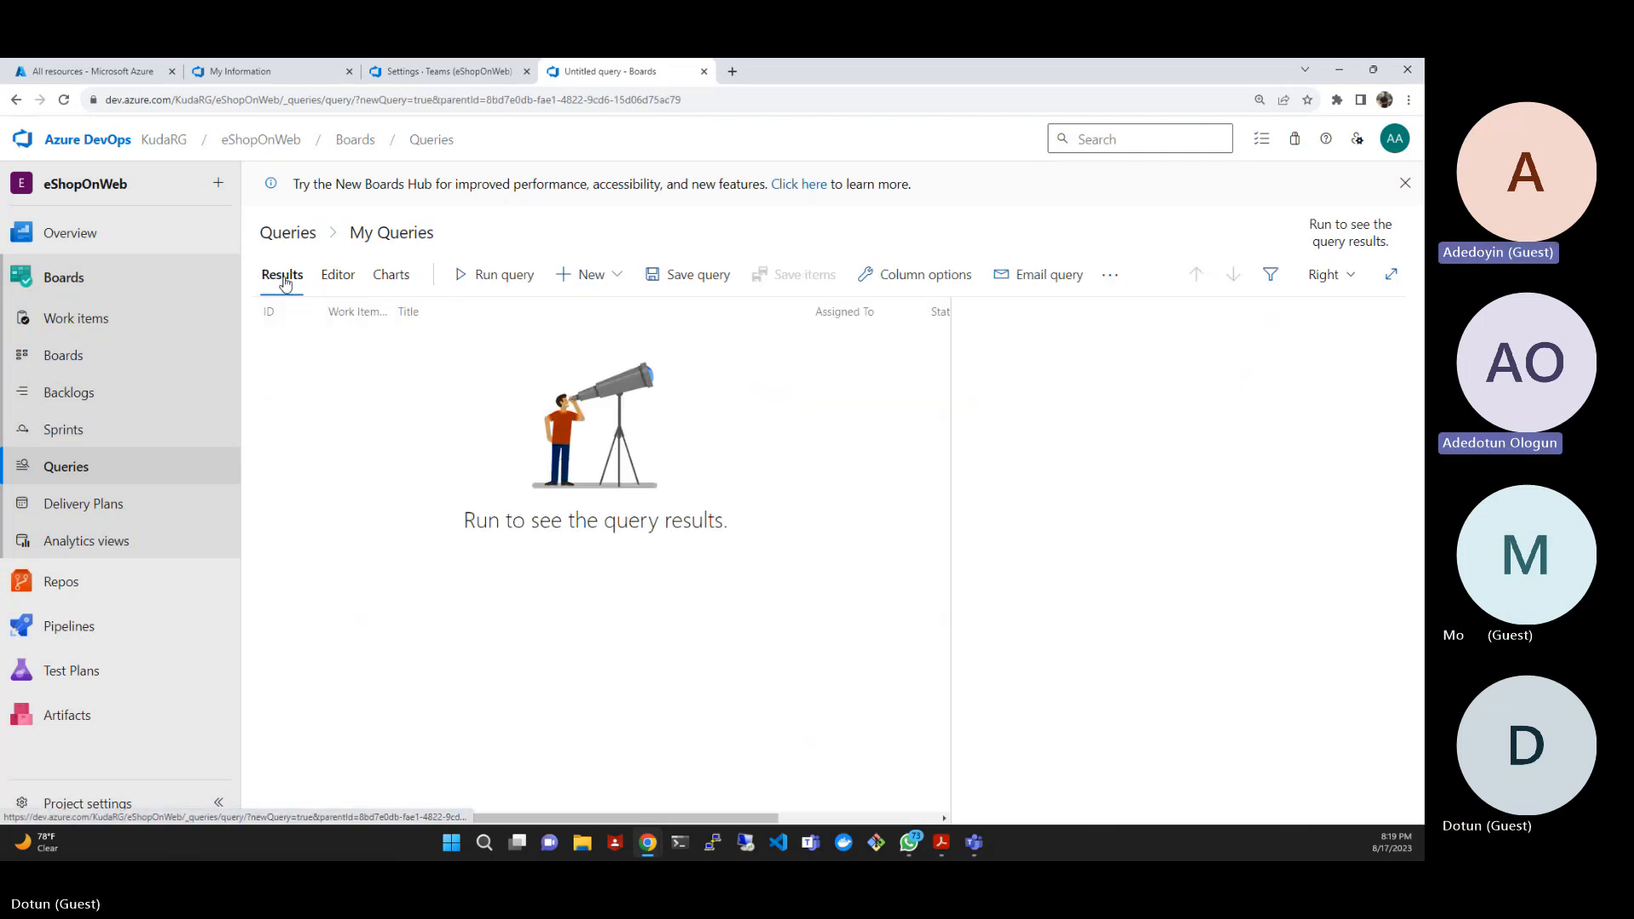
click(347, 276)
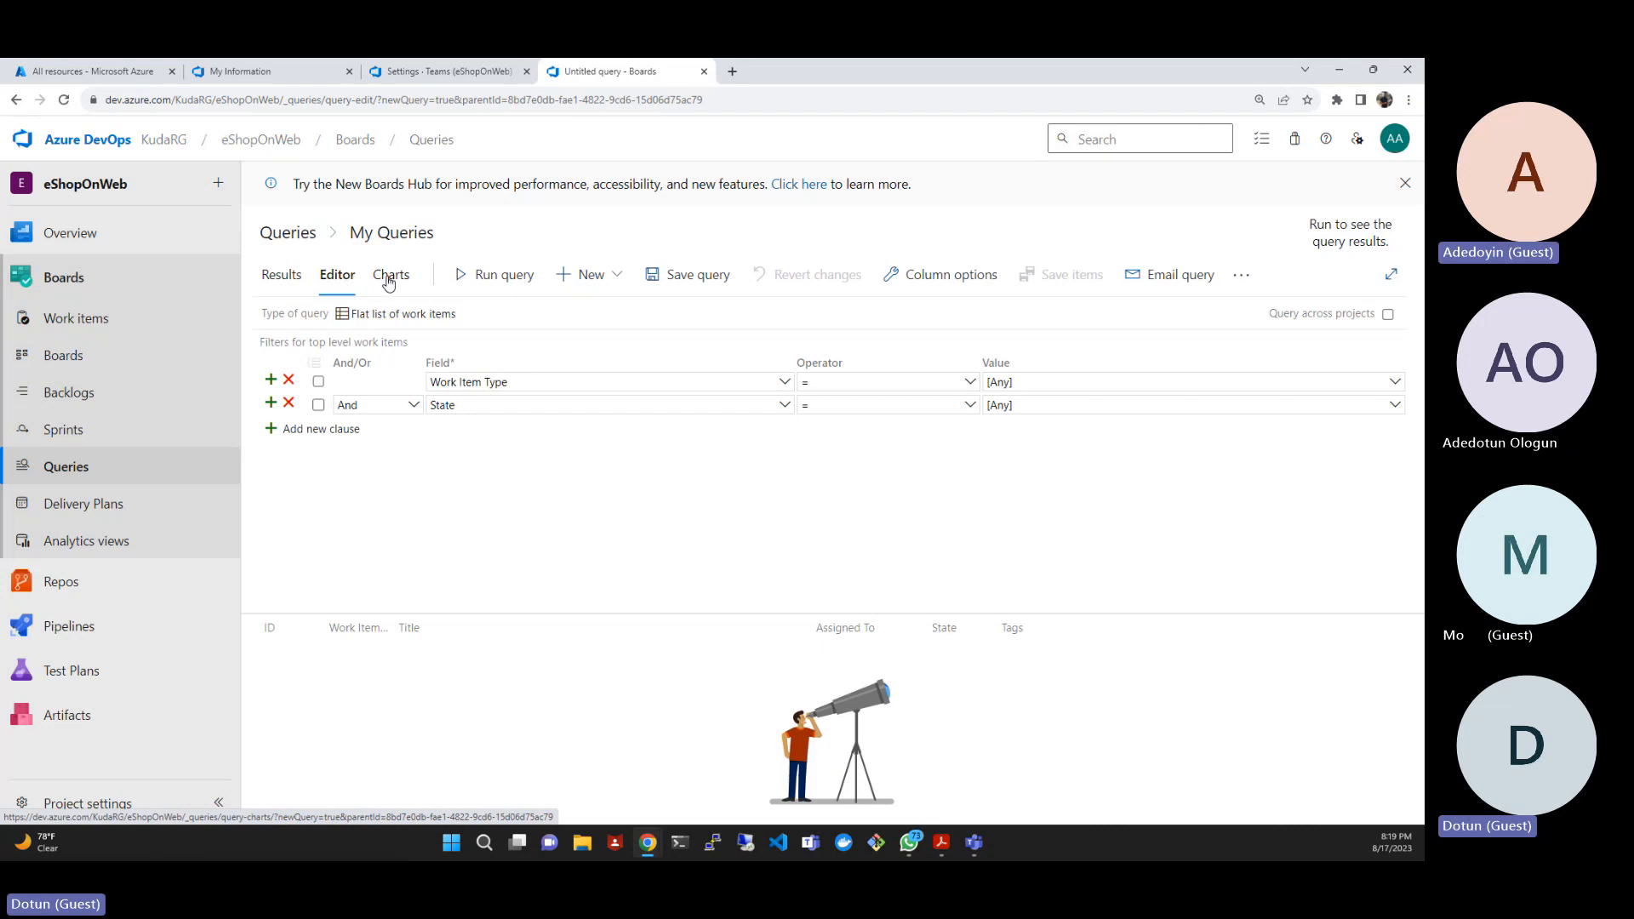
click(389, 281)
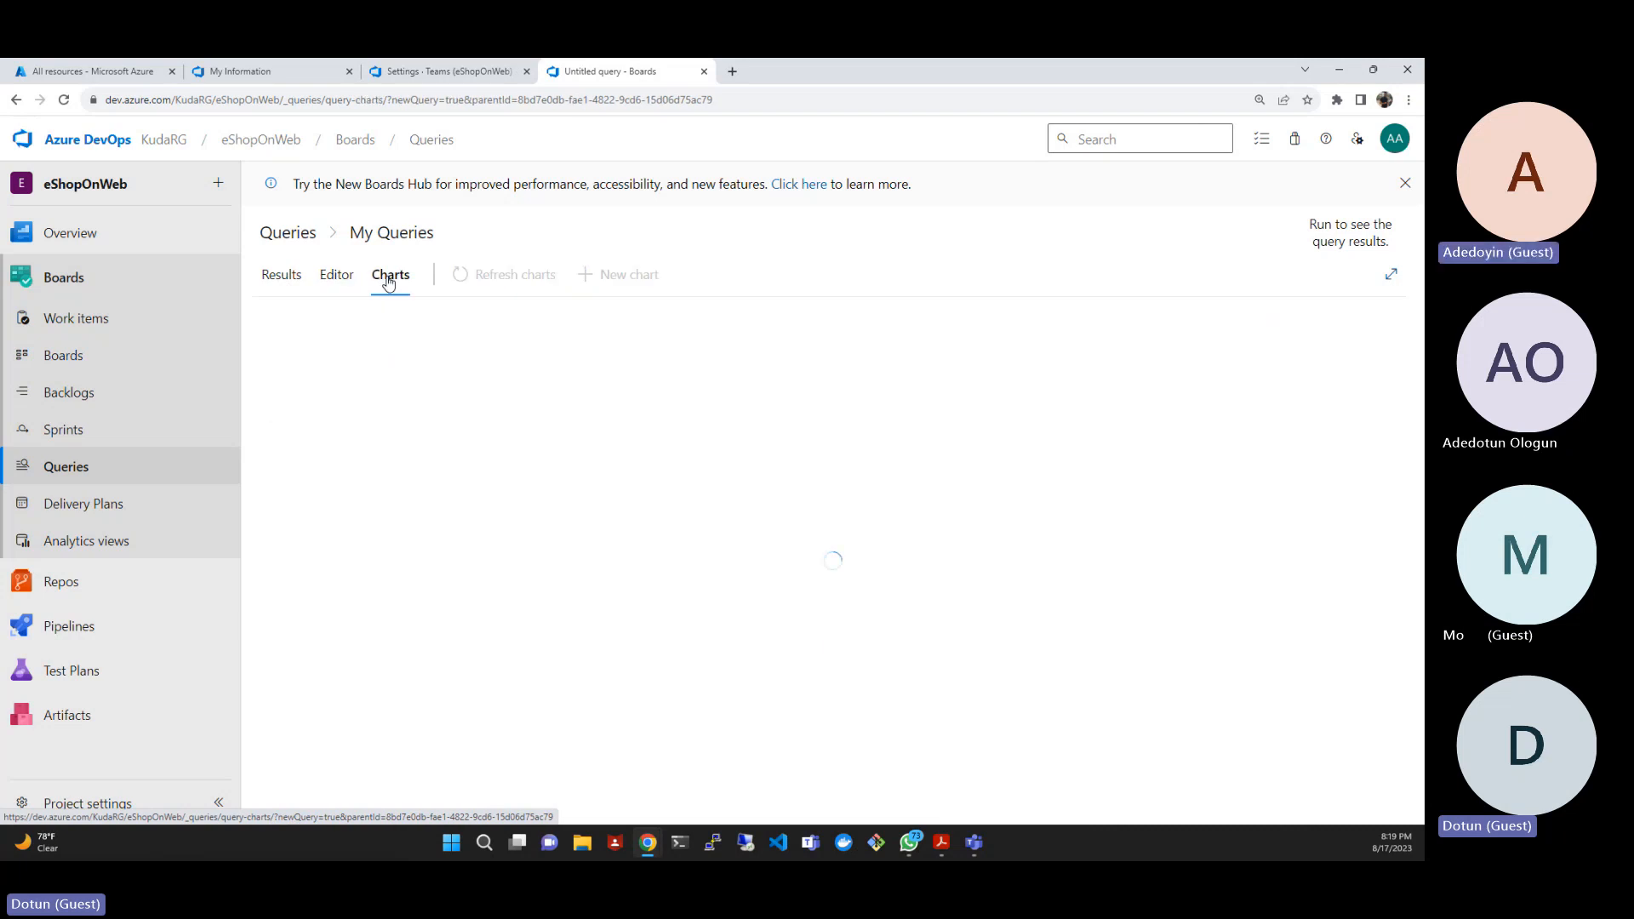
click(339, 277)
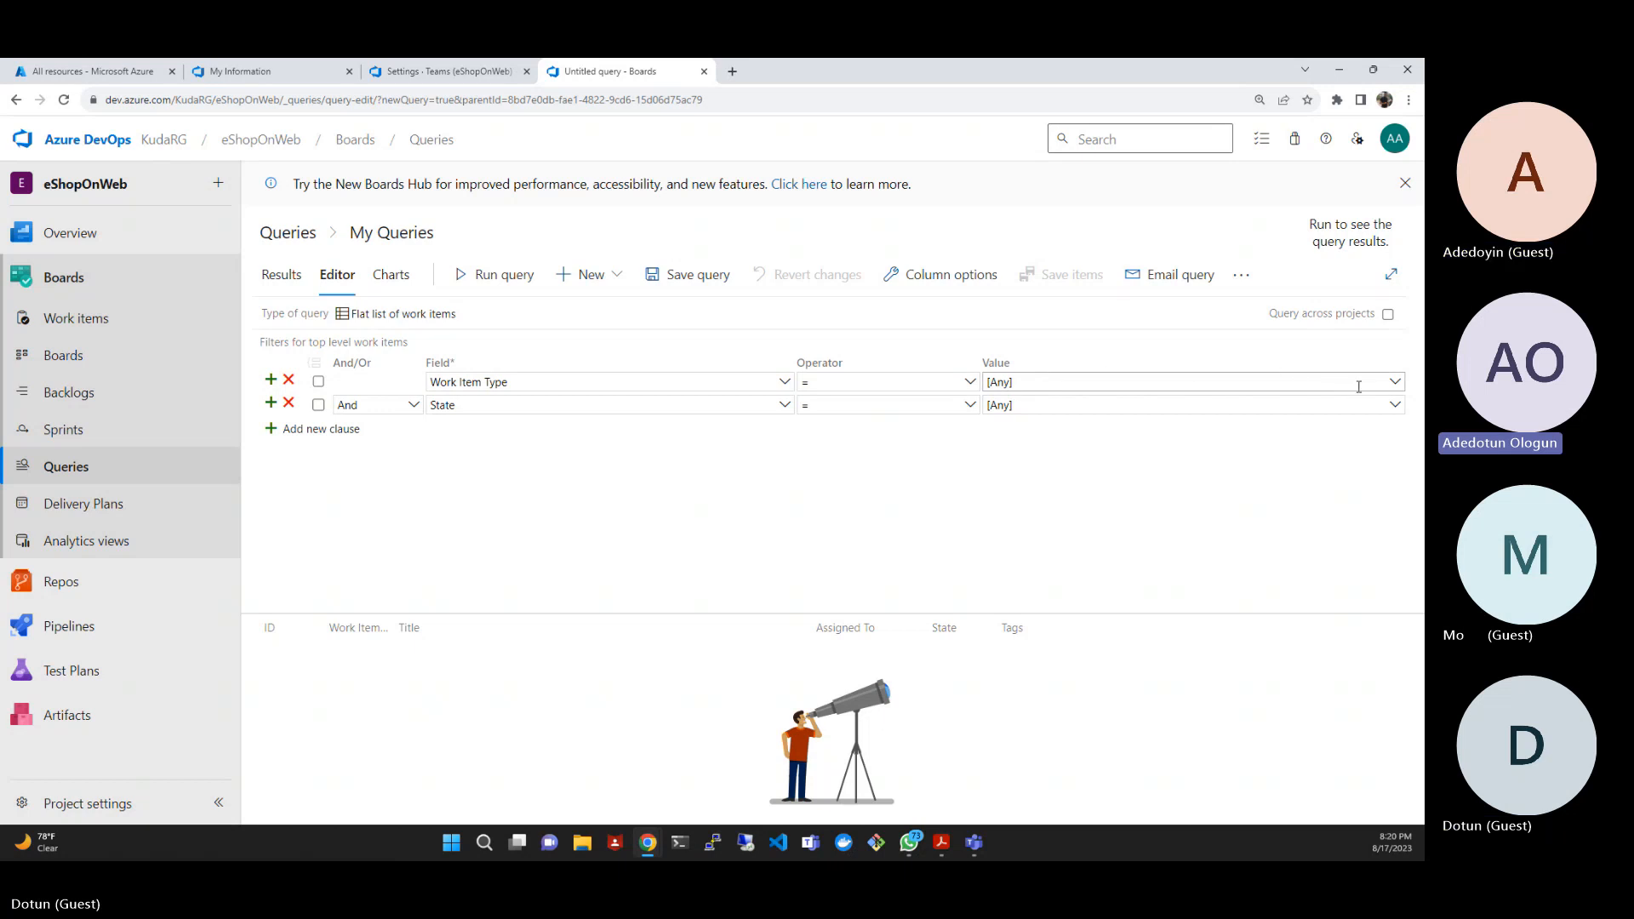
- Look through the Work Item Type values and try to enter "work Item" as the first clause's value
click(1394, 384)
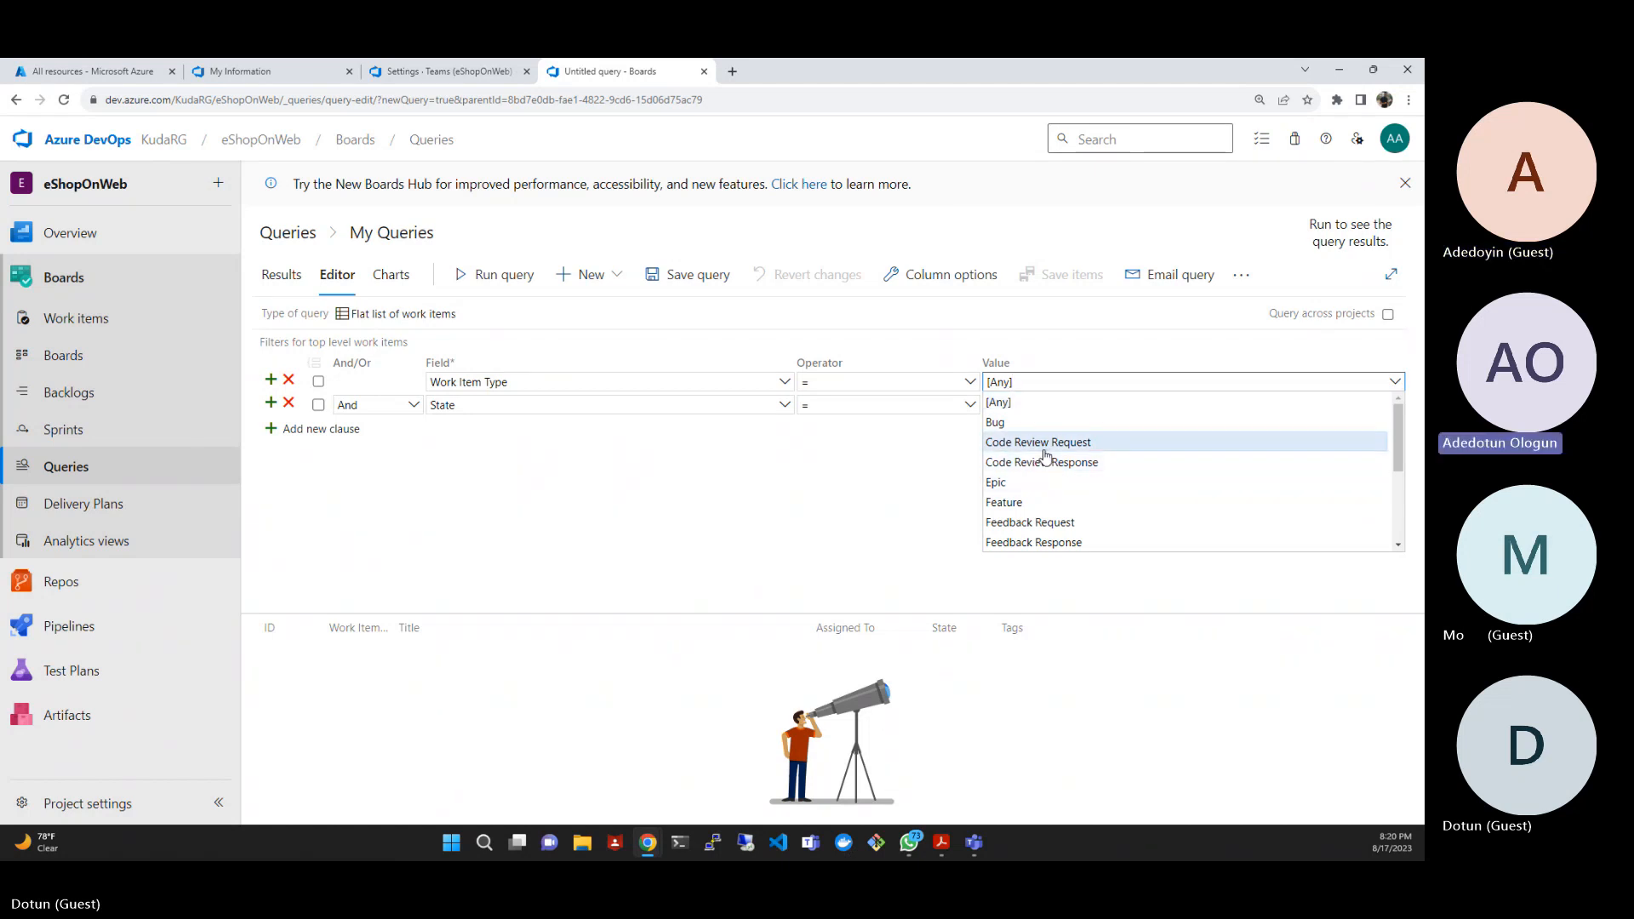
scroll(1047, 452, down, 1)
scroll(1047, 460, down, 2)
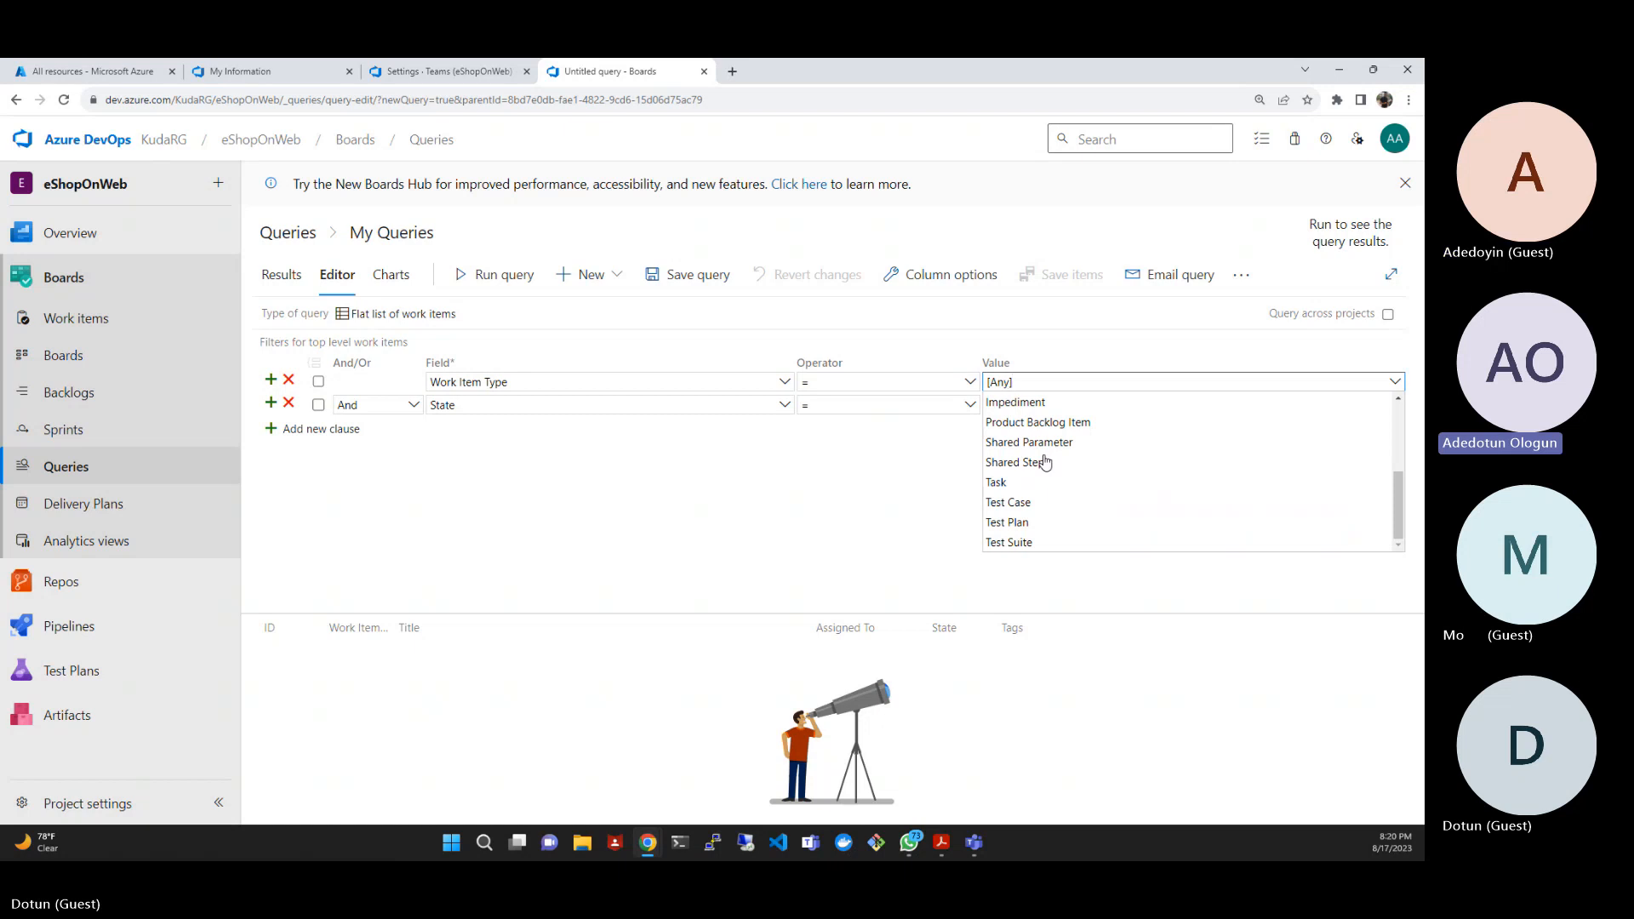
scroll(1047, 461, up, 1)
scroll(1047, 460, up, 3)
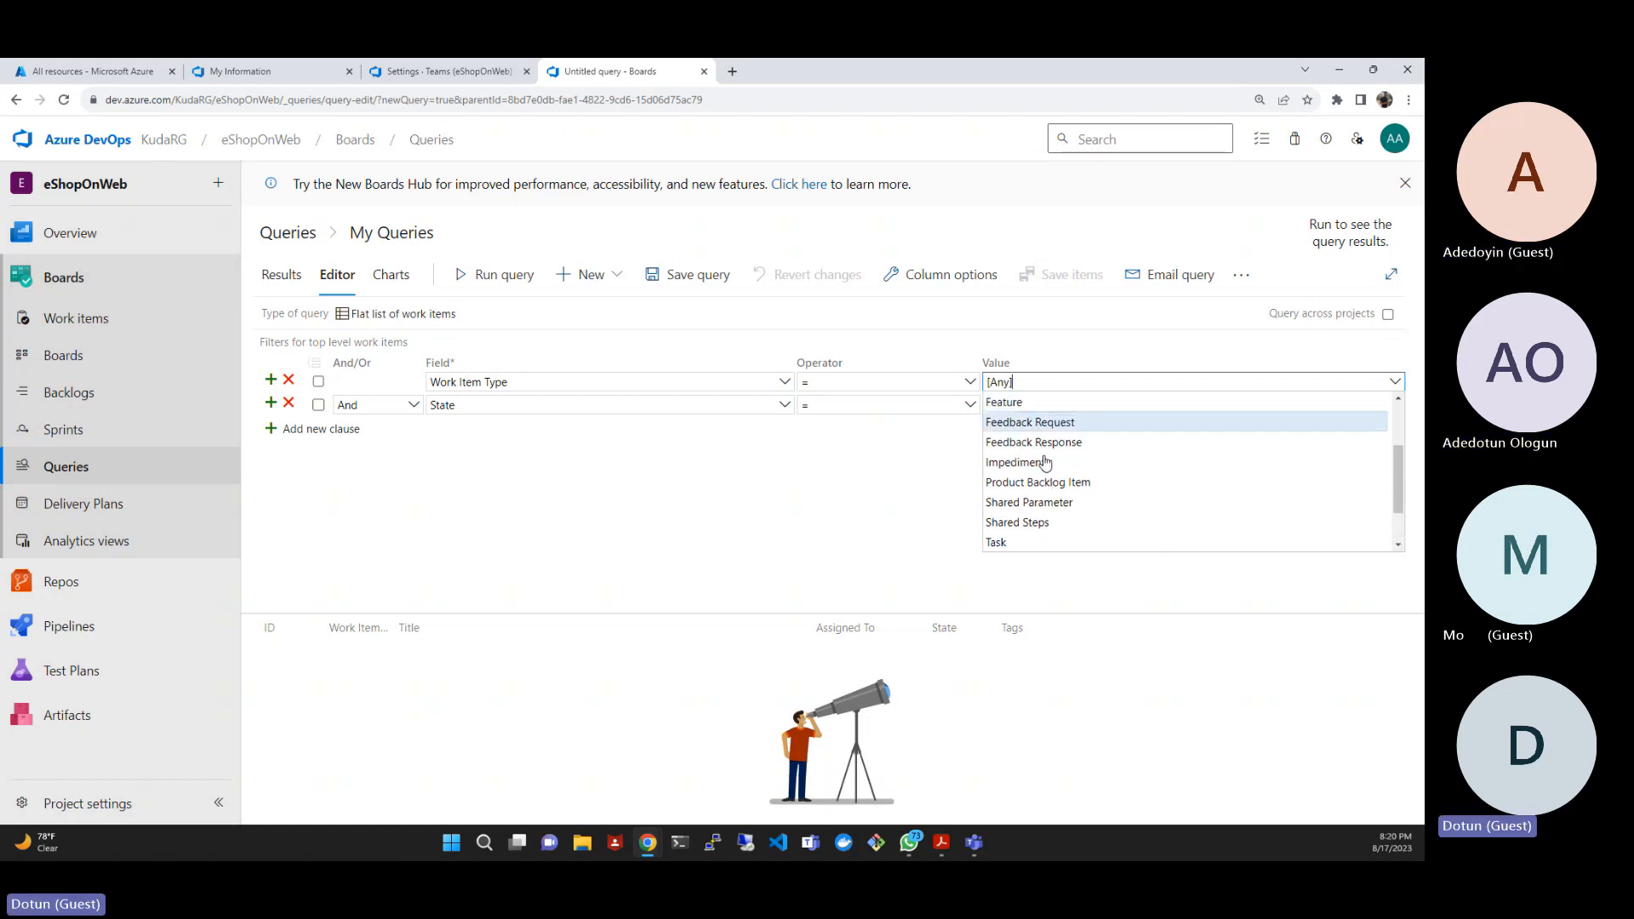
scroll(1047, 463, up, 4)
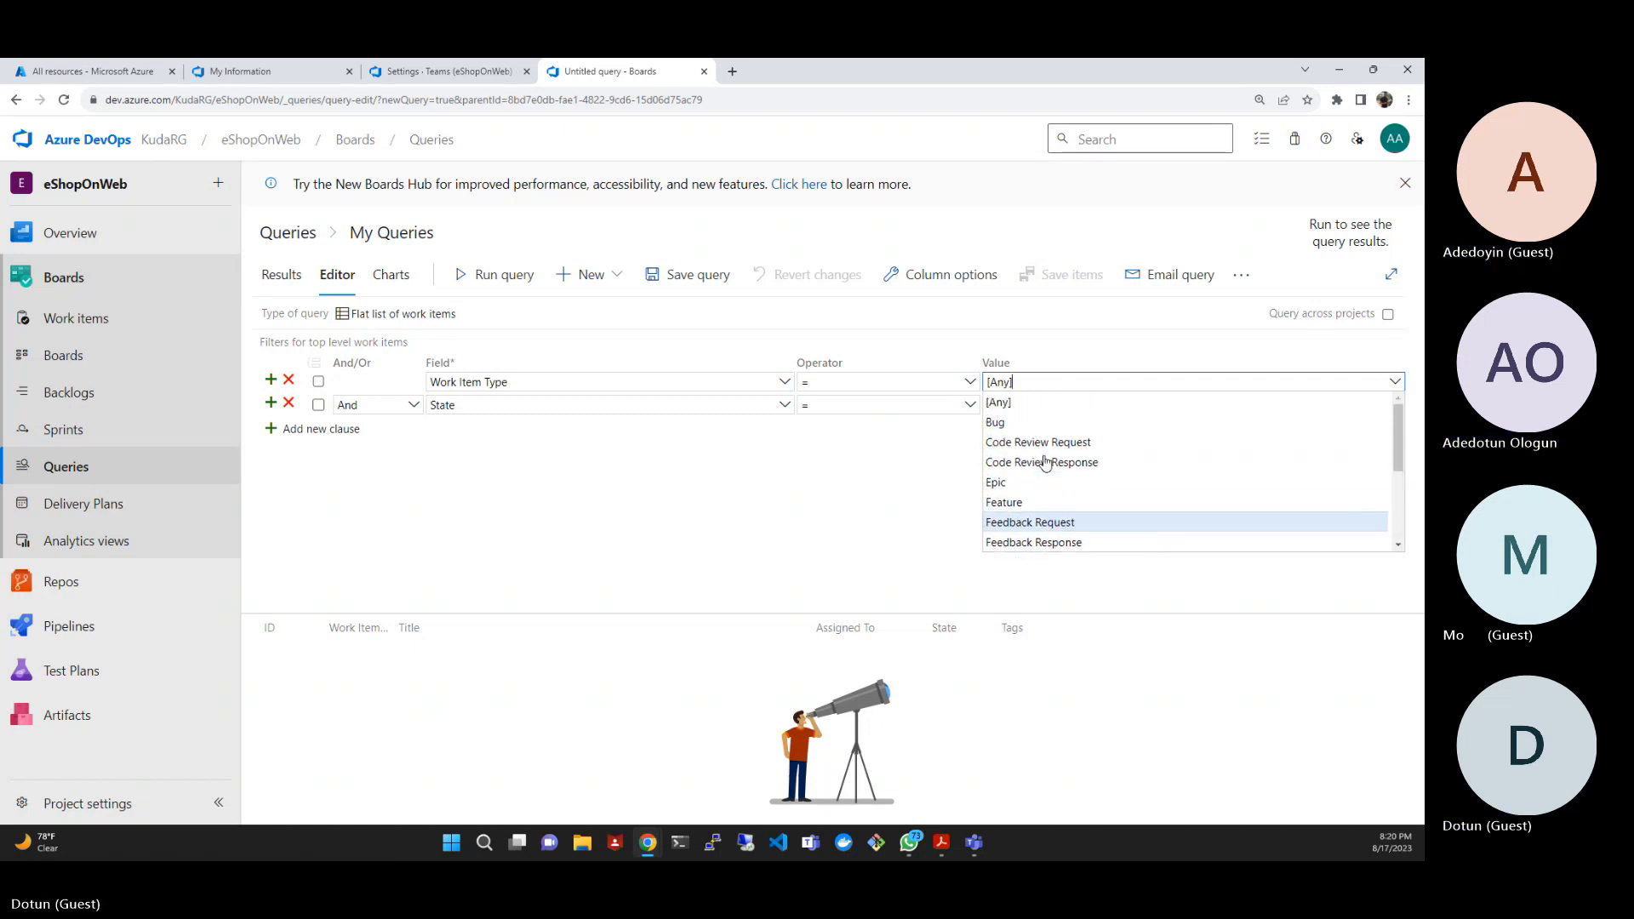
scroll(1046, 461, down, 8)
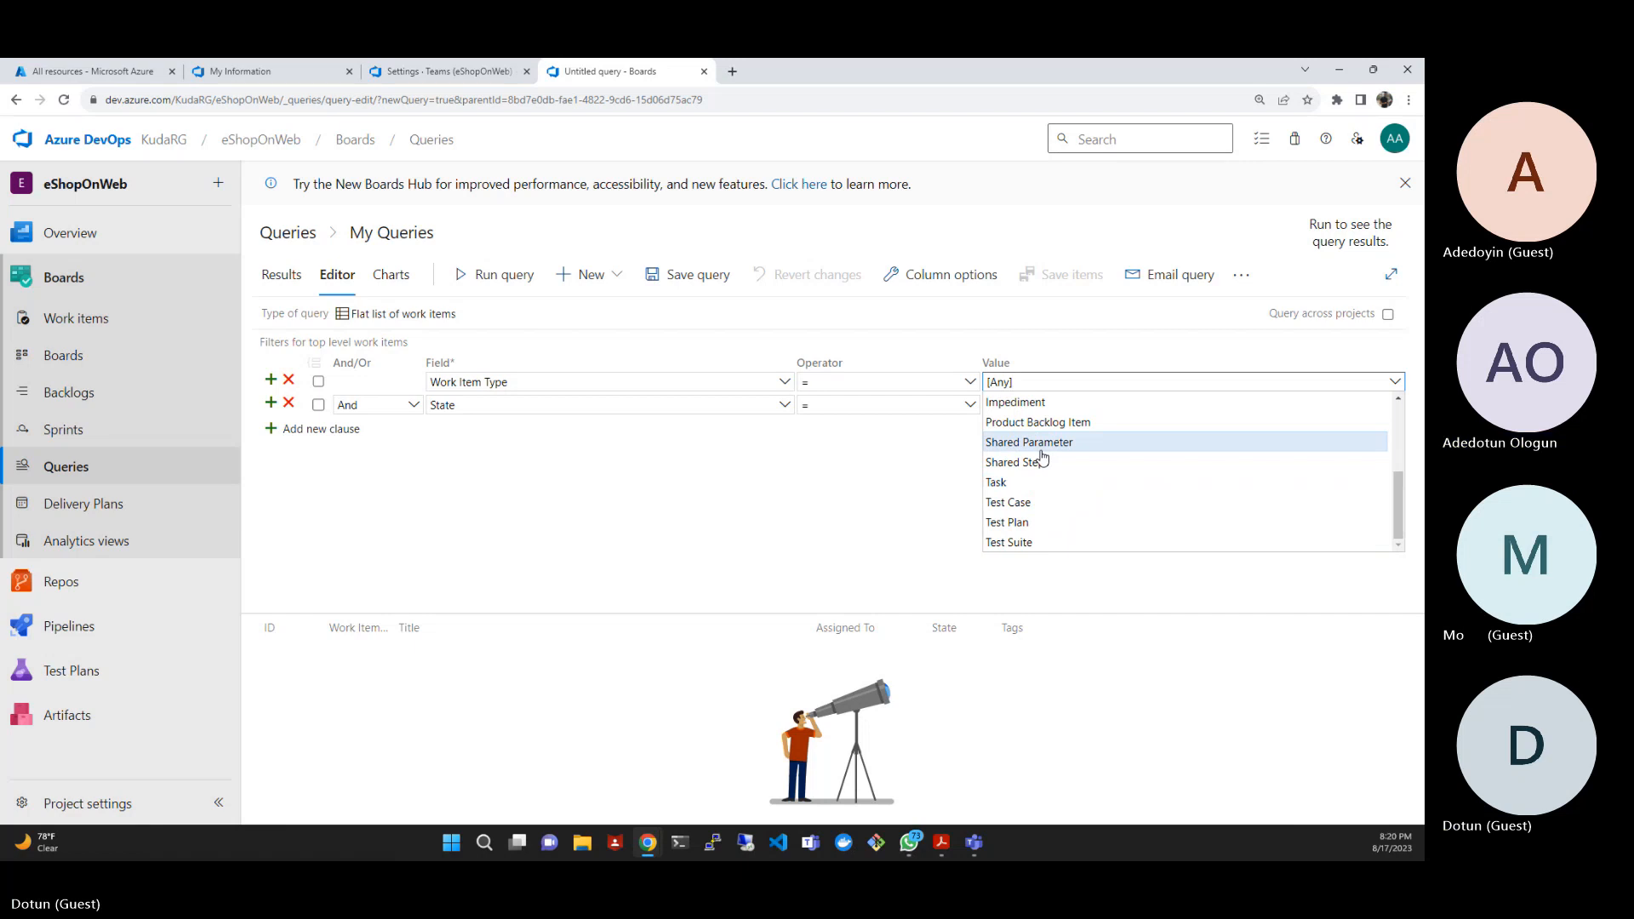
key(BackSpace)
key(BackSpace)
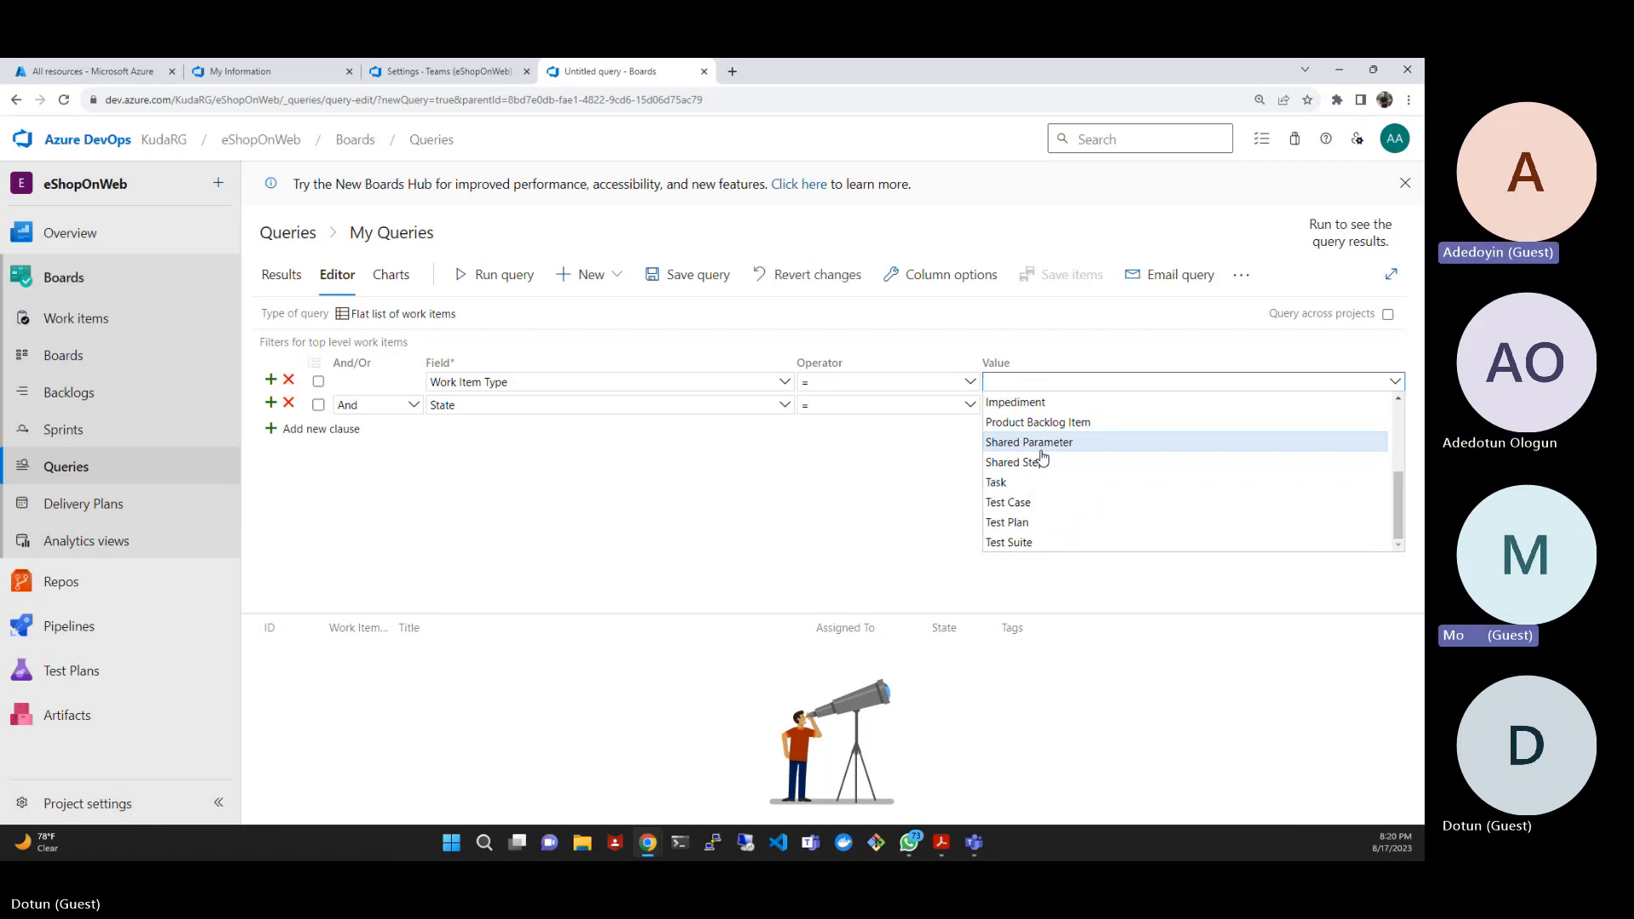
text(wo)
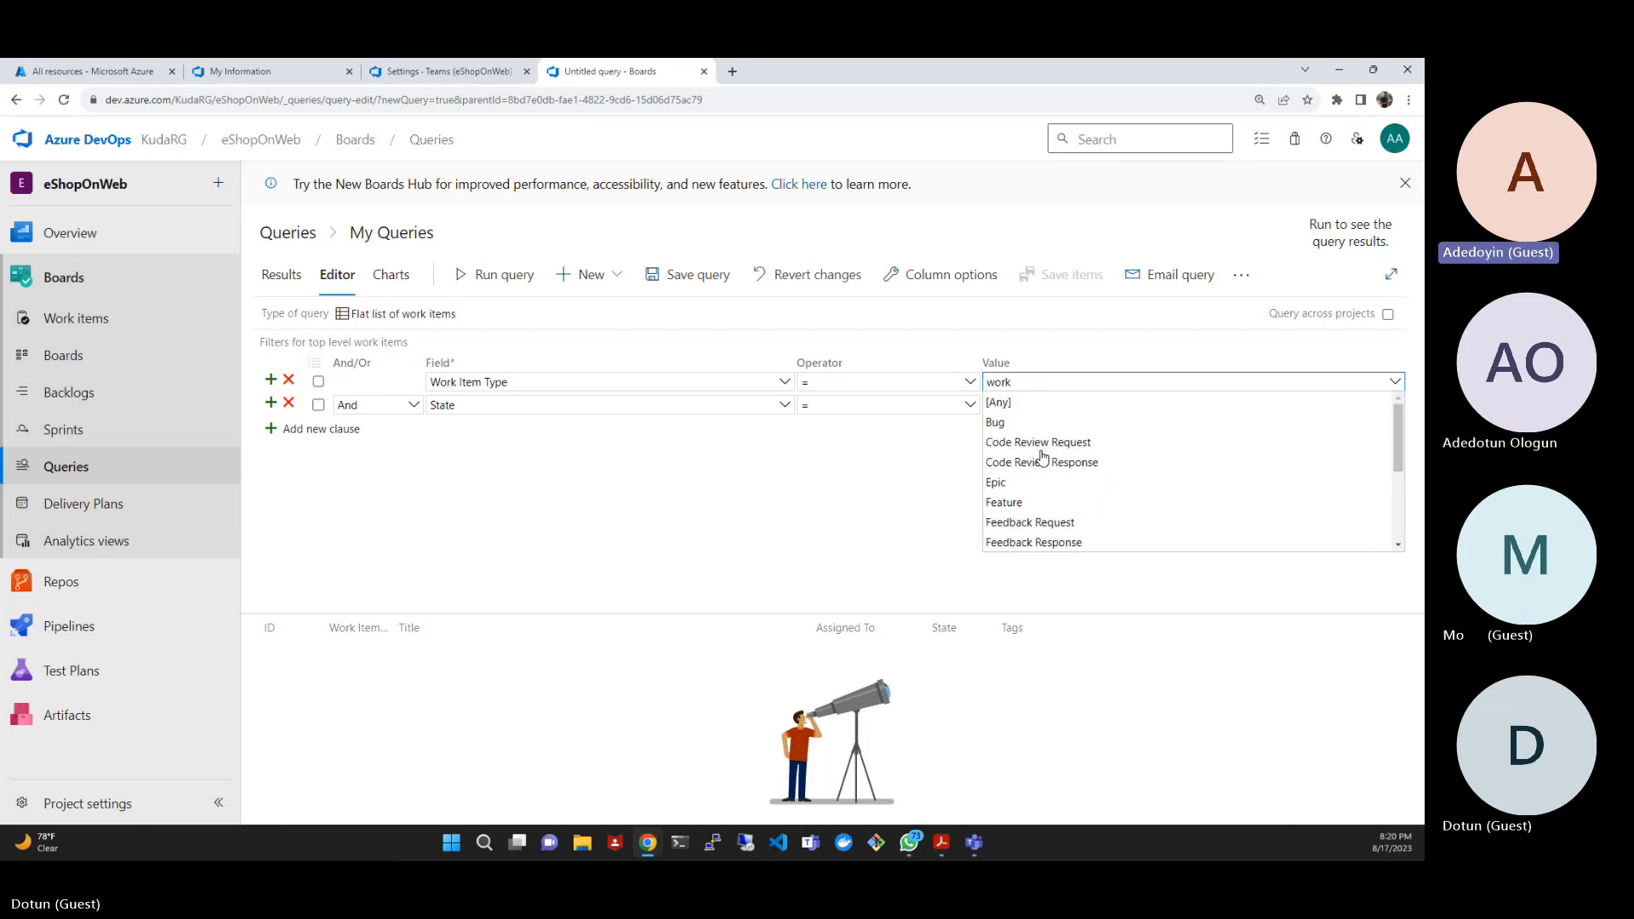
text(rk )
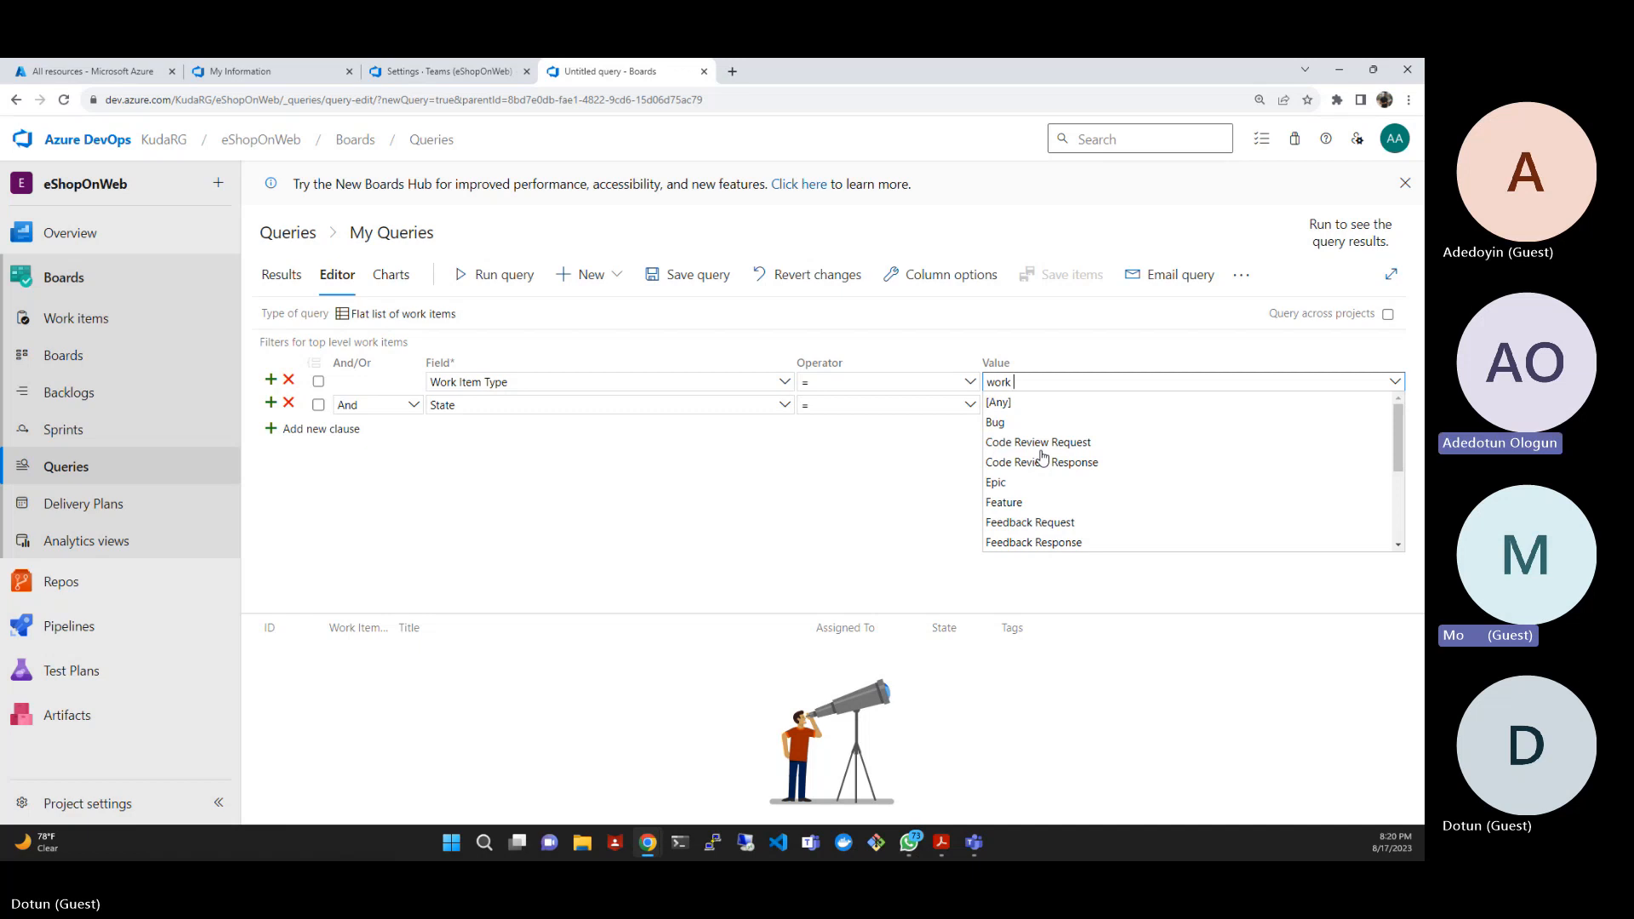
text(Item)
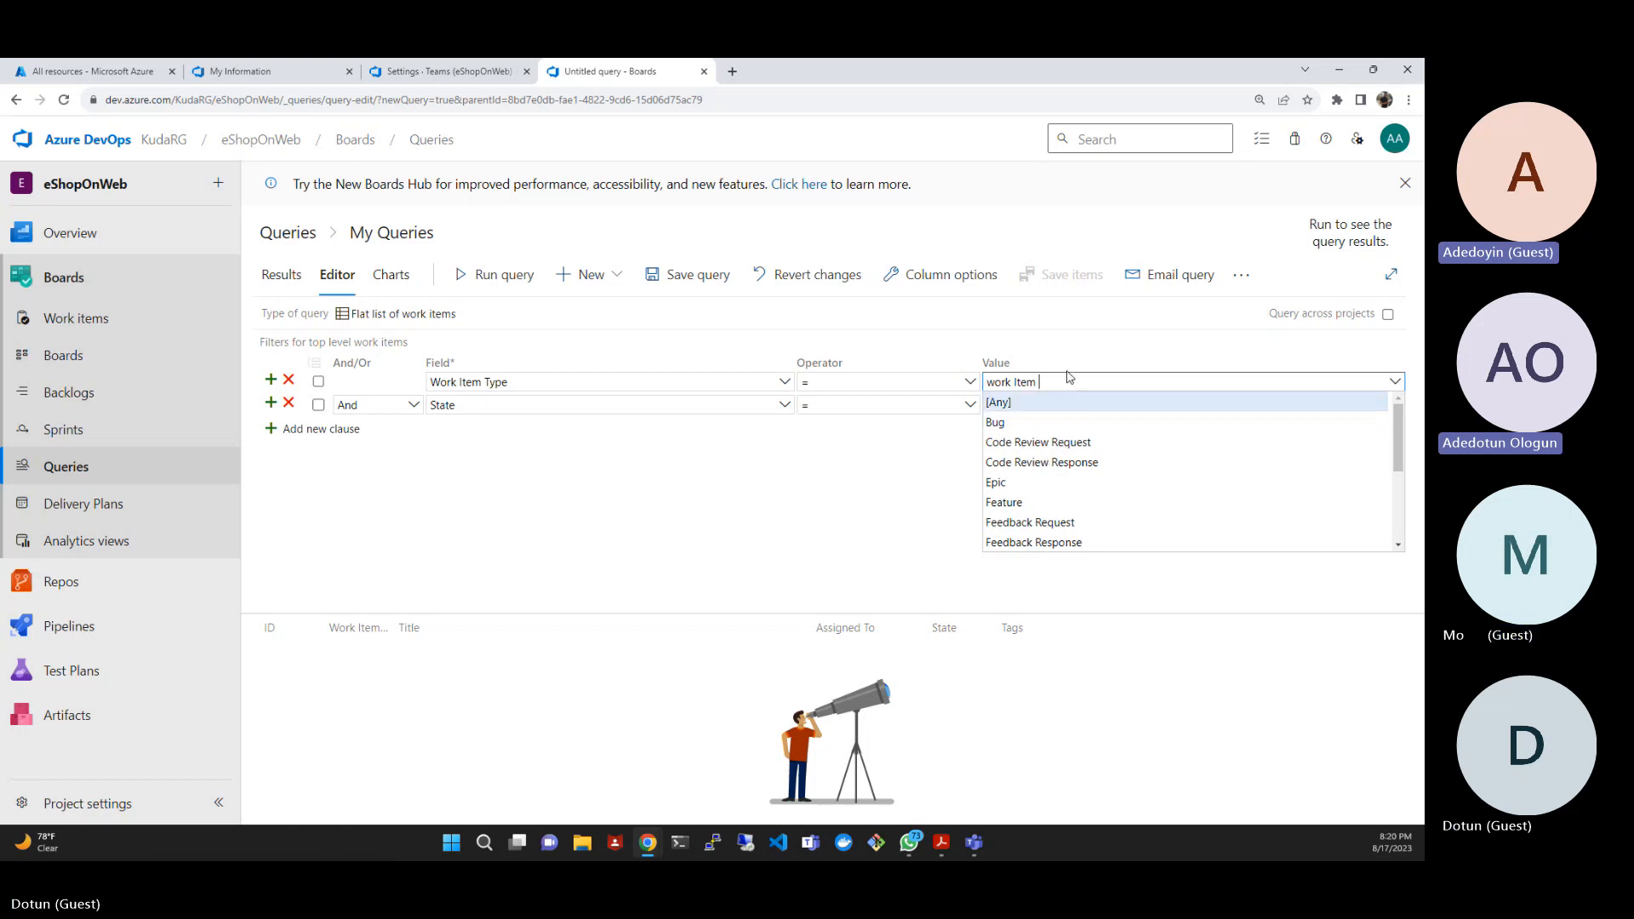
key(Return)
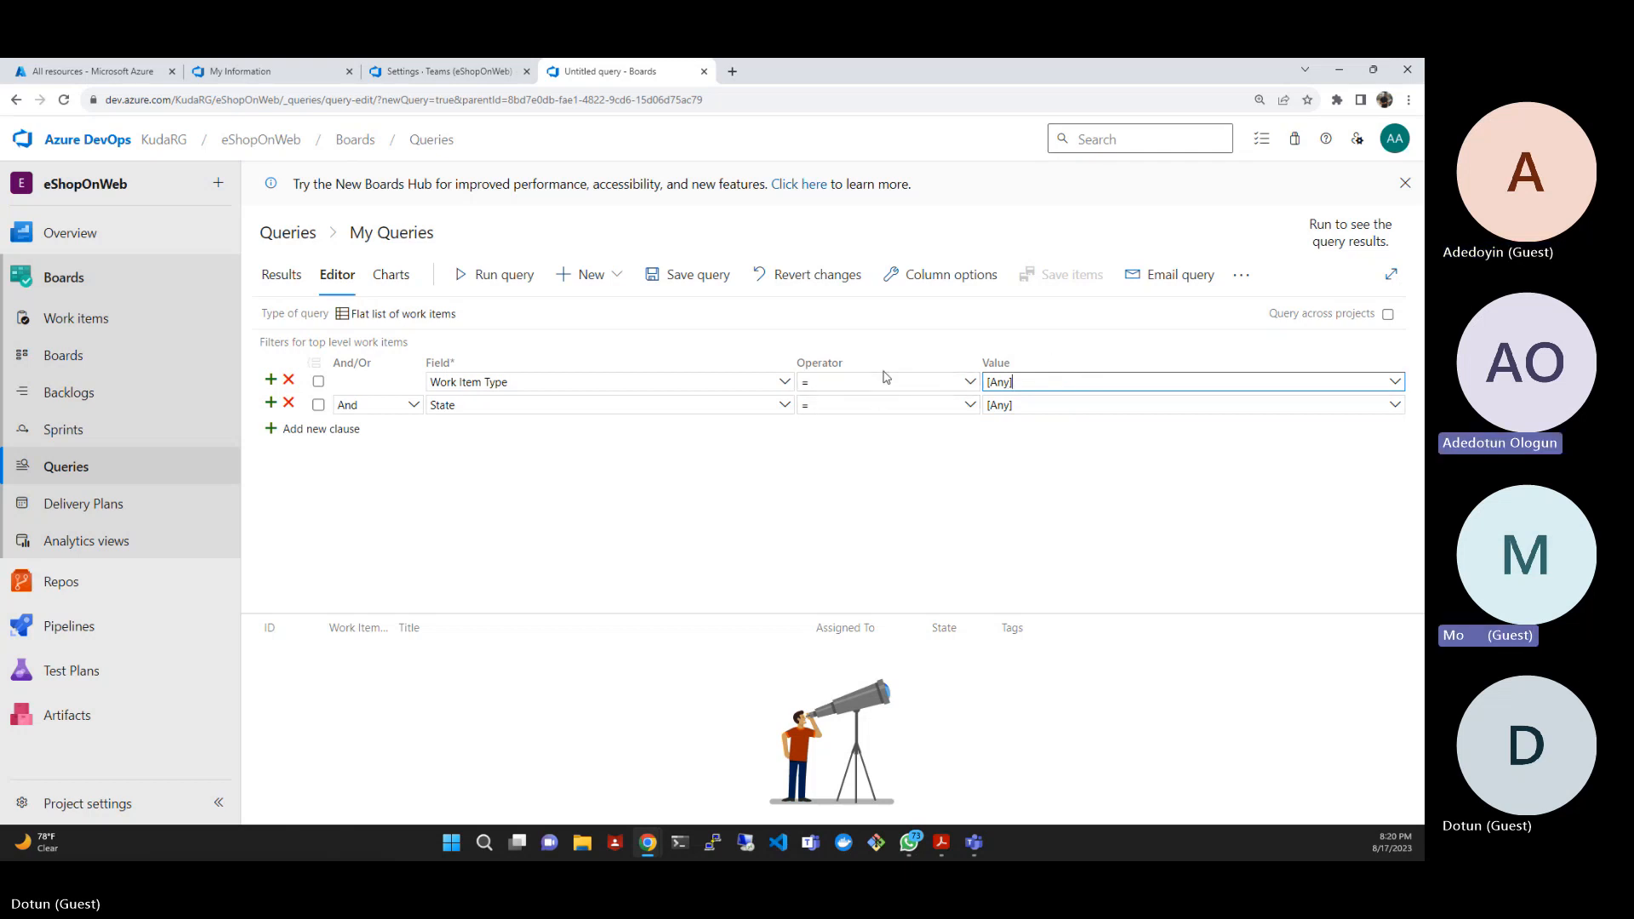
- Set the value of the query's Work Item Type clause to Task, keeping the clause's field as it is
click(1394, 382)
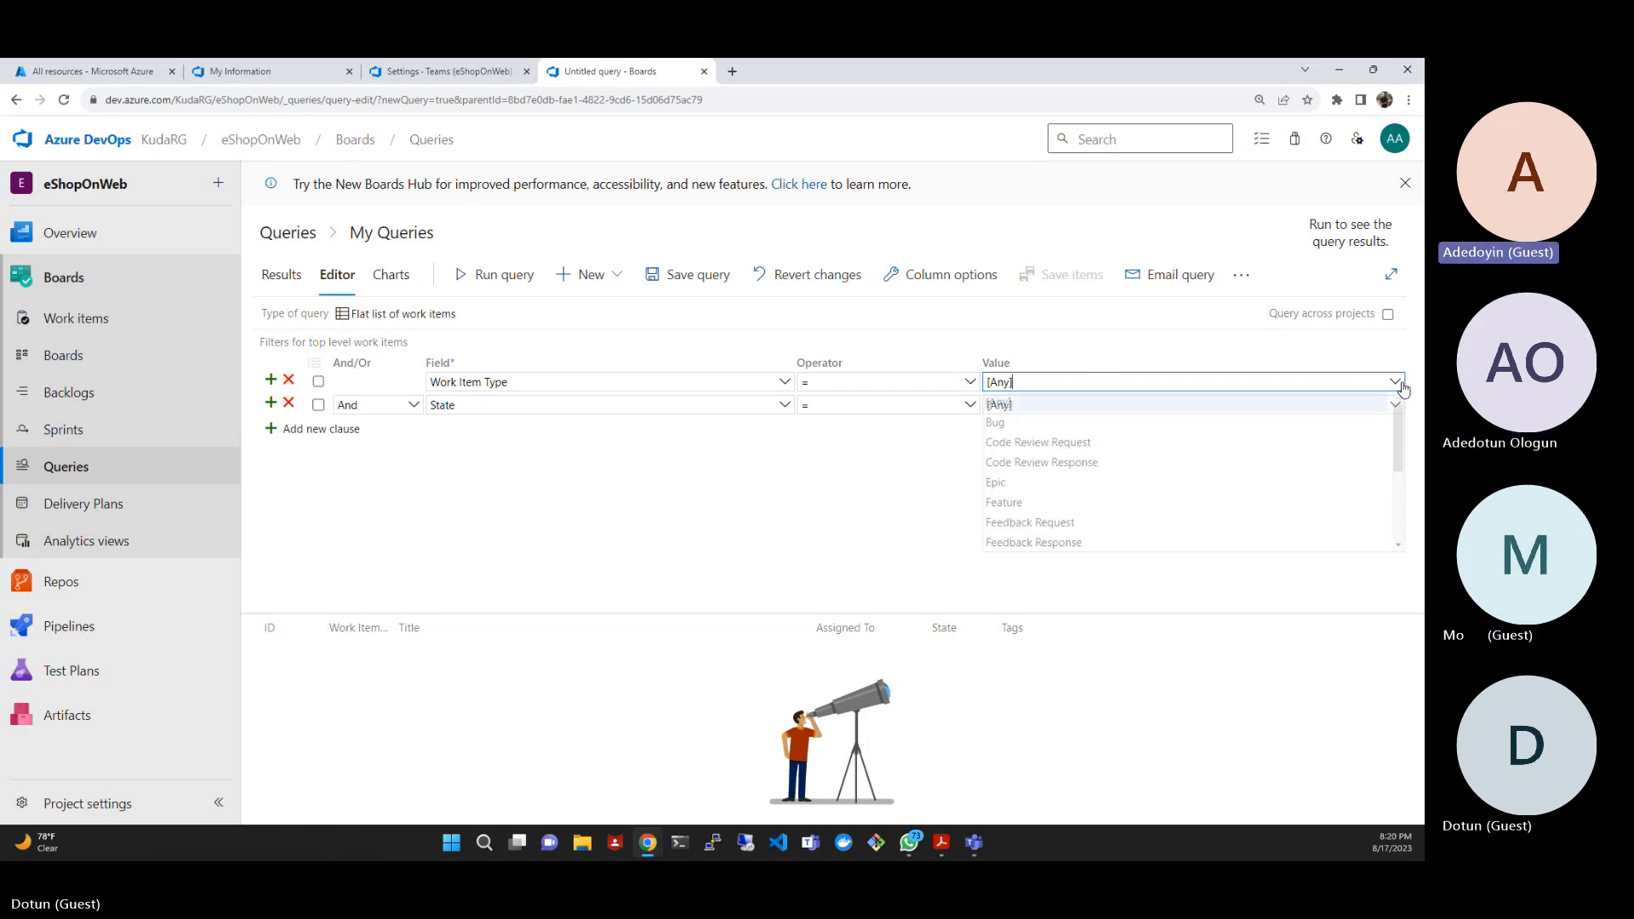
scroll(1235, 464, down, 3)
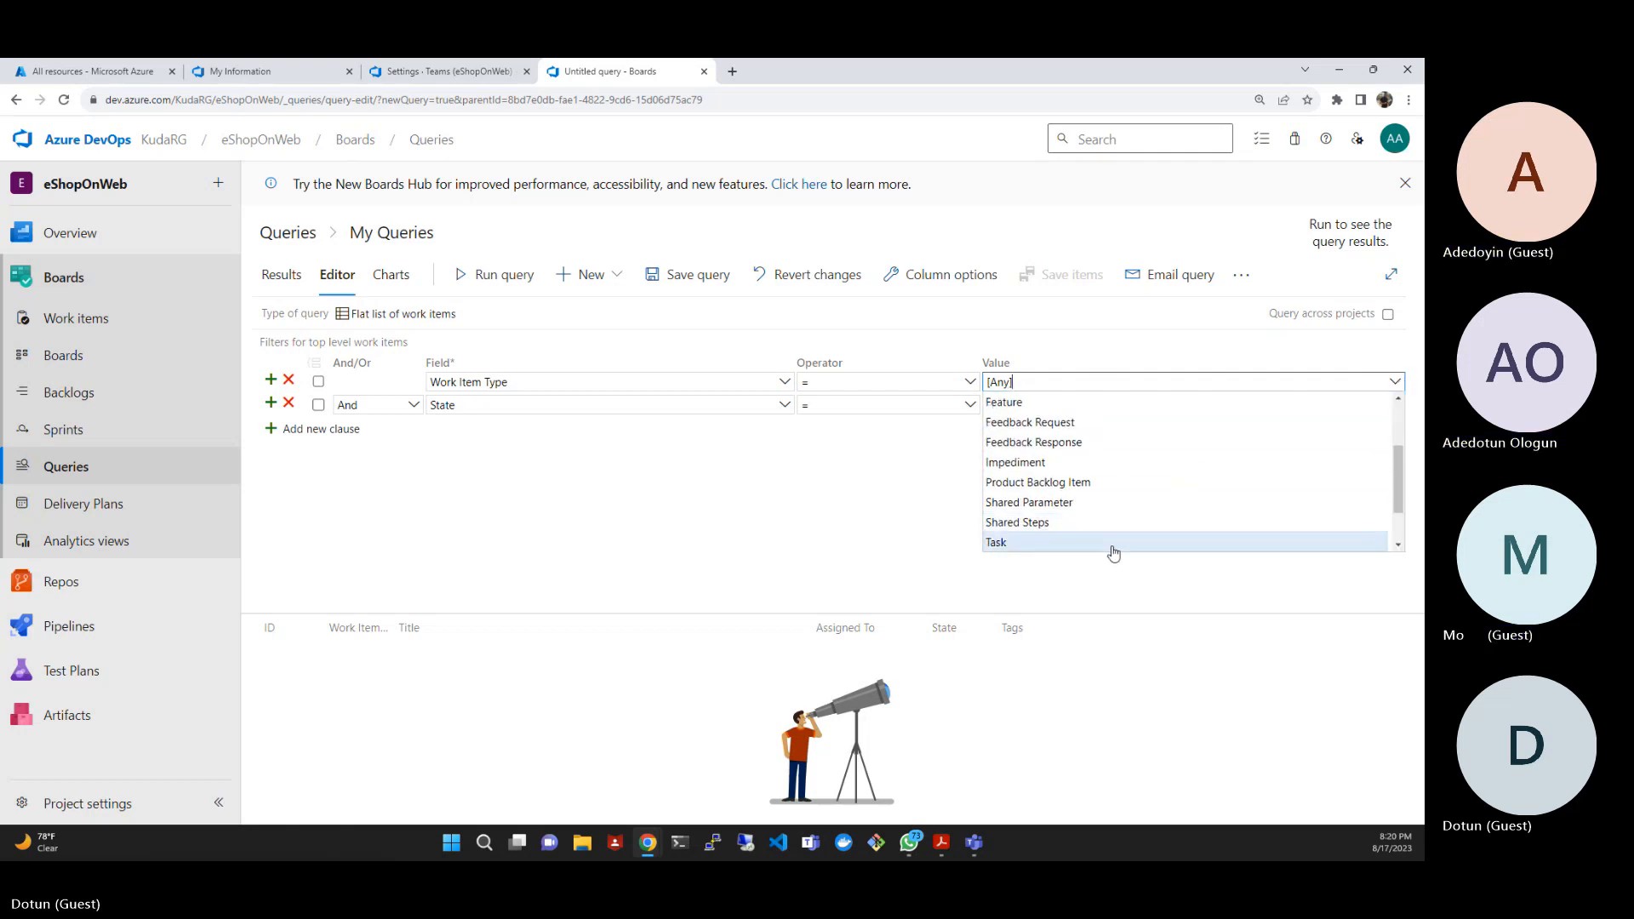
click(1114, 546)
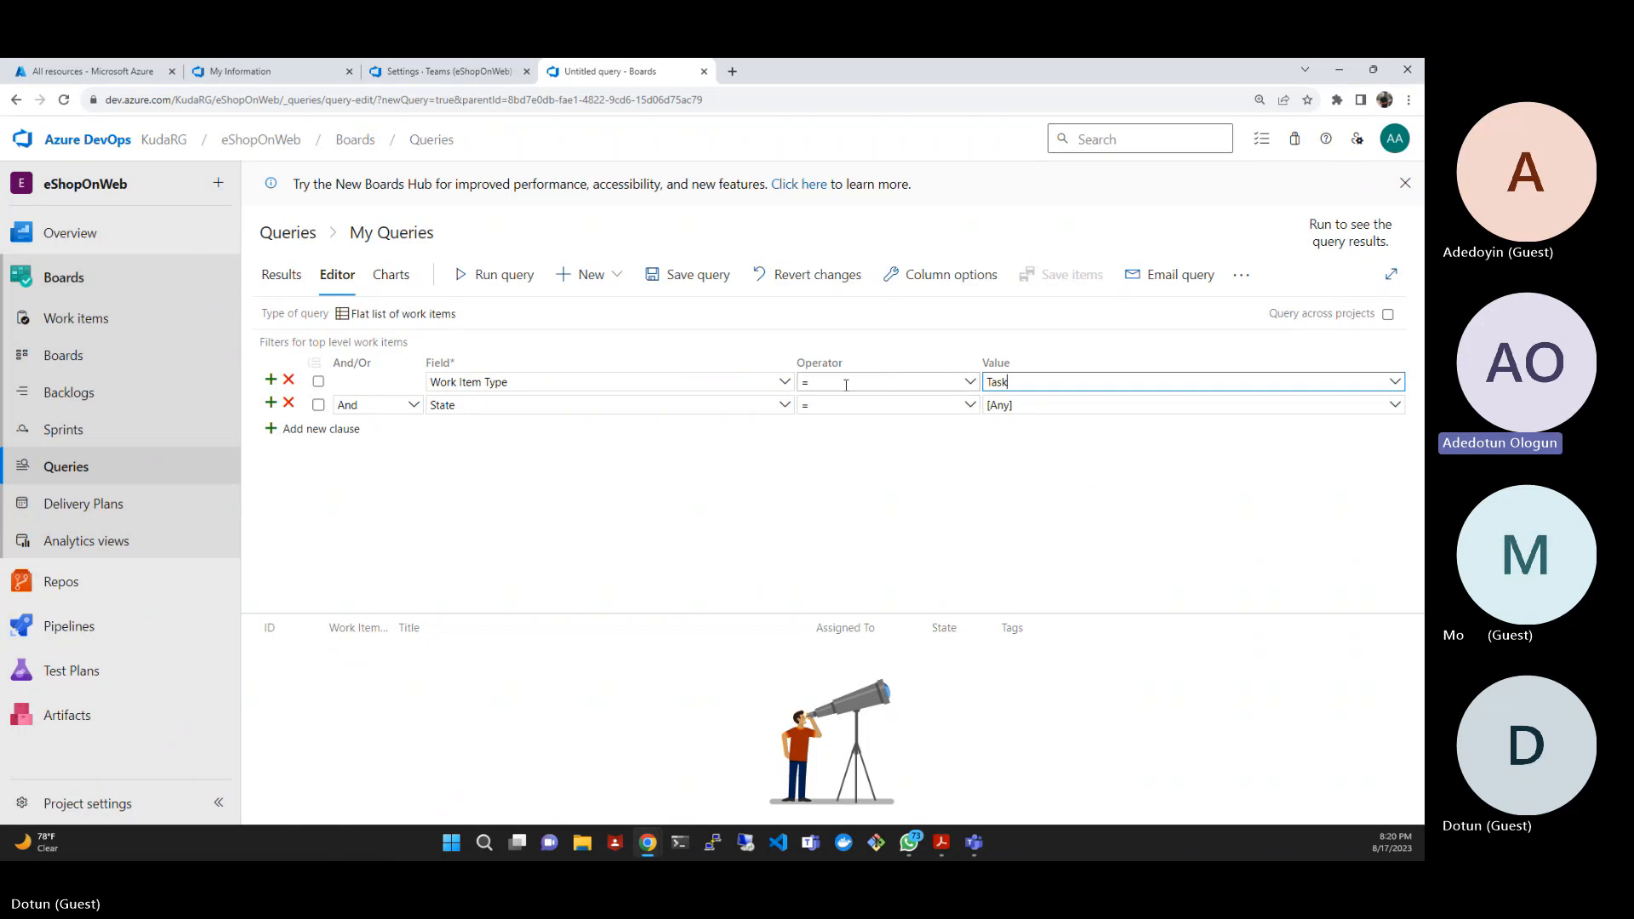
click(787, 383)
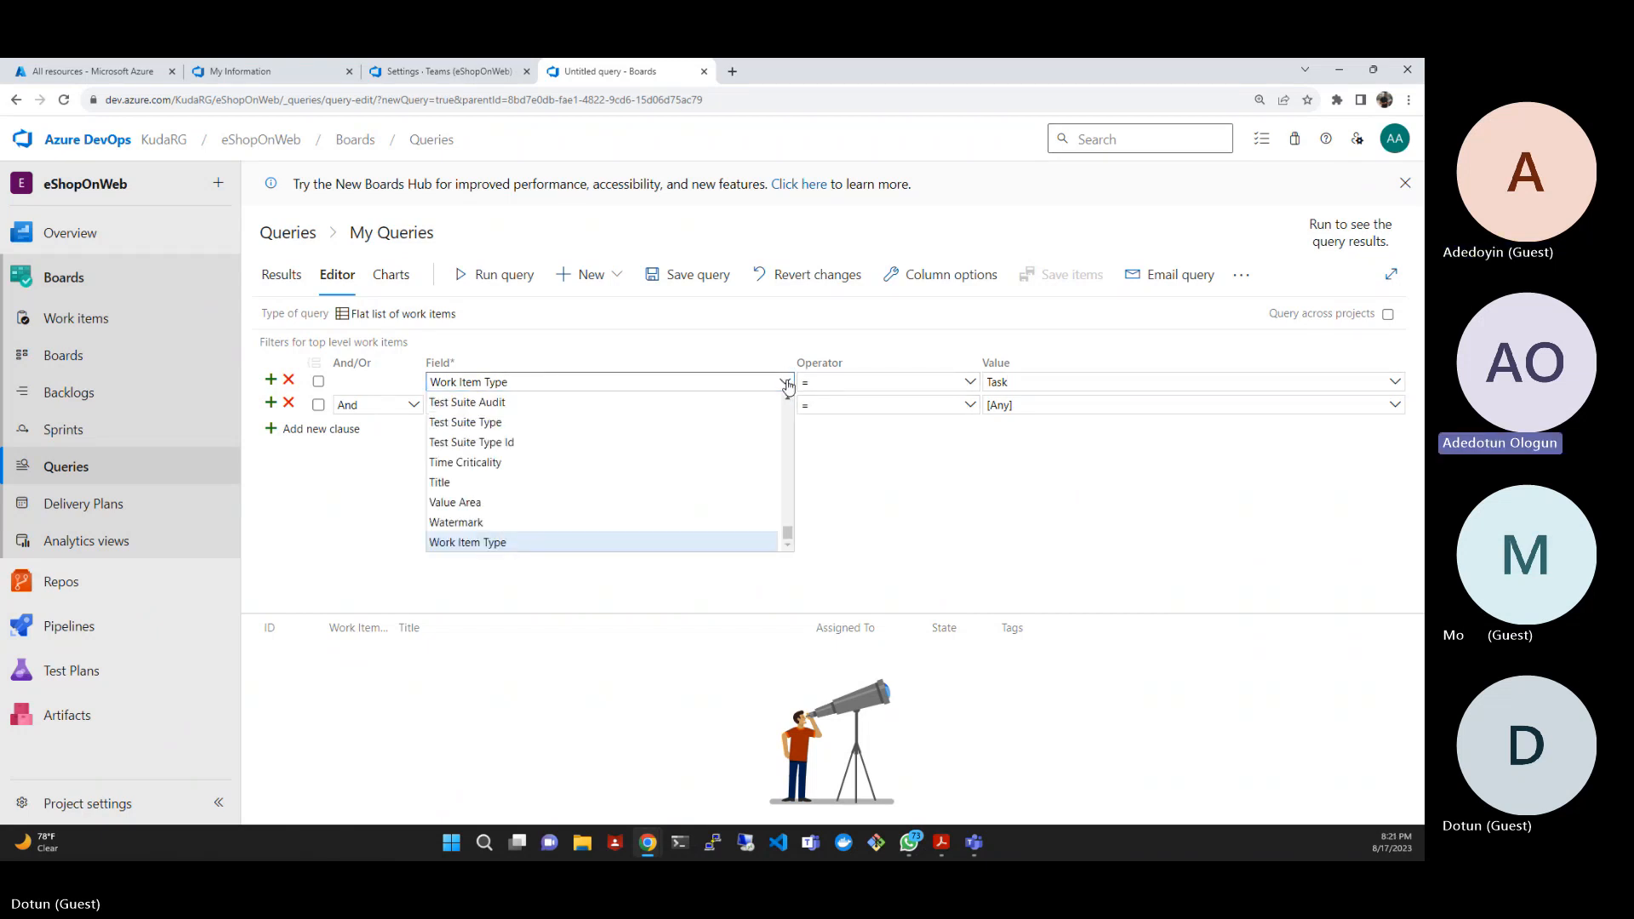
click(908, 484)
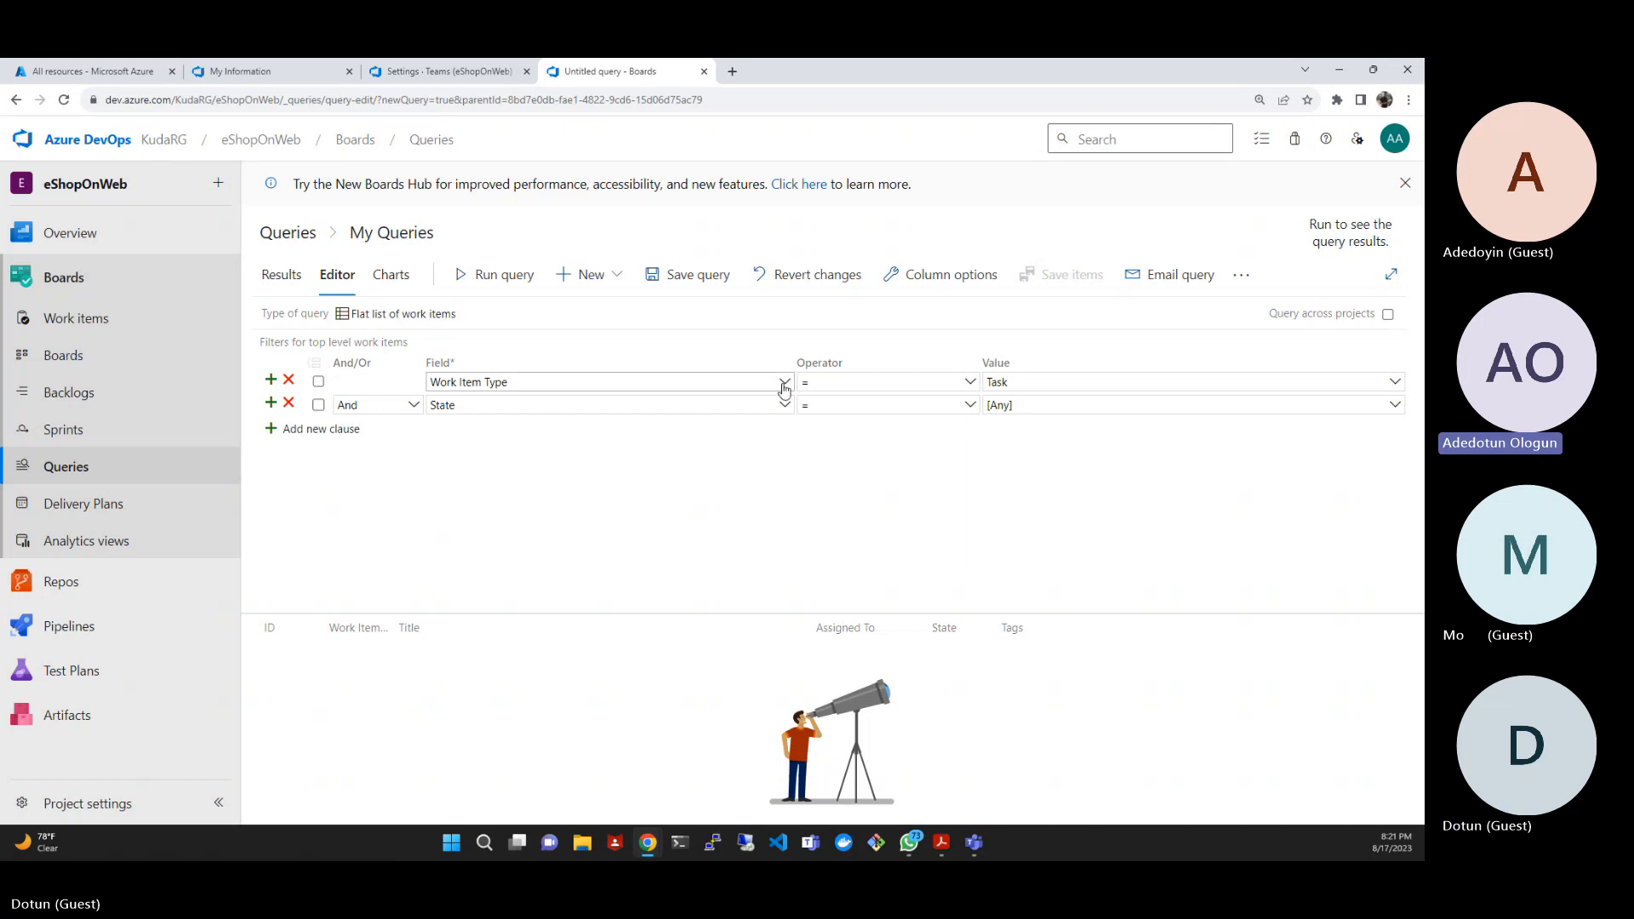
click(715, 382)
scroll(681, 471, up, 10)
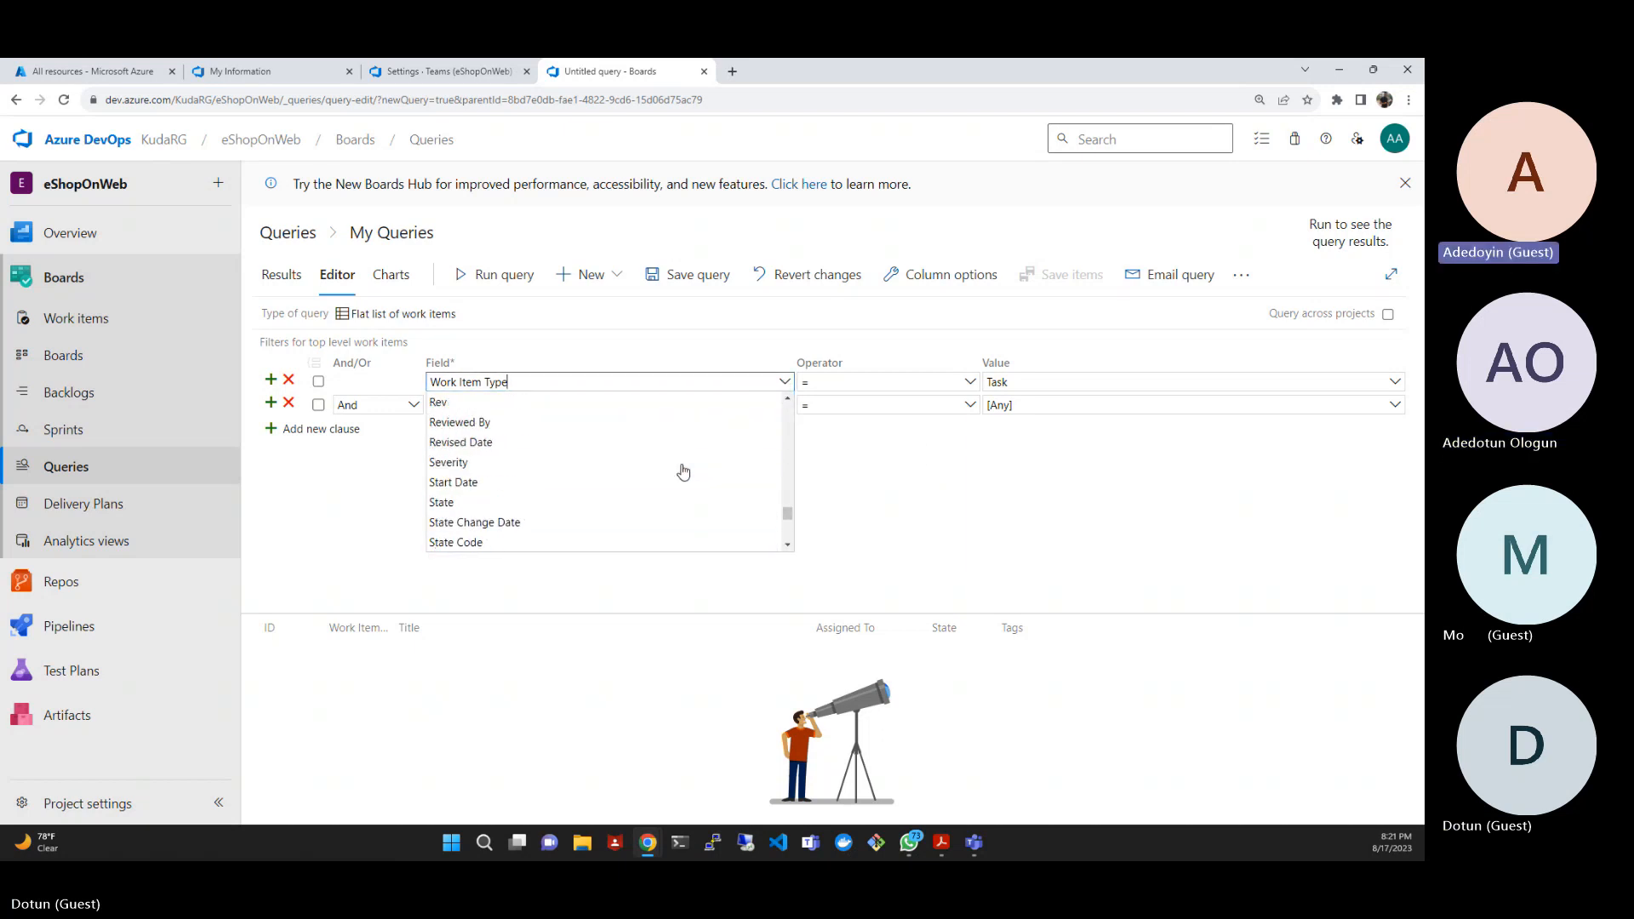
click(996, 477)
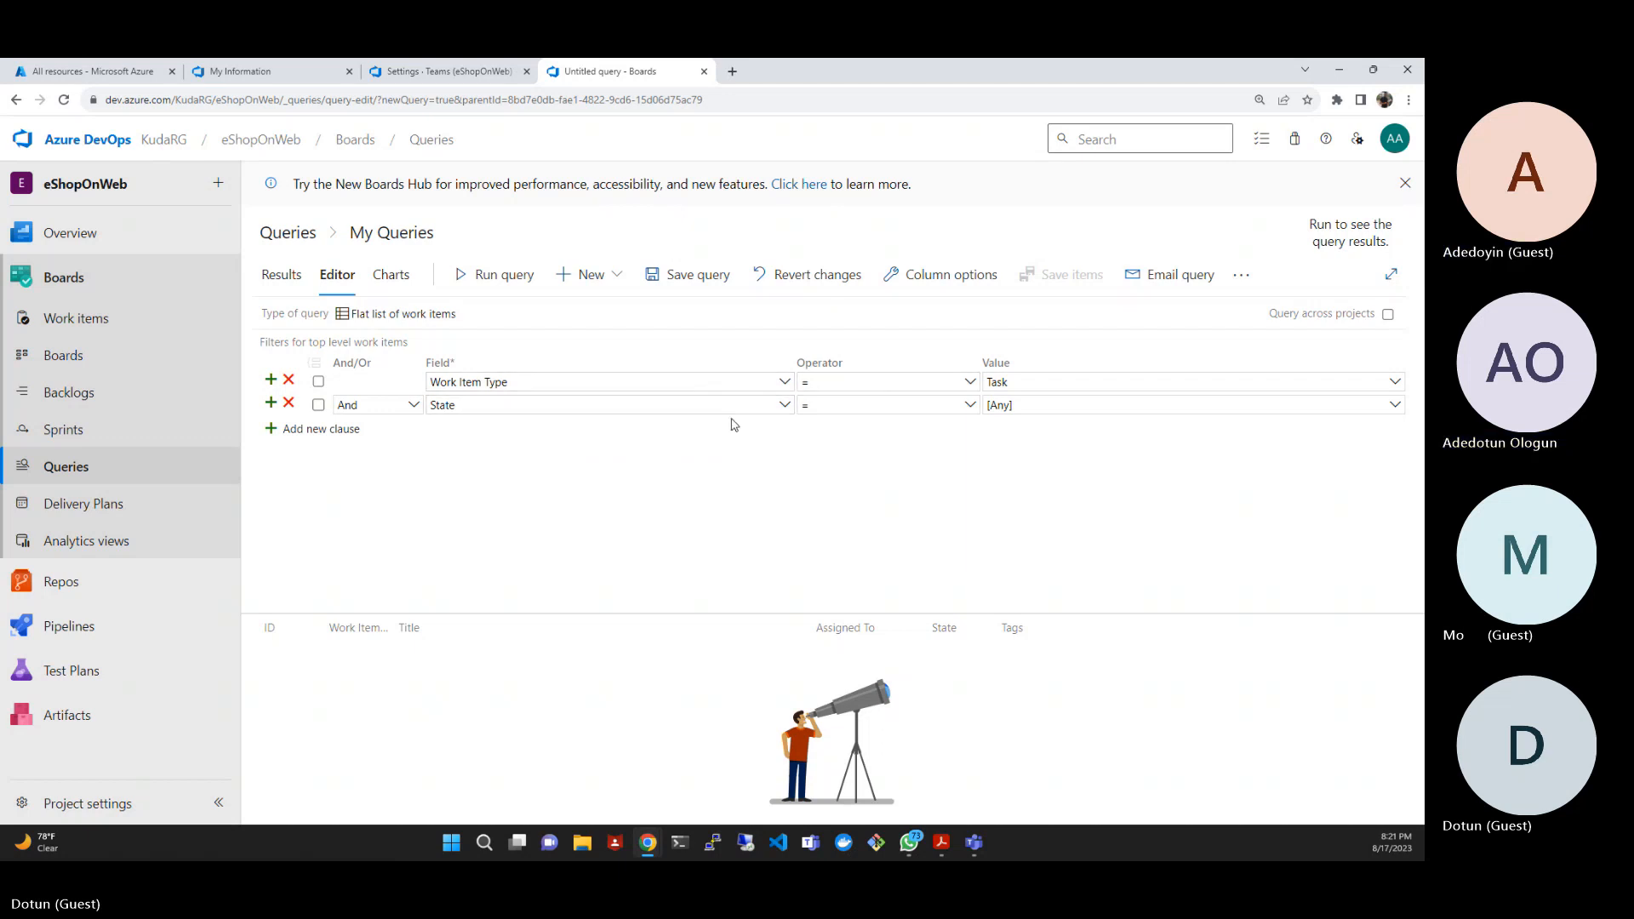
- Change the second clause's field to Area Path and set its value to eShopOnWeb\EShop-Web
click(785, 406)
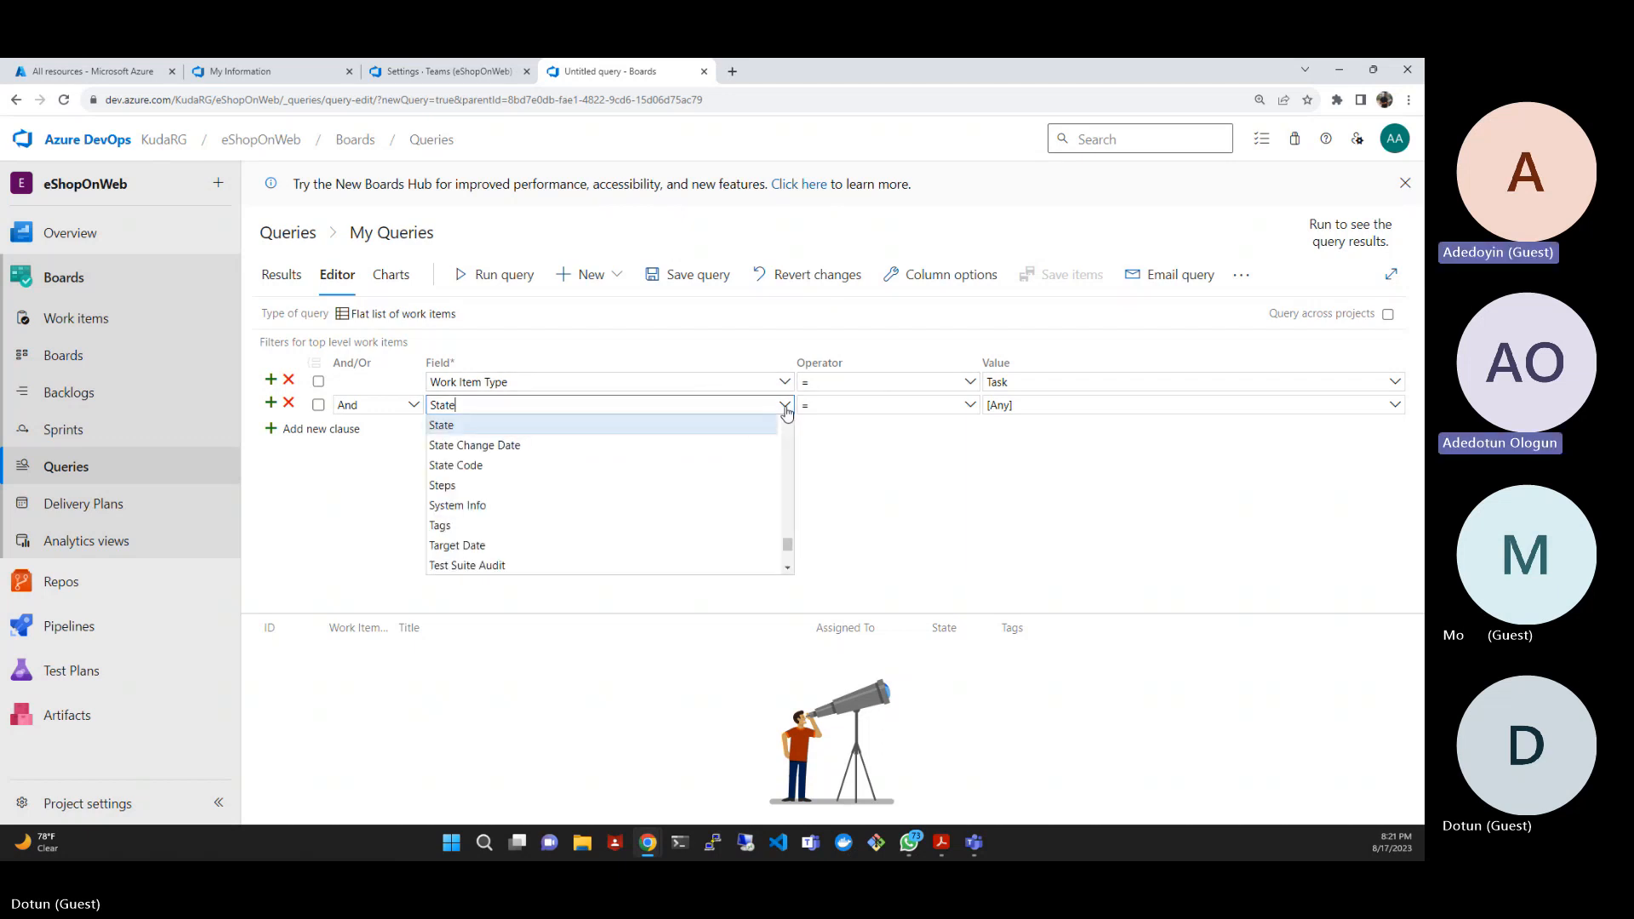
scroll(718, 468, down, 1)
scroll(717, 470, down, 1)
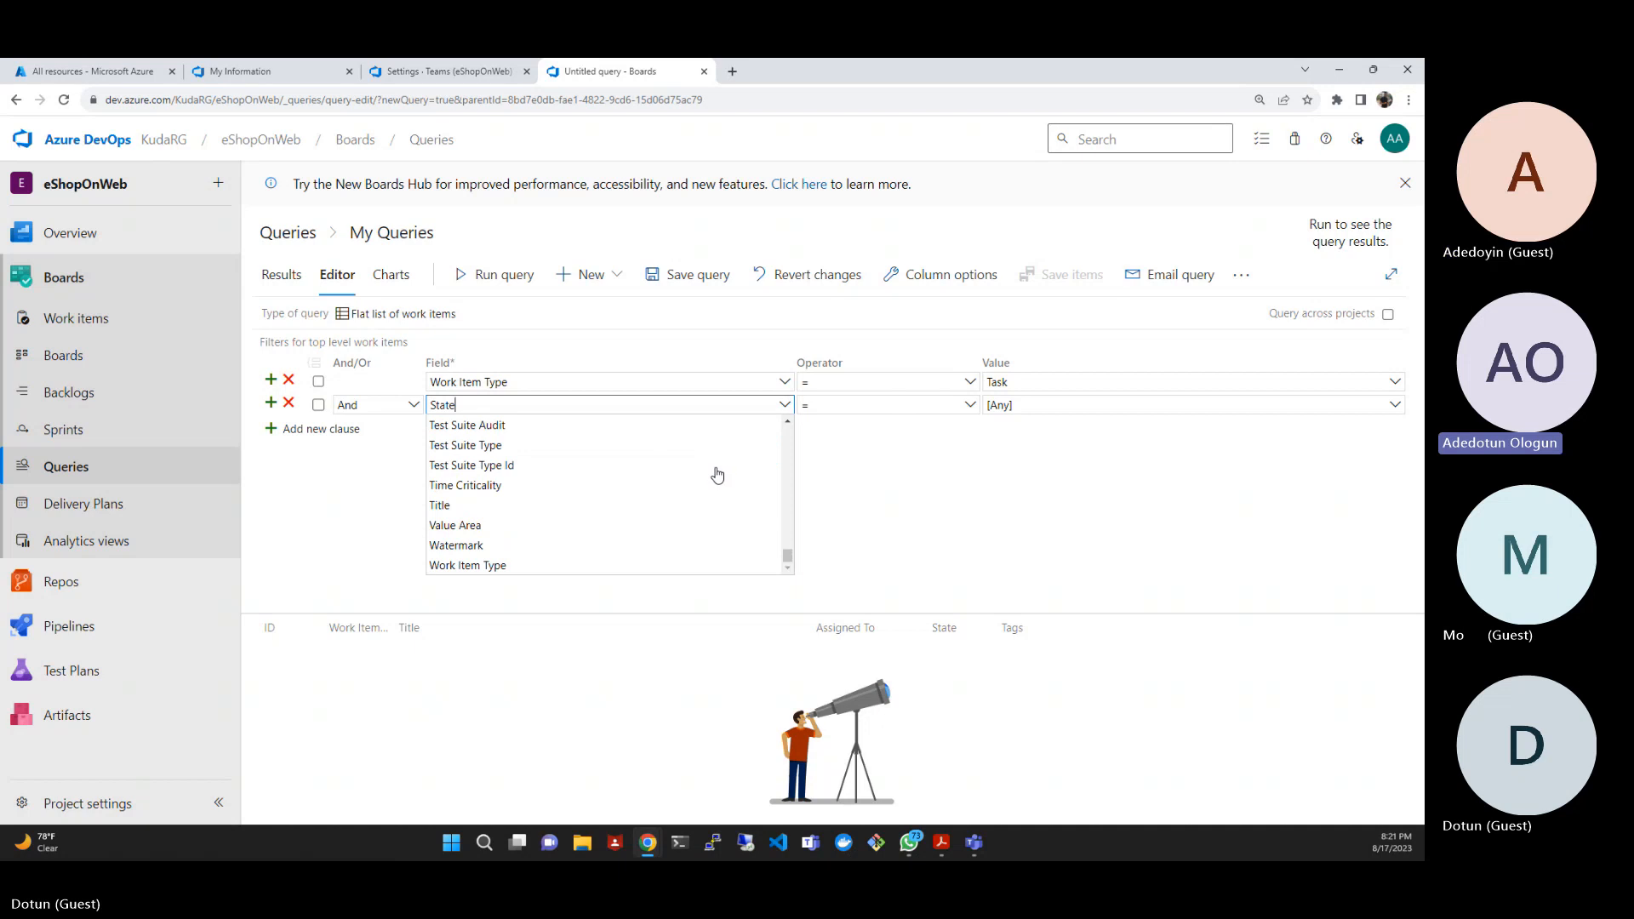
scroll(718, 473, up, 3)
scroll(718, 474, up, 6)
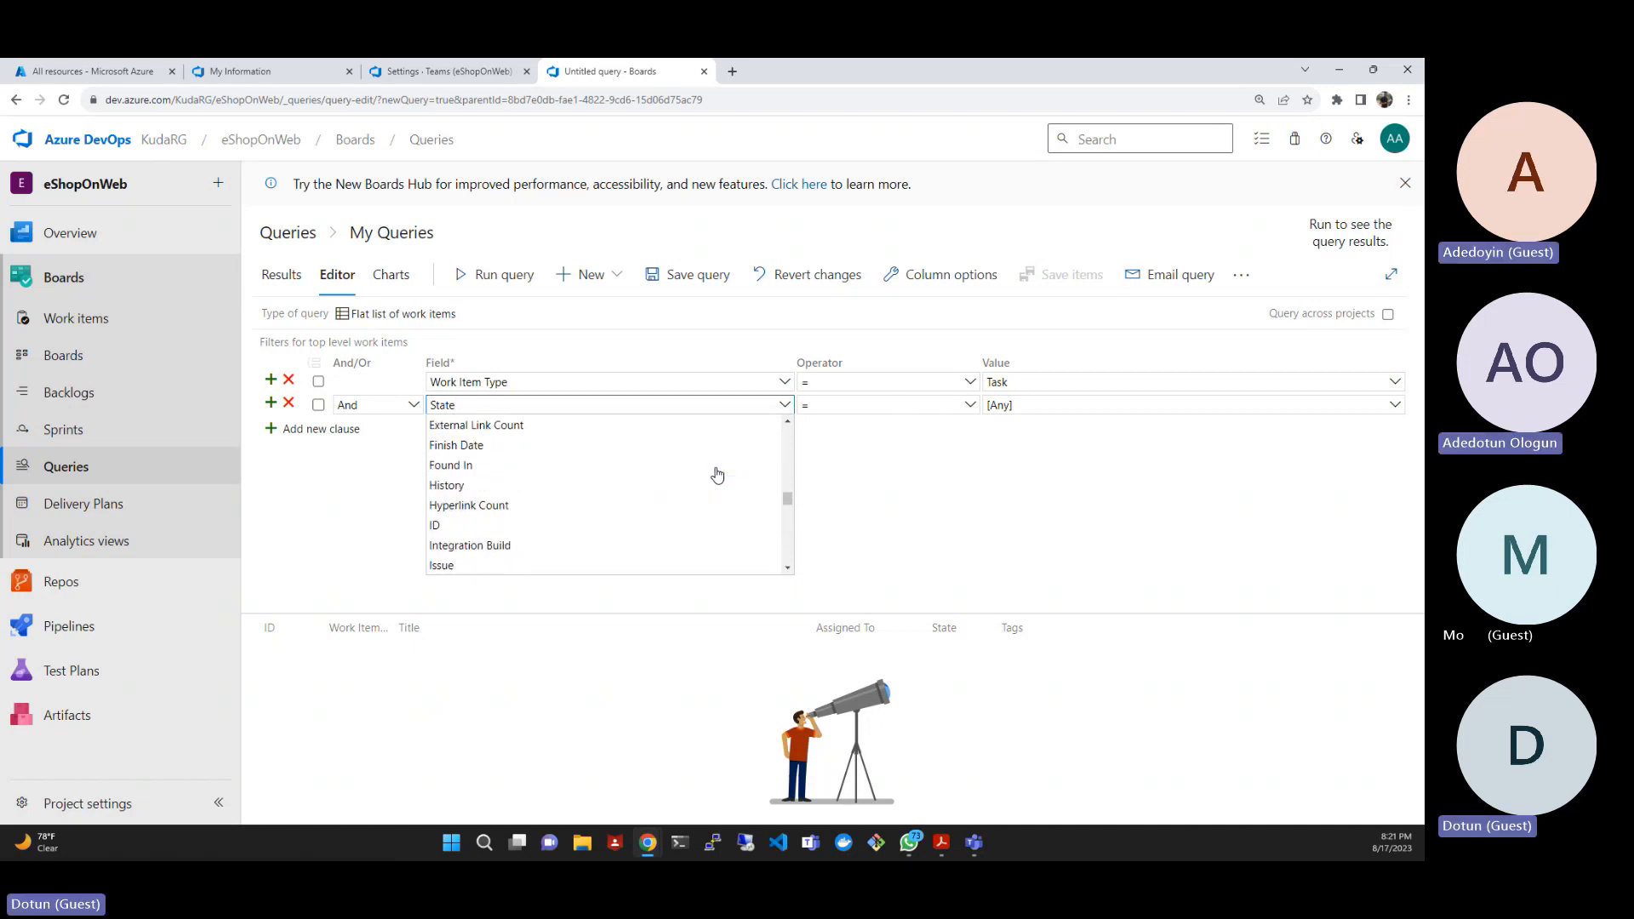
drag(787, 499, 788, 426)
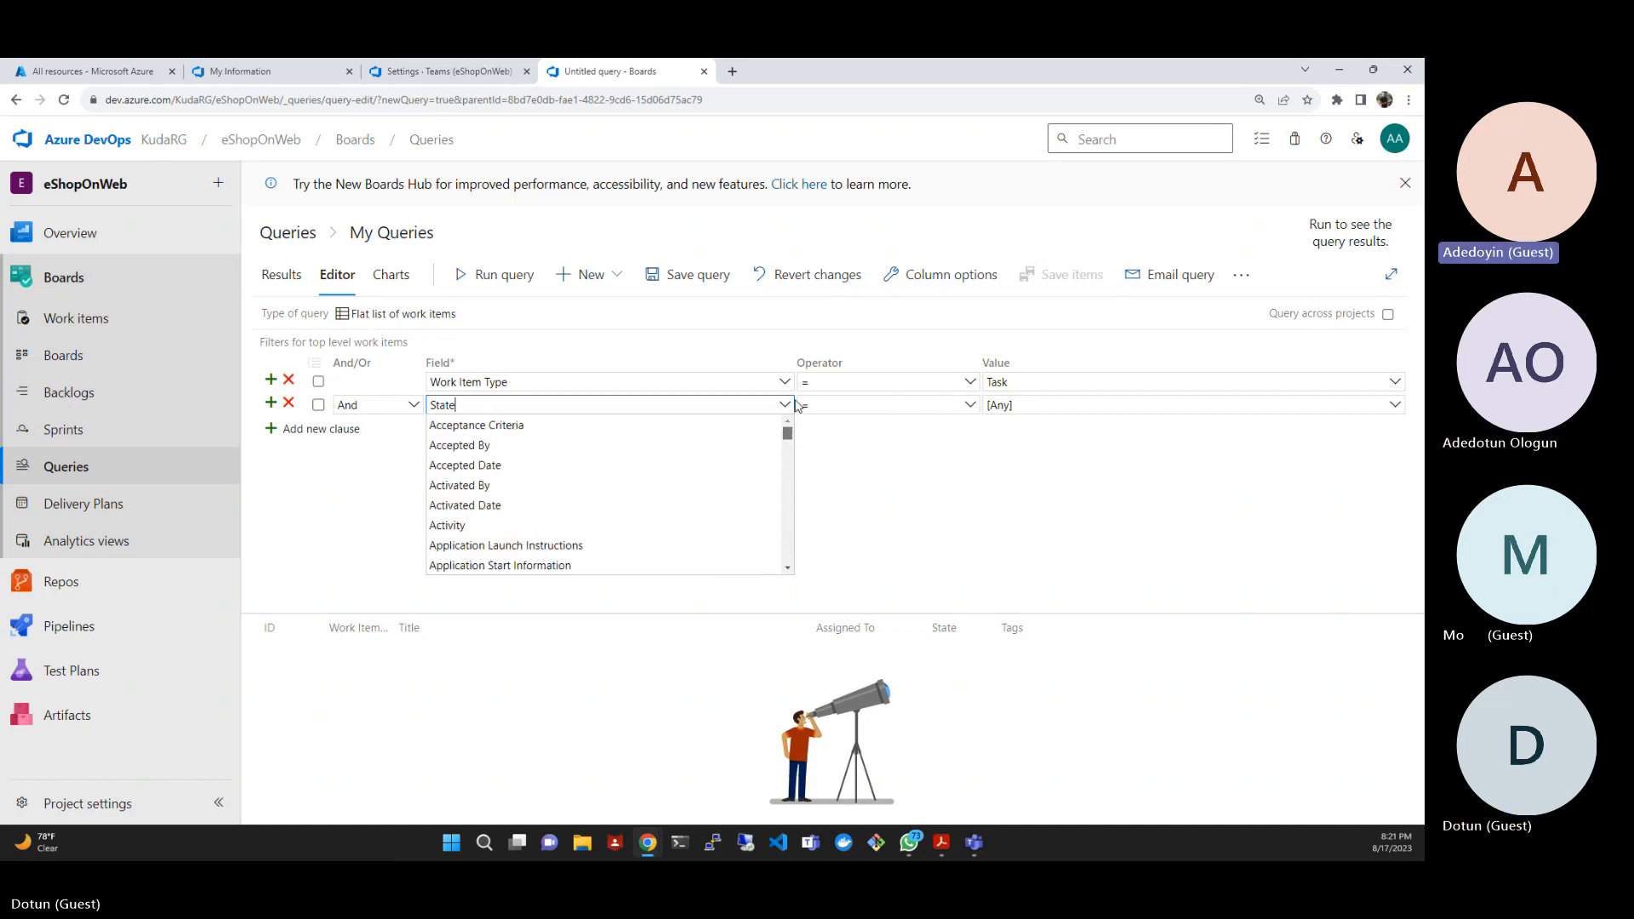
scroll(549, 494, down, 2)
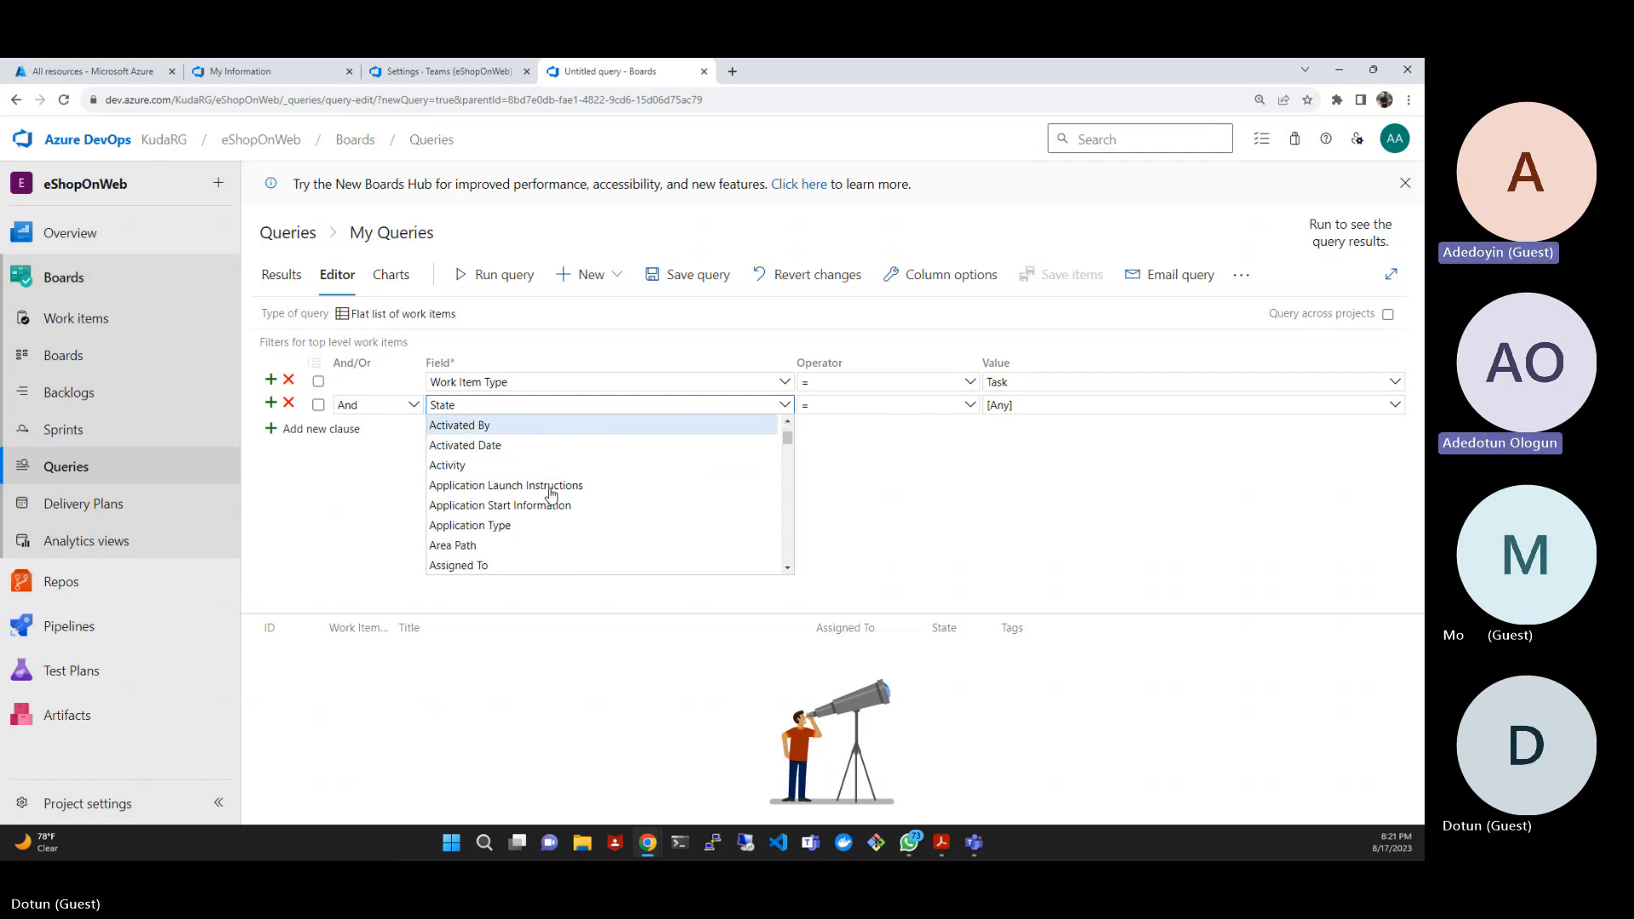
click(483, 486)
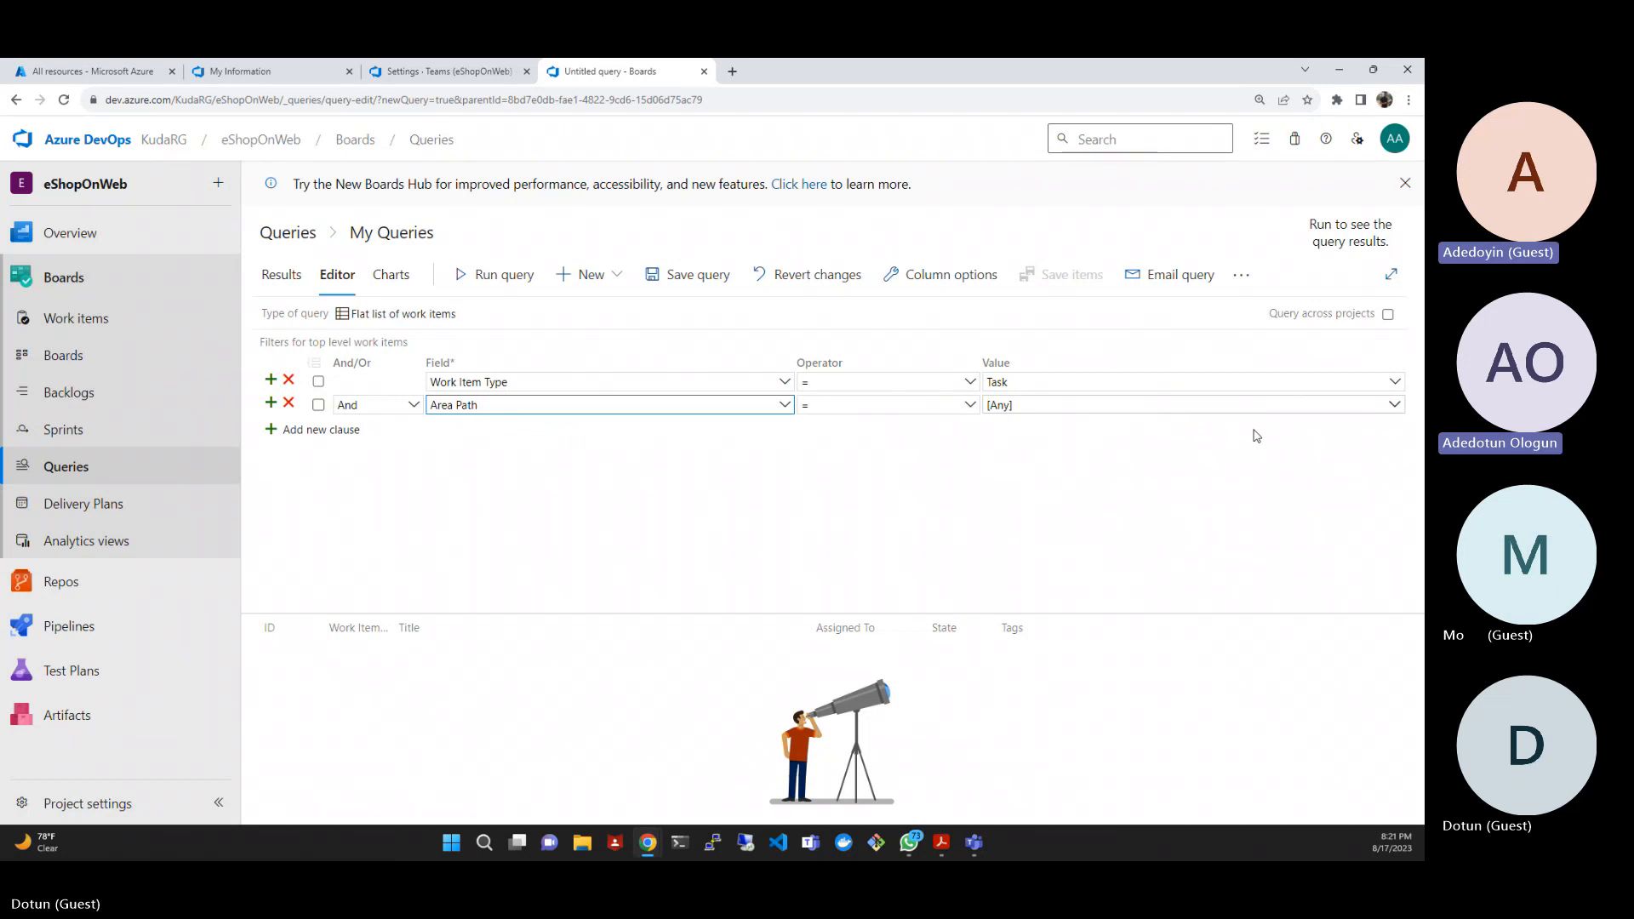
click(1396, 407)
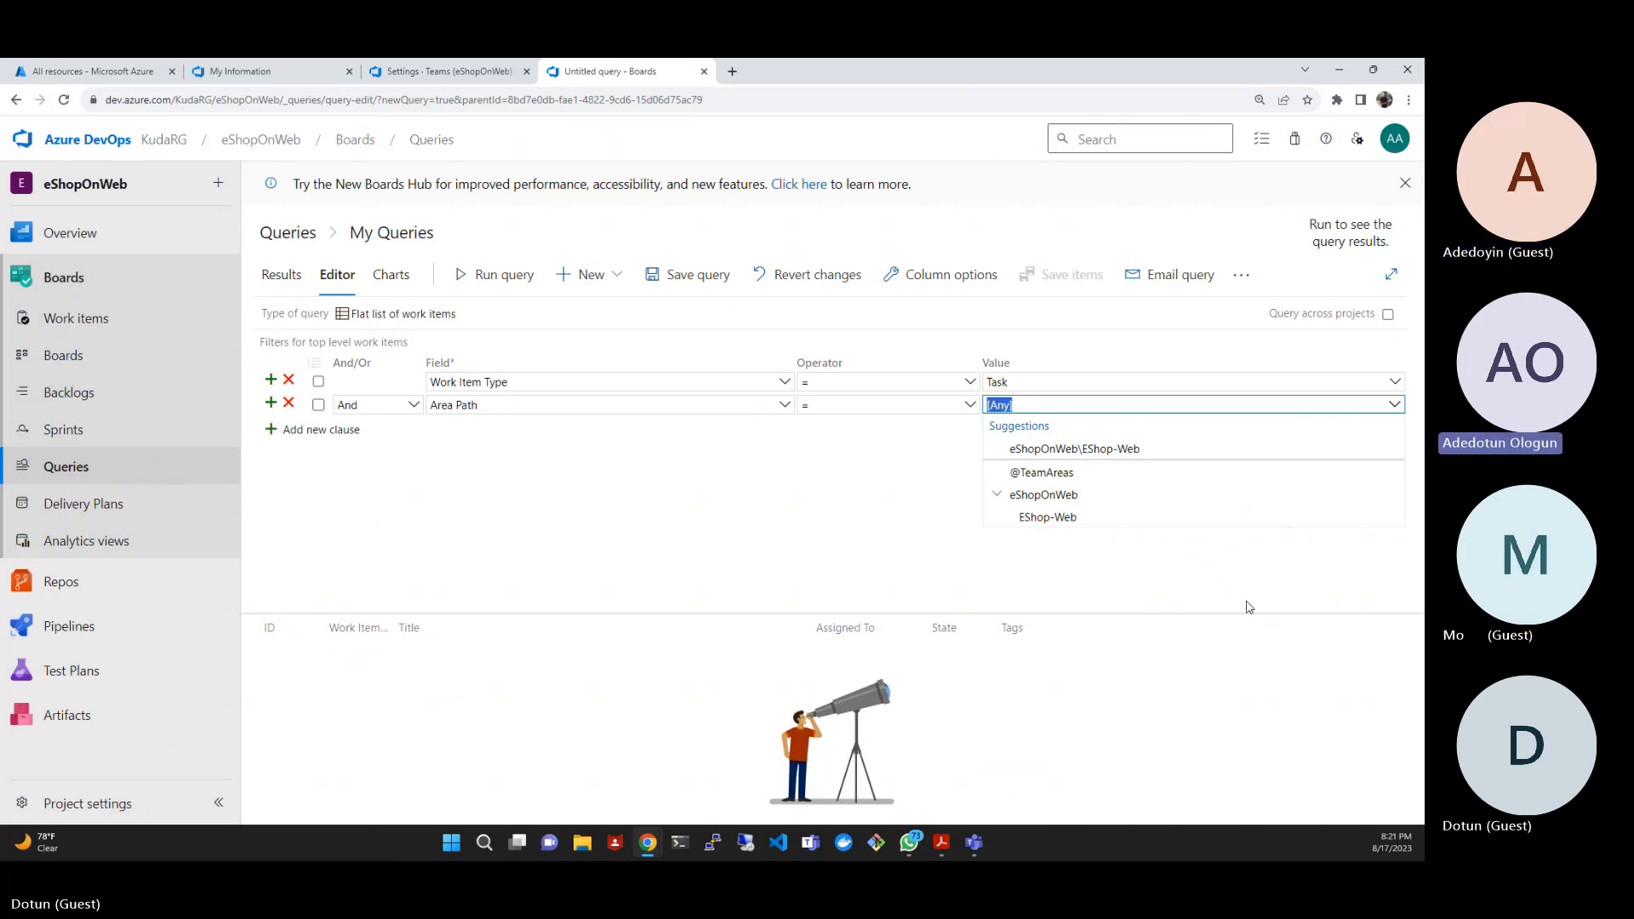
click(1035, 518)
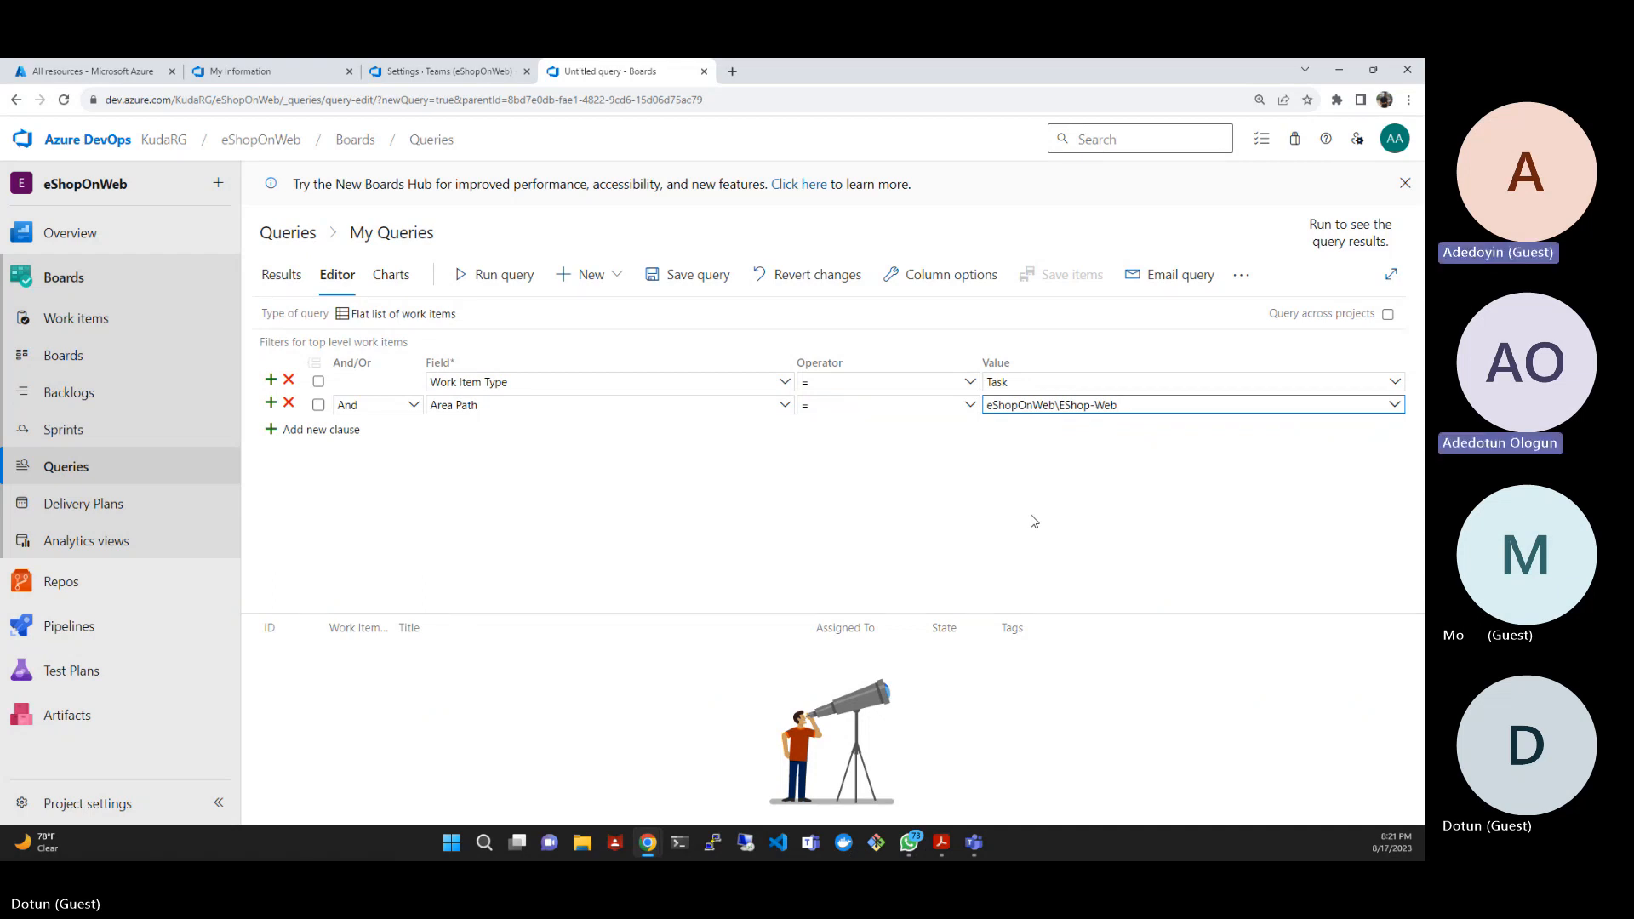
- Save the query as "Web Tasks" in the Shared Queries folder
click(690, 281)
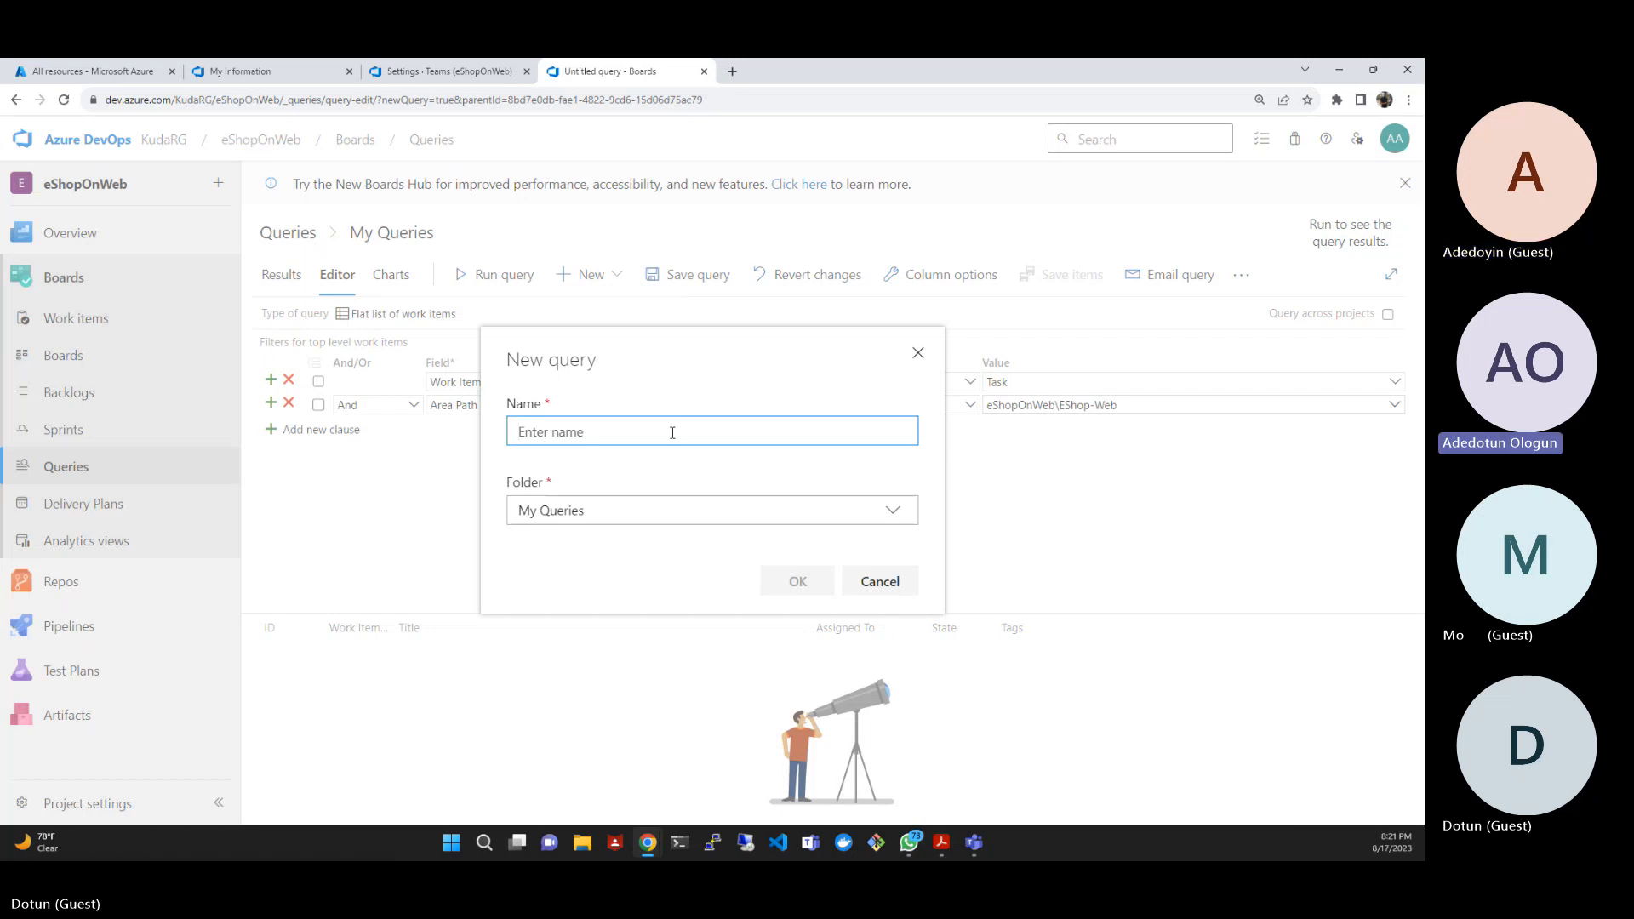
text(W)
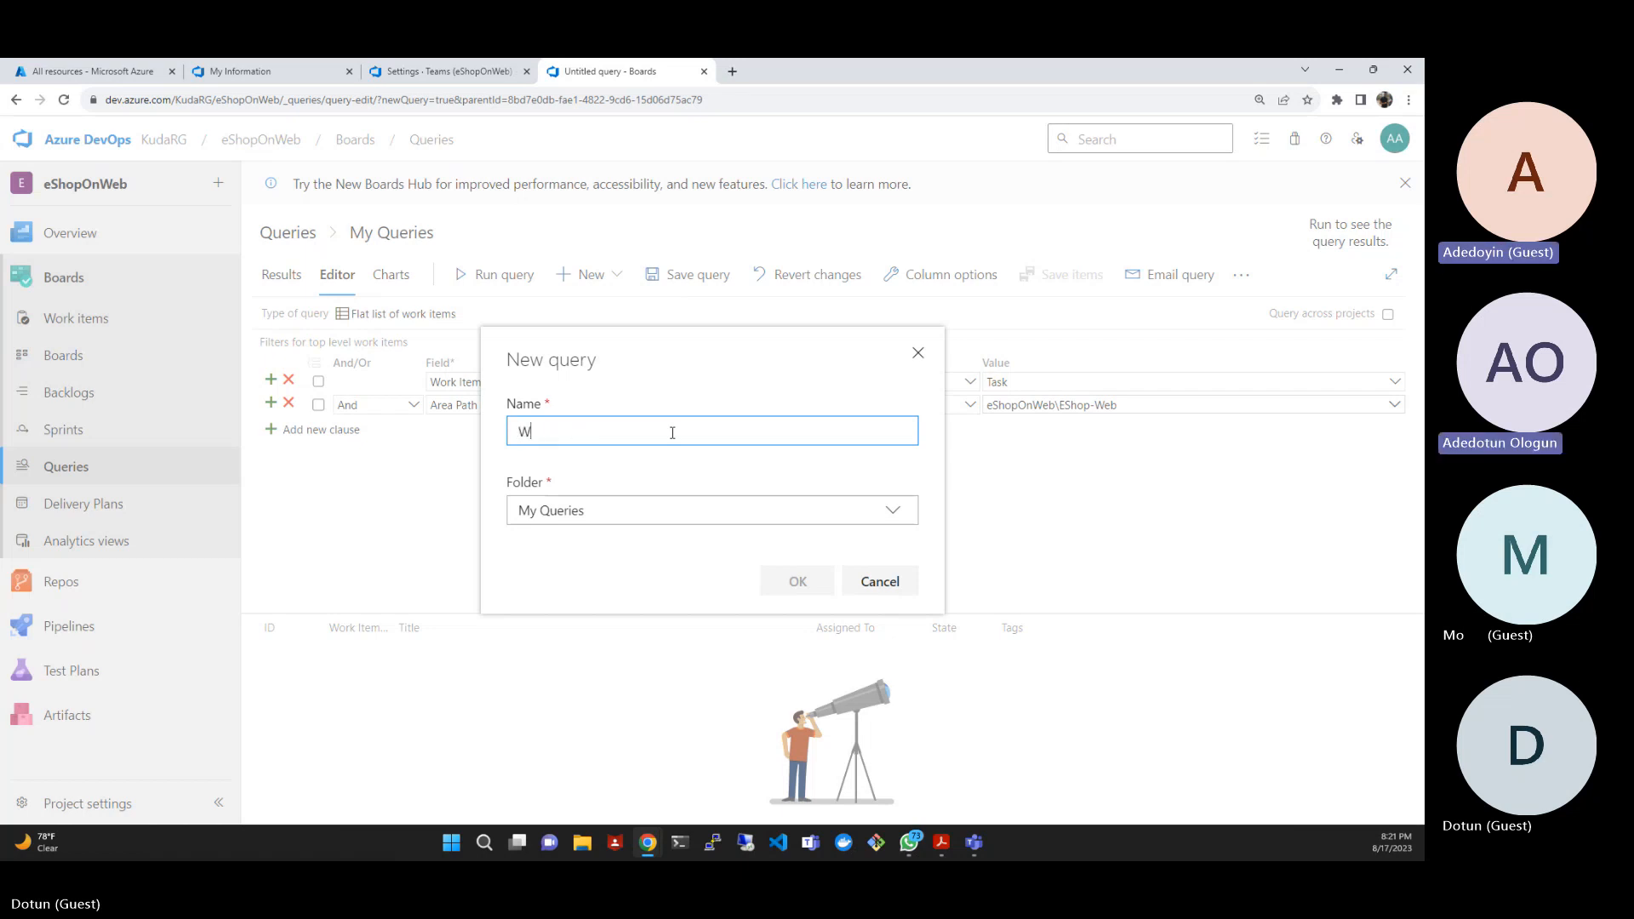
text(eb)
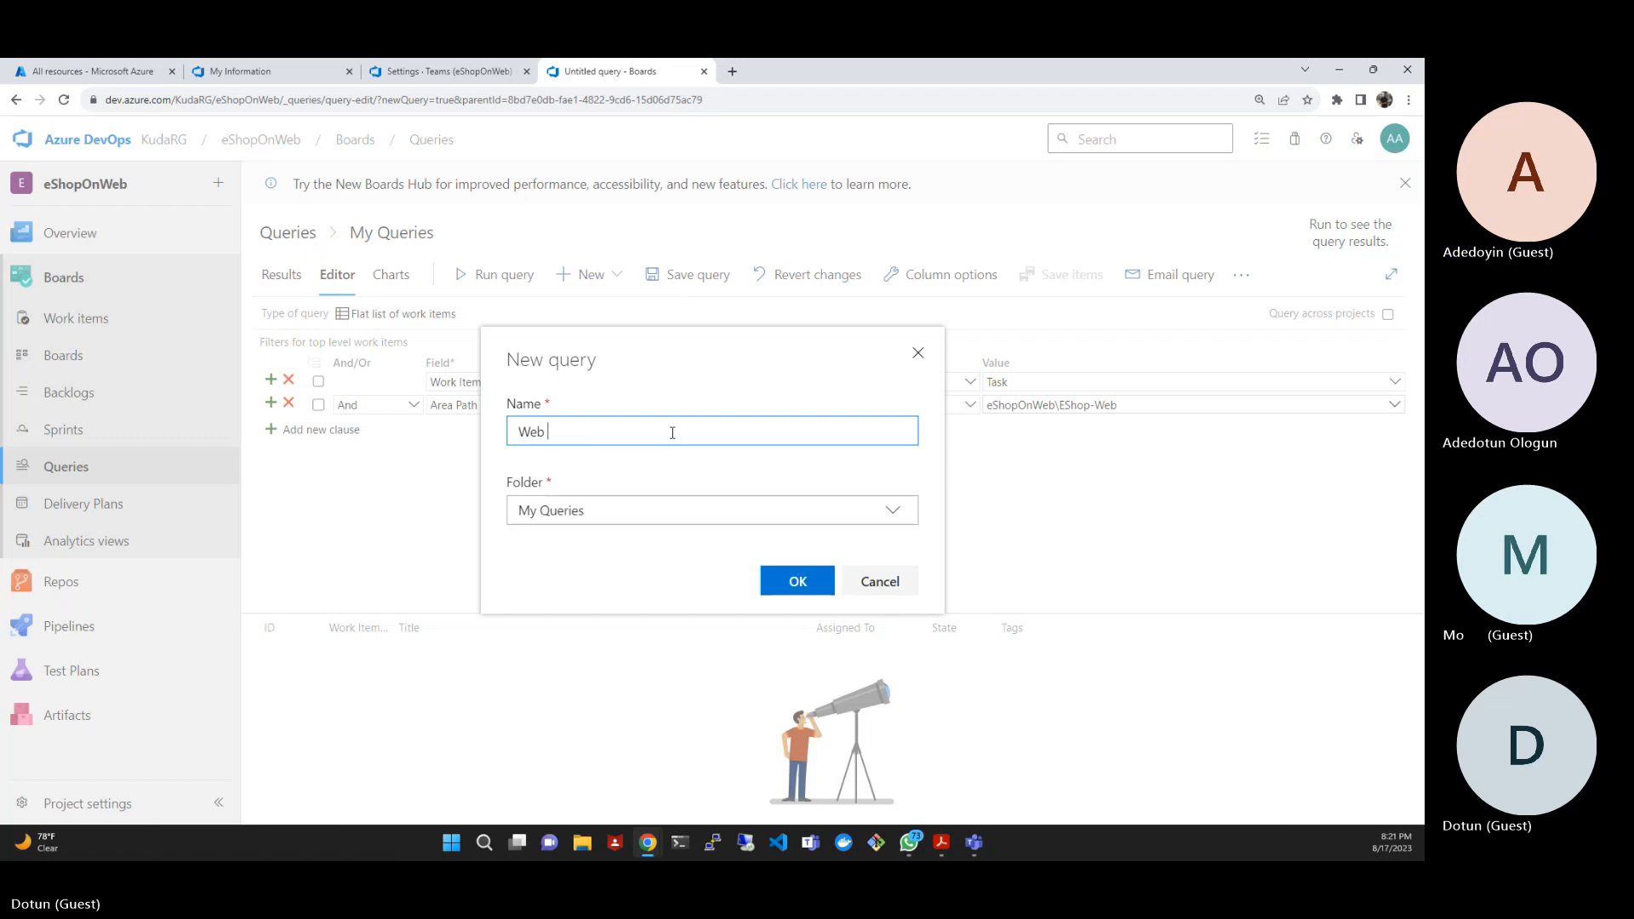
text( Task)
text(s)
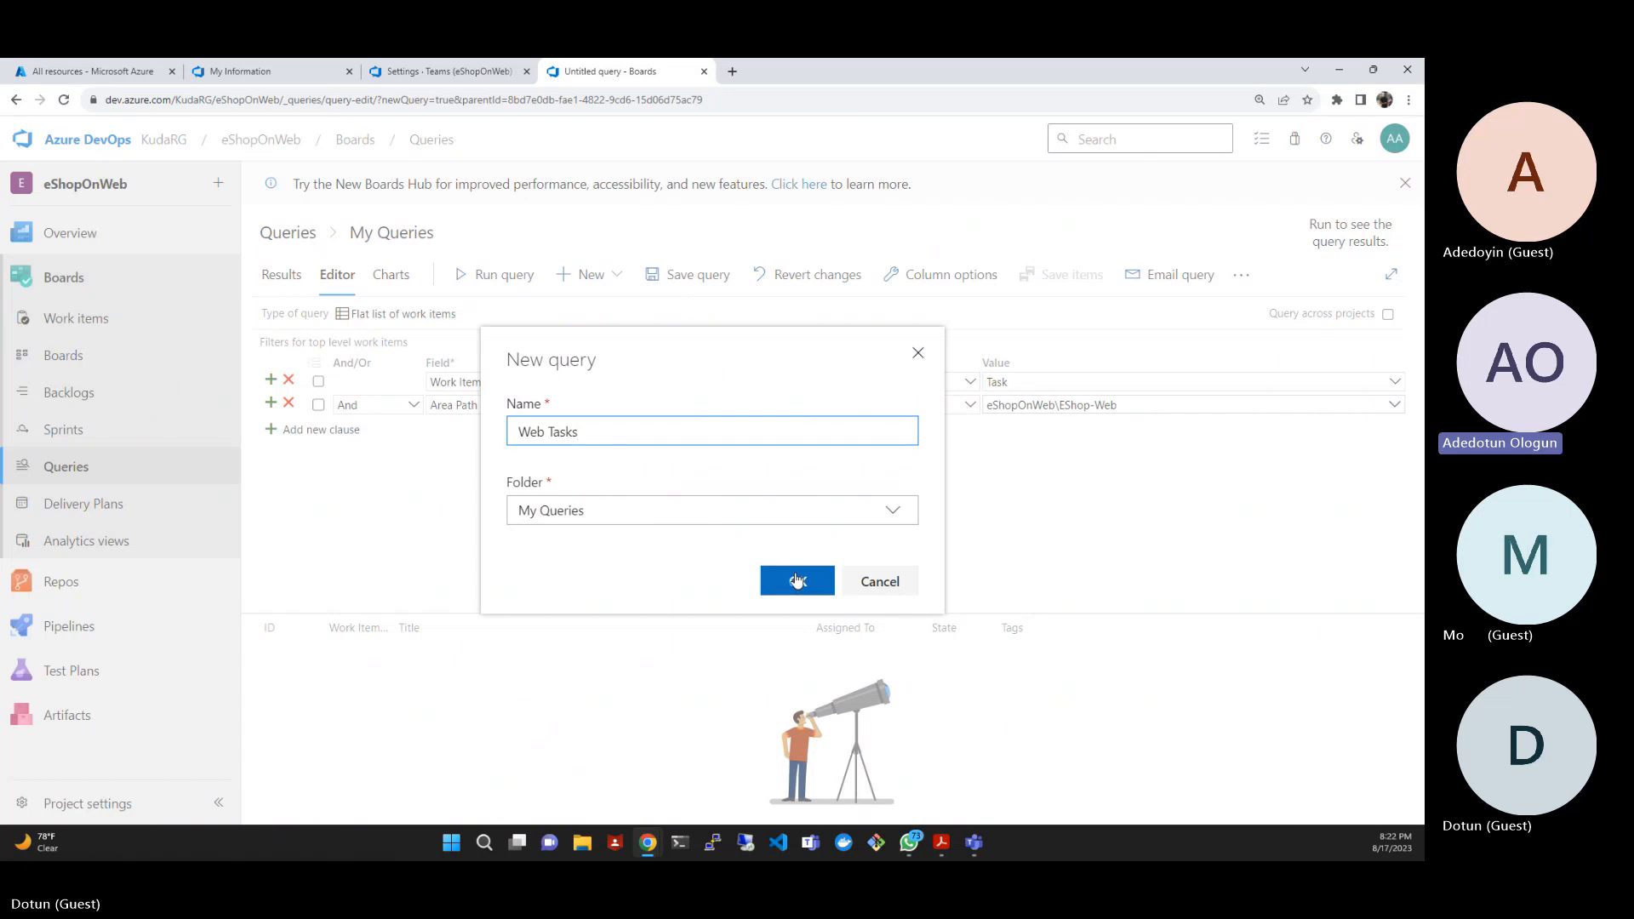
click(904, 520)
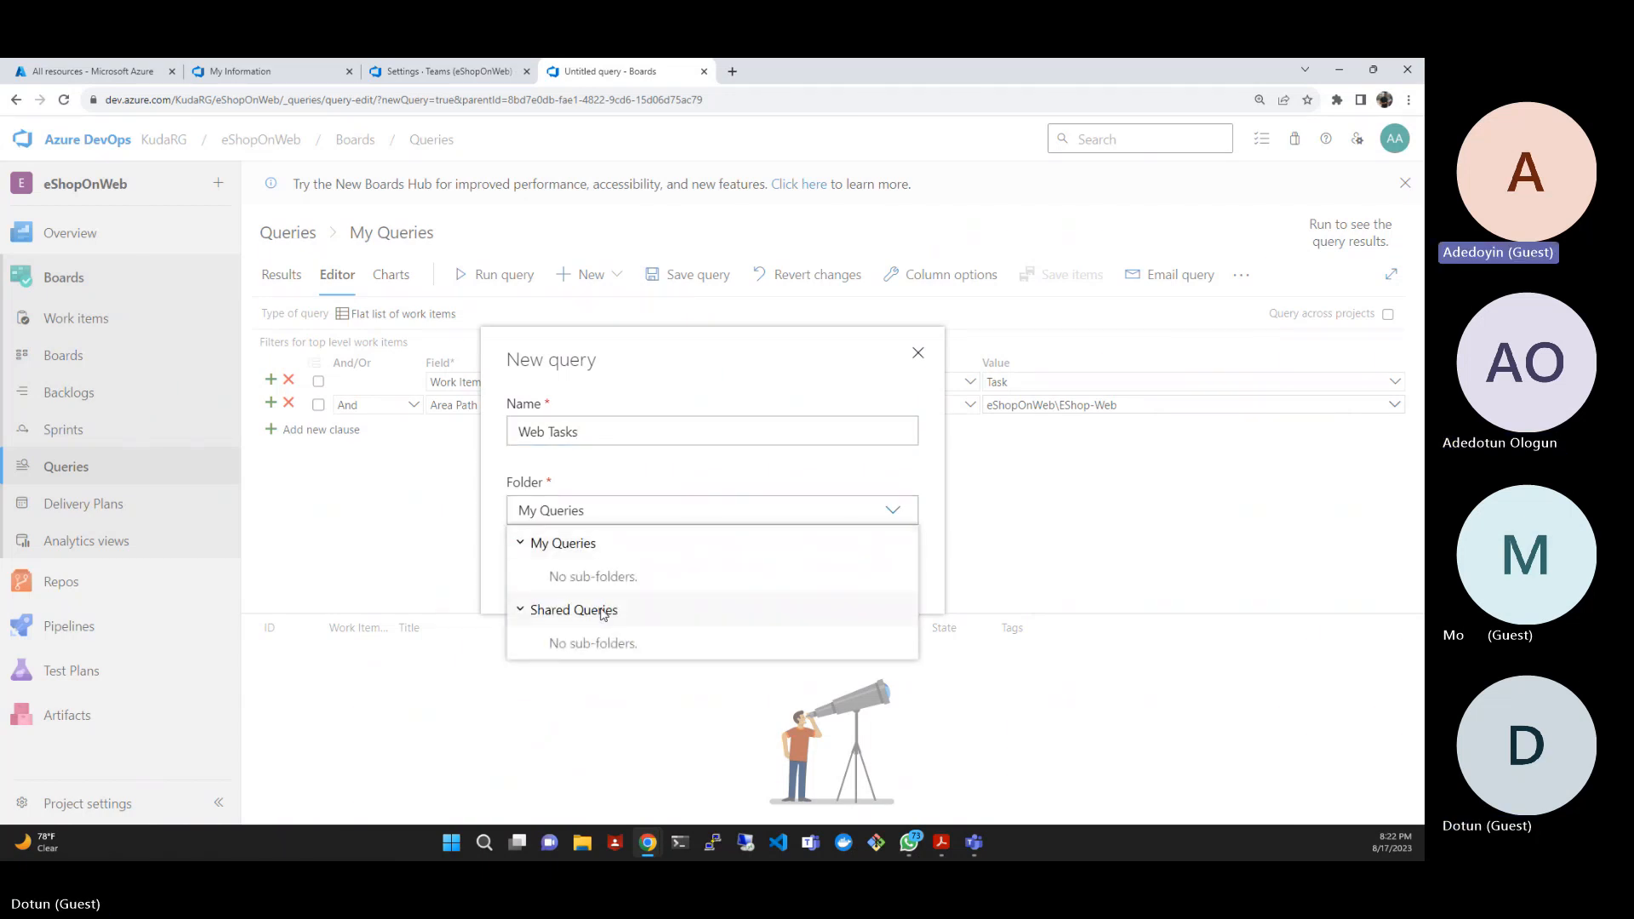
click(603, 612)
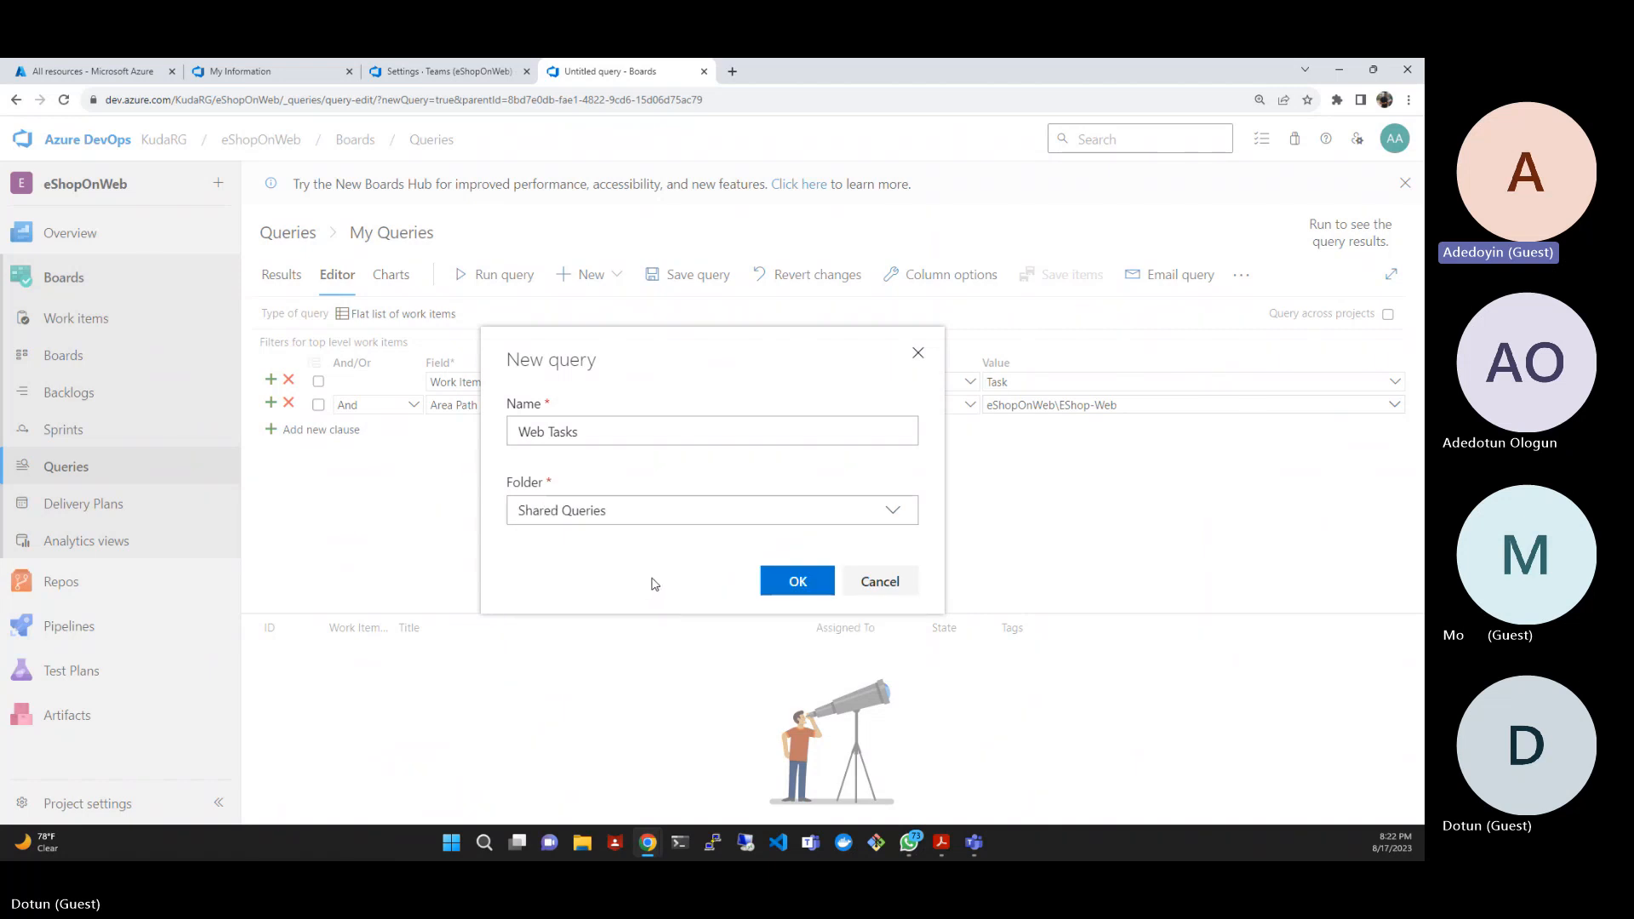
click(798, 582)
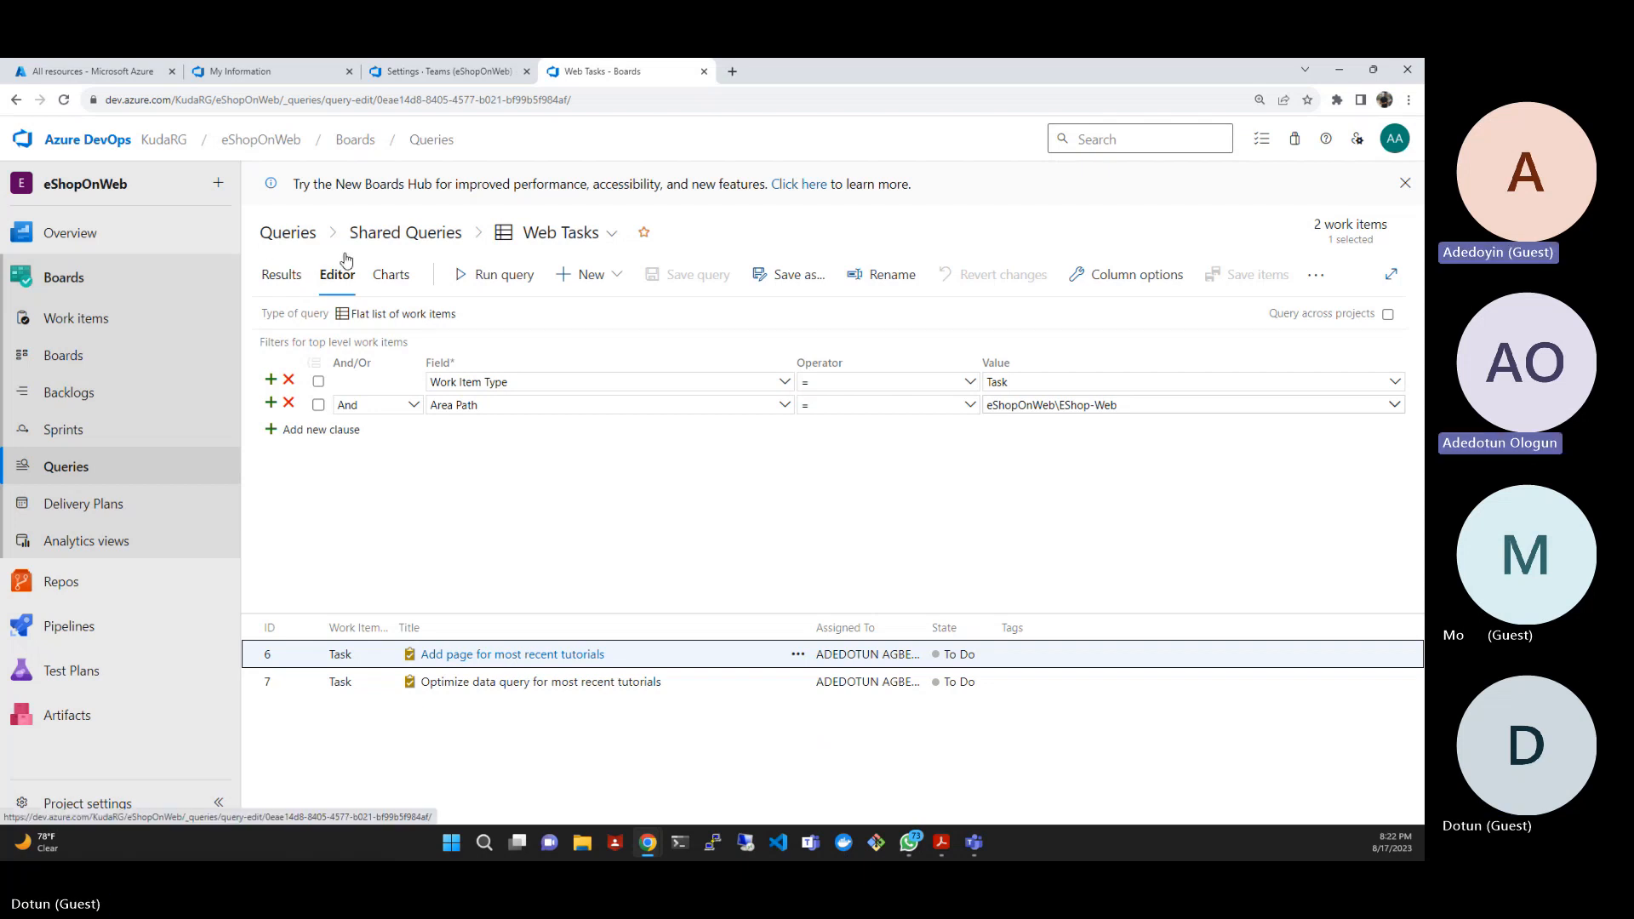
- Start a new pie chart for the Web Tasks query and name it "Web tasks - By assignment"
click(391, 275)
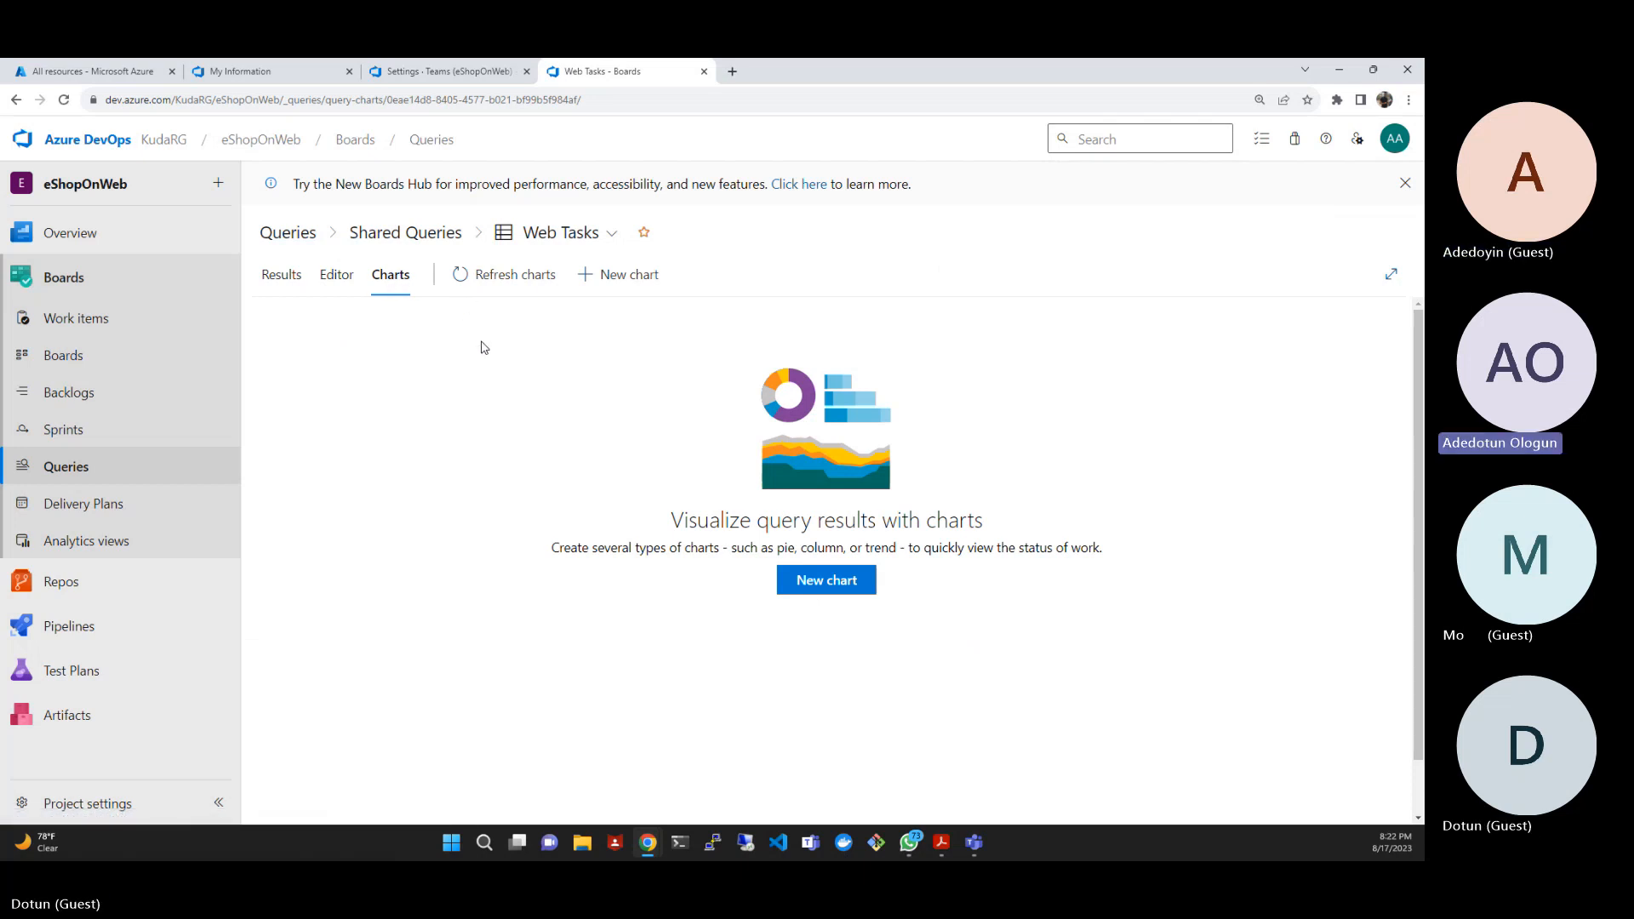
click(612, 282)
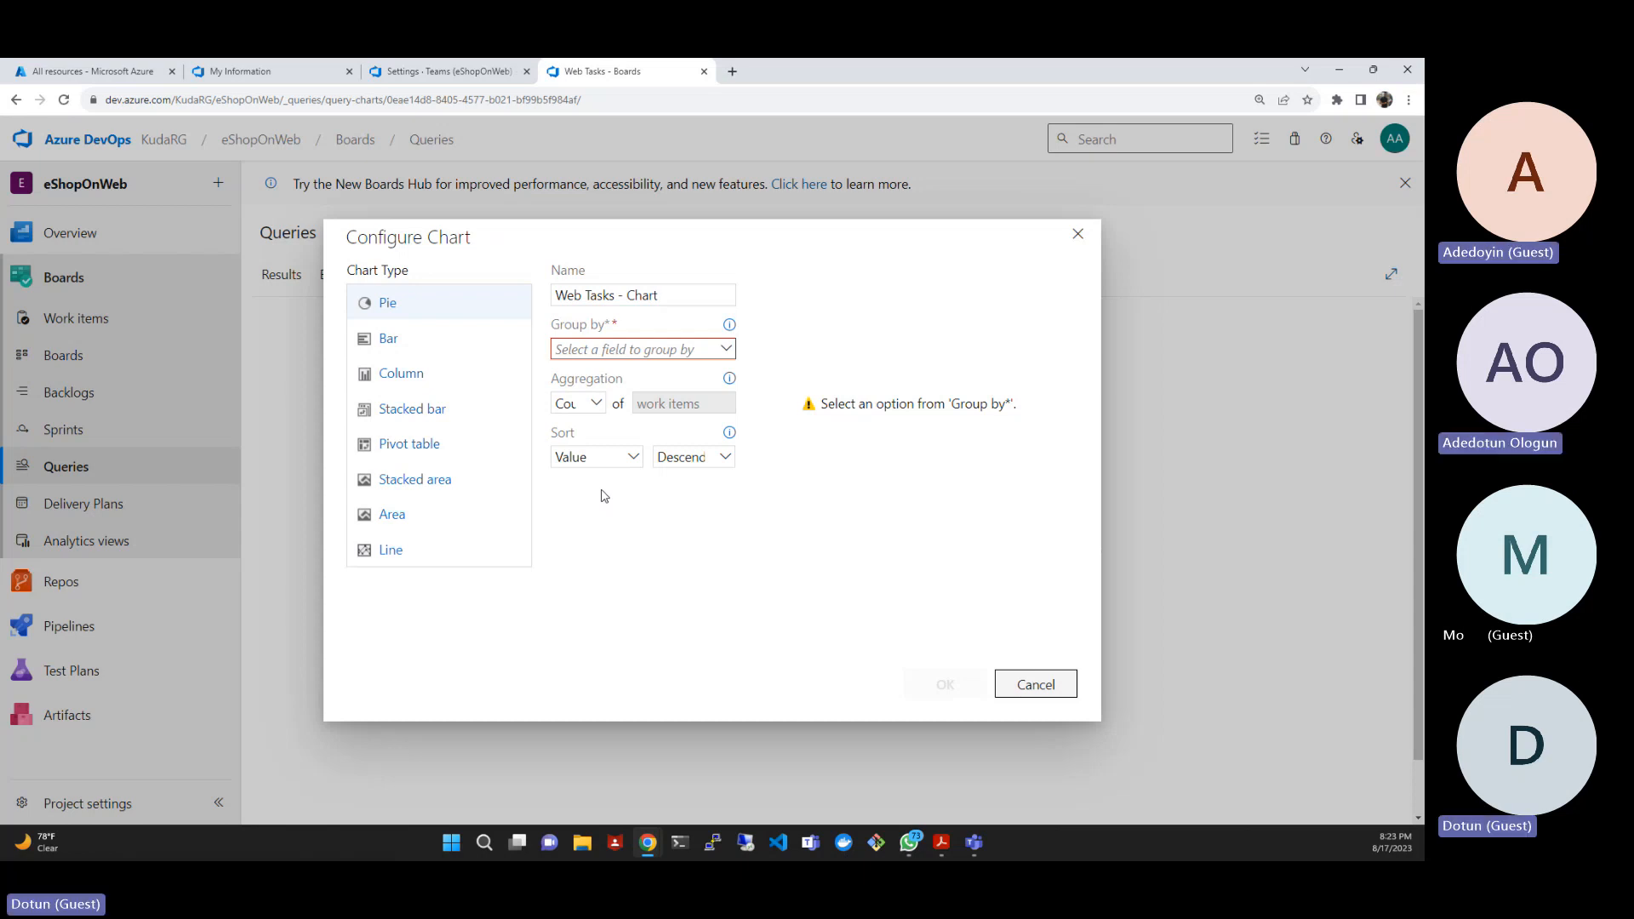
click(684, 294)
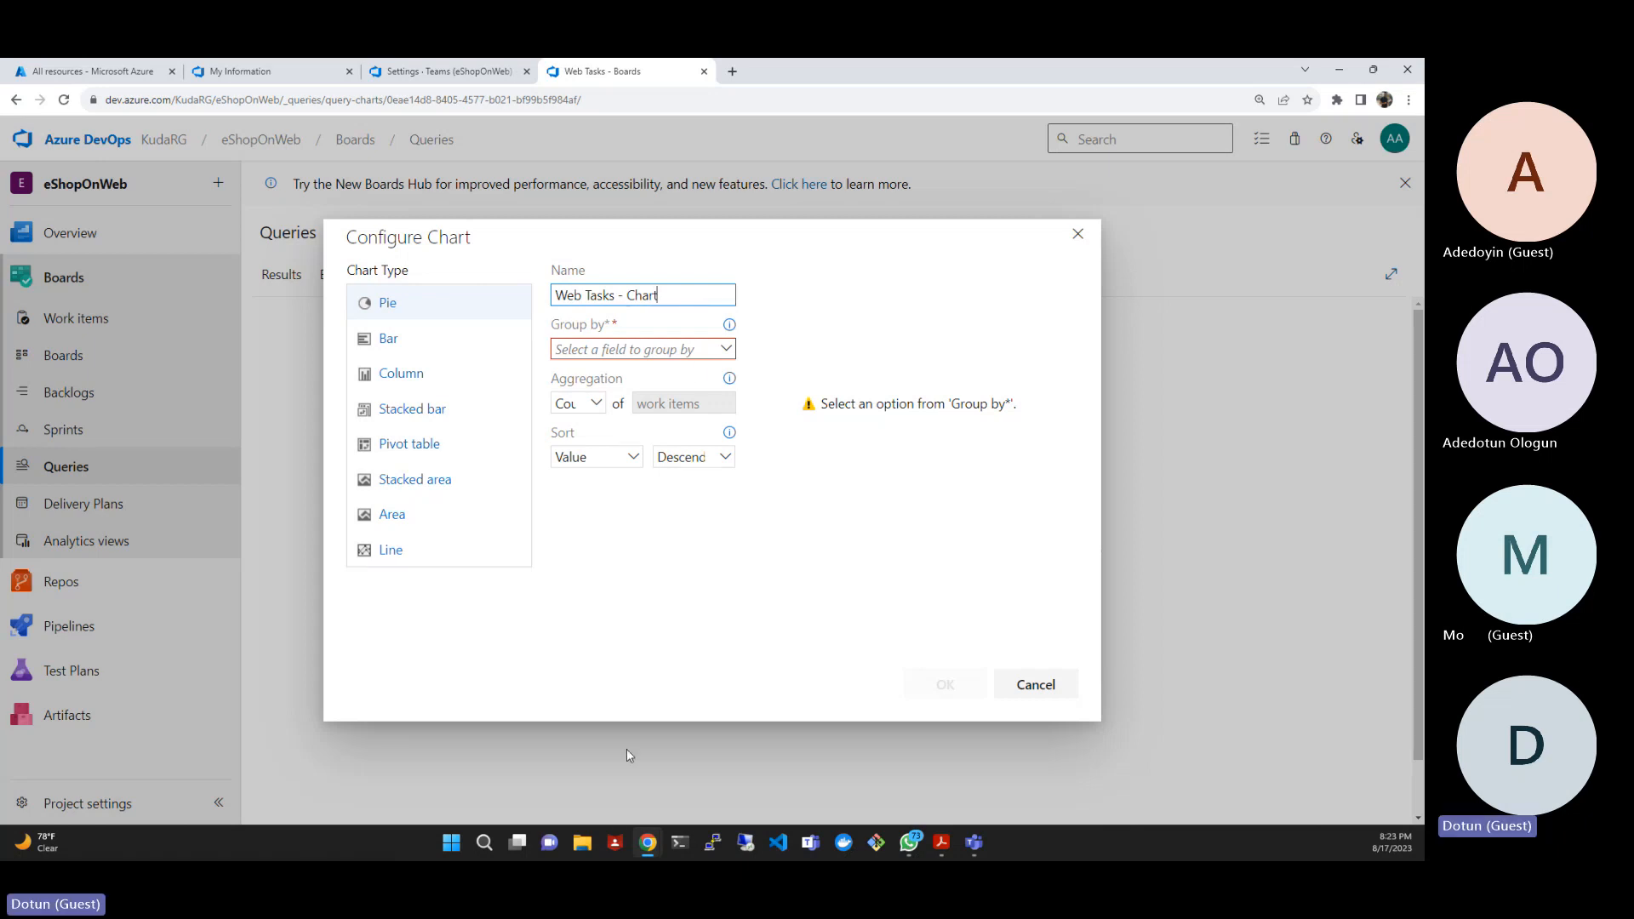
key(alt+Tab)
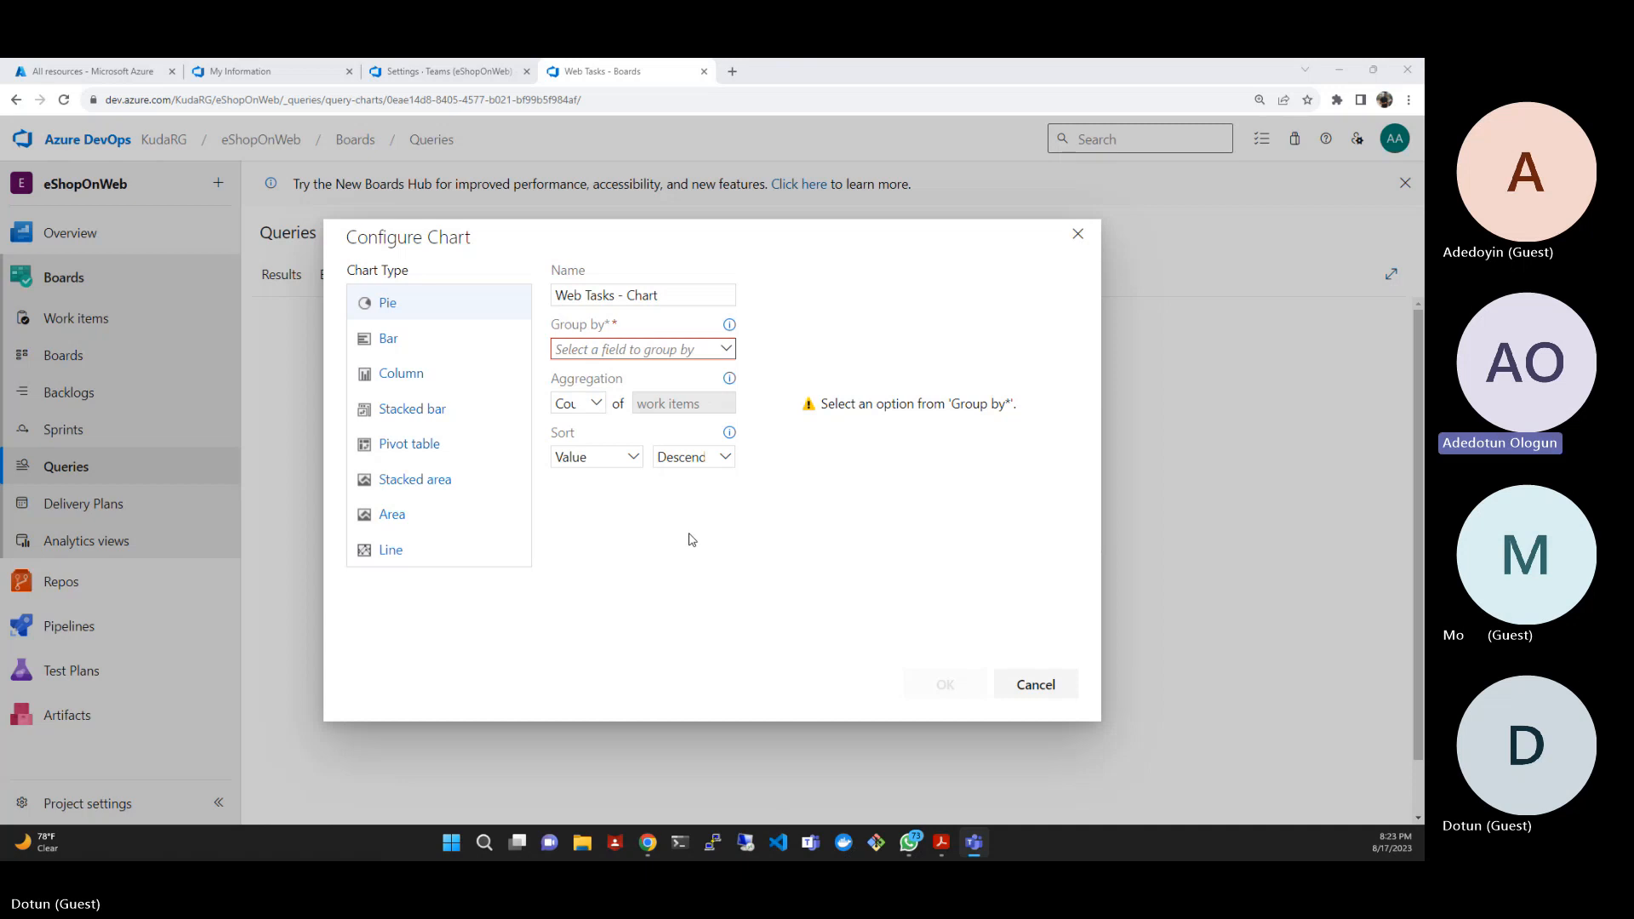
click(625, 297)
triple_click(624, 297)
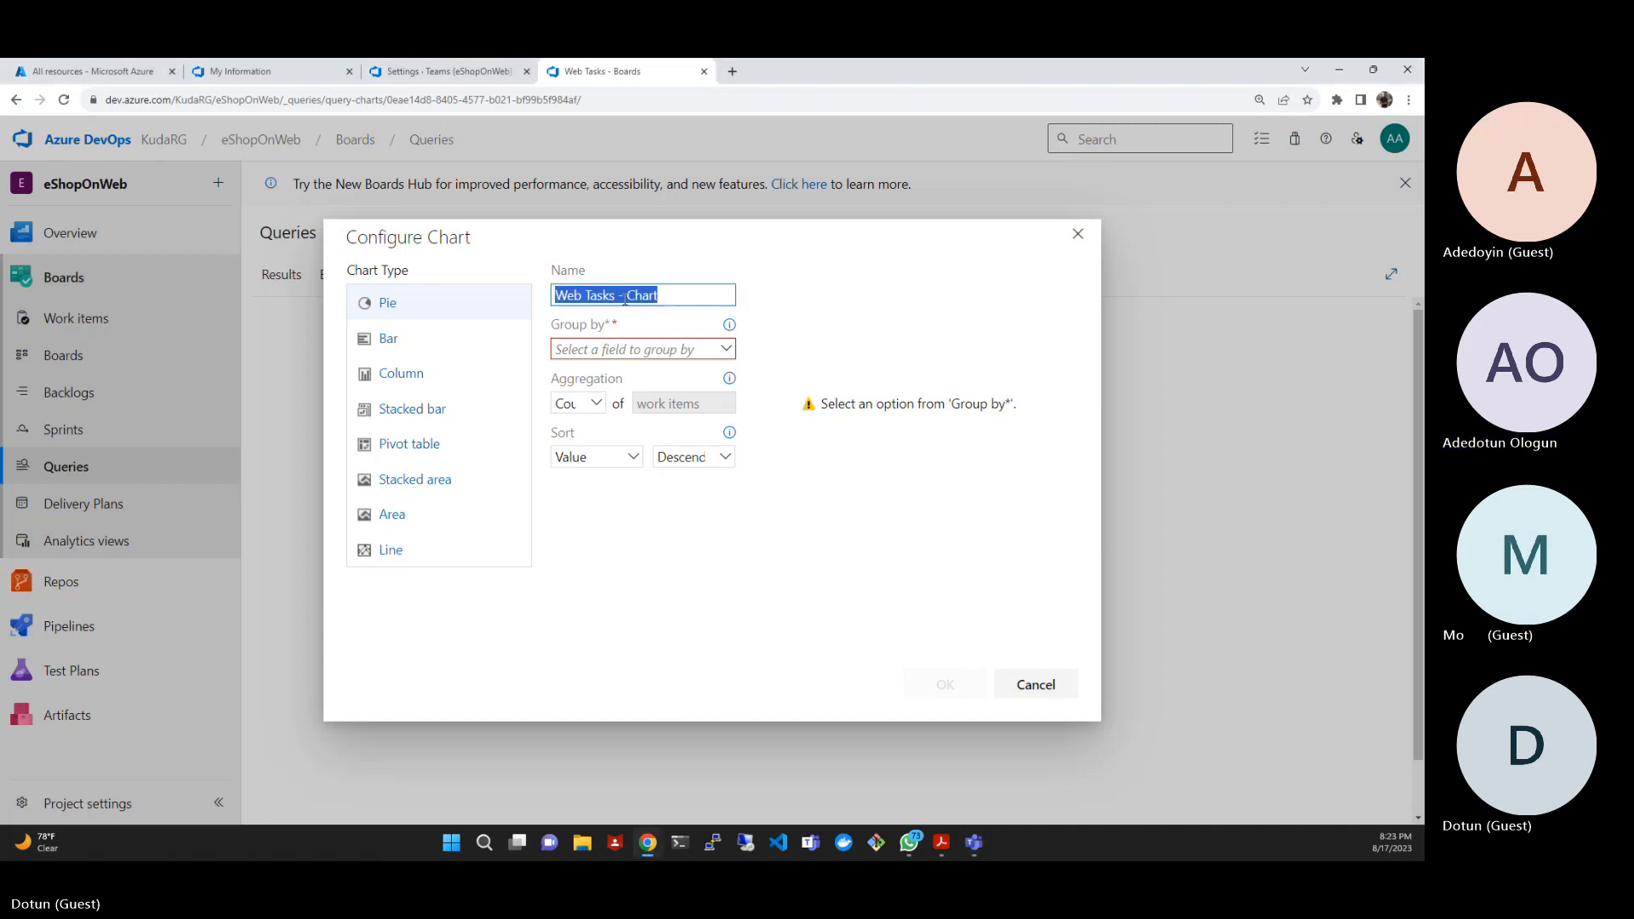
text(Web tasks - By assignment)
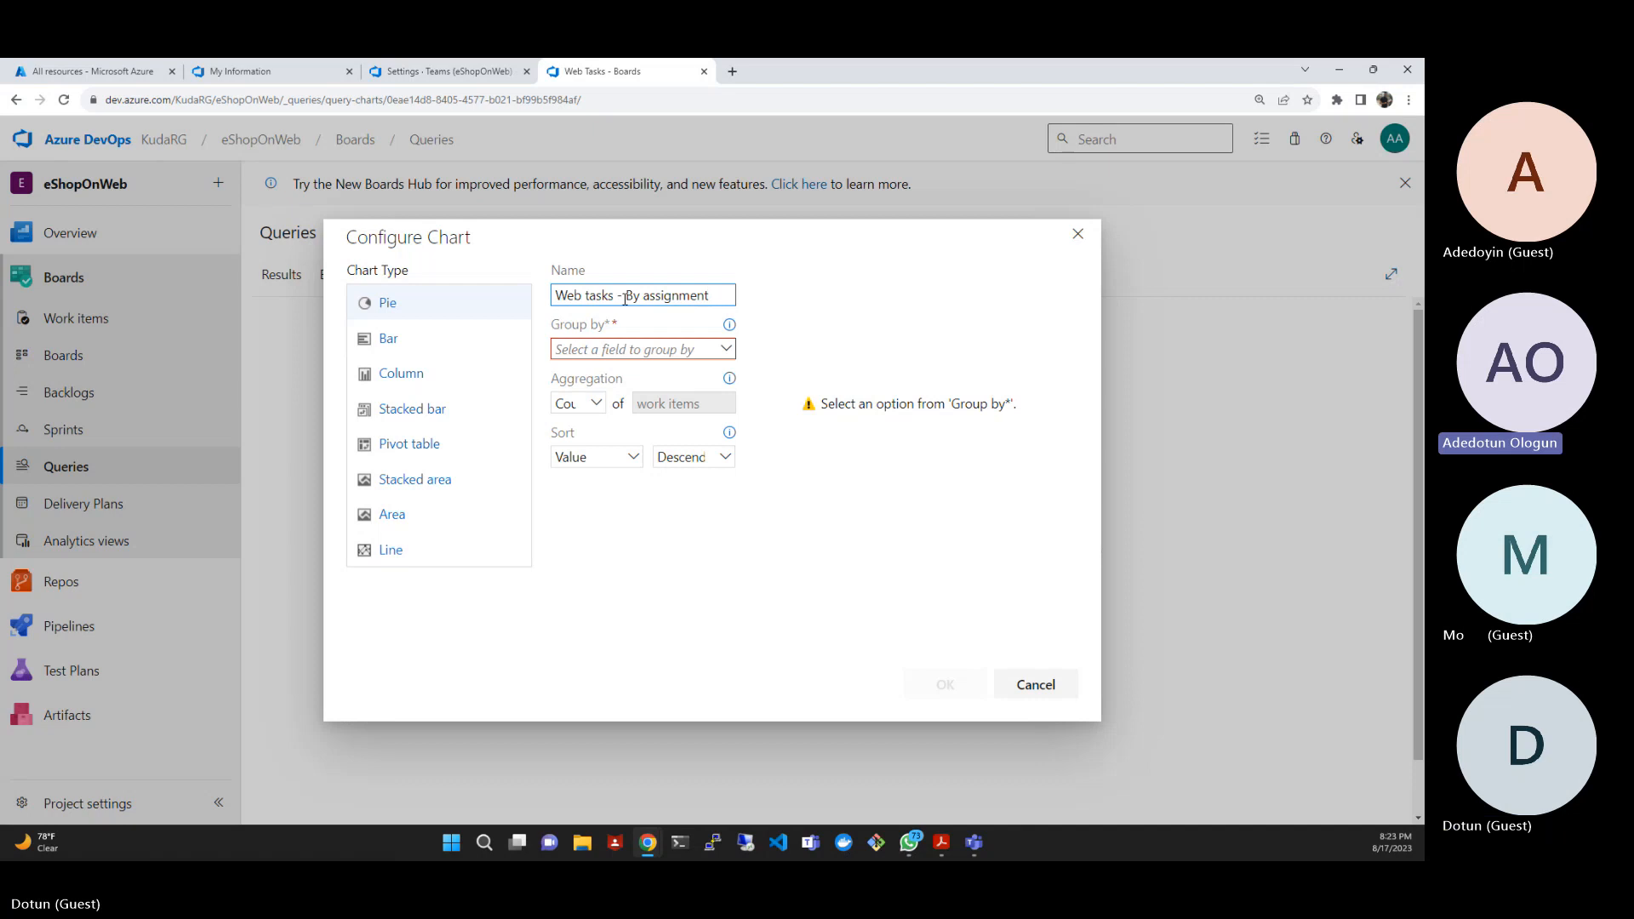
- Group the pie chart by Assigned To and create it
click(726, 351)
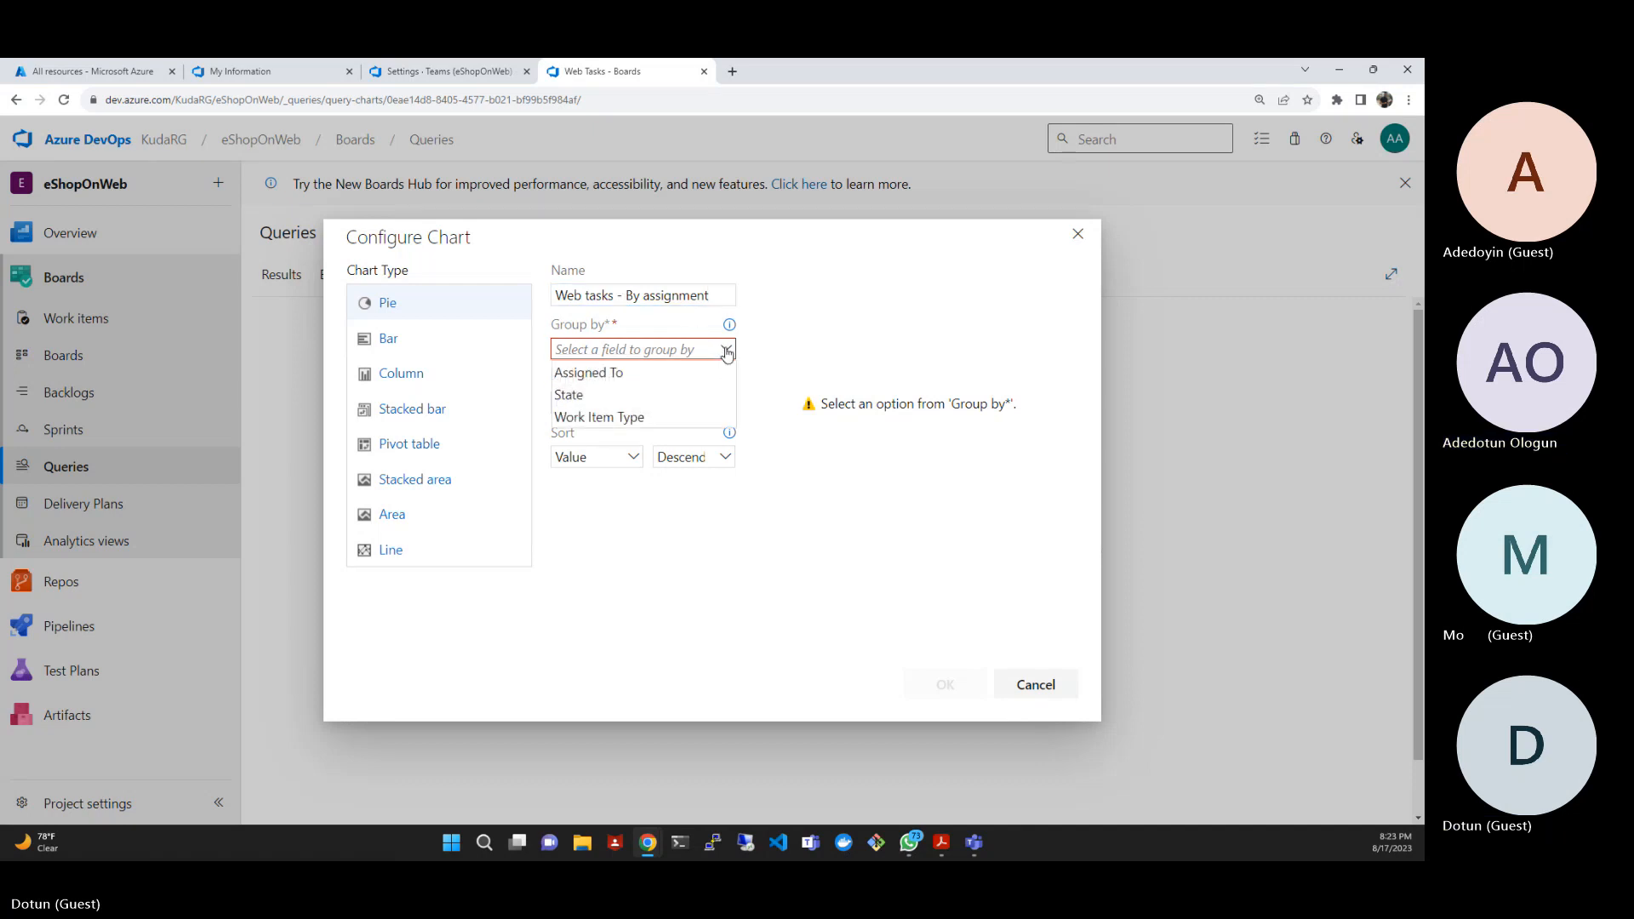
click(646, 377)
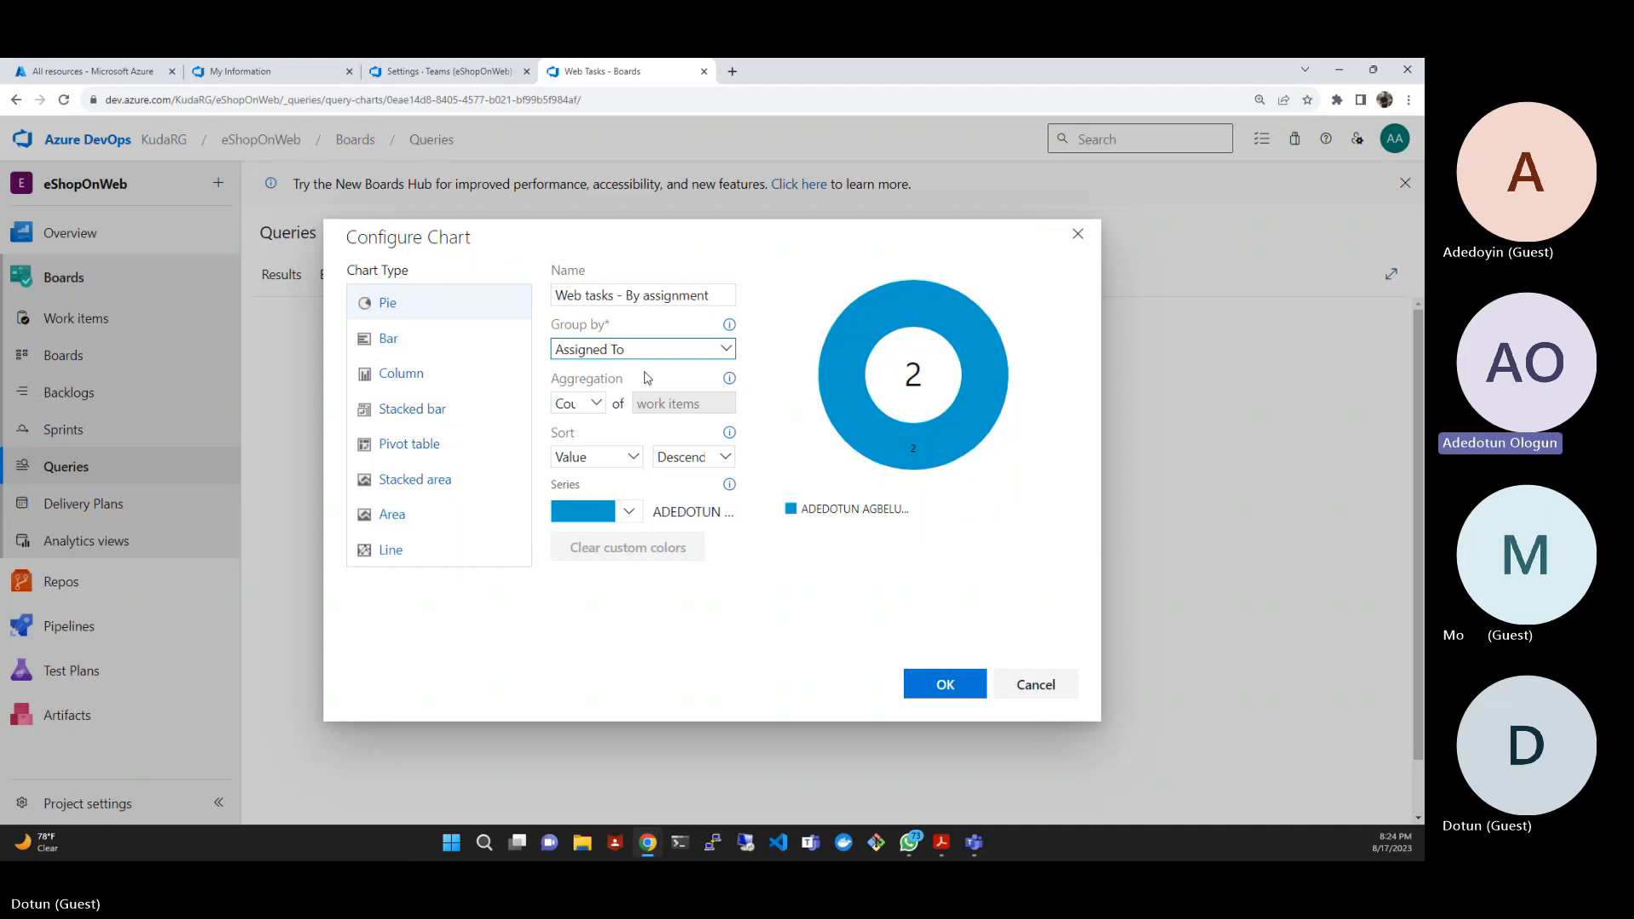
click(940, 686)
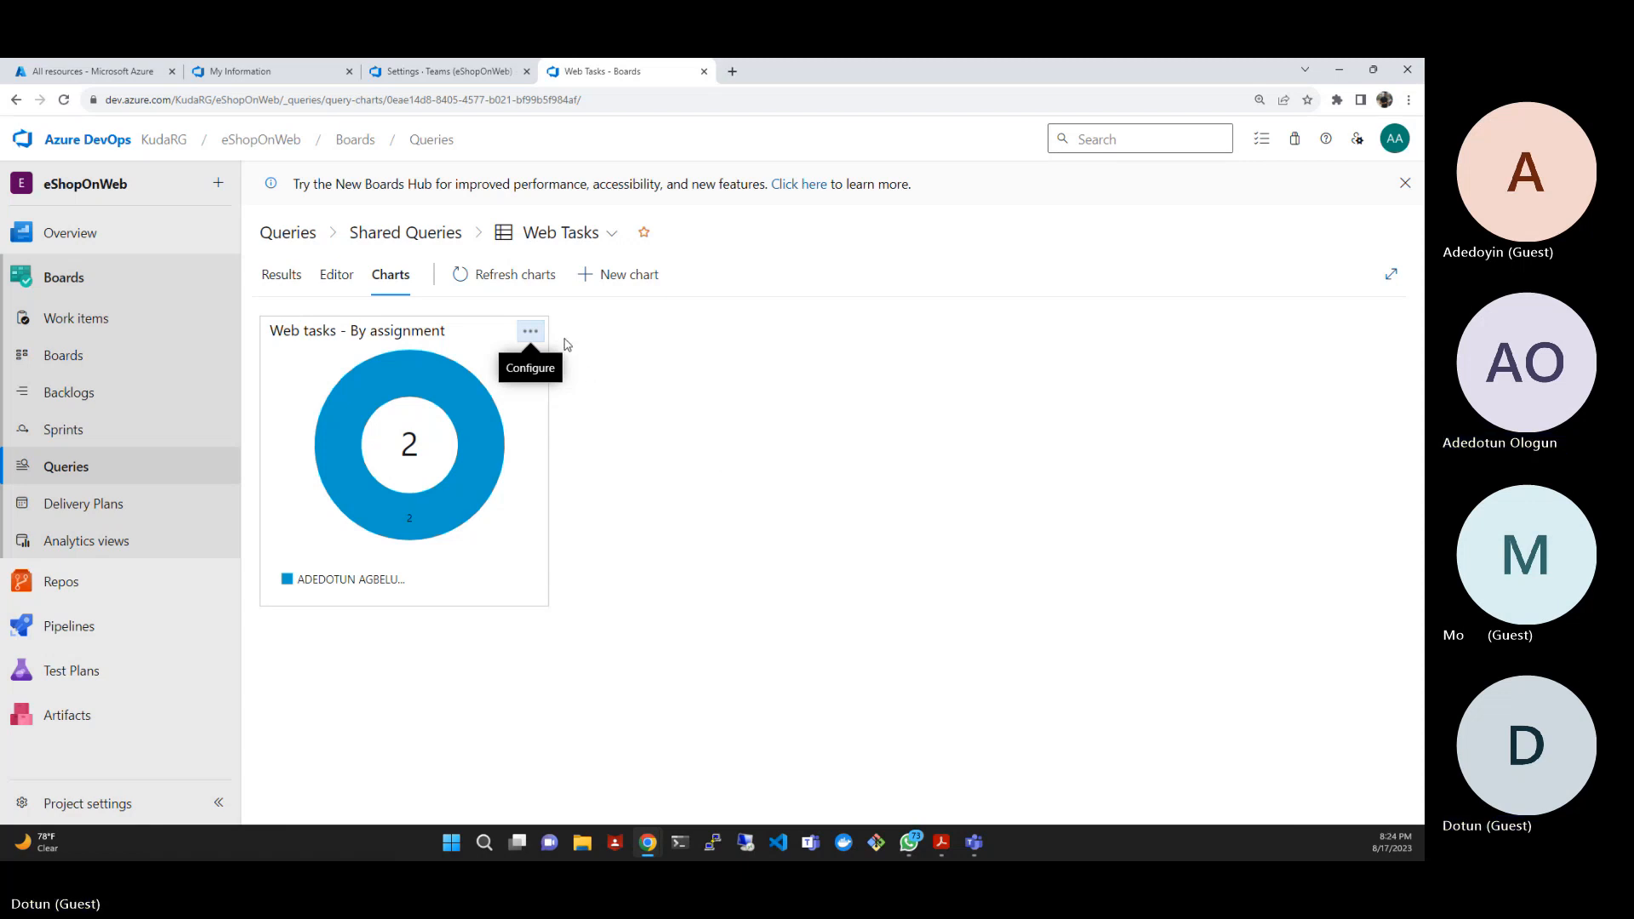
- Edit the "Web tasks - By assignment" chart to color its series green (#339947) and save the change
click(537, 338)
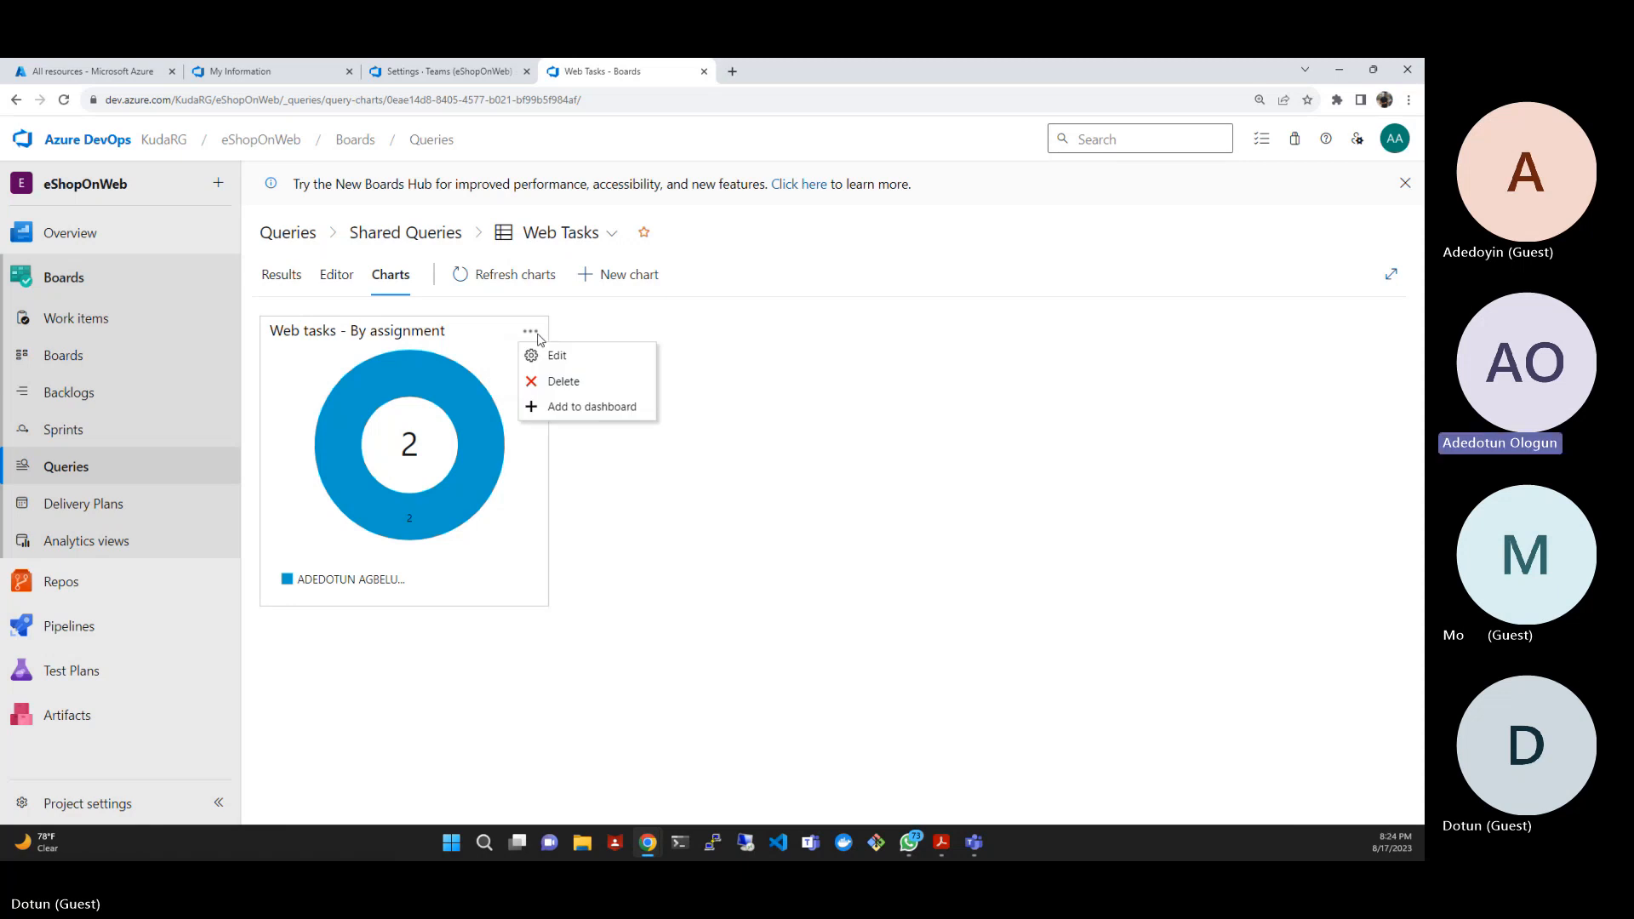
click(553, 355)
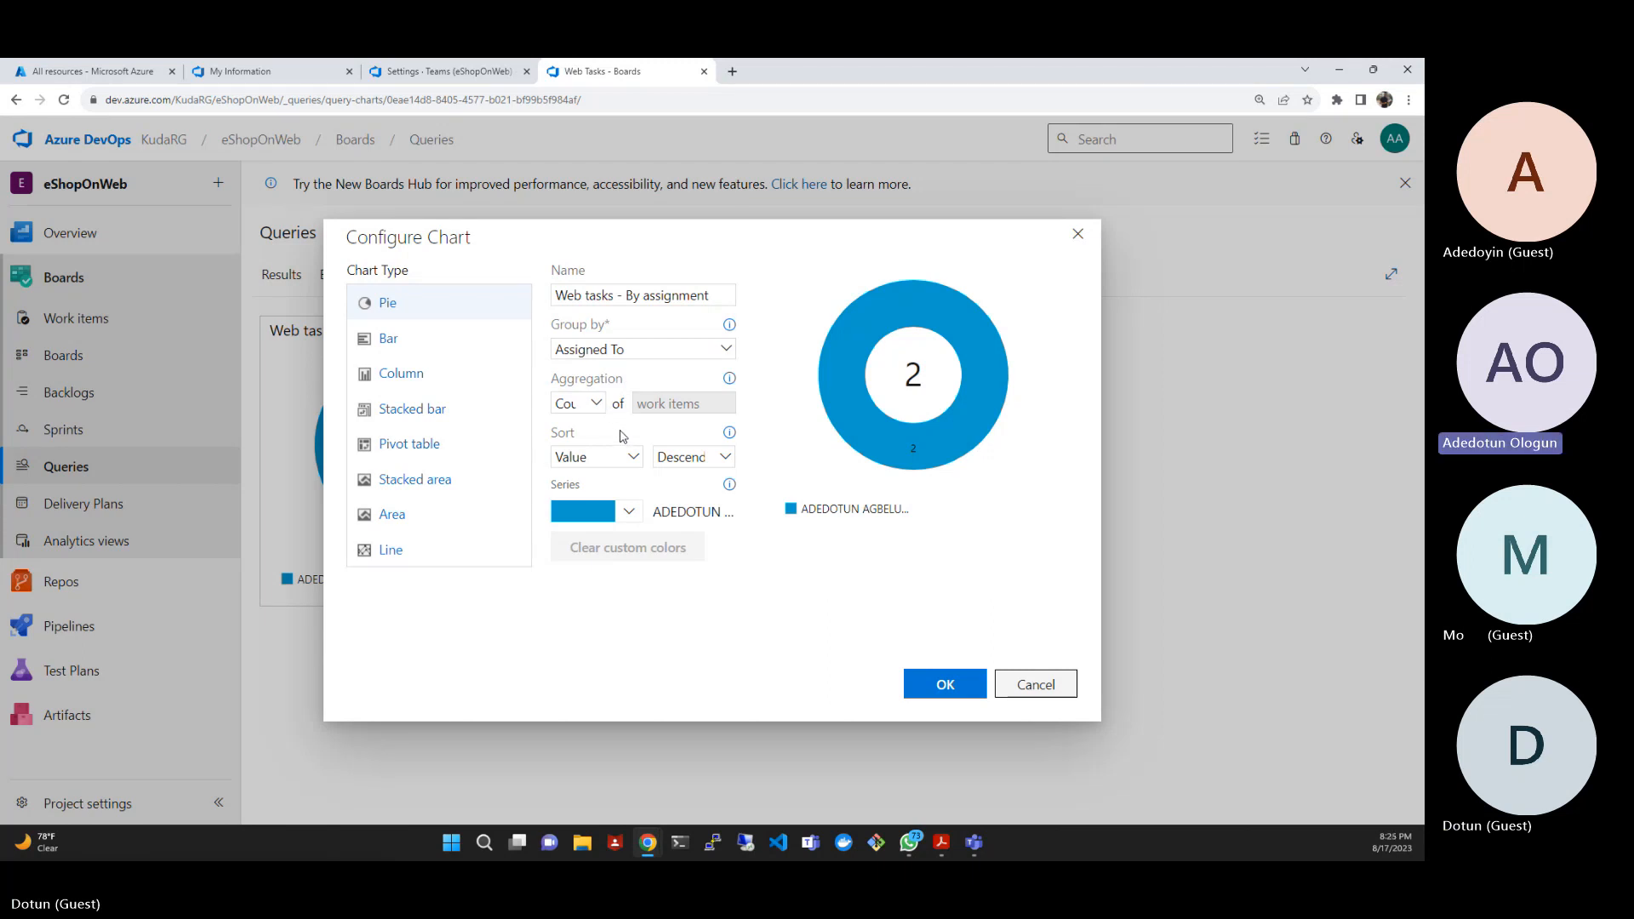
click(640, 523)
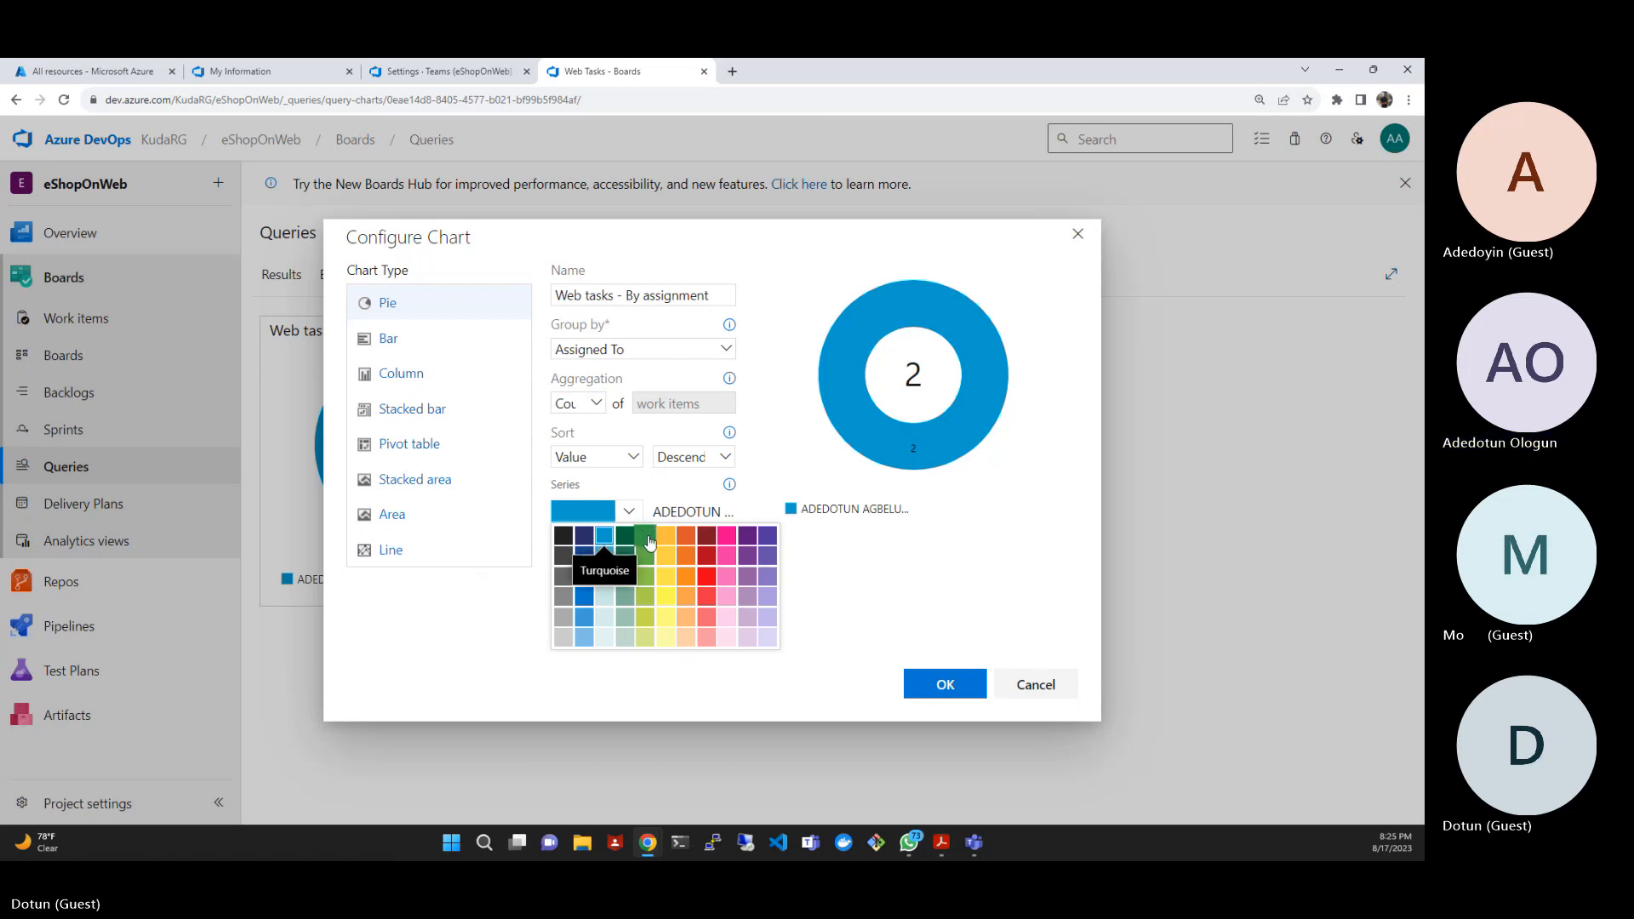
click(649, 542)
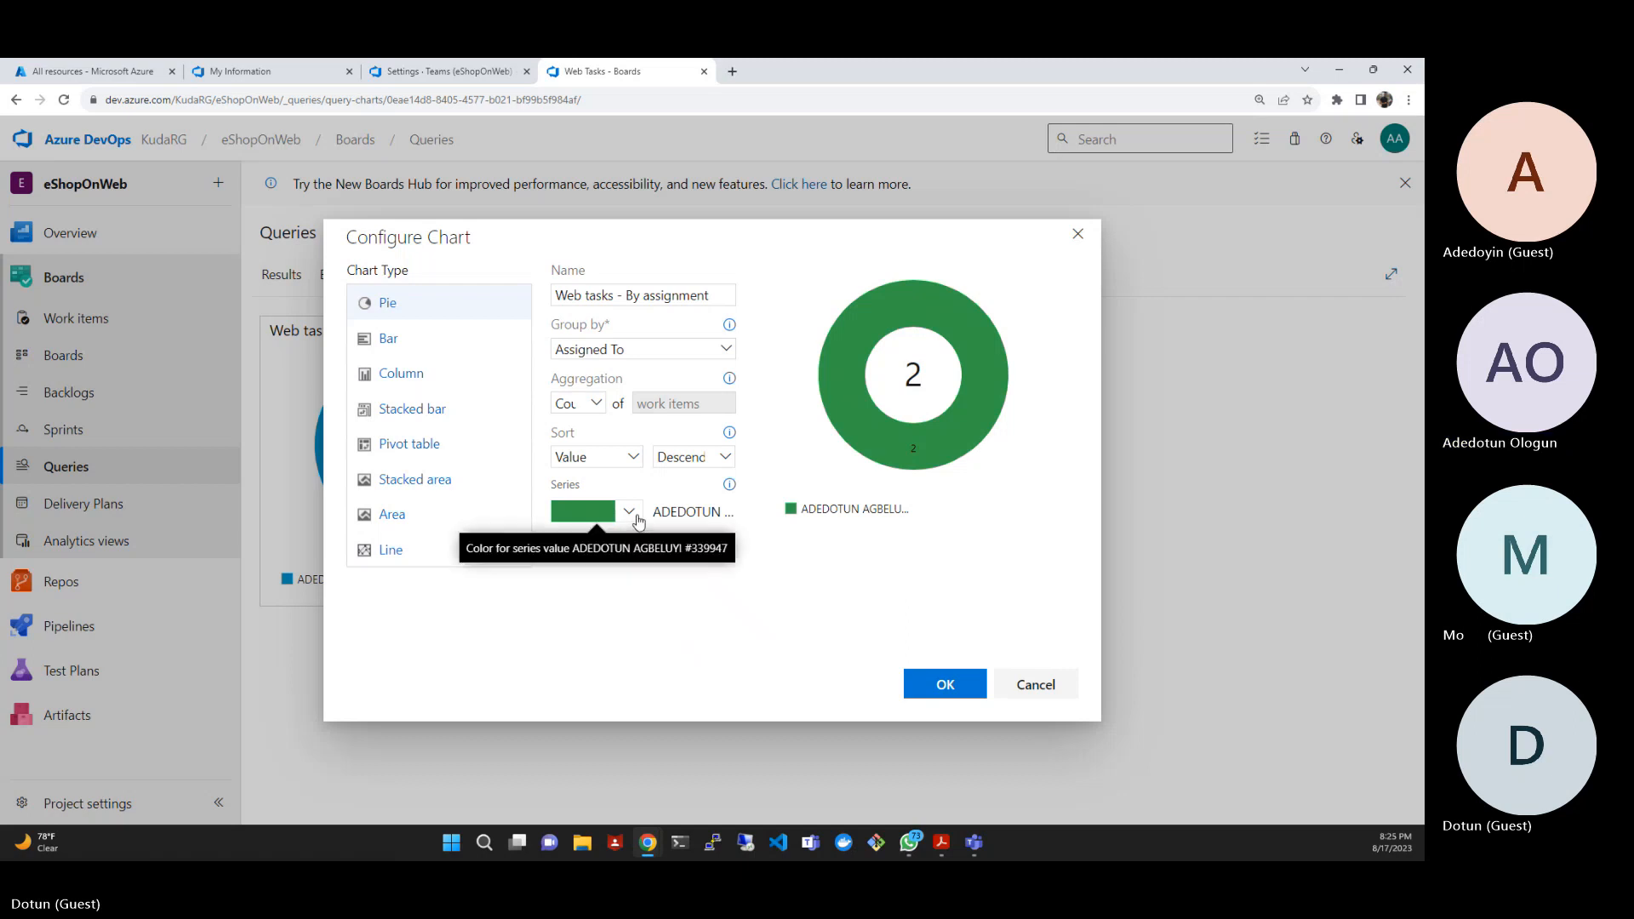
click(636, 516)
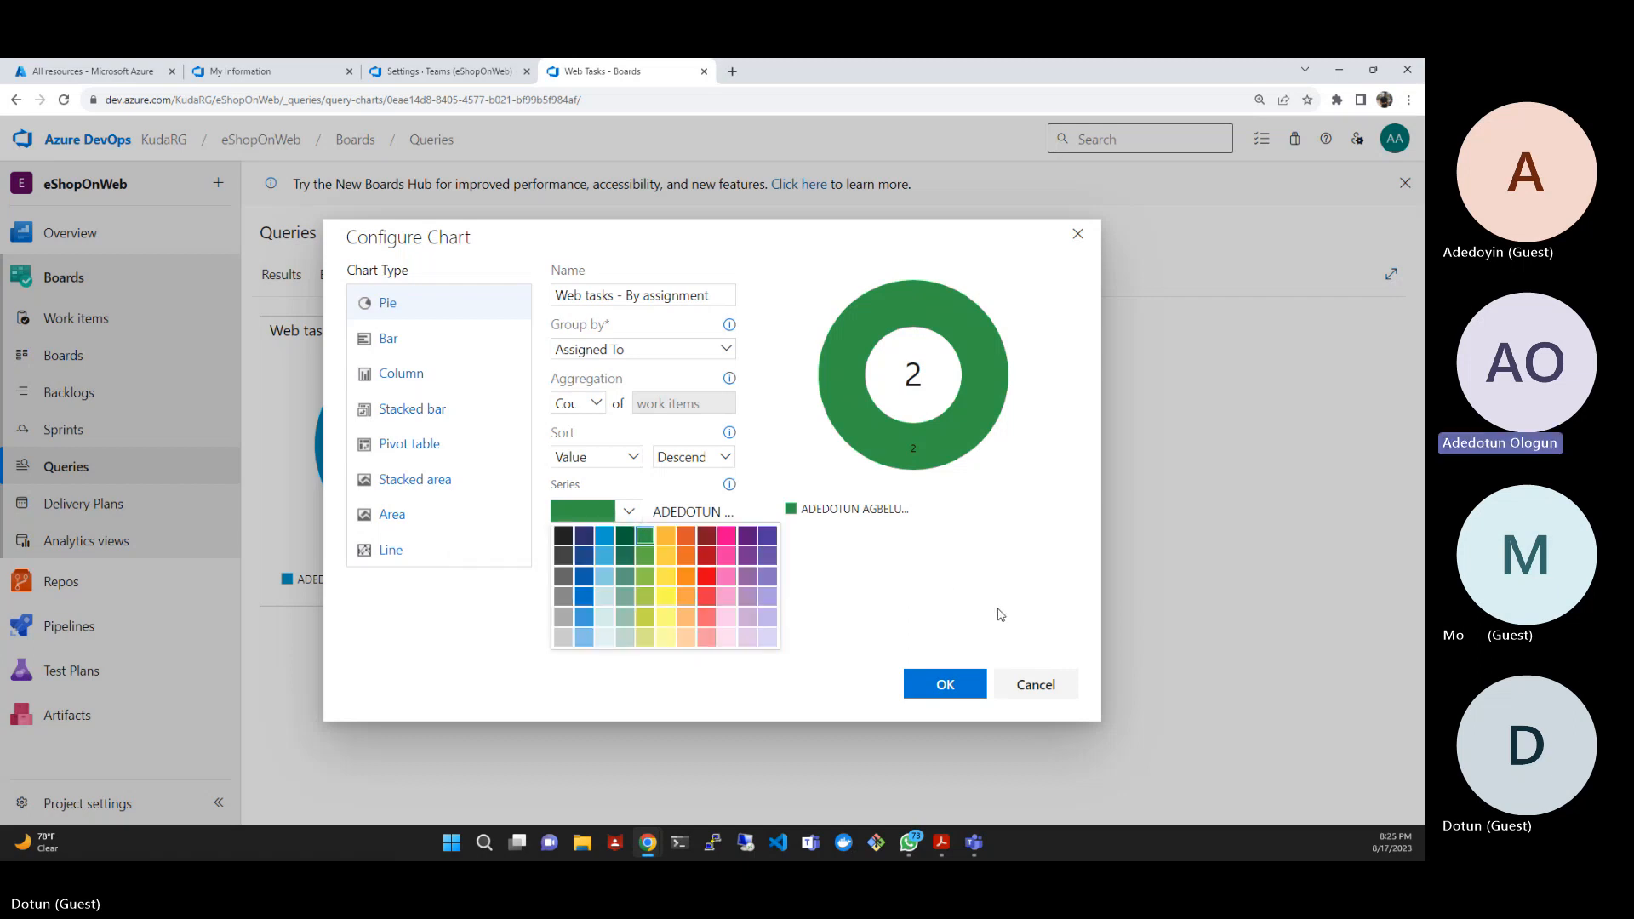
click(960, 615)
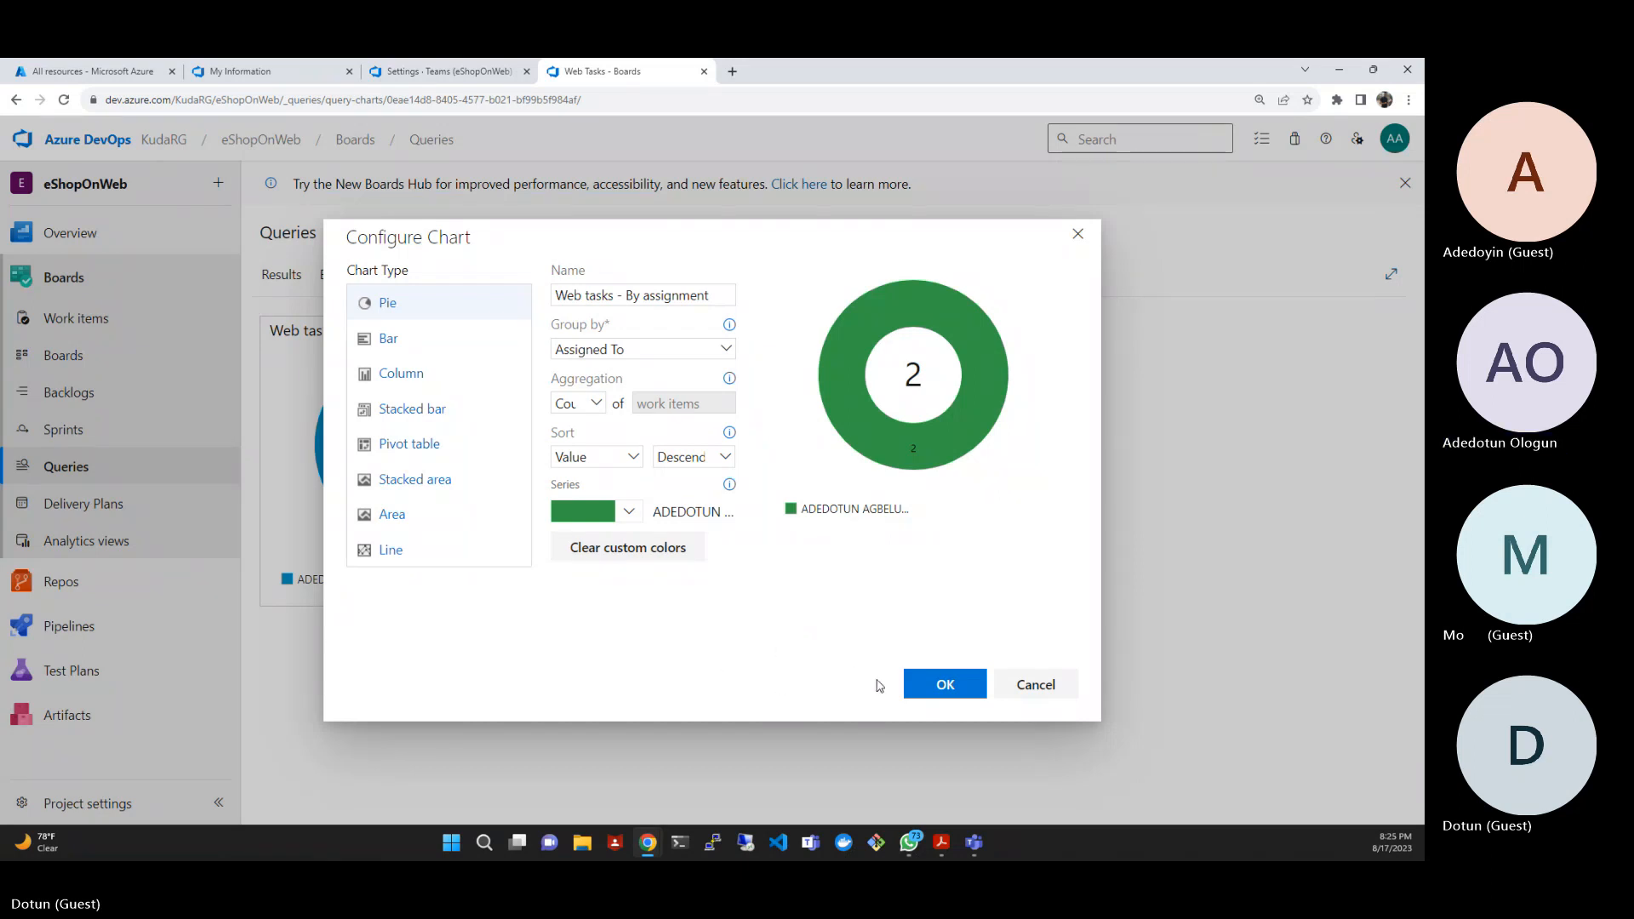
click(927, 690)
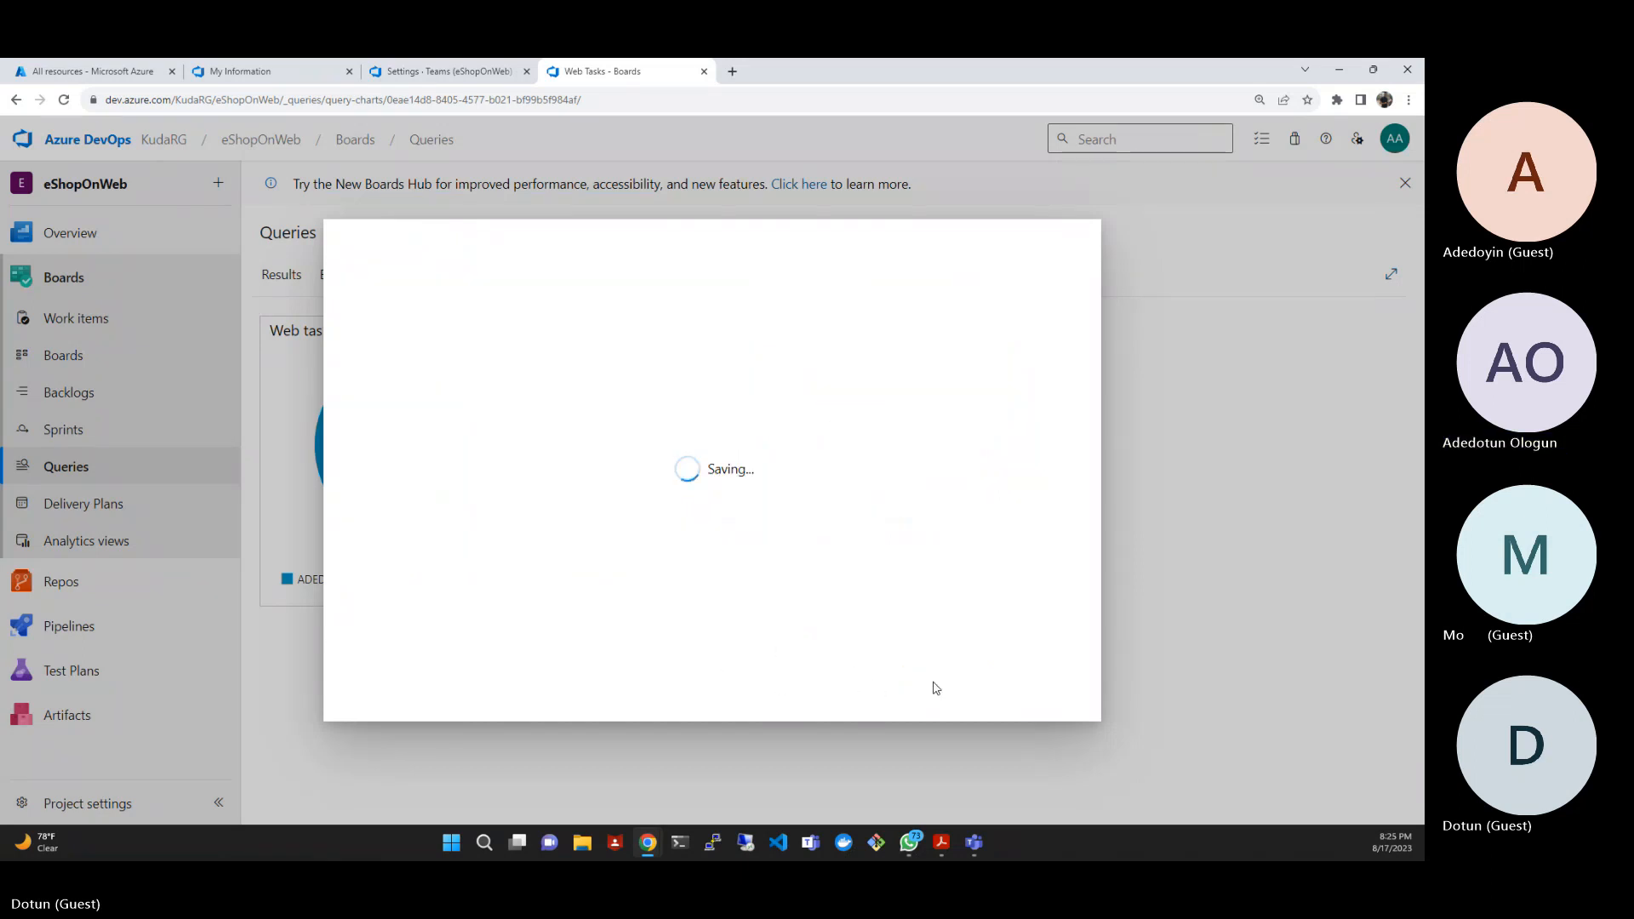